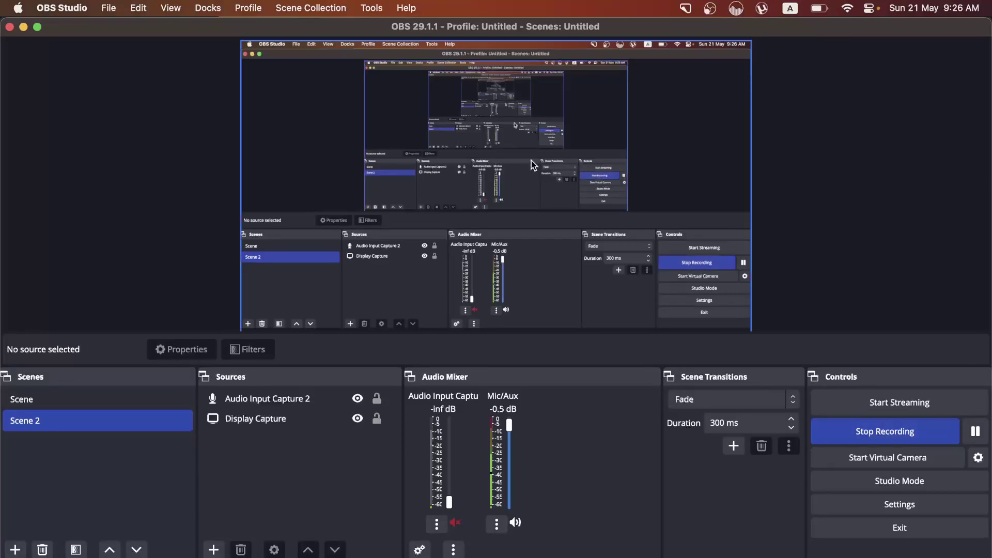
Minimize the OBS Studio window so Photoshop's Home screen with recent files shows
left_click(23, 27)
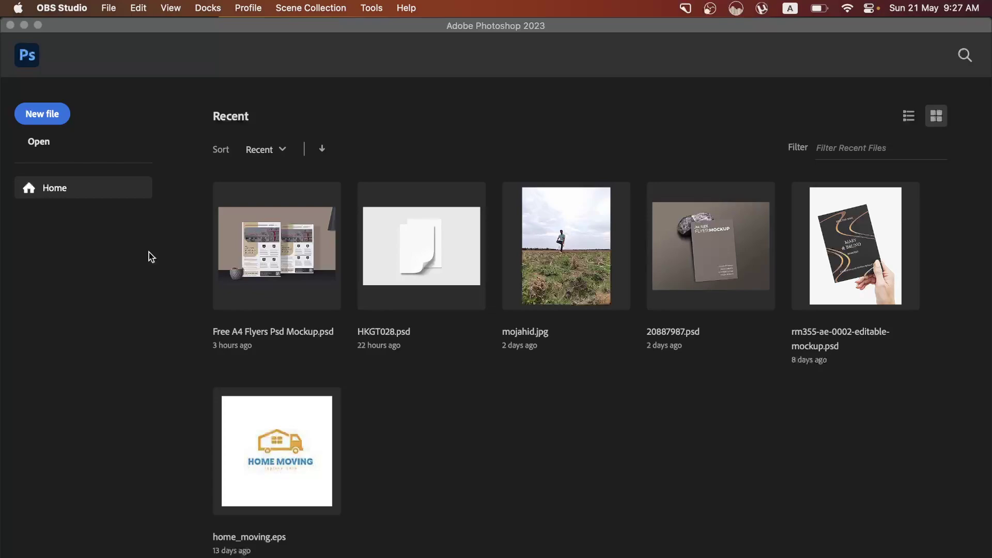
Create a 3.5 × 2 in, 300 ppi RGB document with artboards enabled
left_click(44, 114)
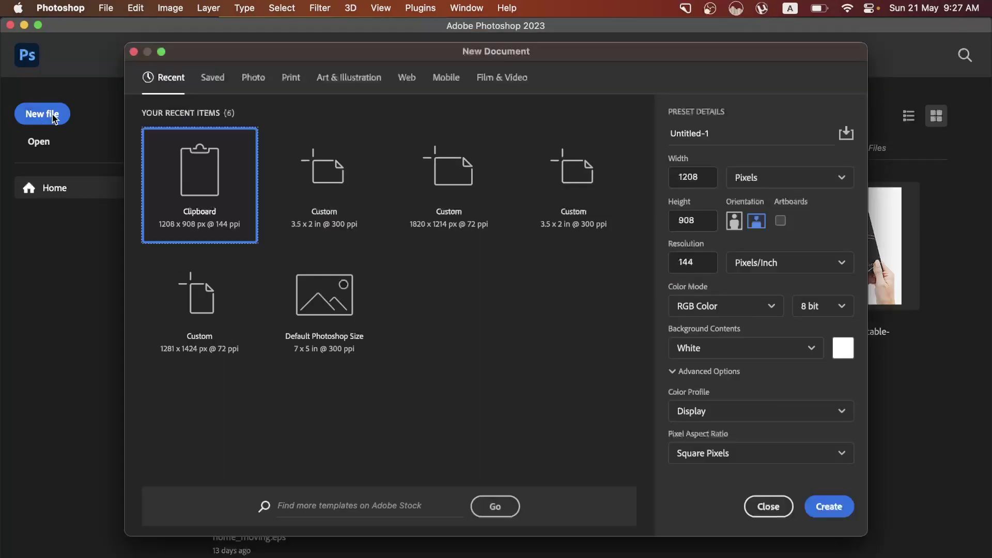
left_click(331, 183)
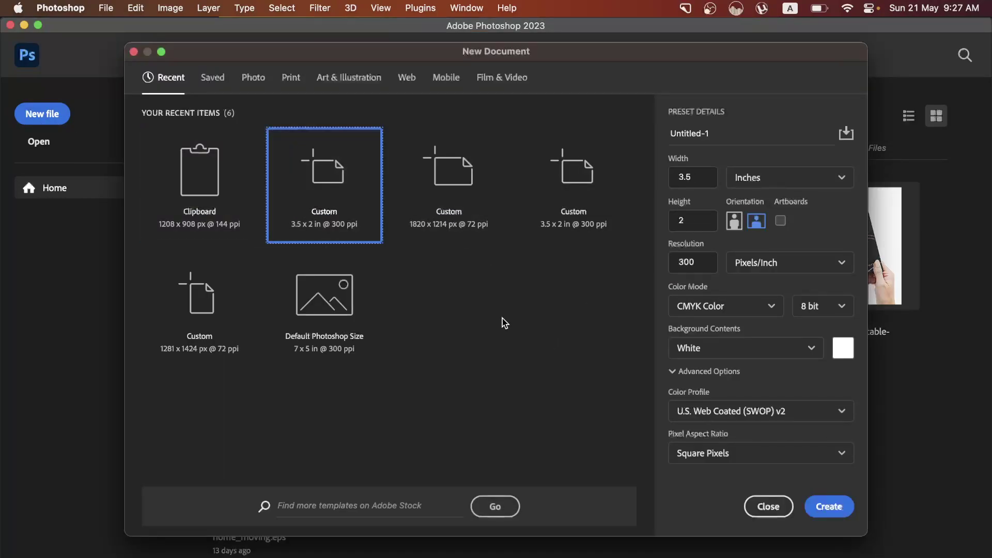
left_click(781, 220)
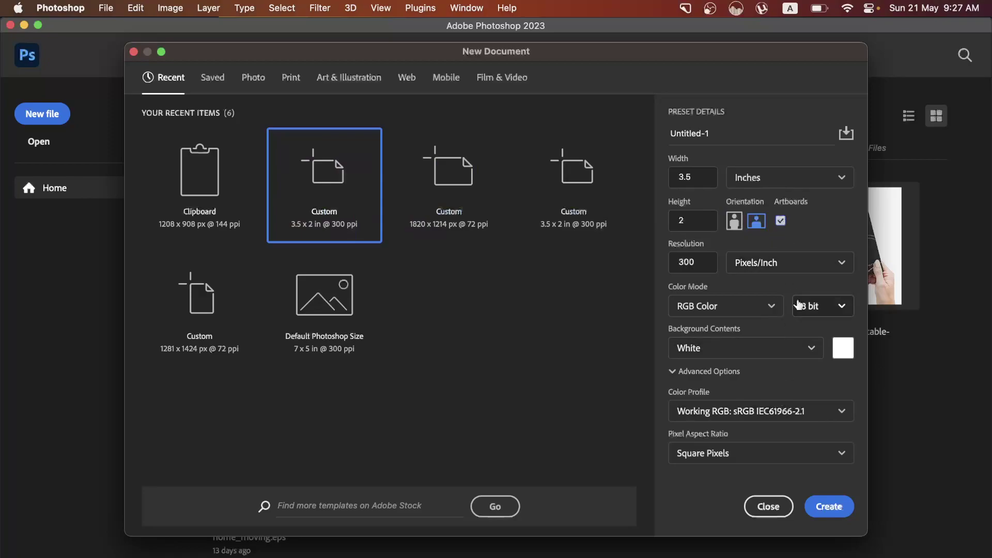
left_click(827, 508)
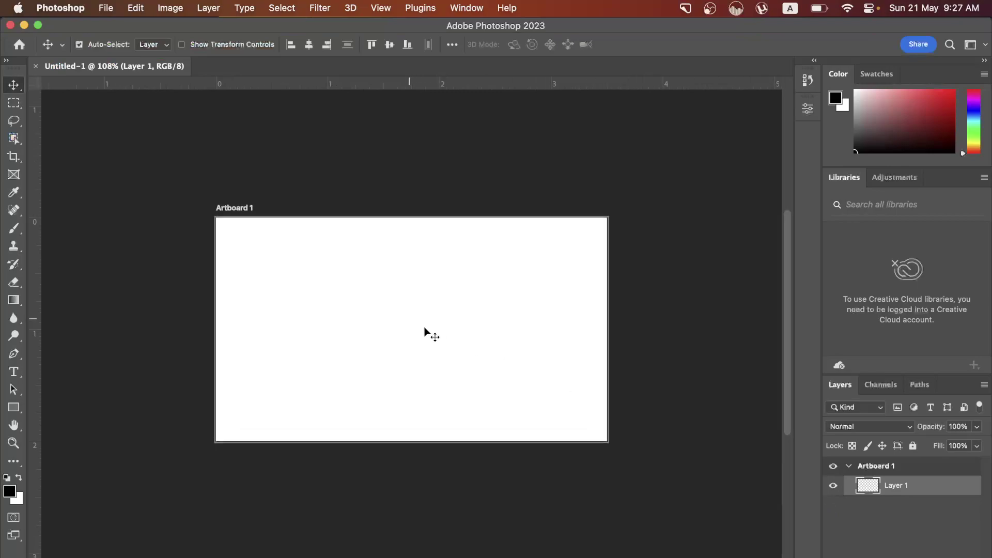
scroll(424, 331, "up", 3)
scroll(424, 331, "up", 1)
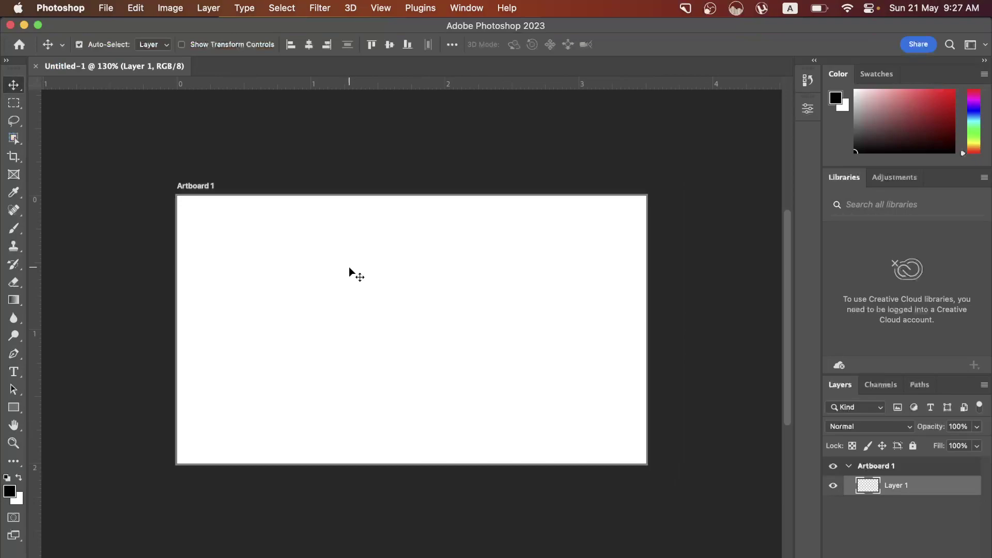
scroll(348, 267, "up", 1)
scroll(349, 267, "down", 2)
scroll(349, 267, "down", 1)
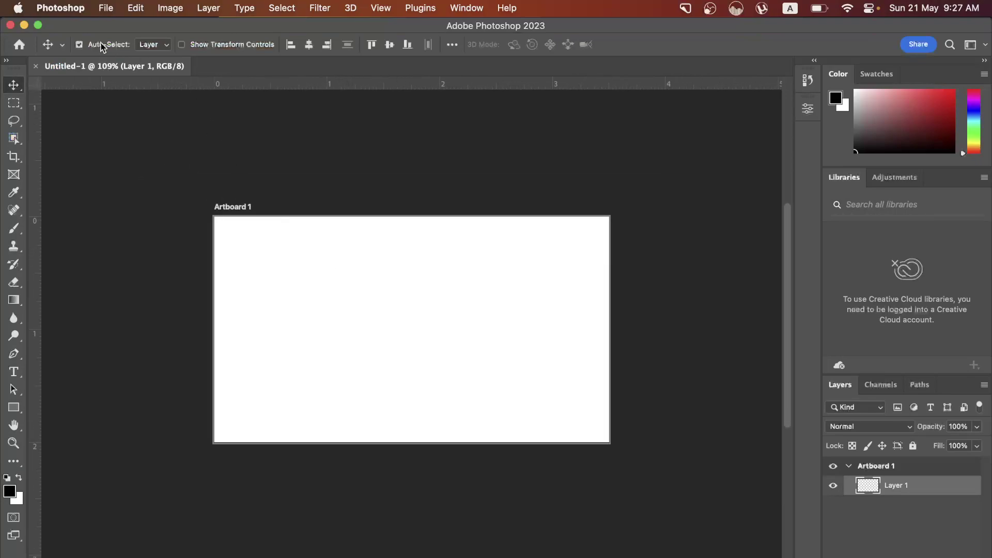
left_click(105, 10)
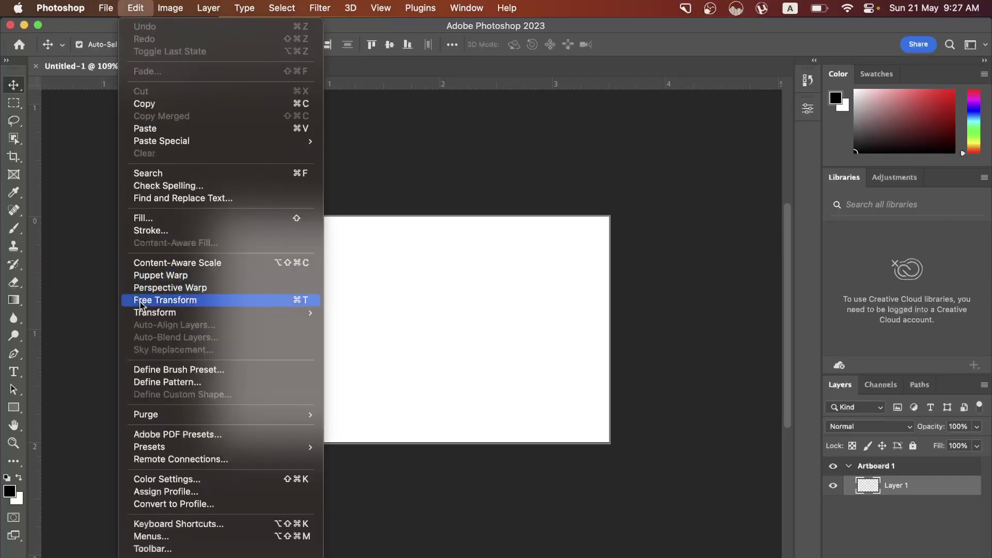
left_click(183, 480)
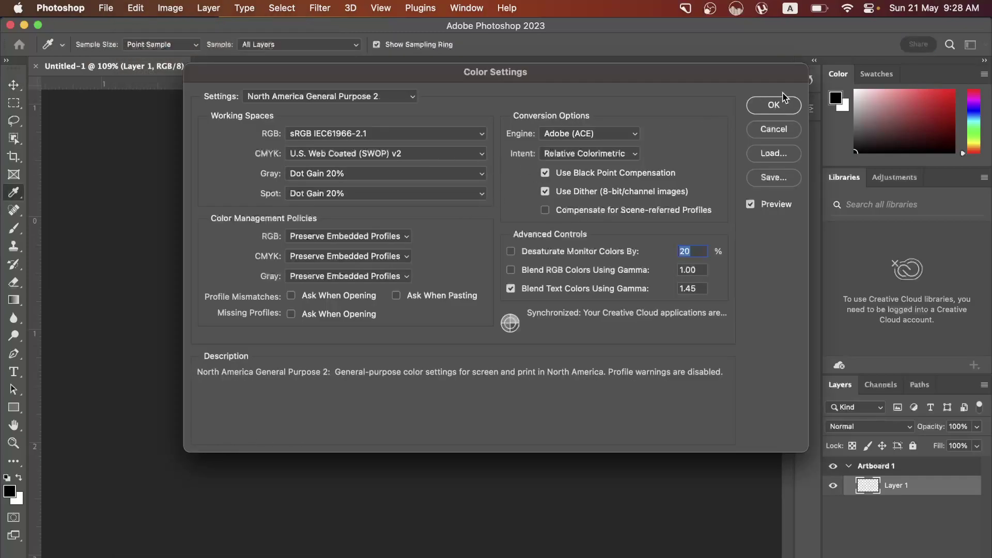
left_click(773, 129)
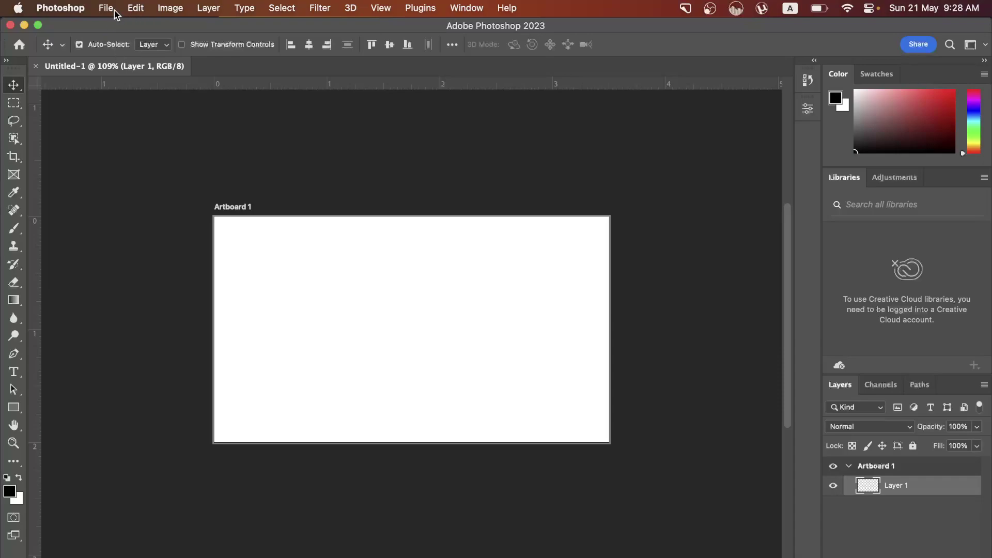
left_click(135, 8)
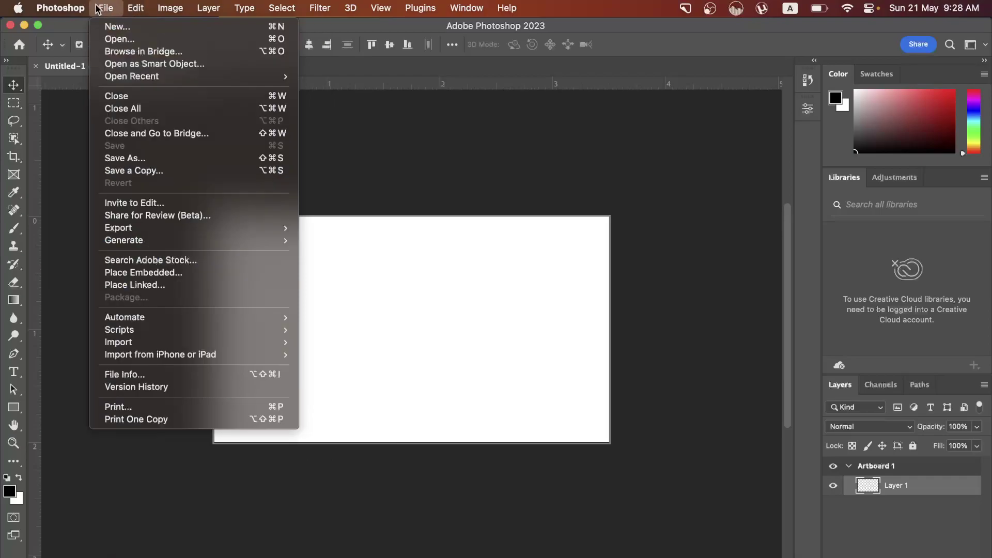
mouse_move(106, 7)
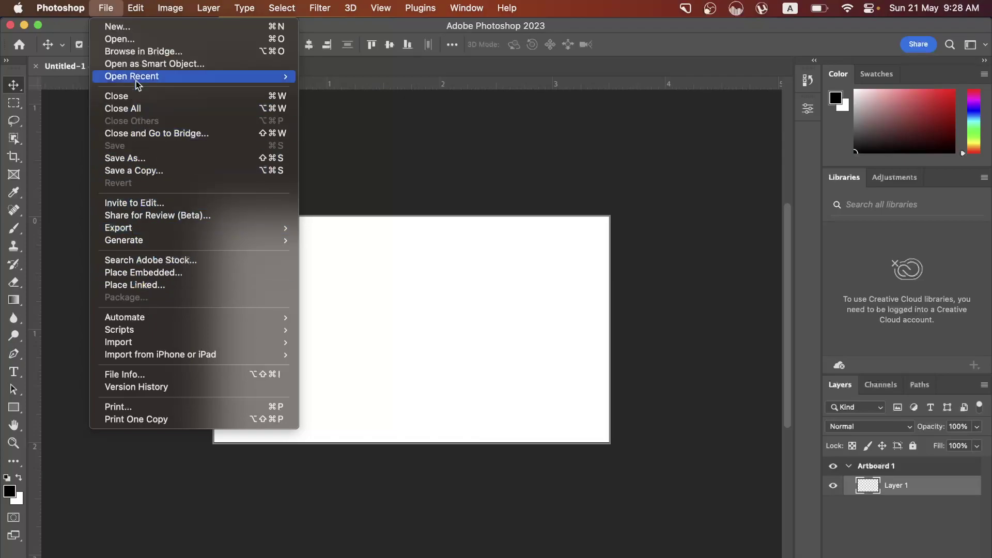
left_click(457, 314)
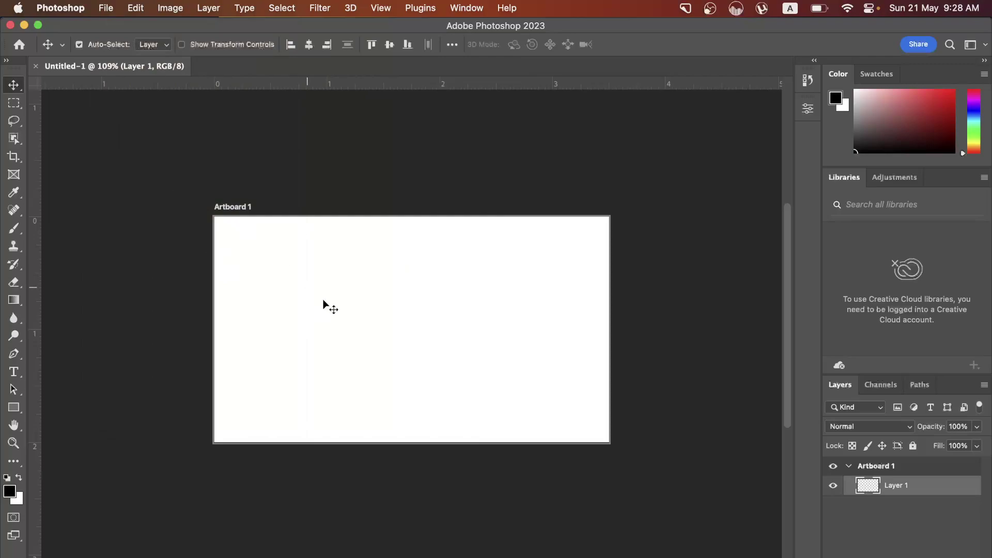
scroll(323, 302, "up", 3)
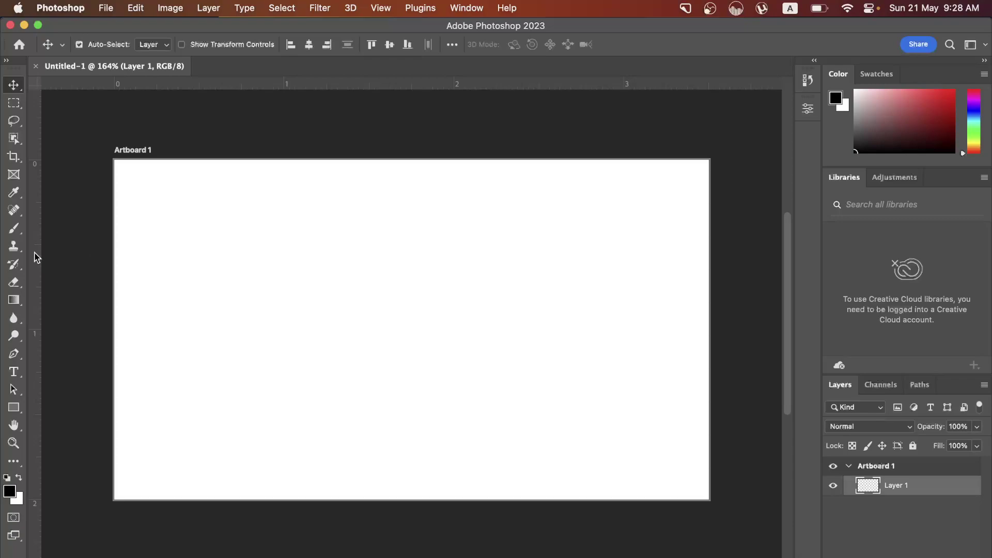
Drag guides from the rulers onto Artboard 1's left and top edges
left_click_drag(35, 258, 112, 262)
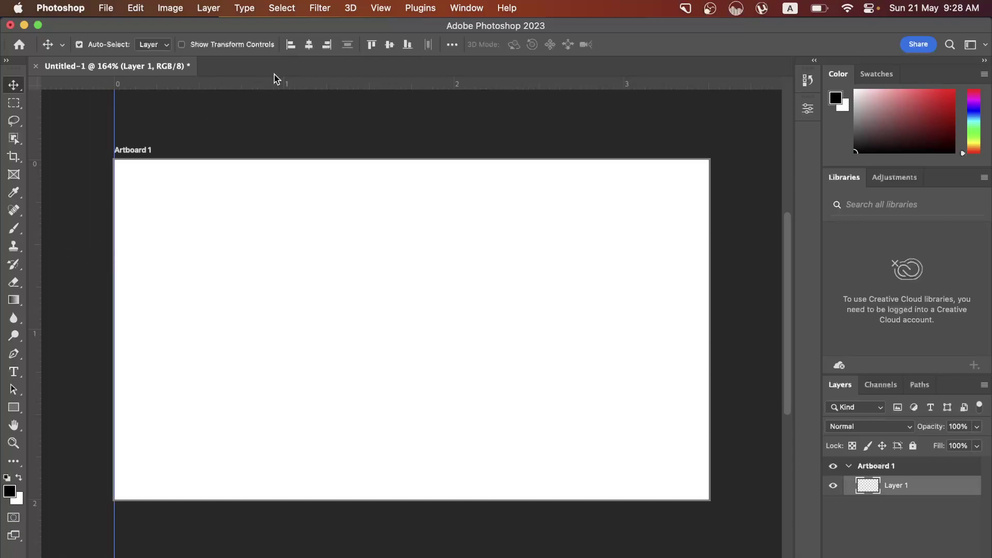
left_click_drag(300, 89, 296, 161)
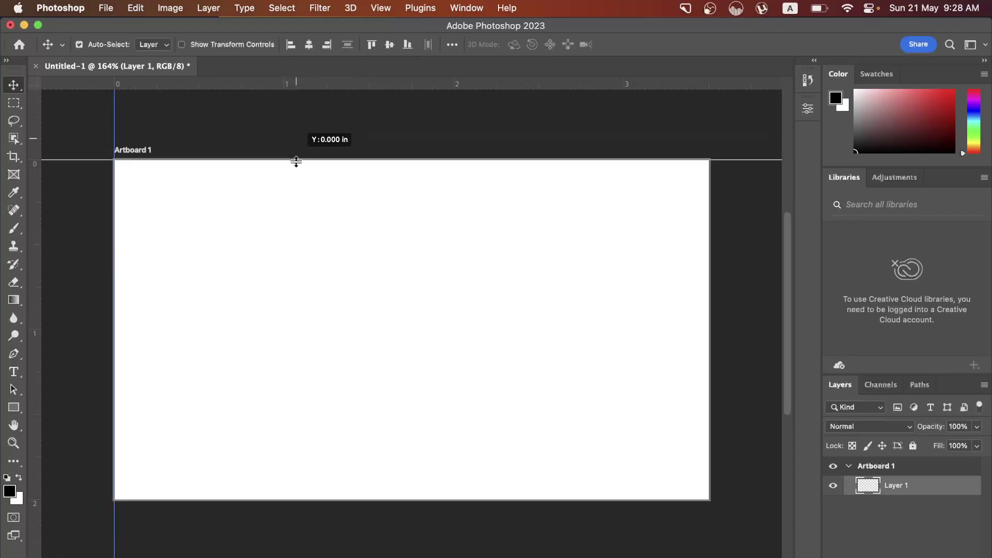
scroll(296, 161, "down", 1)
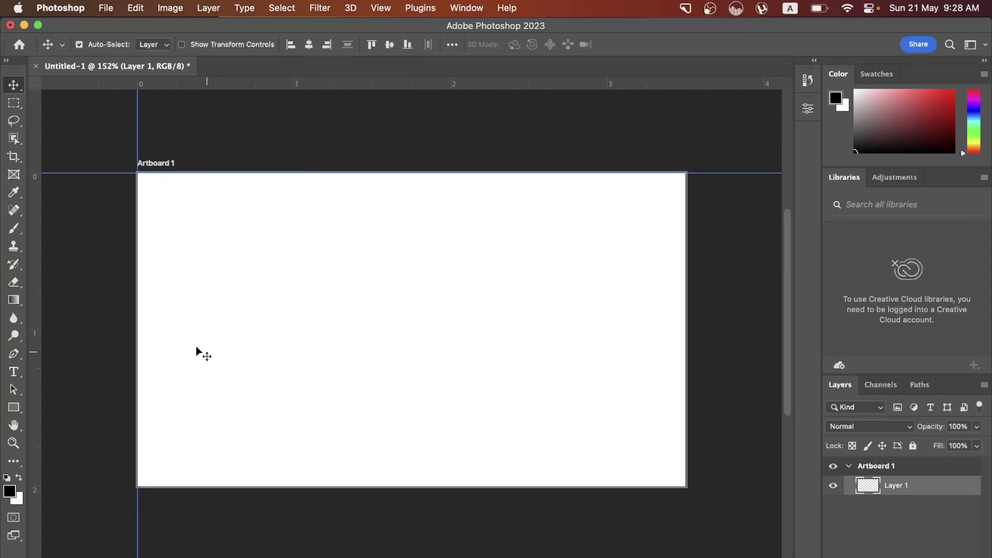
scroll(352, 314, "down", 3)
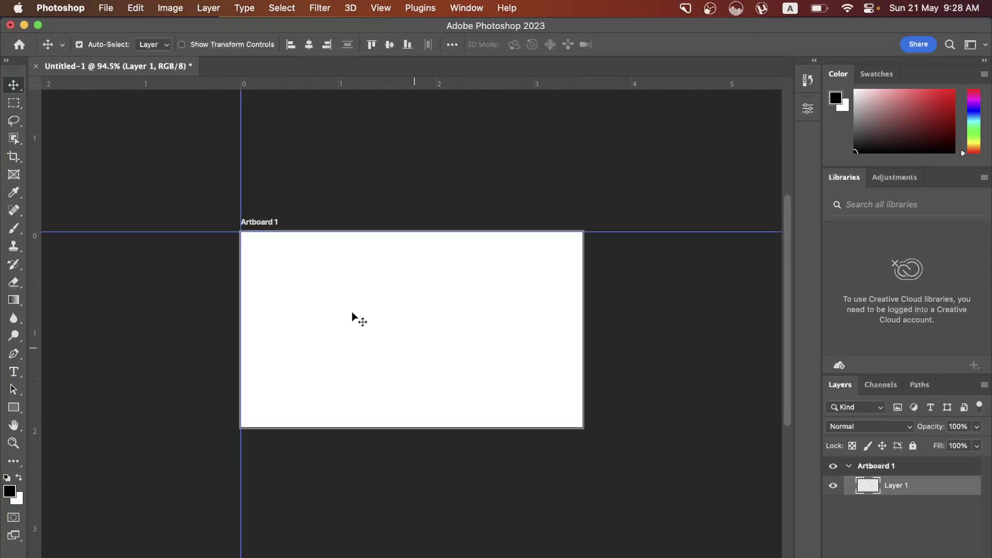
scroll(352, 314, "down", 2)
scroll(352, 315, "down", 1)
scroll(352, 314, "right", 3)
scroll(351, 315, "up", 1)
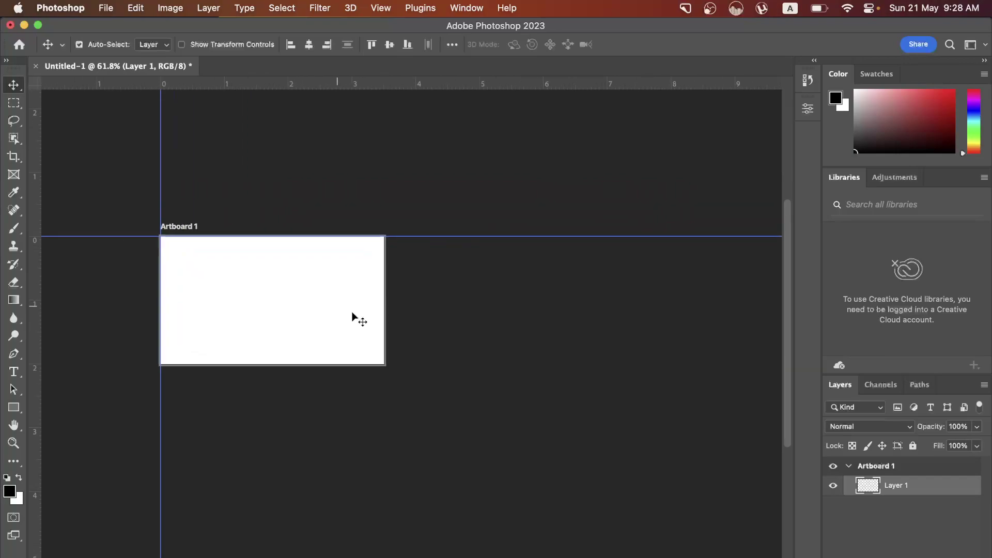
scroll(352, 315, "up", 1)
scroll(351, 314, "left", 5)
scroll(351, 313, "right", 3)
scroll(352, 313, "right", 2)
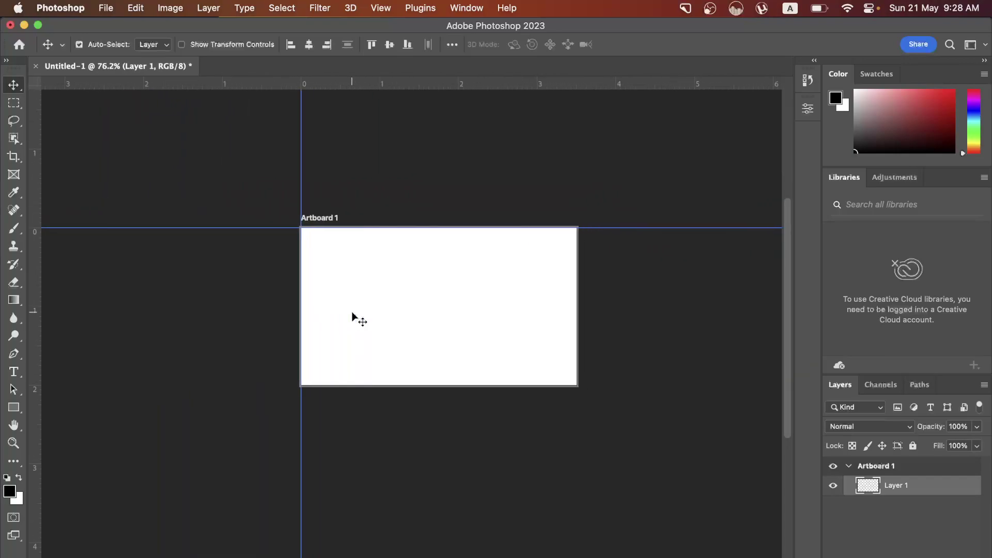
Browse the toolbar flyouts to reach the Move/Artboard tool group
left_click(20, 432)
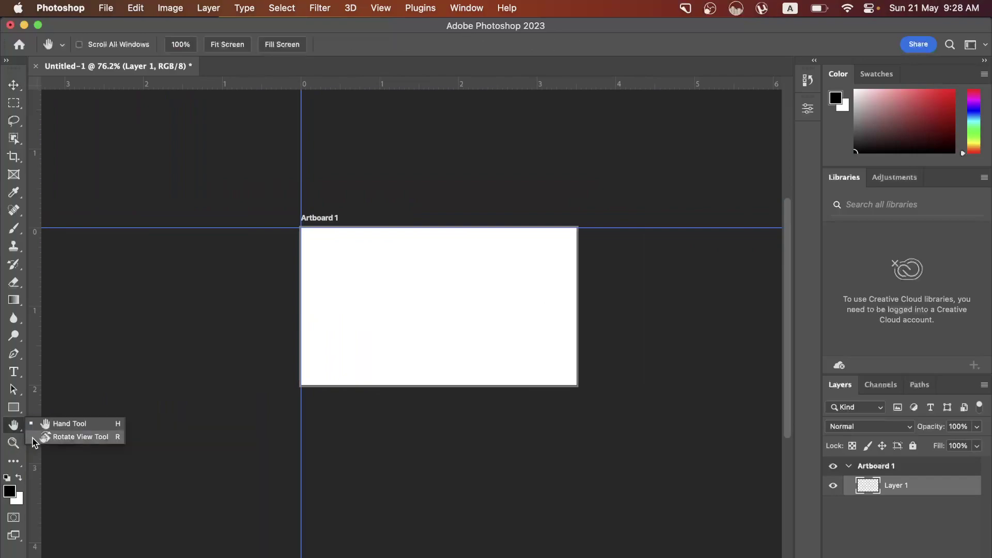
left_click(16, 464)
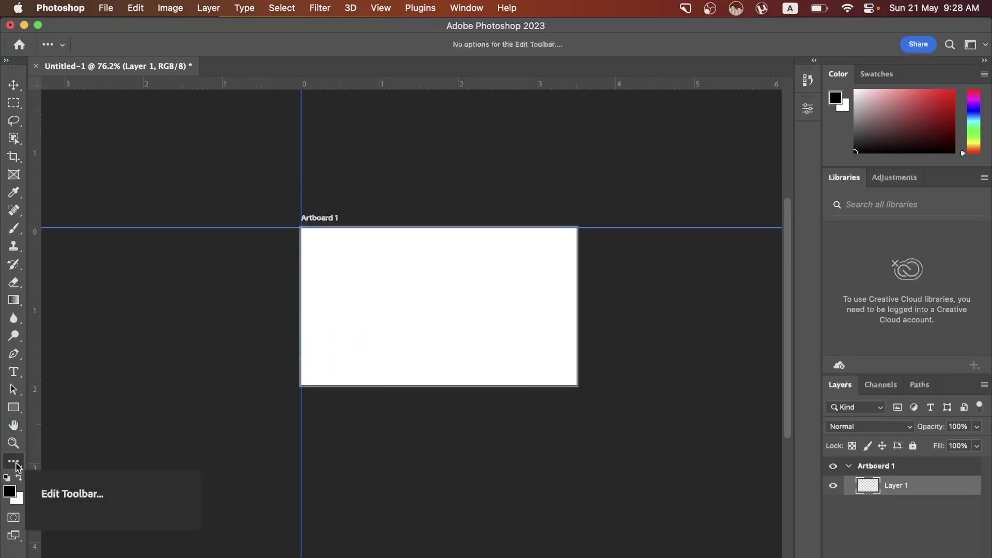
left_click(16, 464)
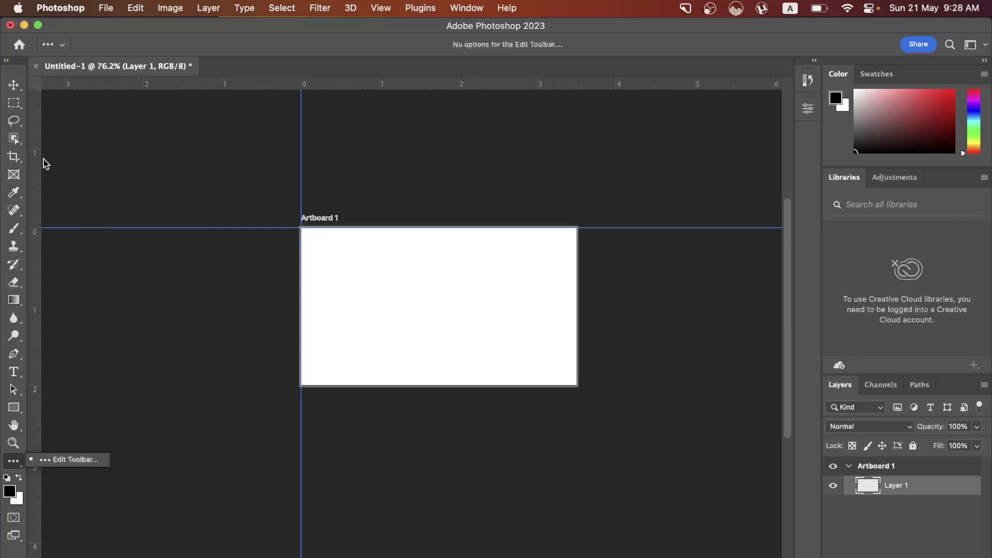
left_click(14, 100)
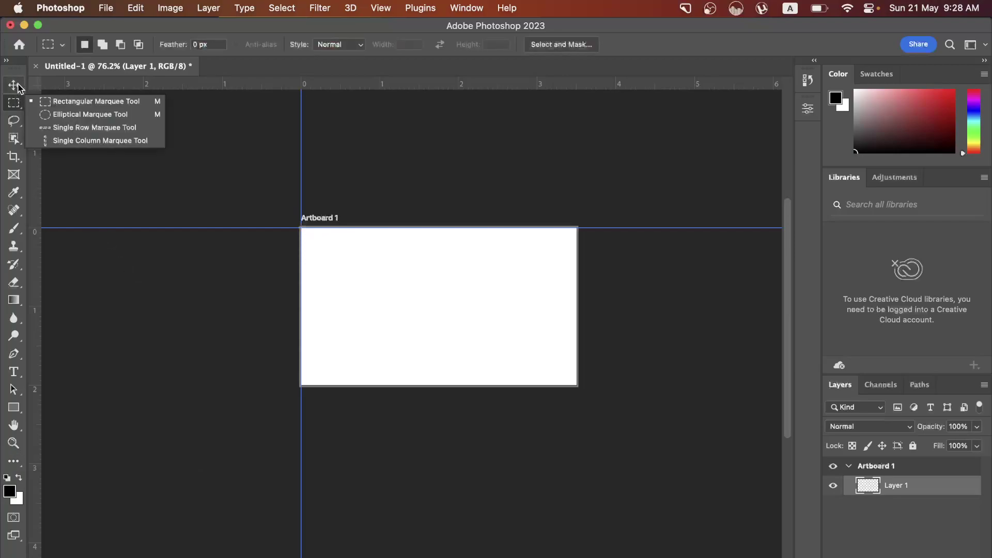
left_click(14, 86)
left_click(18, 88)
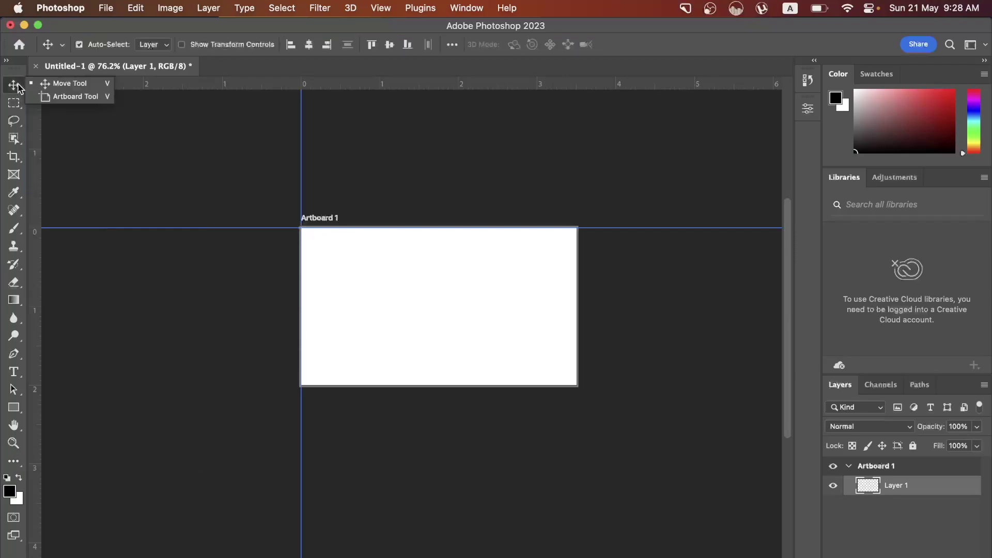
With the Artboard tool, add a second artboard, Artboard 2, beside Artboard 1
left_click(70, 97)
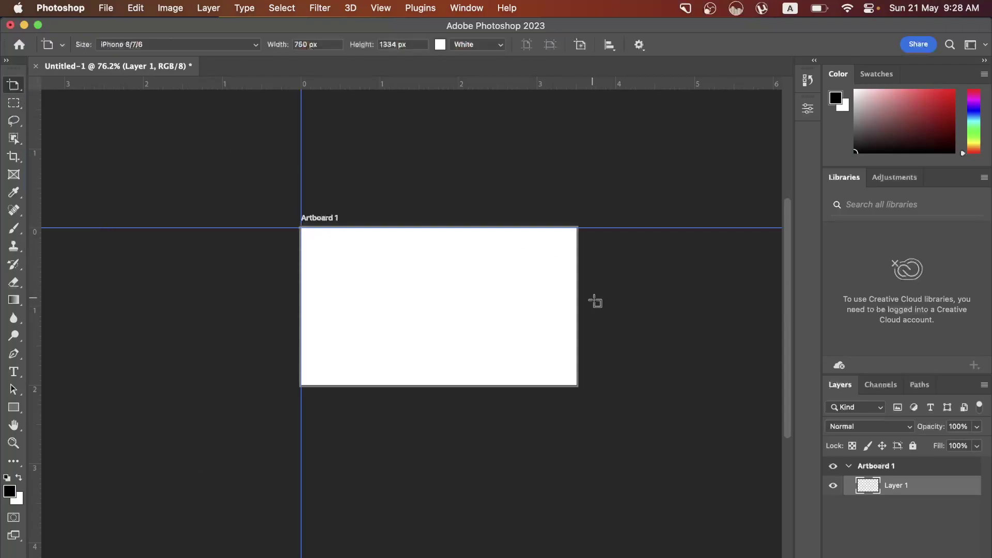
scroll(653, 239, "down", 2)
scroll(655, 243, "right", 5)
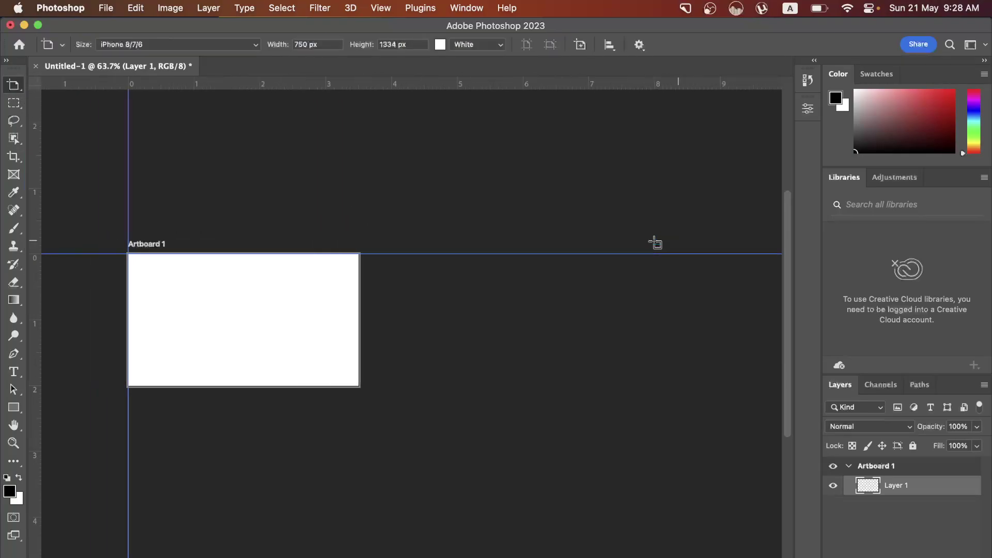
scroll(655, 243, "left", 2)
scroll(655, 243, "down", 1)
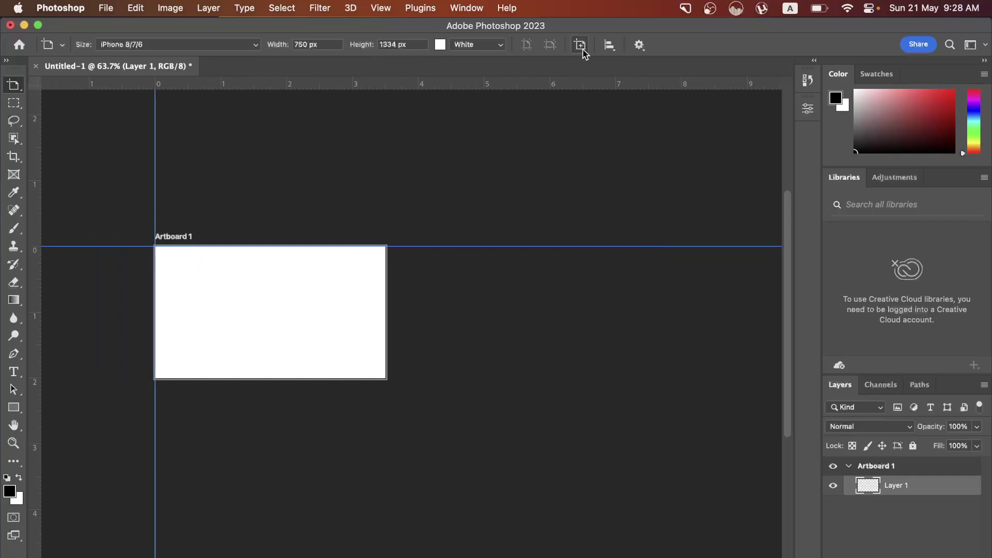
left_click(174, 239)
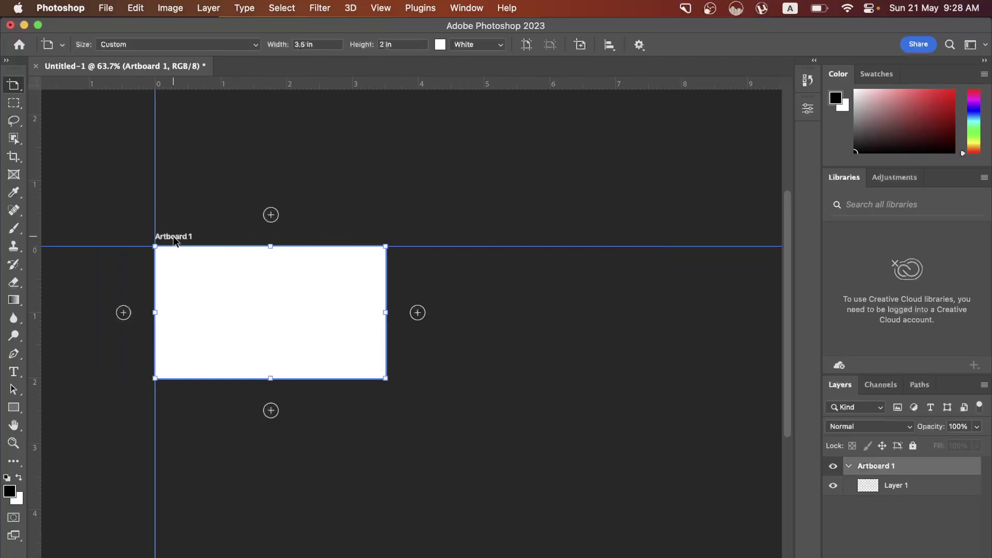
left_click(418, 313)
scroll(329, 304, "left", 2)
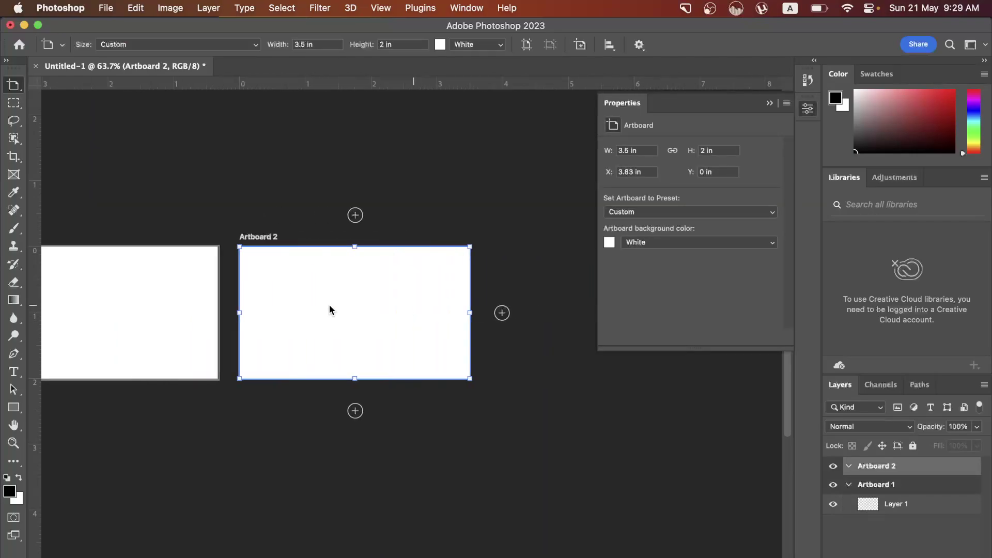
scroll(330, 305, "left", 4)
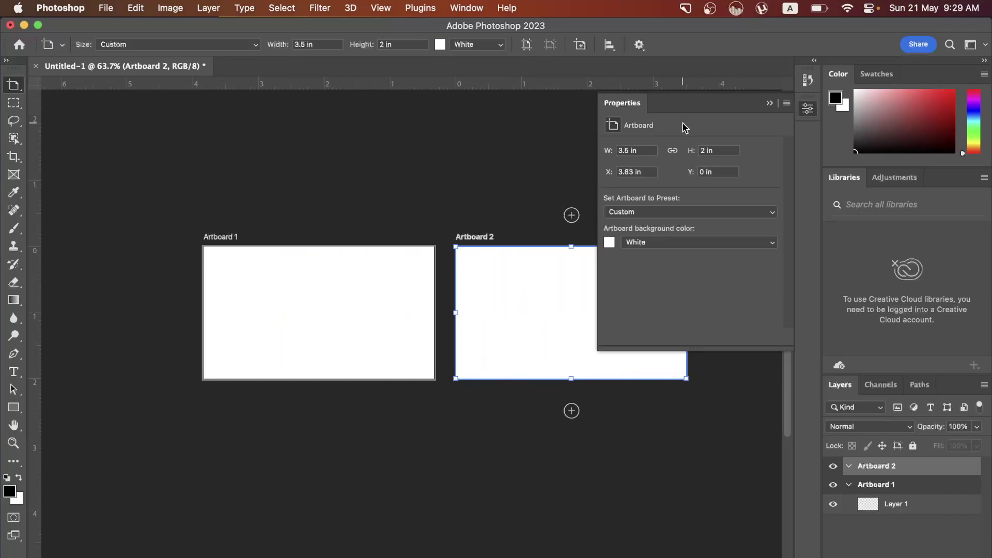
Move Artboard 2 far to the right of Artboard 1
left_click(770, 104)
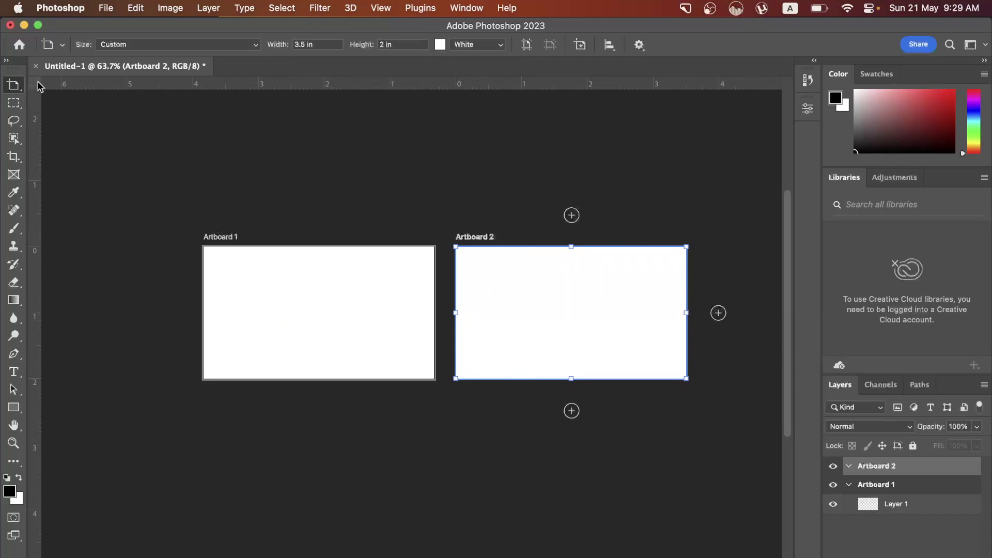
left_click(14, 87)
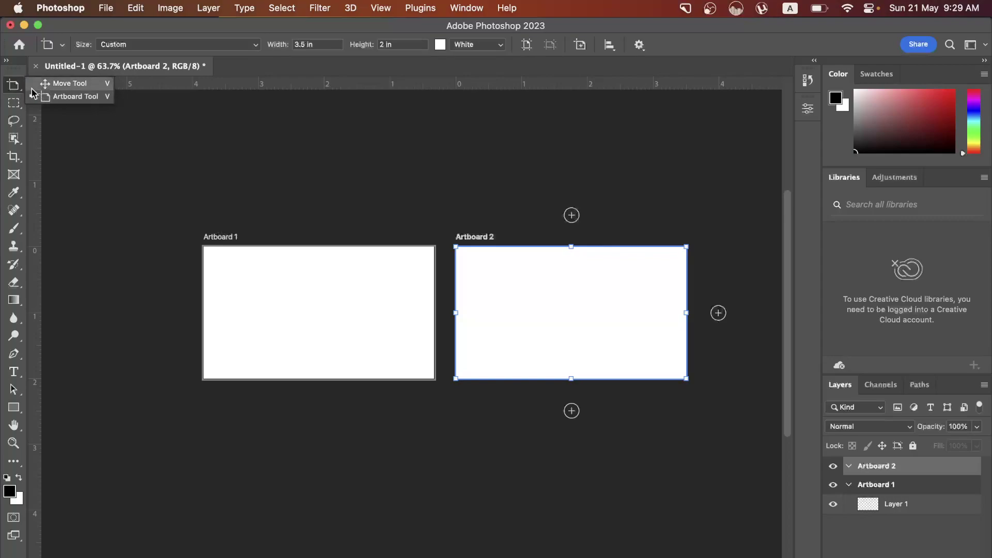
left_click(57, 83)
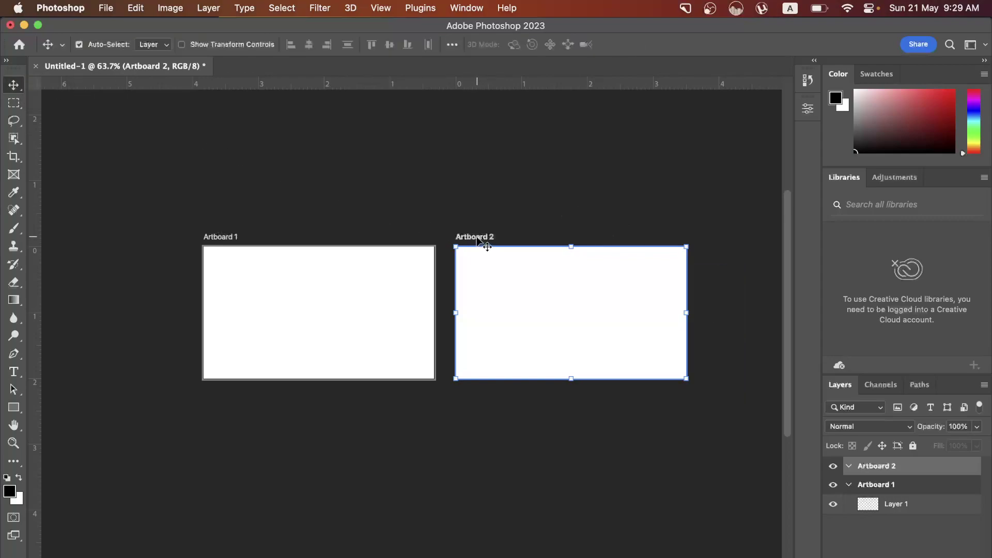
left_click_drag(484, 244, 744, 248)
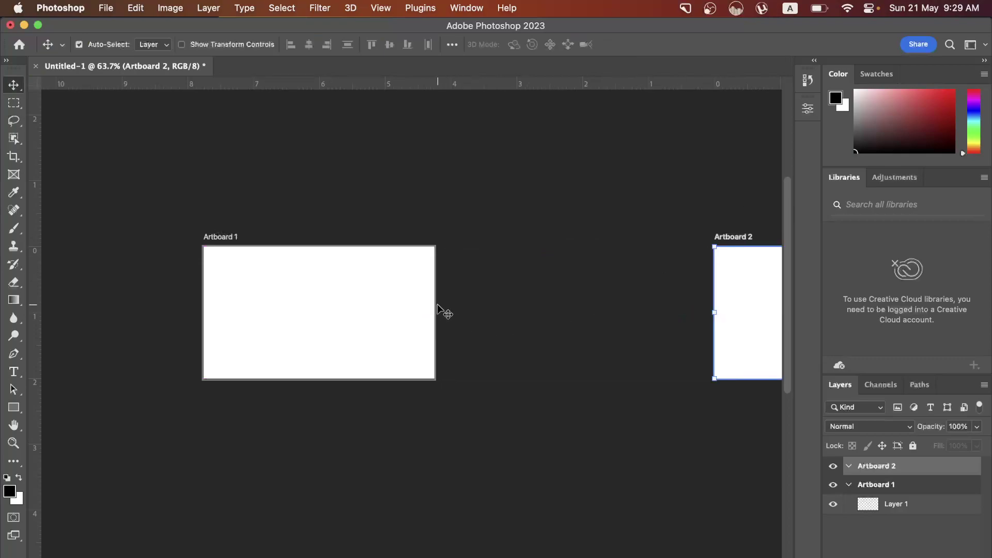
scroll(443, 310, "down", 2)
scroll(442, 310, "right", 10)
scroll(437, 304, "left", 10)
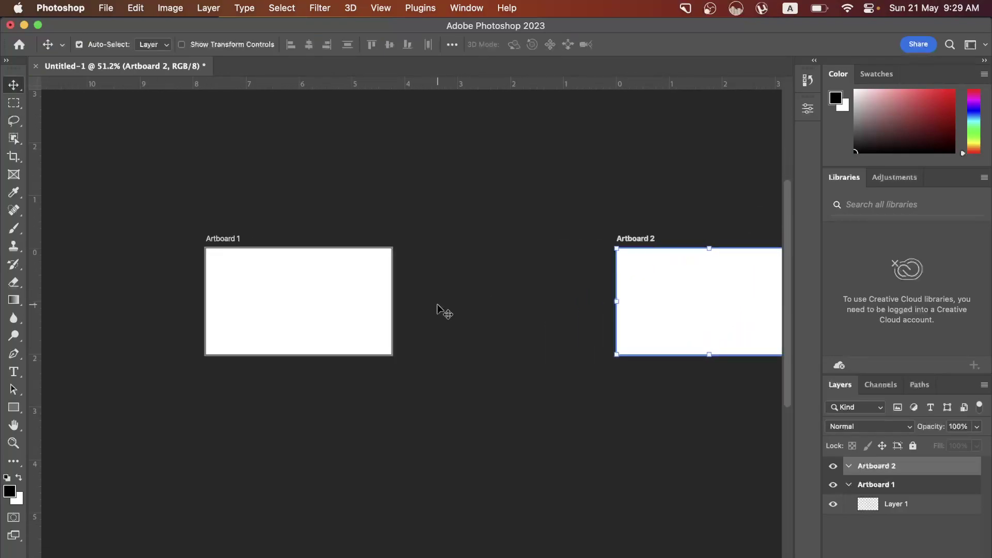
scroll(291, 249, "up", 1)
scroll(290, 249, "up", 2)
scroll(290, 249, "left", 5)
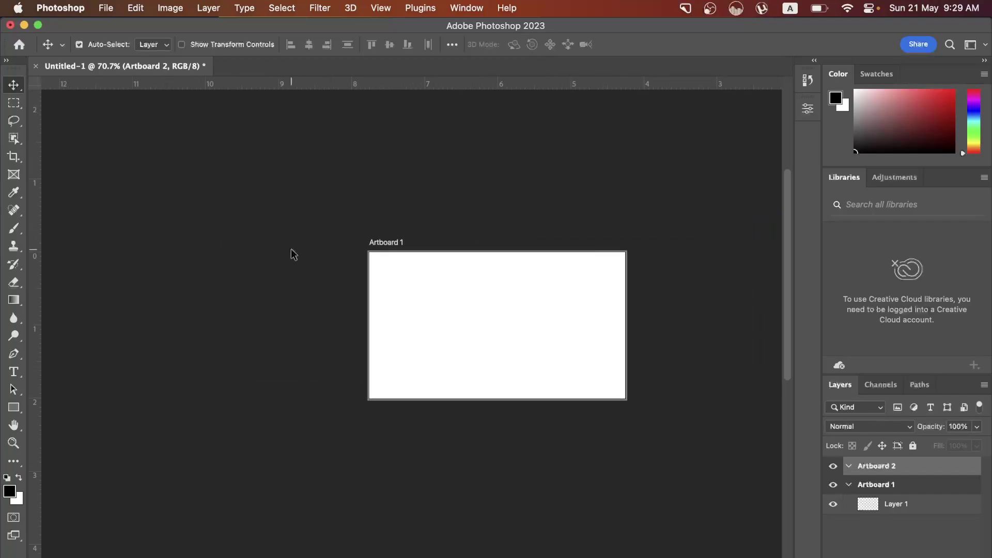
scroll(291, 249, "right", 5)
scroll(367, 268, "up", 3)
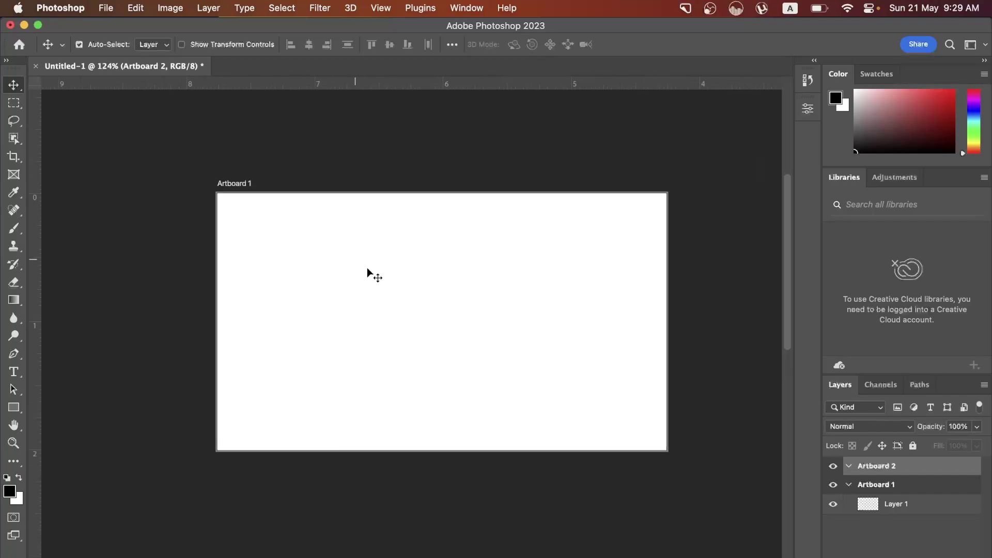
scroll(367, 267, "down", 2)
Add a horizontal guide on Artboard 1's bottom edge and a vertical guide over it
left_click(293, 221)
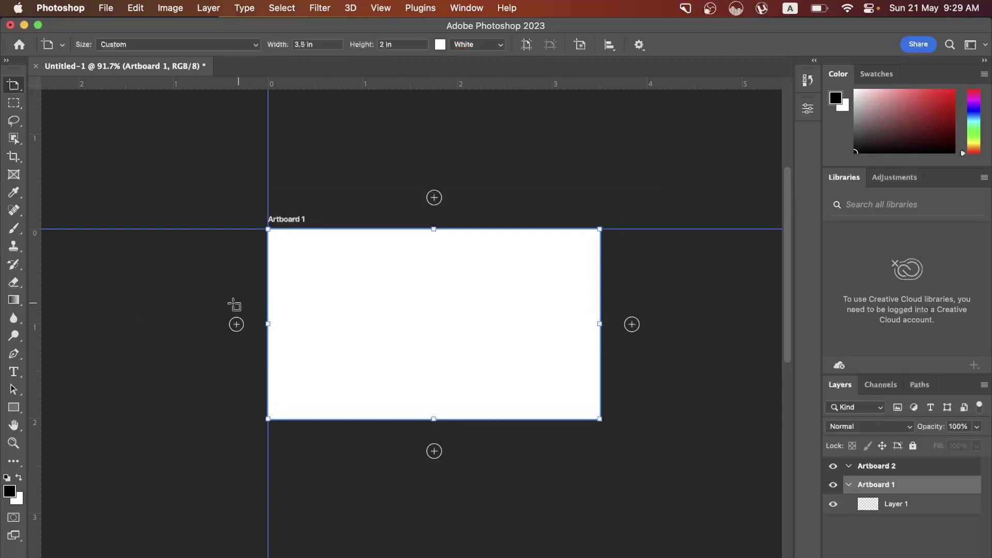
left_click_drag(409, 86, 428, 419)
left_click_drag(34, 331, 549, 321)
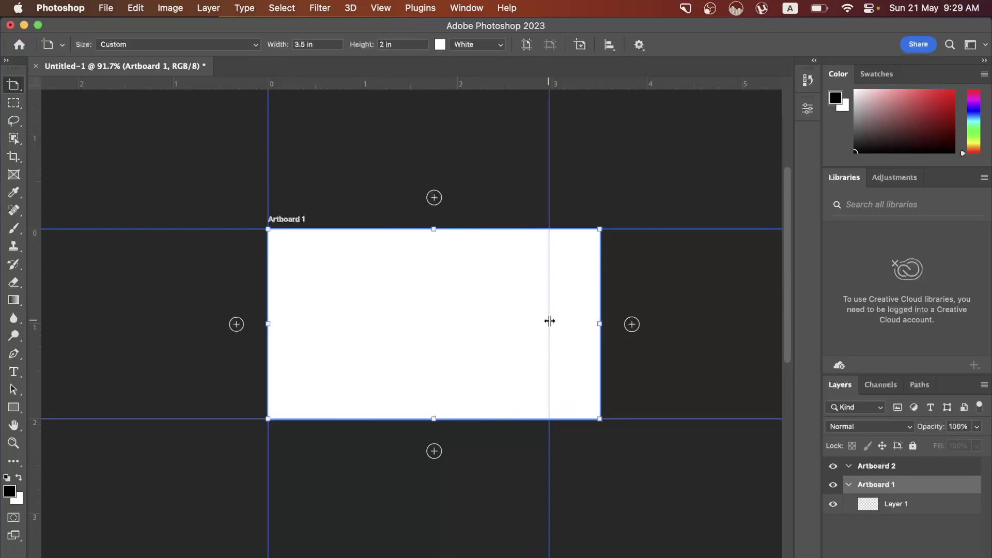
Snap the vertical guide onto Artboard 1's right edge
key("v")
key("ctrl+semicolon")
left_click(575, 318)
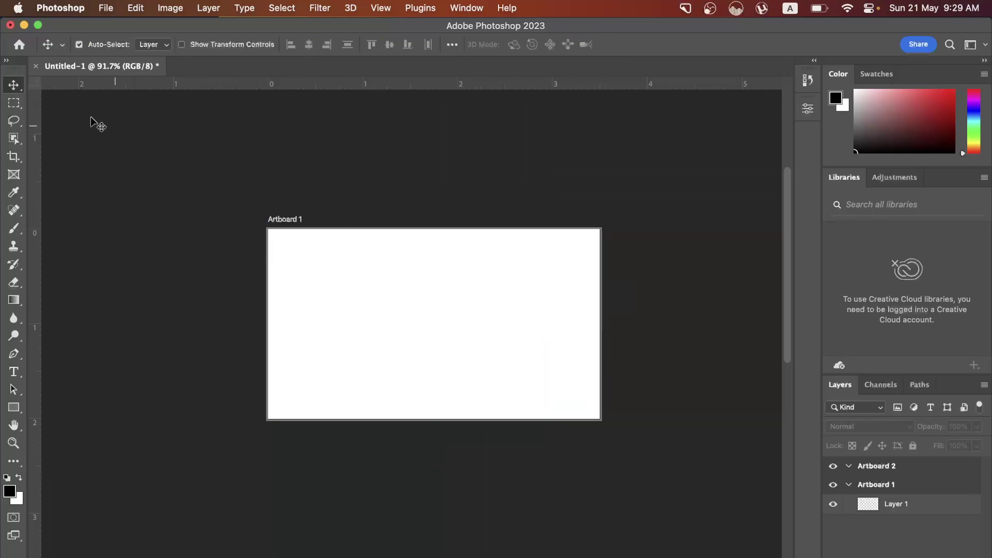
left_click(395, 304)
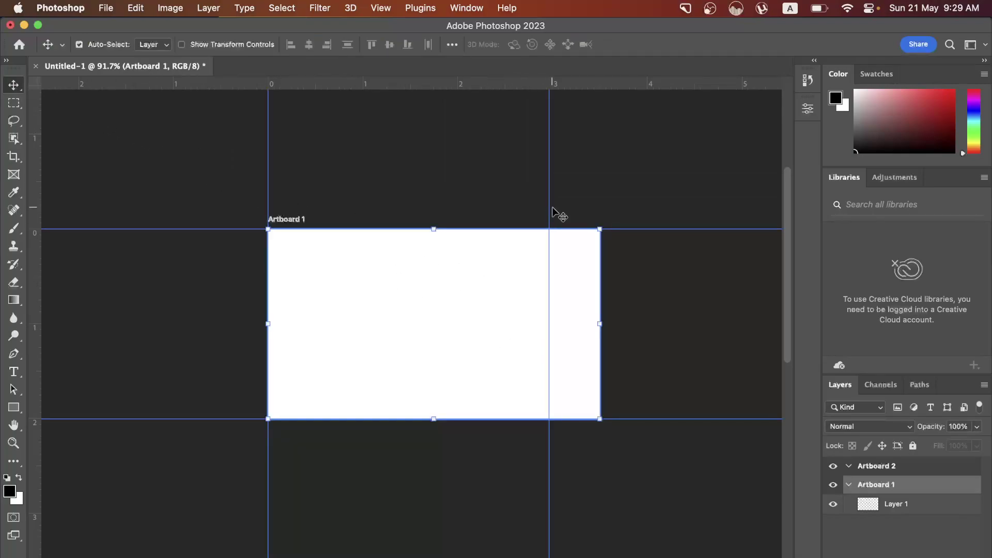
left_click_drag(549, 185, 600, 185)
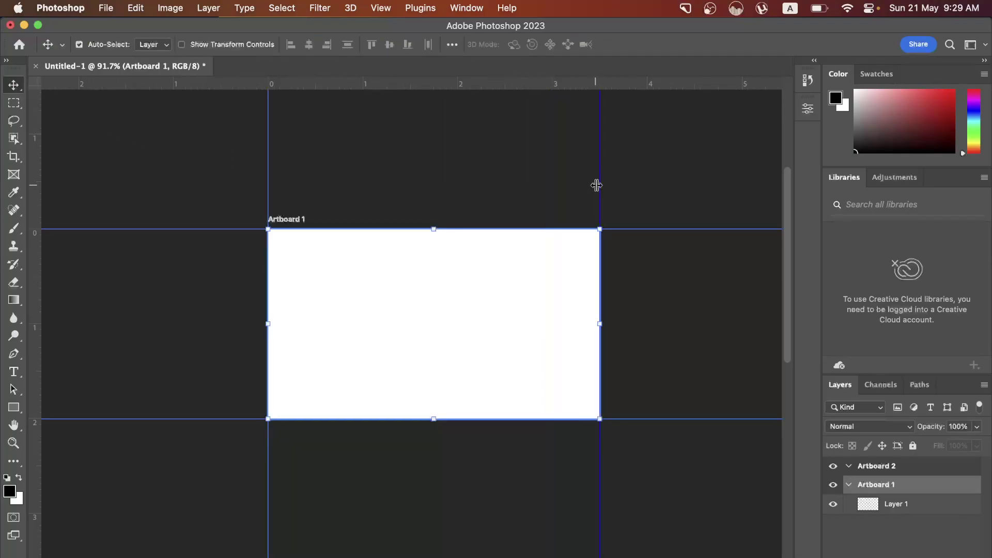
key("ctrl+plus")
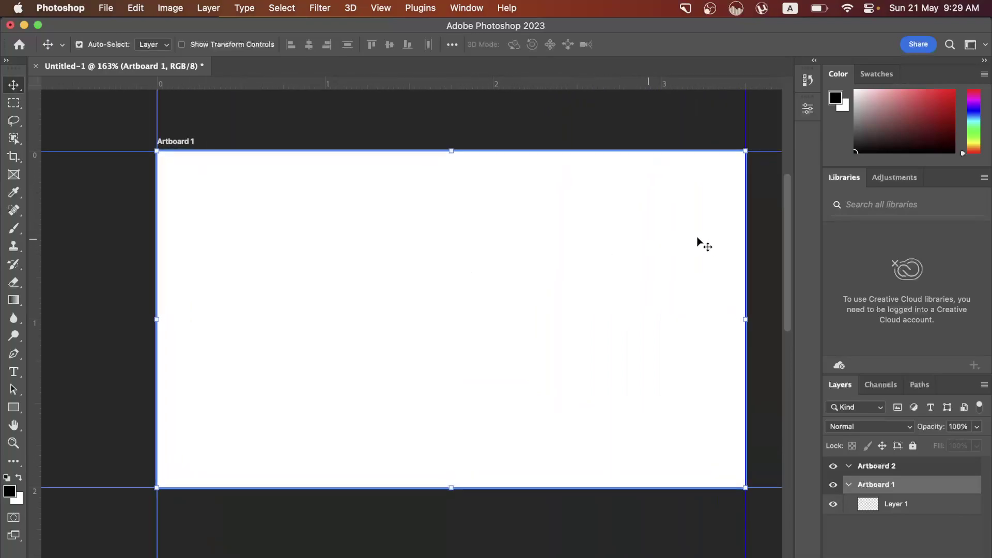
key("ctrl+plus")
key("ctrl+minus")
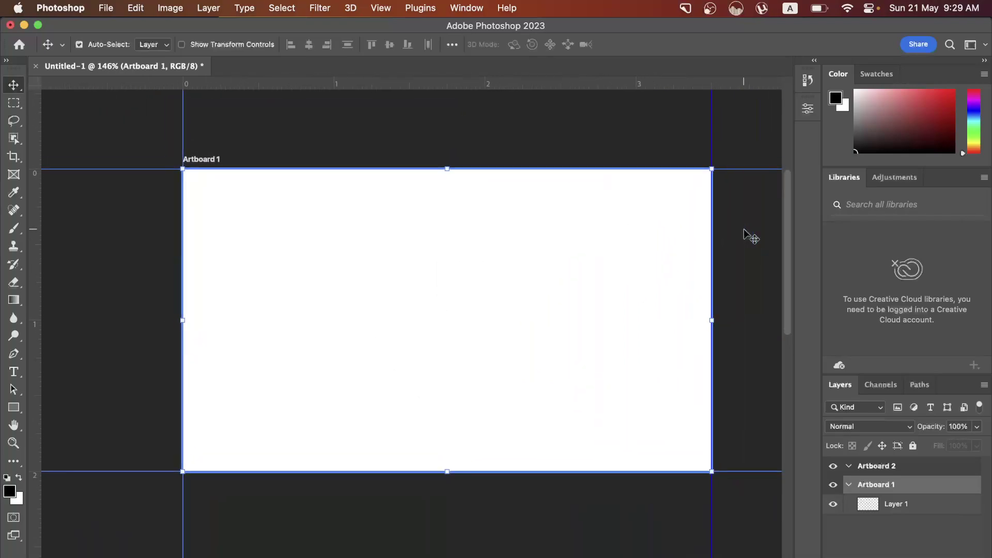
scroll(438, 280, "down", 2)
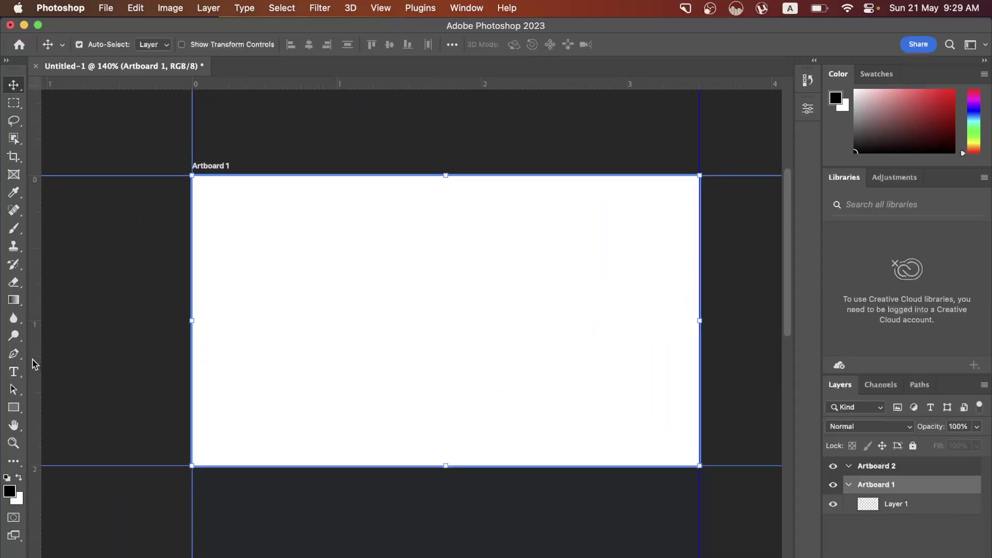
left_click(13, 407)
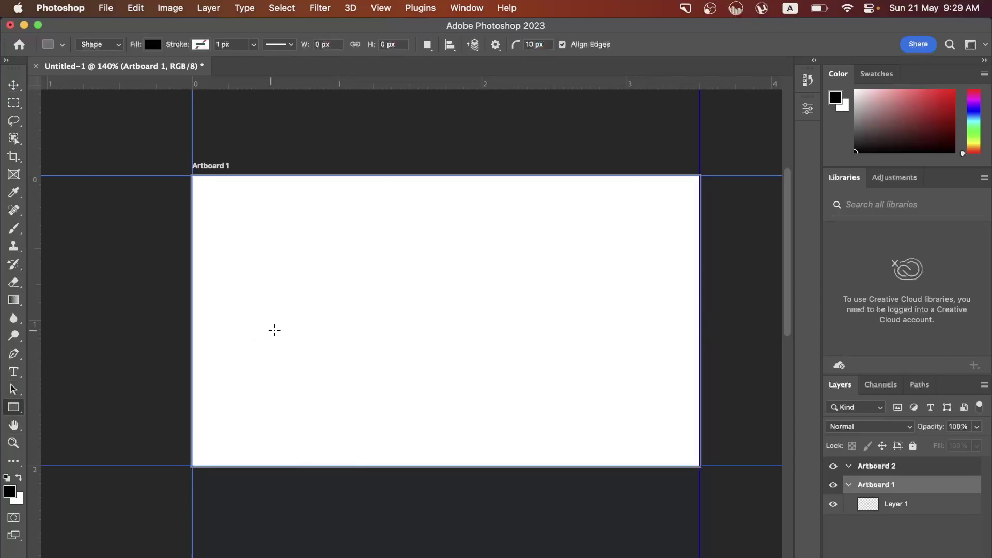
left_click(346, 280)
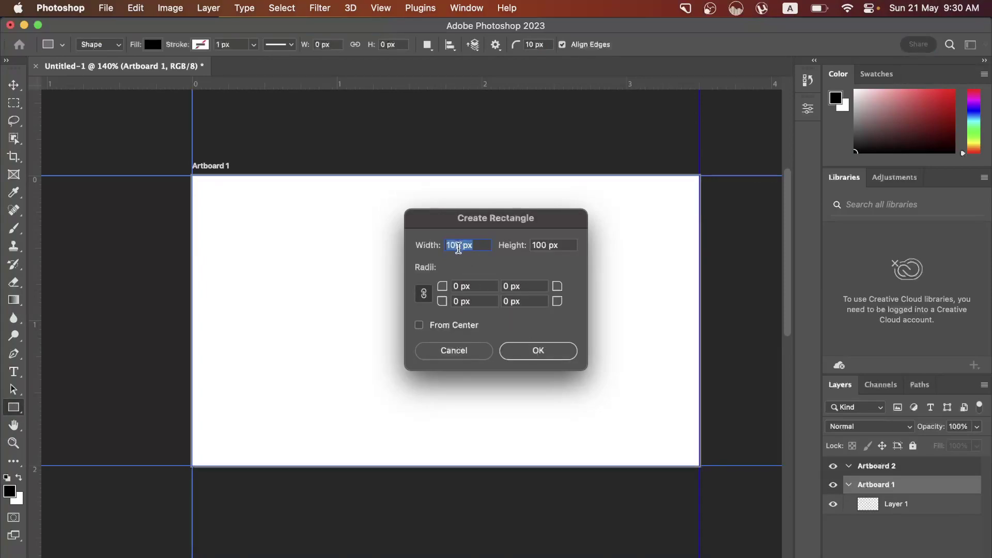
type("01")
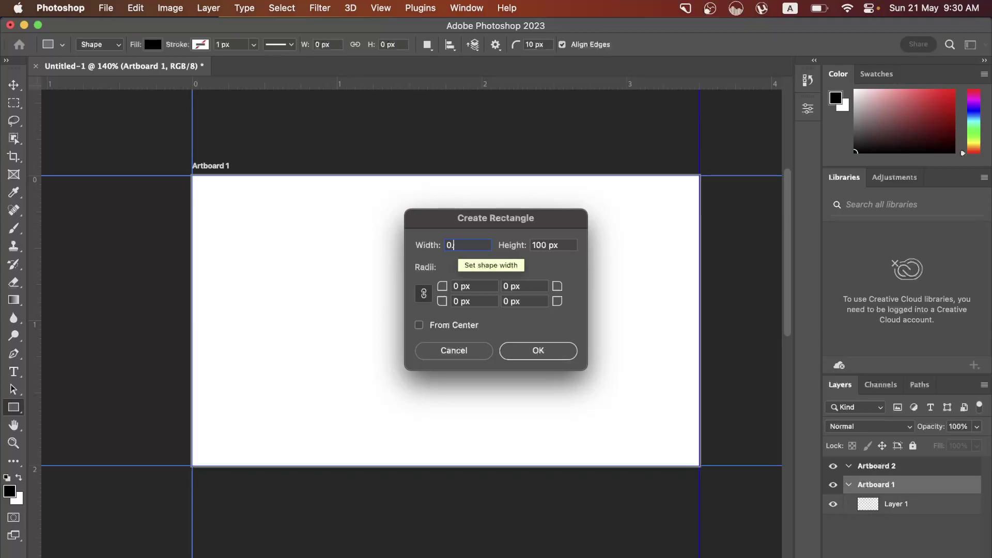
type("125")
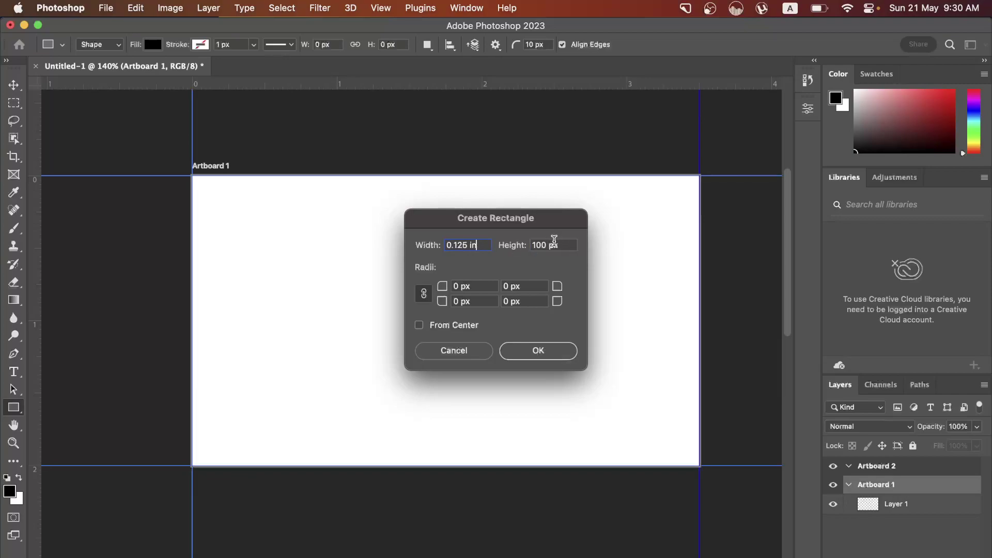
key("Tab")
type("0")
left_click(552, 353)
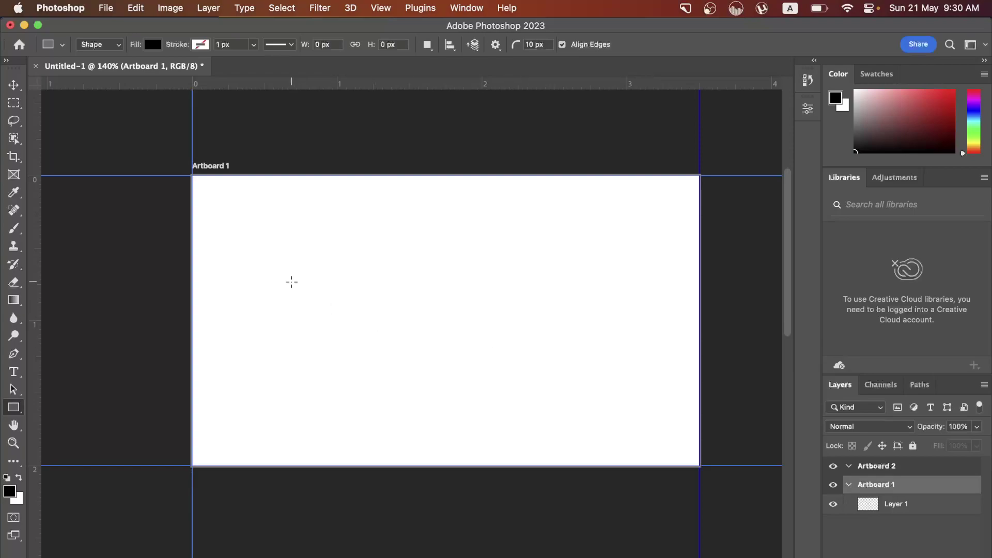
left_click(291, 281)
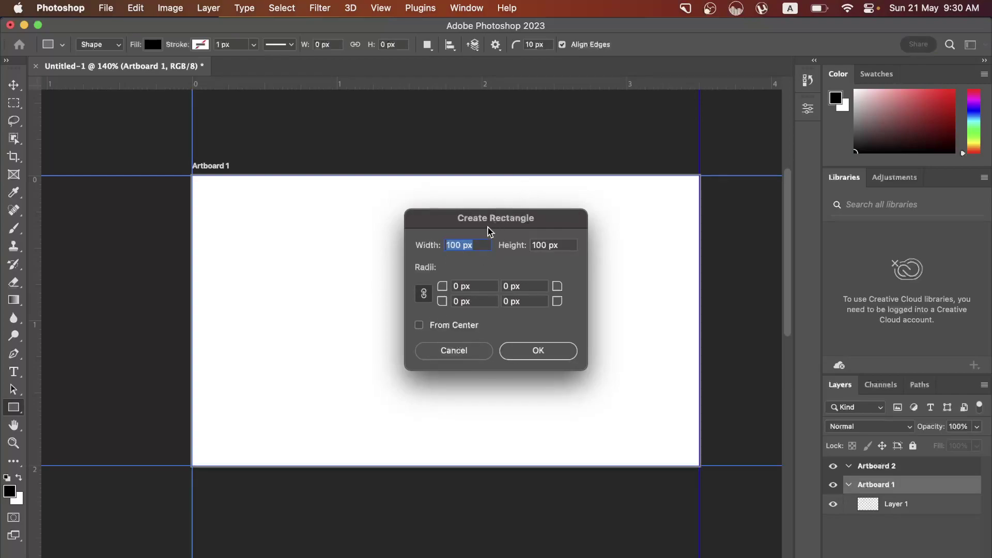
left_click(461, 245)
key("BackSpace")
key("BackSpace")
key("BackSpace")
left_click(460, 352)
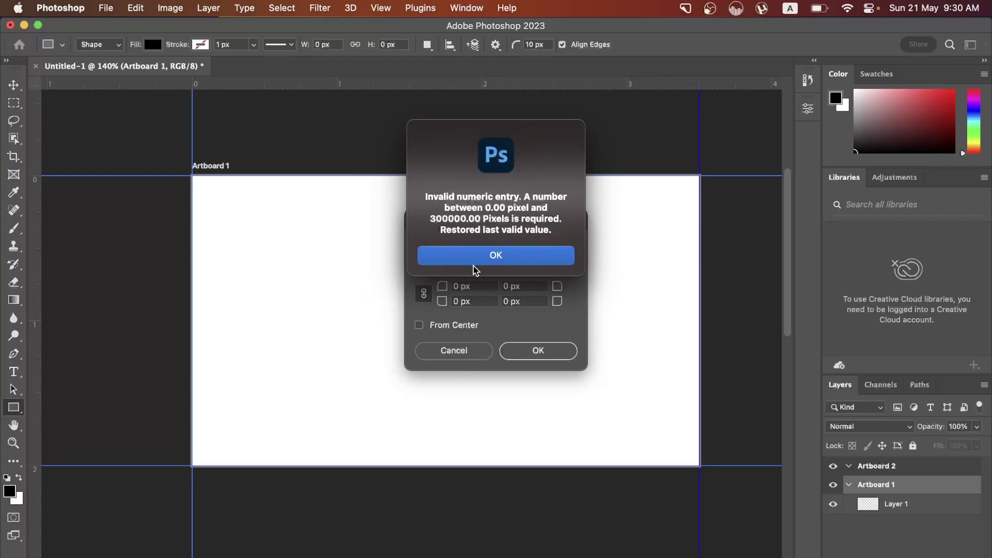
left_click(477, 259)
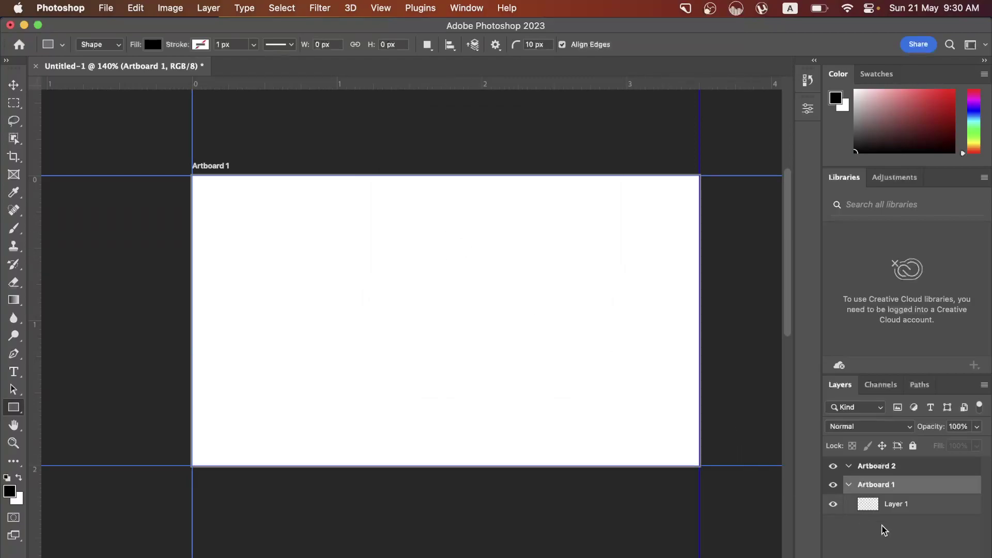
left_click(833, 505)
left_click(894, 505)
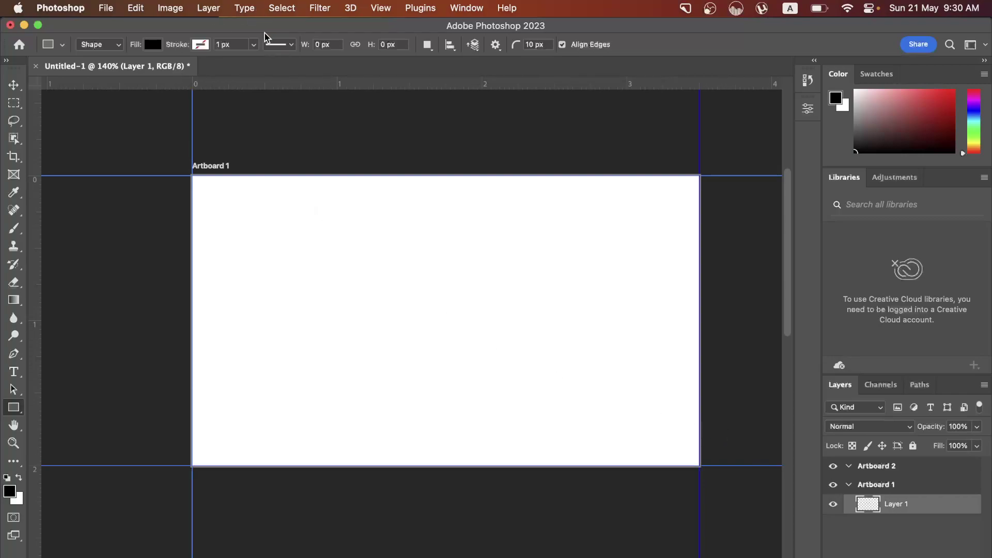
Draw a 0.125 in black square, Rectangle 1, on Artboard 1
left_click(344, 270)
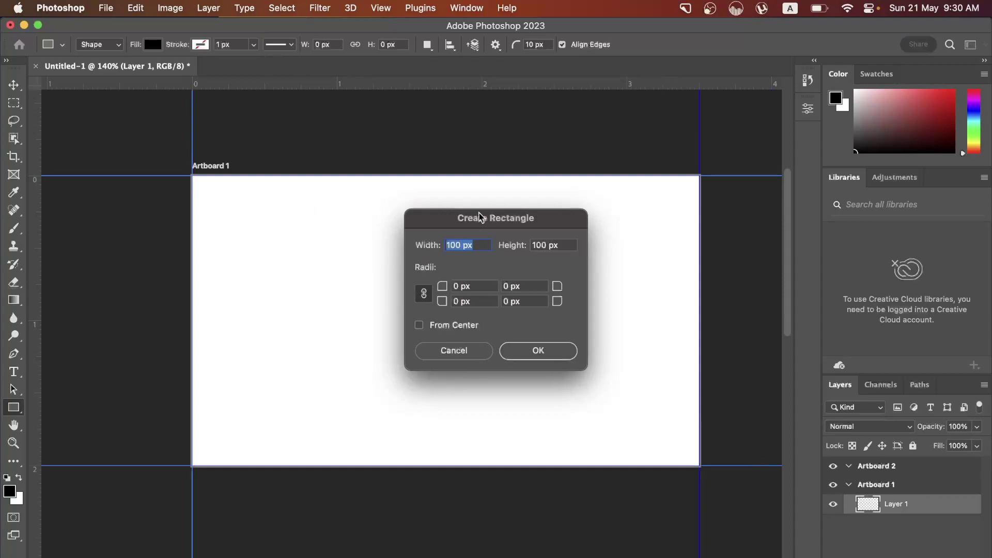
type("01")
left_click(540, 247)
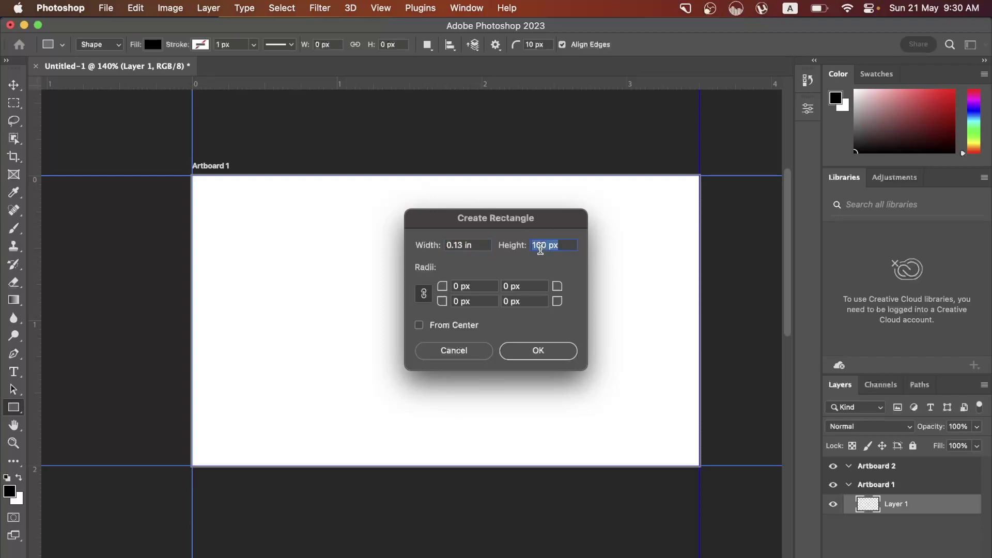
left_click(546, 245)
left_click_drag(547, 245, 500, 255)
type("0")
type(".125")
left_click(522, 353)
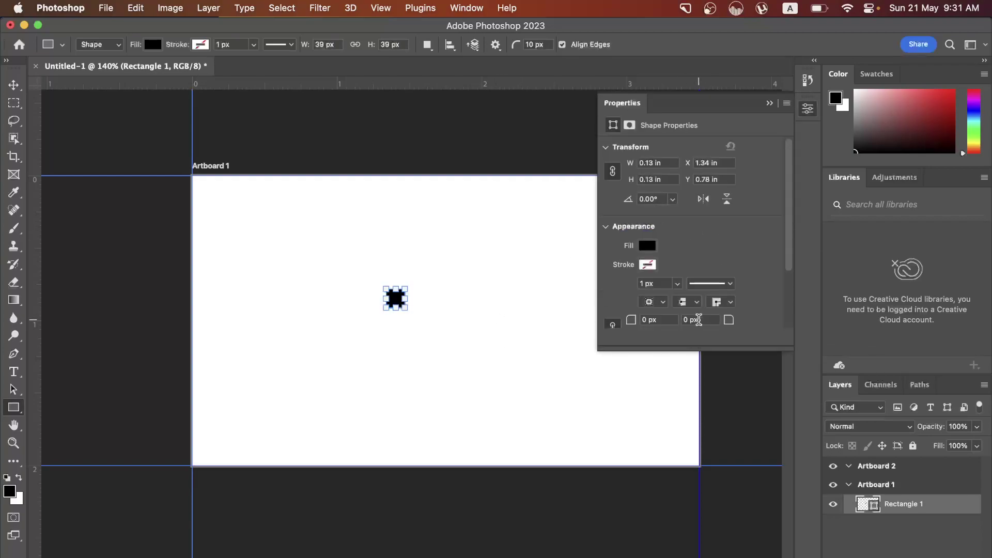
left_click(769, 103)
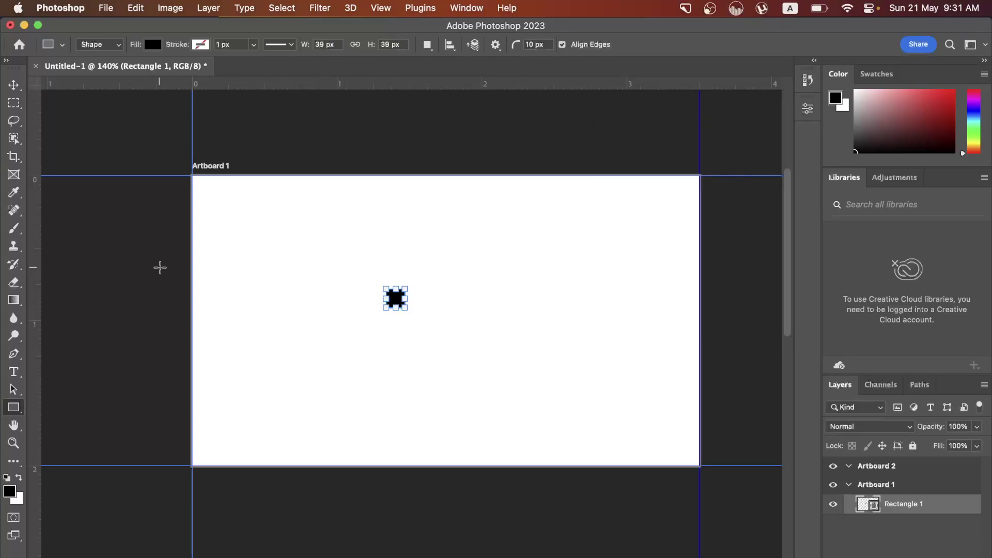
left_click(14, 85)
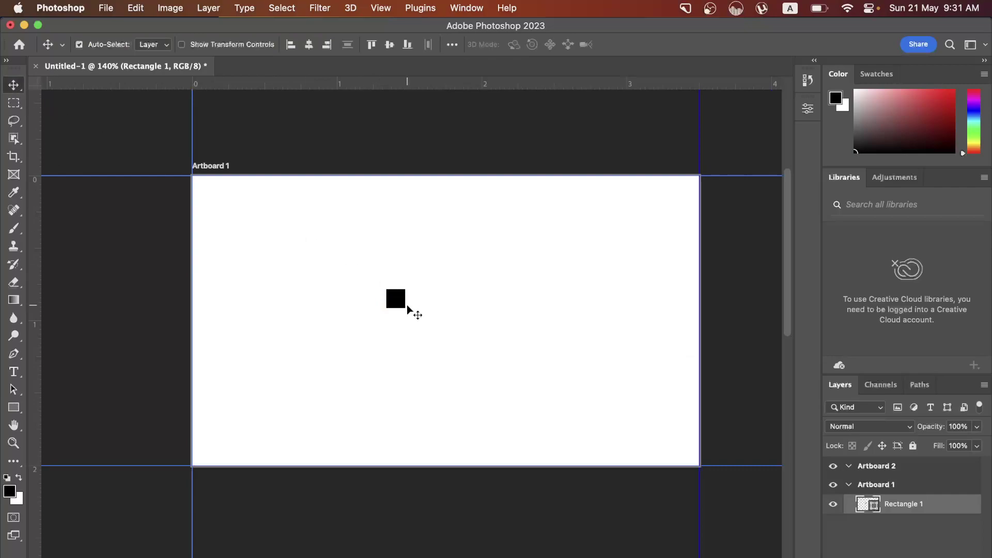
Move the square to the top-left corner and add guides at its right and bottom edges
left_click_drag(401, 302, 206, 189)
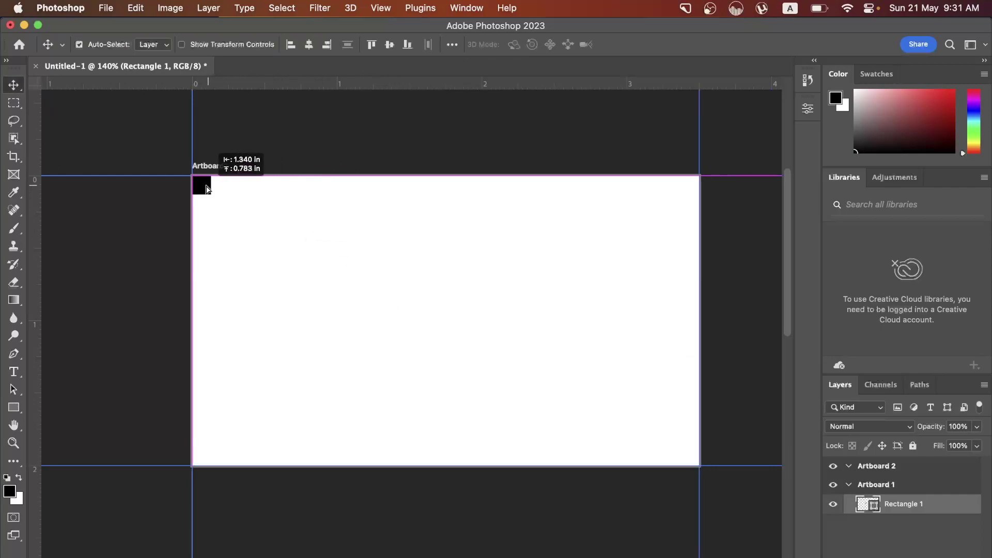
left_click_drag(36, 220, 210, 219)
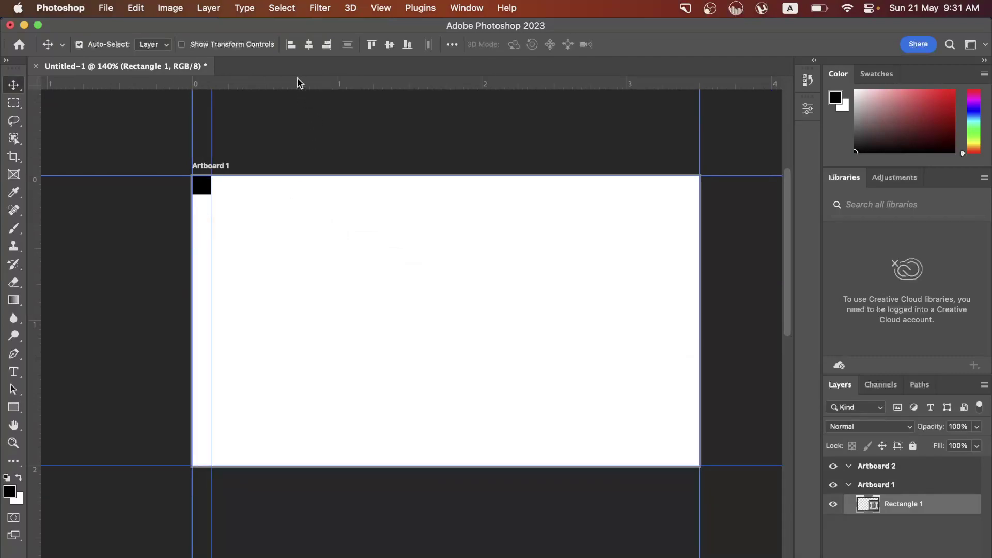
left_click_drag(296, 83, 297, 194)
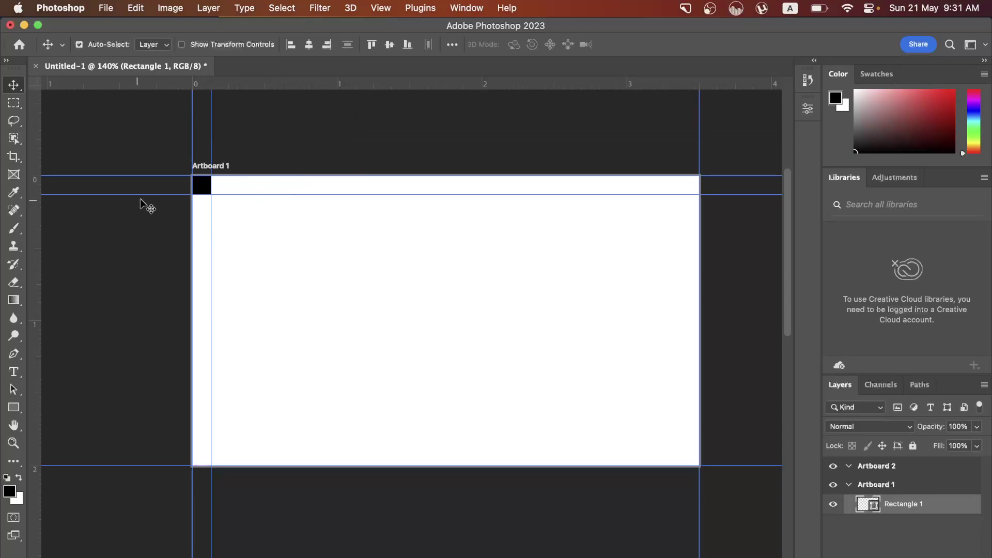
Fit the black square snugly into Artboard 1's bottom-right corner
left_click_drag(201, 194, 698, 467)
scroll(715, 476, "up", 5)
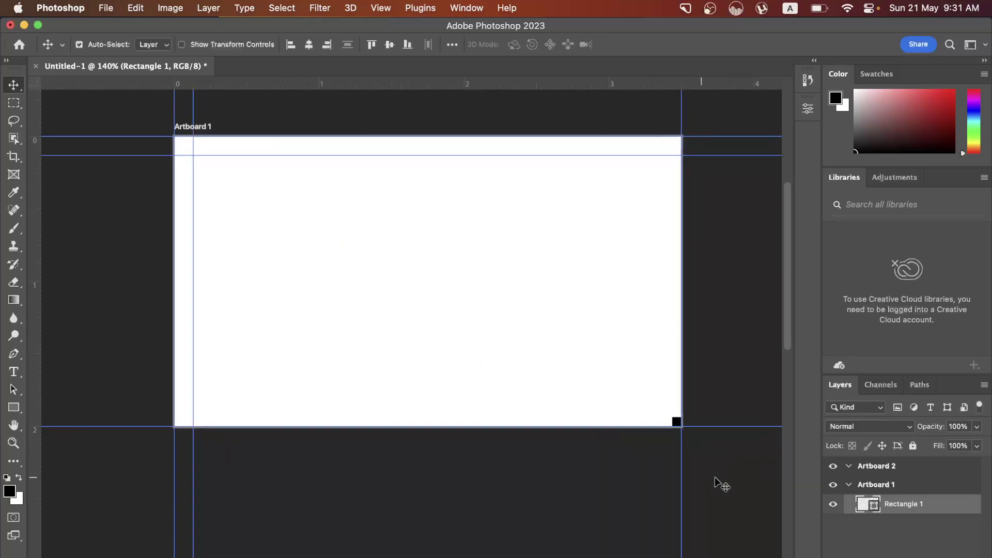
scroll(715, 477, "right", 5)
scroll(714, 476, "left", 1)
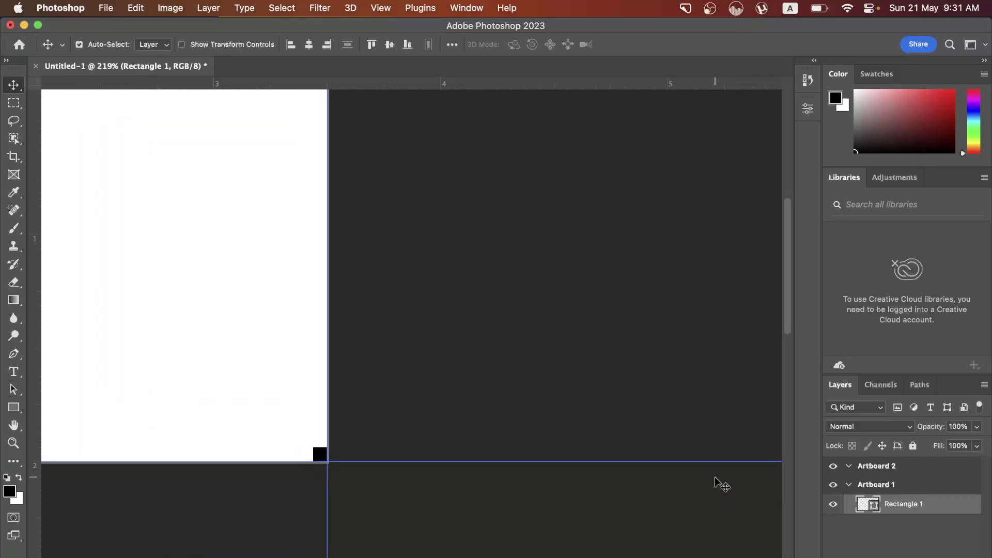
scroll(714, 476, "left", 4)
scroll(382, 457, "up", 3)
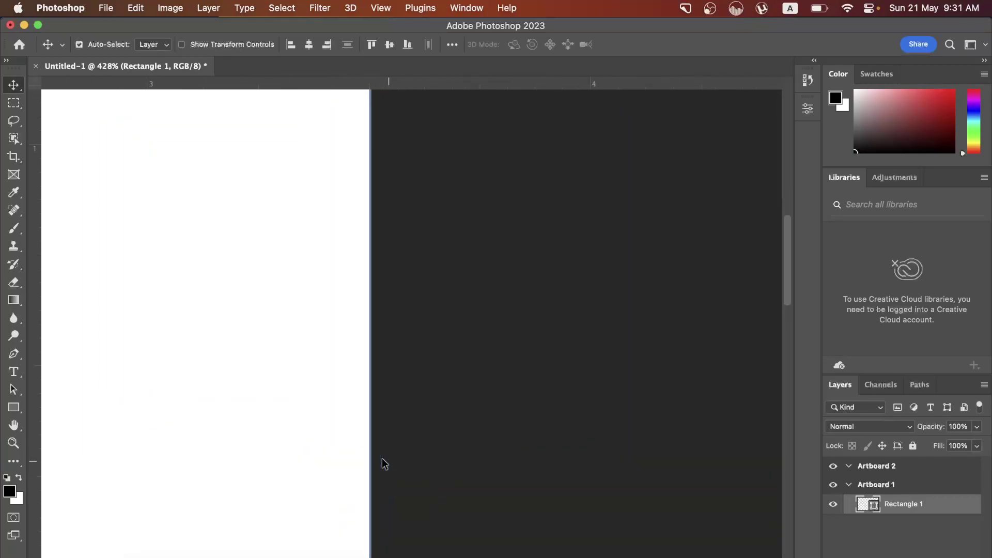
scroll(383, 457, "down", 1)
scroll(382, 457, "down", 5)
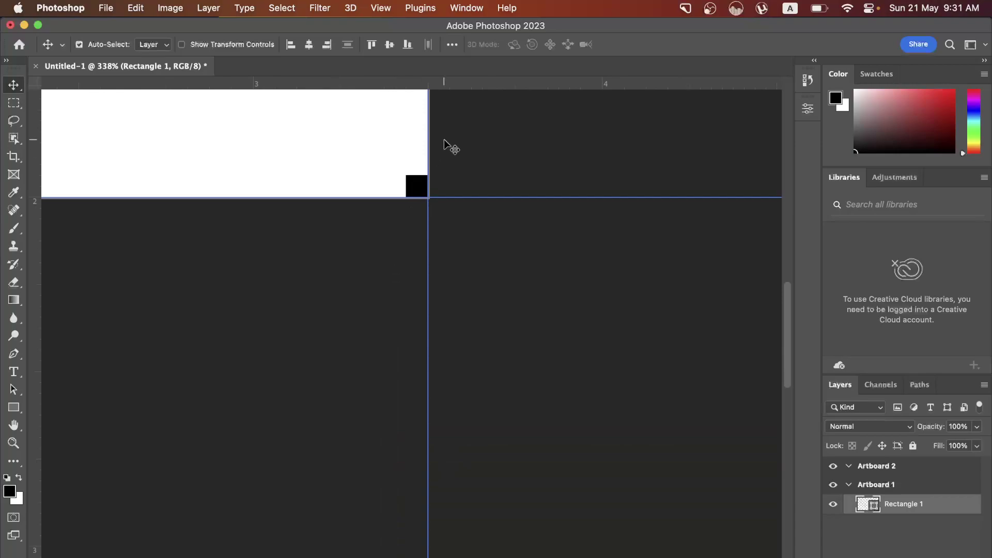
mouse_move(420, 187)
left_mouse_down()
mouse_move(389, 164)
mouse_move(405, 169)
left_mouse_up()
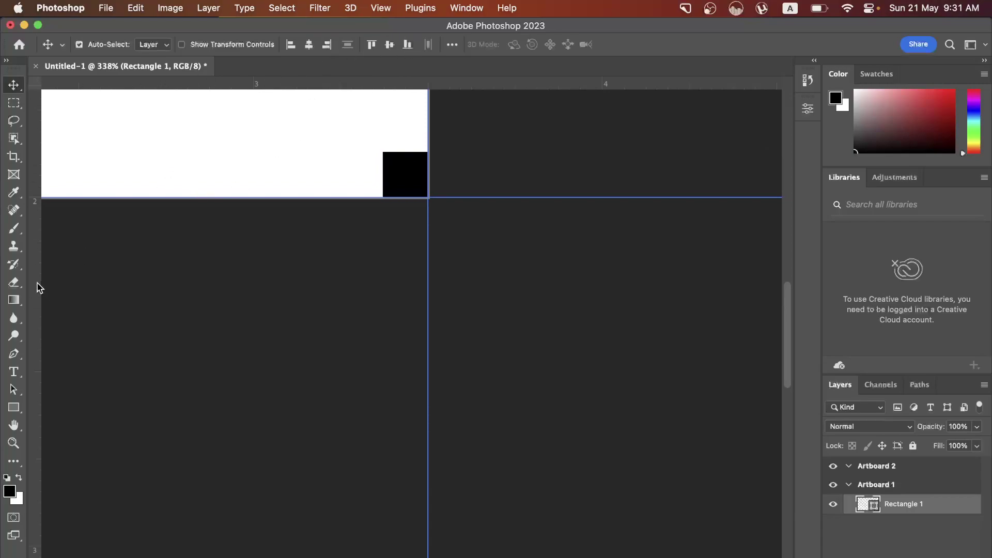
Add guides along the square's left and top edges to complete the inset margins
left_click_drag(39, 288, 383, 246)
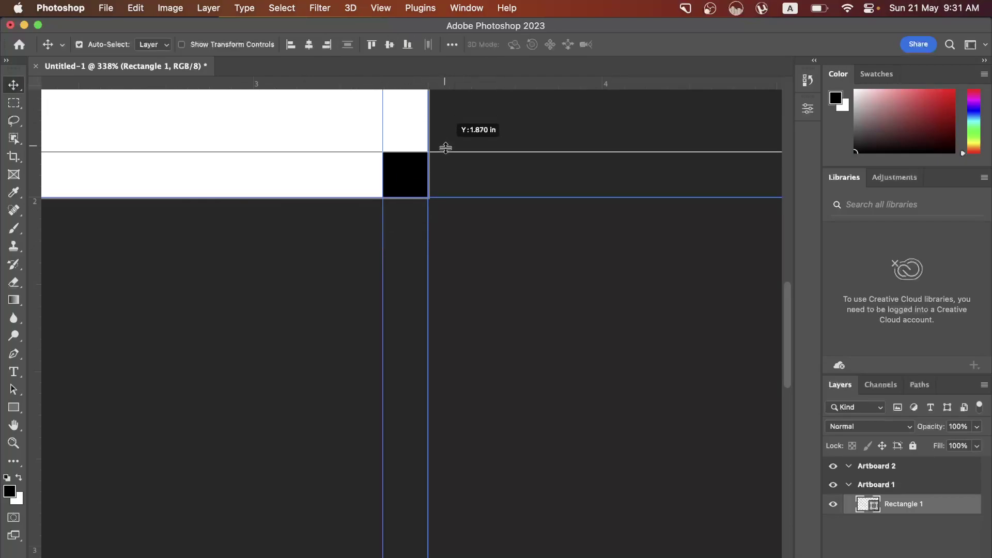
left_click_drag(442, 82, 445, 152)
scroll(270, 270, "up", 5)
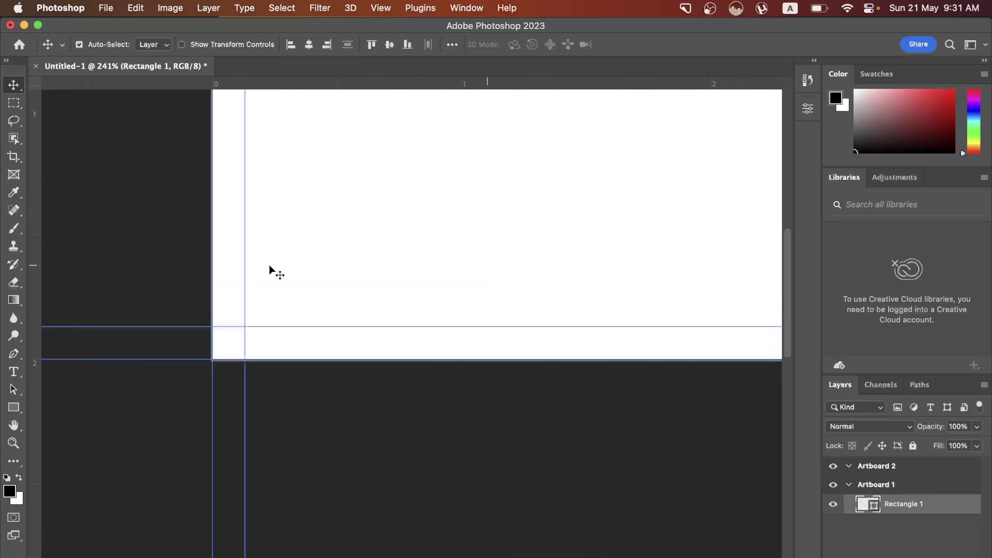
scroll(248, 274, "left", 5)
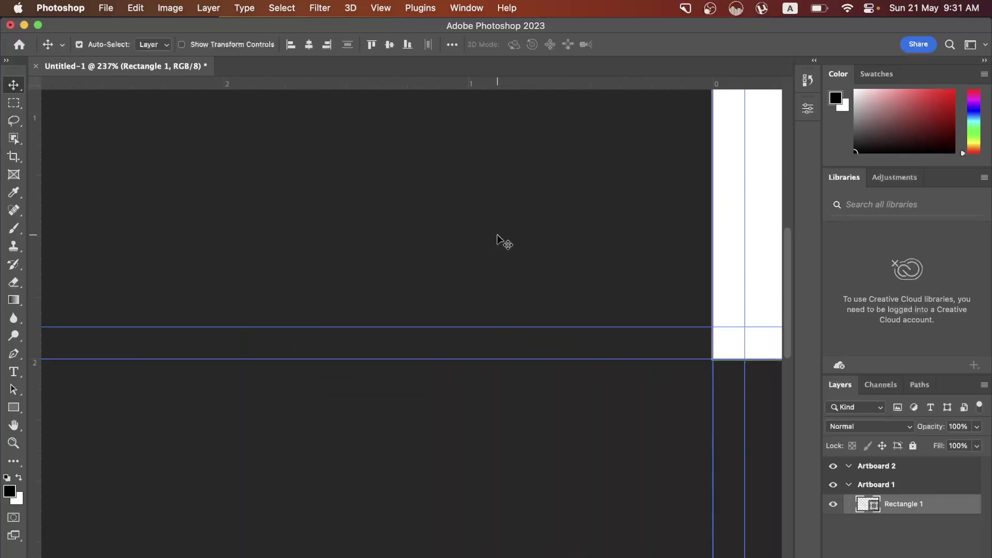
scroll(610, 279, "up", 2)
scroll(607, 281, "up", 2)
scroll(568, 285, "up", 2)
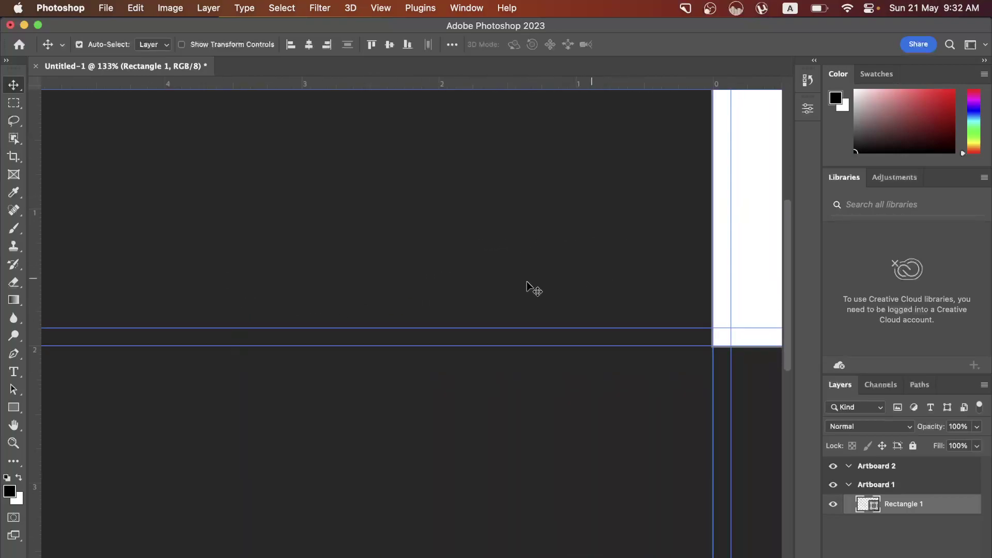
scroll(538, 299, "up", 1)
scroll(517, 301, "up", 2)
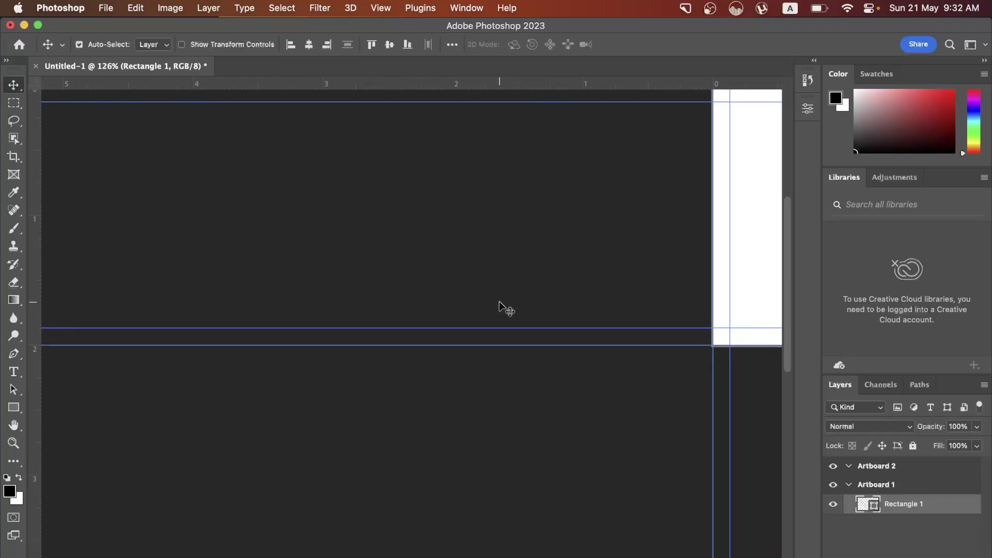
scroll(499, 302, "up", 3)
scroll(664, 281, "left", 2)
scroll(664, 281, "left", 10)
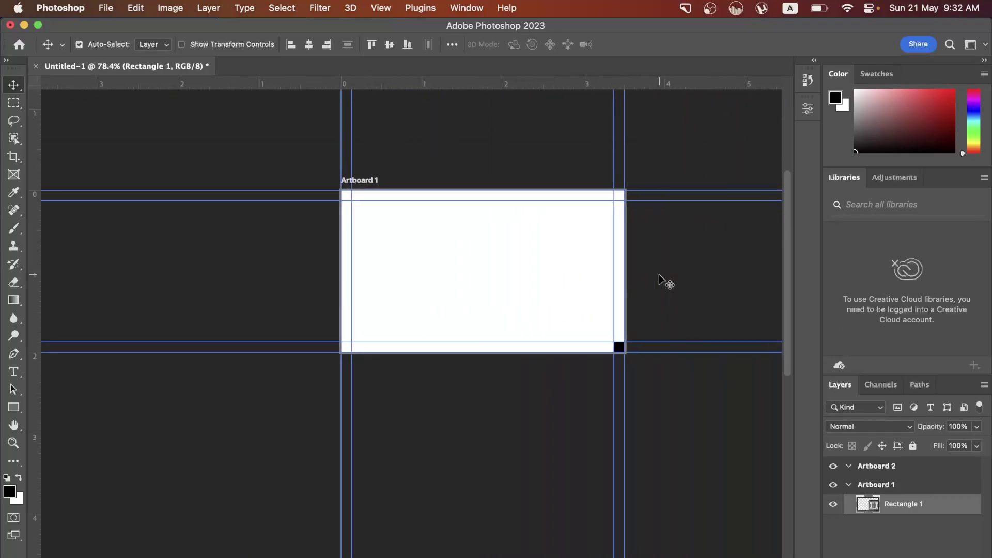
scroll(646, 295, "left", 1)
scroll(599, 297, "down", 2)
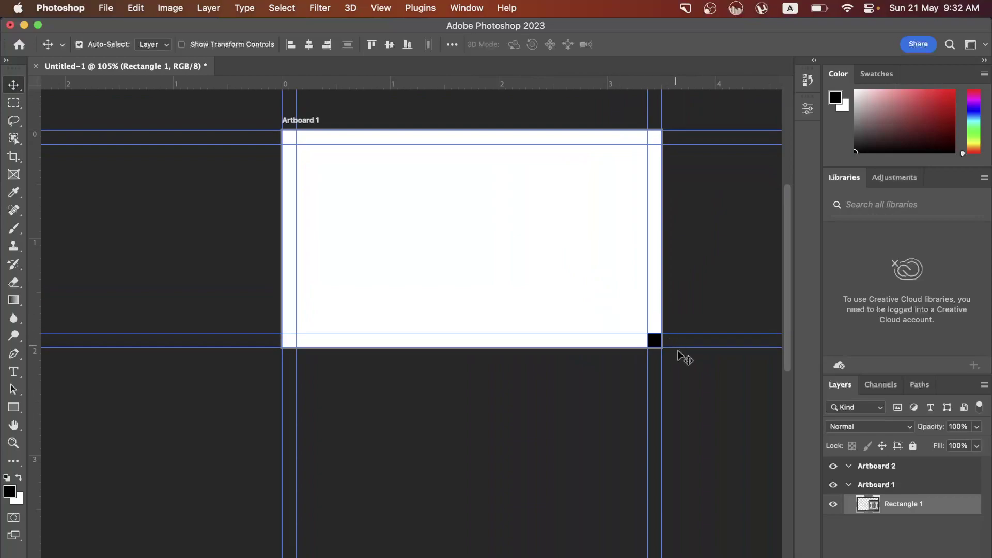
key("shift+v")
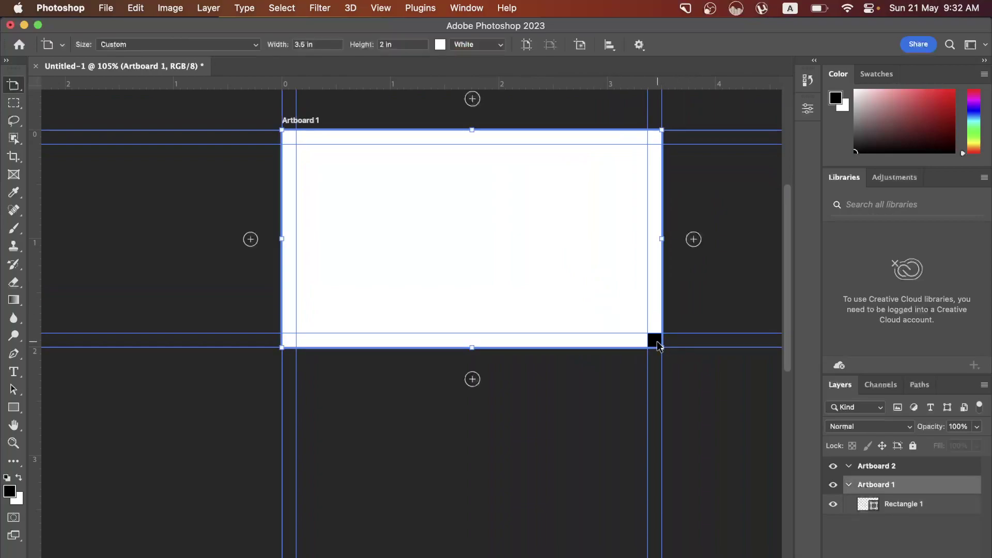
Delete the Rectangle 1 helper square and reselect Artboard 1
left_click(903, 505)
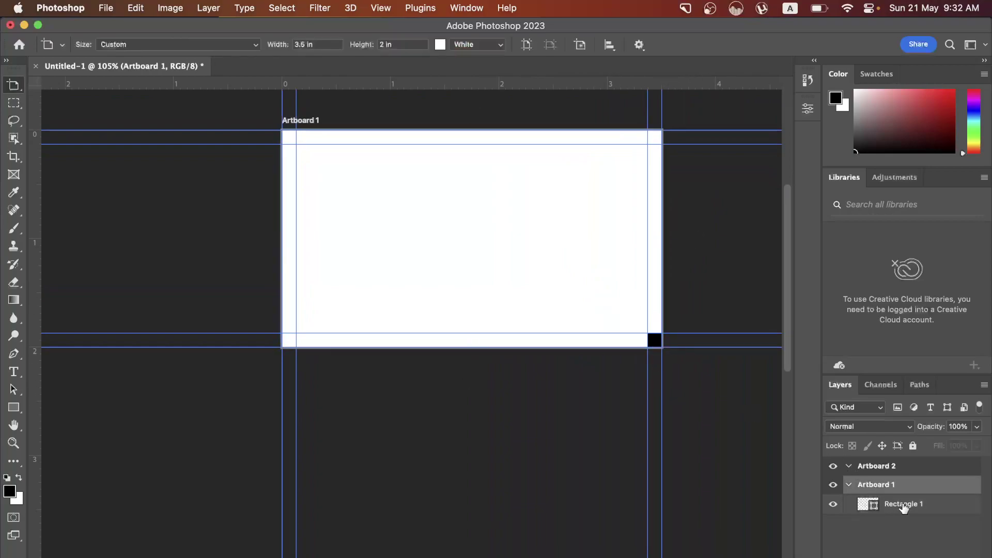
key("Delete")
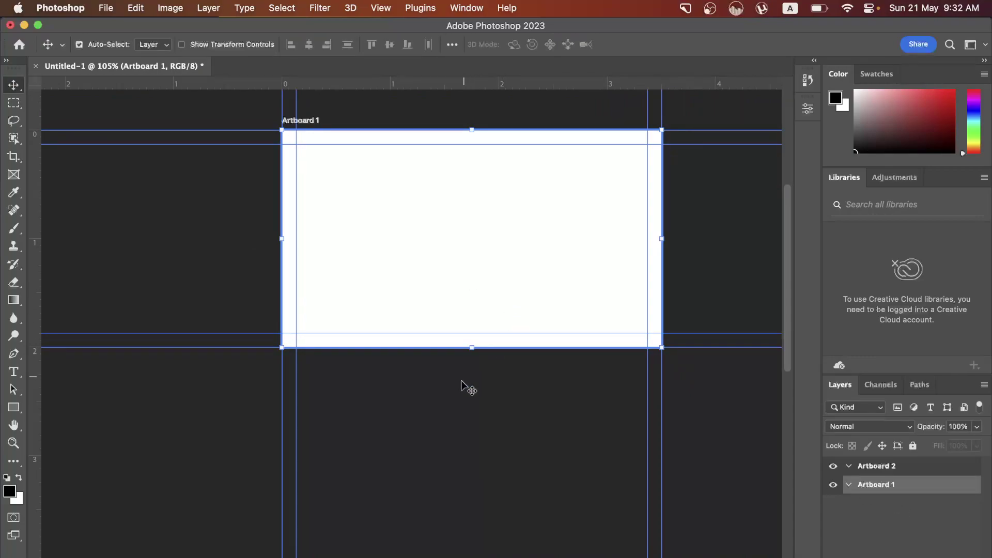
left_click(448, 436)
left_click(410, 229)
Enlarge the canvas by a relative 0.25 in in width and height
key("alt+super+c")
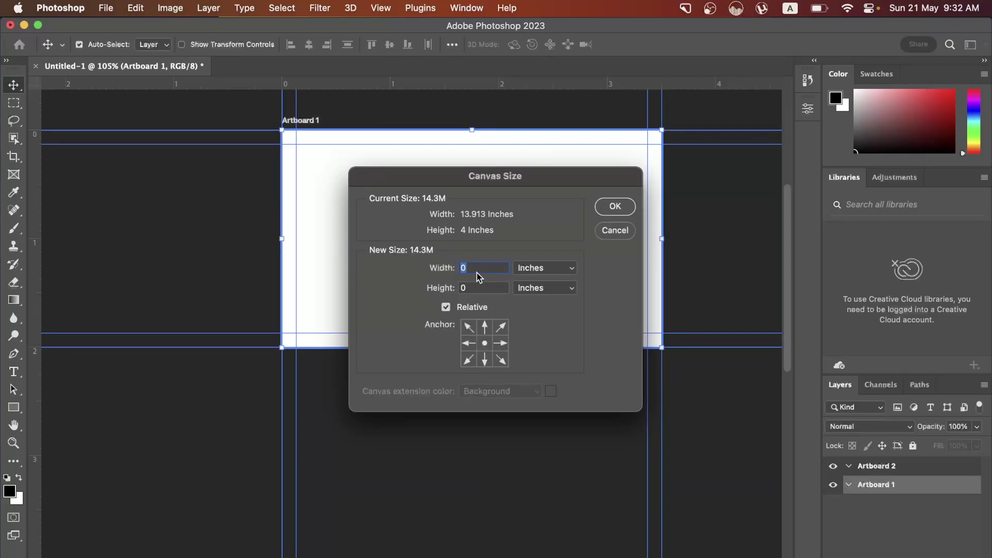
type(".25")
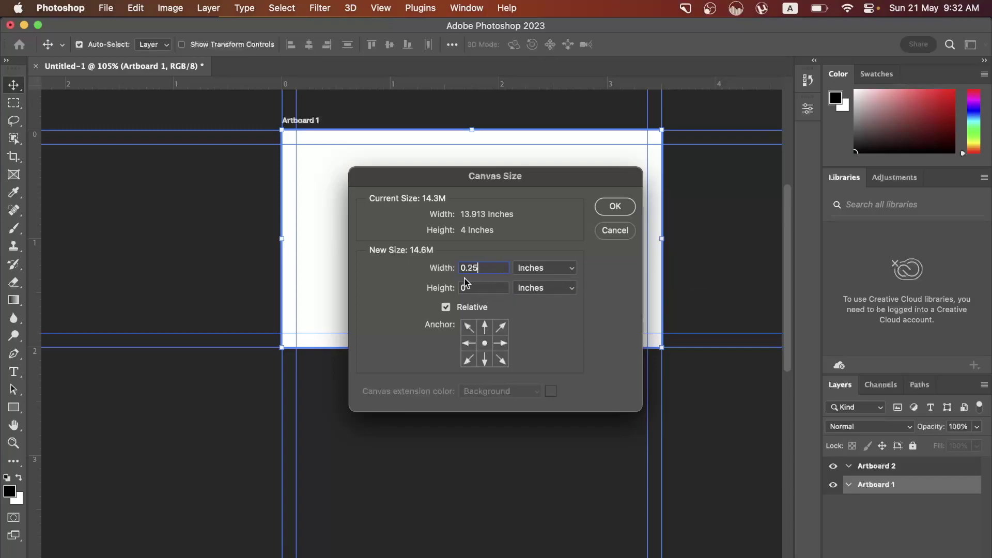
left_click(474, 287)
type("0.")
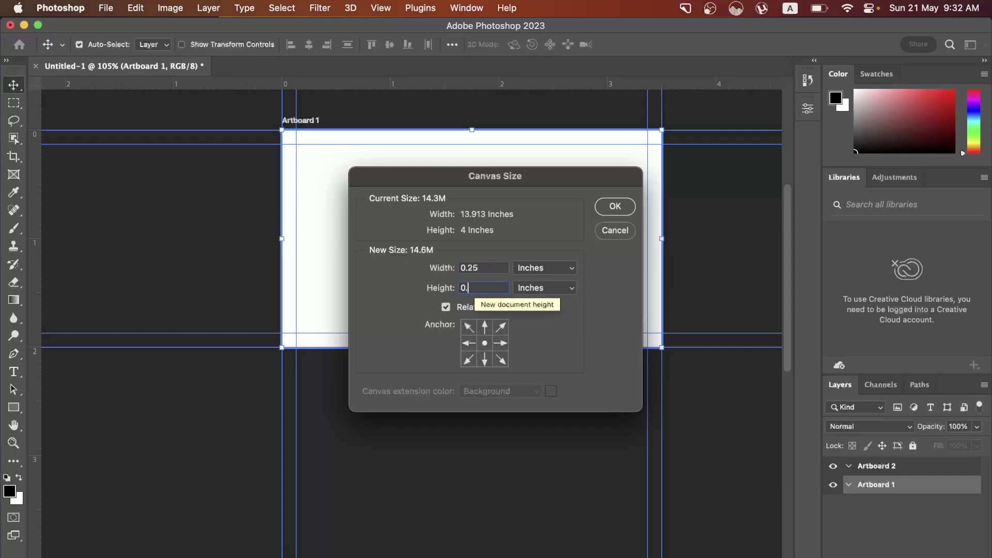
type("25")
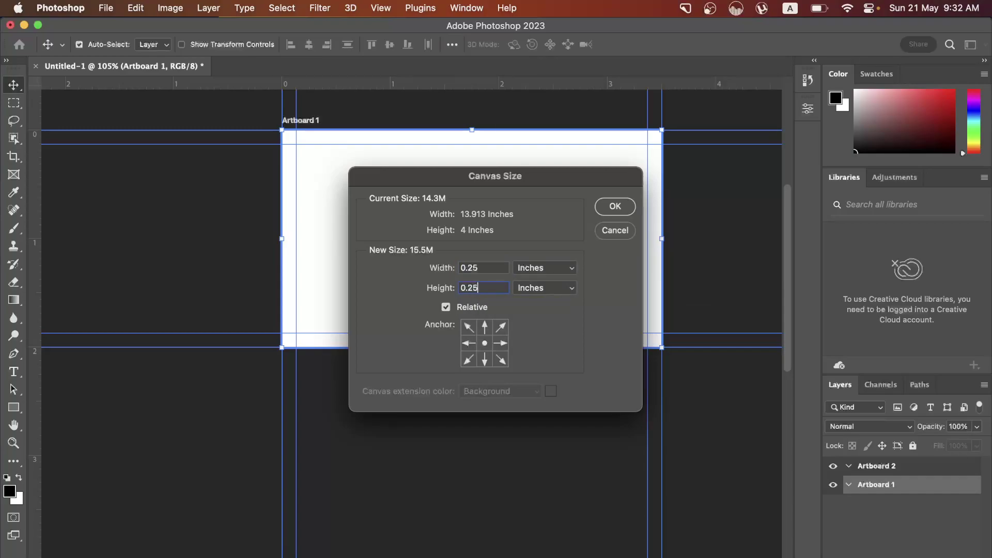
left_click(613, 207)
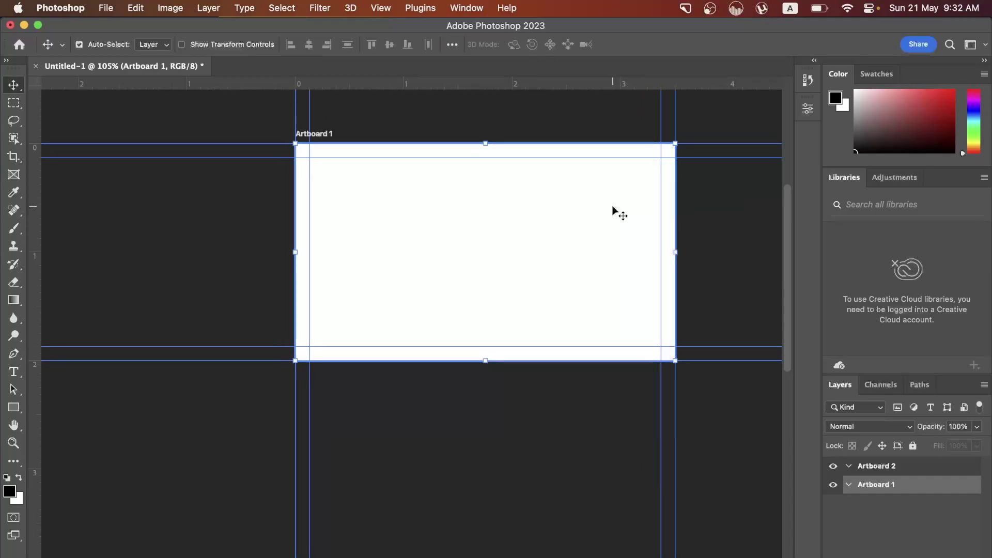
Zoom out to frame Artboard 1 and reopen Canvas Size with a relative 0.25 in increase
key("super+minus")
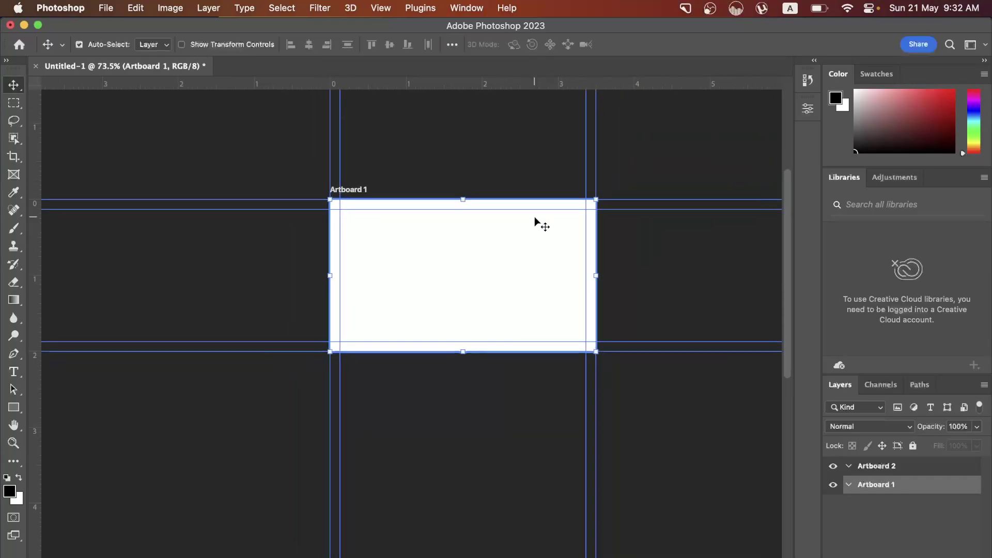
key("super+minus")
scroll(381, 264, "up", 5)
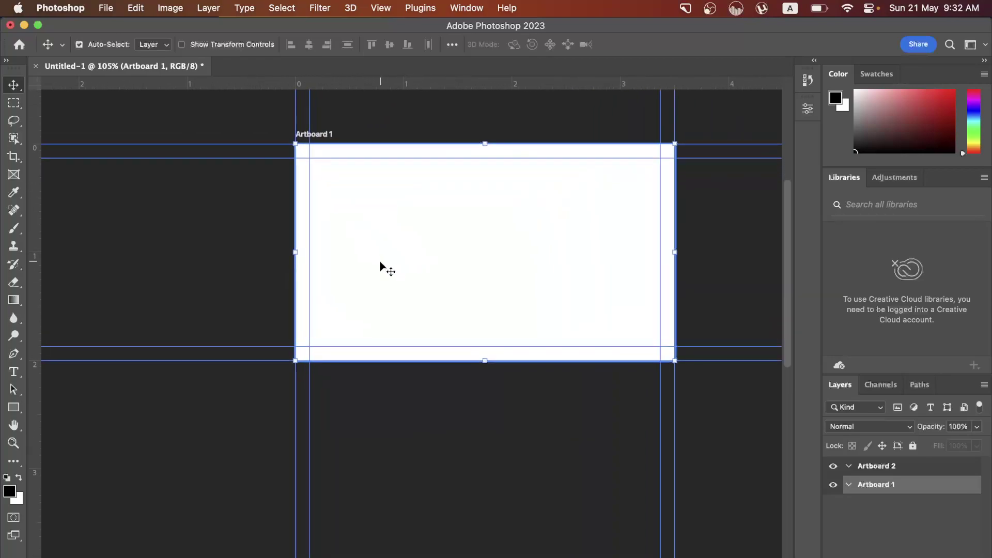
scroll(351, 271, "down", 5)
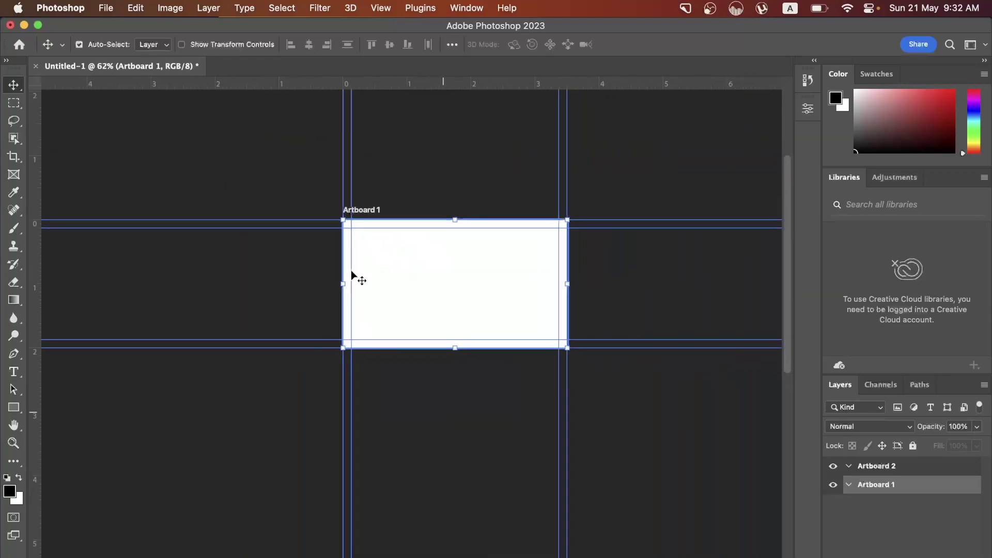
scroll(351, 271, "right", 10)
scroll(351, 270, "left", 8)
scroll(352, 270, "left", 2)
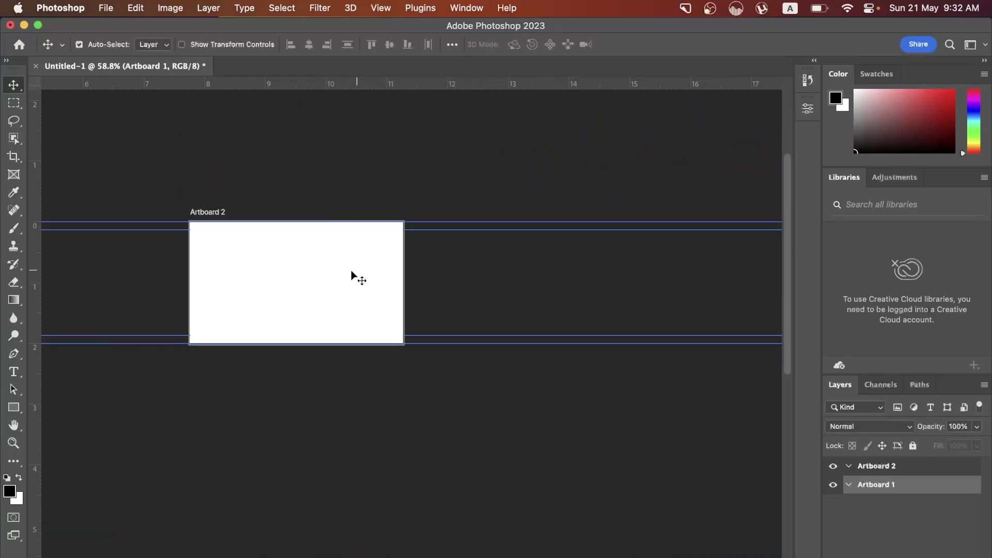
scroll(351, 271, "left", 1)
scroll(351, 271, "left", 1)
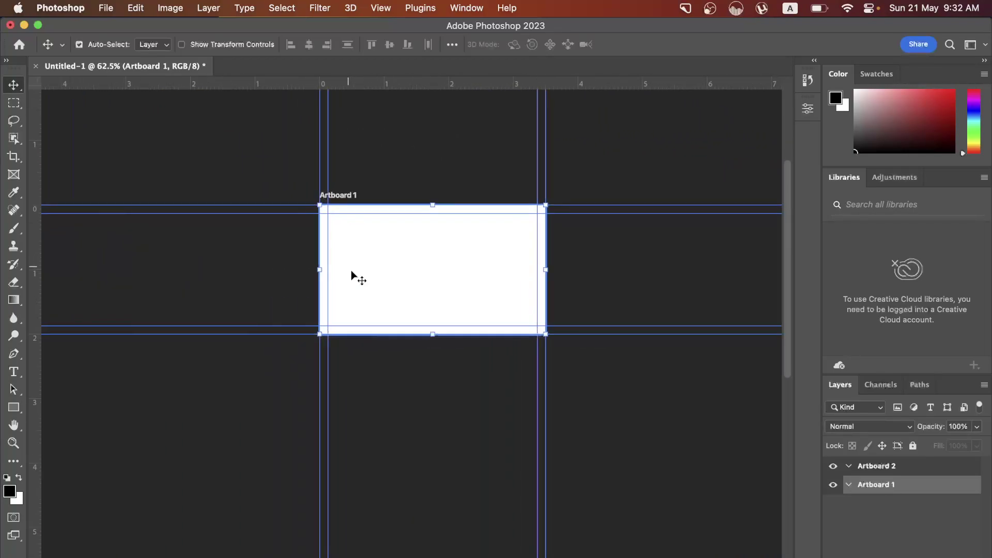
scroll(352, 271, "up", 4)
scroll(338, 282, "up", 2)
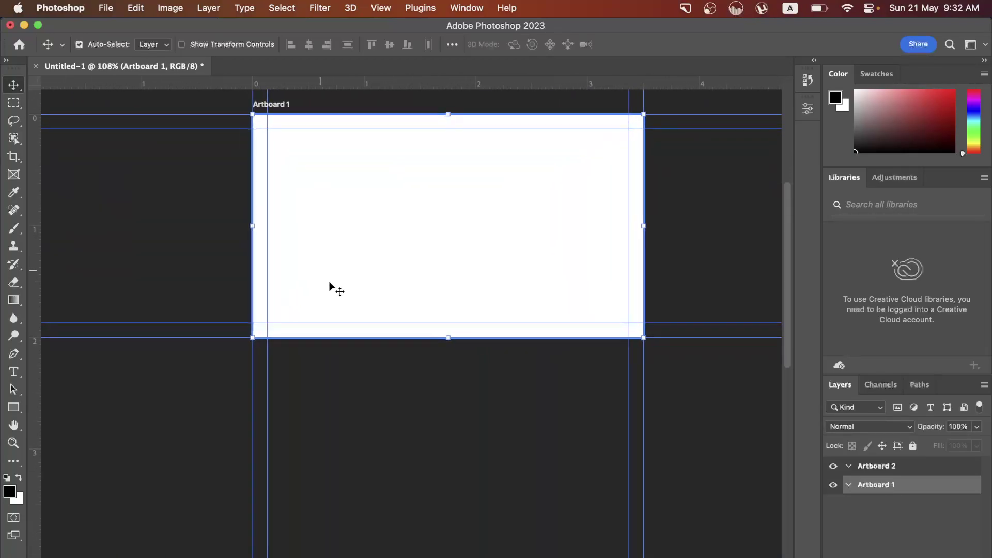
scroll(338, 281, "down", 1)
scroll(333, 284, "down", 3)
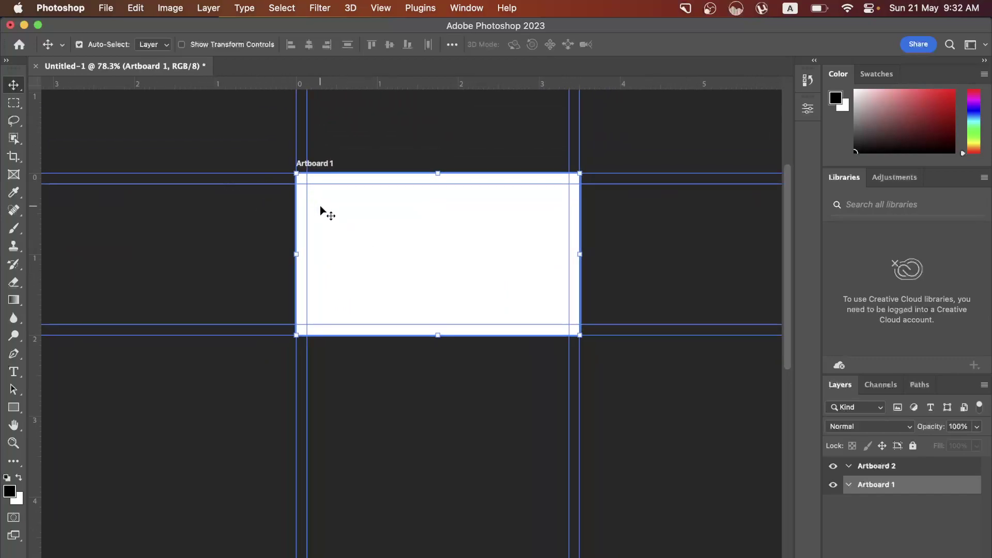
scroll(321, 206, "up", 3)
scroll(320, 205, "up", 1)
scroll(320, 206, "up", 5)
scroll(320, 205, "down", 1)
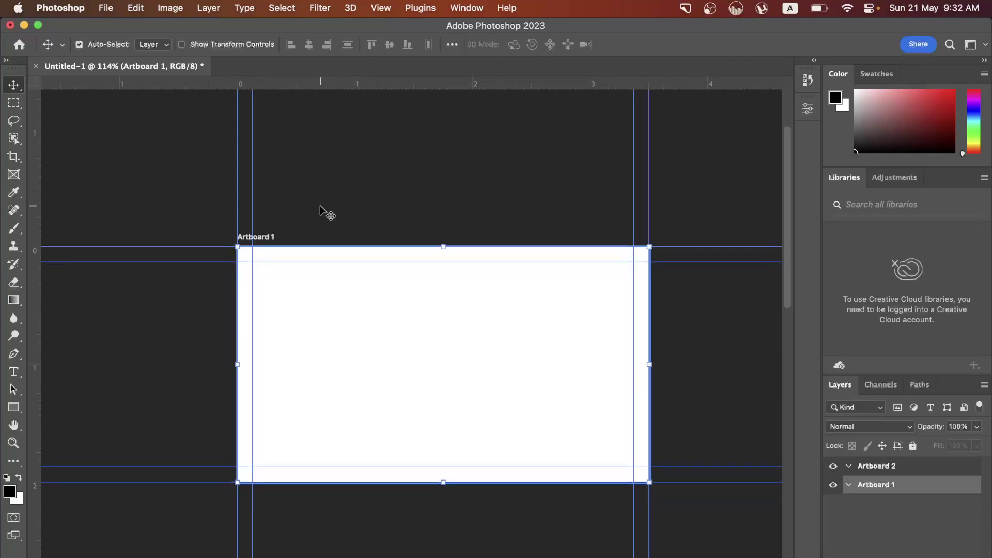
scroll(320, 205, "right", 1)
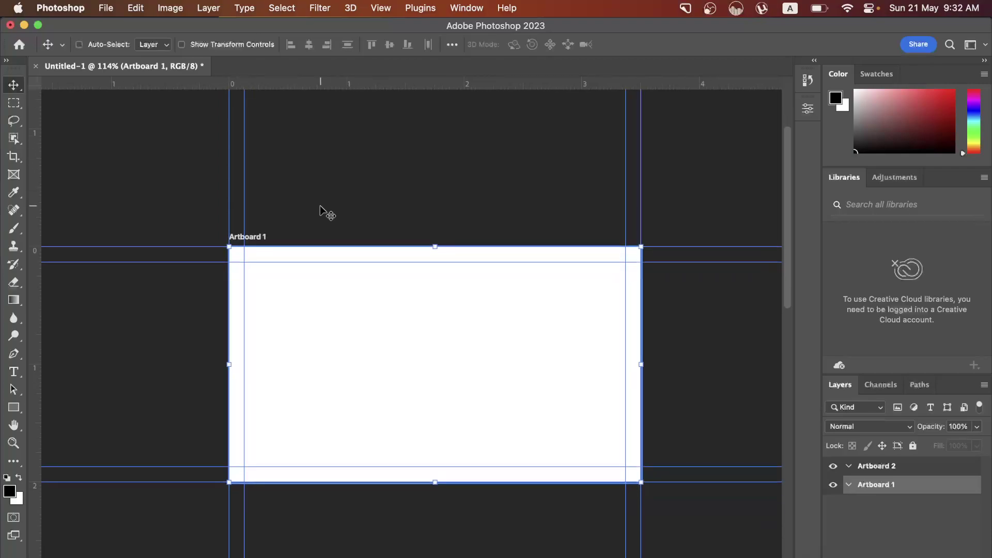
key("super")
key("super+alt+c")
type("0.25")
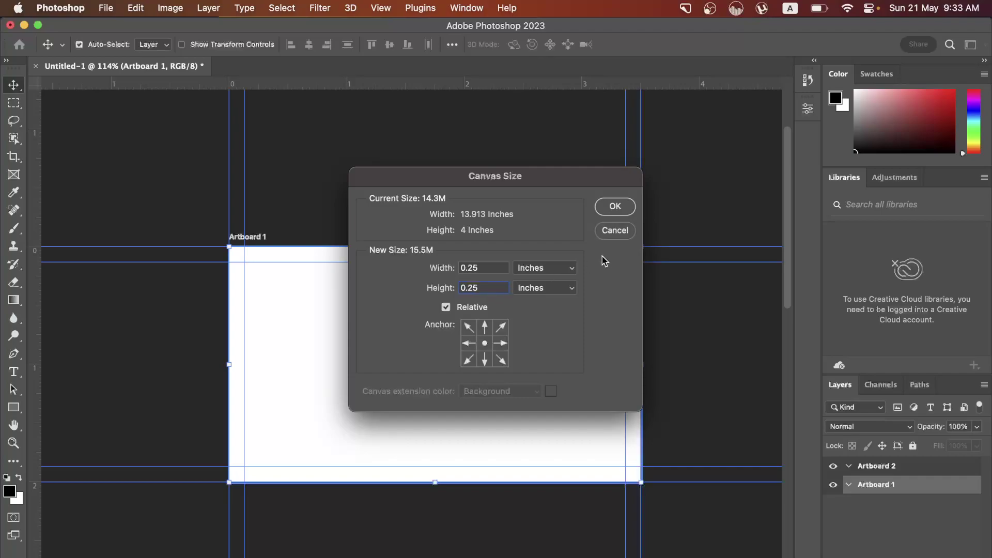
Confirm the 0.25-inch Canvas Size enlargement of Artboard 1
left_click(614, 208)
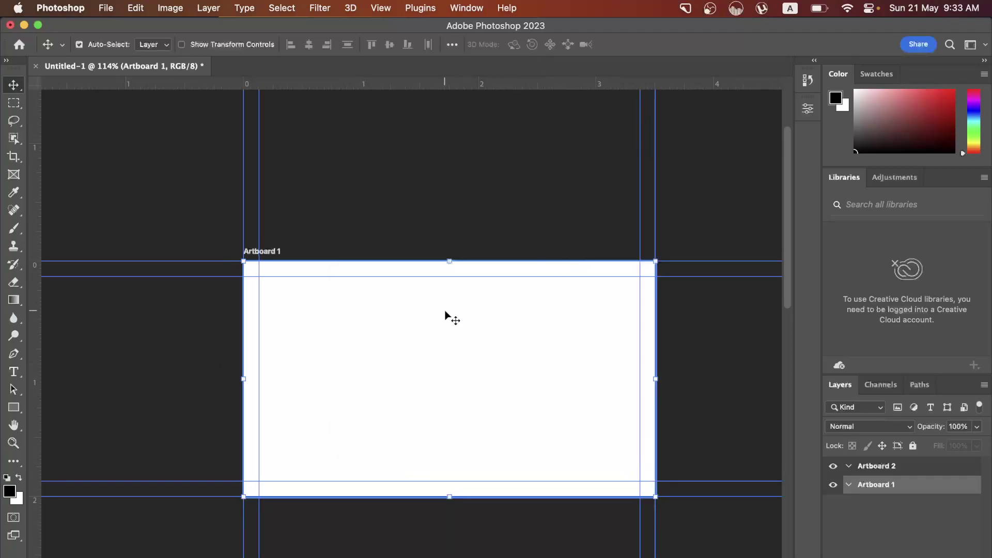
scroll(445, 314, "down", 2)
scroll(445, 313, "down", 1)
scroll(445, 314, "down", 1)
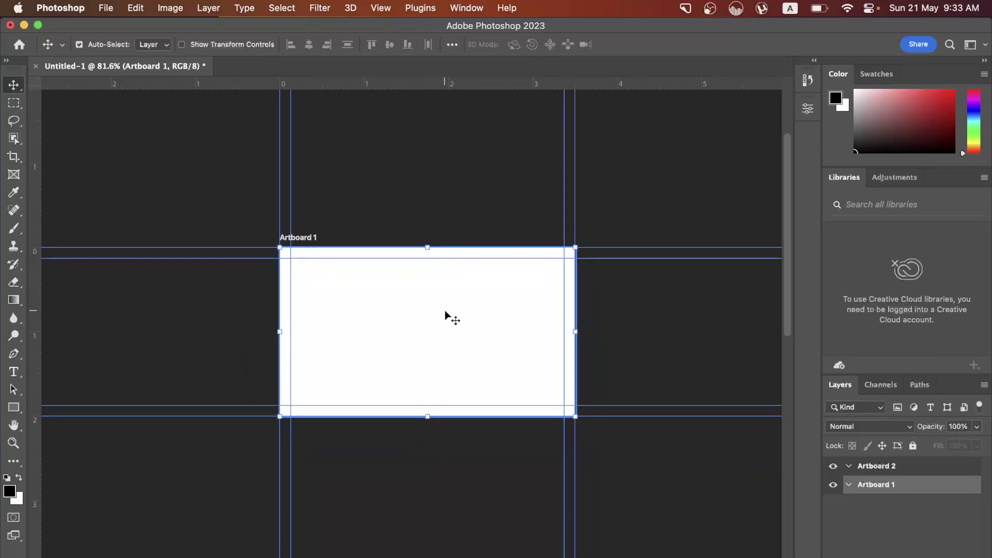
Bring up Artboard 1's context options and dismiss them unchanged
right_click(445, 315)
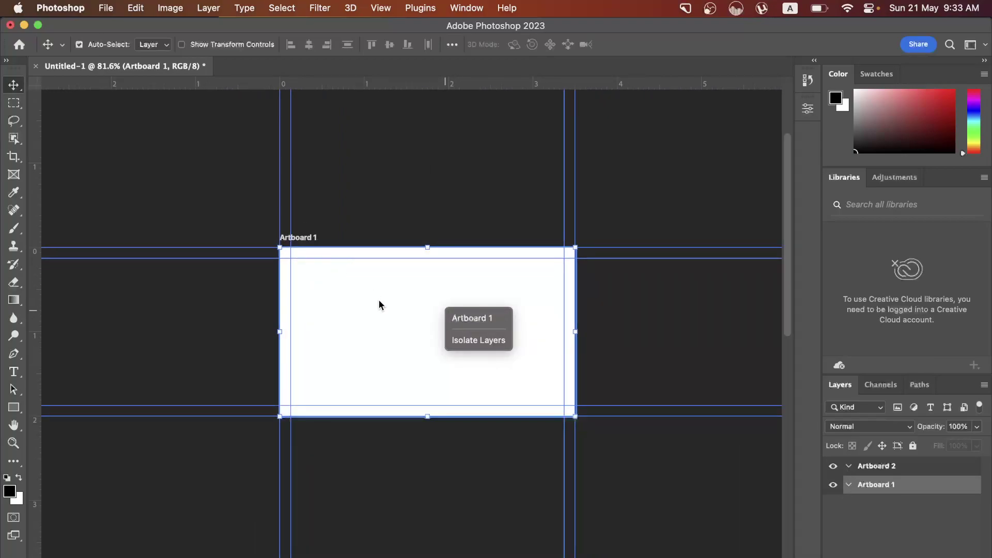
left_click(405, 309)
scroll(404, 308, "up", 2)
scroll(405, 309, "up", 2)
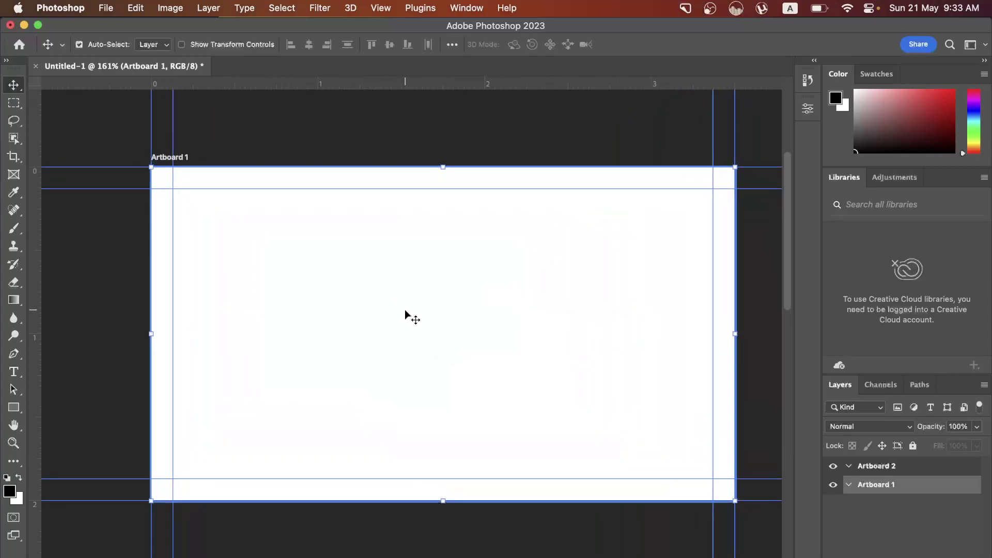
scroll(404, 309, "down", 1)
scroll(404, 309, "down", 2)
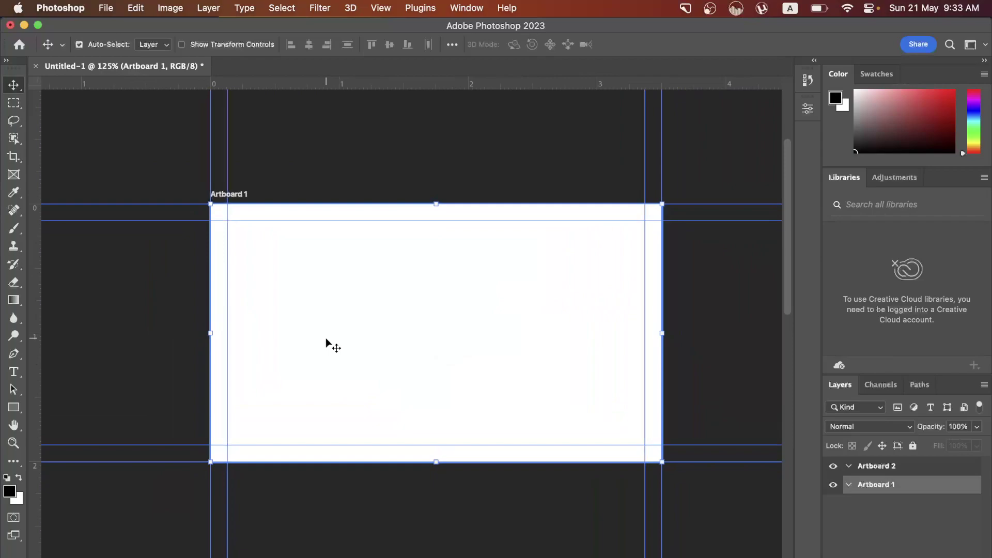
Reopen Canvas Size and cancel it, then look over the enlarged artboard and deselect it
key("super+alt+c")
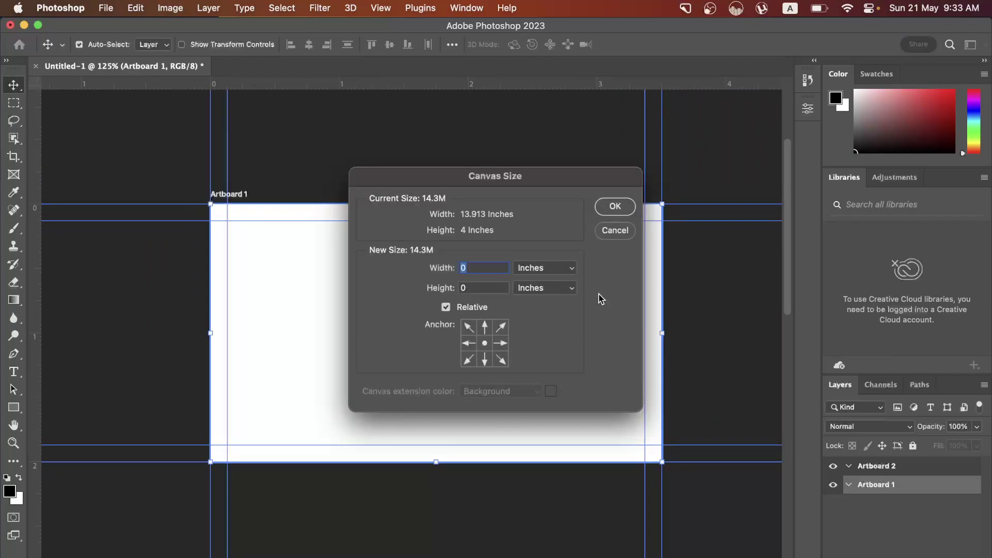
left_click(618, 230)
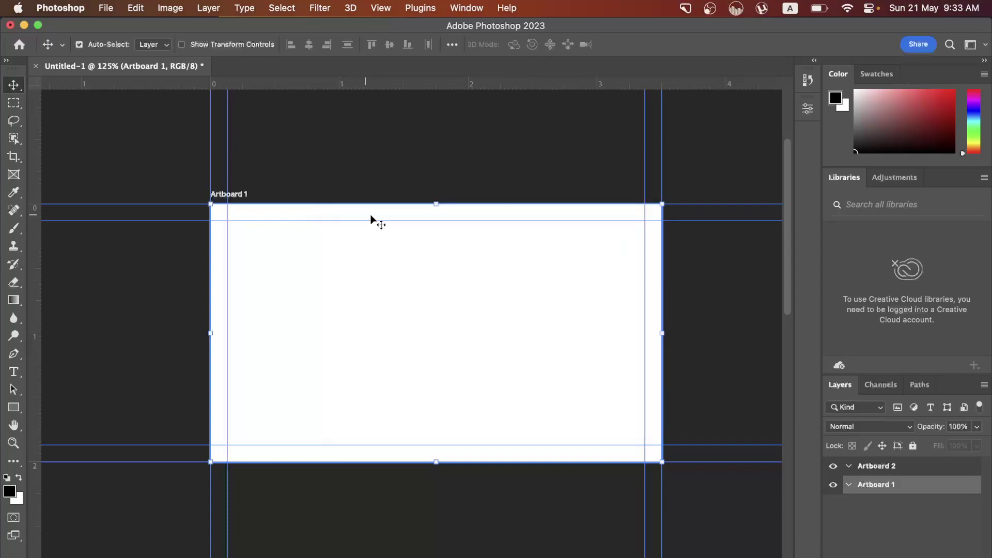
scroll(370, 217, "down", 3)
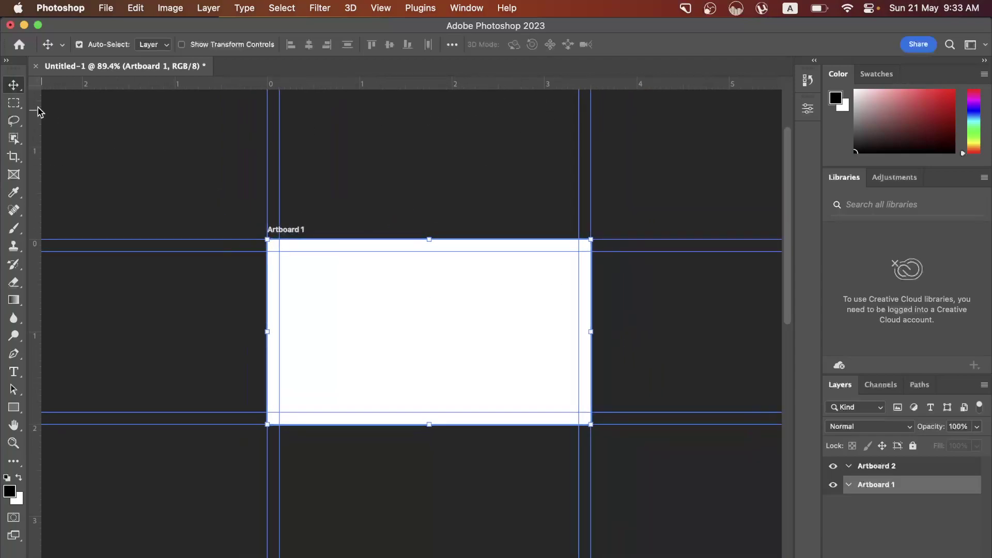
scroll(405, 214, "down", 2)
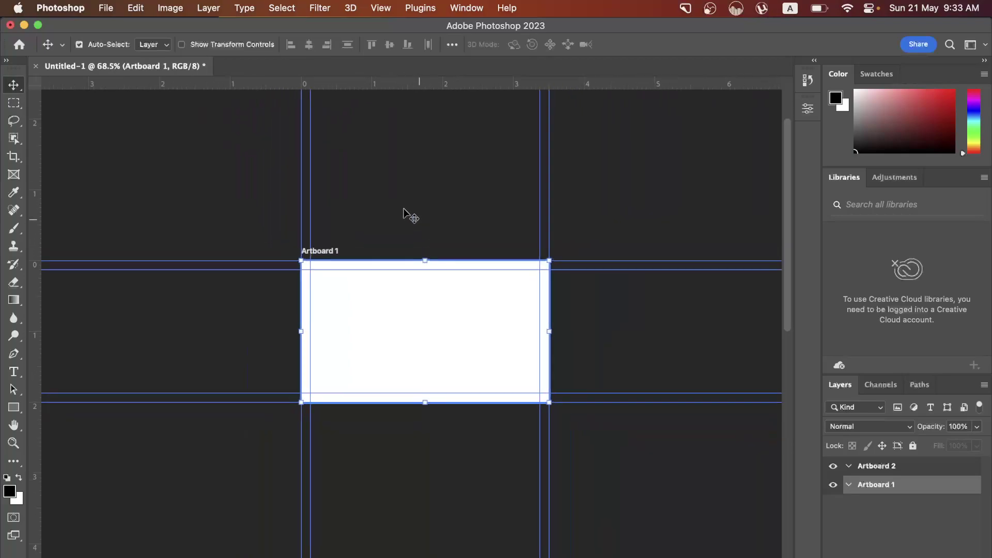
scroll(405, 215, "right", 5)
scroll(405, 214, "right", 3)
scroll(405, 214, "left", 3)
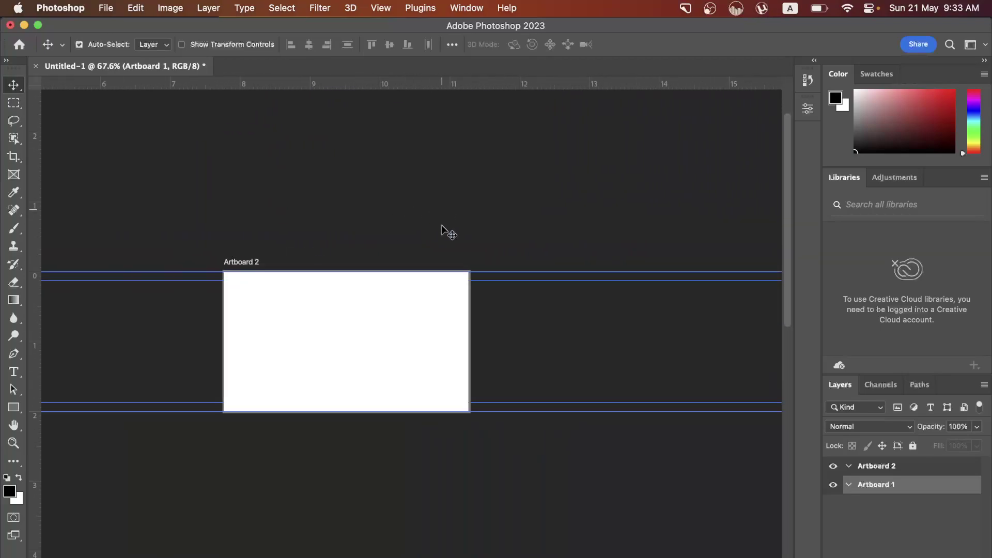
scroll(297, 287, "left", 8)
scroll(297, 287, "left", 6)
scroll(296, 286, "up", 2)
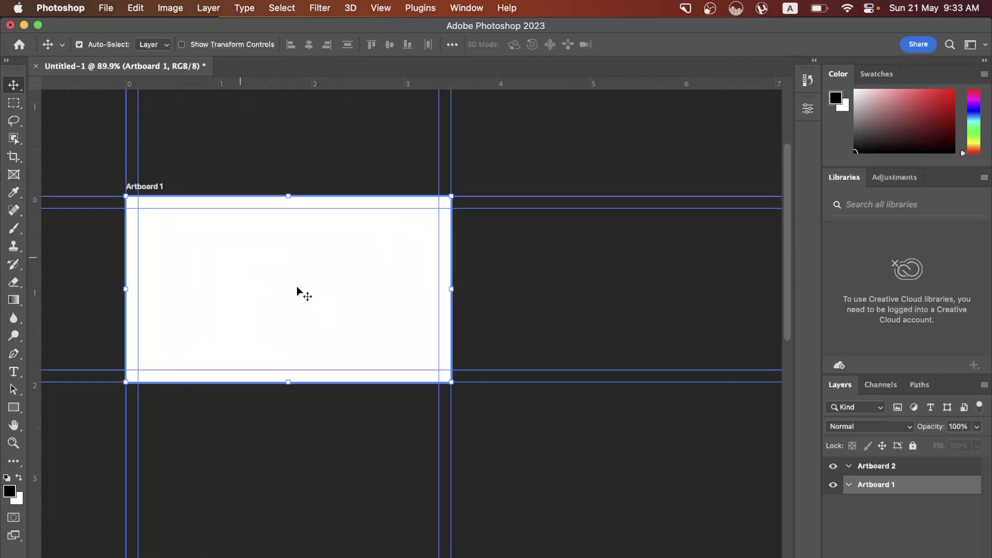
scroll(296, 286, "up", 1)
scroll(296, 286, "up", 1)
scroll(297, 286, "left", 10)
scroll(297, 286, "right", 4)
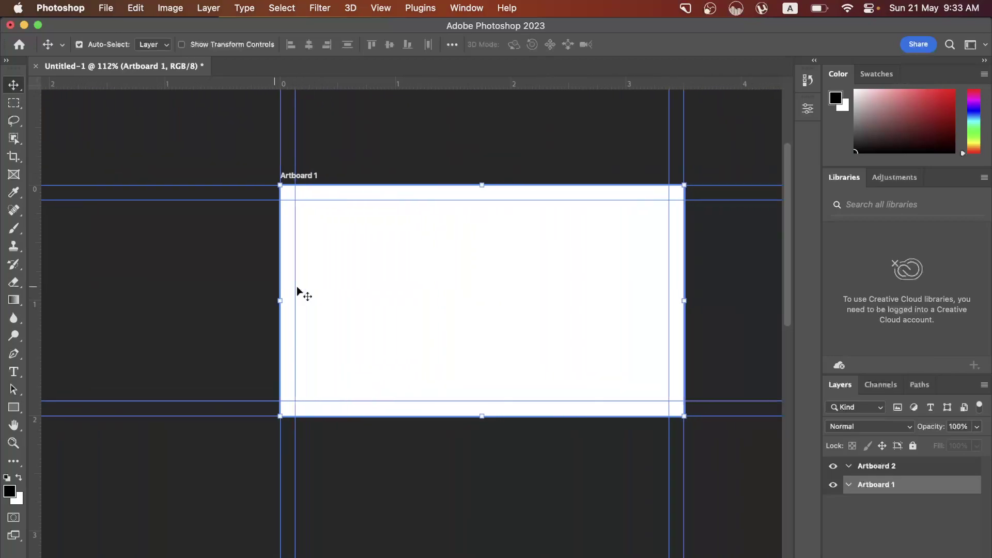
scroll(297, 287, "right", 1)
scroll(297, 287, "up", 1)
scroll(297, 287, "right", 3)
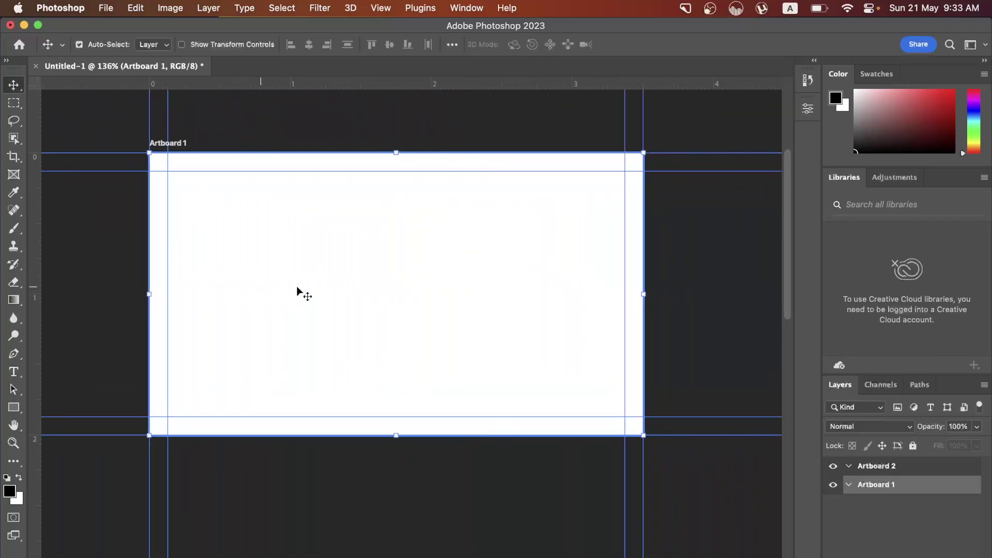
scroll(297, 293, "right", 1)
scroll(297, 292, "up", 1)
scroll(297, 292, "left", 4)
scroll(297, 292, "up", 3)
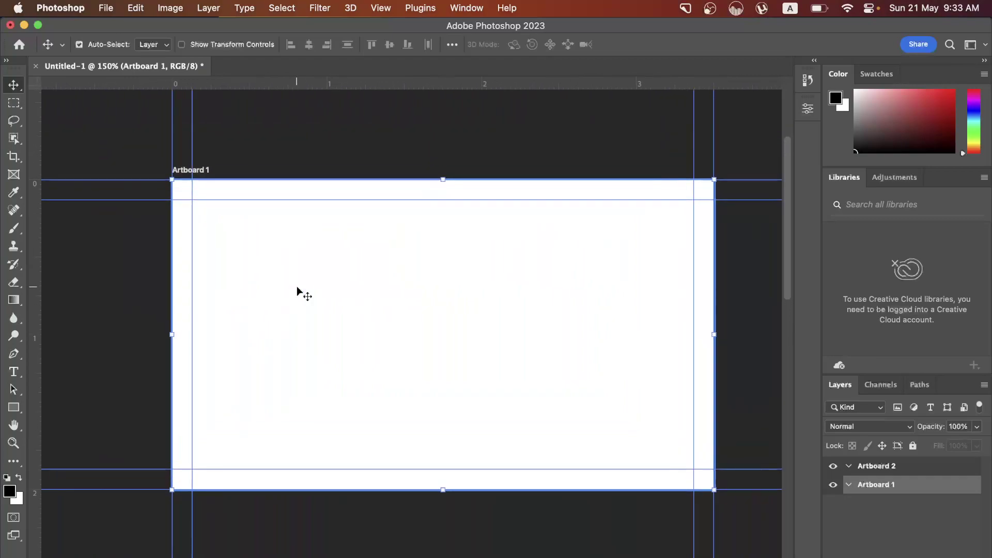
scroll(297, 292, "right", 2)
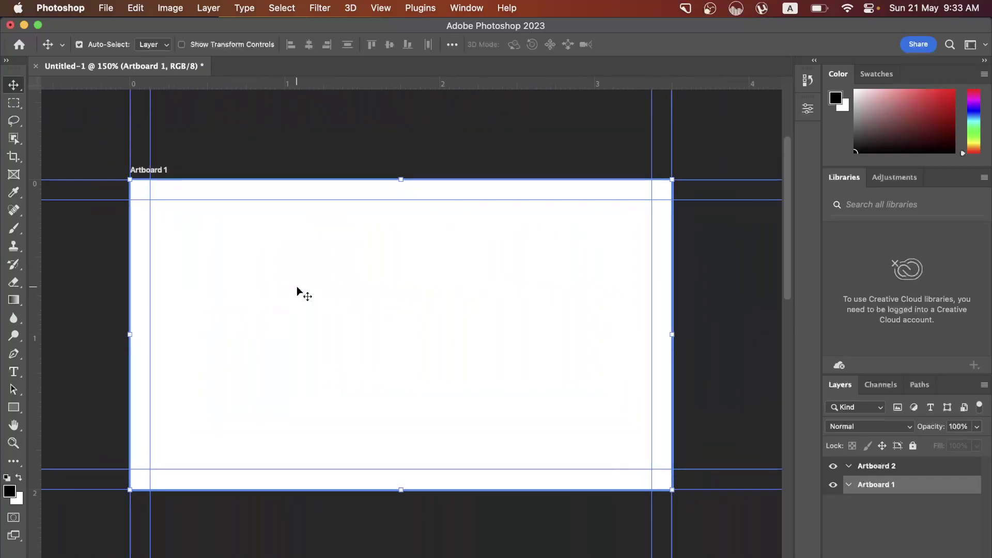
left_click(744, 279)
Move the business-card photo up, duplicate it as Layer 1 copy, and shift the copy left
left_click(395, 348)
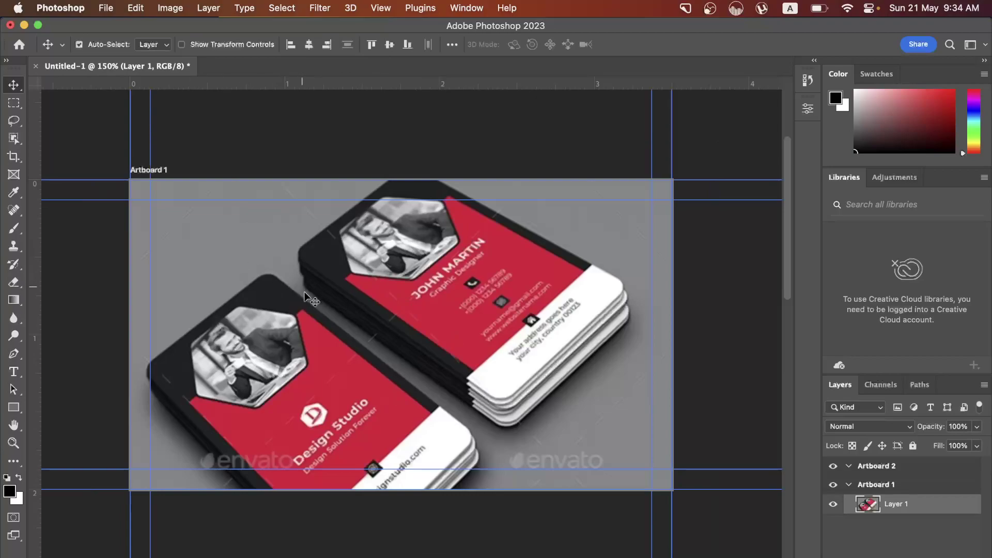
left_click_drag(352, 349, 366, 304)
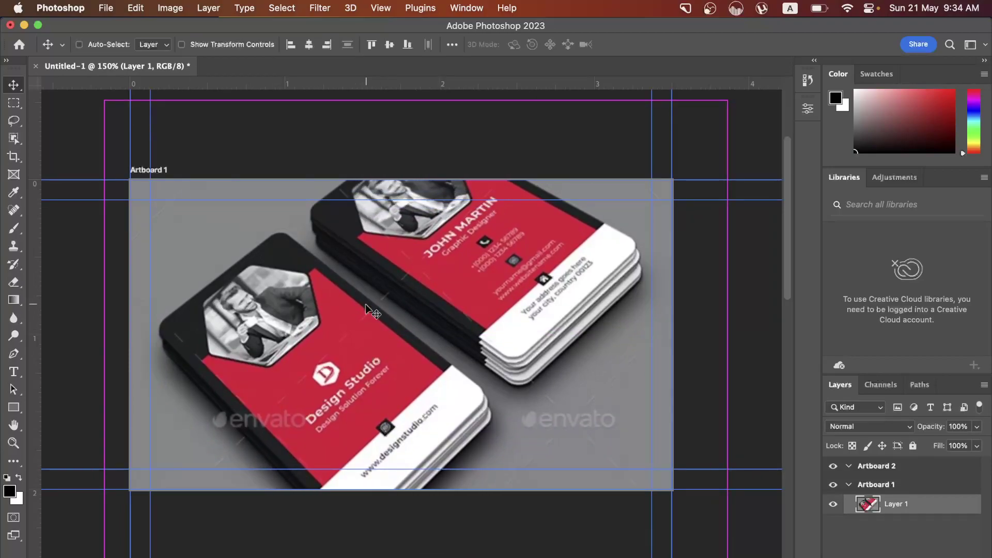
key("super+j")
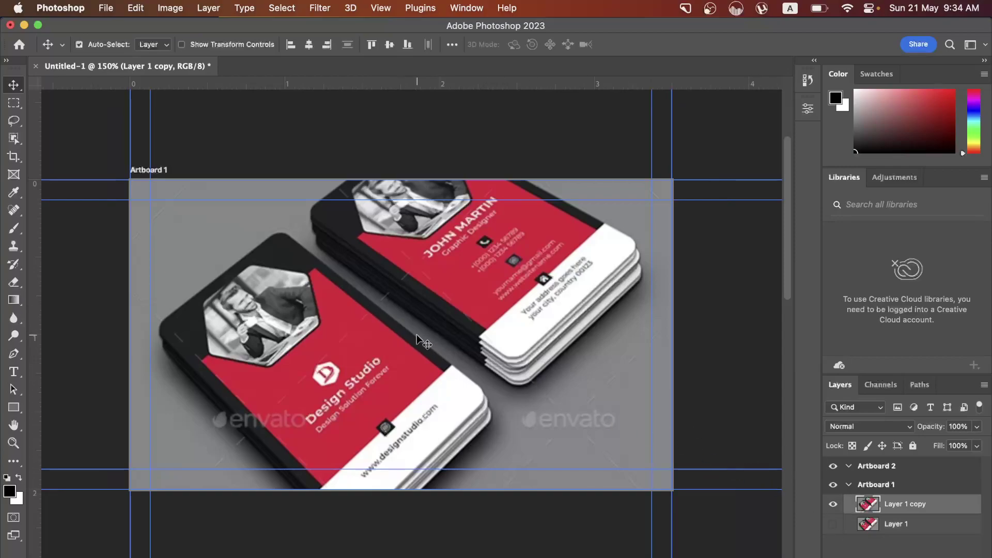
scroll(416, 334, "down", 3)
scroll(416, 335, "up", 3)
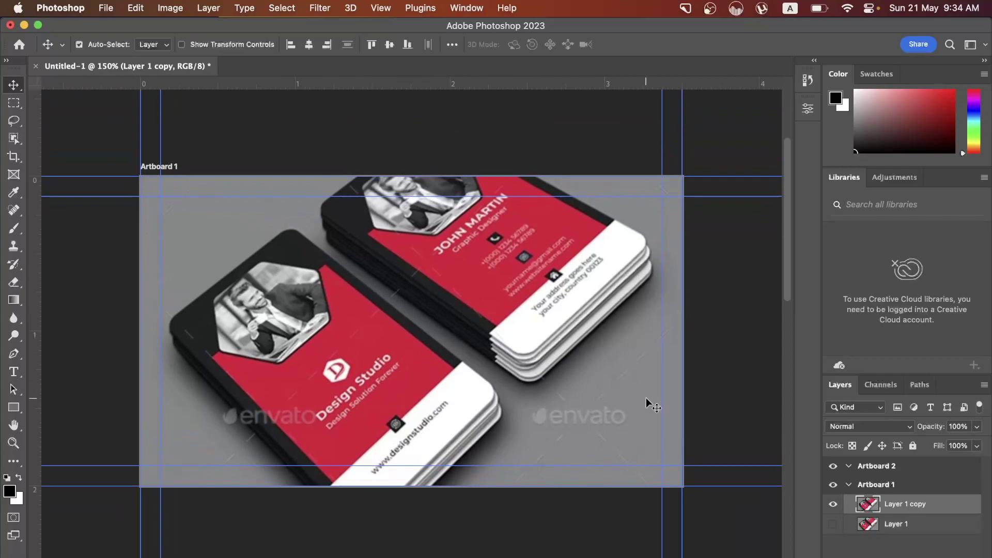
mouse_move(381, 371)
left_mouse_down()
mouse_move(420, 313)
mouse_move(410, 314)
left_mouse_up()
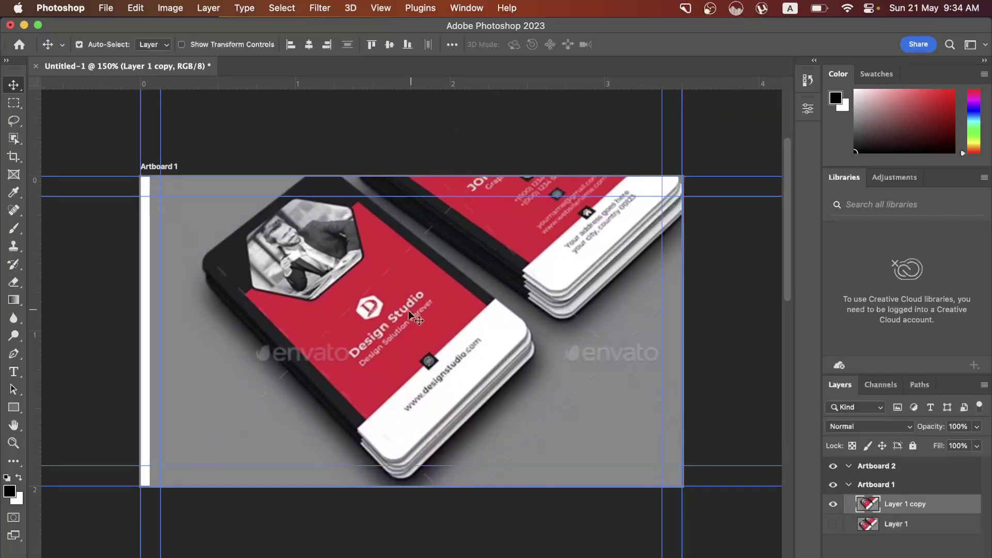
key("super+t")
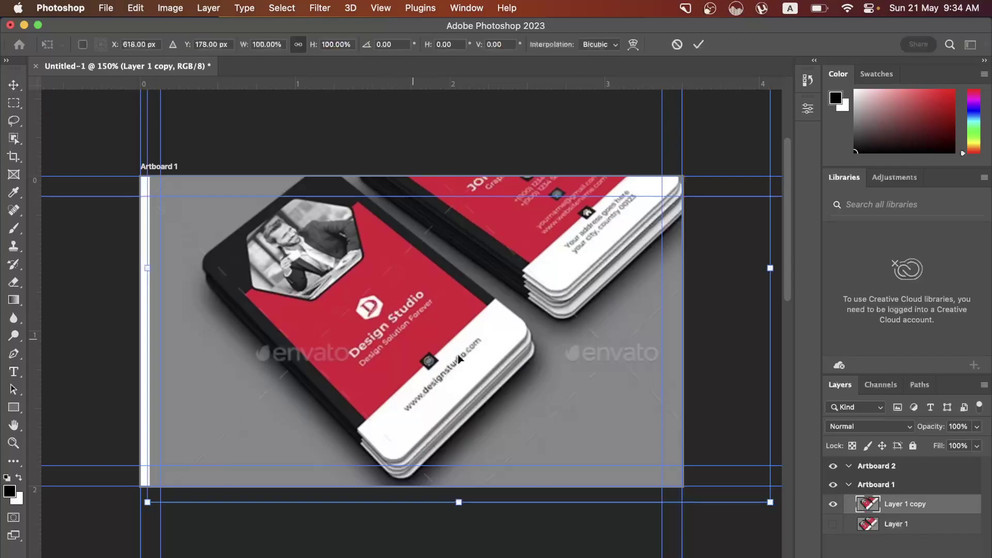
Scale Layer 1 copy to about 83% and move it right and up across Artboard 1
left_click_drag(770, 502, 507, 360)
left_click_drag(356, 247, 456, 375)
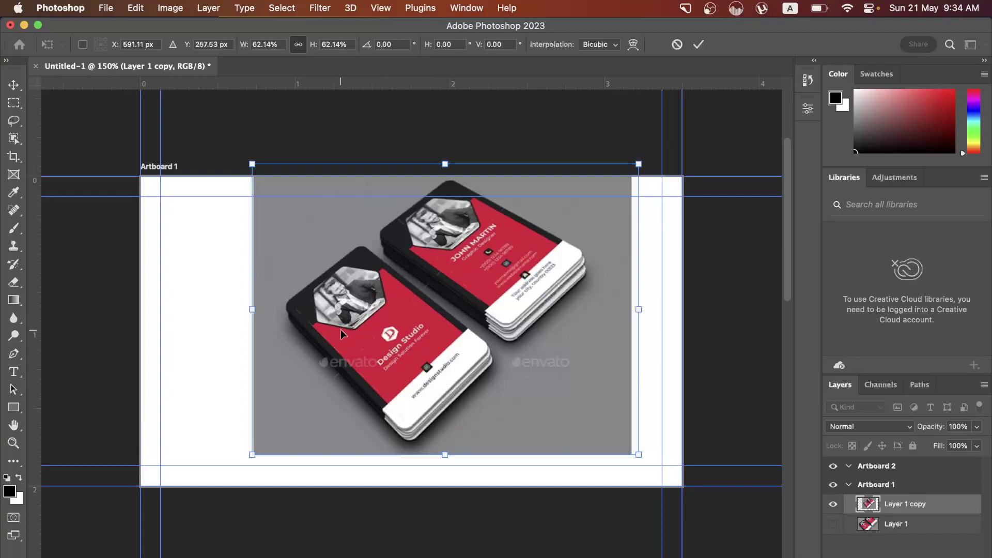
left_click_drag(252, 308, 124, 309)
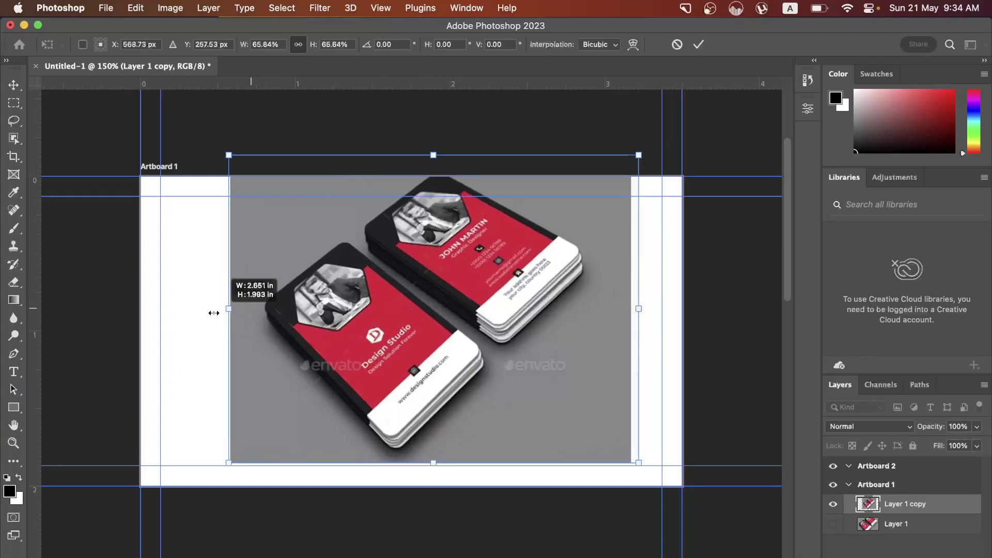
left_click_drag(347, 341, 425, 315)
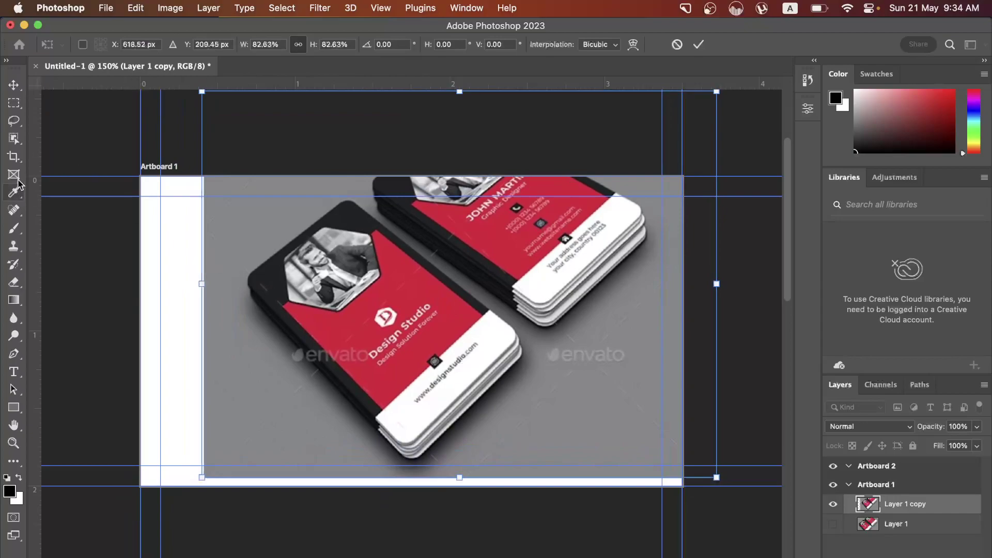
Commit the resize and outline the front card's four corners with Perspective Crop
left_click(13, 156)
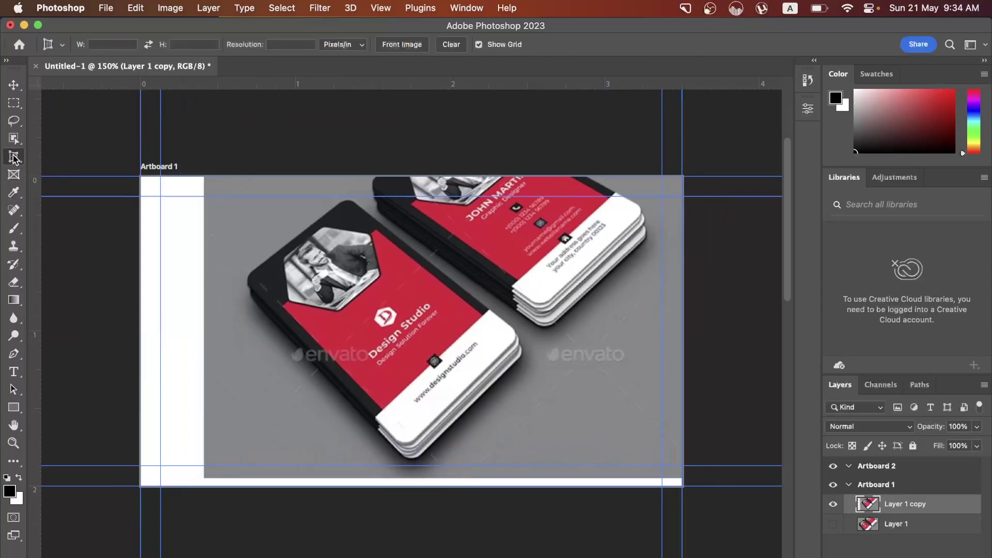
scroll(253, 279, "up", 5)
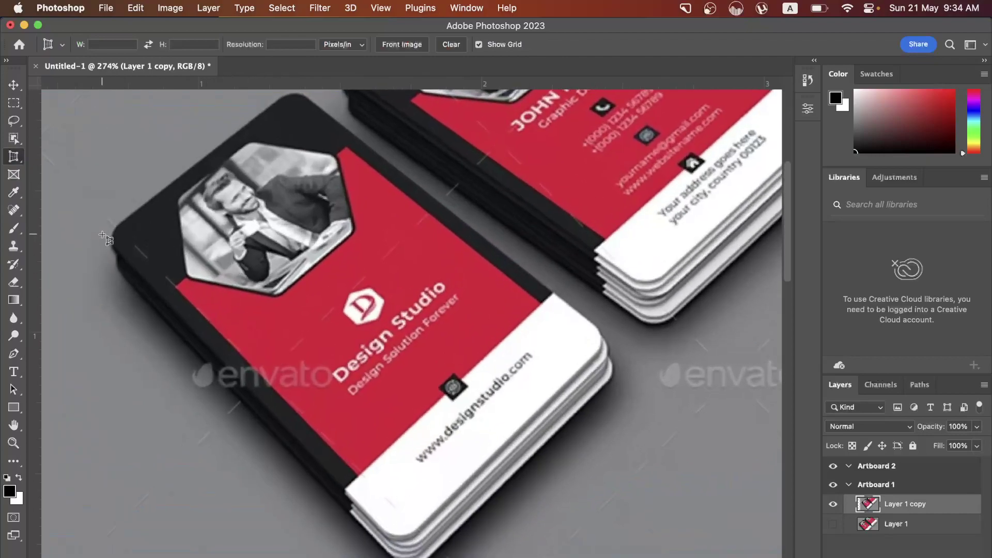
left_click(105, 236)
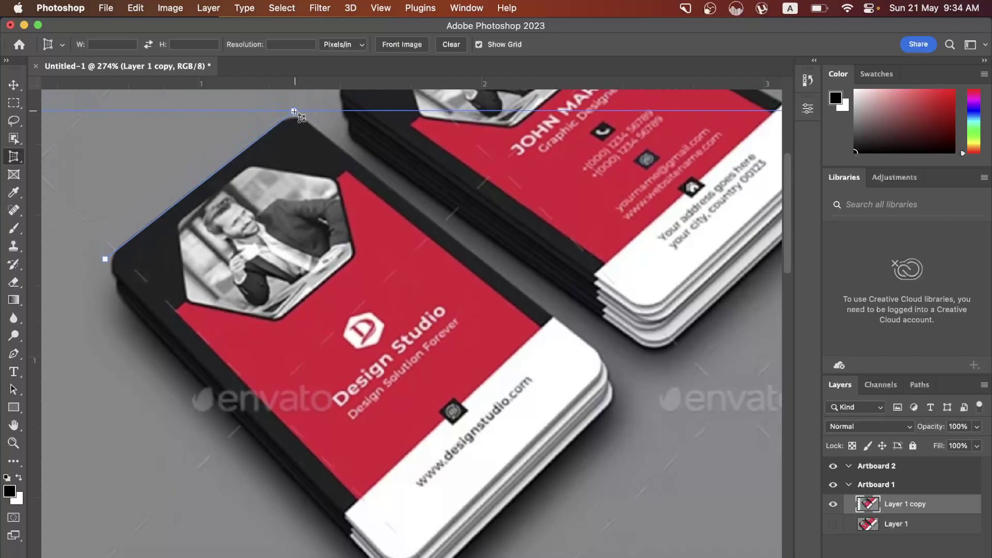
left_click(294, 111)
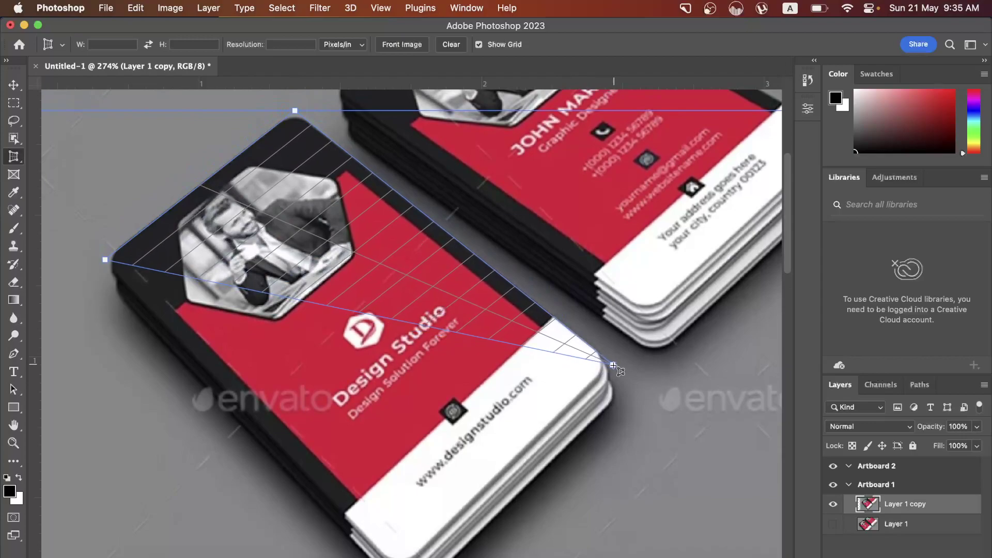
left_click(613, 365)
scroll(398, 517, "down", 5)
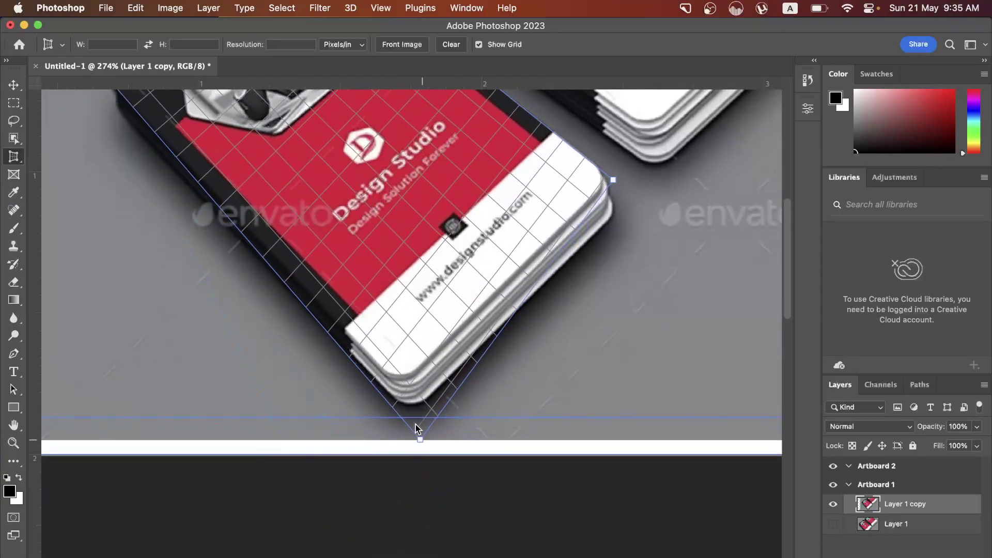
left_click_drag(419, 439, 399, 385)
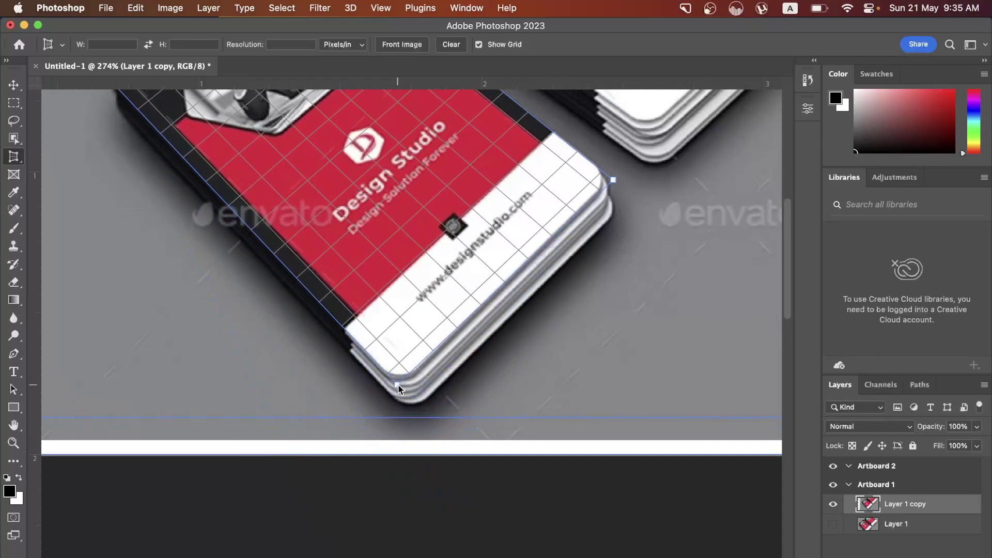
mouse_move(399, 384)
left_mouse_down()
mouse_move(370, 417)
mouse_move(399, 387)
left_mouse_up()
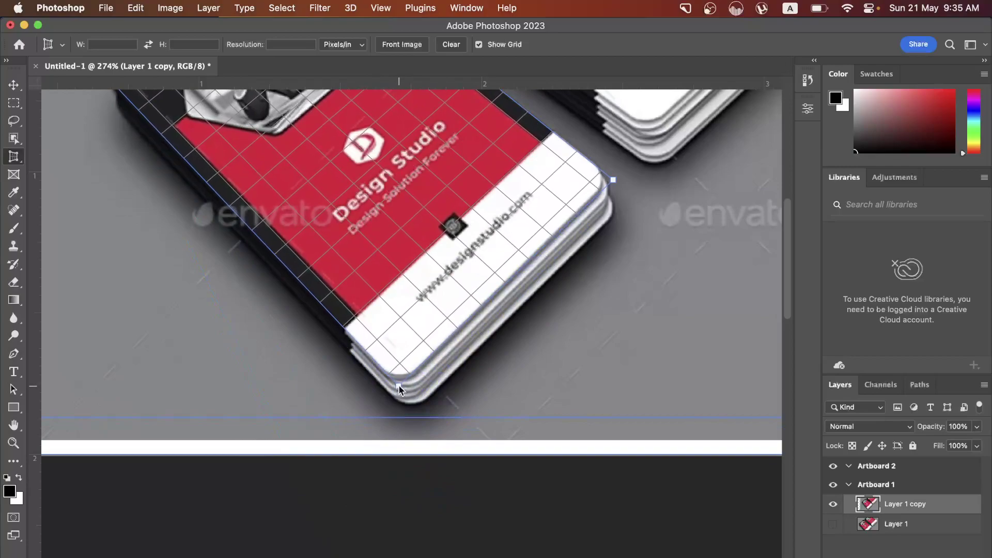
left_click(399, 386)
scroll(427, 323, "up", 5)
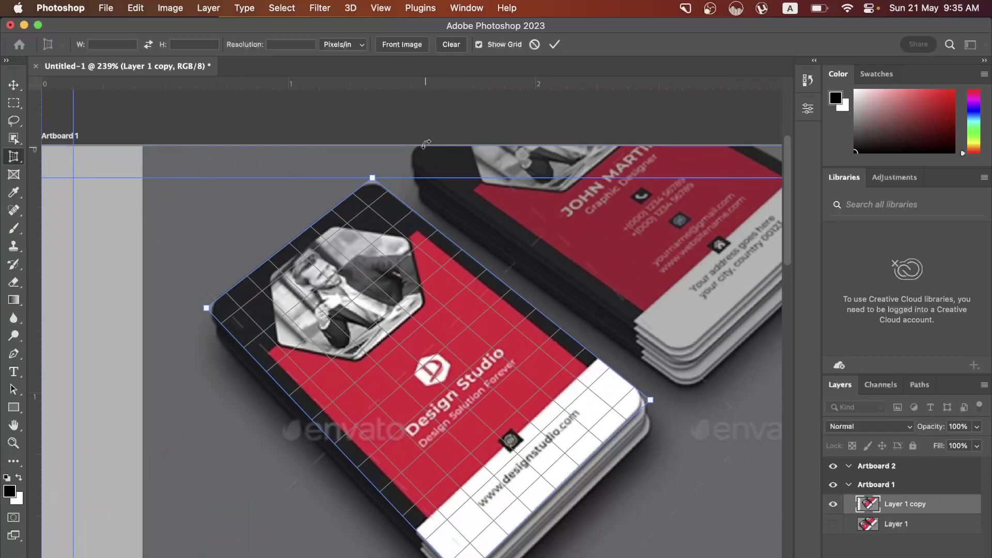
Apply the perspective crop, then undo it to restore the full mockup
left_click(553, 46)
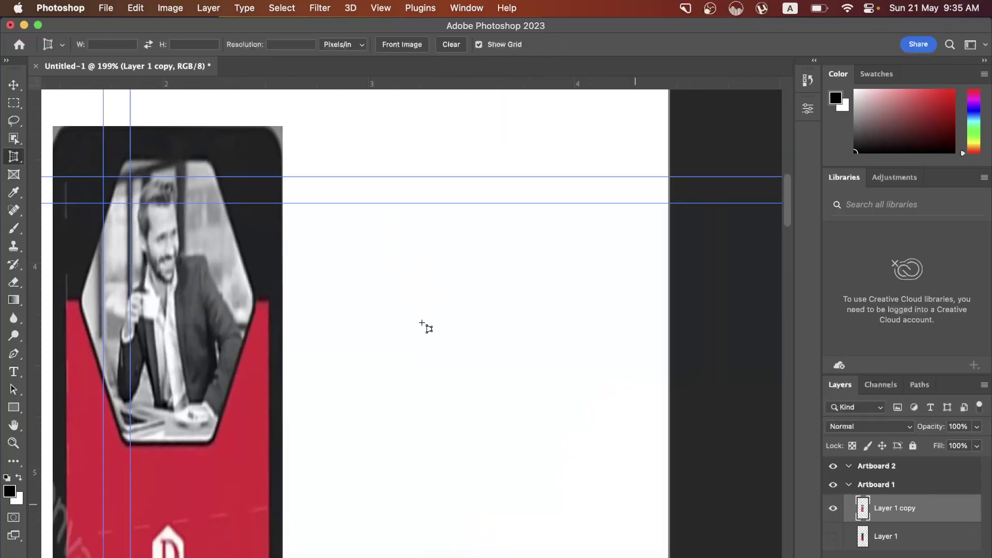
scroll(422, 323, "down", 2)
scroll(423, 324, "down", 2)
scroll(422, 323, "down", 2)
scroll(422, 324, "down", 2)
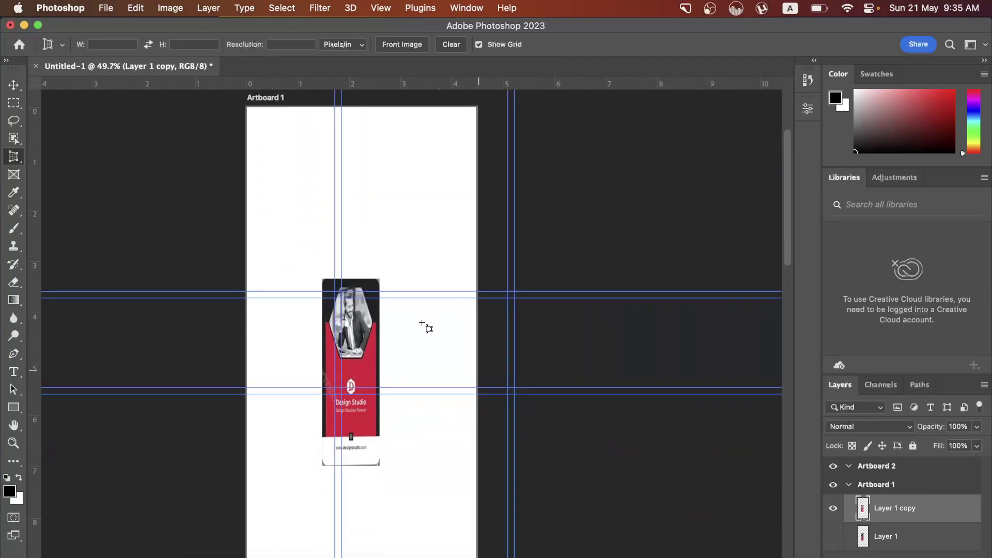
scroll(422, 323, "down", 1)
scroll(422, 323, "down", 1)
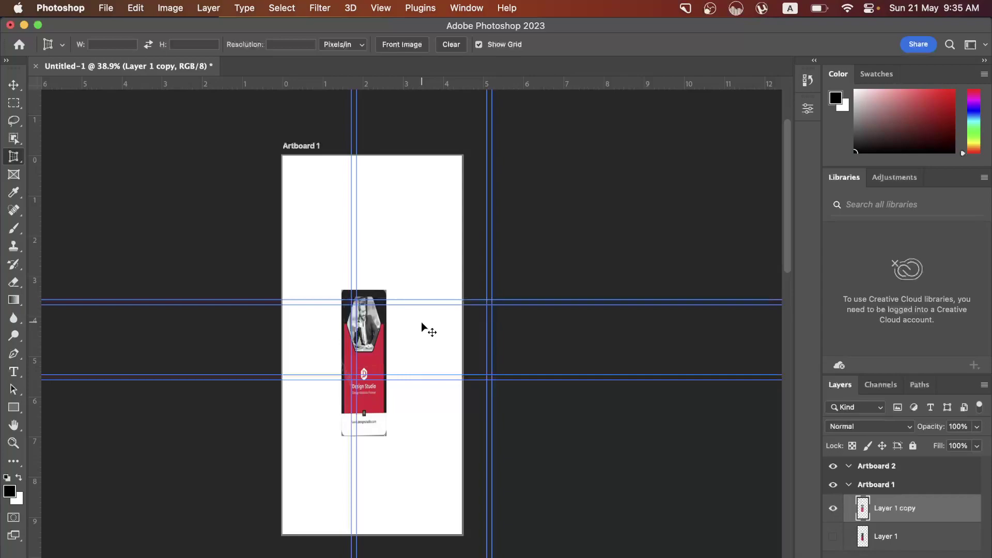
key("ctrl+z")
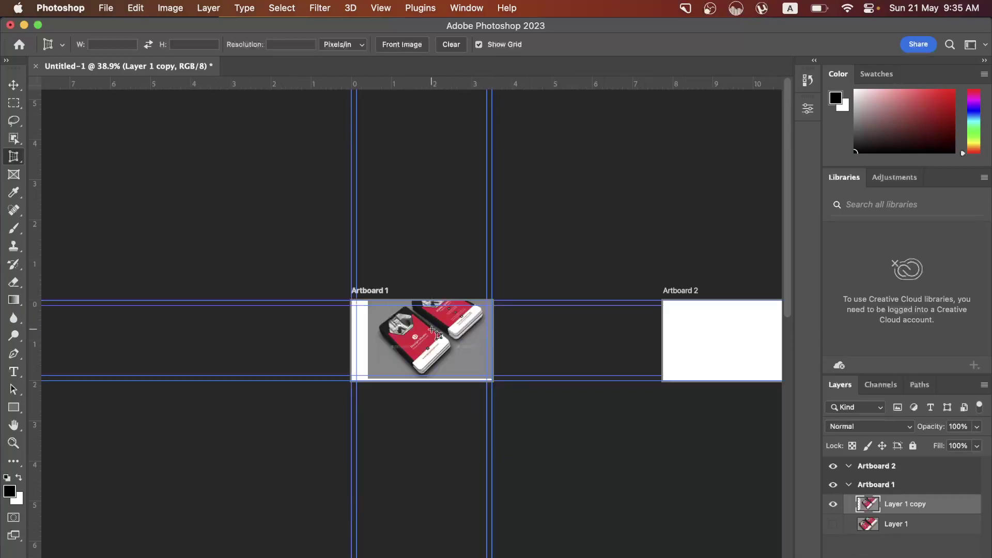
scroll(422, 324, "up", 1)
scroll(426, 325, "up", 1)
scroll(432, 330, "up", 2)
scroll(432, 330, "up", 2)
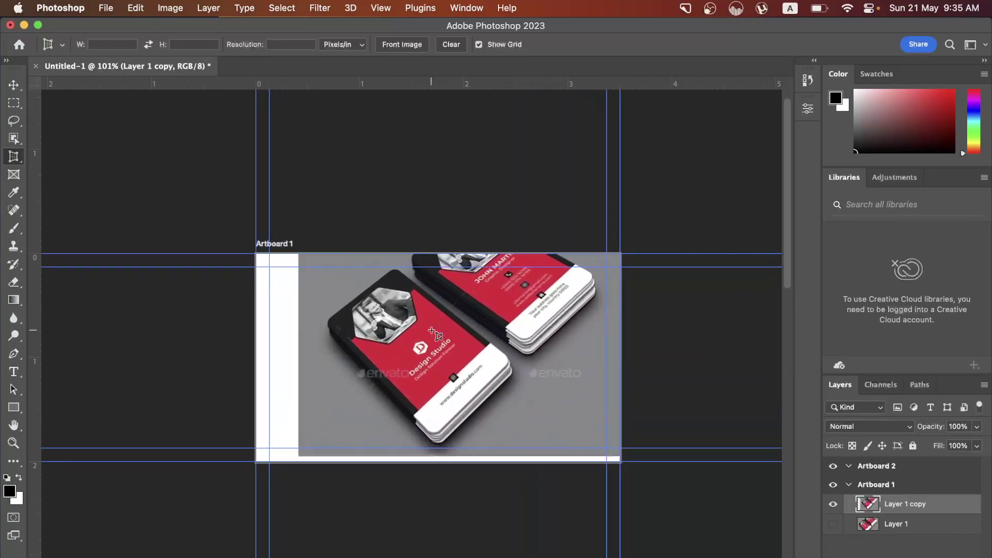
Create a new Clipboard-sized document Untitled-2 and paste the mockup photo into it
left_click(14, 87)
left_click(107, 7)
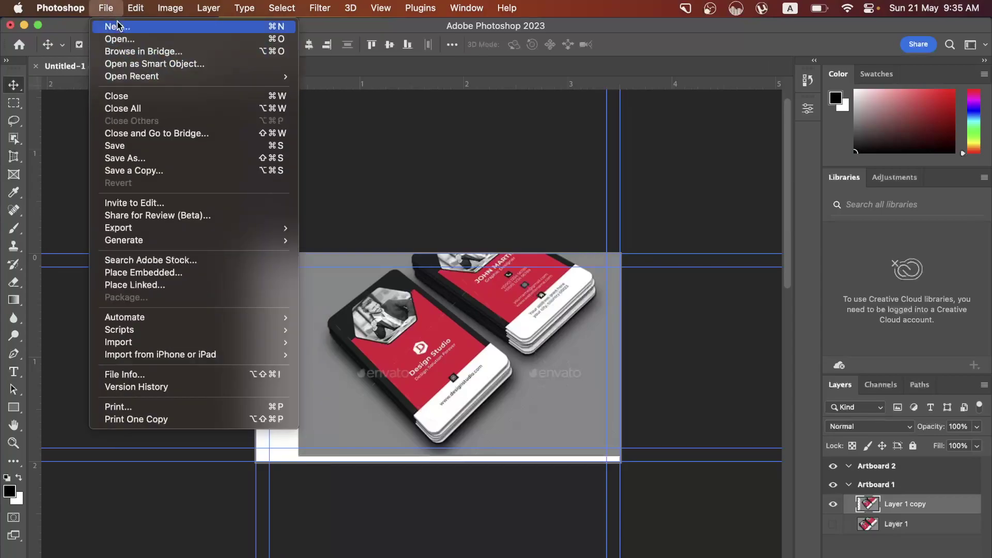
left_click(119, 27)
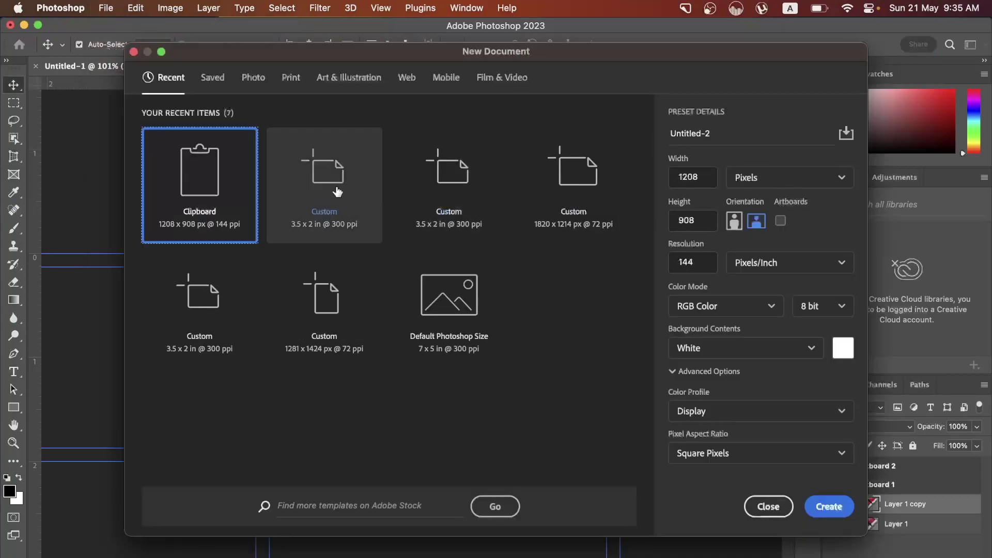
double_click(195, 202)
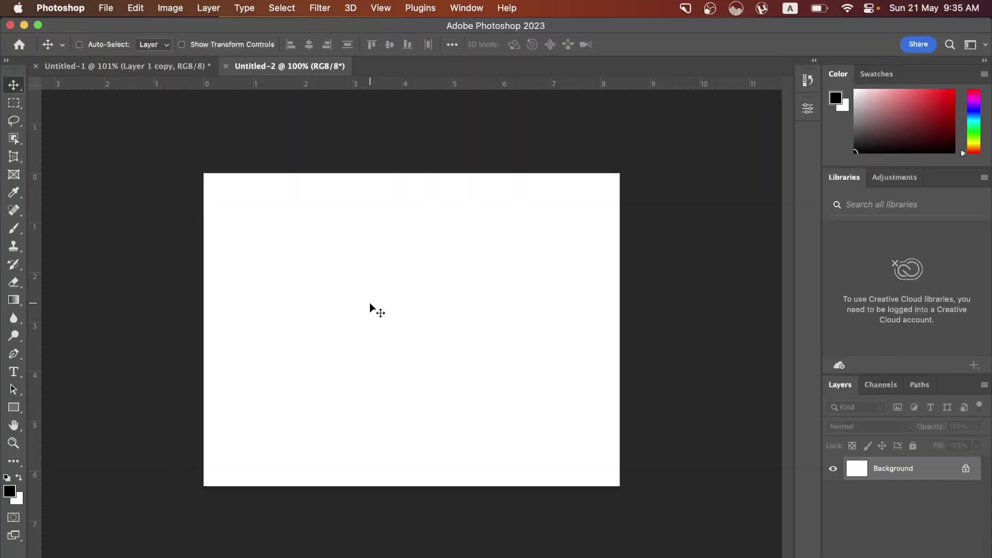
key("cmd+v")
scroll(234, 308, "up", 3)
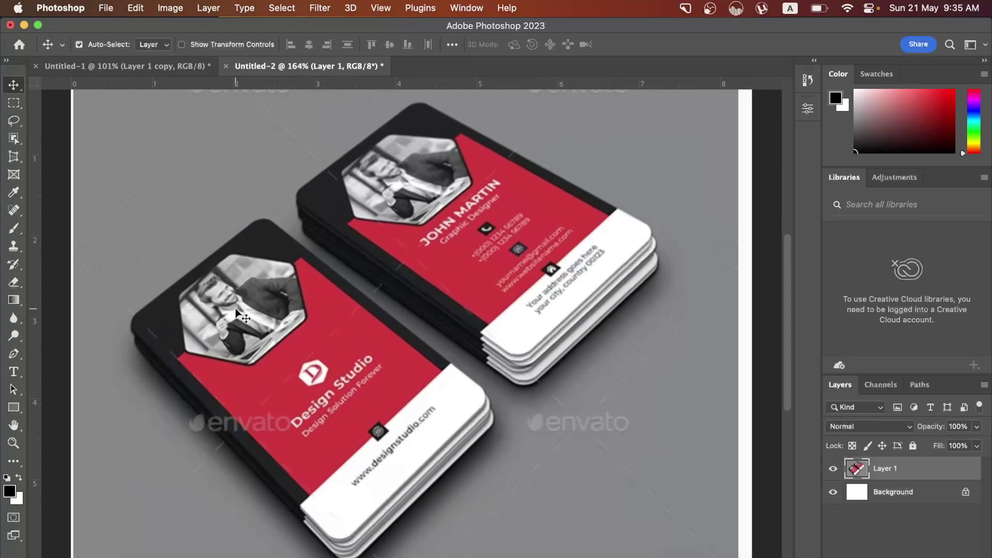
scroll(235, 308, "right", 2)
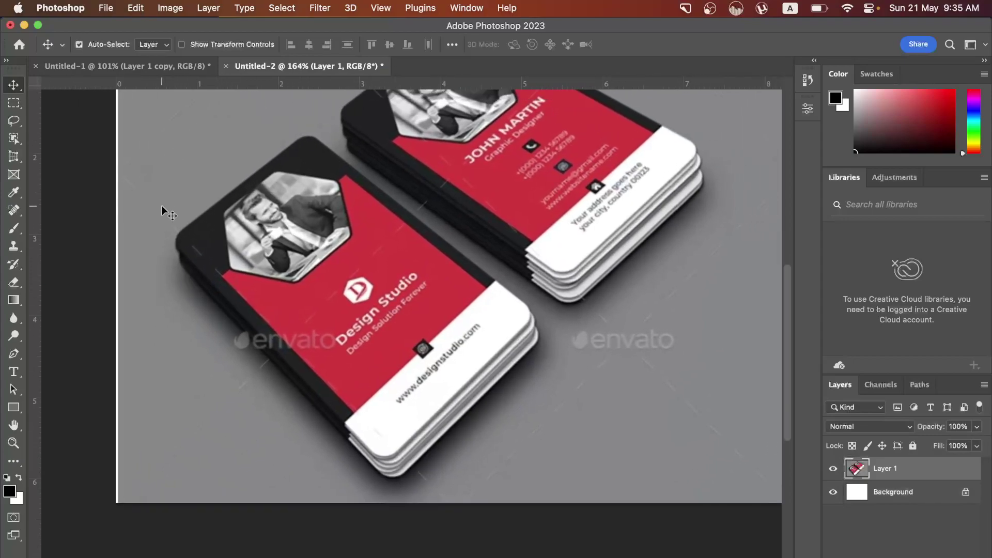
Perspective-crop the pasted photo to the front card's four corners, straightening it
left_click(14, 157)
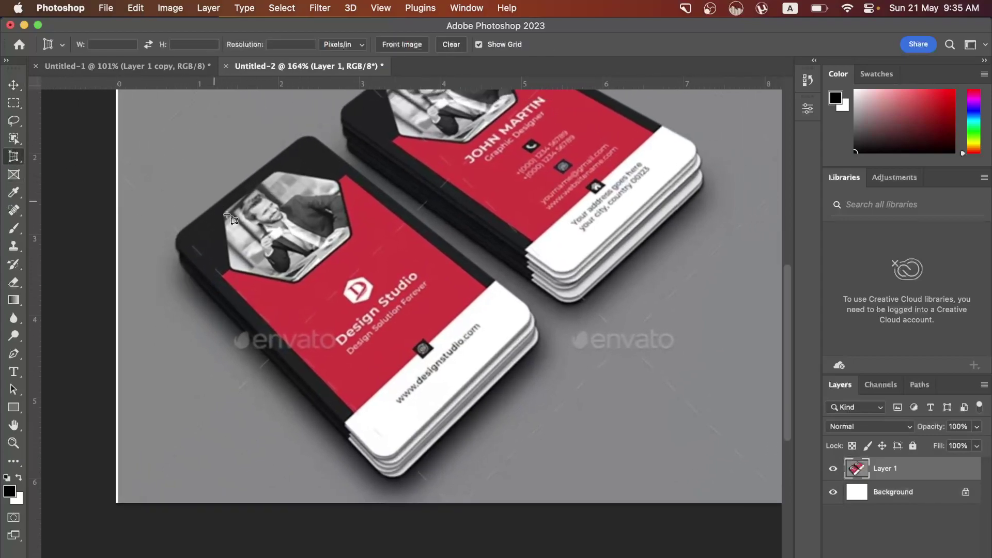
left_click(170, 241)
left_click(305, 131)
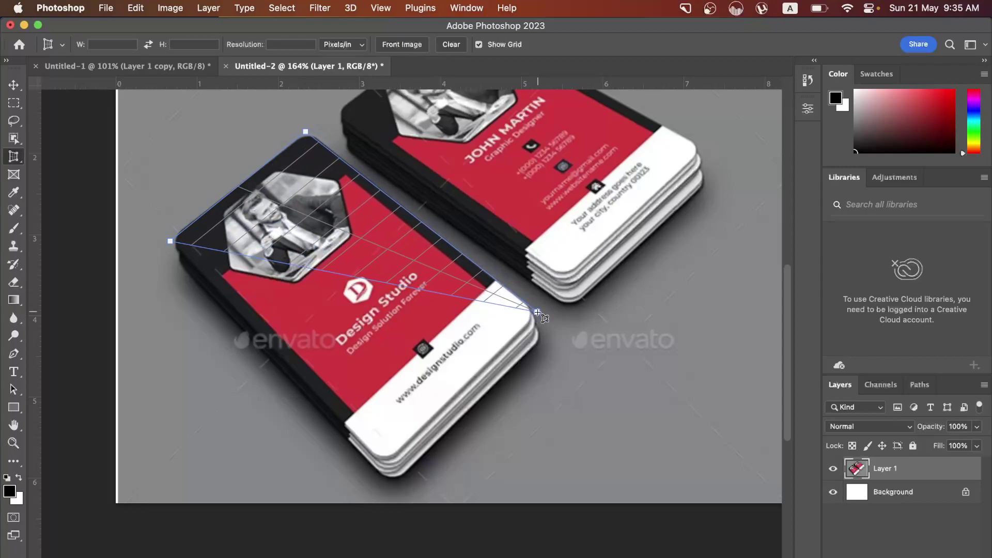
left_click(537, 312)
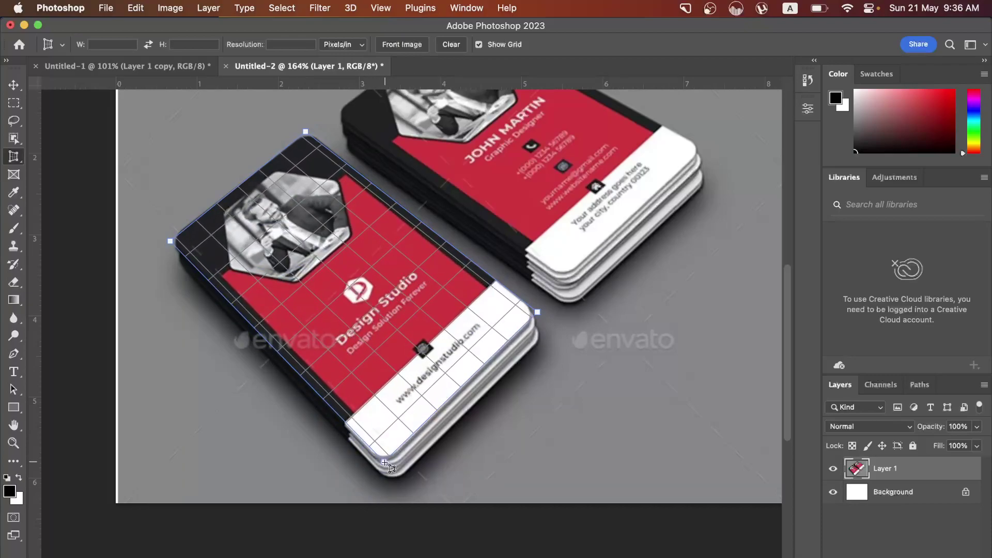
left_click(385, 461)
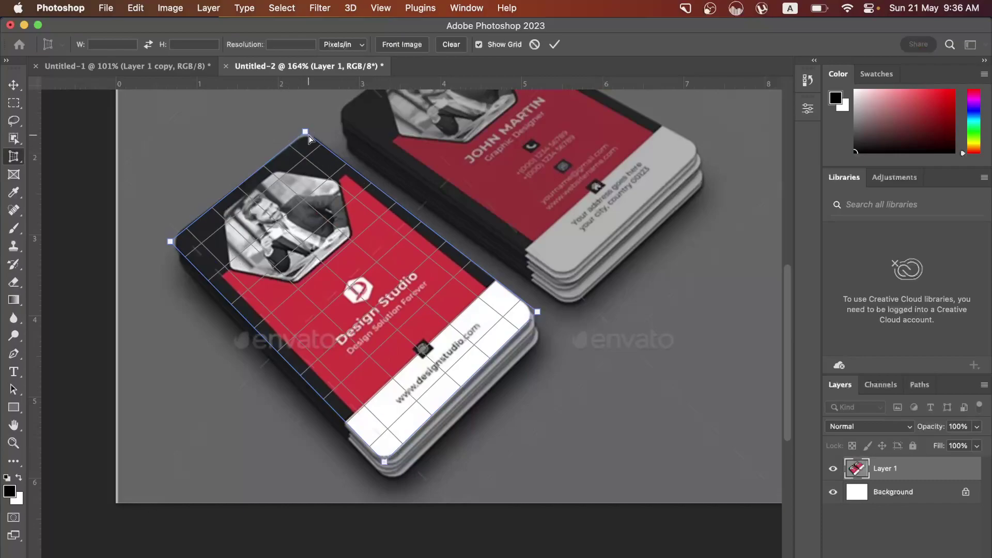
scroll(309, 140, "up", 3)
scroll(309, 139, "up", 2)
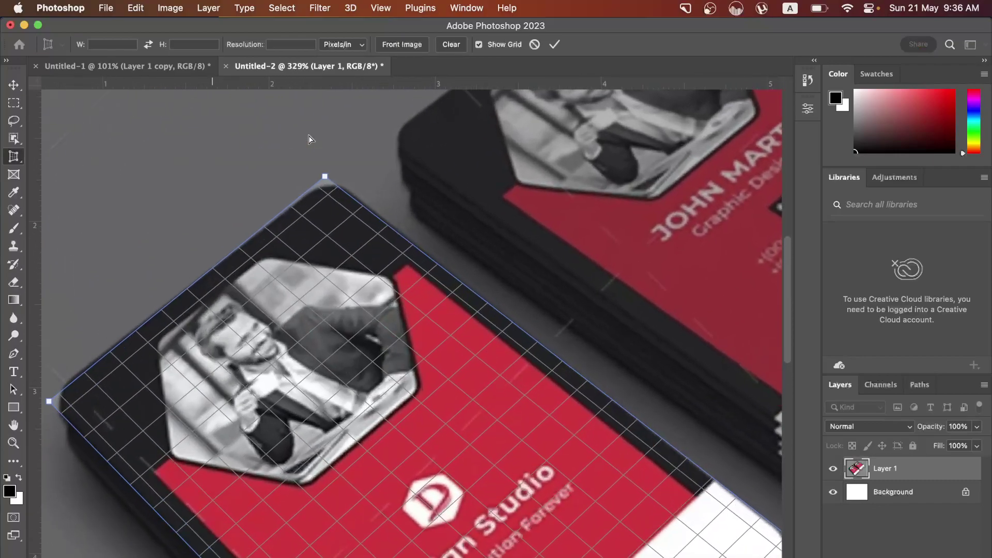
left_click_drag(325, 176, 330, 179)
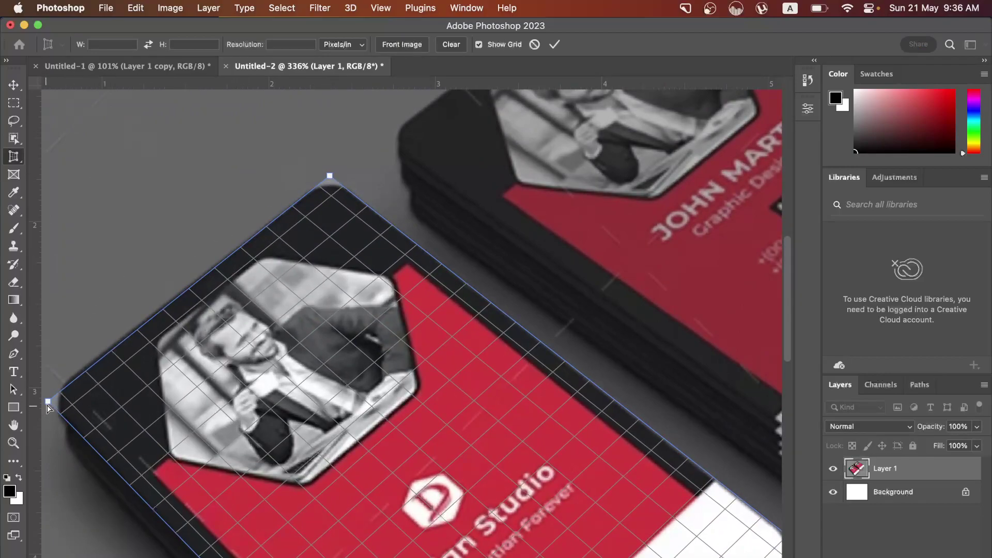
left_click_drag(47, 402, 46, 396)
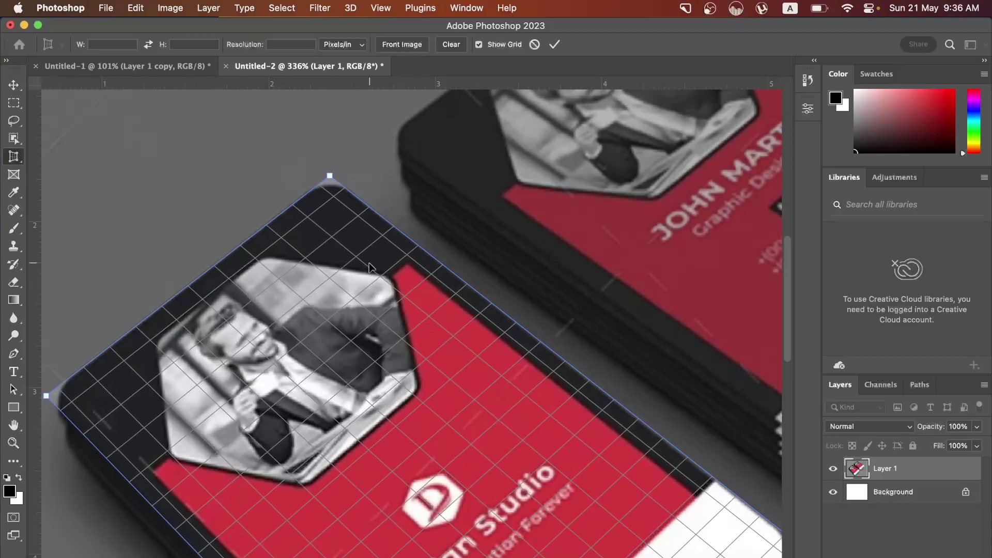
scroll(369, 264, "down", 3)
scroll(369, 263, "down", 3)
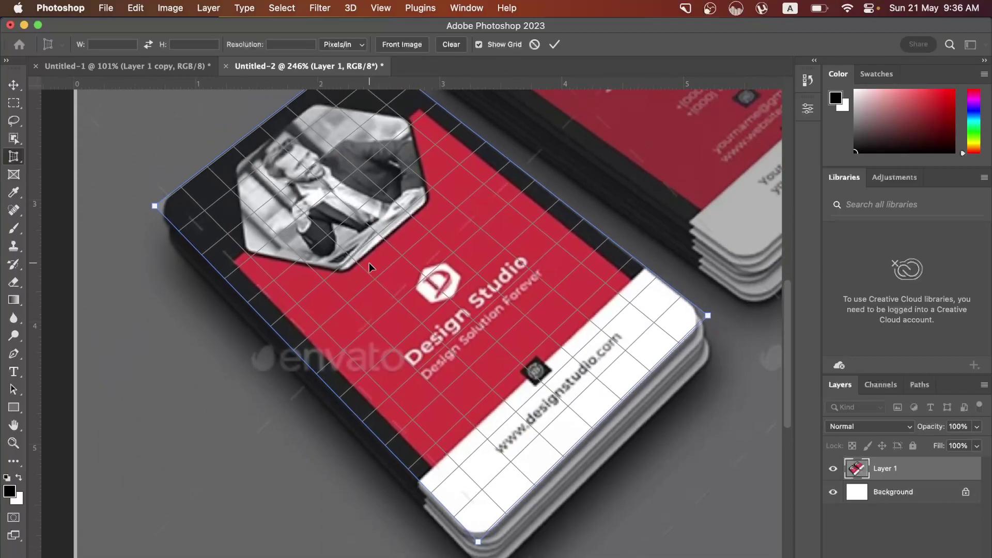
scroll(368, 262, "down", 2)
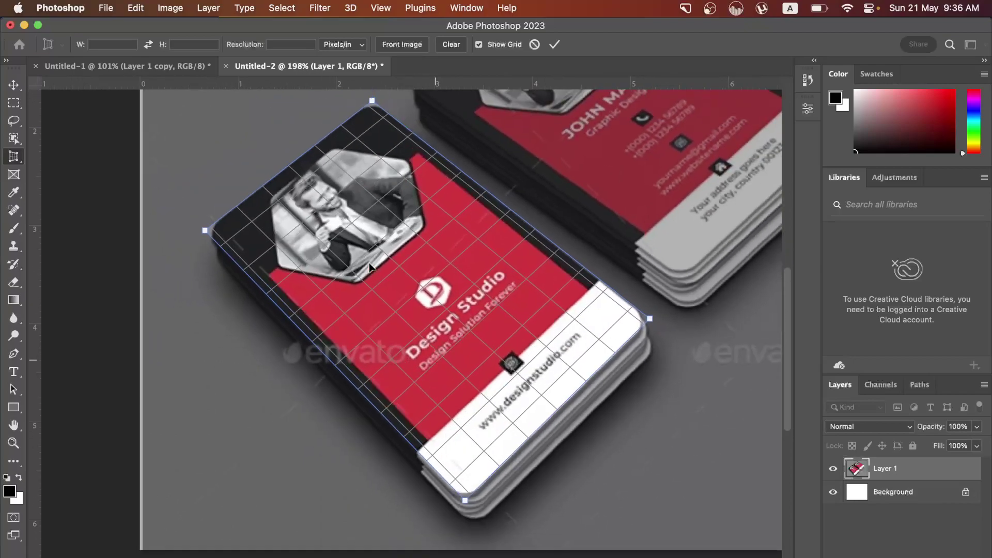
left_click(550, 46)
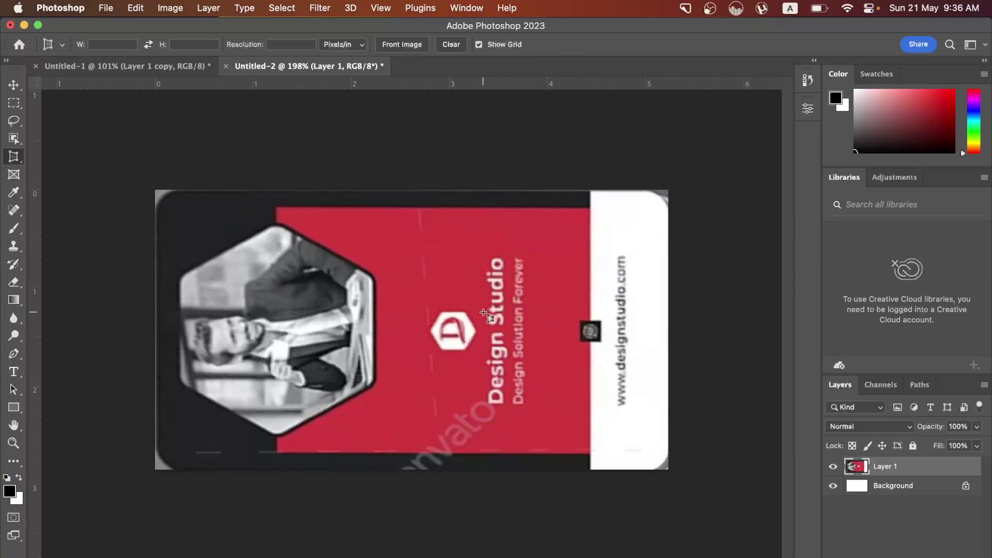
In Untitled-1, replace Layer 1 copy with the pasted flat card at Artboard 1's top-left corner
left_click(14, 85)
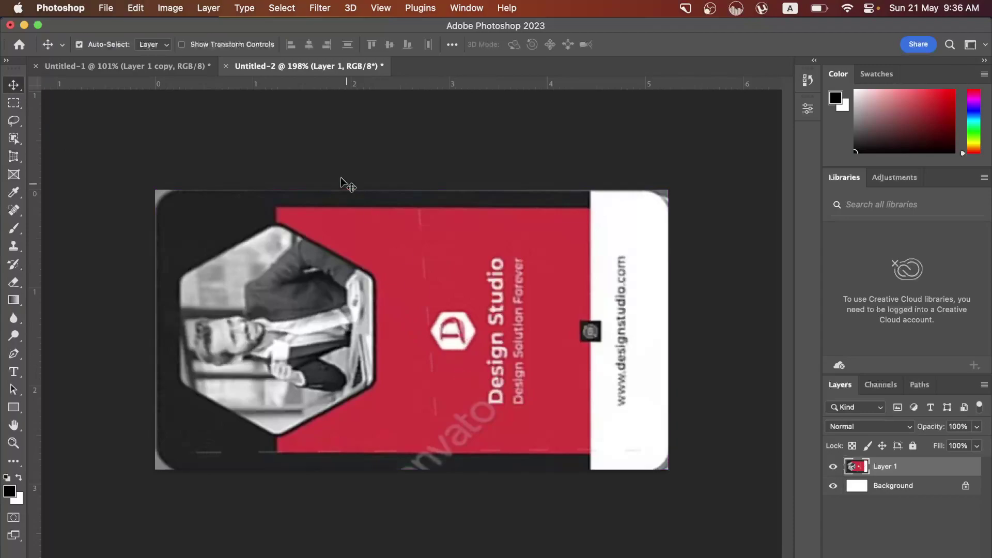
left_click(166, 66)
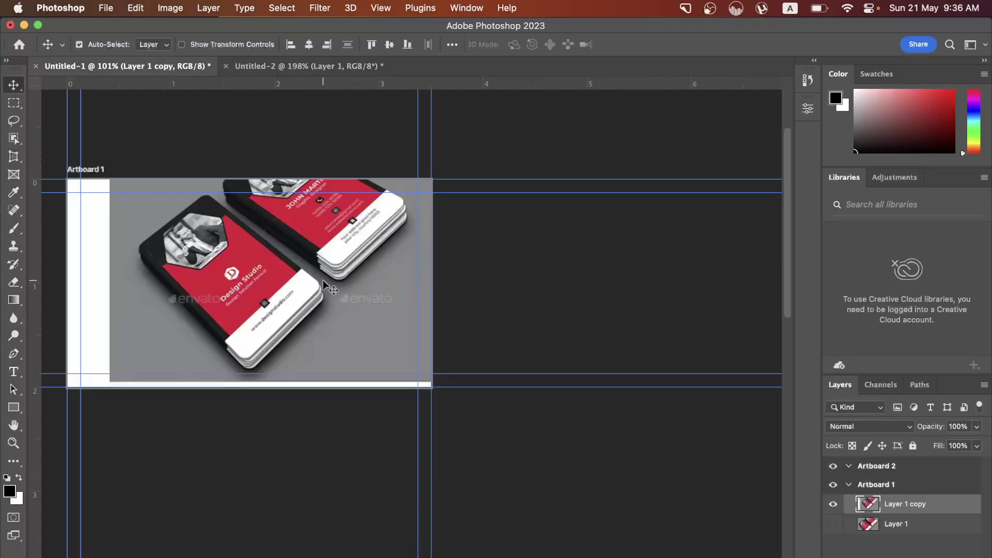
key("Delete")
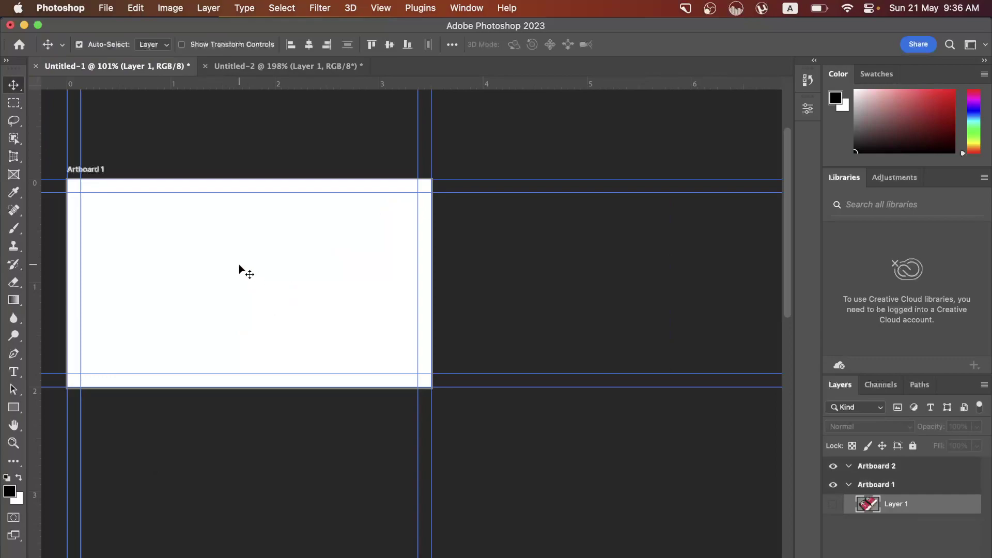
left_click(239, 269)
key("super+v")
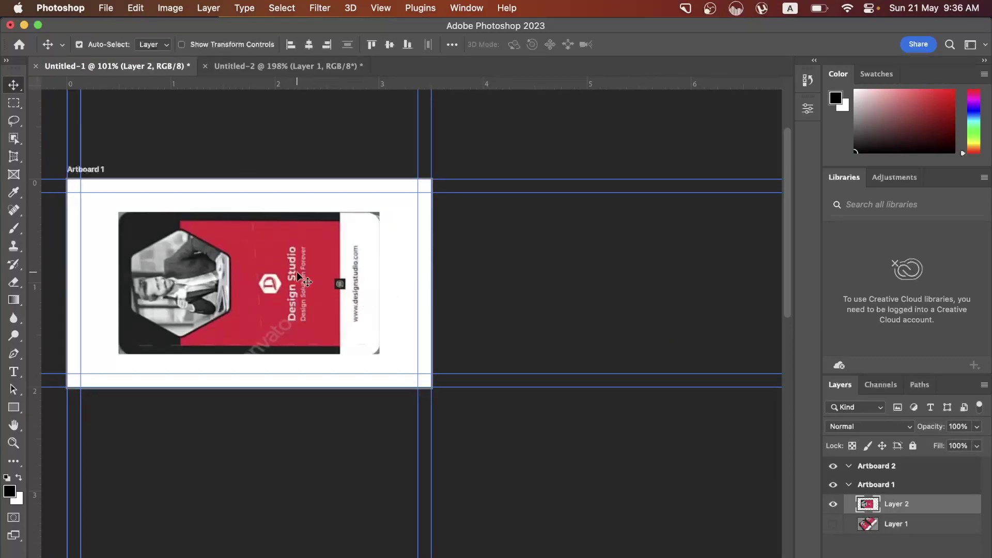
scroll(233, 276, "left", 5)
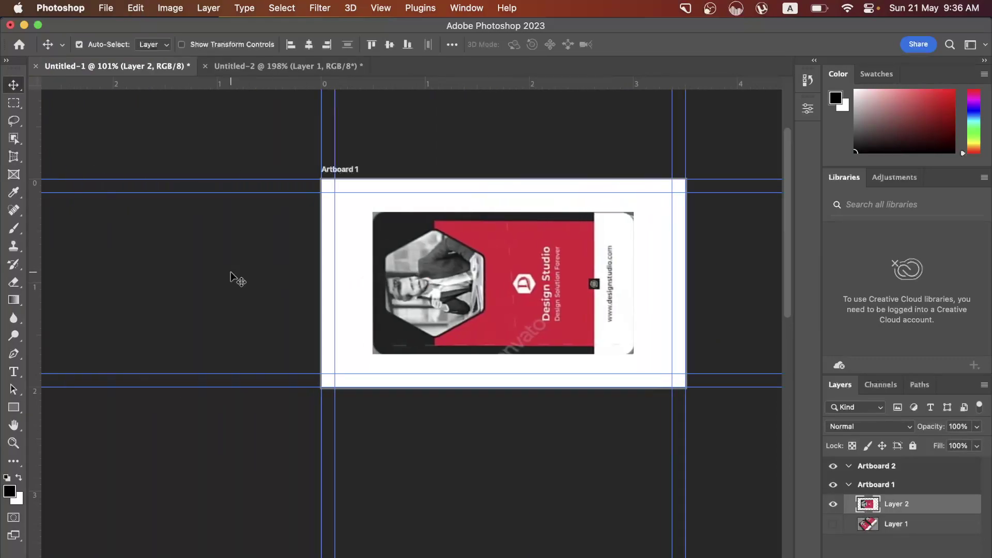
left_click_drag(447, 257, 398, 214)
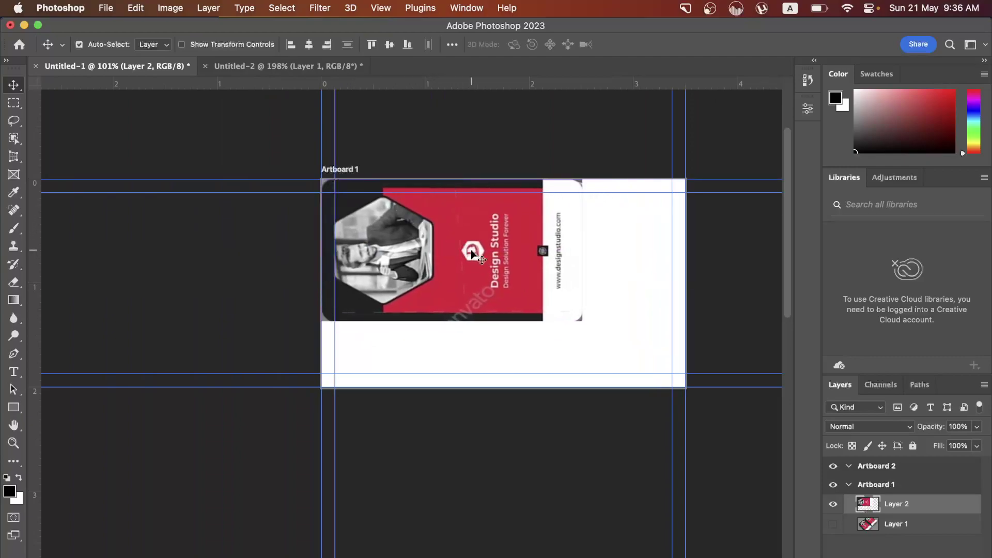
Scale the Layer 2 card to about 146% to fill the artboard height, then reposition it
key("ctrl+t")
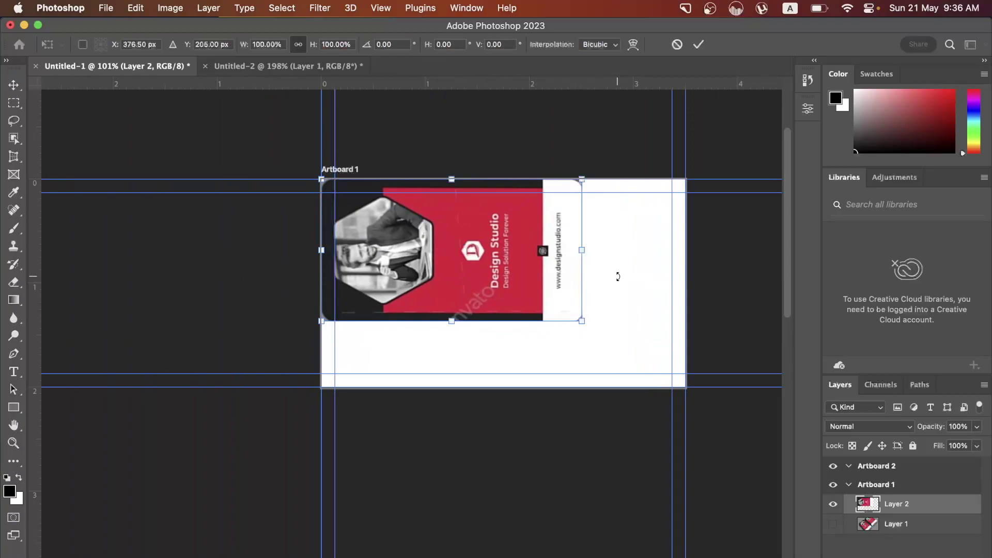
left_click_drag(583, 321, 680, 390)
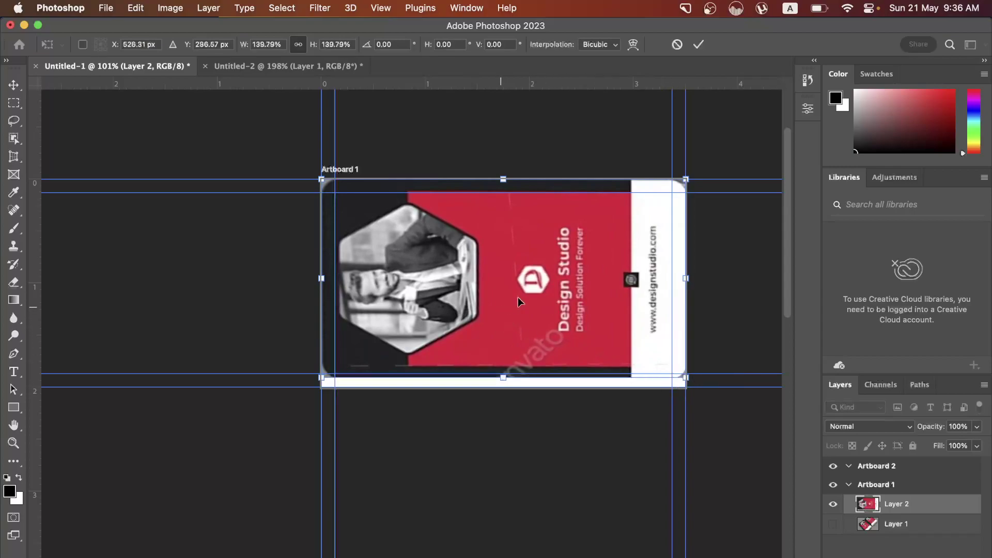
left_click_drag(525, 268, 525, 277)
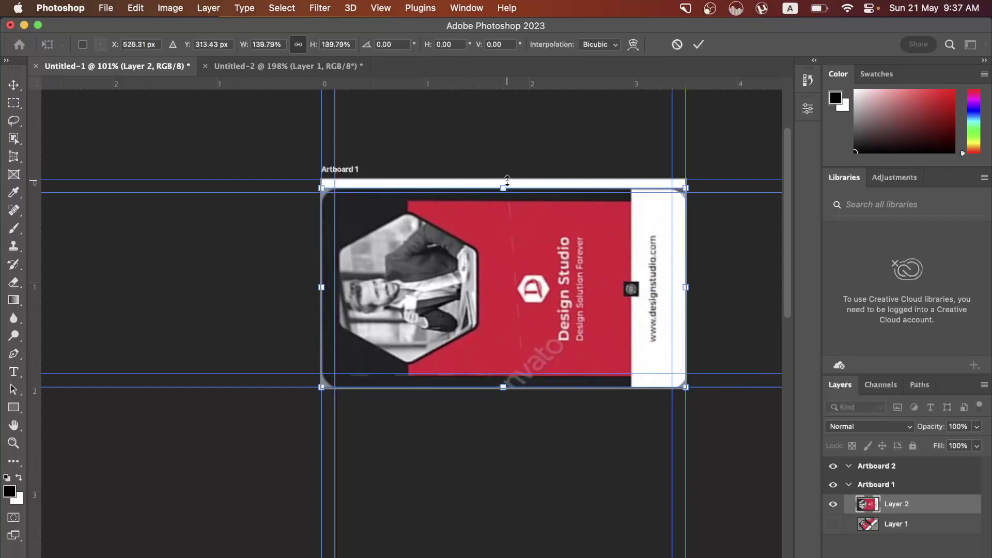
left_click_drag(505, 182, 505, 179)
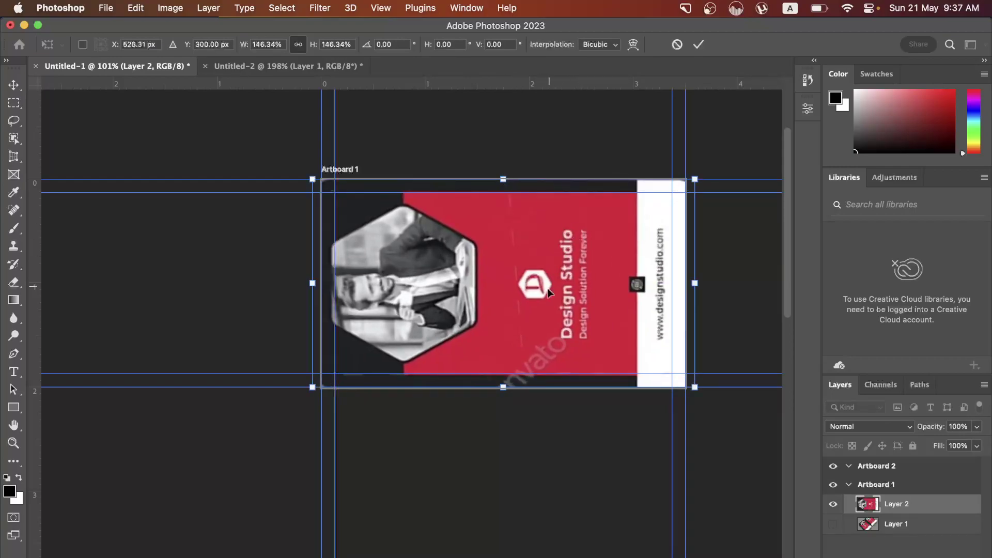
left_click_drag(547, 287, 547, 287)
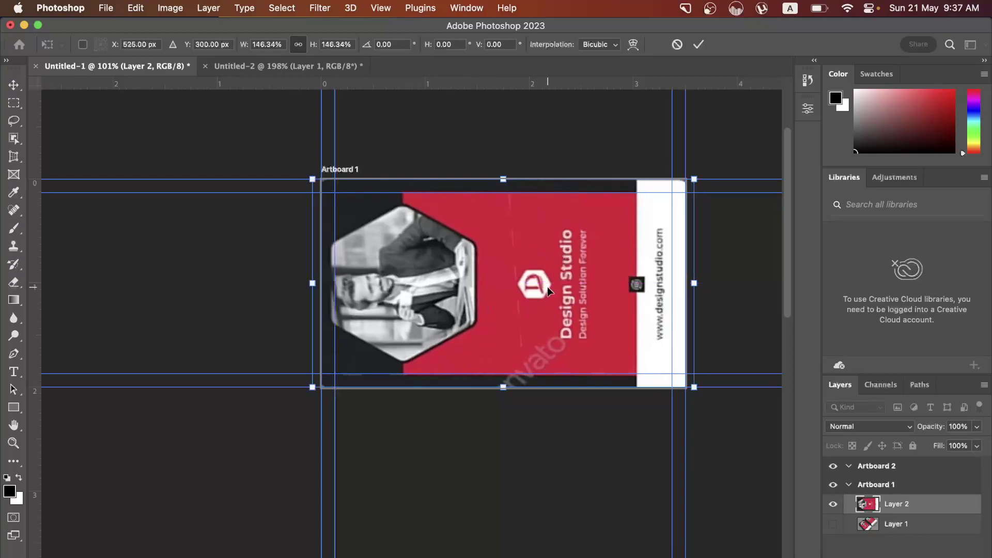
left_click(699, 44)
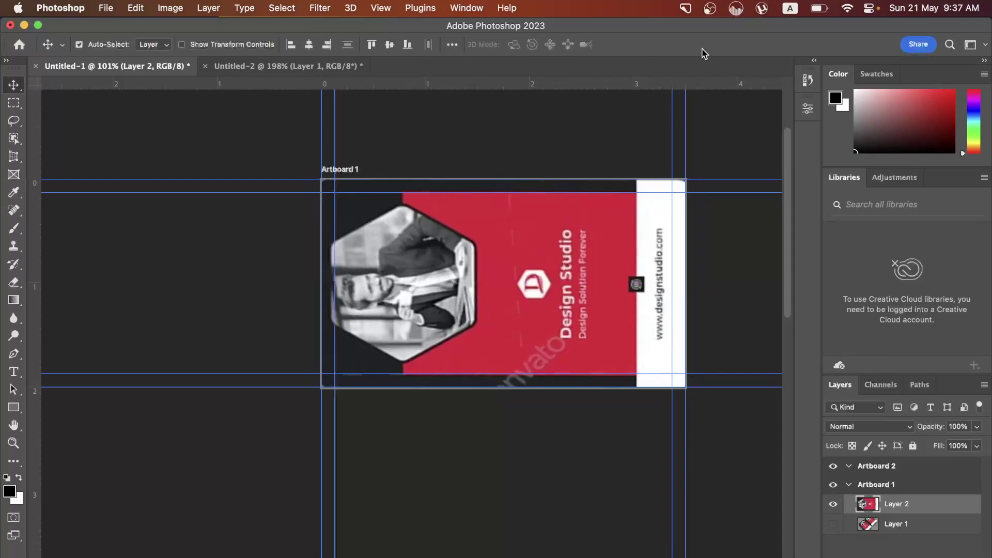
left_click_drag(557, 302, 583, 373)
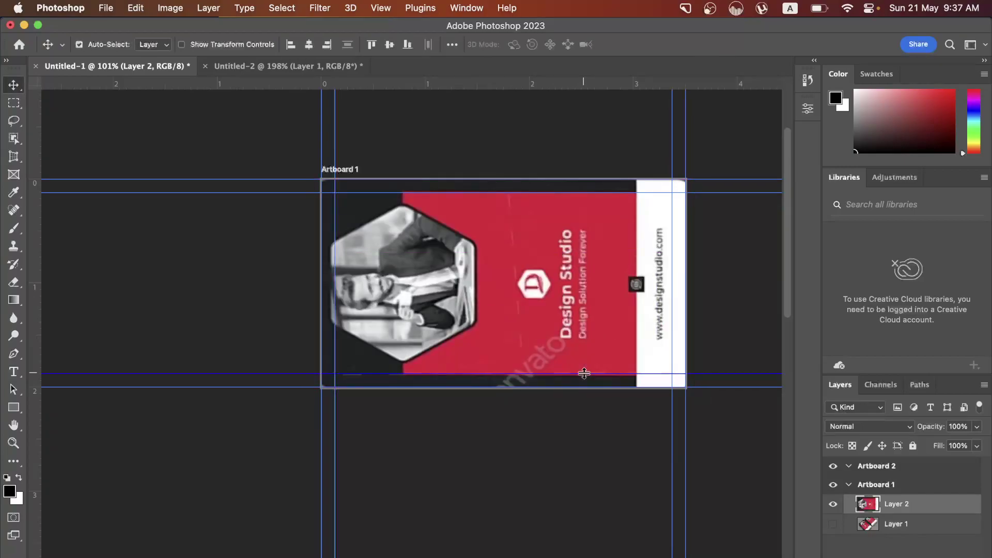
Check the guide preferences and close them without changes
double_click(599, 373)
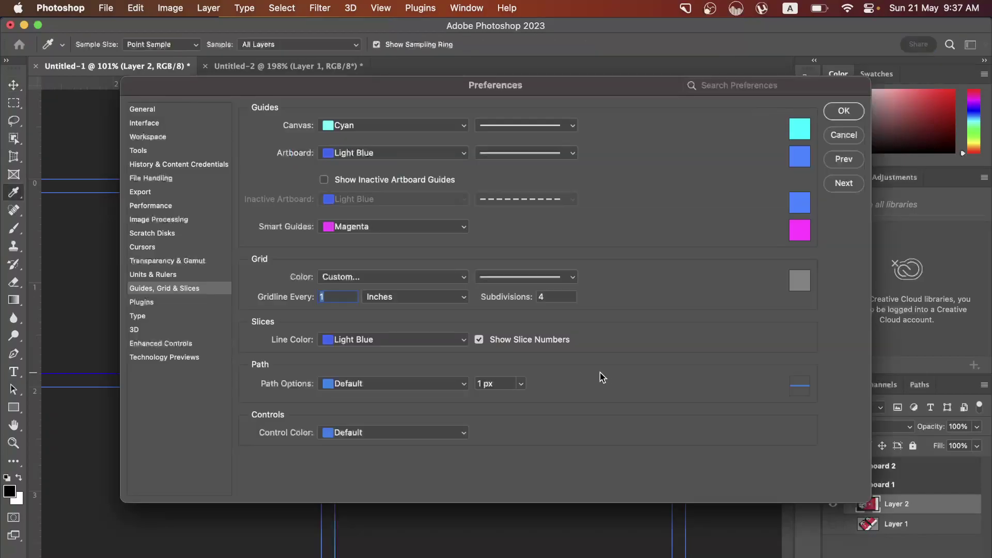
left_click(843, 136)
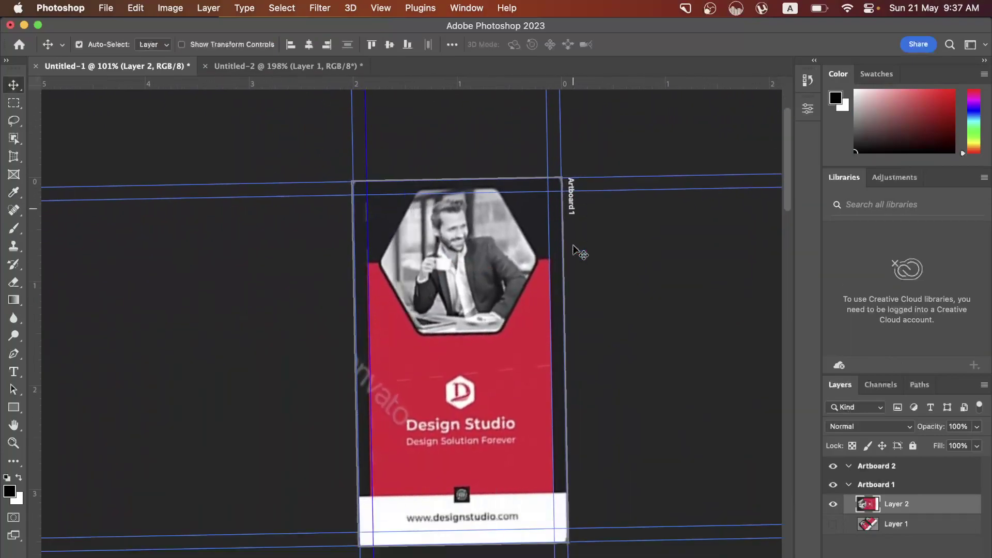
scroll(578, 253, "down", 2)
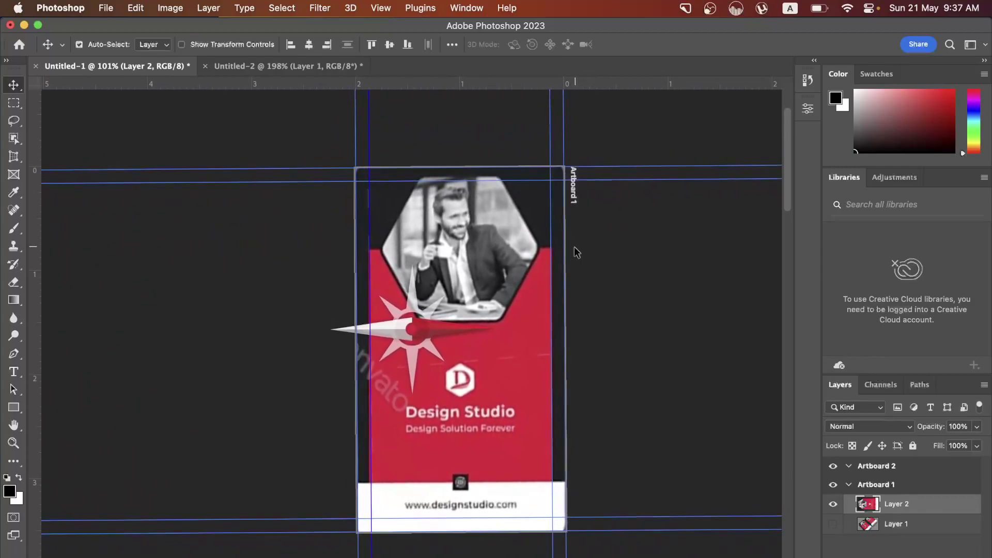
Rotate the canvas view so the vertical Design Studio card reads upright
left_click(594, 315)
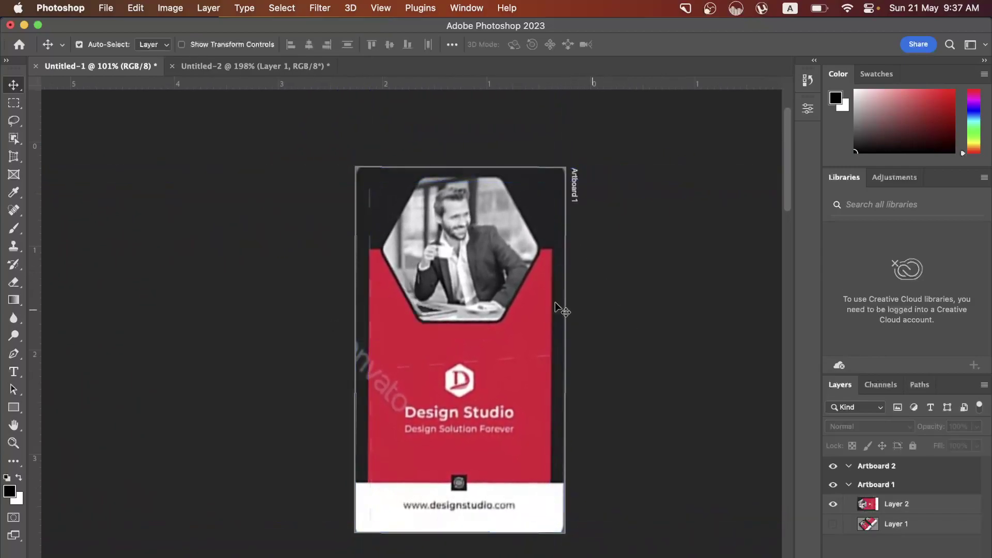
key("r")
left_click(461, 268)
scroll(538, 258, "down", 2)
scroll(537, 258, "right", 1)
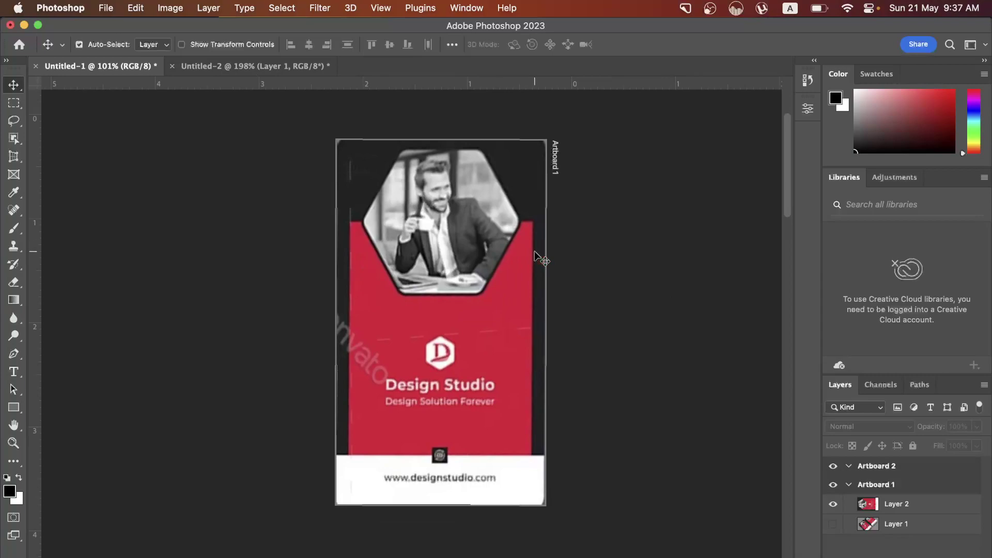
left_click(538, 259)
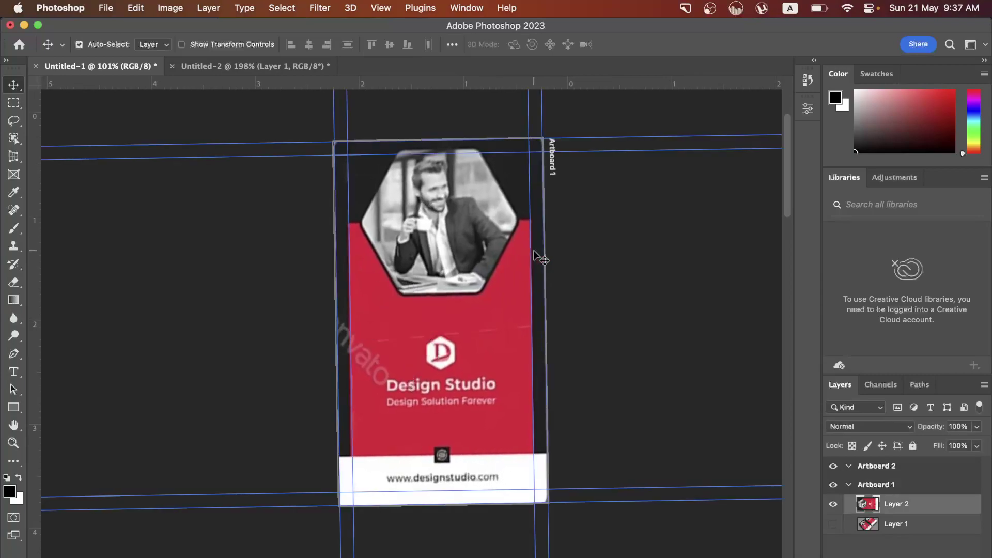
left_click_drag(535, 256, 533, 250)
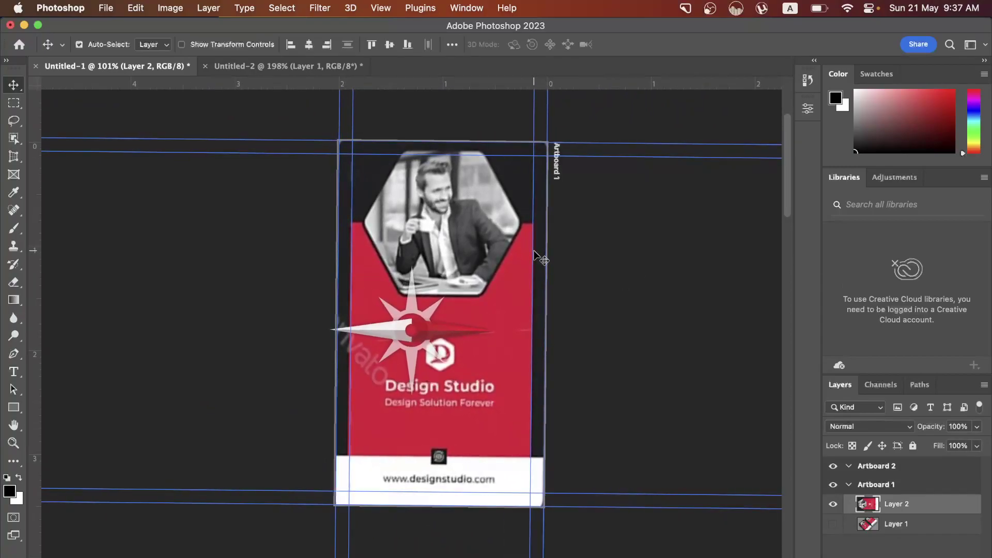
left_click(691, 308)
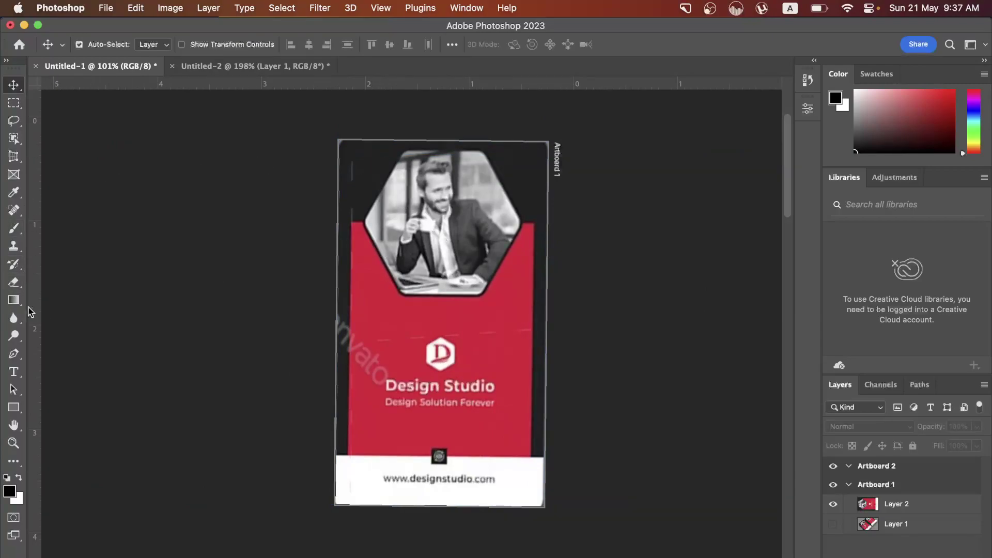
left_click(12, 410)
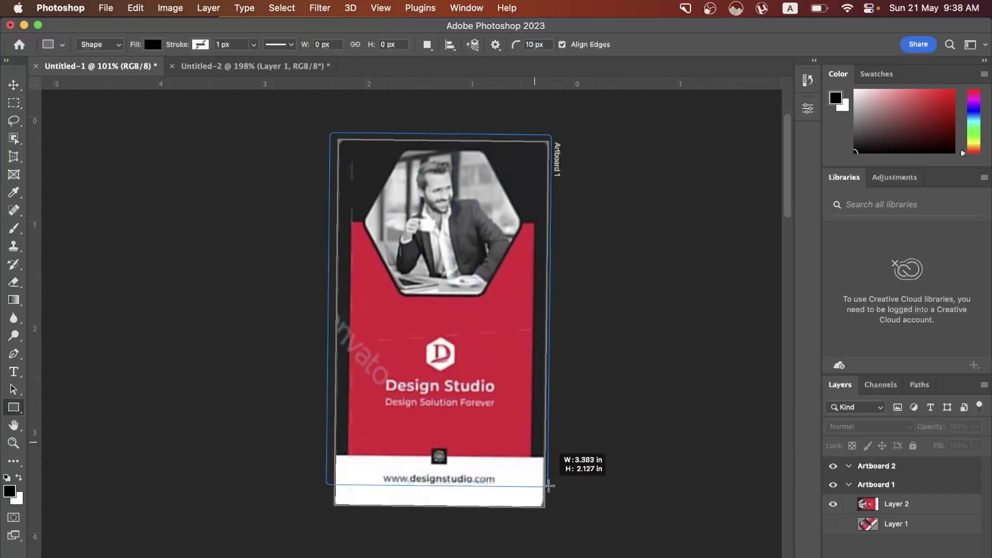
Draw Rectangle 1 over the card, extending it down across the white strip
left_click_drag(330, 132, 560, 486)
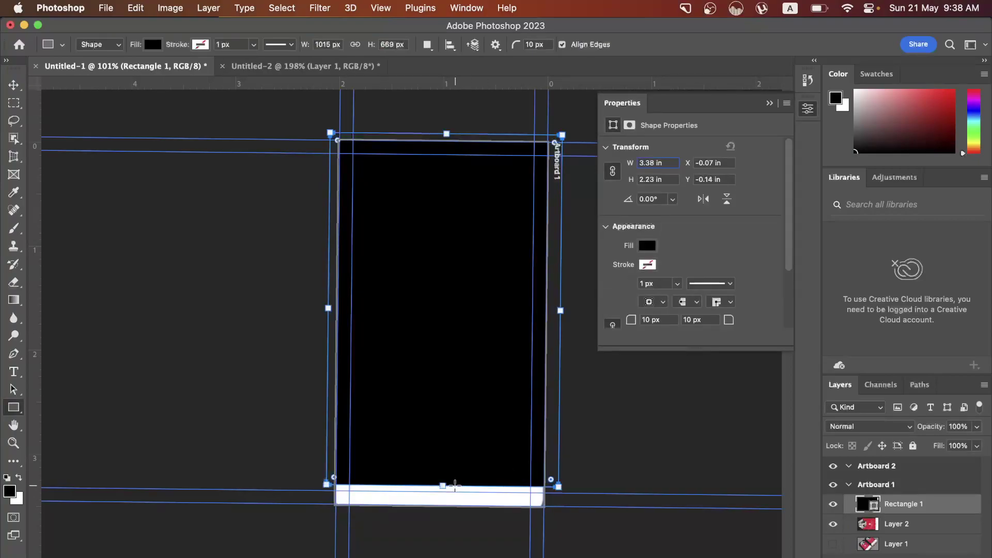
left_click_drag(442, 484, 442, 514)
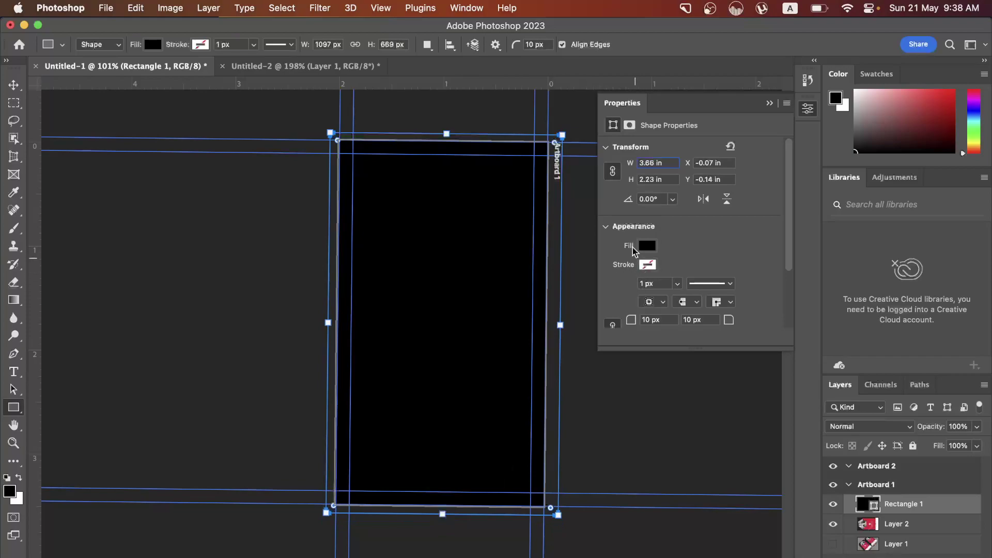
left_click(647, 245)
left_click(153, 45)
left_click(153, 45)
left_click(153, 46)
left_click(153, 45)
Set Rectangle 1's fill colour to hex 2d2e2d
double_click(874, 509)
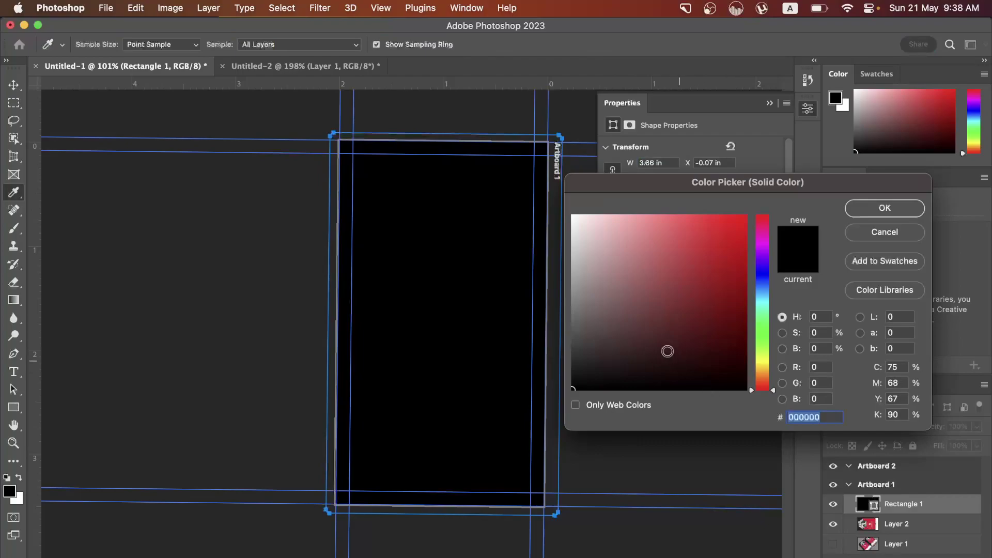
left_click_drag(573, 363, 573, 370)
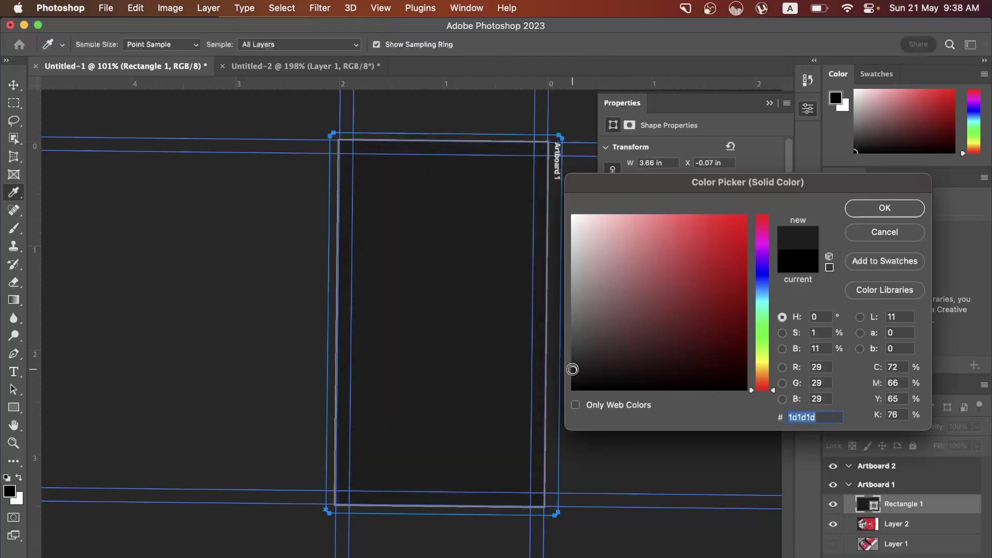
key("BackSpace")
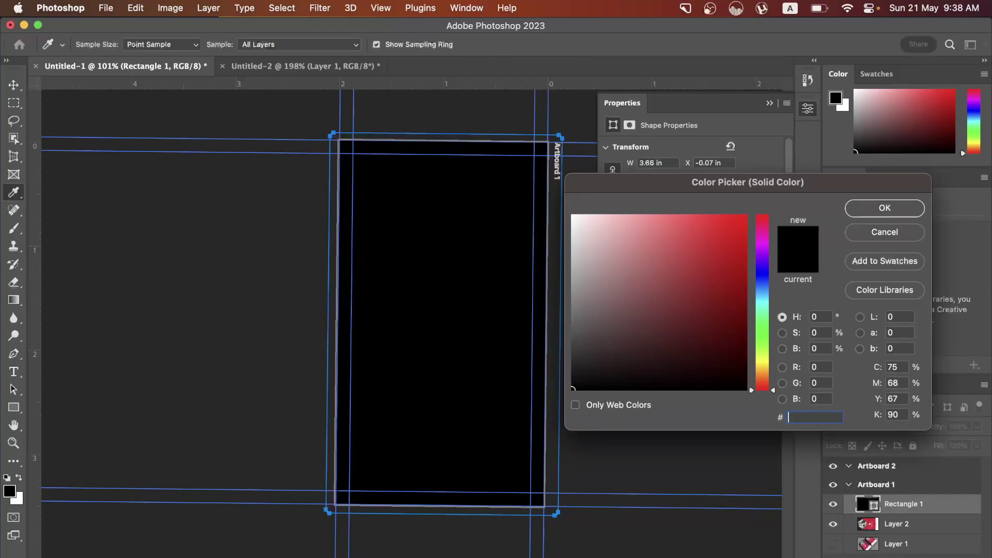
type("2d")
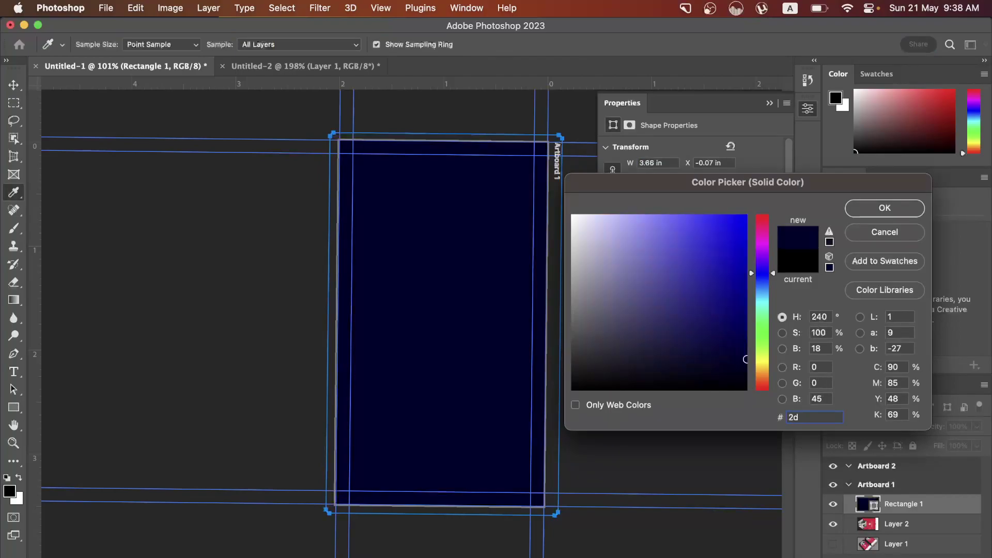
type("2e2")
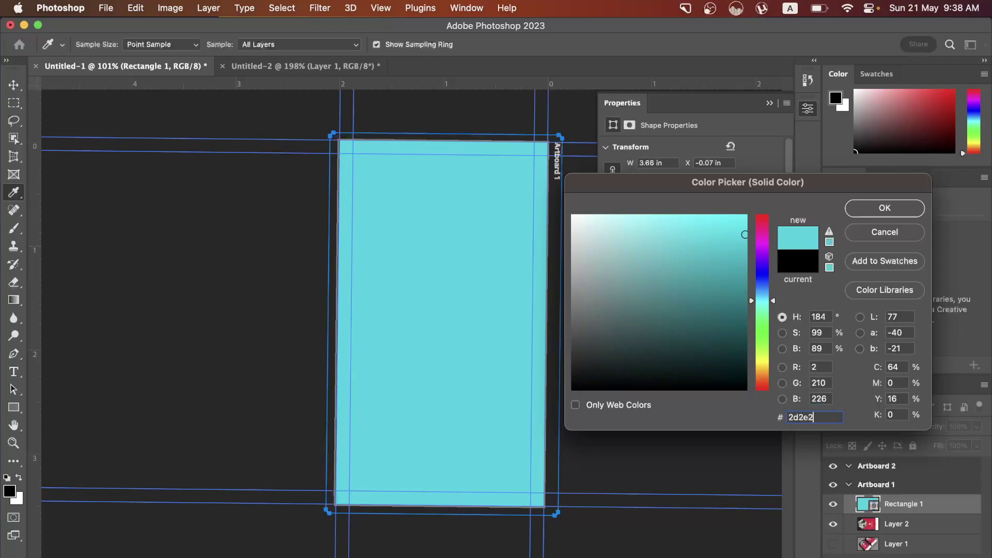
type("d")
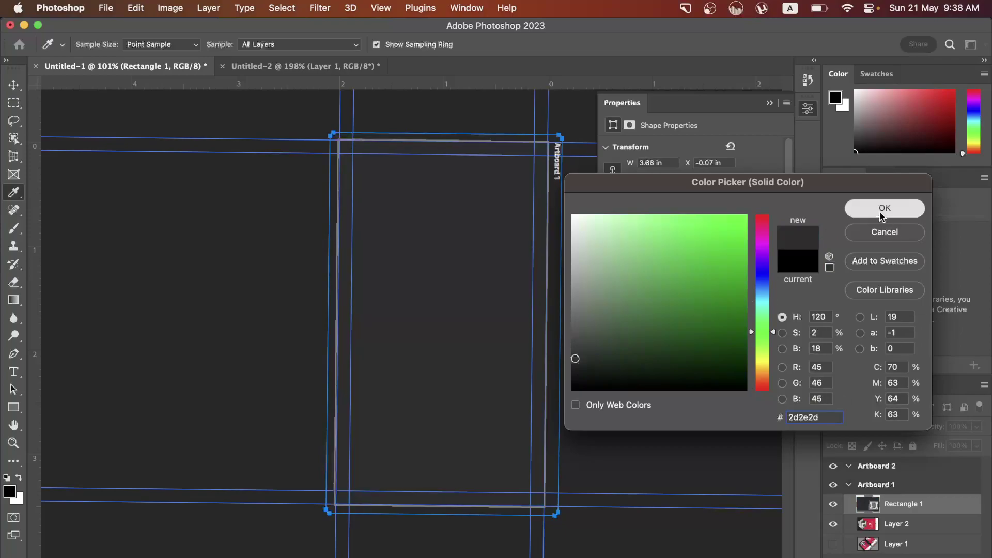
left_click(883, 212)
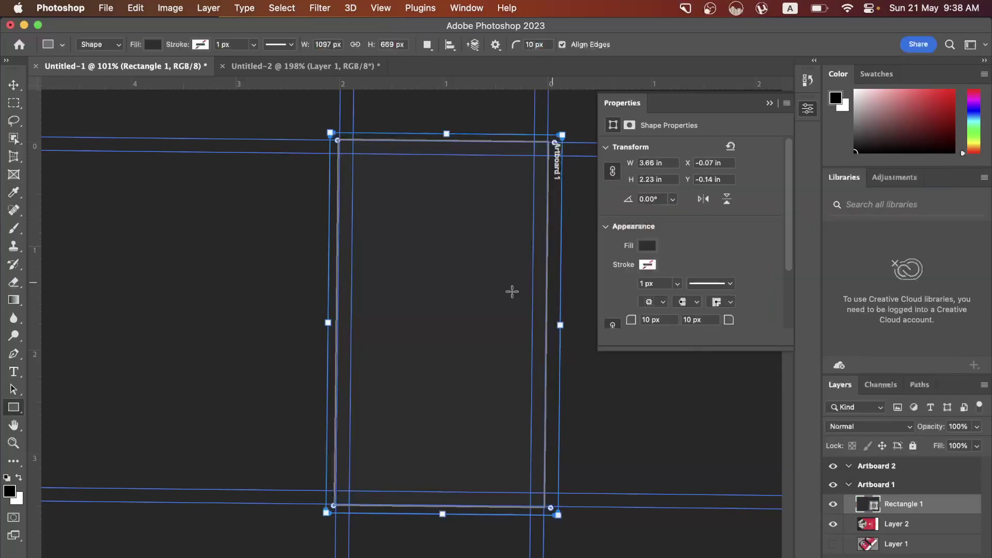
Move Rectangle 1 below Layer 2, draw white Rectangle 2 over the footer strip, and hide Layer 2
left_click(770, 102)
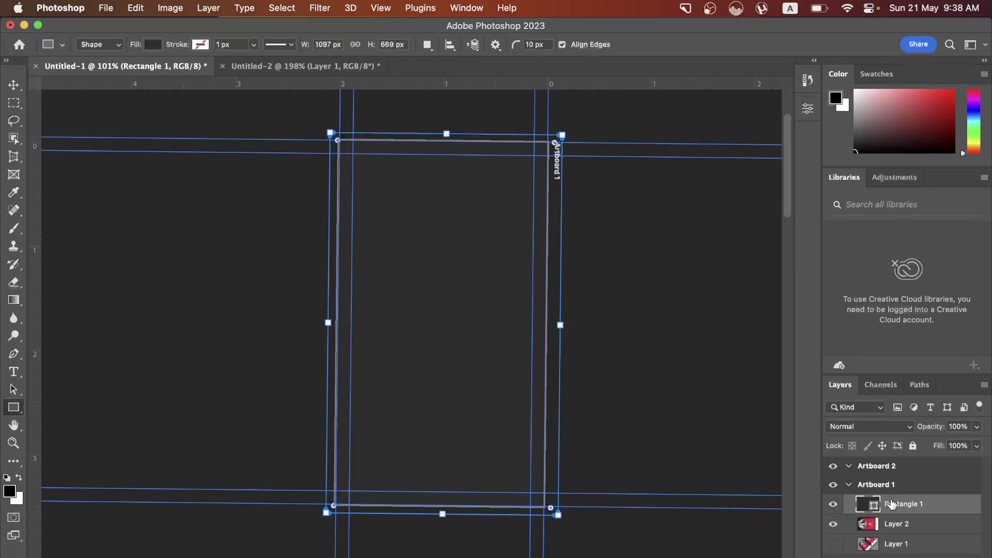
left_click_drag(896, 504, 890, 532)
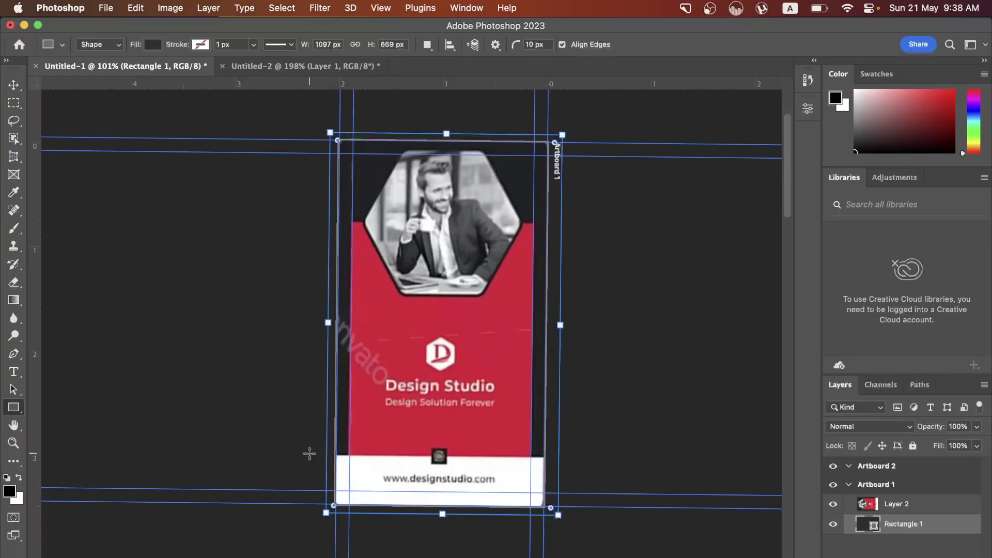
left_click_drag(309, 454, 561, 512)
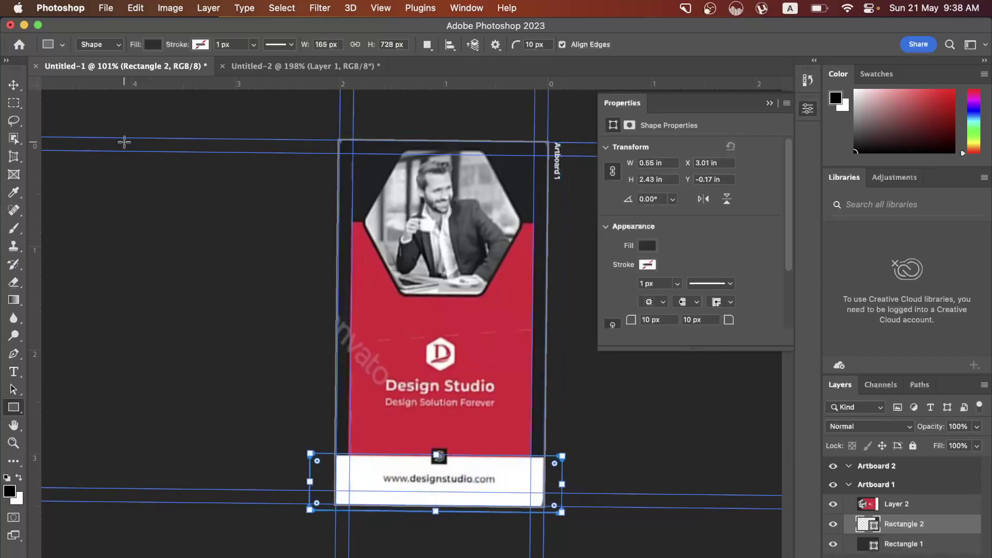
left_click(154, 46)
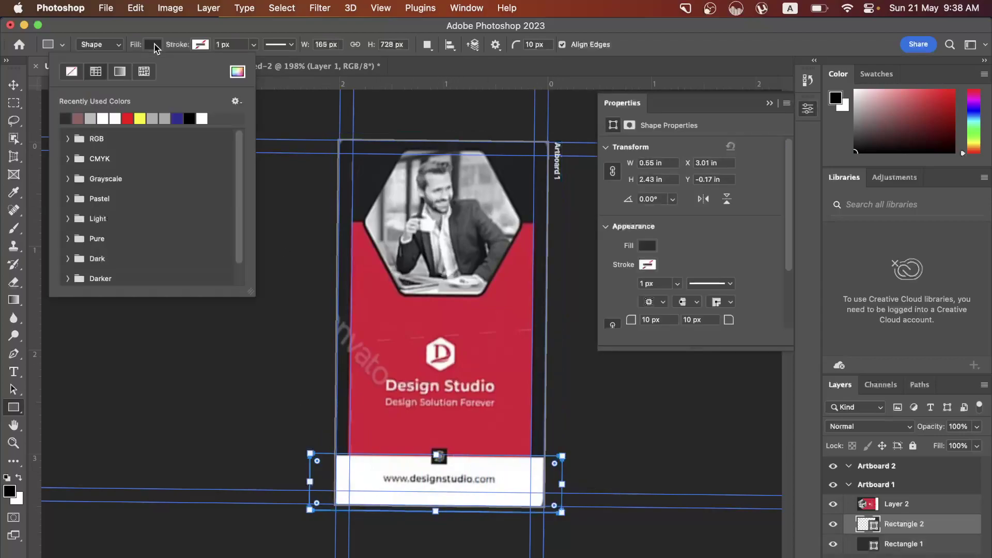
left_click(103, 118)
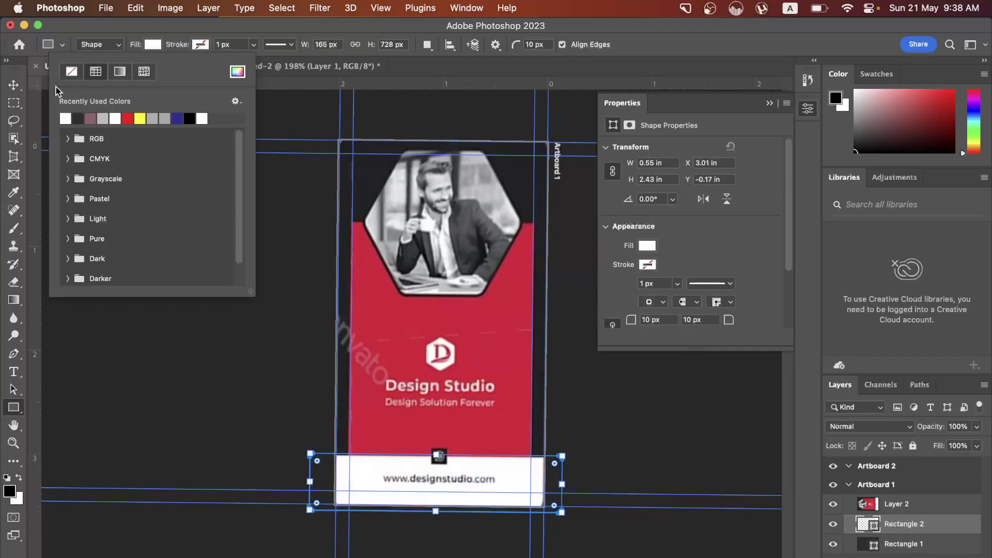
left_click(14, 84)
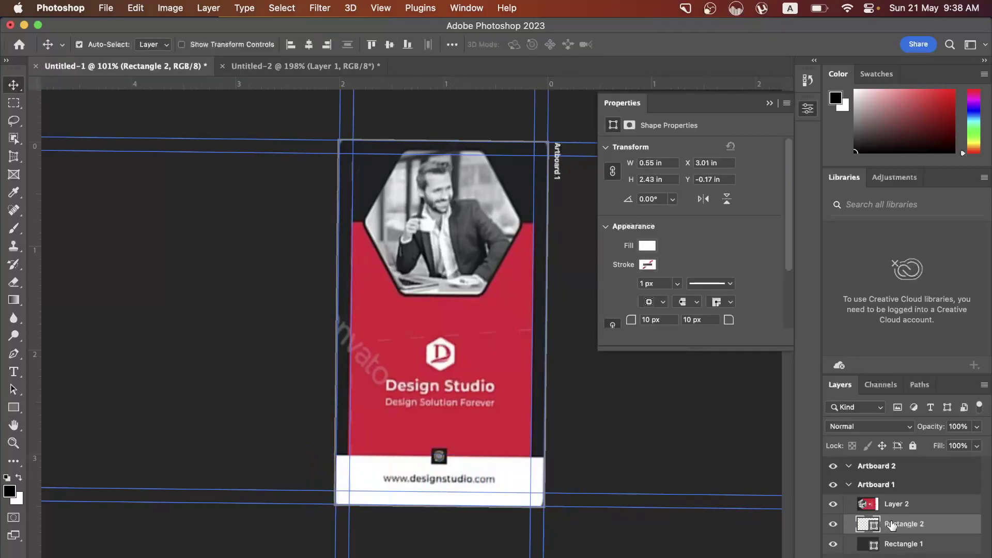
left_click(833, 503)
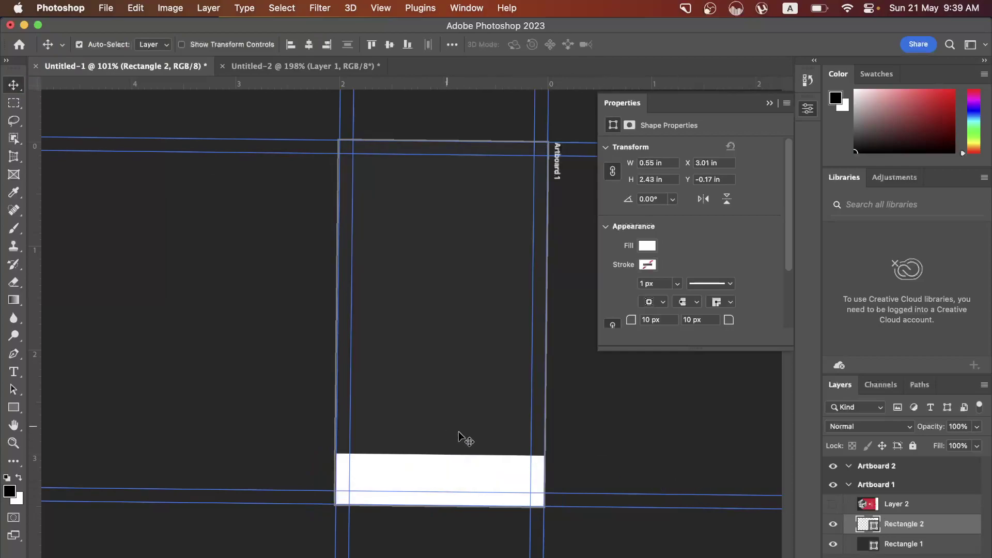
Show and select the reference card layer, Layer 2, and lower its opacity
scroll(476, 365, "up", 1)
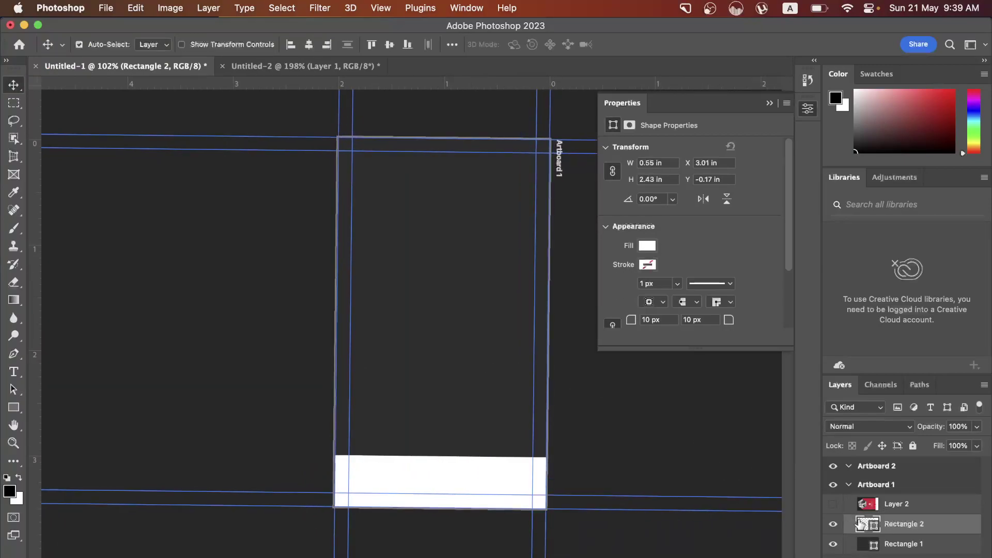
left_click(833, 505)
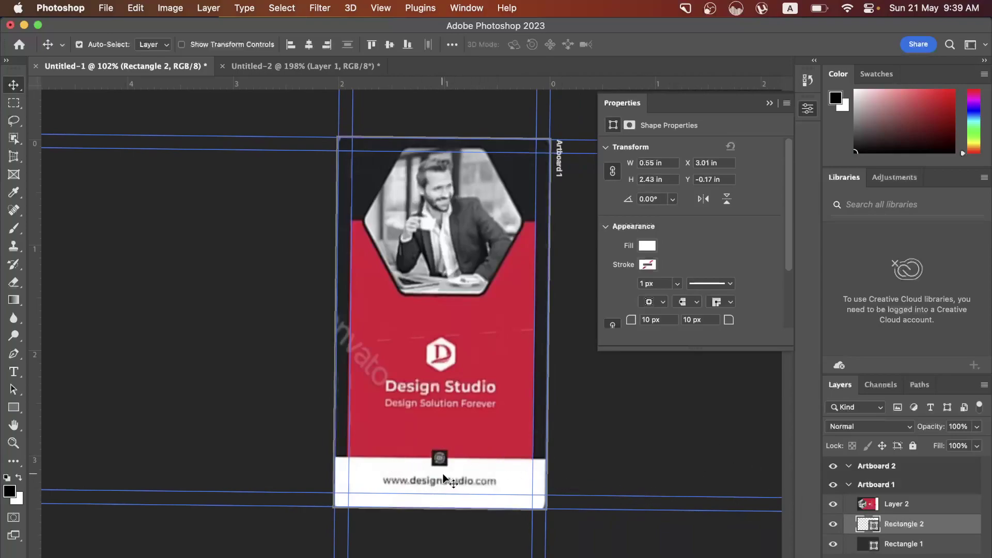
left_click(833, 504)
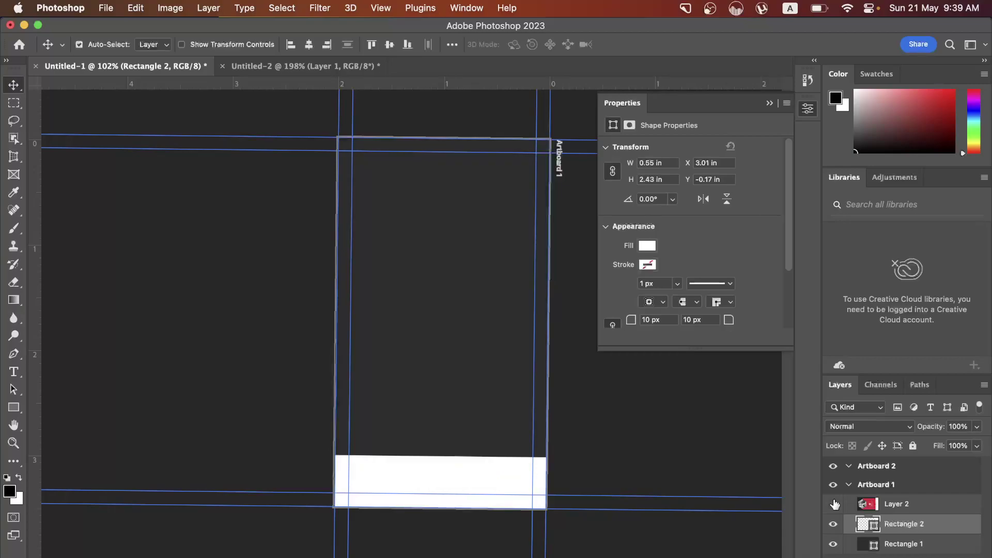
left_click(833, 503)
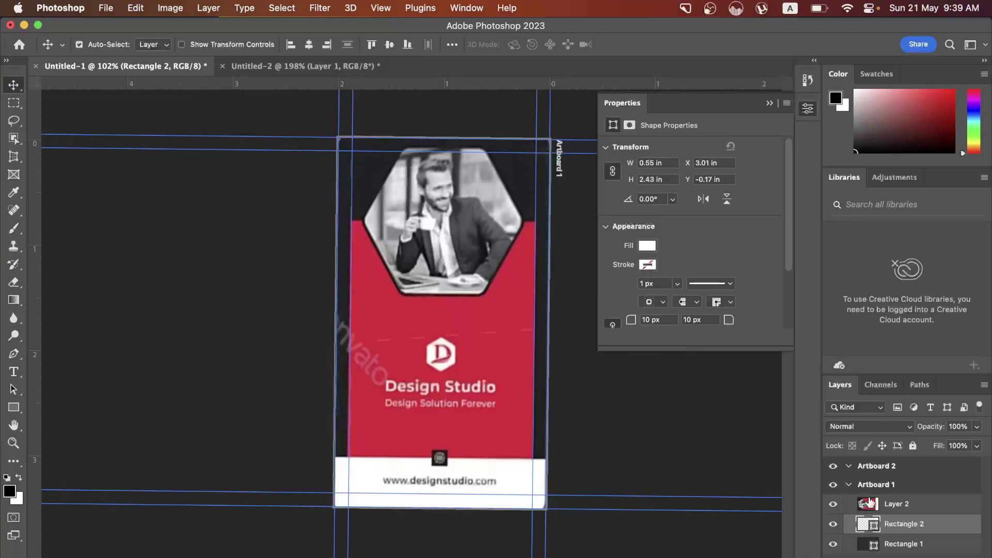
left_click(890, 507)
left_click(977, 428)
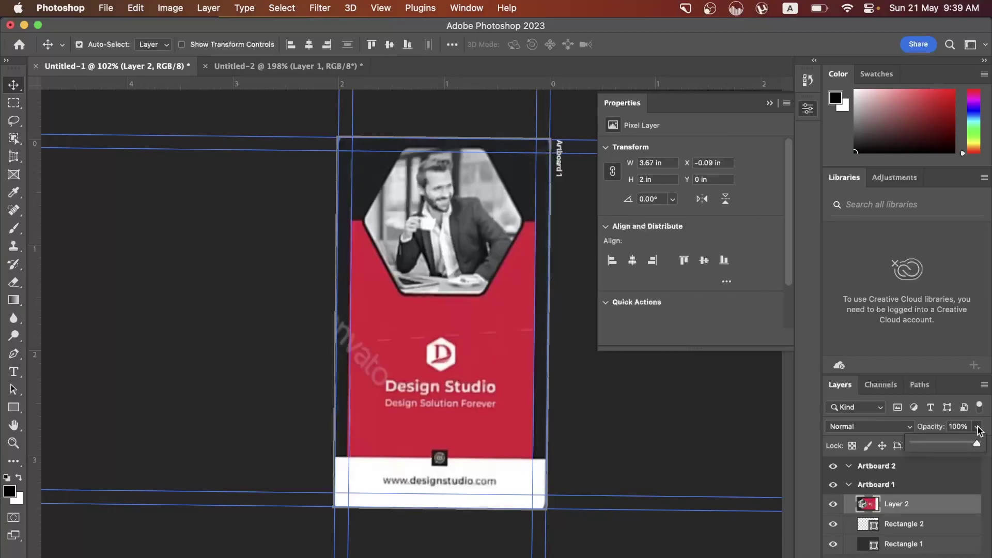
left_click_drag(974, 443, 939, 442)
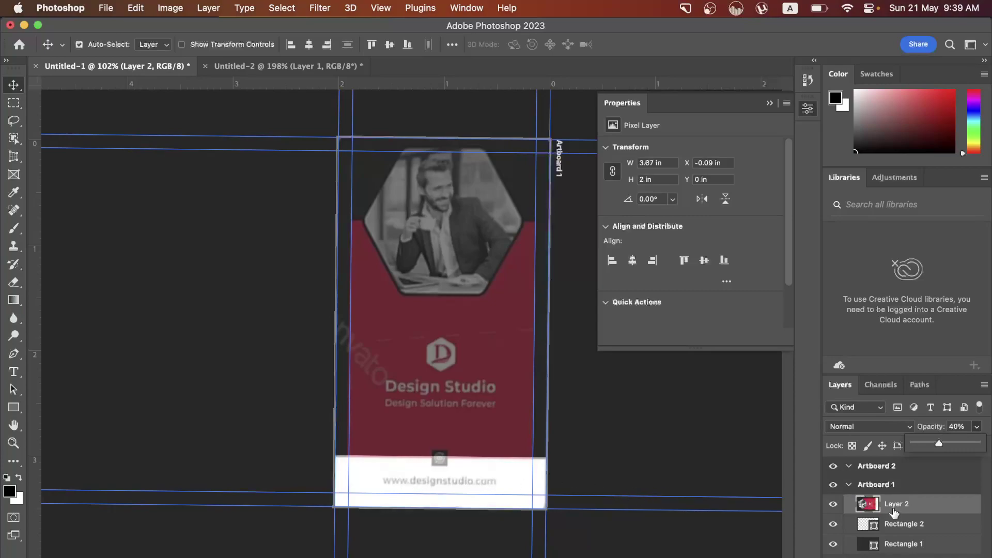
Move Layer 2 below Rectangle 2 and restore it to 100% opacity
left_click_drag(894, 512, 898, 535)
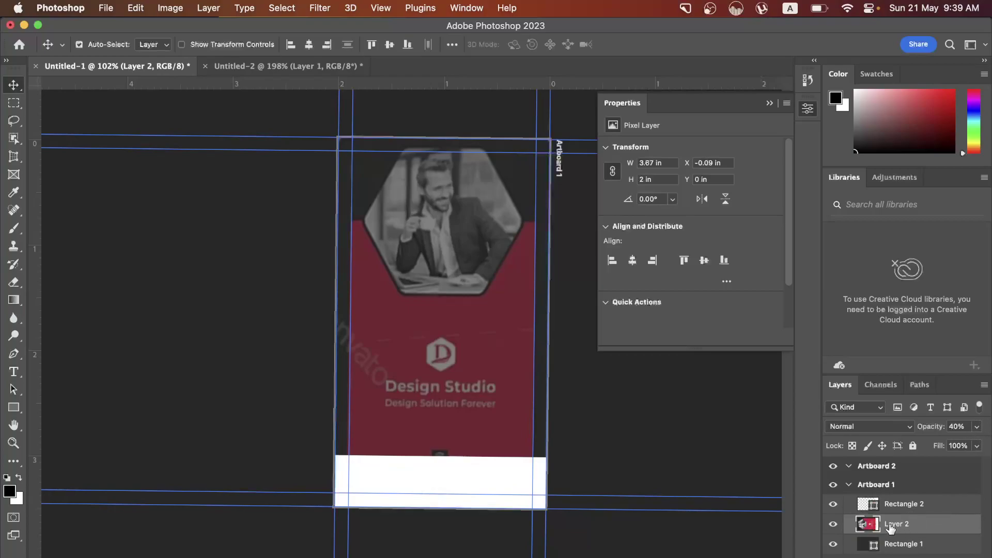
left_click(975, 427)
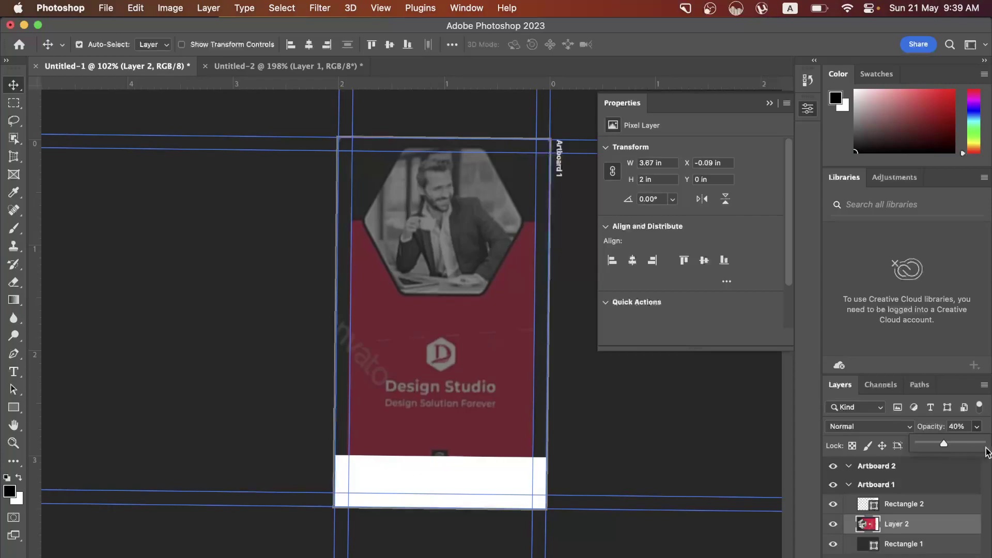
left_click(974, 446)
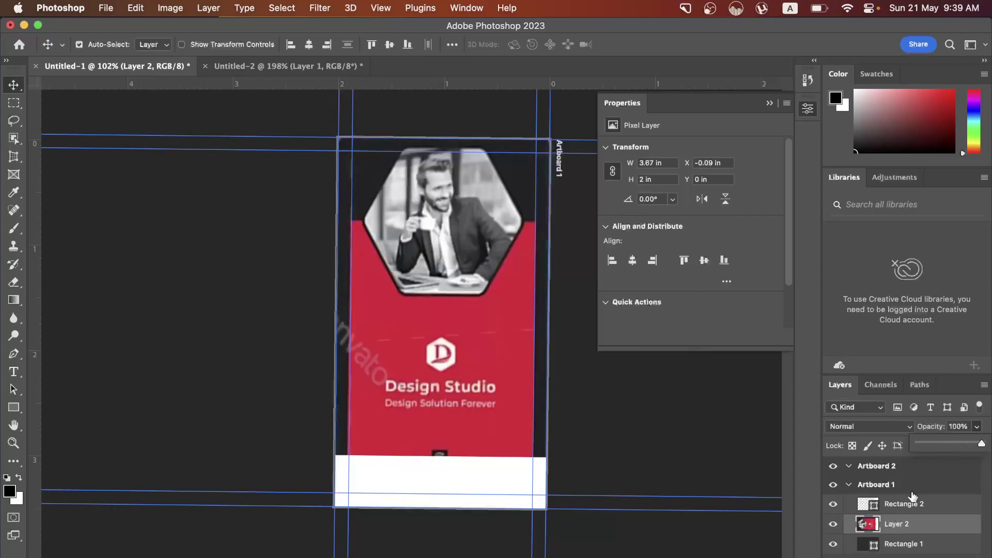
Set Rectangle 2's opacity to 62% and zoom in on the card
left_click(912, 506)
left_click(976, 427)
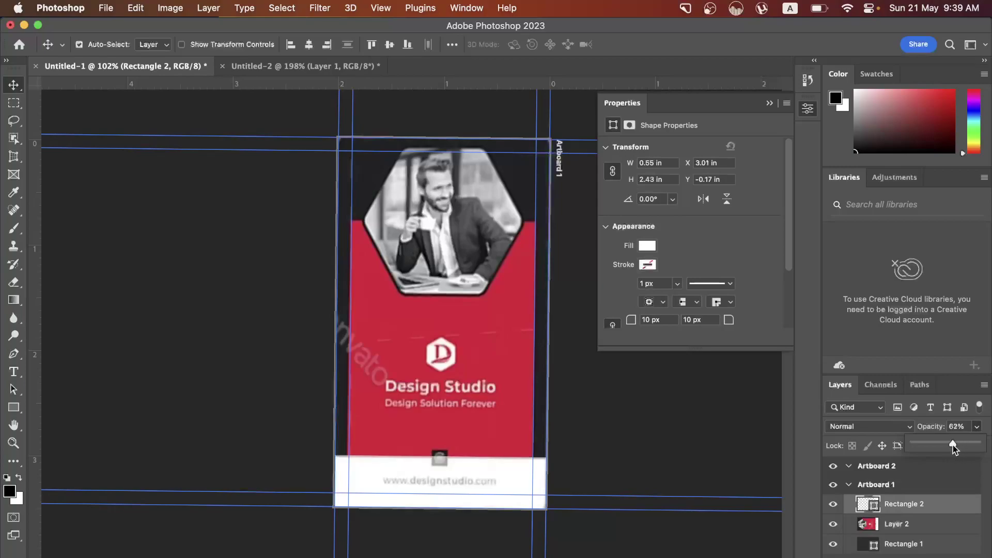
scroll(491, 482, "up", 3)
scroll(491, 481, "down", 5)
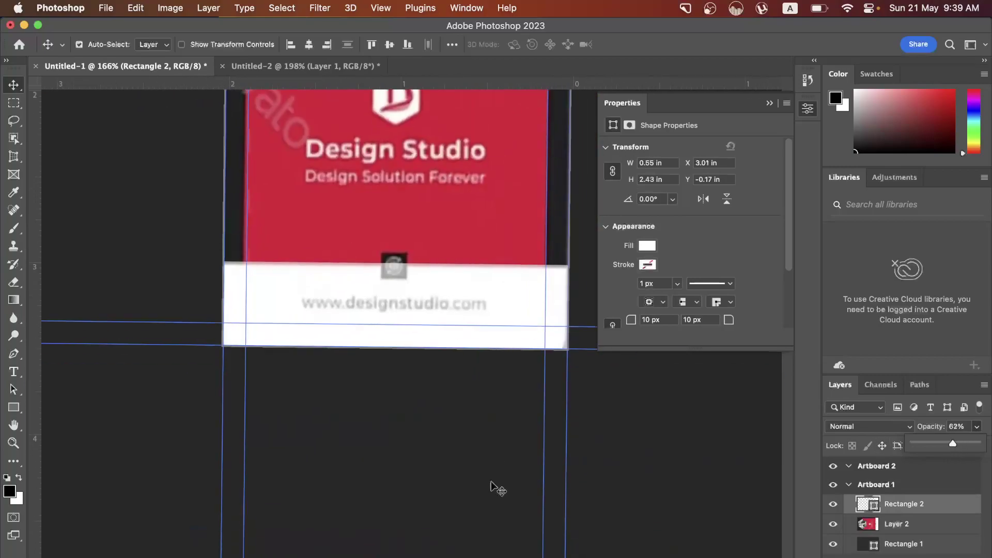
scroll(491, 482, "down", 3)
scroll(491, 485, "up", 2)
scroll(491, 486, "up", 3)
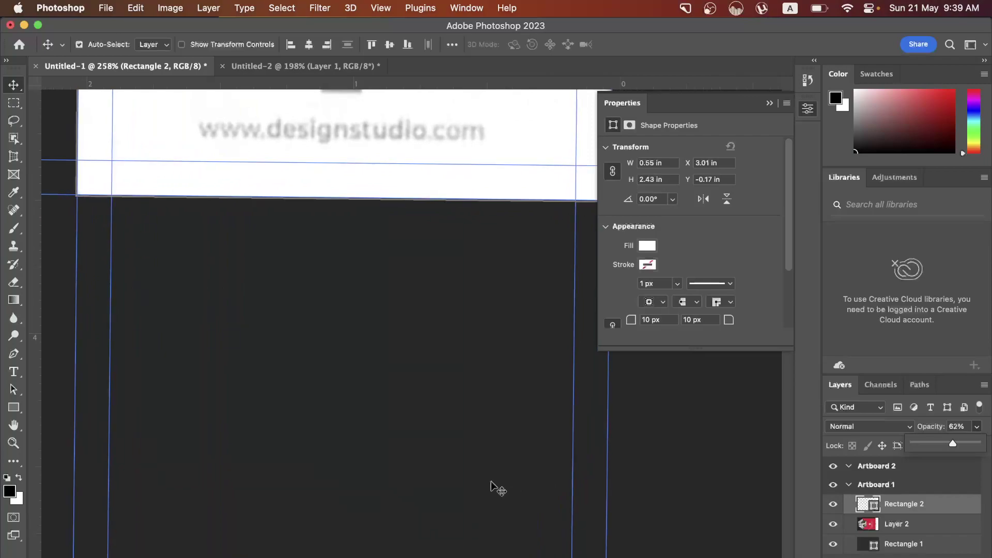
scroll(490, 486, "up", 3)
scroll(491, 485, "up", 2)
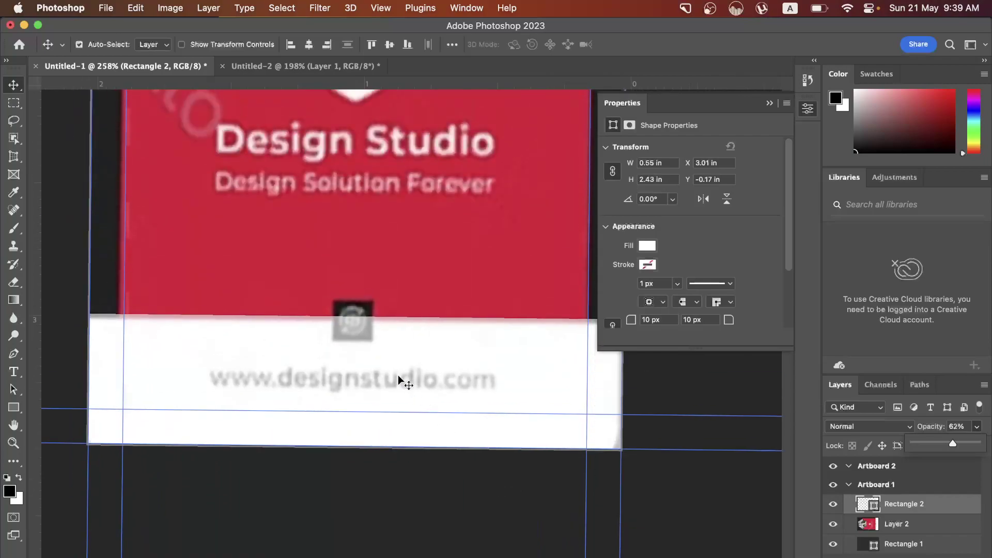
Scale the white footer rectangle to about 98.43% with Free Transform and commit it
key("super+t")
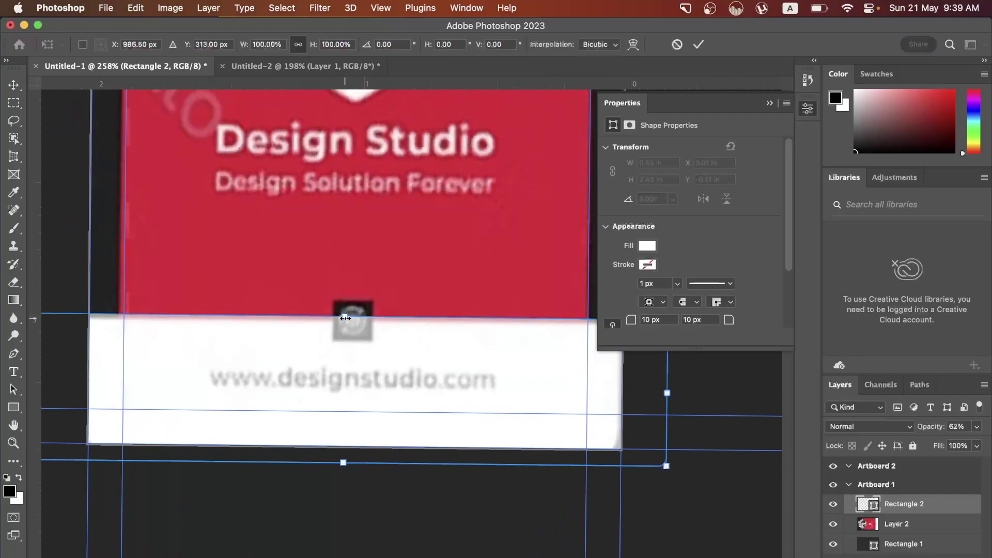
left_click_drag(345, 319, 347, 320)
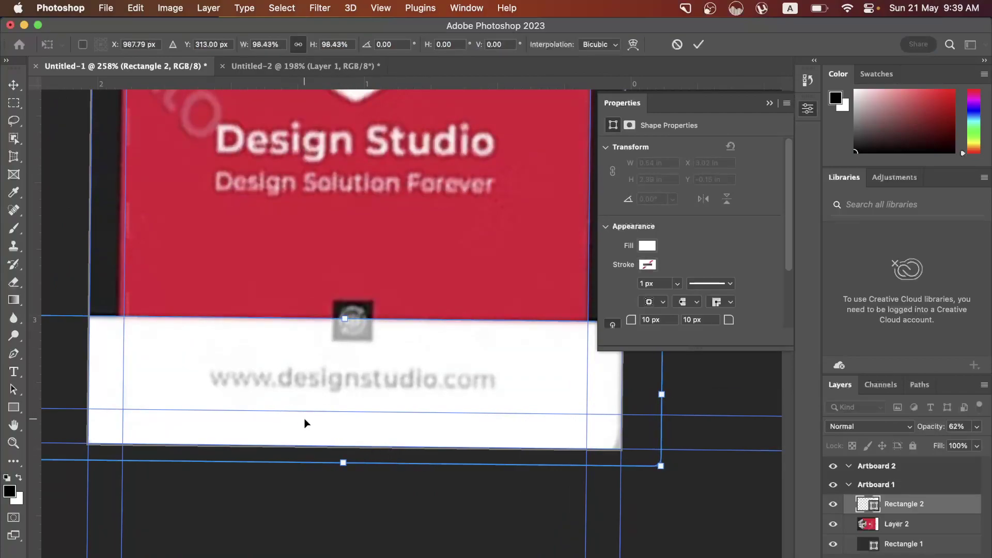
scroll(305, 423, "down", 2)
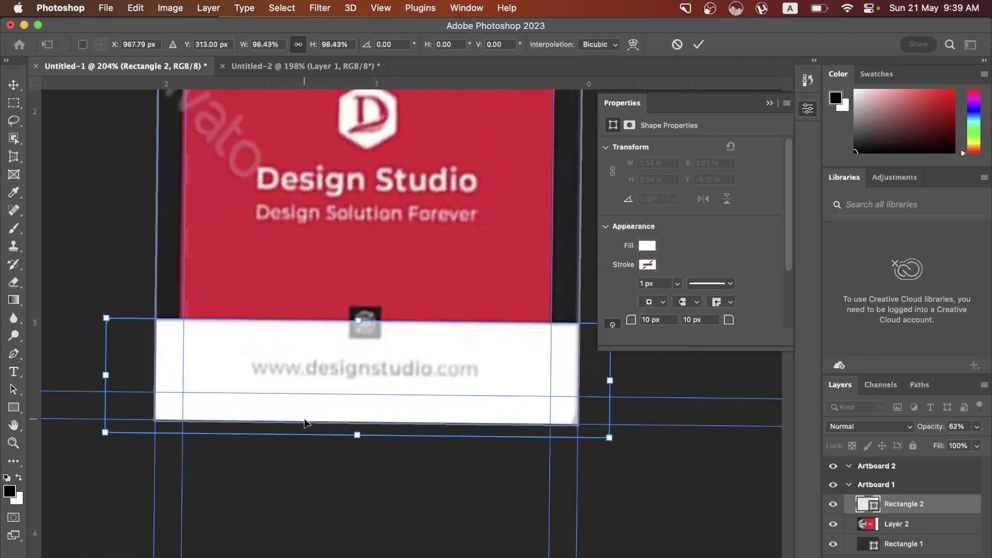
left_click(769, 103)
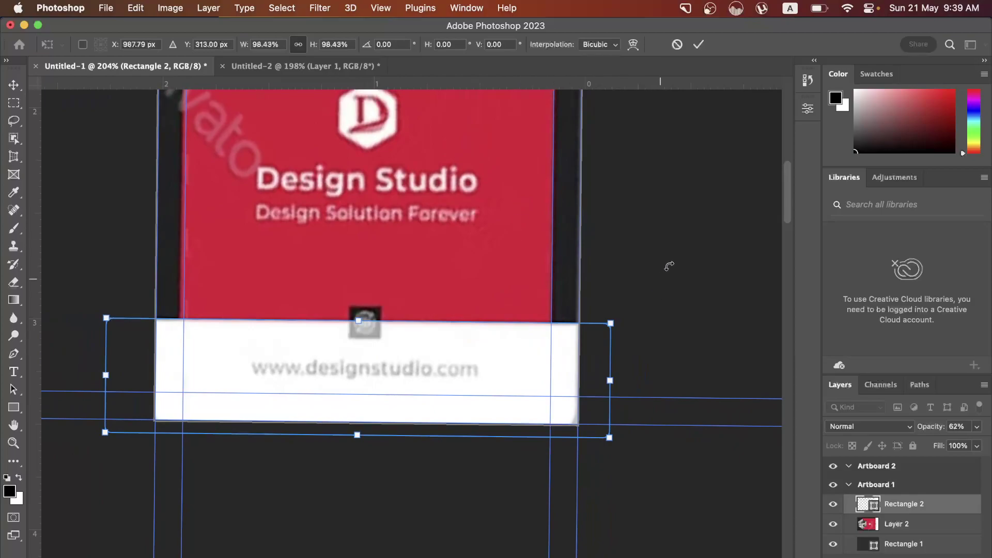
left_click(698, 44)
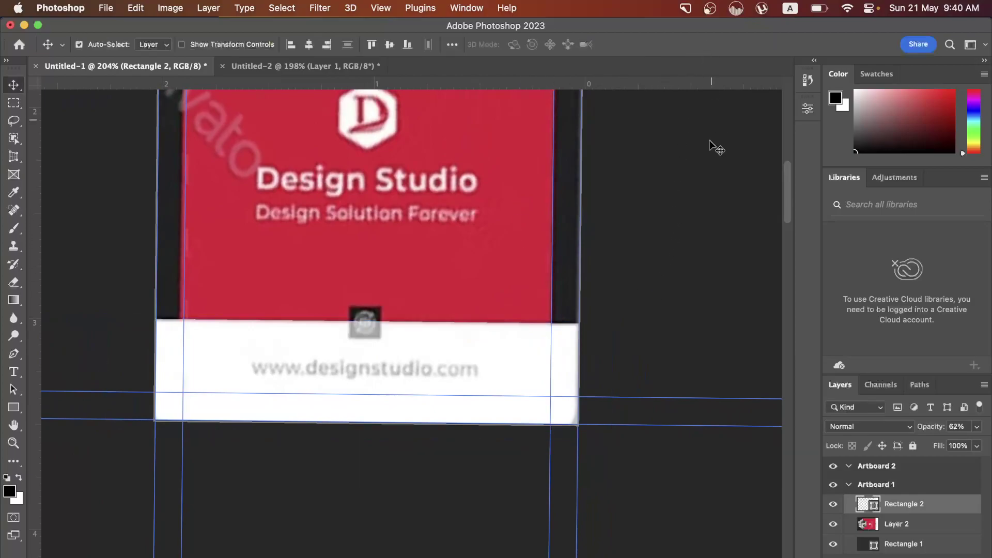
Zoom out to the whole artboard and deselect the white bottom rectangle
scroll(543, 233, "up", 5)
scroll(543, 234, "down", 3)
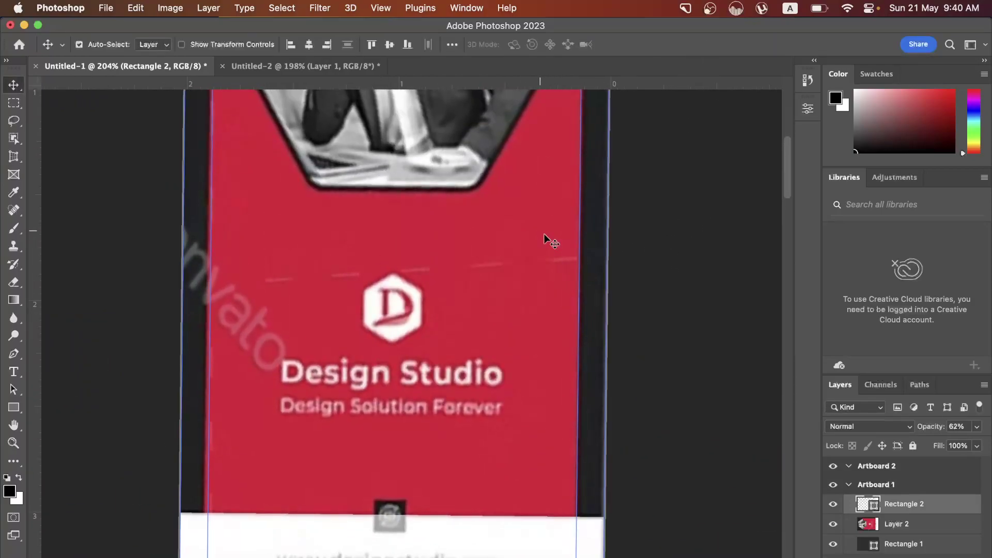
scroll(459, 221, "down", 1)
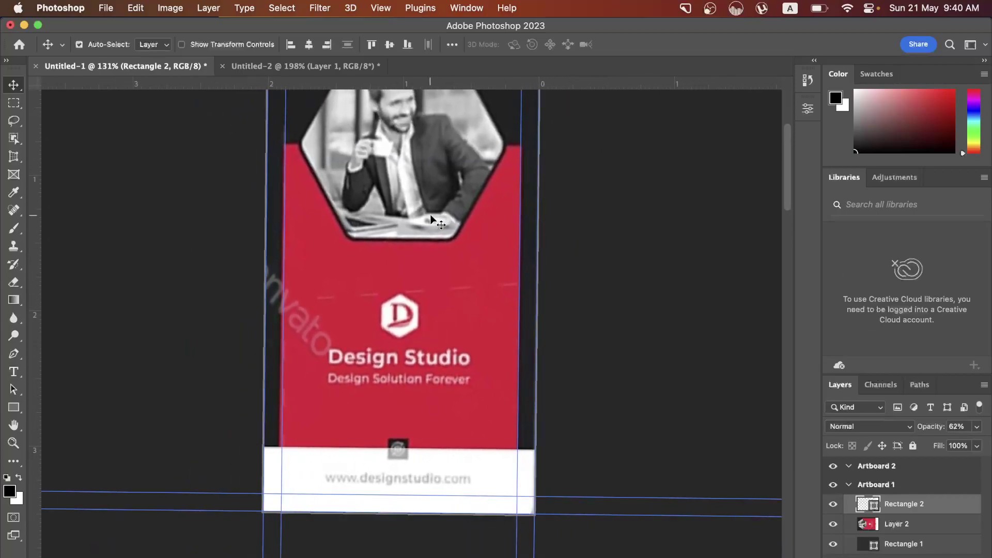
scroll(434, 221, "down", 2)
scroll(434, 221, "down", 2)
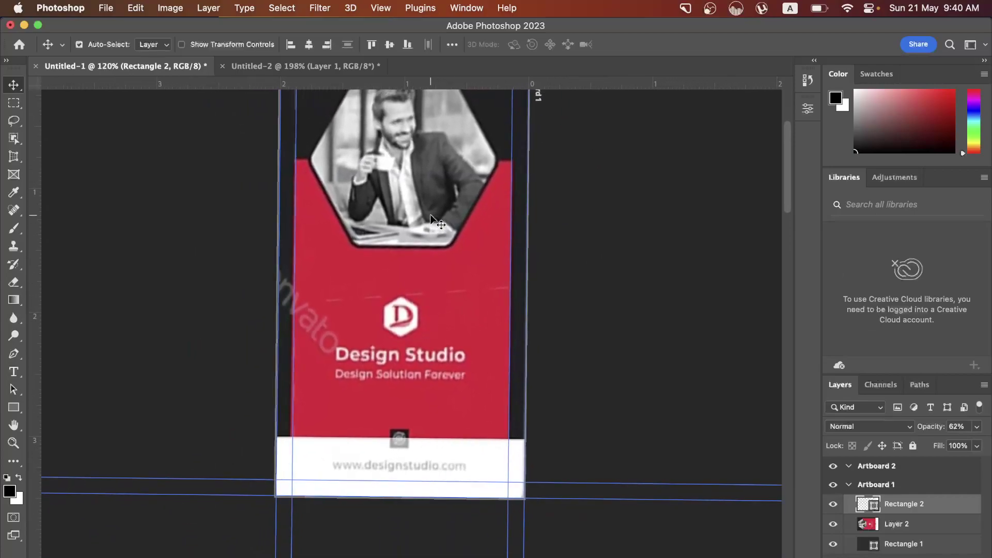
left_click(625, 141)
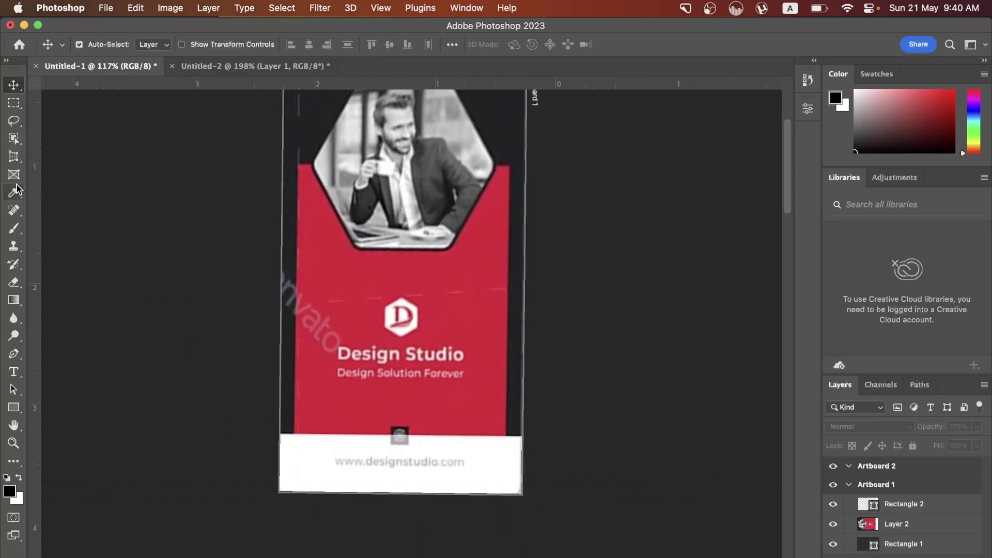
Draw a rectangle over the red area and set its corner radius to 0 px
left_click(13, 407)
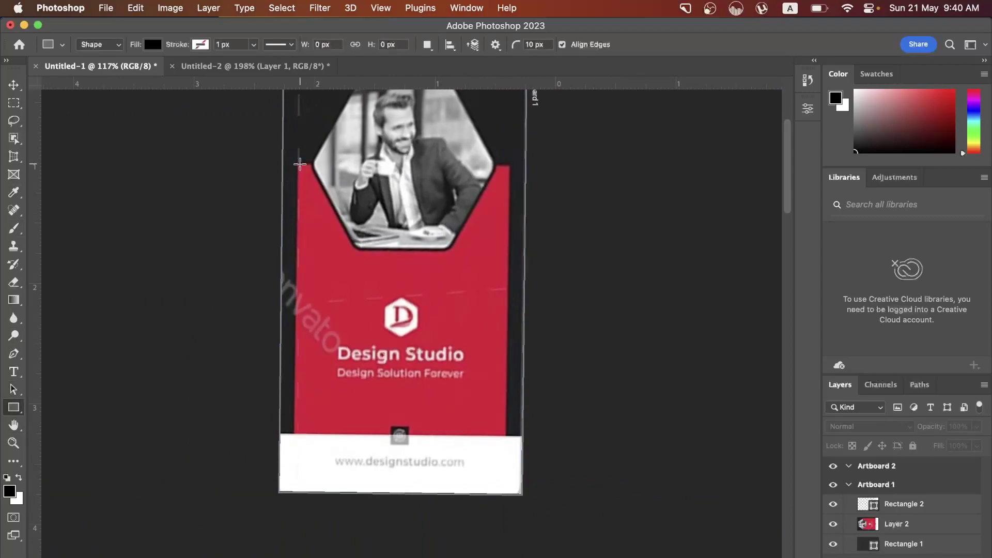
left_click_drag(300, 165, 501, 416)
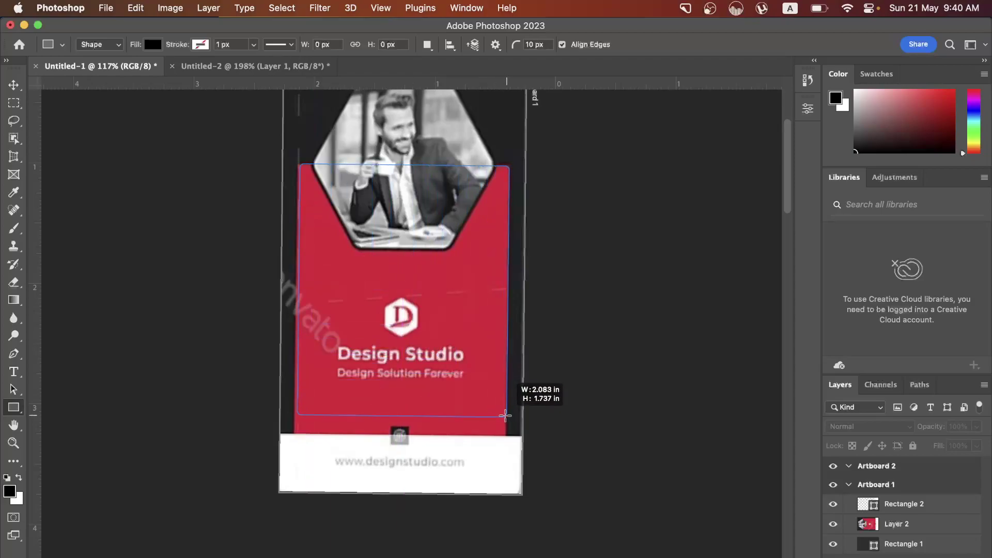
left_click_drag(501, 415, 506, 415)
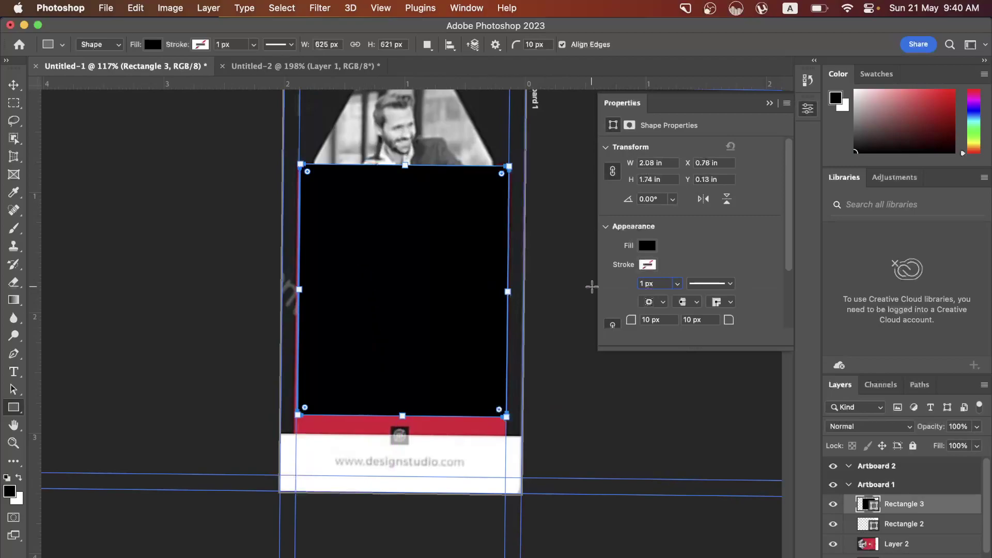
scroll(673, 297, "down", 3)
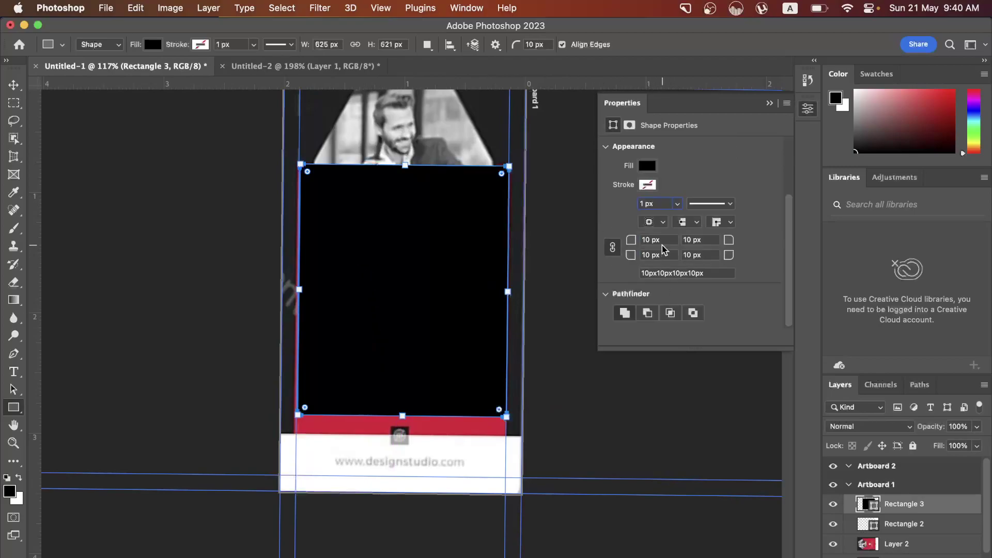
left_click(642, 240)
double_click(641, 240)
type("0")
key("Return")
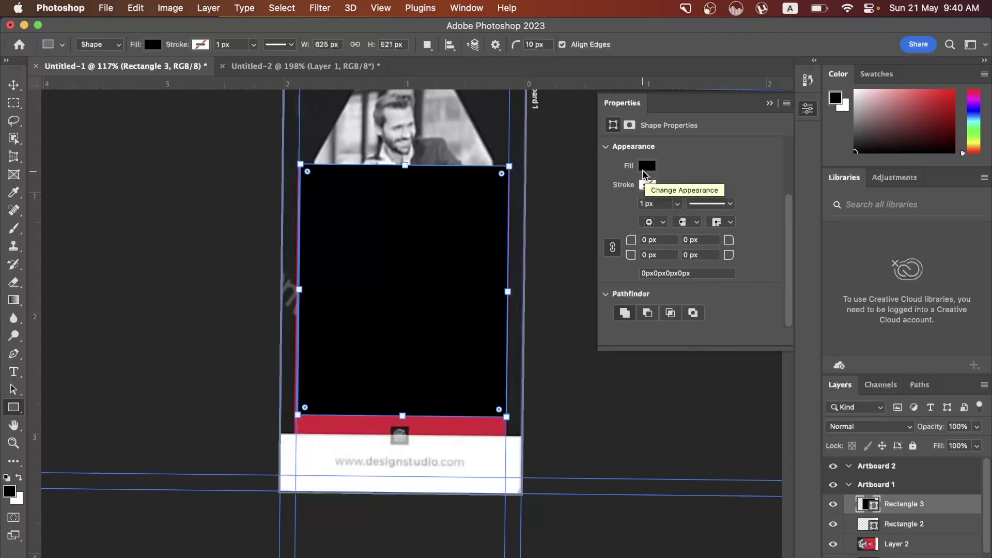
Fill the new Rectangle 3 with red and close the Properties panel
left_click(646, 166)
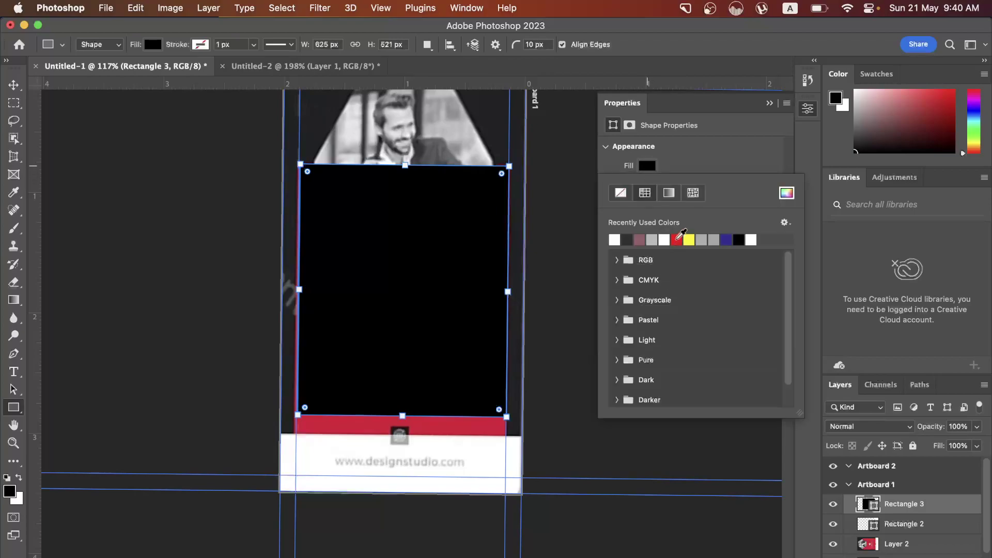
left_click(676, 239)
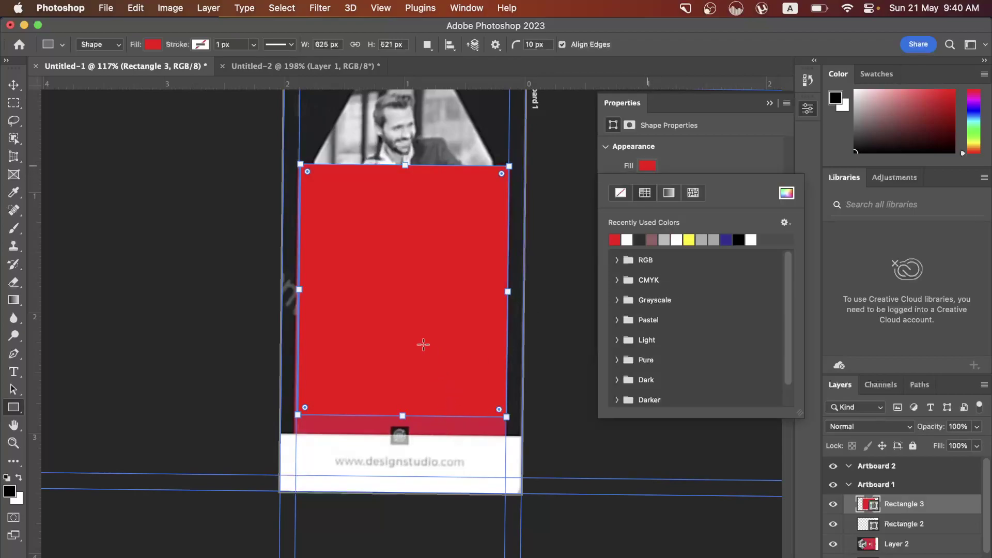
left_click(769, 102)
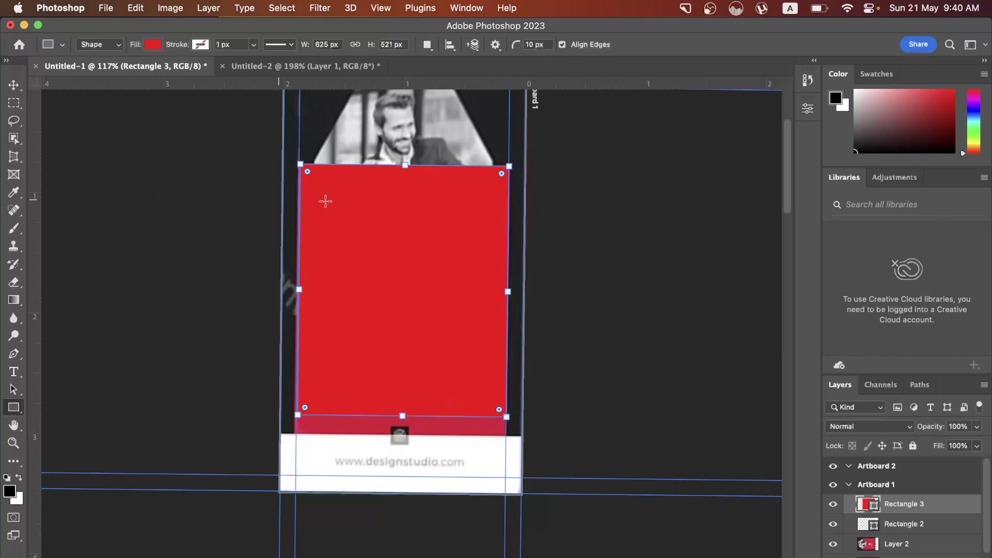
Set Rectangle 3's layer opacity to 47% and zoom in on the card
left_click(974, 427)
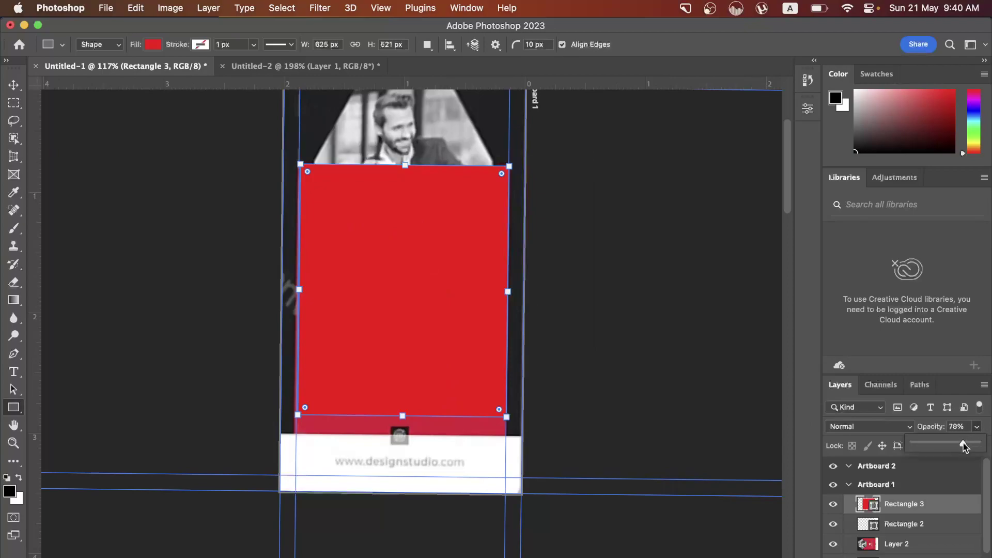
left_click_drag(963, 442, 943, 444)
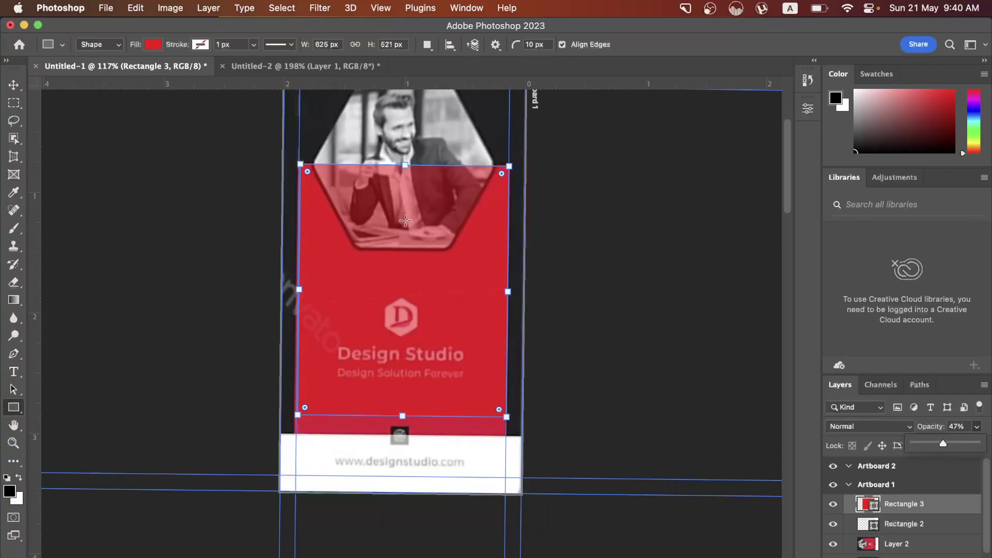
scroll(321, 207, "up", 1)
scroll(282, 244, "up", 2)
scroll(283, 243, "up", 2)
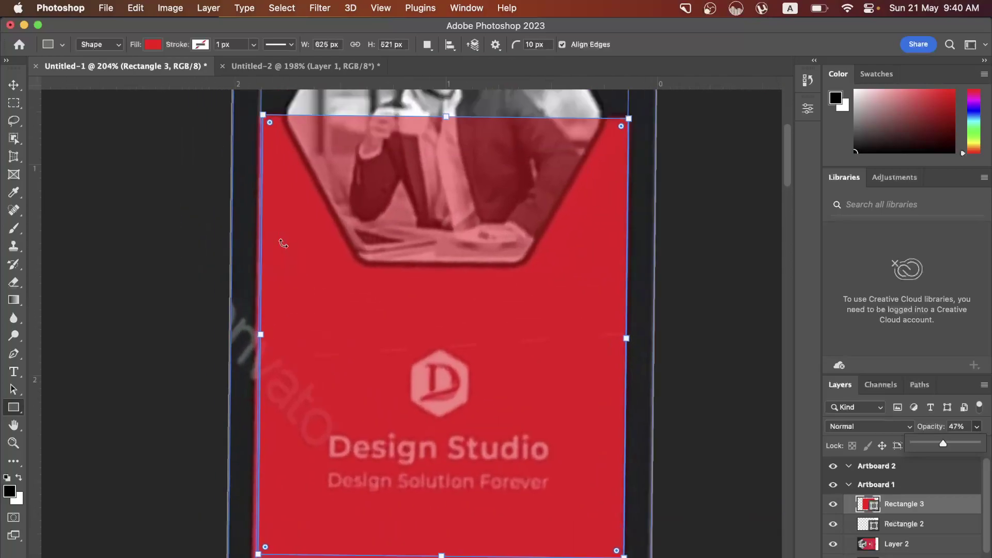
scroll(283, 242, "up", 2)
scroll(283, 243, "up", 1)
scroll(284, 243, "up", 1)
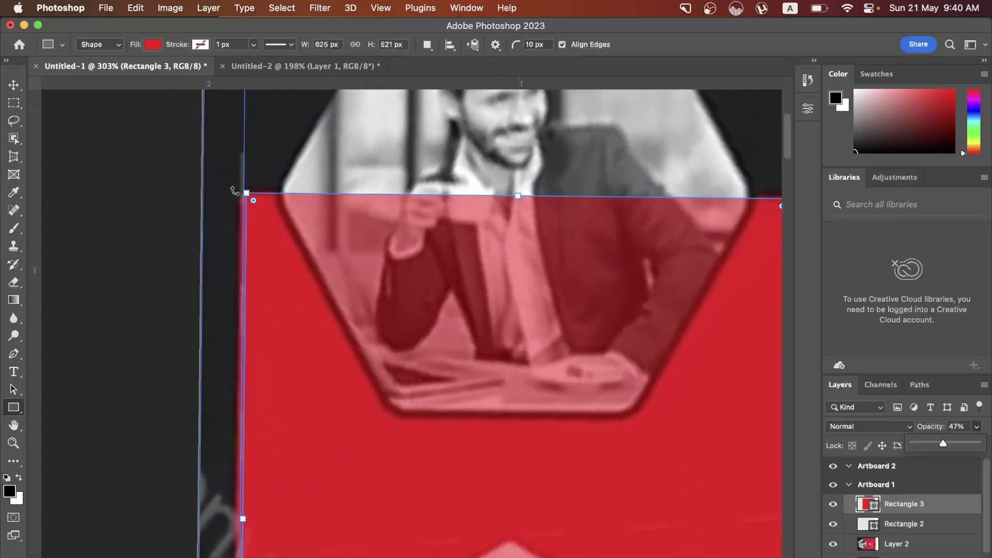
scroll(273, 197, "up", 2)
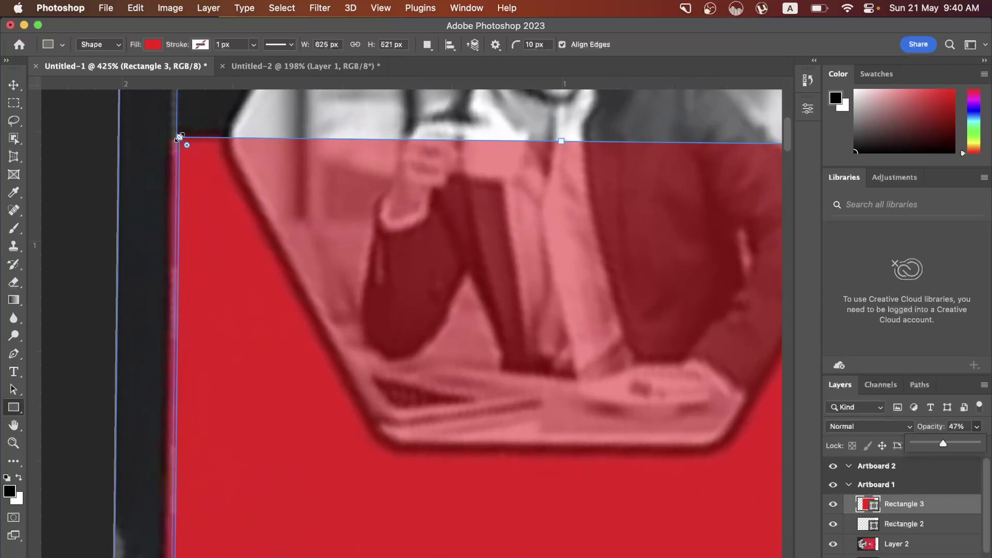
Drag Rectangle 3's top-left corner onto the reference card's red area edge
mouse_move(179, 137)
left_mouse_down()
mouse_move(151, 151)
mouse_move(165, 147)
mouse_move(167, 129)
left_mouse_up()
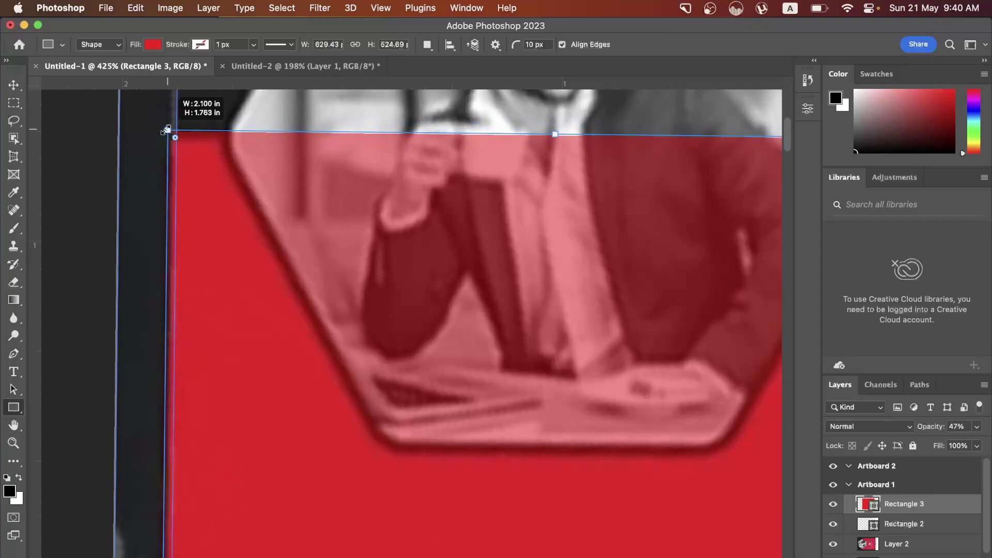
left_click_drag(167, 129, 170, 131)
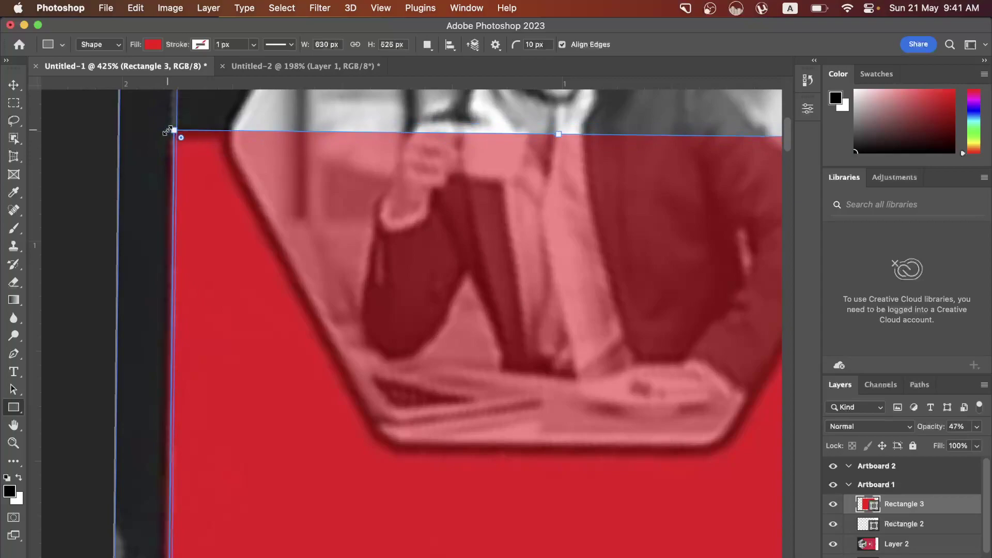
scroll(350, 198, "down", 3)
scroll(351, 198, "down", 1)
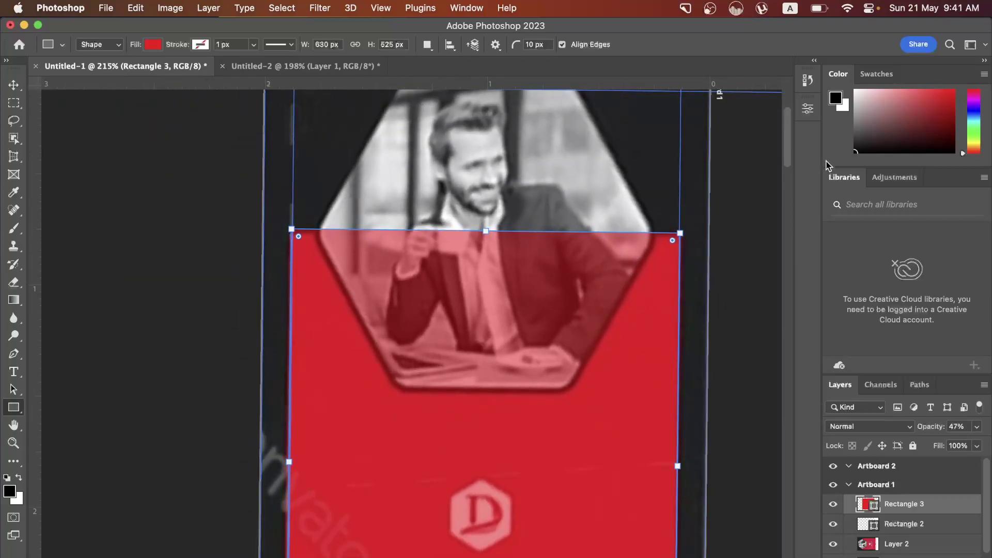
scroll(669, 260, "up", 2)
scroll(668, 259, "up", 2)
scroll(668, 259, "up", 1)
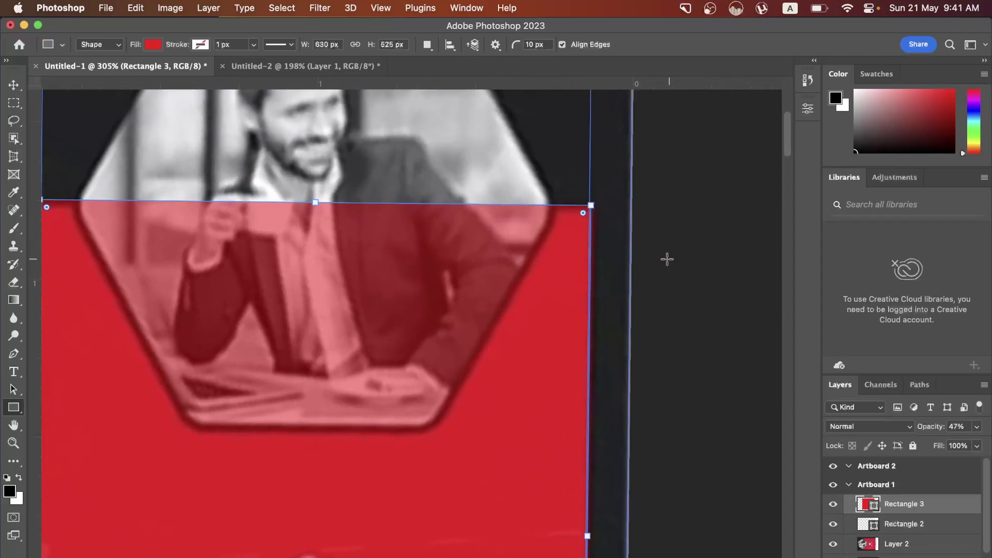
scroll(574, 212, "up", 1)
scroll(574, 212, "up", 1)
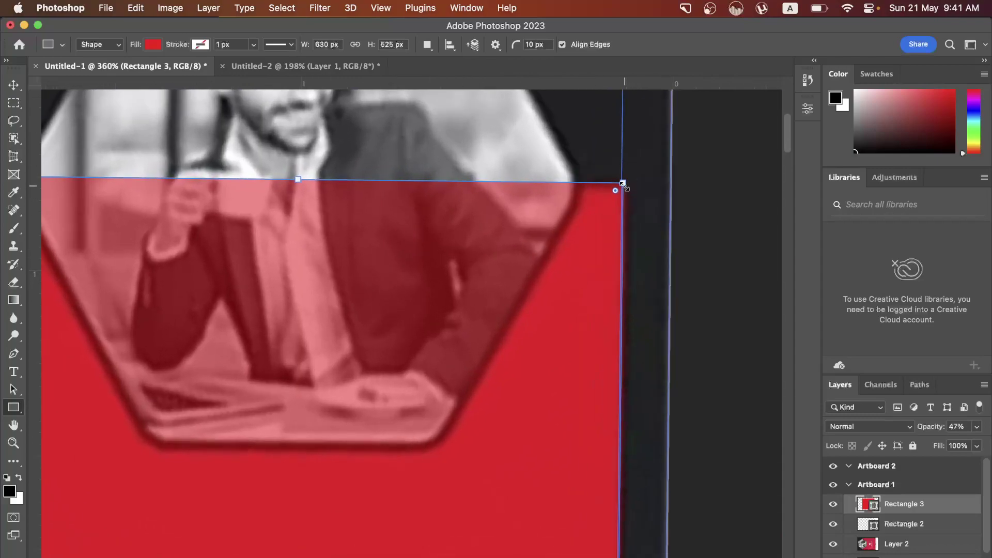
scroll(408, 370, "down", 2)
scroll(409, 369, "down", 1)
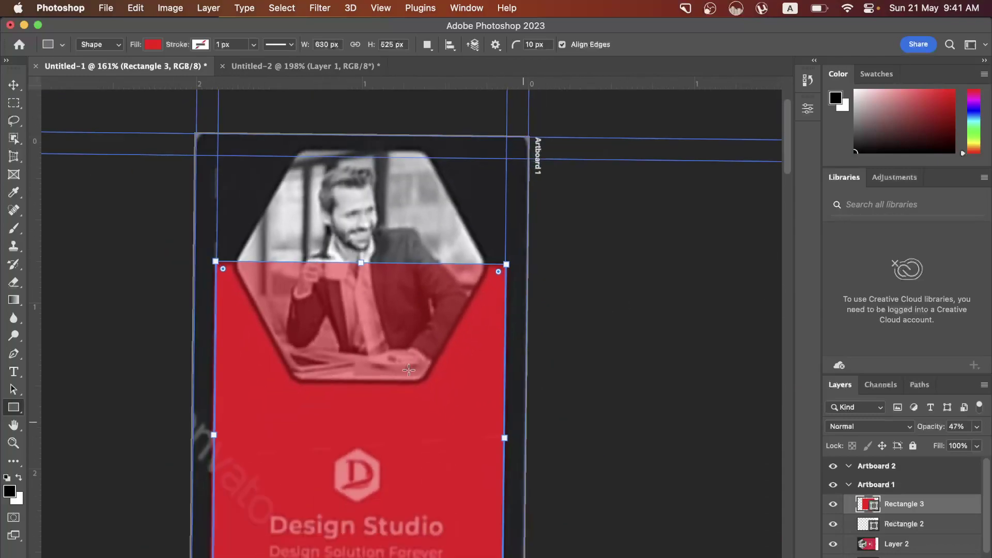
scroll(408, 369, "down", 5)
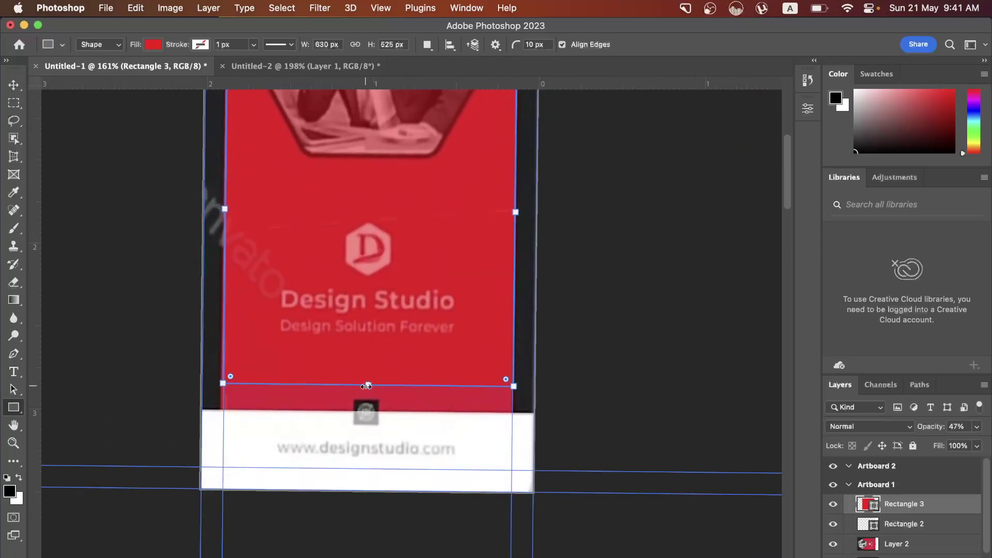
Extend the red rectangle's bottom edge down to the white band, making it 677 × 525 px
left_click_drag(369, 384, 368, 407)
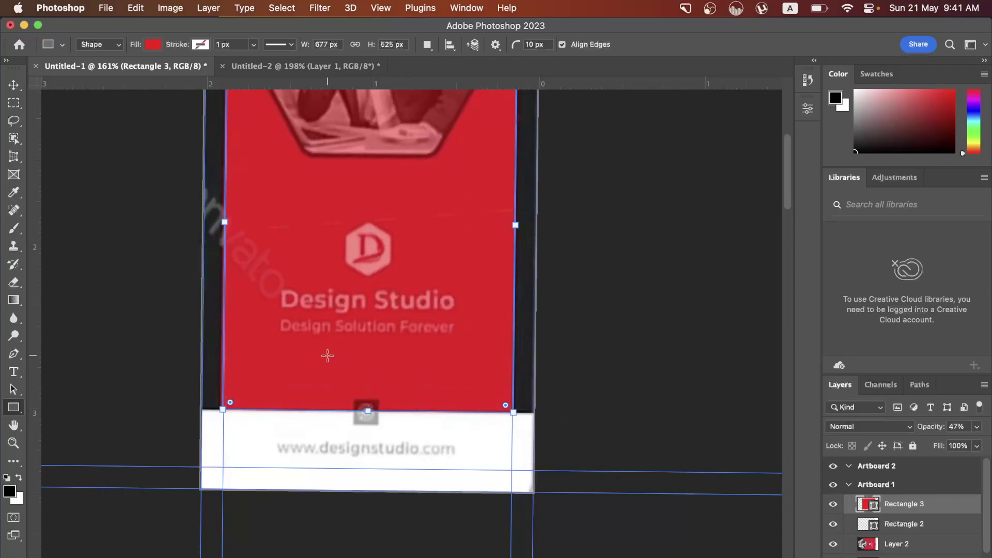
scroll(494, 357, "down", 3)
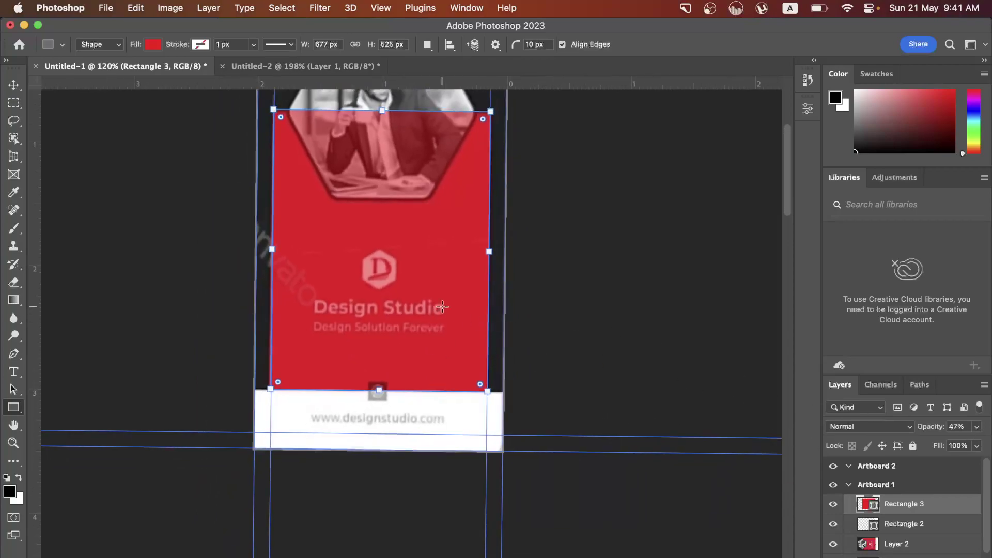
scroll(442, 306, "up", 3)
scroll(442, 306, "up", 2)
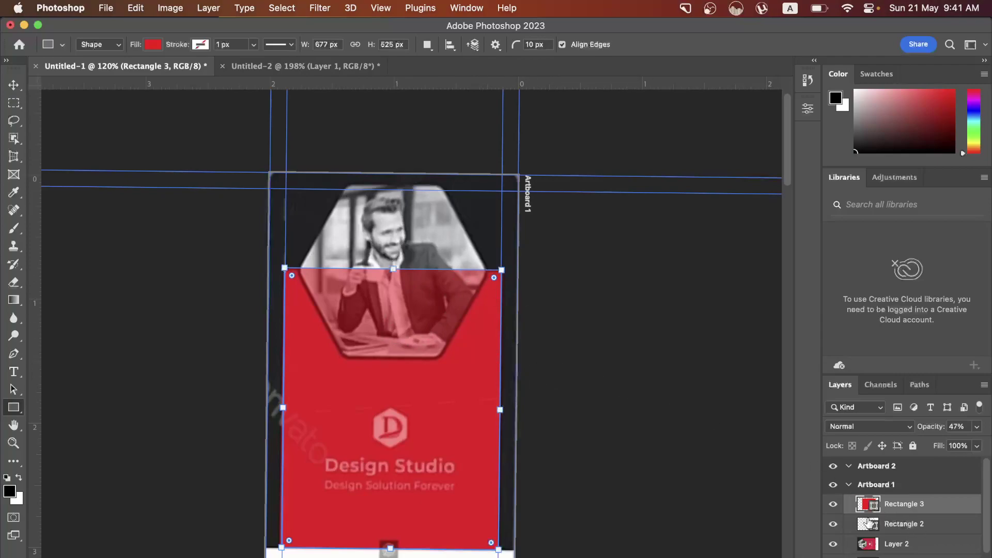
Raise Rectangle 3 to 100% opacity and move Layer 2 above it in the layer stack
left_click(975, 428)
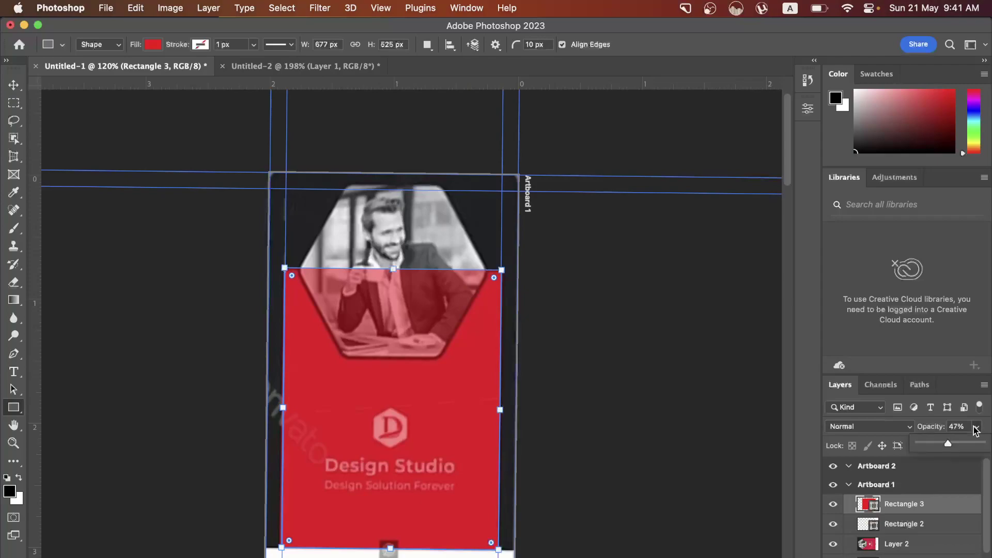
left_click_drag(955, 445, 982, 443)
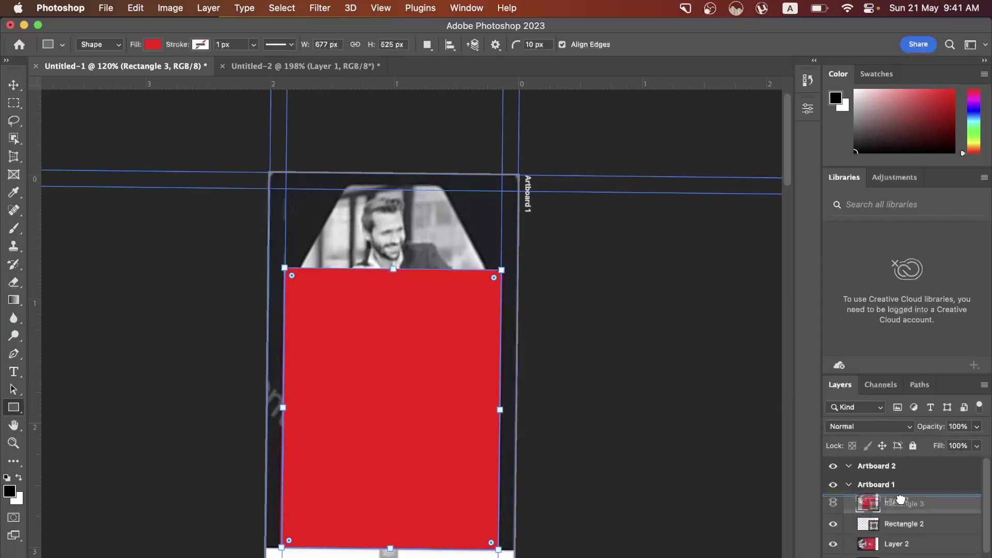
left_click_drag(902, 548, 902, 498)
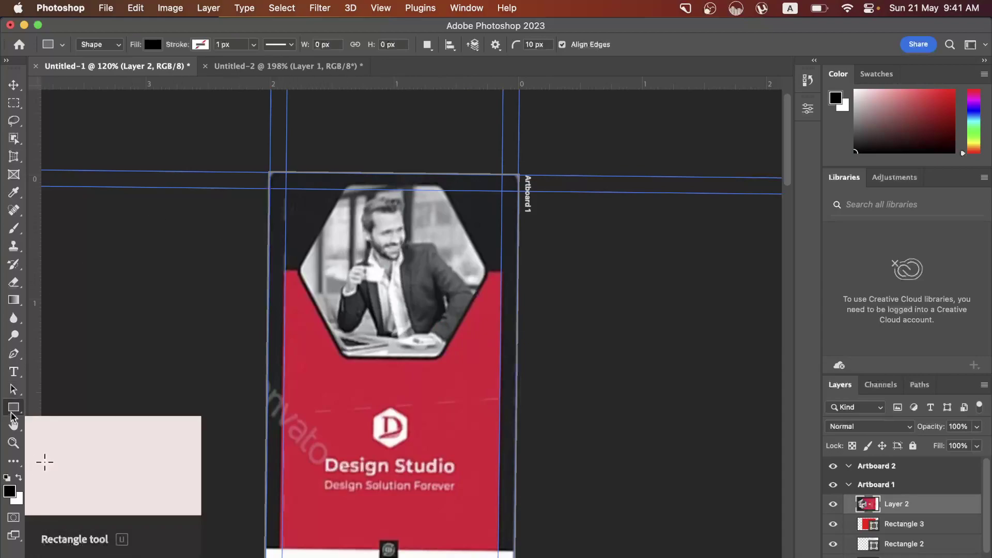
right_click(12, 408)
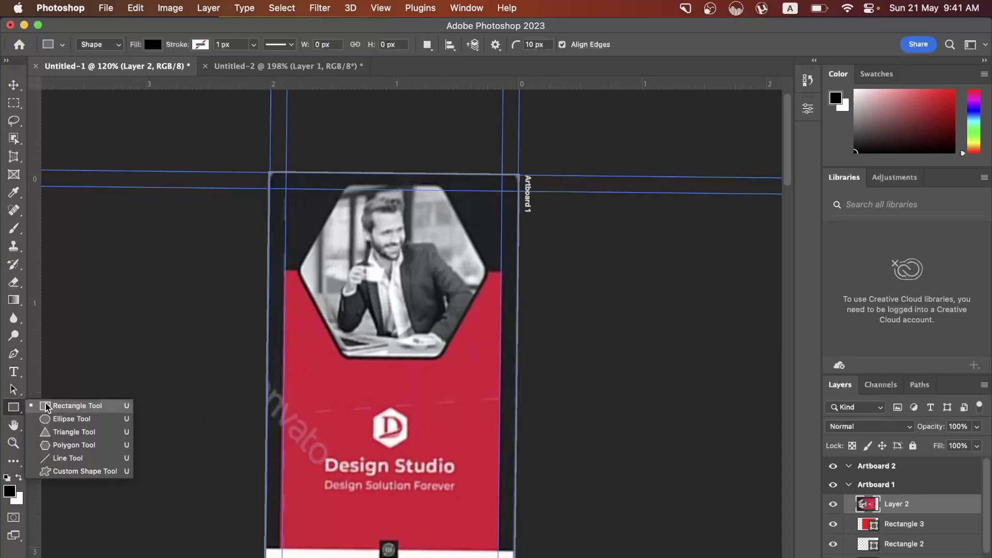
left_click(71, 447)
left_click(362, 240)
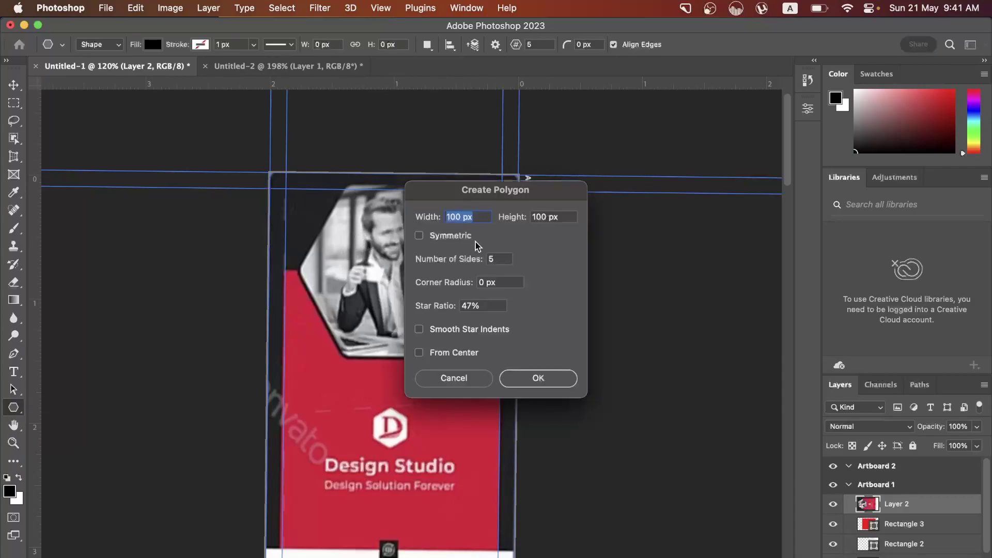
double_click(497, 260)
double_click(479, 282)
left_click(532, 377)
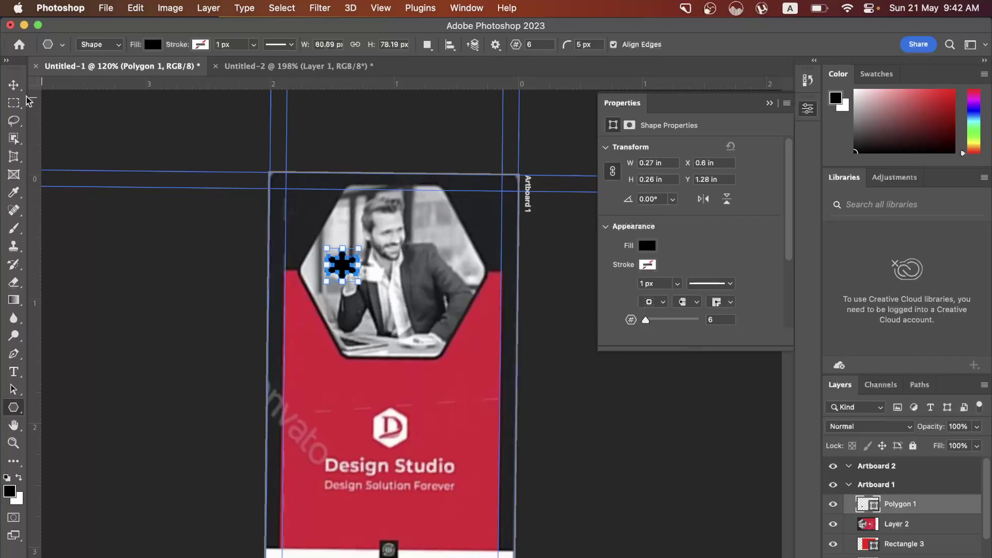
left_click(13, 87)
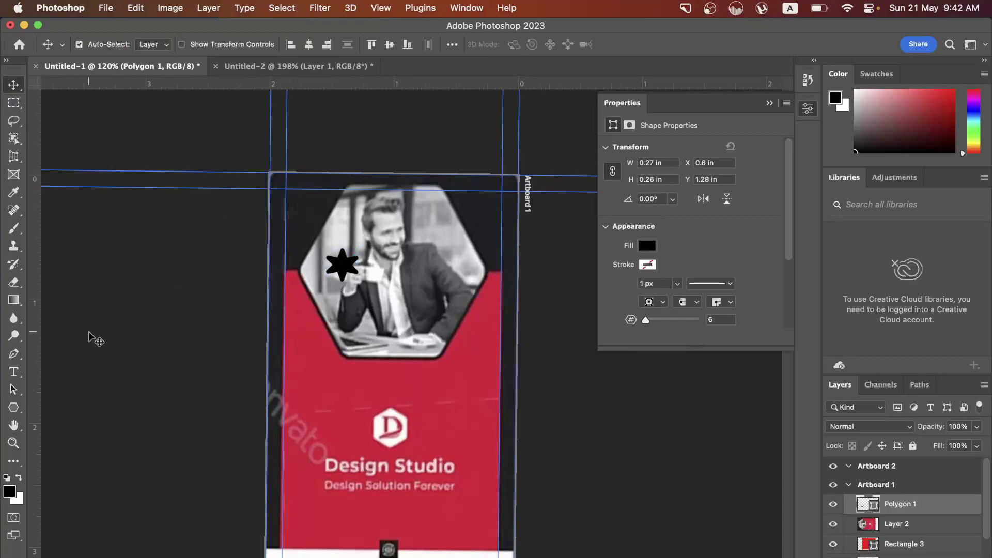
left_click(14, 408)
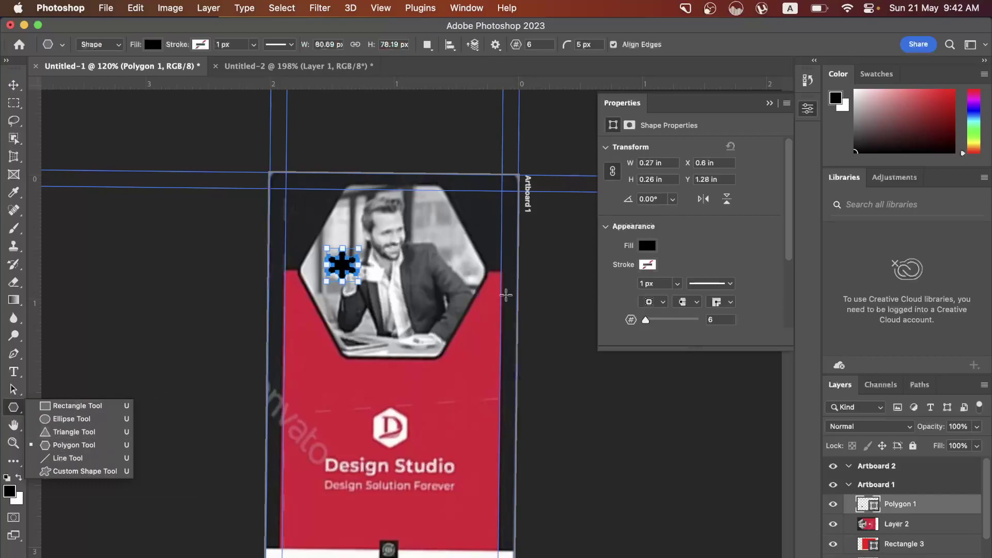
left_click(14, 85)
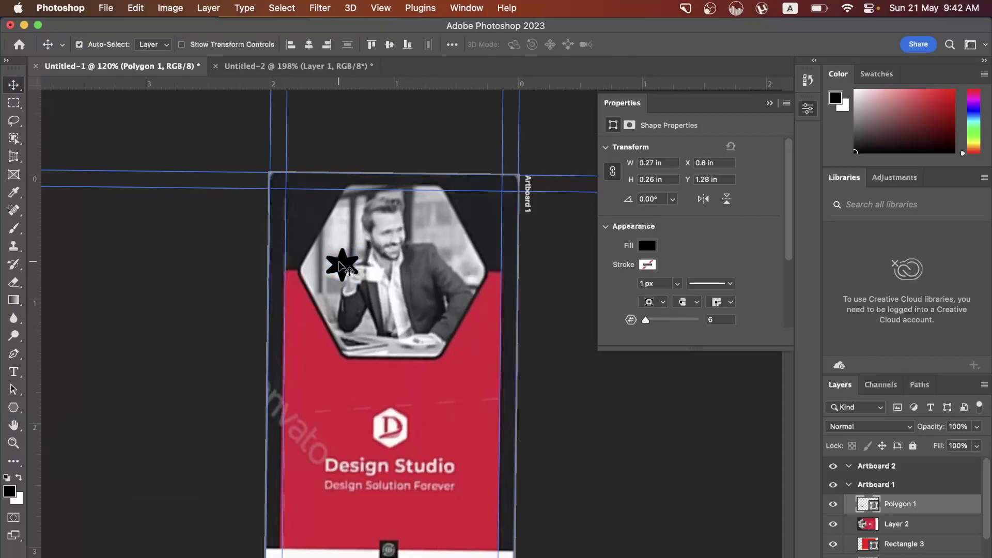
key("ctrl+t")
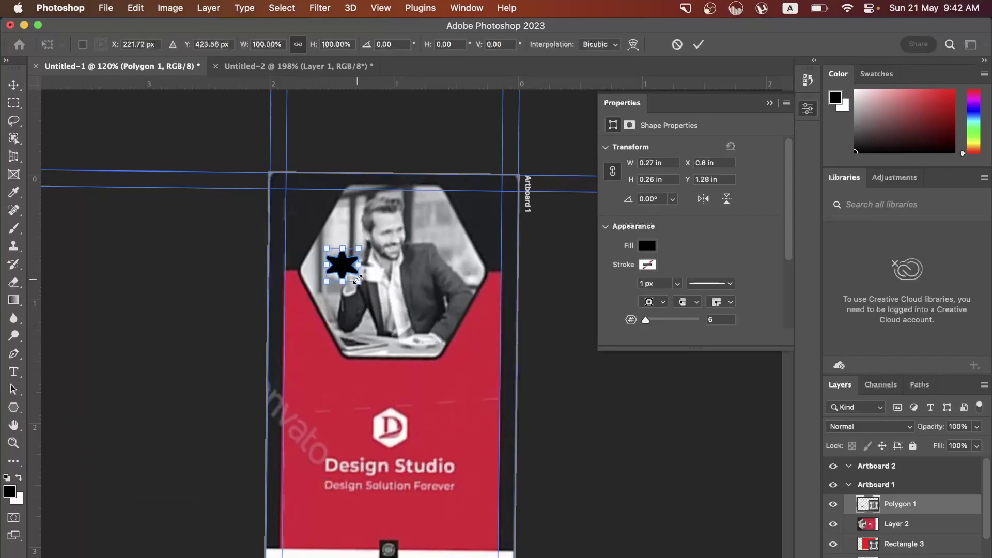
left_click_drag(356, 280, 389, 353)
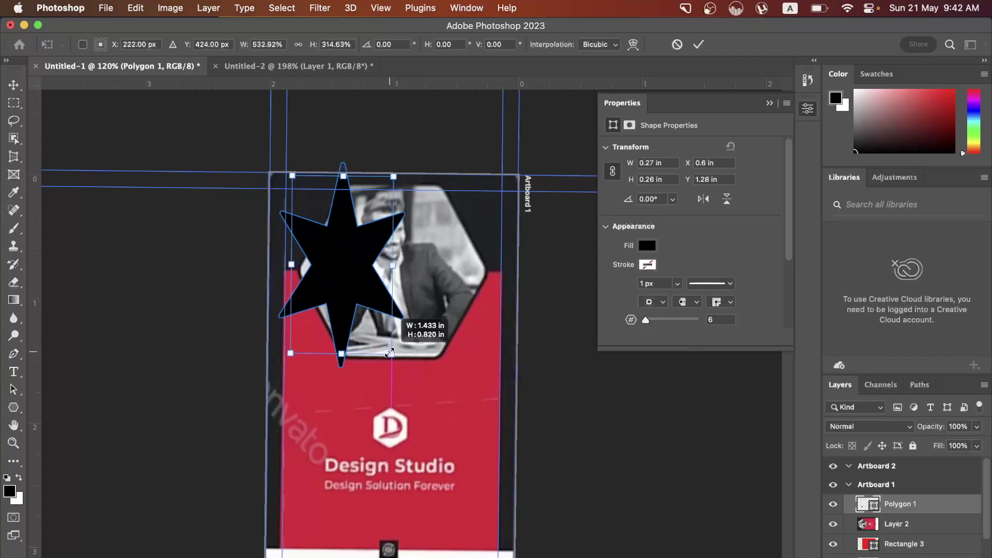
left_click_drag(390, 353, 427, 339)
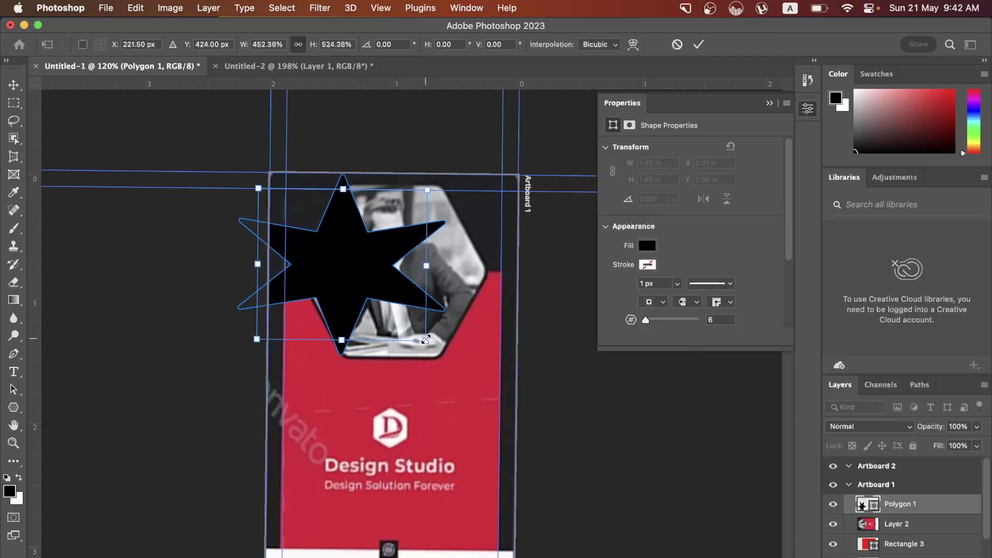
left_click(676, 45)
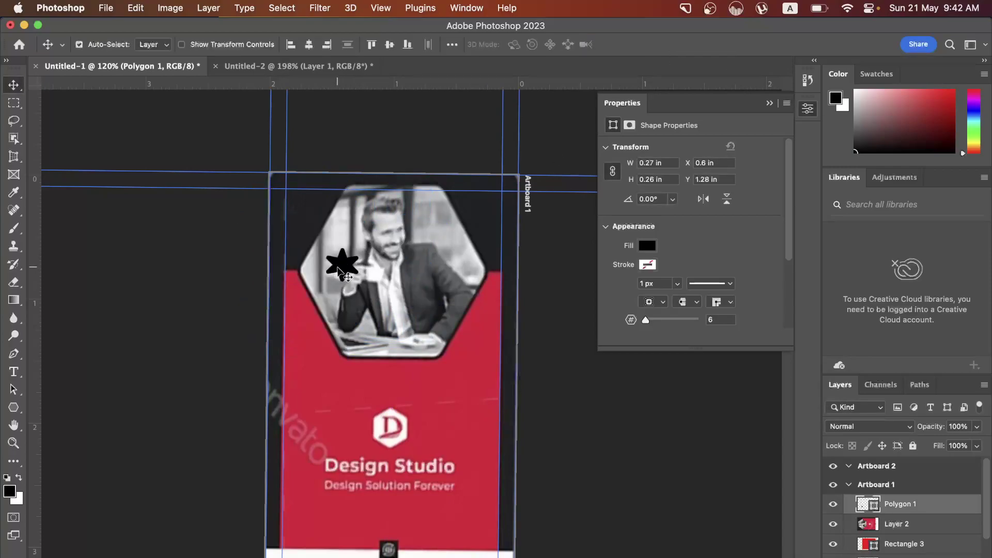
key("Delete")
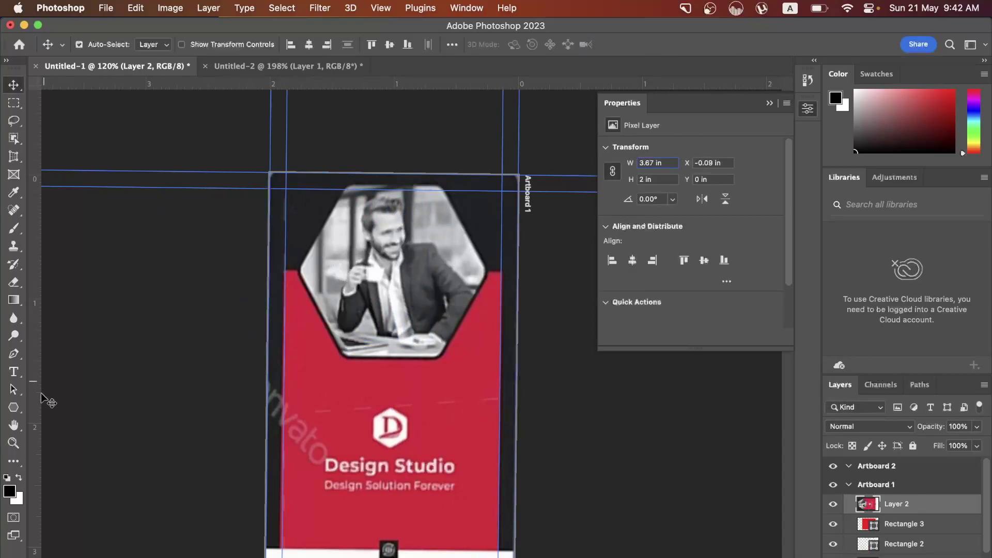
Draw a star below the hexagon photo with the Polygon tool, then undo it
left_click(13, 407)
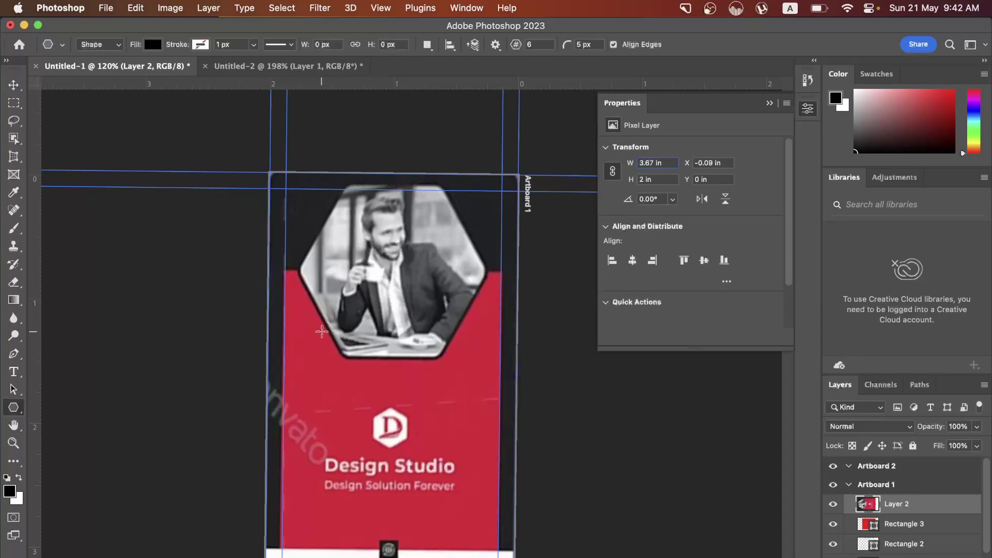
left_click_drag(316, 316, 443, 397)
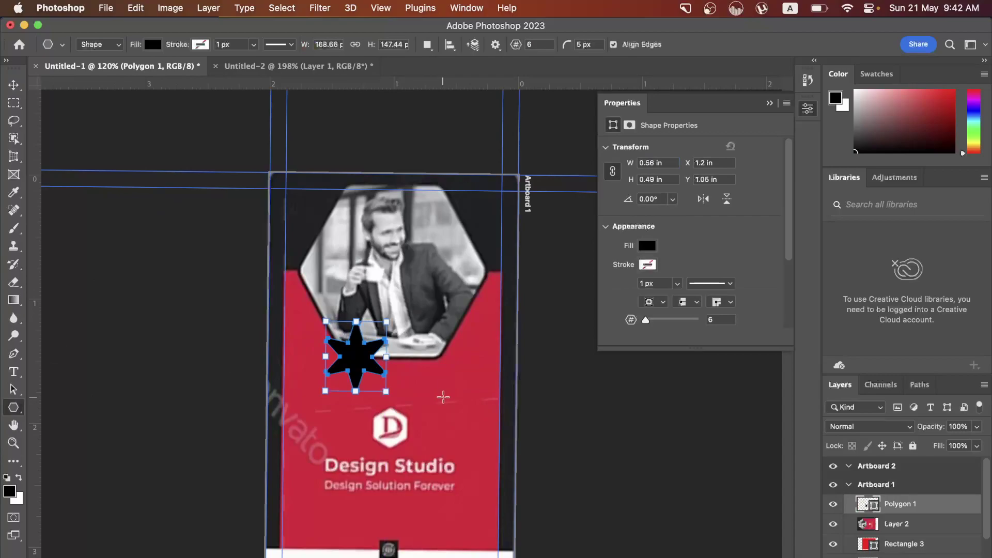
key("ctrl+z")
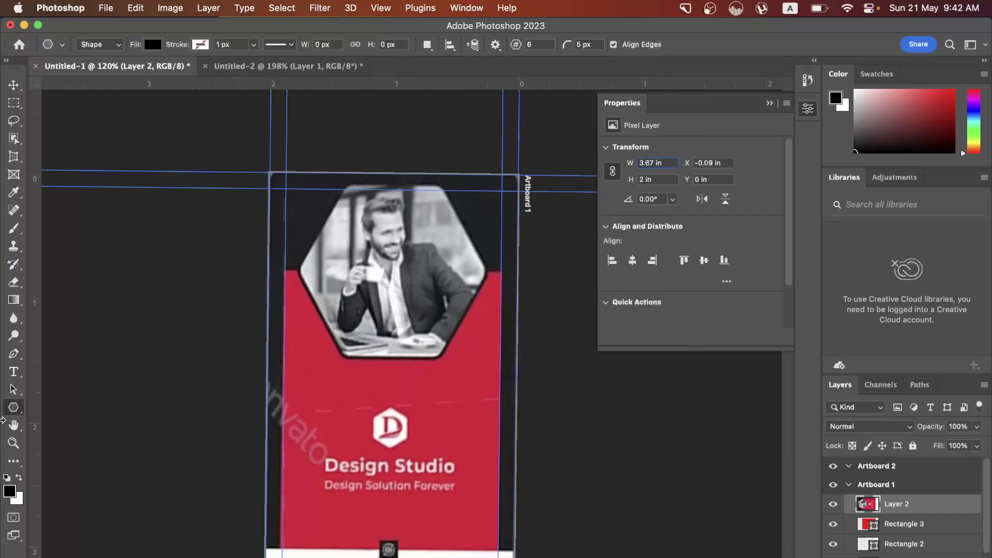
Create a six-sided polygon with 5 px corner radius and a minimal star ratio
left_click(347, 364)
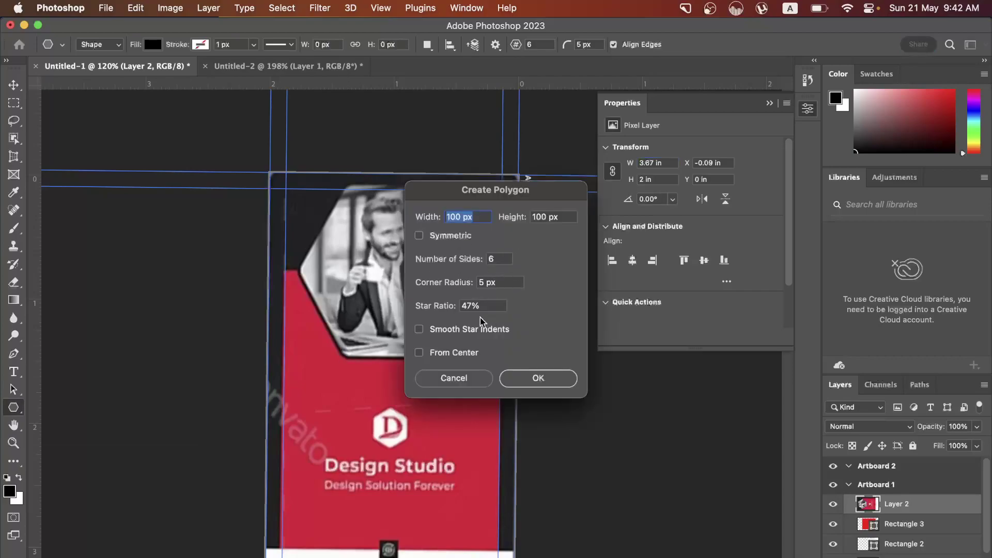
left_click_drag(475, 307, 449, 298)
type("0")
left_click(487, 281)
left_click(498, 249)
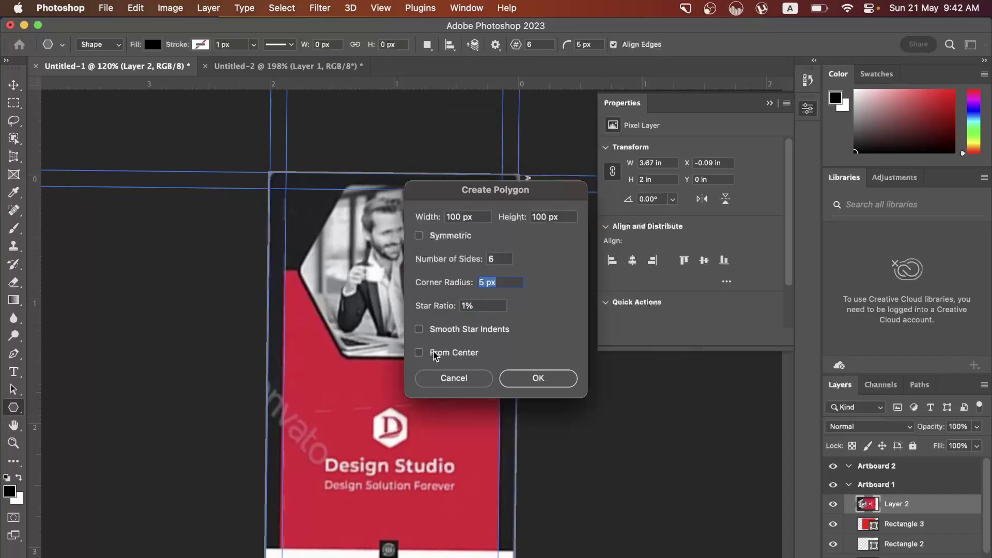
left_click(537, 387)
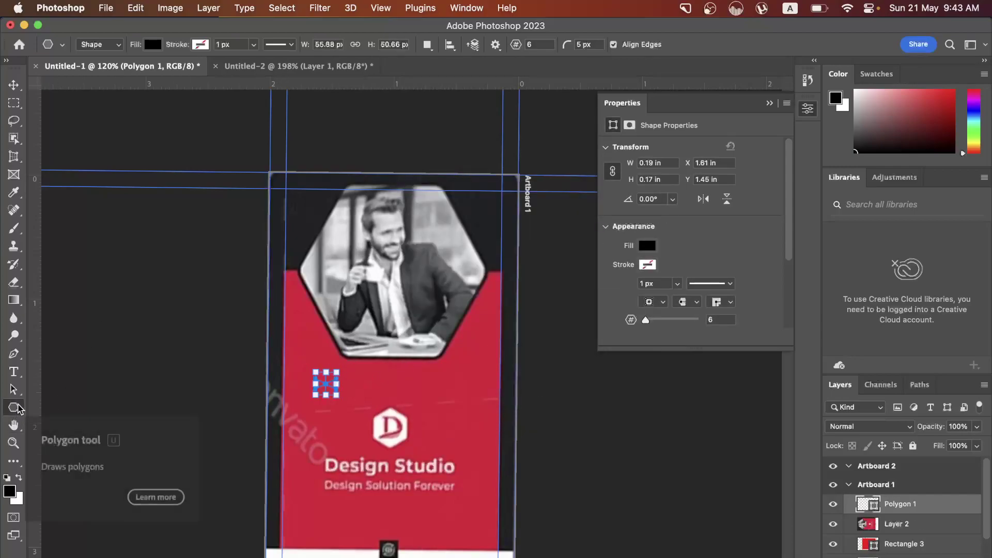
Cancel the Create Triangle dialog, then delete the Polygon 1 layer using the Move tool
right_click(14, 407)
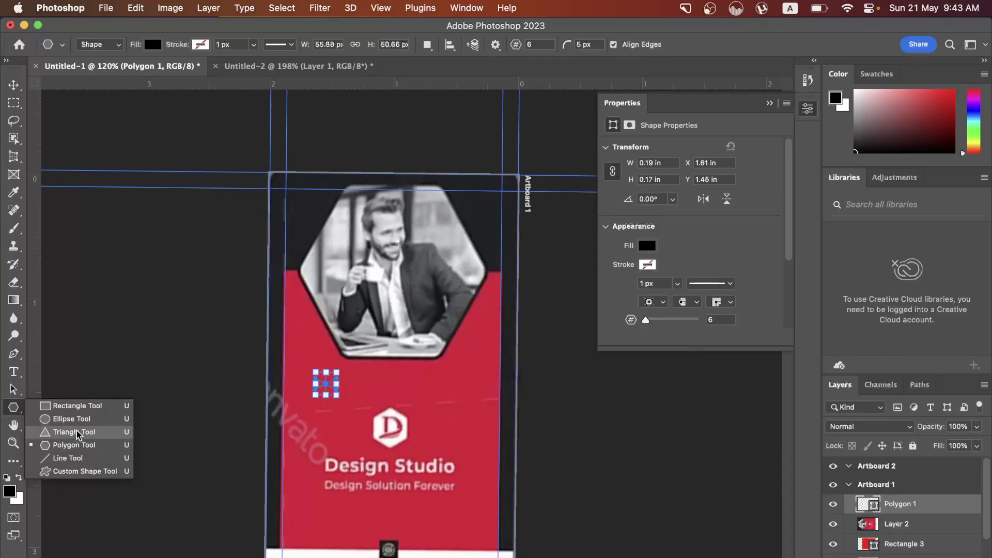
left_click(76, 438)
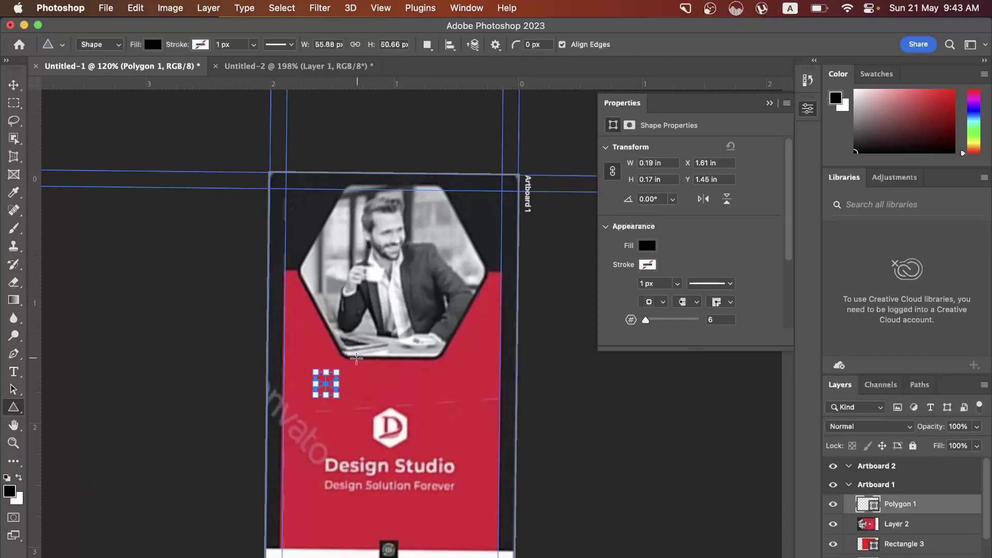
left_click(386, 382)
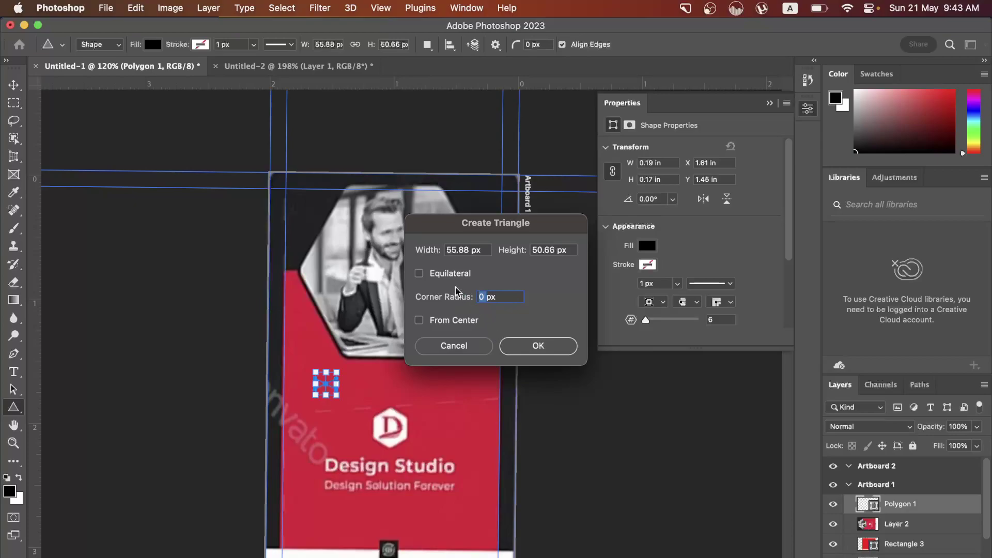
left_click(450, 347)
key("v")
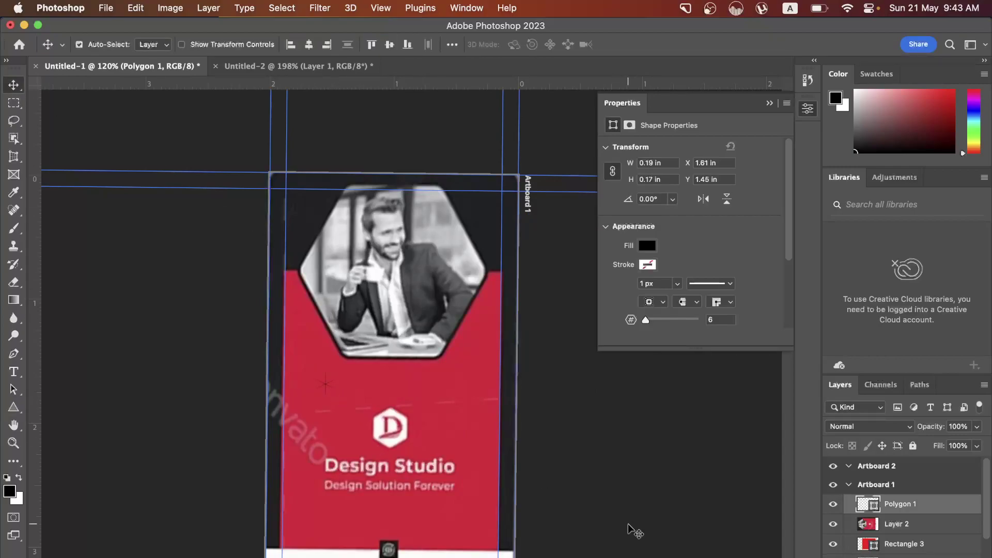
key("Delete")
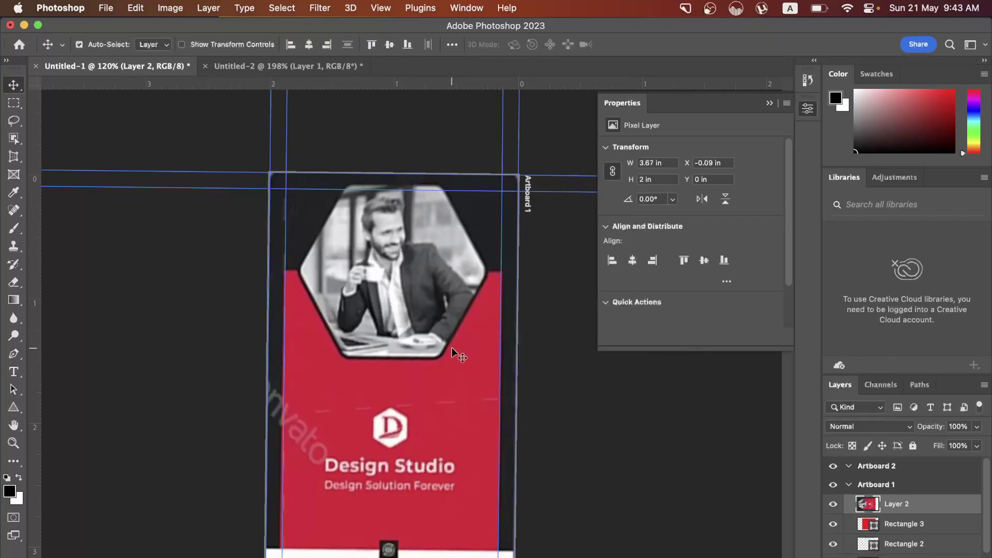
Select the Polygon tool from the shape tools list
left_click(62, 46)
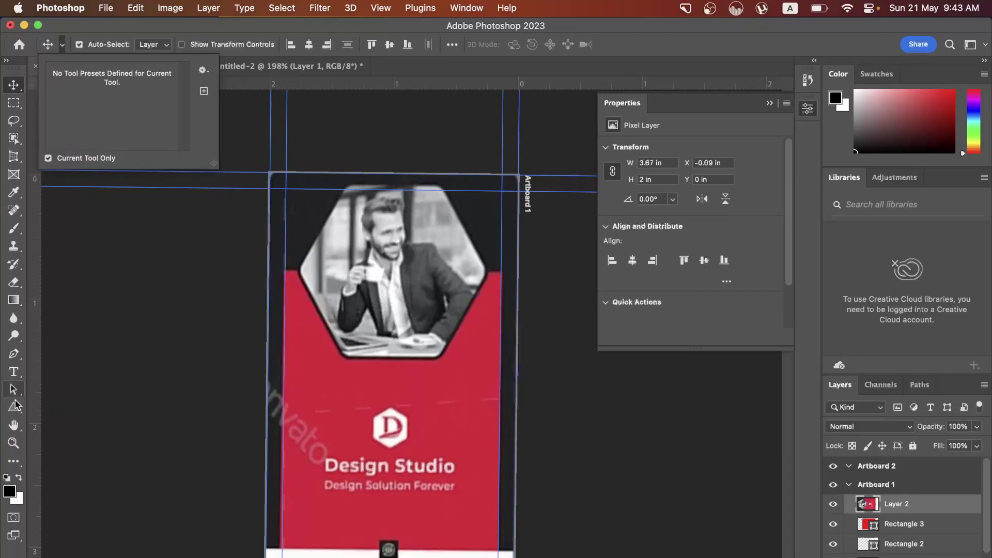
left_click(13, 407)
right_click(13, 406)
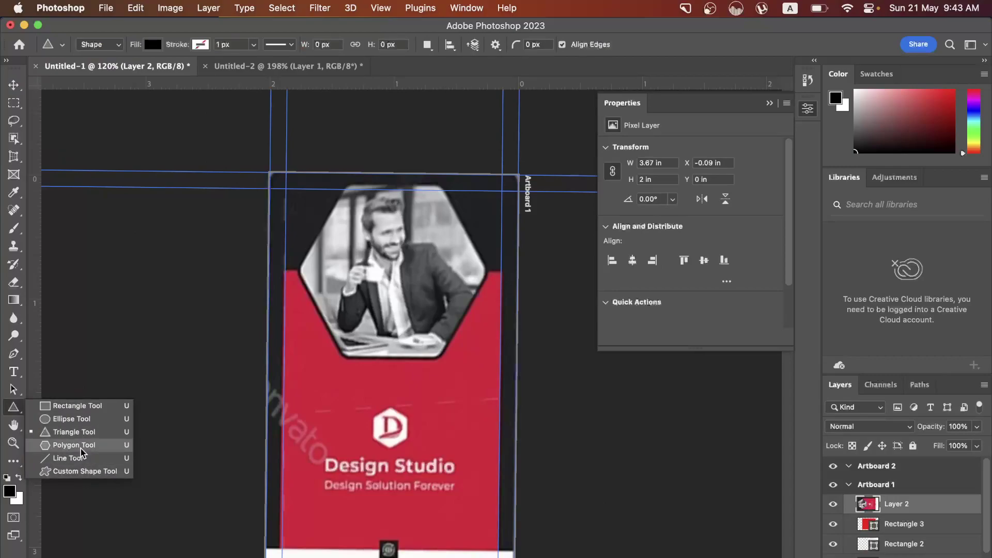
left_click(83, 445)
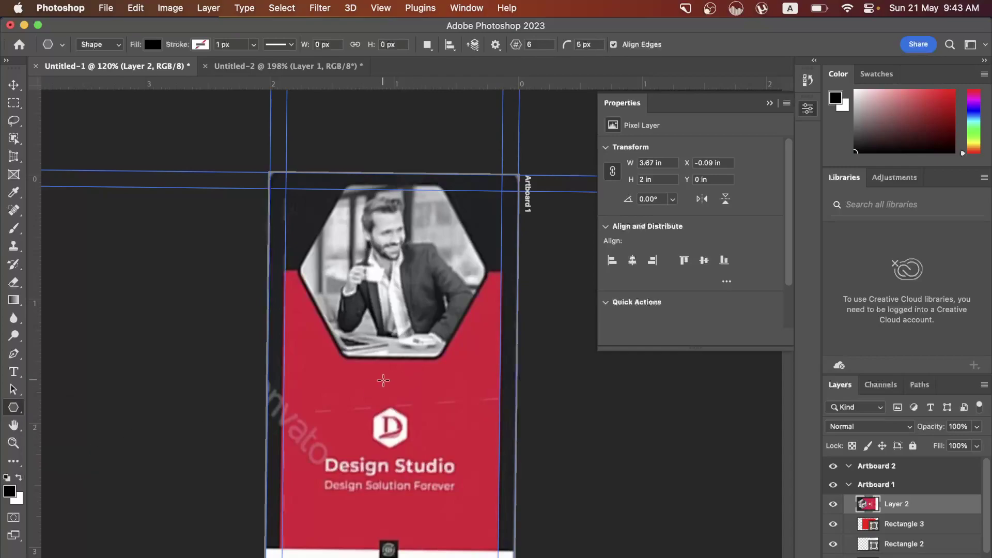
Create a black 100 px six-sided hexagon with 0 px corner radius
left_click(383, 380)
left_click(500, 258)
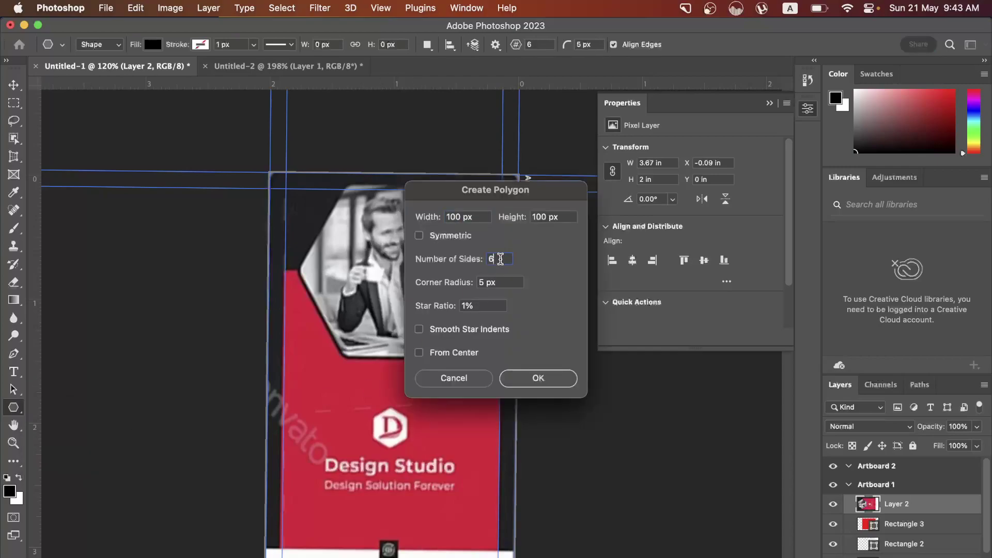
left_click_drag(500, 258, 485, 262)
left_click(485, 282)
type("0")
type("100")
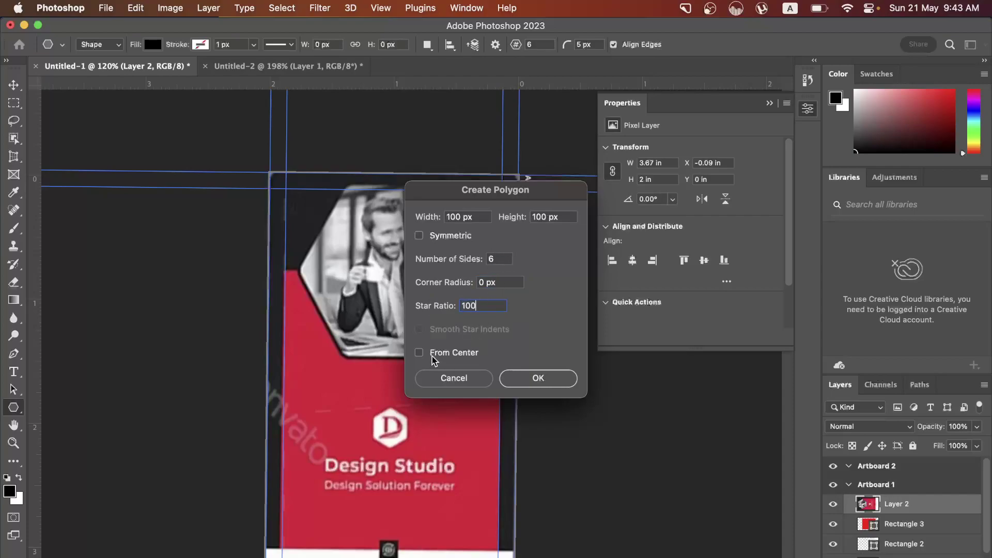
left_click(535, 378)
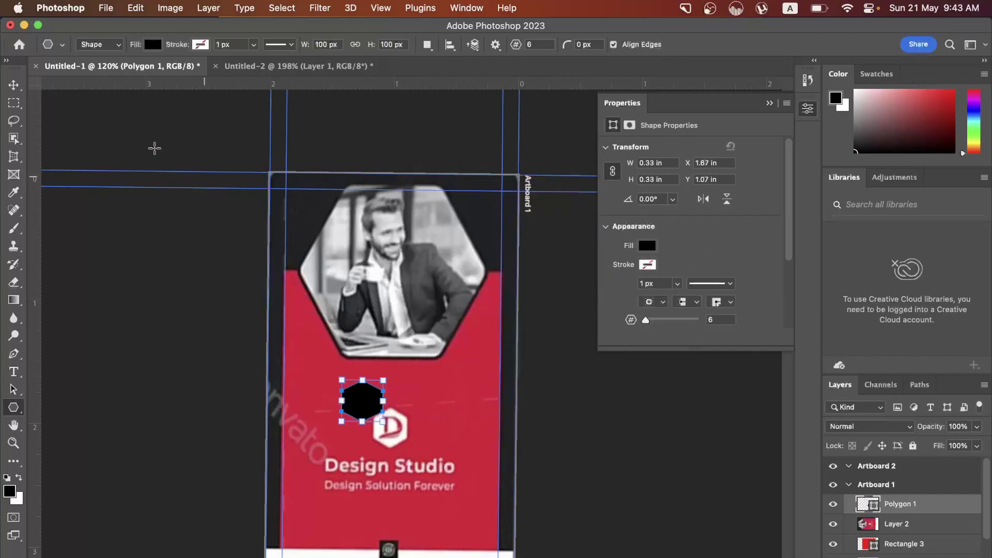
left_click(13, 89)
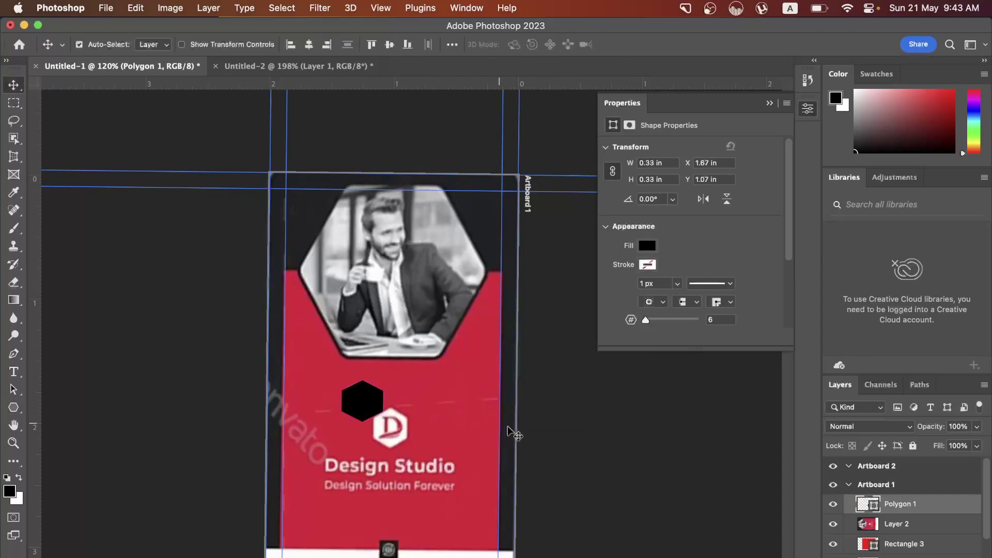
Move the black hexagon onto the photo, then enlarge and rotate it to match the frame
left_click(625, 423)
left_click_drag(372, 400, 384, 291)
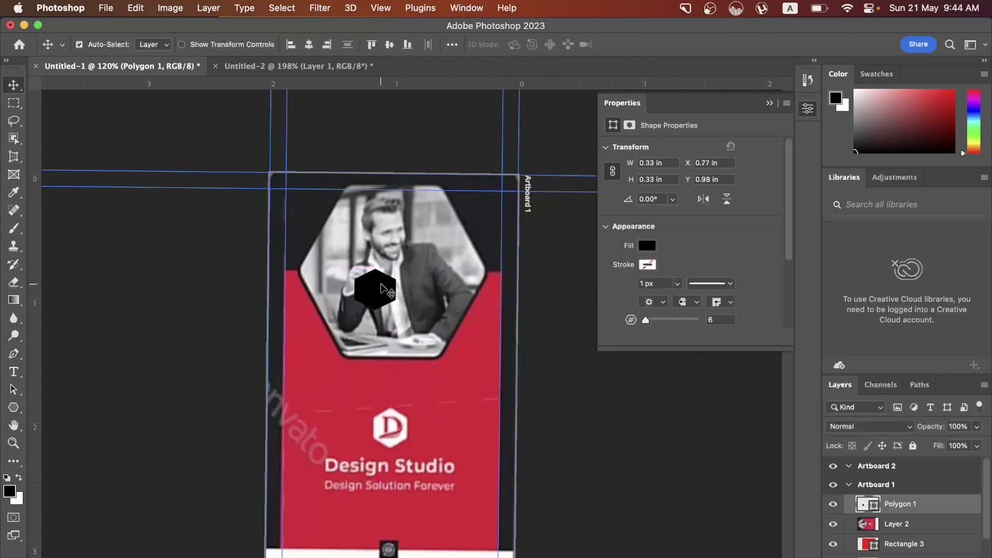
key("ctrl+t")
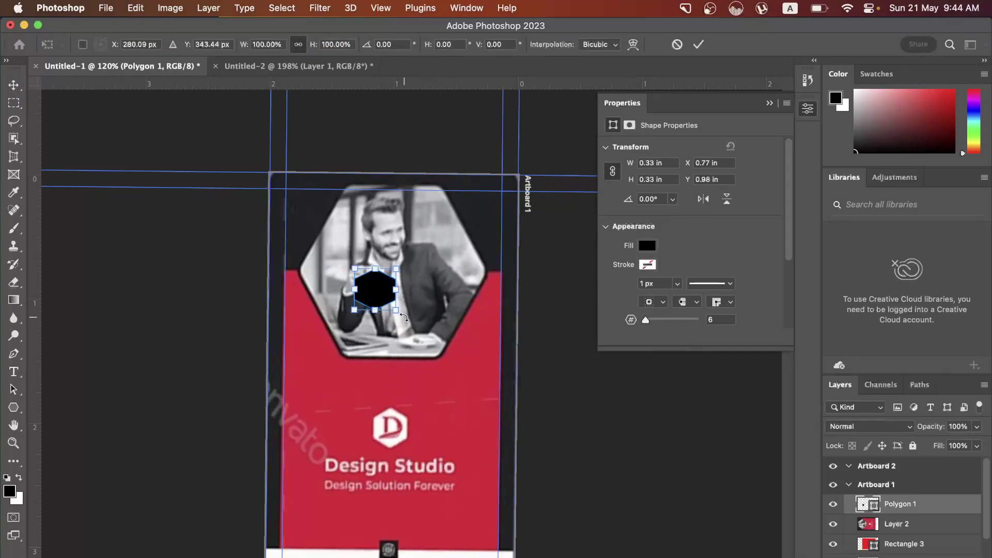
left_click_drag(396, 311, 454, 370)
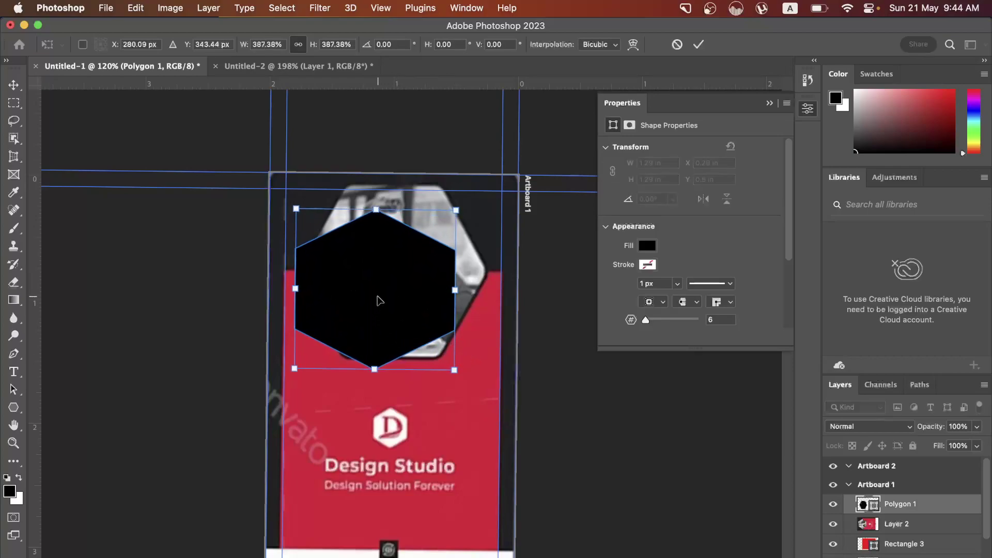
mouse_move(385, 301)
left_mouse_down()
mouse_move(405, 293)
mouse_move(389, 286)
left_mouse_up()
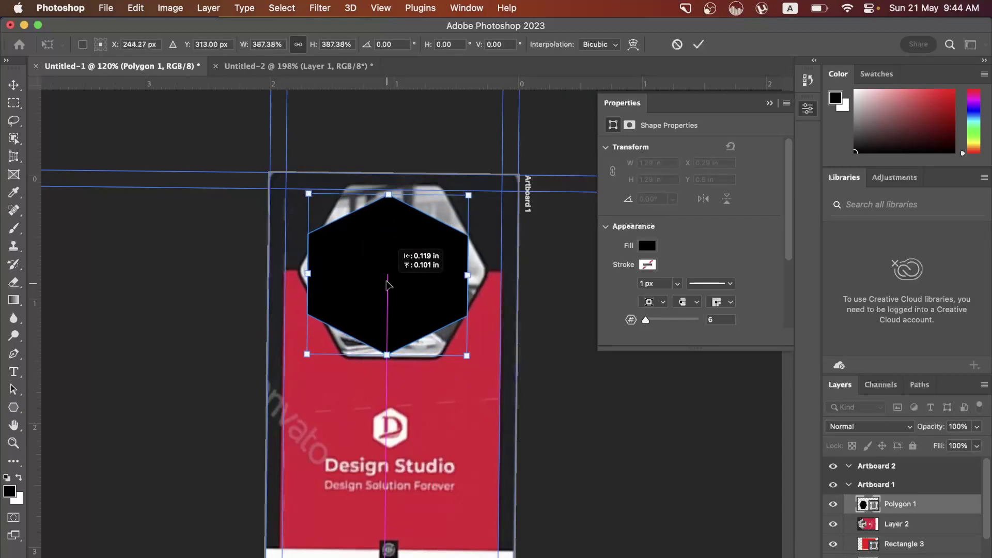
left_click_drag(389, 286, 385, 279)
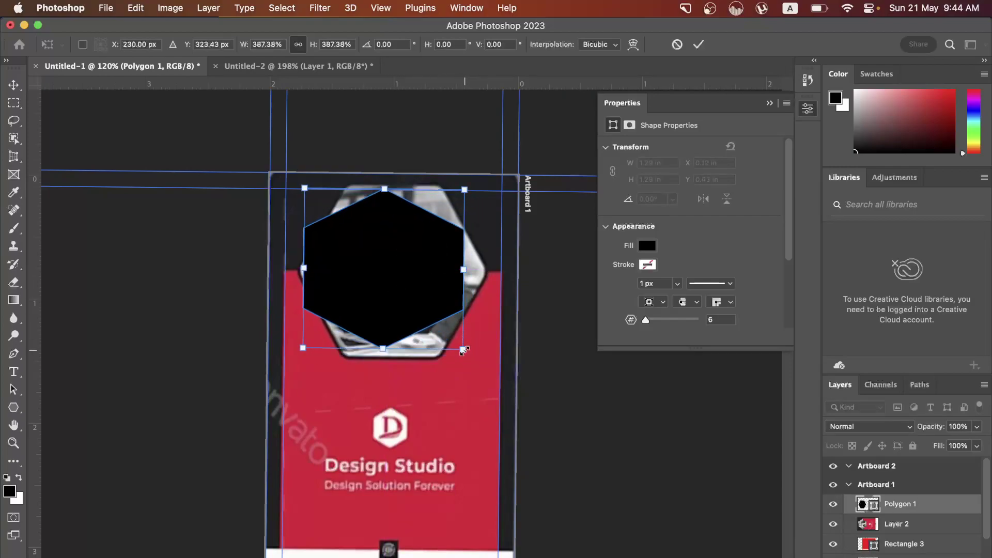
mouse_move(463, 350)
left_mouse_down()
mouse_move(488, 376)
mouse_move(486, 393)
left_mouse_up()
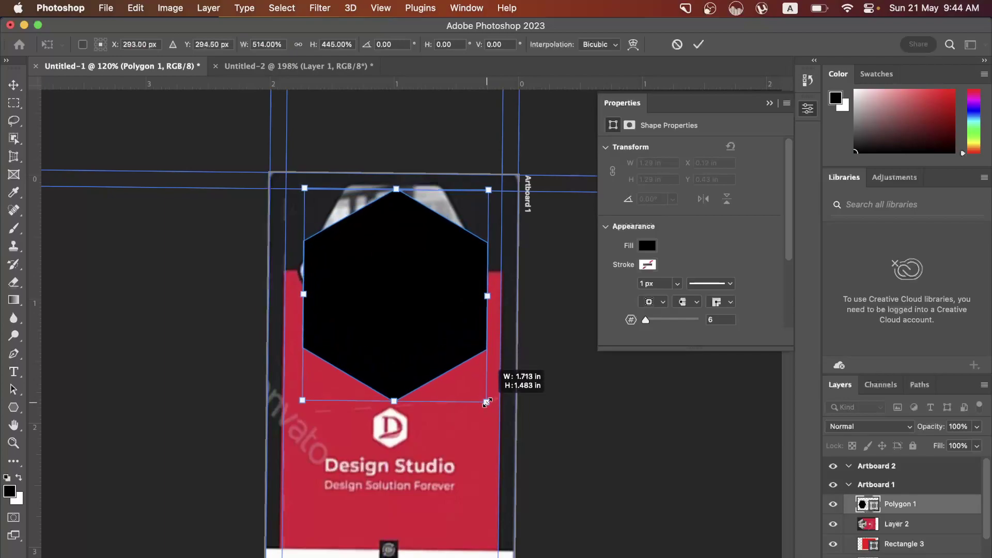
left_click_drag(487, 394, 486, 392)
left_click_drag(403, 280, 400, 265)
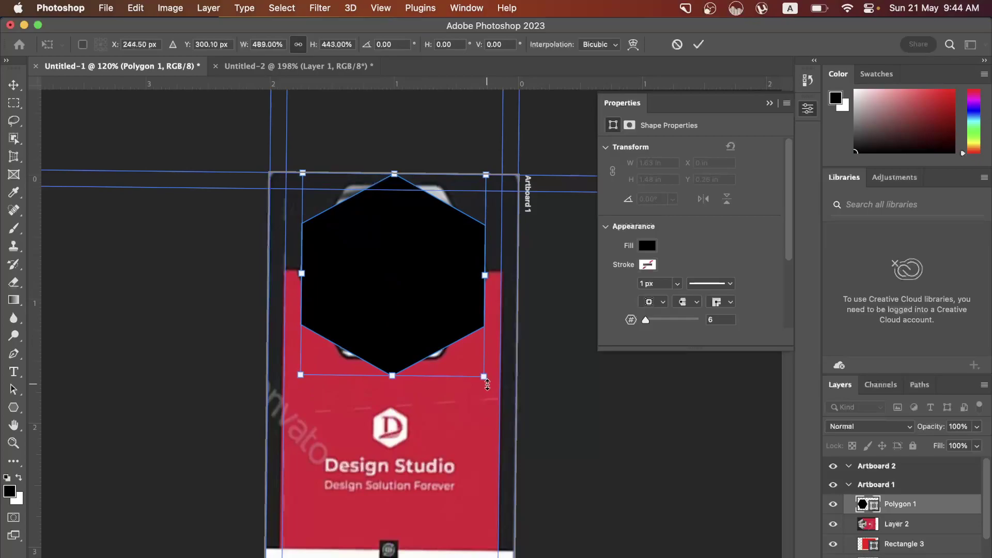
left_click_drag(489, 387, 523, 314)
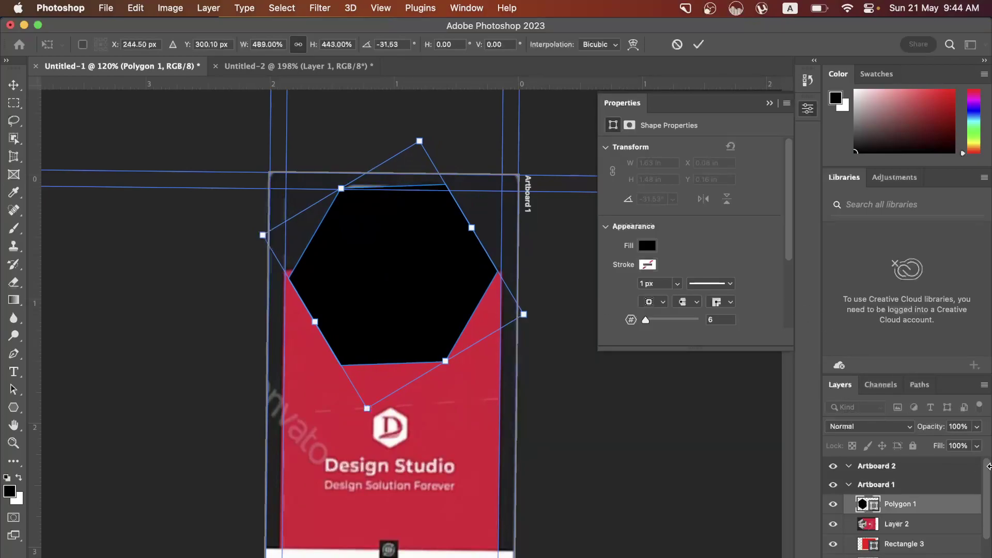
Set the hexagon to 45% opacity, fine-tune its size to the frame, and commit
left_click(978, 427)
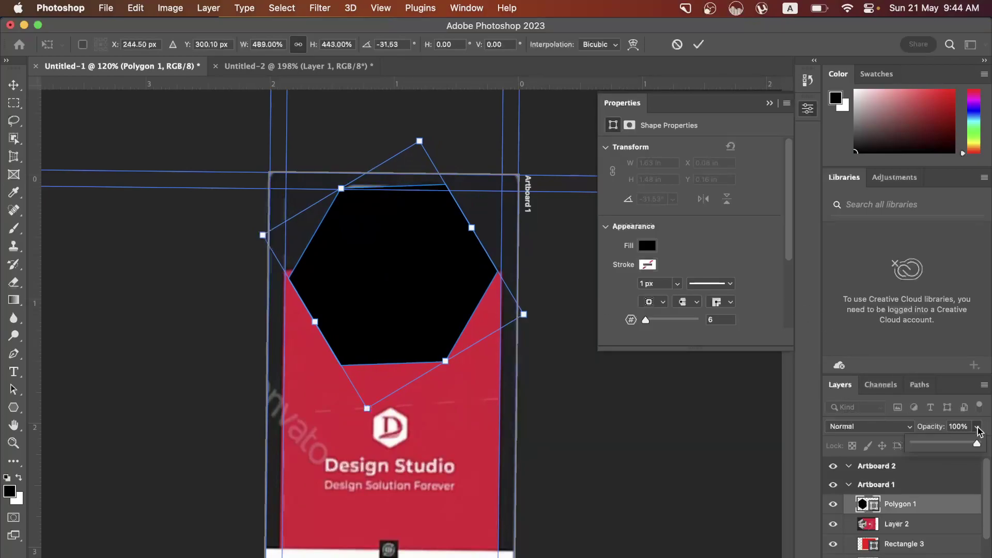
left_click(942, 444)
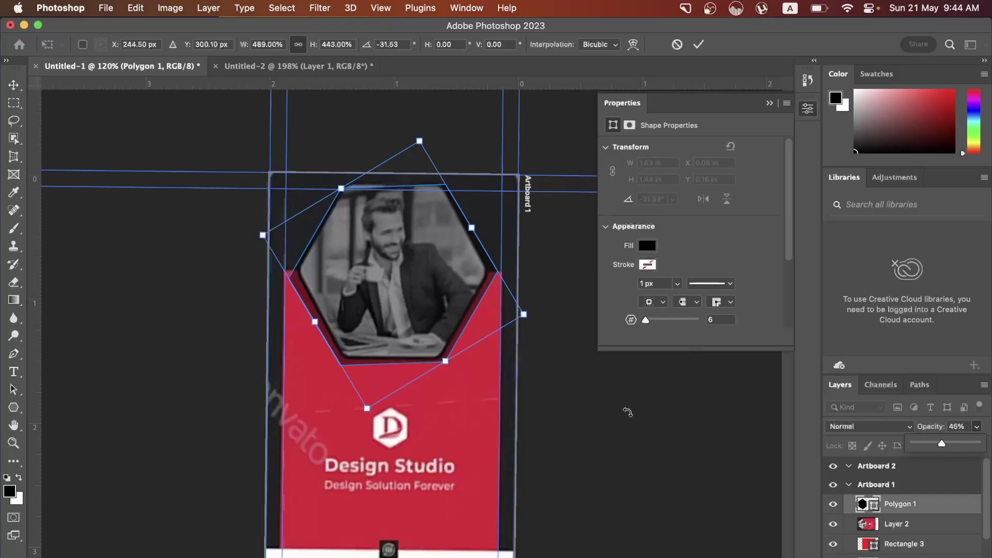
scroll(303, 330, "up", 3)
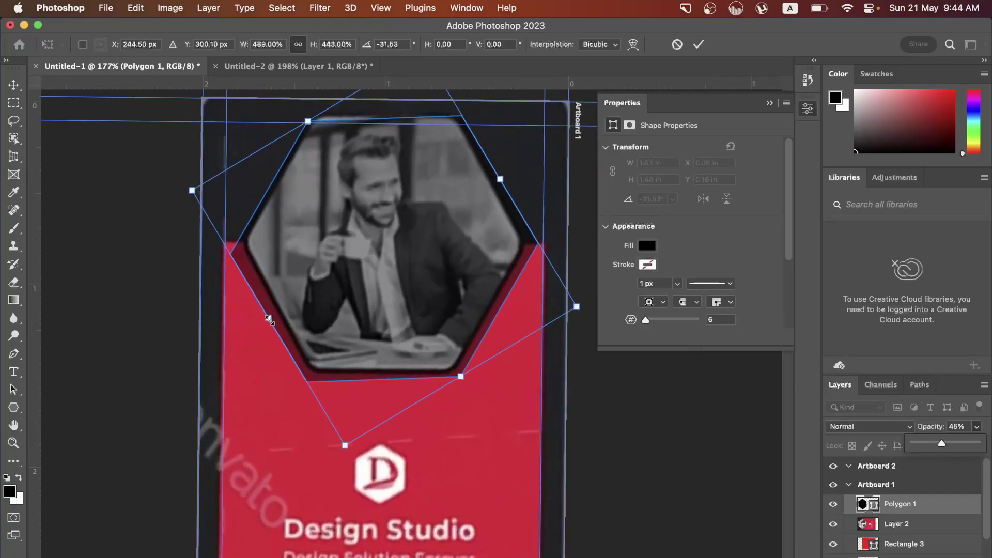
left_click_drag(268, 318, 281, 309)
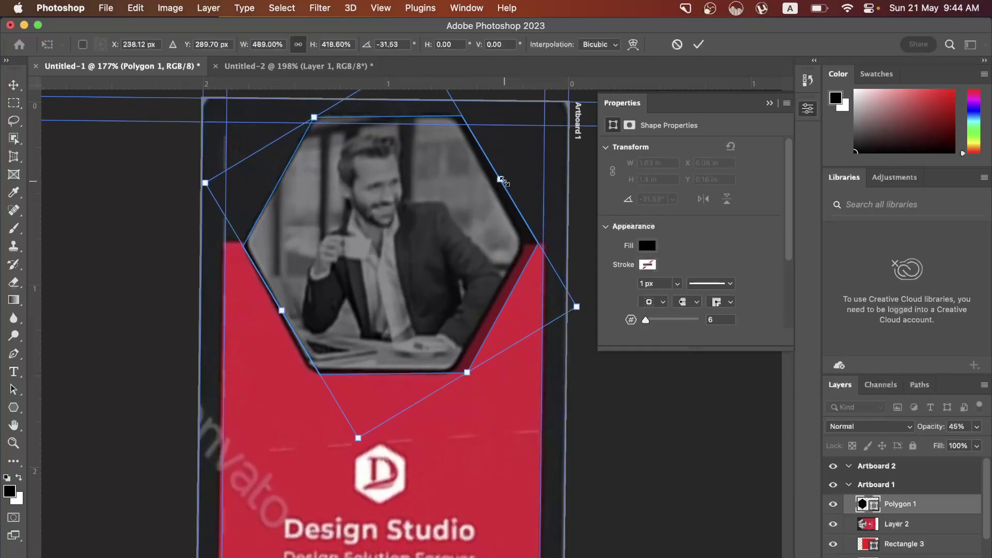
left_click_drag(500, 179, 493, 184)
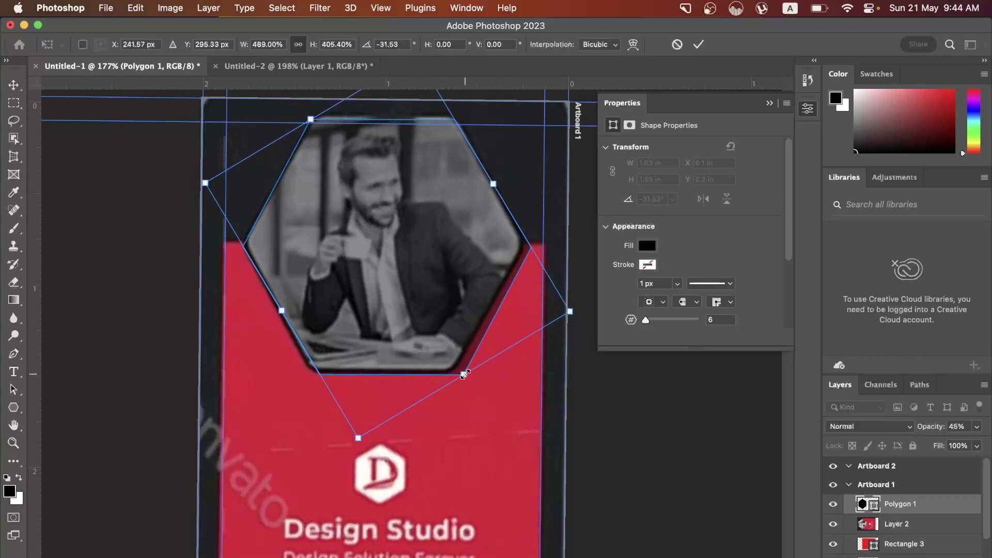
left_click_drag(464, 374, 459, 367)
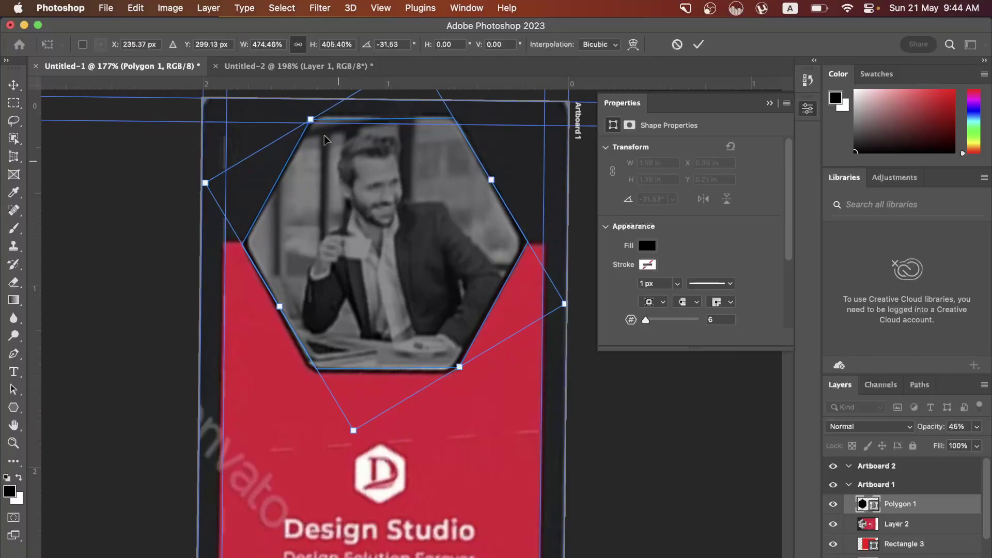
left_click_drag(311, 120, 322, 118)
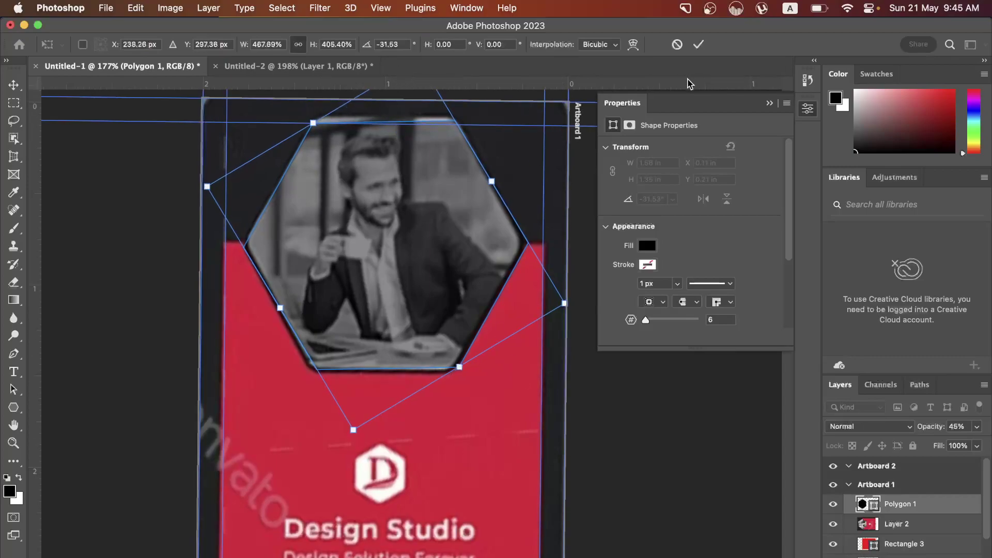
left_click(698, 45)
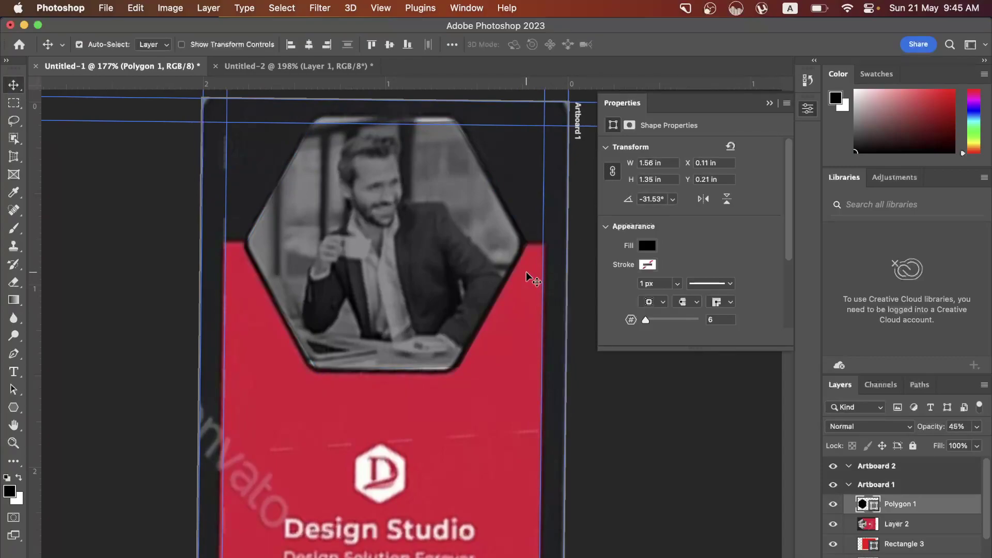
Fill the hexagon with the recent red swatch and collapse the Properties panel
left_click(647, 246)
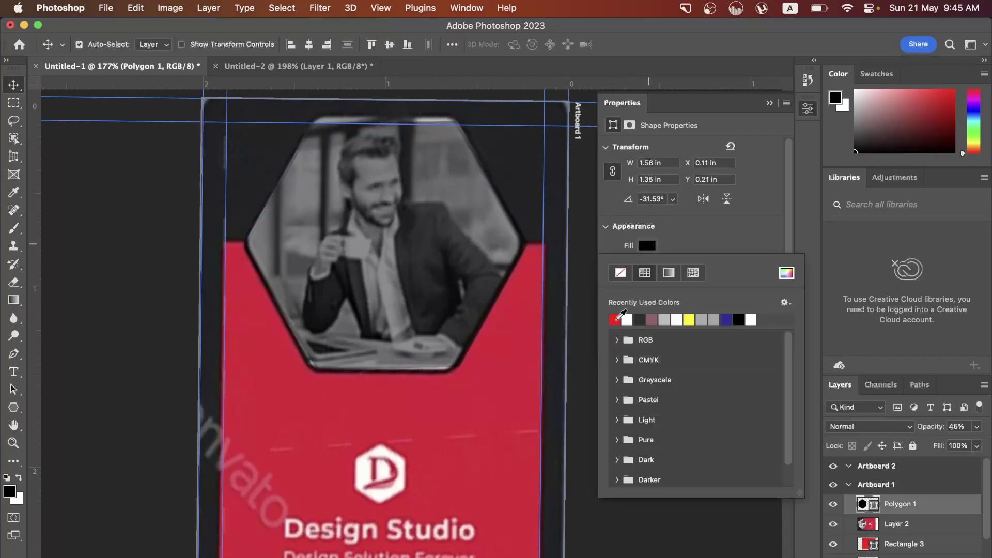
left_click(616, 319)
left_click(708, 242)
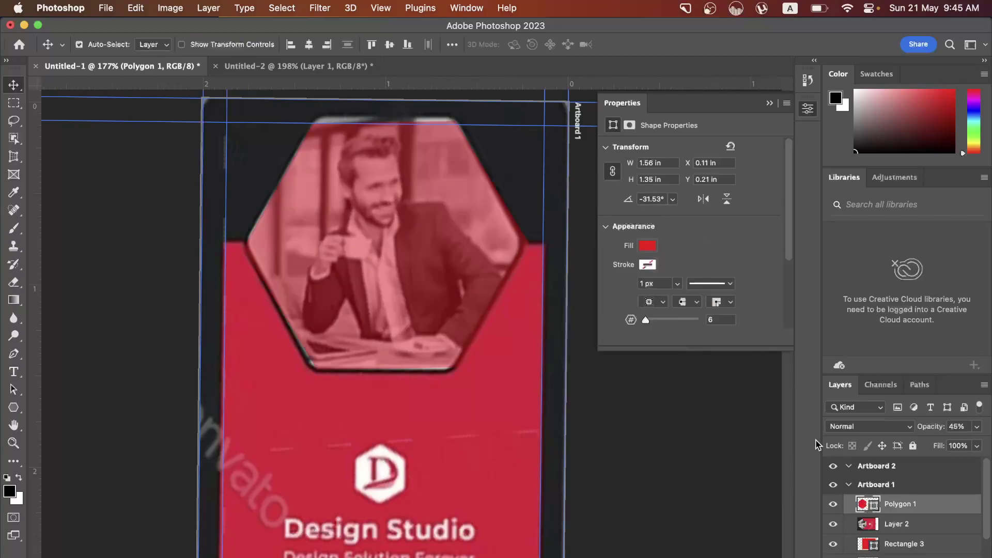
left_click(767, 104)
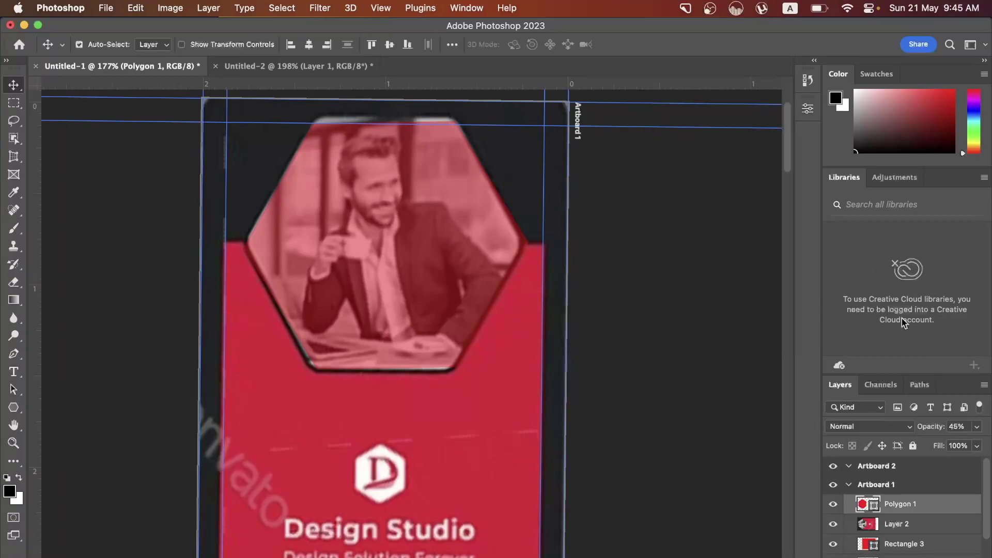
Raise the red hexagon's opacity to 100% and reposition it slightly
left_click(977, 428)
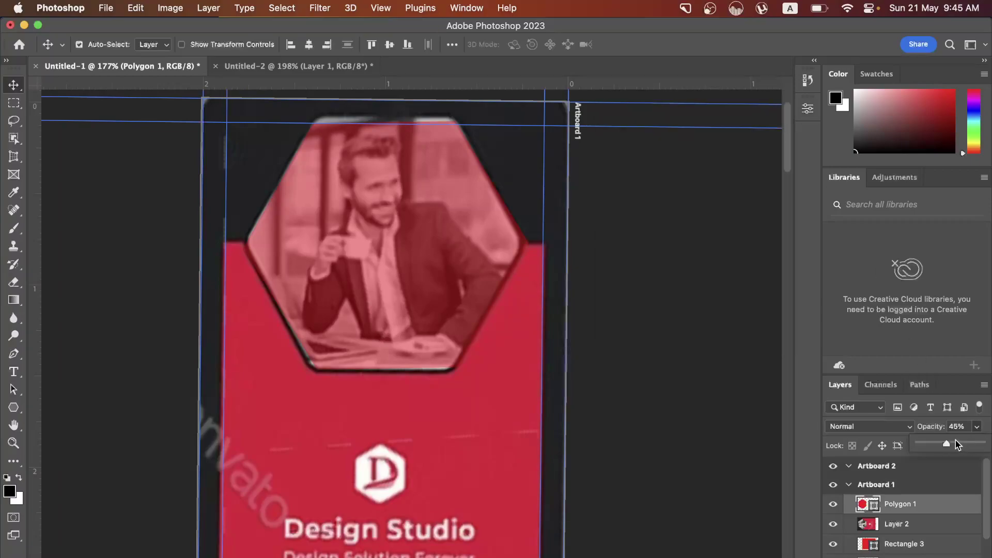
left_click_drag(946, 443, 987, 444)
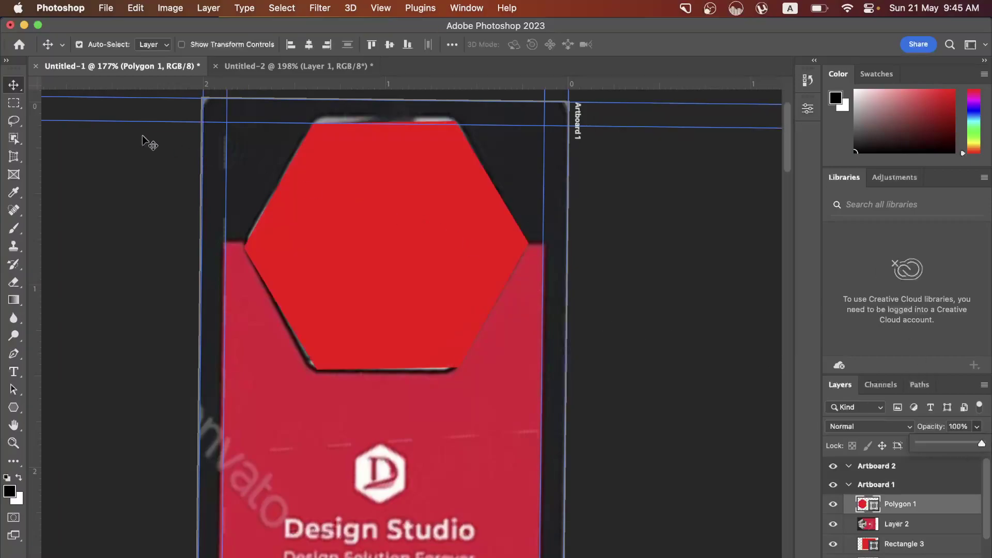
left_click(15, 87)
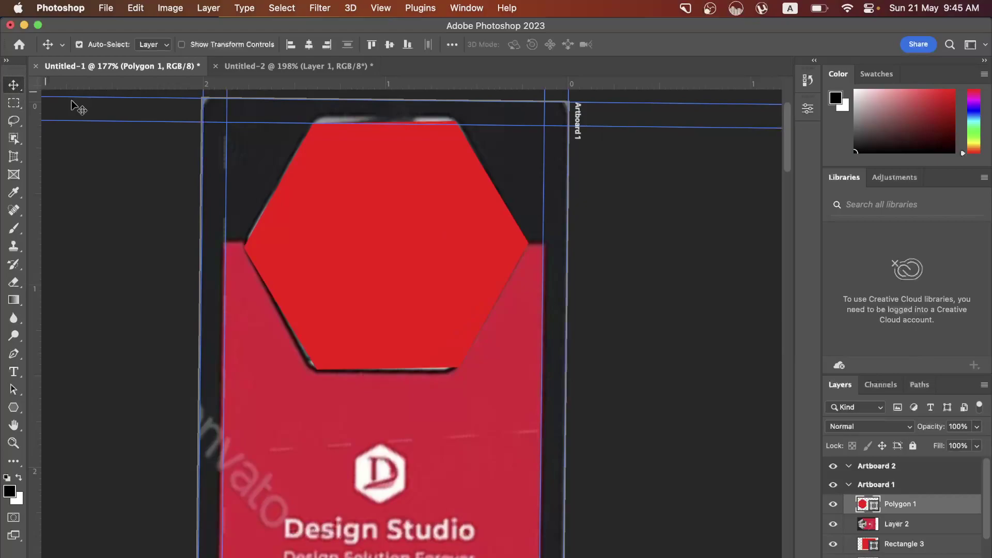
left_click(642, 240)
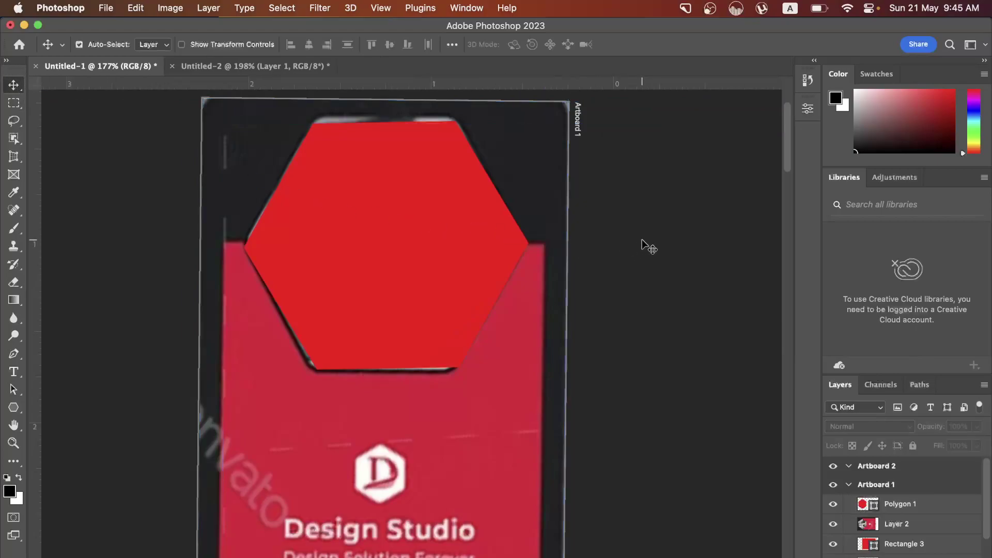
left_click(330, 242)
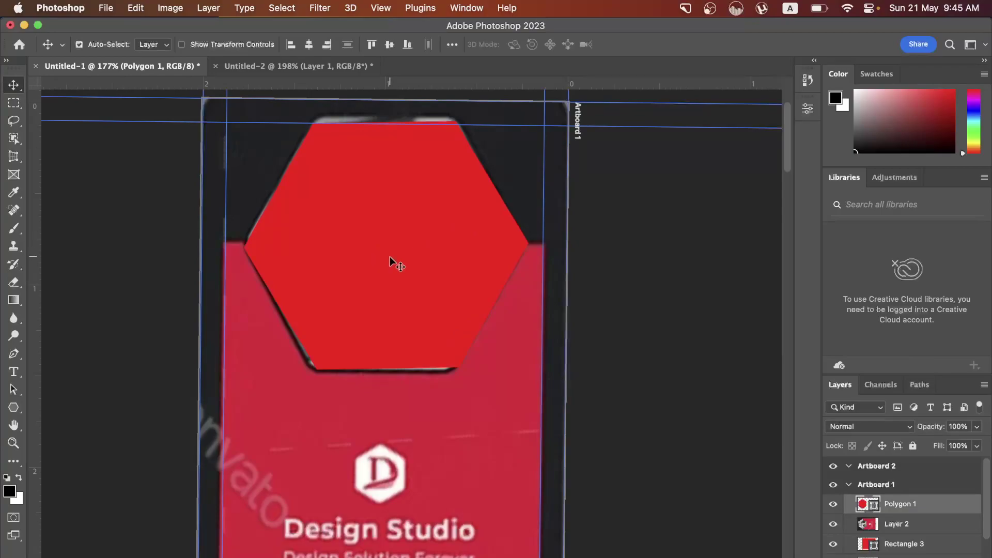
left_click_drag(389, 256, 413, 245)
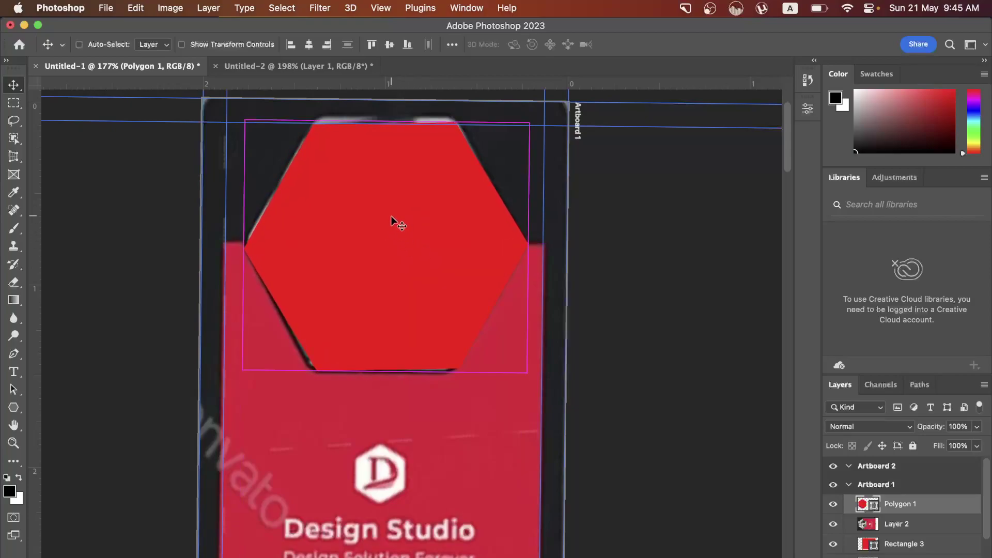
Stretch the red hexagon slightly taller with Free Transform and commit
key("ctrl+t")
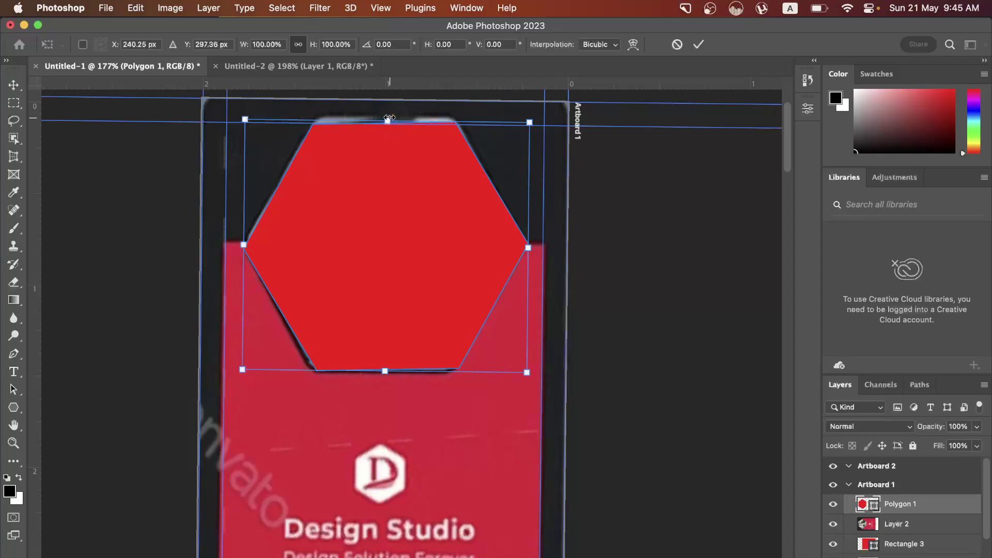
left_click_drag(387, 123, 388, 120)
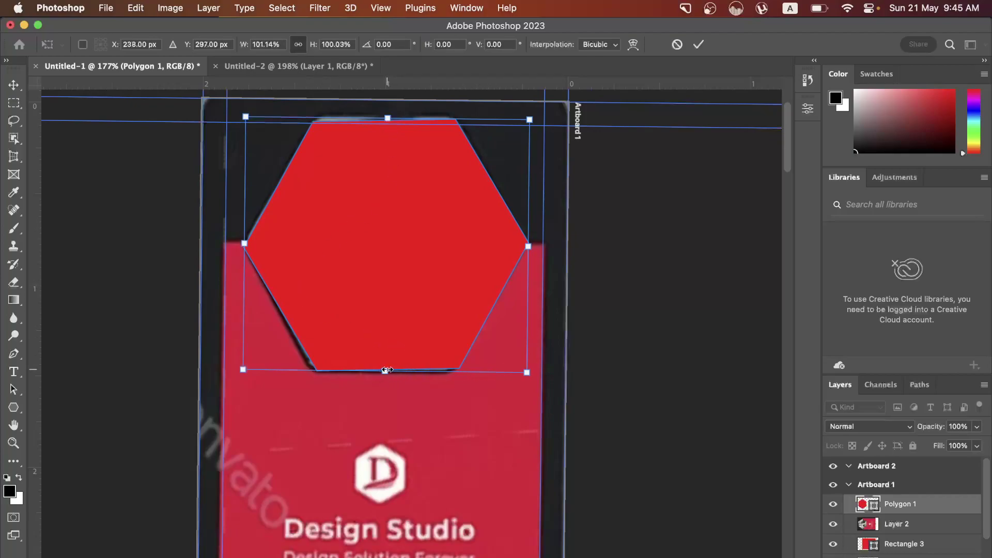
left_click_drag(385, 369, 385, 378)
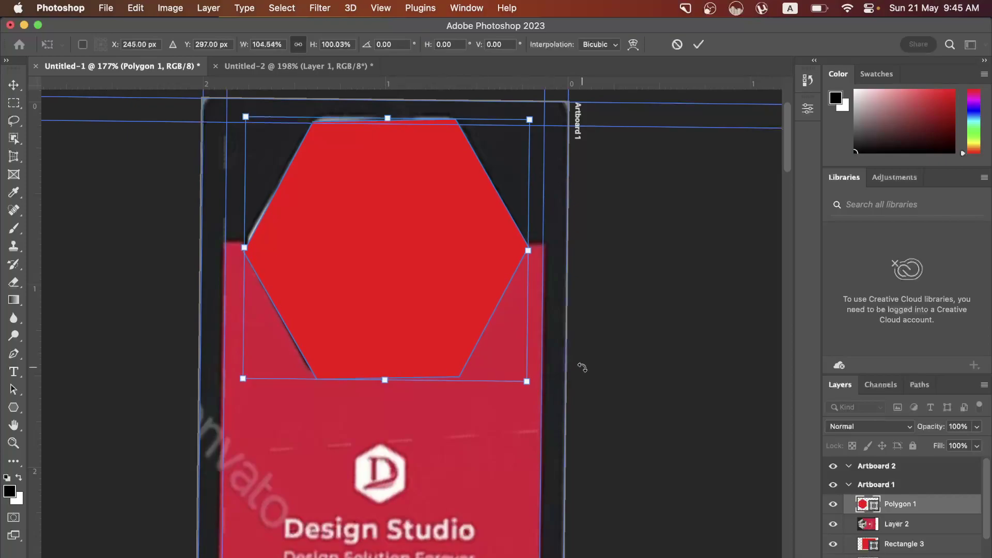
left_click(697, 45)
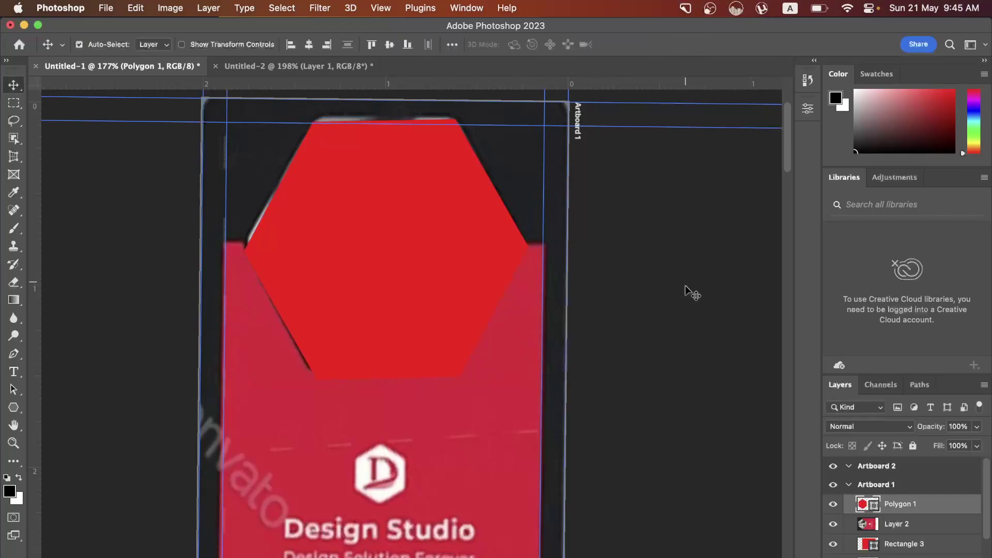
scroll(849, 501, "down", 2)
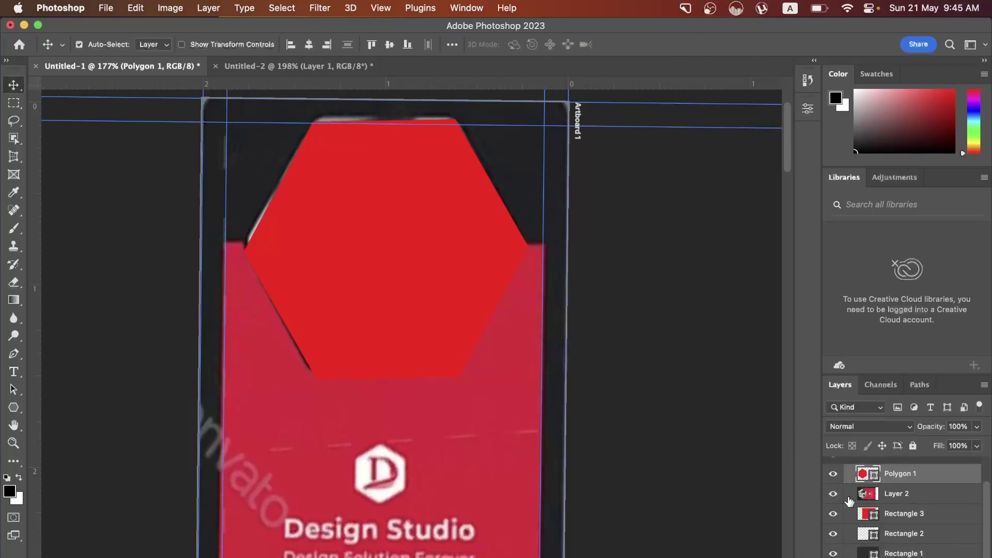
Nudge Polygon 1 slightly left to centre it over the red panel
left_click(849, 498)
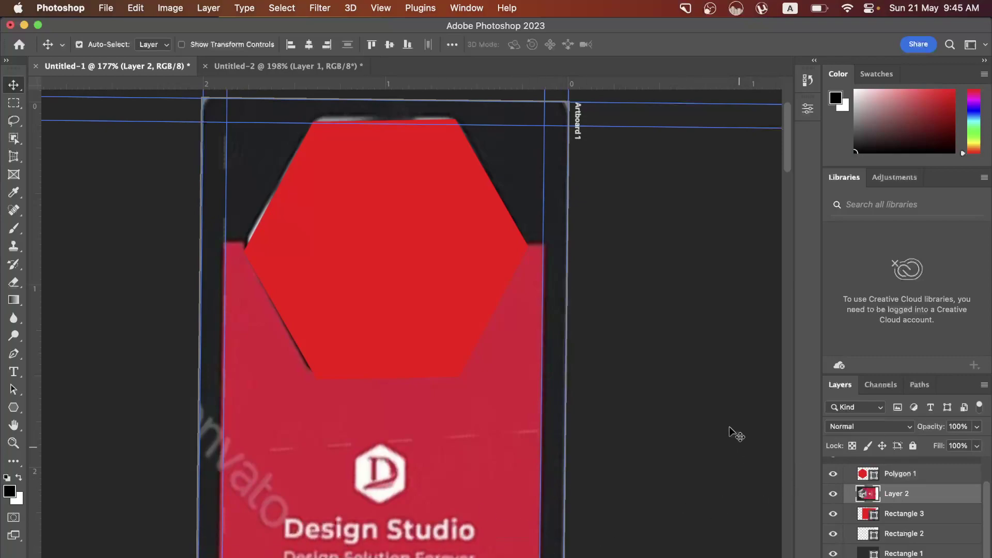
left_click(668, 347)
left_click(435, 249)
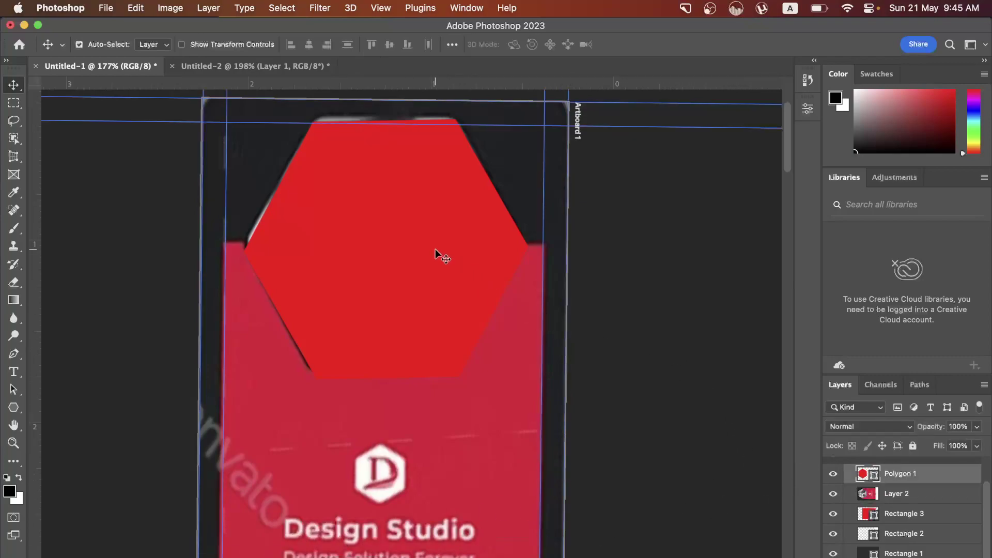
left_click(383, 260)
left_click_drag(403, 261, 401, 263)
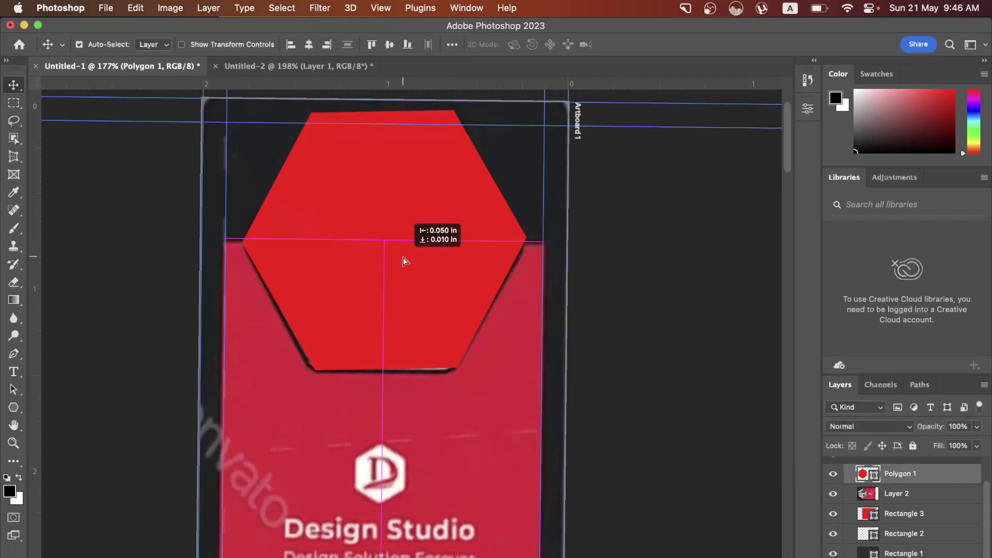
left_click(640, 344)
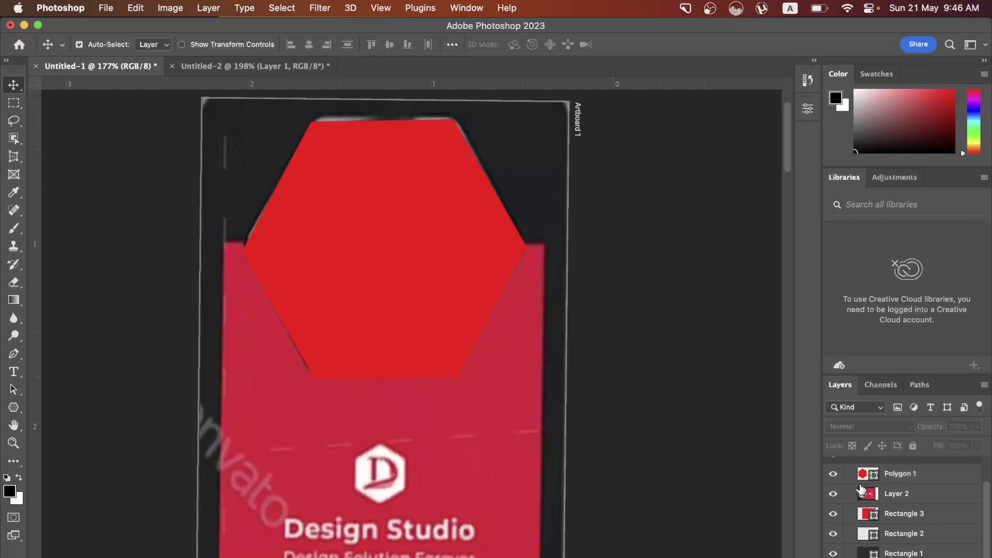
Hide Layer 2 to check the shapes, then show it again and reselect Polygon 1
left_click(833, 494)
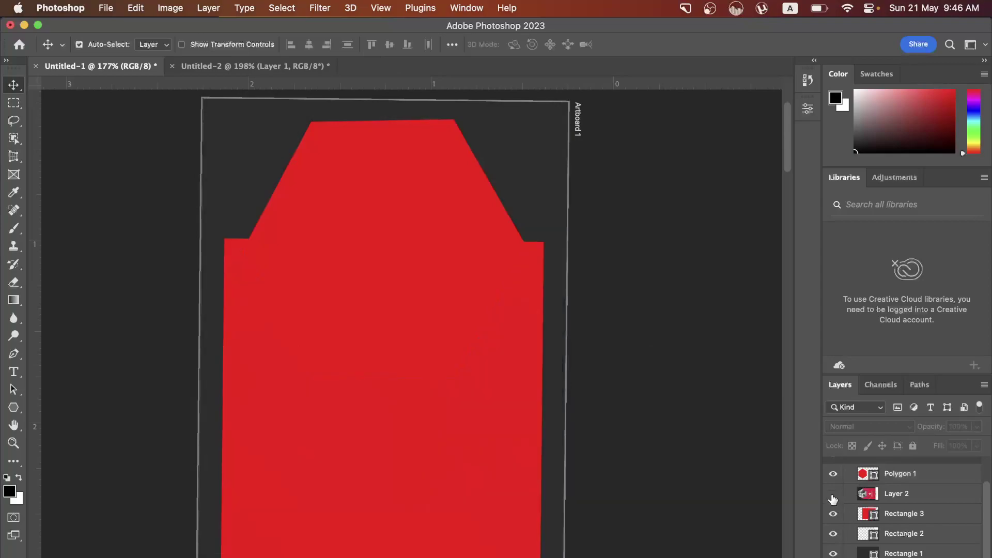
left_click(420, 225)
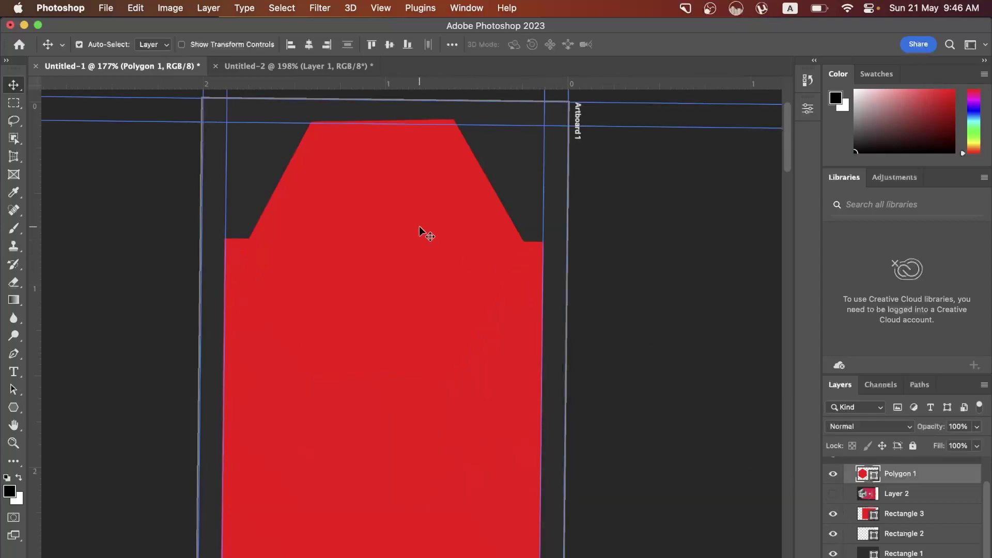
left_click(735, 324)
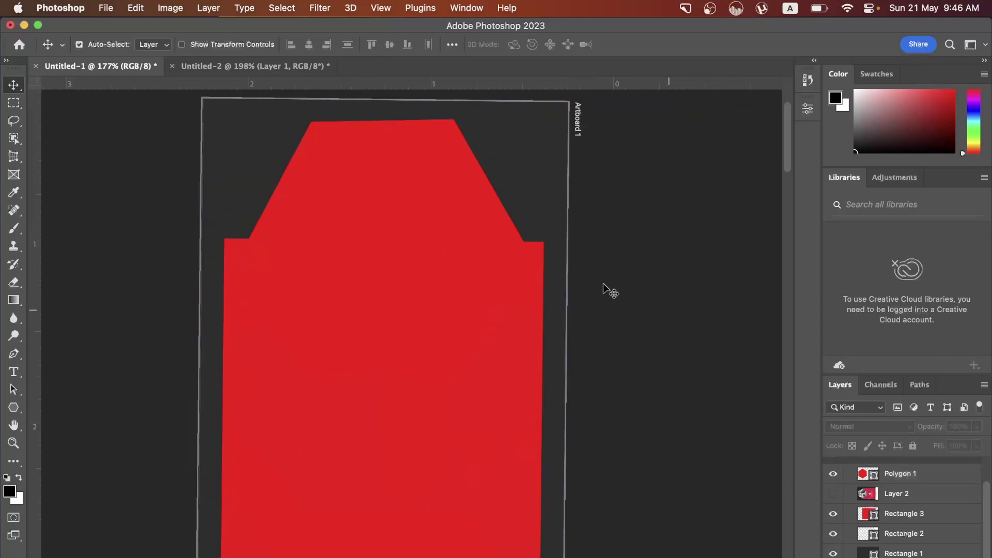
left_click(388, 186)
left_click(649, 258)
left_click(833, 495)
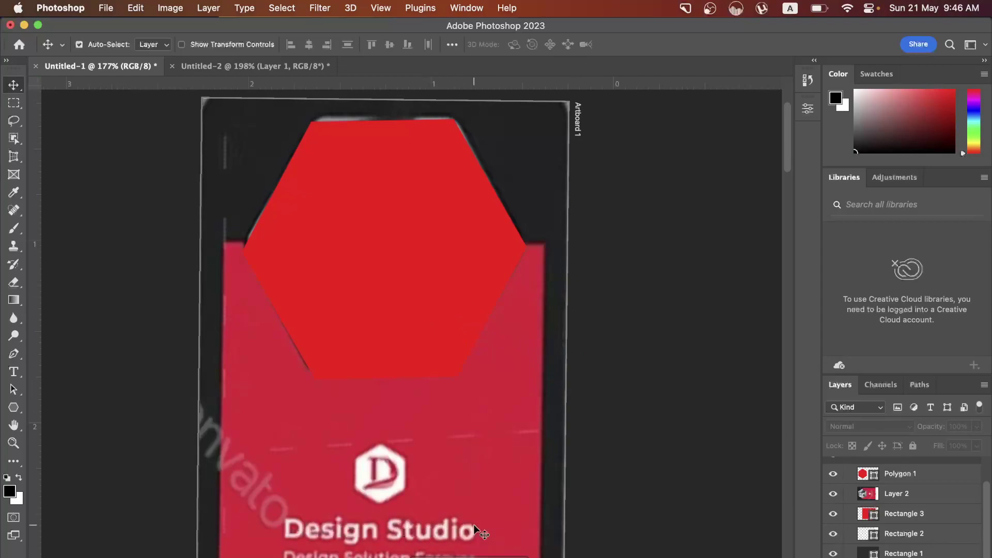
left_click(387, 253)
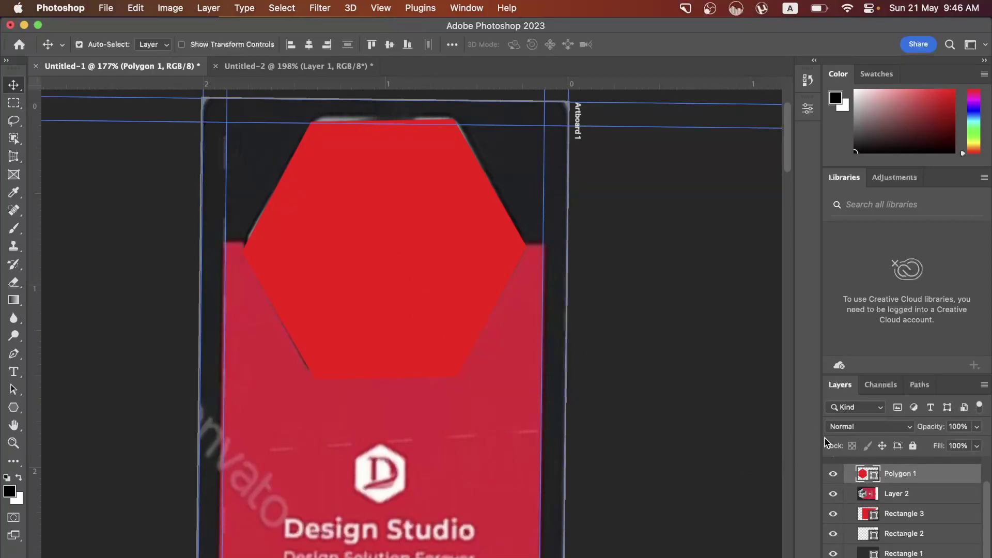
Add a 5 px inside stroke in #2d2e2d to the hexagon and nudge it up slightly
left_click(878, 556)
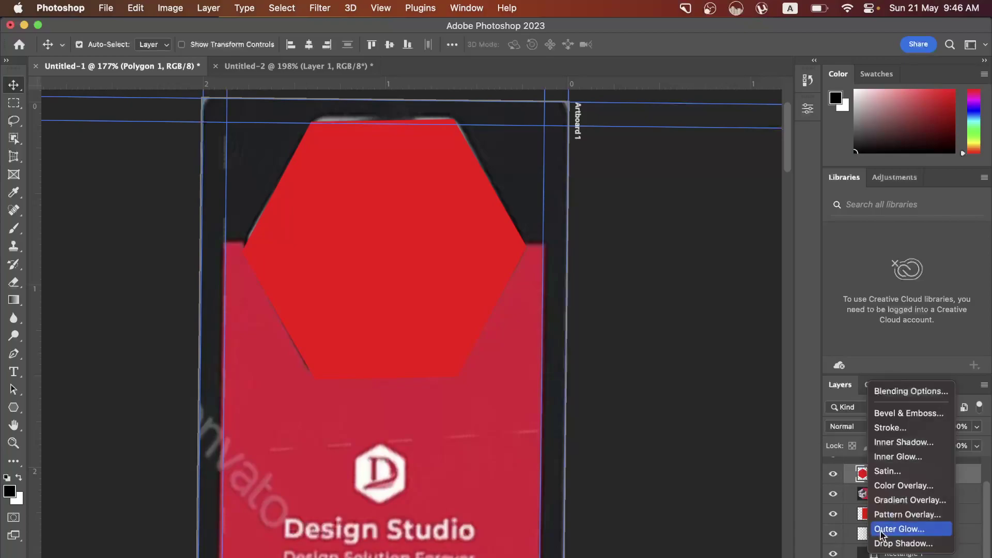
left_click(889, 428)
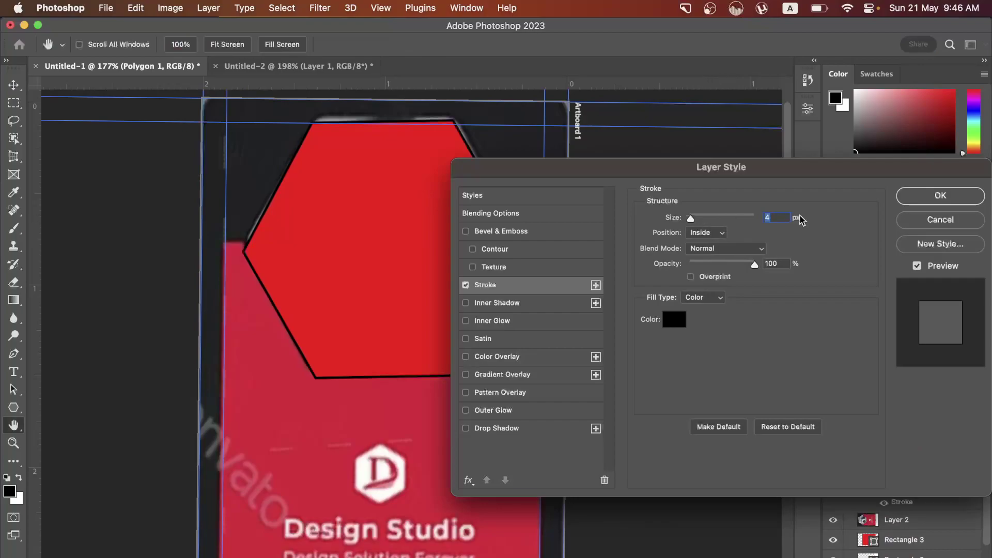
key("Up")
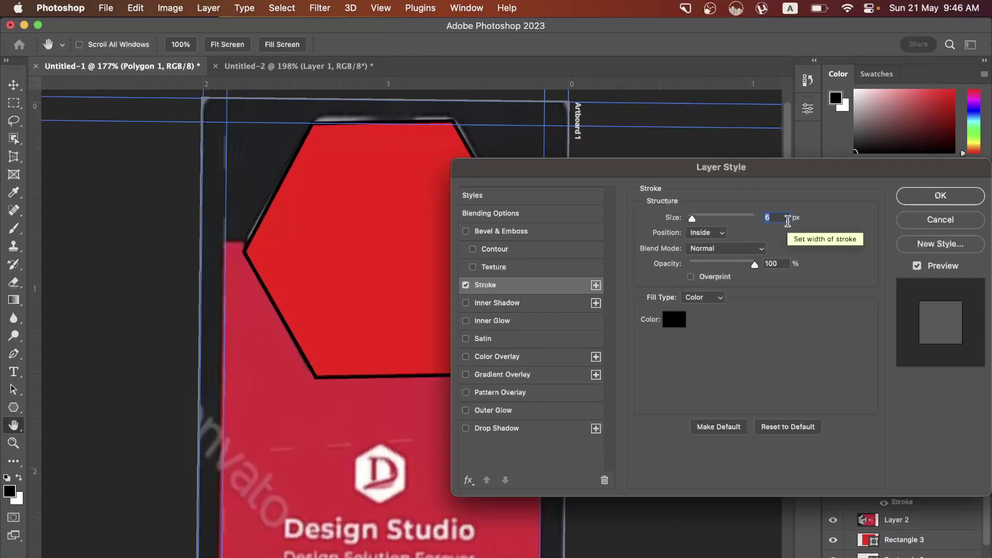
left_click(663, 324)
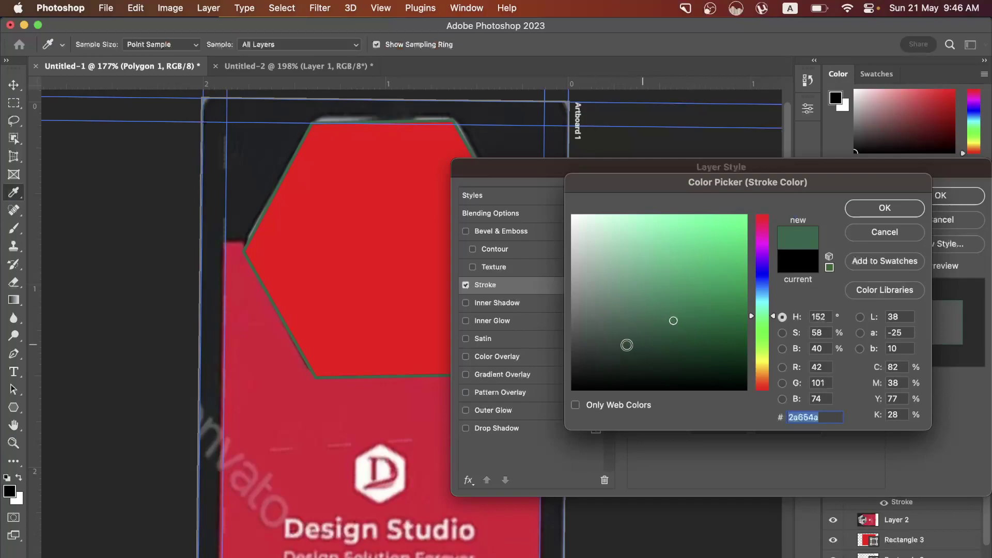
type("2")
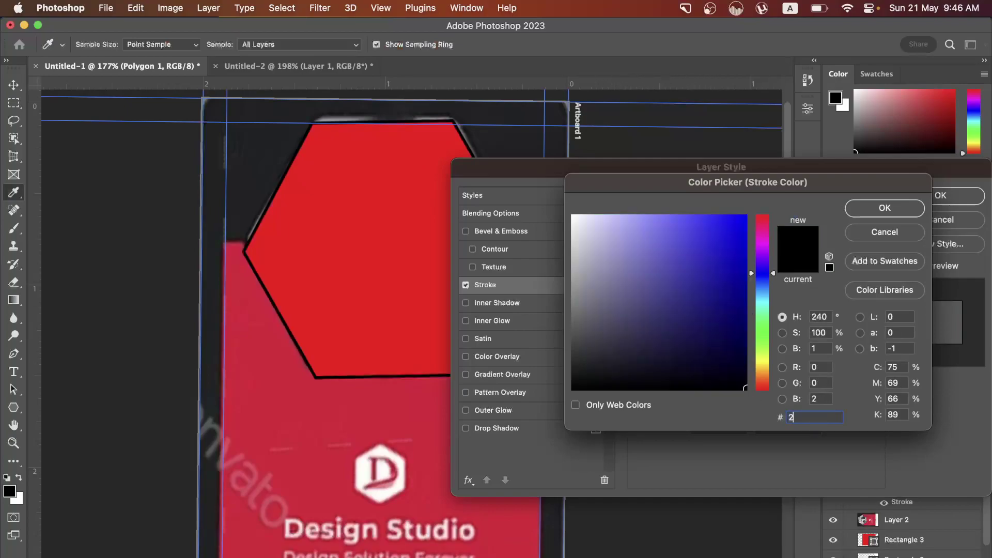
type("d2e2")
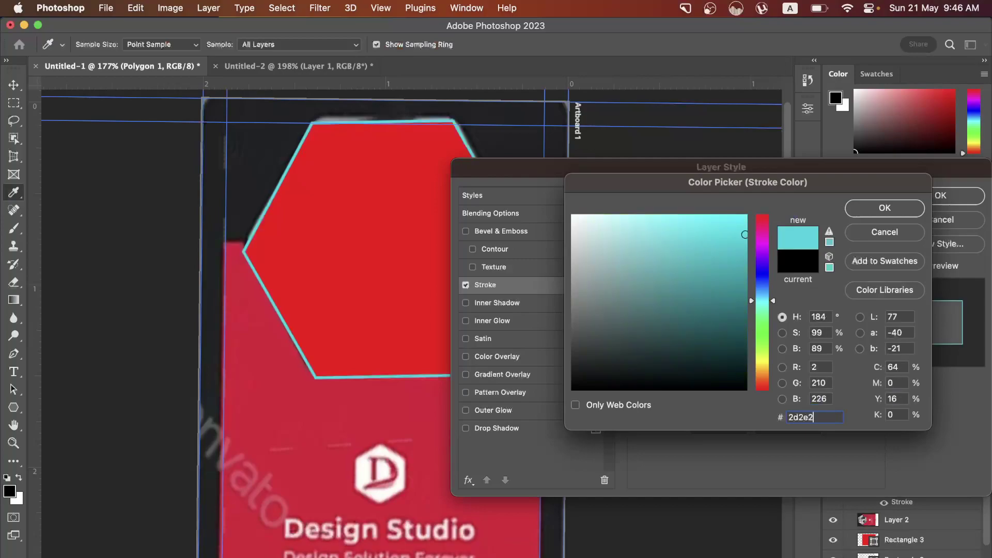
type("d")
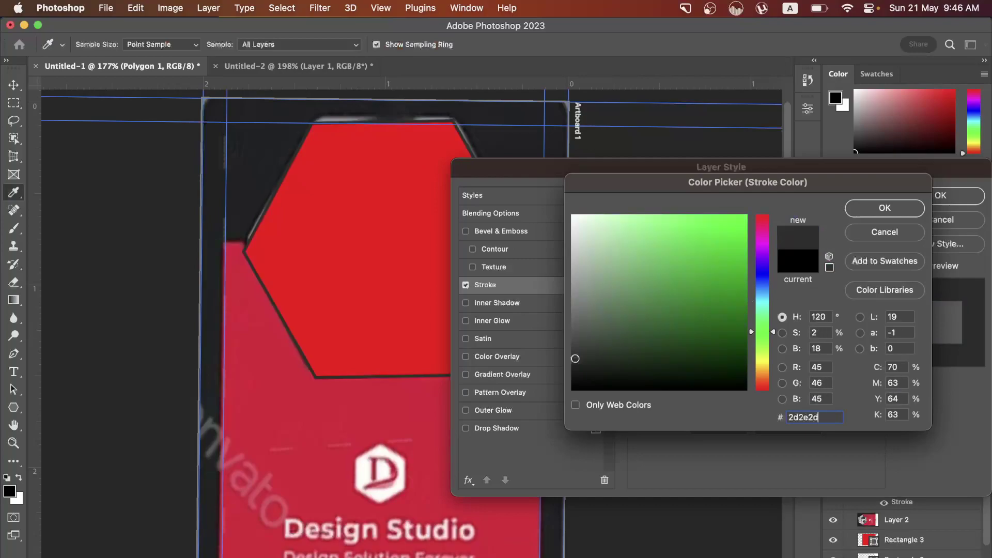
left_click(883, 208)
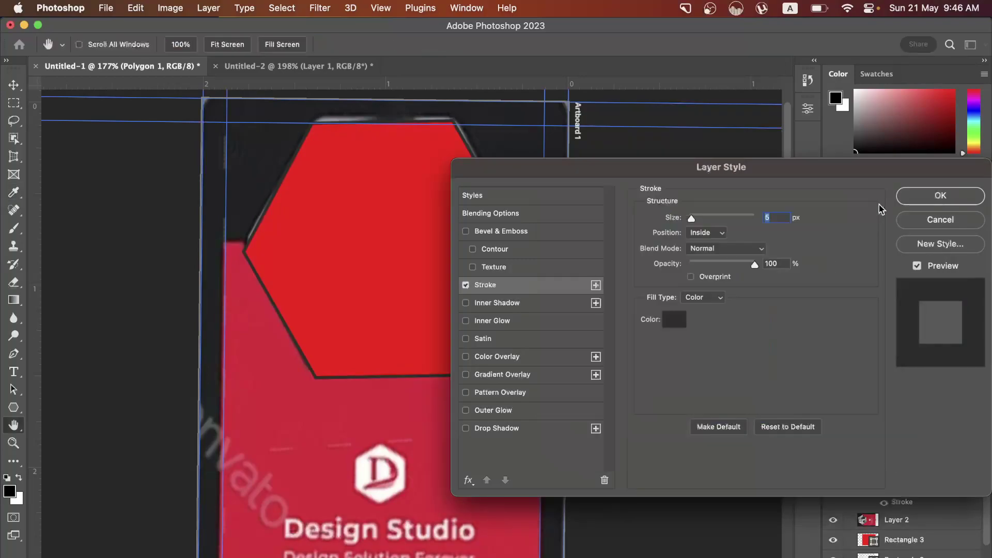
left_click(928, 202)
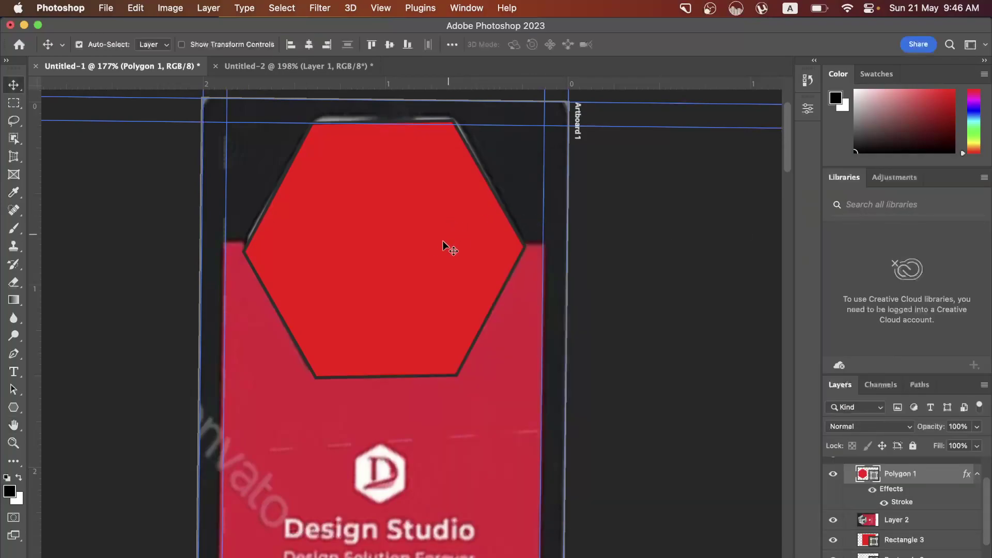
left_click_drag(367, 248, 369, 244)
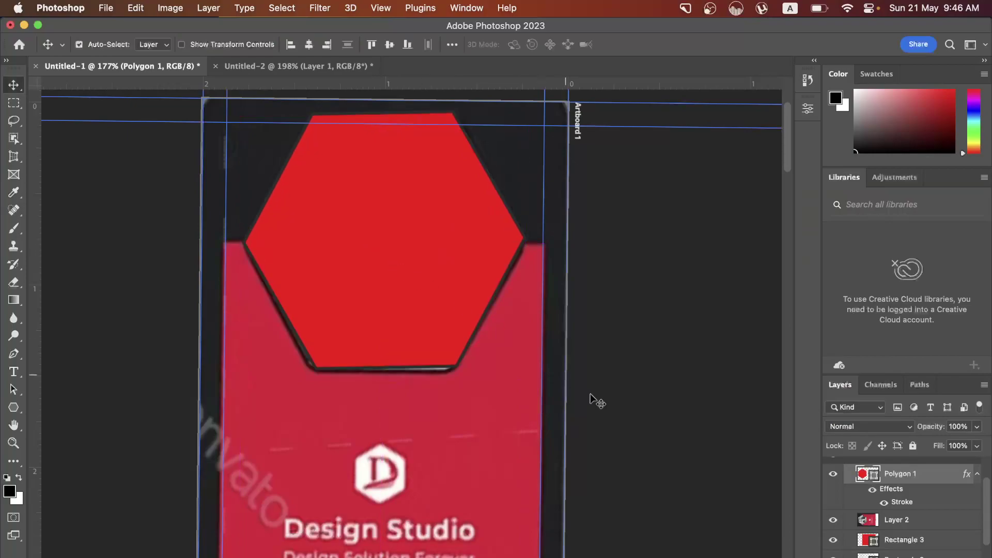
Search Google Images in Chrome for 'corporate person.jpg'
left_click(610, 552)
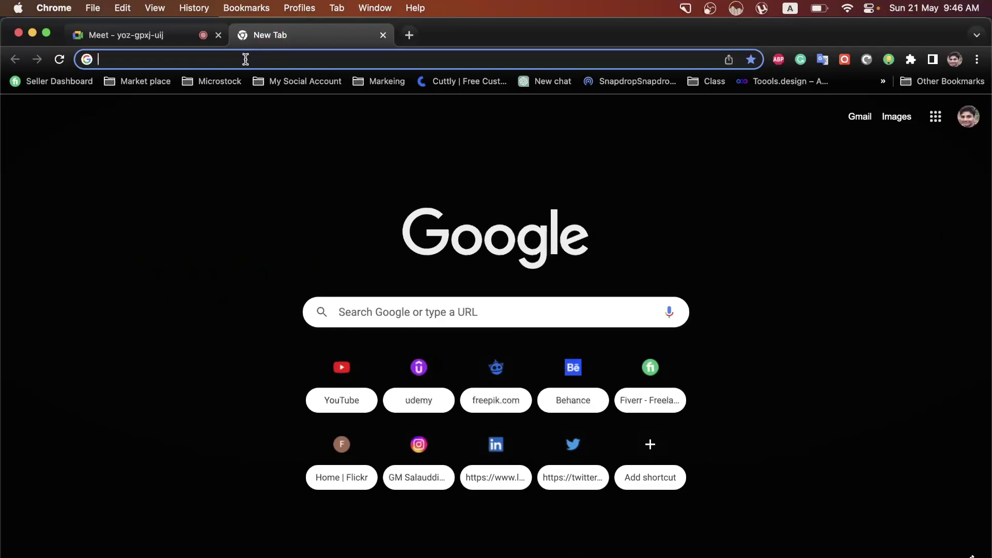
type("cor")
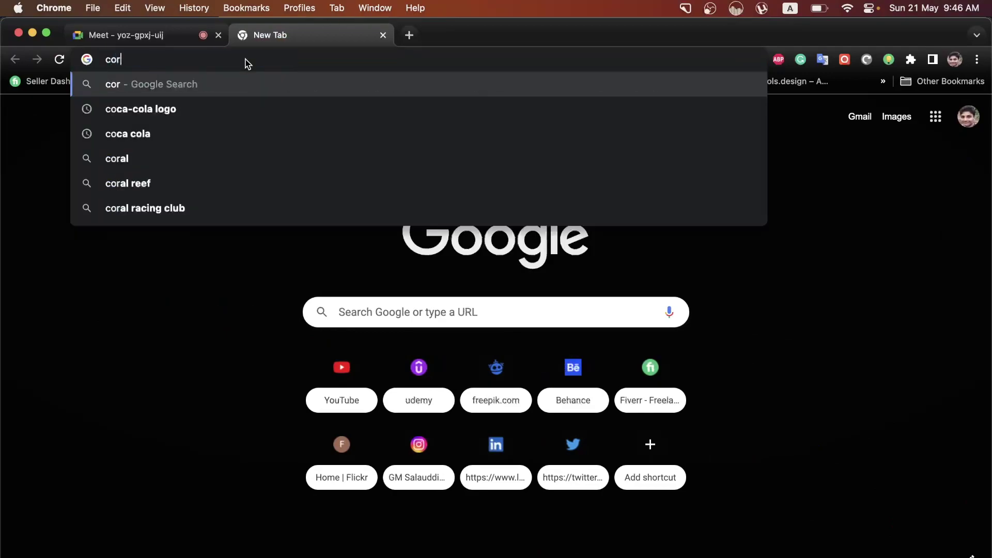
type("po")
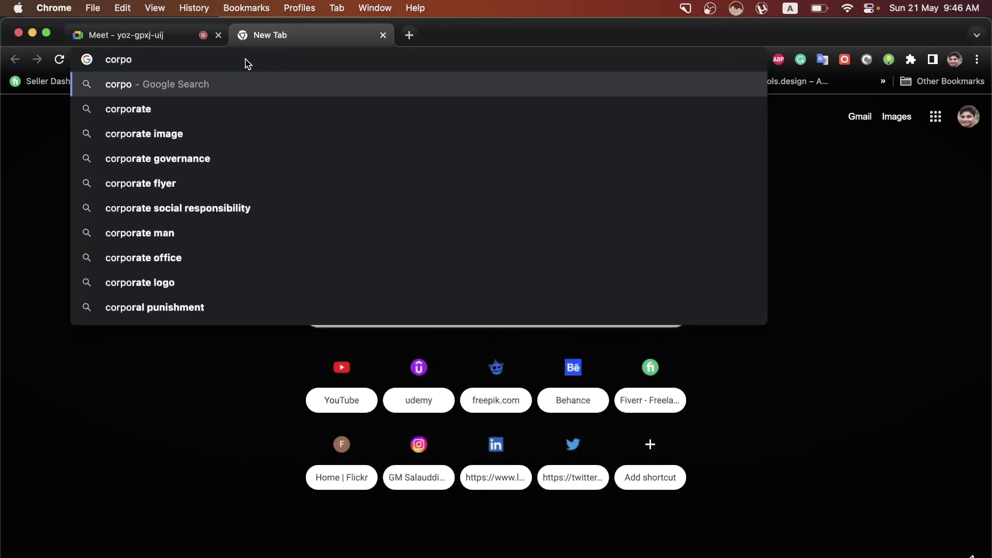
type("rate p")
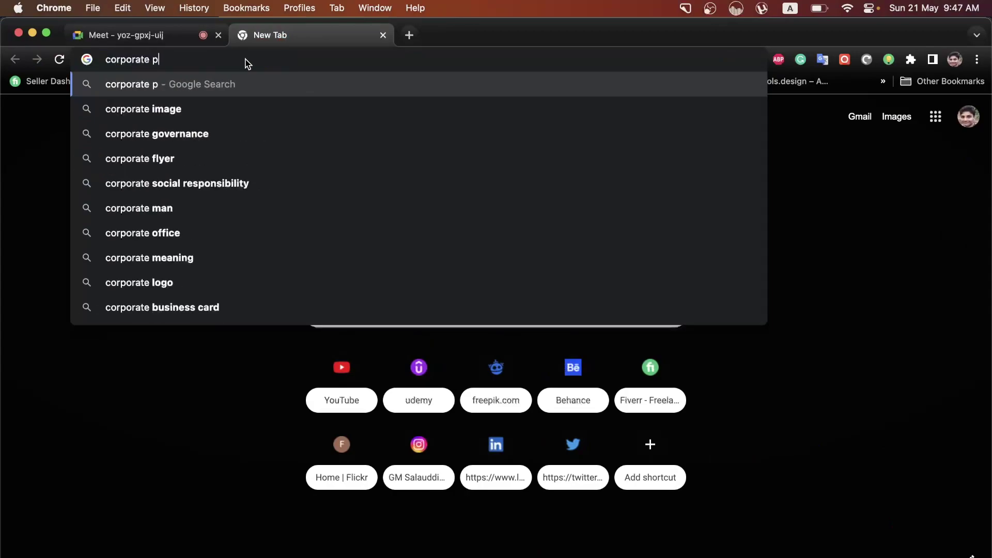
type("erson")
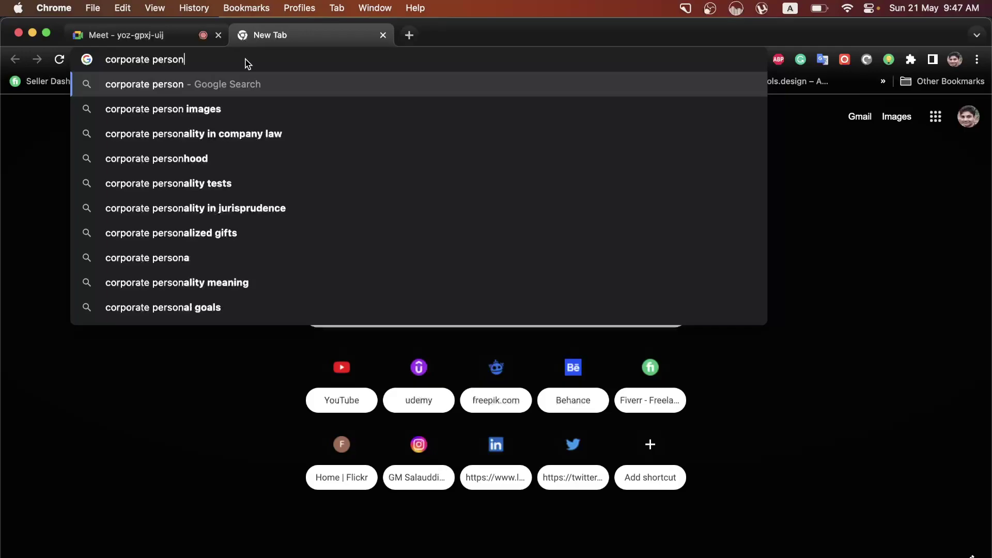
type(".jpg")
key("Return")
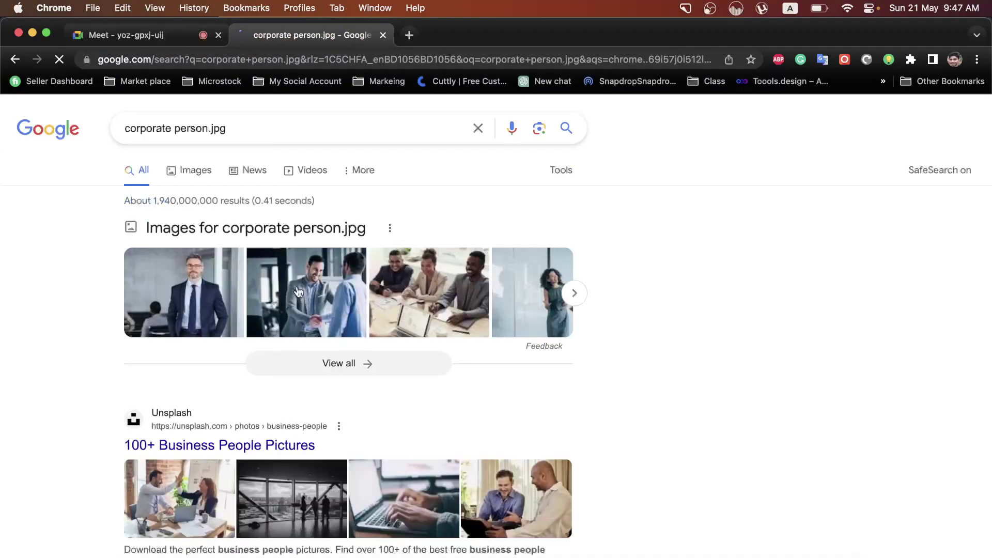
left_click(187, 169)
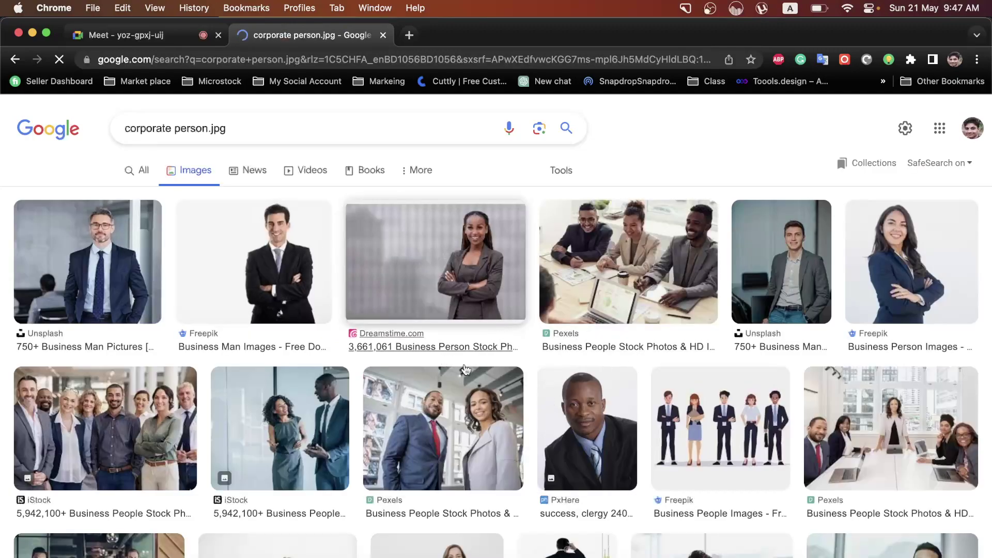
Find the smiling businessman portrait in the results, open its preview and copy the image
scroll(463, 369, "down", 2)
scroll(457, 387, "down", 3)
scroll(451, 407, "down", 3)
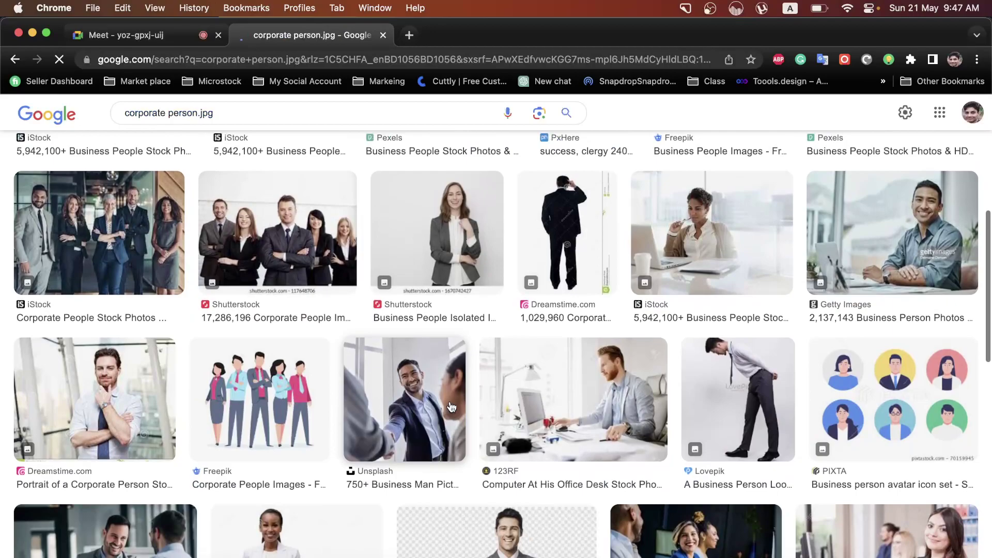
scroll(442, 373, "down", 2)
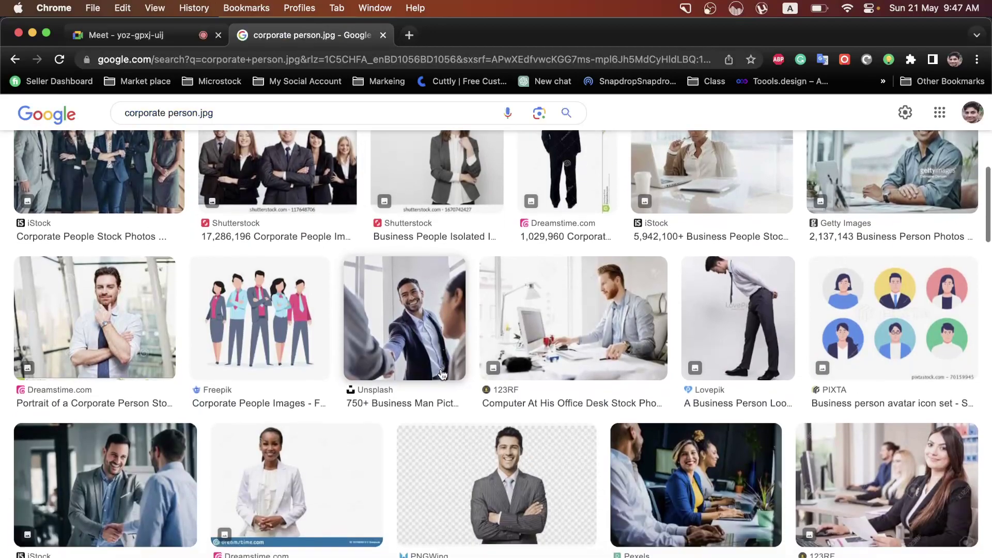
scroll(443, 373, "down", 3)
scroll(442, 373, "down", 2)
scroll(443, 373, "down", 4)
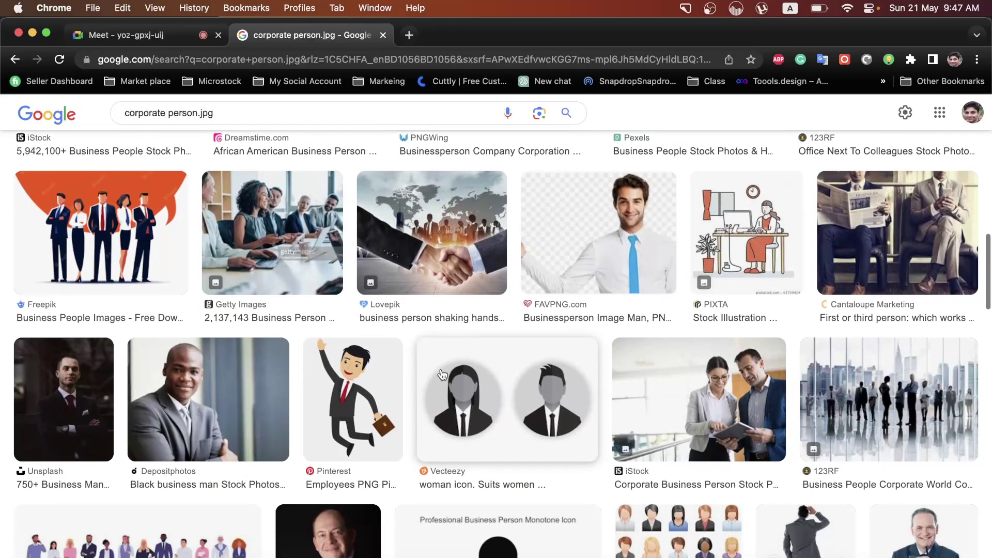
scroll(442, 373, "down", 2)
scroll(442, 373, "down", 4)
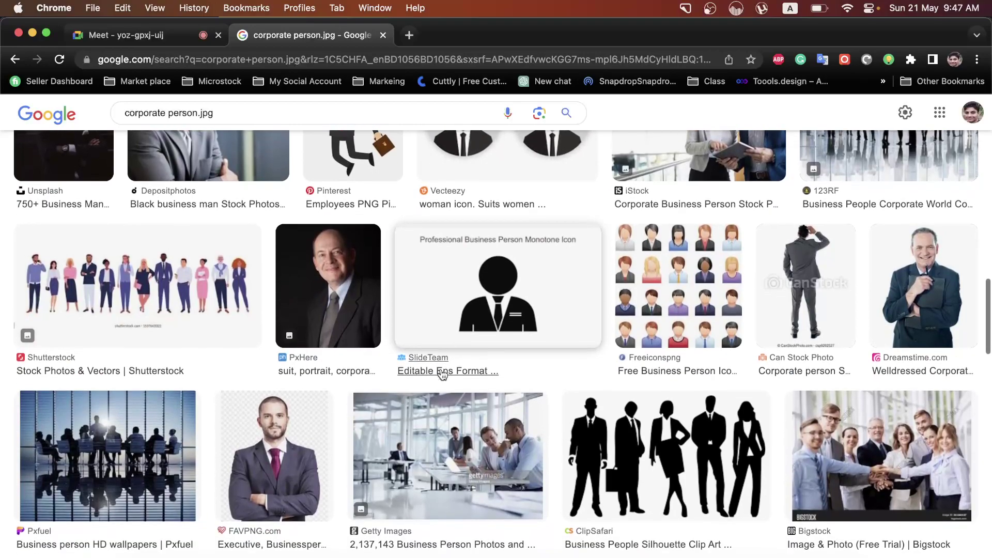
scroll(442, 373, "down", 1)
scroll(442, 373, "down", 3)
scroll(442, 373, "down", 1)
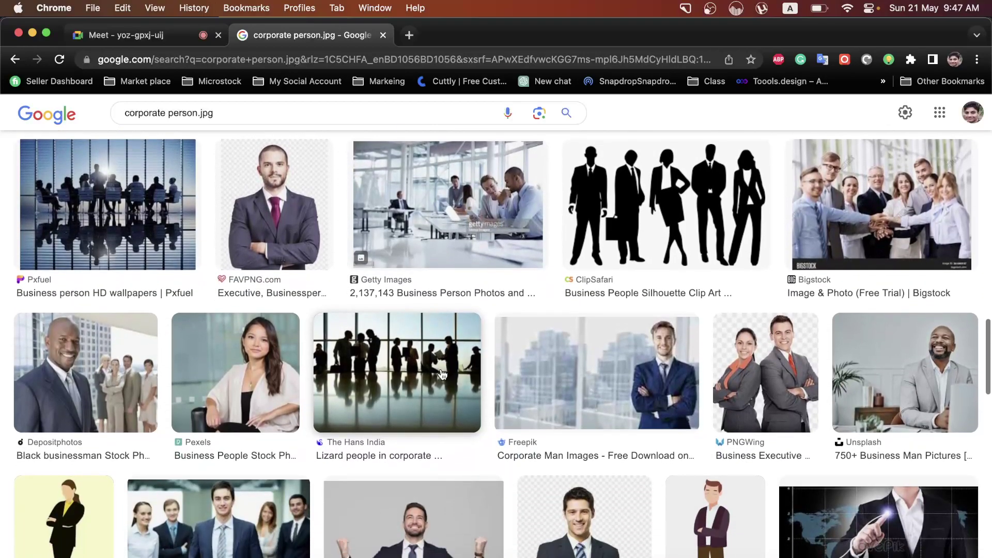
scroll(443, 373, "down", 3)
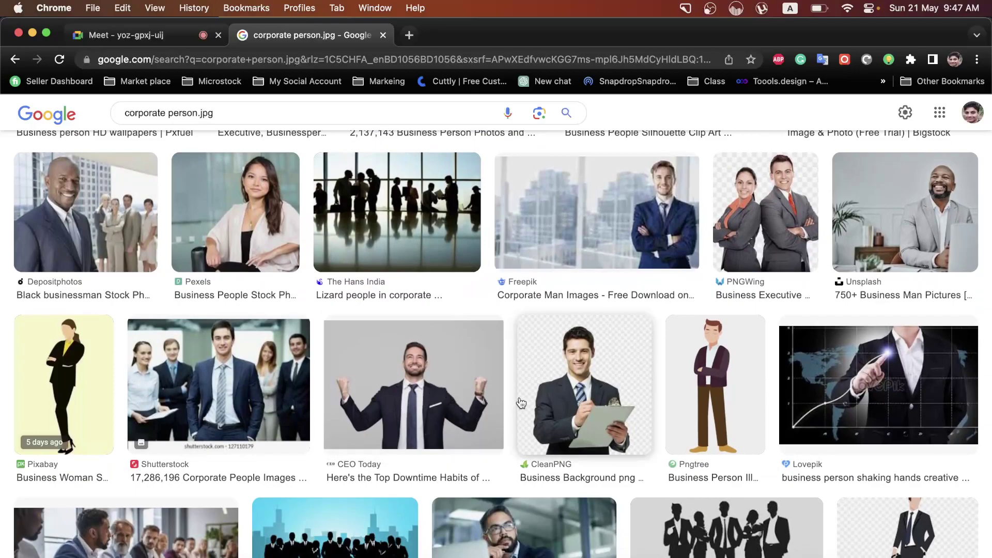
scroll(521, 403, "down", 2)
scroll(521, 403, "down", 1)
scroll(521, 403, "down", 4)
scroll(521, 403, "down", 3)
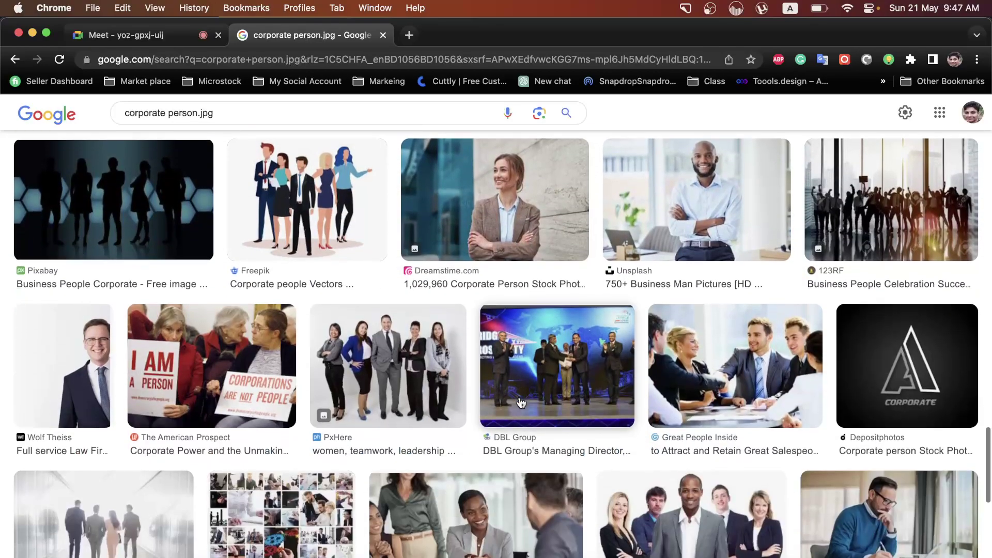
scroll(480, 395, "up", 1)
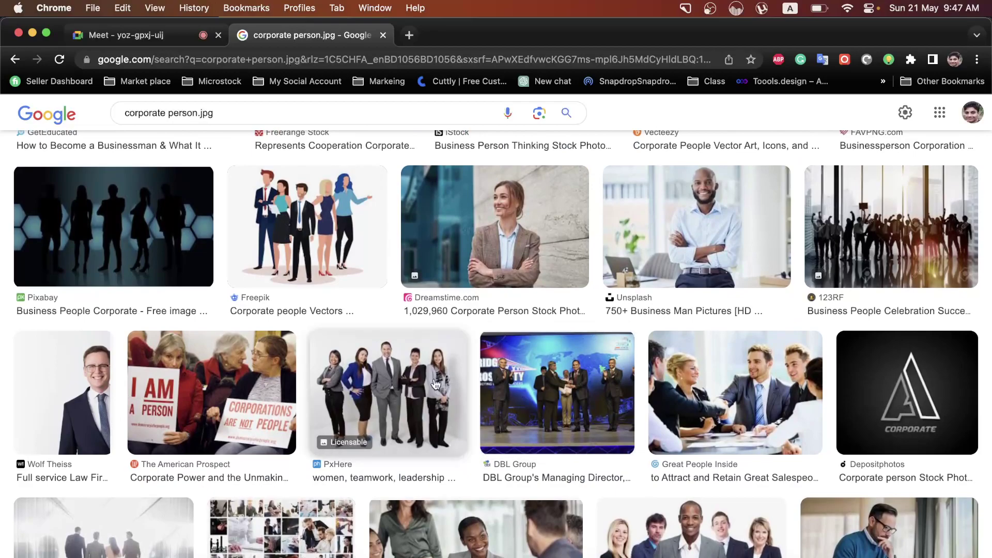
scroll(436, 383, "down", 3)
scroll(435, 383, "down", 2)
scroll(436, 384, "down", 2)
scroll(436, 383, "down", 1)
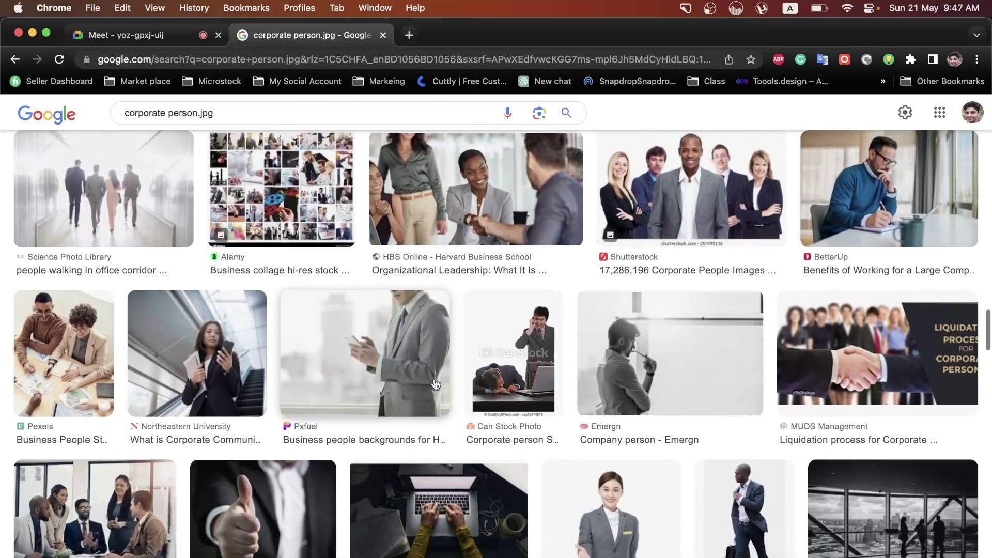
scroll(435, 384, "down", 2)
scroll(436, 383, "down", 1)
scroll(436, 383, "down", 1)
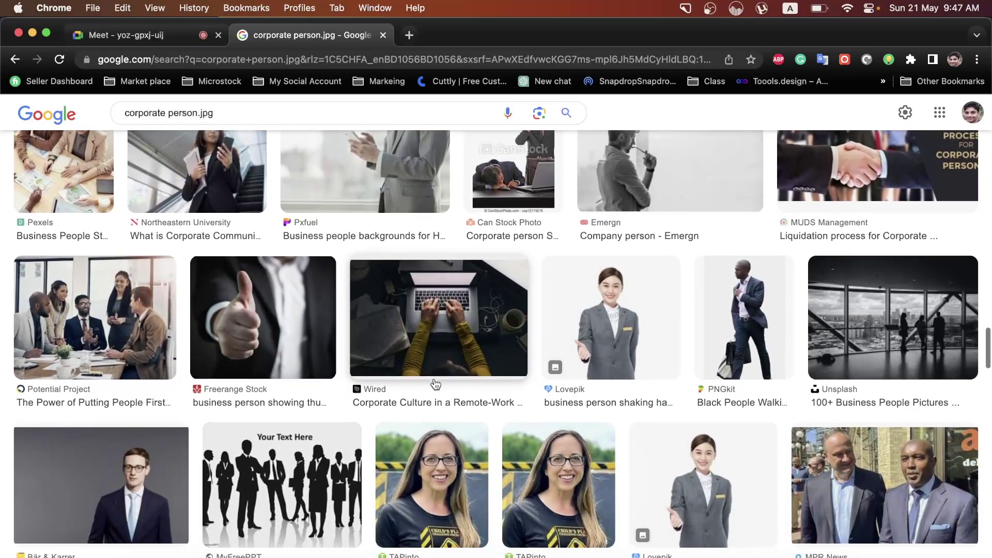
scroll(436, 383, "down", 3)
scroll(436, 383, "down", 2)
scroll(435, 383, "down", 2)
scroll(434, 382, "down", 5)
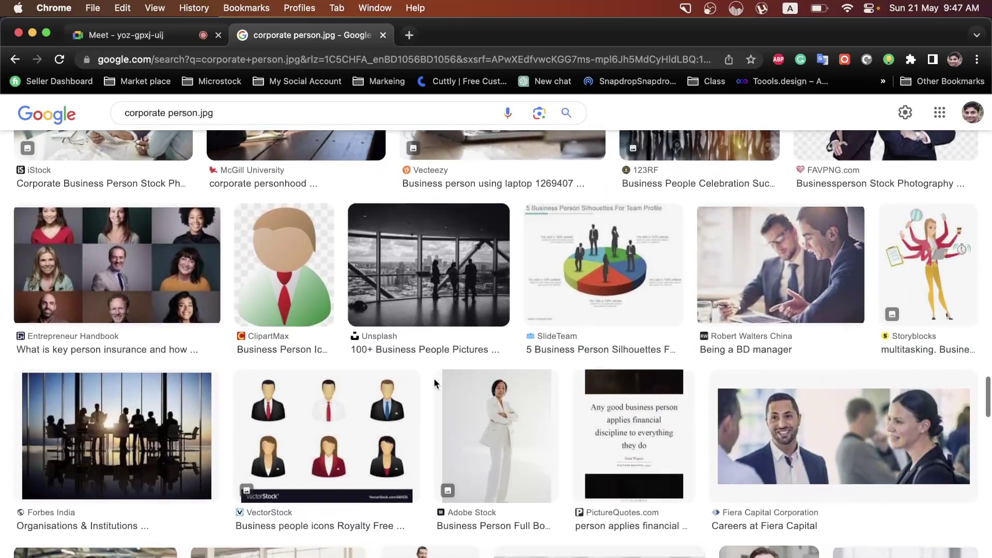
scroll(434, 382, "down", 2)
scroll(434, 382, "down", 5)
scroll(434, 383, "down", 2)
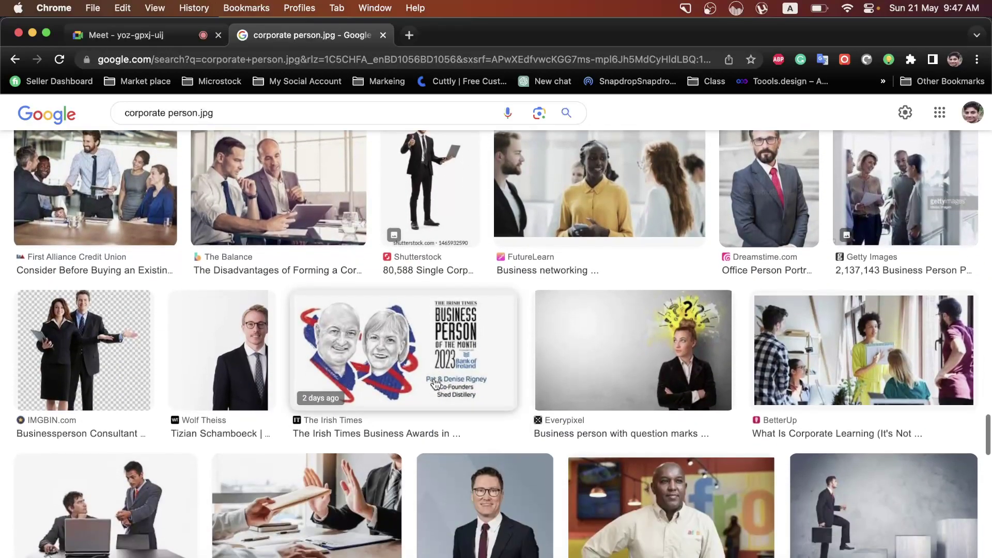
scroll(435, 384, "down", 4)
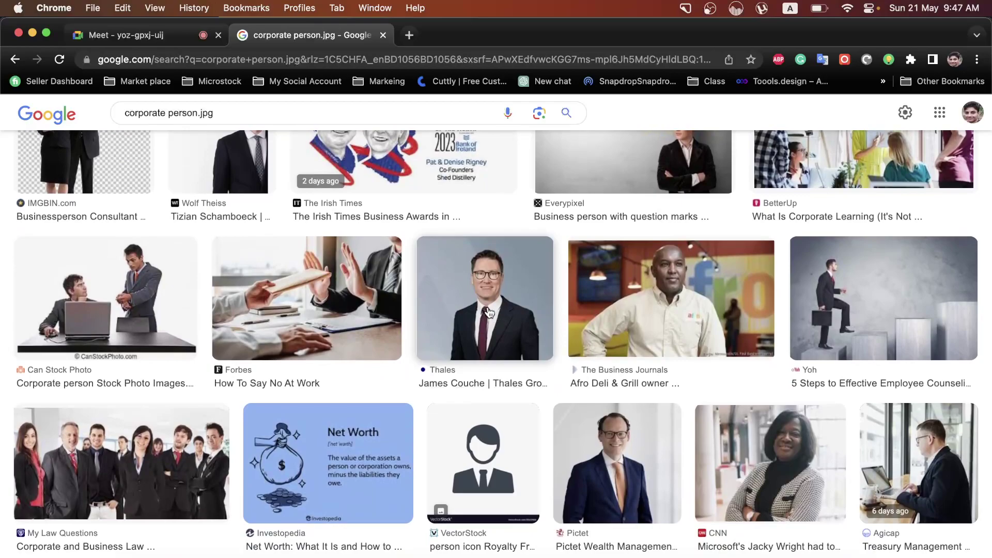
left_click(488, 310)
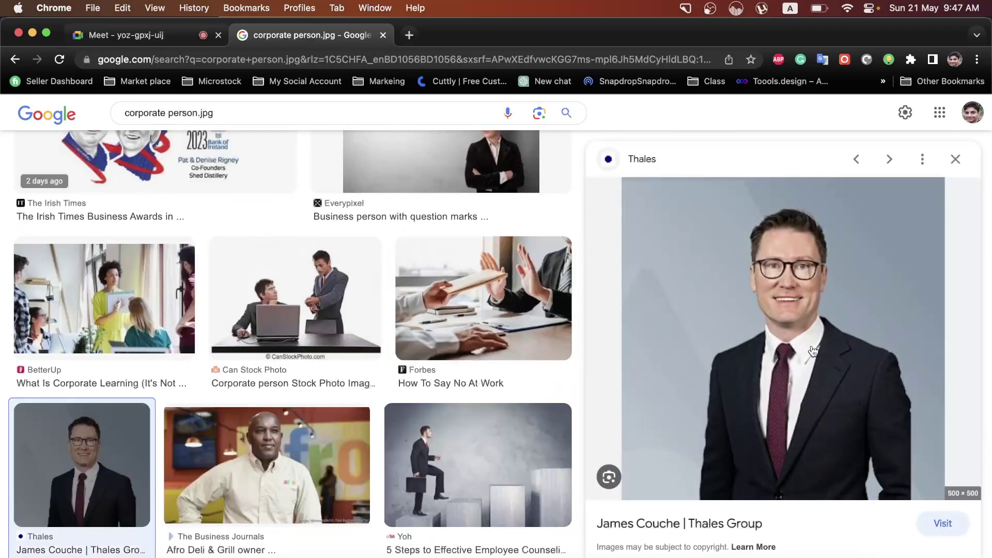
right_click(789, 329)
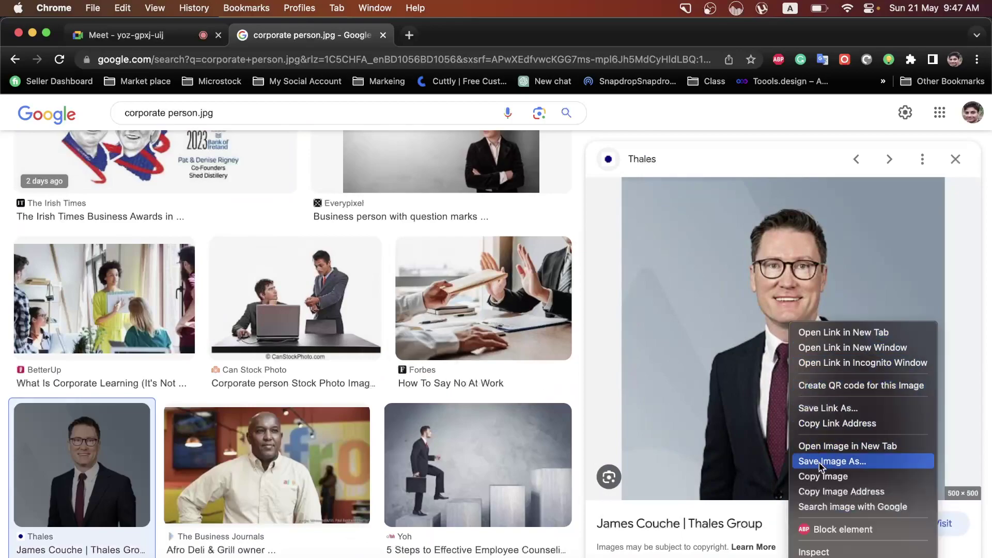
left_click(820, 476)
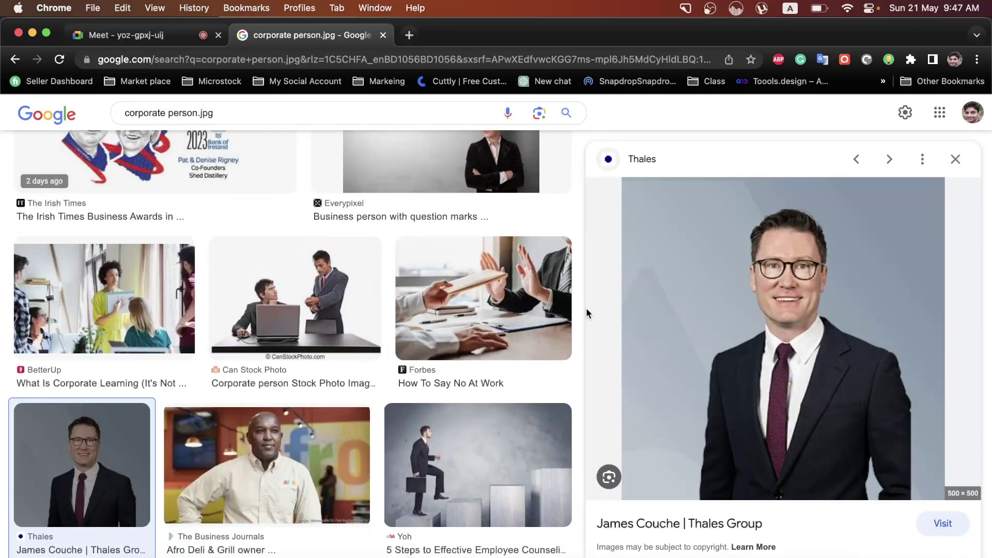
Back in Photoshop, paste the copied portrait as a new layer above Polygon 1
left_click(515, 552)
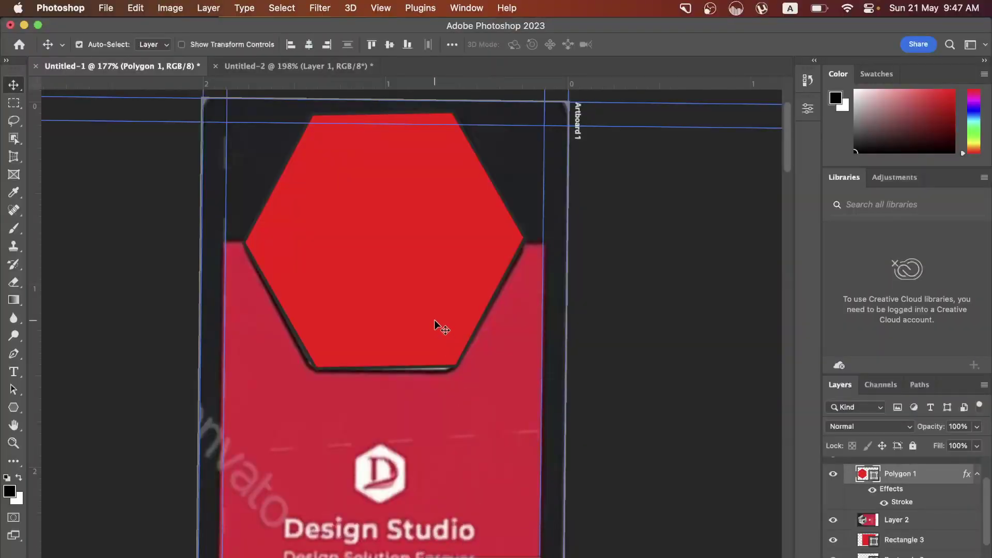
left_click(532, 399)
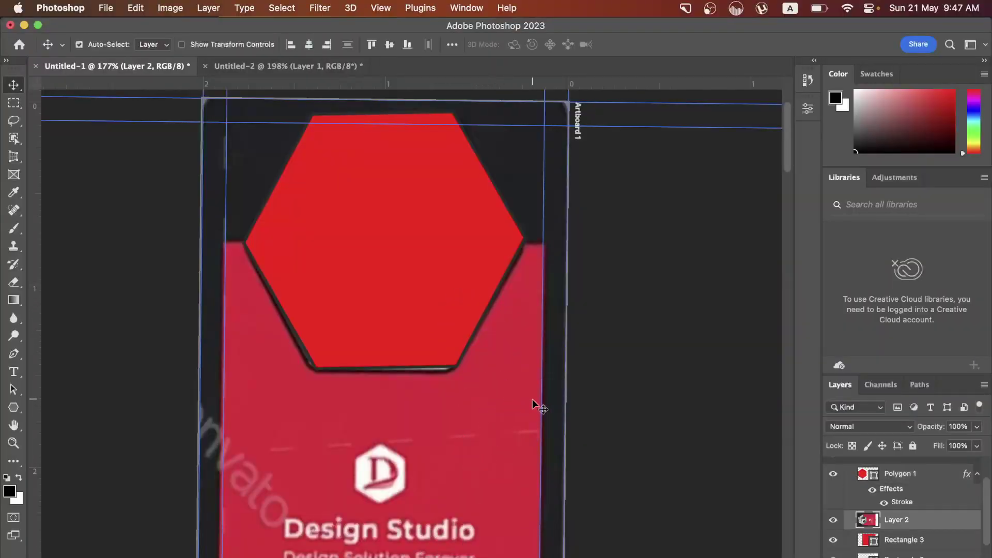
left_click(429, 265)
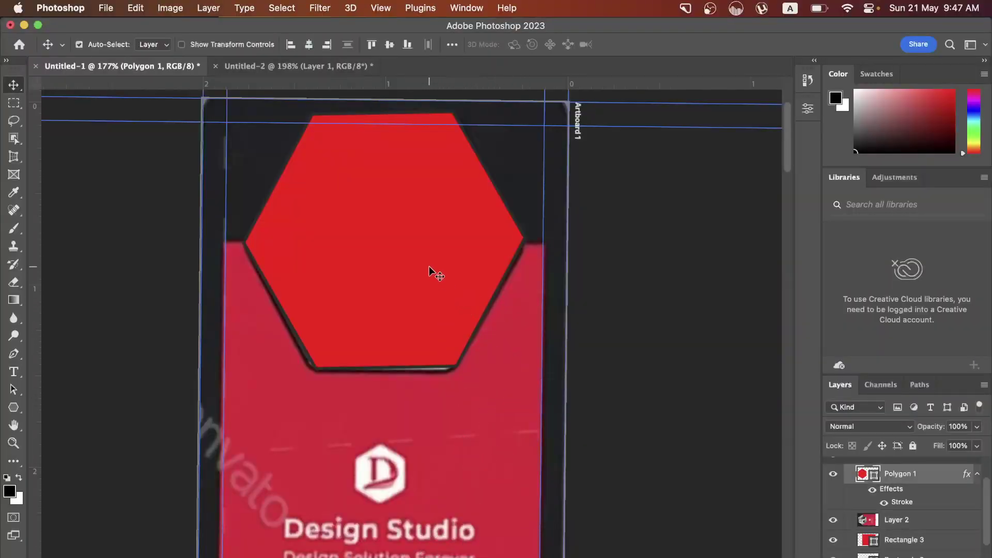
key("super+v")
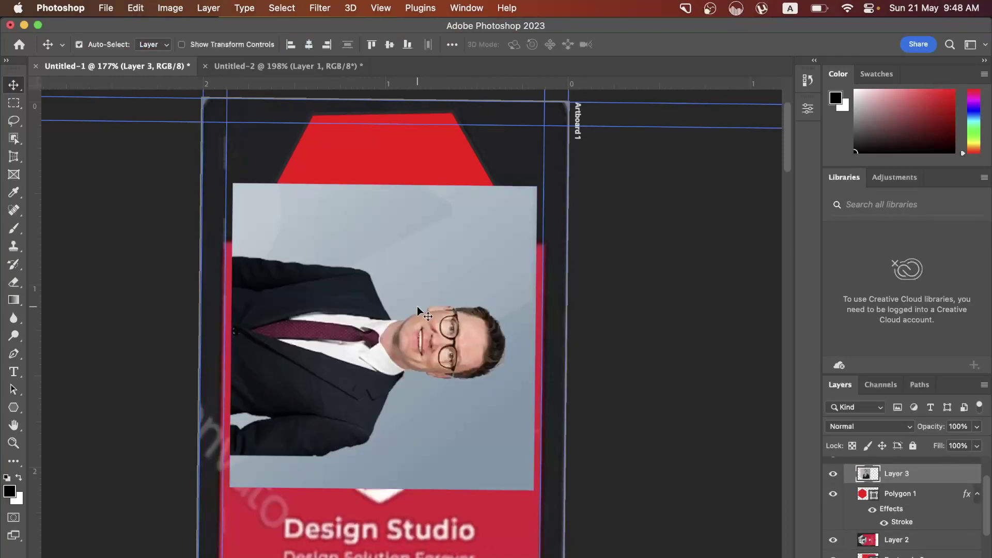
key("super")
Rotate the portrait -90° to stand upright and move it up over the card's top
key("super+t")
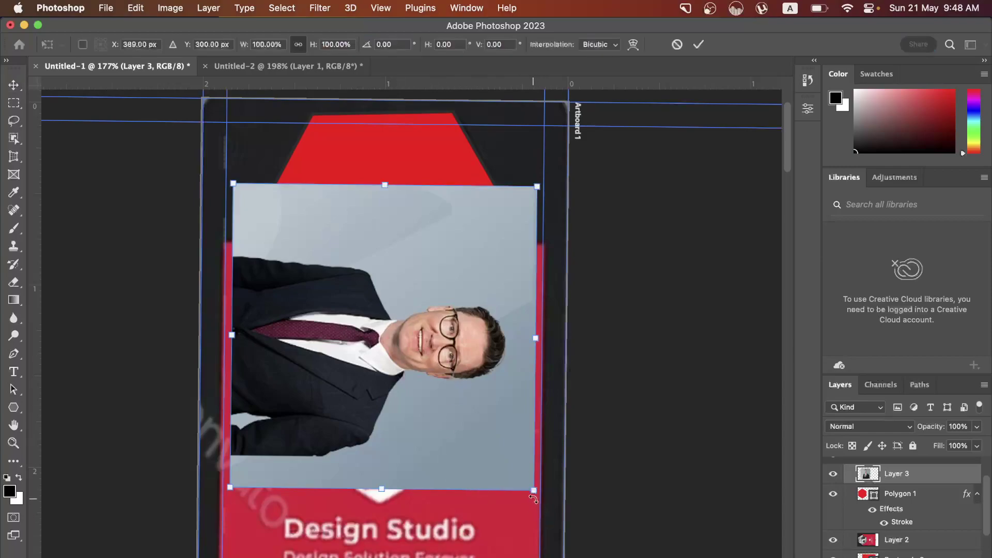
left_click_drag(533, 499, 469, 338)
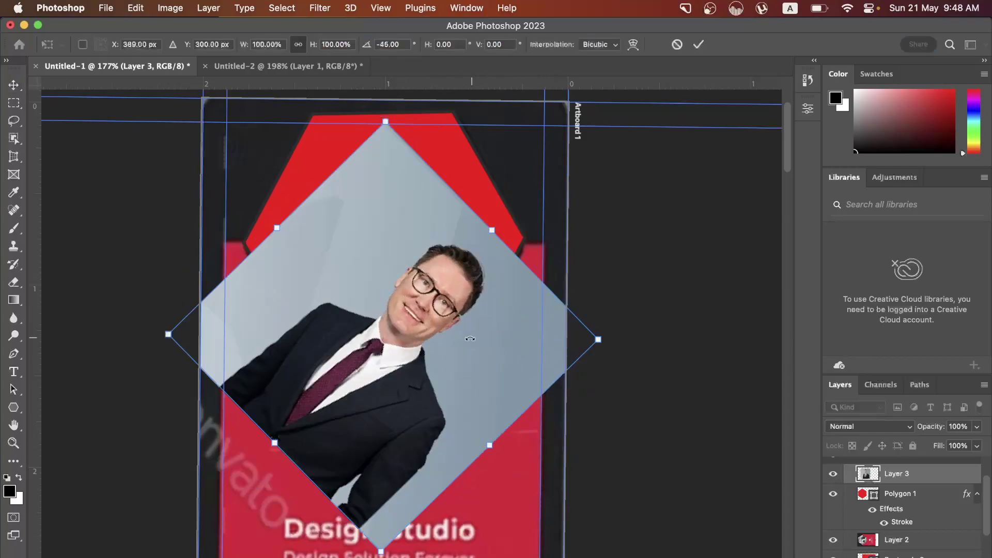
left_click_drag(607, 342, 483, 227)
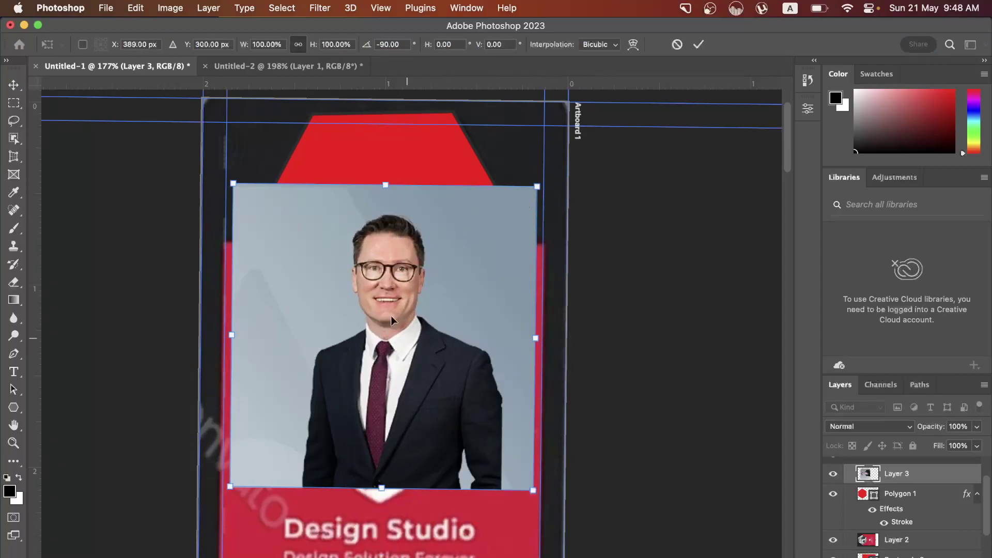
left_click_drag(389, 314, 391, 221)
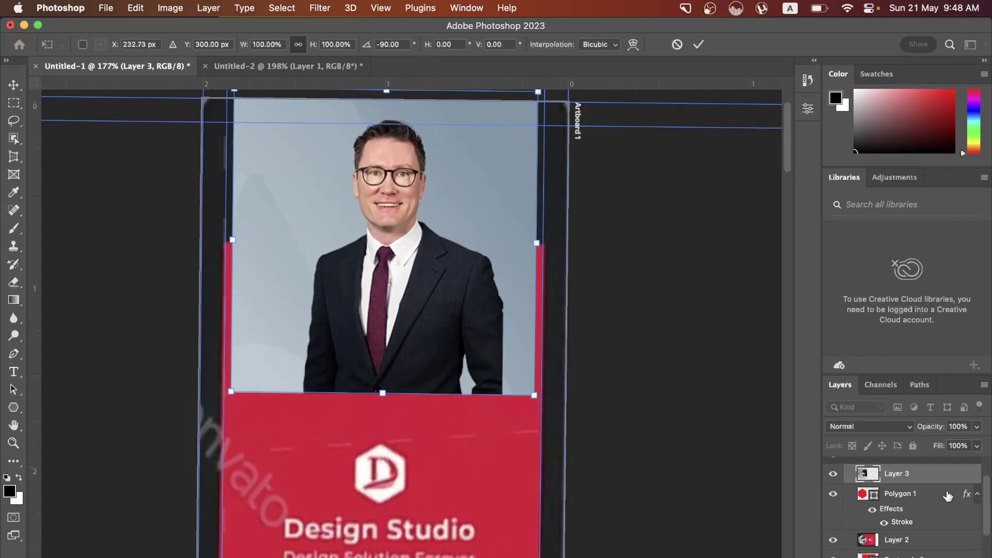
Apply the portrait's placement and clip Layer 3 to the Polygon 1 hexagon
left_click(902, 494)
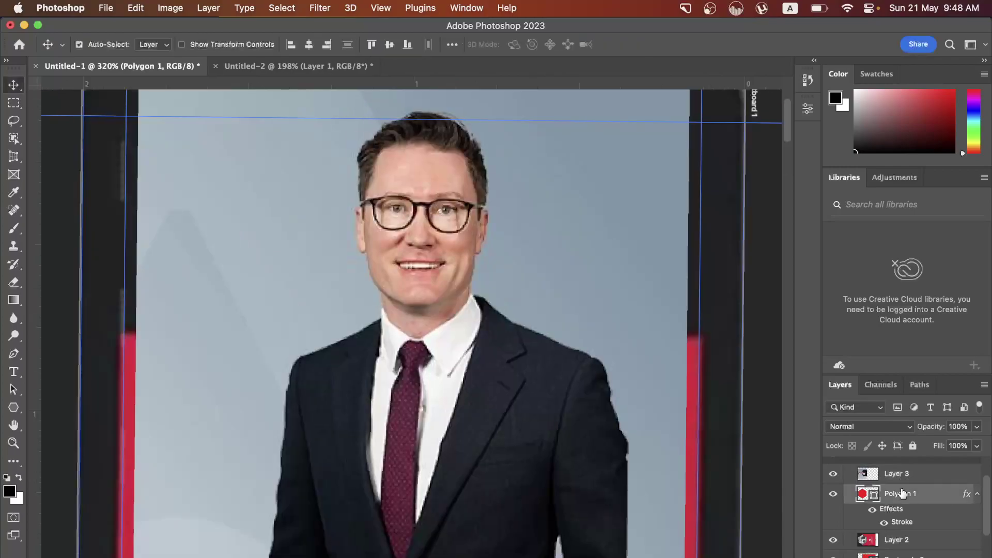
left_click_drag(900, 474, 900, 483)
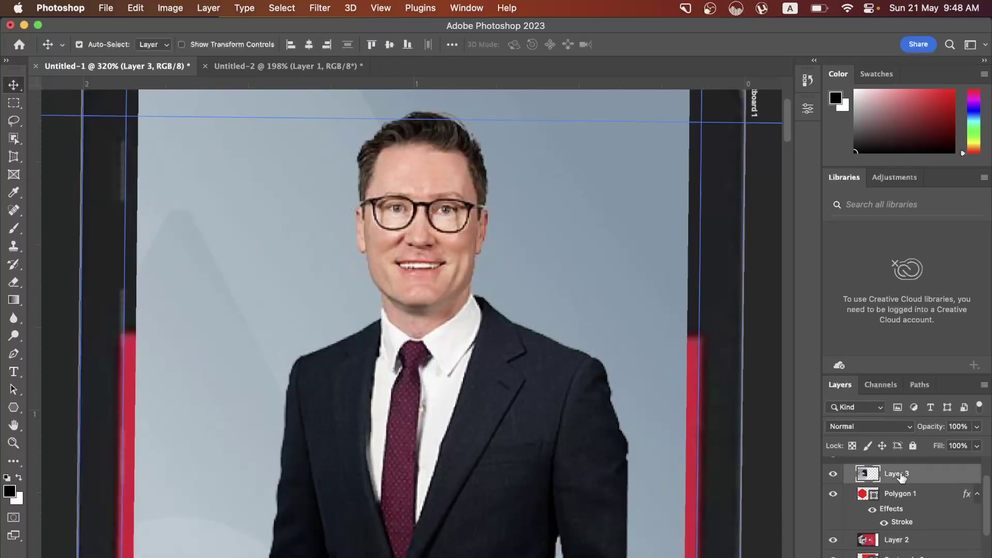
left_click(900, 482, "alt")
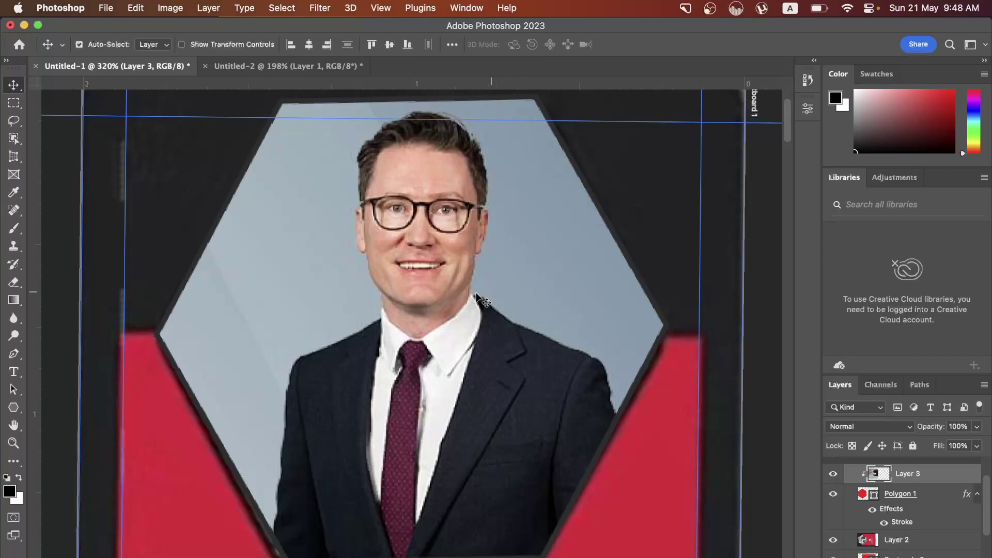
Move the portrait down and left inside the hexagon, then release the clip
left_click_drag(432, 276, 419, 305)
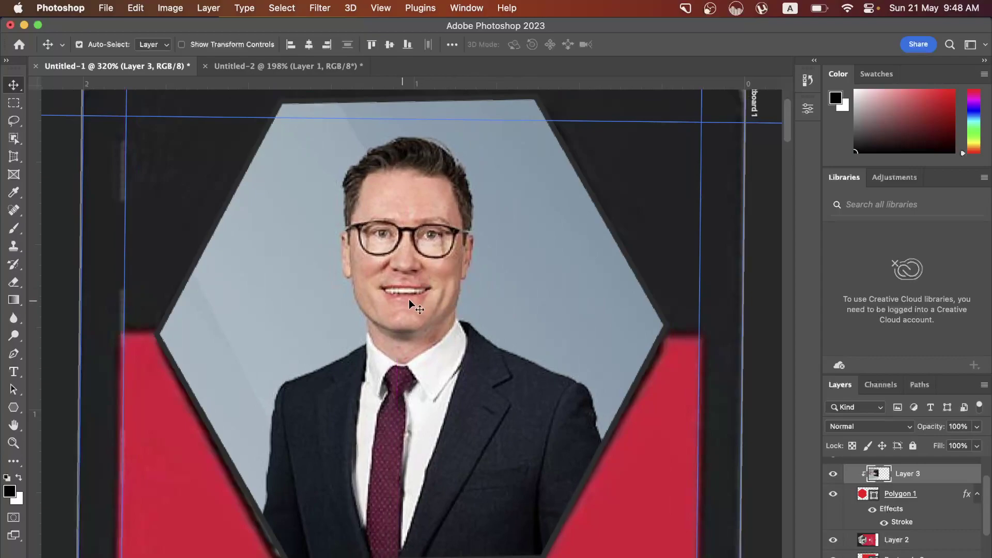
scroll(410, 299, "down", 2)
scroll(414, 298, "down", 2)
scroll(414, 298, "down", 1)
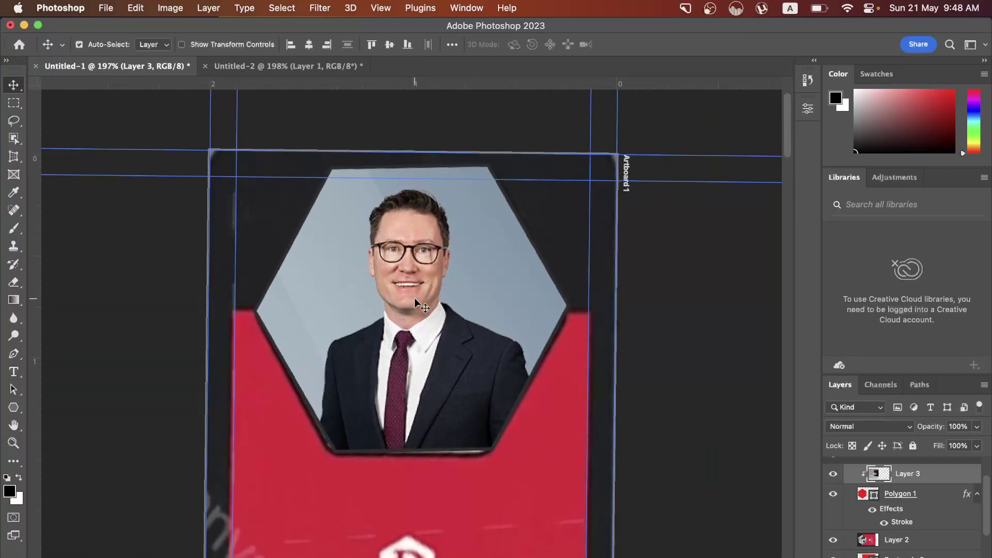
scroll(415, 302, "down", 2)
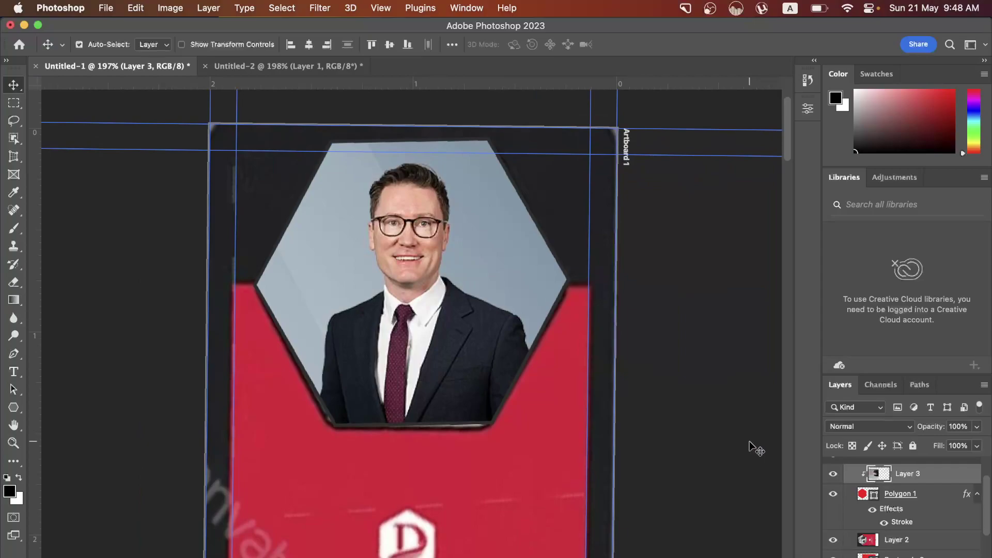
key("super+alt+g")
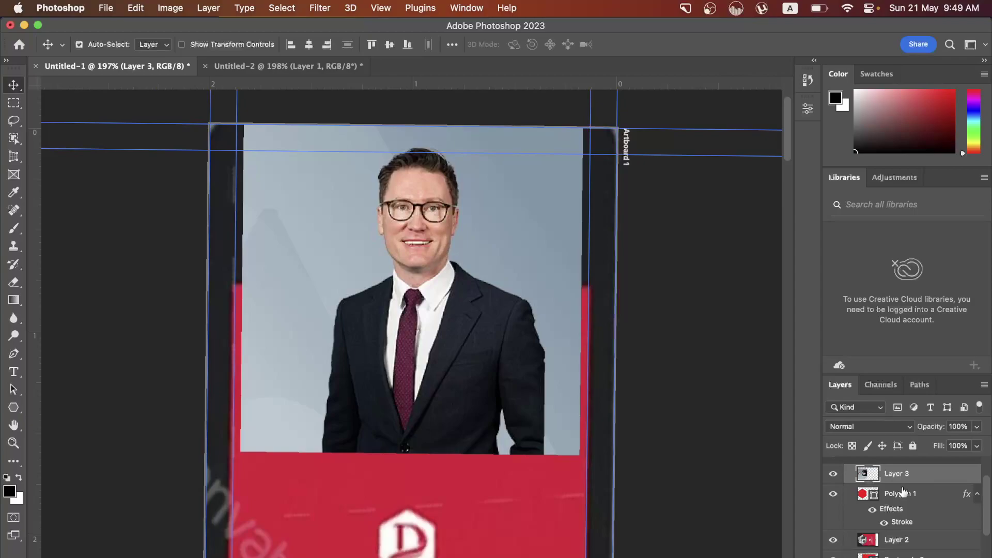
Re-clip the portrait into the hexagon and rotate Polygon 1 slightly, about 0.66°
left_click_drag(902, 491, 901, 482)
left_click(902, 482, "alt")
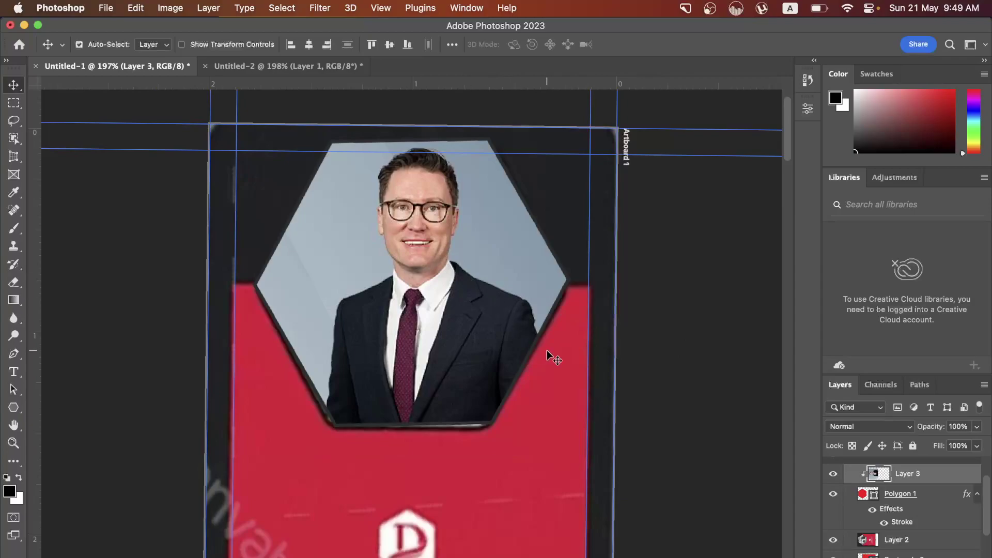
left_click(904, 493)
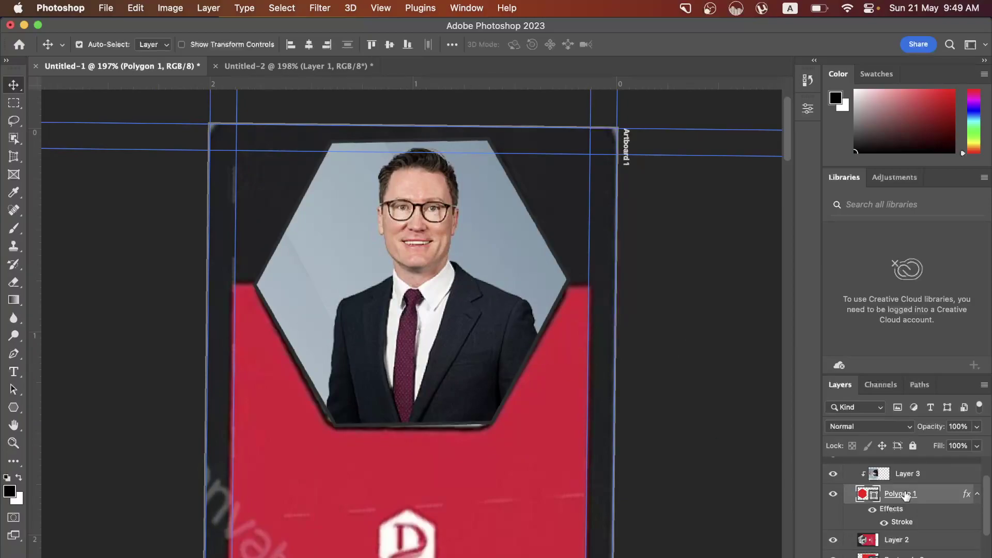
key("ctrl+t")
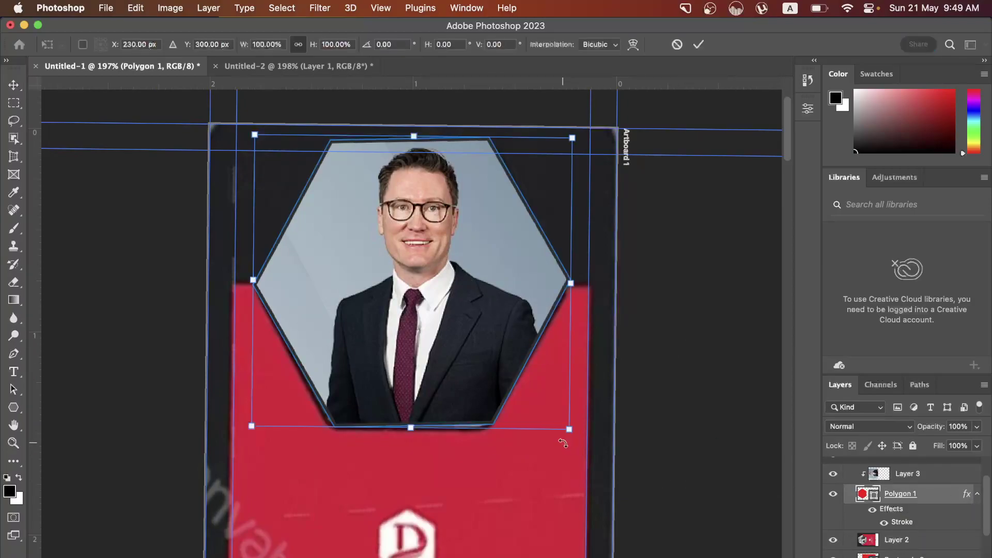
left_click_drag(579, 442, 578, 444)
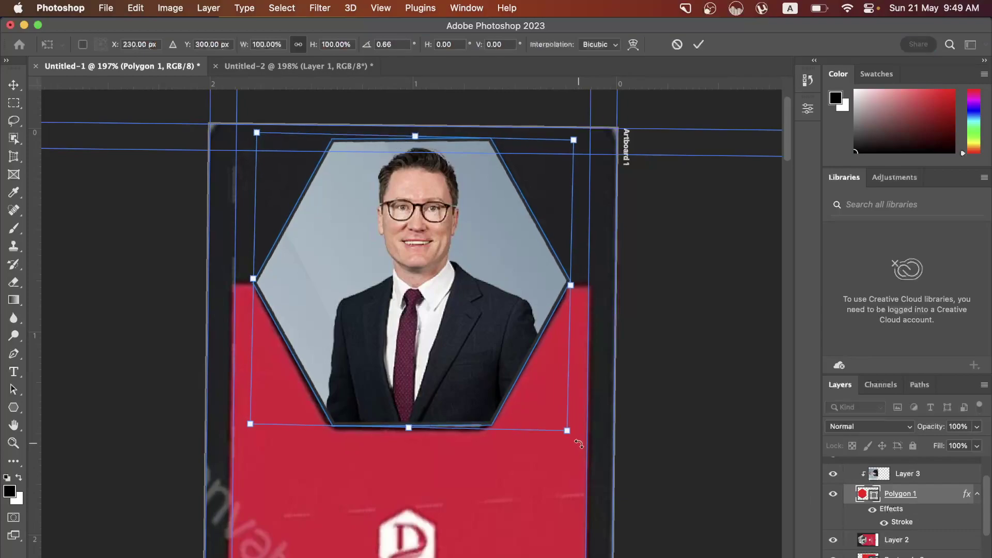
left_click(702, 47)
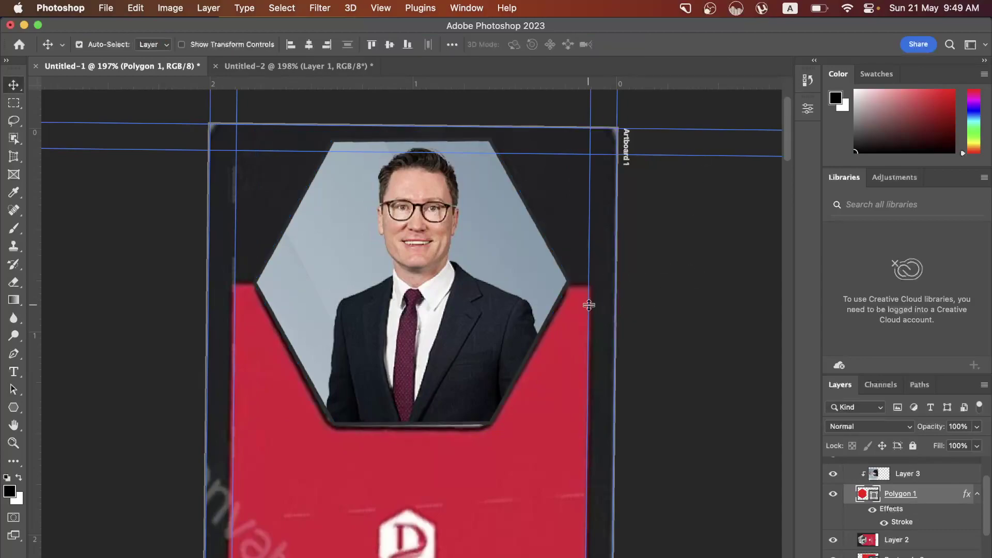
Hide the Layer 2 Design Studio reference, briefly toggling the hexagon photo off and on
scroll(454, 281, "down", 2)
scroll(454, 281, "down", 2)
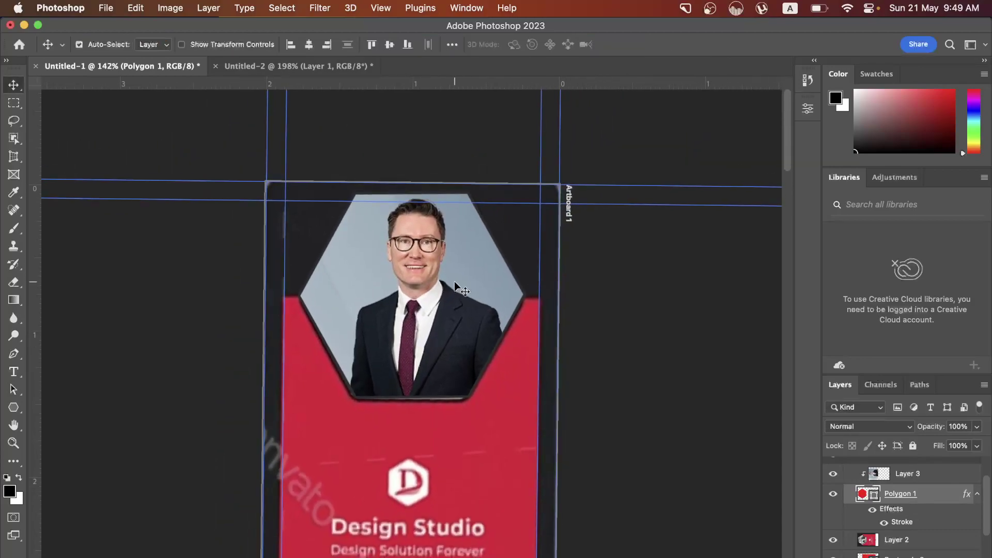
scroll(454, 281, "down", 2)
scroll(454, 281, "down", 1)
scroll(454, 281, "down", 1)
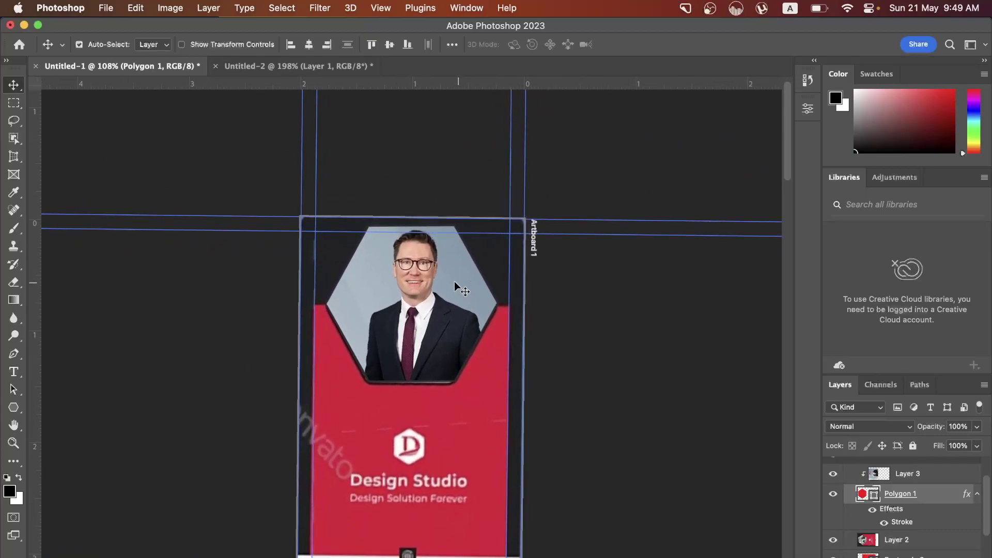
scroll(875, 528, "down", 2)
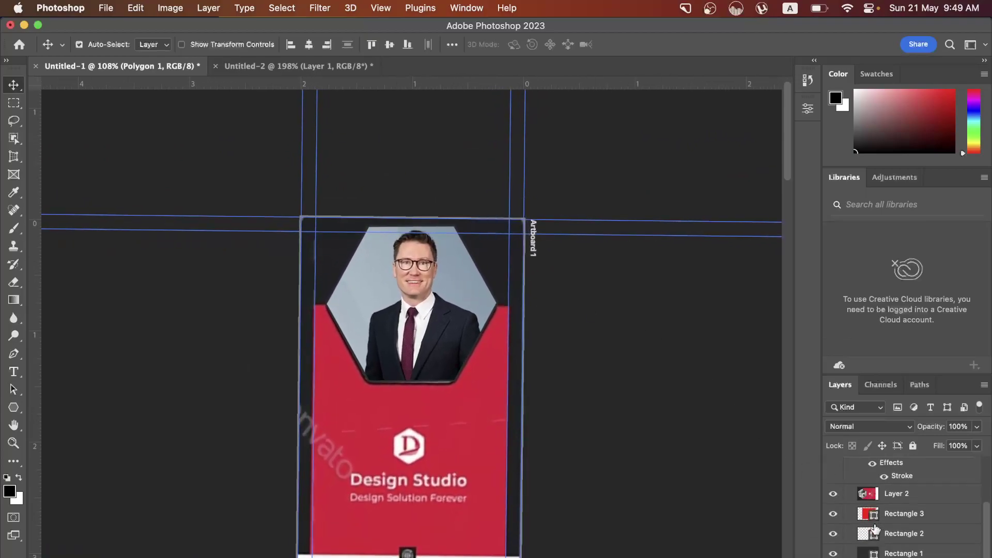
left_click(832, 494)
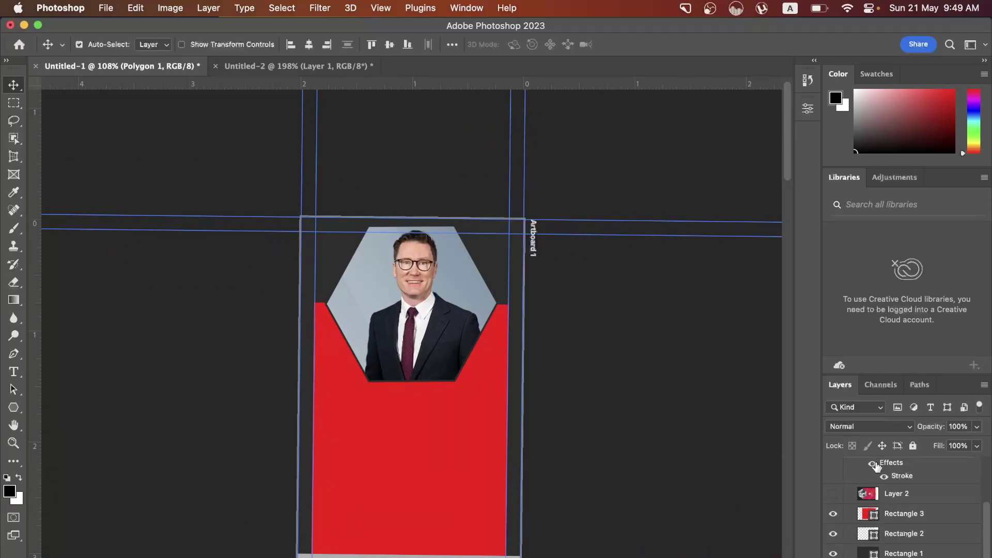
left_click(832, 468)
left_click(832, 468)
Raise the Rectangle 2 bottom band's opacity from 62% to 100%
scroll(868, 506, "up", 3)
scroll(872, 506, "down", 3)
scroll(663, 405, "down", 2)
scroll(662, 404, "down", 2)
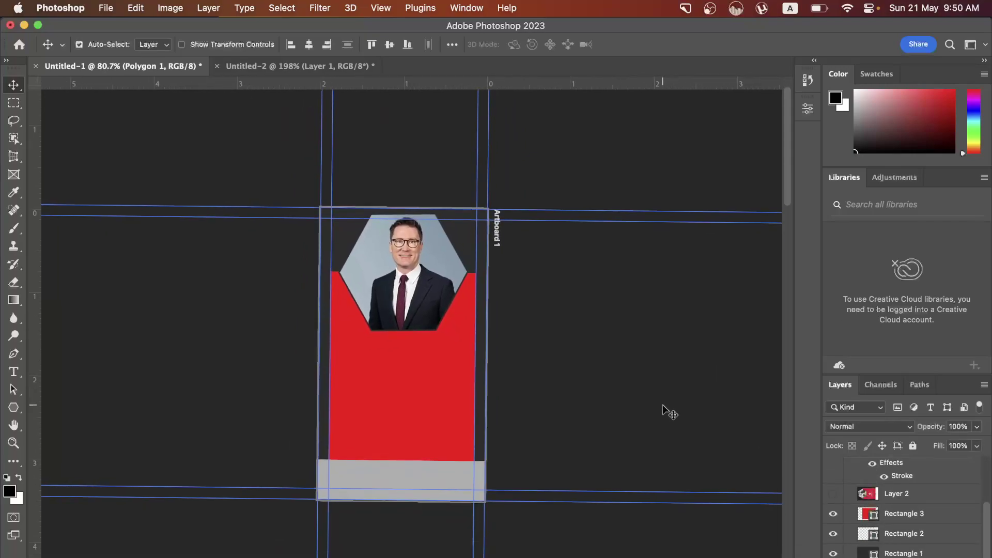
left_click(468, 473)
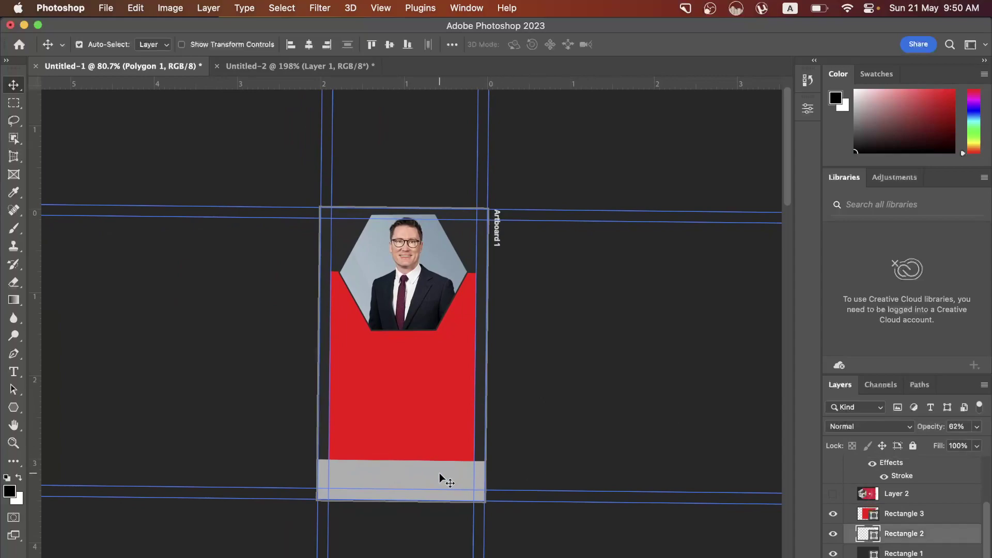
left_click(978, 427)
left_click_drag(957, 443, 990, 445)
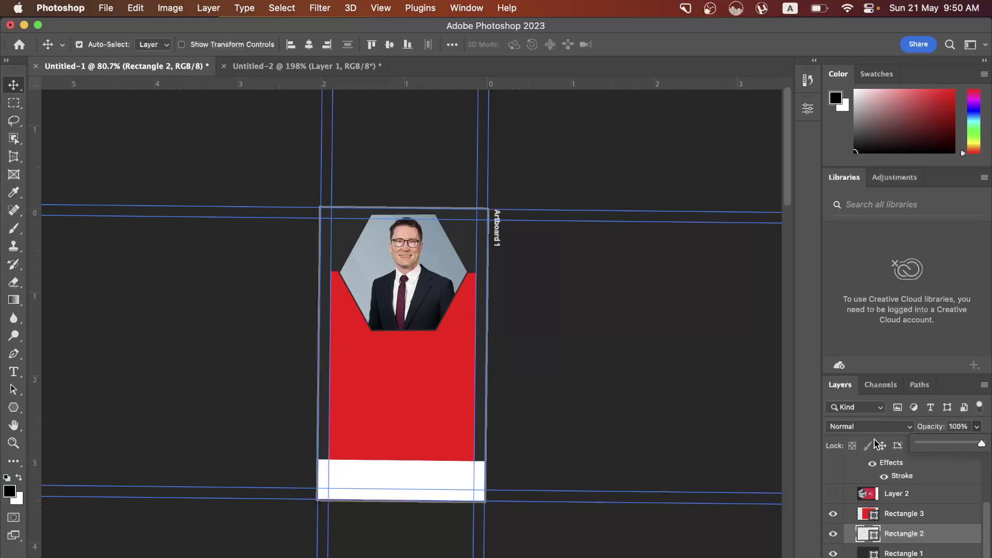
Try black, medium grey, light grey and default pasteboard colours, settling on medium grey
key("super+semicolon")
left_click(648, 369)
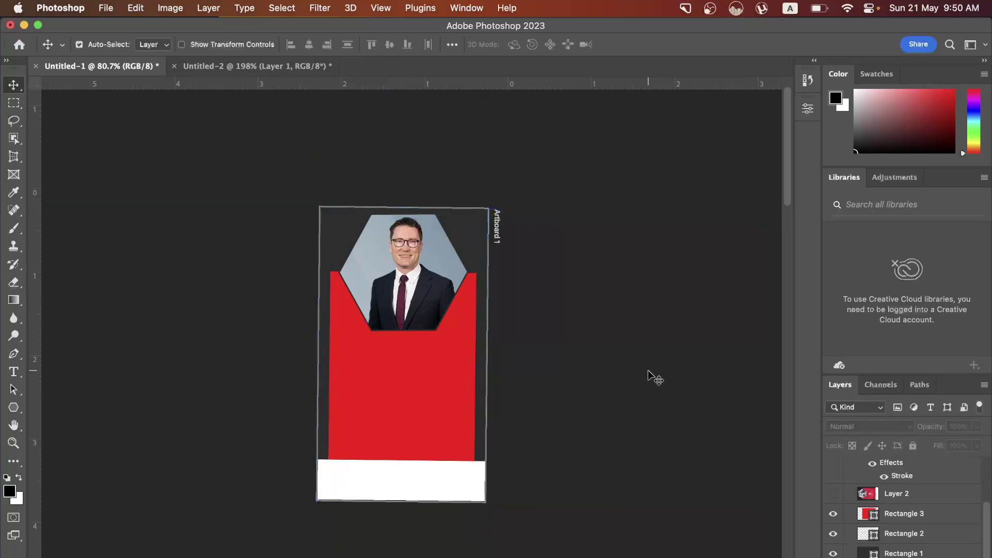
right_click(648, 371)
left_click(672, 396)
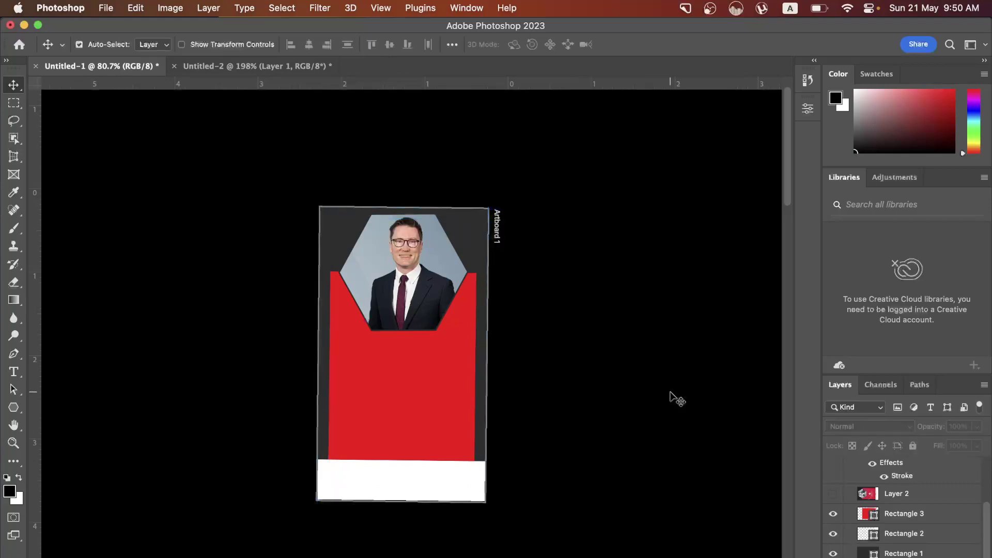
right_click(618, 352)
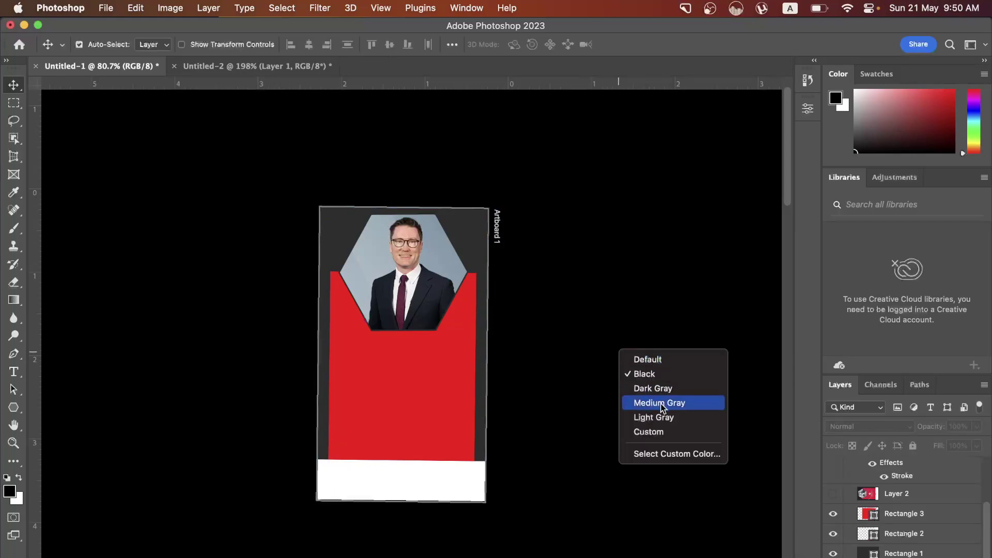
left_click(661, 404)
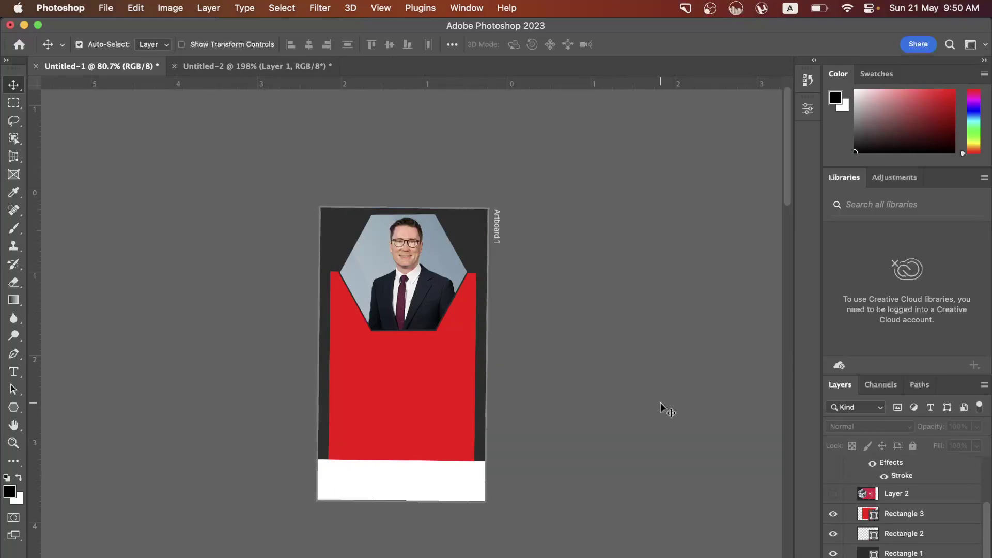
right_click(626, 297)
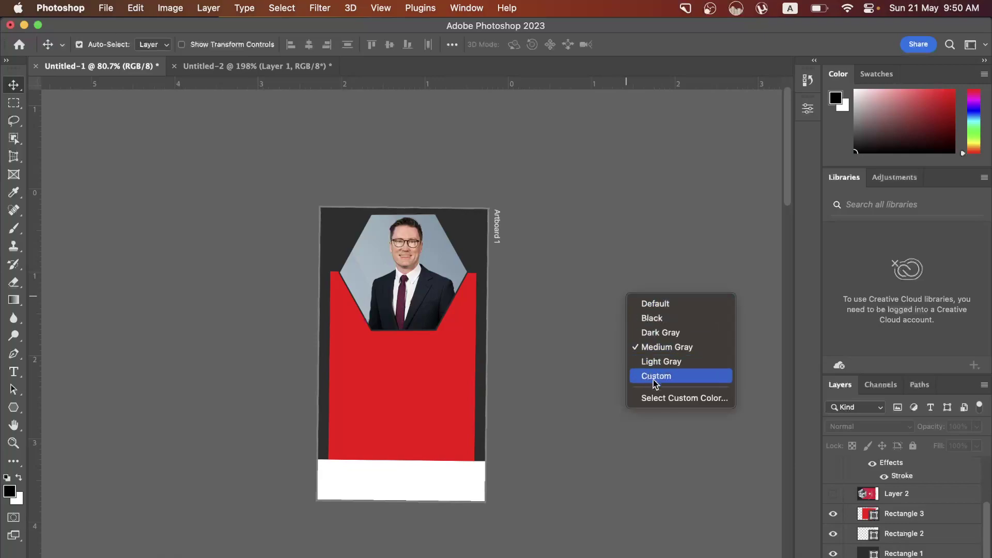
left_click(656, 362)
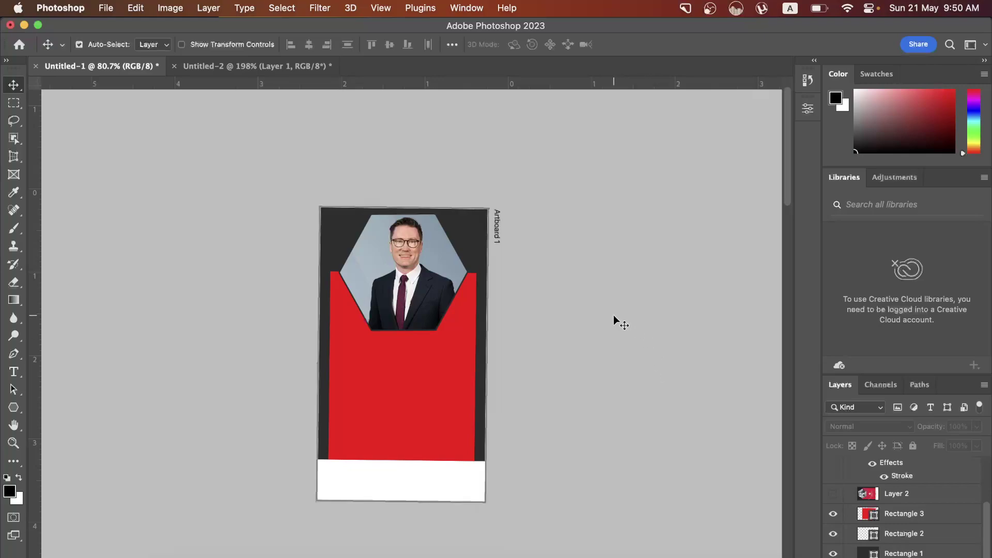
right_click(637, 300)
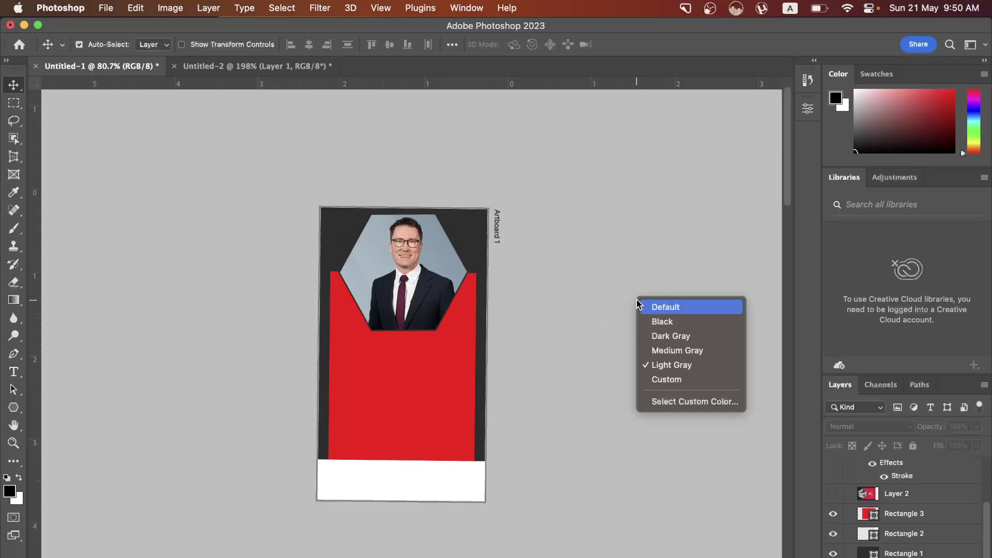
left_click(661, 308)
right_click(658, 315)
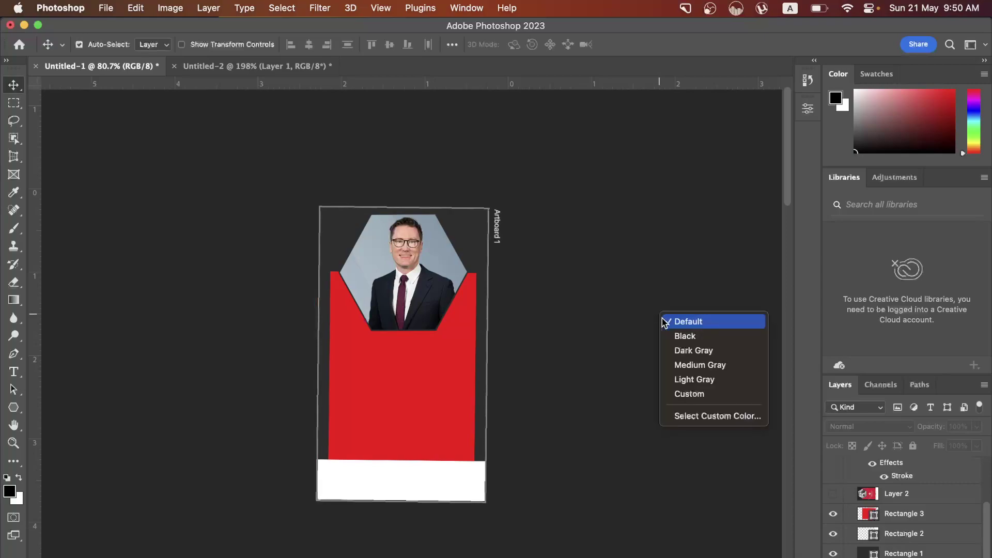
left_click(688, 368)
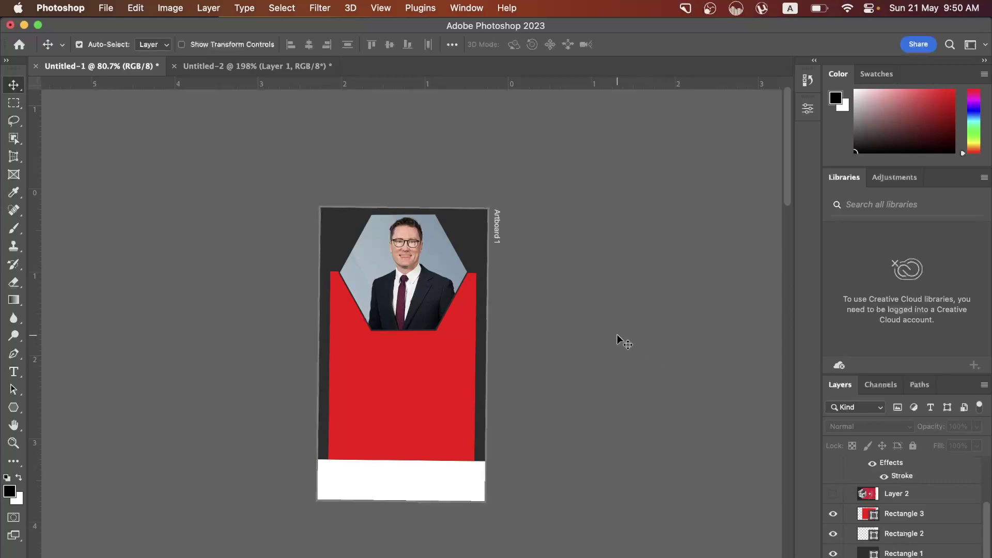
Shift the photo slightly down inside the hexagon
left_click(448, 380)
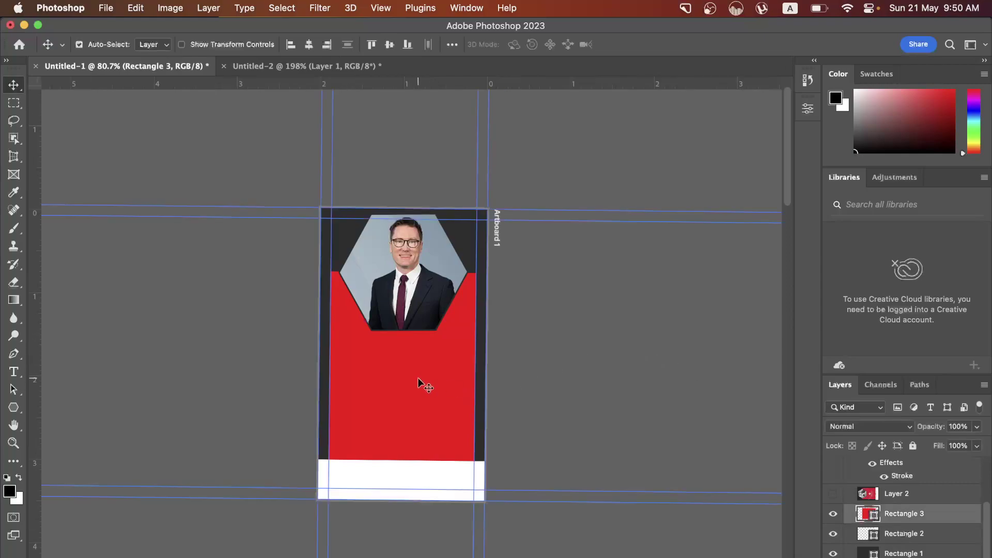
scroll(416, 315, "up", 3)
scroll(416, 315, "up", 2)
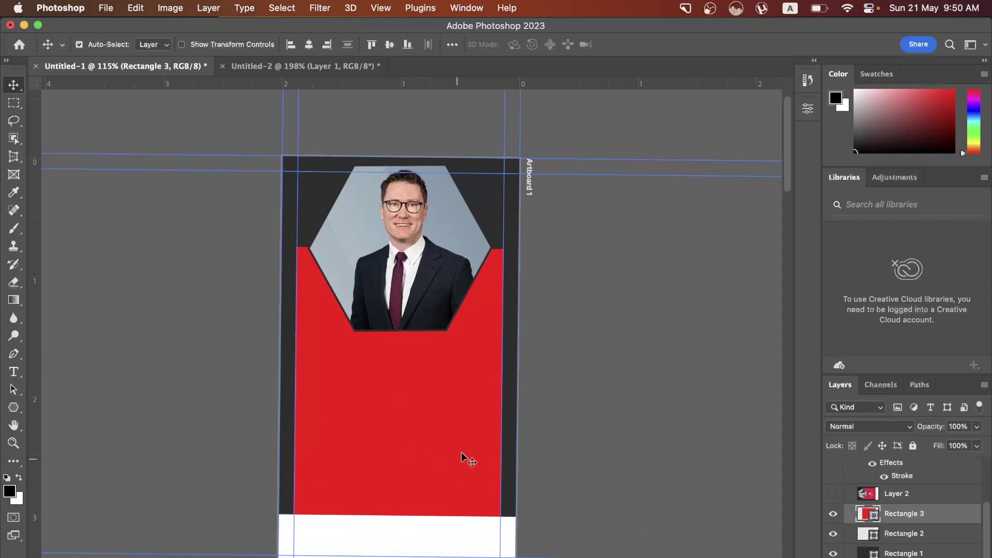
scroll(395, 398, "down", 2)
scroll(395, 398, "down", 1)
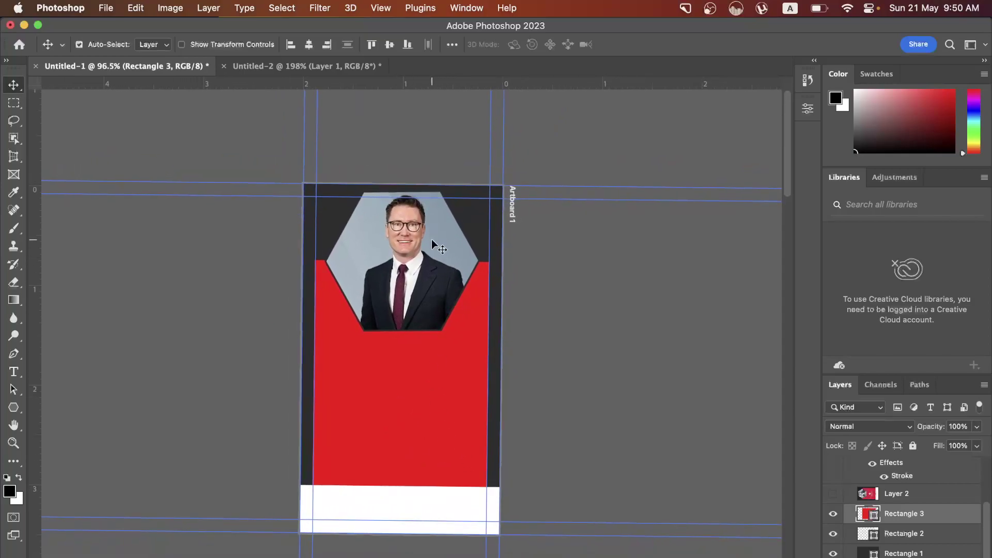
left_click_drag(406, 235, 406, 243)
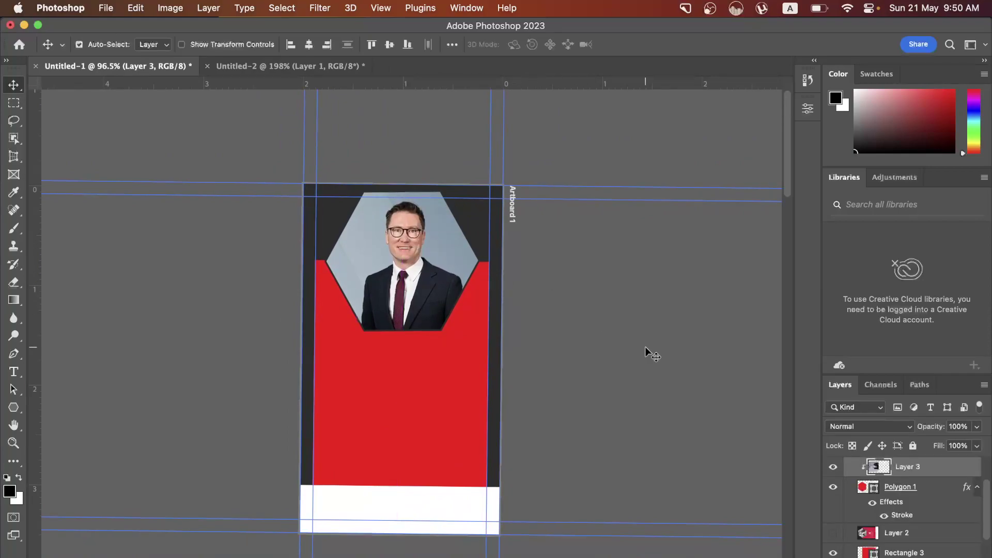
Nudge the Polygon 1 frame down three, right one, up one, and re-centre the photo
left_click(888, 491)
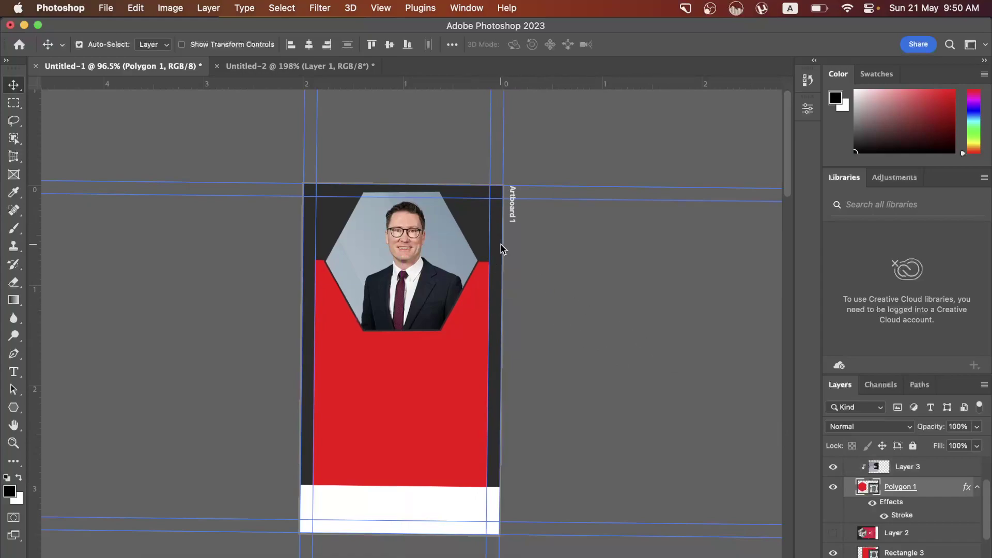
key("Down")
key("Down")
key("Down")
key("Down")
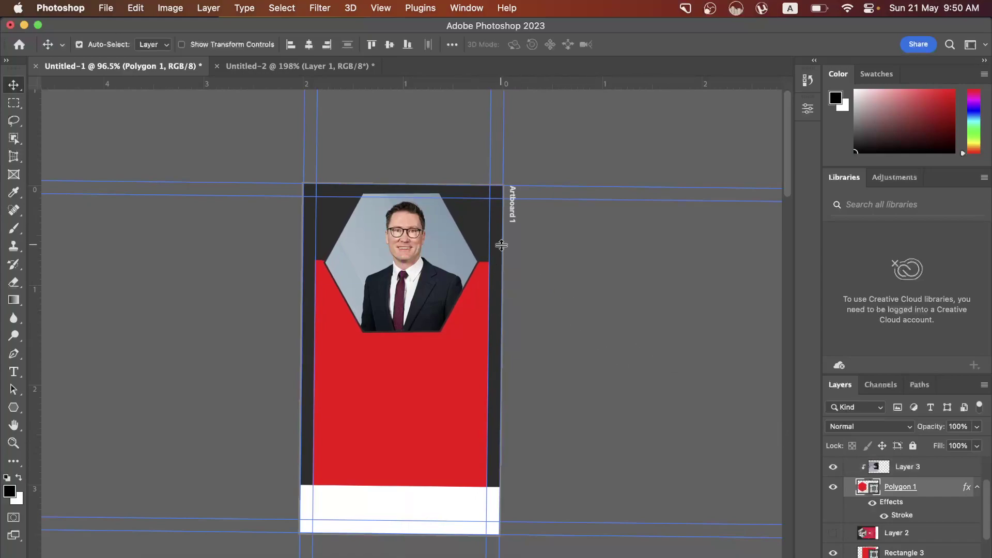
key("Down")
key("Down")
key("Down")
key("Down")
key("Down")
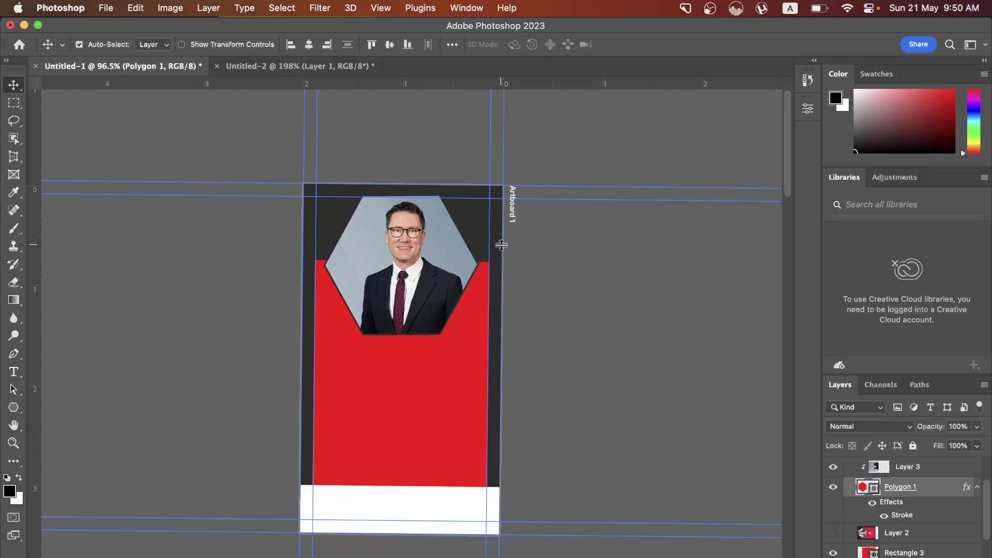
key("Down")
key("Right")
key("Right")
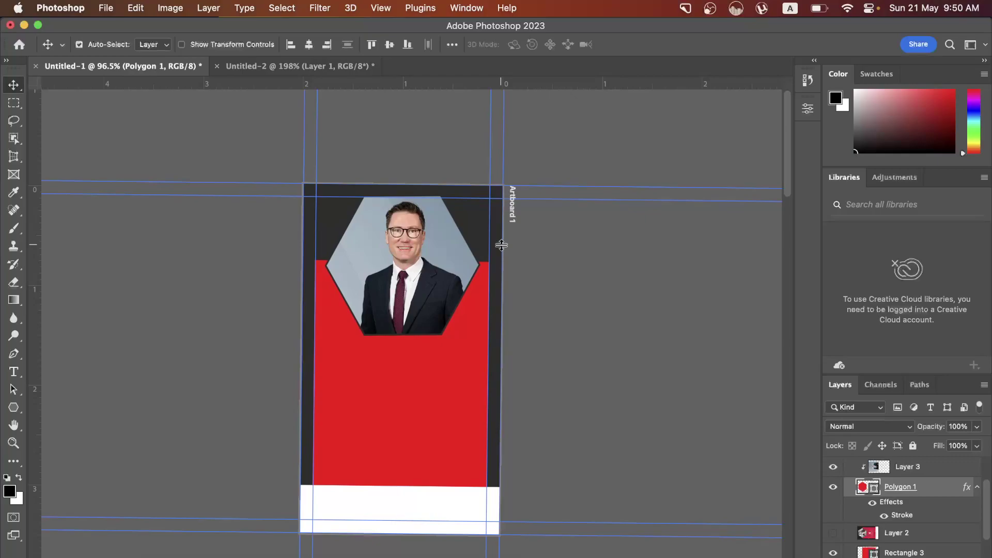
key("Up")
key("Up")
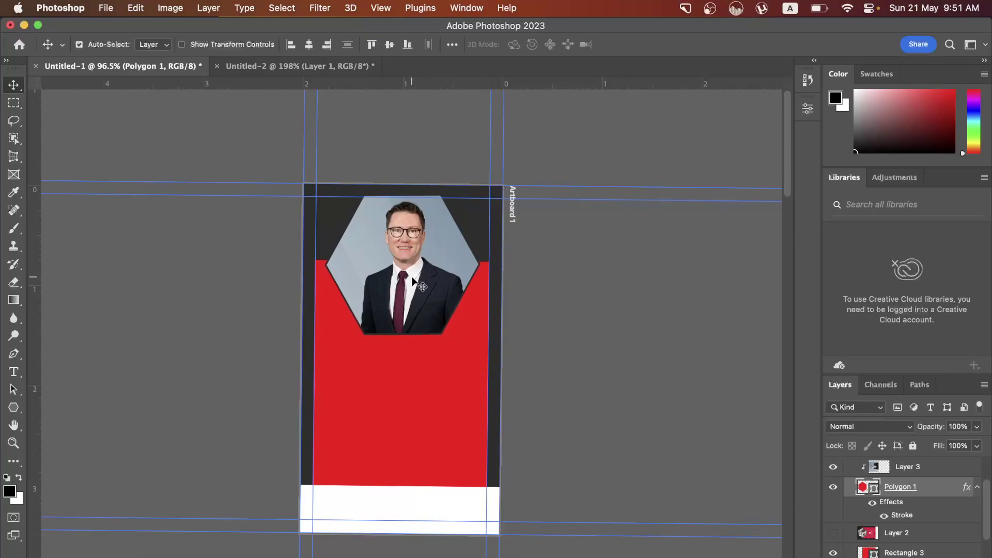
left_click_drag(404, 278, 407, 280)
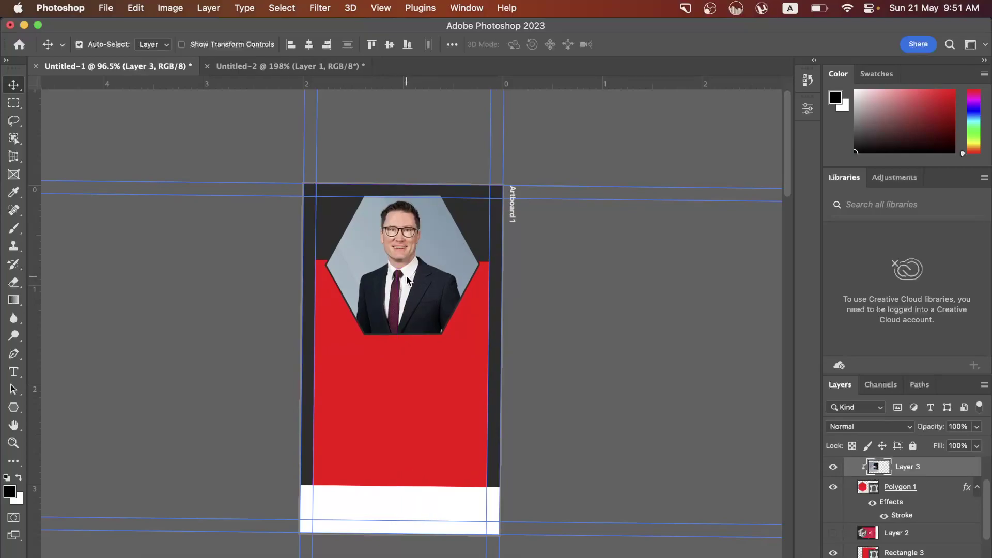
left_click(608, 341)
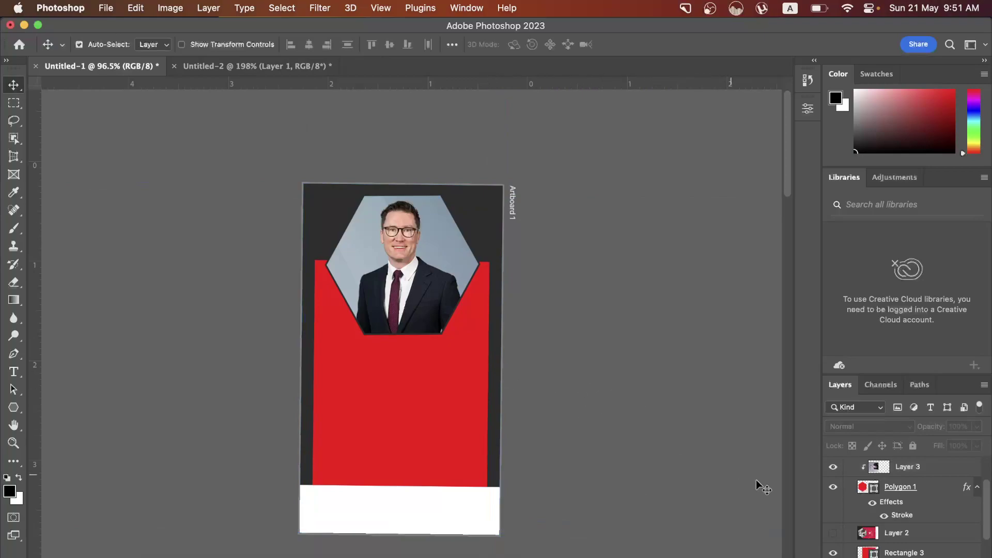
Move Layer 2 above Layer 3 and make it visible, launching Illustrator from the Dock
left_click_drag(899, 533, 894, 464)
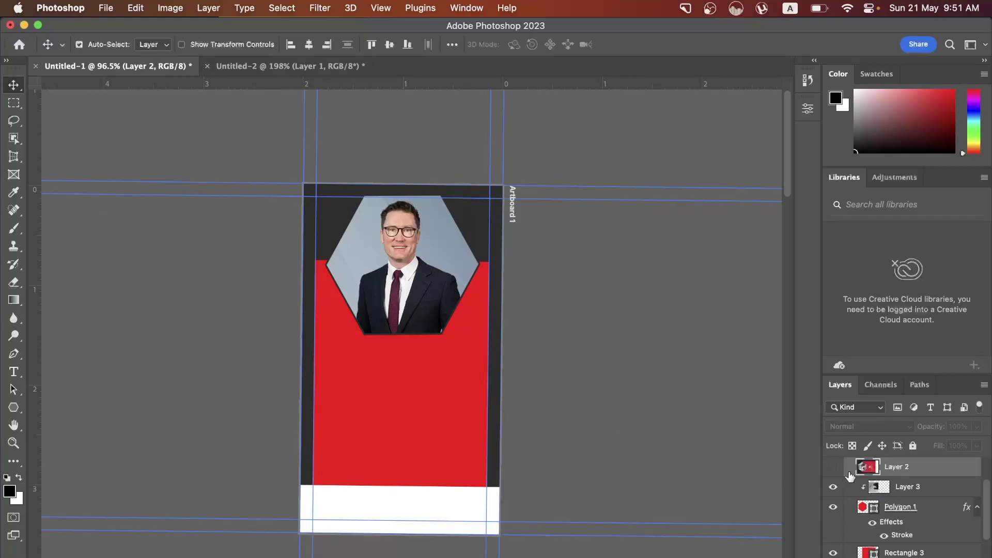
left_click(833, 467)
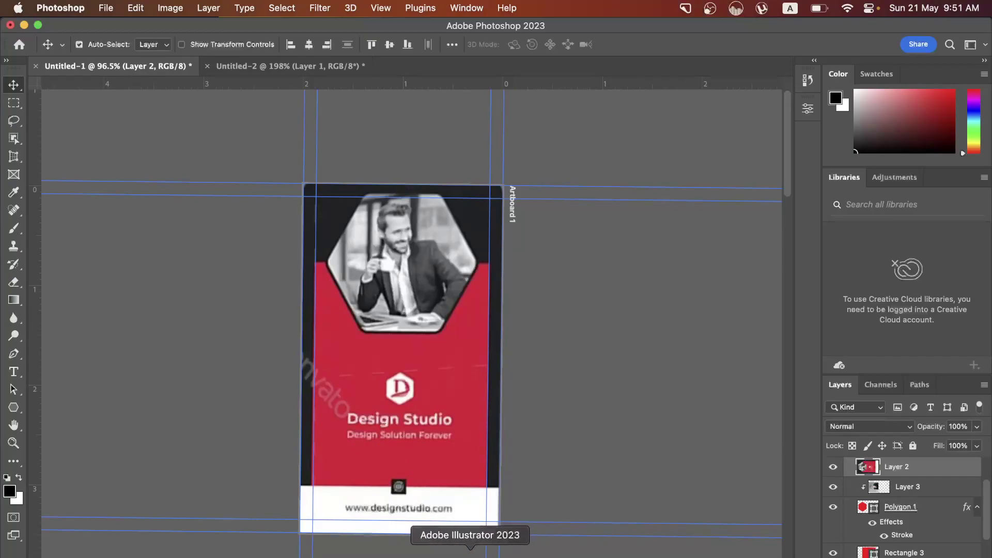
left_click(477, 554)
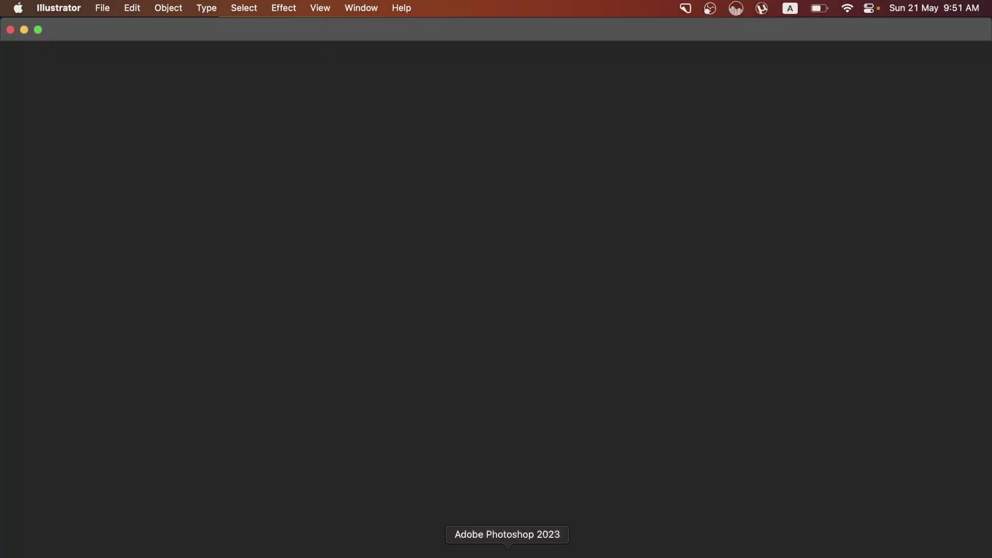
left_click(507, 554)
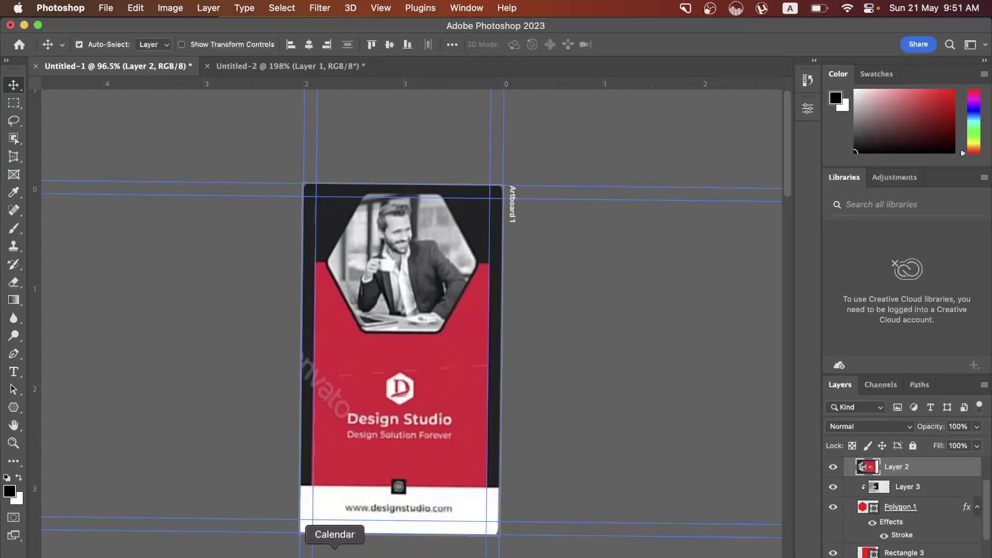
Browse Recents in the File > Place Embedded dialog without placing anything
left_click(104, 8)
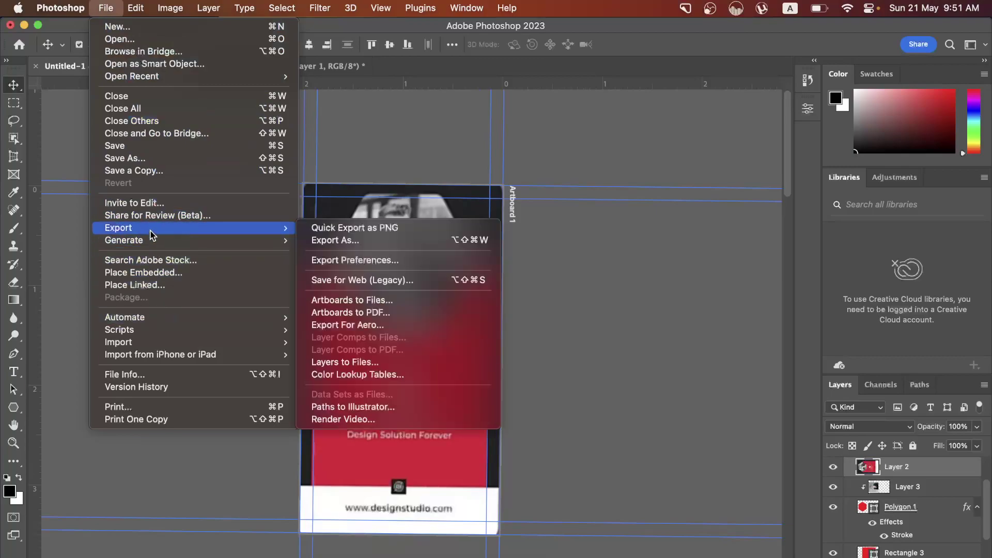
left_click(162, 274)
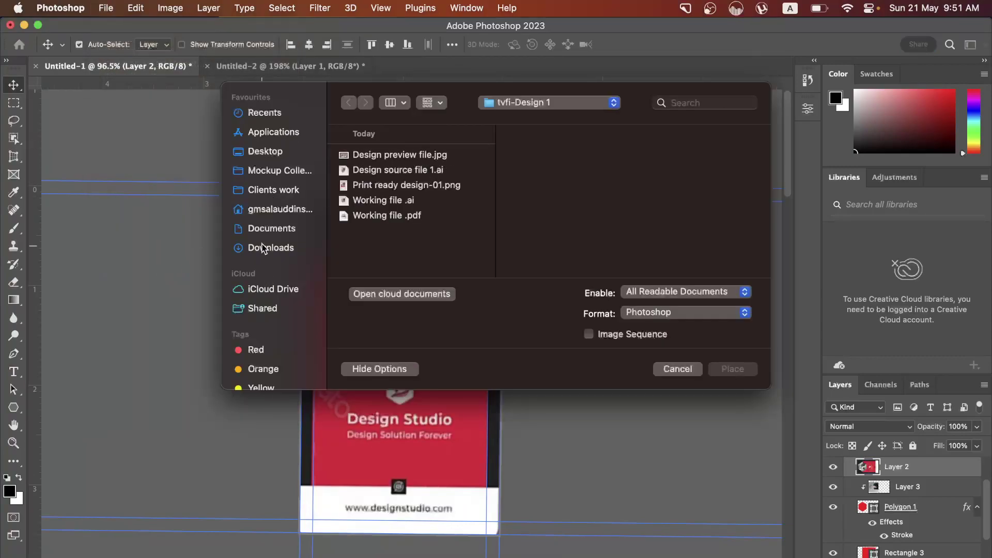
left_click(265, 115)
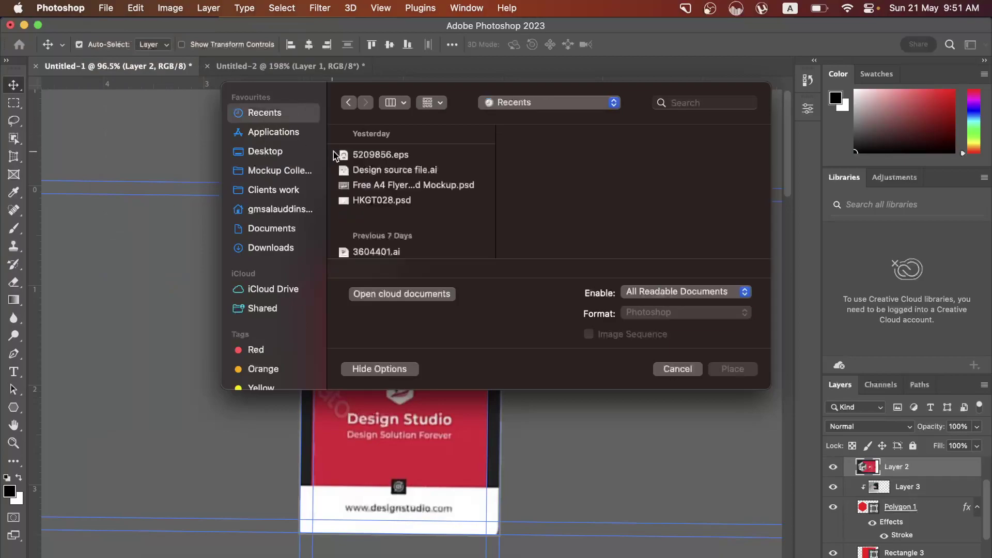
scroll(428, 205, "down", 2)
scroll(429, 205, "down", 2)
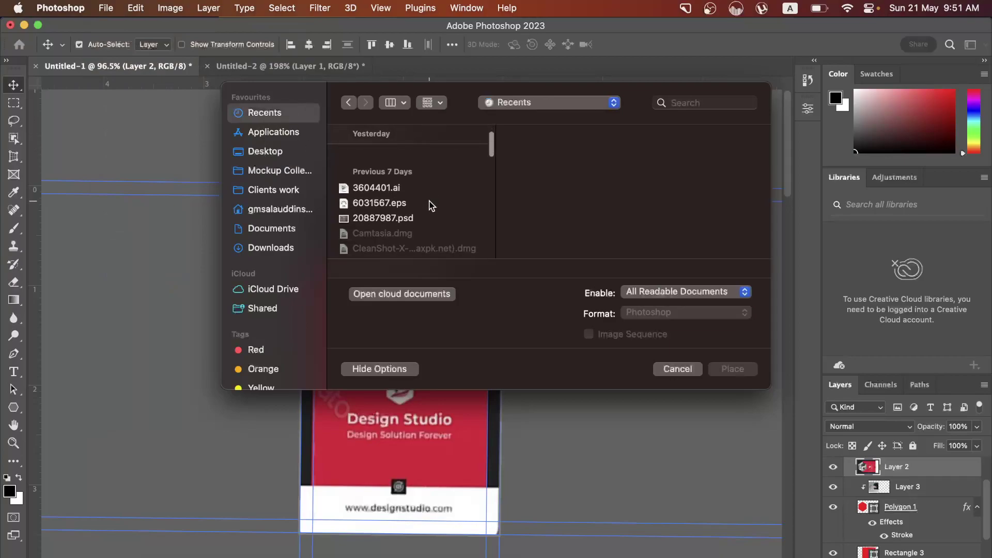
scroll(429, 205, "down", 2)
scroll(429, 205, "down", 2)
scroll(429, 205, "down", 1)
scroll(428, 205, "down", 2)
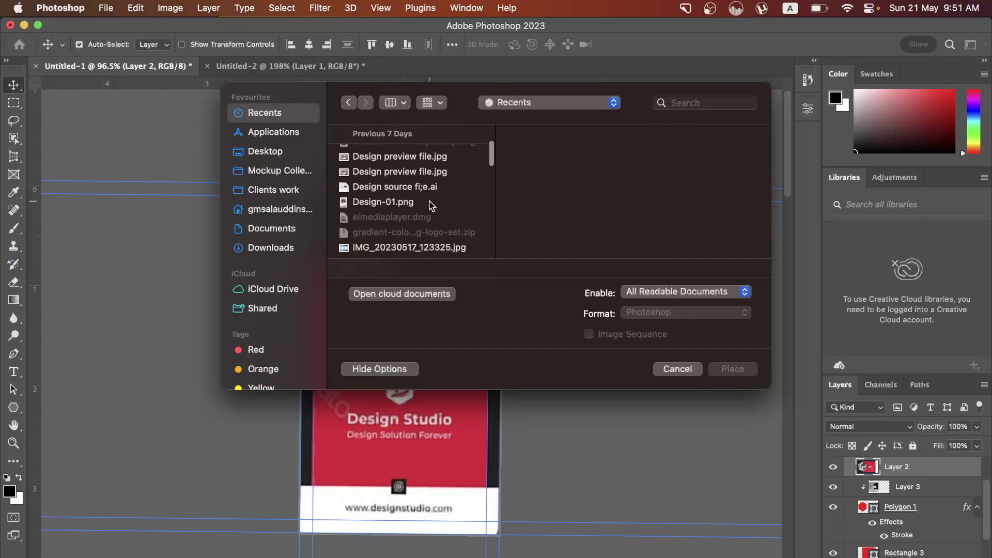
scroll(429, 205, "up", 5)
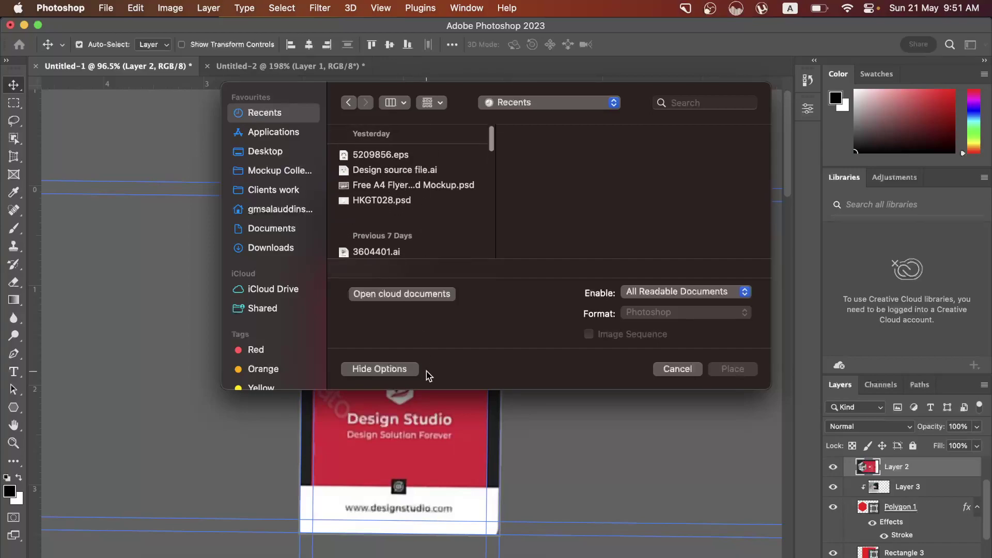
left_click(481, 551)
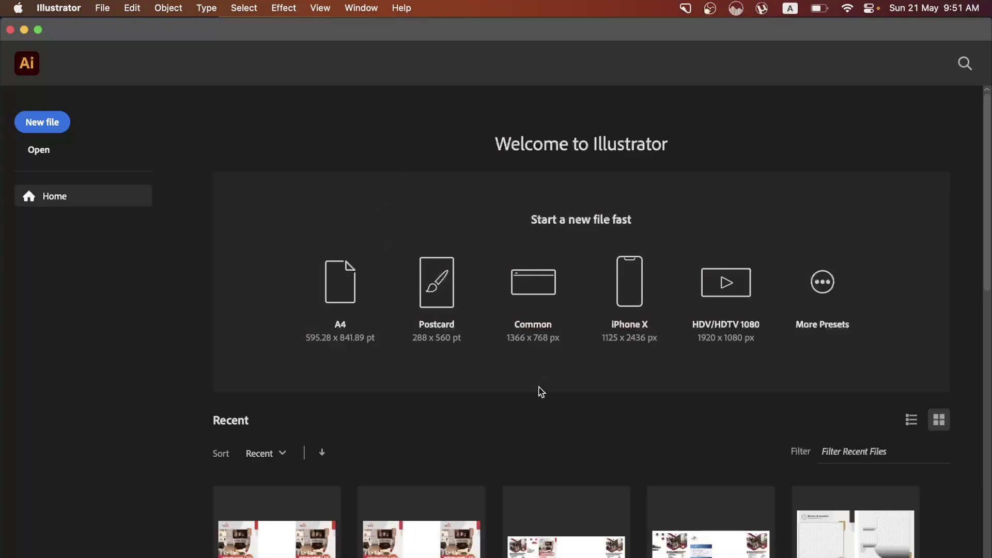
Open Design source file.ai and drag the bottom TwoMaxTV logo off the artboard
scroll(538, 392, "down", 10)
scroll(540, 393, "up", 3)
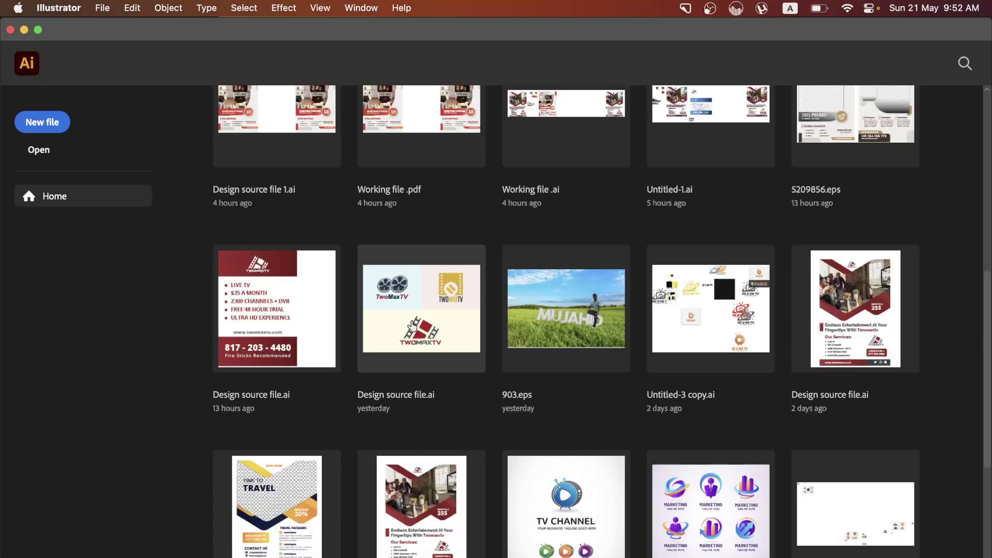
left_click(412, 326)
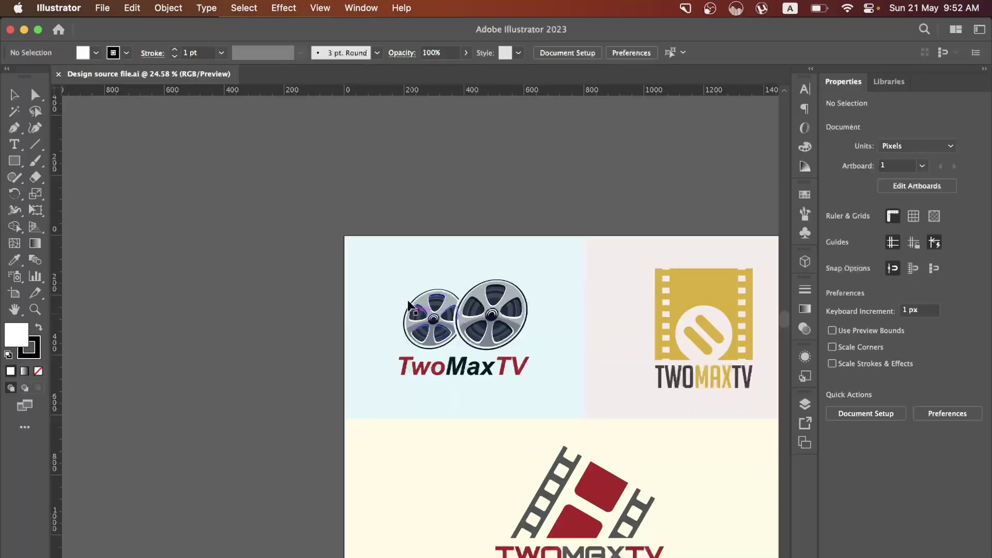
scroll(562, 435, "down", 2)
scroll(562, 436, "down", 5)
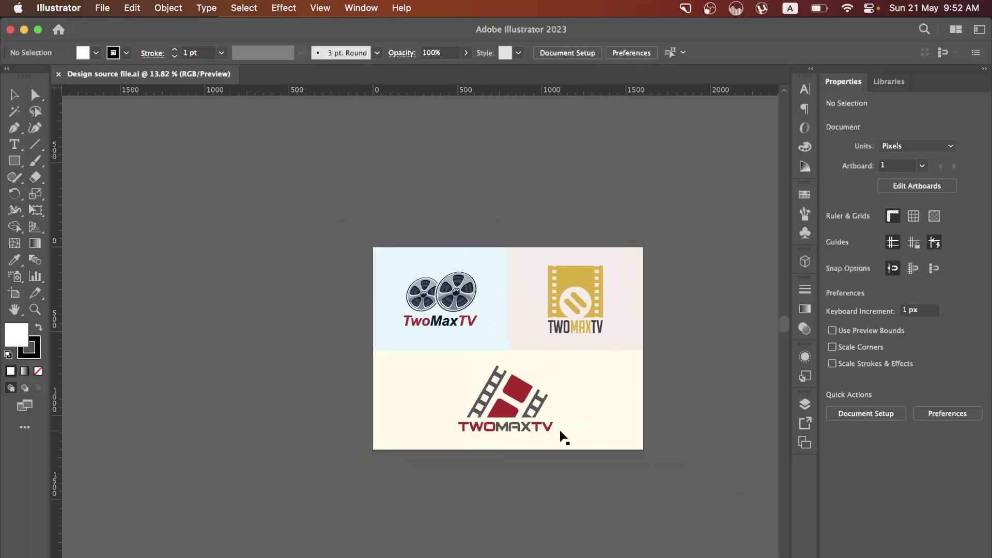
mouse_move(514, 329)
left_mouse_down()
mouse_move(302, 398)
mouse_move(274, 387)
left_mouse_up()
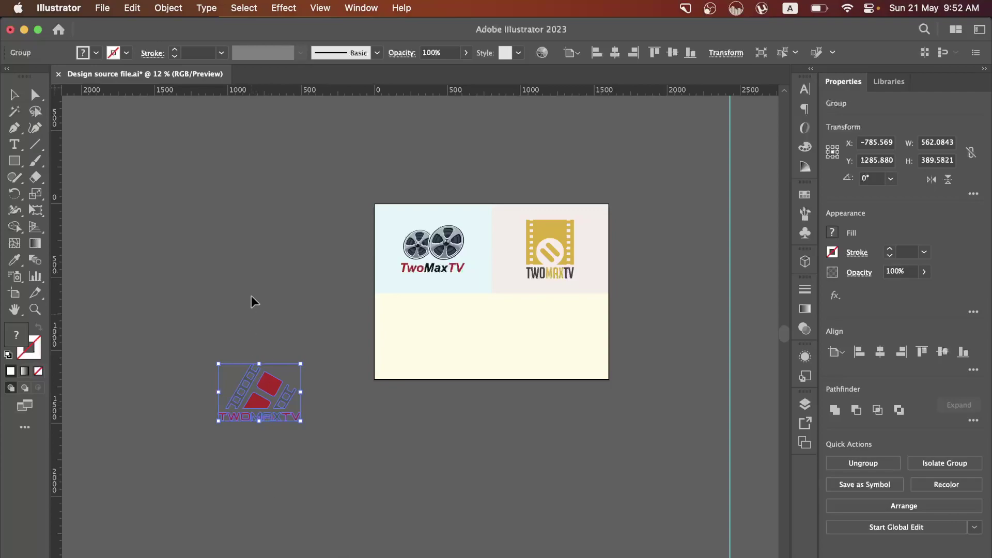
Fill the off-artboard logo with the white swatch and reselect the logo group
left_click(96, 53)
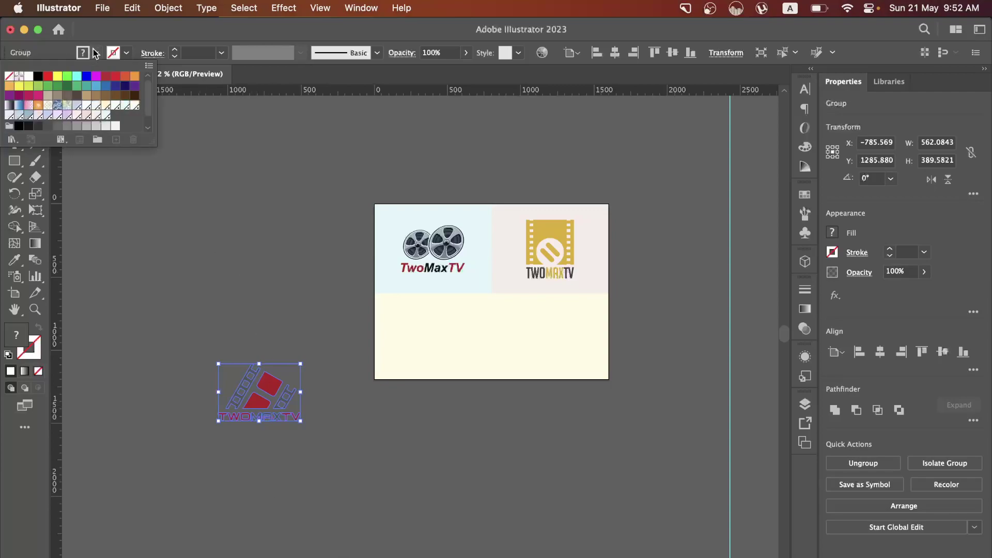
left_click(29, 77)
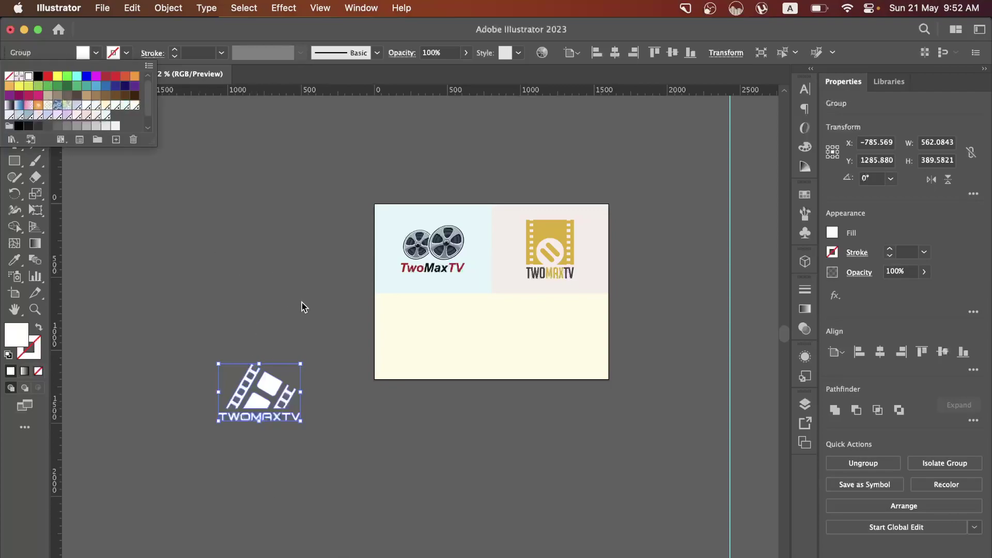
left_click(274, 274)
left_click(268, 269)
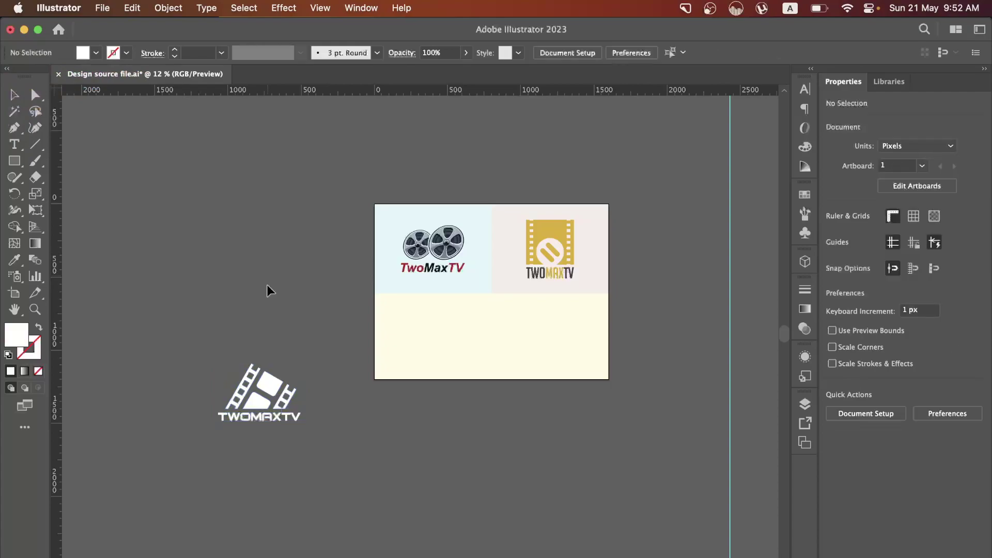
left_click(270, 385)
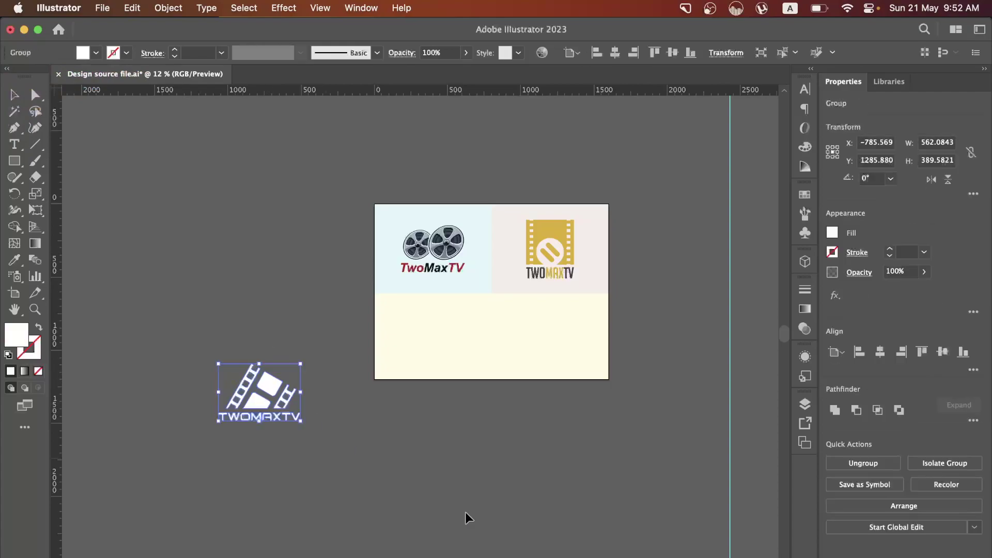
left_click(510, 551)
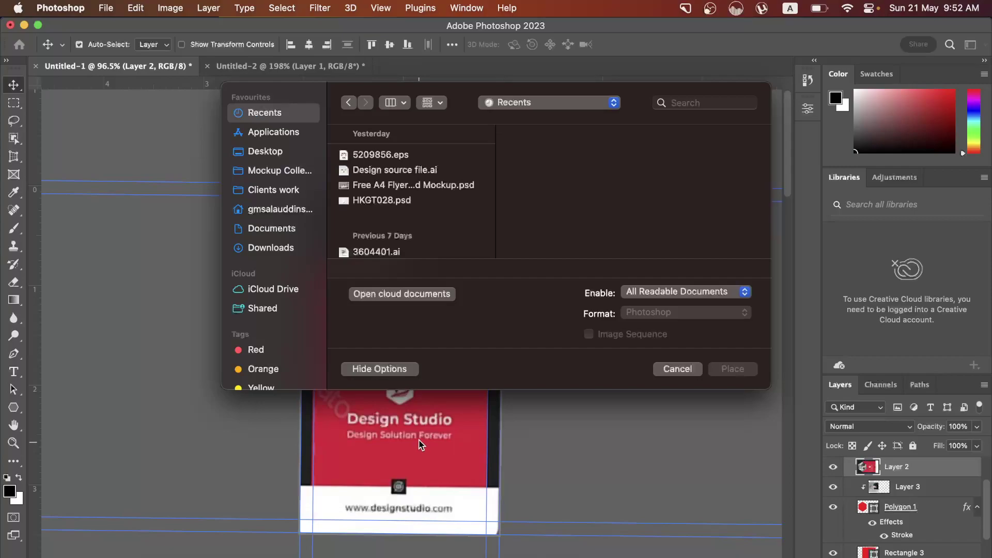
Cancel the Place dialog and paste the logo as pixels onto the card
left_click(677, 369)
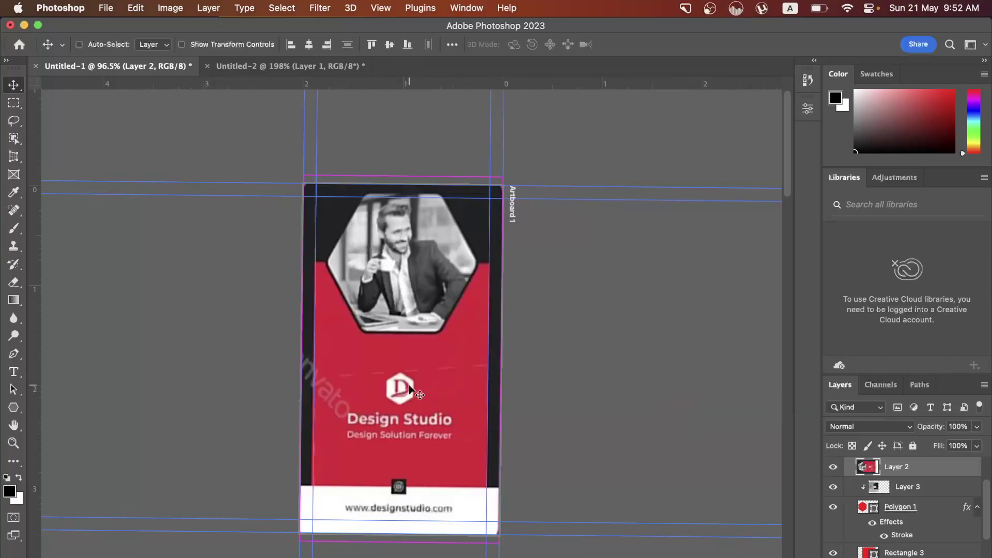
key("super+v")
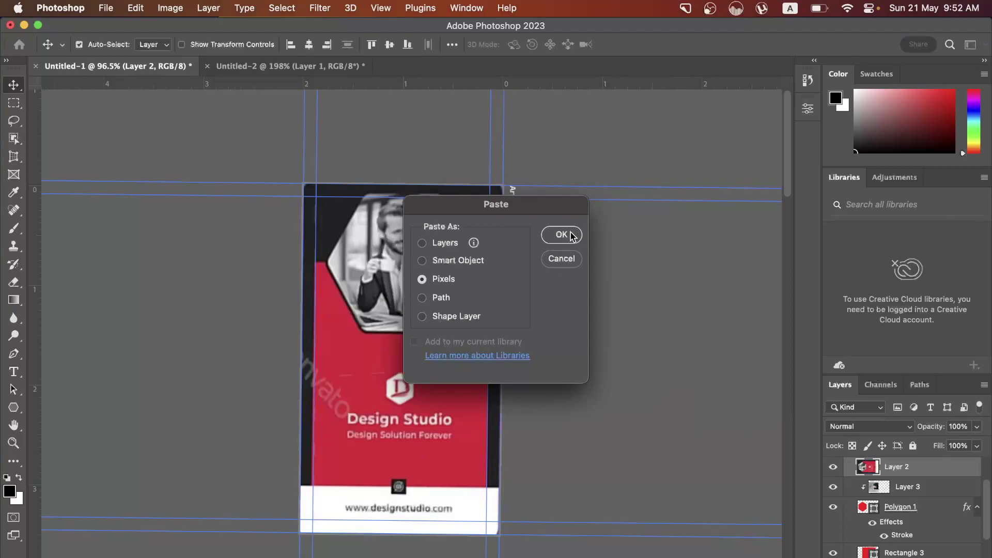
left_click(572, 237)
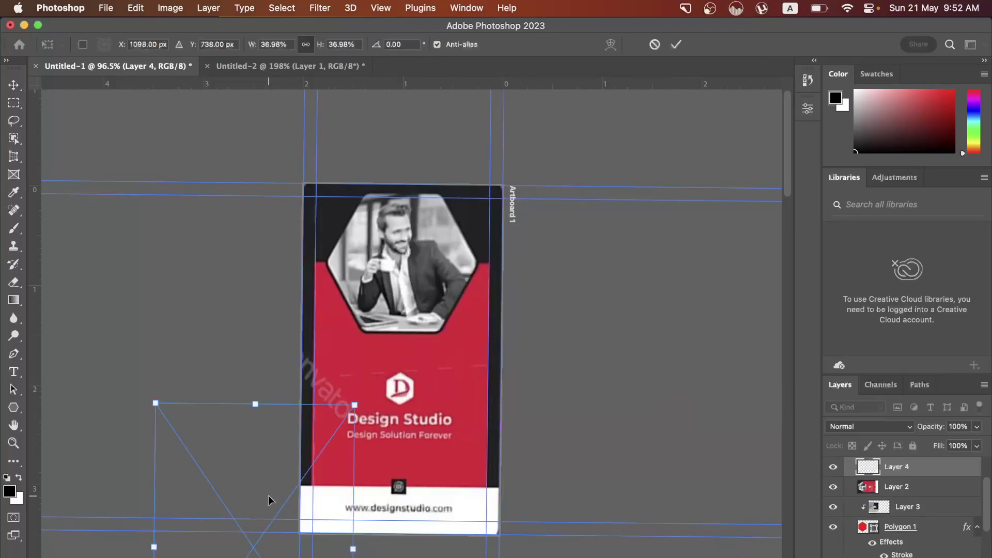
left_click_drag(268, 495, 456, 341)
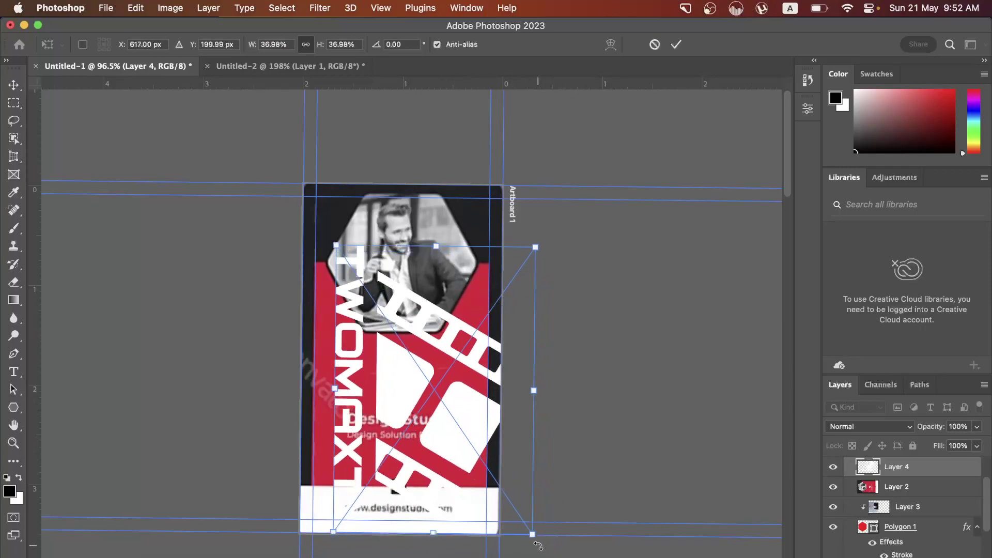
Rotate the logo -90°, shrink it to 12.8%, and centre it on the red panel
left_click_drag(537, 545, 550, 384)
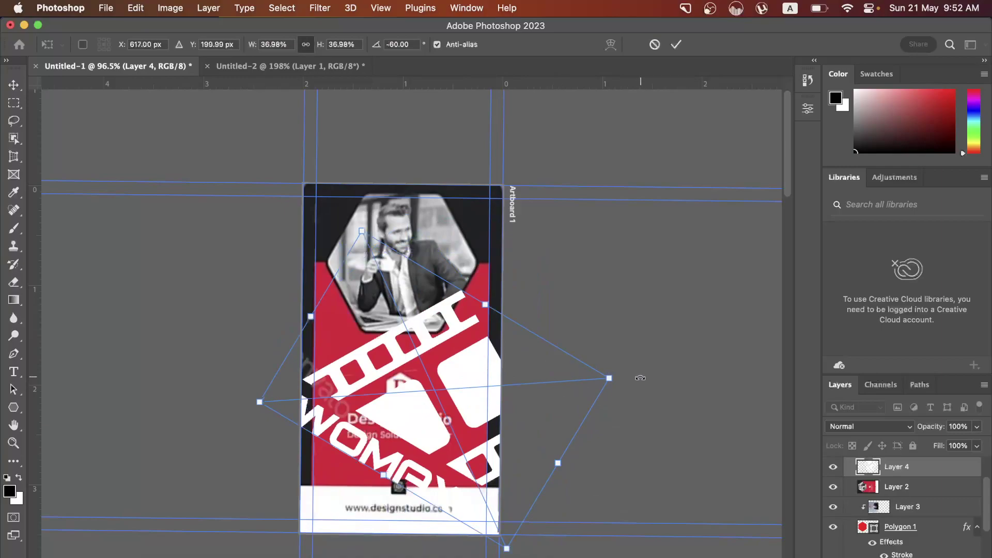
left_click_drag(624, 378, 607, 288)
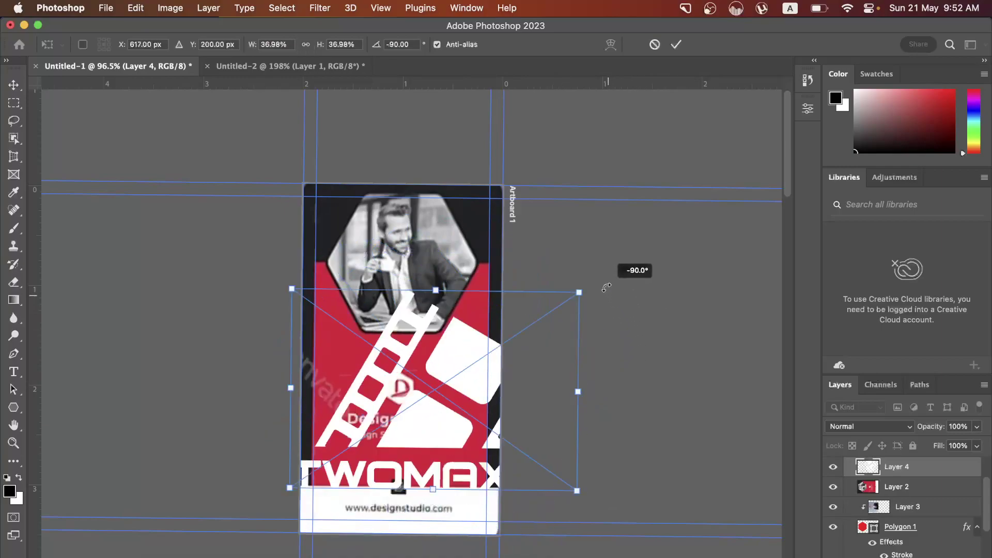
left_click_drag(579, 293, 389, 420)
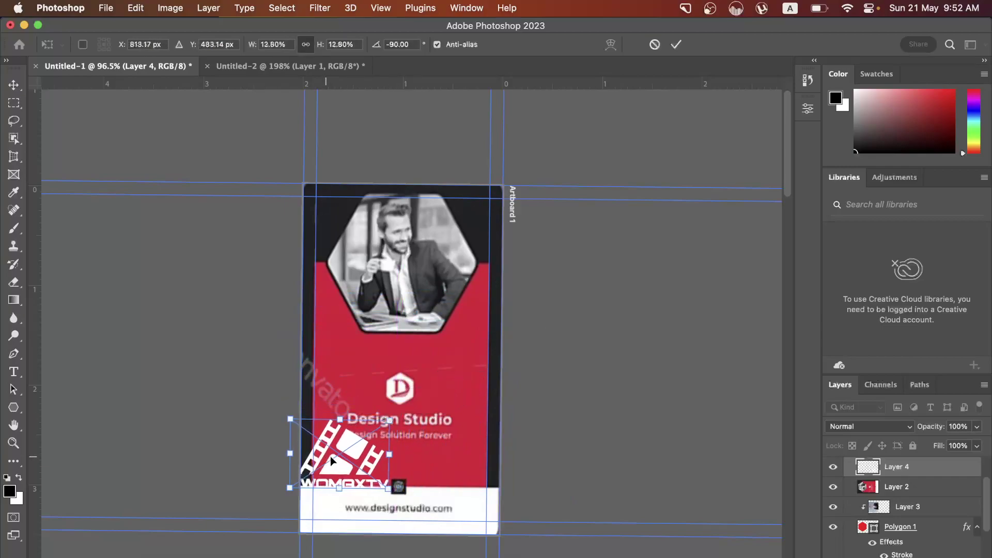
left_click_drag(338, 463, 395, 414)
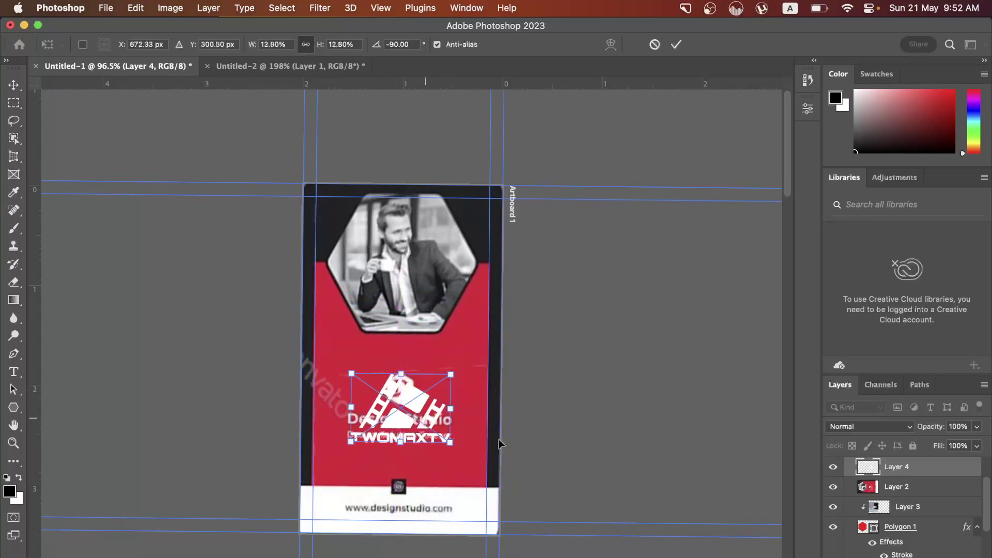
left_click(677, 46)
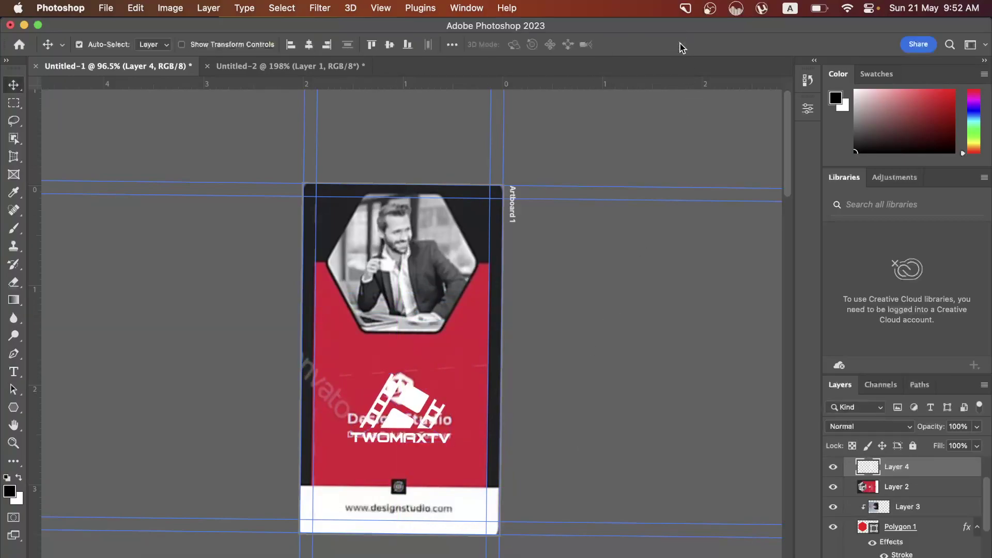
left_click(567, 392)
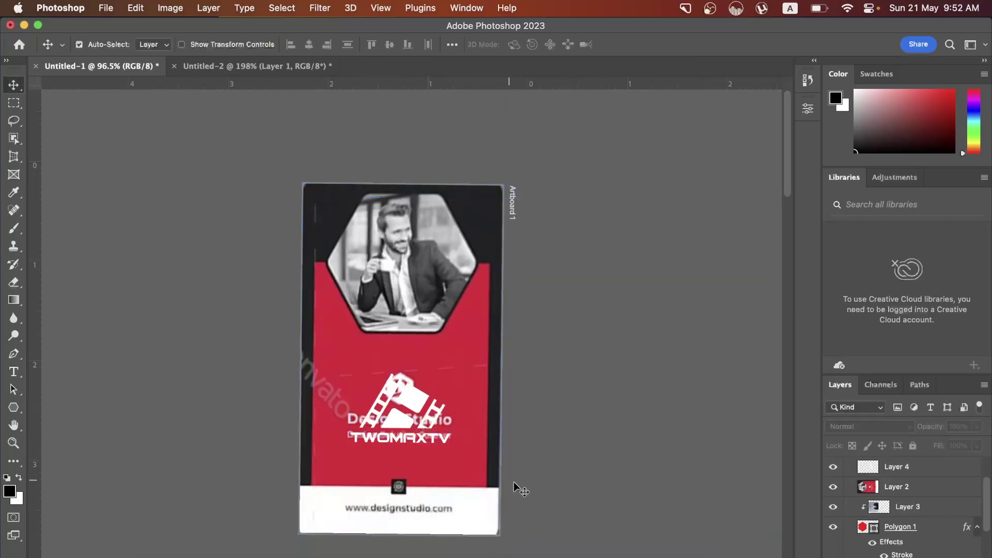
scroll(392, 476, "up", 2)
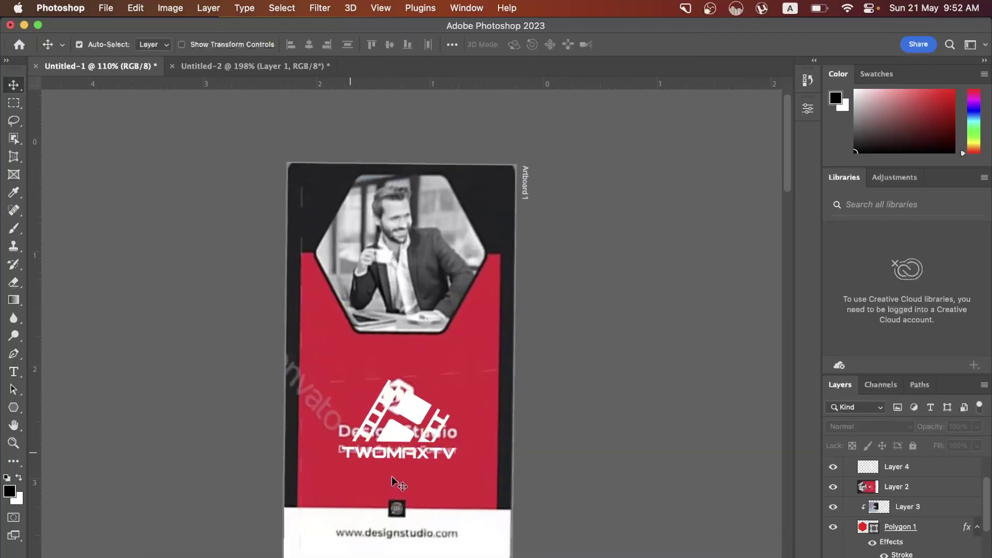
scroll(392, 476, "up", 3)
scroll(392, 476, "down", 5)
scroll(391, 473, "down", 1)
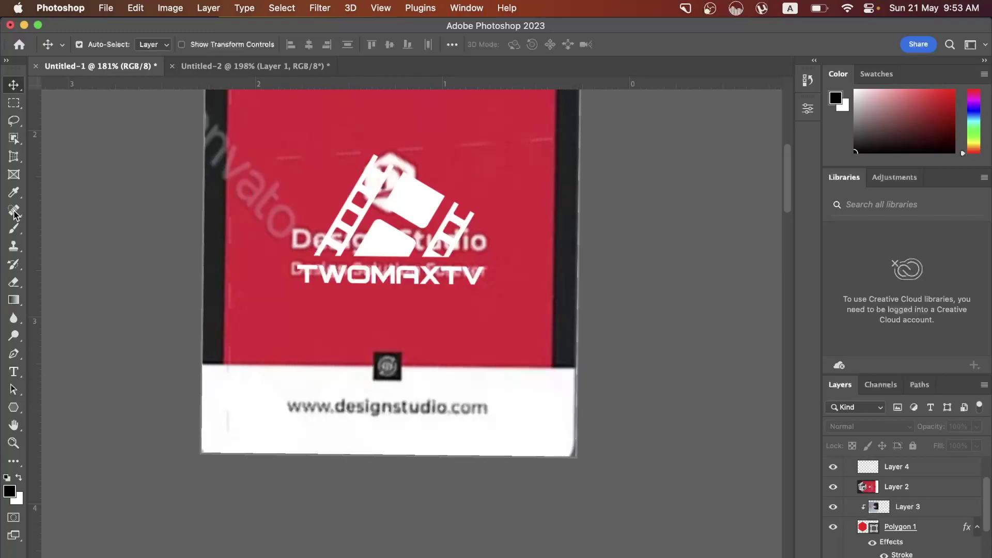
Add a black #000000 text layer reading 'www' in the white band below the URL
left_click(14, 372)
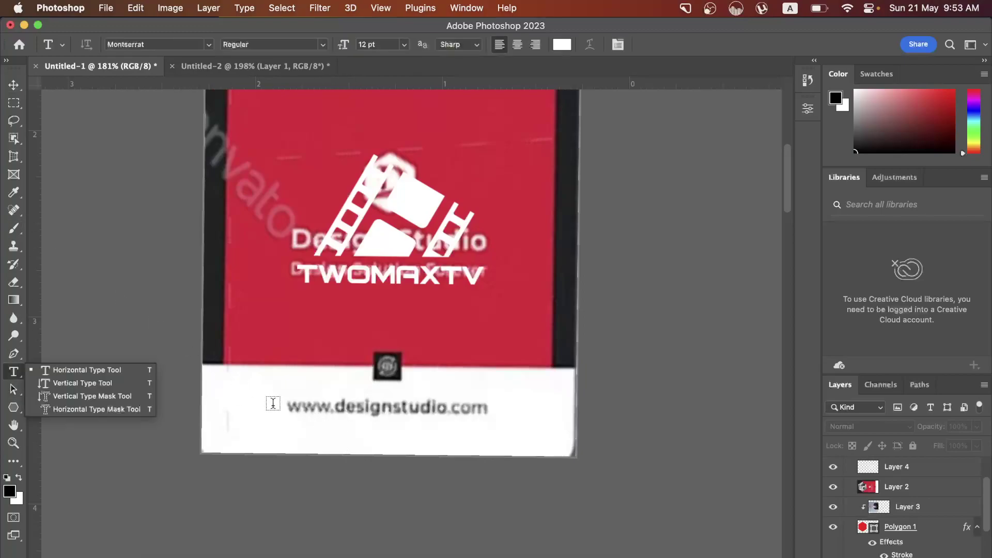
left_click(301, 418)
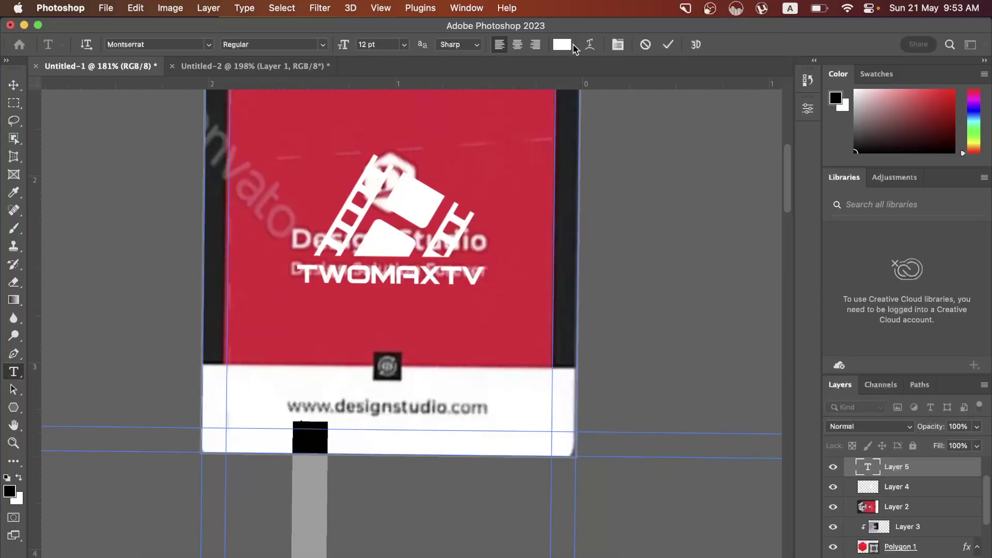
left_click(562, 45)
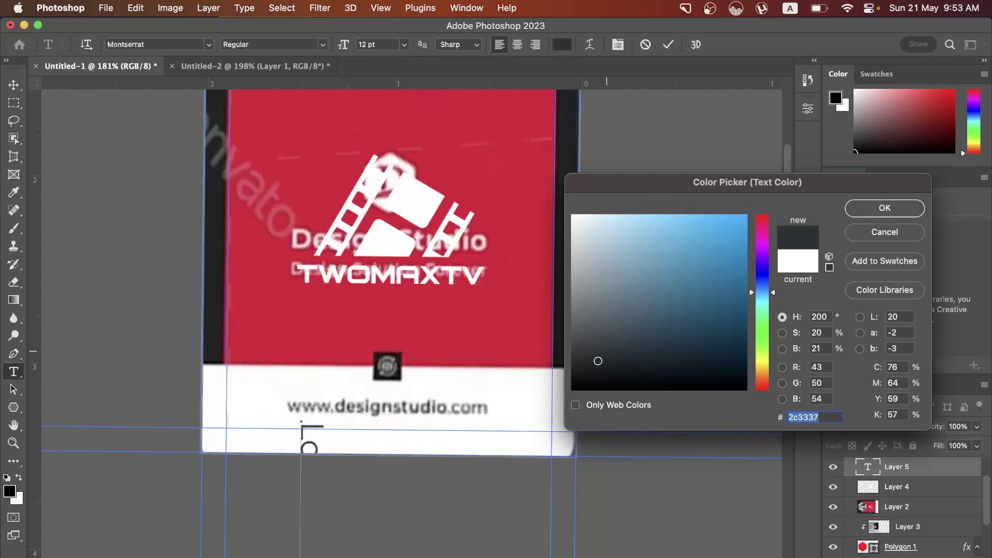
type("000000")
left_click(859, 213)
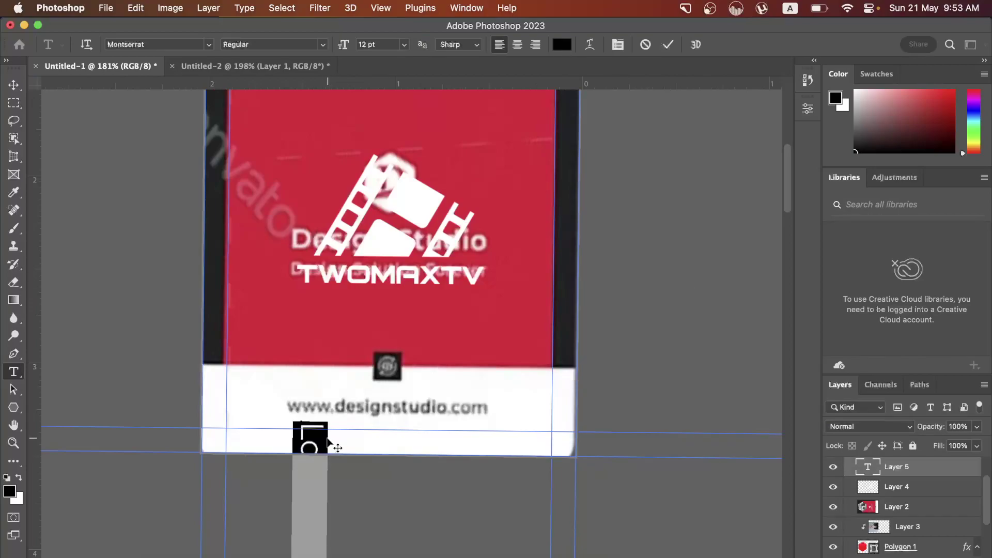
type("W")
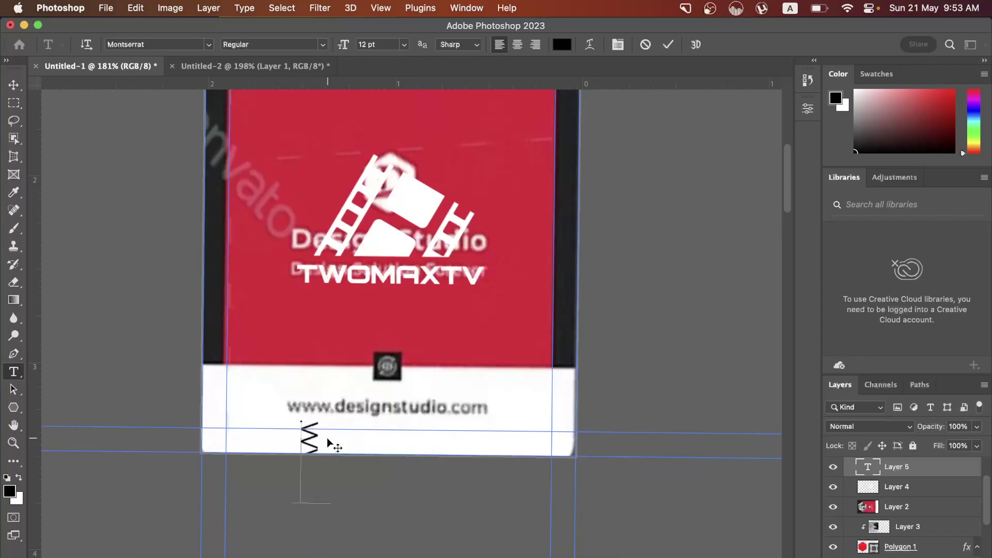
left_click(670, 44)
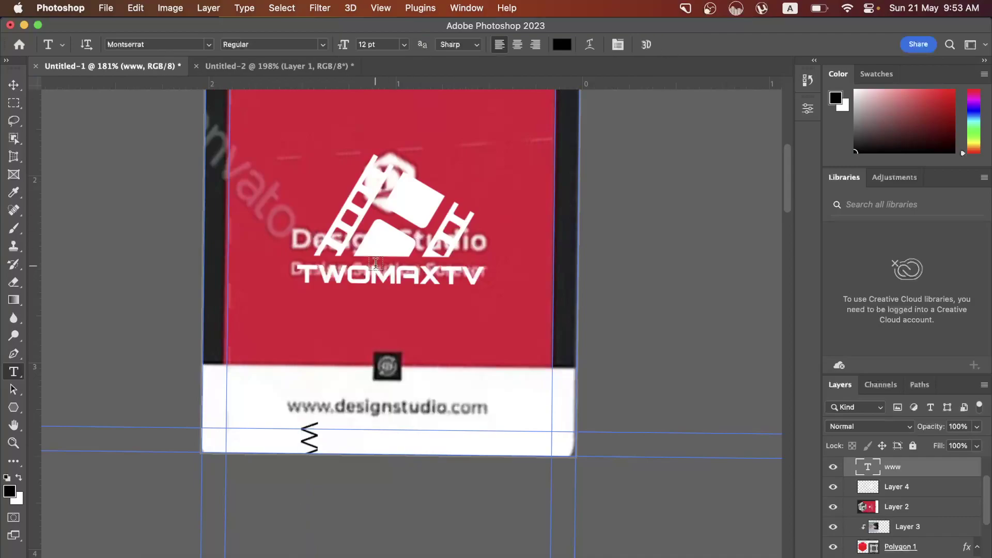
Rotate the www text -90° to lie horizontally and move it onto the URL line
left_click(14, 85)
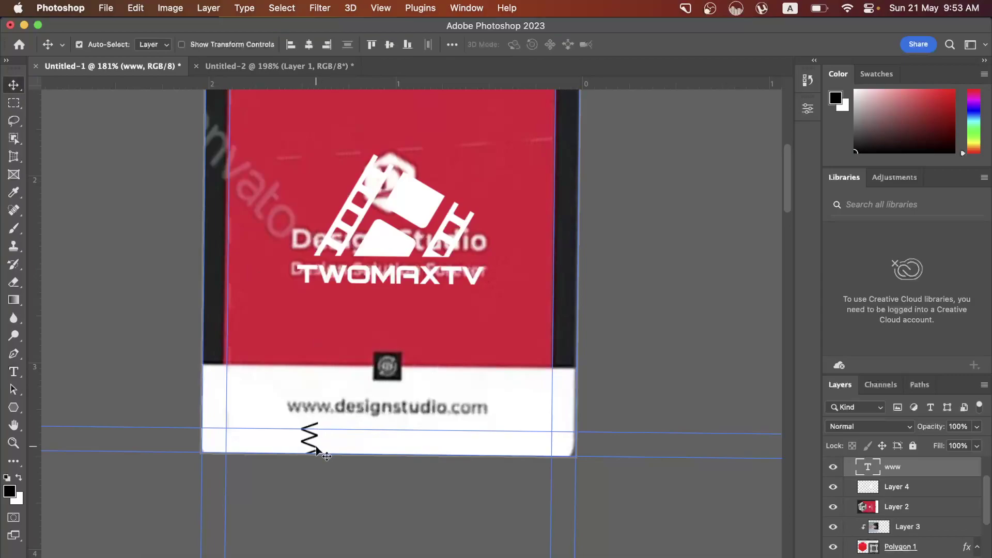
key("ctrl+t")
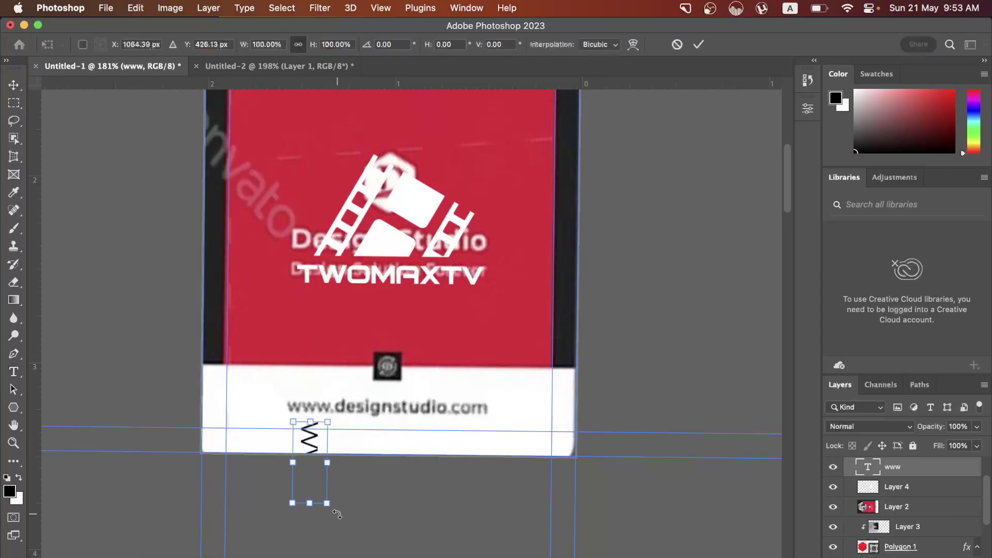
left_click_drag(335, 512, 398, 419)
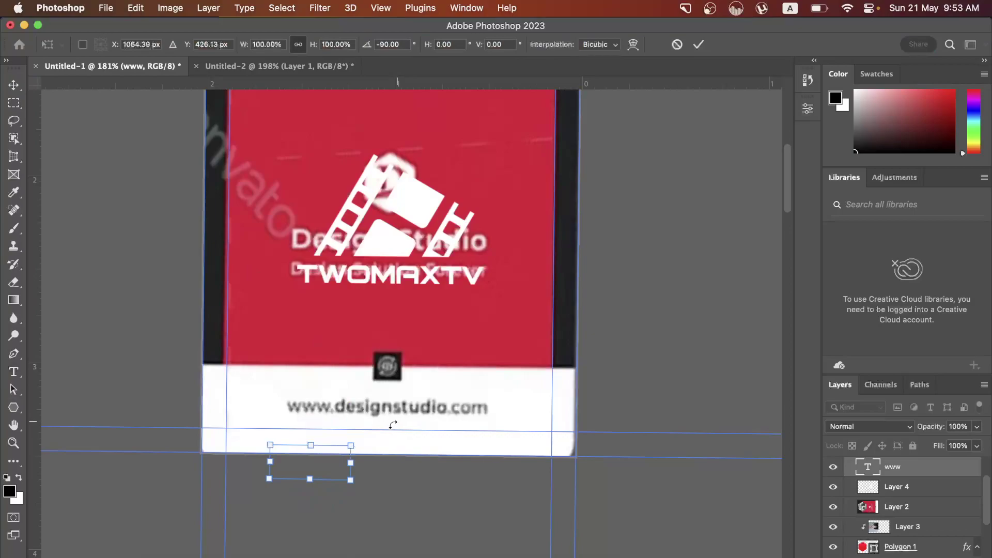
left_click_drag(310, 469, 347, 409)
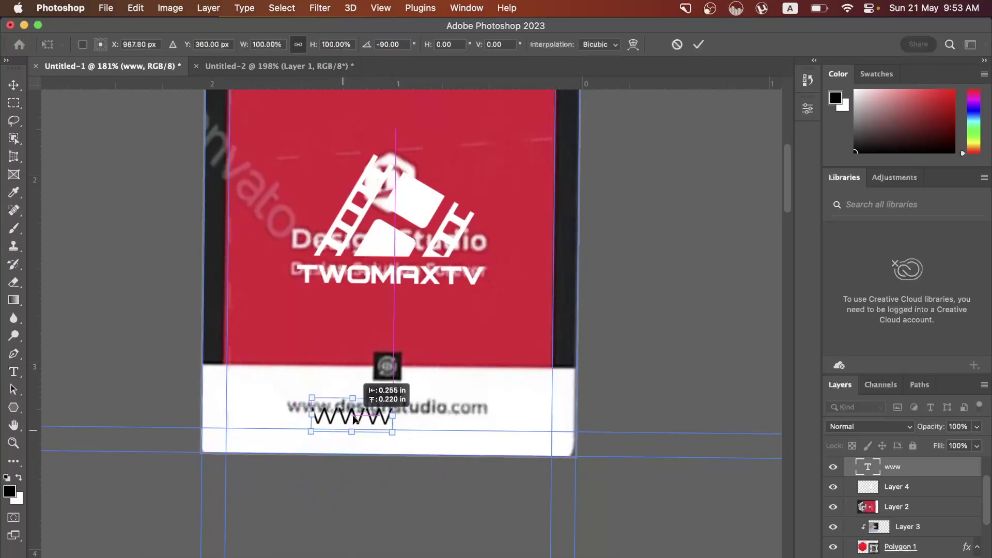
key("Return")
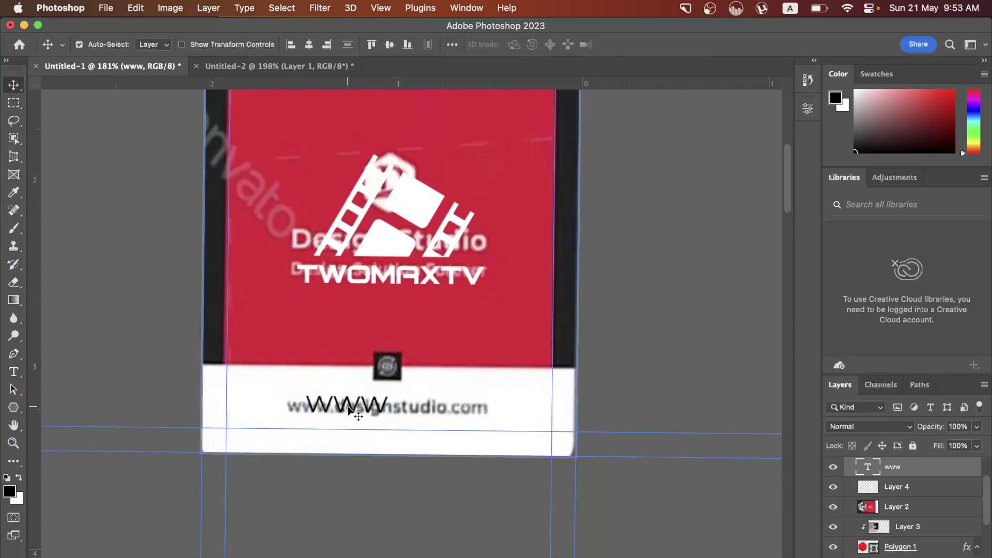
double_click(355, 403)
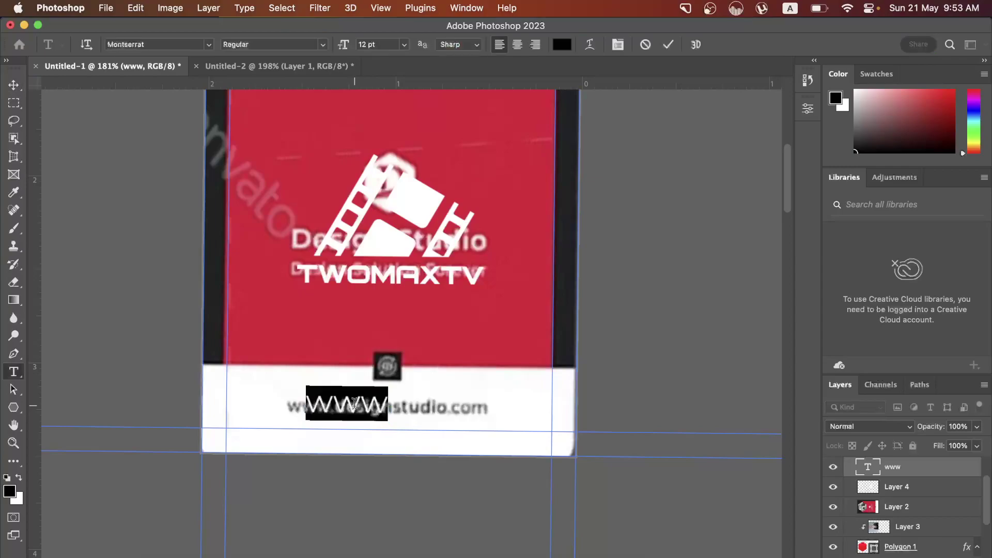
left_click(355, 403)
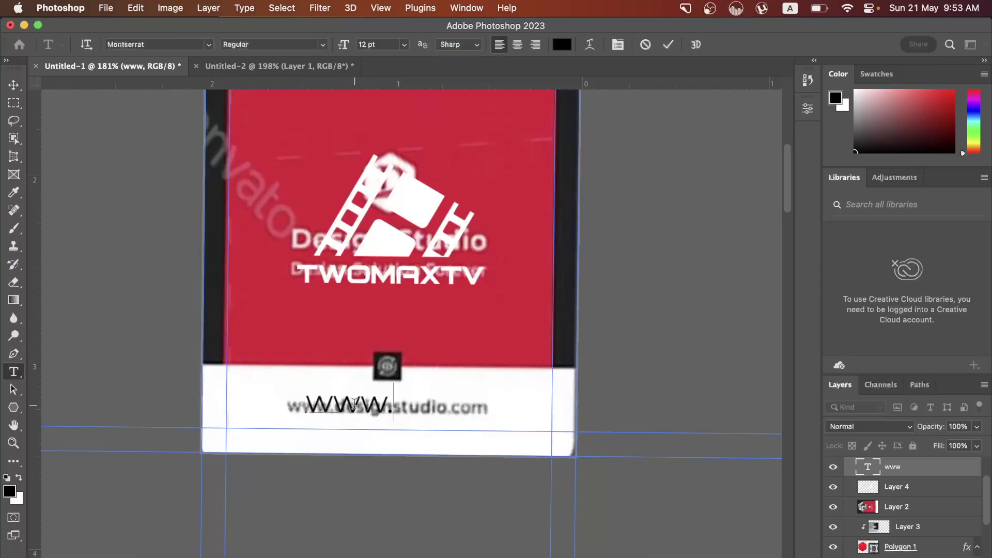
type("two")
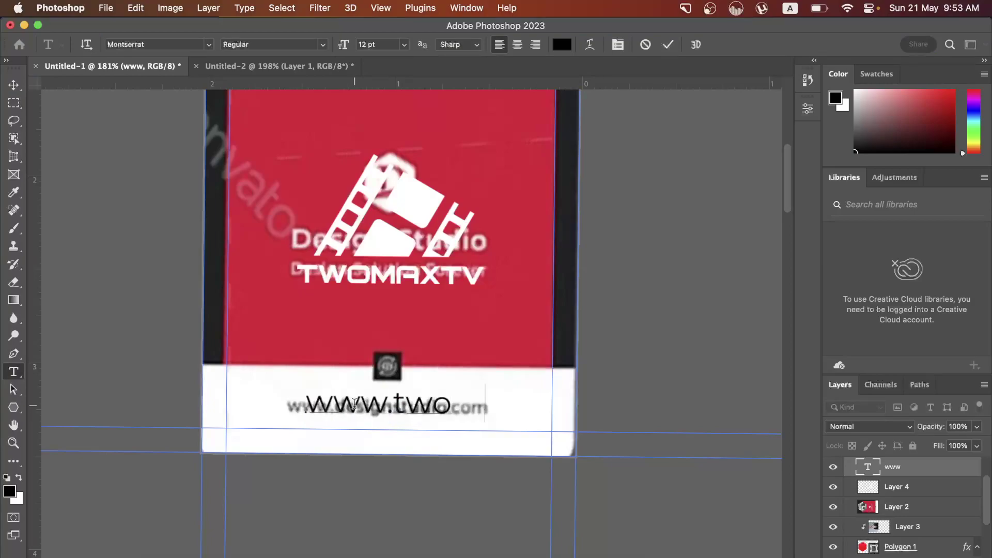
type("max")
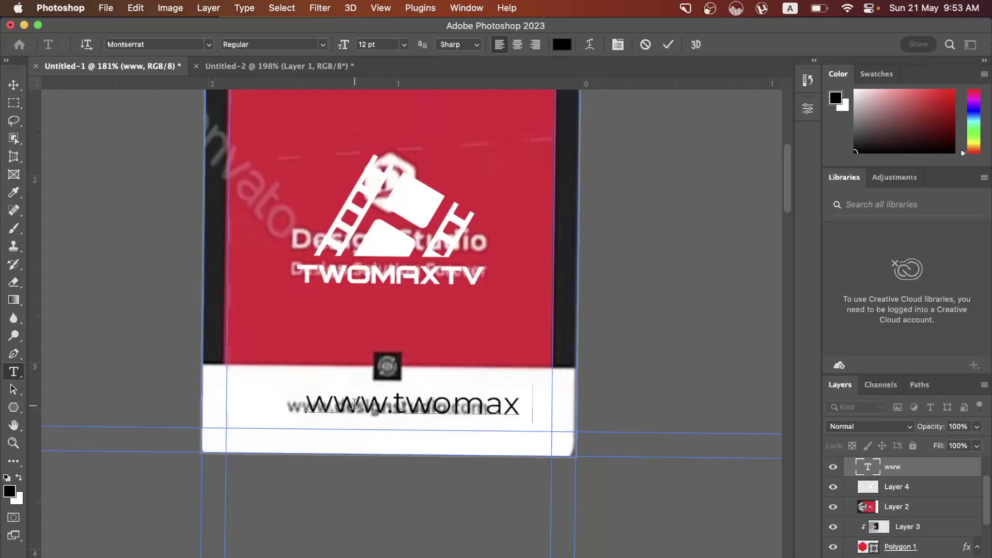
type("tv.")
type("com")
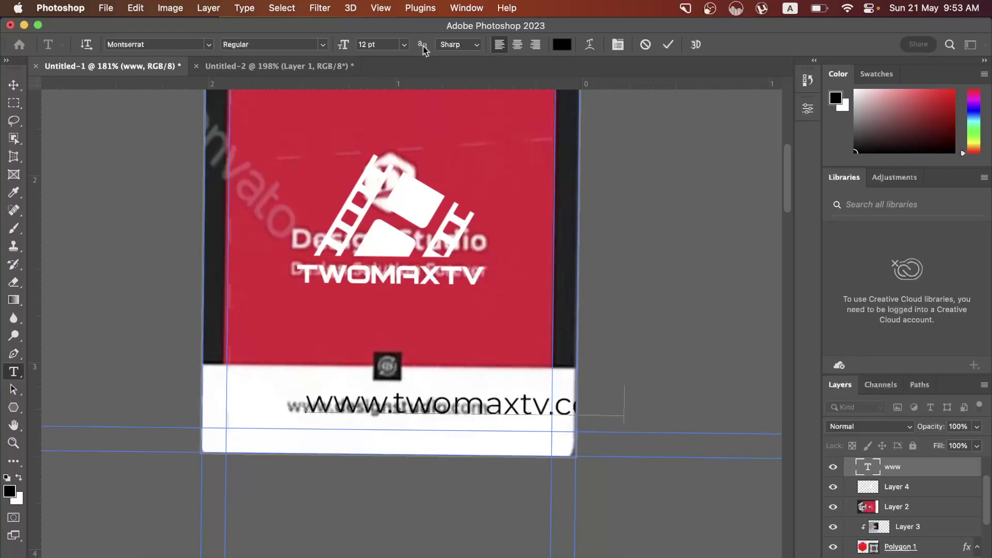
left_click(668, 45)
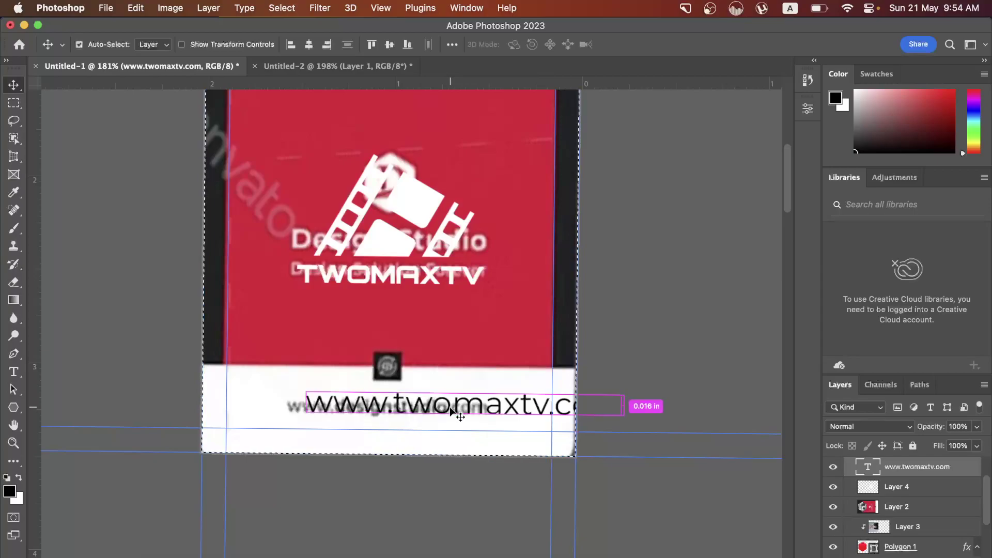
left_click(659, 371, "super")
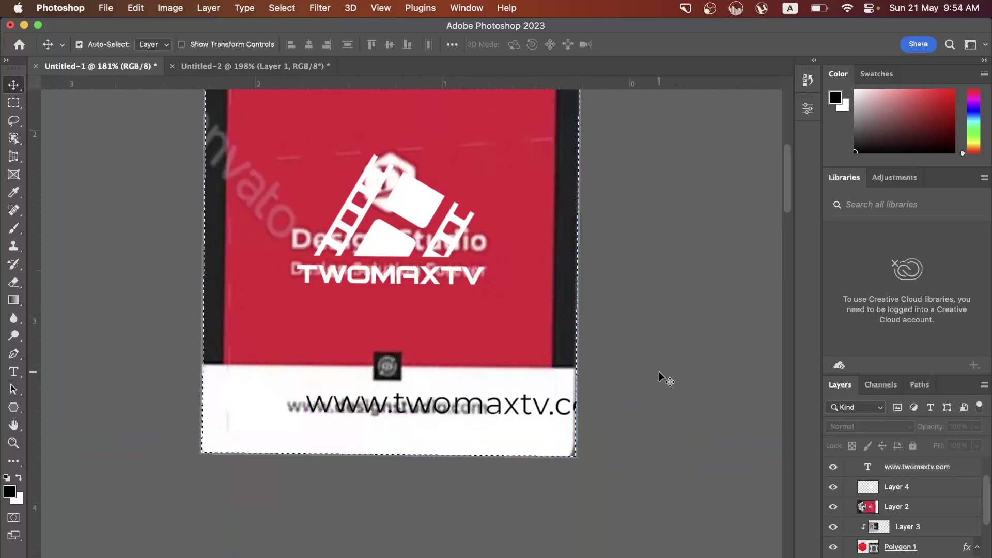
key("super+d")
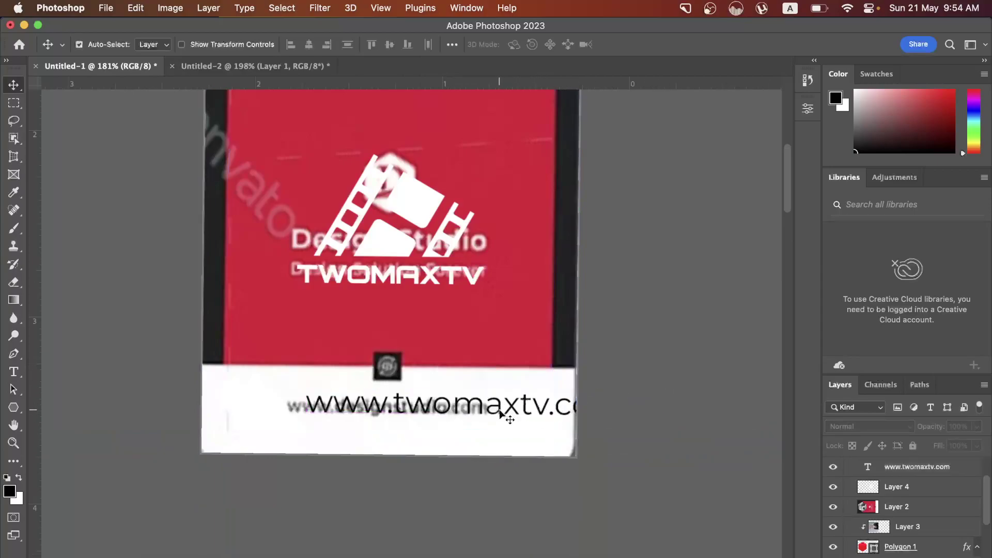
left_click(501, 412)
double_click(479, 407)
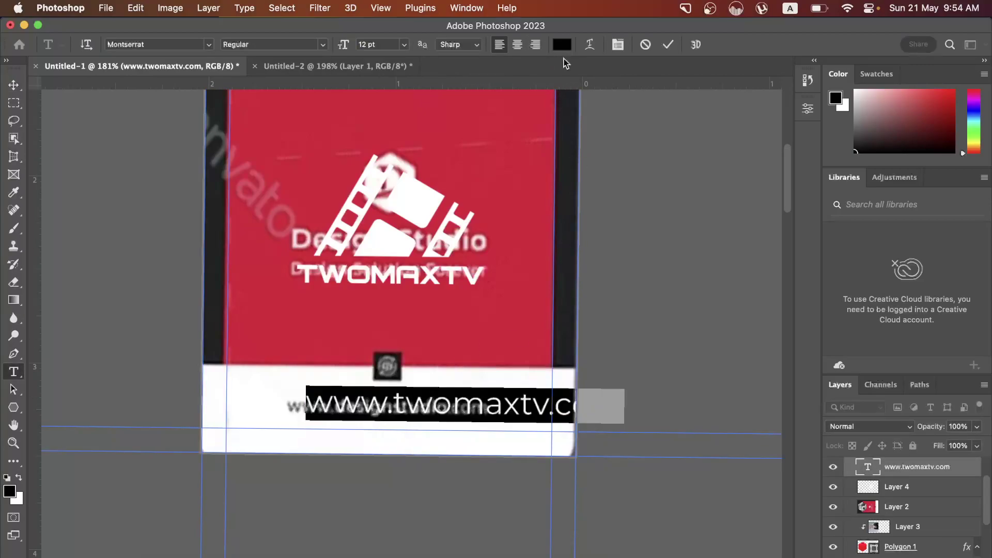
left_click(669, 46)
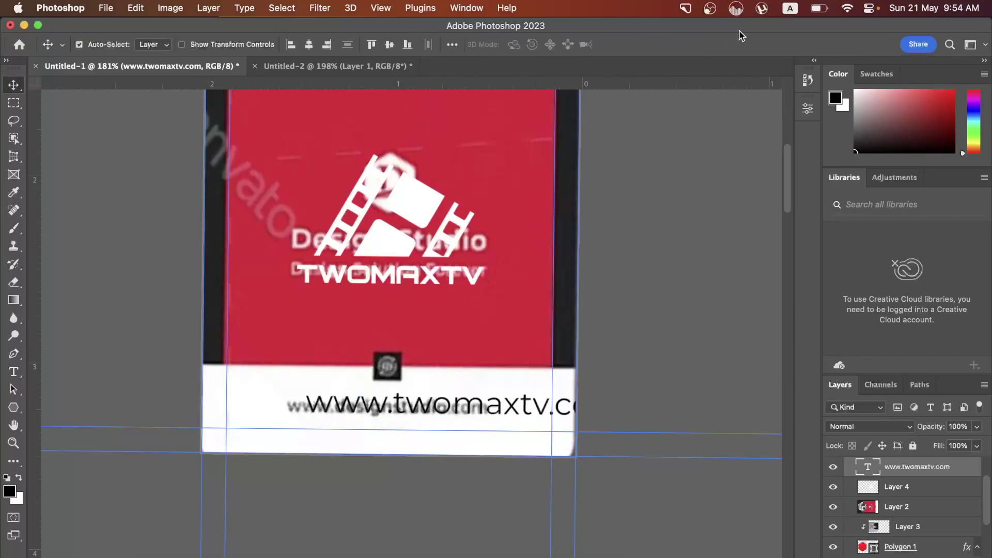
left_click_drag(692, 30, 671, 21)
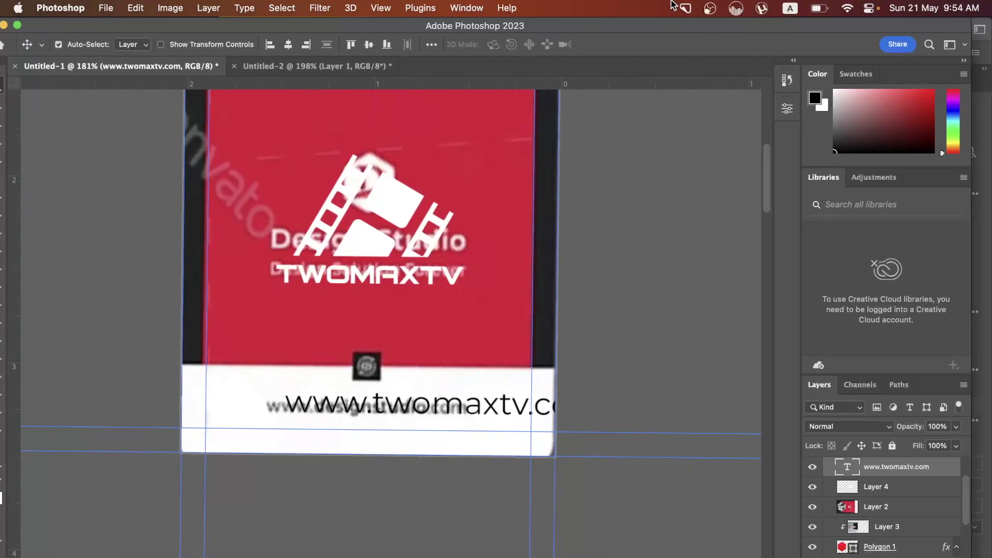
key("ctrl+Up")
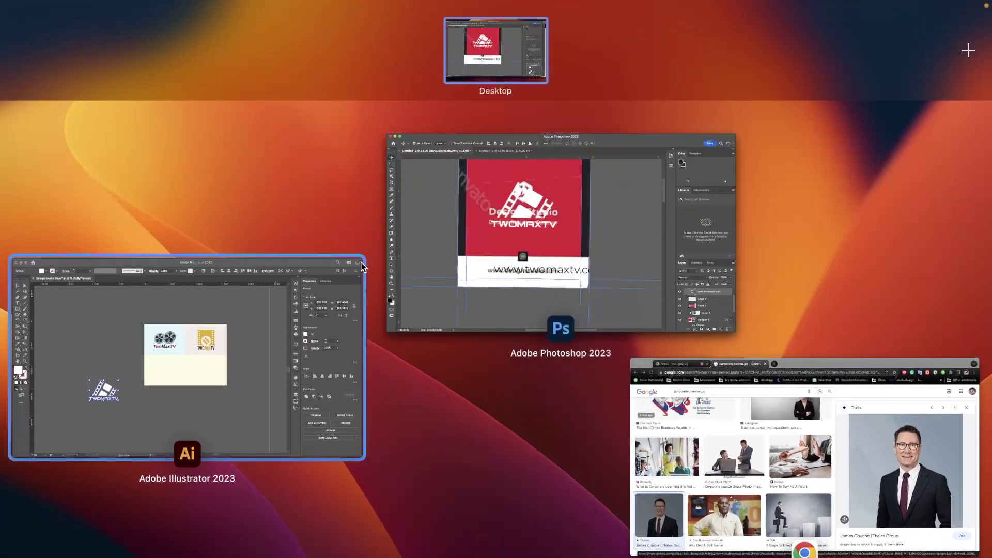
left_click(182, 305)
key("ctrl+Up")
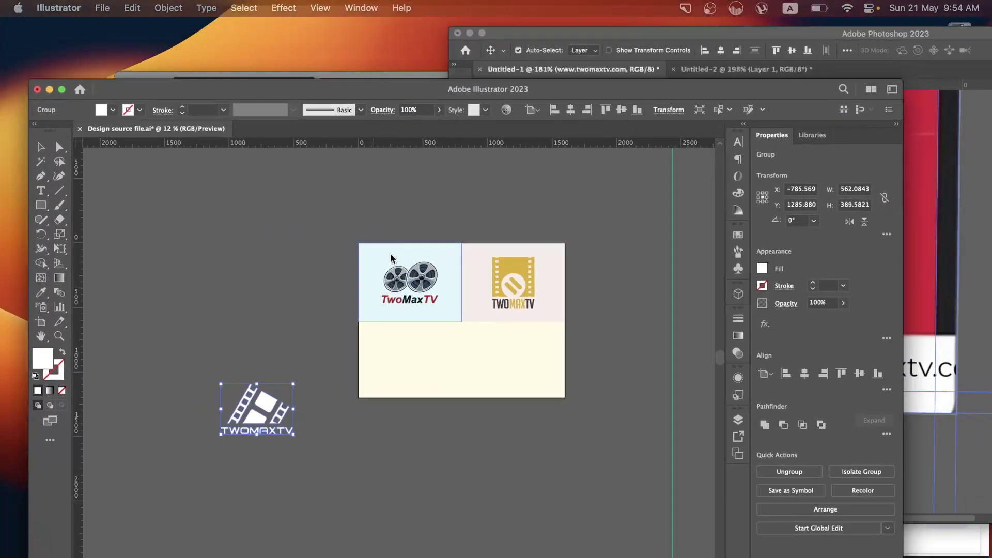
left_click(300, 174)
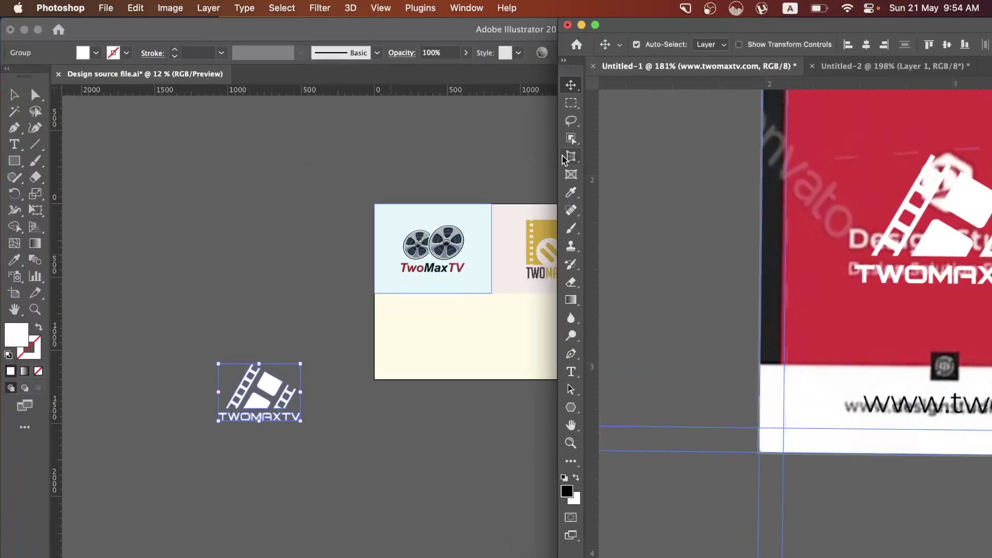
double_click(691, 26)
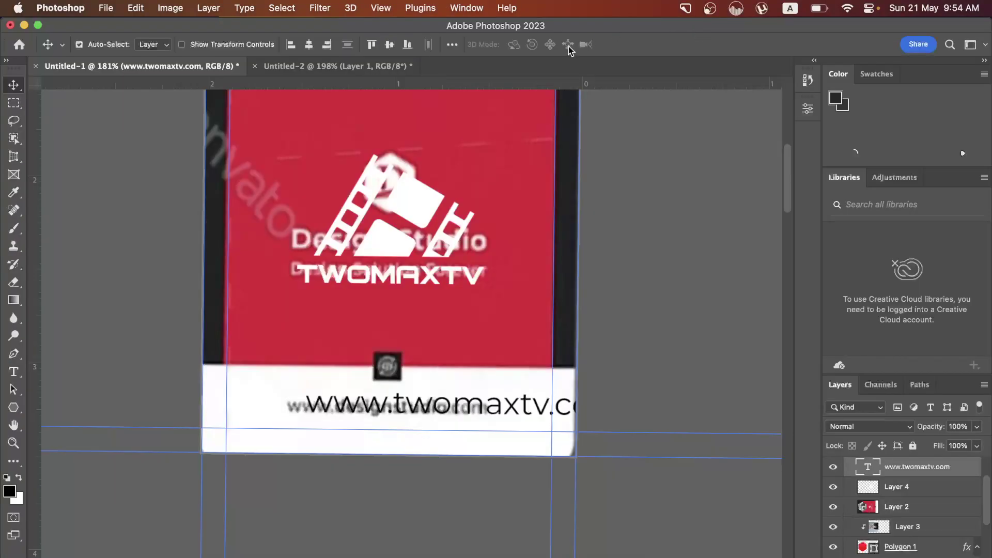
scroll(697, 293, "up", 5)
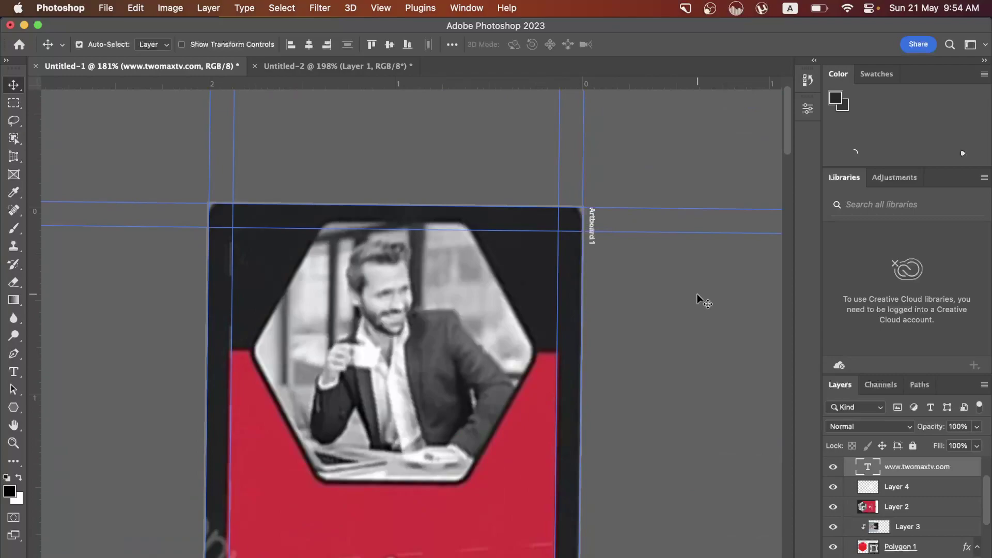
Make the URL text Montserrat Bold at 10 pt using the Character panel
left_click(465, 8)
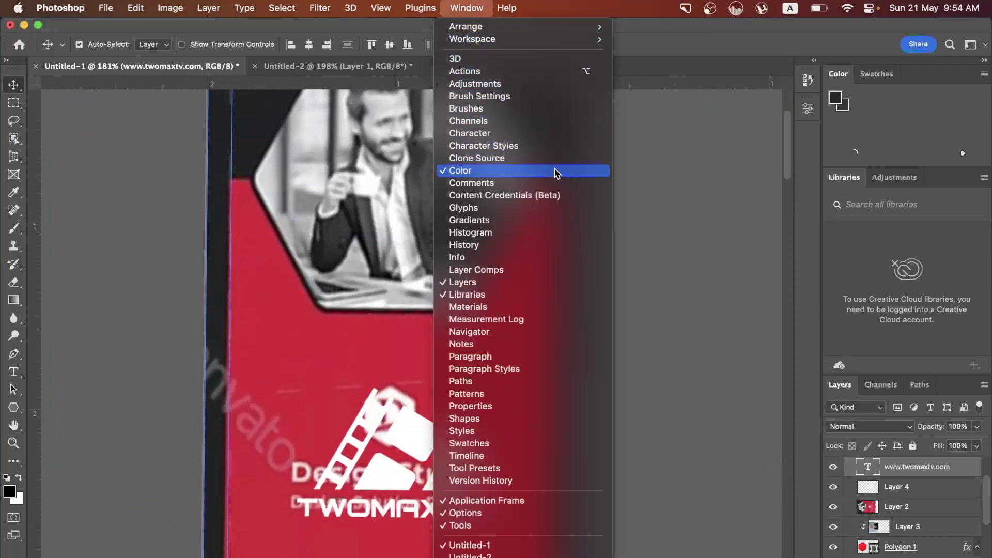
left_click(538, 134)
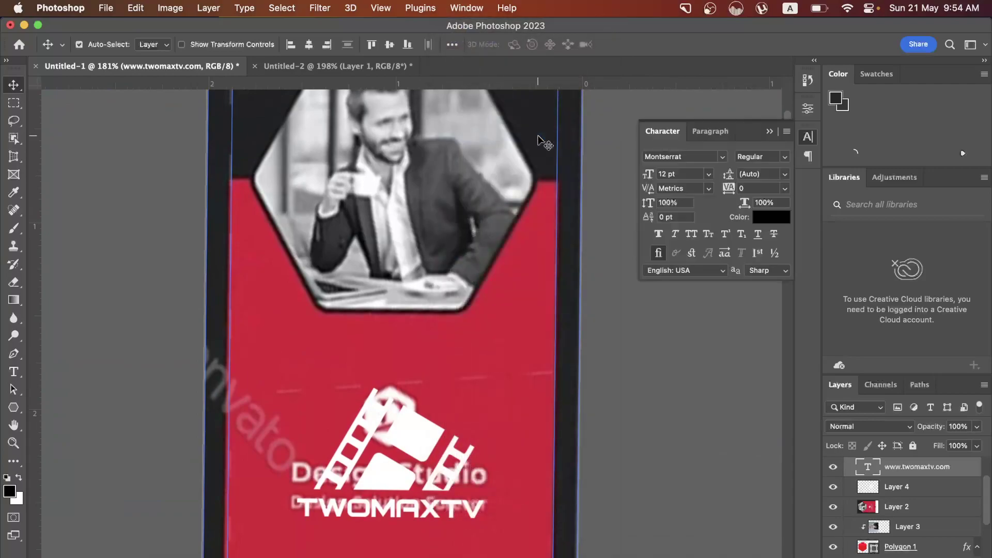
scroll(452, 338, "down", 3)
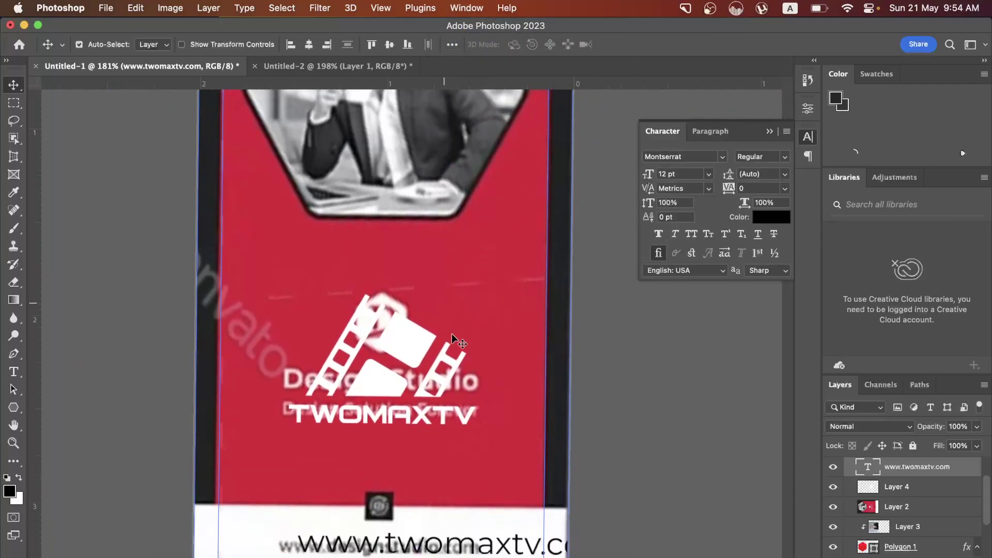
scroll(453, 339, "down", 3)
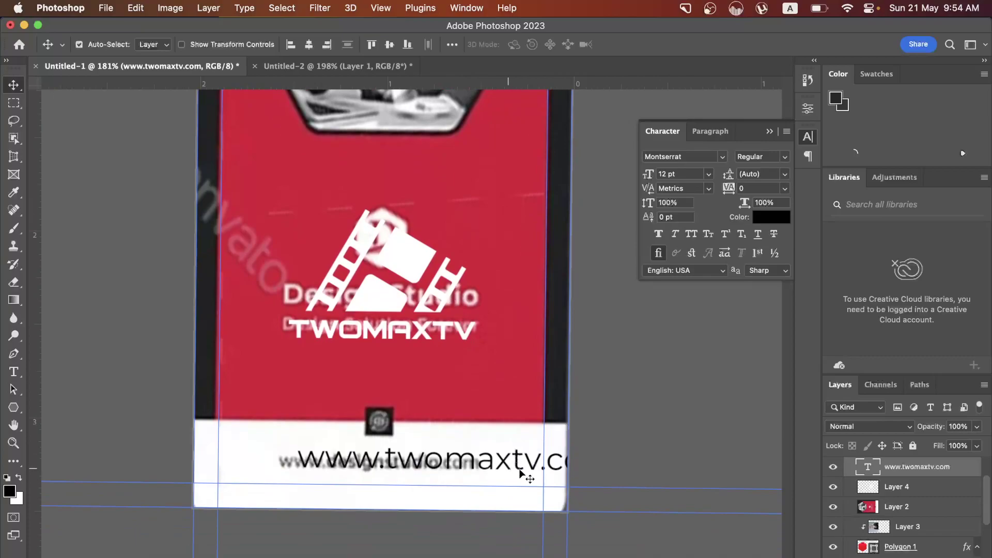
left_click(787, 156)
left_click(776, 170)
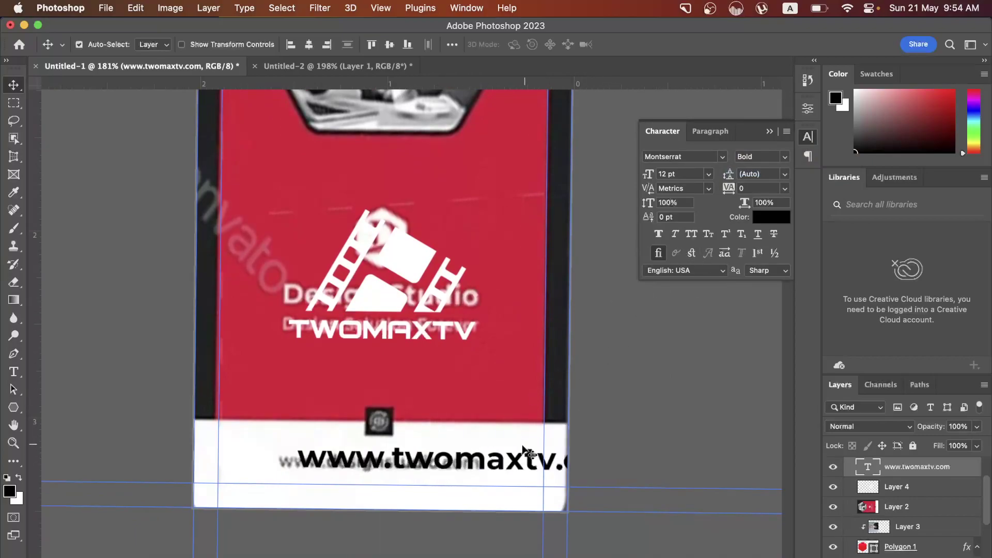
left_click(709, 174)
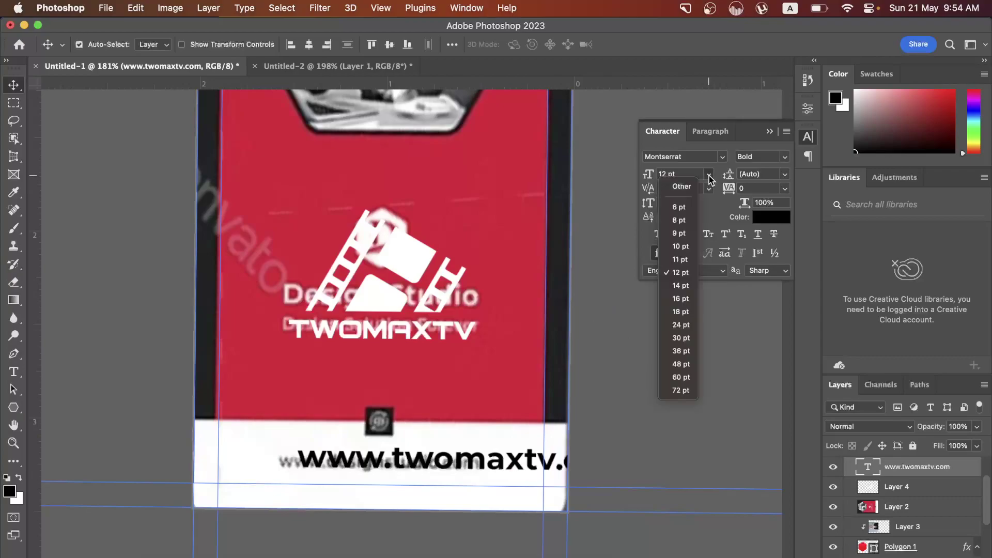
left_click(680, 247)
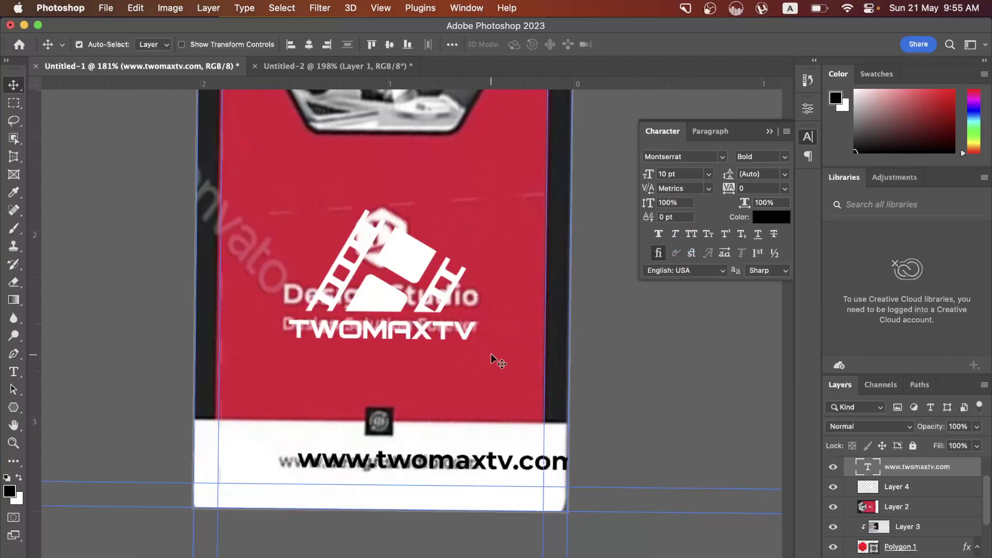
Scale the URL text down to about 7.18 pt and centre it in the white band
key("ctrl+t")
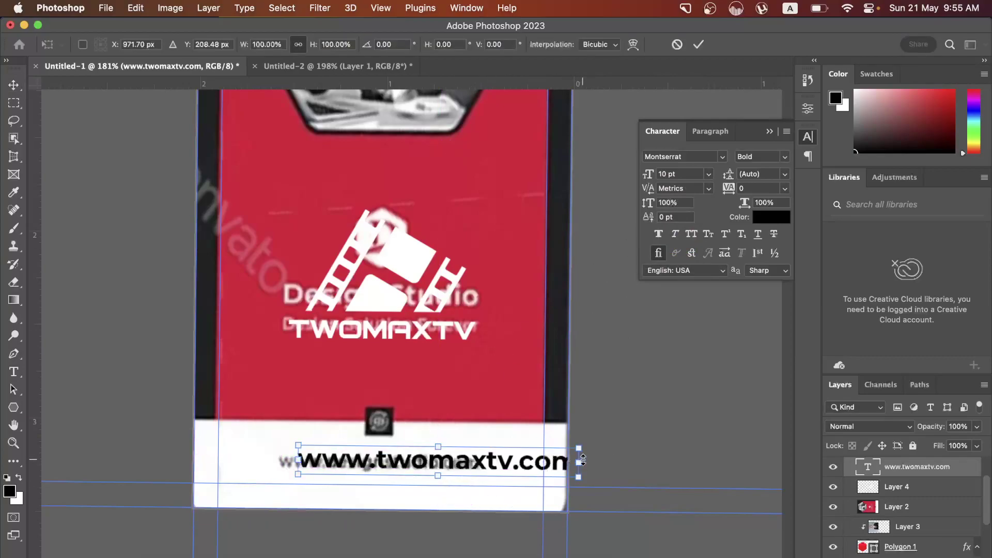
left_click_drag(578, 460, 501, 463)
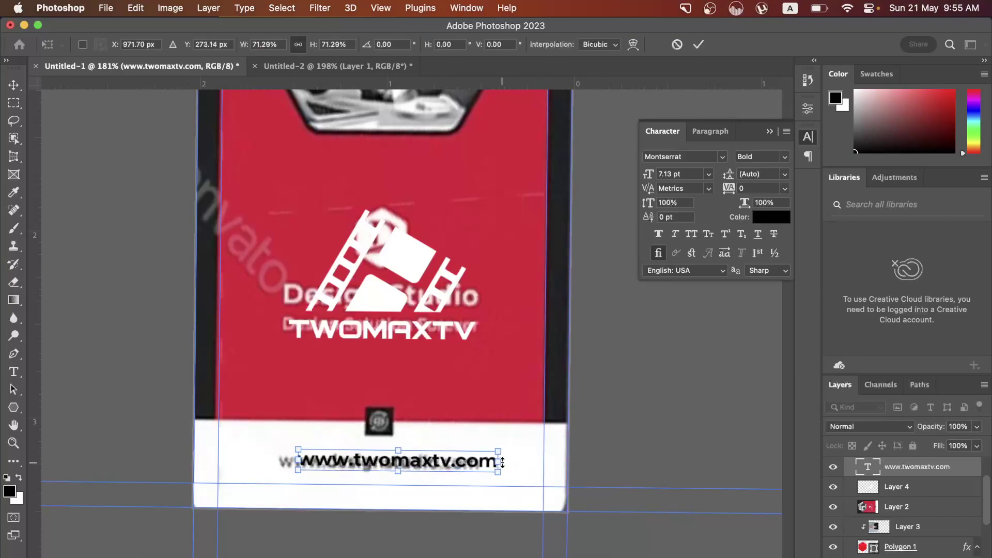
left_click_drag(412, 464, 396, 466)
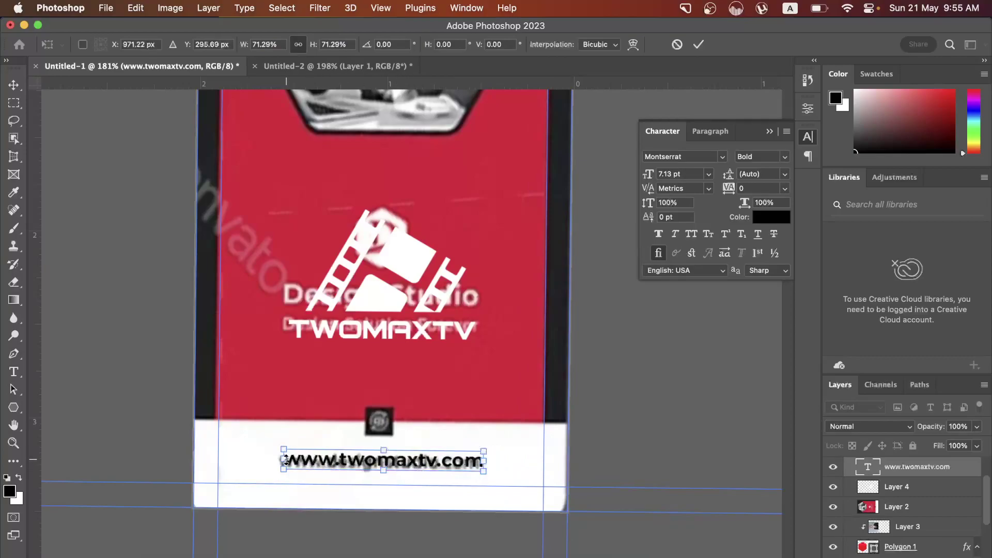
left_click_drag(286, 460, 284, 460)
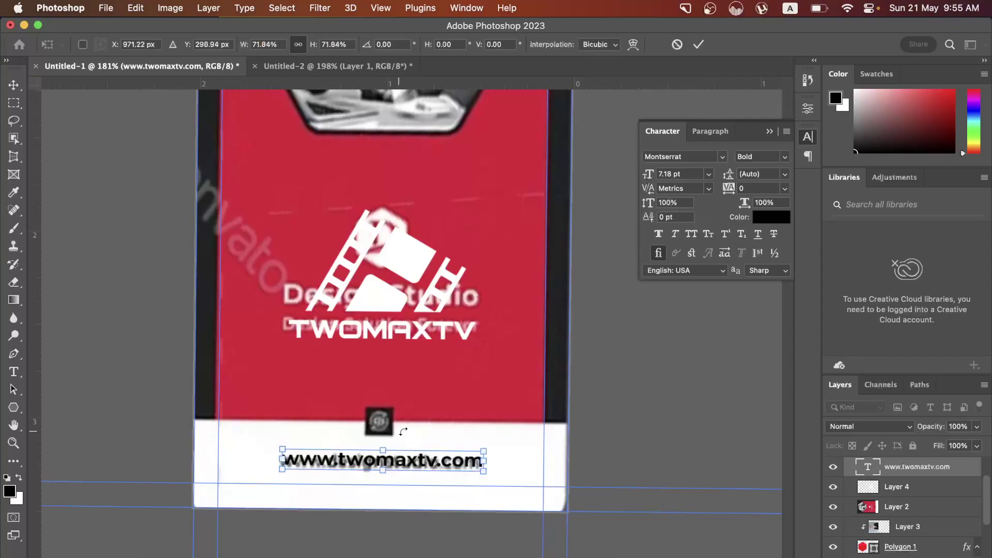
left_click(699, 45)
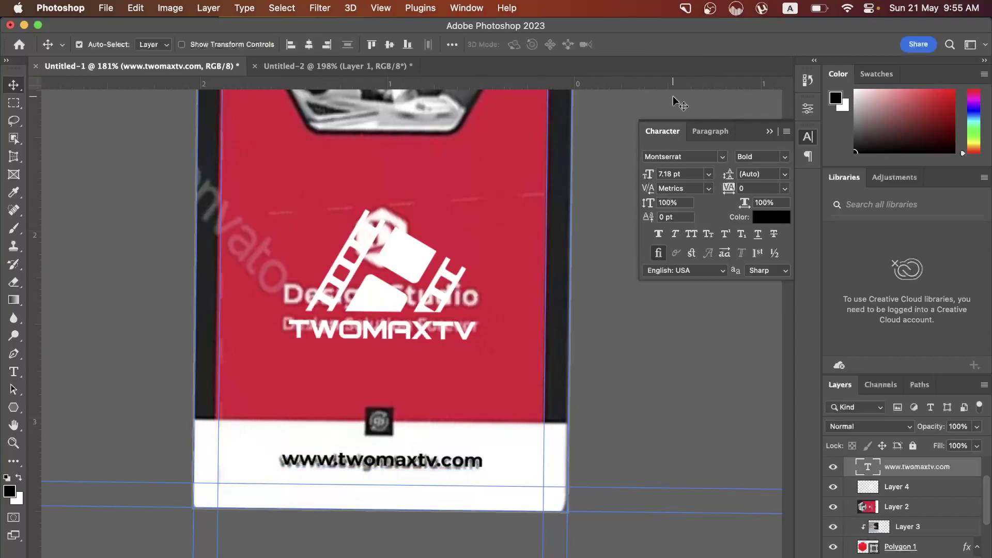
key("super+minus")
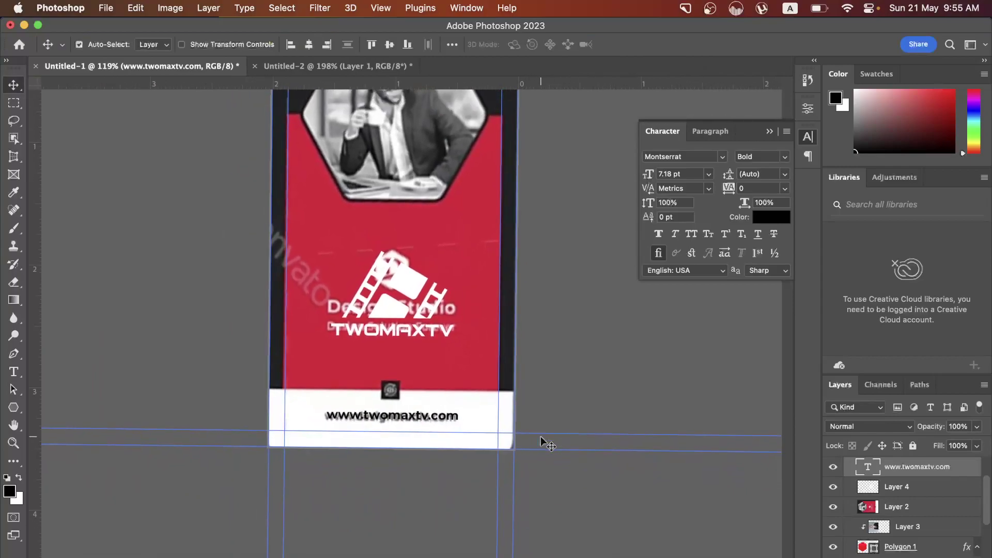
Collapse the Character panel and hide the watermarked Layer 2 reference image
scroll(543, 442, "down", 2)
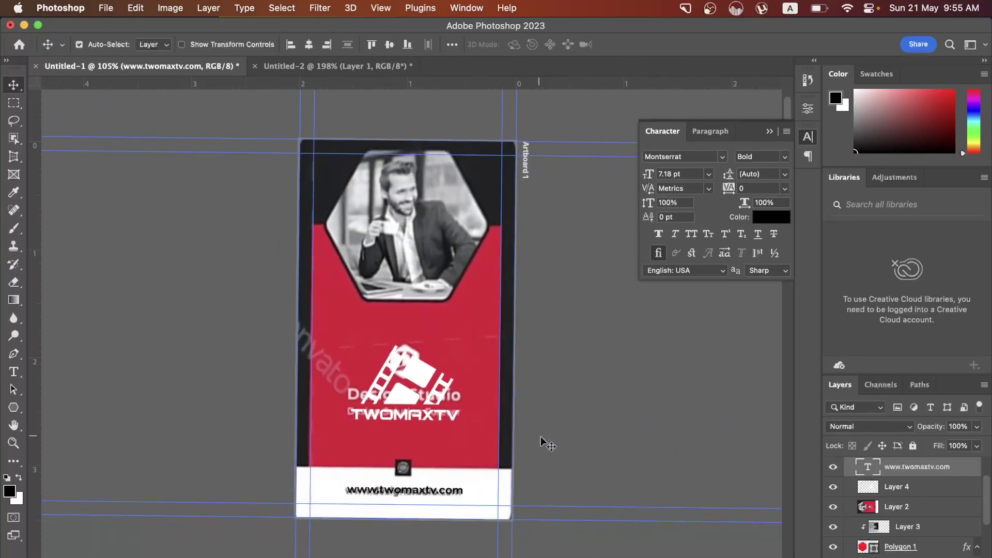
left_click(769, 131)
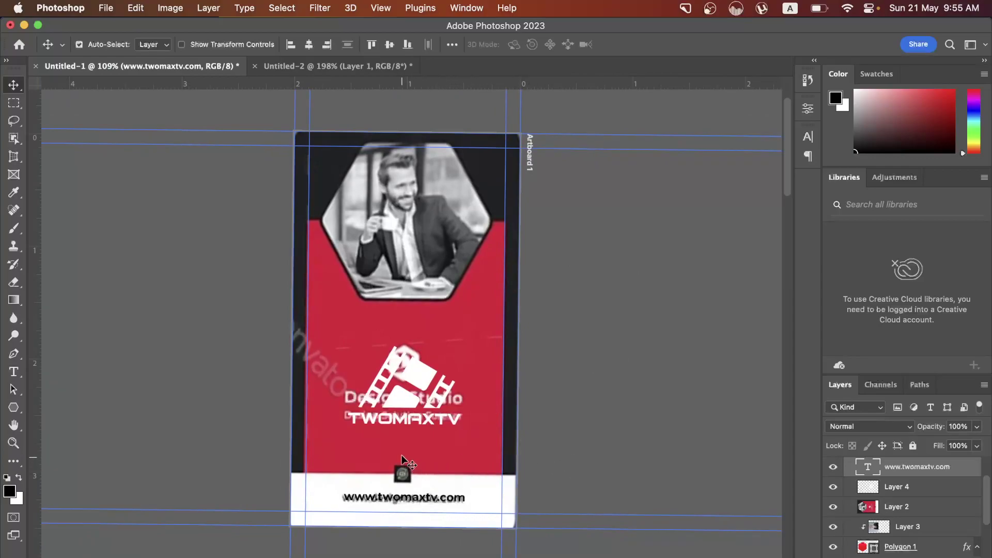
scroll(401, 454, "up", 1)
scroll(401, 455, "down", 2)
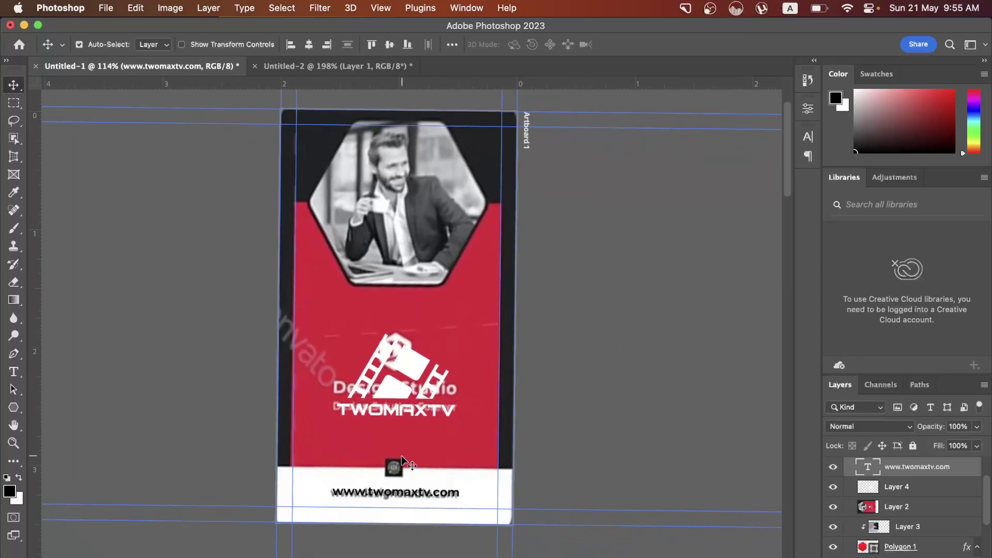
left_click(833, 507)
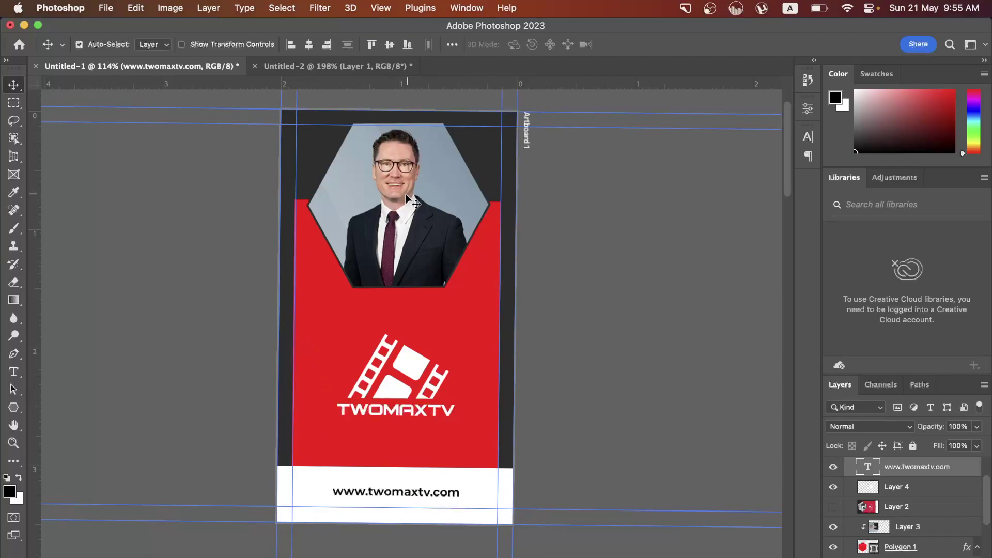
Free-transform the Layer 3 portrait and shift it slightly within the hexagon
left_click(396, 212)
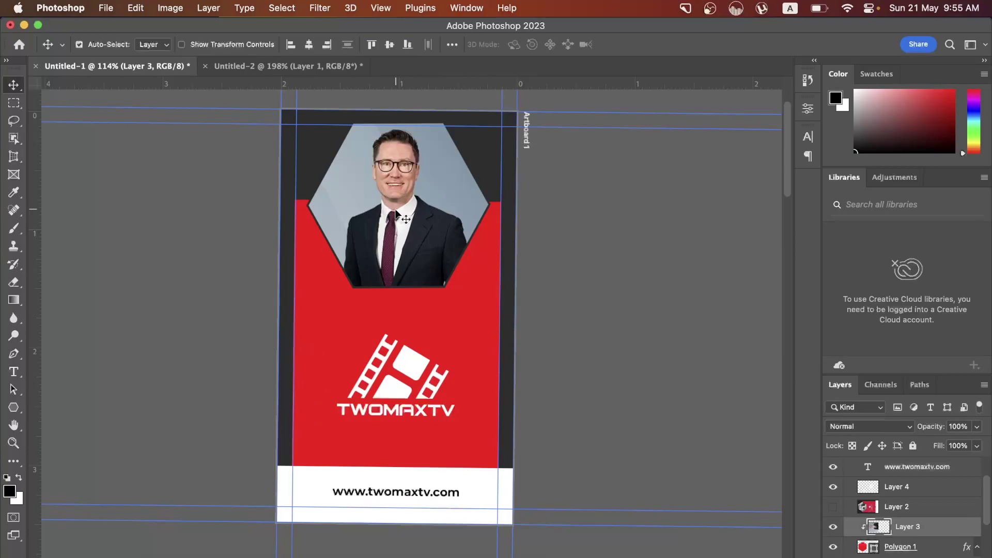
key("ctrl+t")
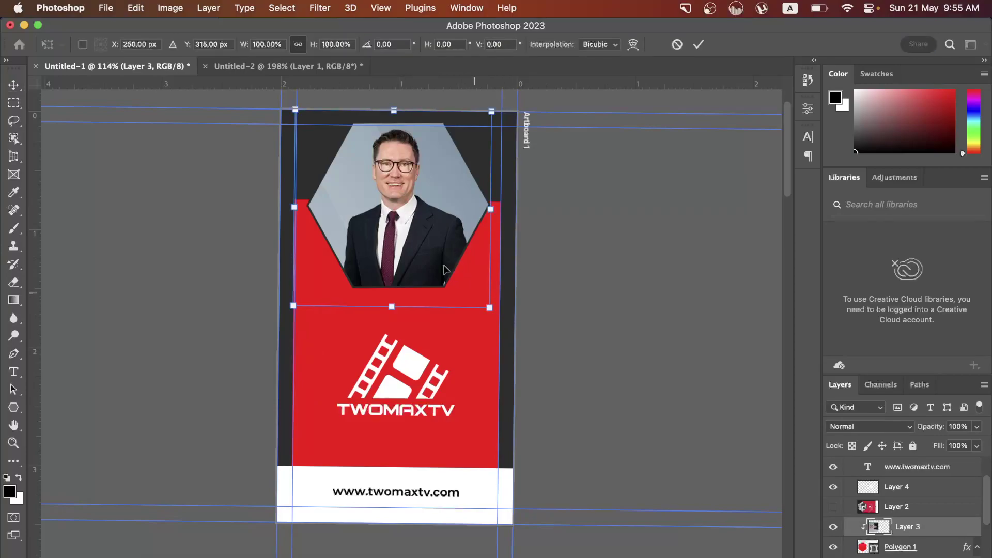
left_click_drag(403, 228, 405, 223)
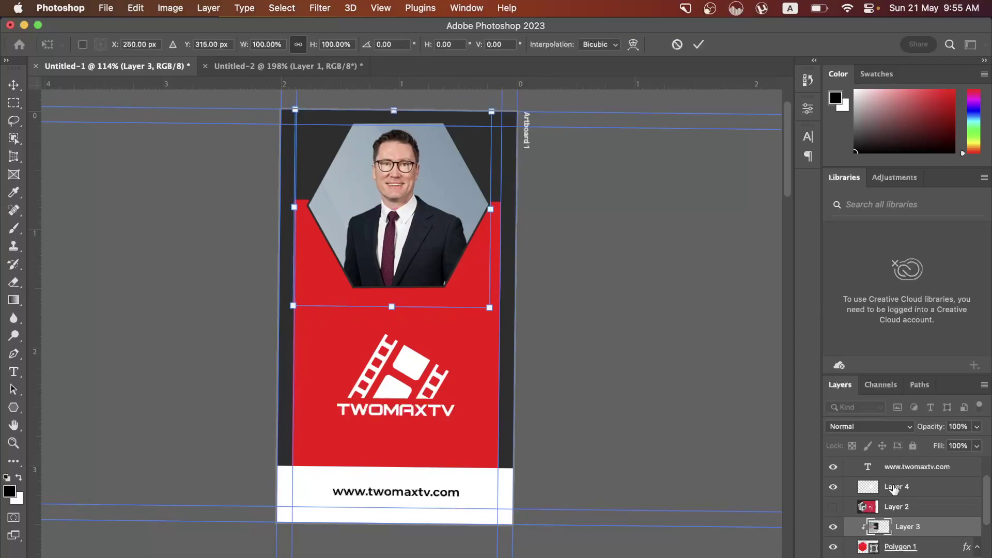
Commit the photo, select Polygon 1 and nudge the hexagon frame with arrow keys
left_click(908, 550)
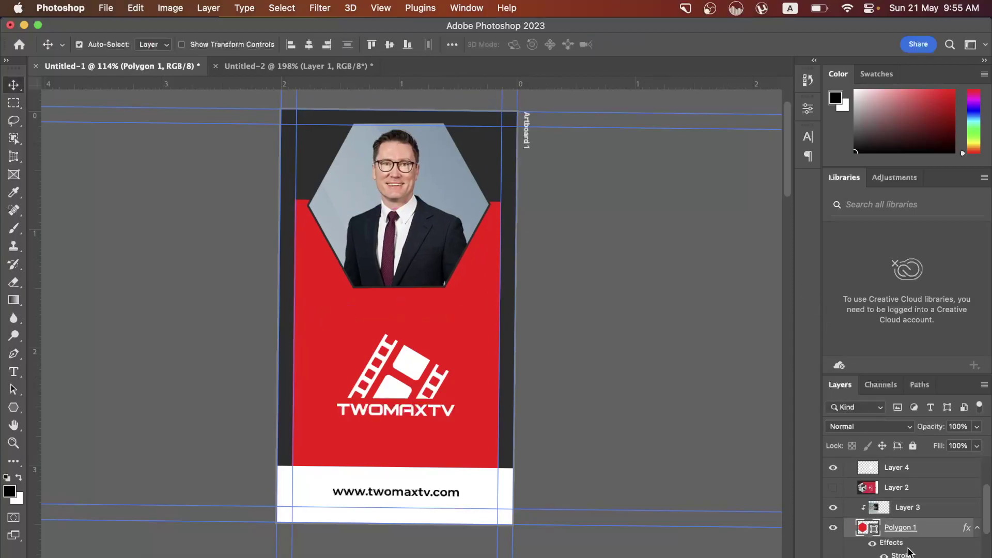
key("Down")
key("Down")
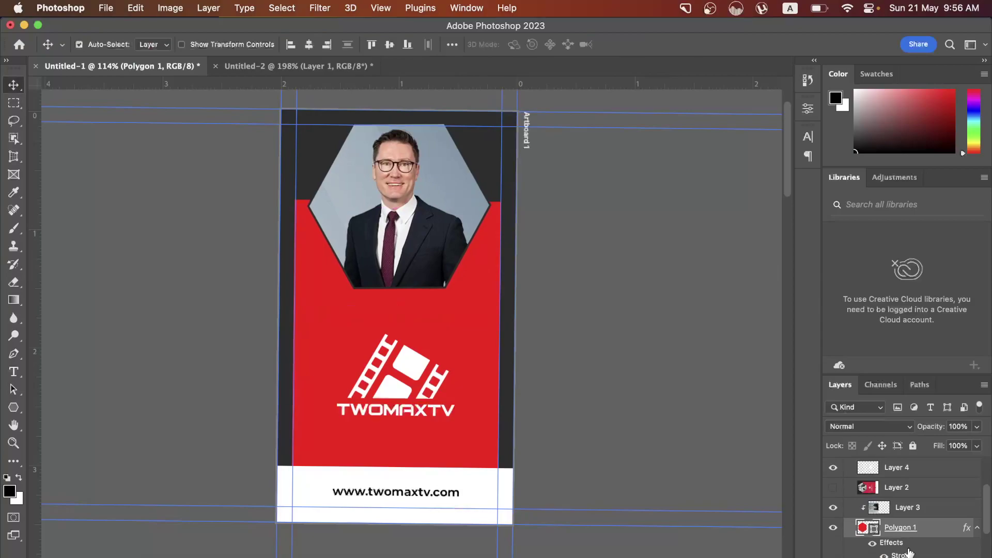
key("Down")
key("Down")
key("Down")
key("Left")
key("Right")
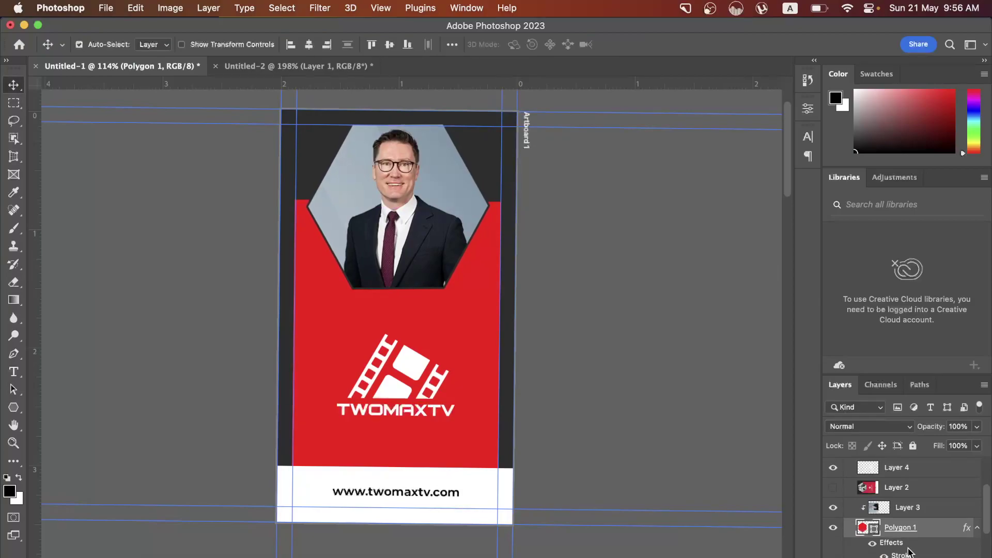
key("Right")
key("Right")
key("Left")
key("Down")
key("Down")
key("Down")
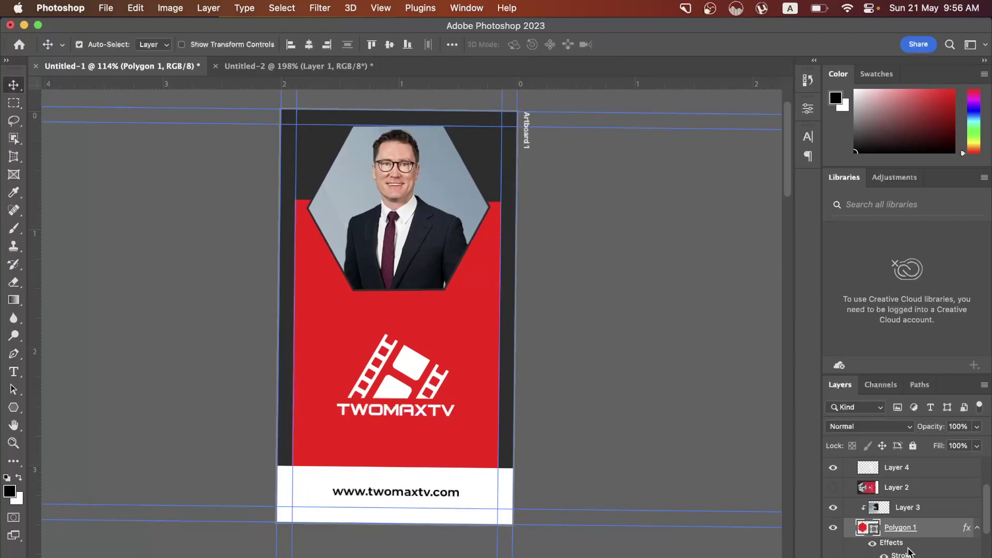
key("Up")
key("Up")
key("Up")
key("Up")
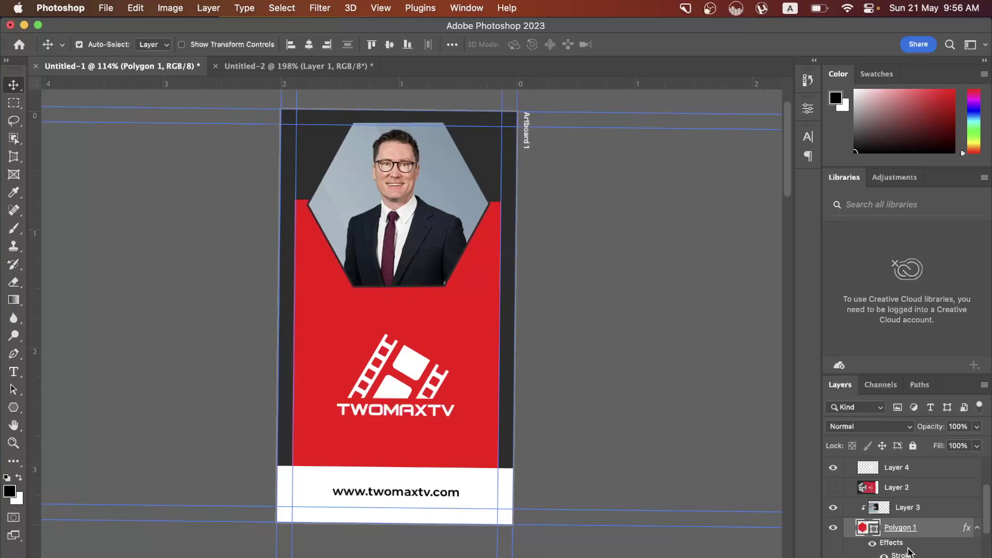
key("Up")
key("Up")
key("Up")
key("Up")
key("Up")
key("Up")
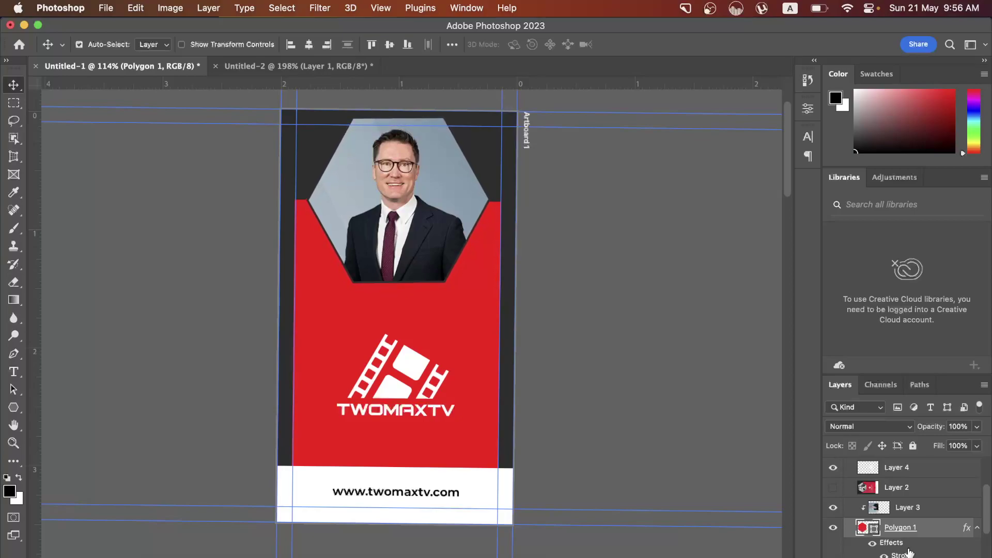
key("Up")
key("super")
Rotate the hexagon frame very slightly, undoing an accidental scale, and apply it
key("super+t")
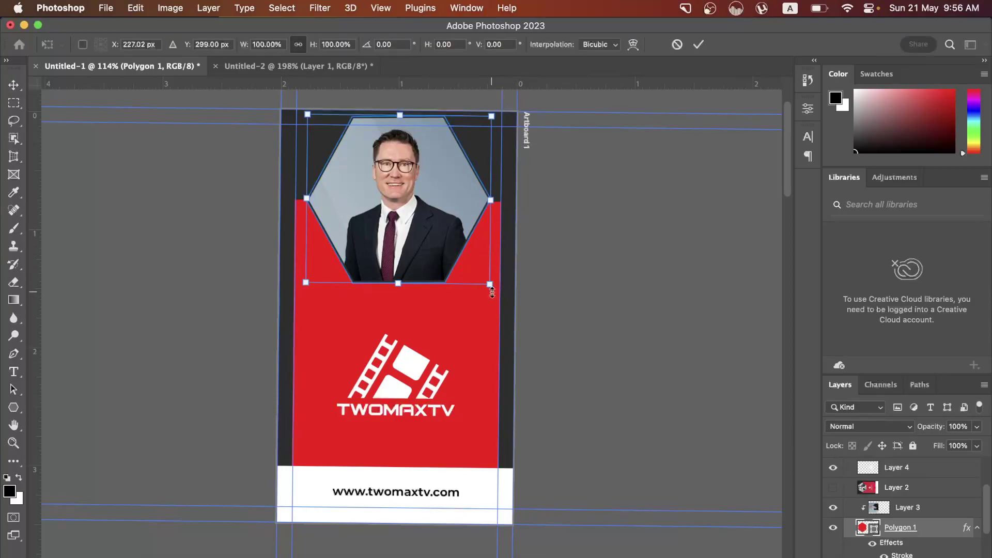
left_click_drag(492, 292, 490, 291)
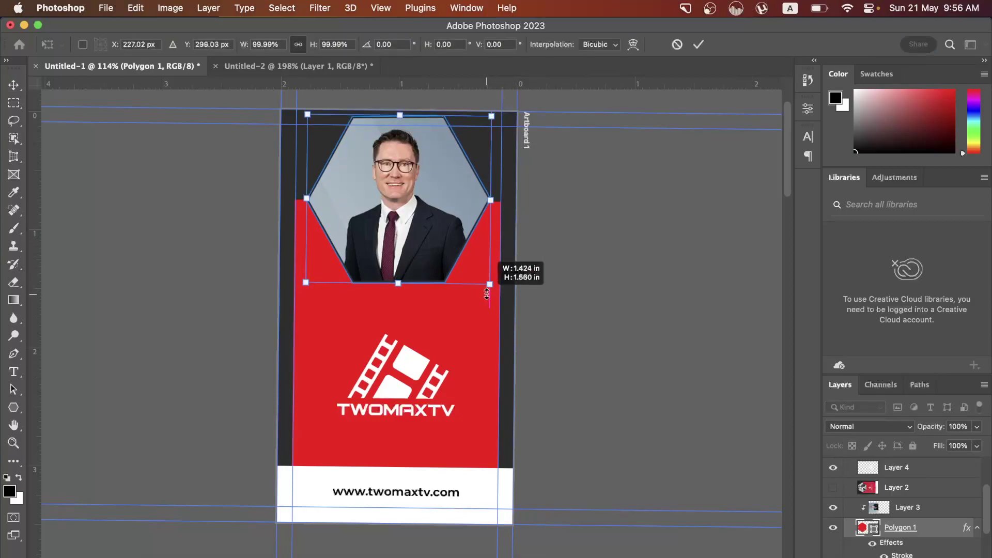
key("super+z")
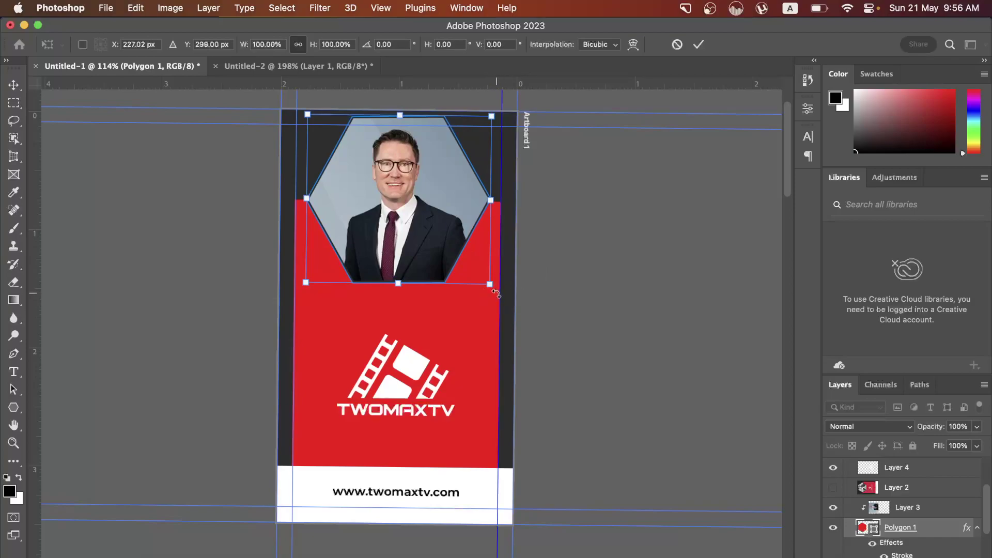
left_click_drag(495, 295, 494, 294)
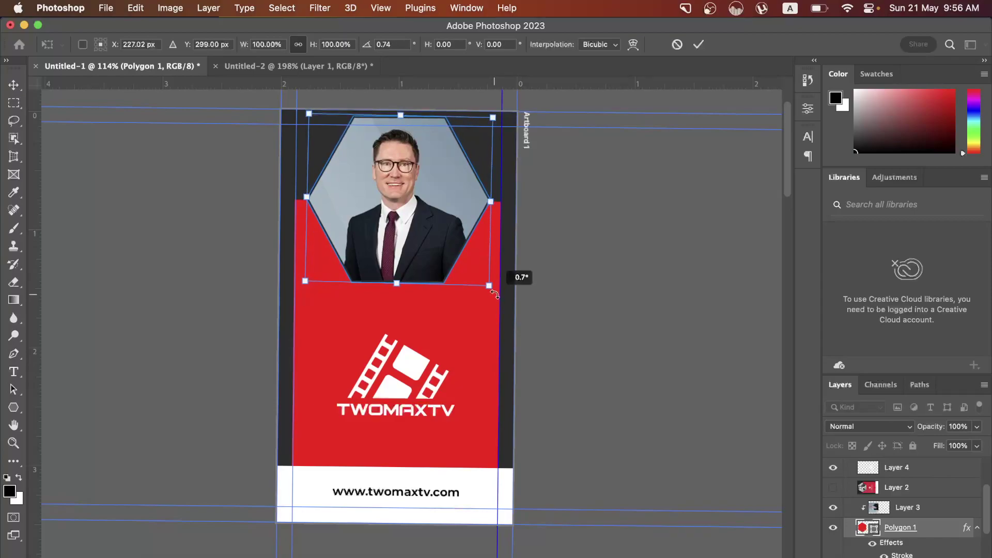
left_click(699, 45)
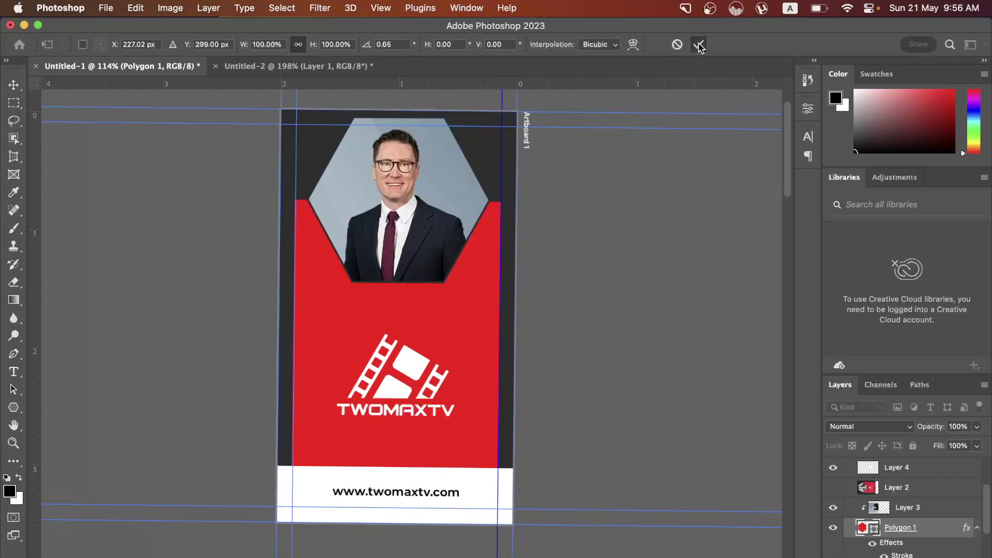
left_click(606, 264)
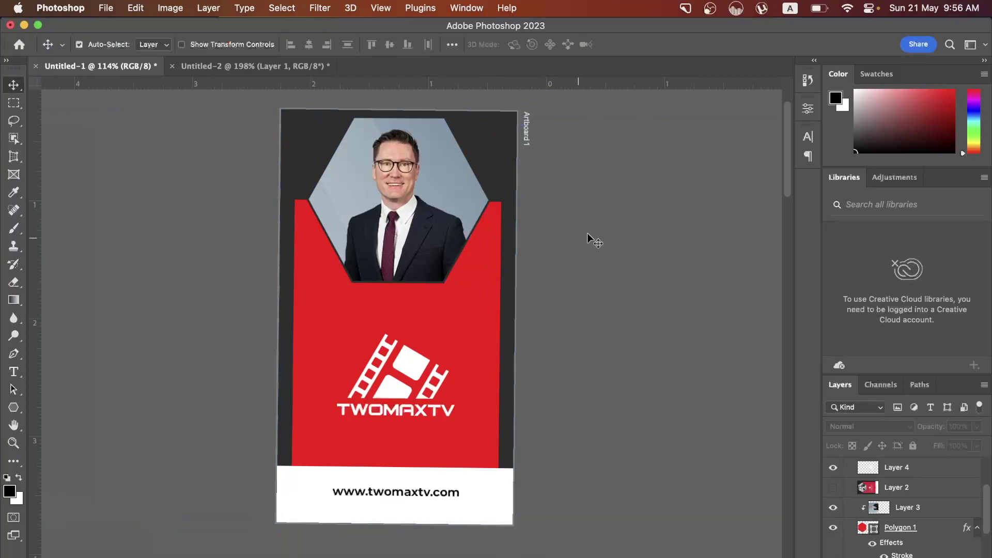
Scale the Polygon 1 hexagon frame down to about 90% and commit
scroll(427, 209, "down", 2)
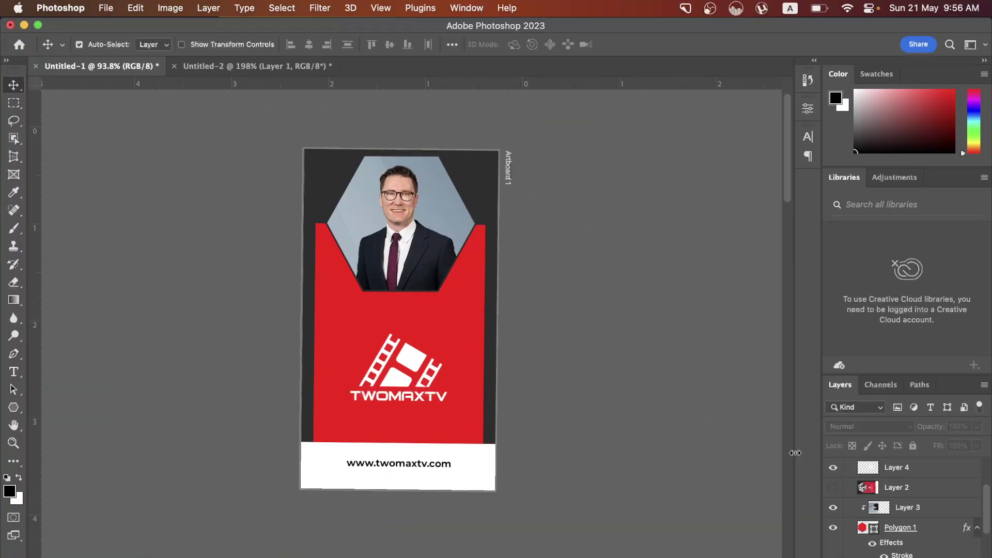
left_click(917, 532)
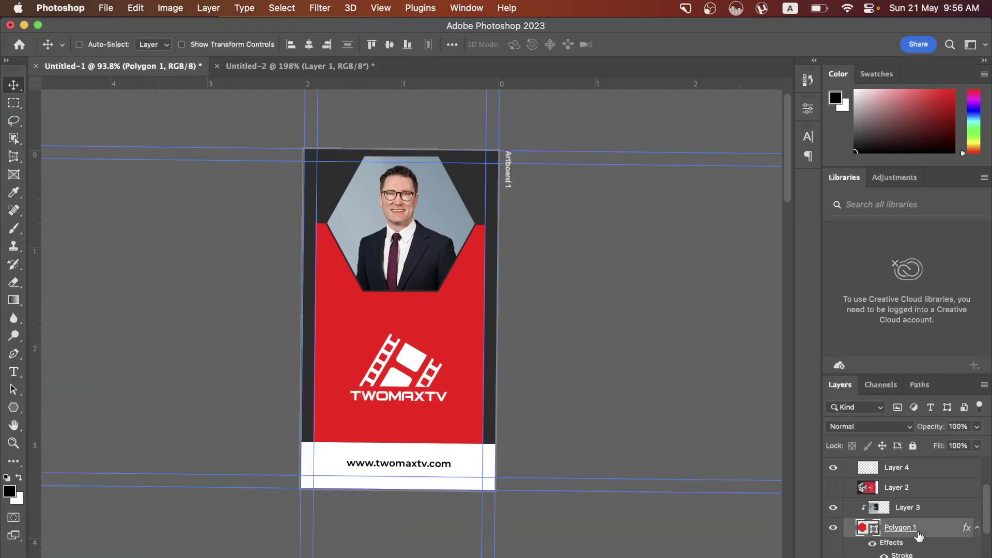
key("ctrl+t")
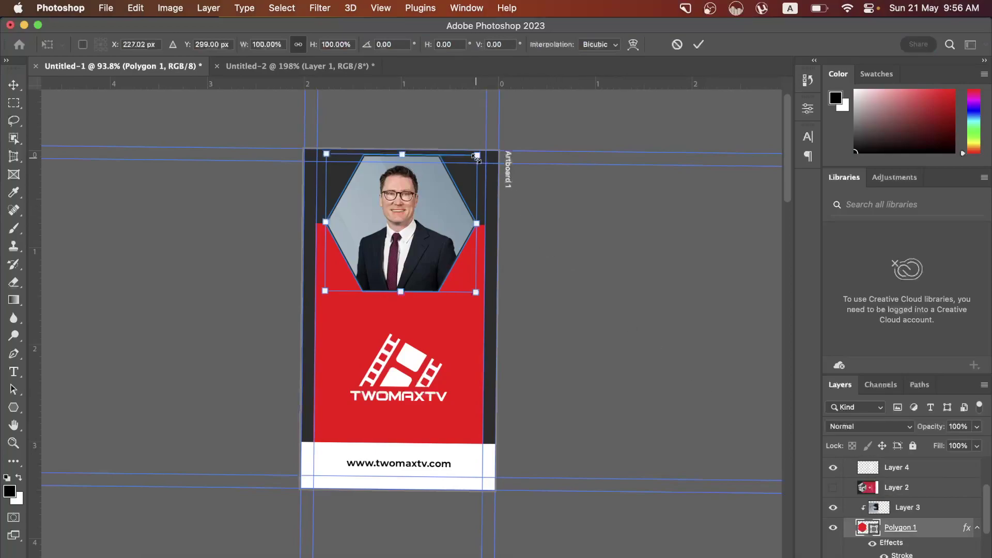
left_click_drag(477, 157, 471, 169)
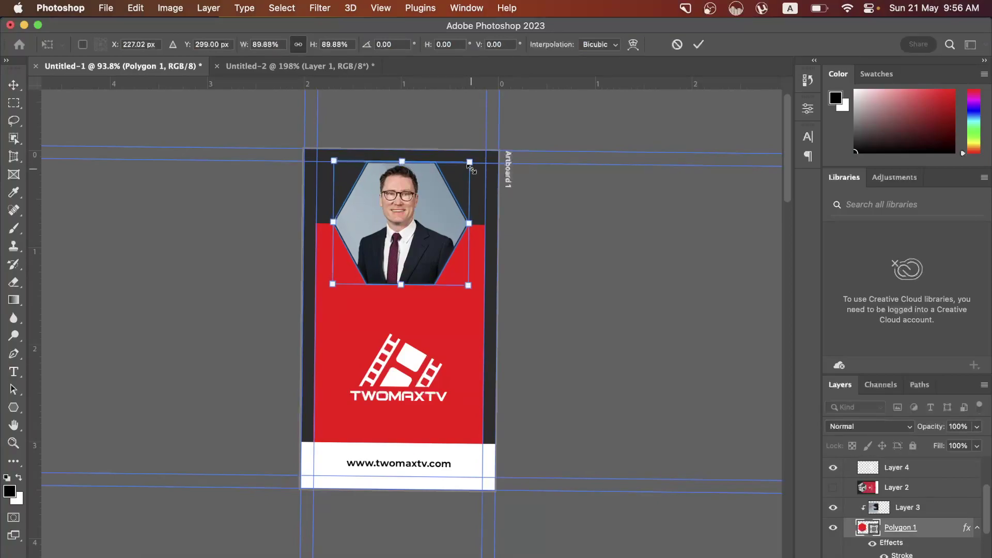
left_click(698, 45)
left_click(614, 293)
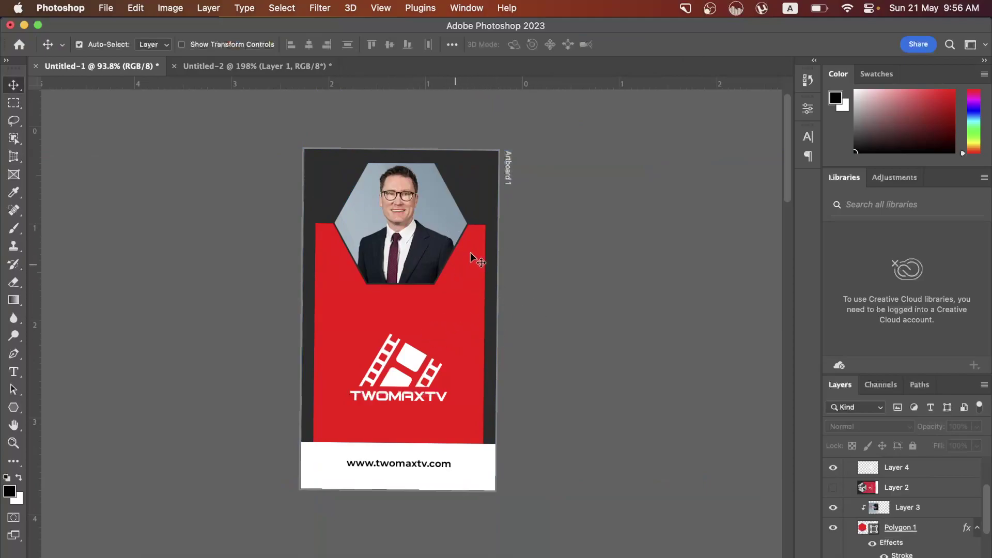
Nudge the Layer 3 photo slightly lower inside the hexagon
left_click(402, 215)
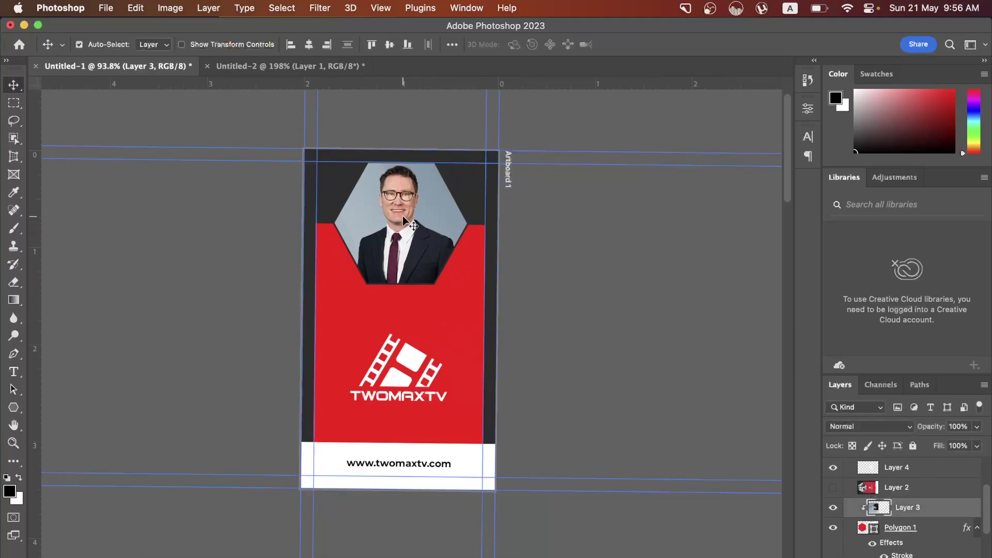
left_click_drag(403, 217, 402, 221)
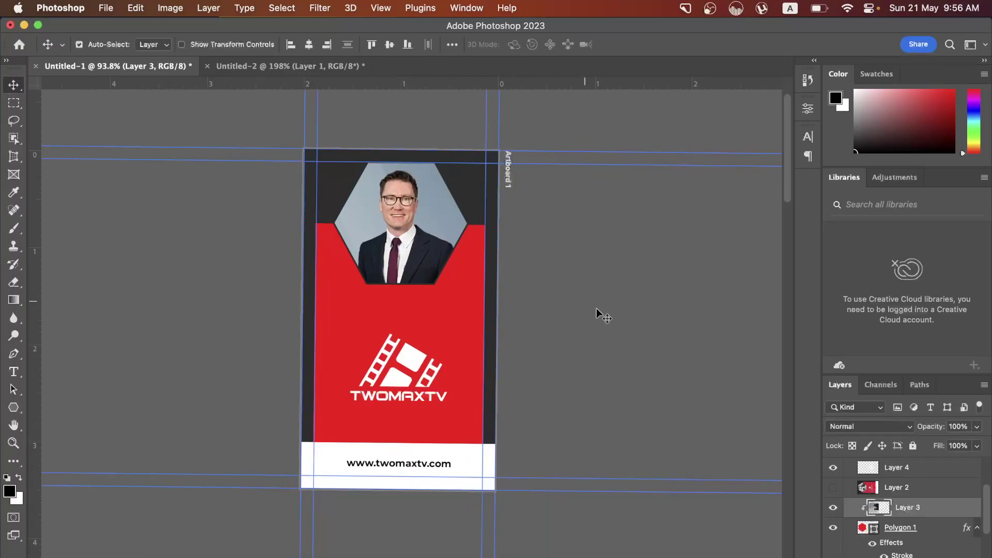
left_click(674, 334)
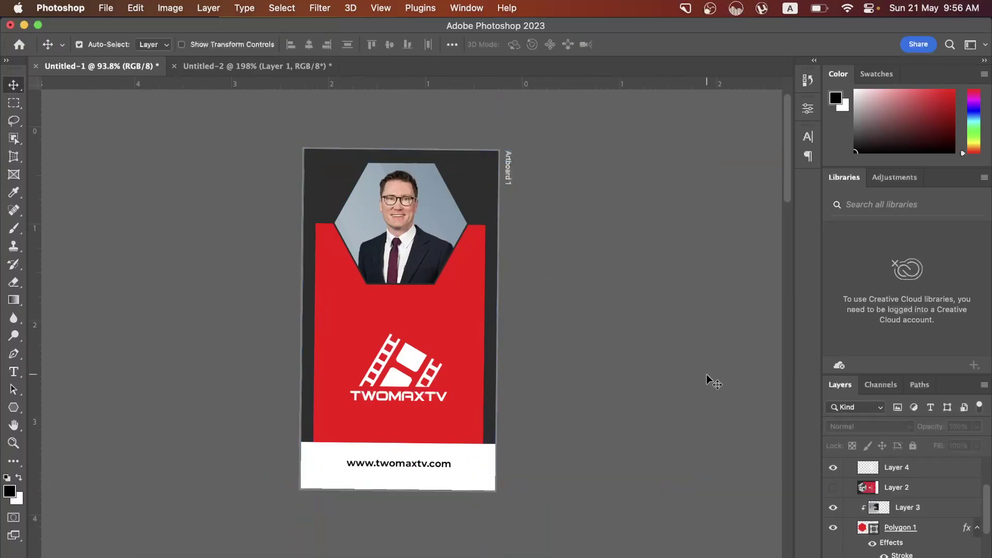
Thicken the hexagon's Stroke effect to 9 px
double_click(902, 555)
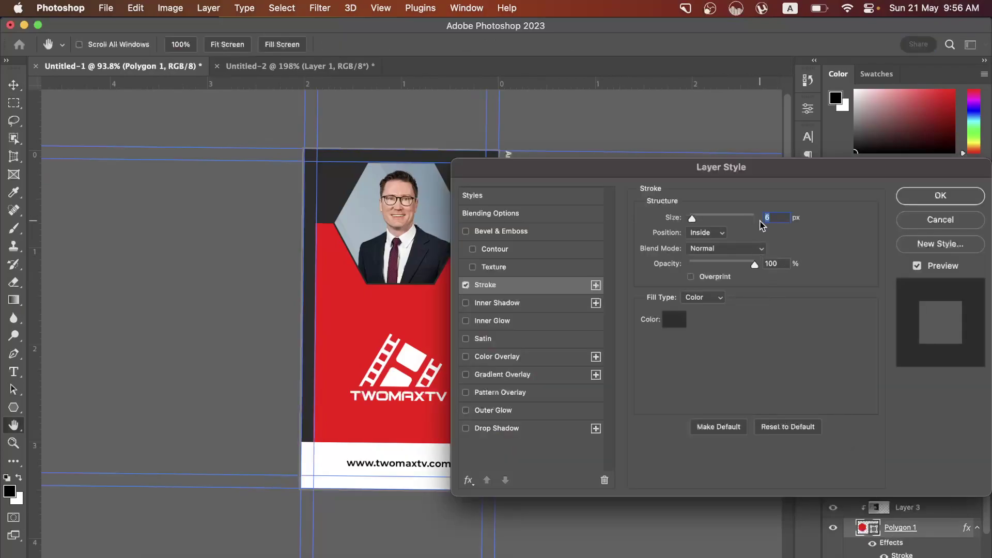
key("Up")
key("Up")
key("Up")
key("Up")
key("Up")
key("Up")
key("Up")
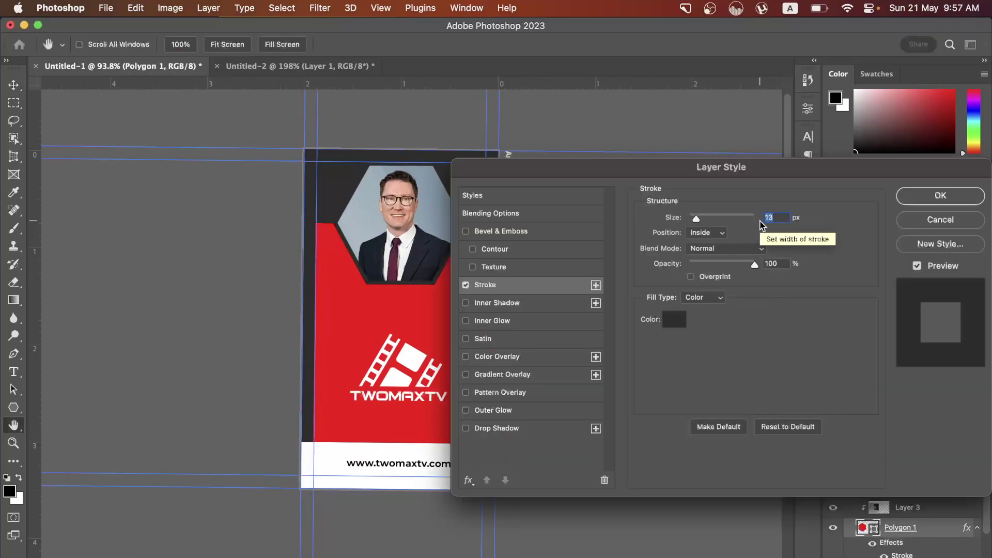
key("Down")
key("Down")
key("Down")
key("Down")
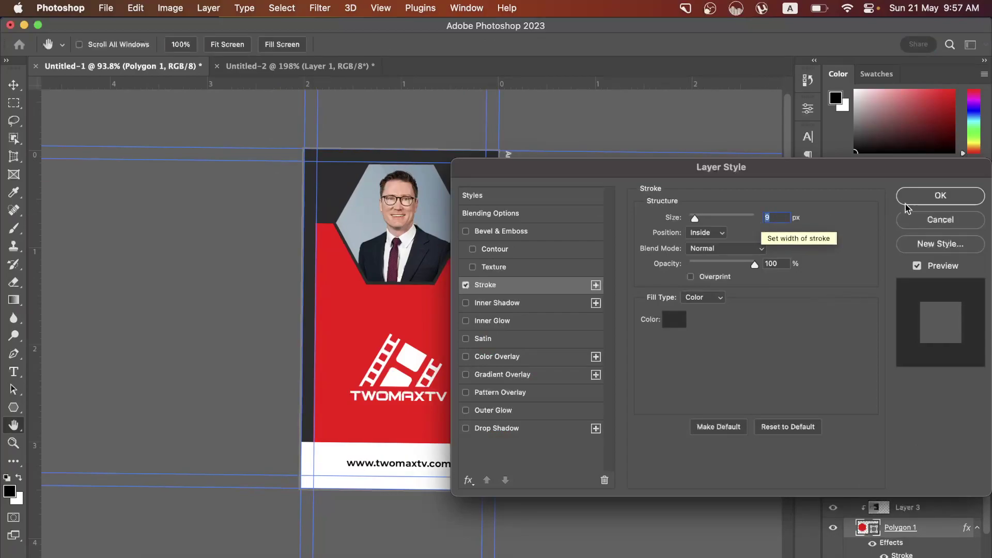
left_click(919, 200)
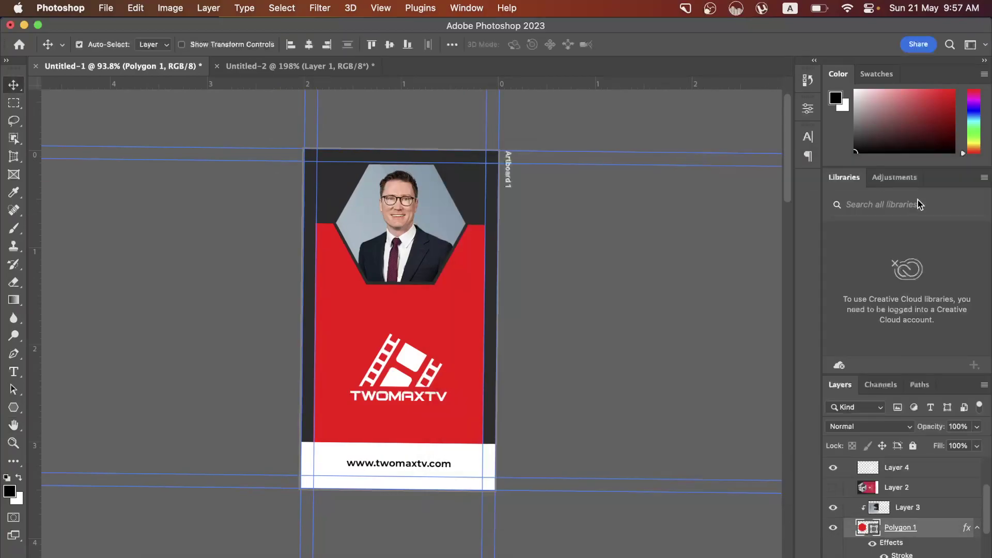
left_click(601, 291)
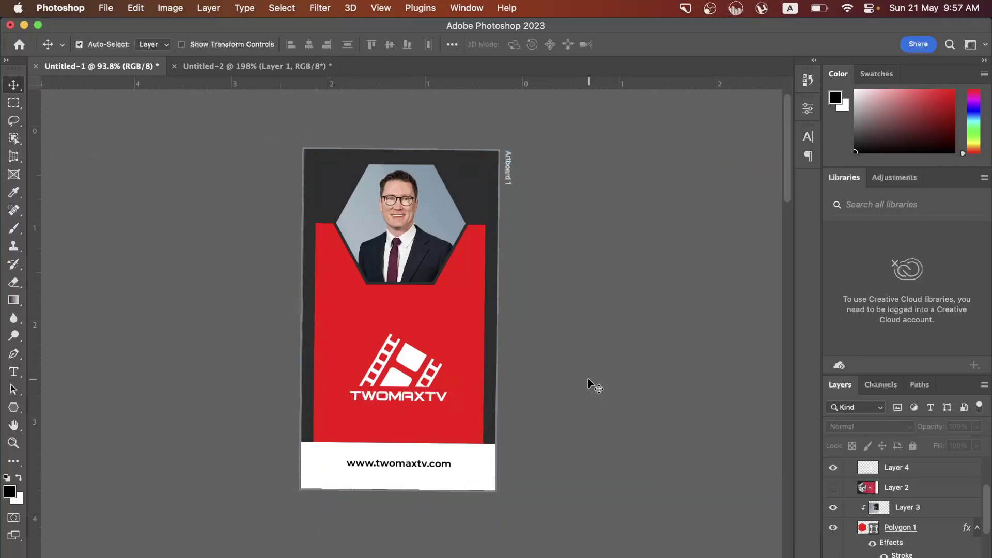
Change the red panel's fill to a darker red, #d90707
left_click(478, 304)
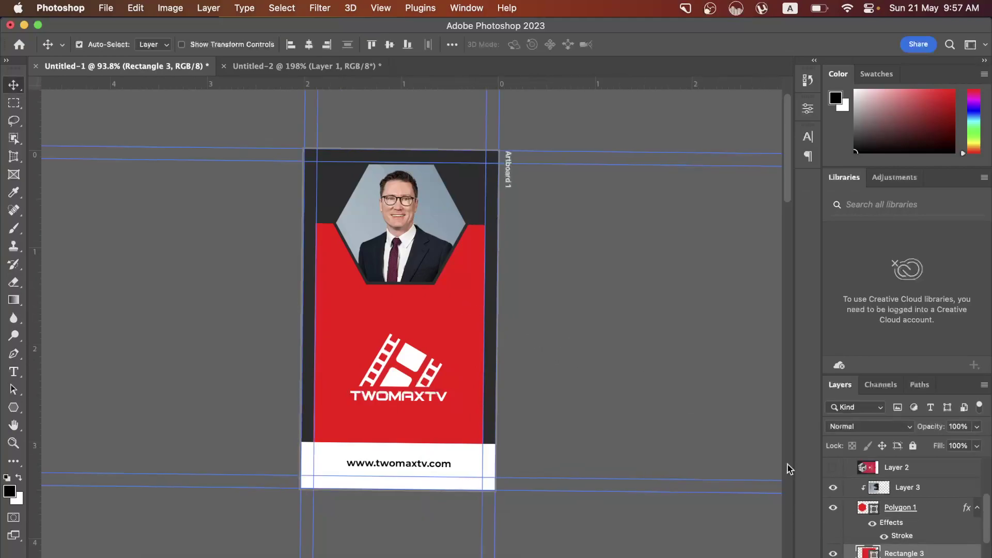
double_click(873, 554)
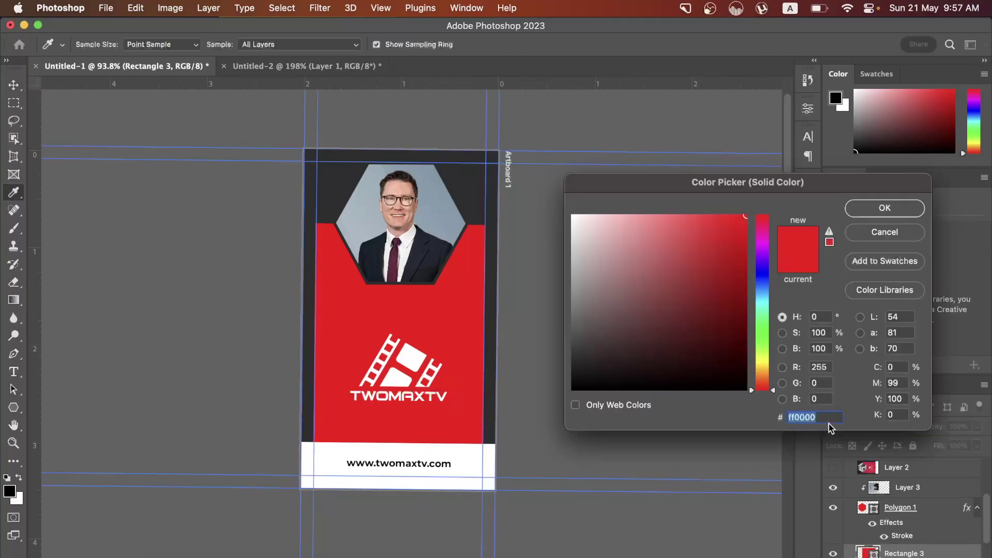
left_click_drag(741, 237, 742, 241)
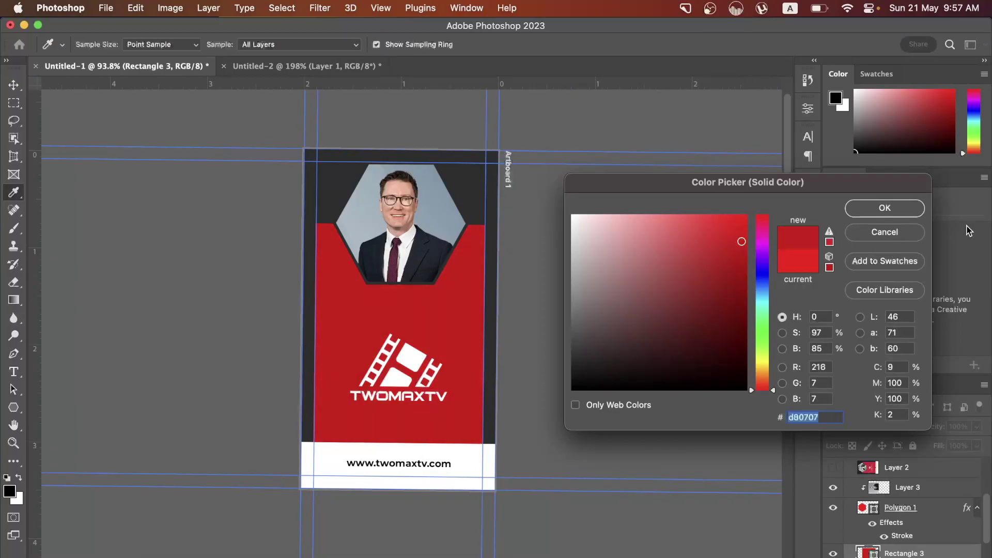
left_click(881, 208)
left_click(595, 317)
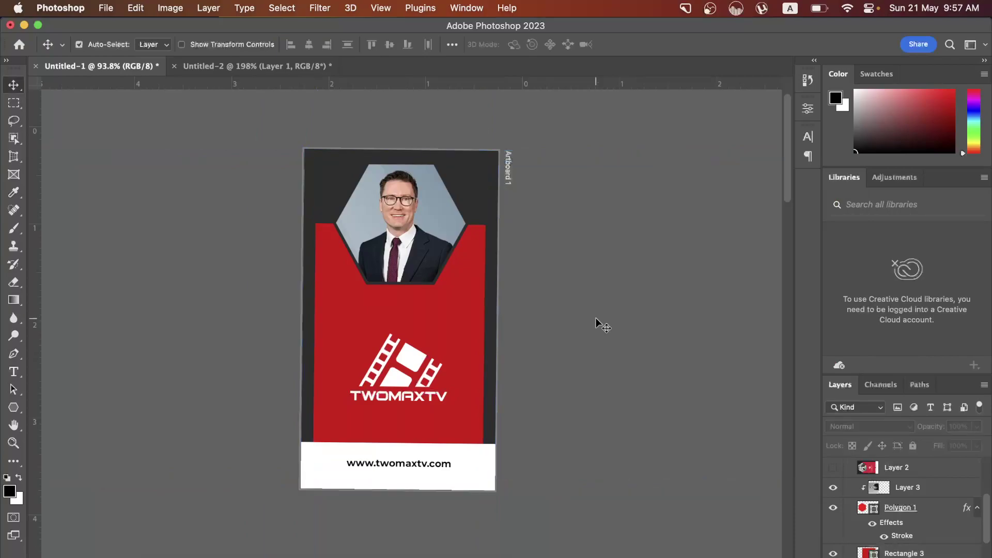
left_click(402, 468)
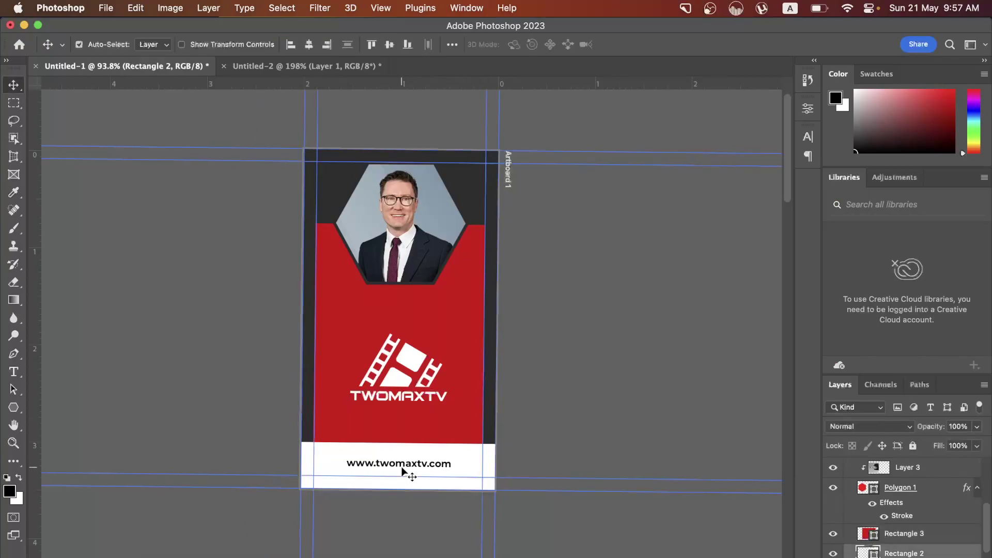
left_click_drag(402, 468, 393, 464)
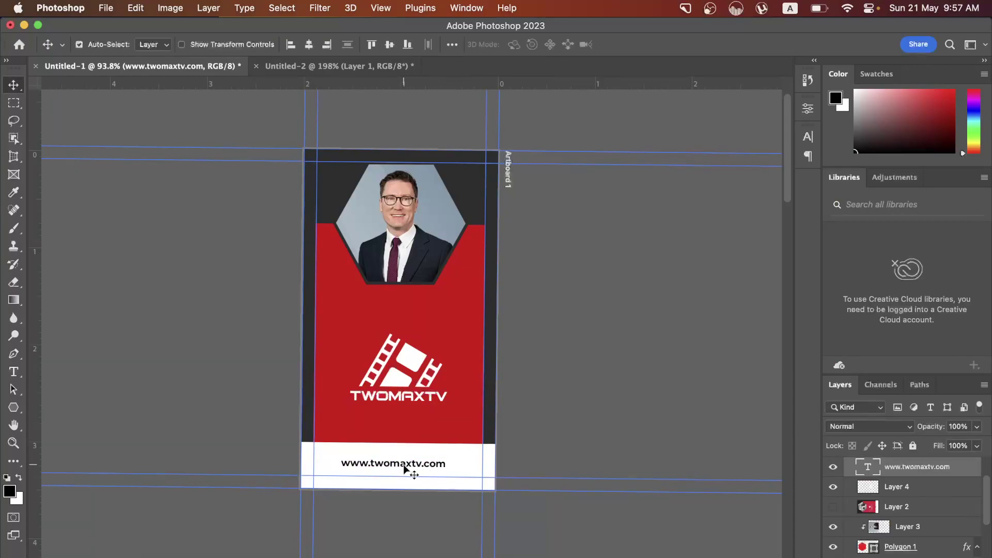
left_click_drag(404, 468, 409, 466)
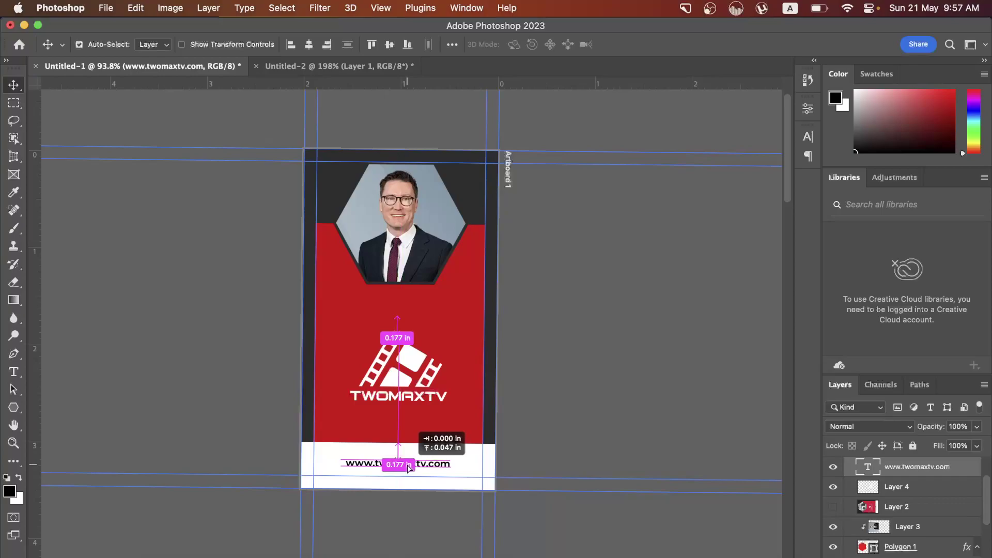
left_click(614, 366)
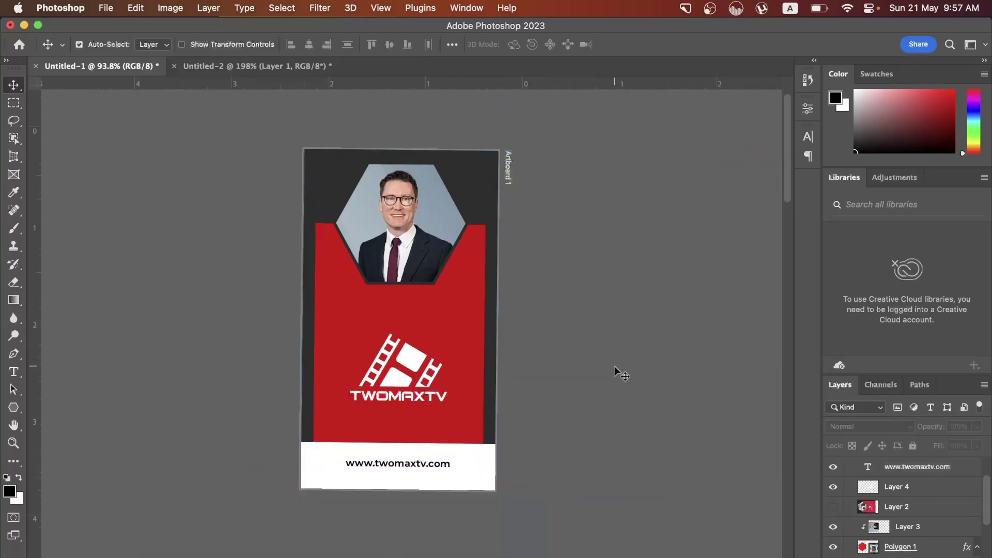
Zoom out, check the pasteboard colour options, and rotate the view to tilt the card
scroll(613, 366, "down", 2)
scroll(612, 366, "down", 2)
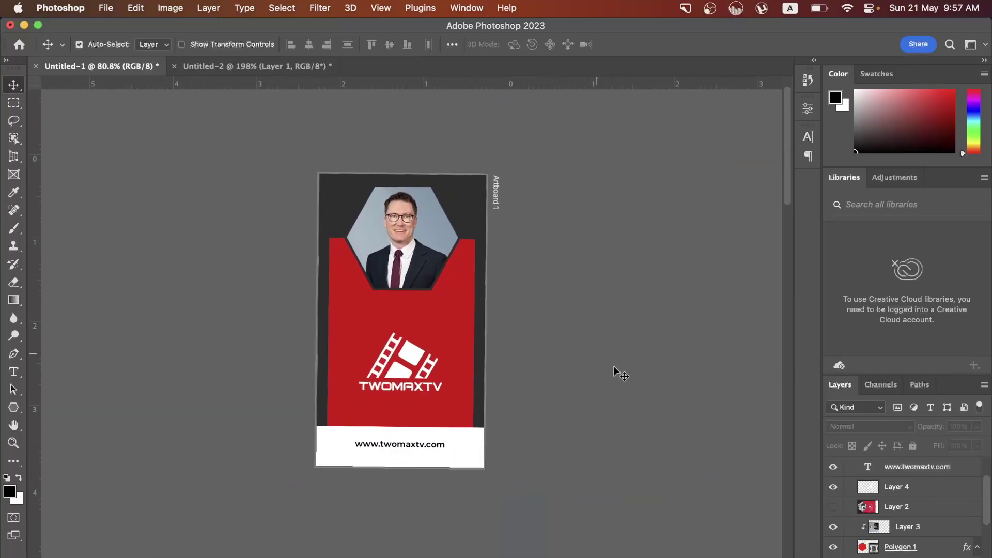
scroll(612, 366, "up", 1)
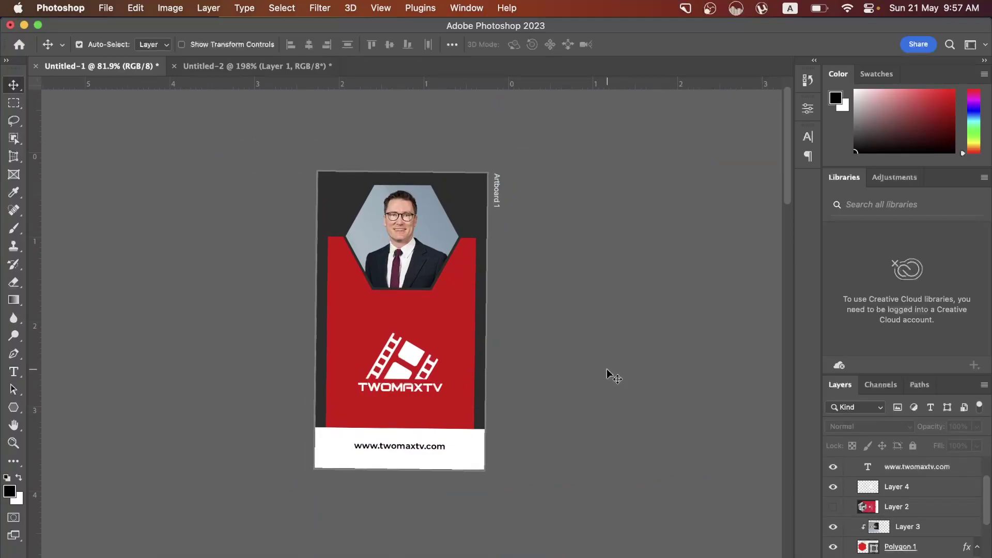
right_click(604, 367)
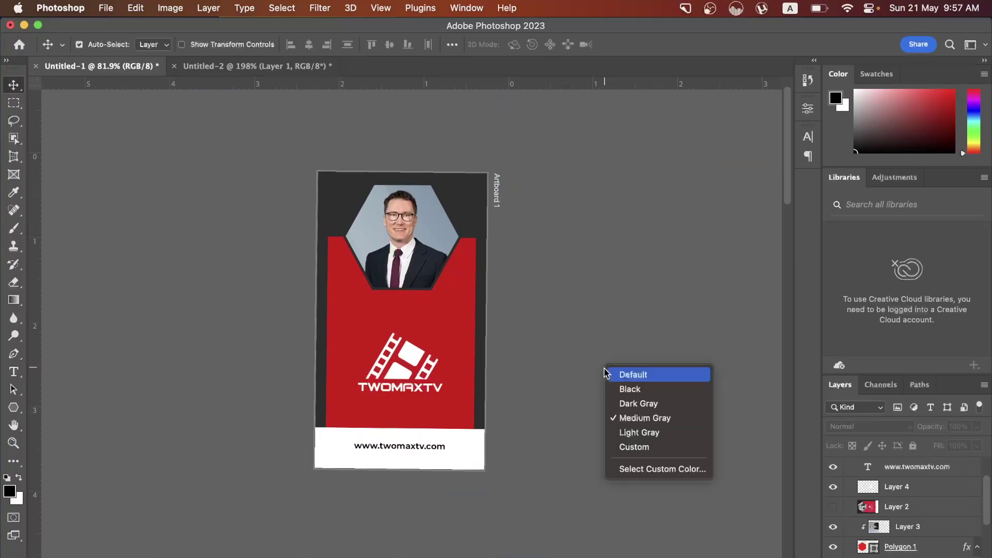
left_click(554, 342)
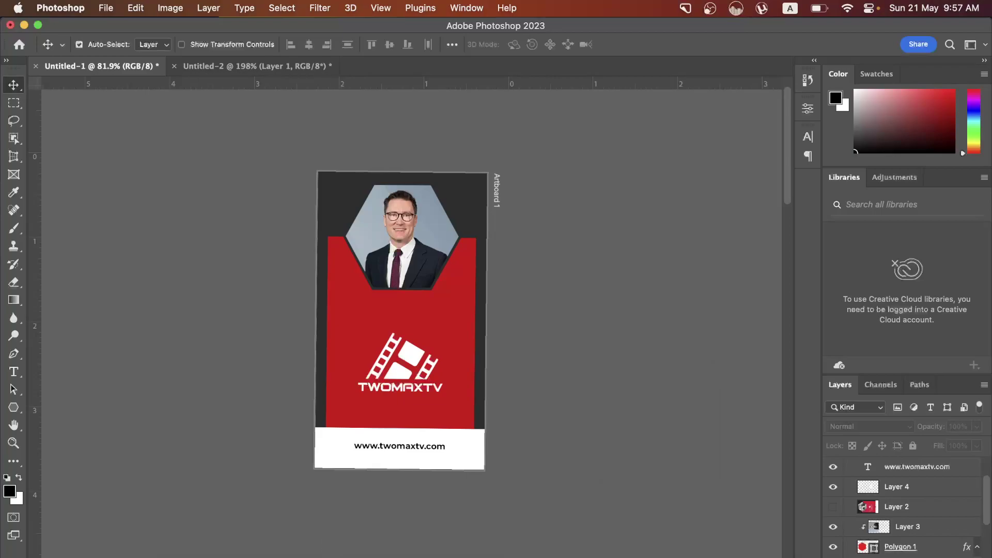
right_click(495, 463)
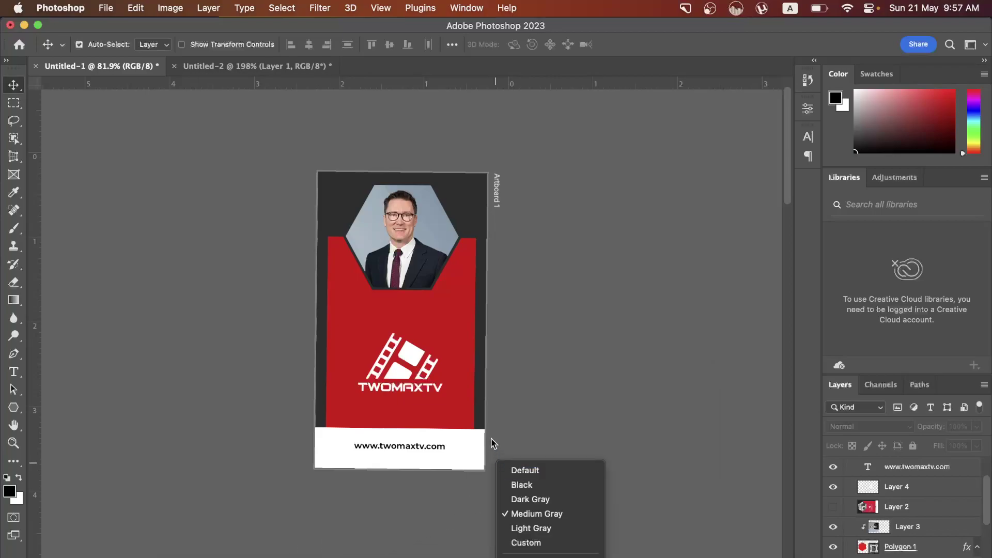
left_click(528, 371)
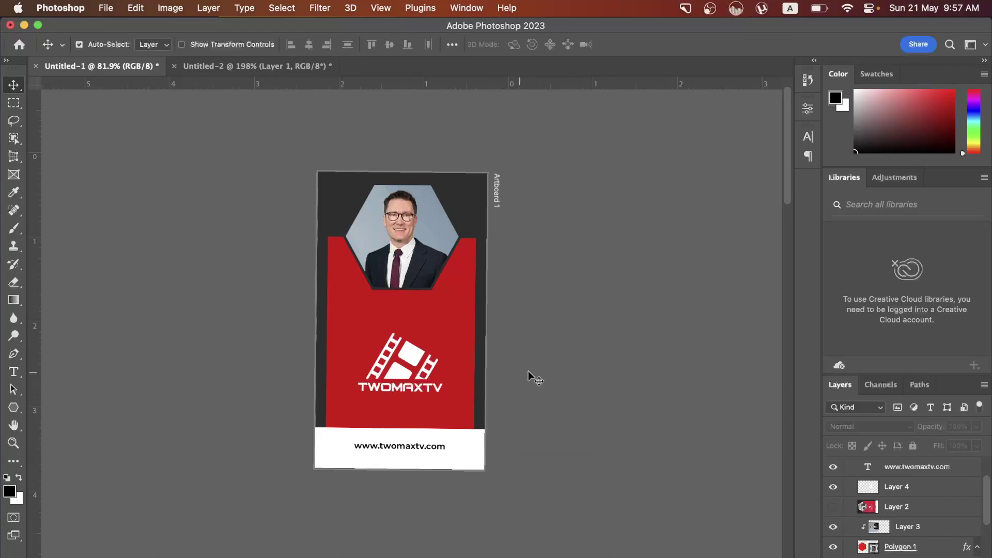
right_click(566, 345)
left_click(566, 339)
left_click_drag(222, 234, 190, 275)
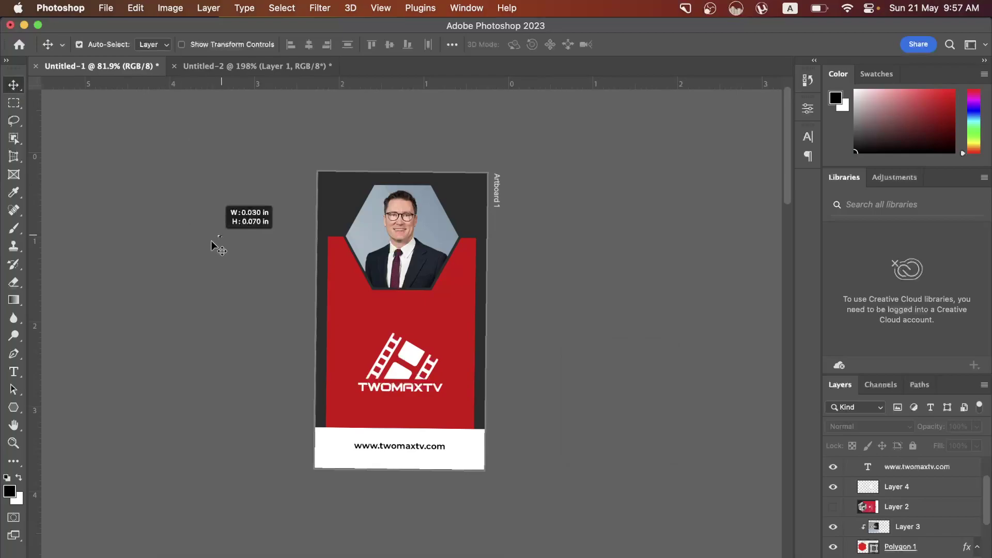
right_click(193, 287)
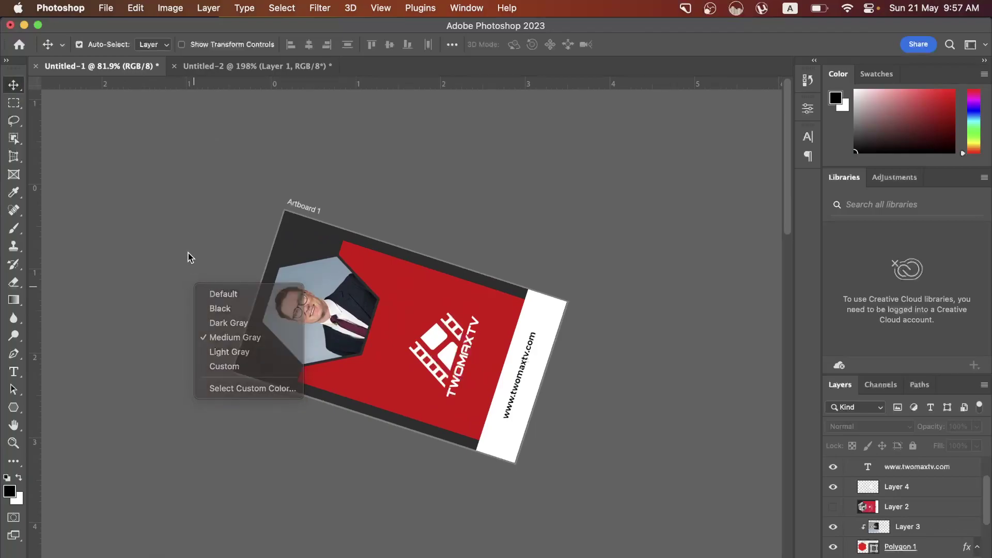
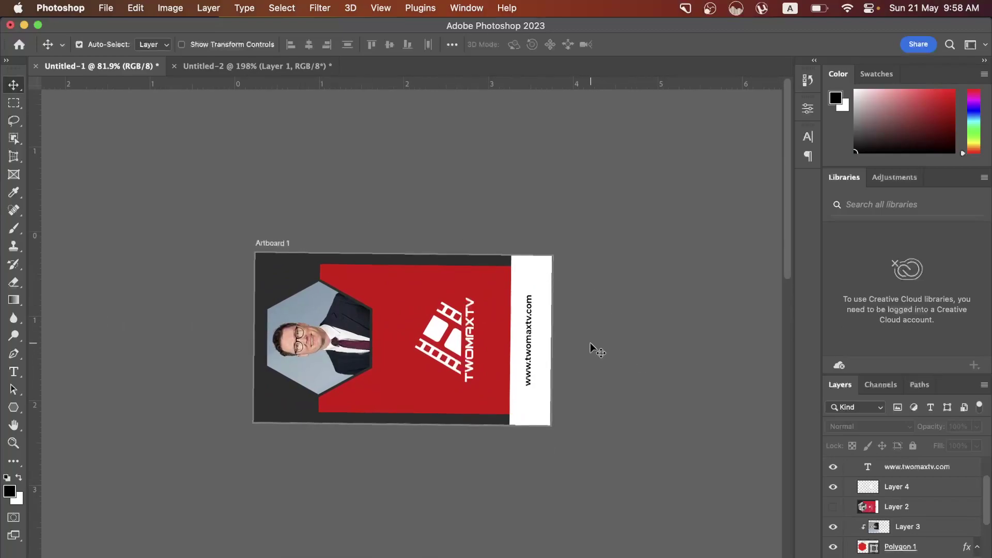
Save a JPEG copy of the card named 'Business card front' in Downloads
scroll(590, 343, "down", 2)
scroll(590, 343, "up", 3)
scroll(589, 342, "down", 1)
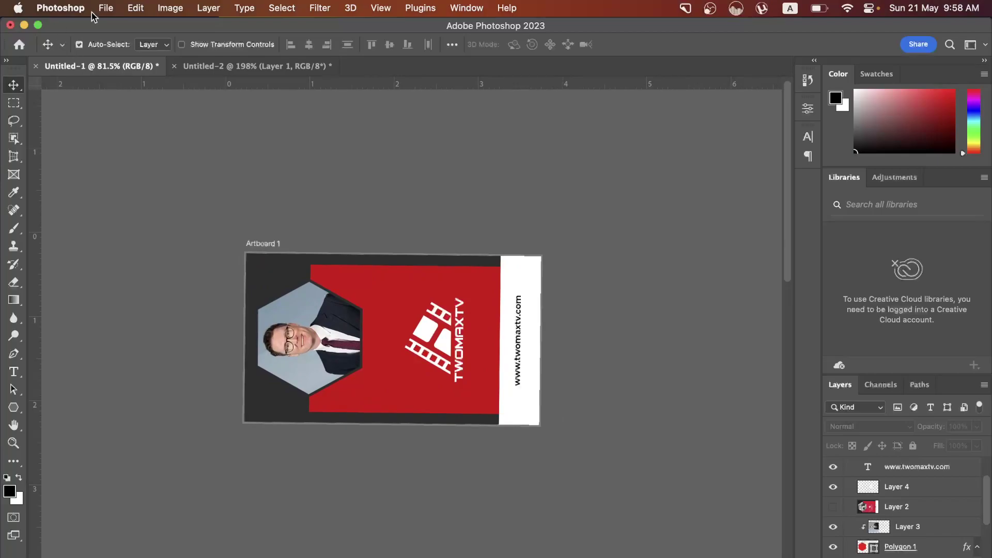
left_click(106, 8)
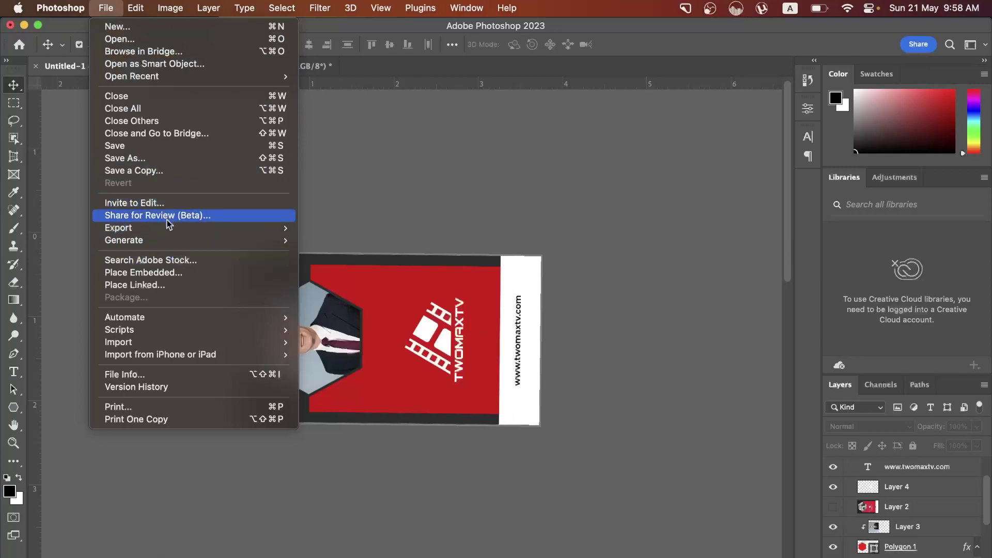
left_click(158, 170)
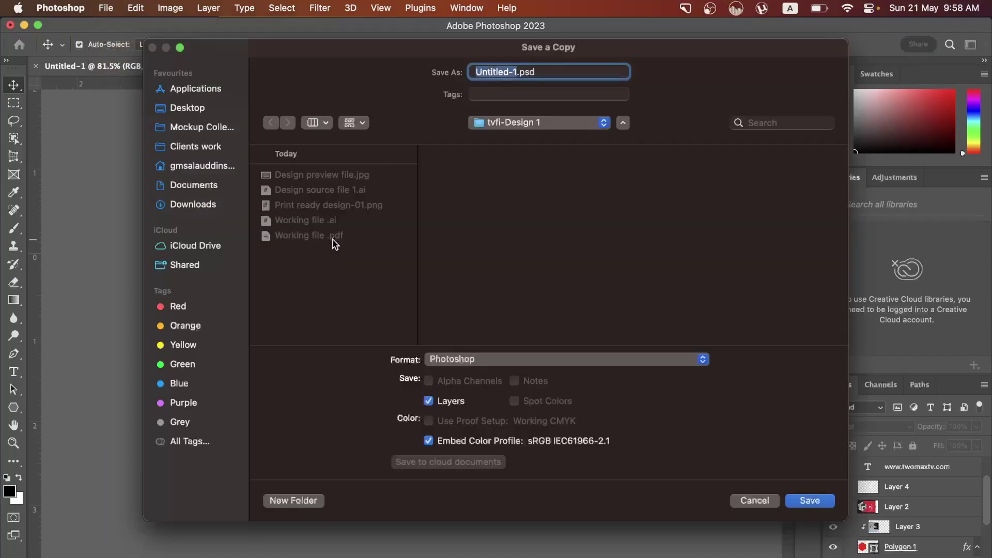
left_click(481, 363)
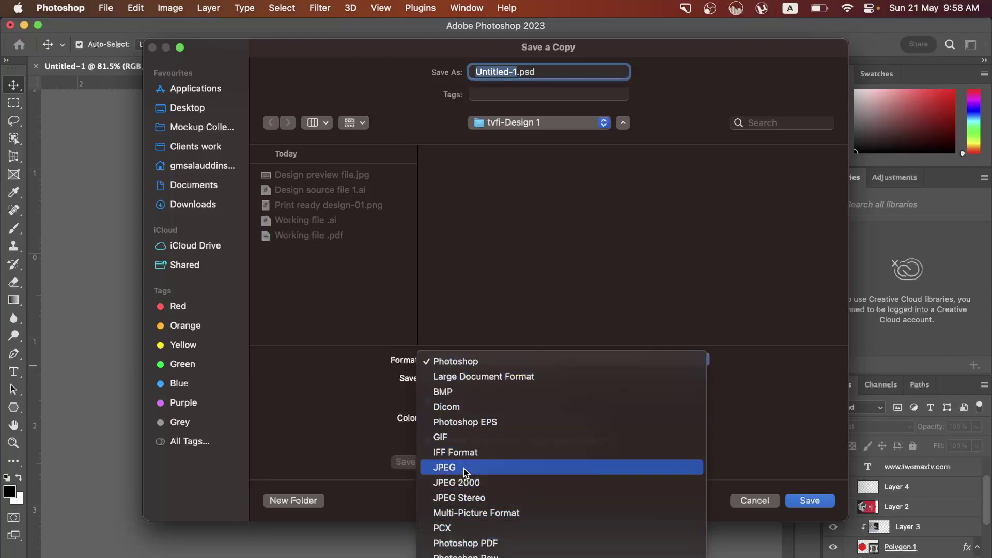
left_click(466, 471)
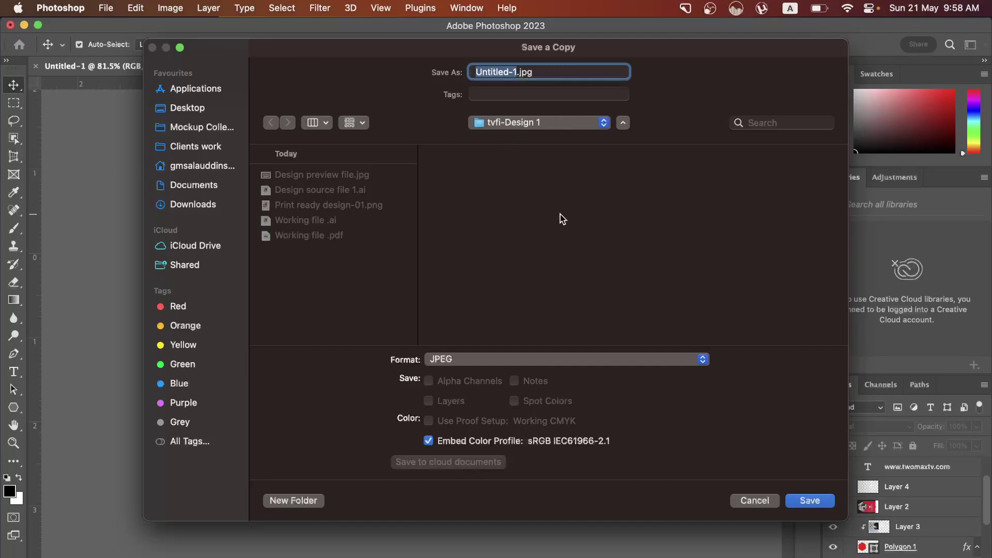
left_click(199, 205)
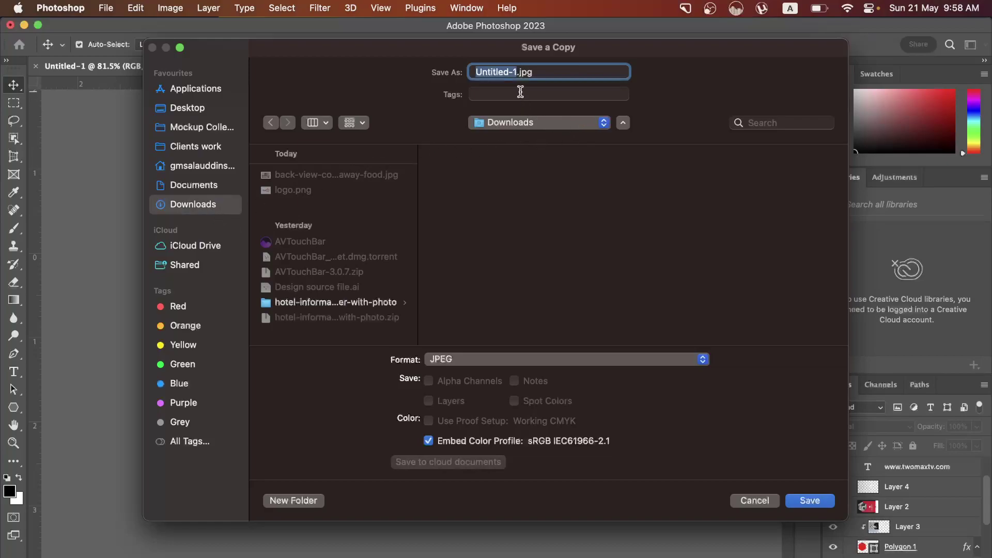
type("Bu")
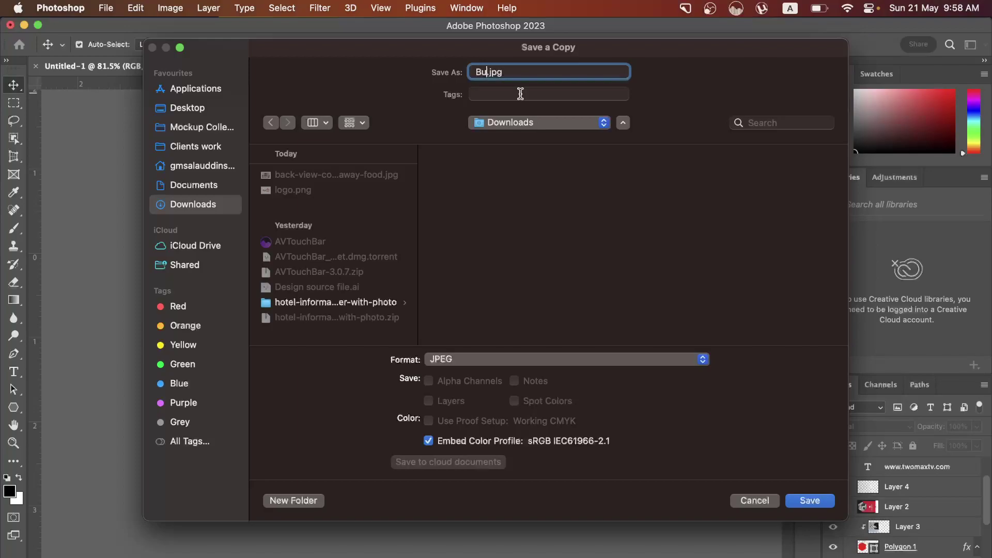
type("siness")
type(" card ")
type("front")
left_click(809, 501)
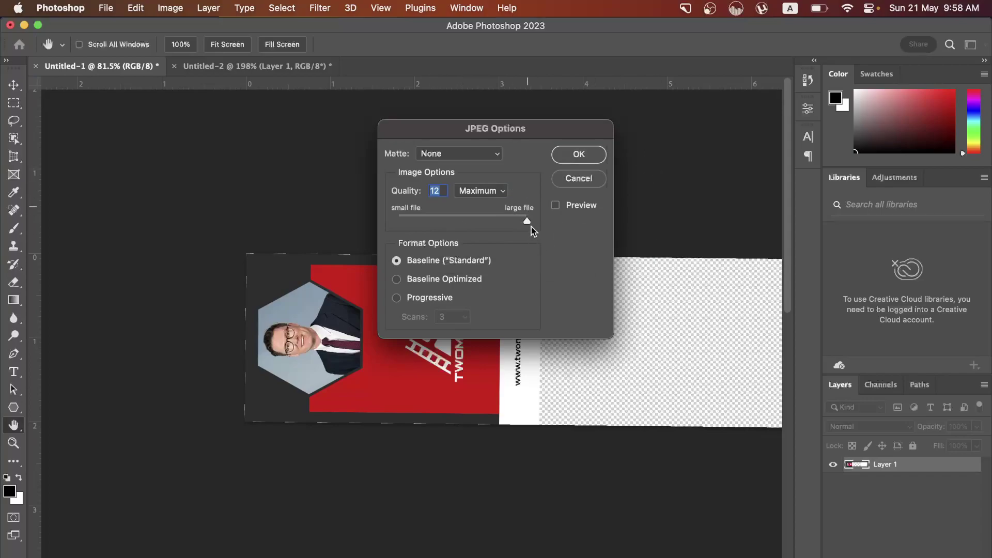
Accept the JPEG options at quality 12 (Maximum), Baseline format
left_click(575, 157)
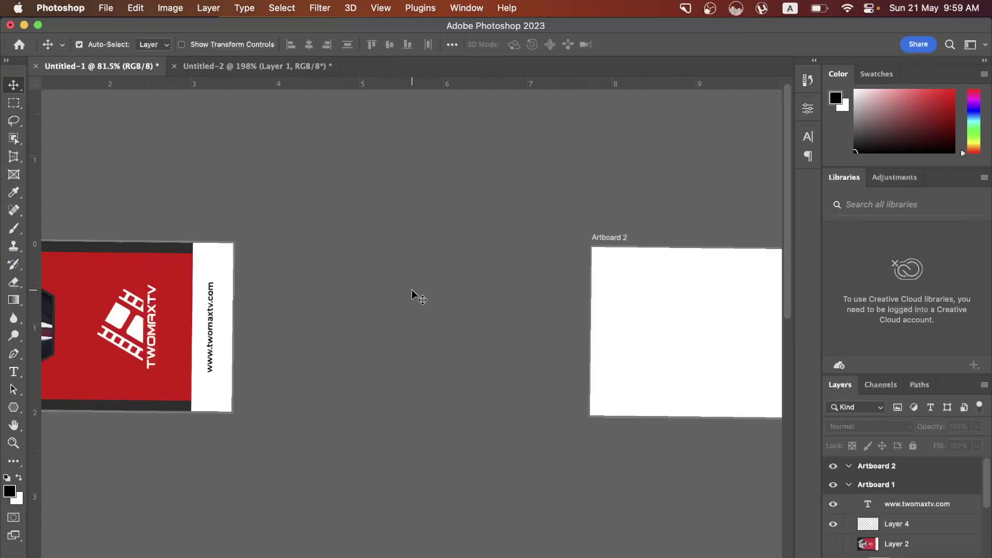
scroll(411, 289, "down", 5)
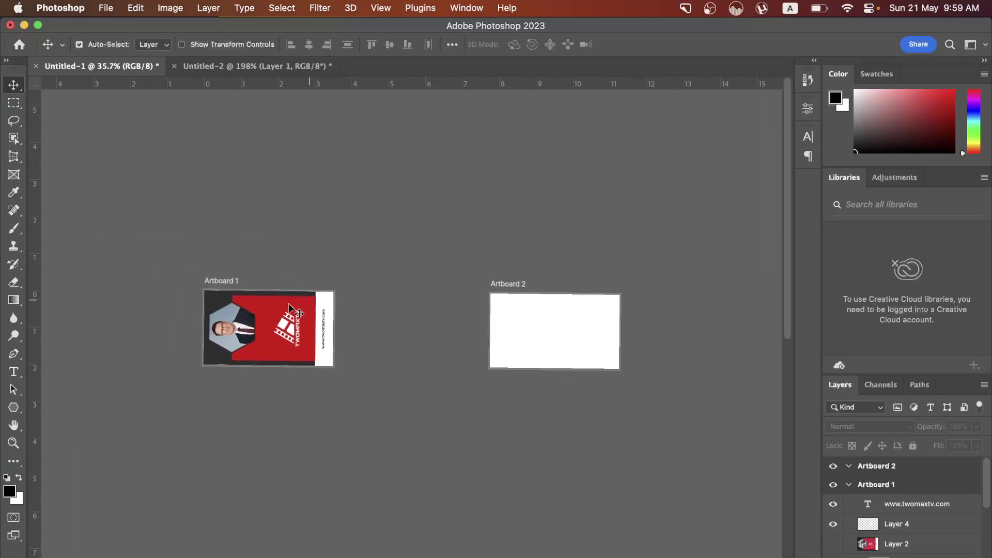
left_click(288, 304)
left_click(411, 216)
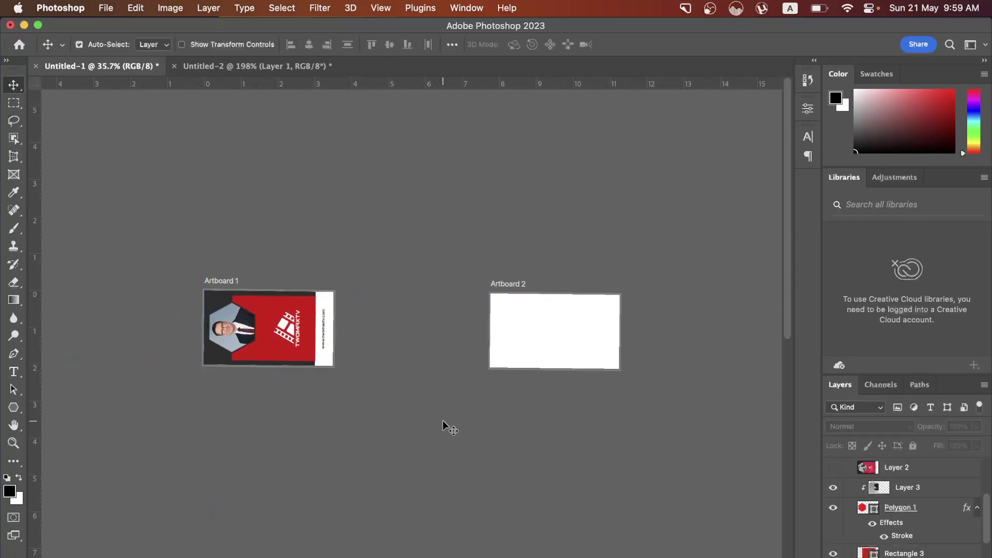
Preview Business card front.jpg from the Downloads folder, then close the preview
mouse_move(137, 557)
left_click(137, 549)
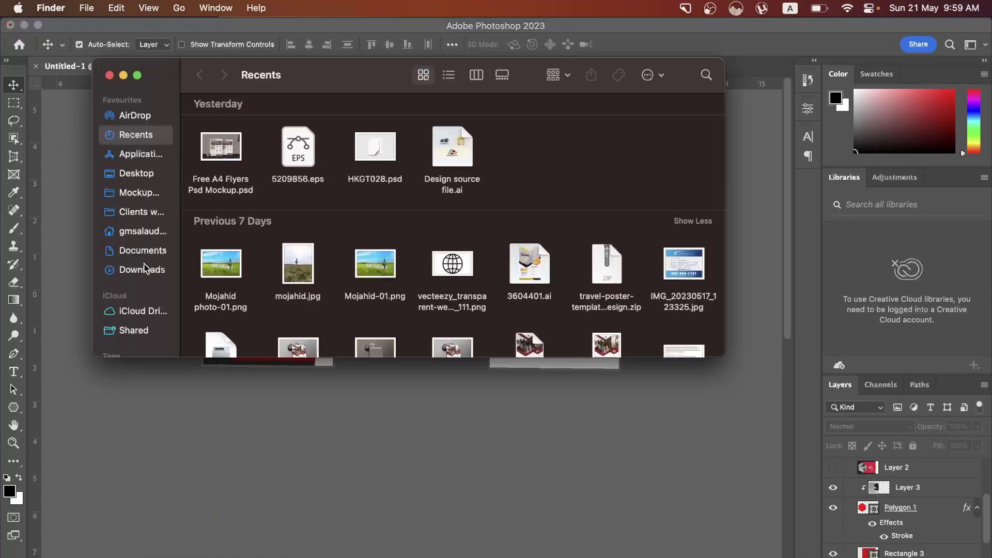
left_click(145, 270)
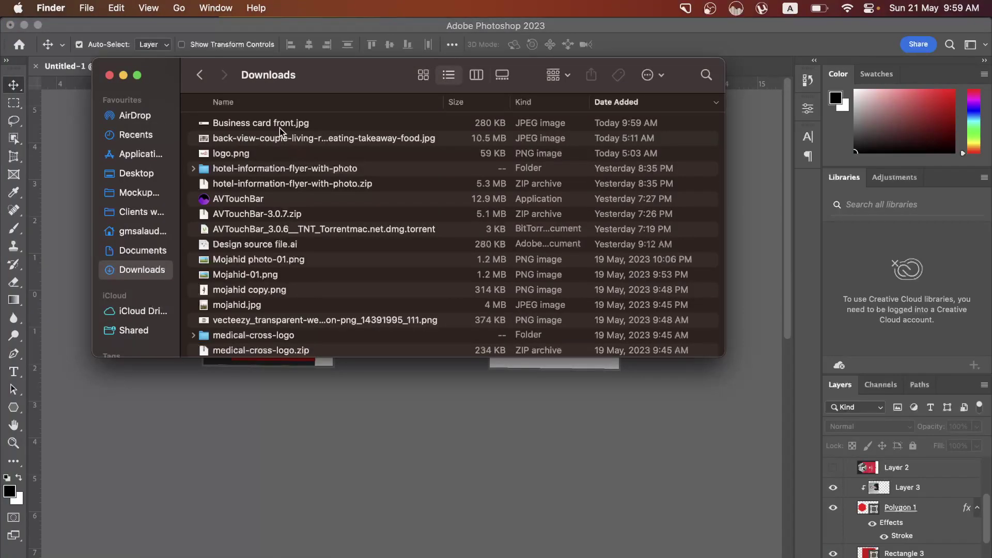
double_click(279, 125)
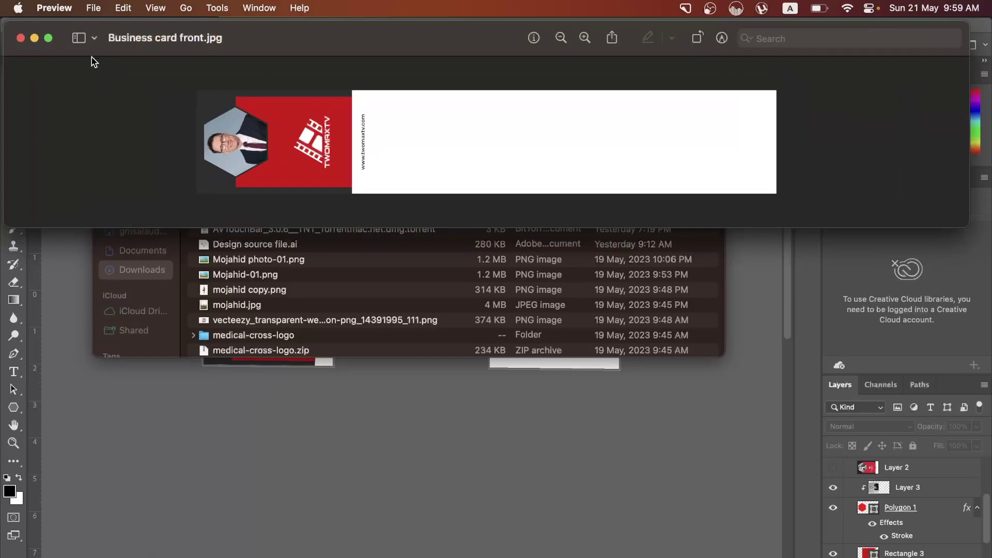
left_click(20, 38)
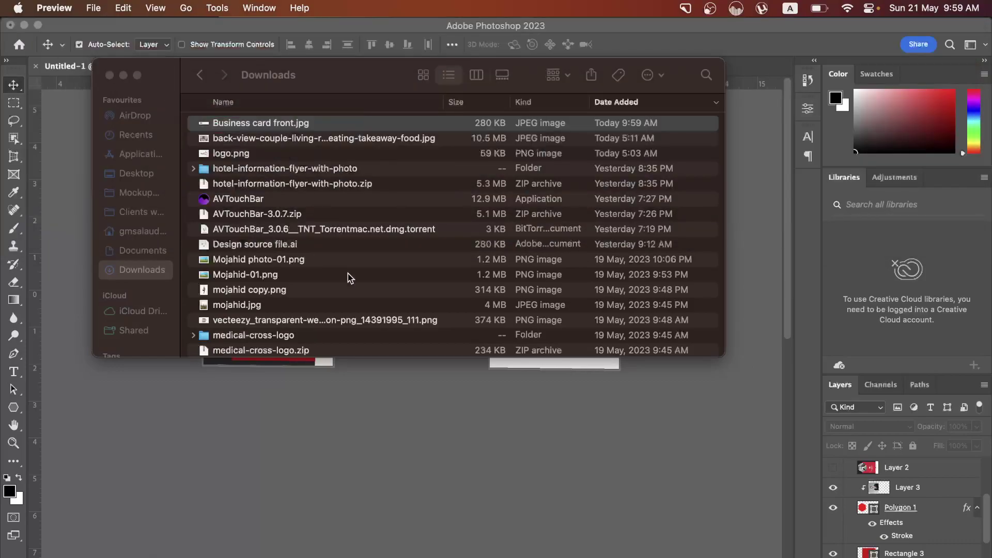
Return to Photoshop and delete the empty Artboard 2
left_click(123, 75)
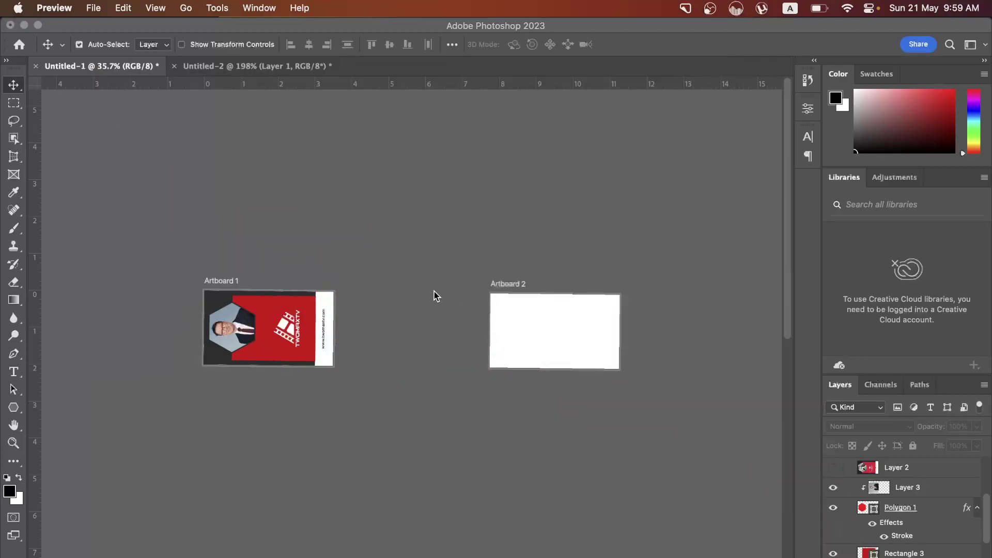
left_click(511, 284)
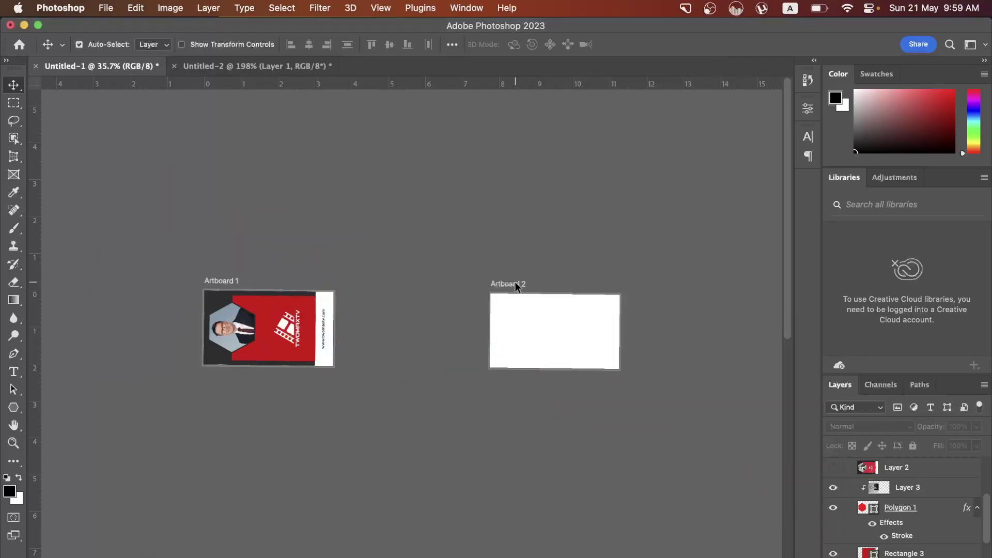
left_click(516, 286)
key("Delete")
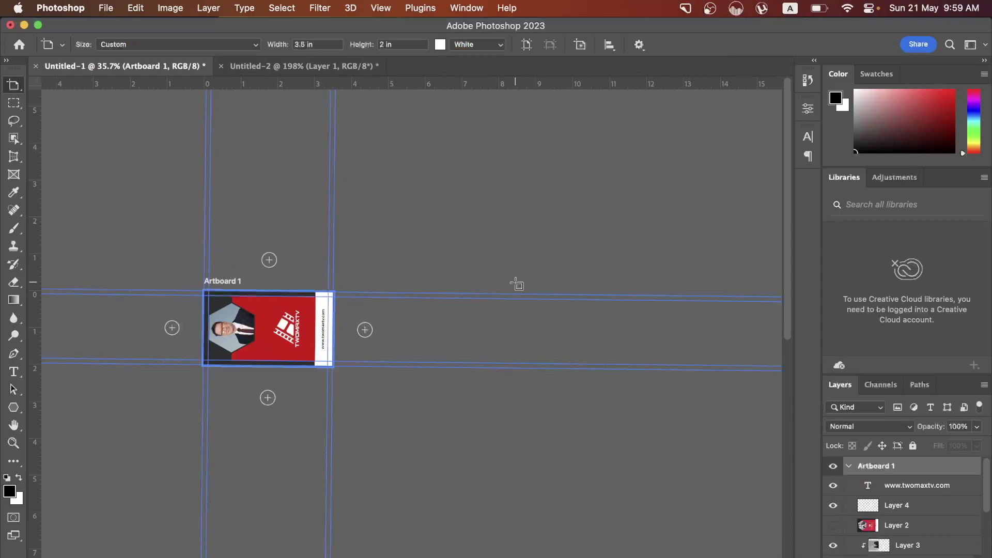
Re-save the card alone as JPEG Business card front.jpg, replacing the Downloads file
left_click(106, 9)
left_click(137, 172)
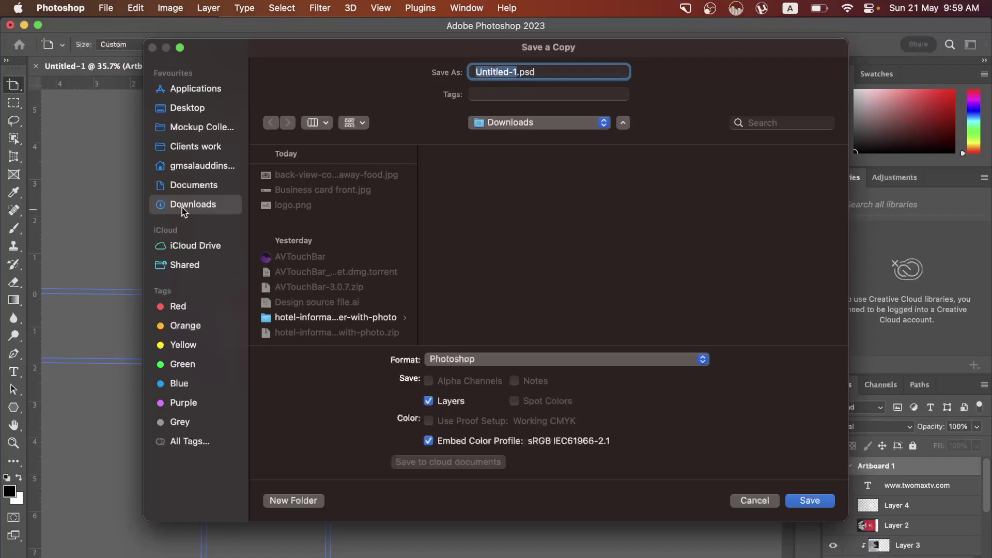
left_click(344, 191)
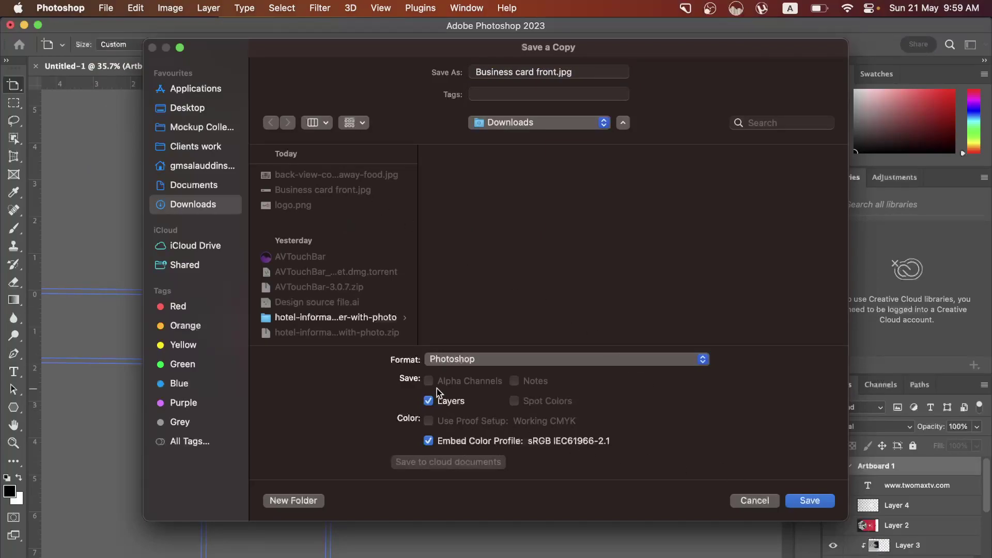
left_click(482, 362)
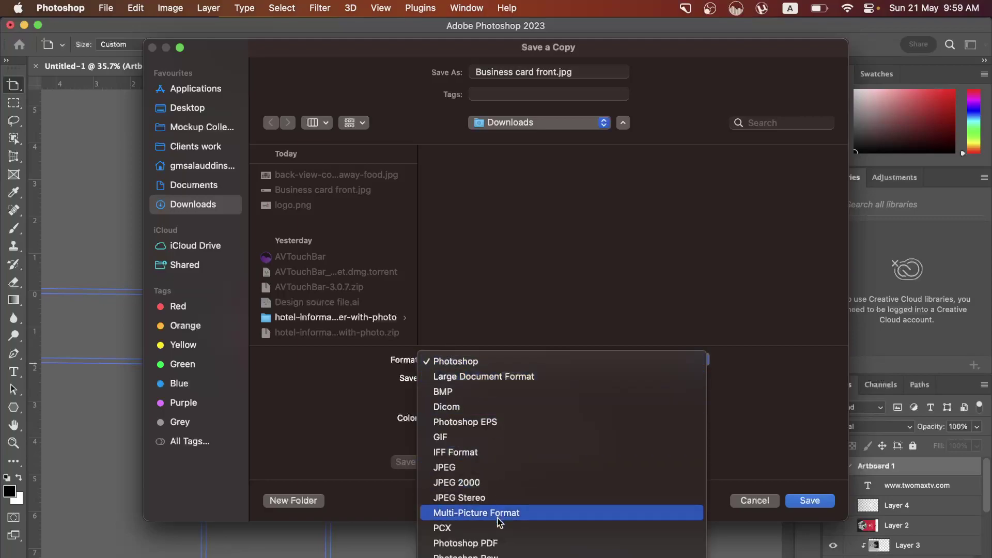
left_click(479, 470)
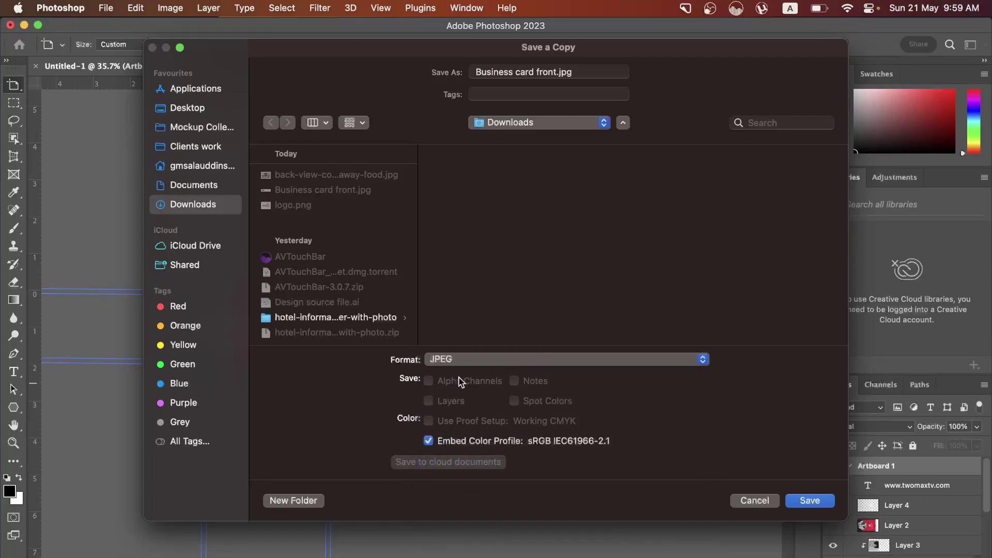
left_click(808, 501)
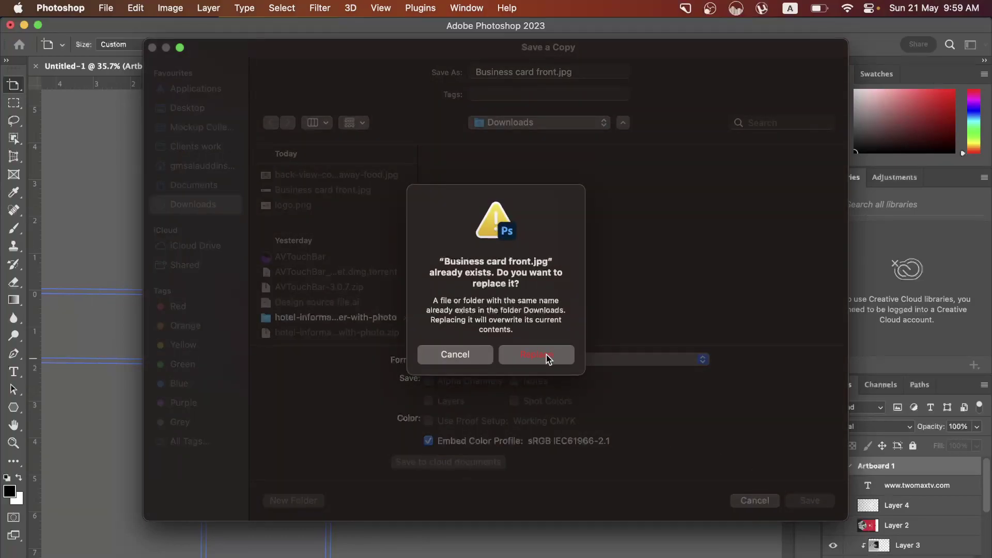
left_click(539, 355)
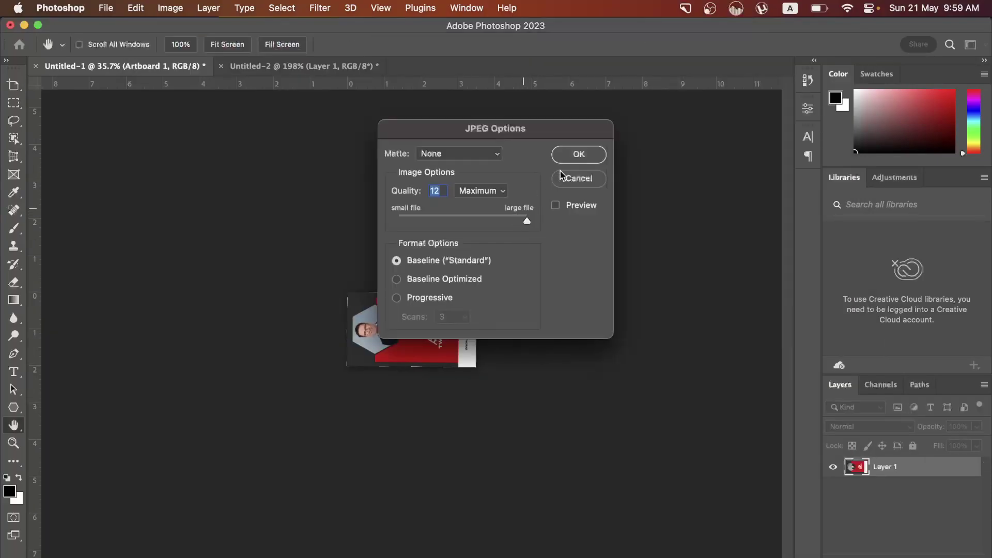
left_click(577, 155)
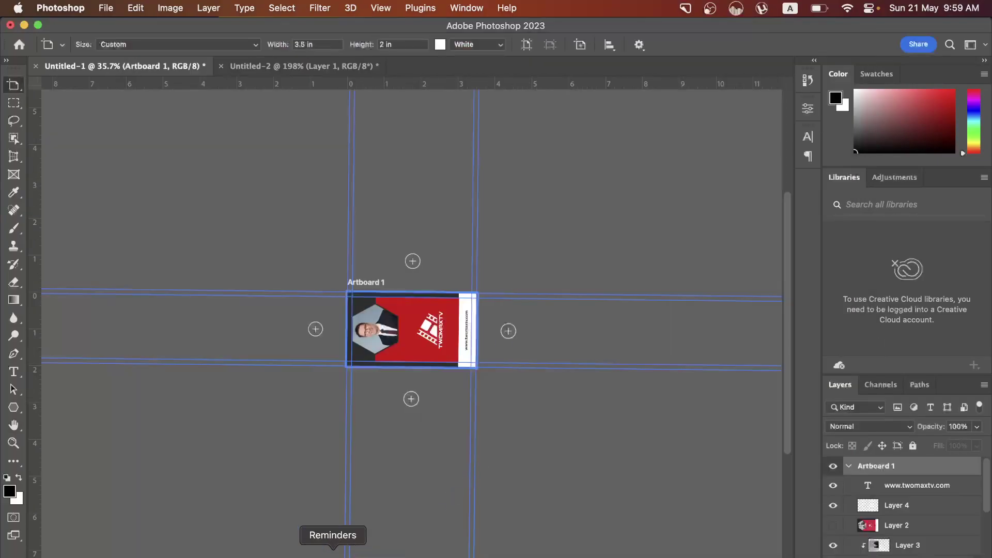
Open the re-saved Business card front.jpg from Downloads in Preview
left_click(121, 552)
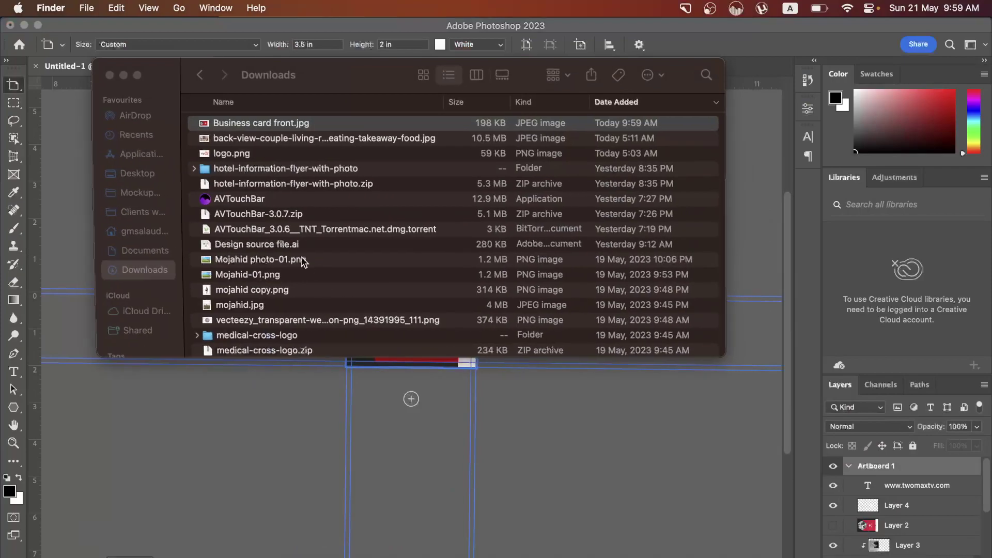
left_click(284, 124)
double_click(282, 124)
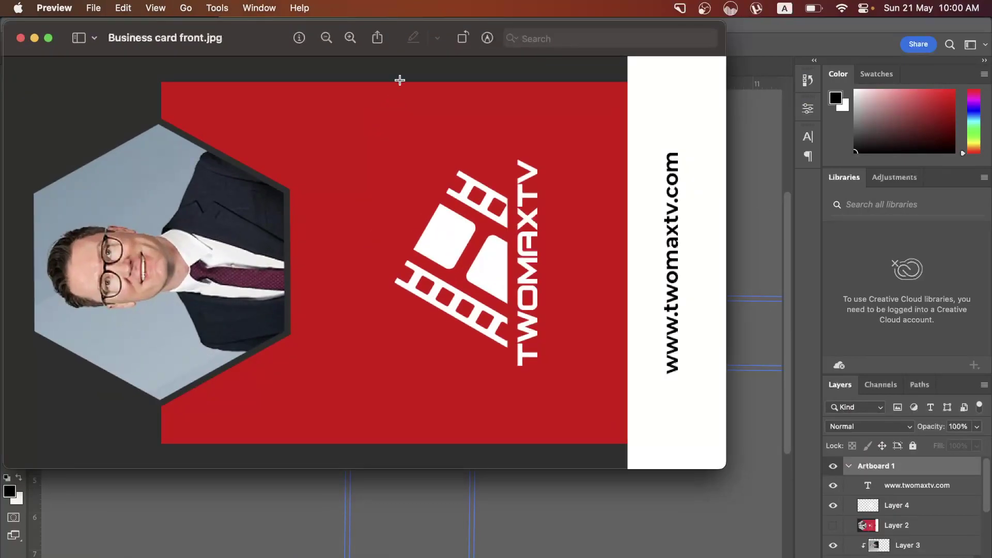
left_click_drag(253, 38, 358, 70)
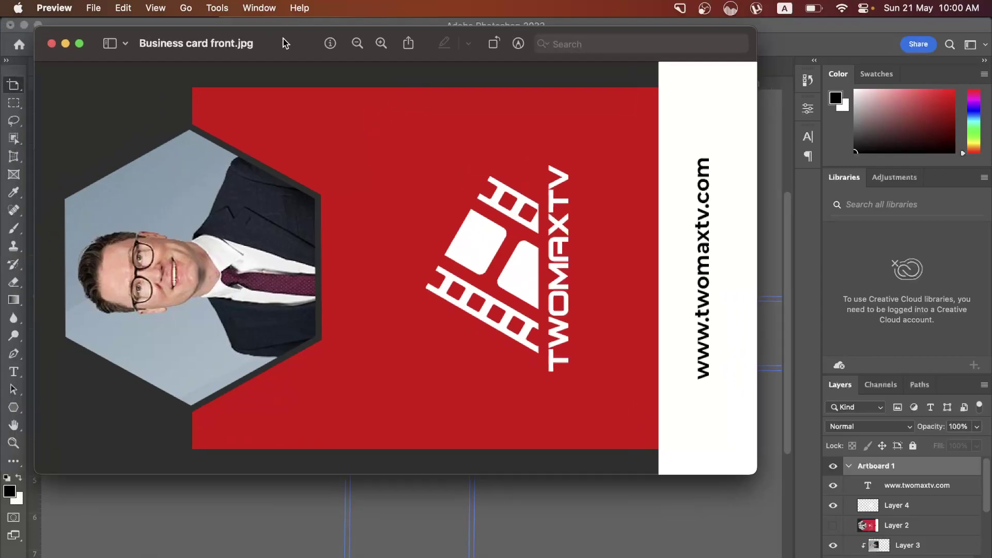
Rotate the card image upright, check it at different zooms, then close Preview and Finder
left_click(568, 73)
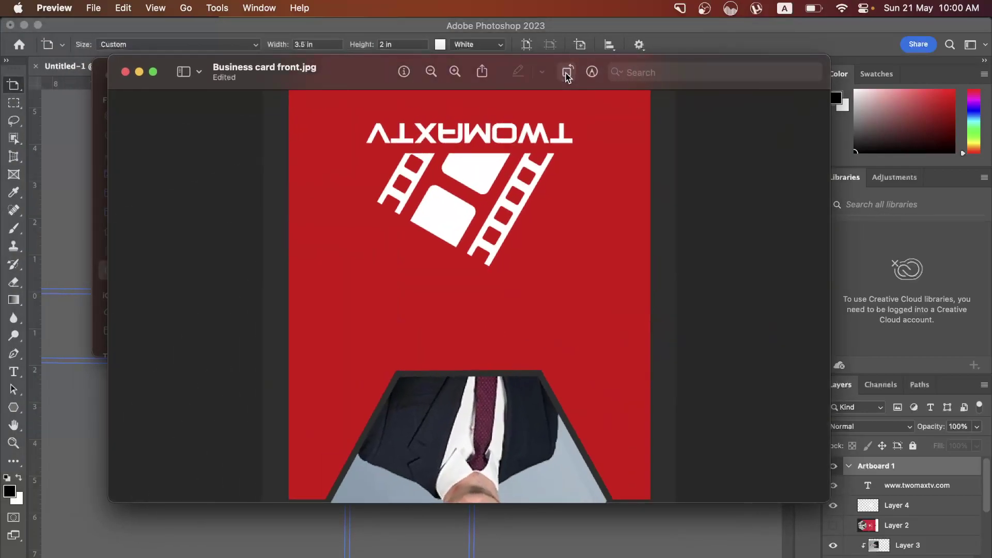
left_click(567, 73)
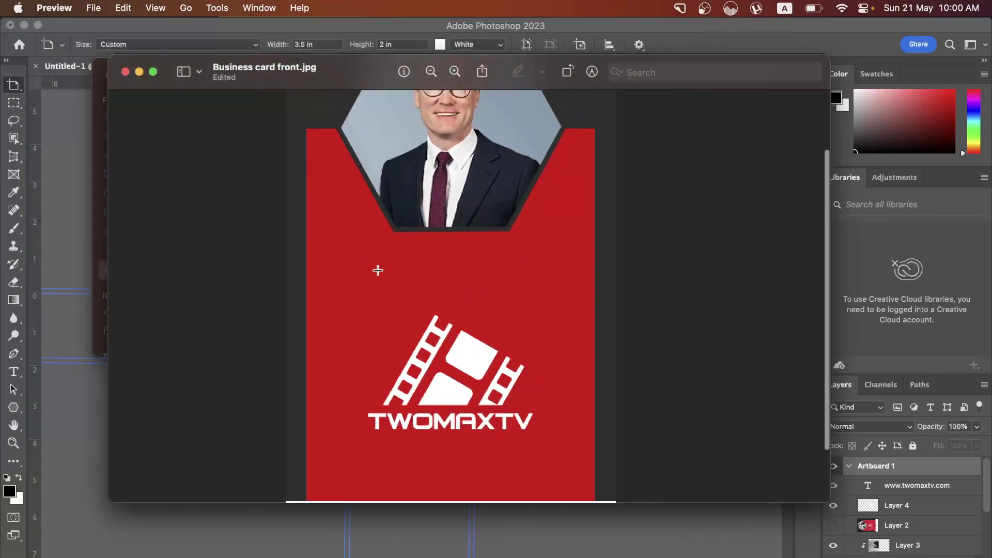
key("super+minus")
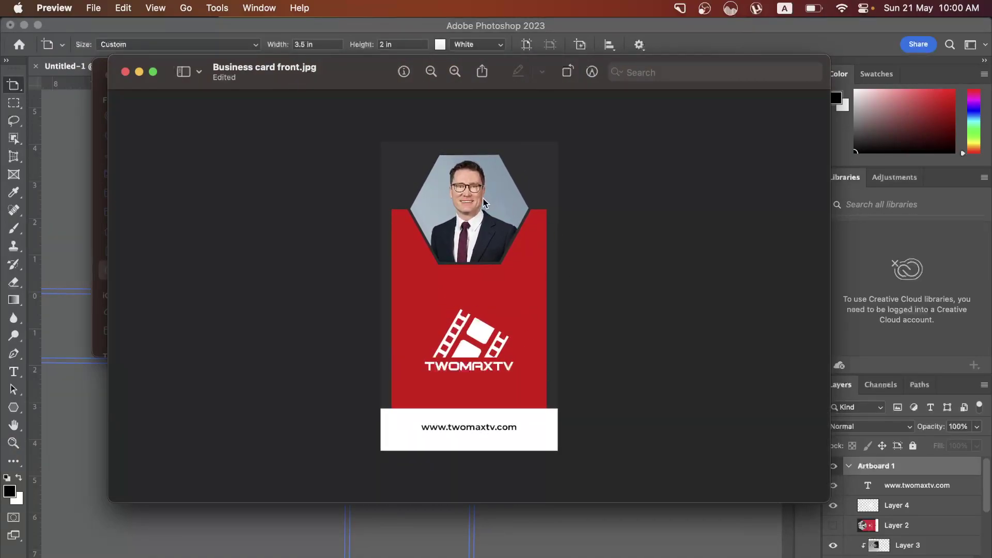
key("super+plus")
key("super+minus")
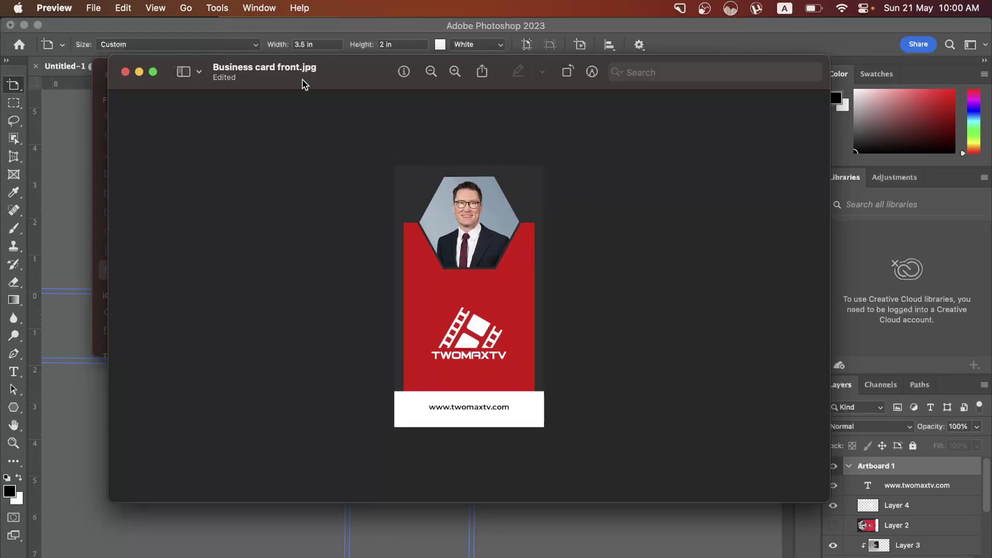
left_click(126, 73)
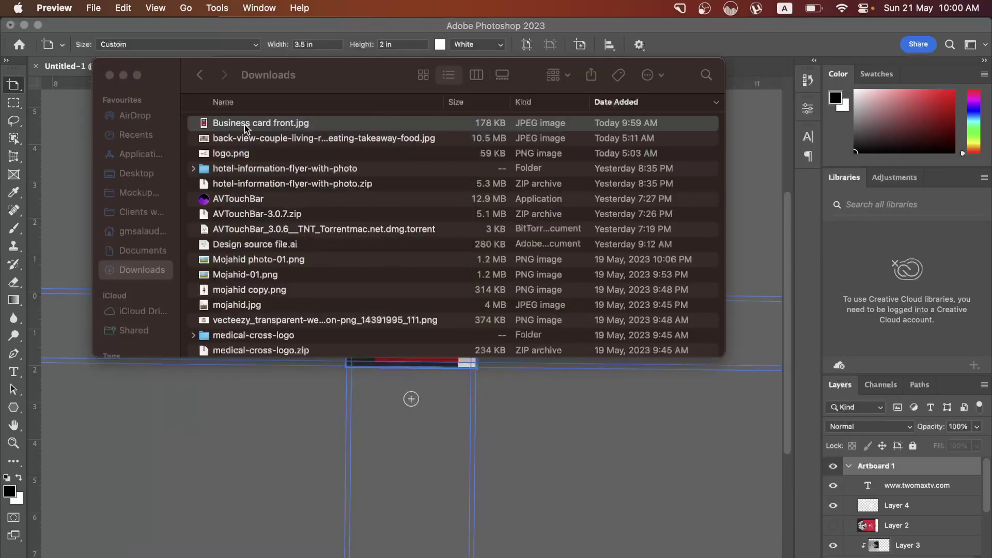
left_click(110, 75)
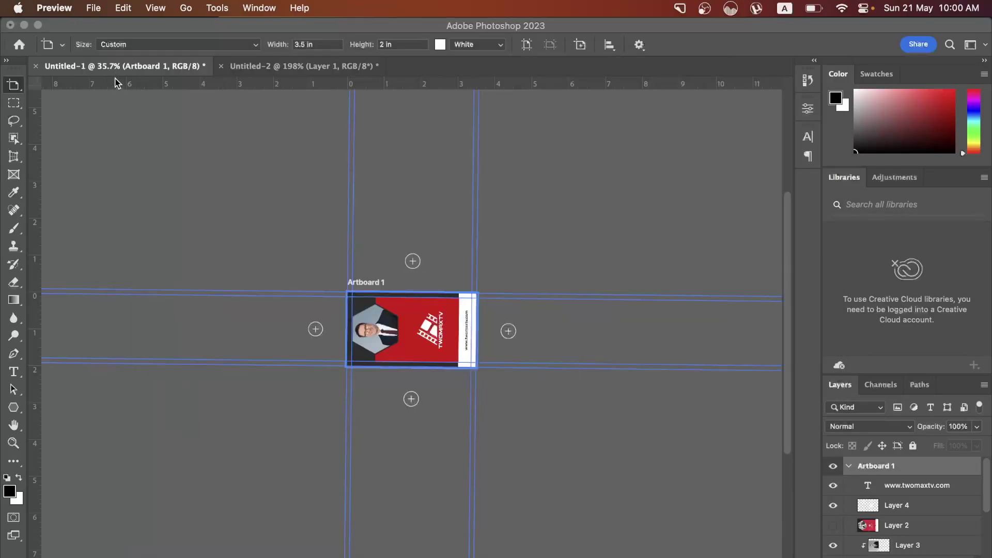
Close Untitled-1 without saving and start closing Untitled-2
left_click(36, 71)
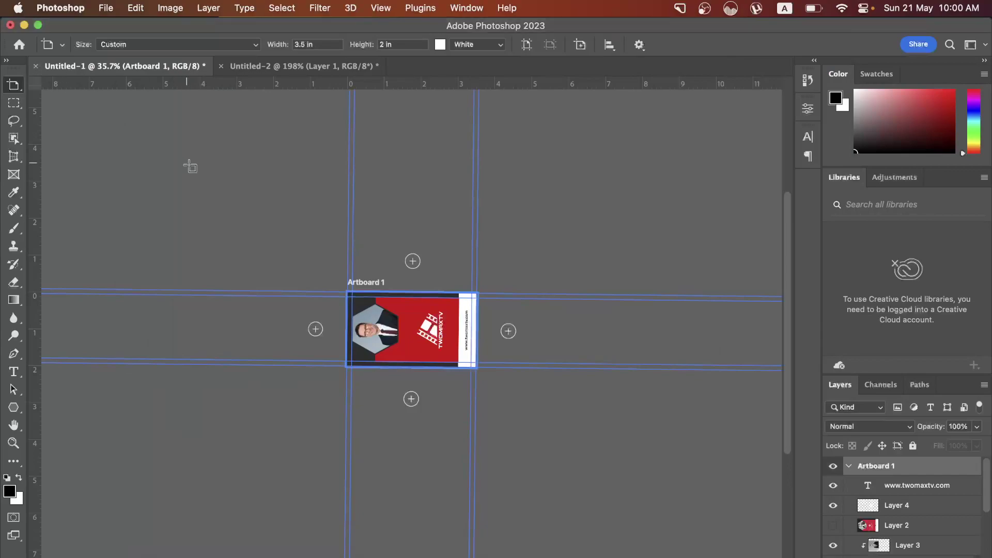
left_click(36, 67)
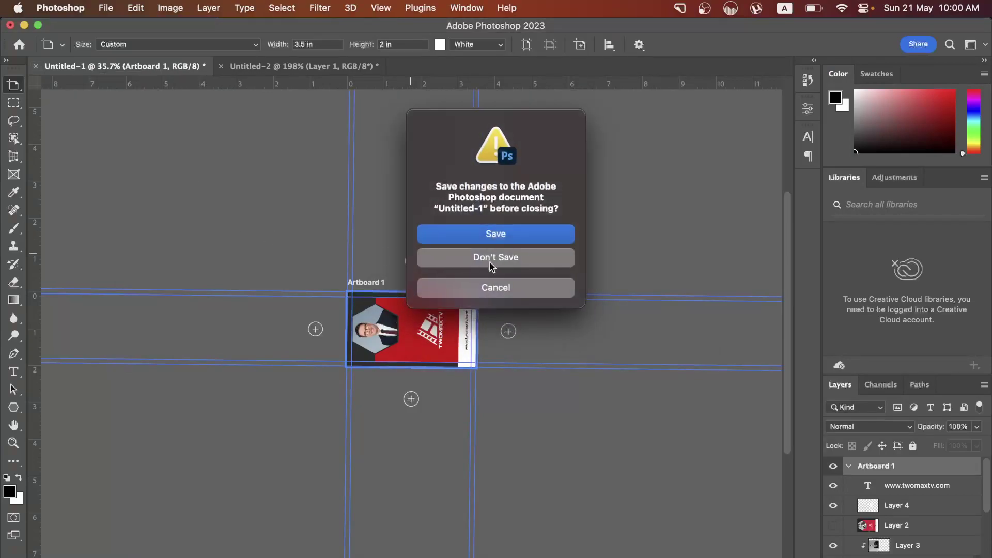
left_click(503, 259)
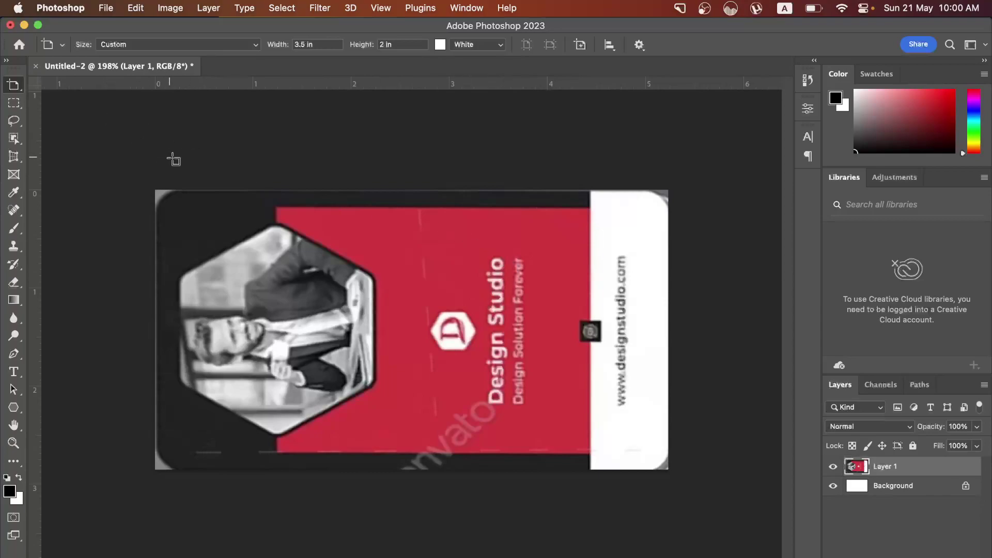
left_click(37, 66)
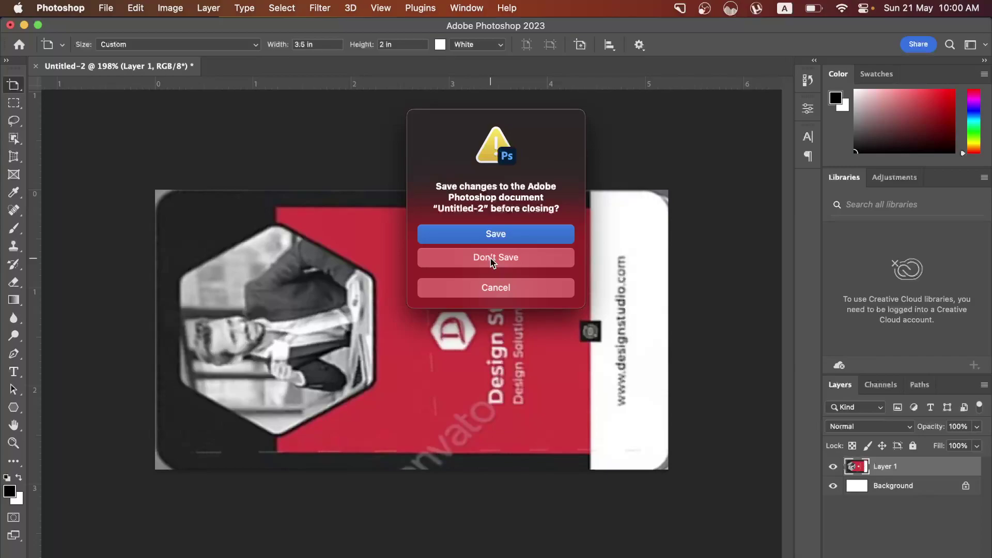
left_click(617, 549)
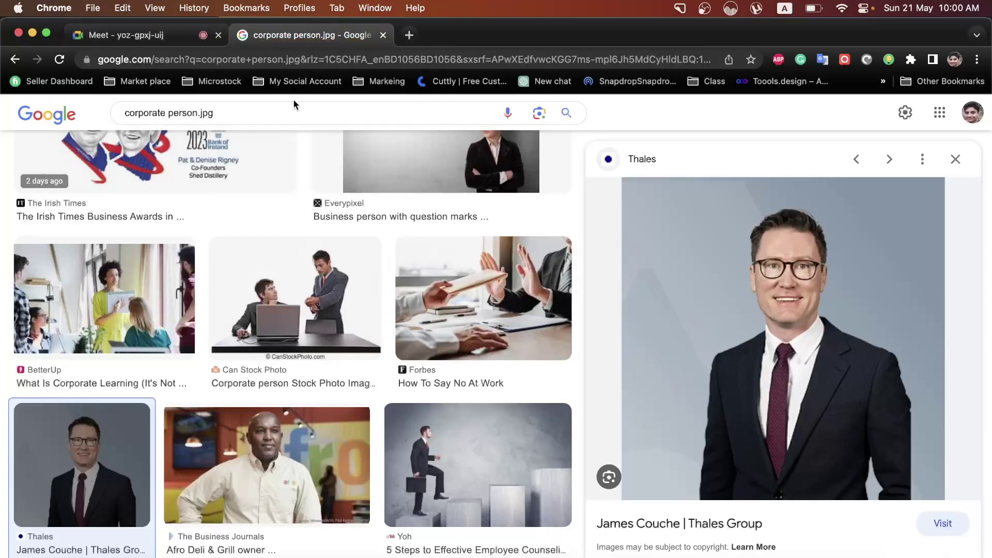
scroll(361, 281, "up", 5)
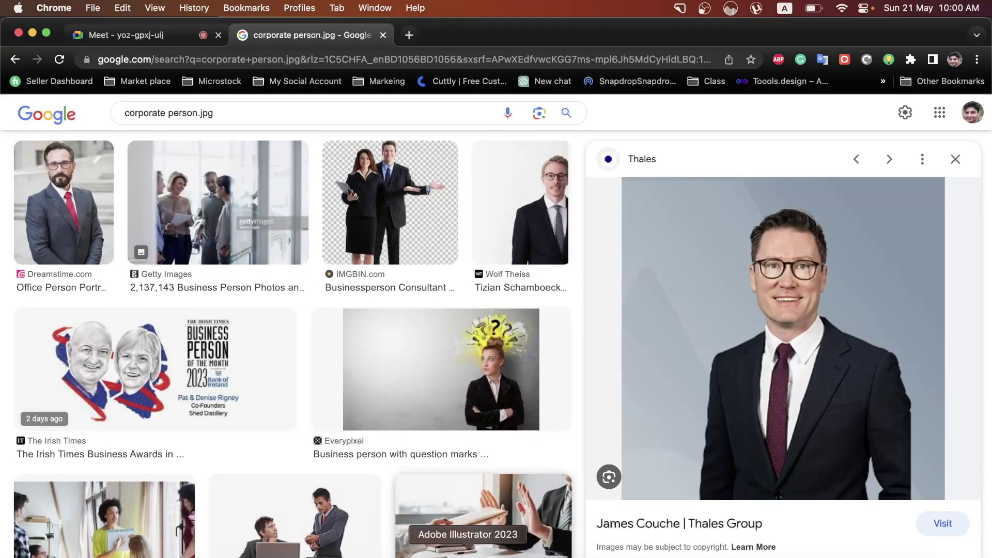
left_click(491, 551)
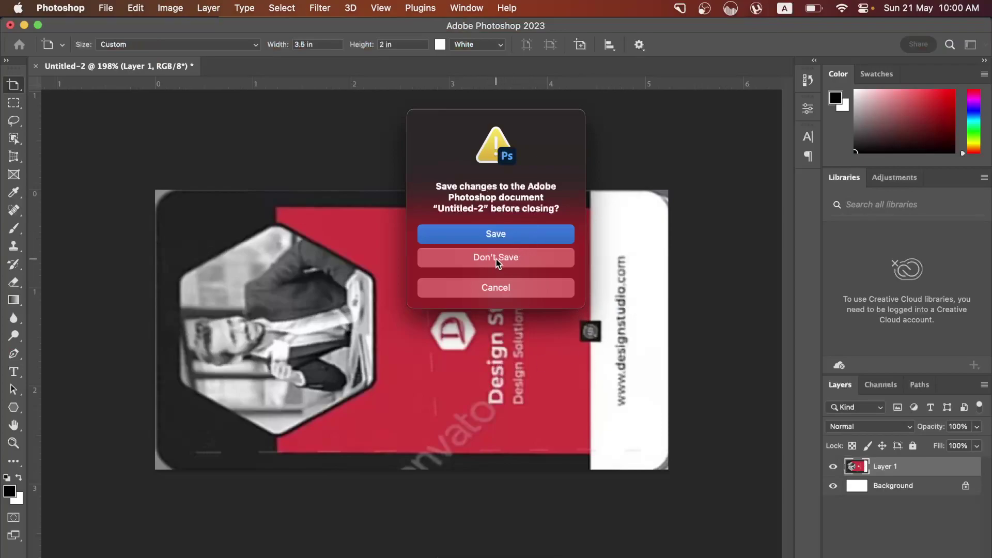
Cancel closing Untitled-2 to keep the red mockup reference, zooming over it
left_click(504, 291)
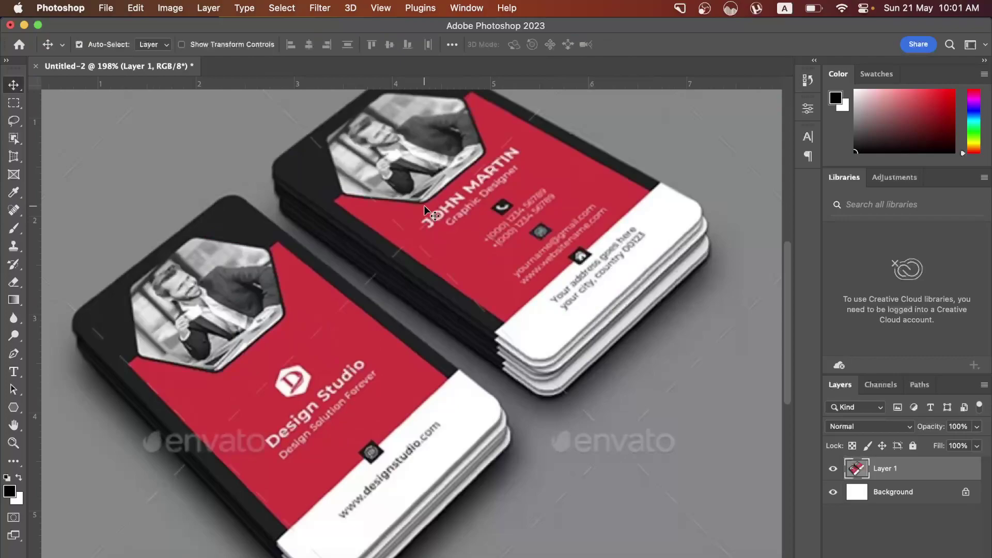
scroll(425, 209, "down", 2)
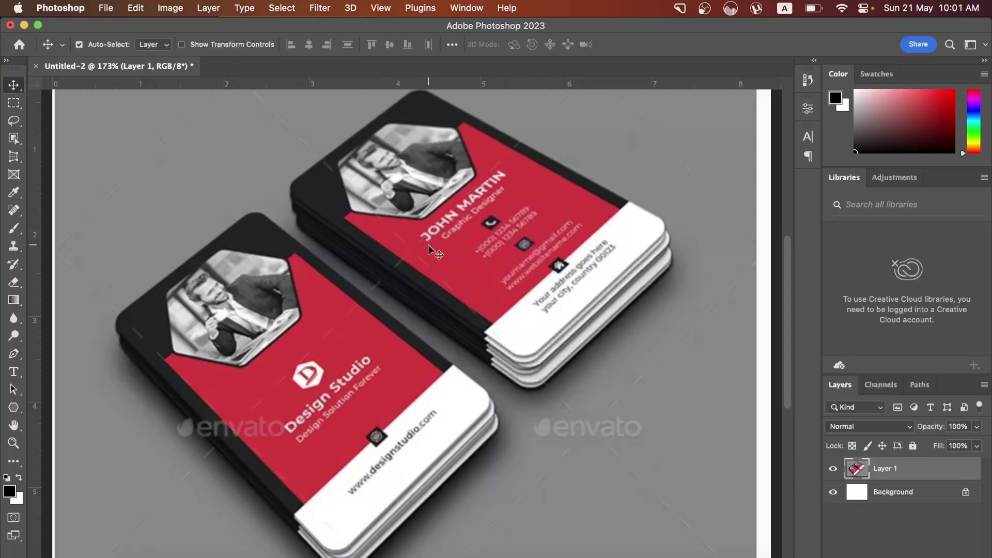
scroll(427, 244, "down", 3)
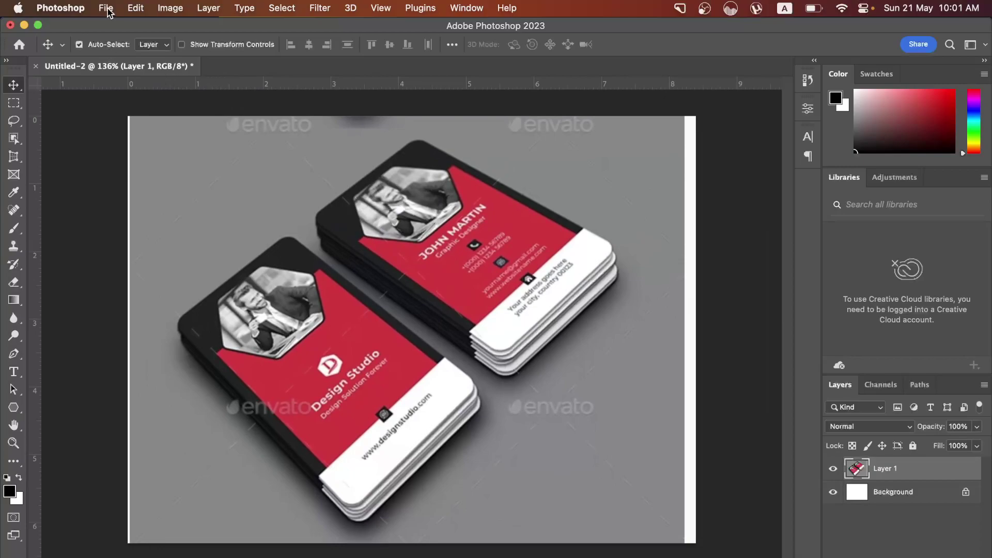
scroll(424, 256, "up", 2)
scroll(425, 257, "up", 2)
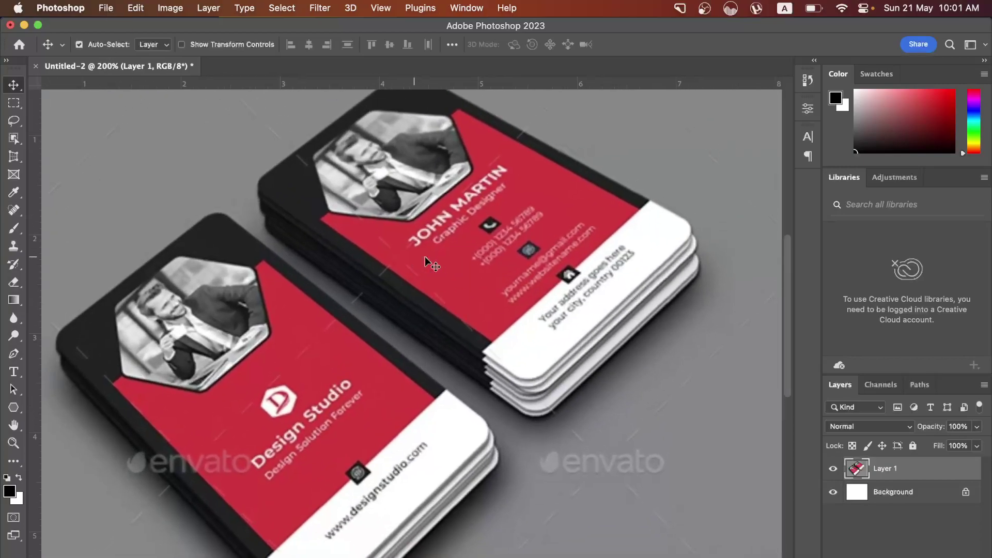
scroll(425, 256, "up", 1)
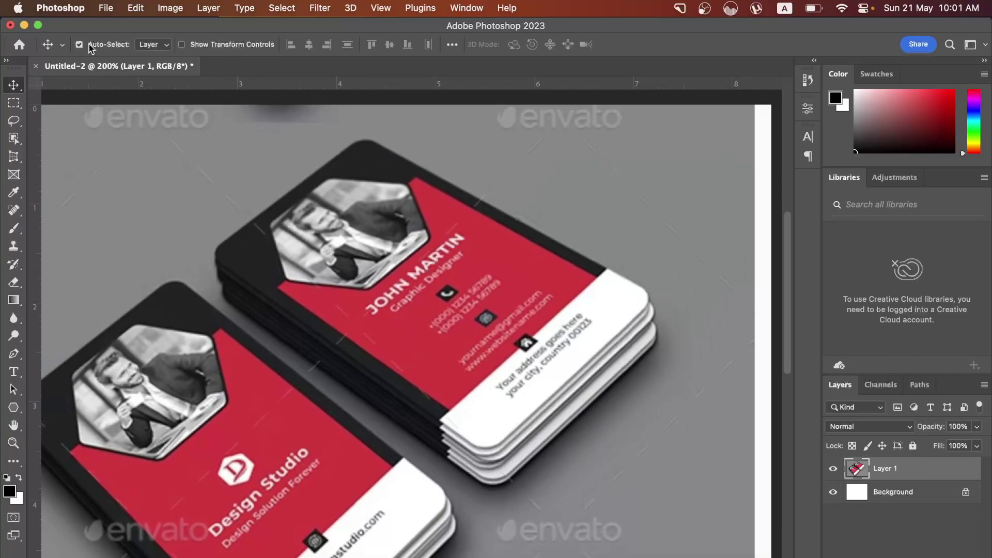
left_click(102, 8)
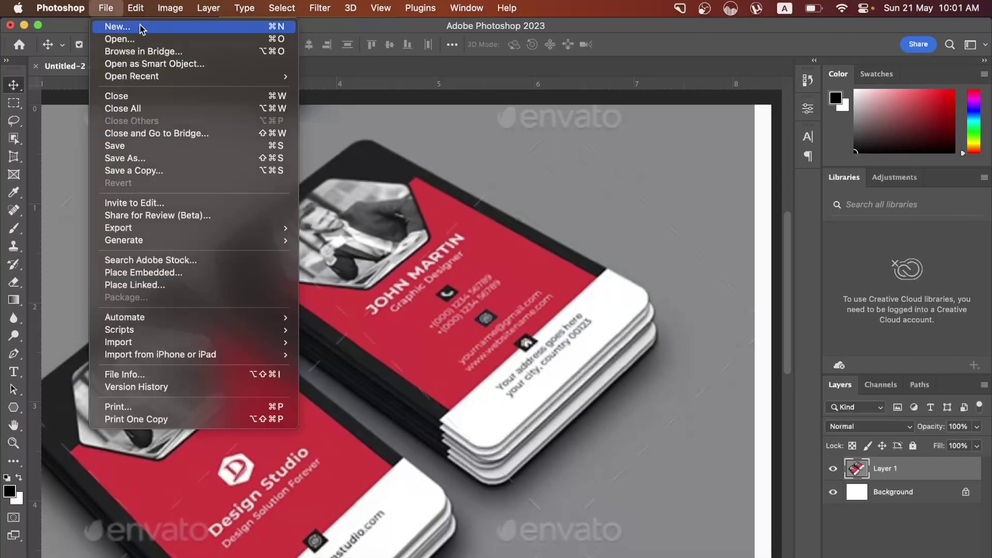
Create a 2 × 3.5 in portrait document at 300 ppi, CMYK 16 bit, no artboards
left_click(139, 26)
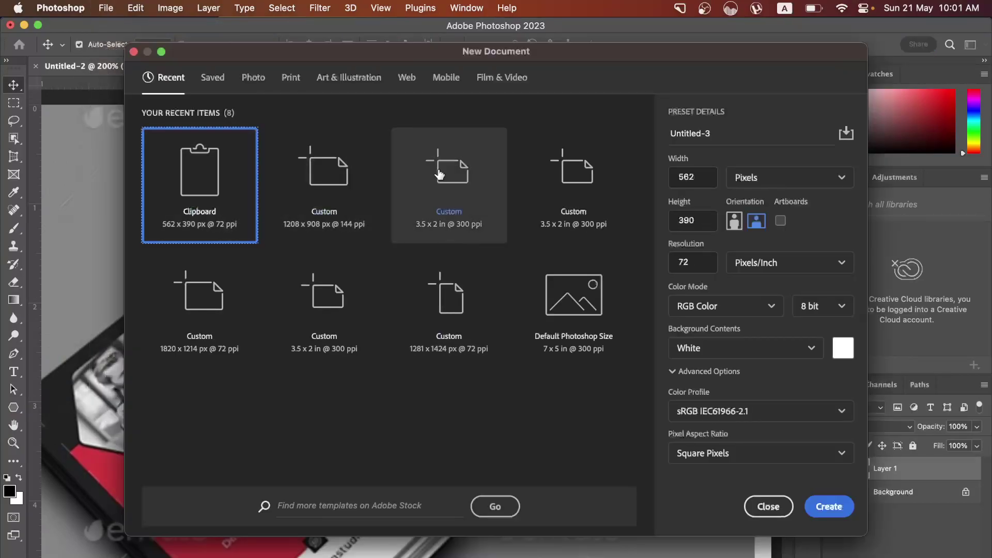
left_click(482, 184)
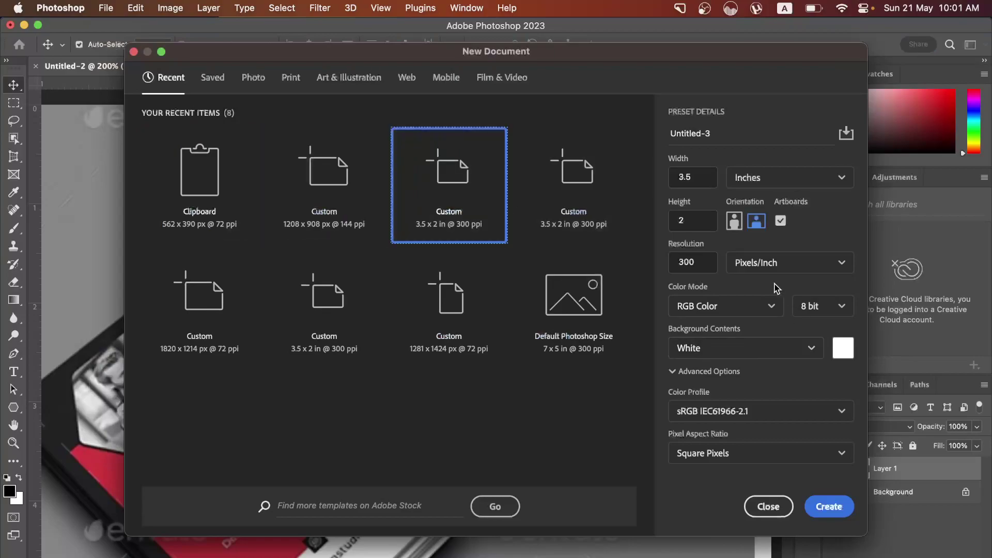
left_click(781, 221)
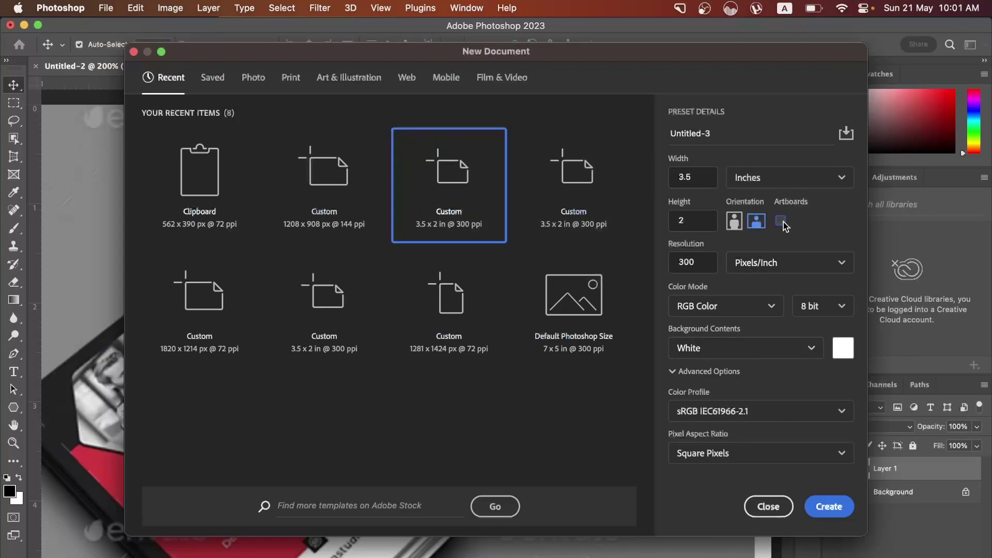
left_click(734, 221)
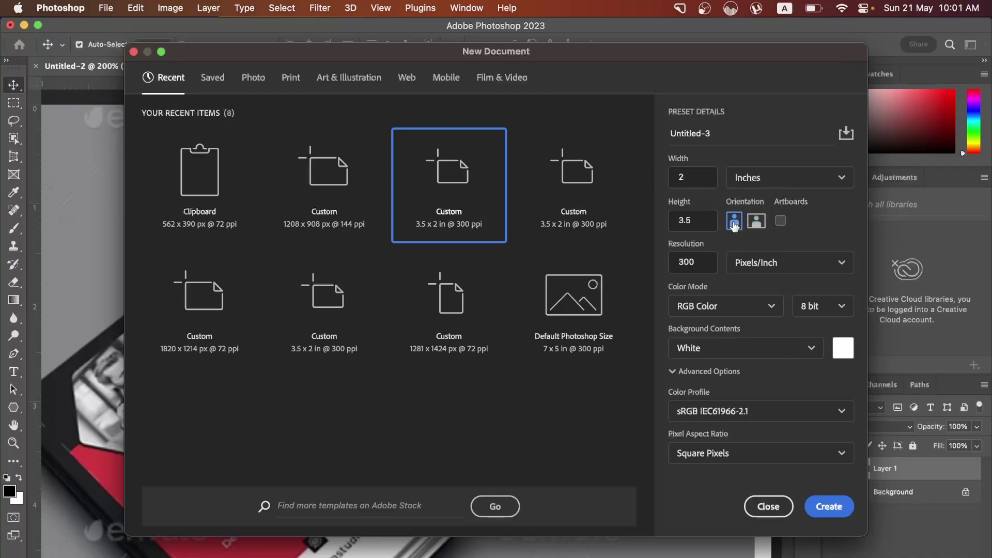
left_click(736, 312)
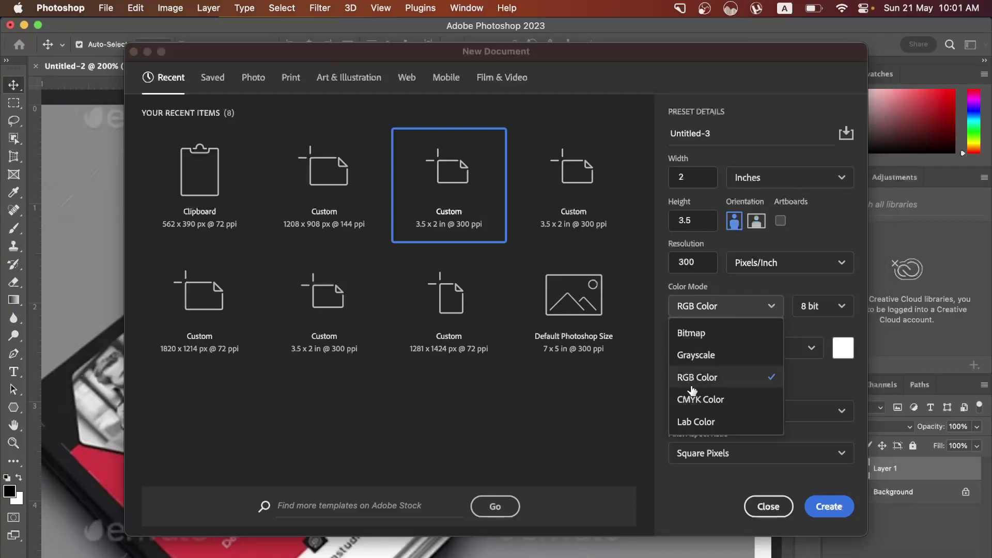
left_click(713, 401)
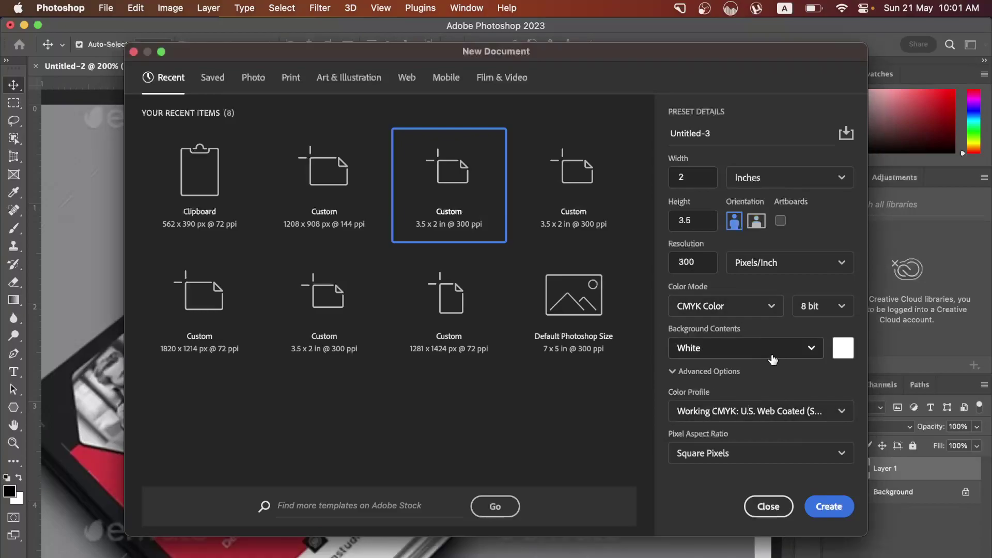
left_click(836, 306)
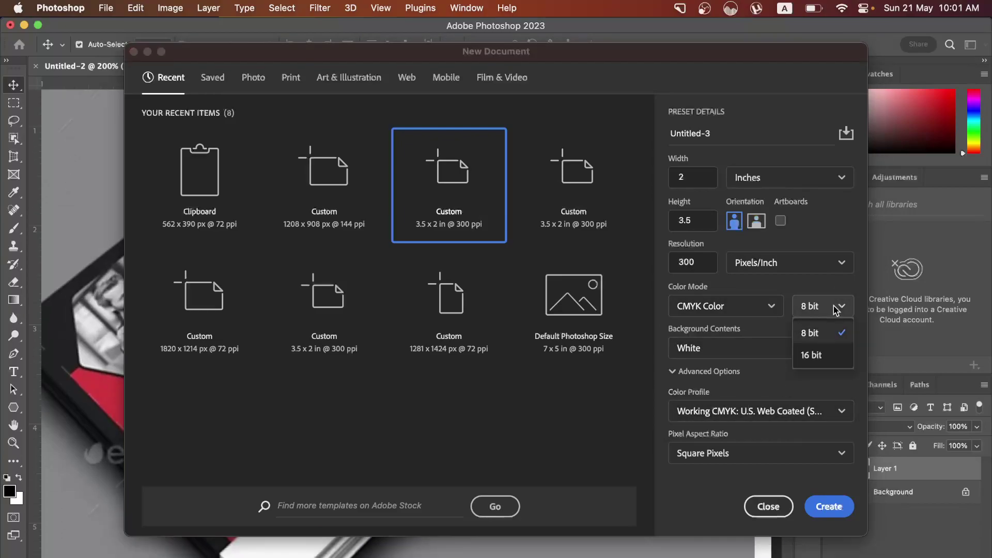
left_click(817, 353)
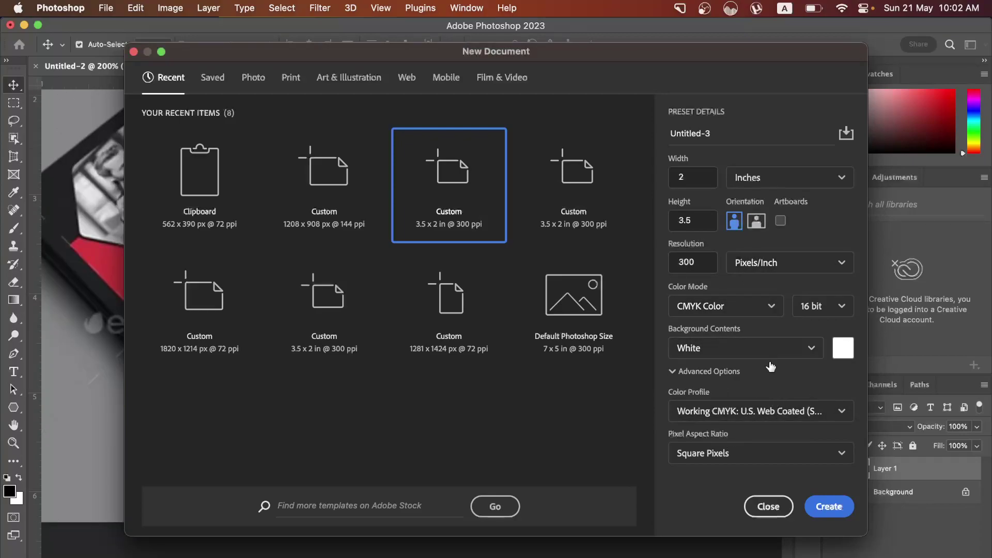
left_click(834, 507)
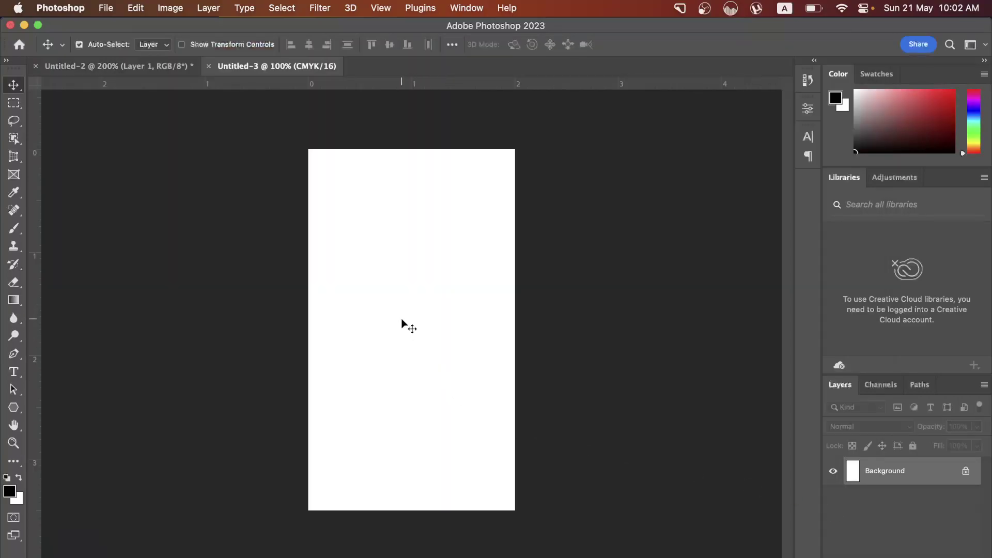
Try moving the locked Background and dismiss the warning without converting it
scroll(388, 262, "up", 2)
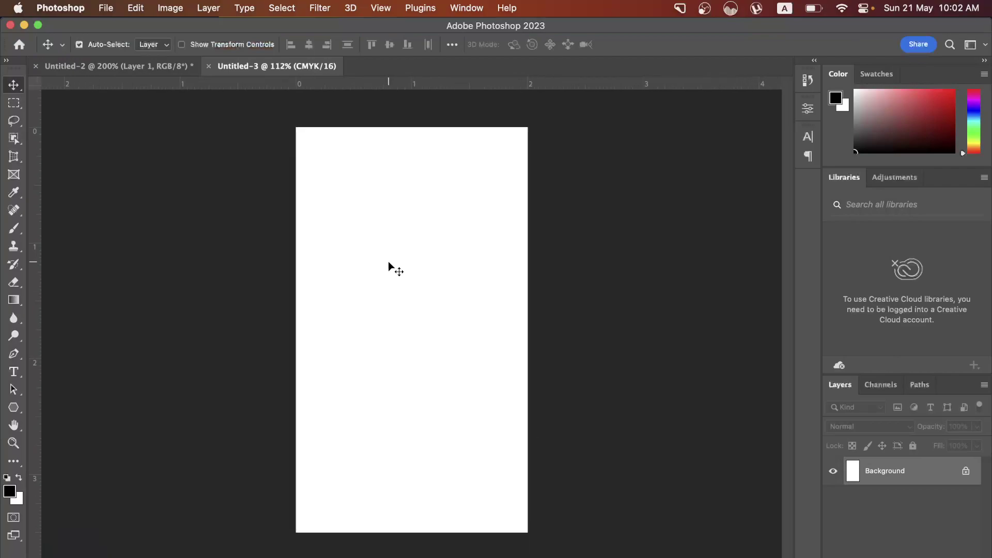
scroll(389, 261, "down", 1)
scroll(388, 262, "up", 1)
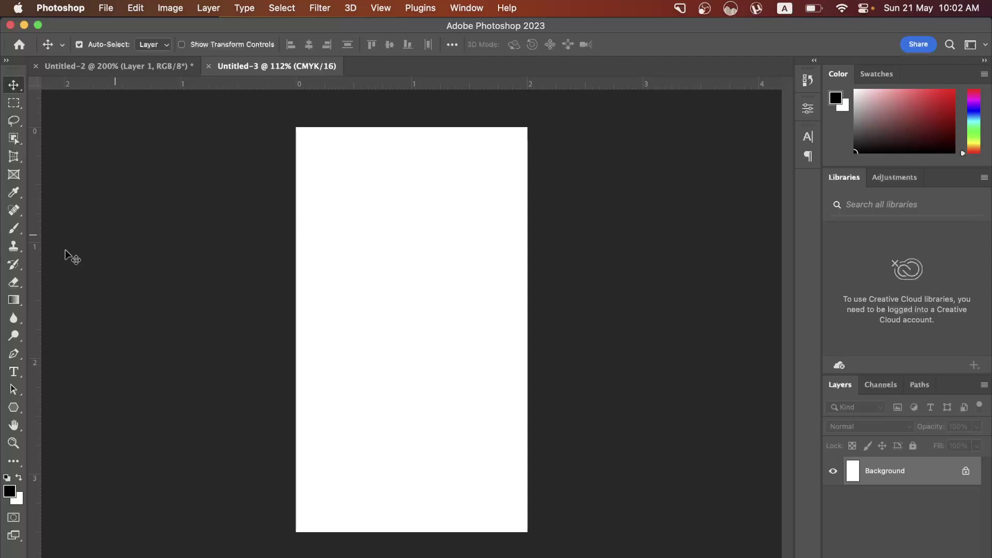
left_click_drag(49, 298, 44, 298)
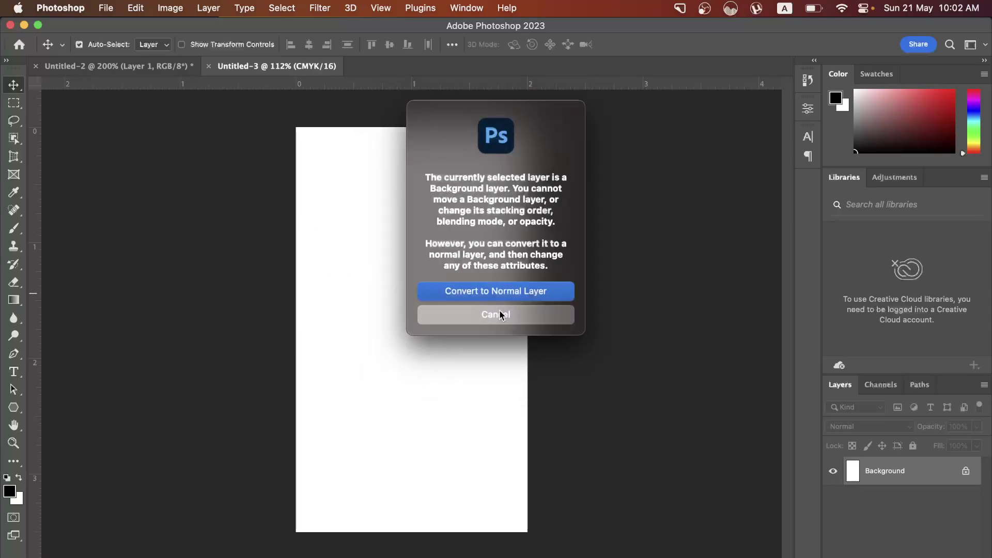
left_click(500, 314)
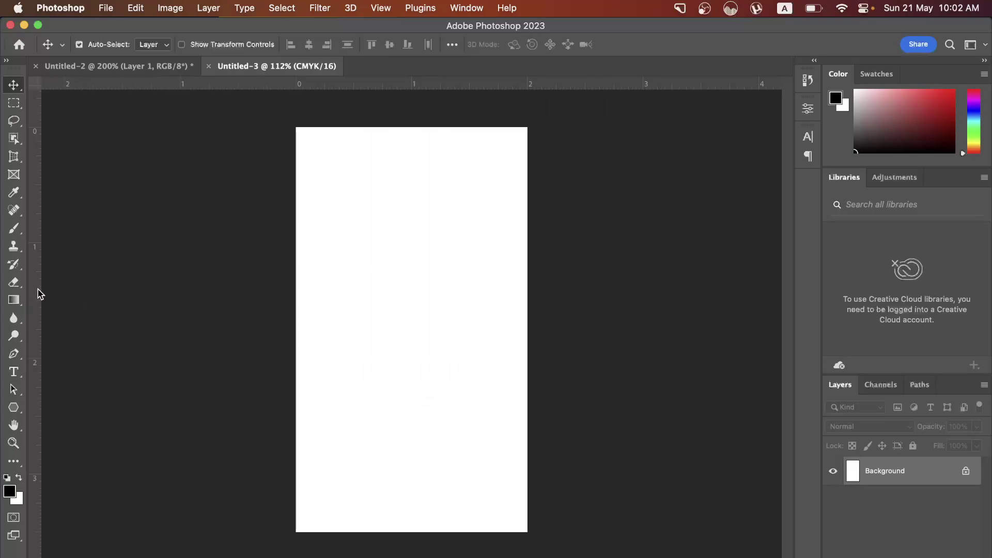
Drag guides to the card's left, right, top and bottom edges
left_click_drag(41, 294, 296, 303)
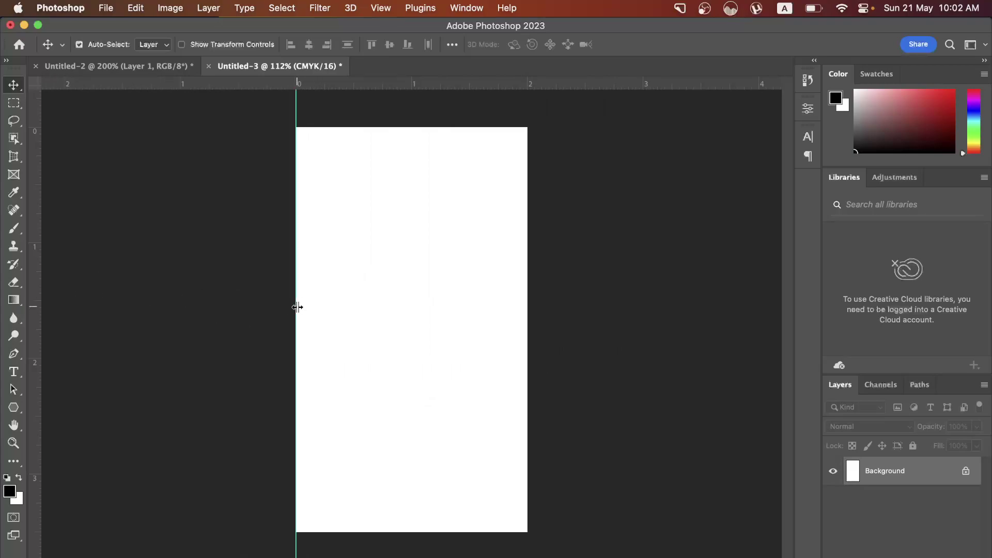
left_click_drag(36, 317, 532, 265)
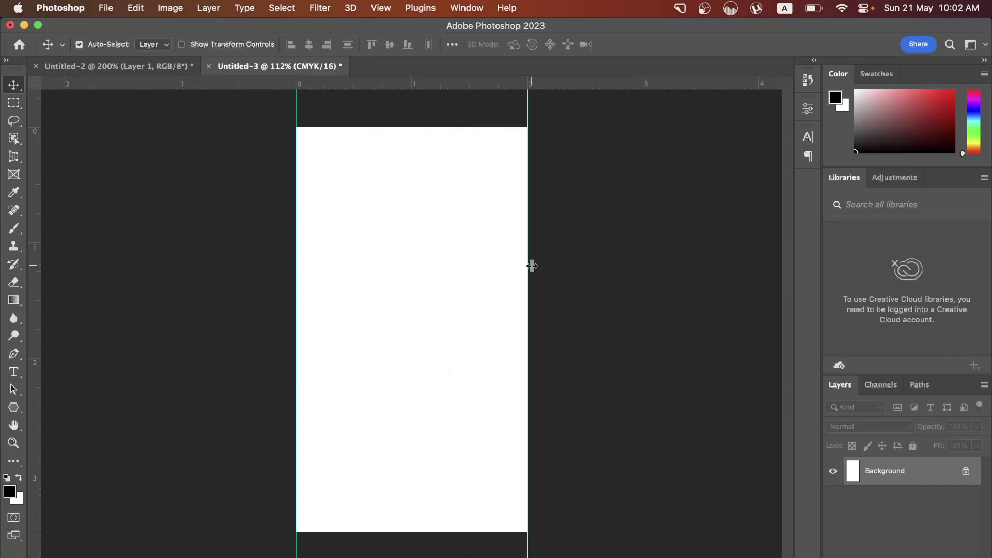
left_click_drag(411, 85, 412, 129)
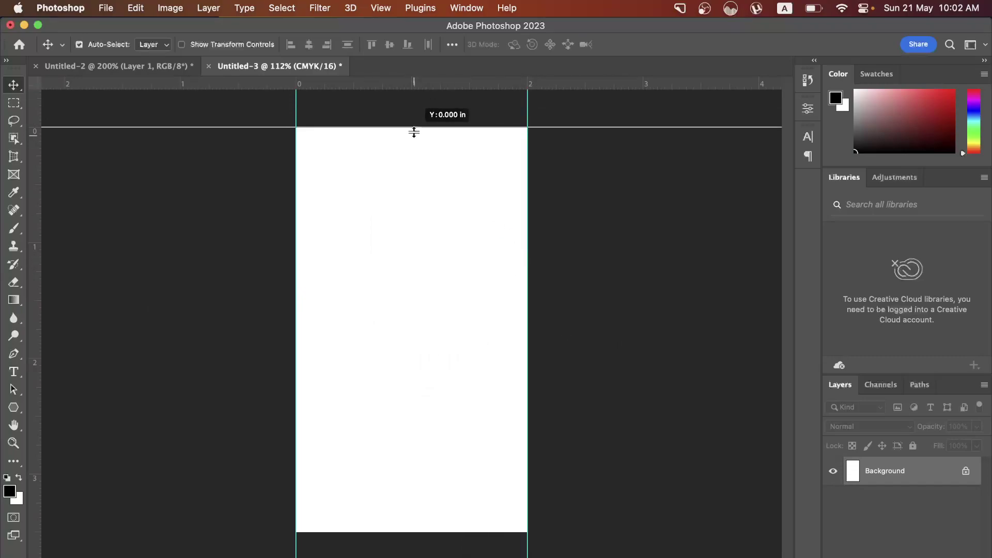
mouse_move(399, 83)
left_mouse_down()
mouse_move(441, 414)
mouse_move(441, 532)
left_mouse_up()
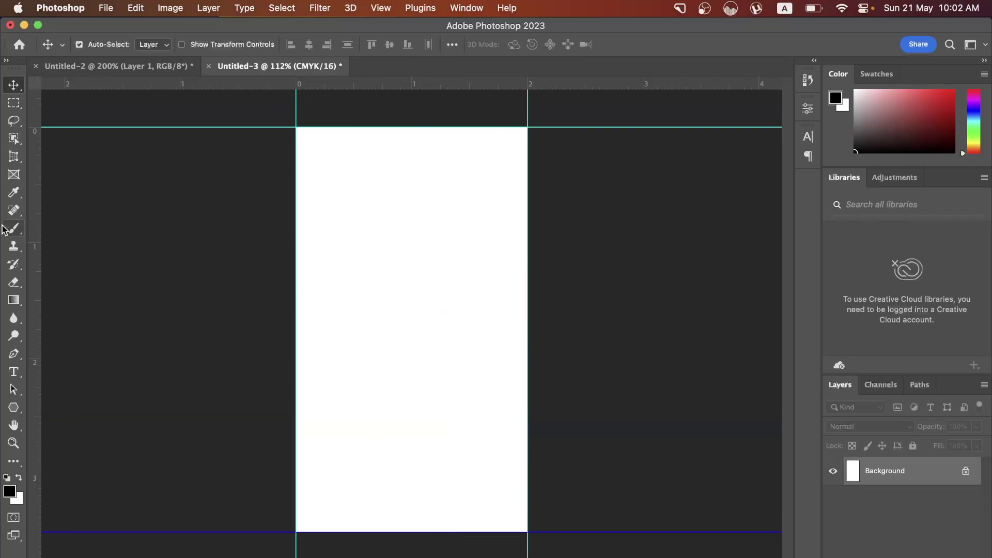
With the Rectangle tool, try entering a 0.125 in width and height
left_click(17, 409)
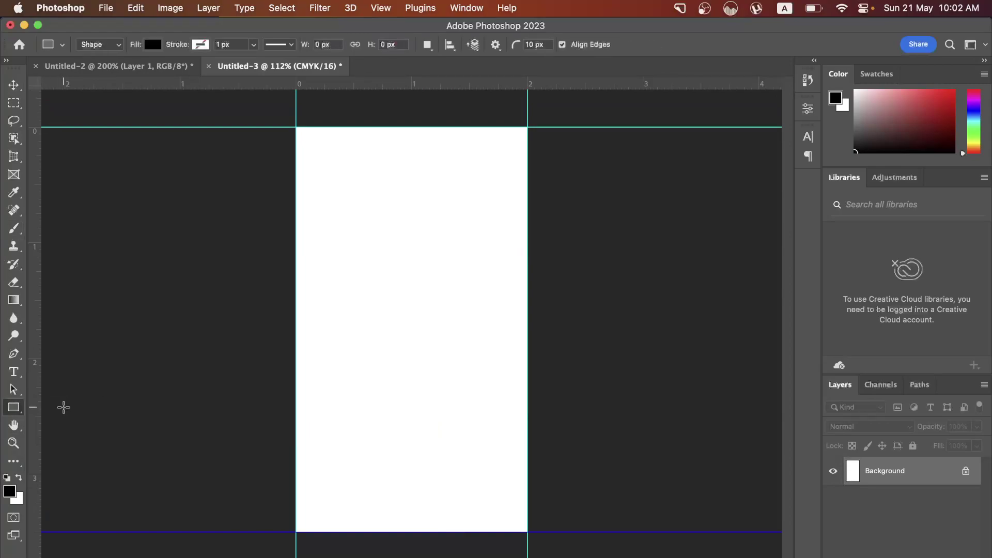
left_click(341, 296)
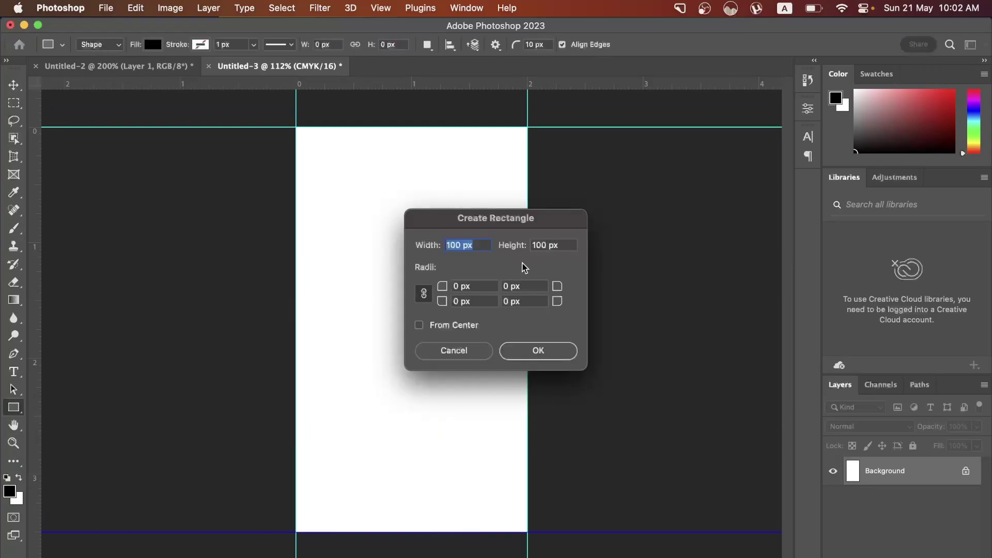
type("0.13")
key("Tab")
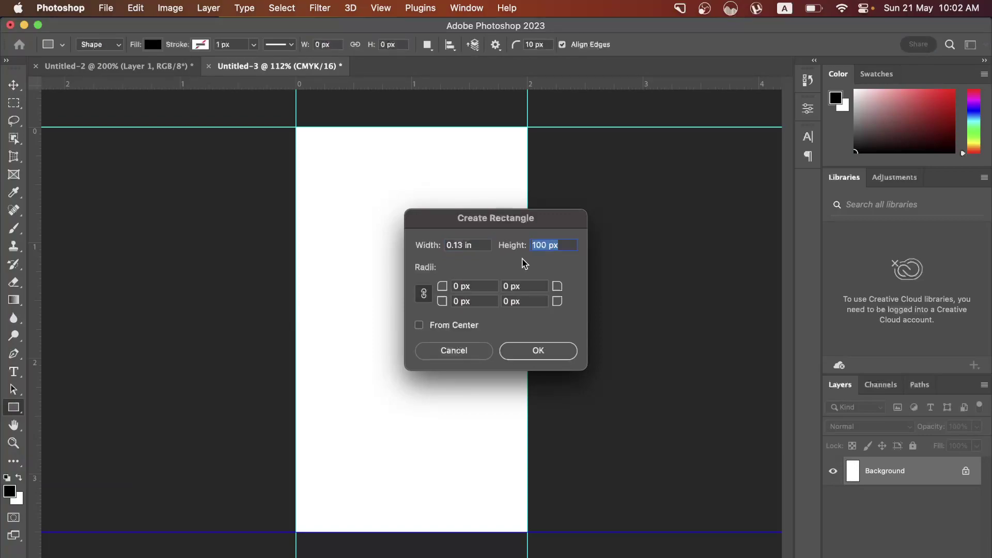
type("0.125")
left_click(544, 351)
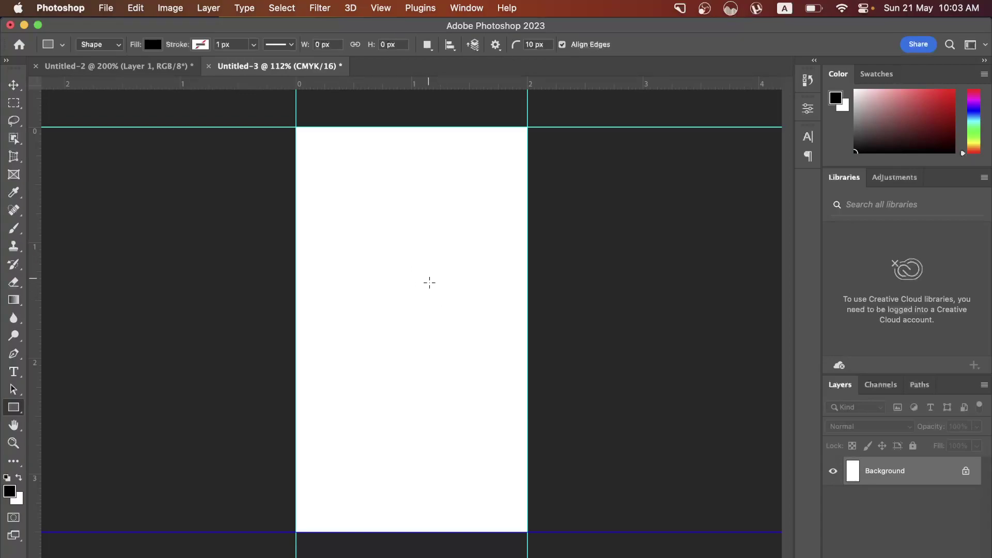
Re-enter the 0.125 in size with From Center checked, then cancel the rectangle
left_click(358, 213)
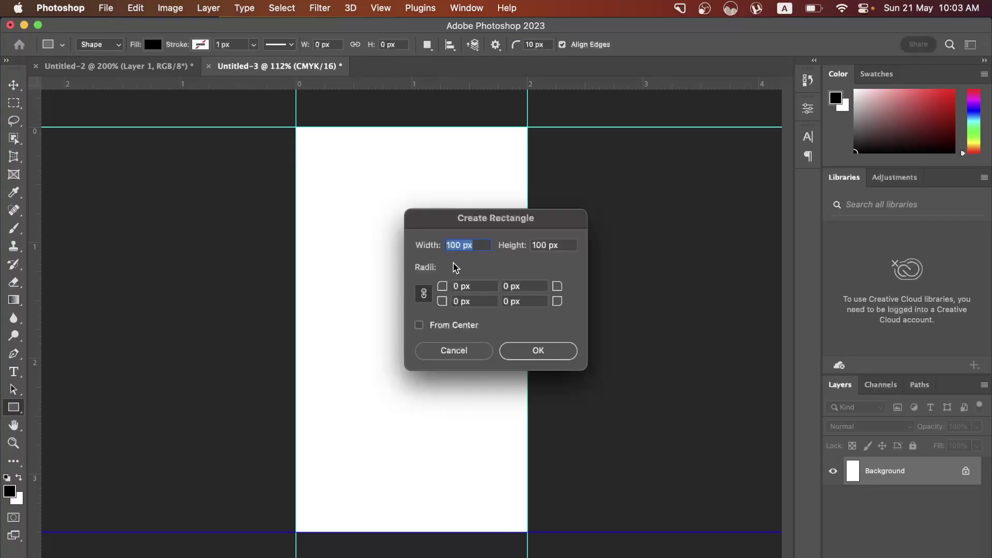
type("01")
key("Tab")
type("0")
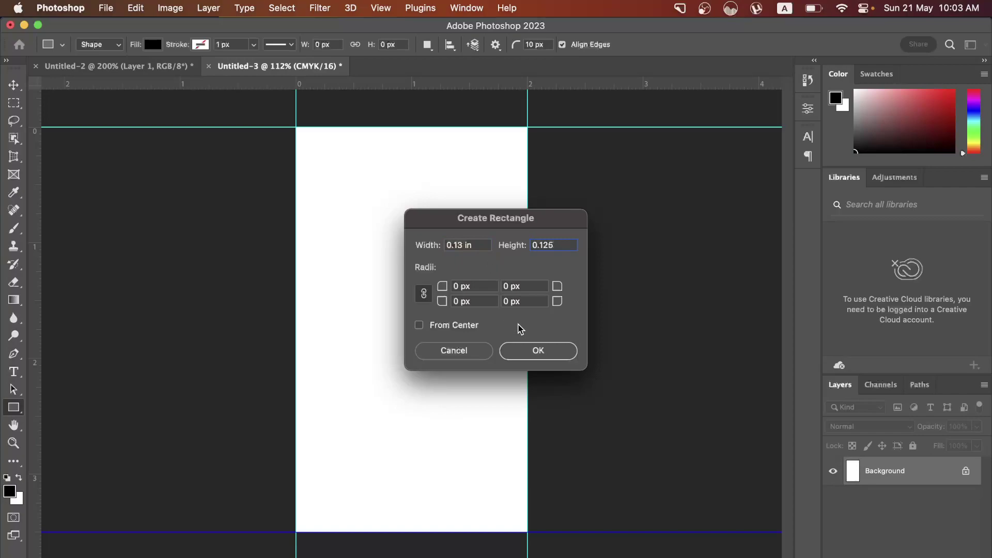
left_click(428, 329)
left_click(540, 351)
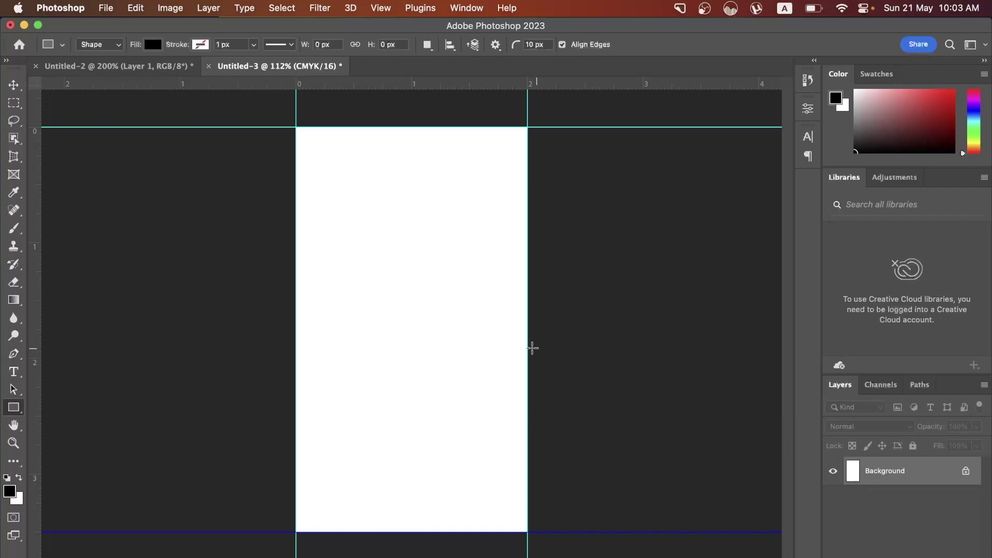
left_click(397, 321)
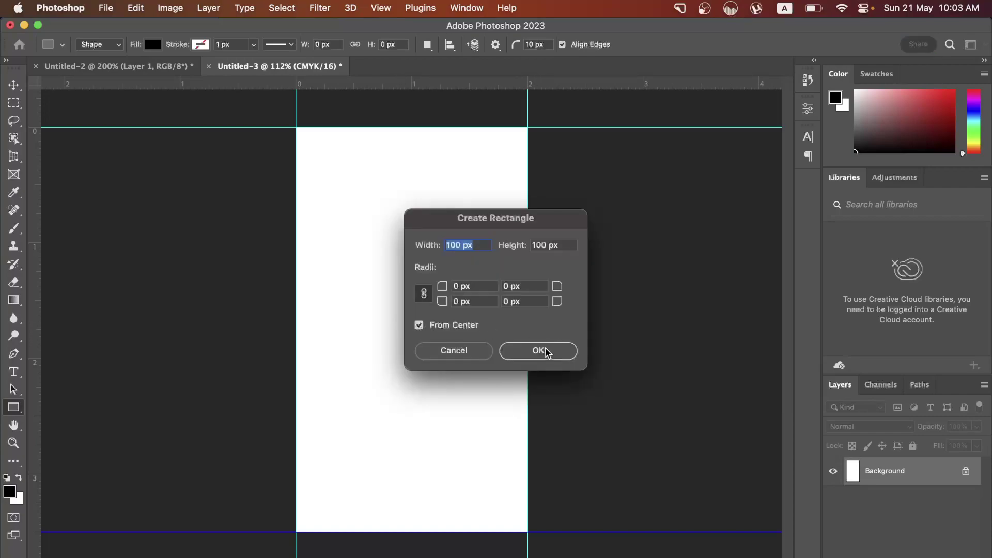
left_click(455, 350)
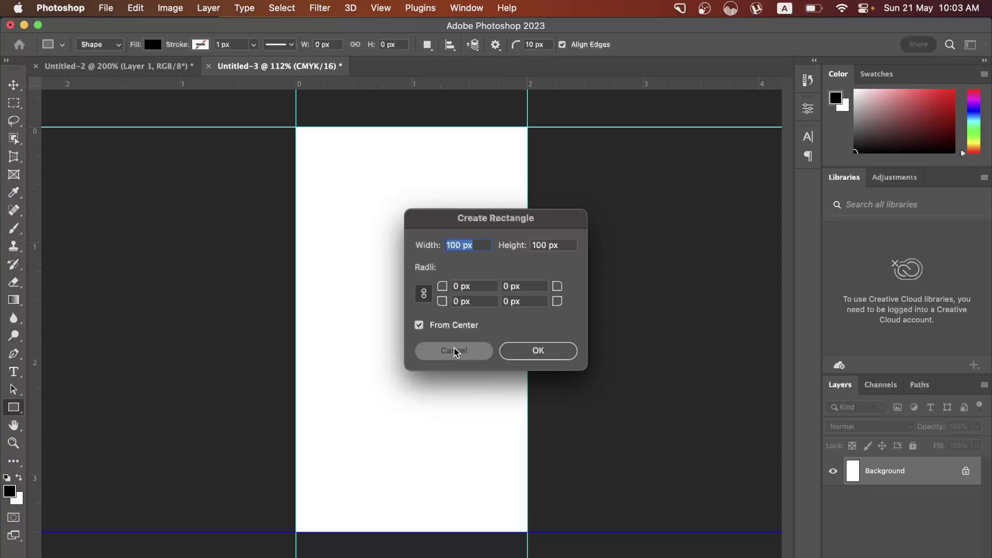
Add a new empty Layer 1 and enter the 0.125 in rectangle size again
key("ctrl+shift+alt+n")
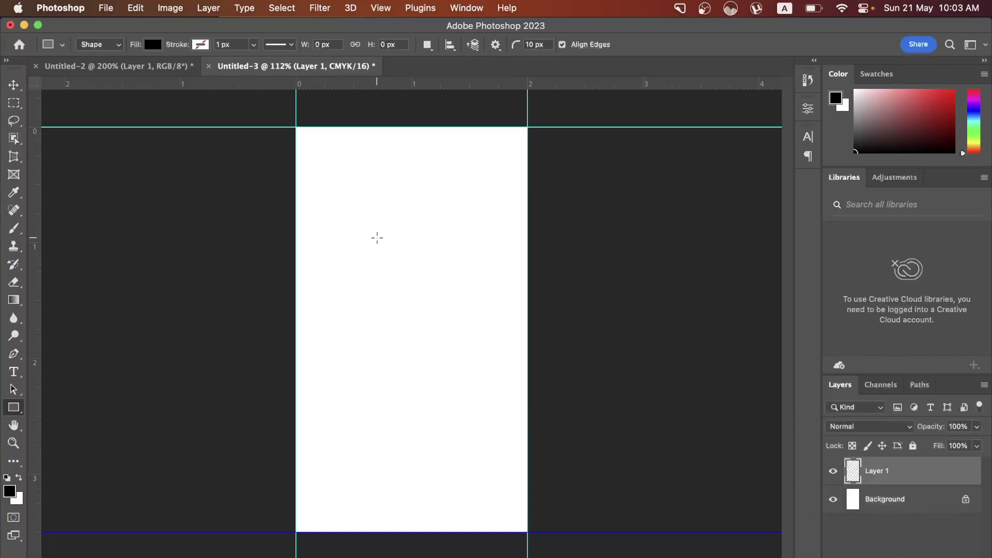
left_click(377, 237)
type("01")
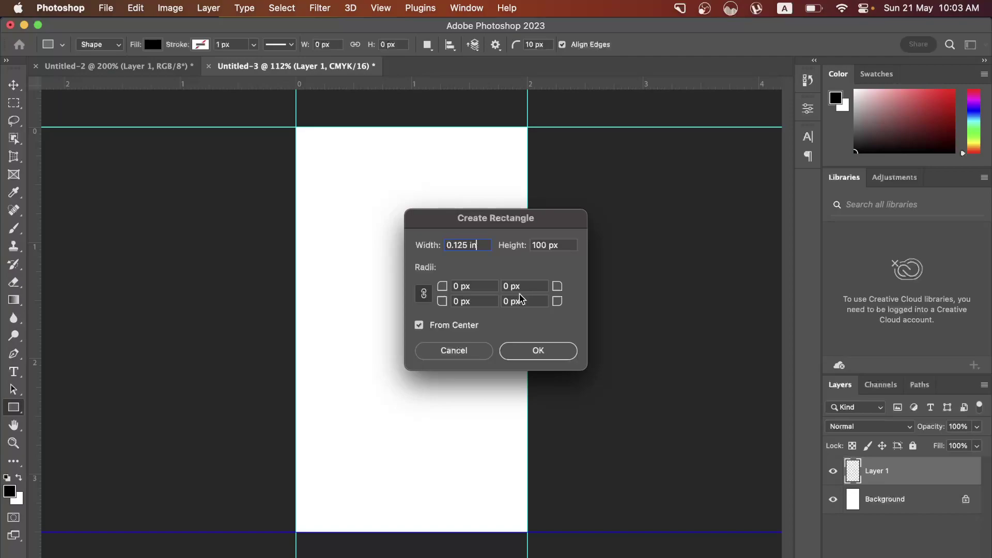
key("Tab")
type("0")
Dismiss the rectangle size dialog and zoom in on the card
left_click(539, 350)
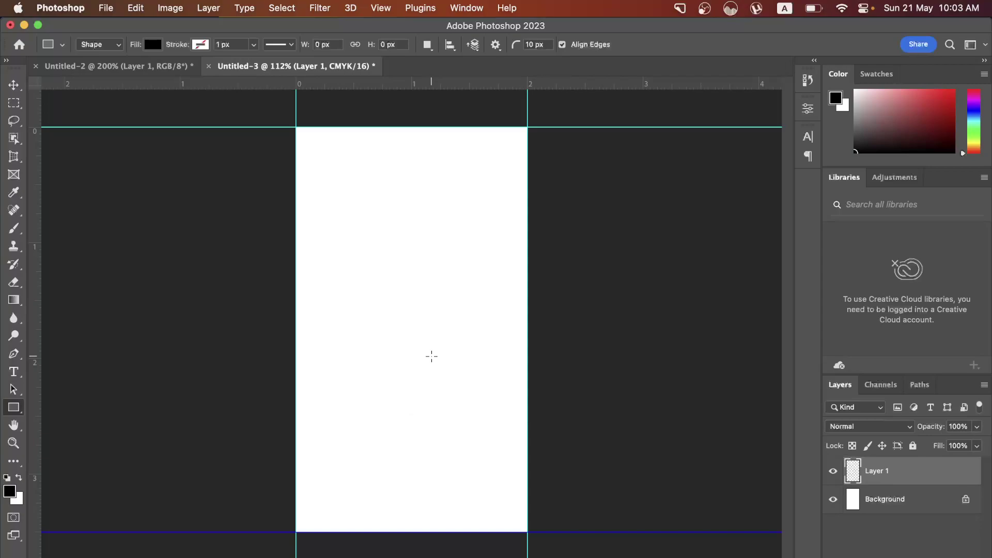
scroll(431, 356, "down", 3)
scroll(428, 356, "down", 3)
scroll(421, 360, "up", 3)
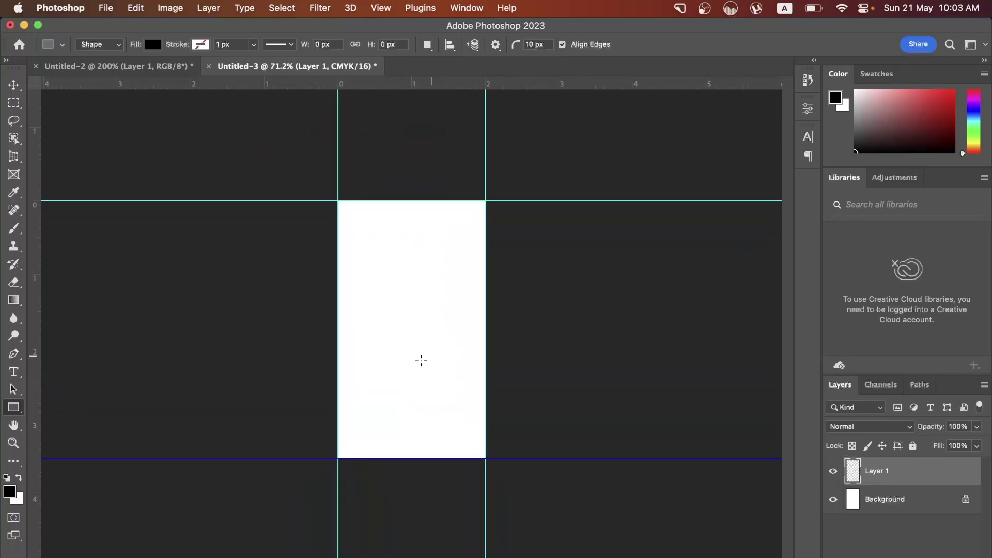
scroll(436, 356, "up", 1)
scroll(437, 356, "up", 2)
scroll(436, 357, "down", 3)
scroll(437, 358, "up", 1)
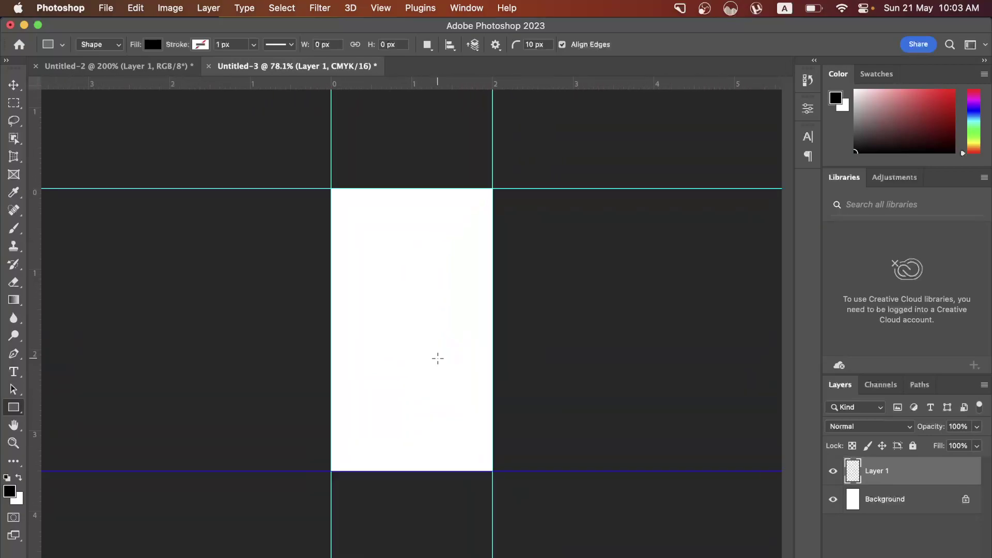
scroll(436, 357, "up", 2)
scroll(439, 357, "up", 1)
Draw a 0.125 × 0.125 in black square, Rectangle 1, and collapse Properties
left_click(359, 277)
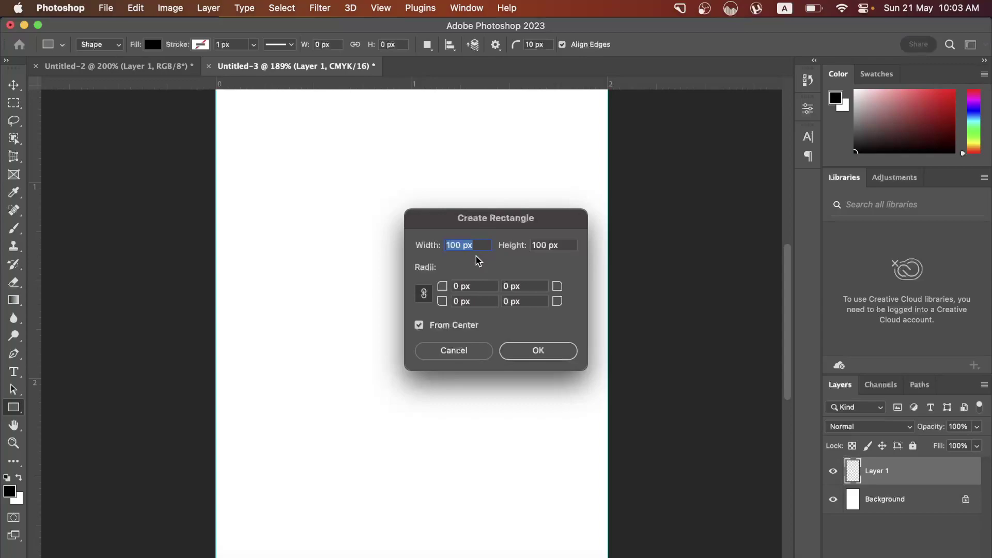
type("0.125")
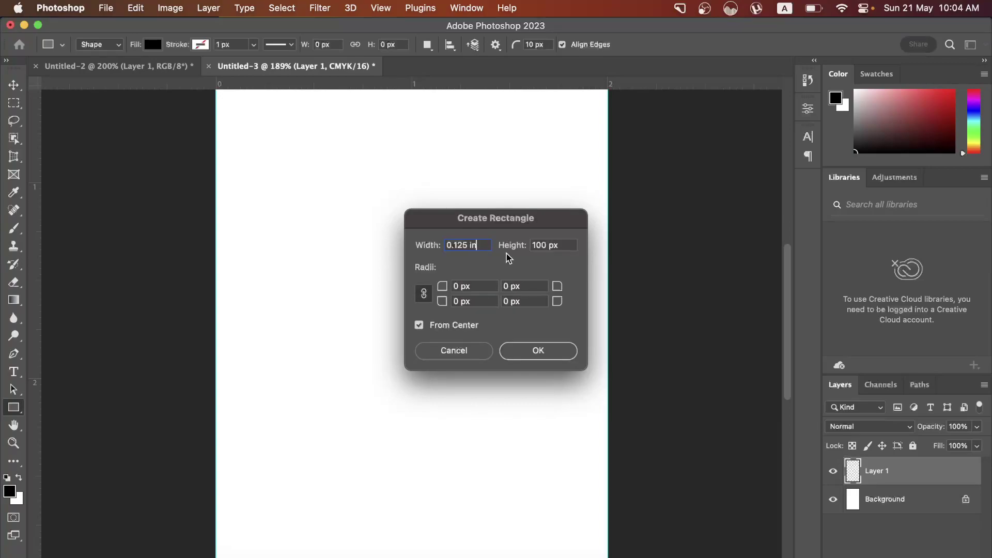
key("Tab")
type("0")
left_click(548, 353)
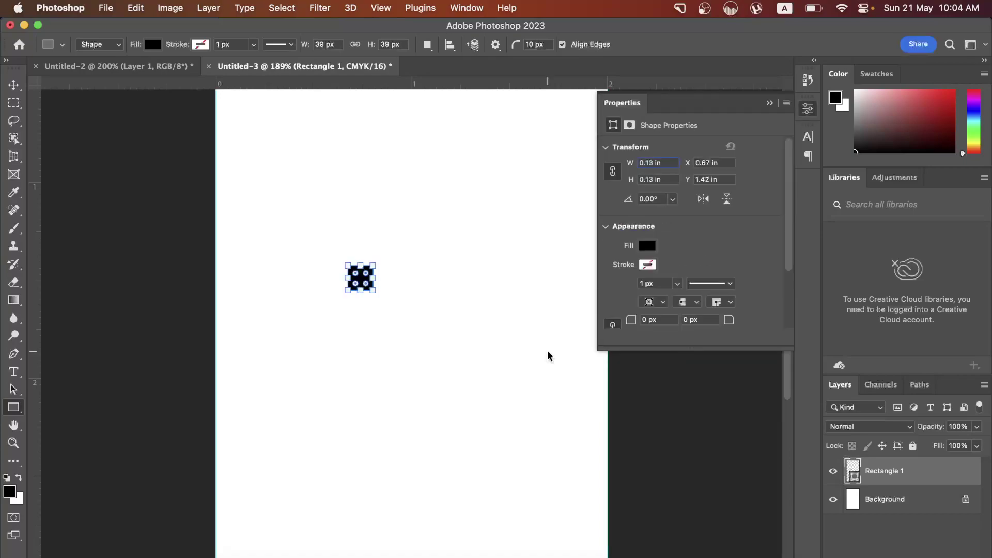
left_click(768, 104)
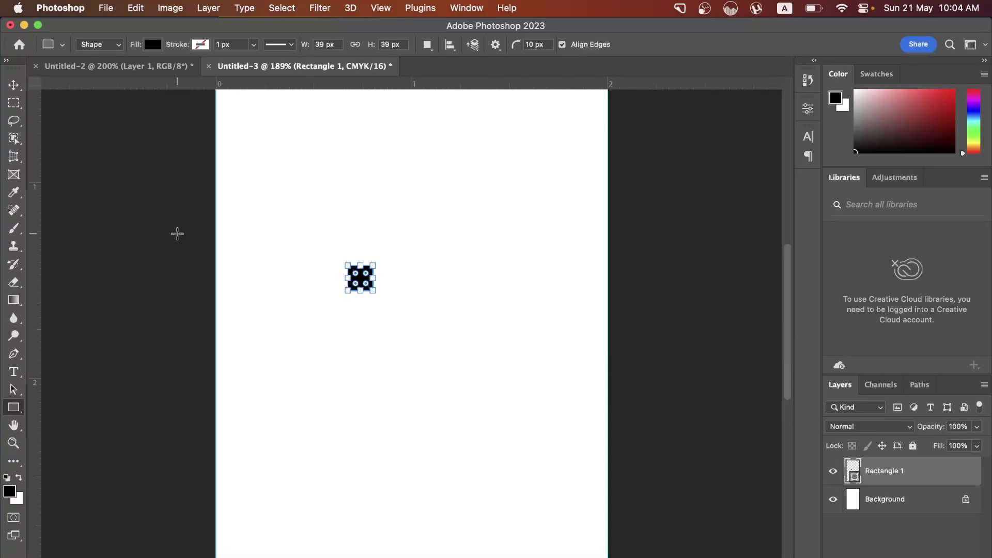
Move the small black square into the card's top-left corner
scroll(177, 233, "down", 2)
scroll(177, 233, "down", 4)
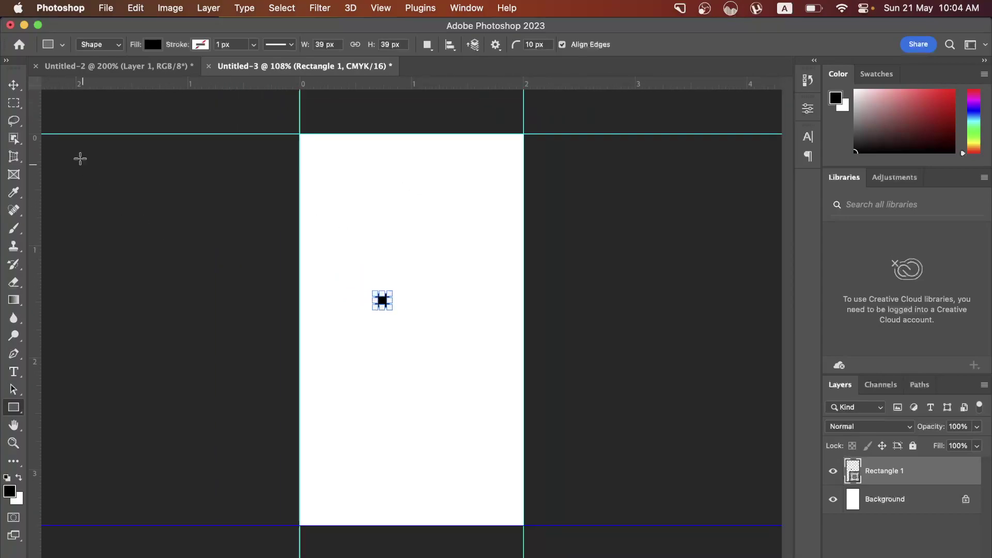
left_click(15, 86)
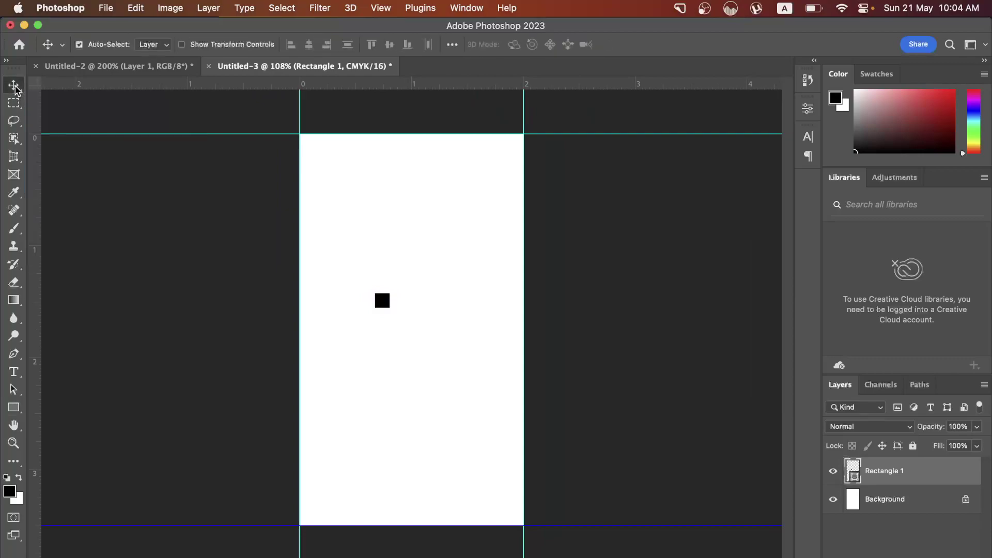
left_click_drag(388, 305, 302, 121)
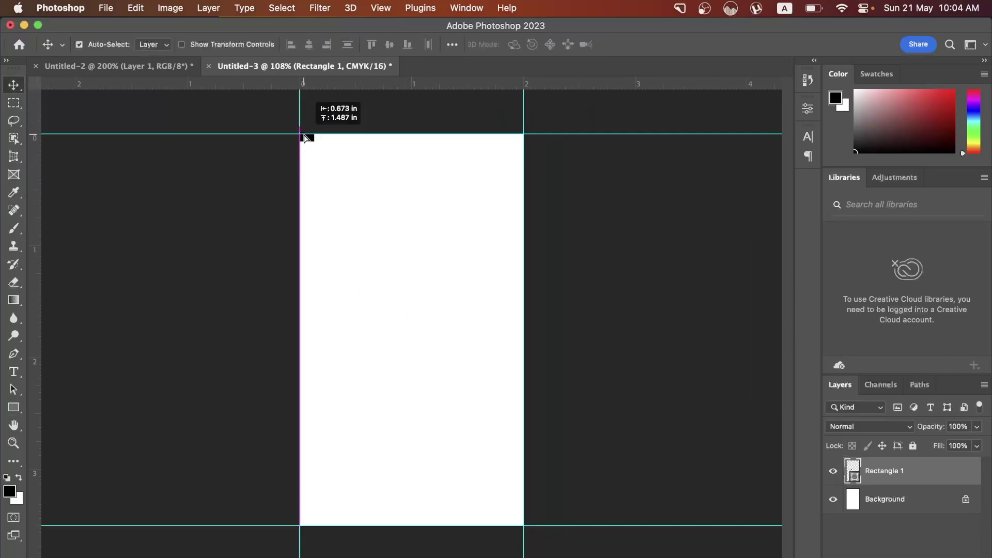
left_click(241, 199)
left_click_drag(309, 144, 307, 146)
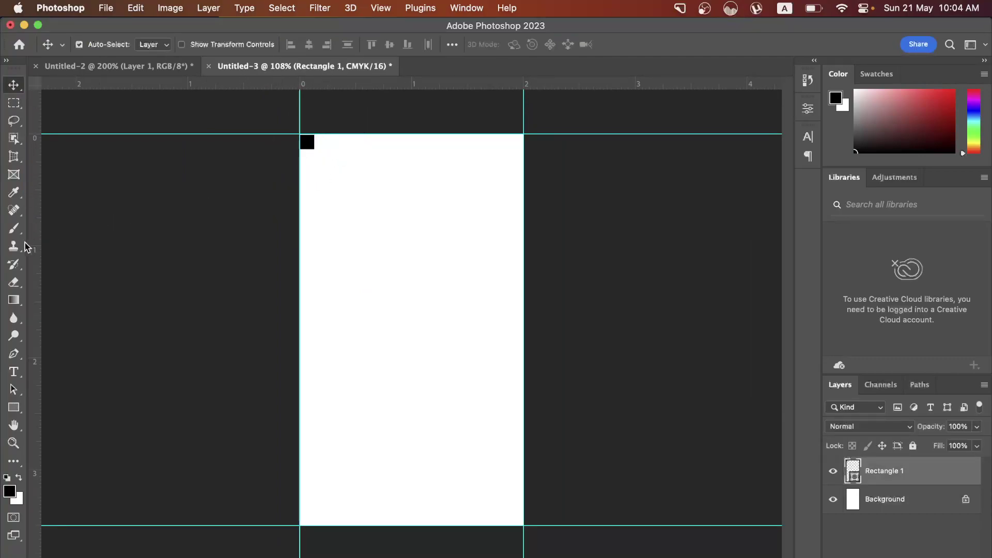
Add guides about 0.13 in inside the card's left, right and top edges, using the square
left_click_drag(38, 245, 312, 230)
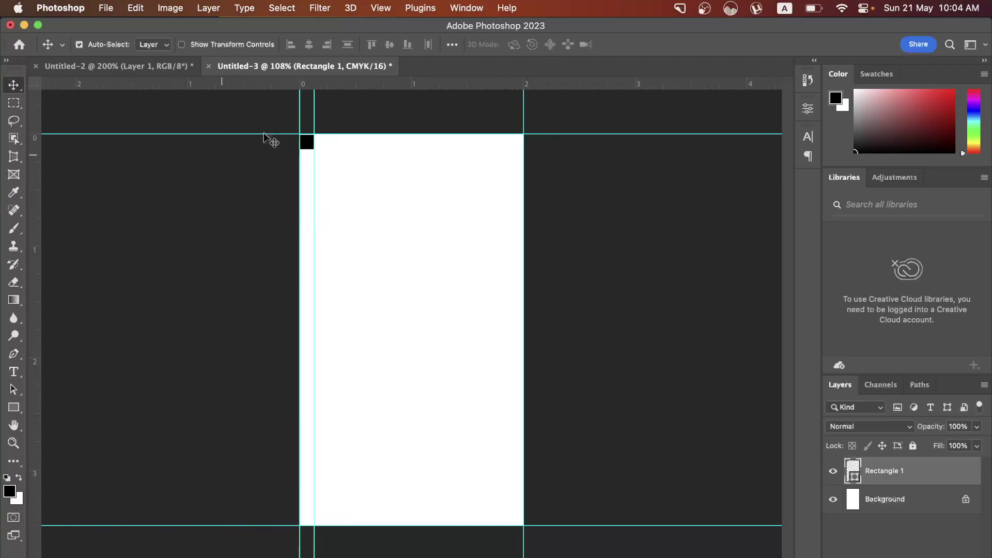
left_click_drag(308, 147, 519, 145)
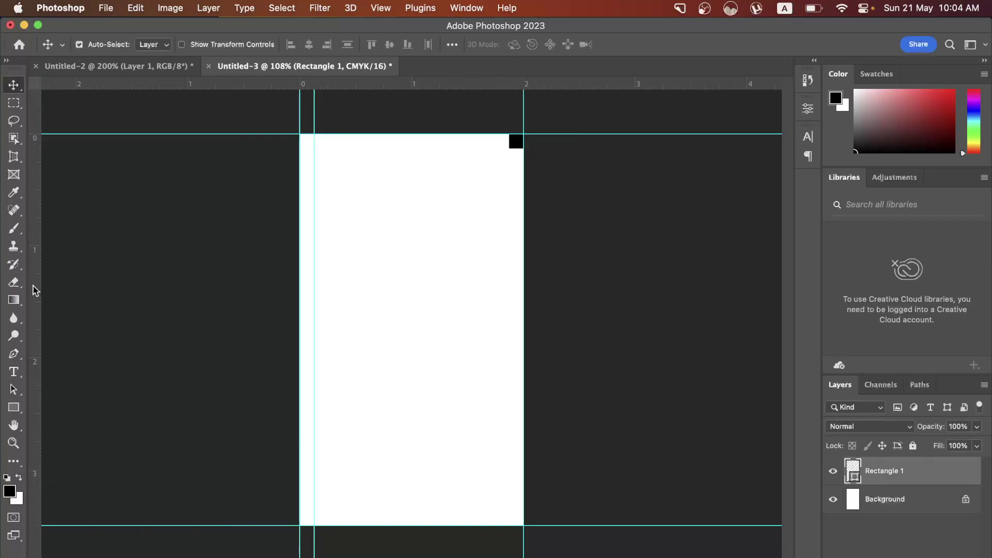
left_click_drag(33, 286, 509, 226)
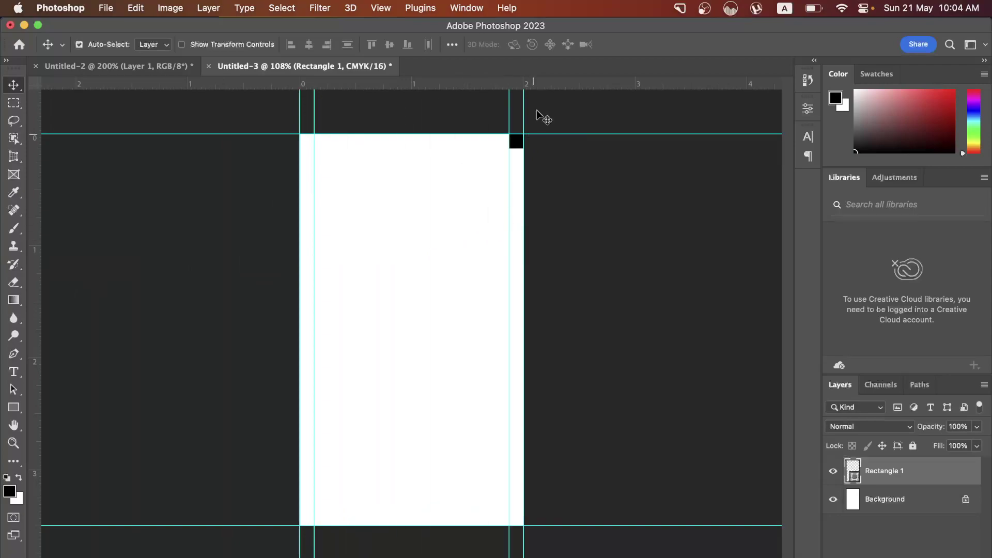
mouse_move(530, 86)
left_mouse_down()
mouse_move(538, 148)
mouse_move(322, 524)
left_mouse_up()
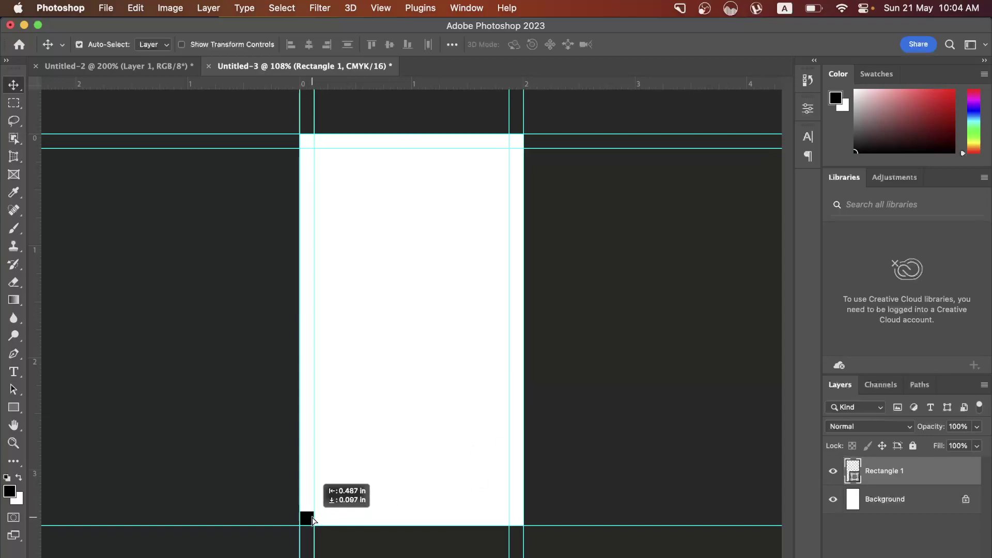
Place the square in the bottom-left corner and add a guide at its top edge
left_click_drag(323, 524, 306, 517)
scroll(307, 517, "up", 2)
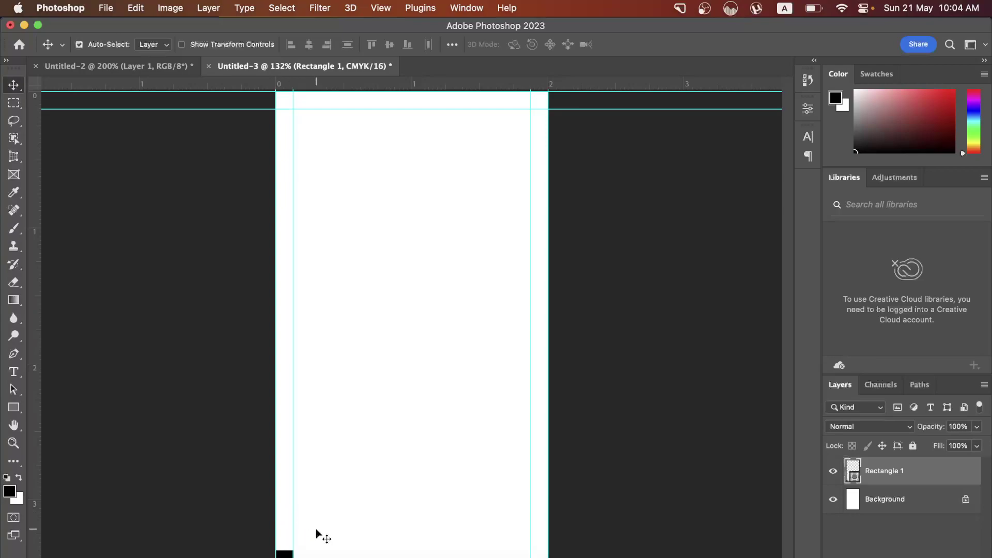
scroll(315, 529, "down", 3)
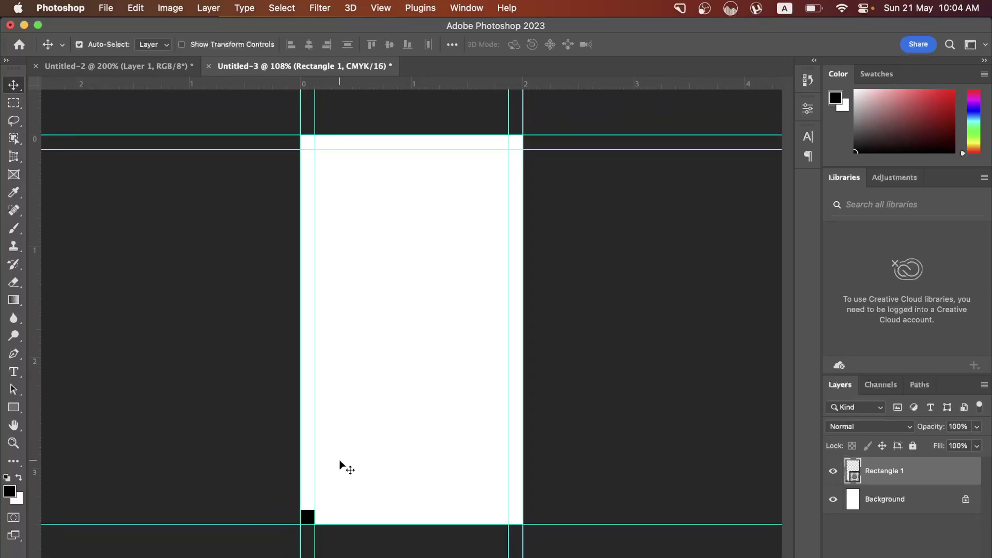
scroll(344, 453, "up", 3)
scroll(345, 449, "down", 5)
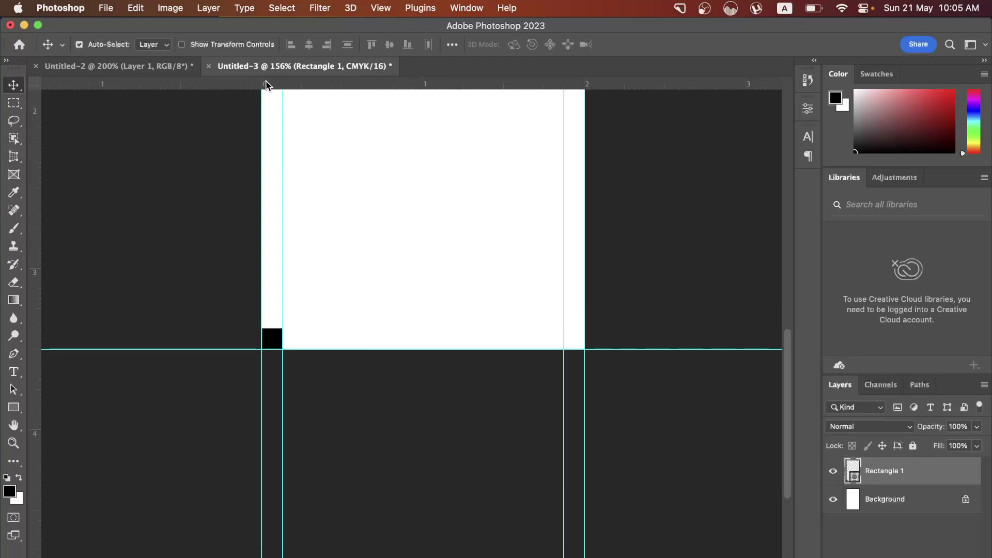
left_click_drag(271, 83, 279, 327)
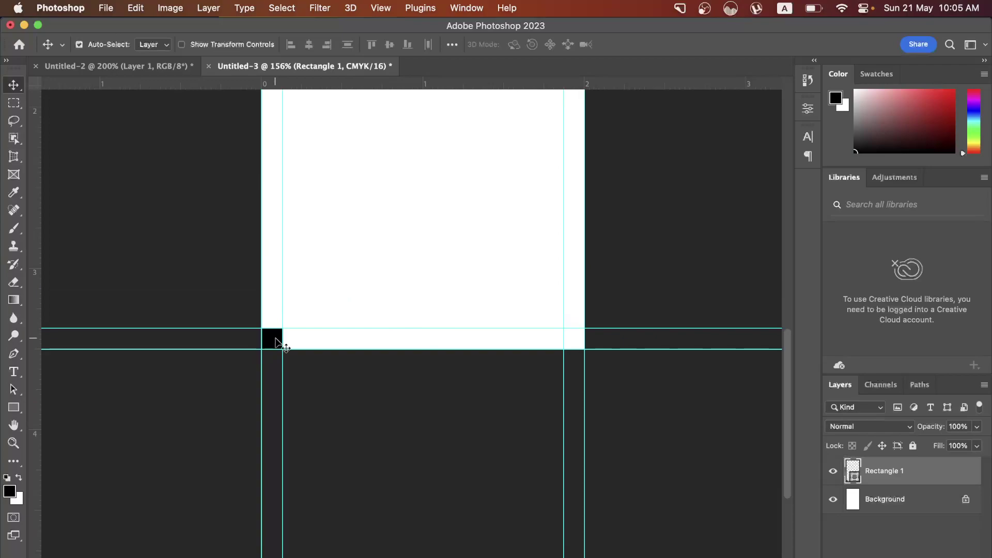
Delete the temporary Rectangle 1 square layer
scroll(276, 339, "down", 2)
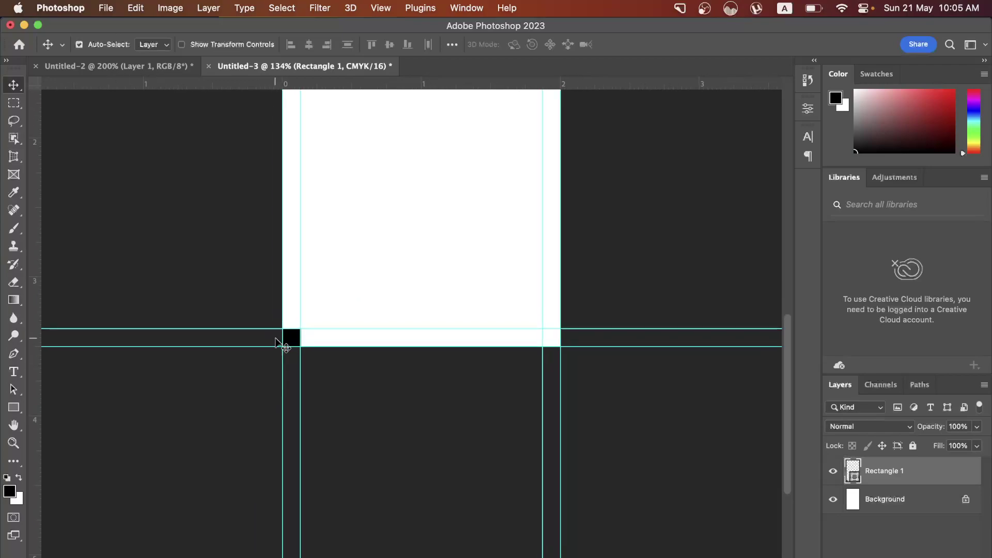
key("Delete")
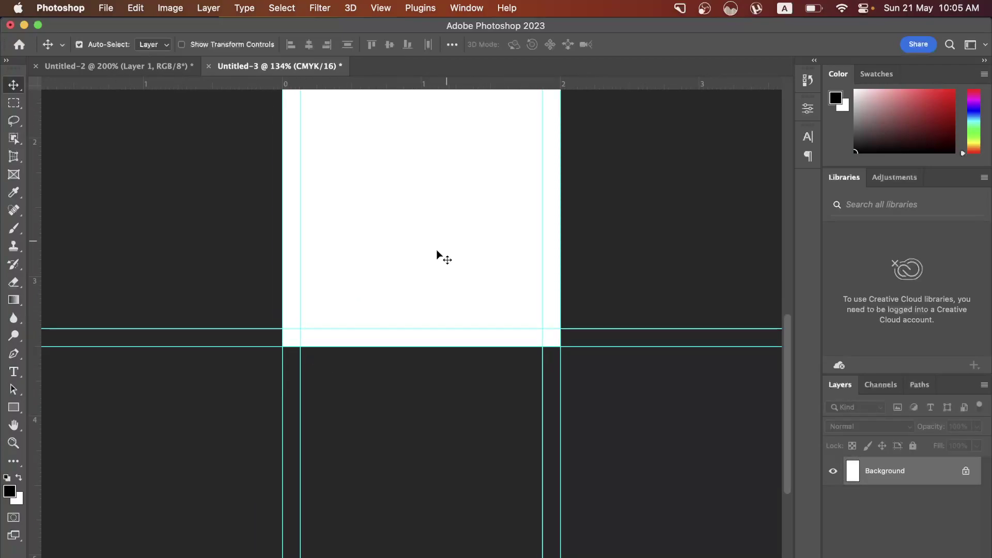
key("super+0")
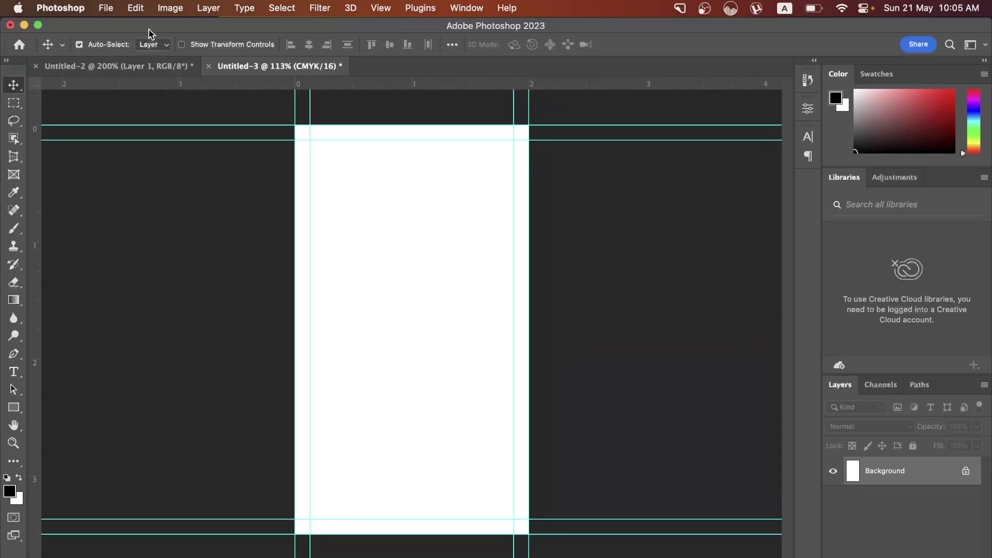
Enlarge the canvas relatively by 0.25 in width and 0.2 in height, then zoom out
left_click(141, 8)
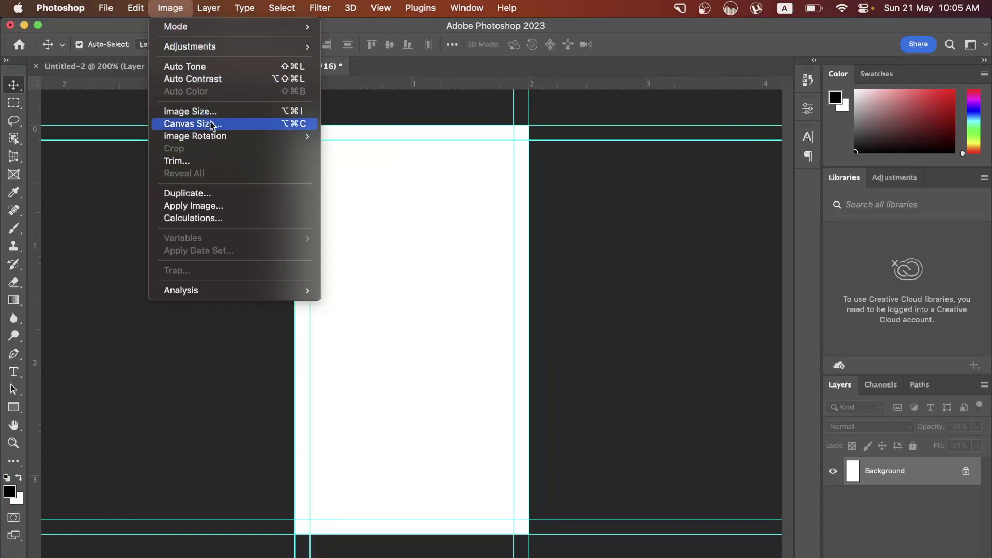
left_click(209, 124)
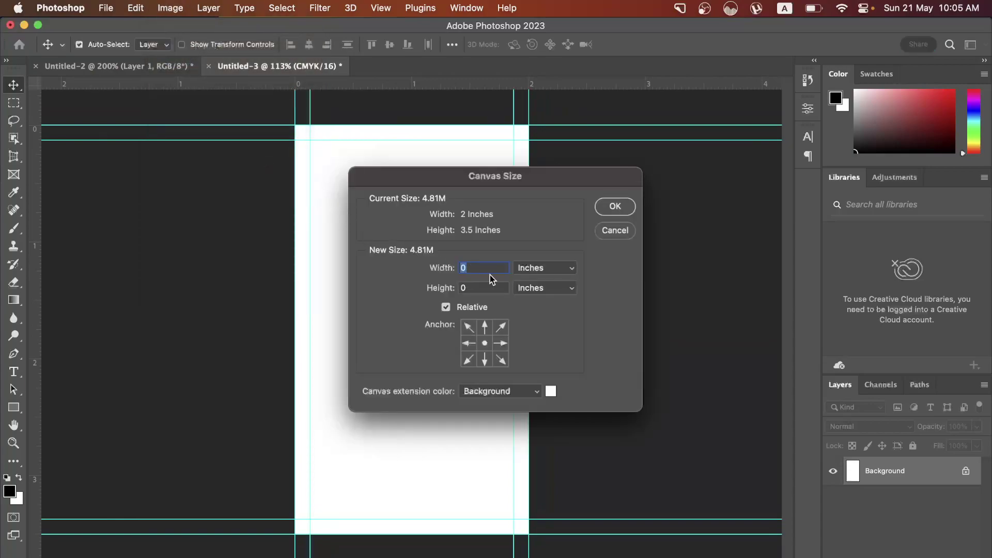
type("0.")
type("25")
type("0")
type(".")
type("2")
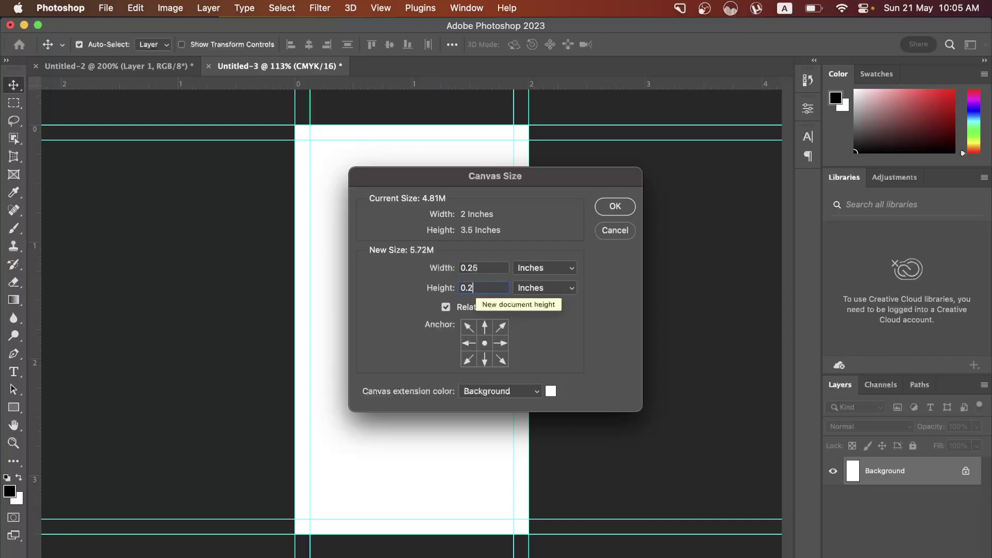
left_click(623, 208)
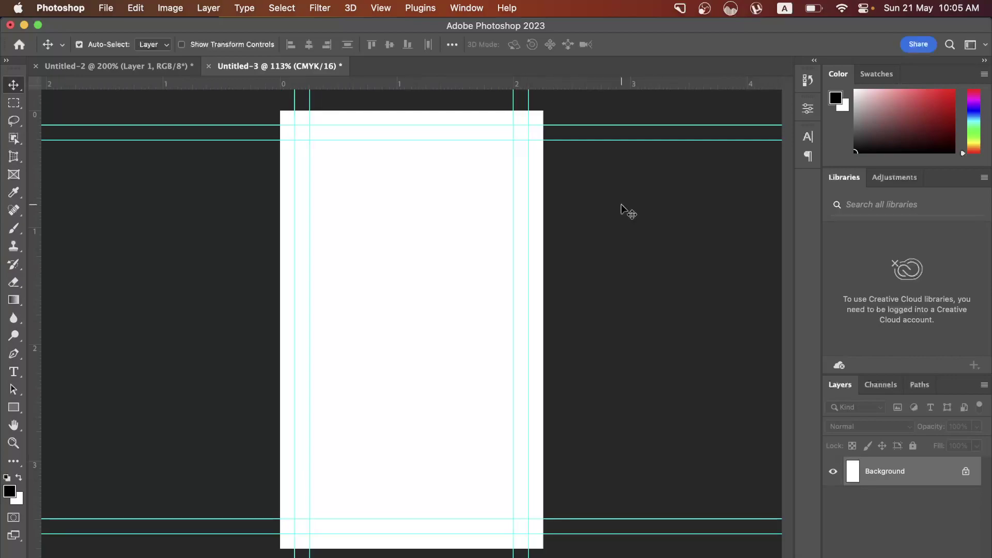
key("super+minus")
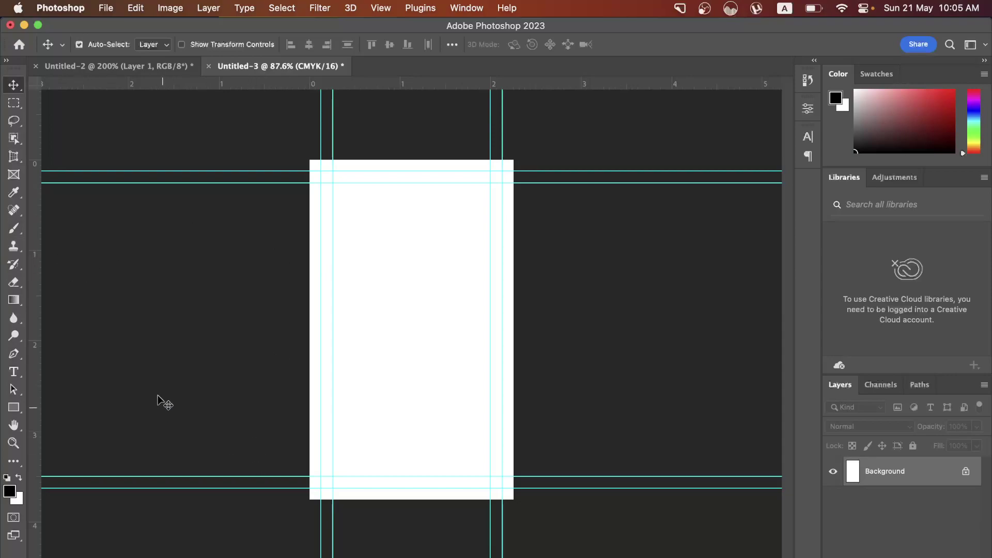
In the Untitled-2 mockup, mark the upper card's four corners with the Perspective Crop tool
left_click(129, 66)
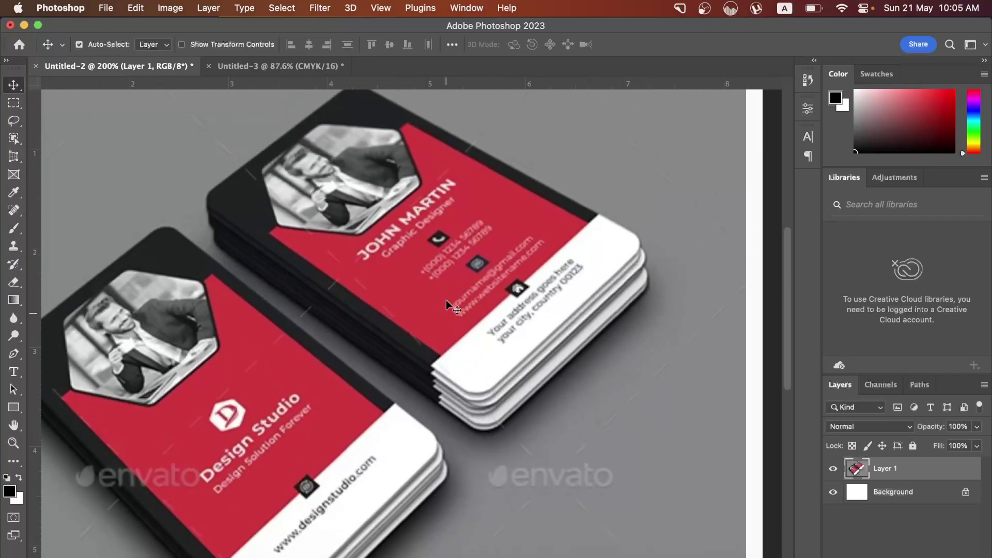
scroll(445, 300, "up", 5)
scroll(445, 300, "up", 1)
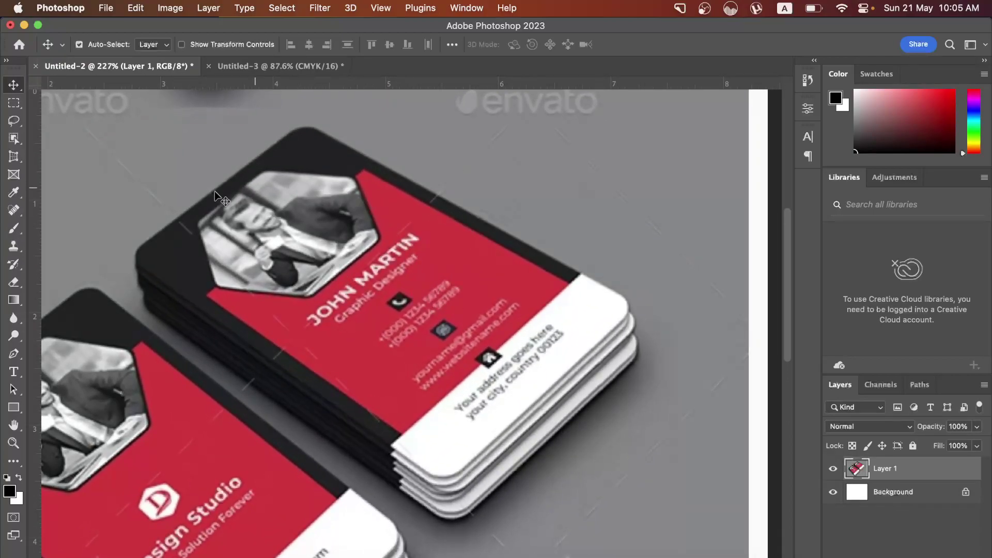
left_click(15, 407)
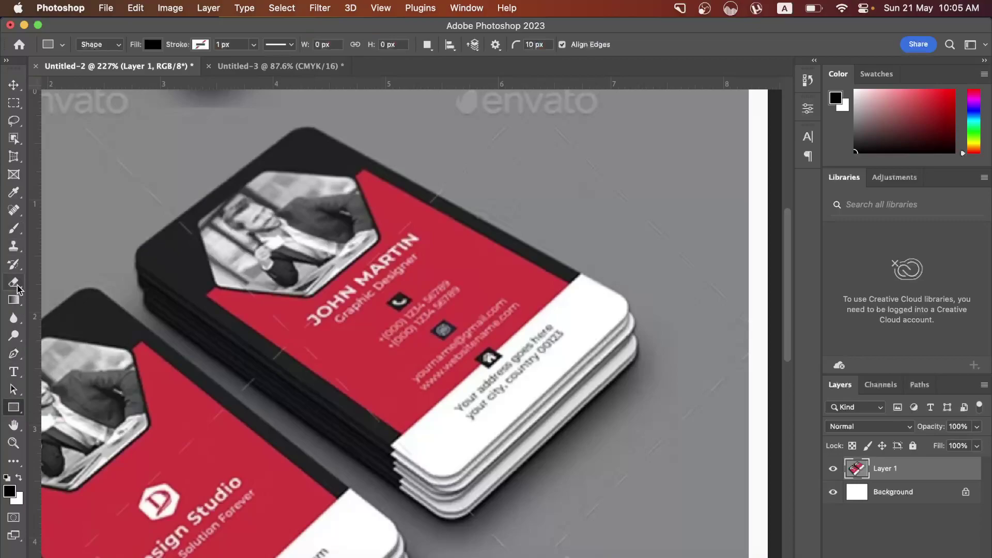
left_click(13, 157)
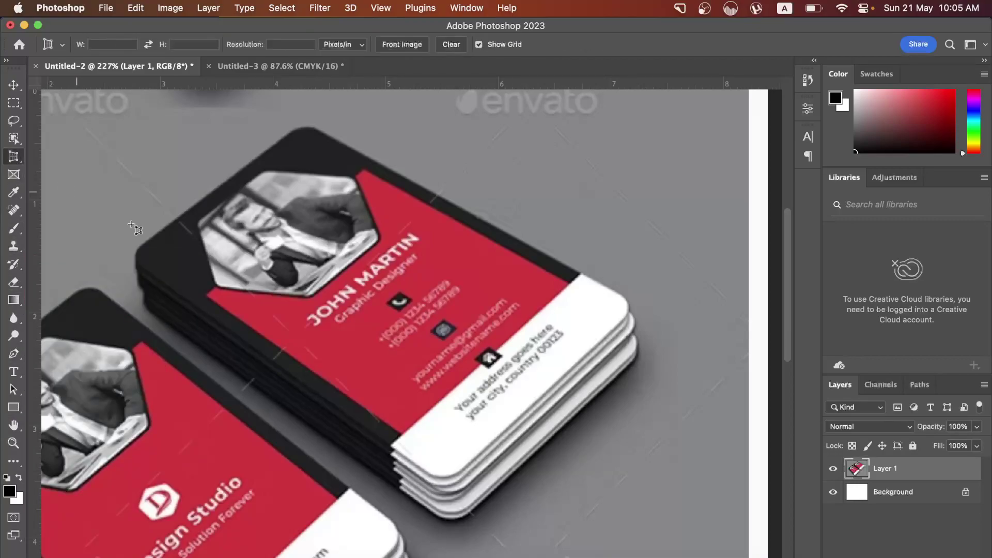
left_click(128, 258)
left_click(304, 119)
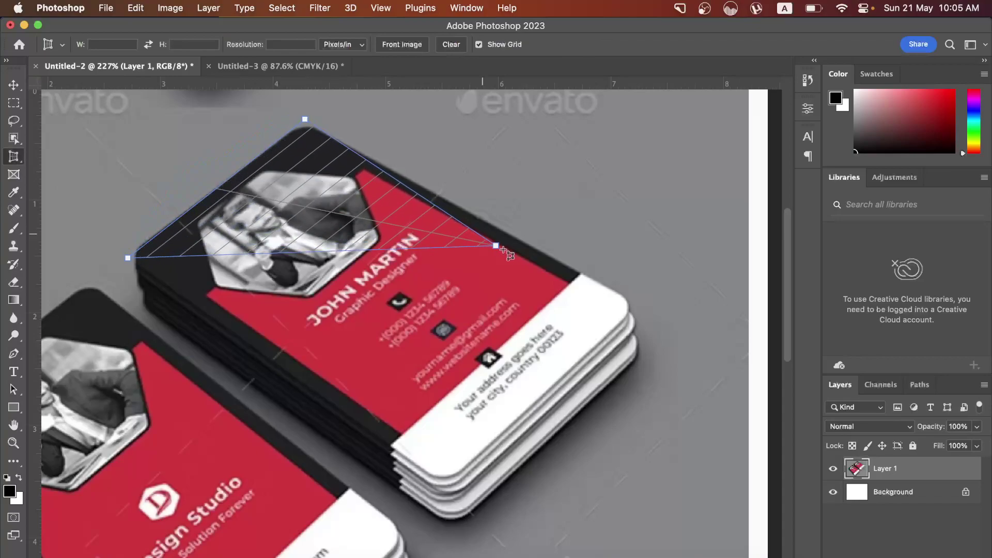
left_click(641, 305)
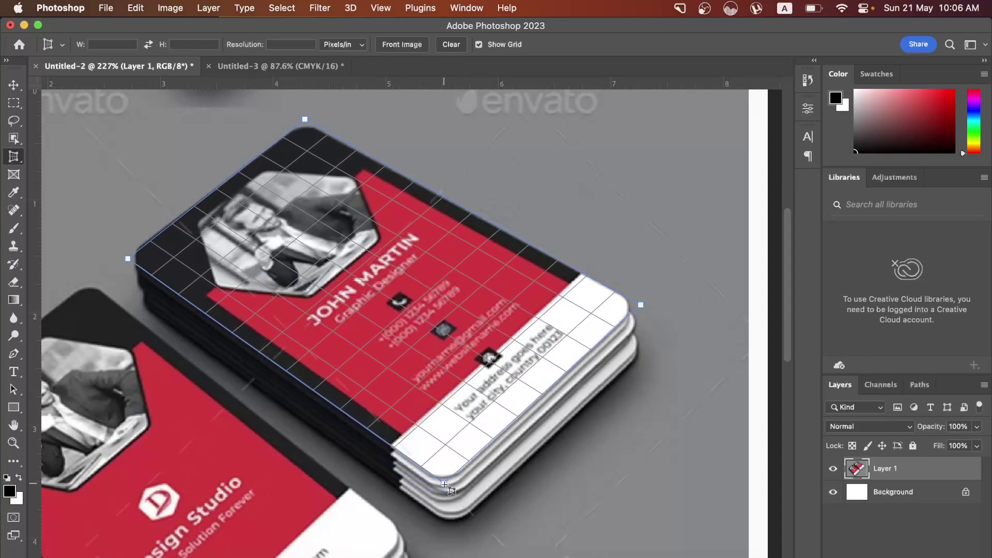
left_click(445, 484)
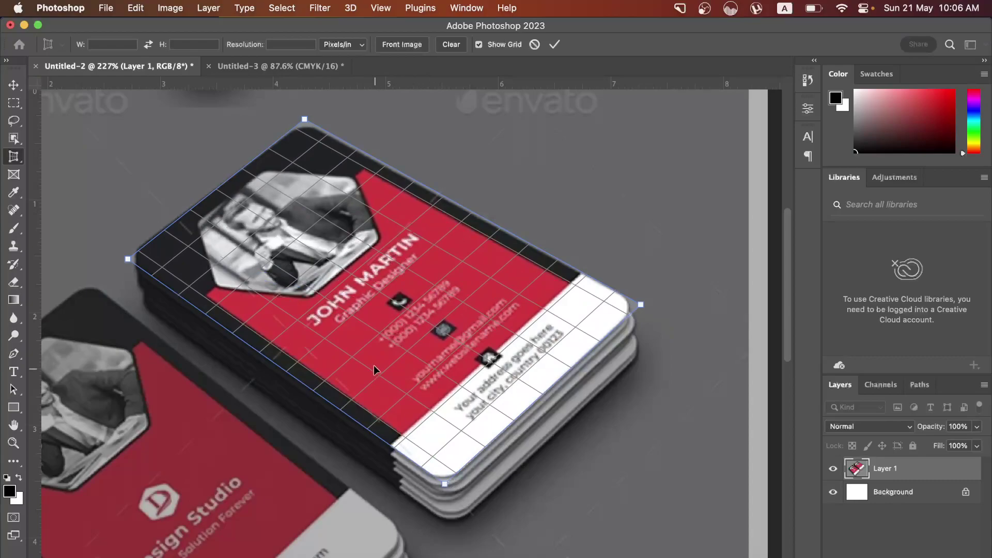
Fit the crop corners onto the card's edges and commit the perspective crop
scroll(120, 254, "up", 3)
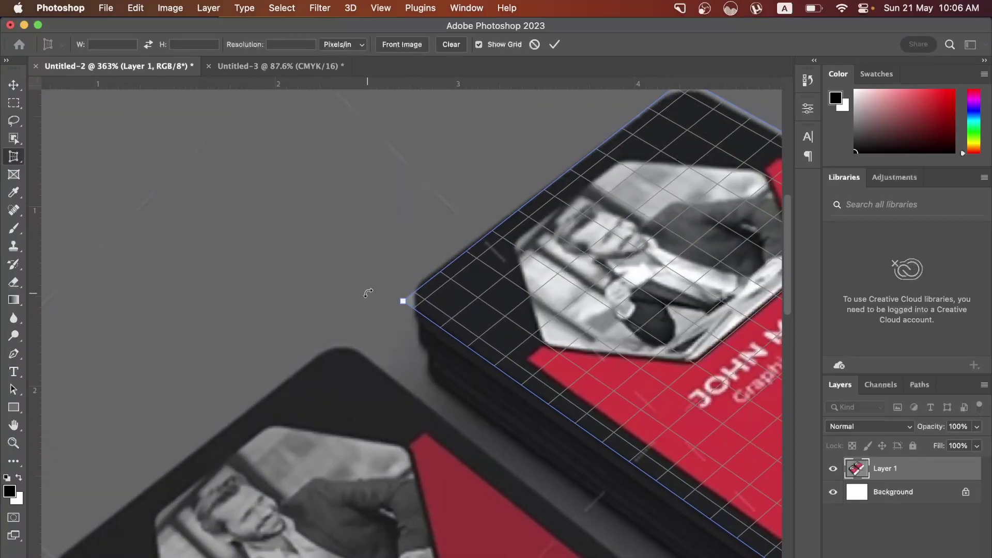
scroll(401, 296, "up", 3)
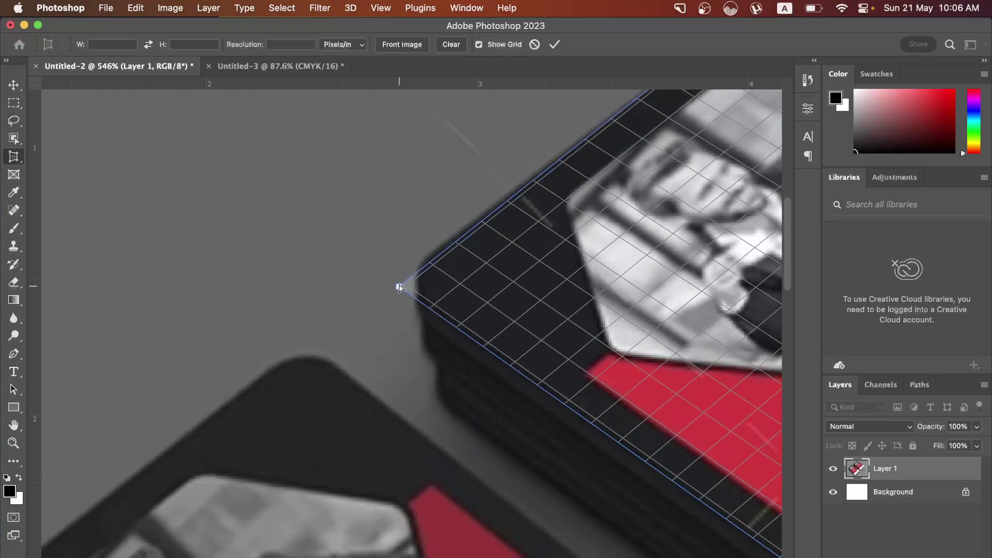
left_click_drag(399, 286, 401, 276)
scroll(375, 291, "down", 1)
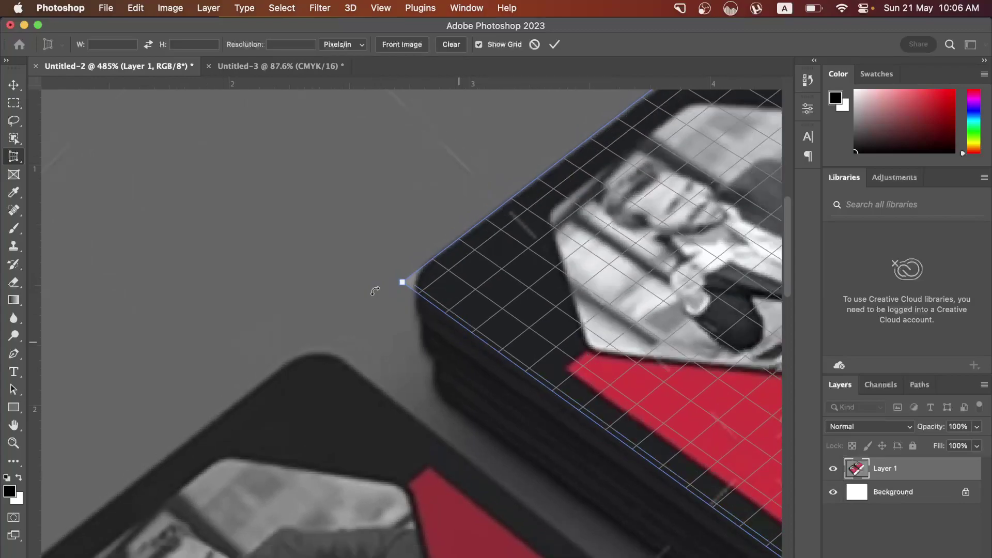
scroll(375, 291, "down", 2)
scroll(375, 290, "right", 5)
scroll(375, 290, "right", 5)
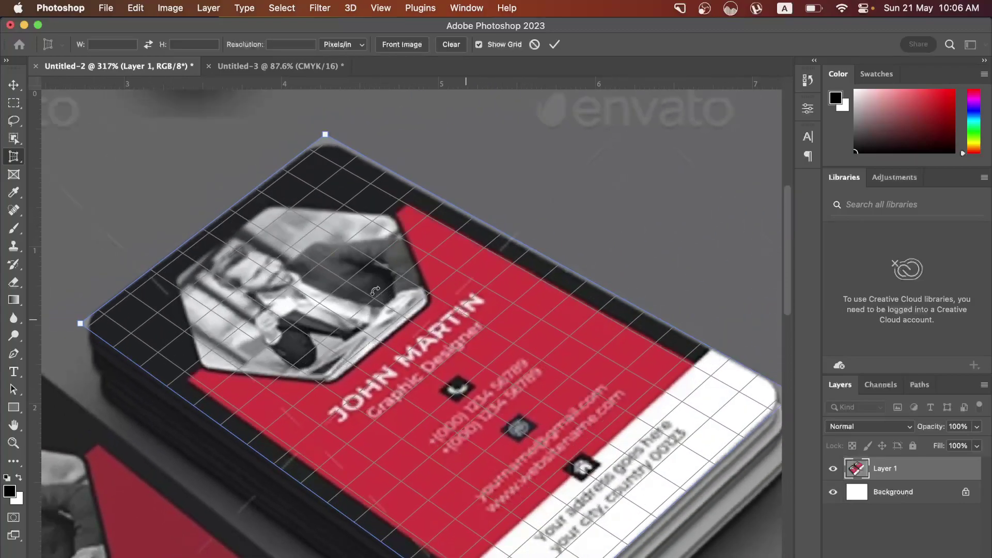
scroll(375, 291, "down", 1)
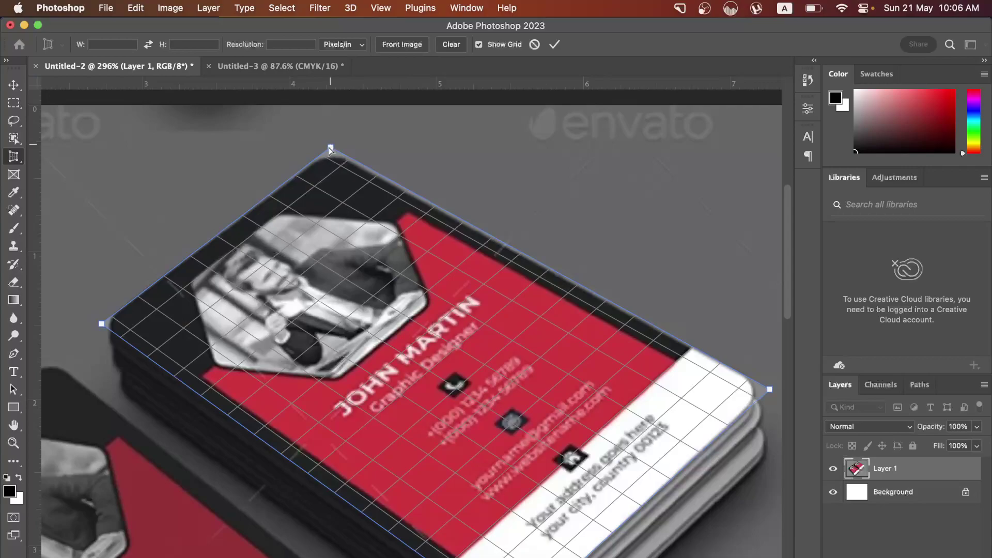
left_click_drag(331, 149, 329, 149)
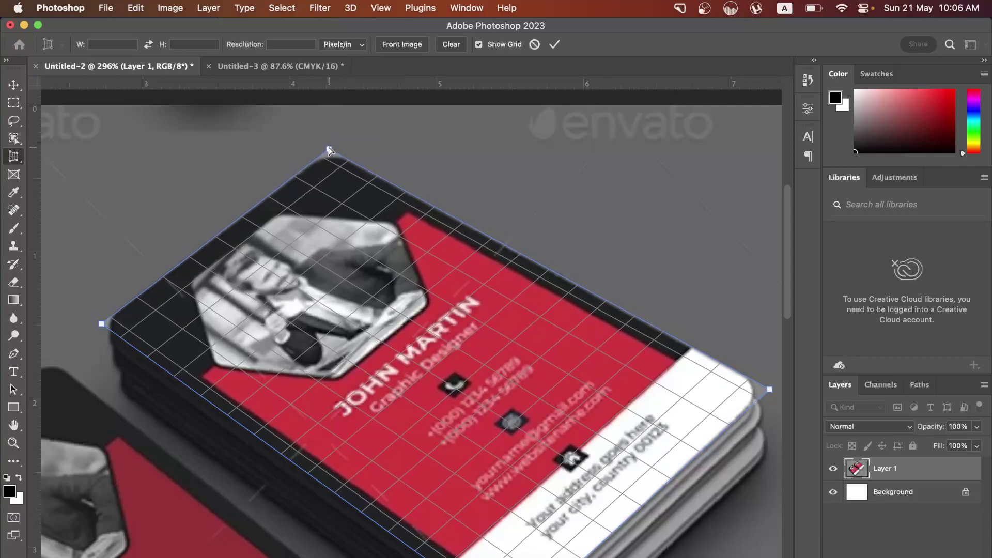
scroll(496, 325, "down", 5)
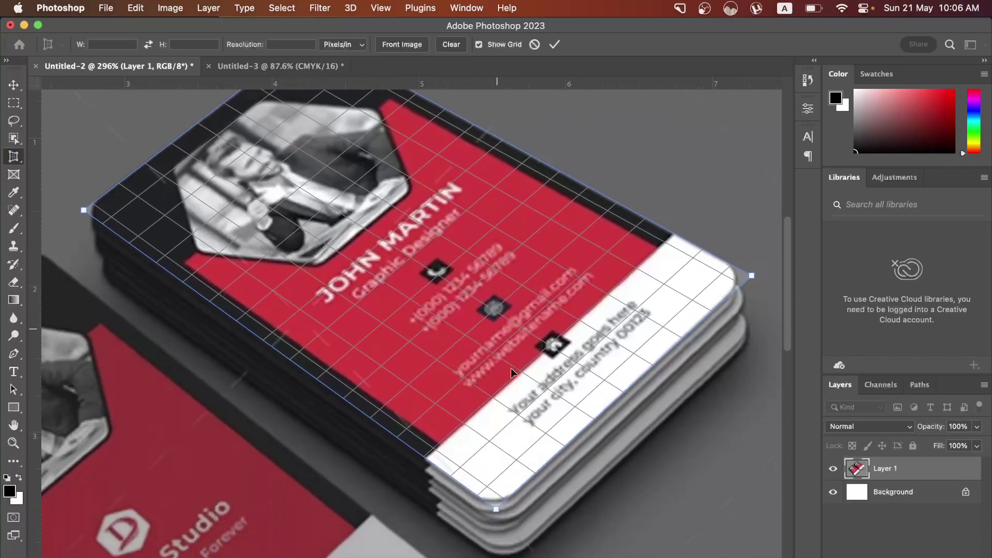
left_click(554, 45)
Switch to the Move tool with auto-select turned off
scroll(408, 342, "down", 3)
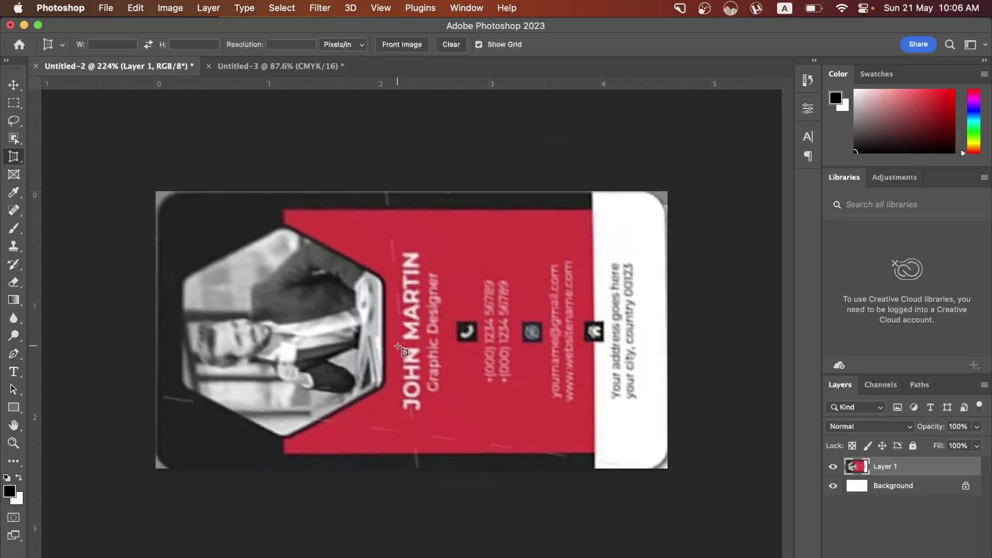
scroll(418, 328, "down", 2)
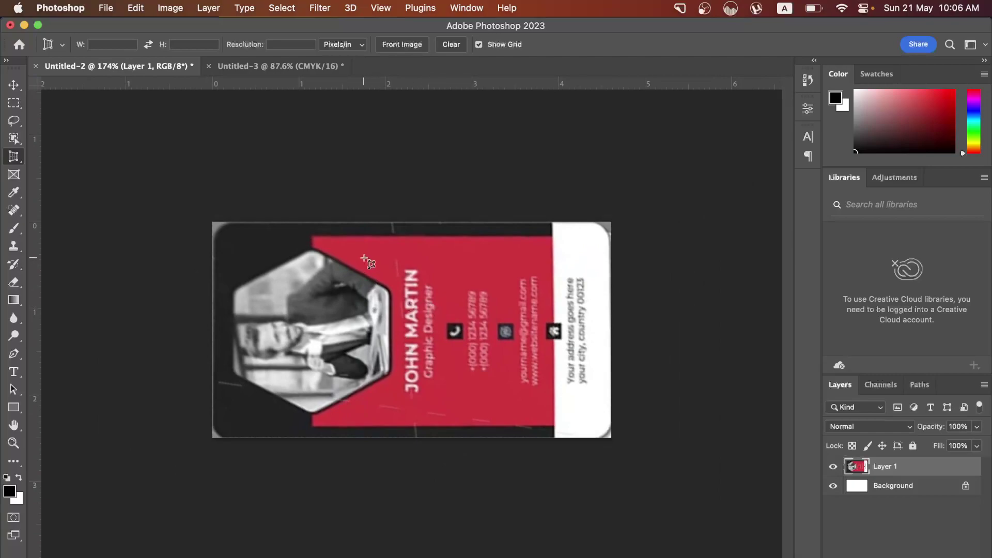
left_click(13, 85)
key("super")
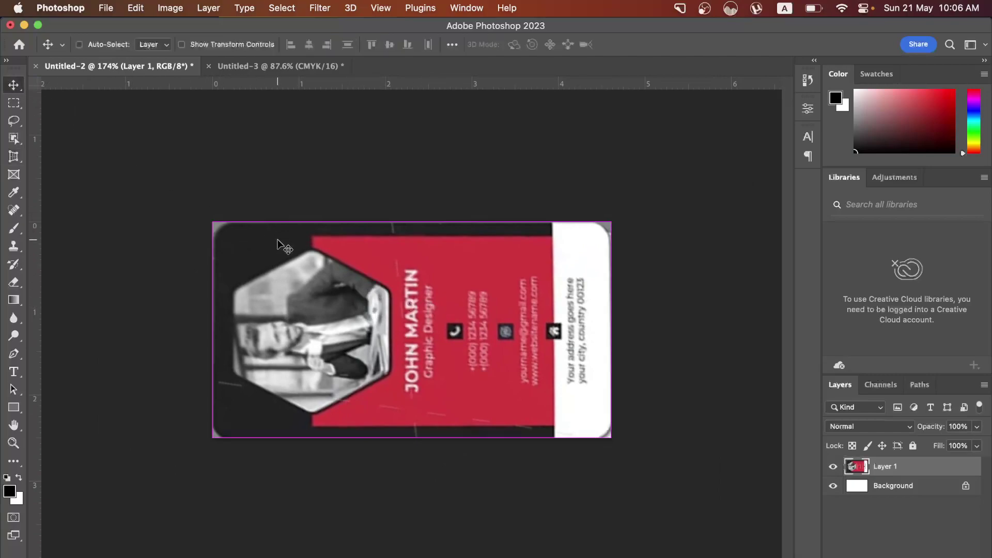
Paste the cropped card into Untitled-3, rotate it 90° upright, and move it top-left
left_click(257, 66)
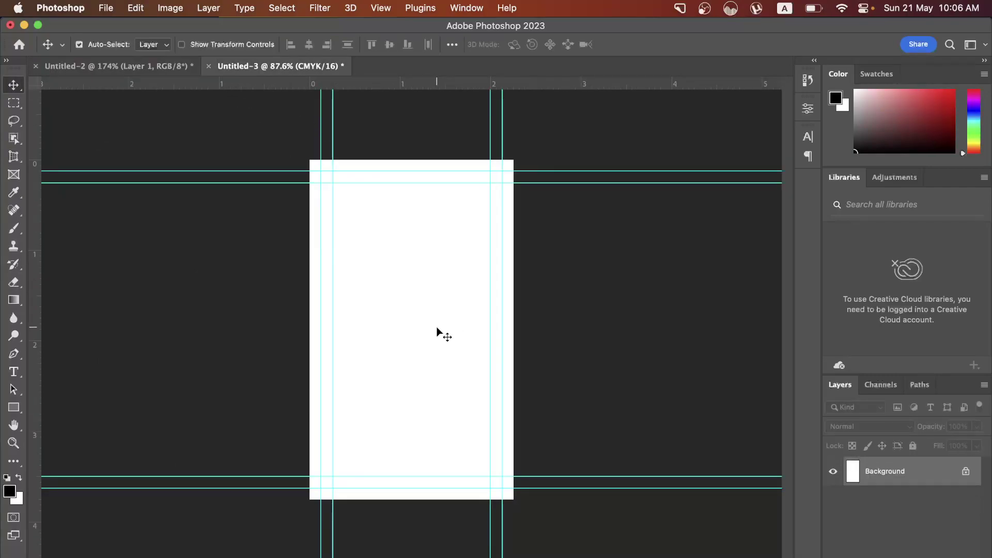
key("super+v")
key("super+t")
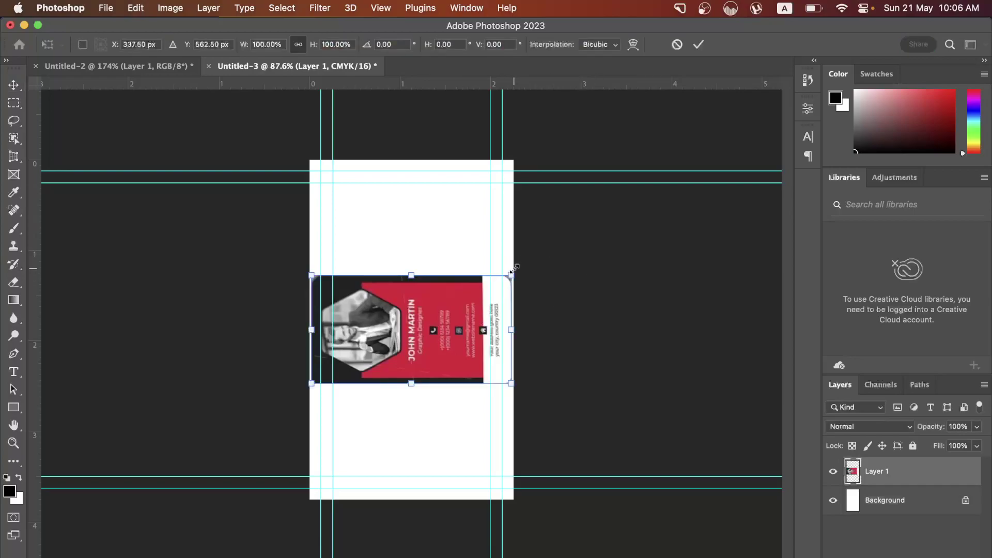
left_click_drag(526, 269, 478, 385)
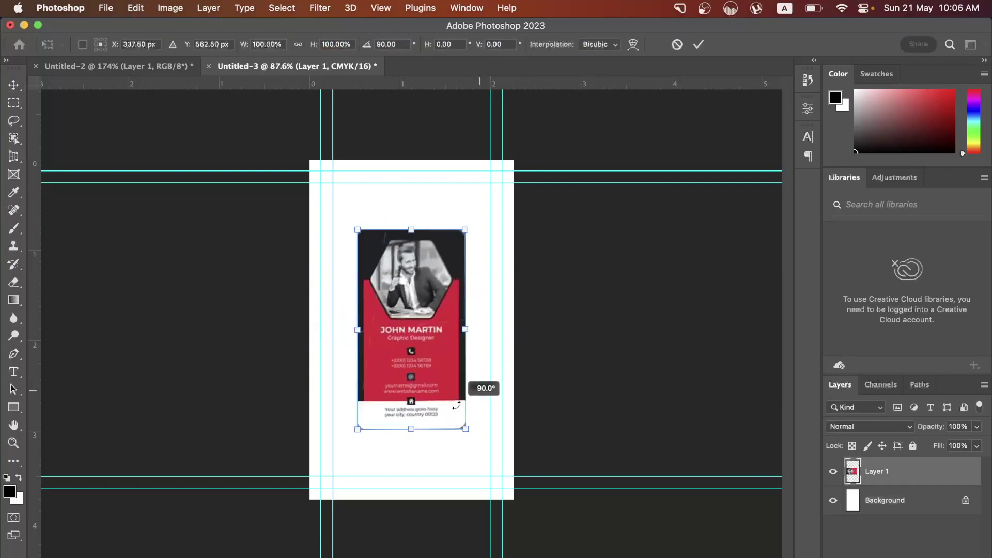
left_click(699, 45)
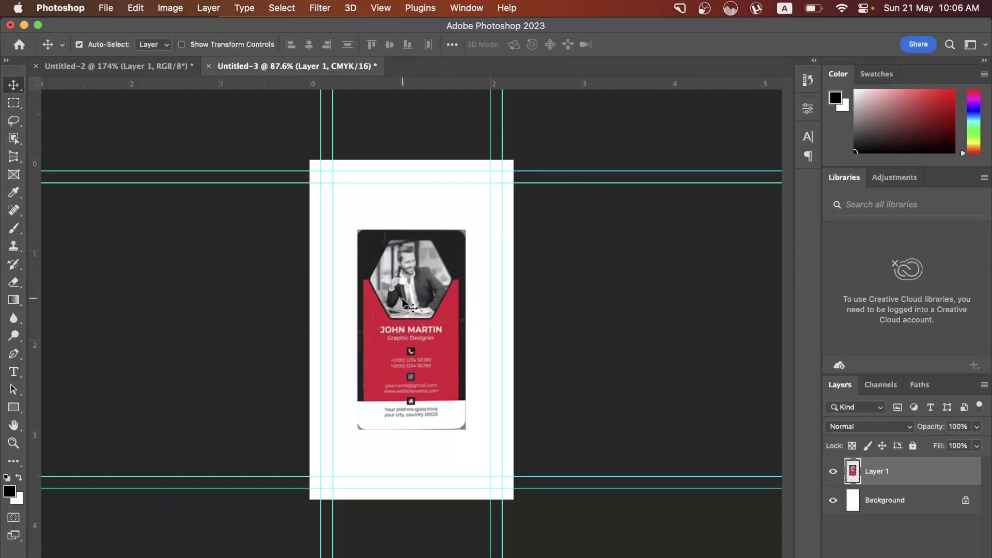
left_click_drag(403, 305, 353, 235)
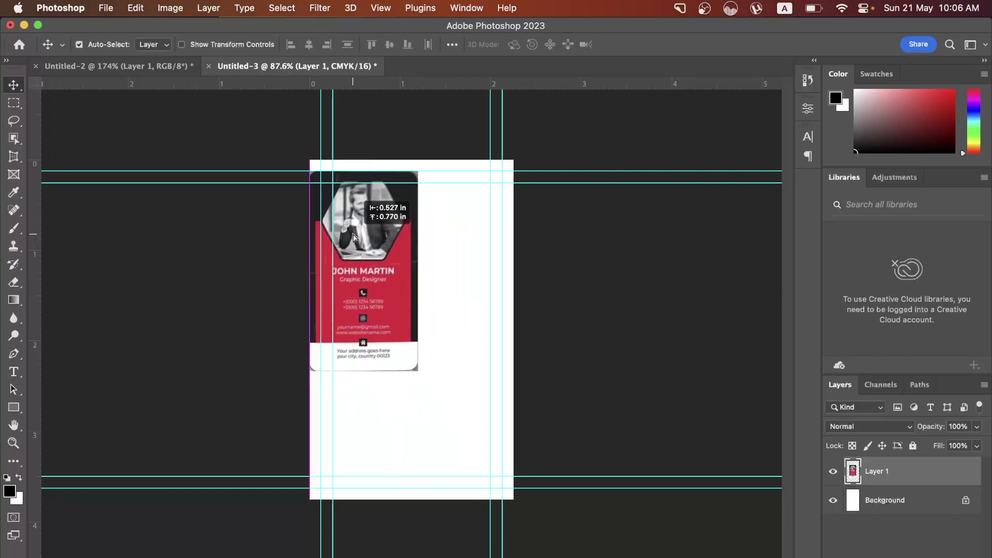
Scale the pasted card up to about 168% and nudge it right to fit the page
scroll(373, 253, "up", 3)
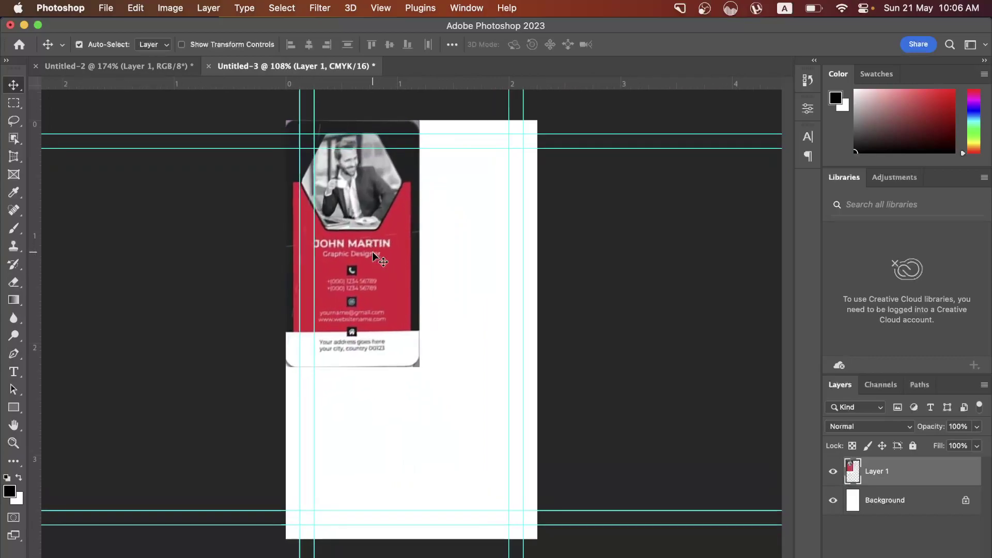
scroll(373, 253, "down", 2)
scroll(372, 251, "down", 1)
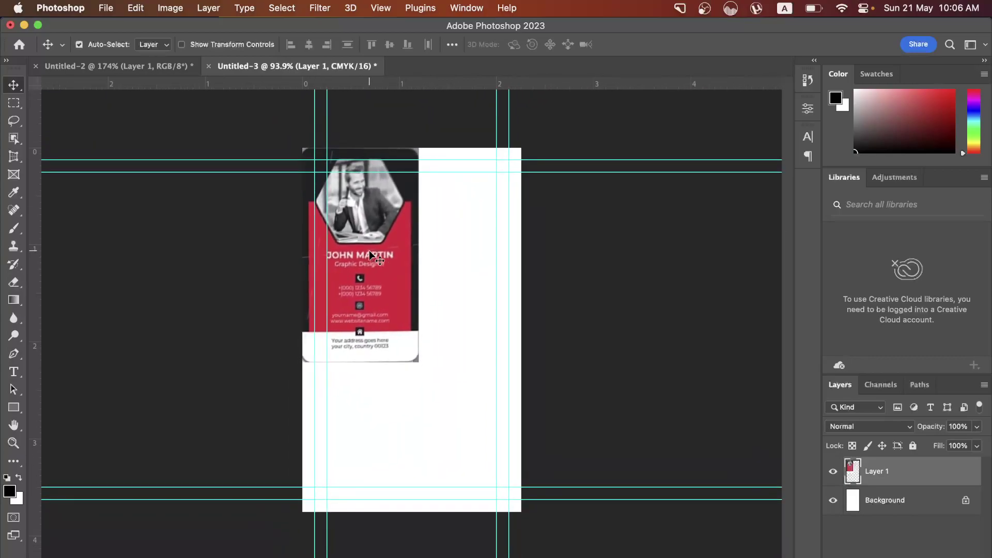
key("ctrl+t")
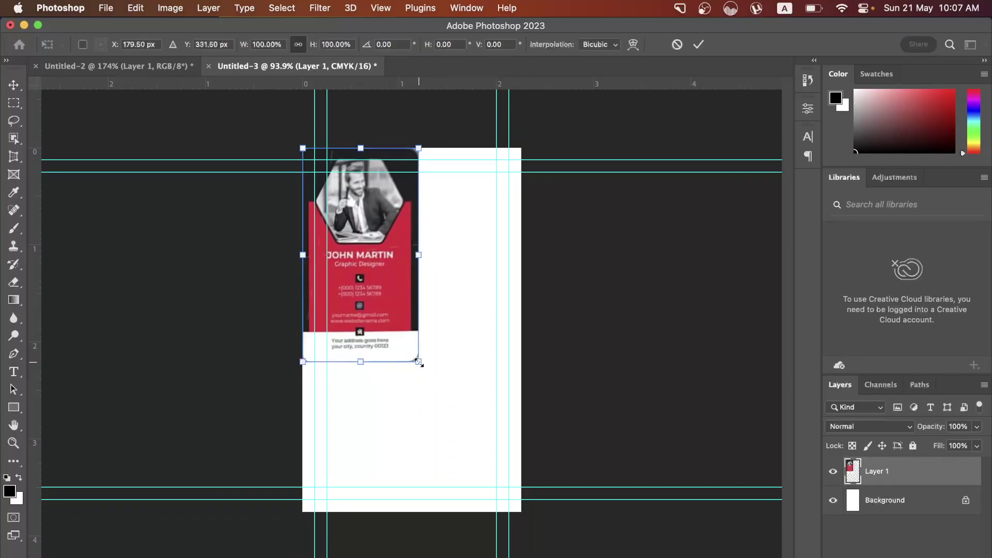
left_click_drag(418, 362, 540, 486)
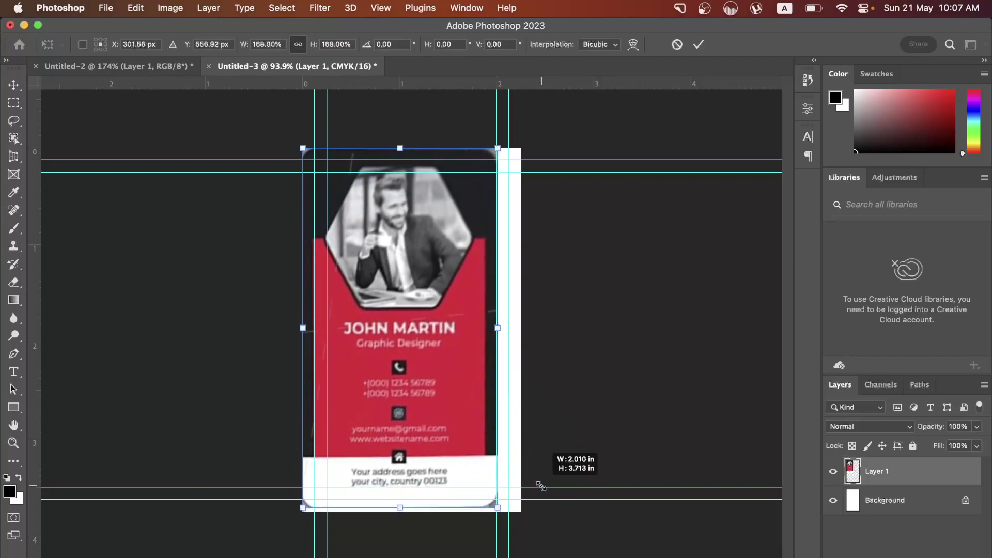
left_click_drag(540, 486, 543, 488)
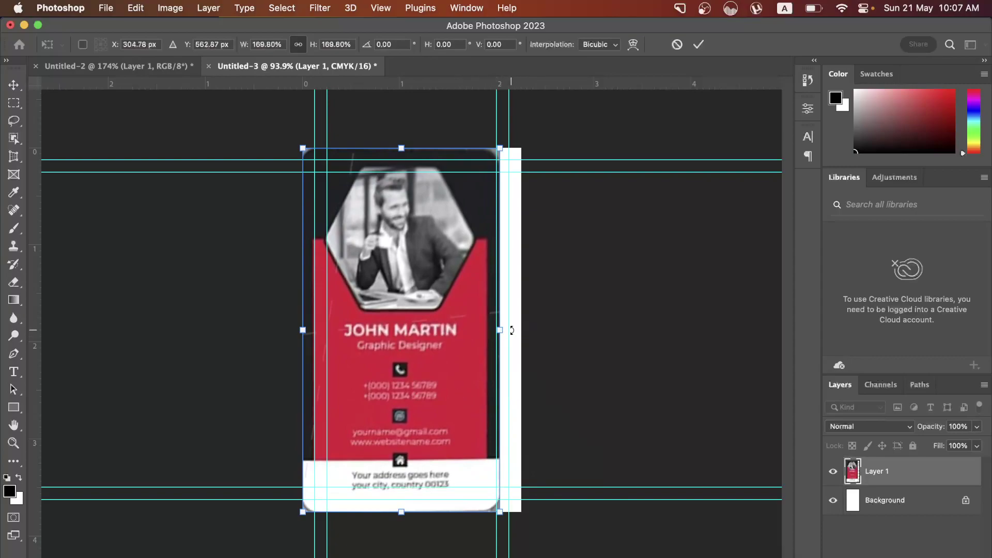
left_click(699, 45)
left_click_drag(406, 305, 434, 310)
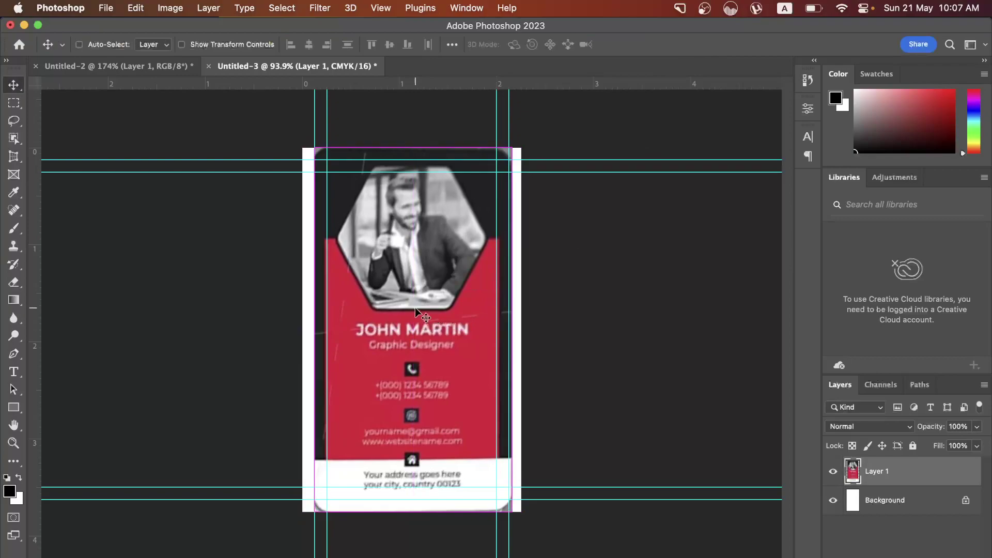
Widen the card to 109%, shift it left, then widen it about 101% more
key("ctrl+t")
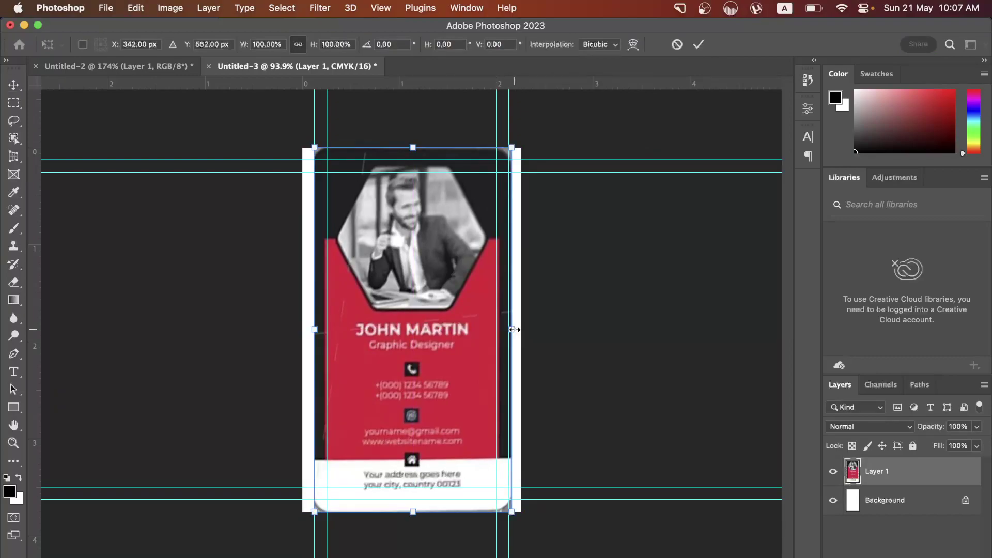
left_click_drag(514, 329, 522, 330)
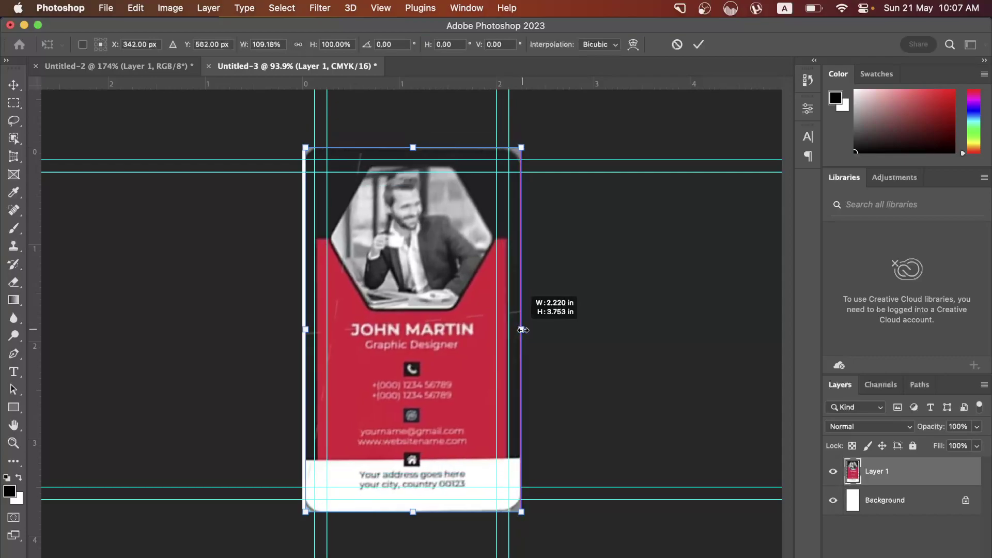
left_click_drag(522, 330, 522, 330)
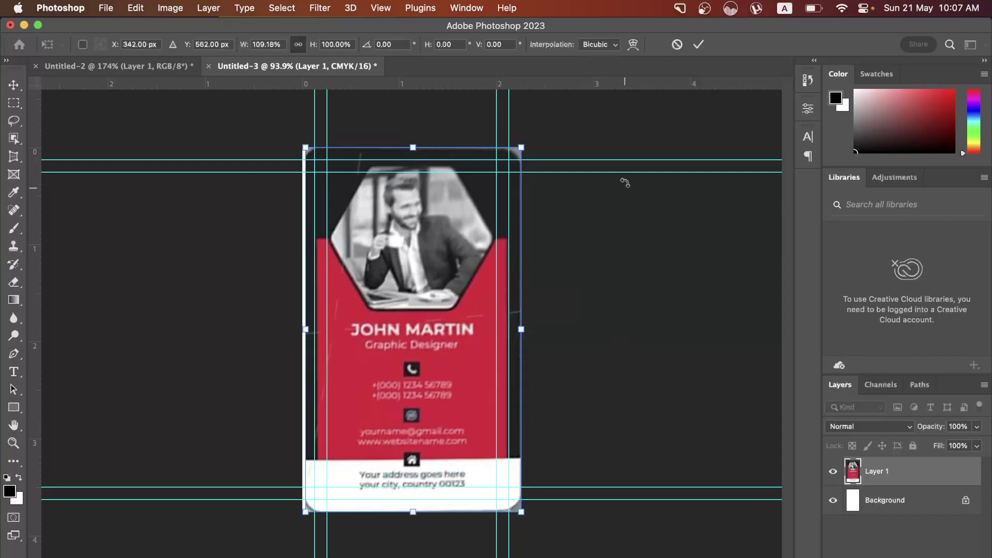
left_click(701, 45)
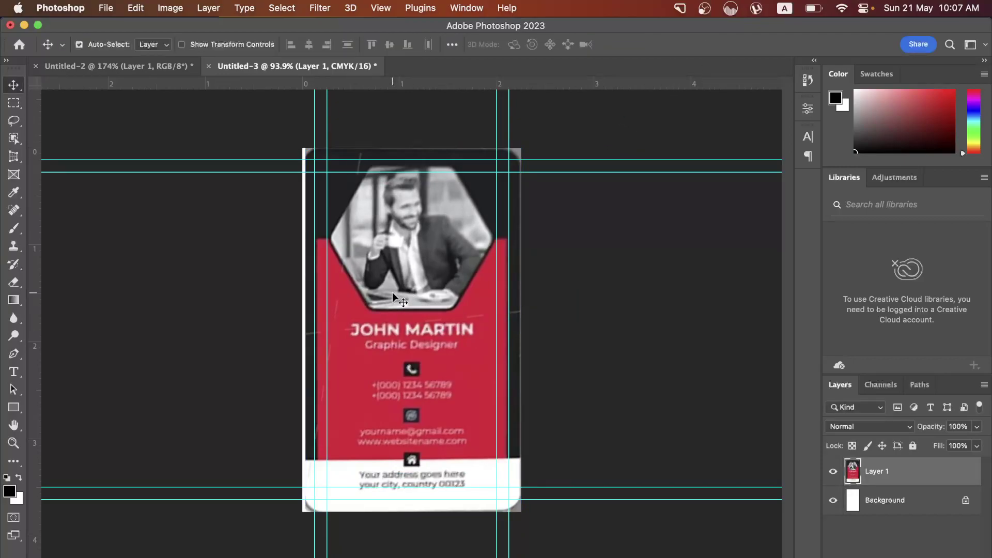
left_click_drag(392, 293, 389, 293)
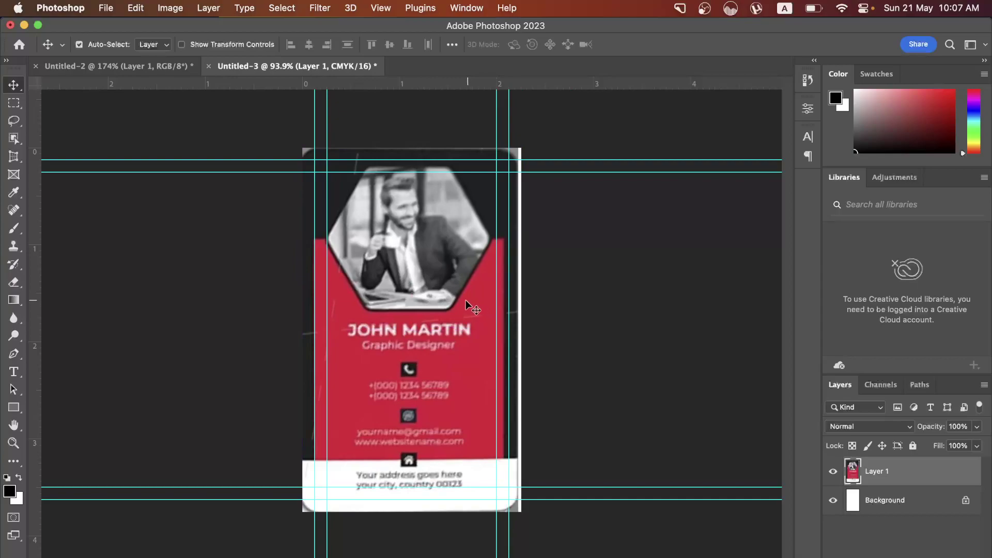
key("ctrl+t")
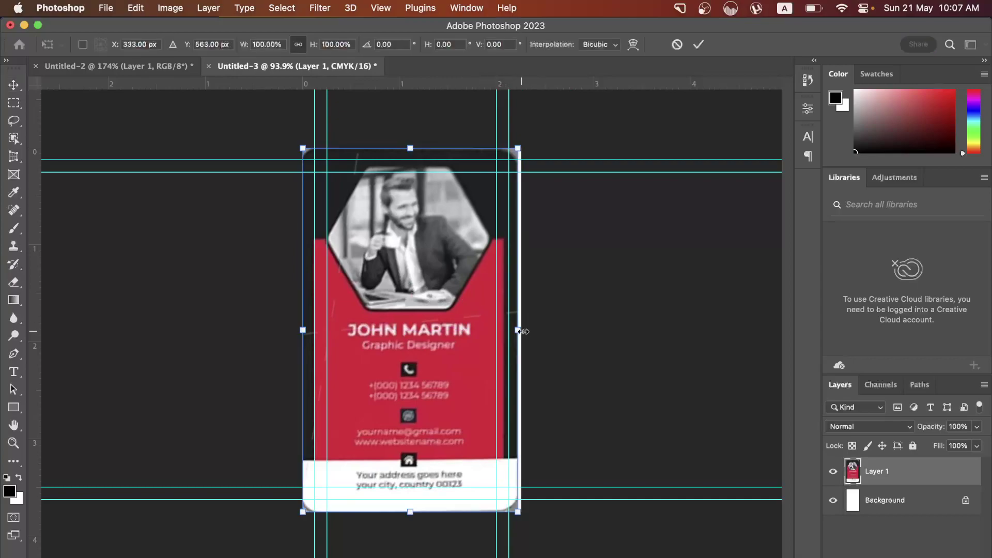
left_click_drag(518, 331, 522, 331)
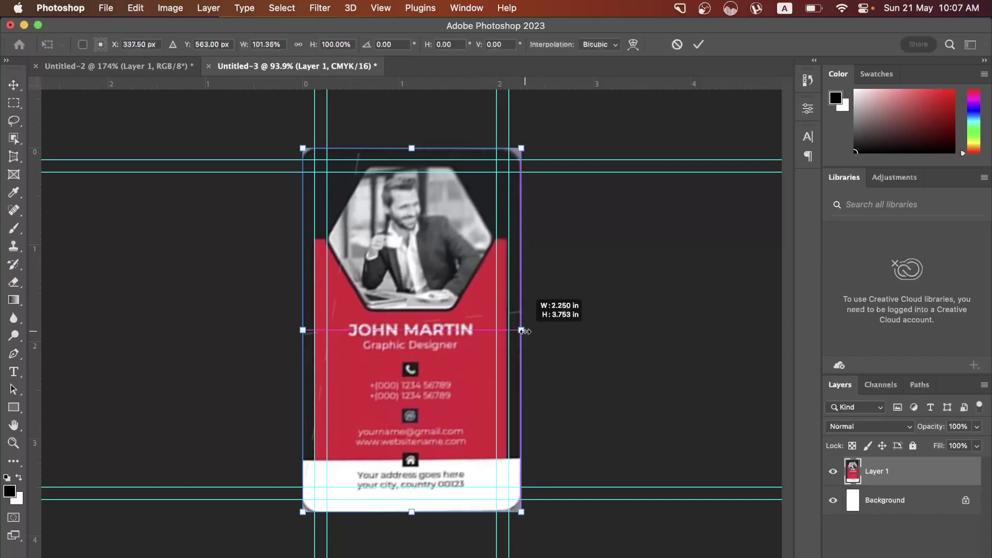
left_click(698, 45)
left_click(620, 328)
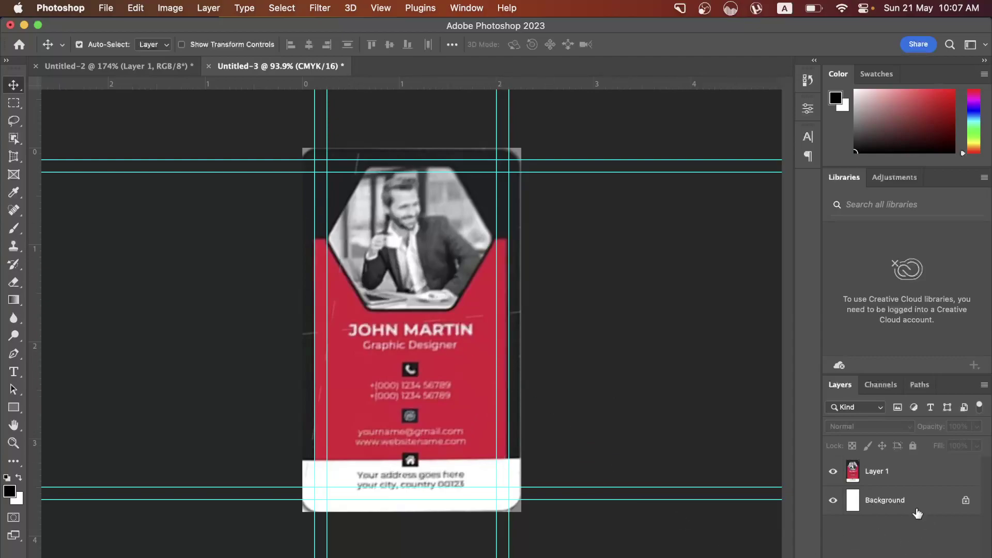
left_click(14, 408)
left_click_drag(294, 145, 297, 148)
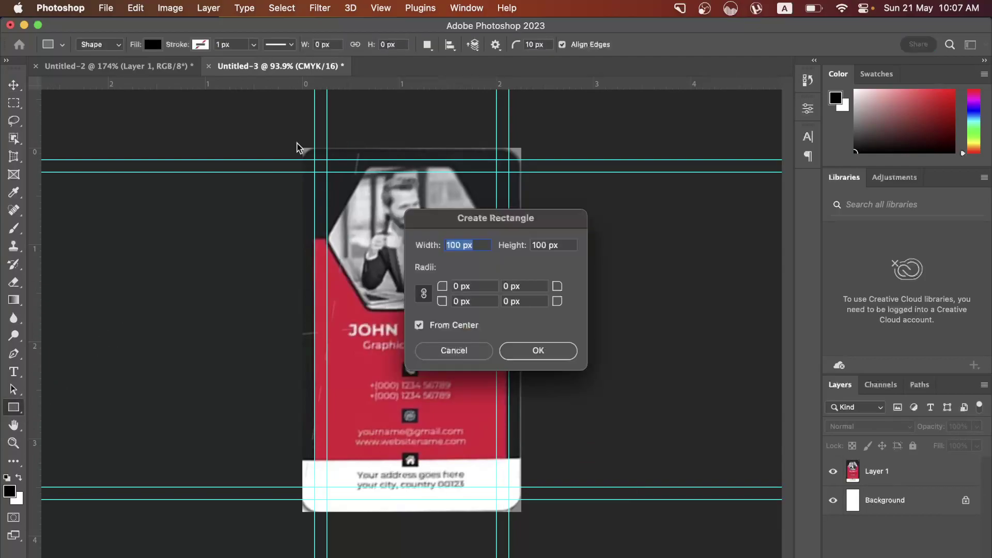
left_click(443, 352)
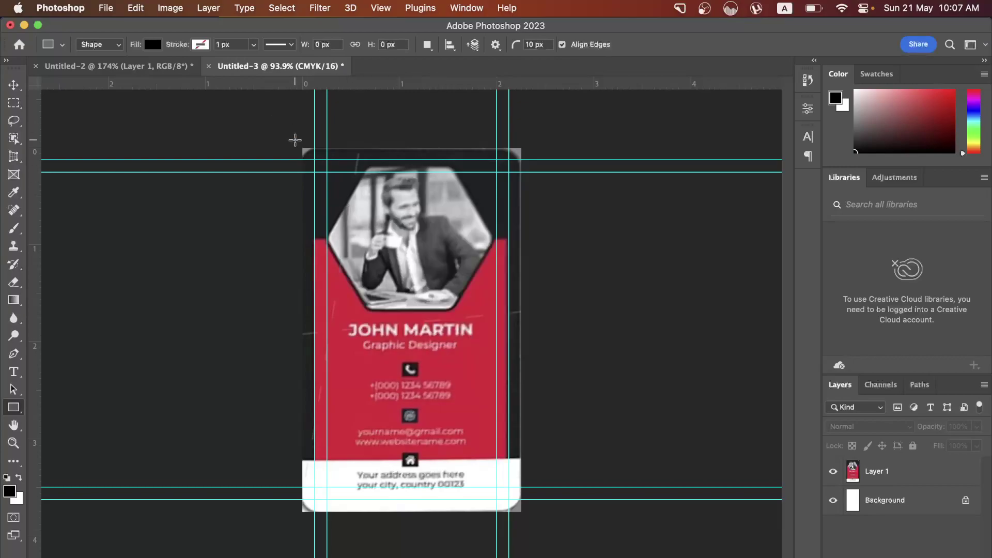
left_click_drag(295, 140, 383, 301)
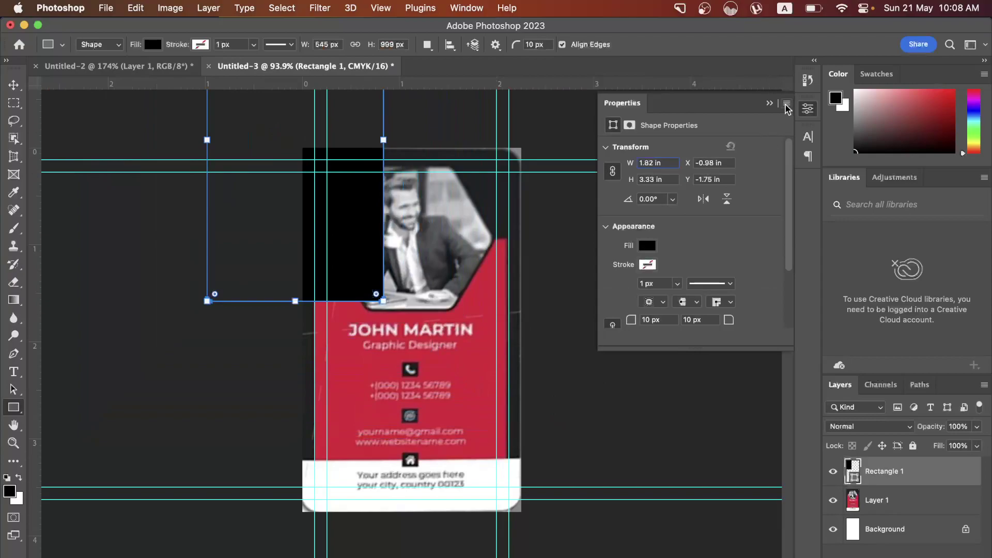
scroll(729, 230, "down", 3)
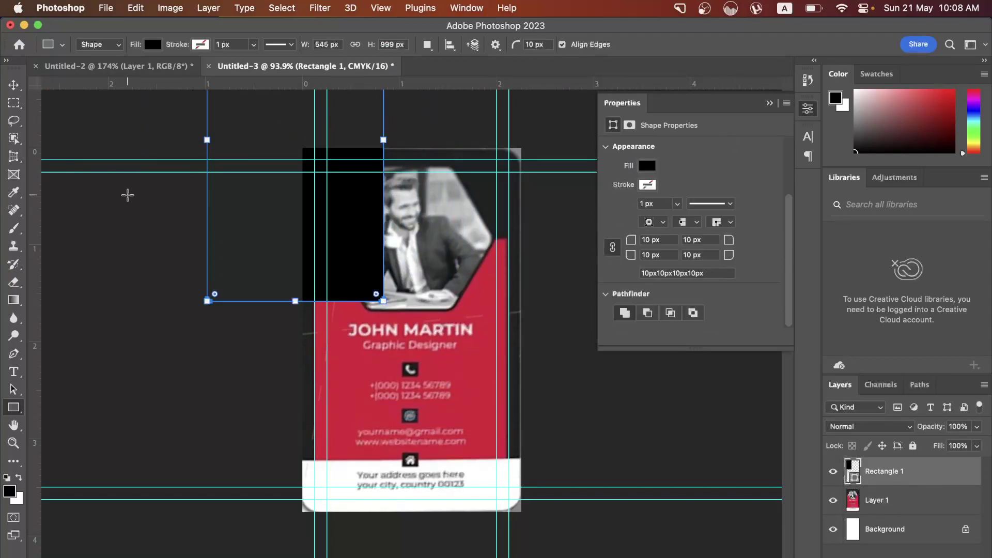
left_click(14, 85)
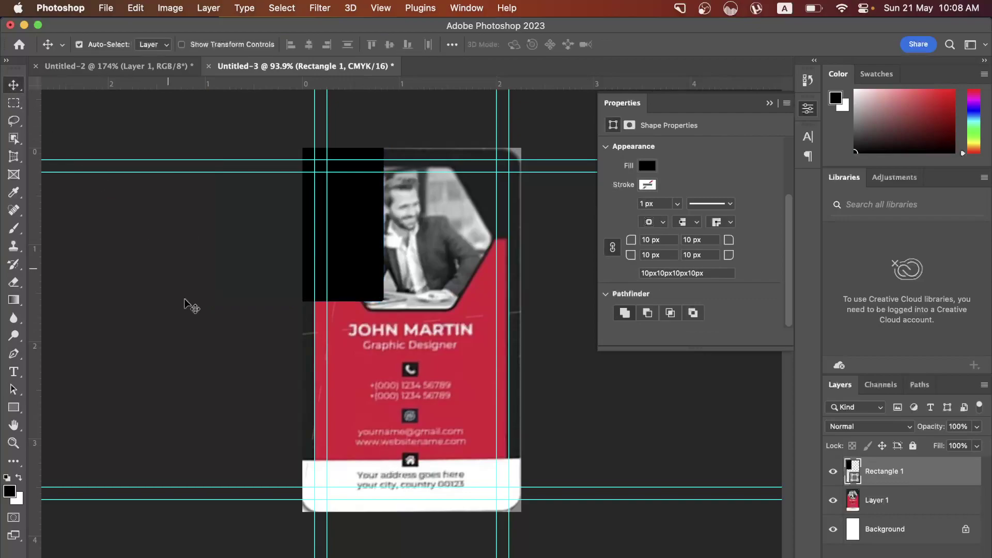
left_click(215, 306)
left_click(468, 358)
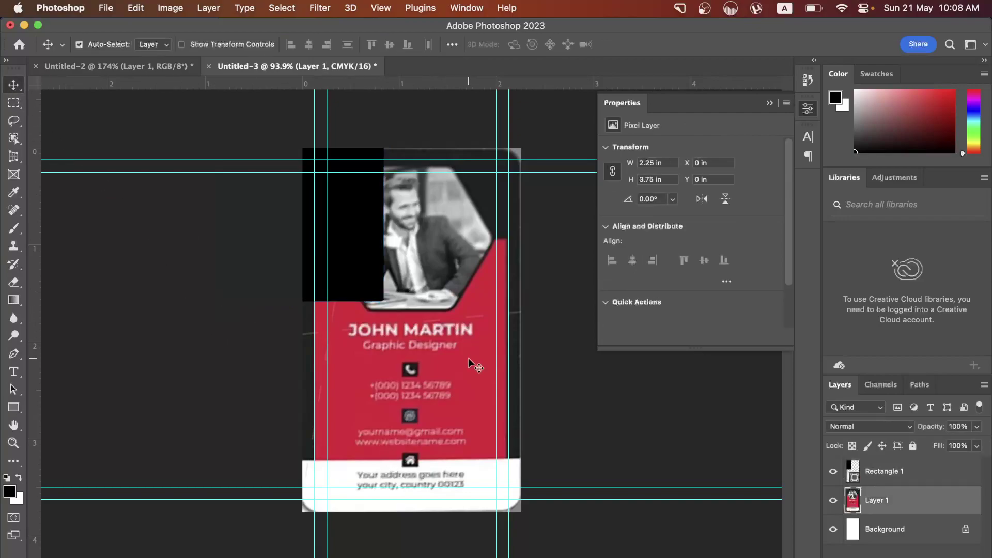
left_click(769, 105)
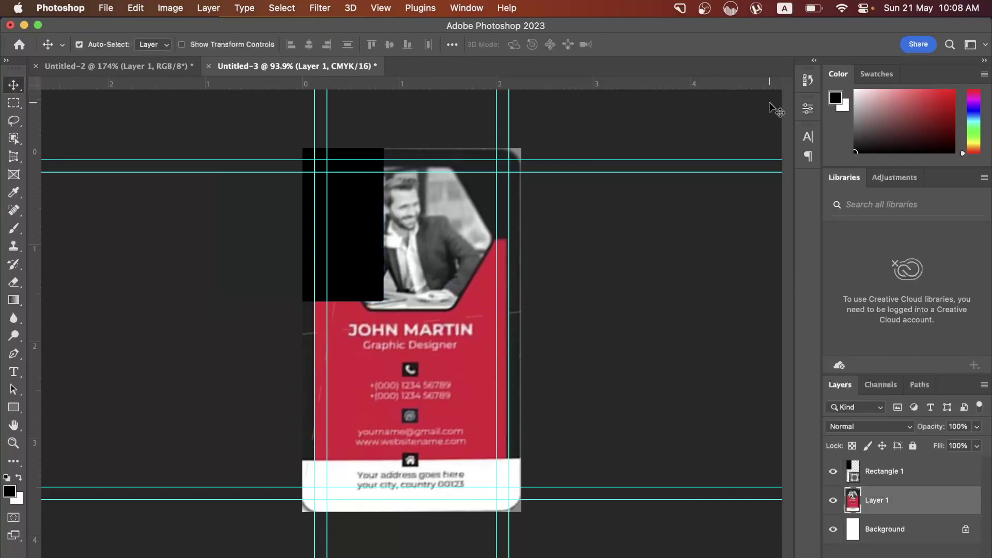
left_click(365, 231)
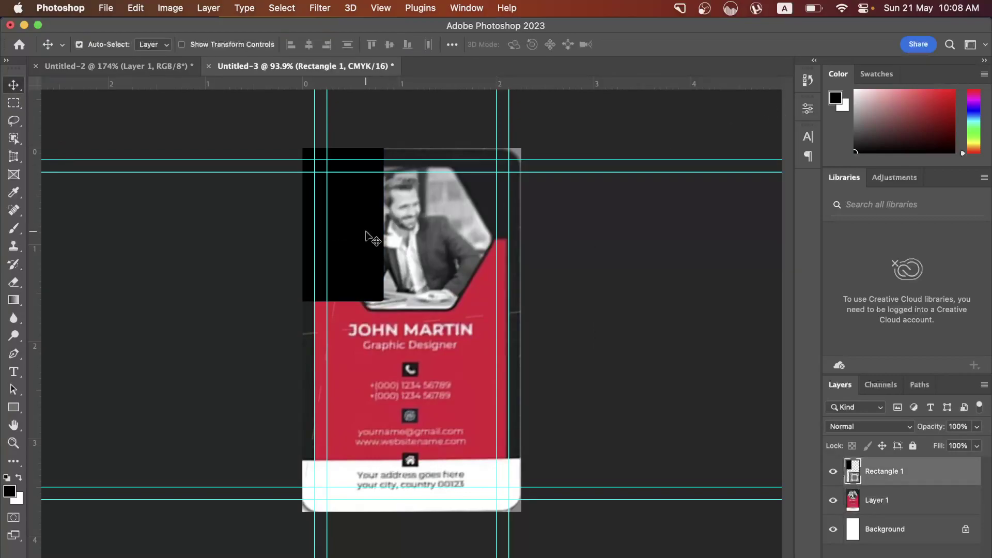
key("Delete")
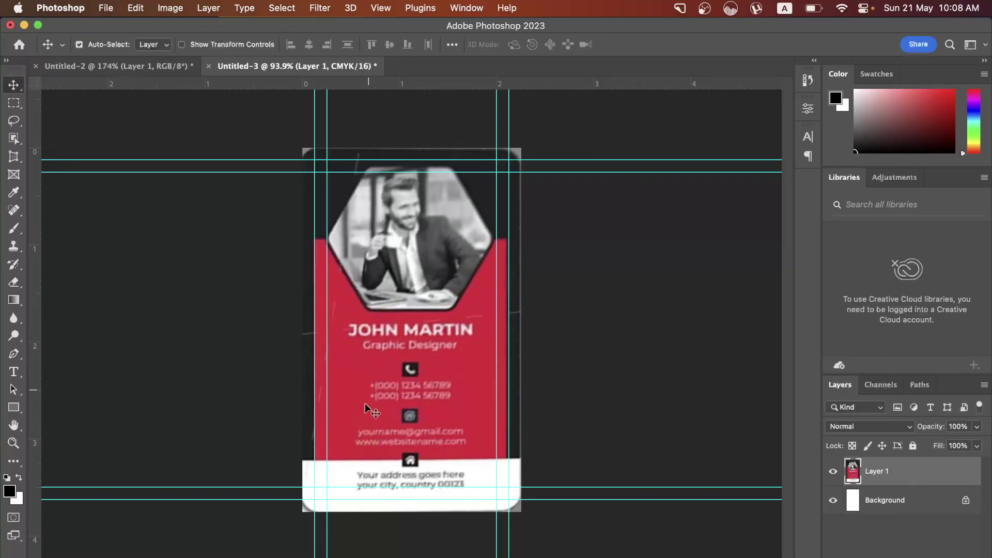
Create a 100 px black rectangle, then draw a rectangle covering the whole card
left_click(14, 407)
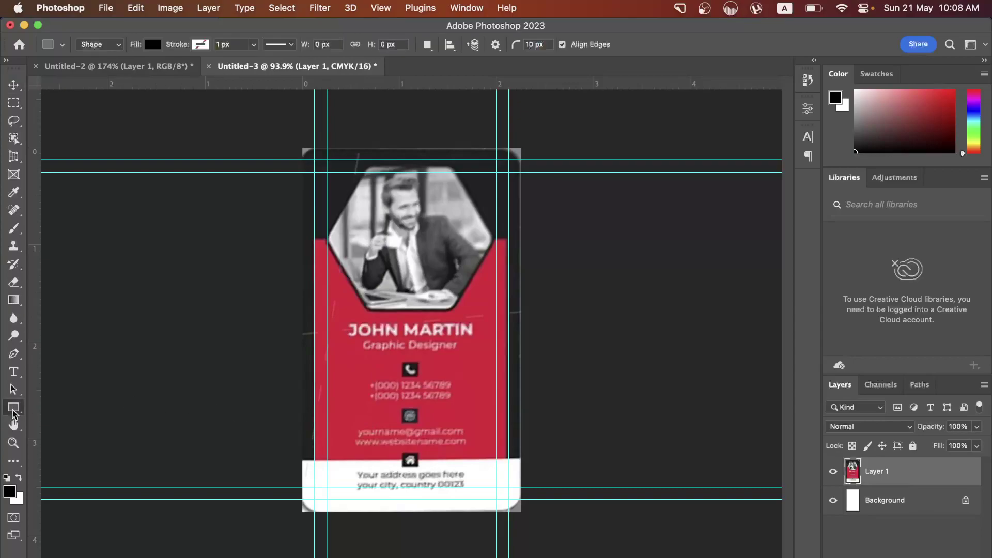
left_click(373, 356)
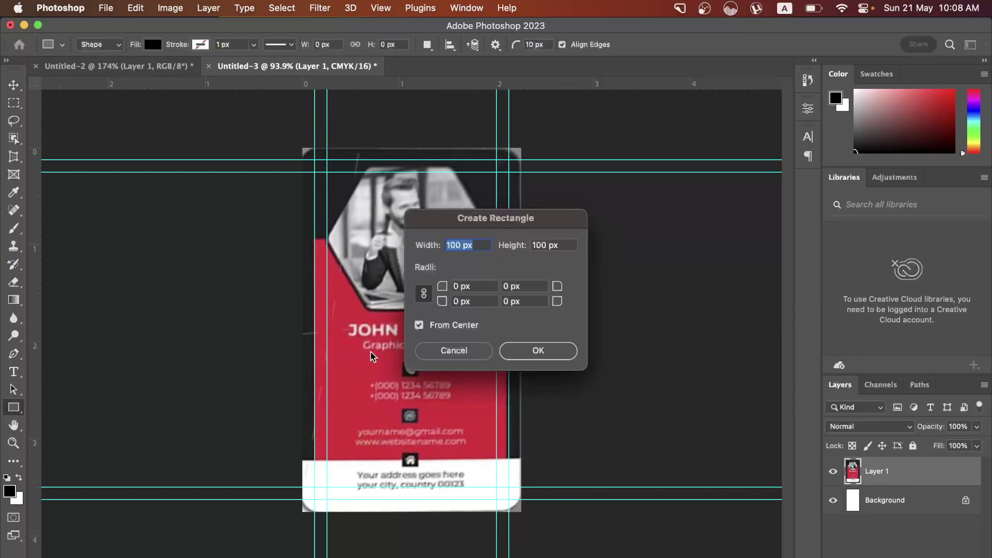
left_click(419, 325)
left_click(551, 351)
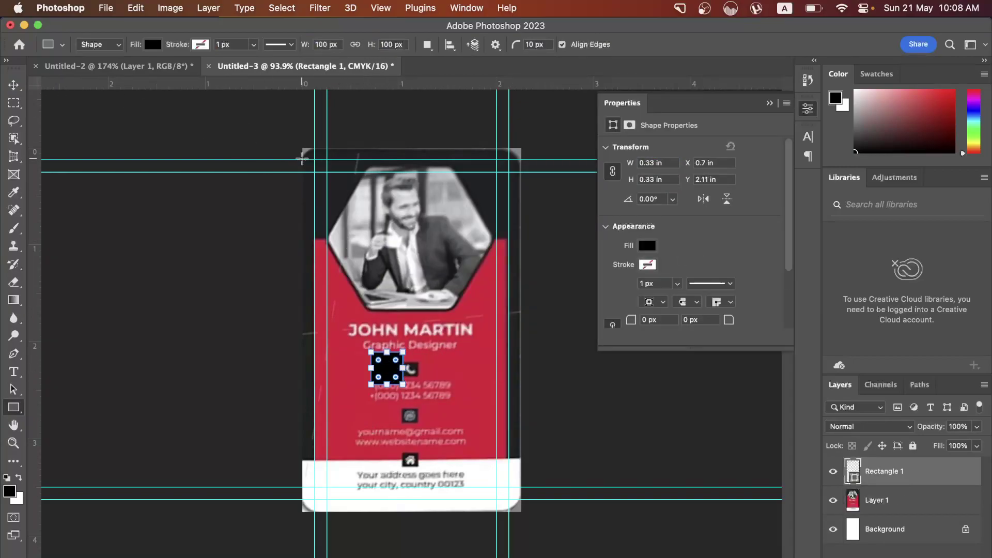
left_click_drag(302, 148, 519, 492)
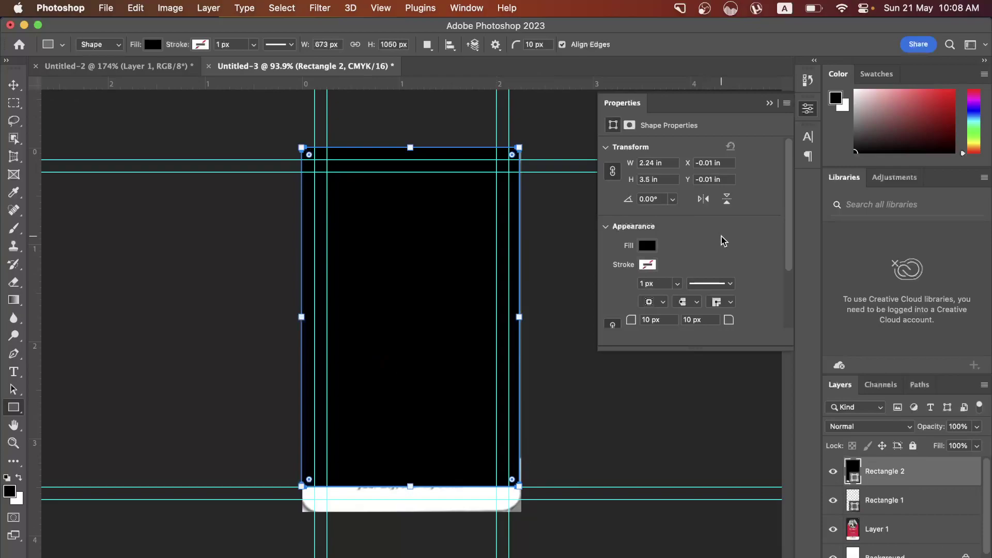
Set the card rectangle's corner radii to 0 px
scroll(724, 240, "down", 3)
left_click_drag(652, 240, 622, 240)
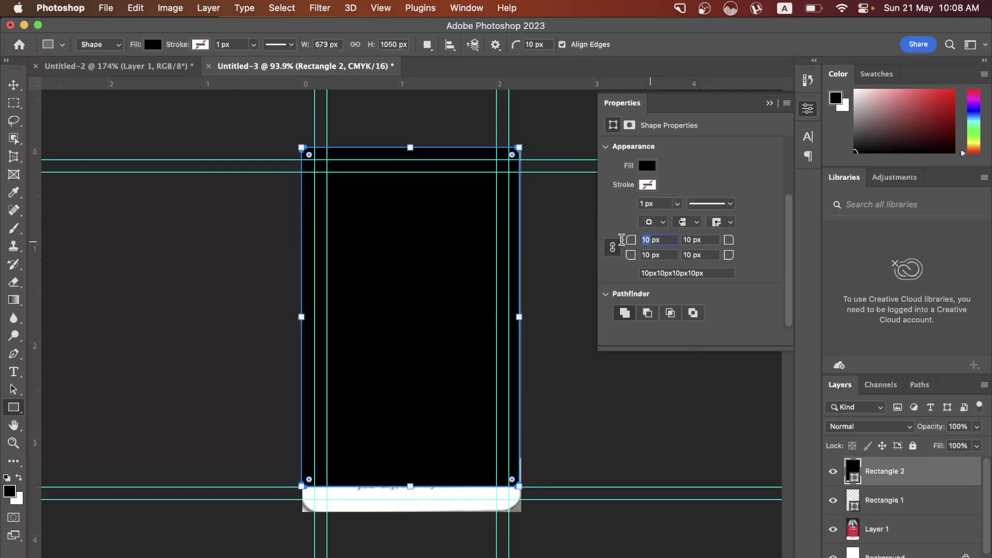
type("0")
key("Return")
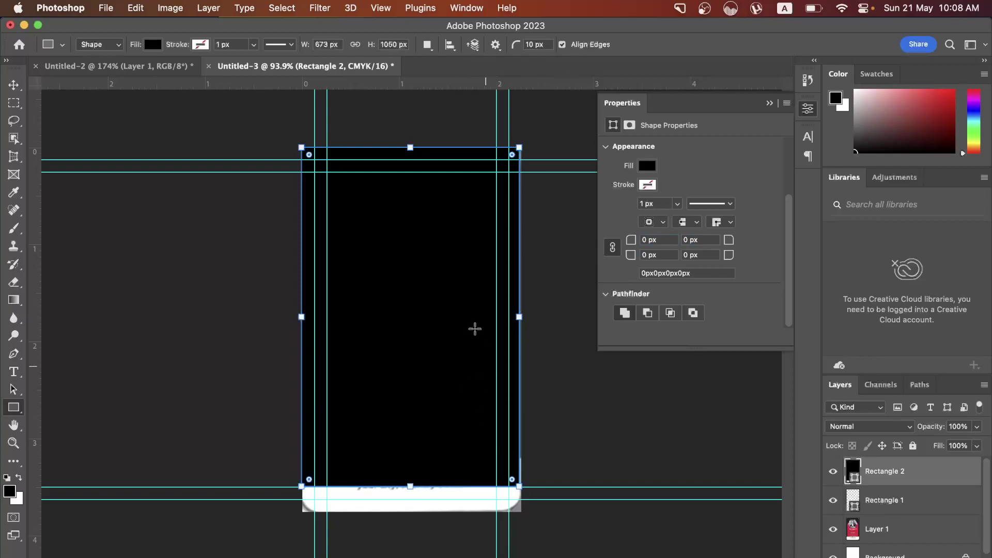
left_click(769, 103)
Try stretching the black rectangle past the card with Free Transform, then cancel
left_click(13, 85)
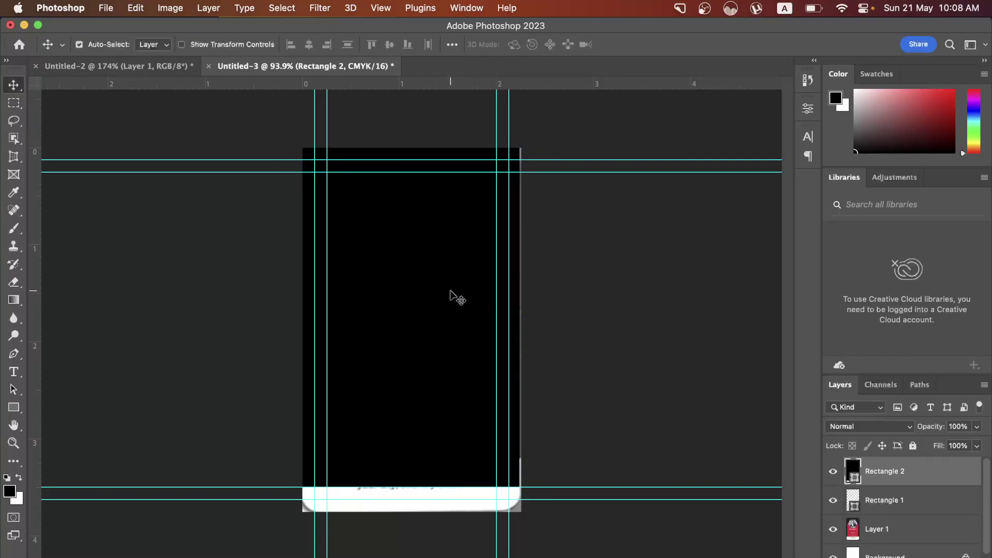
key("super+t")
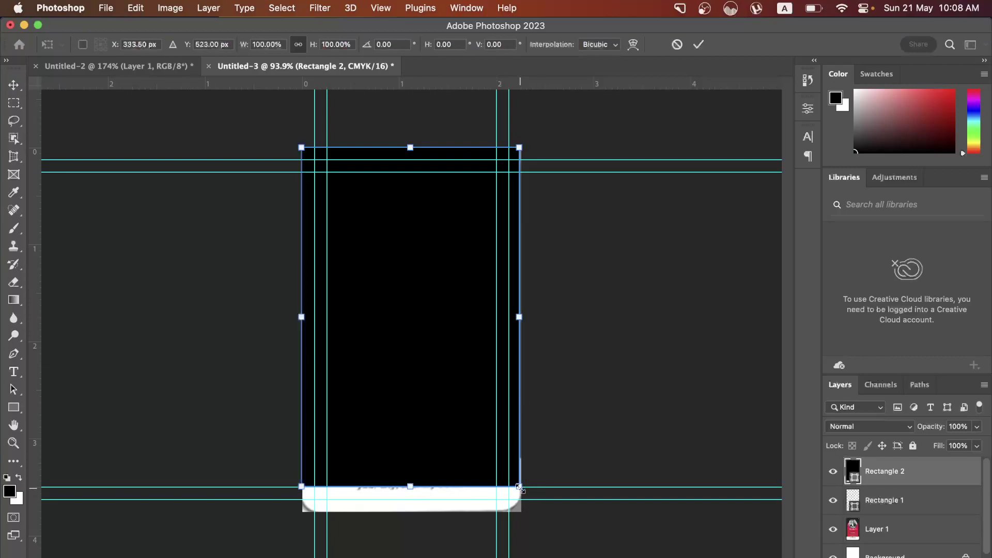
left_click_drag(520, 488, 538, 515)
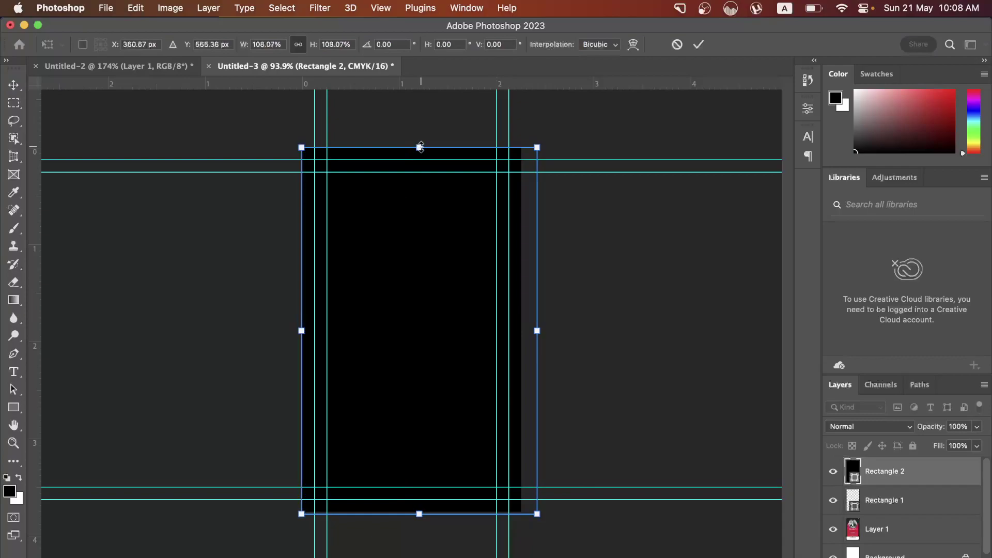
left_click_drag(420, 147, 419, 129)
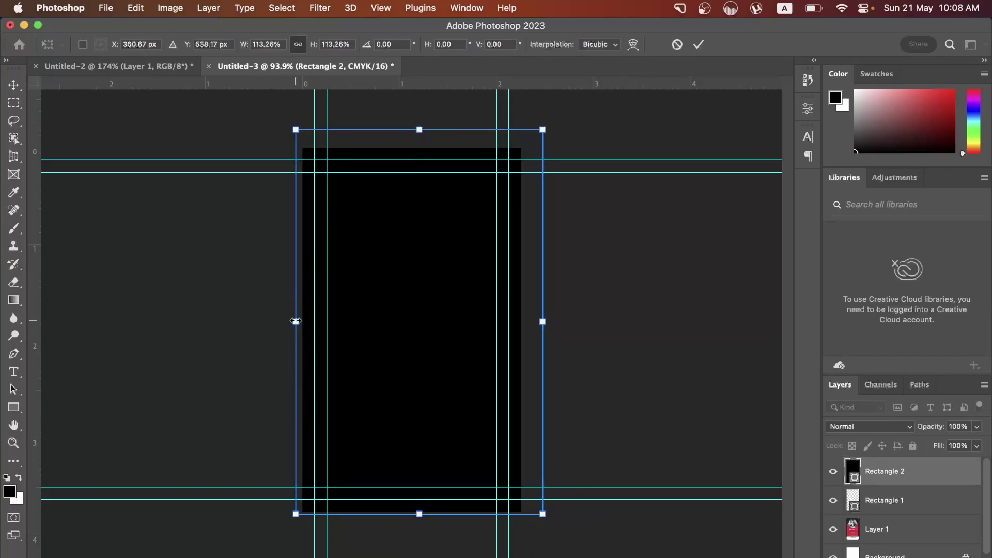
left_click_drag(295, 319, 287, 319)
left_click_drag(408, 258, 405, 266)
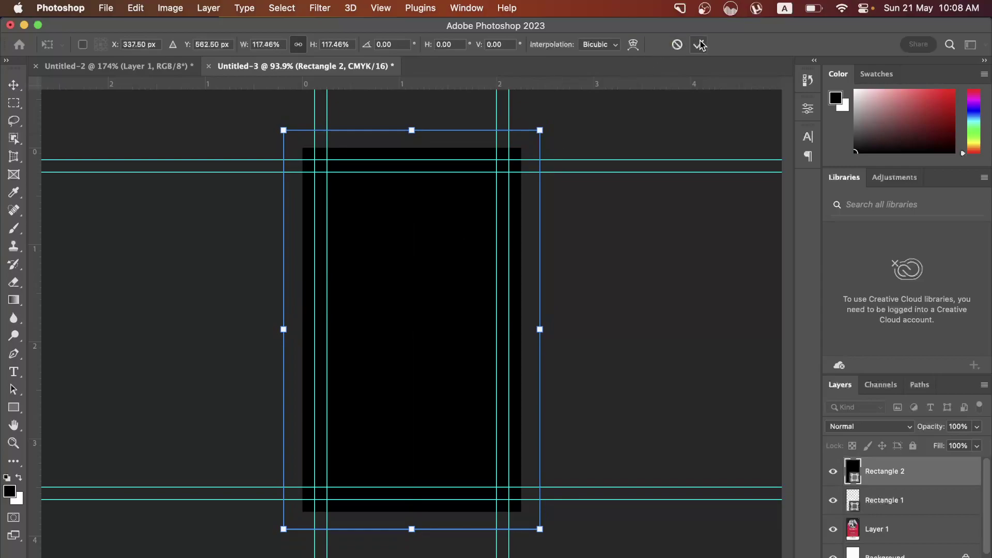
left_click(678, 44)
left_click(584, 337)
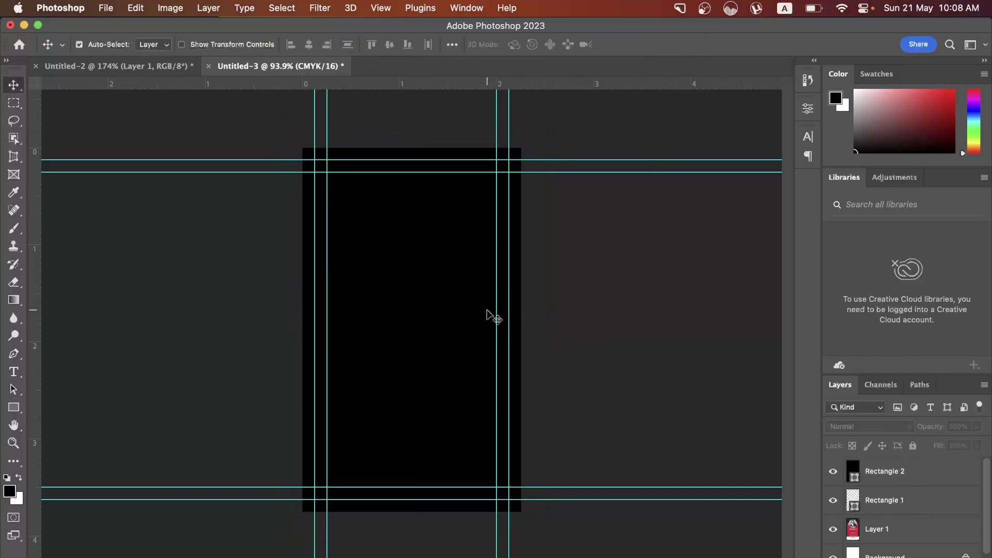
Fill Rectangle 2 with charcoal #212224 sampled from the mockup's background
left_click(445, 305)
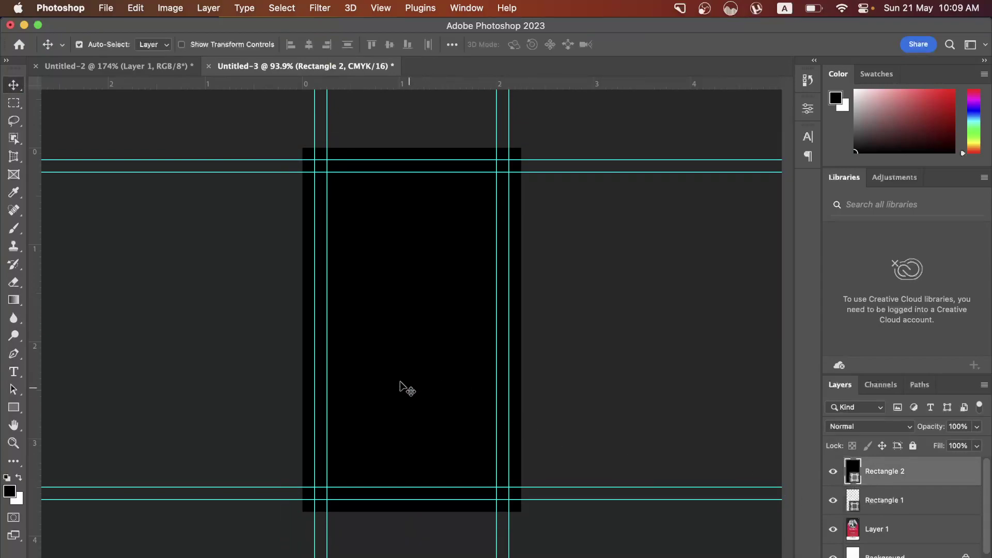
left_click_drag(402, 385, 339, 383)
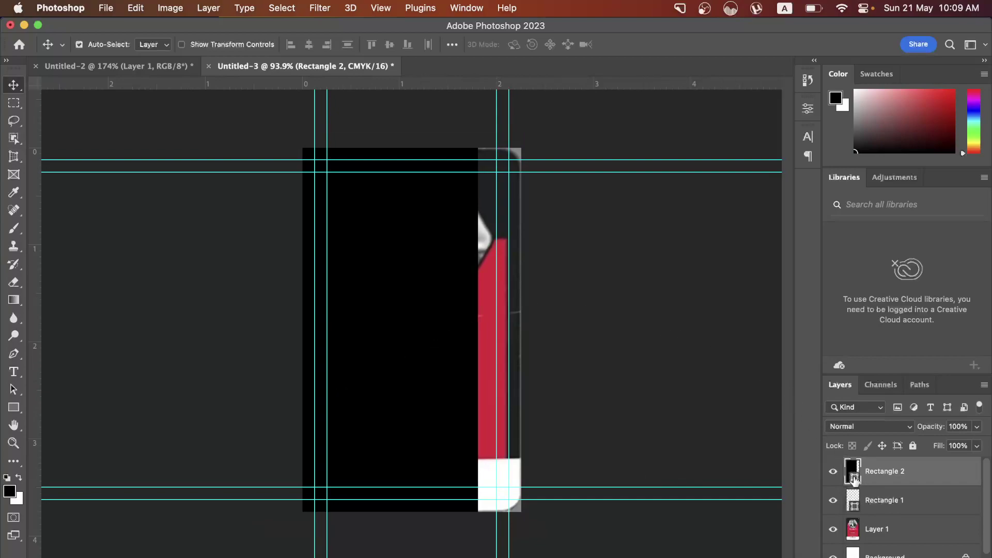
double_click(854, 479)
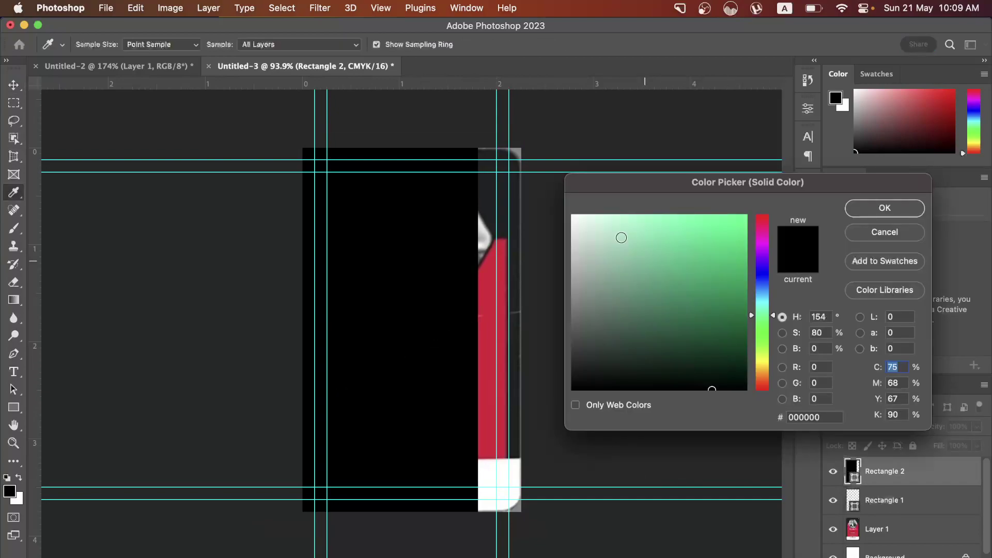
left_click(488, 187)
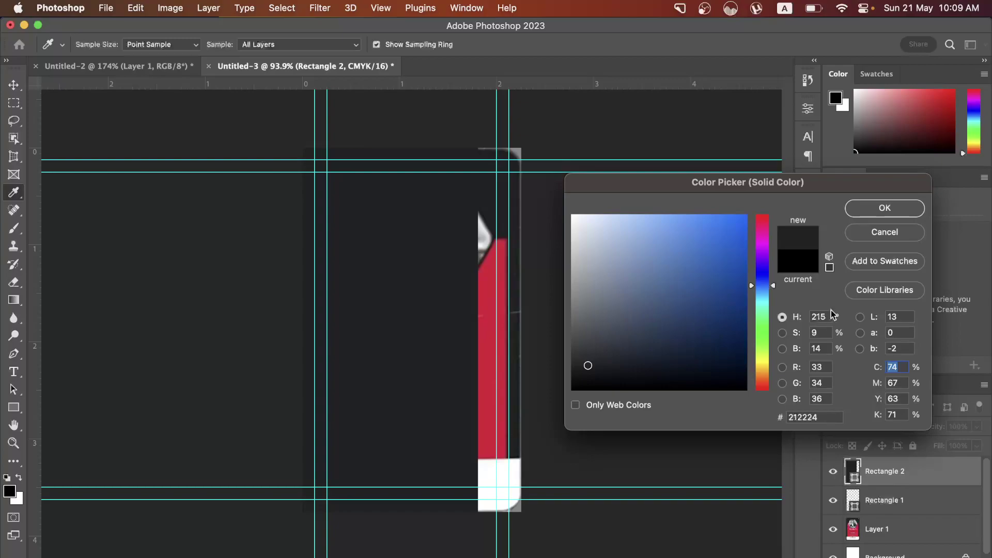
left_click(868, 212)
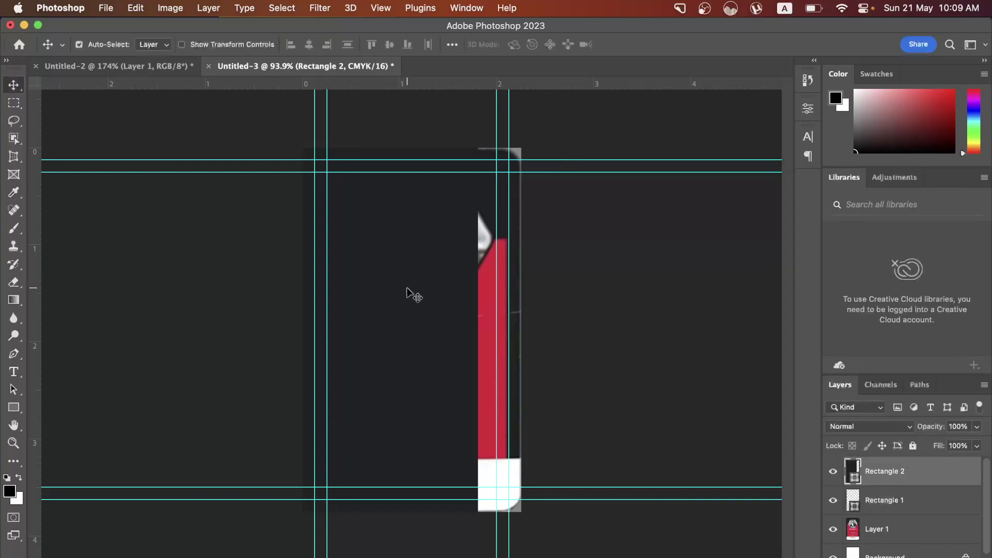
Slide Rectangle 2 back over the card and move Layer 1 to the top
left_click_drag(407, 288, 477, 290)
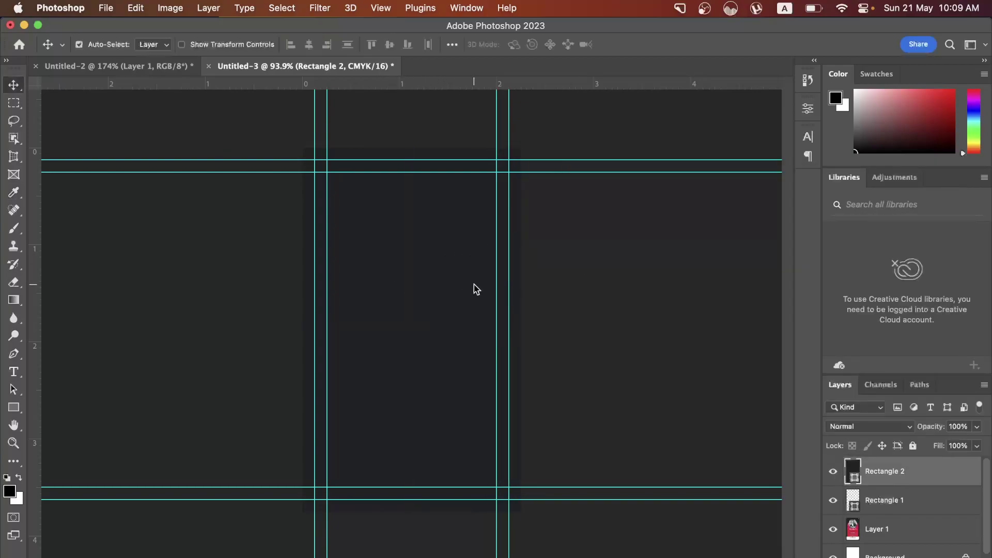
left_click(646, 341)
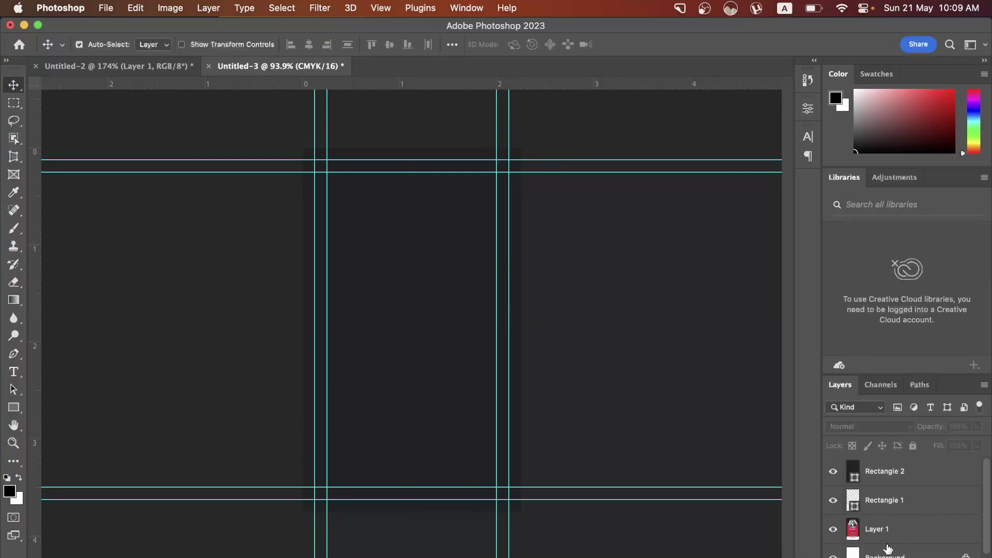
left_click_drag(886, 534, 866, 479)
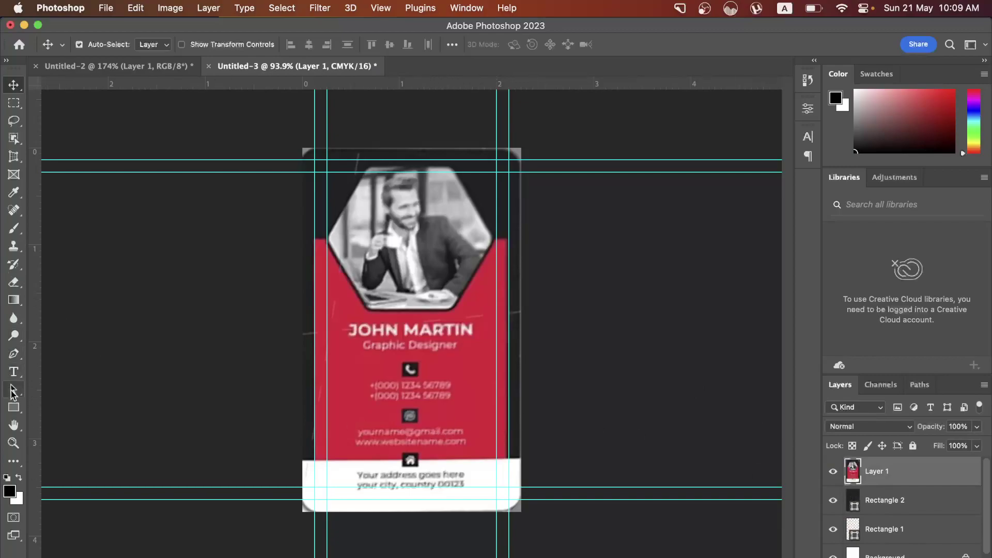
Draw Rectangle 3 across the card's bottom strip with 0 px corners and a white fill
left_click(13, 407)
left_click(229, 309)
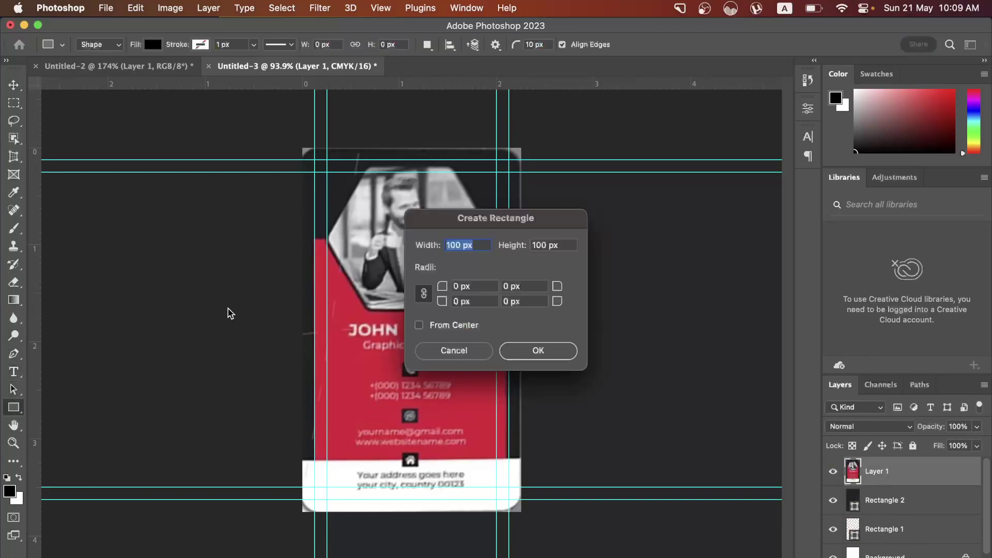
left_click(463, 350)
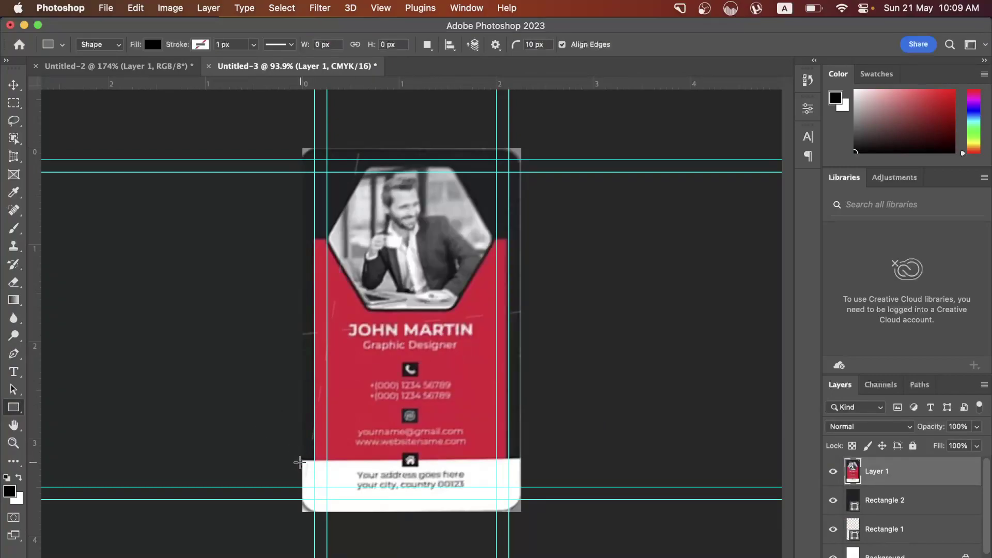
left_click_drag(294, 462, 537, 525)
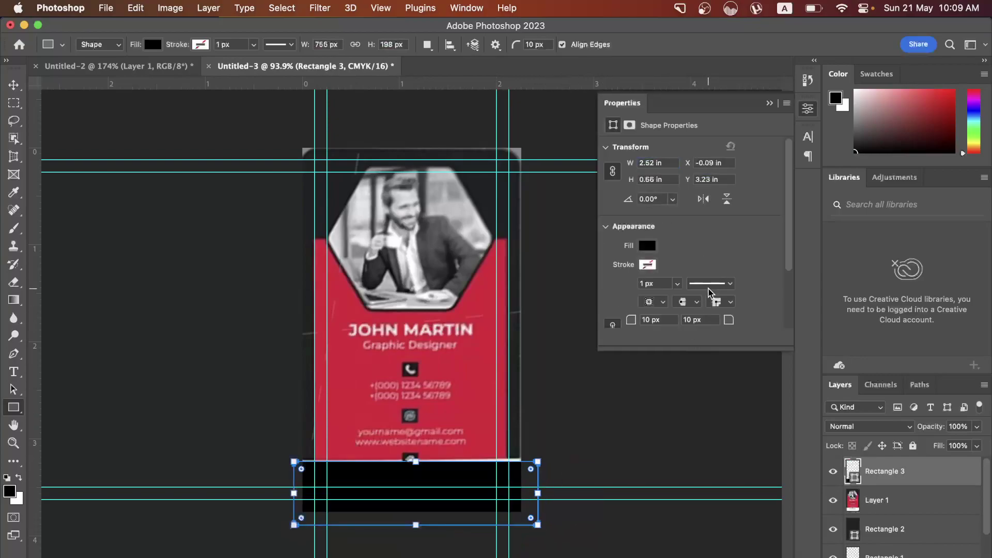
scroll(709, 293, "down", 3)
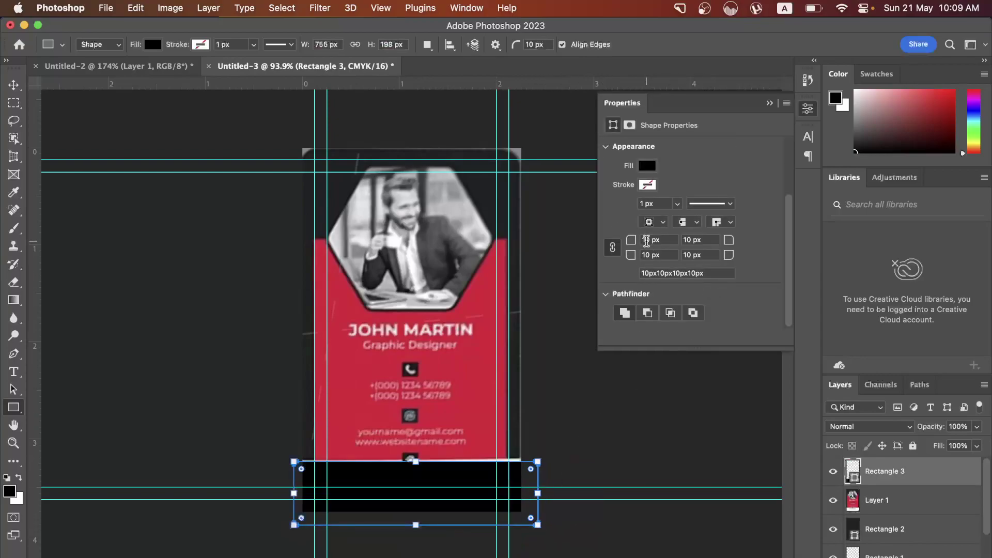
type("0")
key("Return")
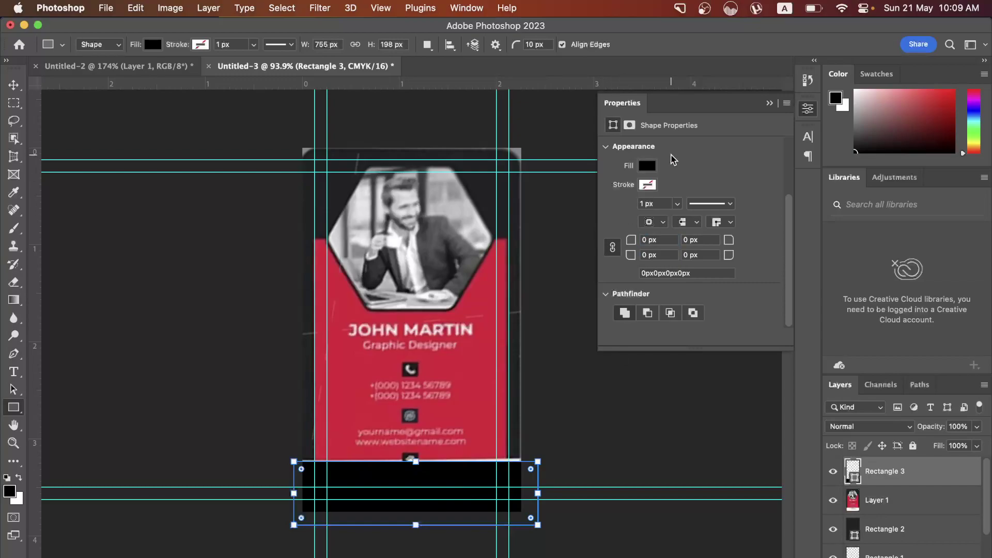
left_click(648, 165)
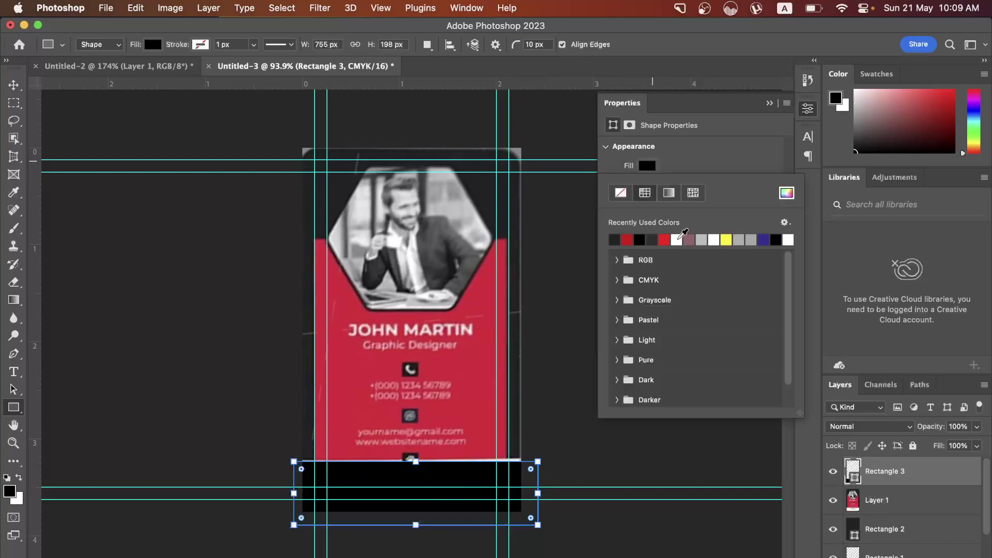
left_click(677, 239)
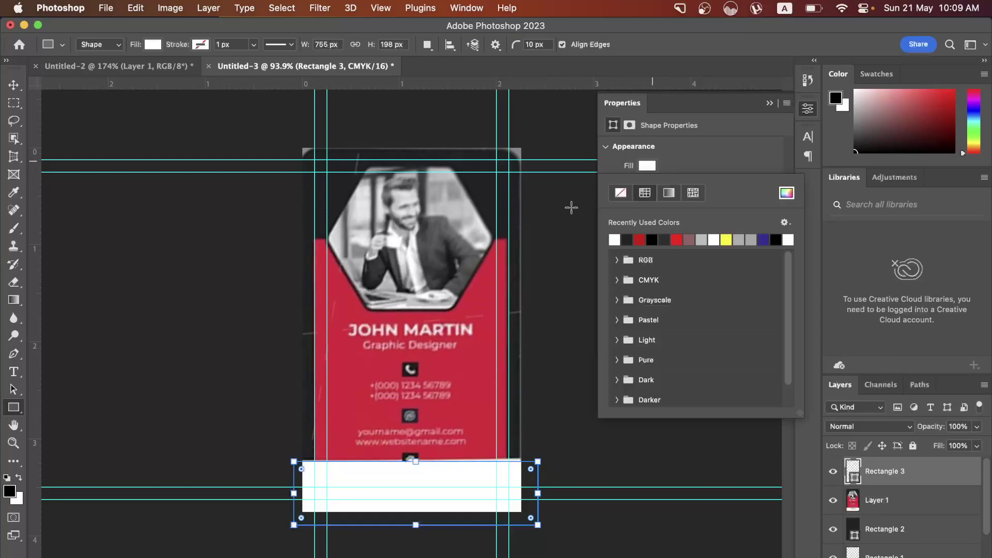
left_click(14, 87)
Nudge the white band down and lower its opacity to see the mockup beneath
scroll(435, 501, "up", 2)
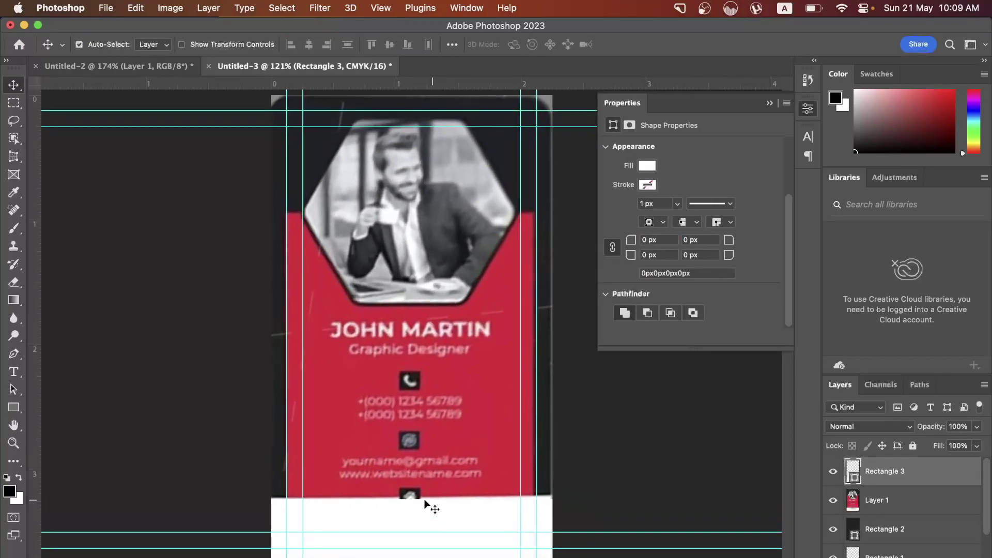
left_click_drag(411, 516, 411, 525)
left_click(976, 427)
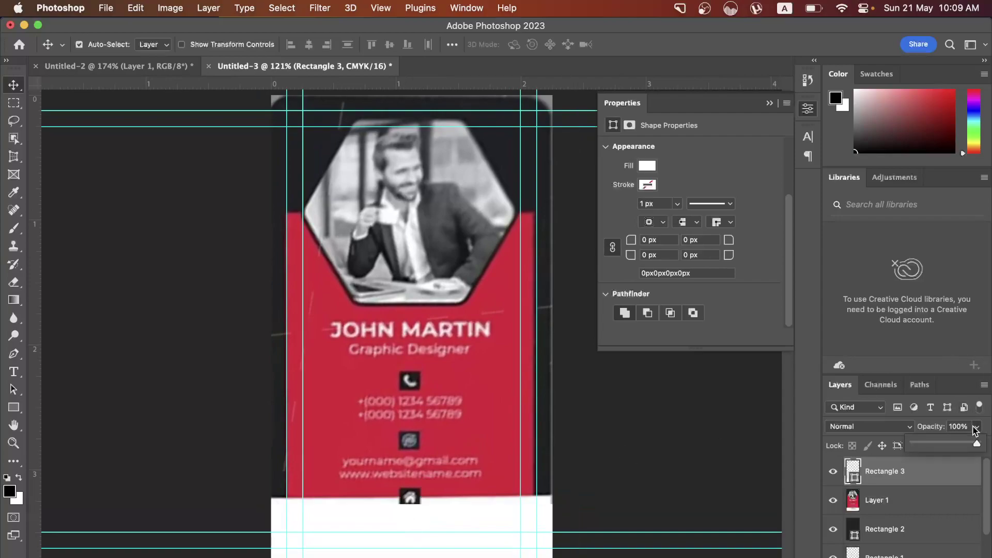
left_click(946, 443)
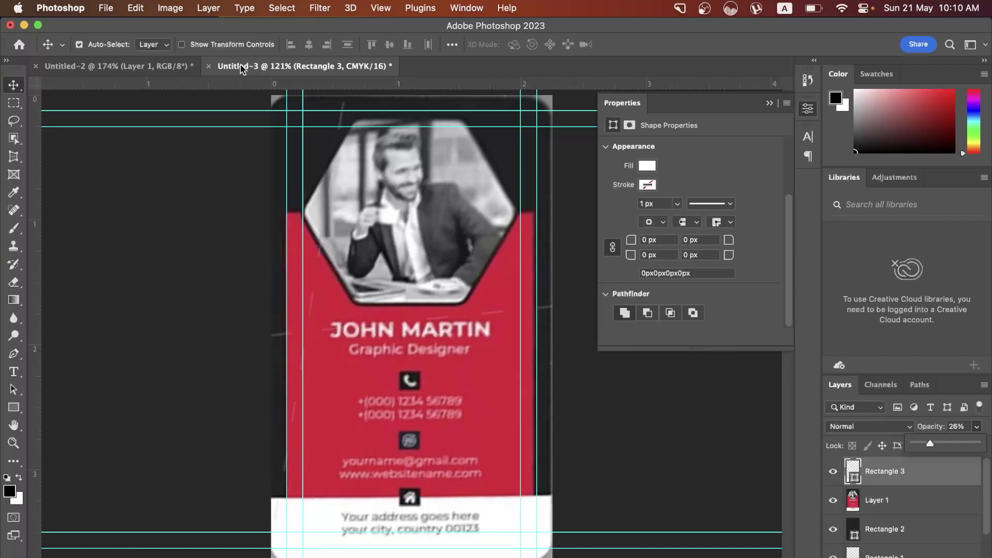
left_click(277, 26)
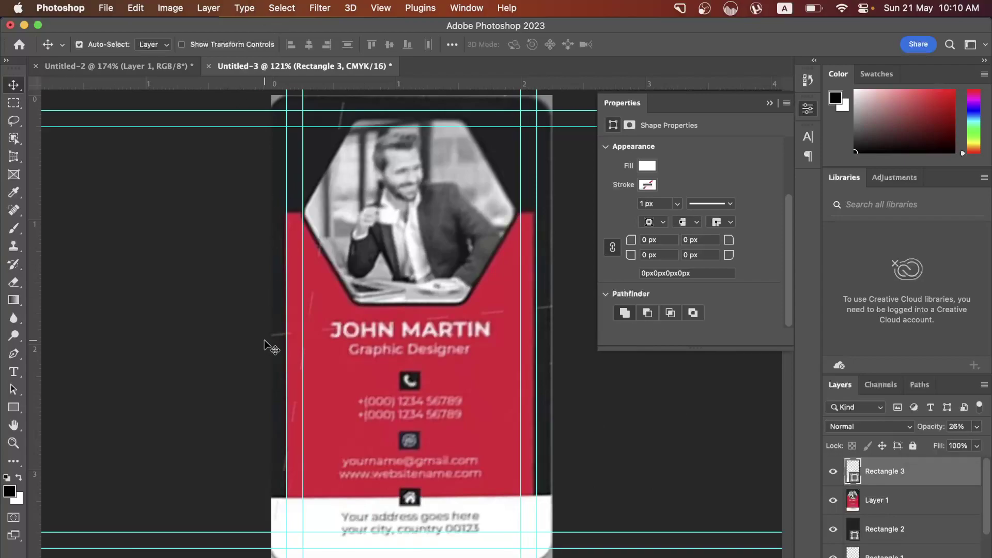
scroll(264, 345, "down", 3)
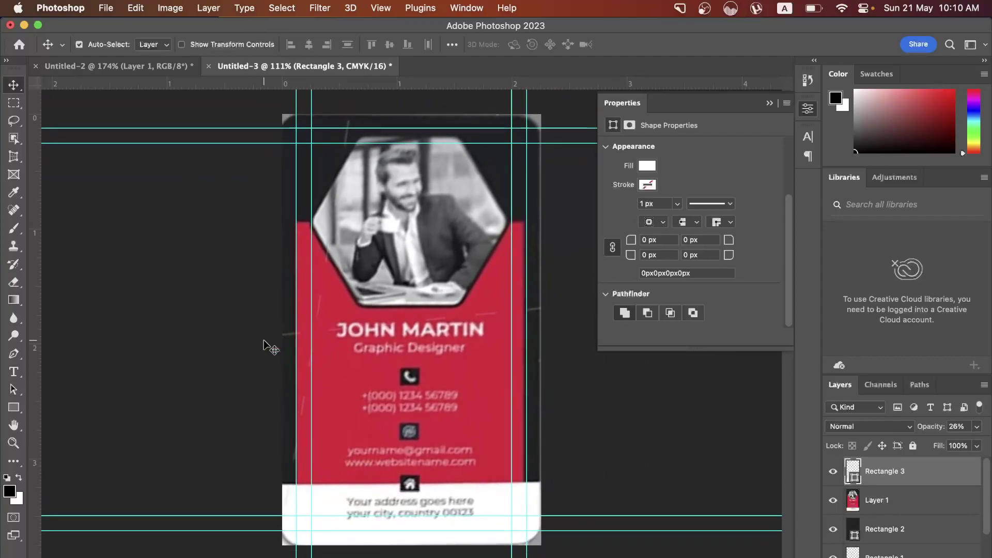
scroll(619, 470, "up", 2)
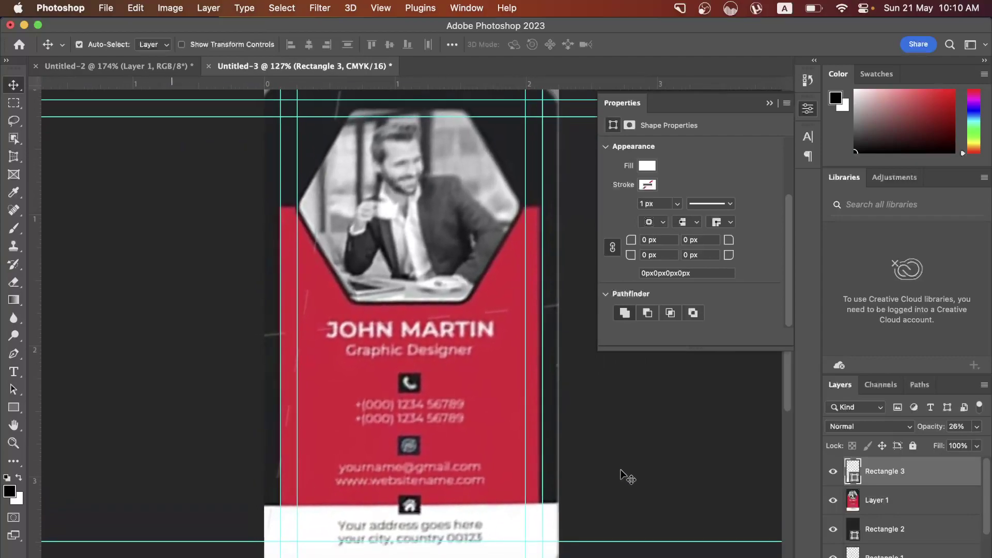
scroll(620, 470, "down", 1)
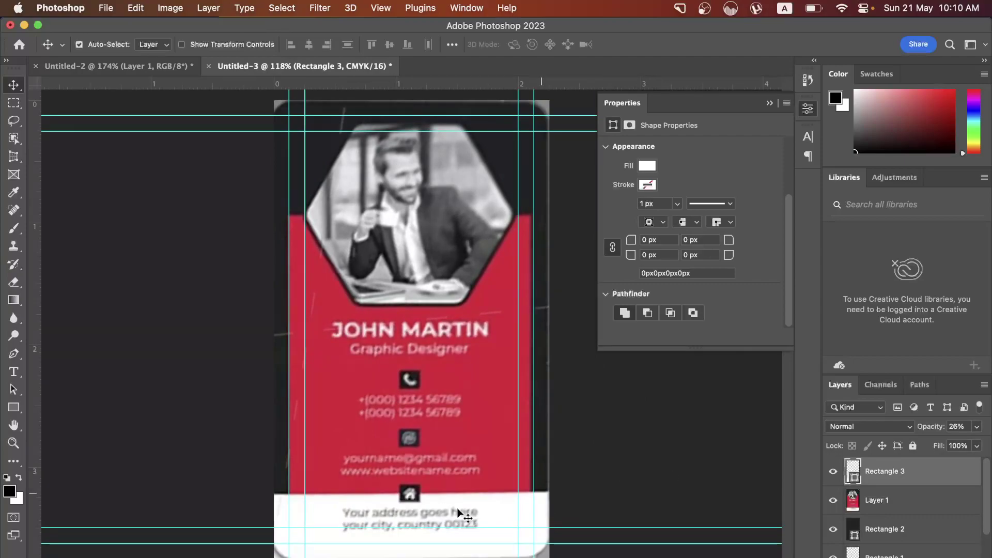
Fine-tune the white band's position and a horizontal guide near the address text
left_click_drag(311, 512, 312, 506)
scroll(402, 524, "up", 5)
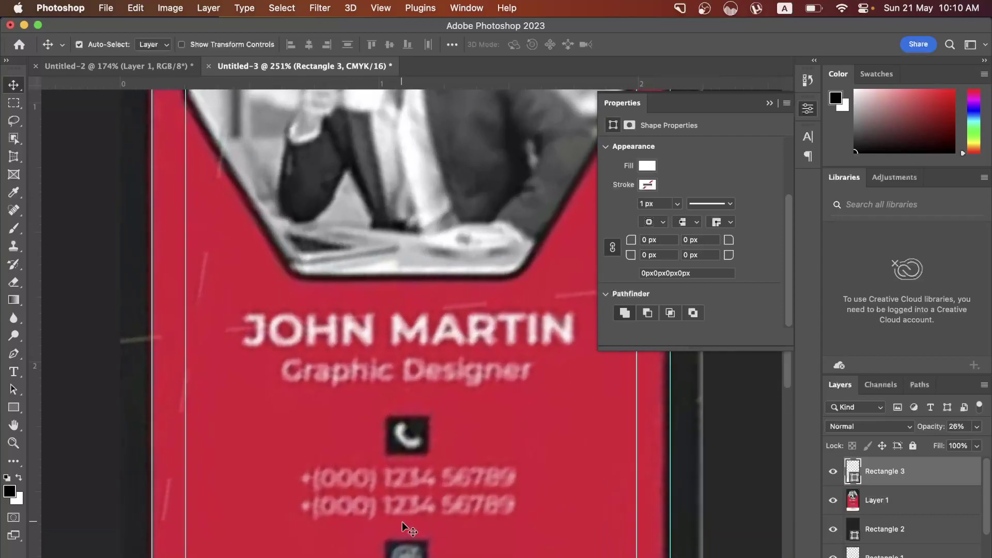
scroll(402, 525, "down", 10)
scroll(402, 522, "up", 3)
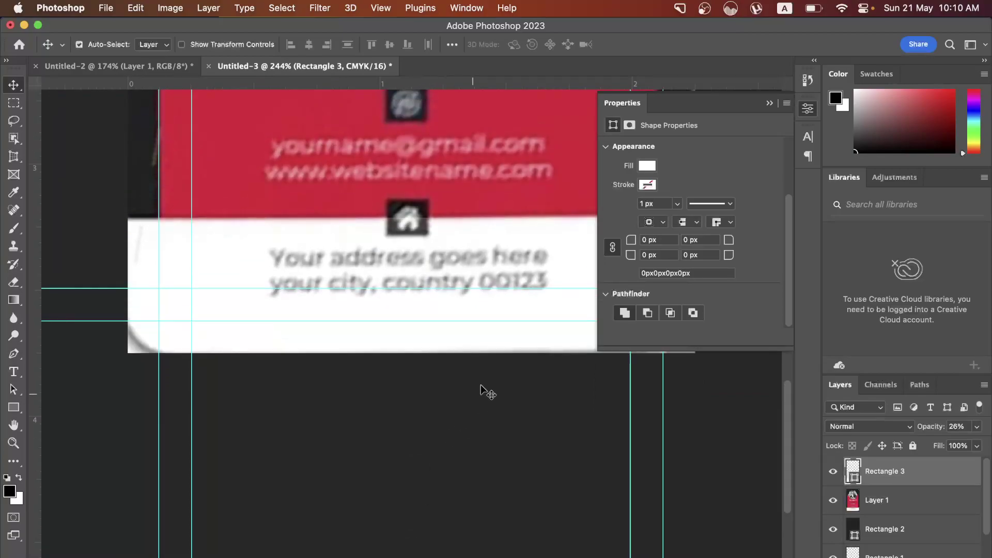
left_click_drag(289, 263, 288, 261)
left_click_drag(405, 288, 406, 287)
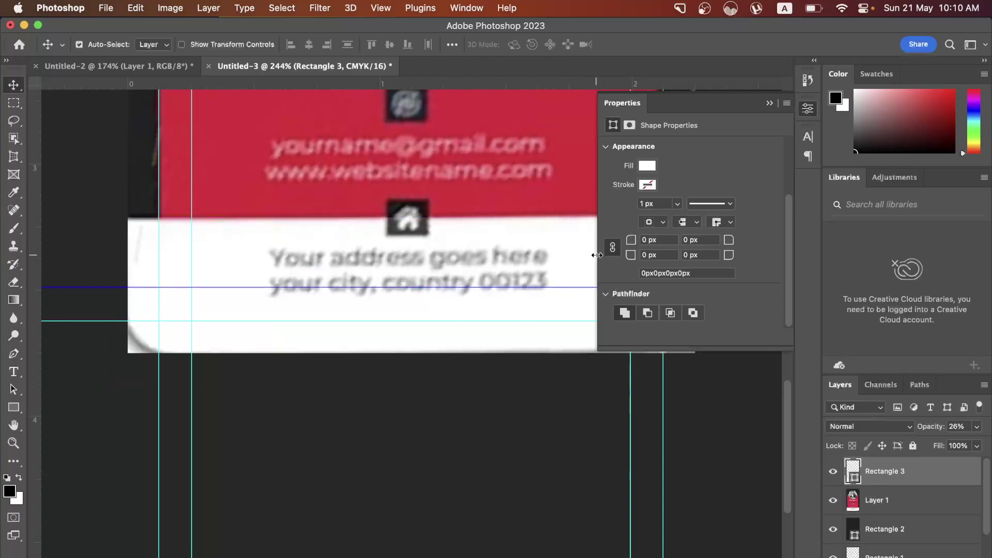
left_click(768, 103)
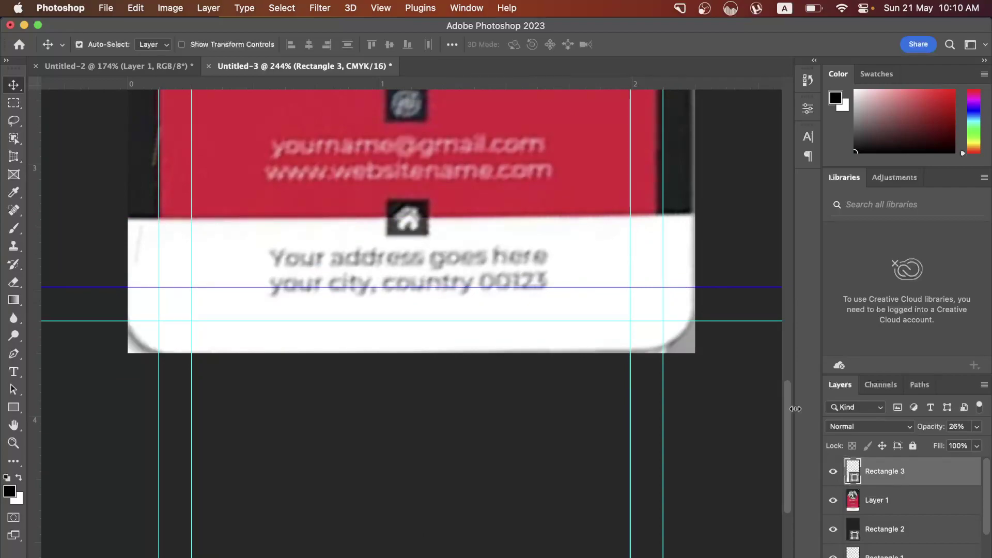
Set Rectangle 3 to 100% opacity and move Layer 1 above it
left_click(976, 427)
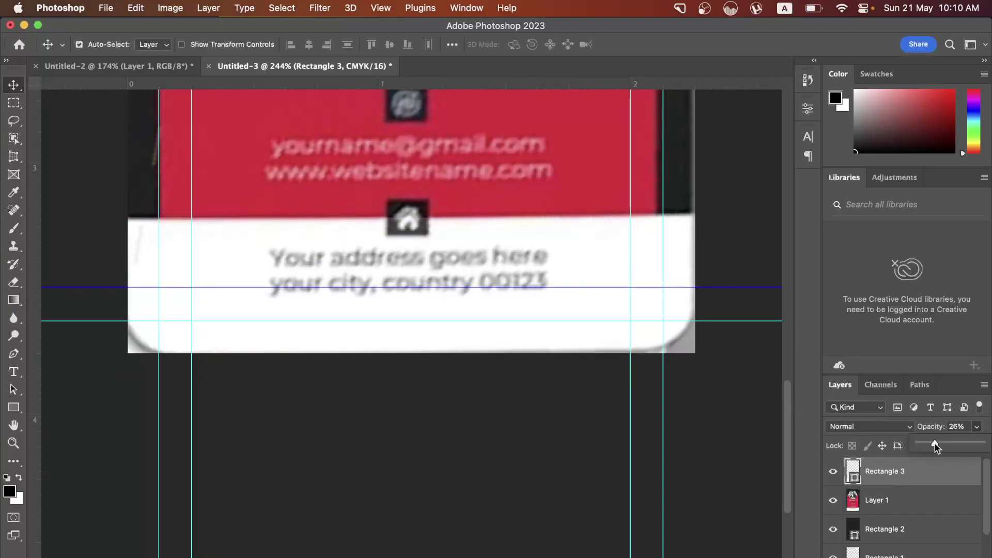
left_click_drag(935, 445, 988, 440)
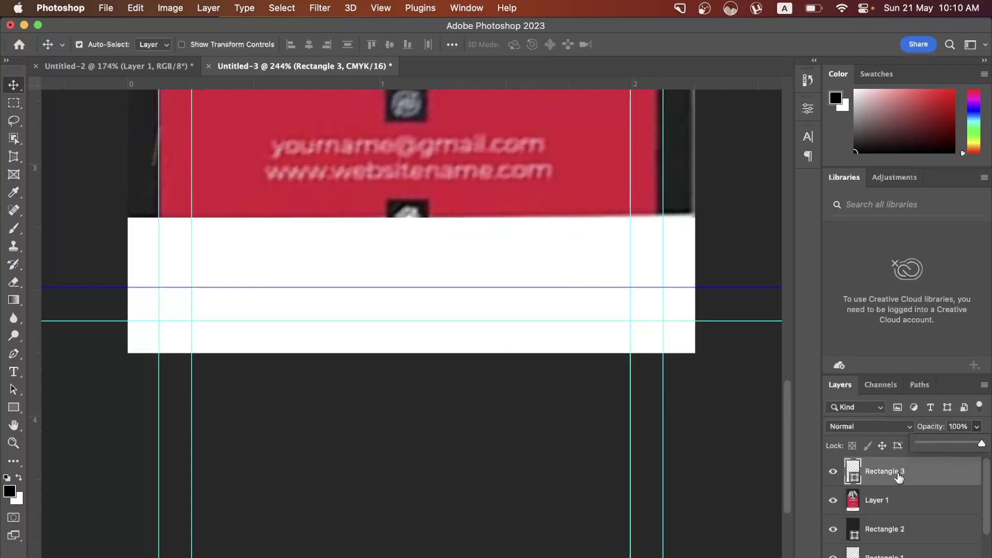
left_click_drag(888, 502, 888, 465)
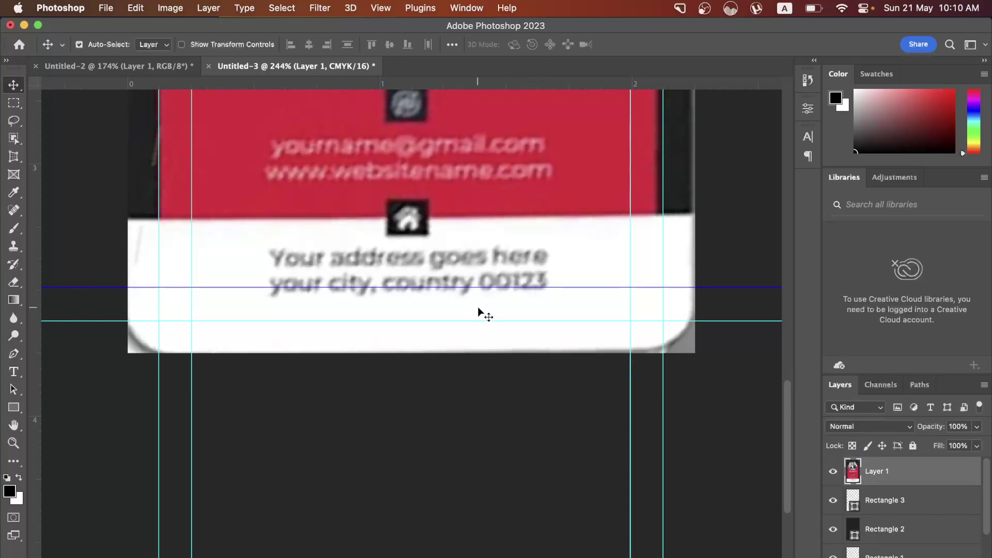
scroll(489, 186, "up", 3)
scroll(494, 190, "up", 10)
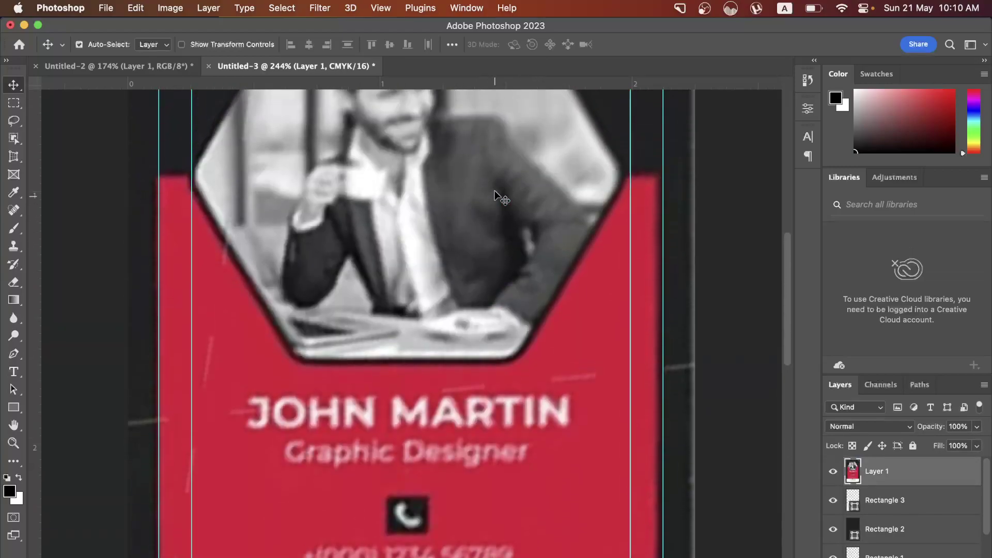
scroll(493, 191, "down", 3)
scroll(495, 192, "down", 1)
scroll(495, 192, "down", 2)
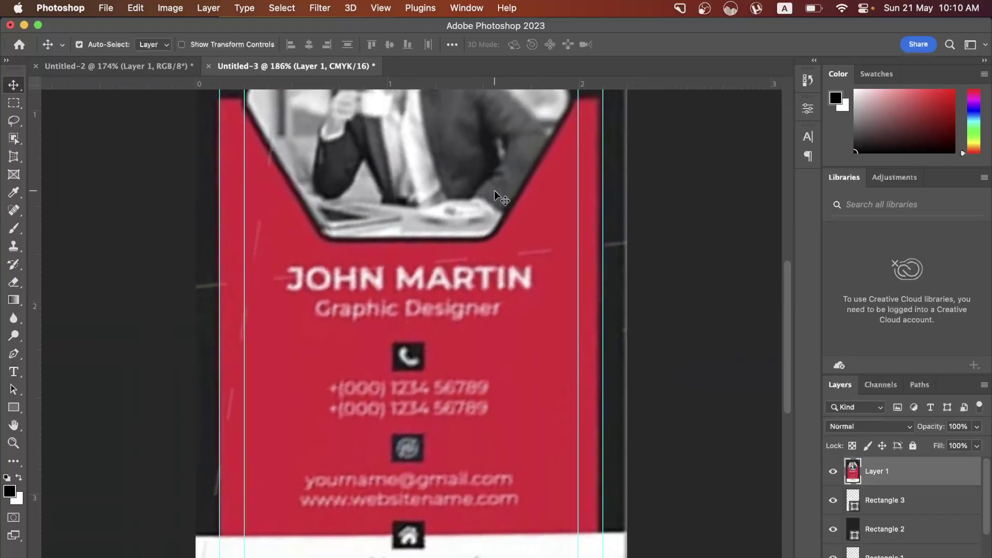
scroll(495, 192, "down", 1)
scroll(494, 190, "down", 1)
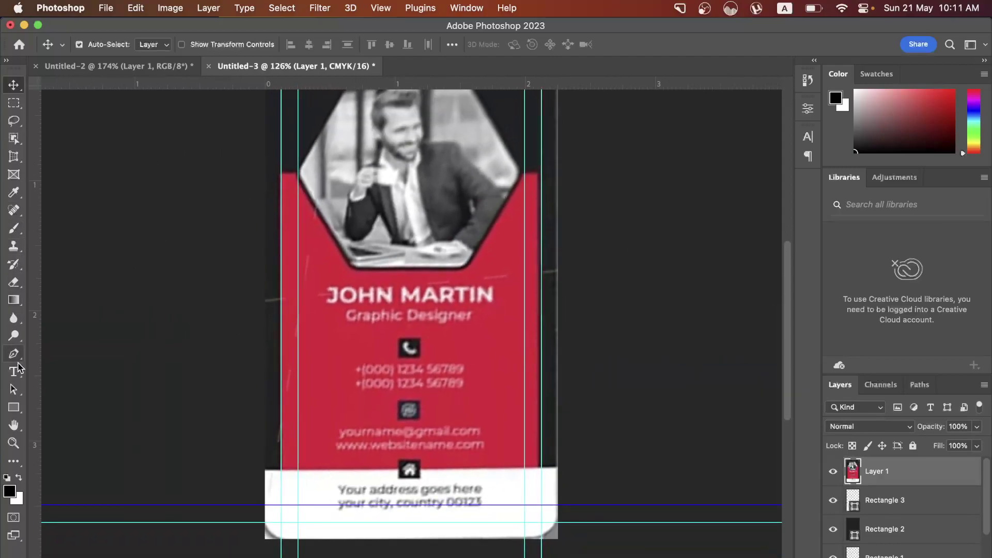
Draw a red-filled rectangle over the card's centre, just below the photo
left_click(15, 406)
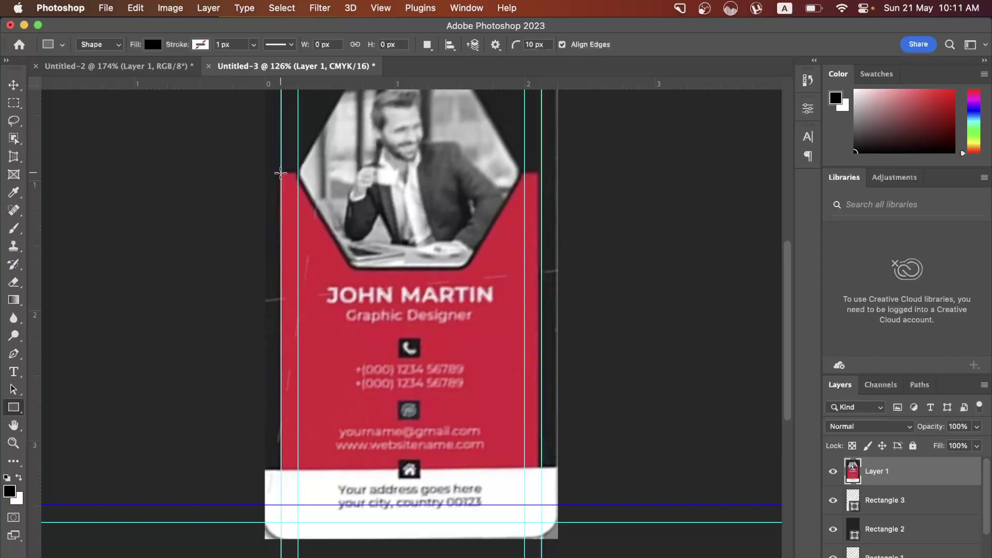
left_click_drag(281, 173, 538, 455)
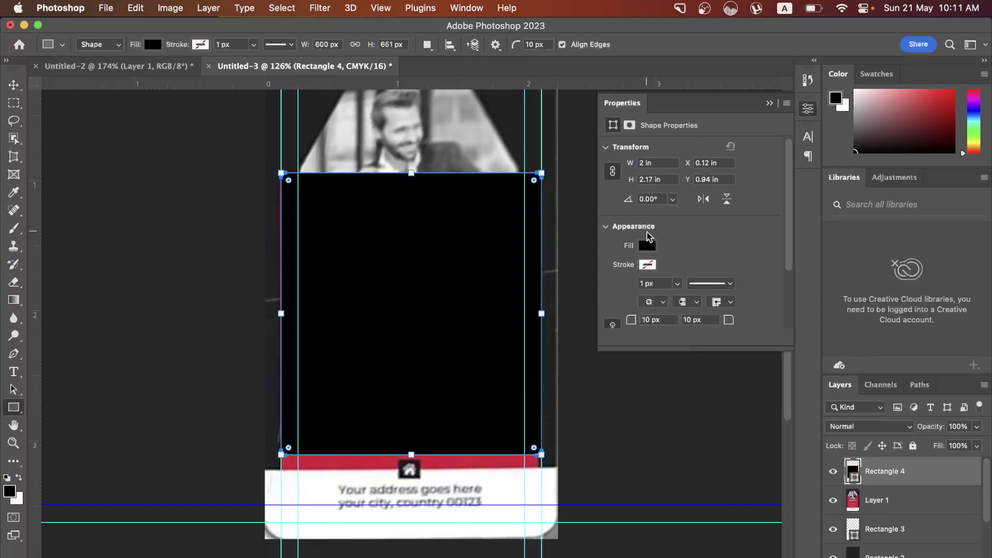
left_click(647, 245)
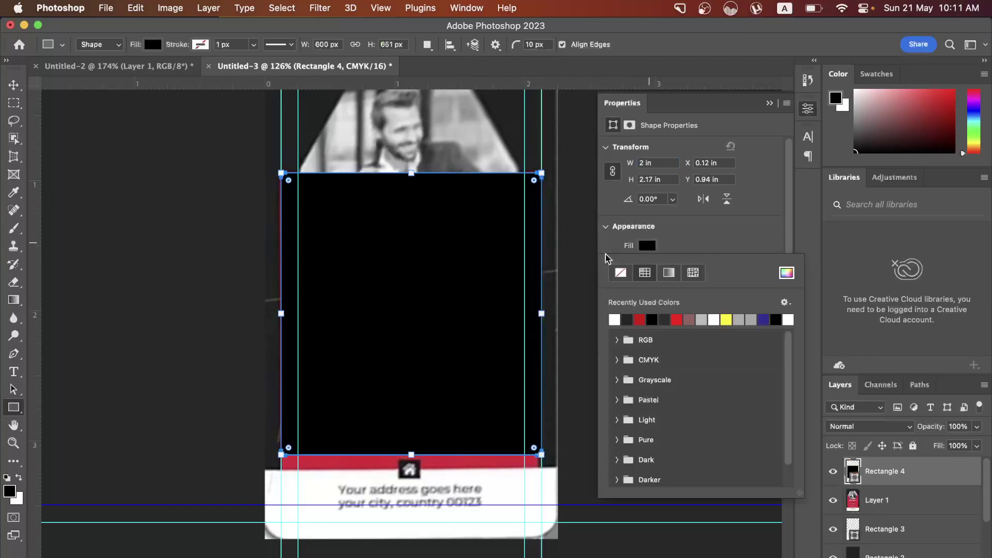
left_click(676, 319)
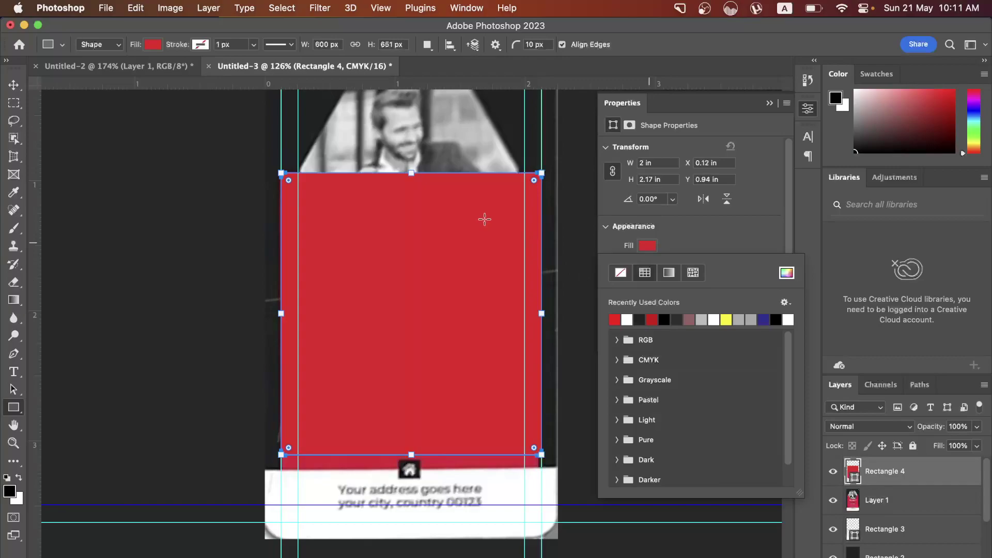
scroll(689, 245, "down", 3)
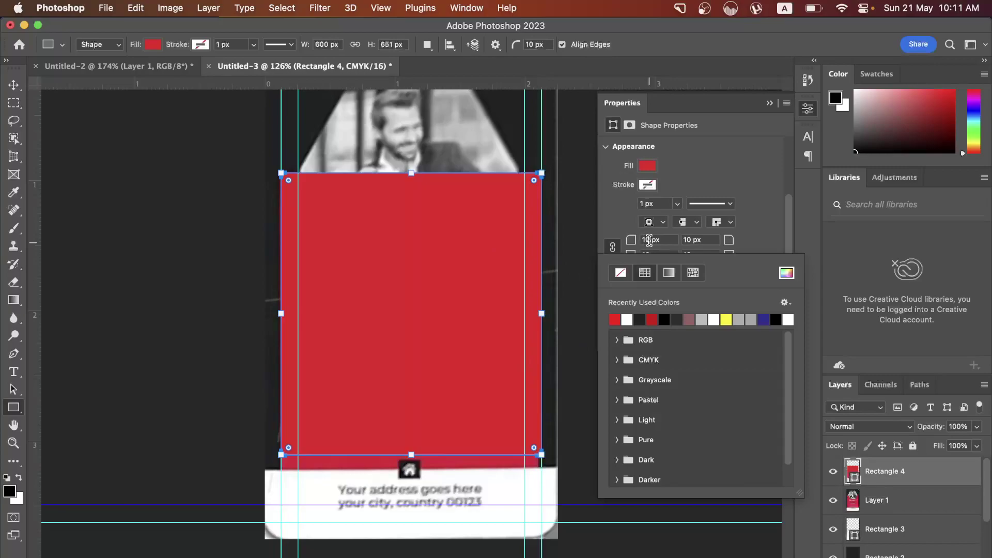
Set all corner radii to 0 px and extend the rectangle down to the white band
left_click(652, 241)
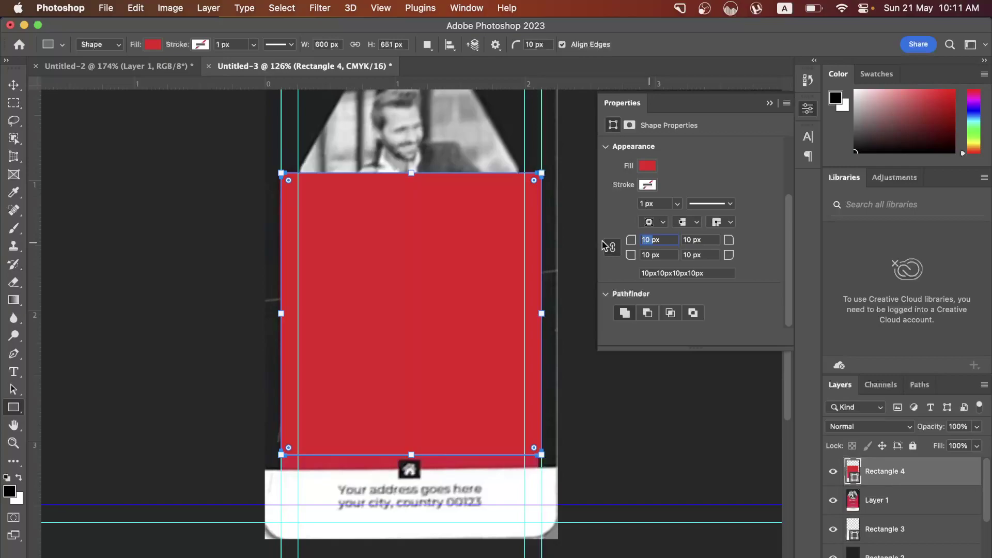
type("0")
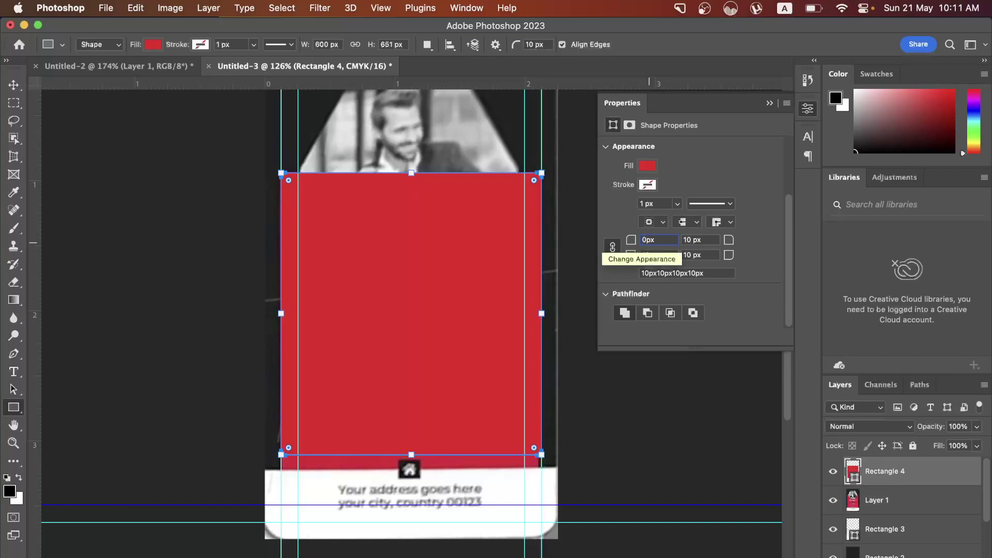
key("Return")
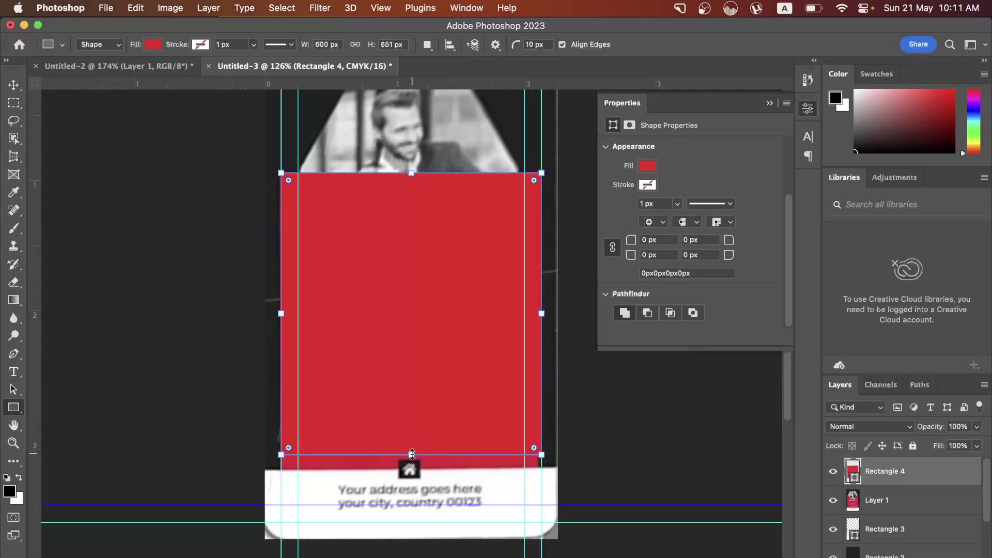
left_click_drag(412, 453, 412, 478)
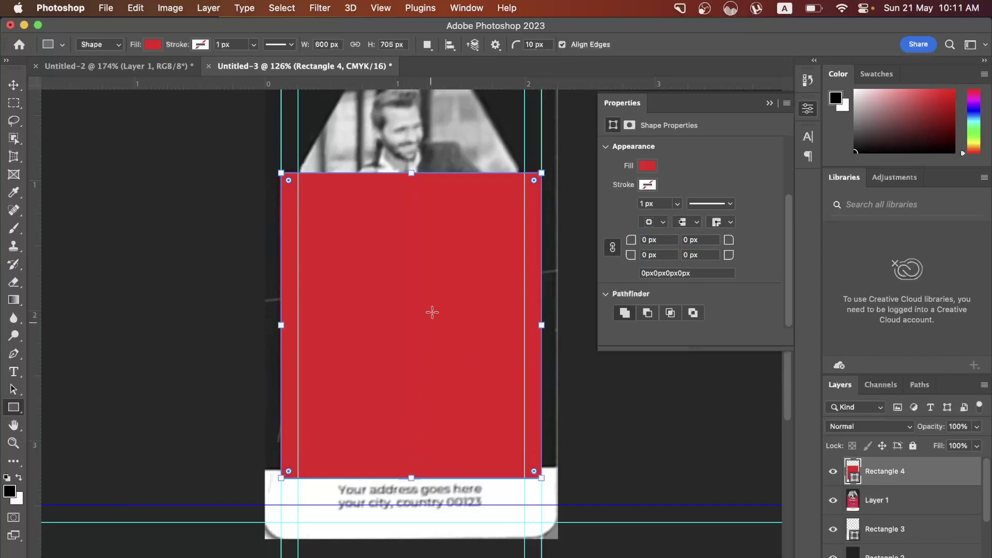
left_click(763, 103)
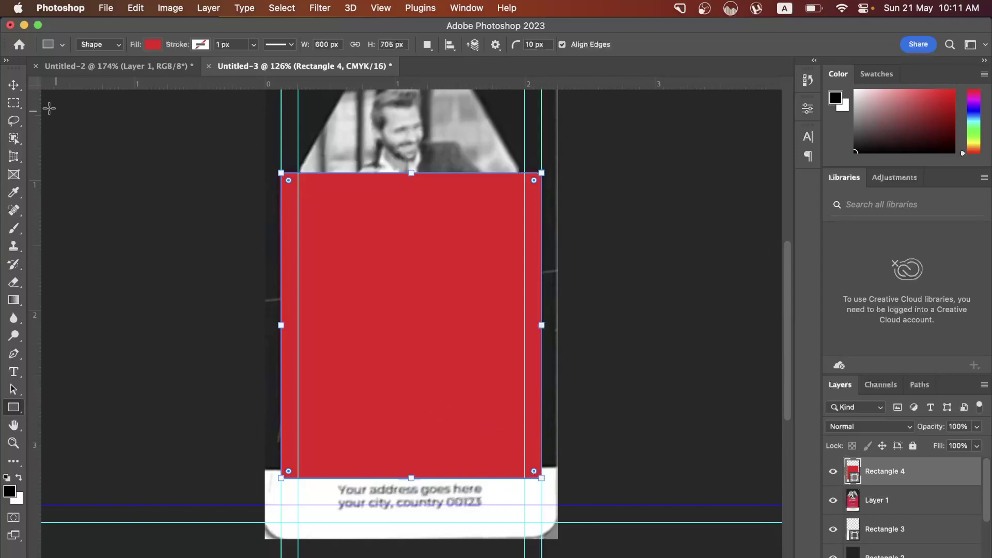
Lower the red Rectangle 4 to 48% opacity so the mockup shows through
left_click(12, 87)
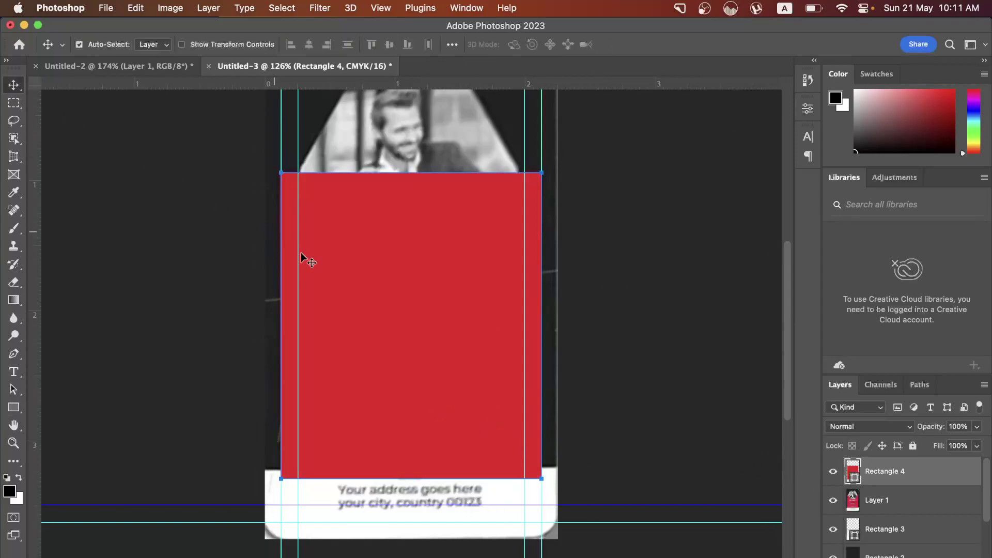
left_click(622, 288)
left_click(505, 283)
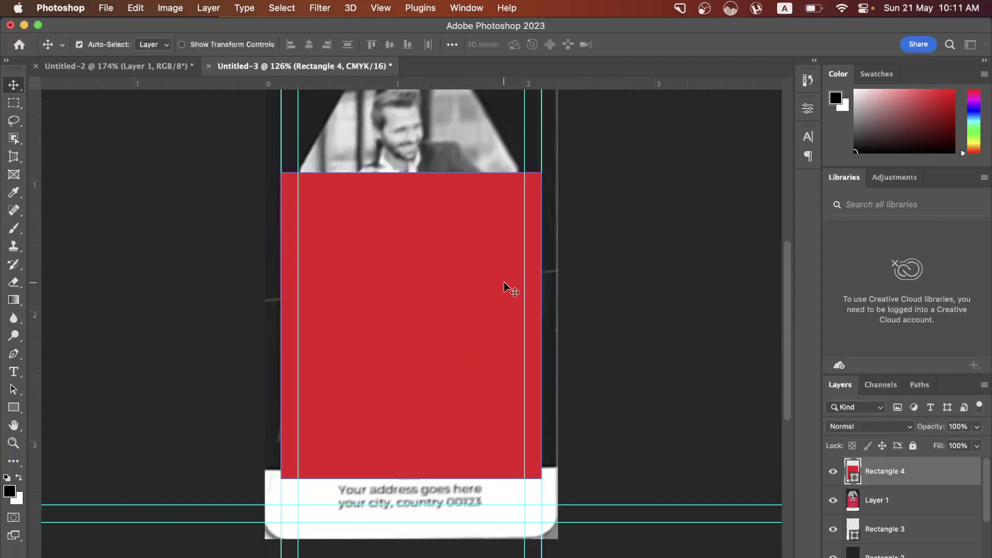
left_click(977, 427)
left_click_drag(976, 442, 943, 444)
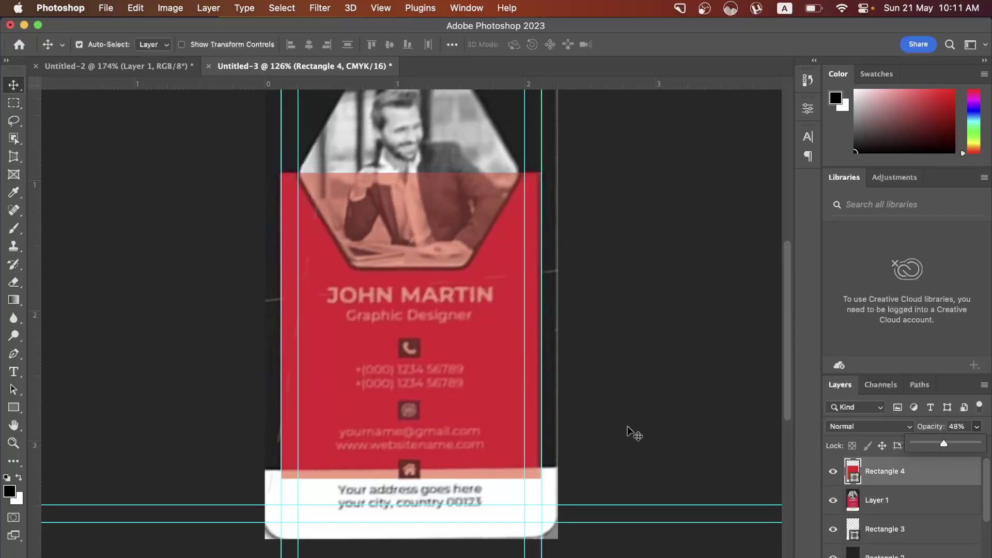
left_click(417, 397)
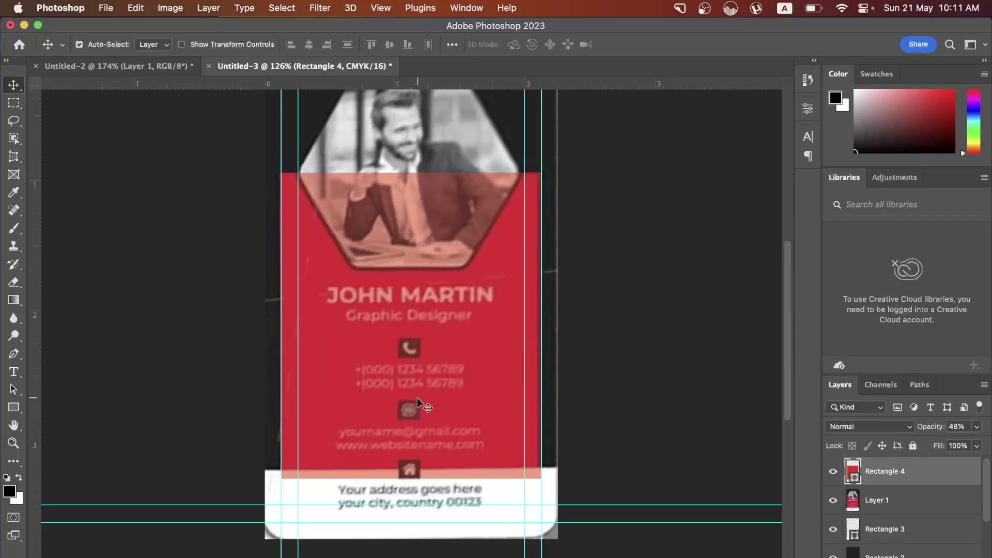
Rotate Rectangle 4 about -1.72° to match the tilted mockup card, and apply it
key("ctrl+t")
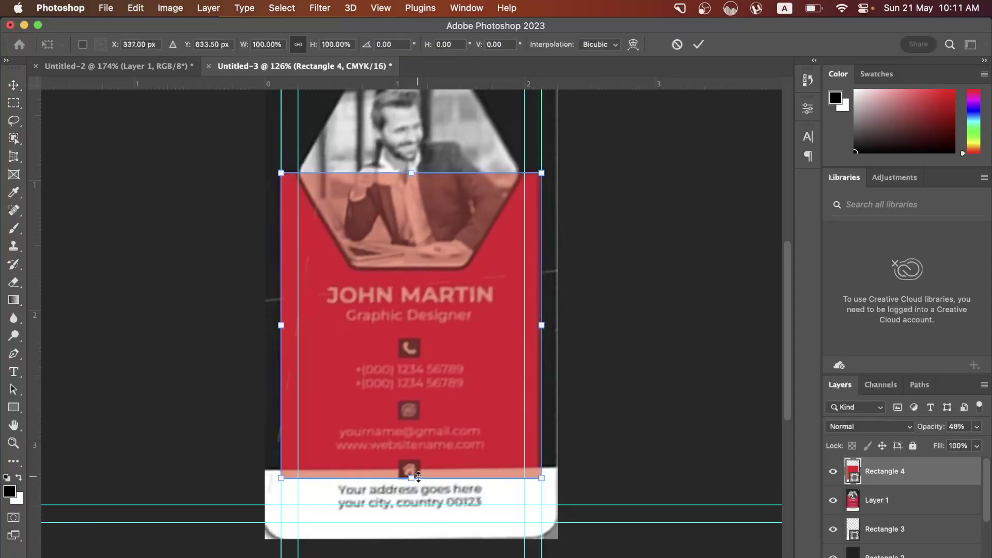
left_click_drag(413, 474, 412, 469)
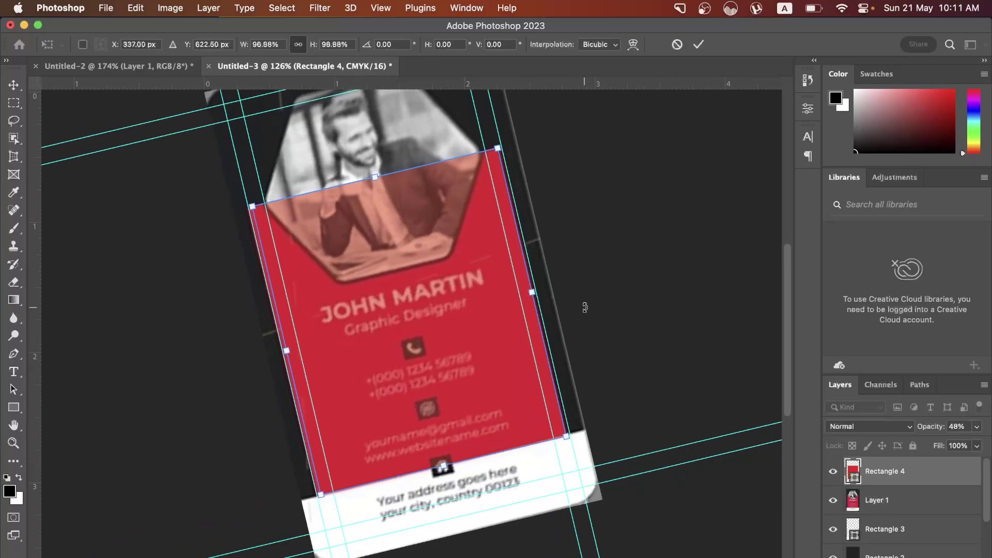
left_click_drag(584, 307, 605, 317)
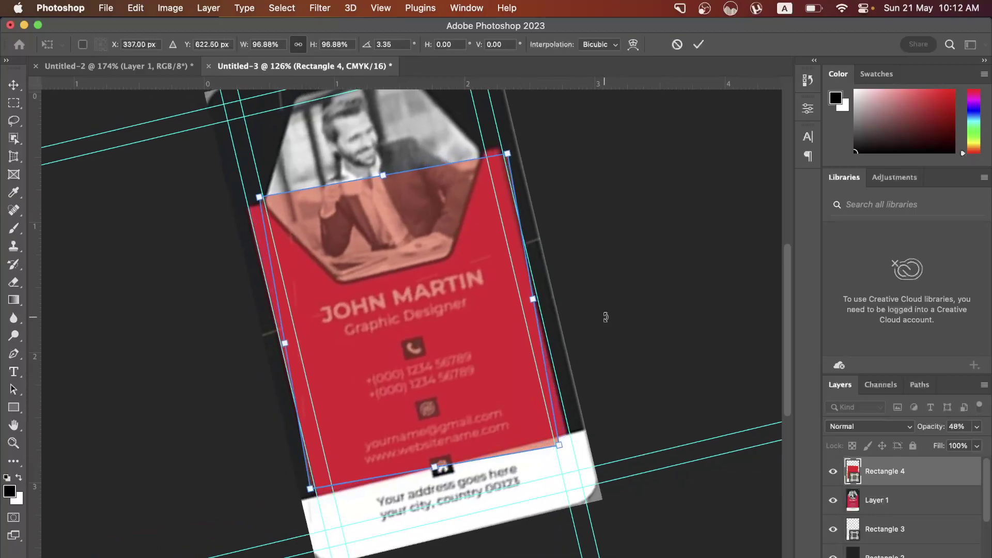
key("super+z")
key("super+z")
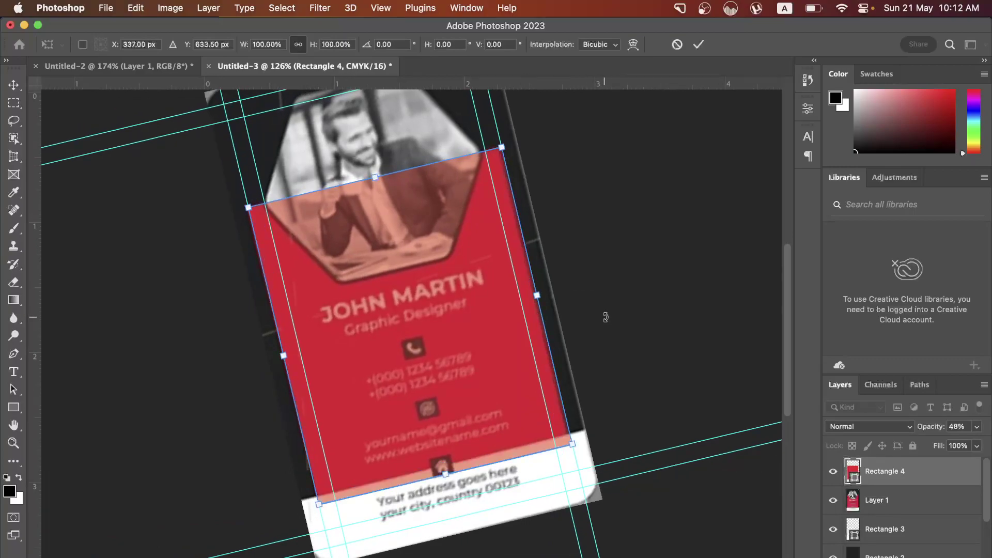
left_click_drag(606, 316, 602, 310)
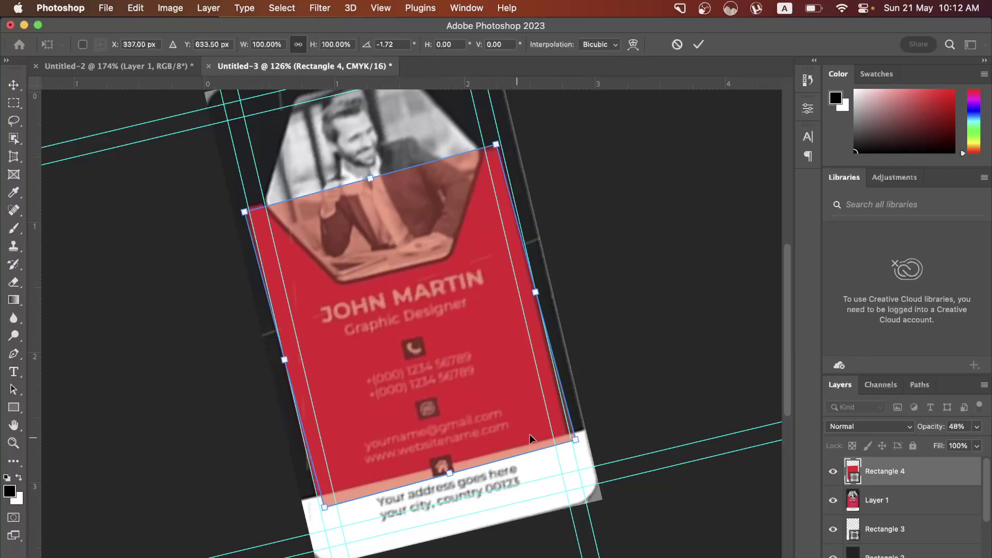
key("Return")
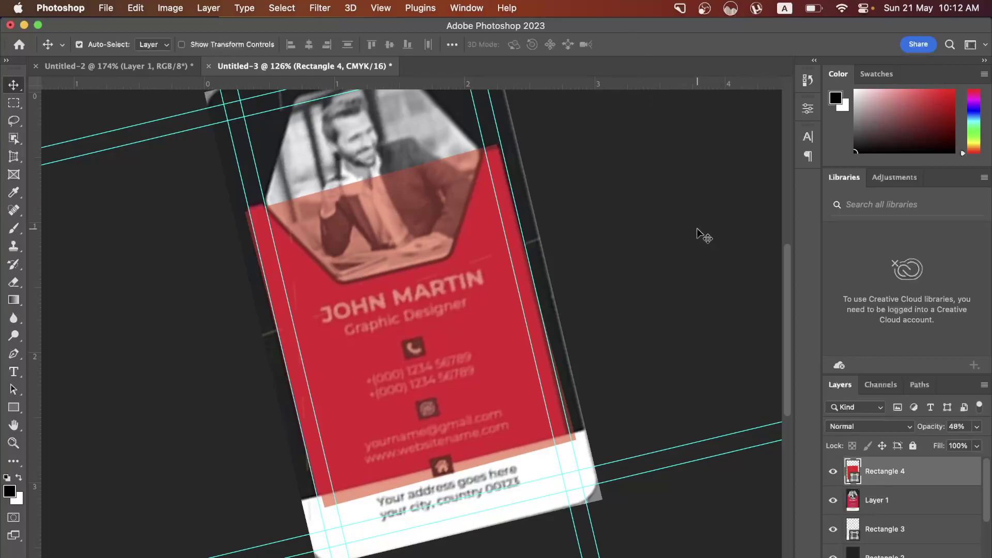
left_click(146, 480)
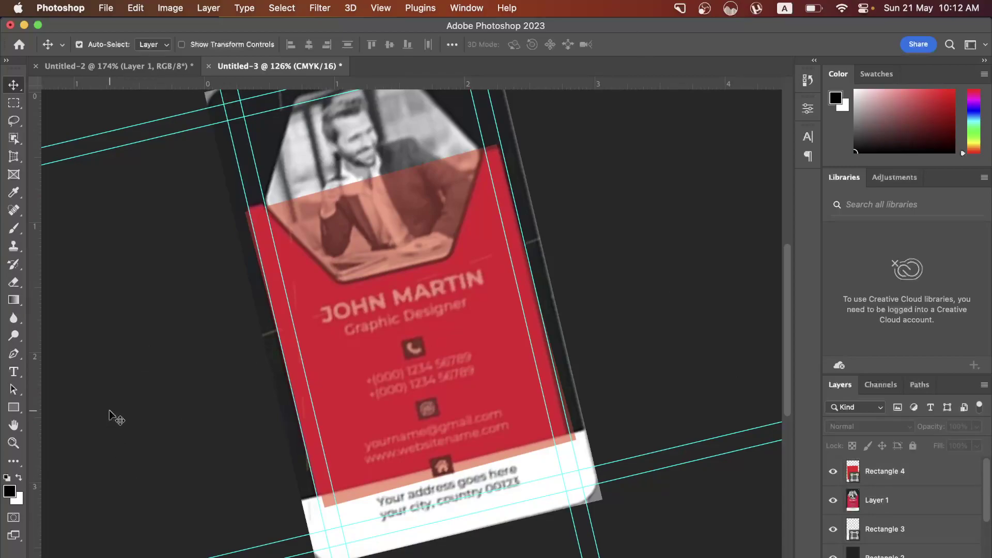
Select the semi-transparent Rectangle 4 layer and begin a free transform on it
scroll(109, 410, "down", 3)
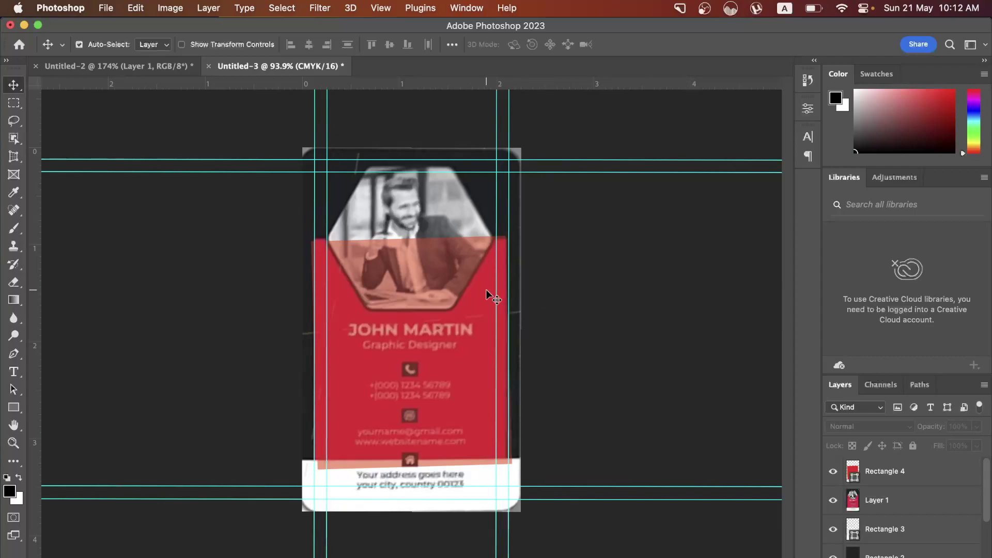
scroll(413, 326, "up", 3, "alt")
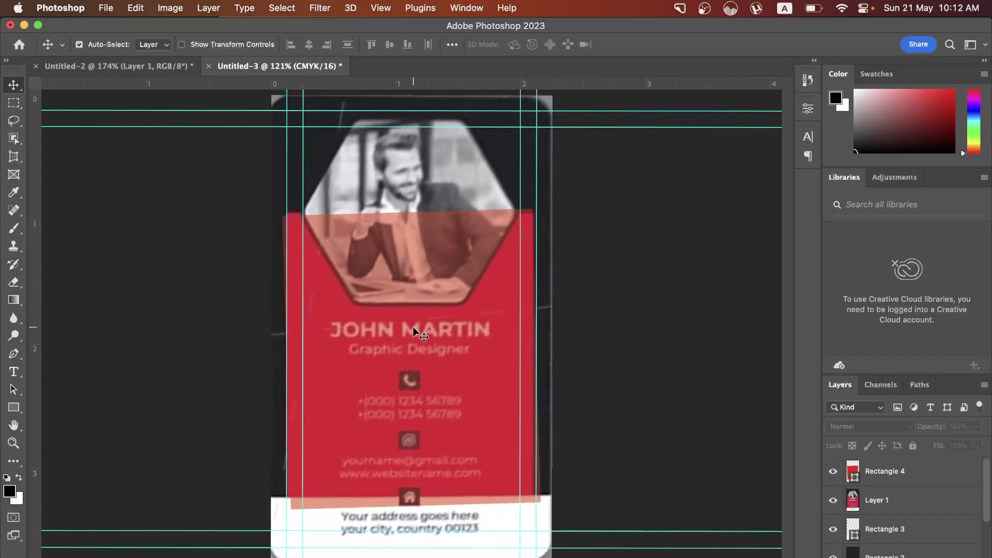
left_click(439, 272)
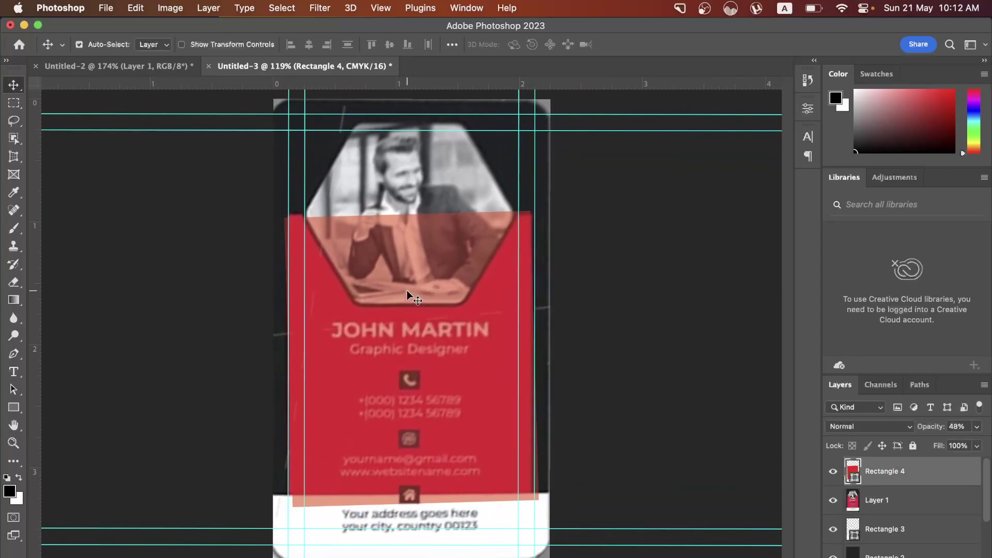
key("ctrl+t")
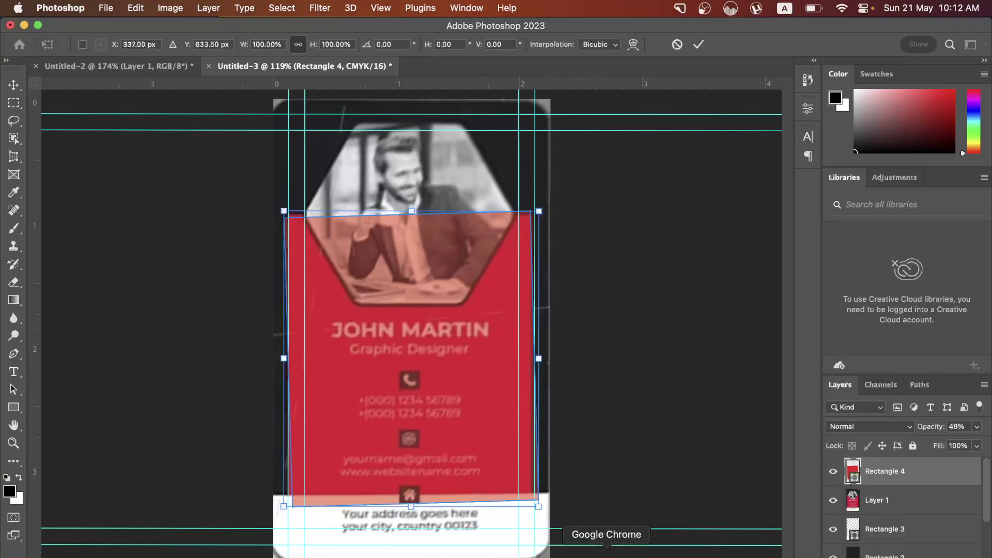
Dismiss the Google Meet call-ending warning, minimize OBS, and return to Photoshop
left_click(605, 556)
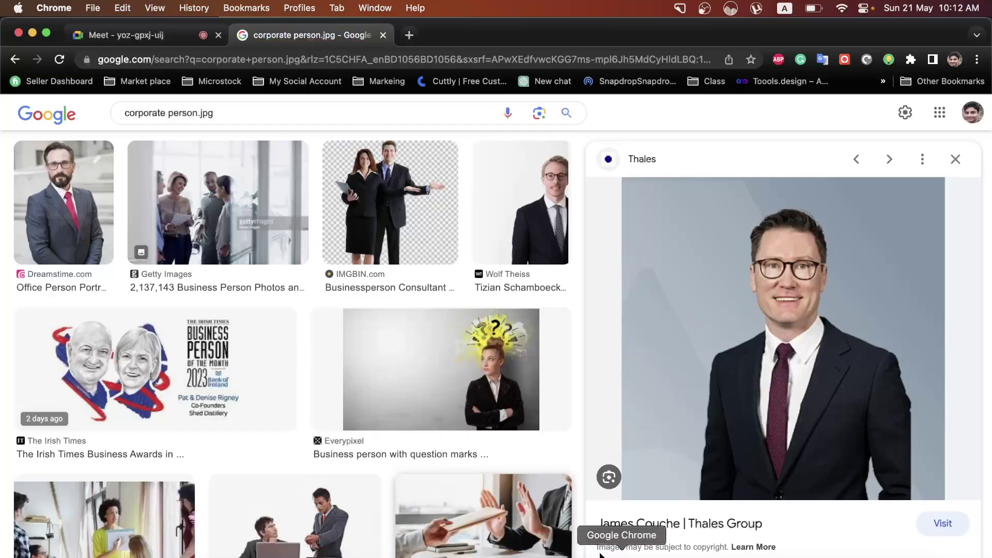
left_click(139, 35)
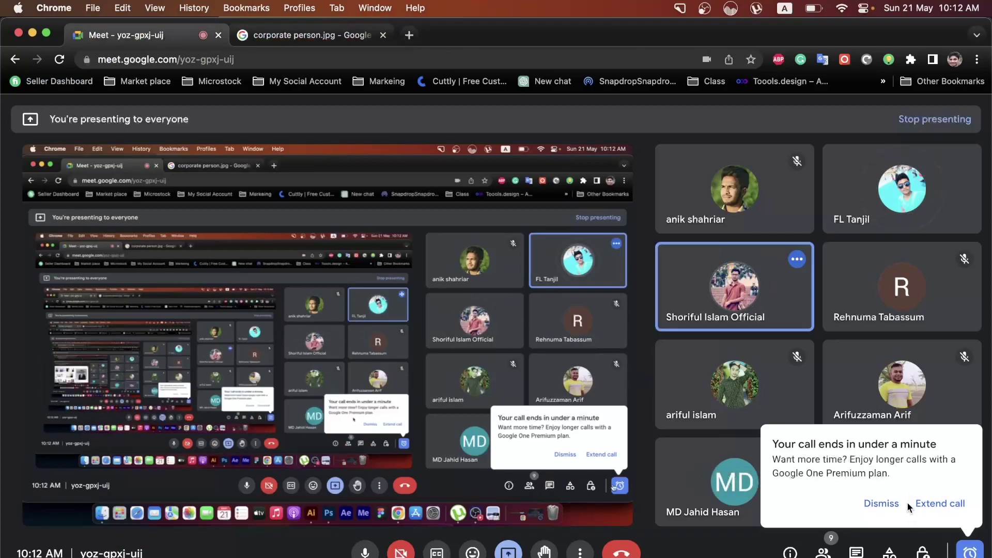
left_click(882, 503)
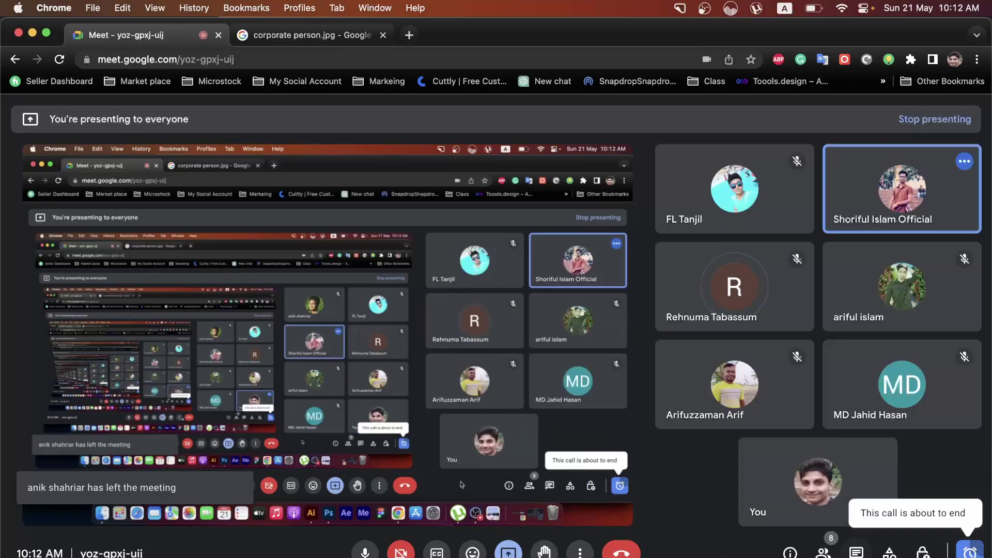
key("super+Tab")
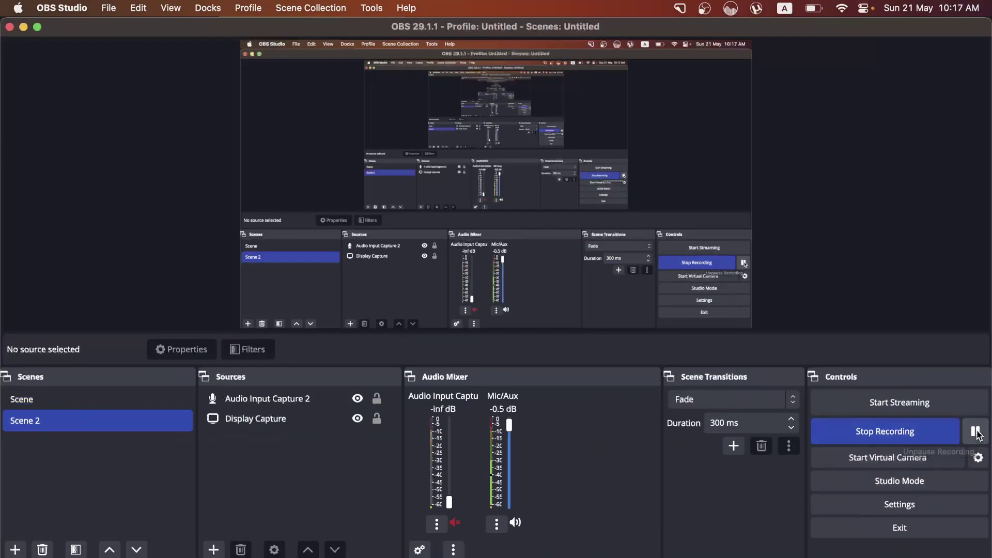
left_click(23, 28)
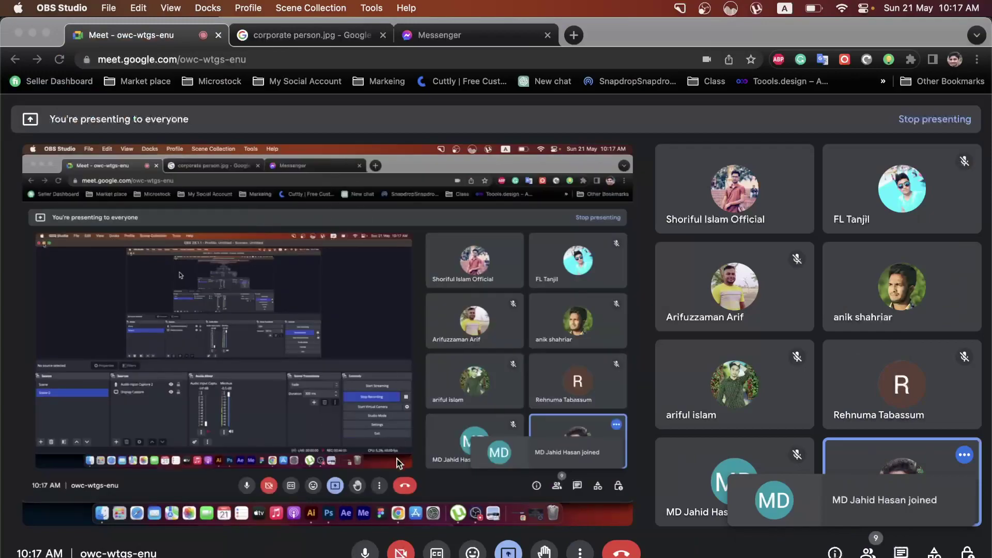
left_click(506, 551)
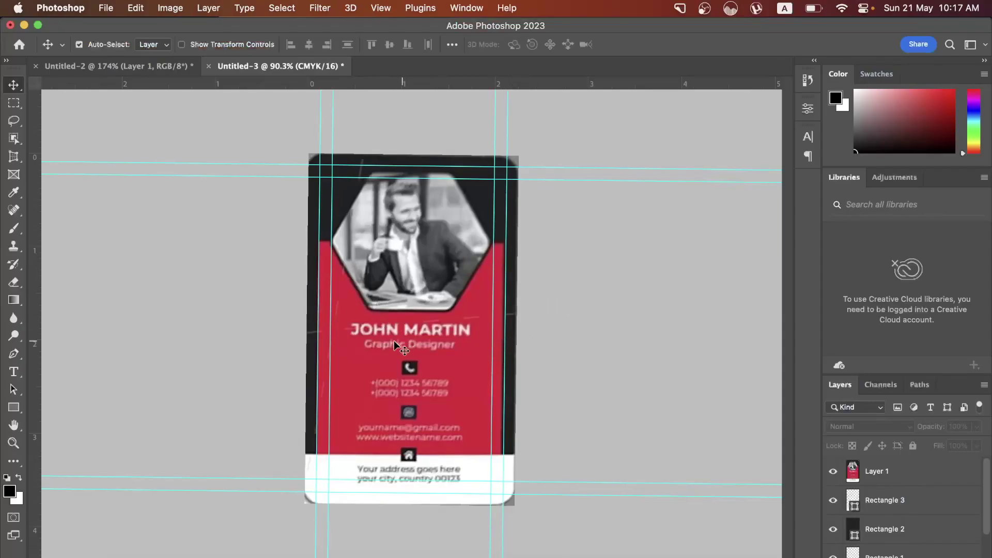
Above Layer 1, draw a red rectangle from below the photo down to the address band
left_click(334, 327)
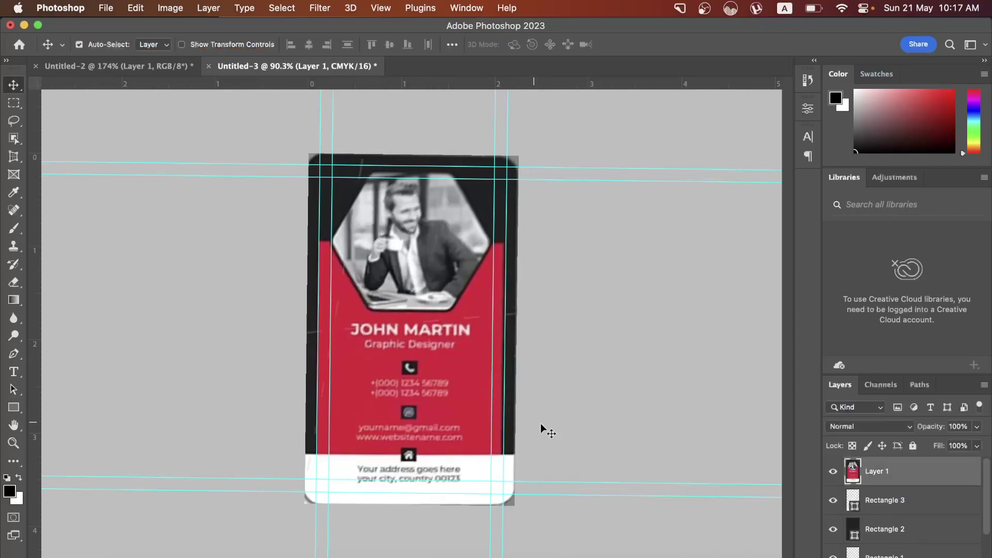
scroll(896, 509, "up", 2)
left_click(14, 407)
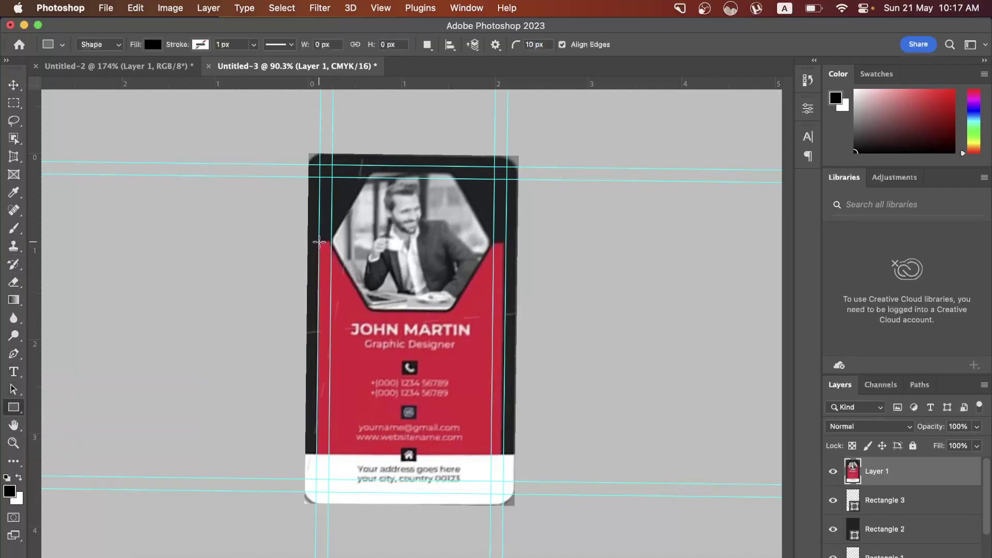
left_click_drag(319, 242, 506, 421)
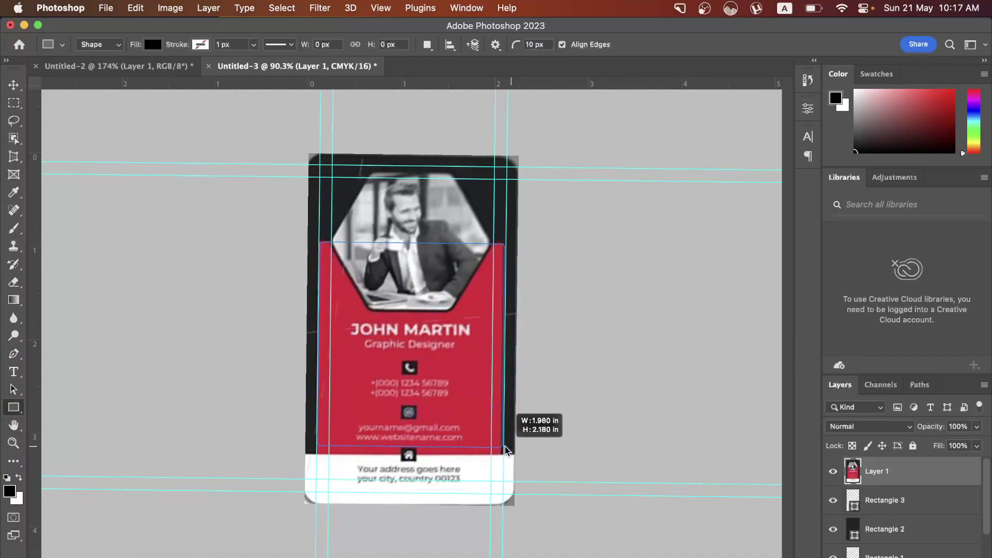
left_click_drag(507, 420, 504, 445)
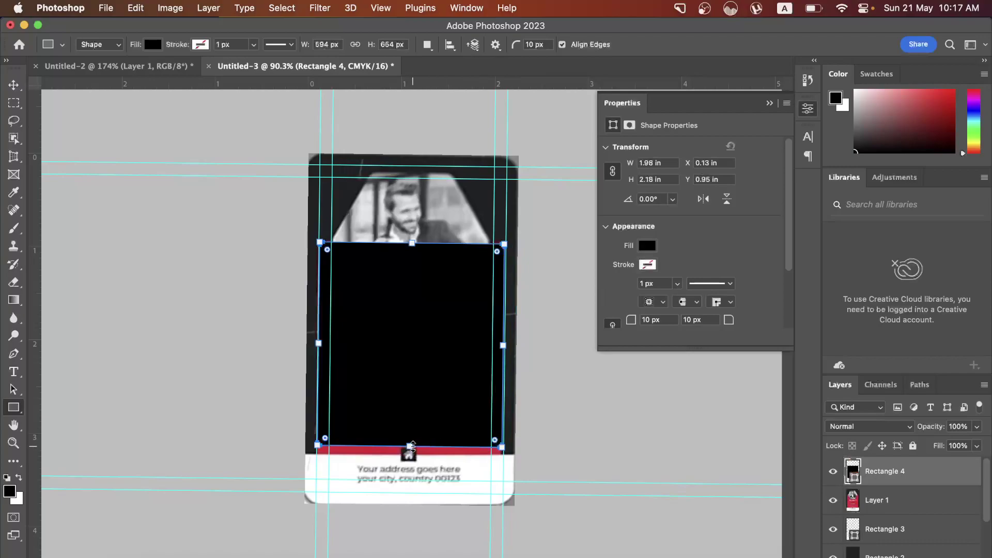
left_click_drag(409, 444, 408, 454)
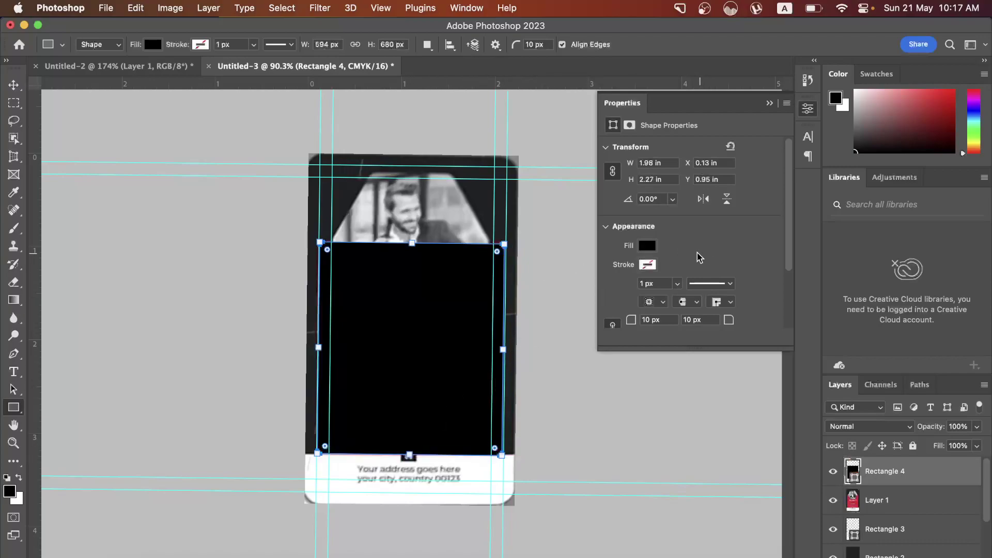
left_click(648, 246)
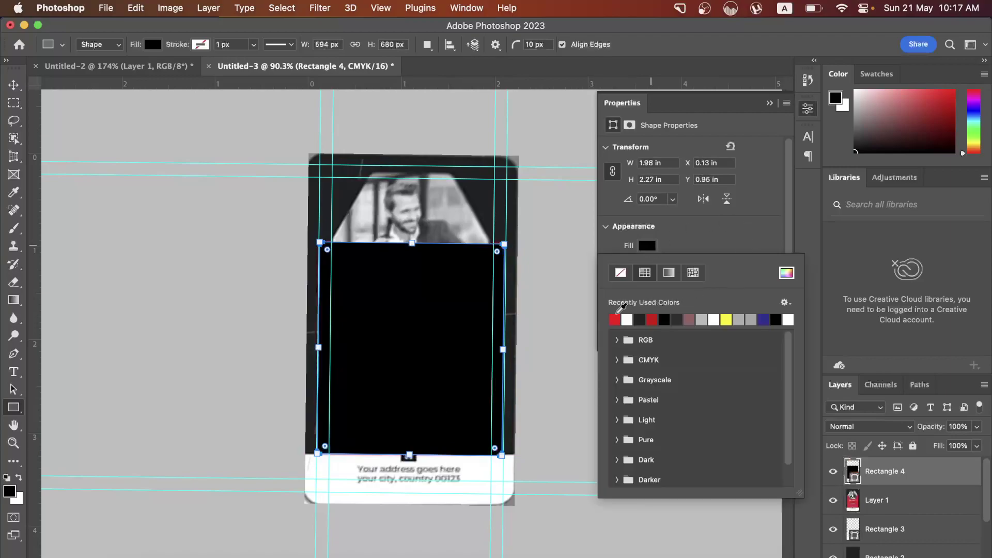
left_click(615, 319)
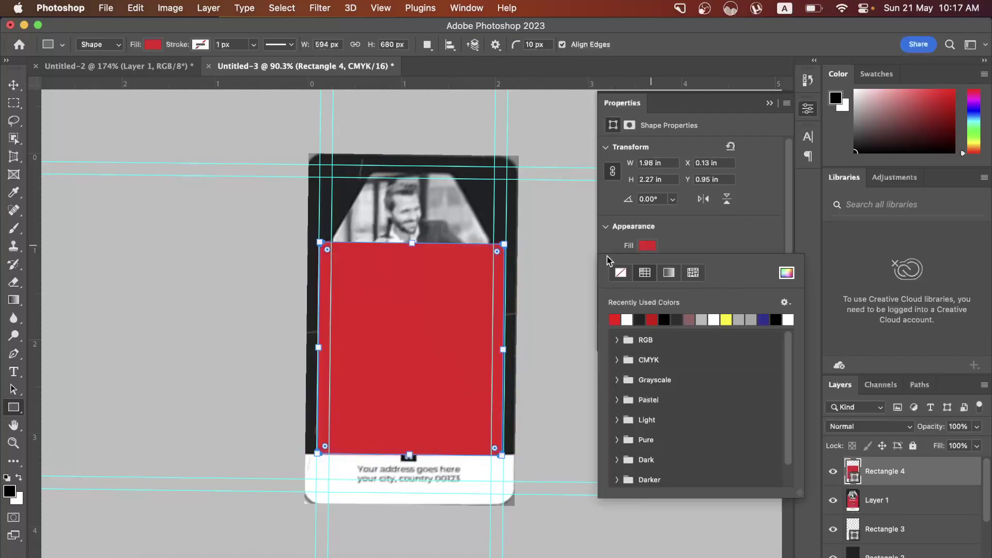
left_click(769, 105)
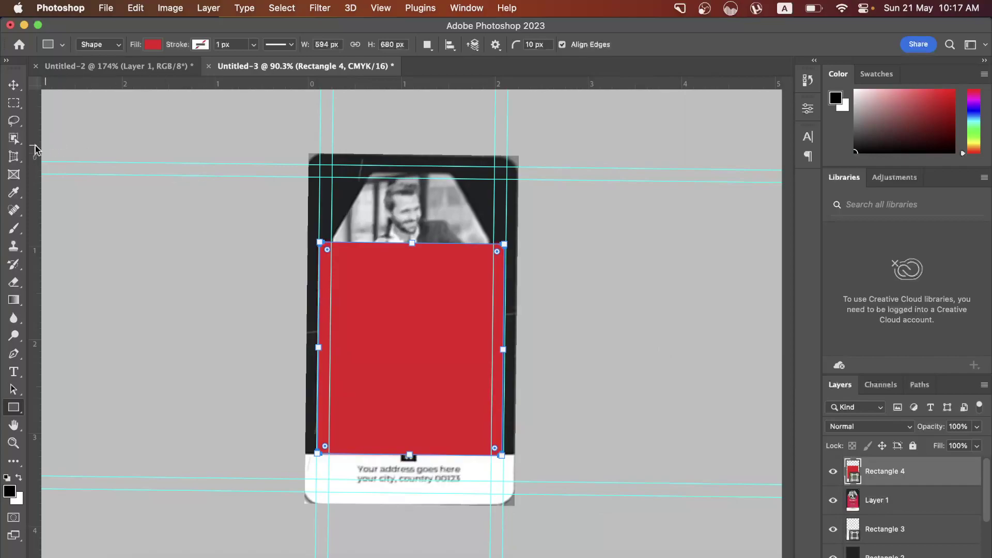
Select Rectangle 4, start a free transform, and show its shape properties
left_click(20, 88)
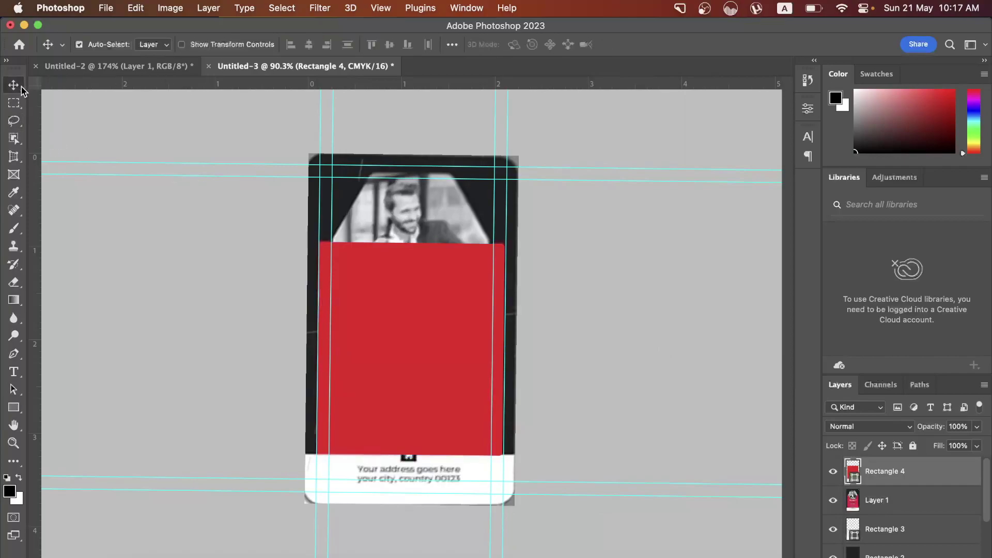
left_click(163, 233)
left_click(450, 328)
key("ctrl+t")
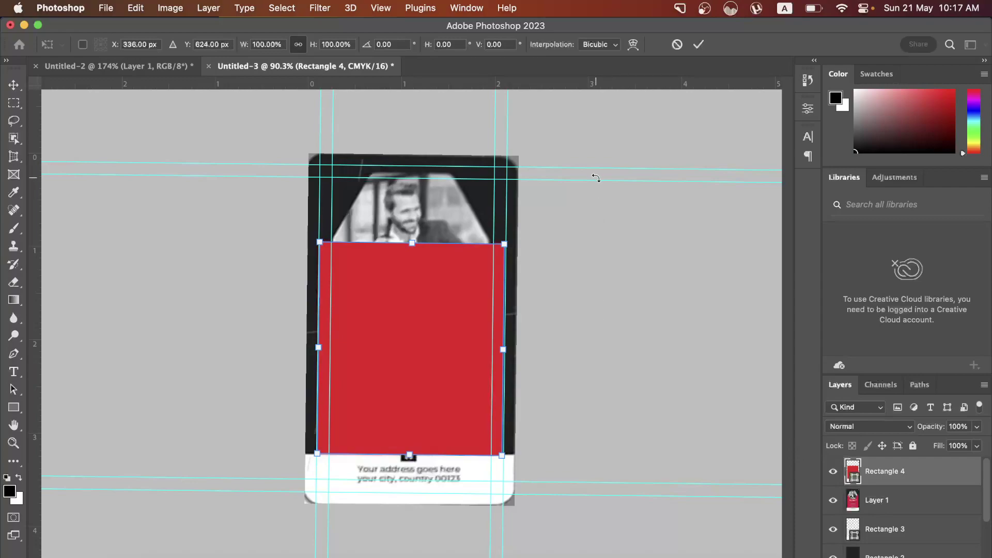
left_click(808, 108)
scroll(694, 265, "down", 3)
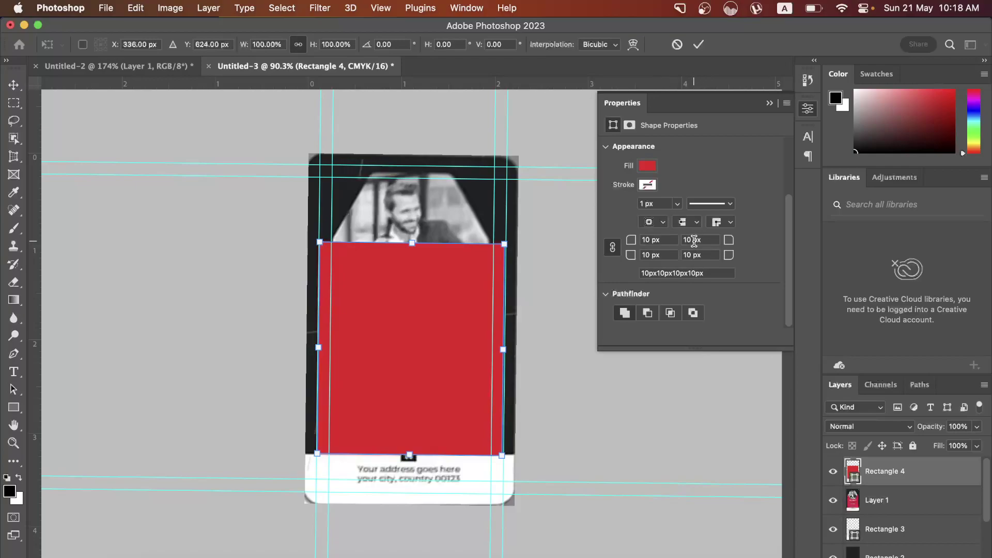
Set the red rectangle's linked corner radius to 0 px for square corners
left_click(698, 44)
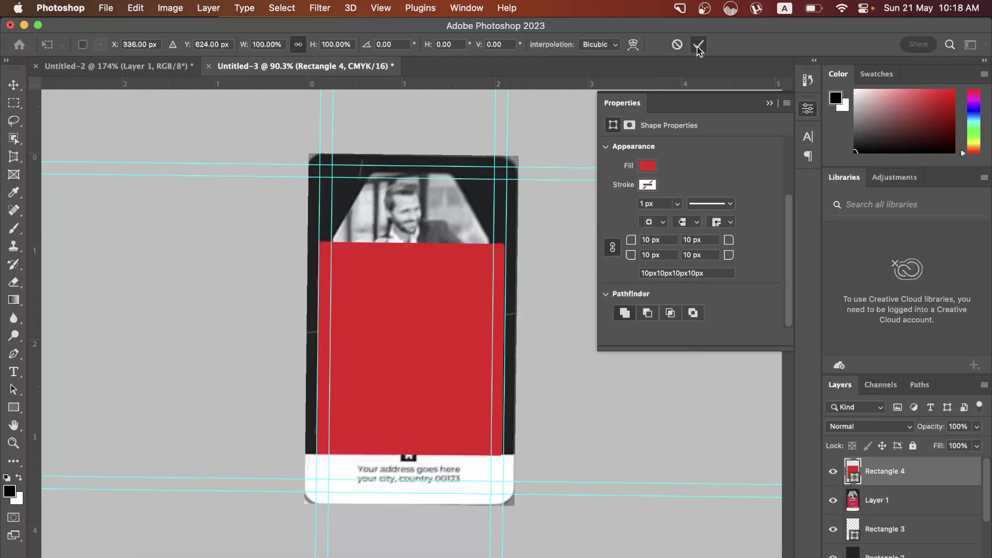
left_click(651, 238)
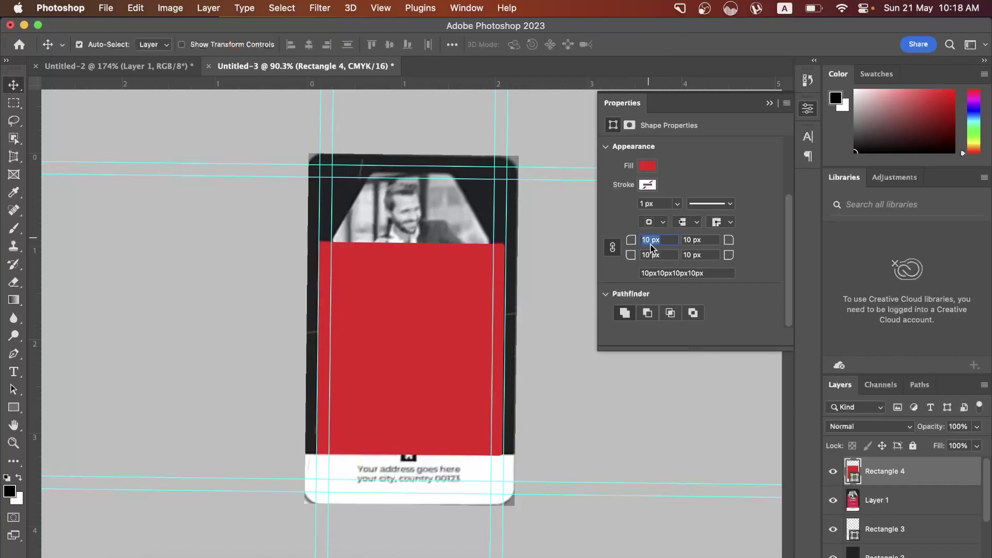
type("0")
key("Return")
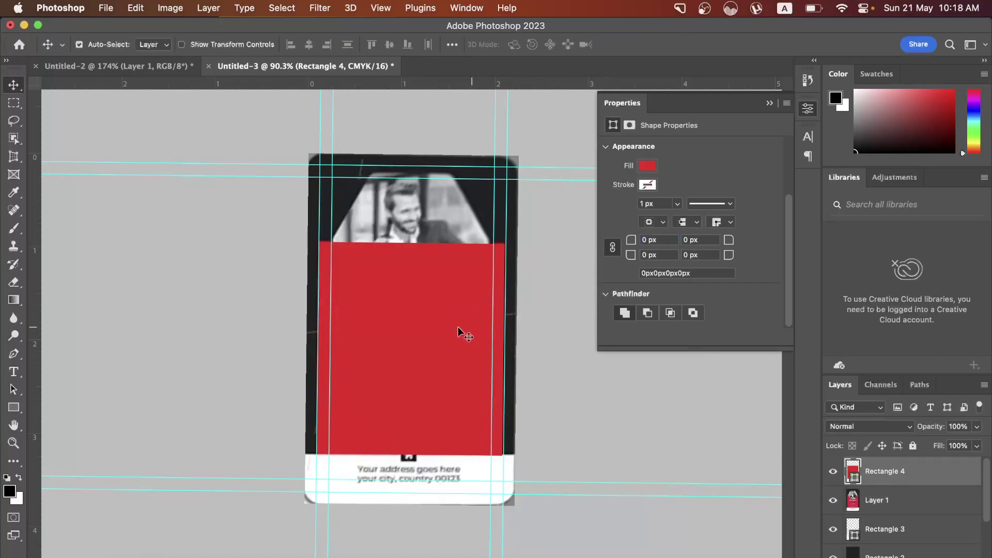
Widen the red rectangle to about 101% so its sides meet the card edges, then deselect
key("ctrl+t")
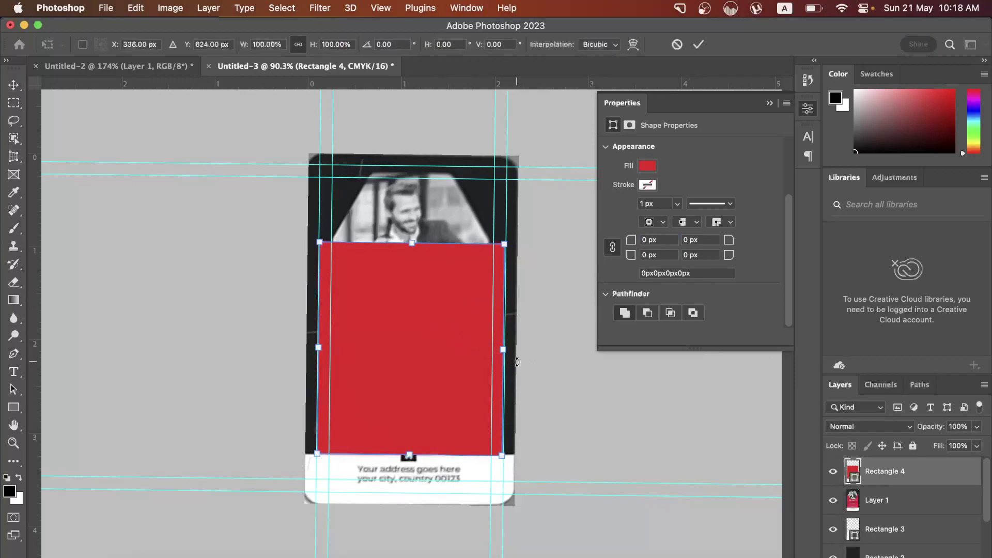
scroll(510, 363, "up", 5)
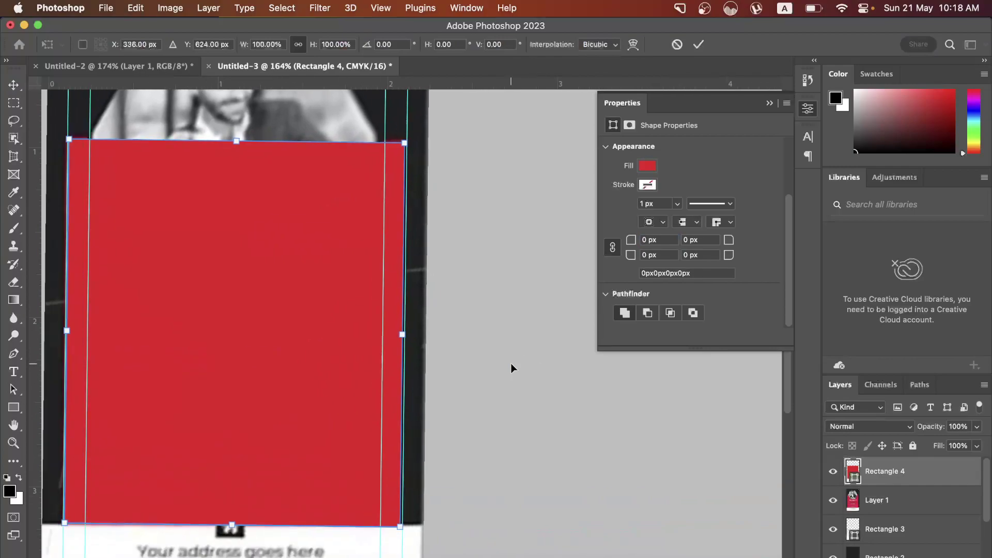
scroll(511, 368, "up", 3)
scroll(504, 368, "up", 2)
scroll(504, 368, "up", 2)
scroll(504, 367, "up", 2)
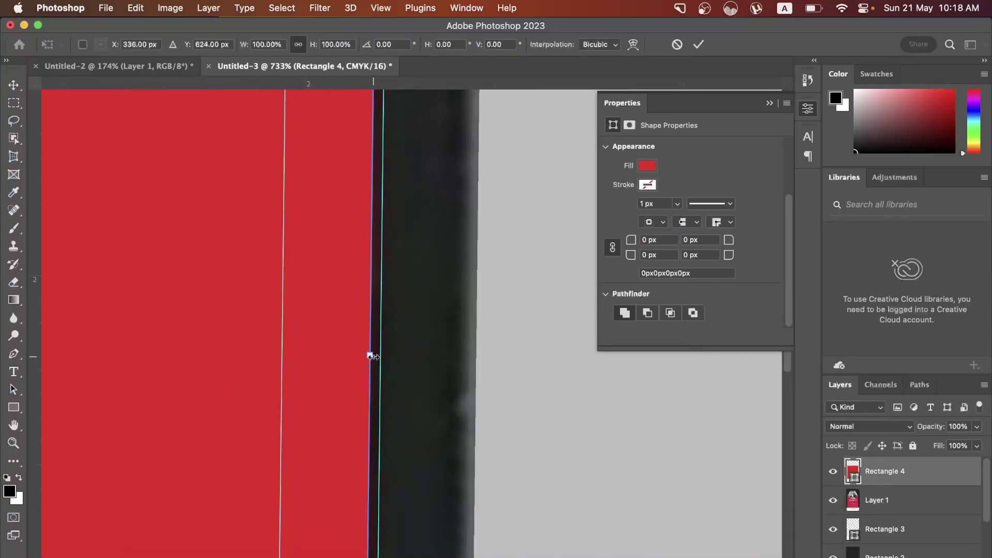
left_click_drag(370, 357, 381, 358)
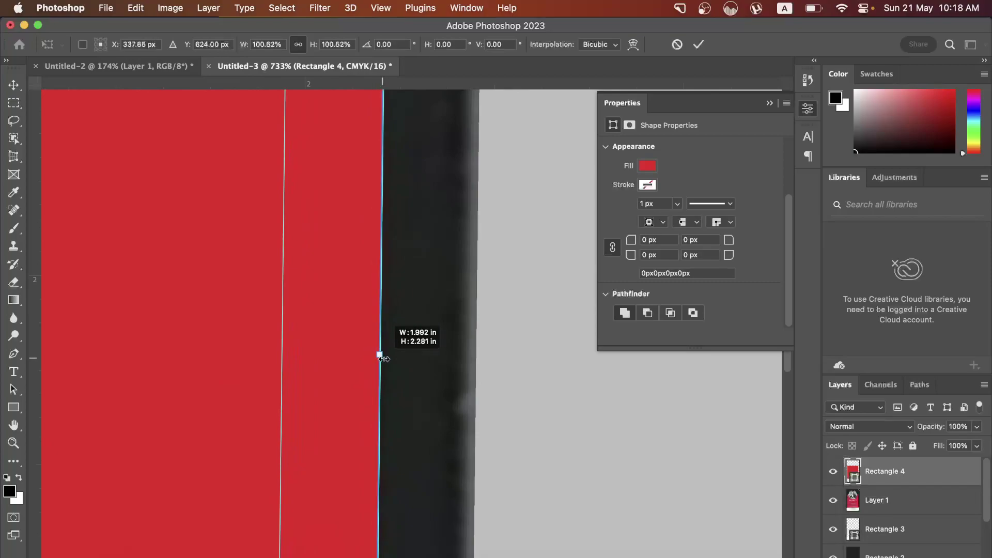
scroll(383, 358, "down", 1)
scroll(383, 358, "down", 1)
scroll(385, 362, "down", 1)
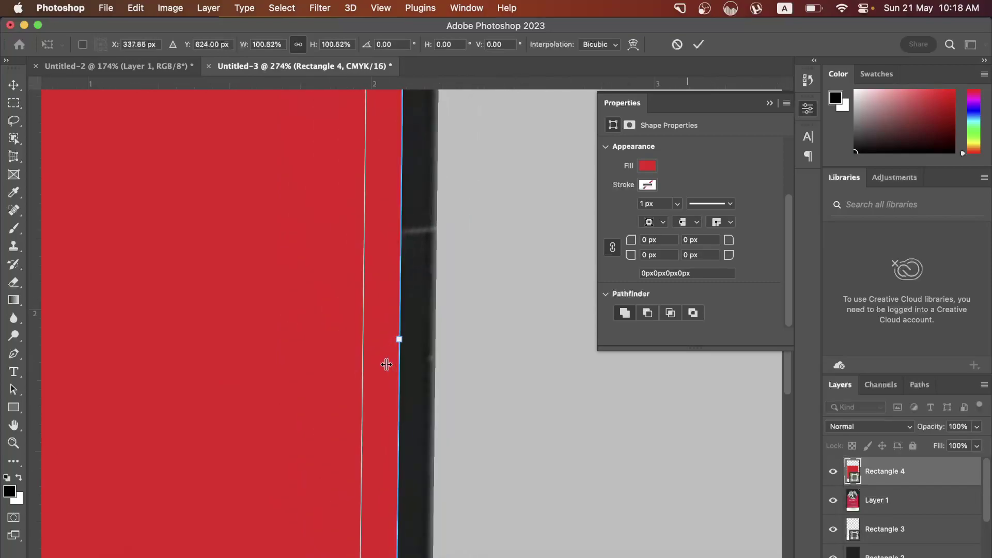
scroll(387, 365, "down", 2)
scroll(386, 364, "left", 3)
scroll(386, 364, "right", 4)
scroll(387, 364, "down", 2)
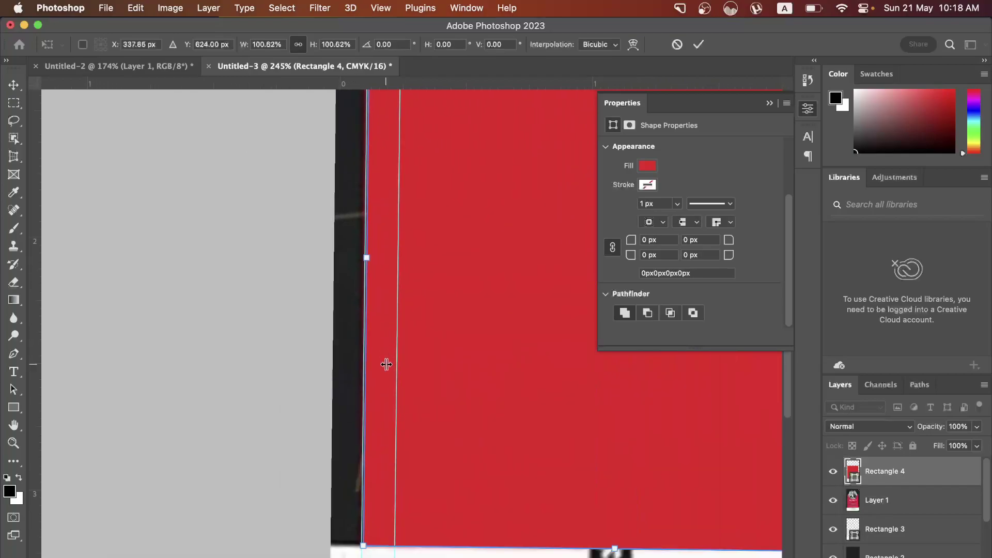
scroll(386, 364, "right", 1)
scroll(330, 278, "up", 1)
scroll(324, 278, "up", 1)
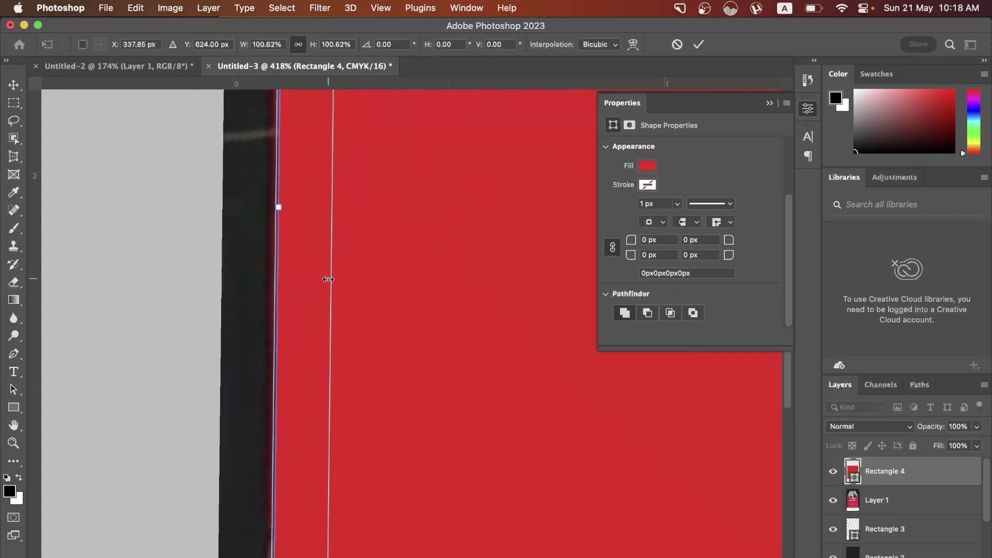
scroll(328, 279, "up", 1)
scroll(328, 279, "left", 3)
scroll(330, 278, "up", 1)
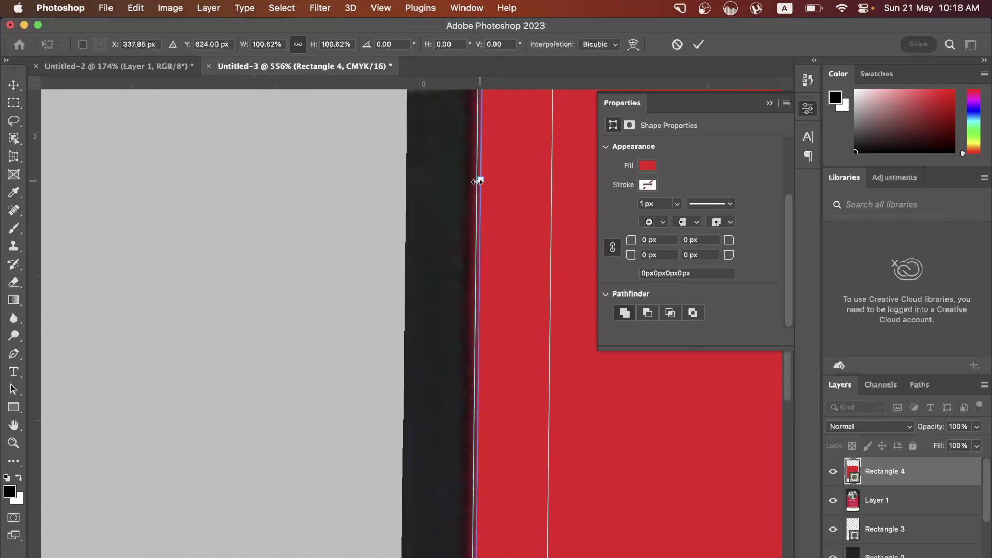
left_click_drag(476, 182, 474, 182)
scroll(477, 182, "down", 1)
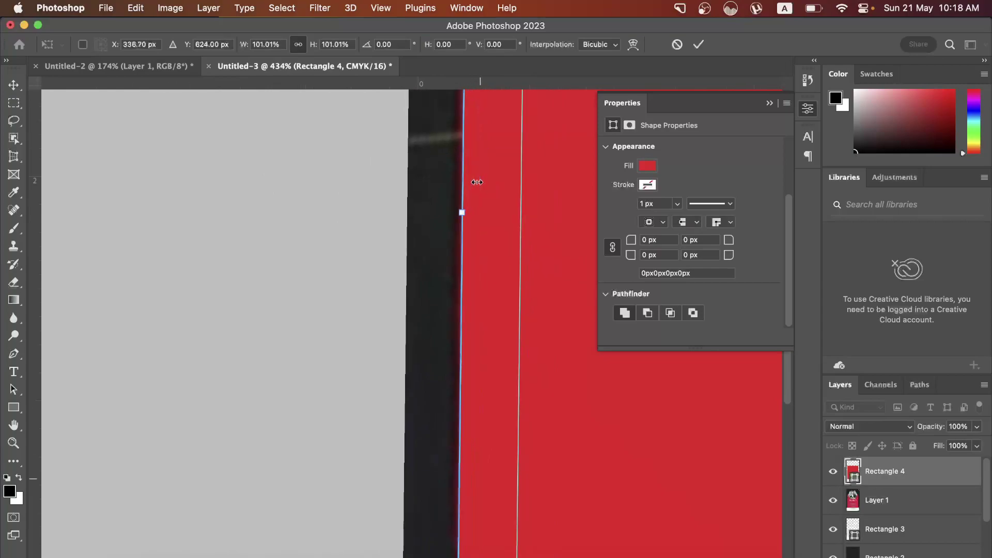
scroll(477, 182, "down", 1)
scroll(476, 182, "down", 2)
scroll(476, 182, "down", 2)
scroll(477, 182, "down", 1)
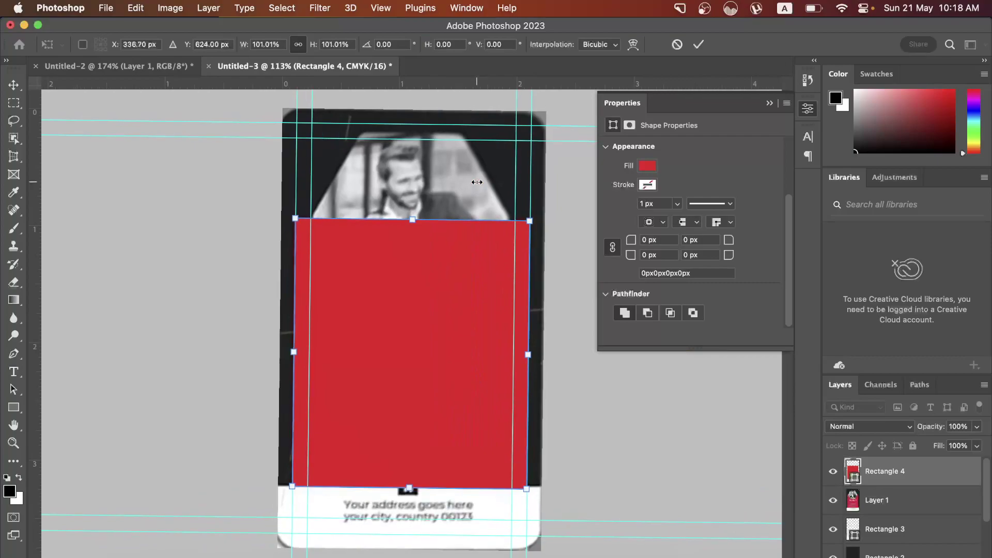
left_click(699, 44)
left_click(251, 253)
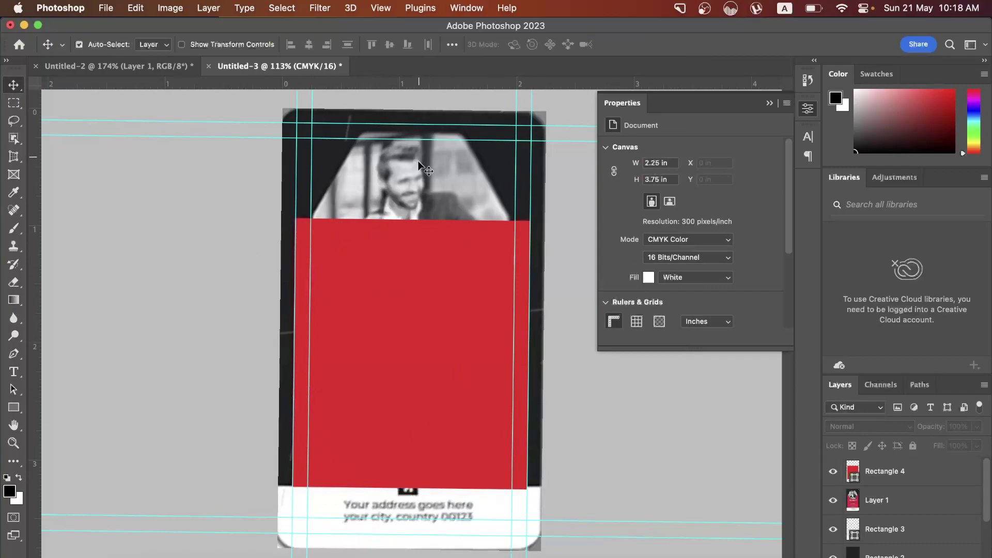
Create a black 100 px, six-sided hexagon (Polygon 1) on the red panel with the Polygon tool
left_click(14, 408)
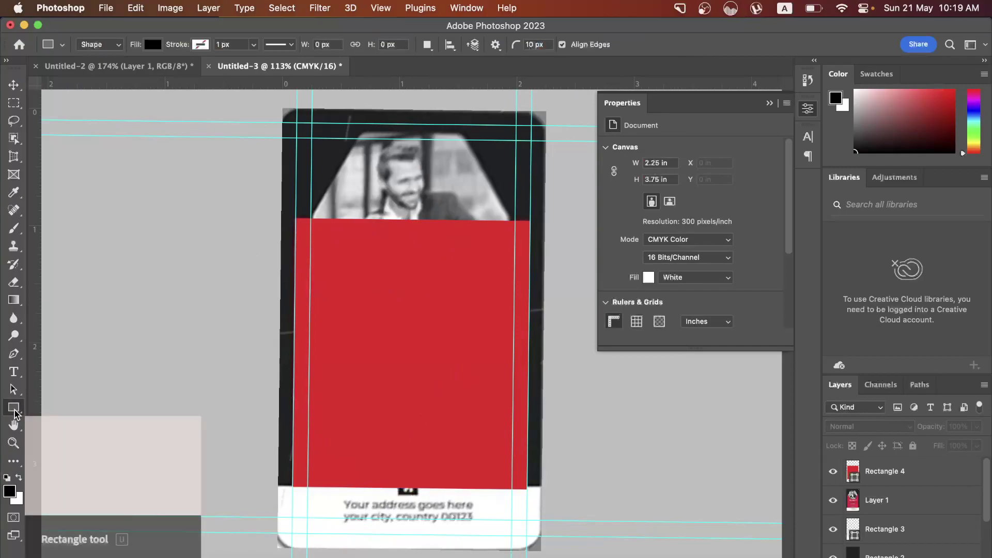
right_click(14, 408)
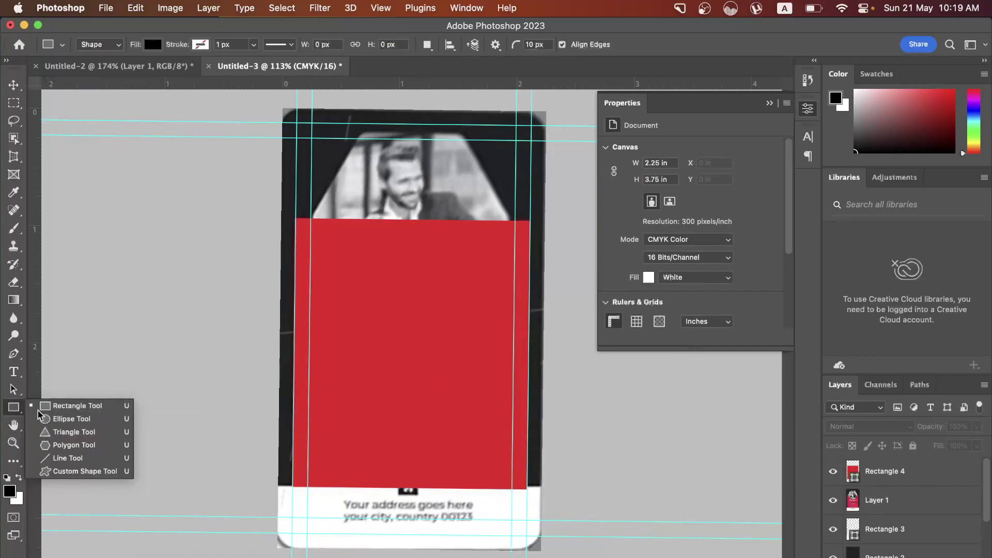
left_click(73, 445)
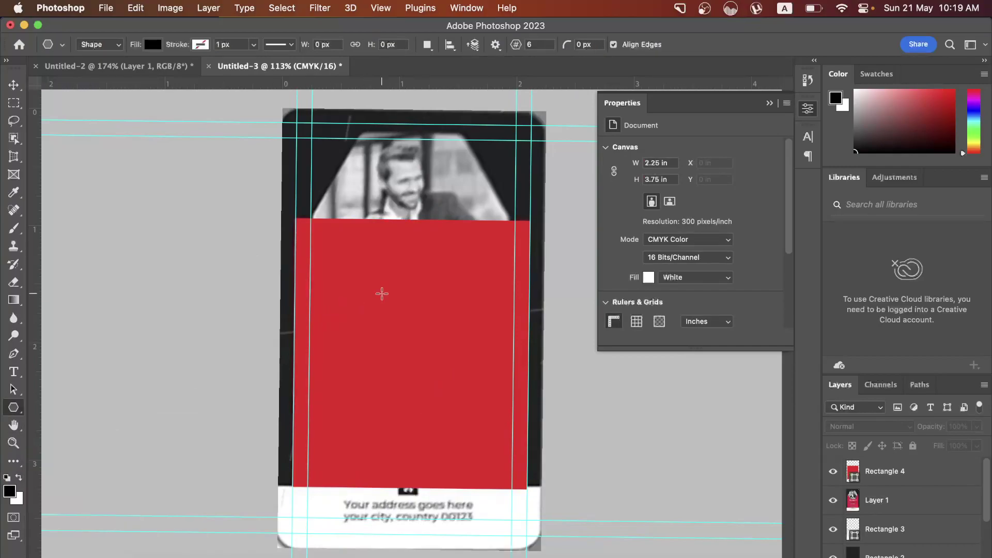
left_click(382, 297)
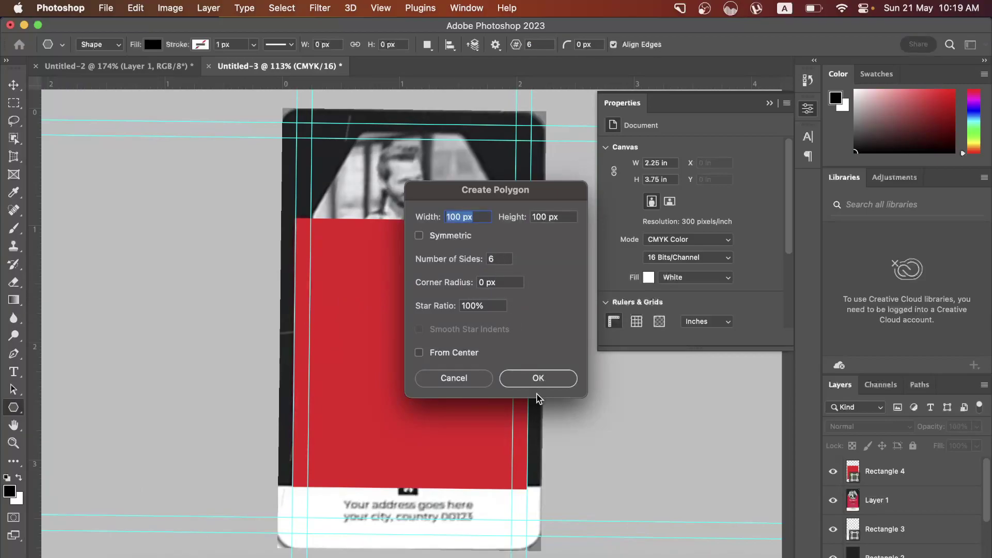
left_click(538, 380)
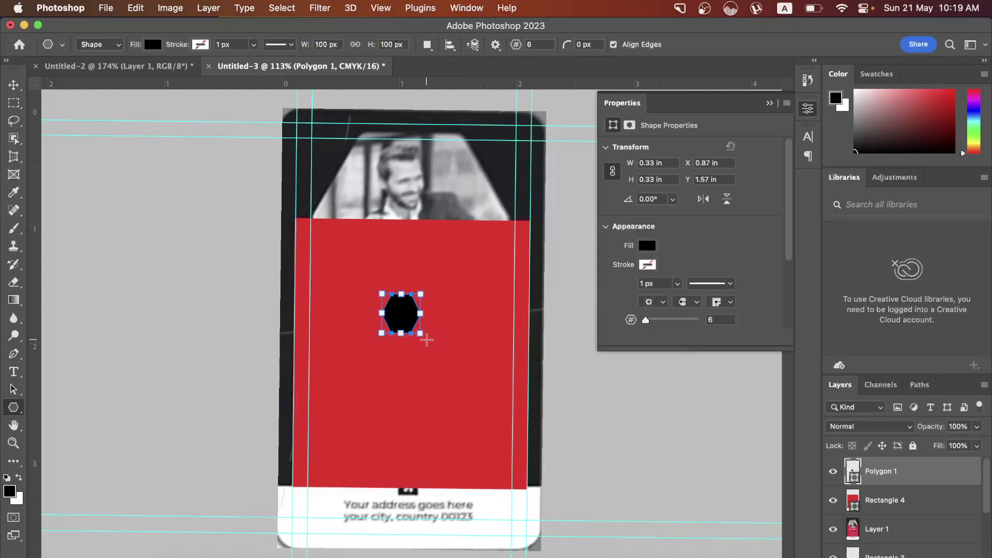
Rotate the hexagon -90° and move it up onto the photo over the man's face
left_click_drag(429, 343, 444, 276)
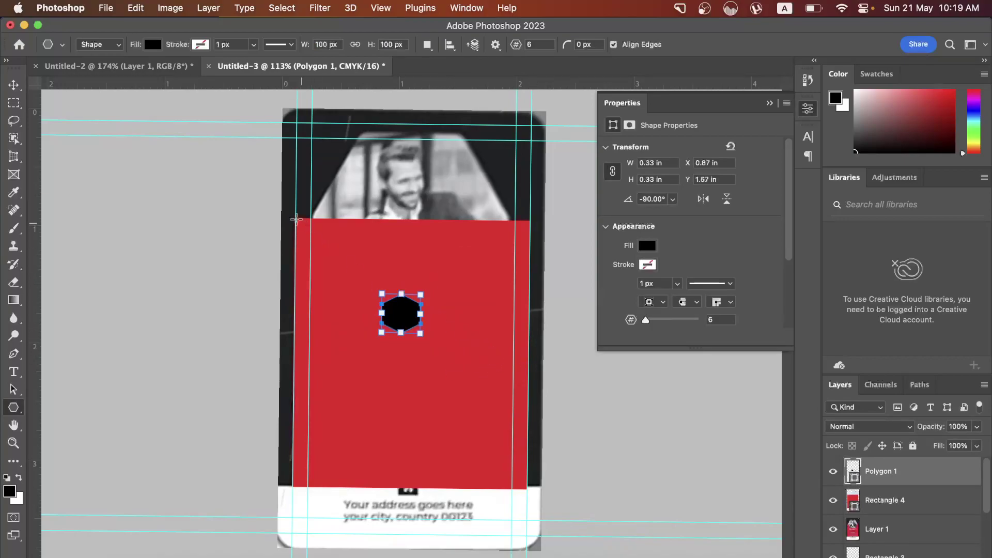
key("v")
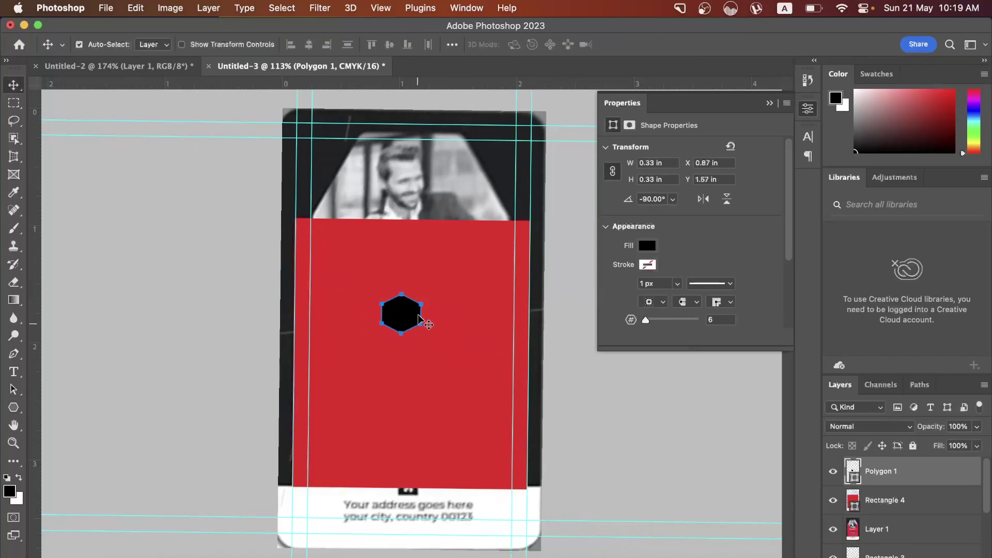
mouse_move(403, 318)
left_mouse_down()
mouse_move(400, 204)
mouse_move(379, 159)
left_mouse_up()
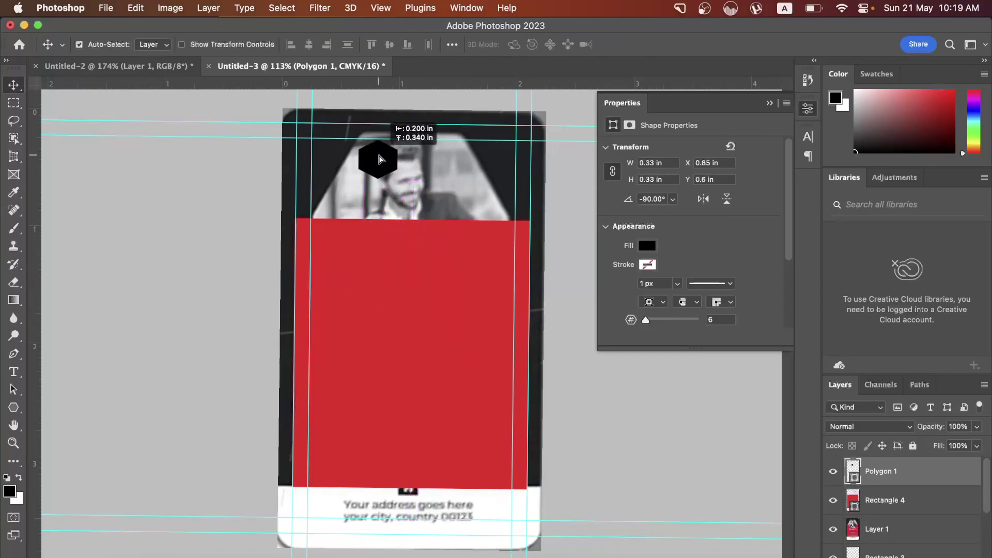
left_click_drag(378, 159, 396, 170)
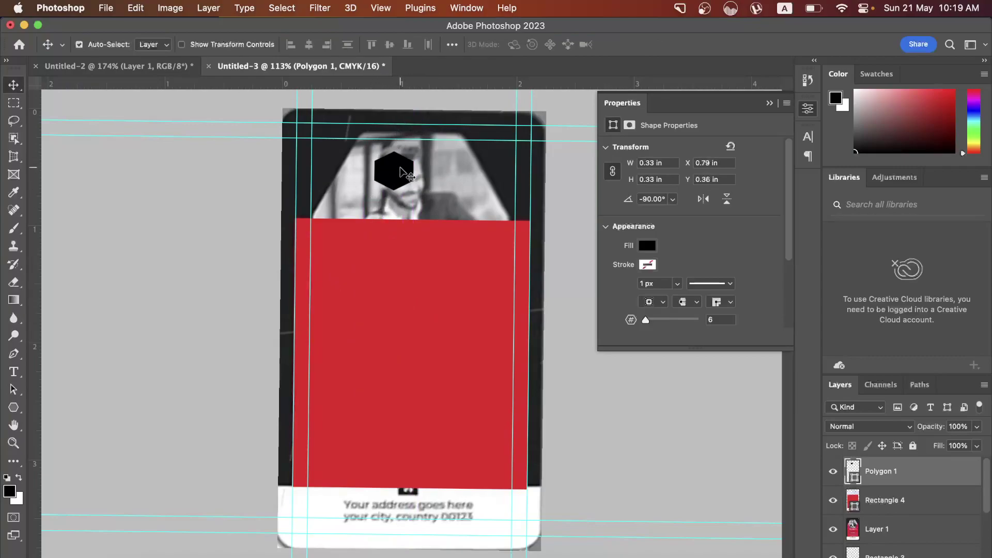
Enlarge the hexagon to about 450% × 472%, tilted 27.31°, at the card's top centre
key("ctrl+t")
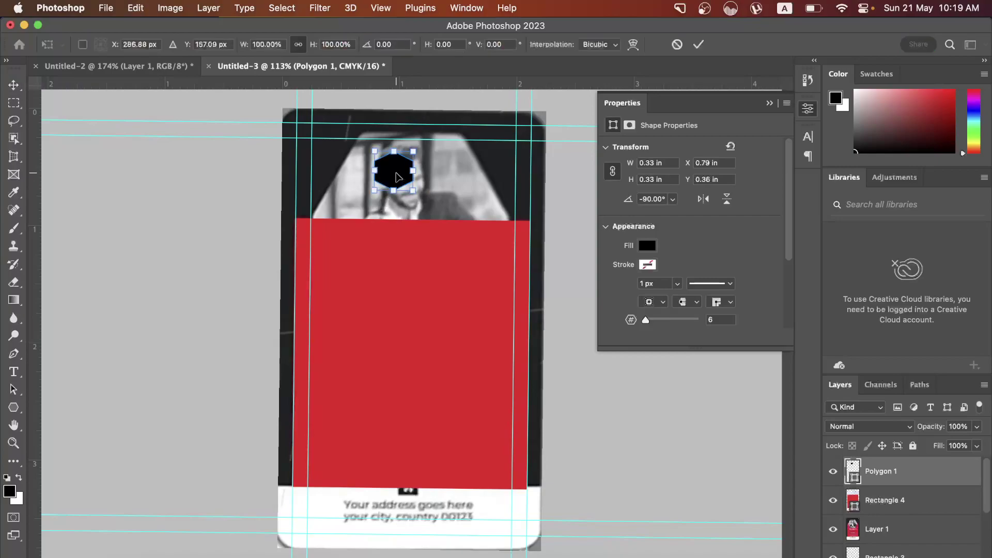
mouse_move(396, 187)
left_mouse_down()
mouse_move(395, 203)
mouse_move(431, 176)
mouse_move(420, 177)
mouse_move(517, 294)
mouse_move(468, 326)
left_mouse_up()
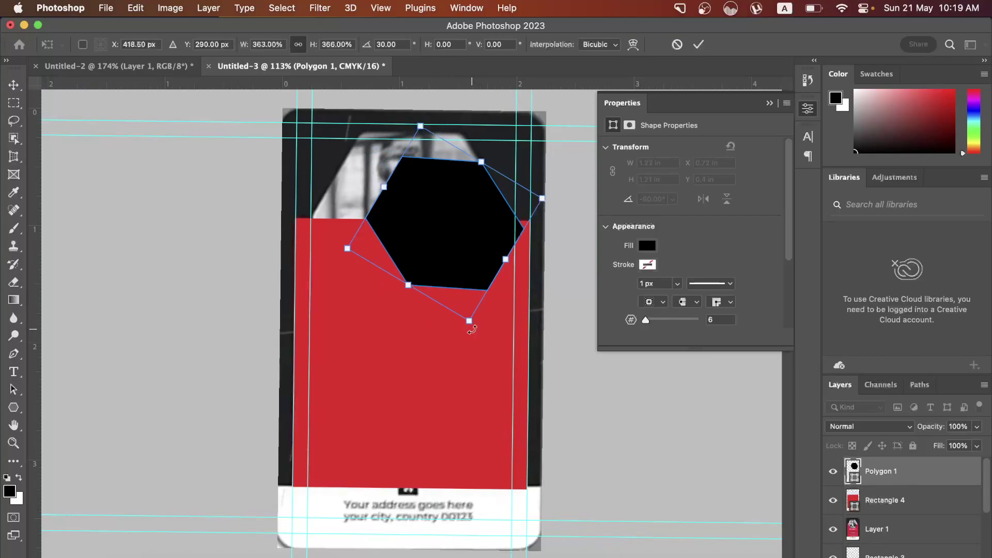
left_click_drag(472, 331, 502, 284)
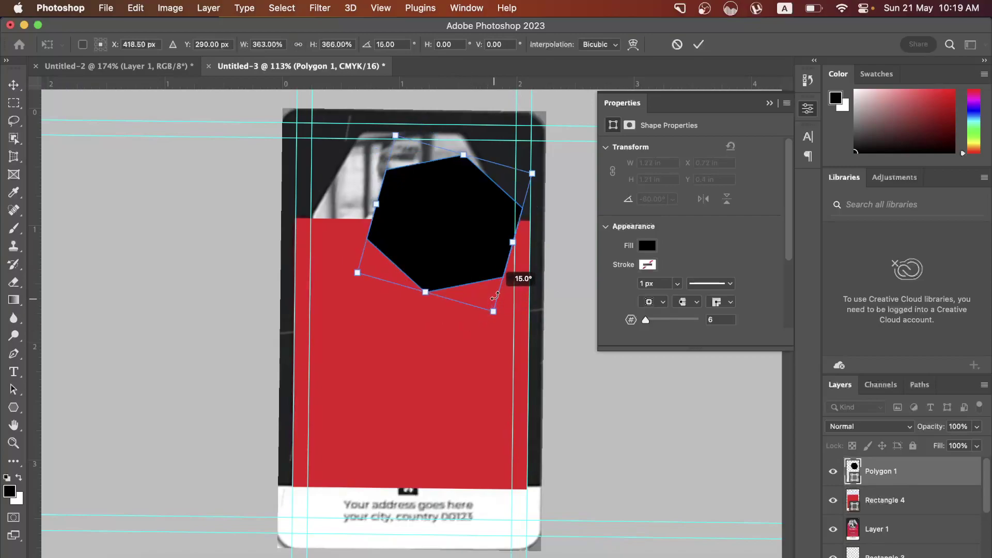
left_click_drag(452, 231, 412, 213)
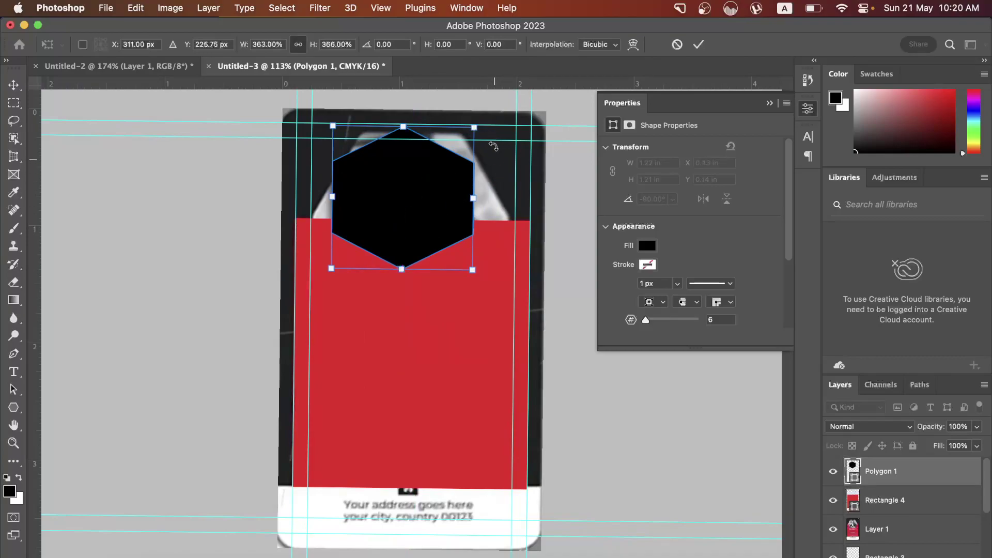
left_click_drag(483, 128, 496, 176)
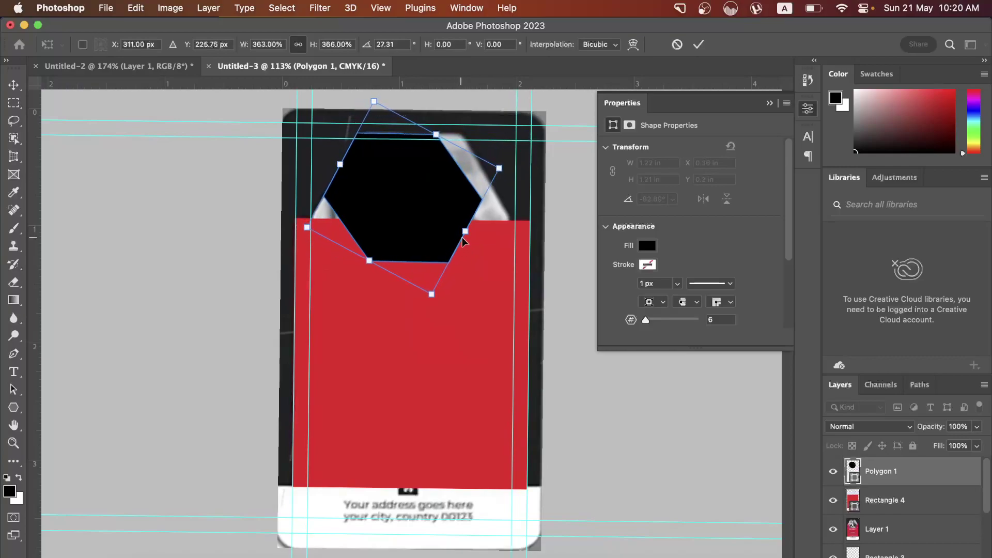
left_click_drag(468, 239, 490, 259)
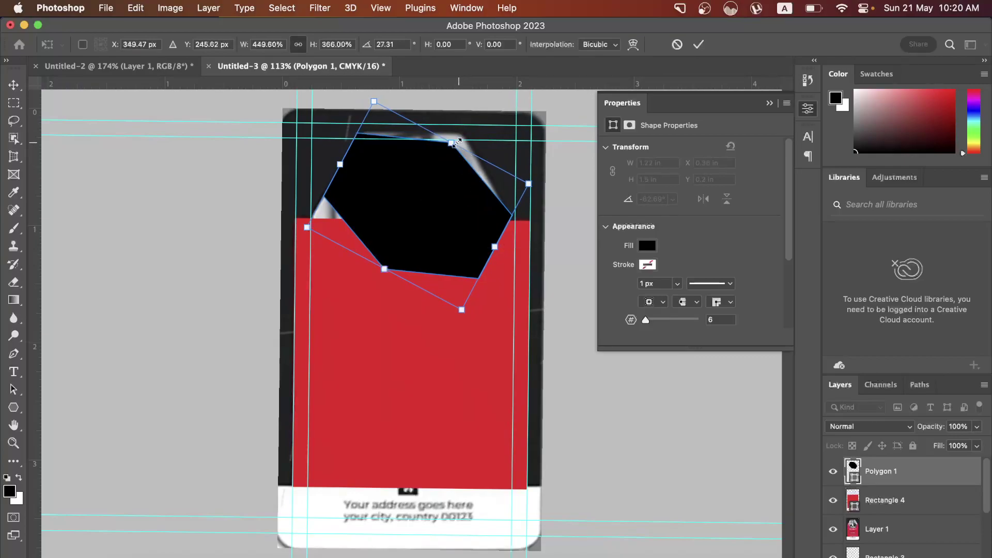
left_click_drag(452, 141, 455, 135)
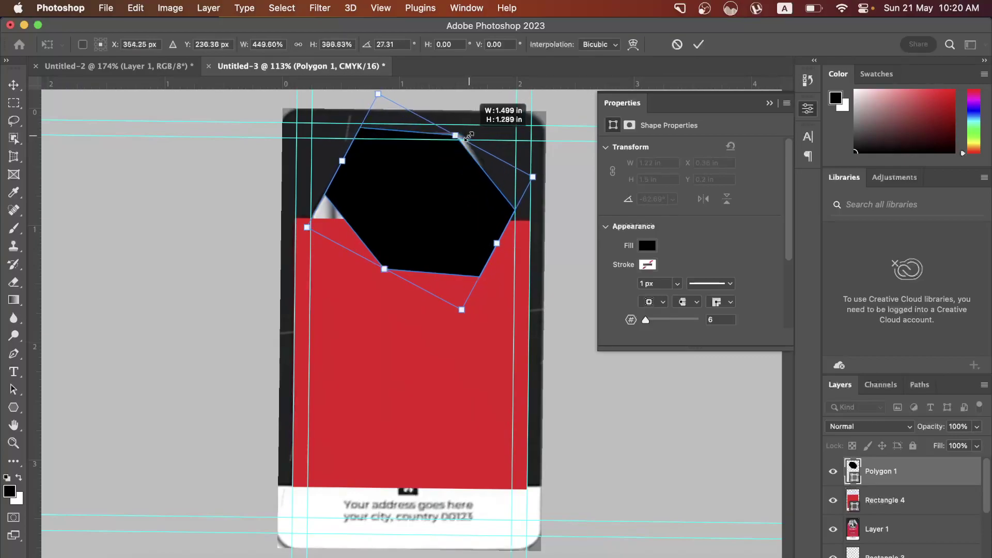
left_click_drag(380, 269, 362, 296)
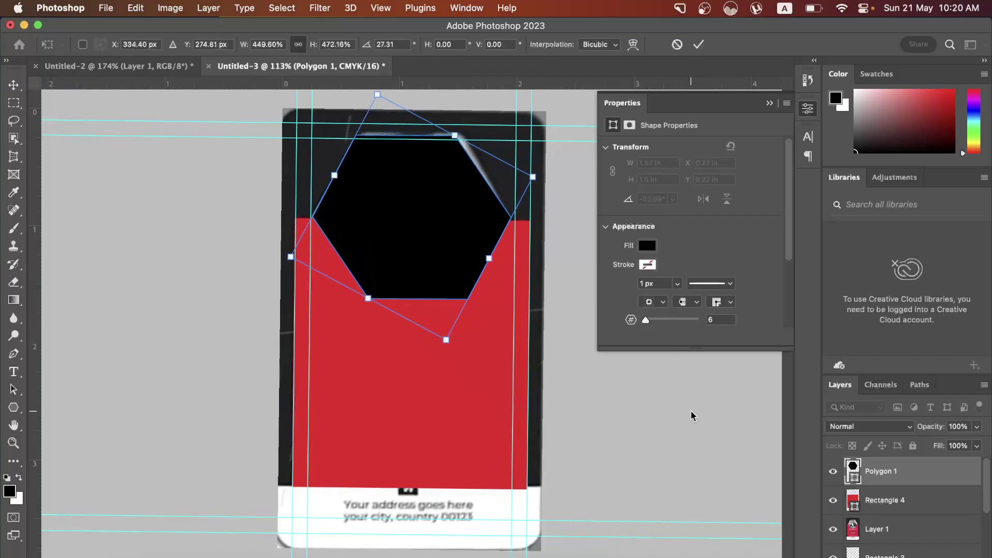
Commit the hexagon, hide Rectangle 4, and stretch the hexagon taller and wider
key("Return")
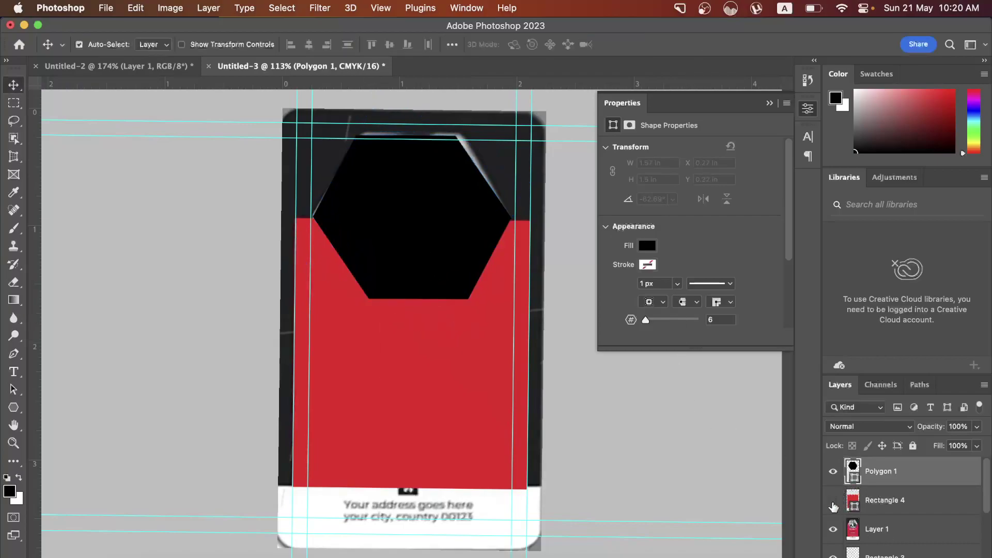
left_click(833, 500)
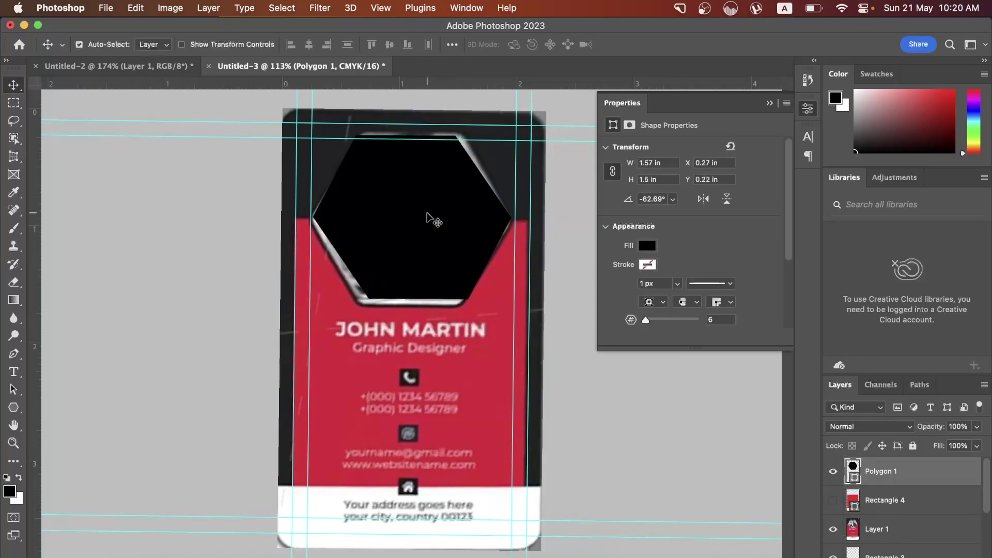
key("ctrl+t")
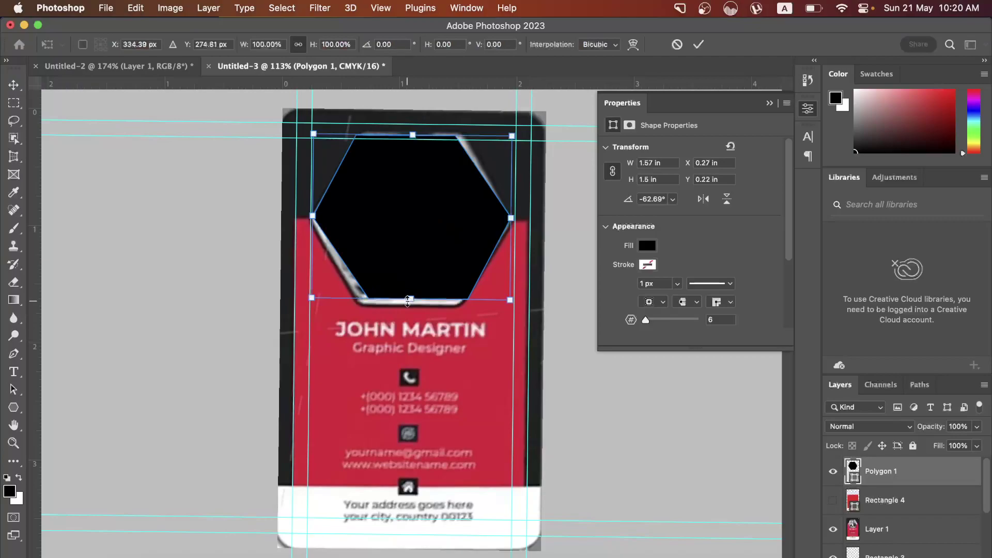
left_click_drag(407, 300, 395, 306)
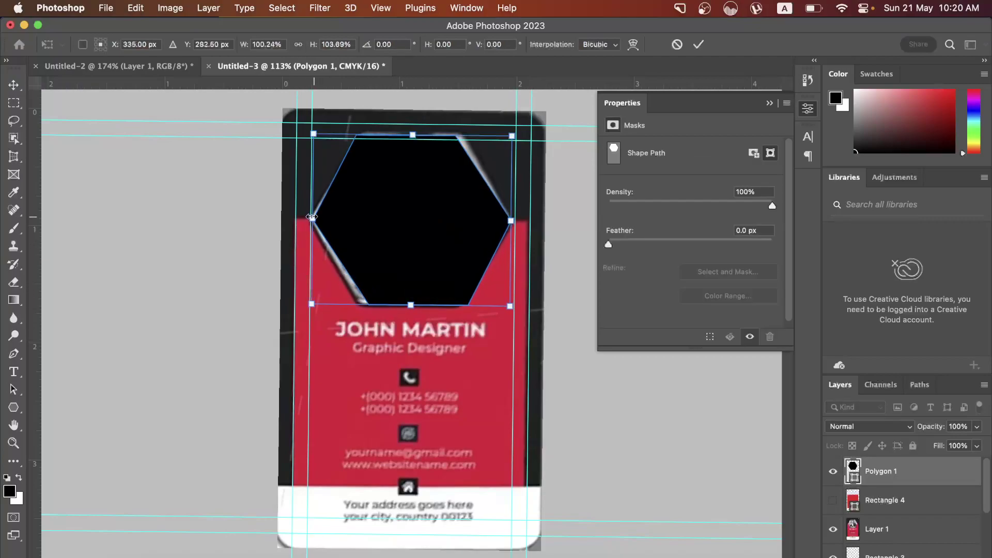
left_click_drag(311, 218, 305, 215)
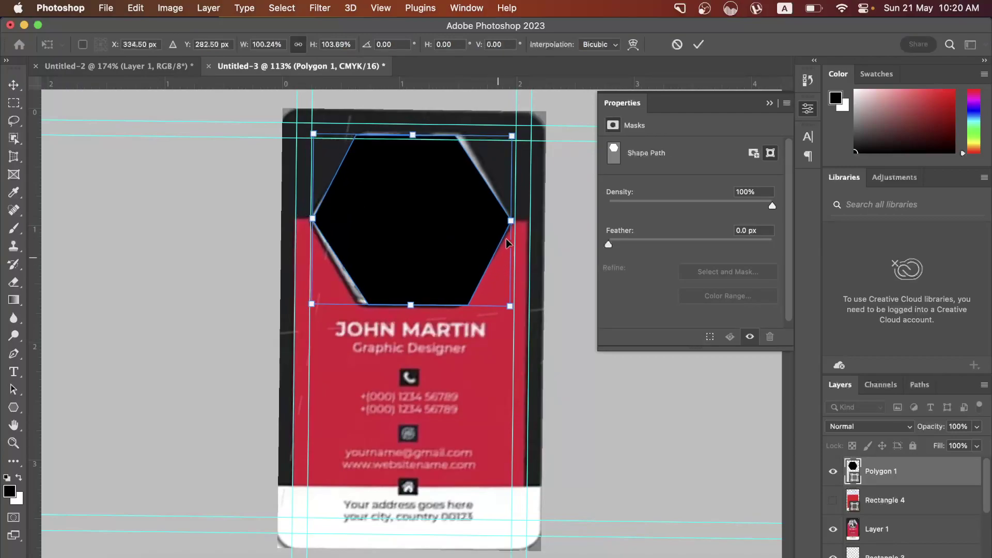
left_click_drag(511, 224, 516, 221)
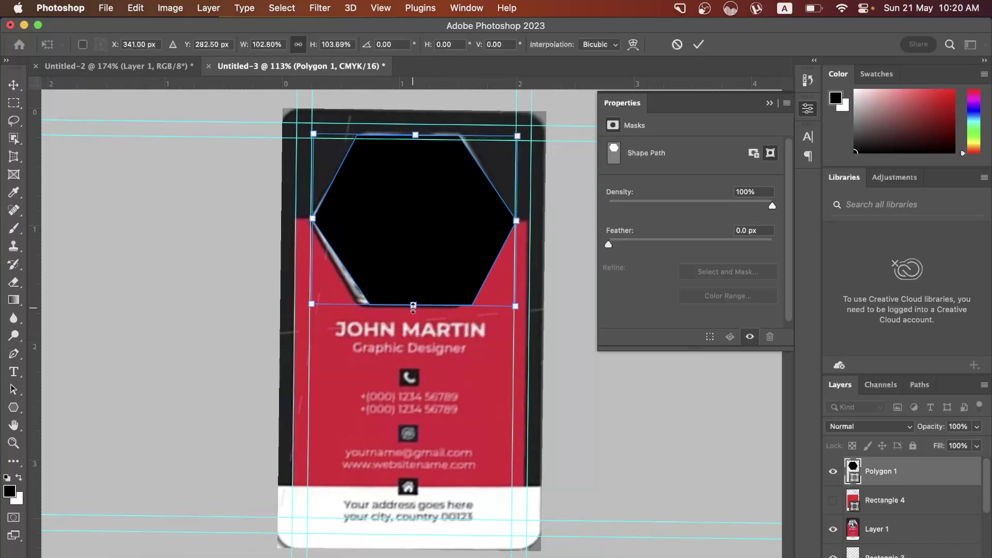
left_click_drag(413, 306, 401, 311)
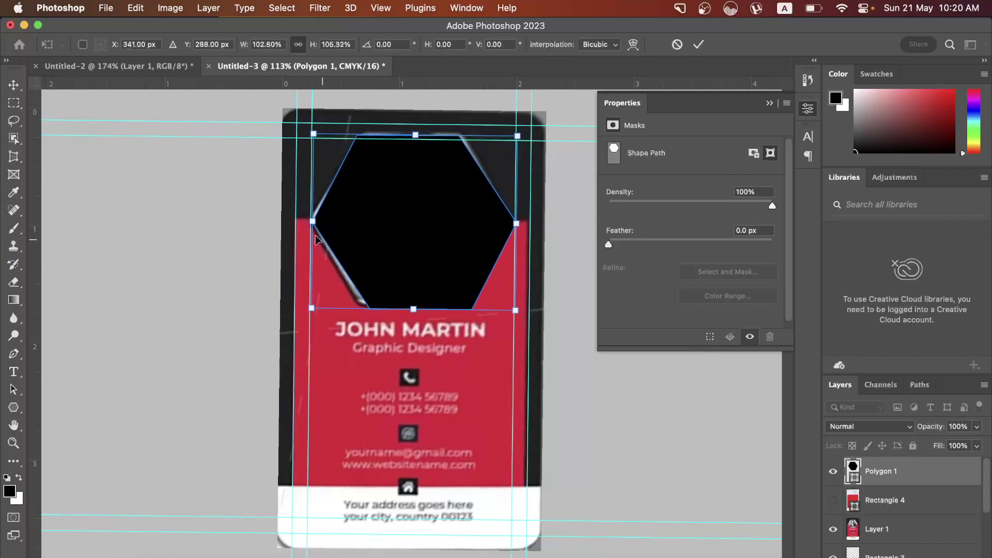
left_click_drag(311, 225, 307, 226)
Fine-tune the hexagon's size, tilt it about 2°, and hide the reference image Layer 1
left_click_drag(305, 225, 312, 223)
mouse_move(311, 308)
left_mouse_down()
mouse_move(296, 305)
mouse_move(310, 307)
left_mouse_up()
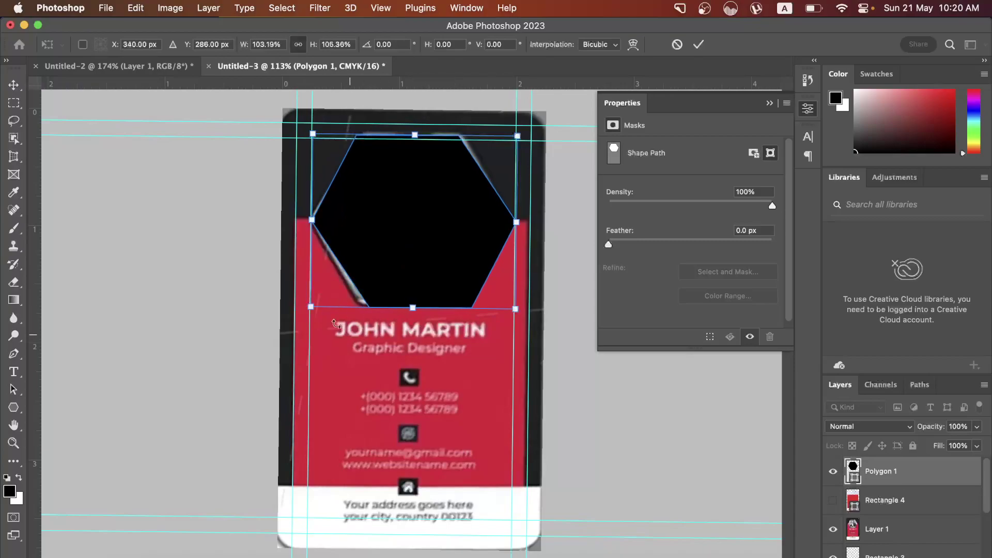
left_click_drag(308, 307, 306, 310)
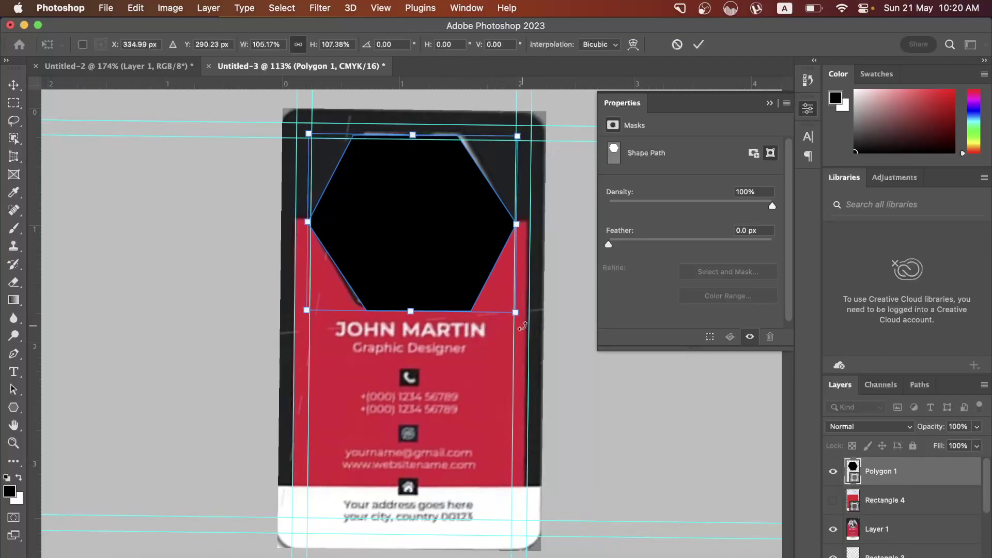
left_click_drag(540, 303, 538, 307)
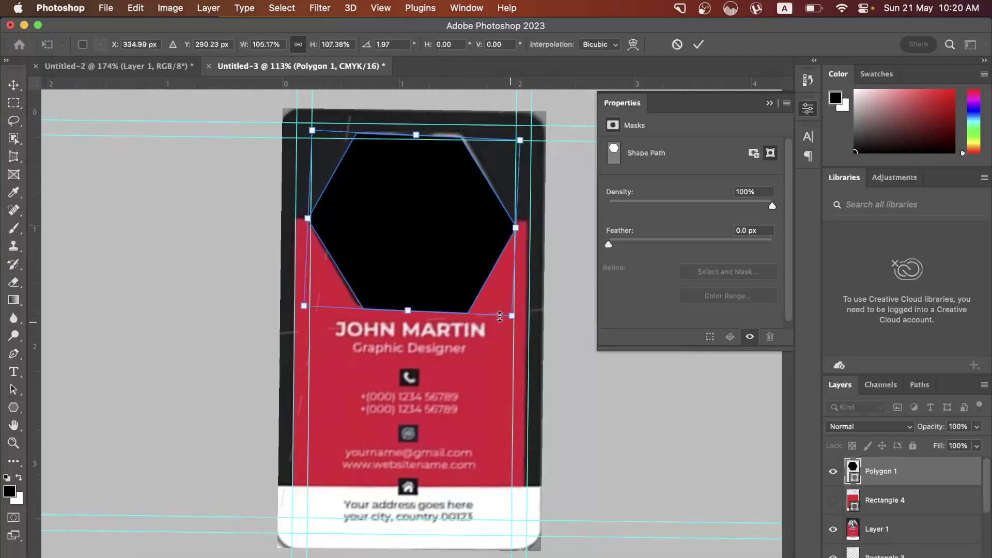
left_click_drag(426, 252, 425, 250)
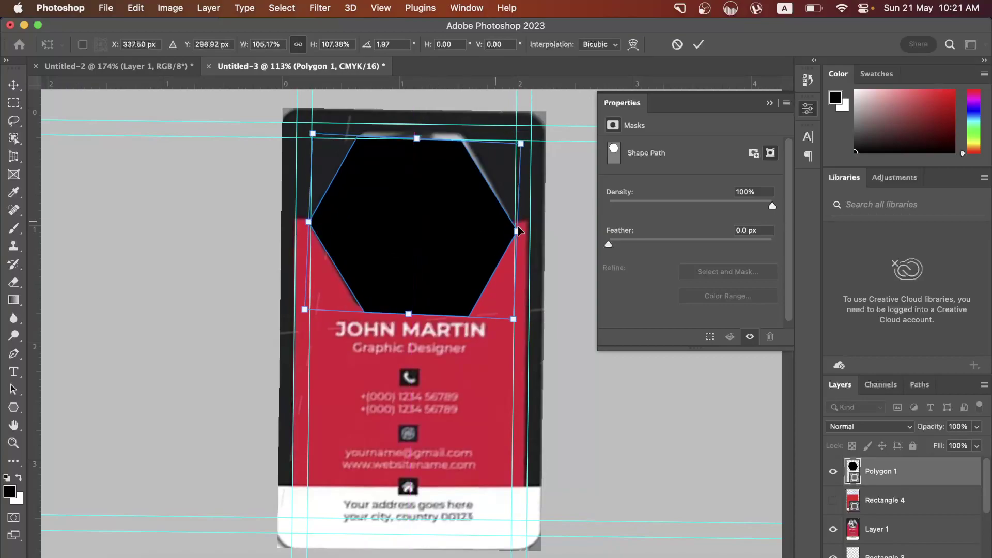
left_click(833, 529)
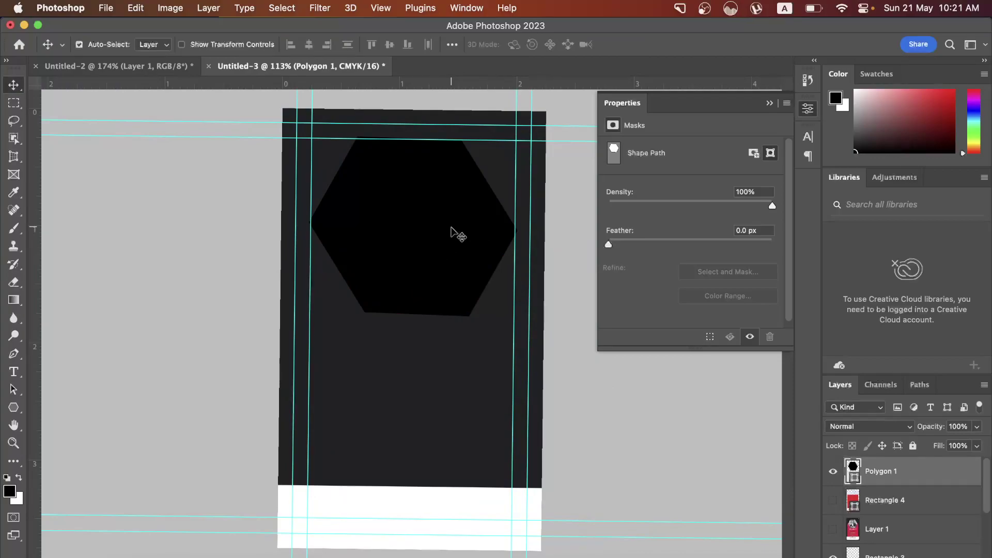
Replace the black hexagon with a small five-sided polygon
key("Delete")
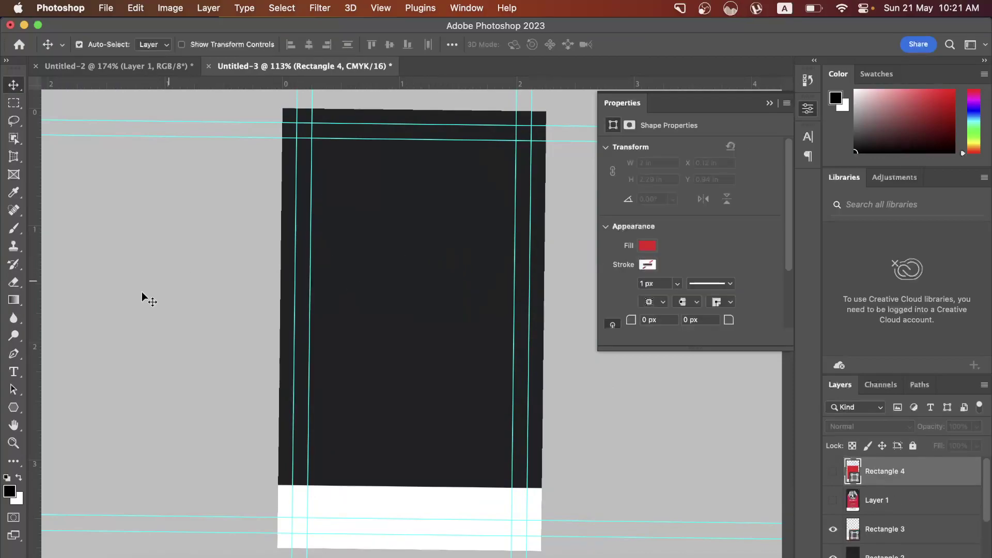
left_click(14, 407)
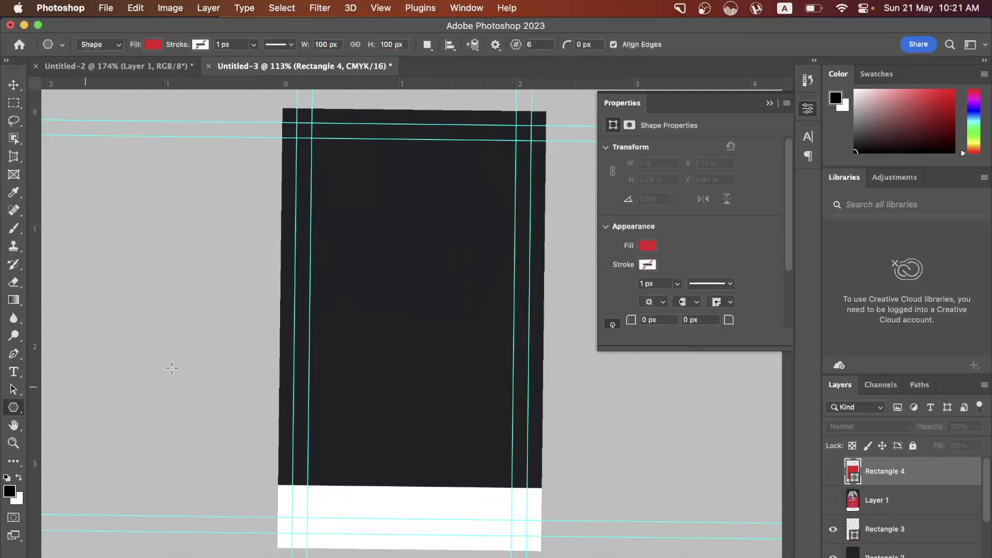
left_click(383, 255)
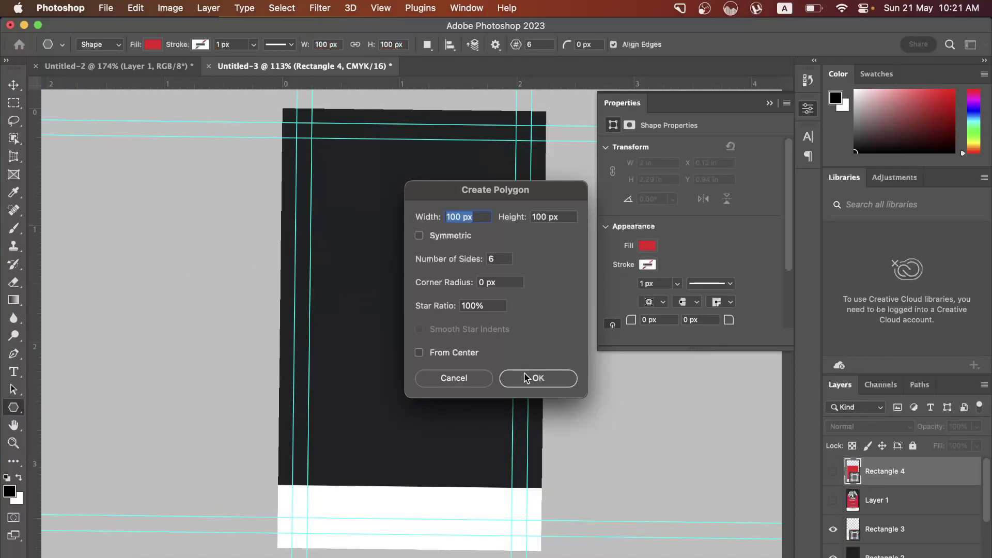
double_click(495, 258)
type("5")
left_click(537, 380)
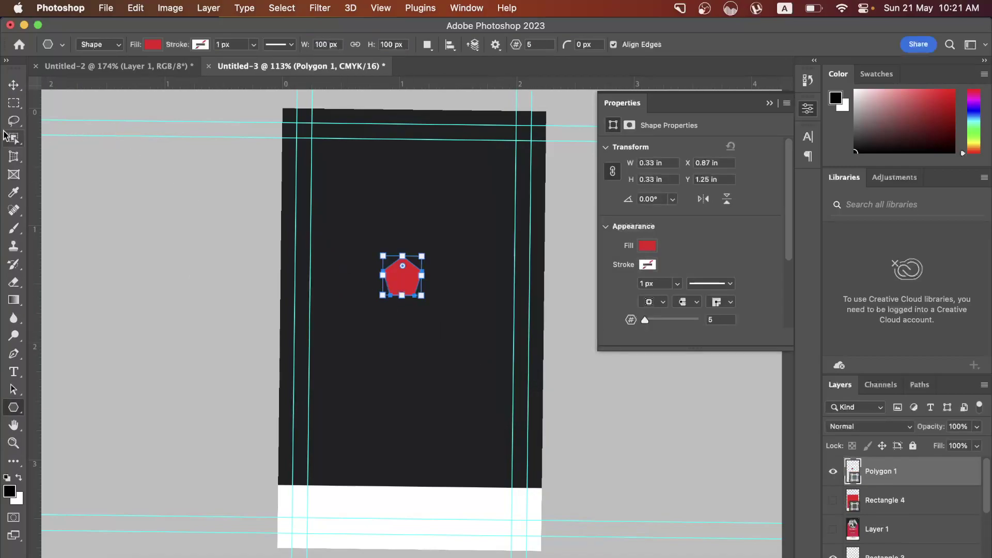
Make the reference card image Layer 1 visible again
left_click(14, 87)
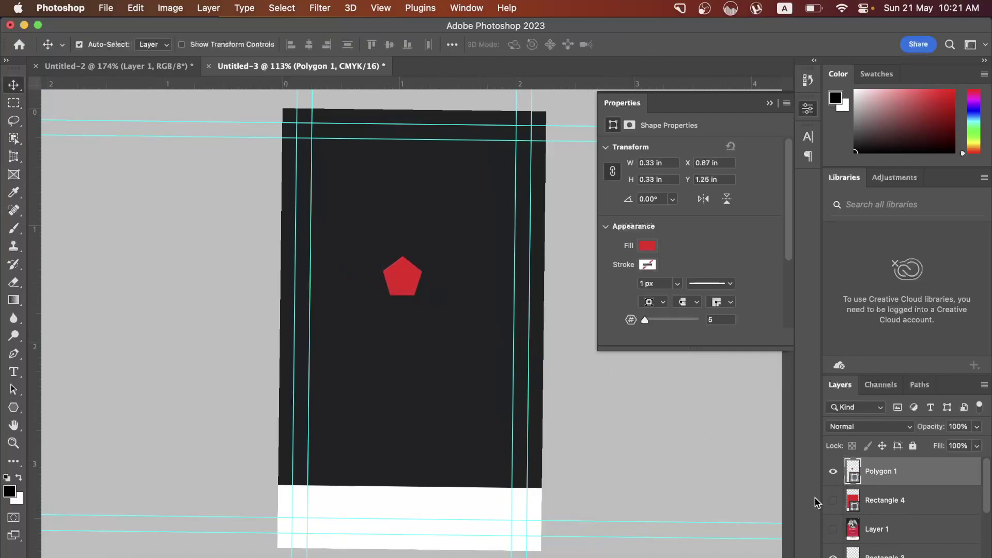
left_click(834, 528)
left_click(832, 529)
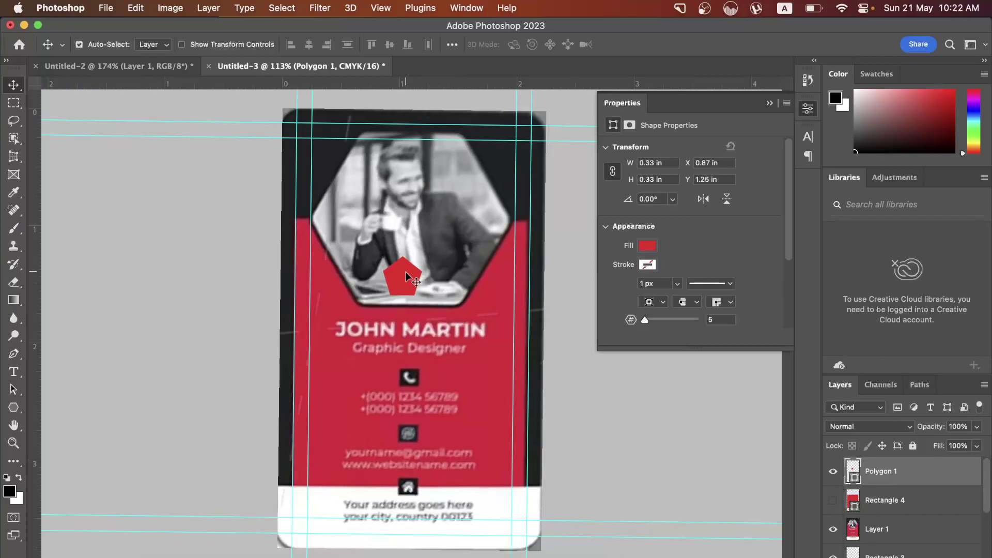
Delete the pentagon, then create and undo a seven-sided test polygon
key("BackSpace")
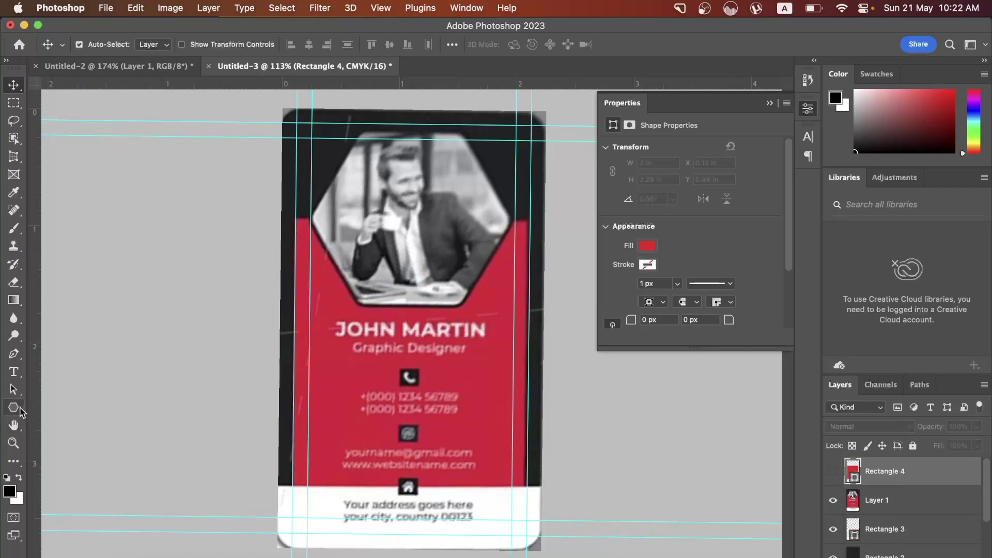
left_click(14, 407)
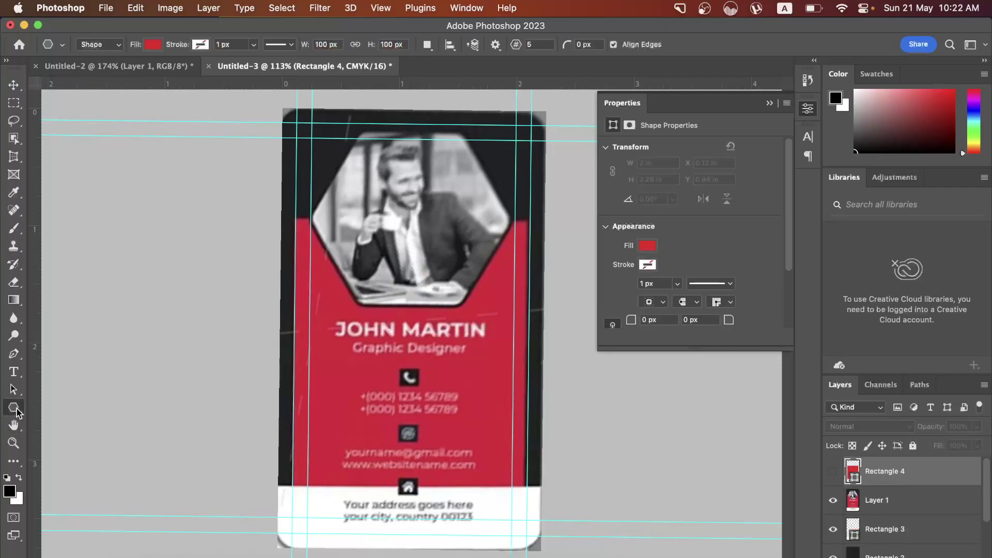
left_click(404, 267)
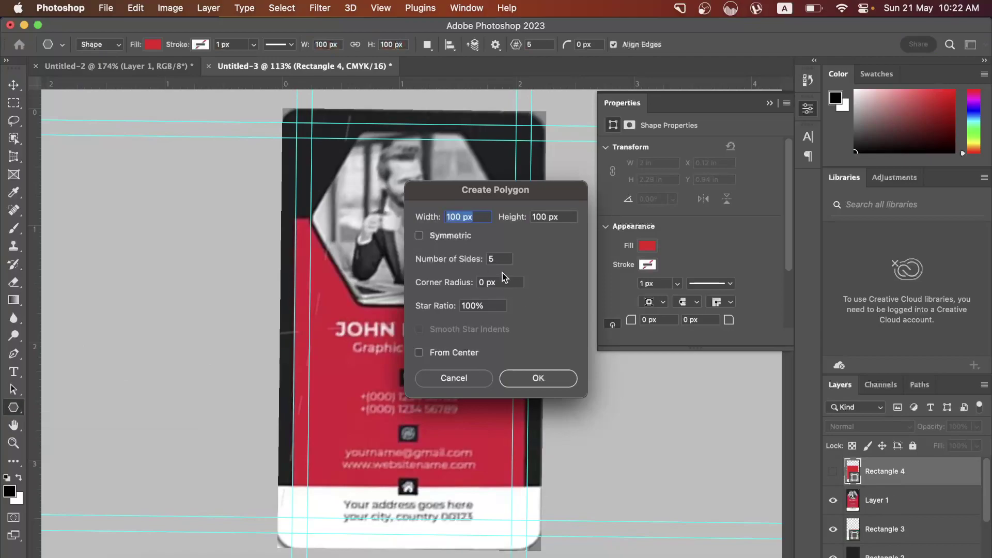
double_click(494, 258)
type("7")
left_click(519, 382)
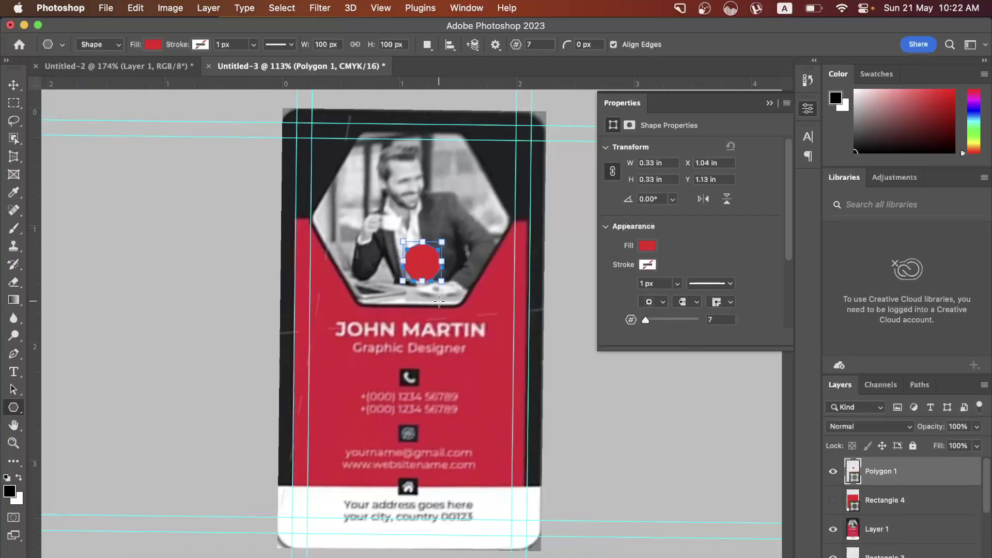
key("ctrl+z")
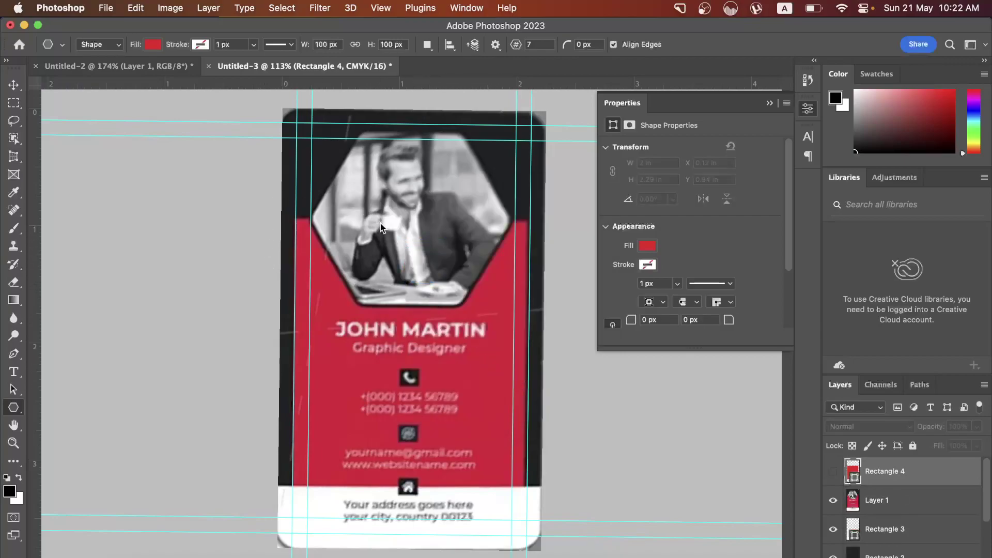
Create a six-sided test polygon to set the sides default, then undo it
left_click(381, 223)
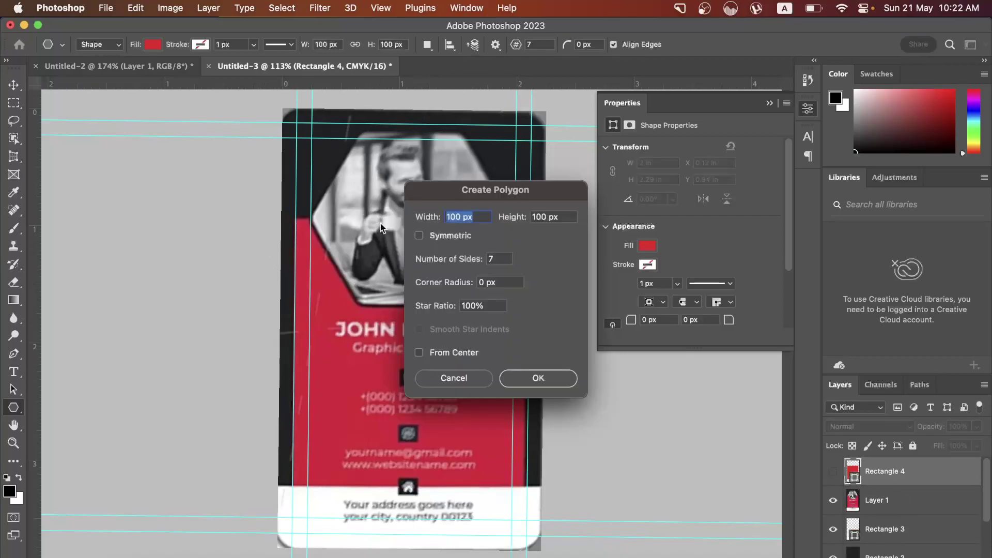
double_click(494, 260)
type("6")
left_click(538, 384)
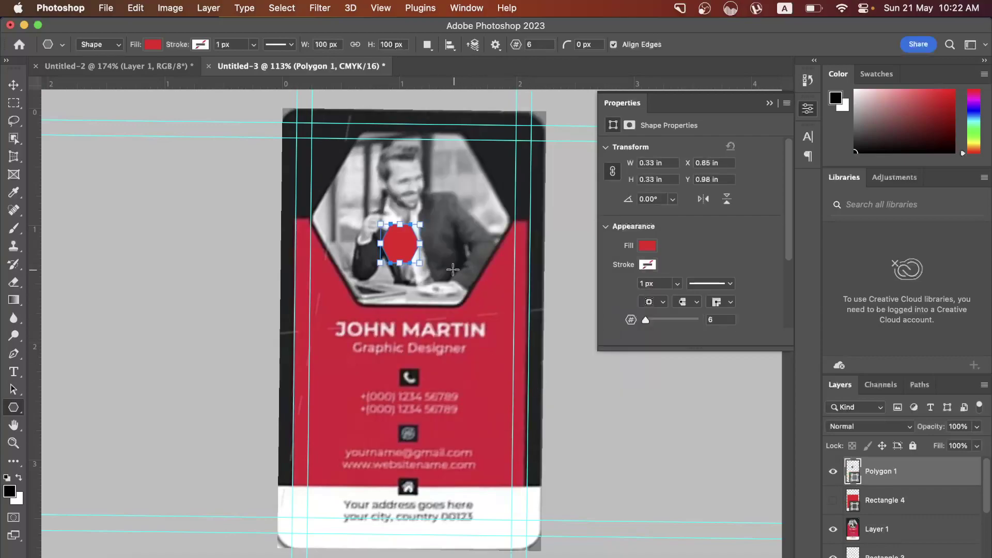
key("ctrl+z")
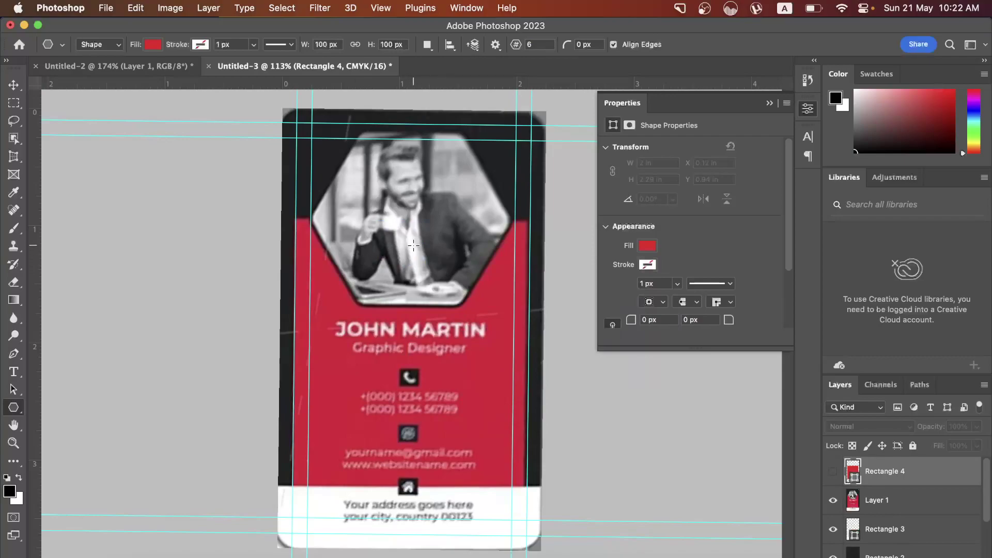
Draw a new red hexagon and move it up over the top of the photo
left_click_drag(413, 245, 552, 363)
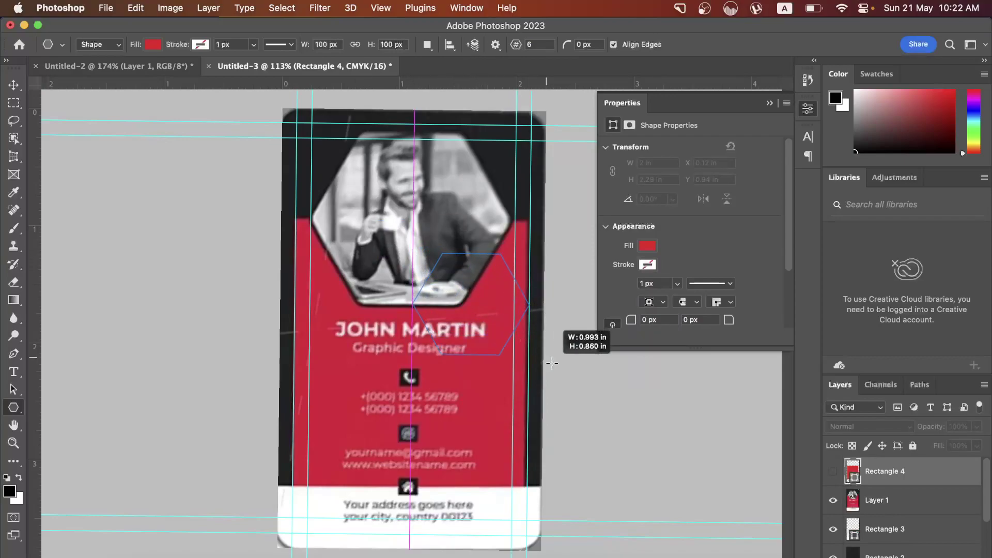
left_click_drag(552, 364, 553, 365)
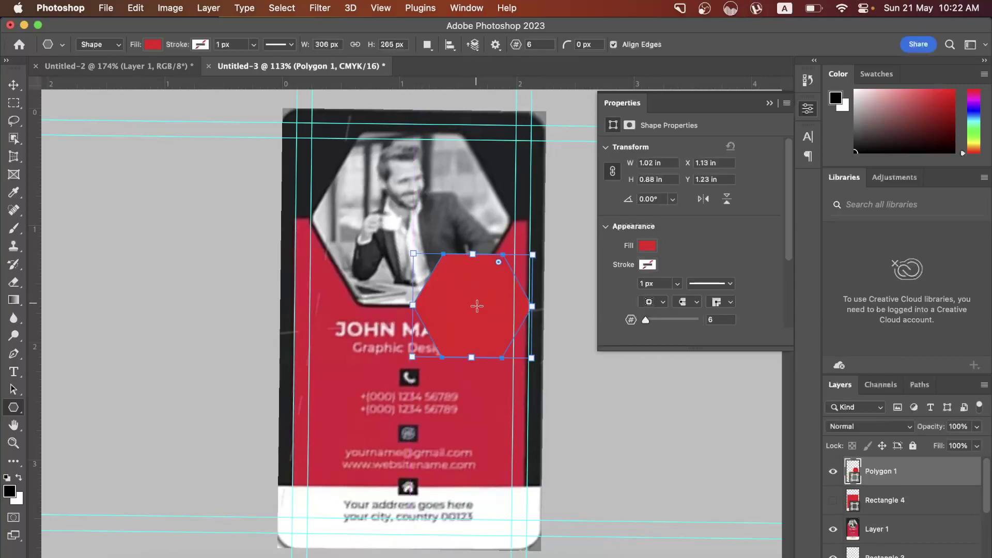
left_click(14, 85)
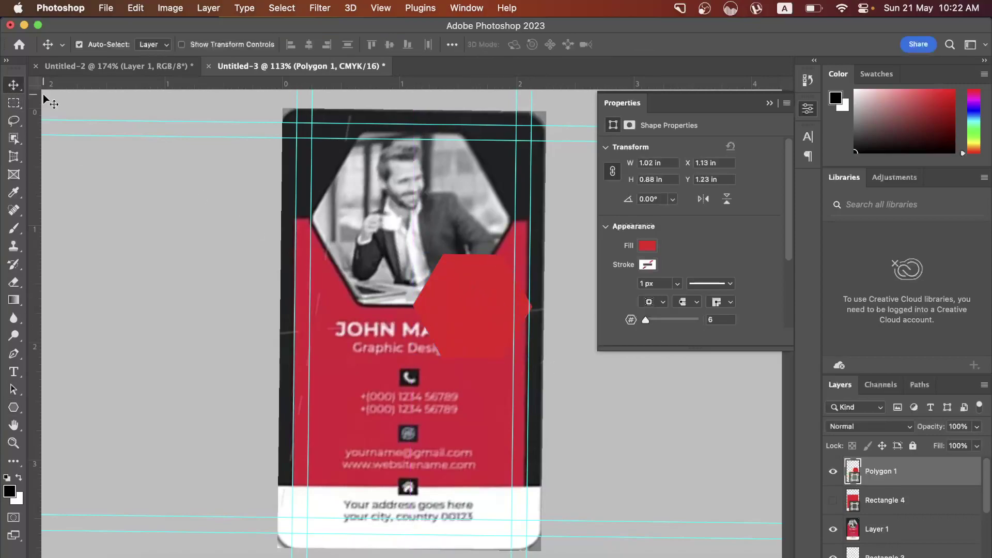
mouse_move(484, 305)
left_mouse_down()
mouse_move(420, 184)
mouse_move(426, 176)
left_mouse_up()
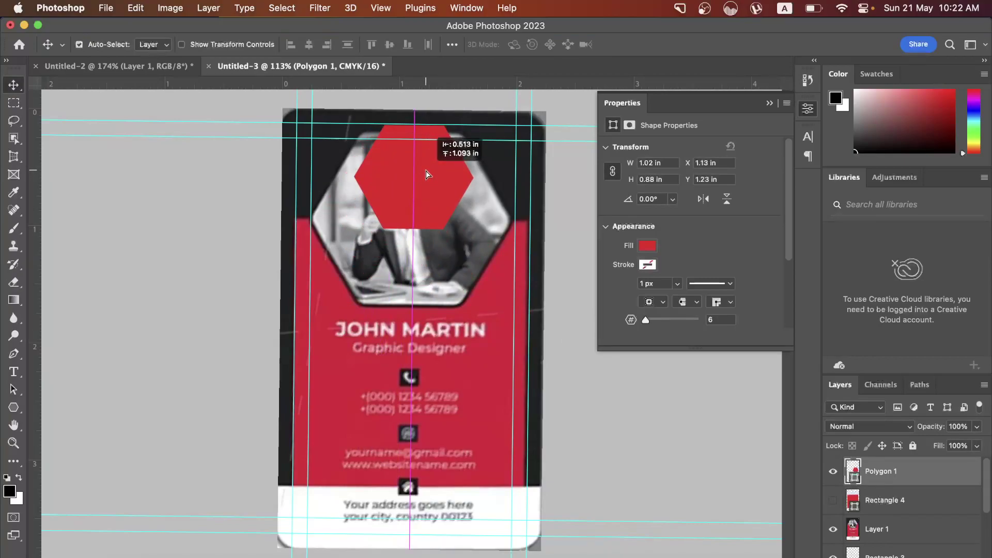
left_click_drag(425, 173, 425, 172)
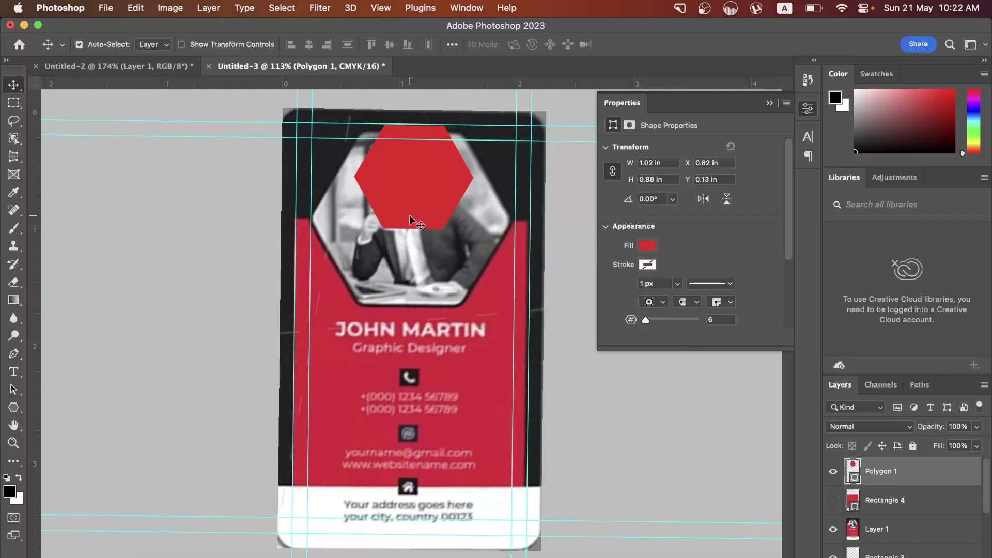
Scale the red hexagon to about 178%, roughly 1.82 × 1.58 in
key("ctrl+t")
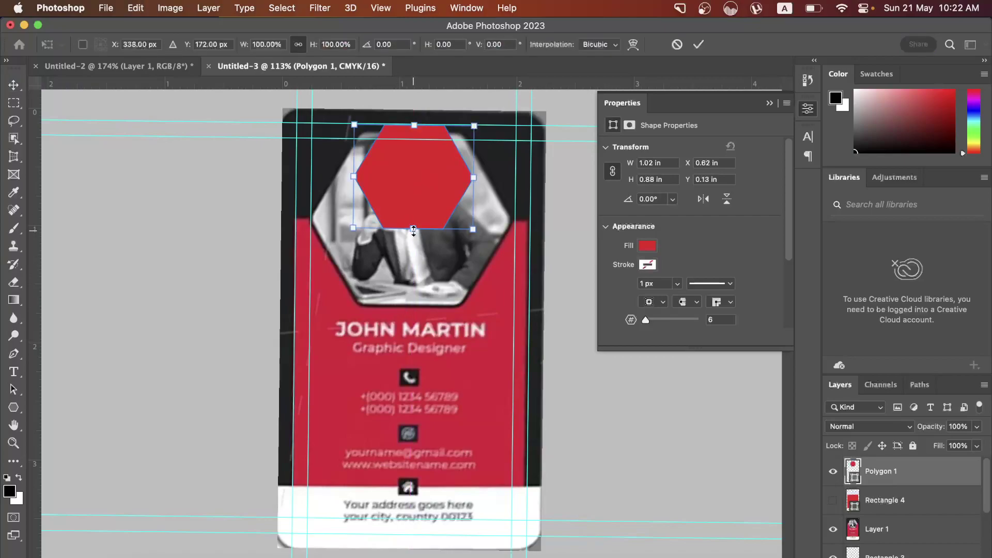
mouse_move(414, 231)
left_mouse_down()
mouse_move(410, 326)
mouse_move(411, 311)
left_mouse_up()
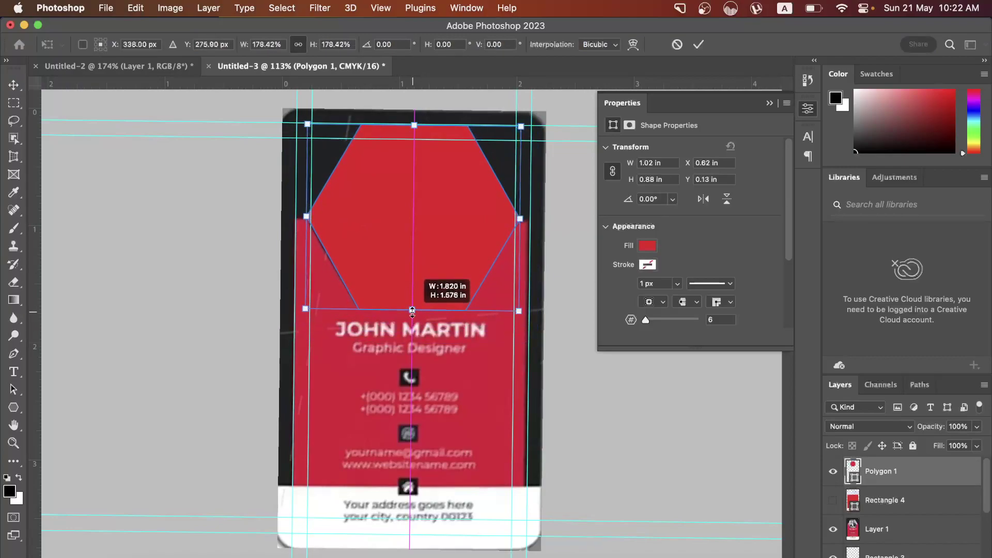
left_click_drag(412, 311, 412, 310)
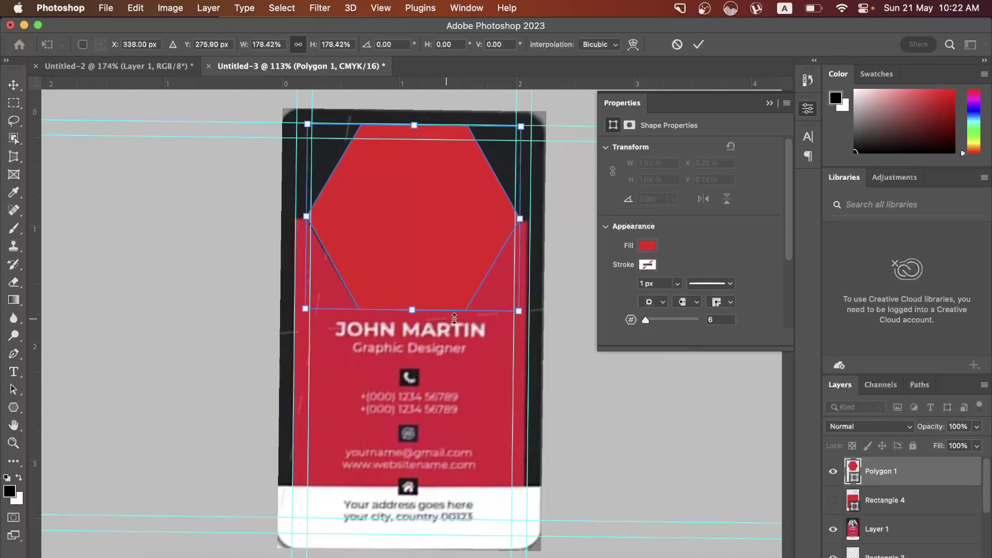
left_click(700, 45)
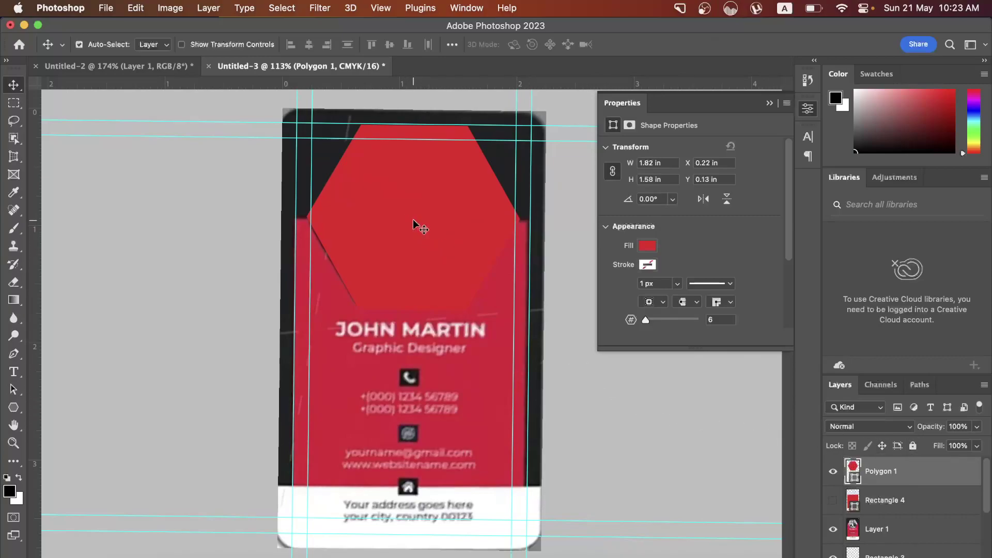
left_click_drag(413, 221, 411, 218)
key("ctrl+t")
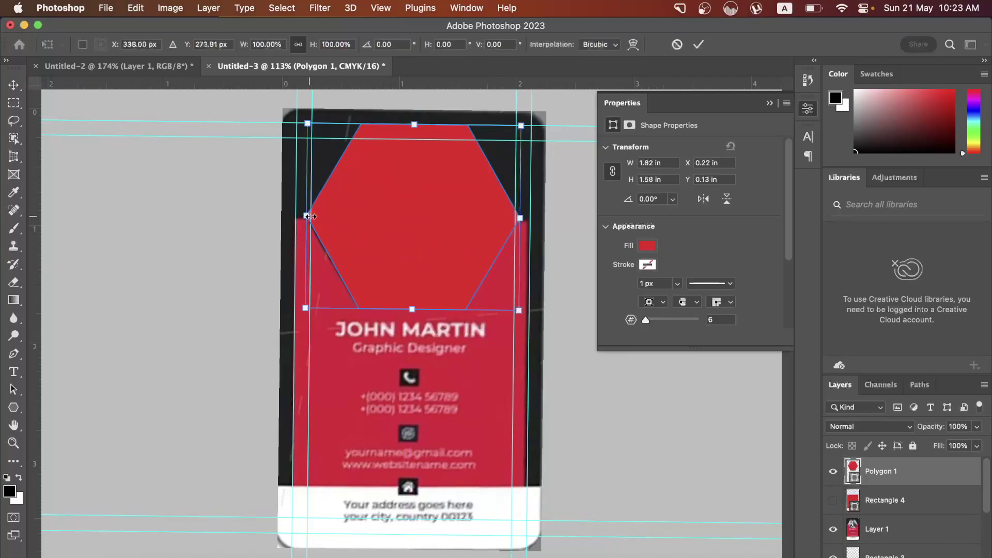
left_click_drag(308, 216, 312, 216)
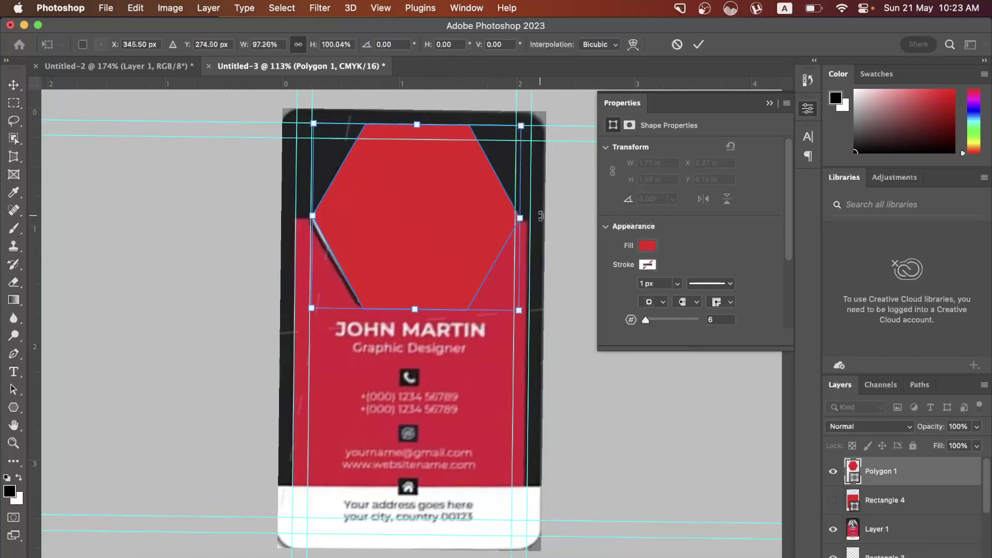
key("super+plus")
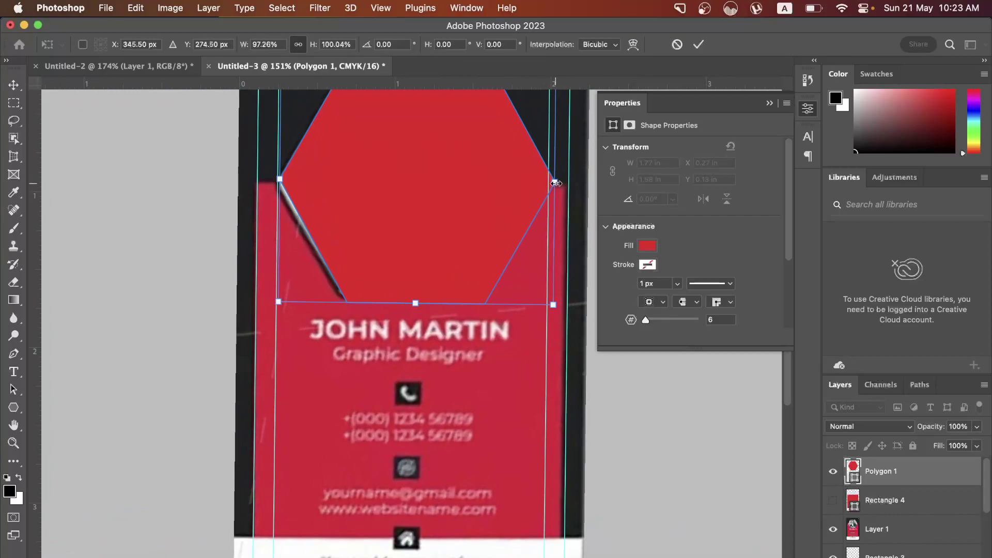
left_click_drag(556, 182, 548, 184)
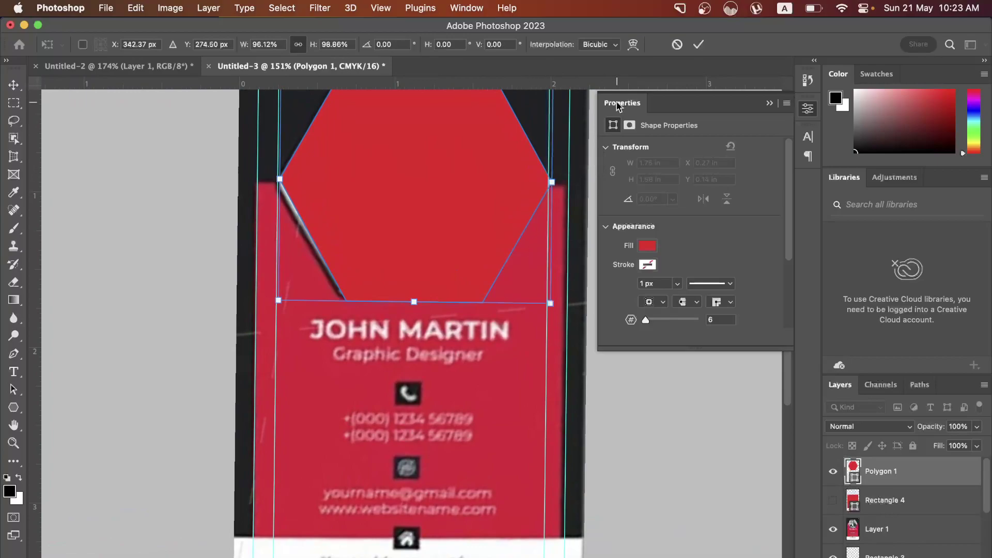
left_click(699, 44)
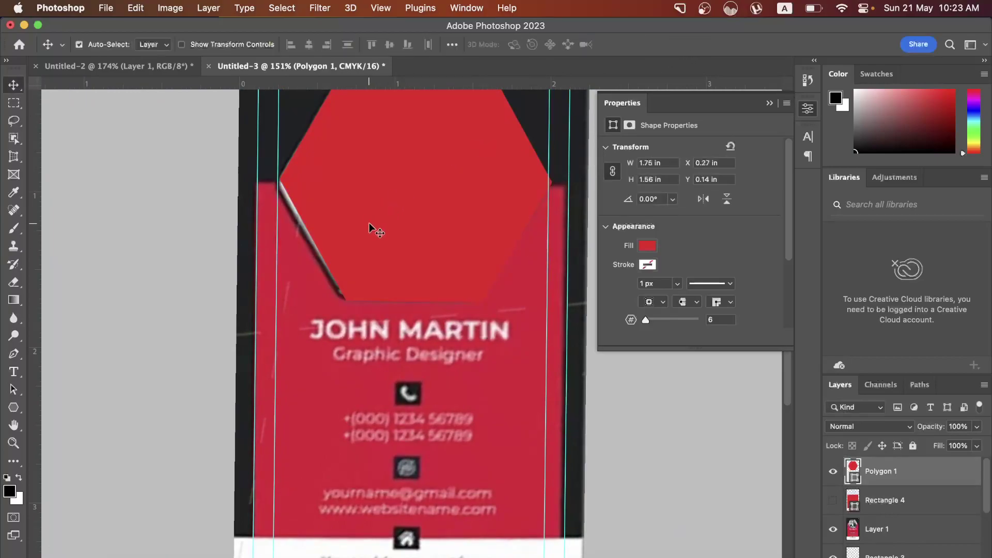
scroll(369, 222, "down", 3)
scroll(369, 222, "down", 3)
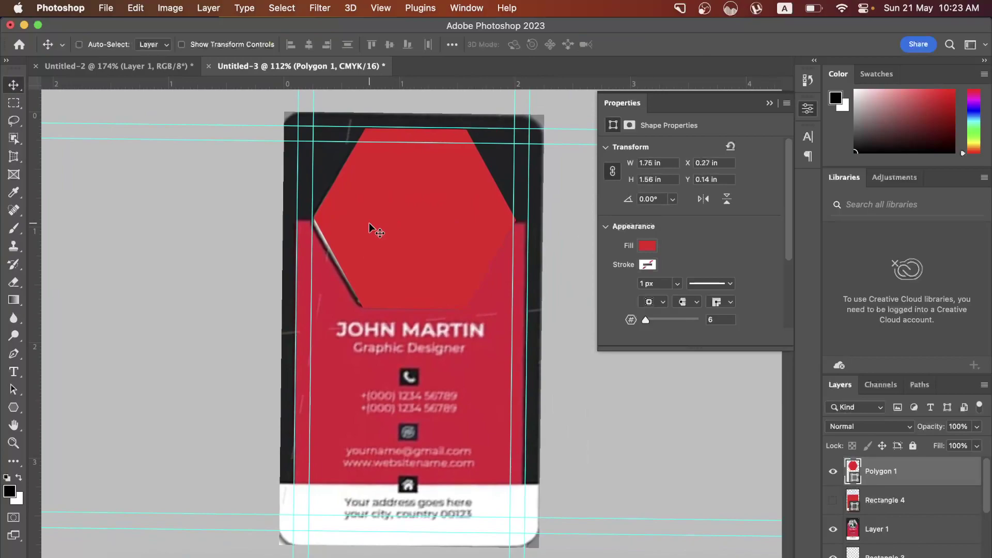
key("ctrl+z")
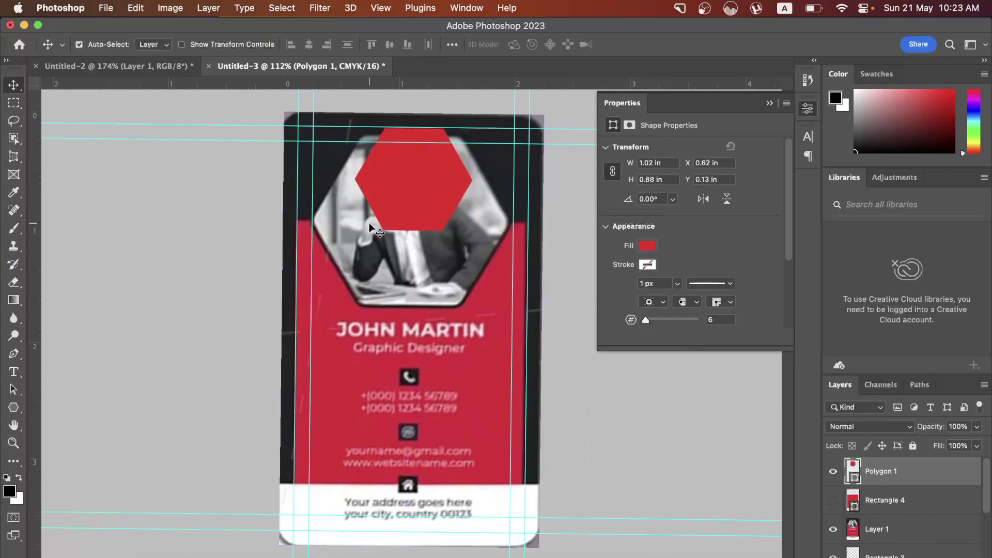
key("ctrl+shift+z")
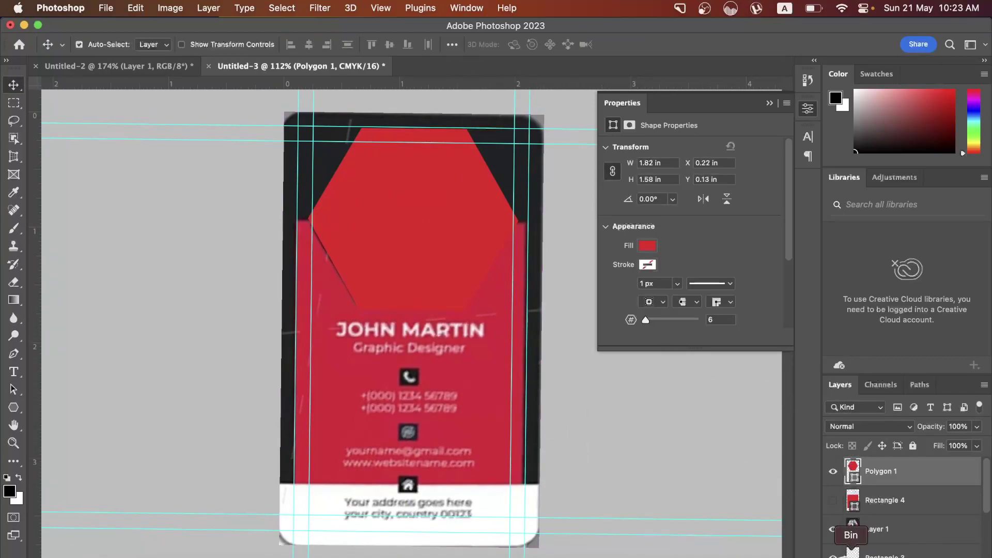
Add a dark inside Stroke layer effect to the red hexagon
left_click(870, 556)
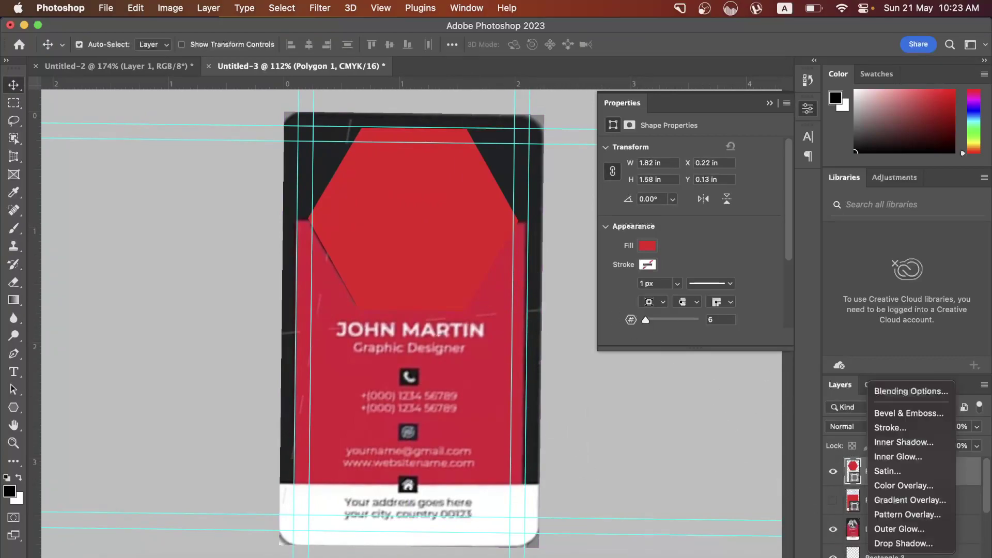
left_click(910, 428)
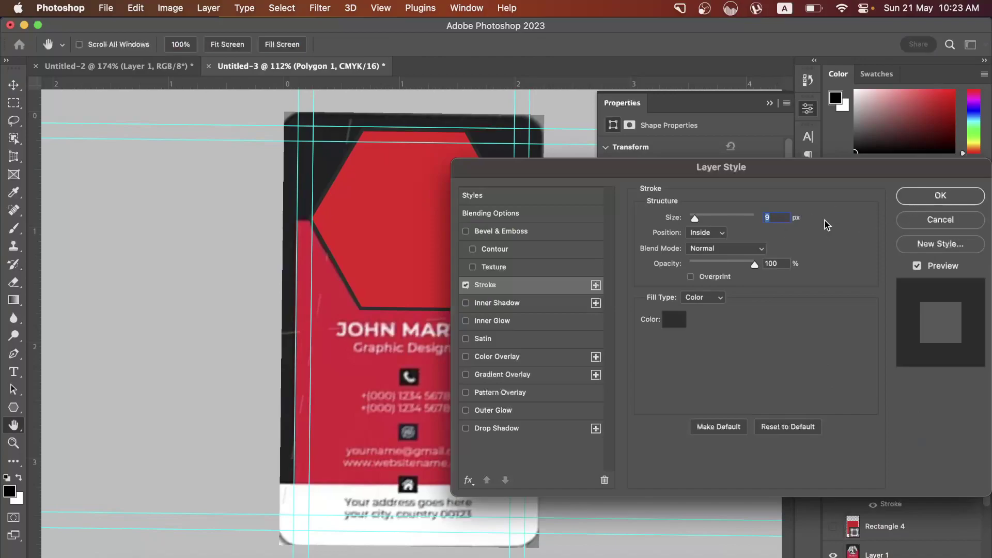
left_click(921, 199)
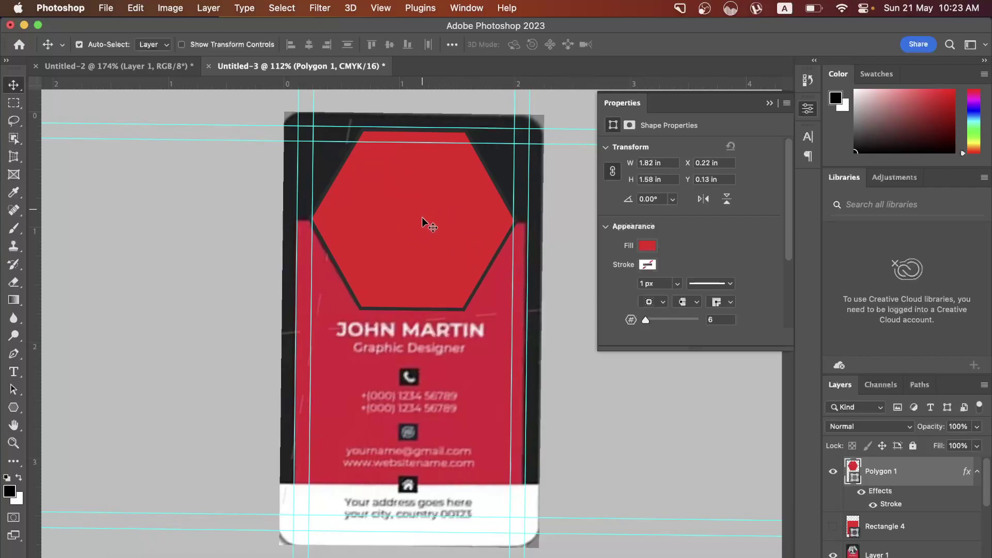
left_click_drag(412, 232, 412, 231)
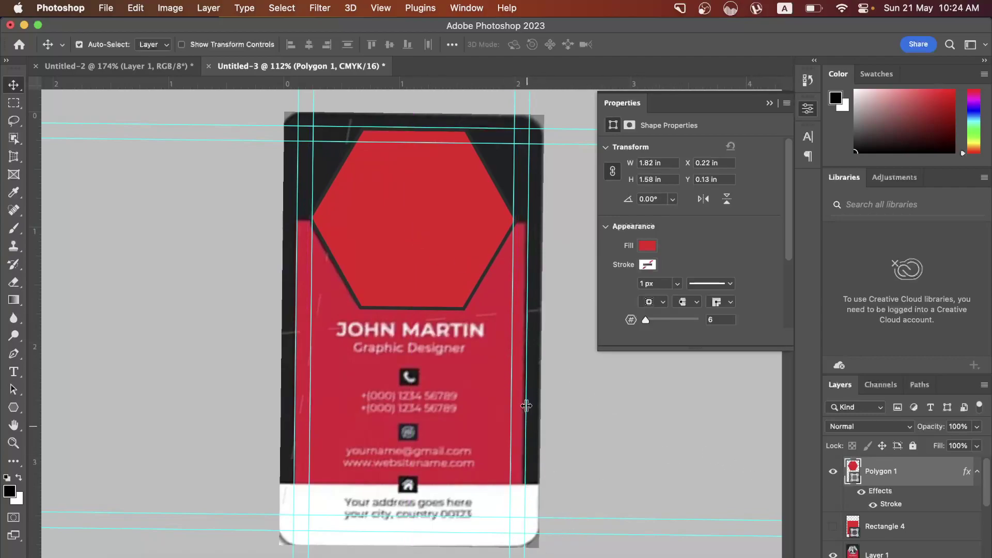
Toggle the hexagon's visibility to check it, then switch to Chrome's Google Meet window
left_click(833, 472)
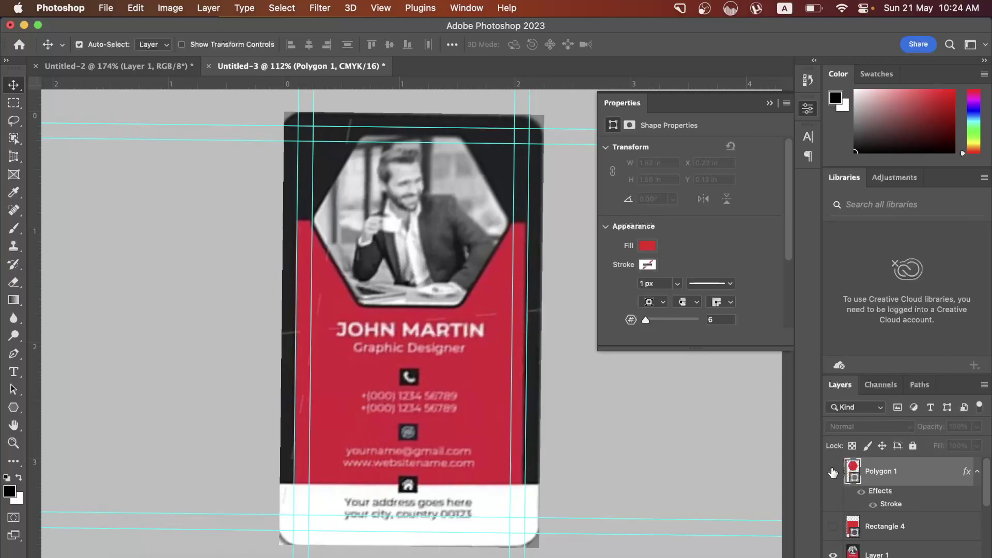
left_click(833, 471)
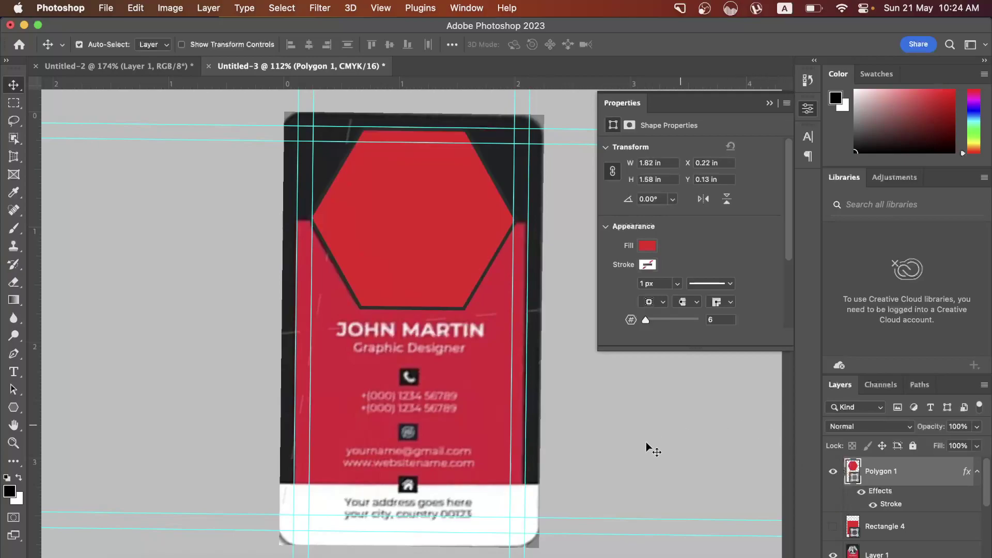
left_click(611, 552)
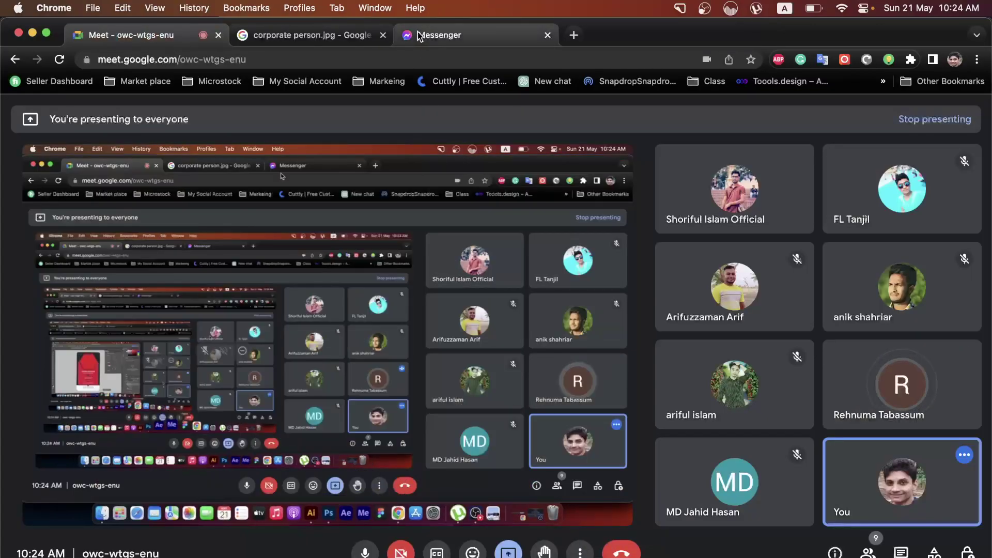
Copy the smiling man-in-glasses portrait from the corporate person.jpg image results, then return to Photoshop
left_click(305, 35)
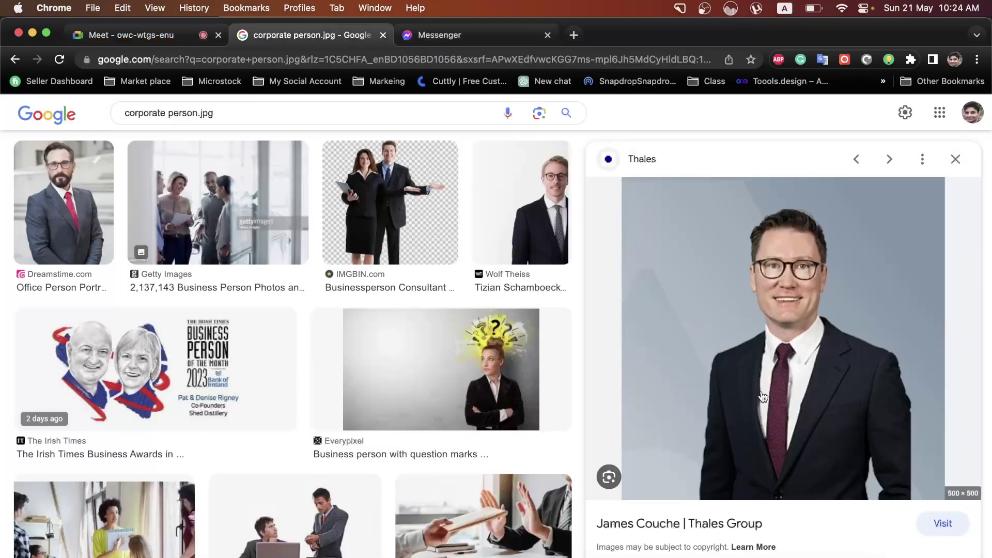
right_click(781, 346)
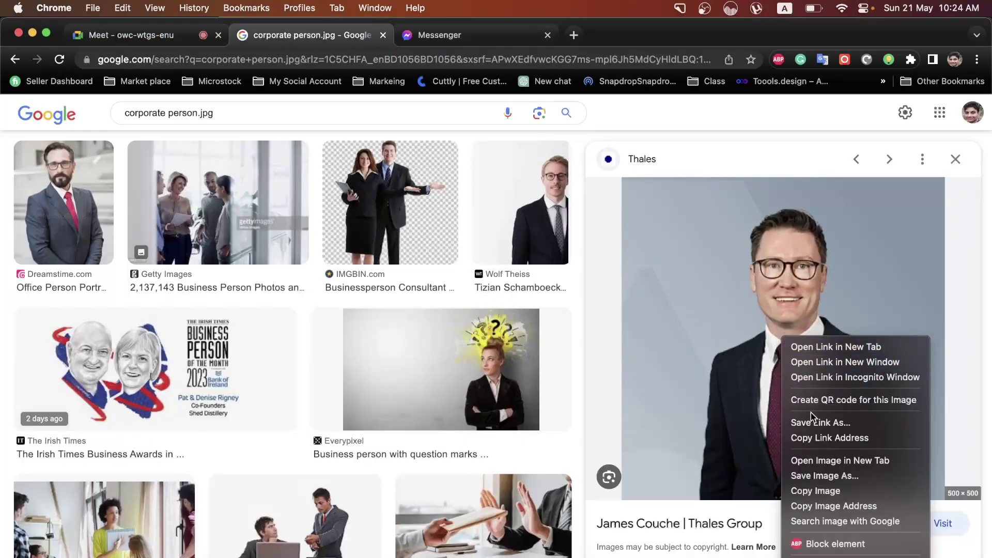
left_click(820, 491)
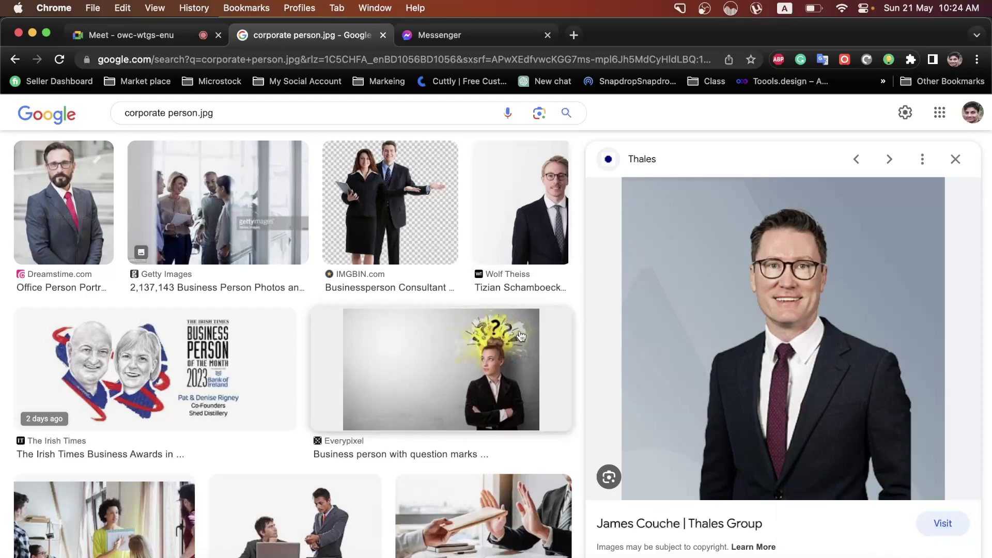
left_click(473, 550)
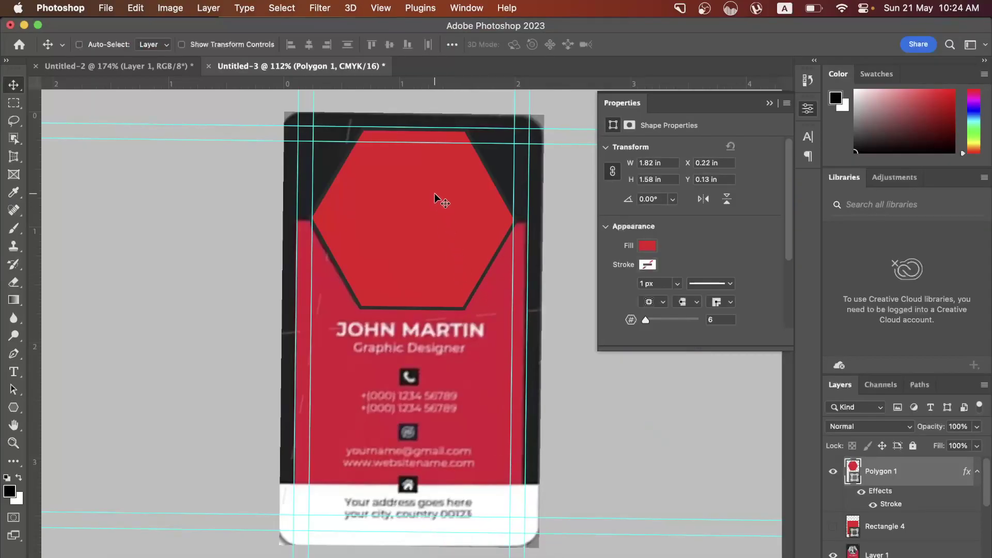
Paste the portrait as Layer 2, scale it to about 122% and clip it inside the hexagon
key("super+v")
left_click_drag(418, 336, 419, 228)
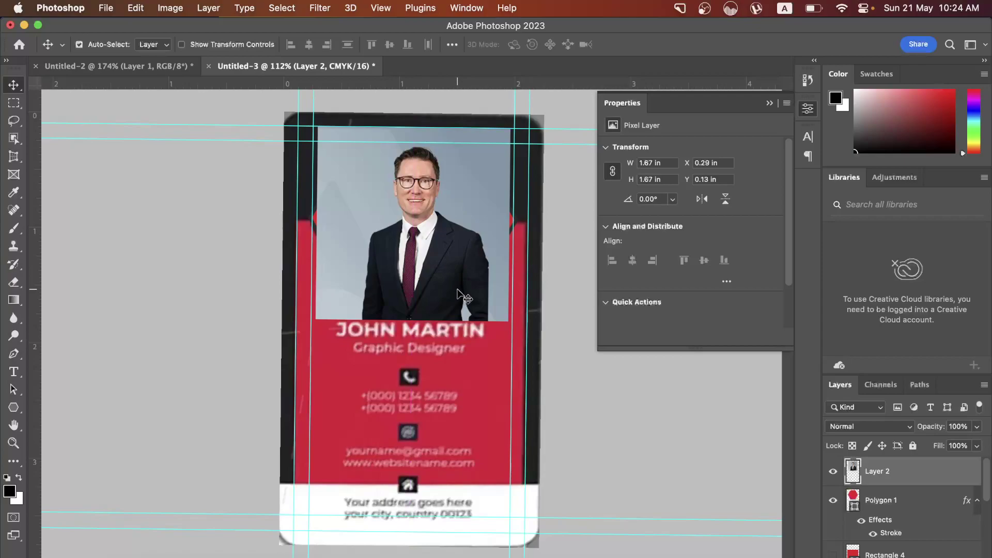
key("super+t")
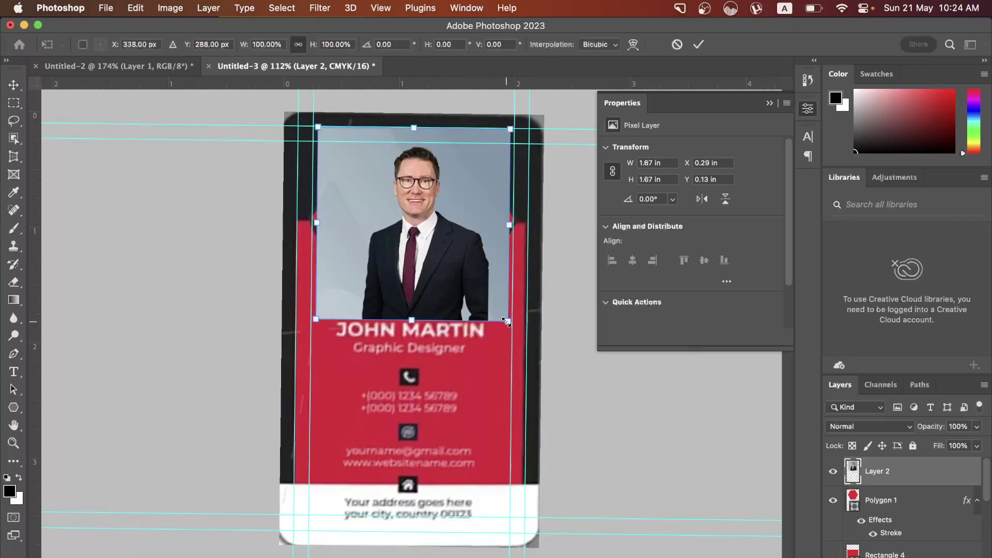
left_click_drag(506, 321, 551, 364)
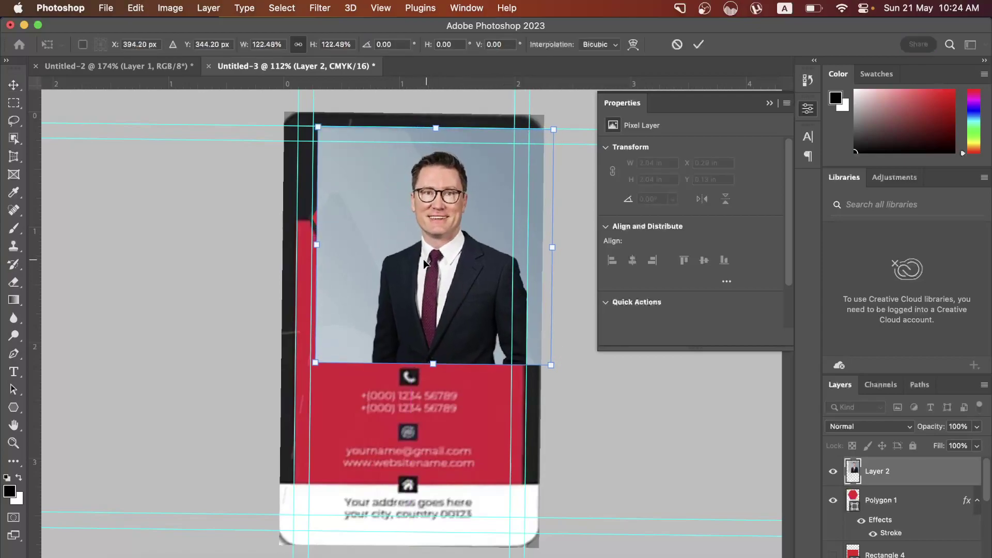
left_click_drag(424, 263, 403, 256)
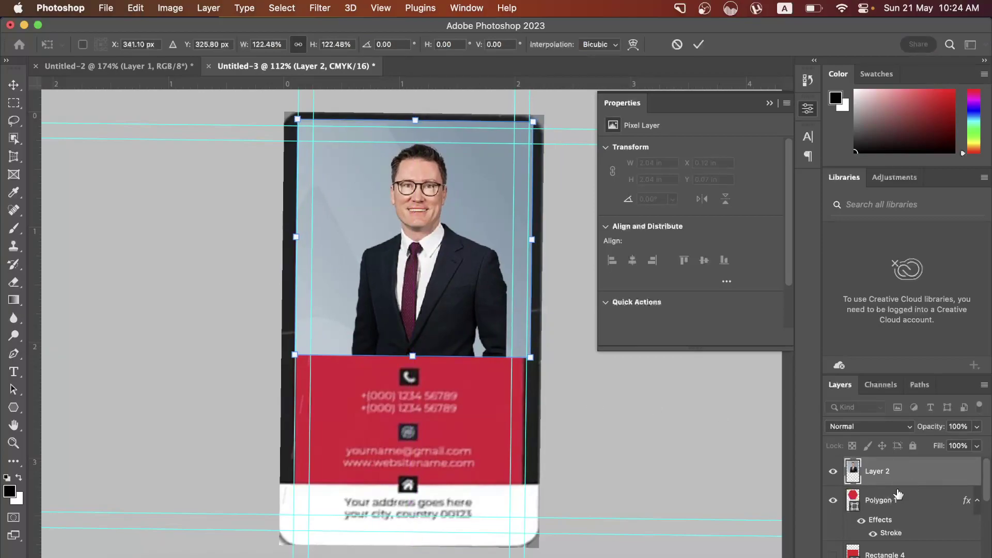
left_click(897, 483, "alt")
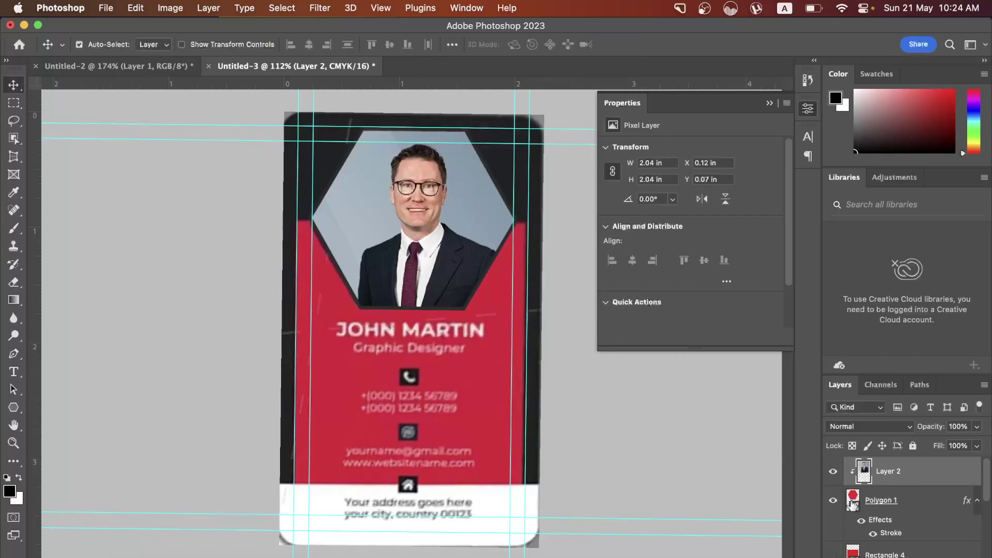
Hide the card background layer and make the red Rectangle 4 visible behind the photo
scroll(885, 518, "down", 3)
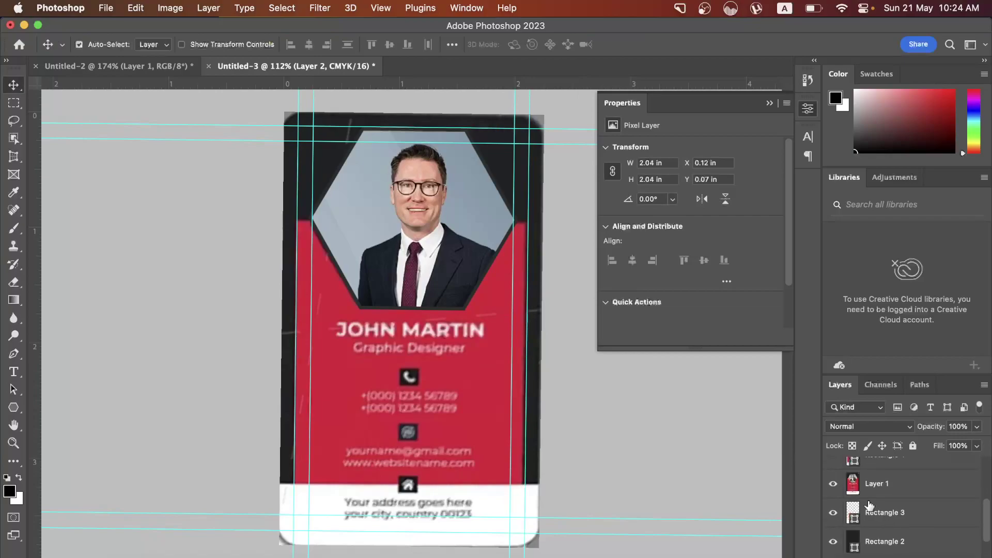
left_click(833, 484)
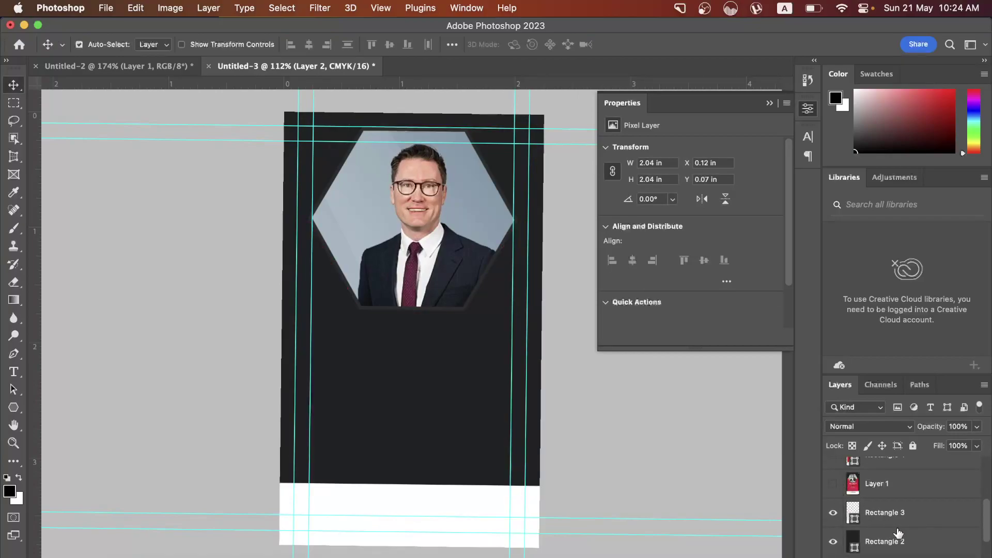
scroll(854, 492, "up", 3)
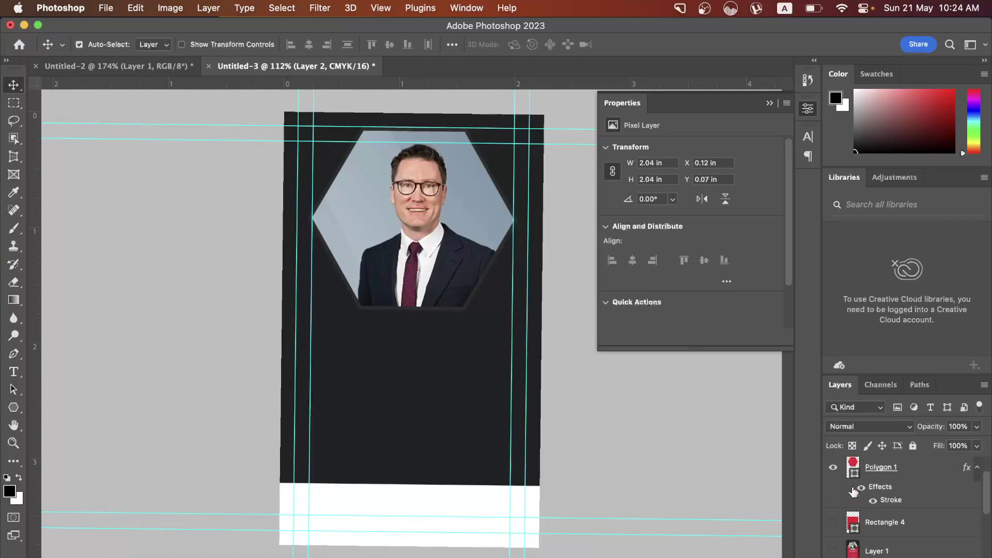
left_click(833, 523)
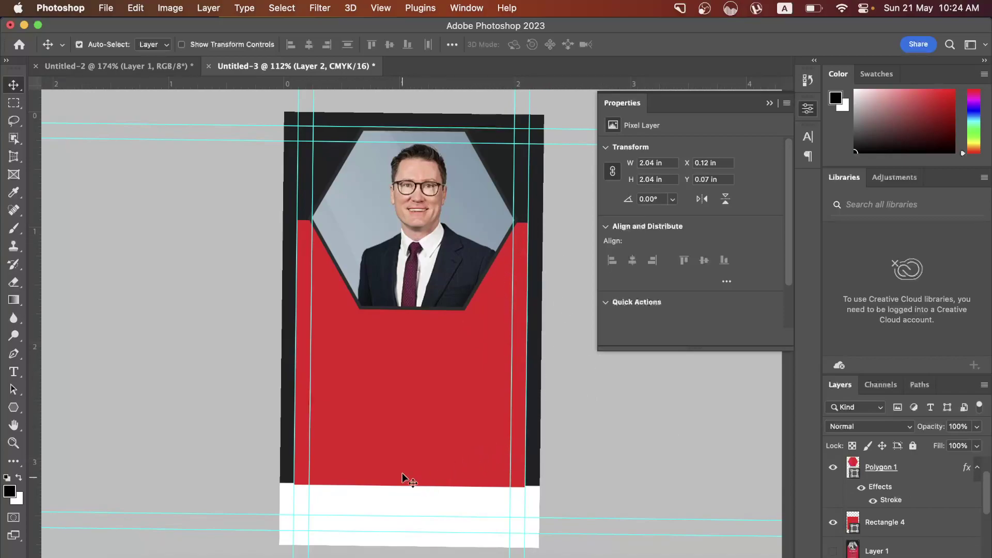
Move the white Rectangle 3 strip above Rectangle 4 in the layer stack
left_click(421, 444)
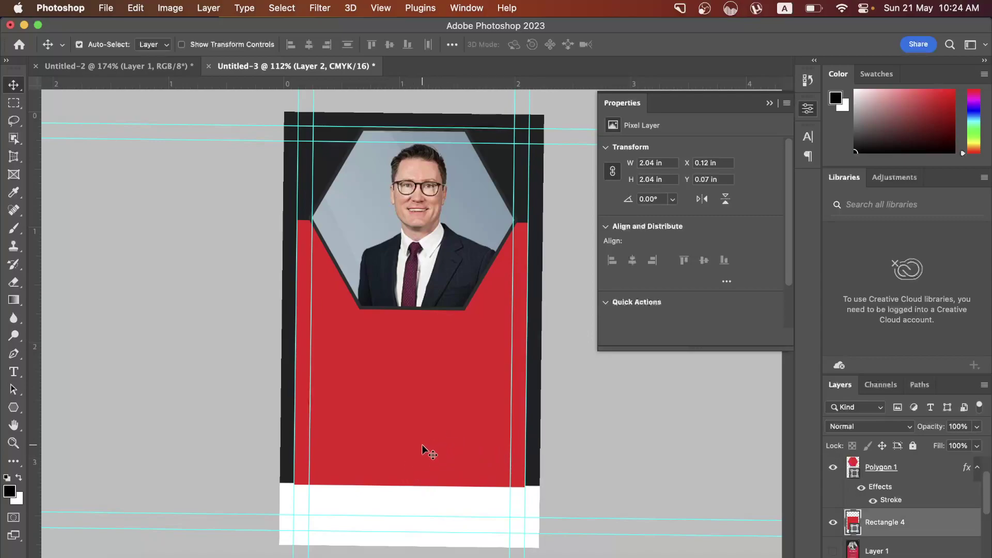
left_click(398, 500)
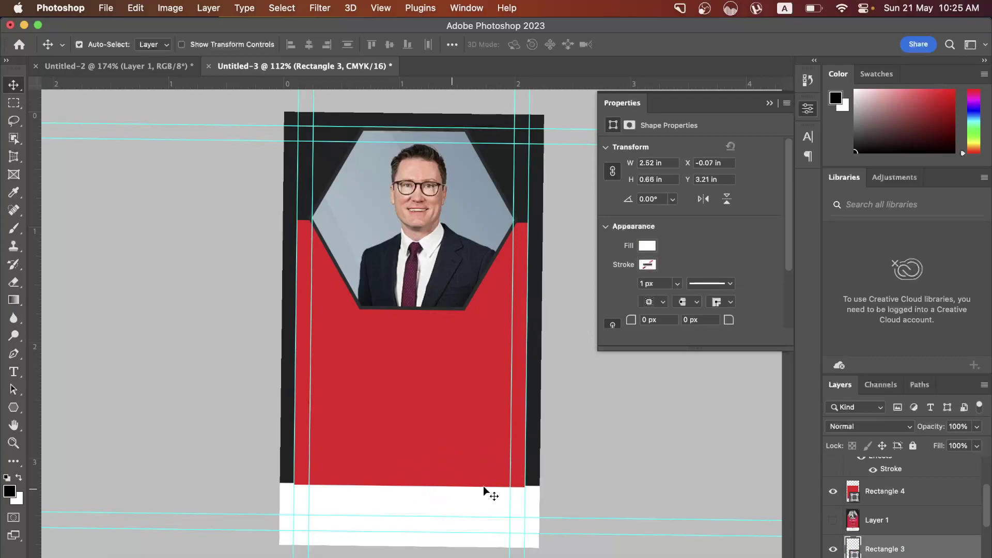
left_click_drag(913, 554, 907, 478)
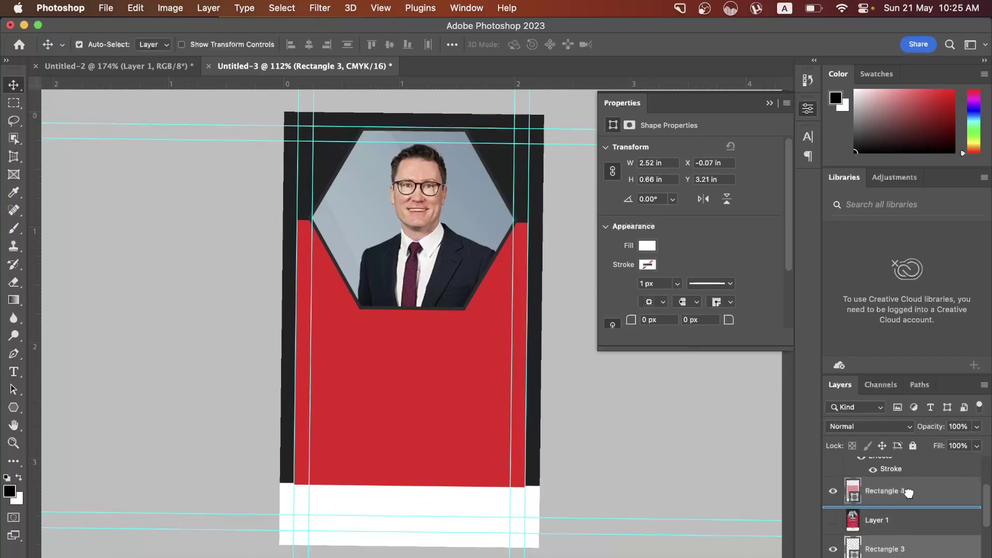
left_click(674, 433)
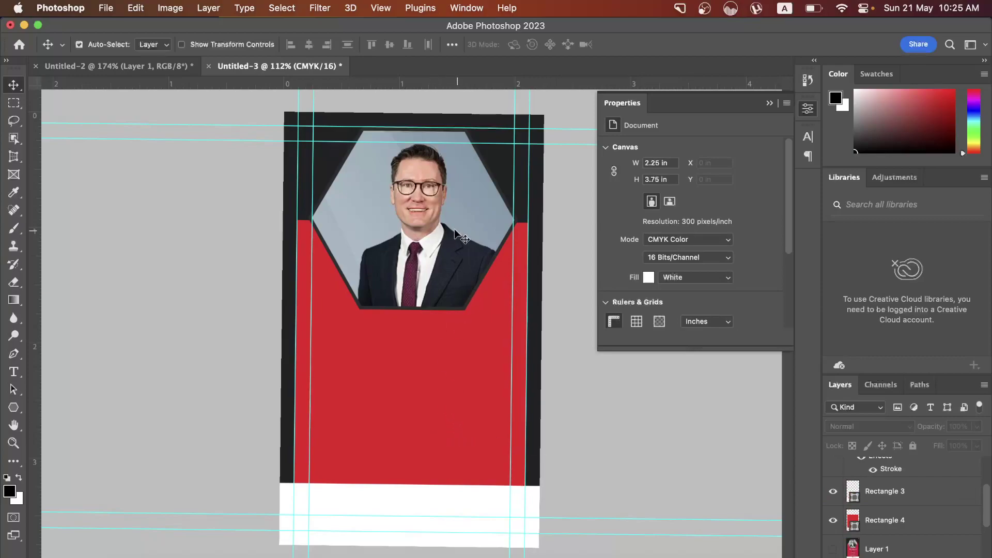
Move the portrait lower inside the hexagon, to about X 0.04 in, Y 0.15 in
left_click_drag(417, 221, 407, 221)
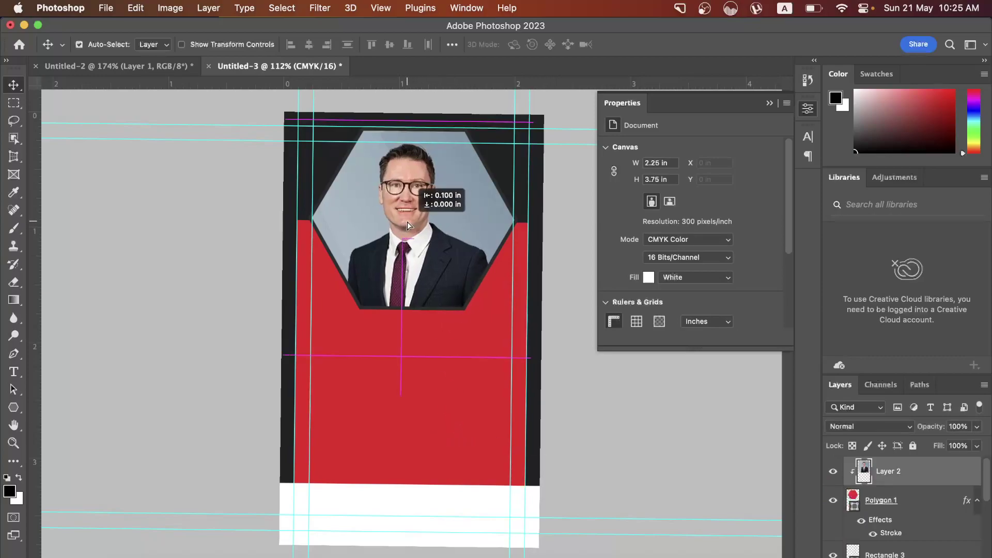
mouse_move(407, 221)
left_mouse_down()
mouse_move(431, 231)
mouse_move(413, 253)
left_mouse_up()
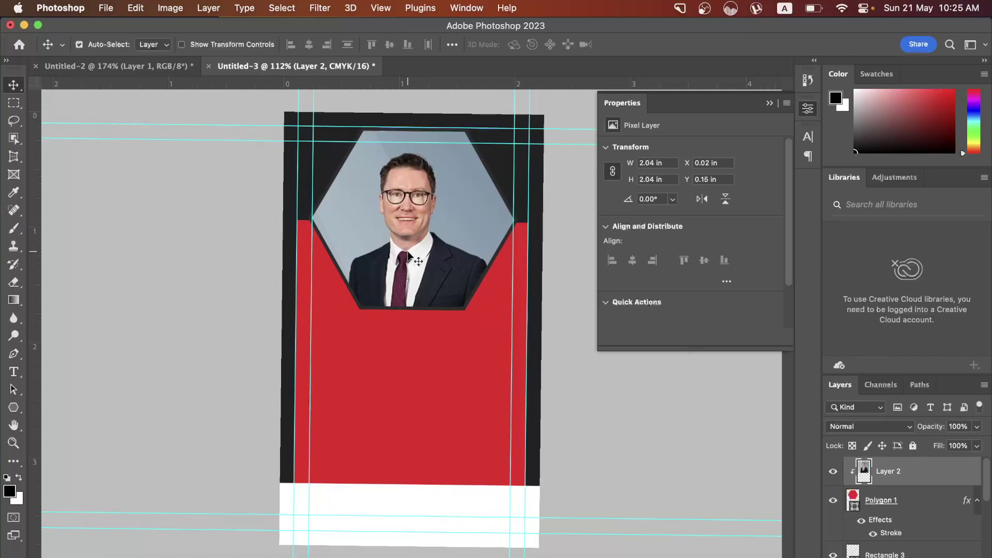
key("Right")
key("Right")
key("Right")
key("Right")
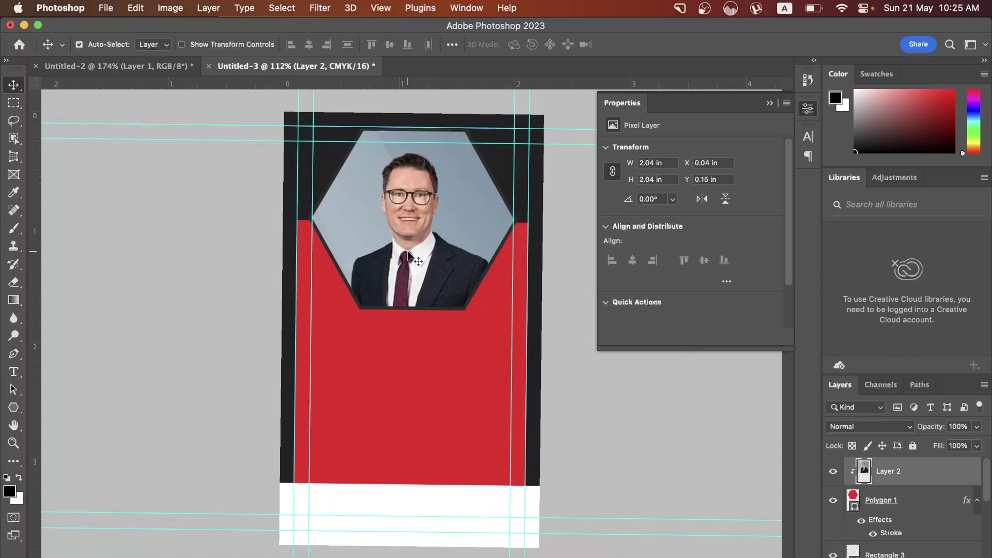
left_click(621, 376)
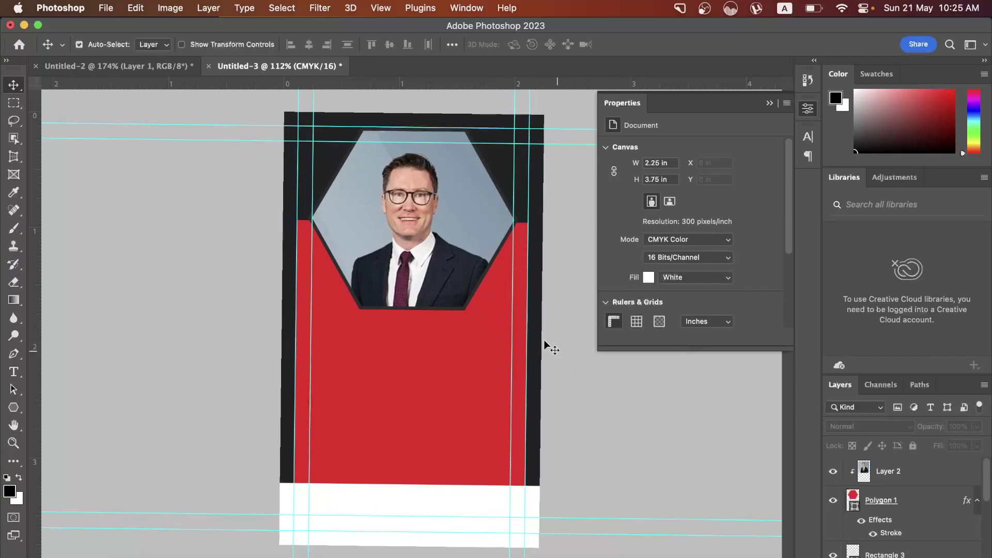
left_click(546, 186)
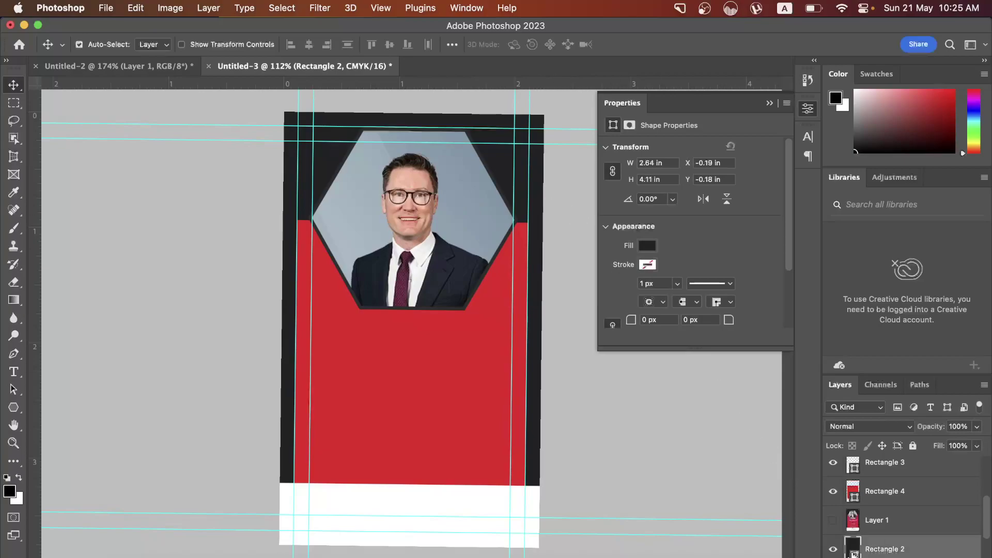
Change Rectangle 2's fill to charcoal grey #343434 and close the Properties panel
double_click(853, 554)
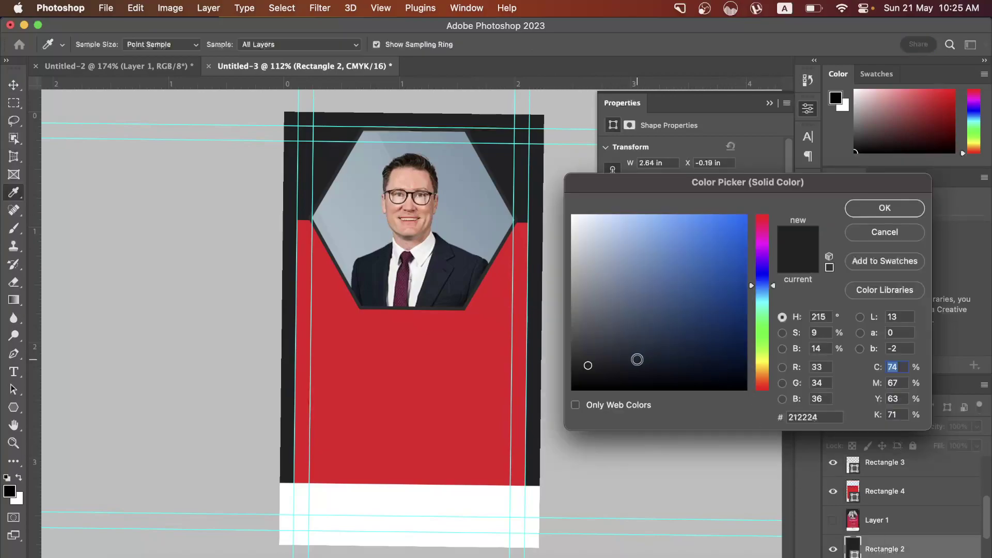
left_click_drag(585, 346, 572, 356)
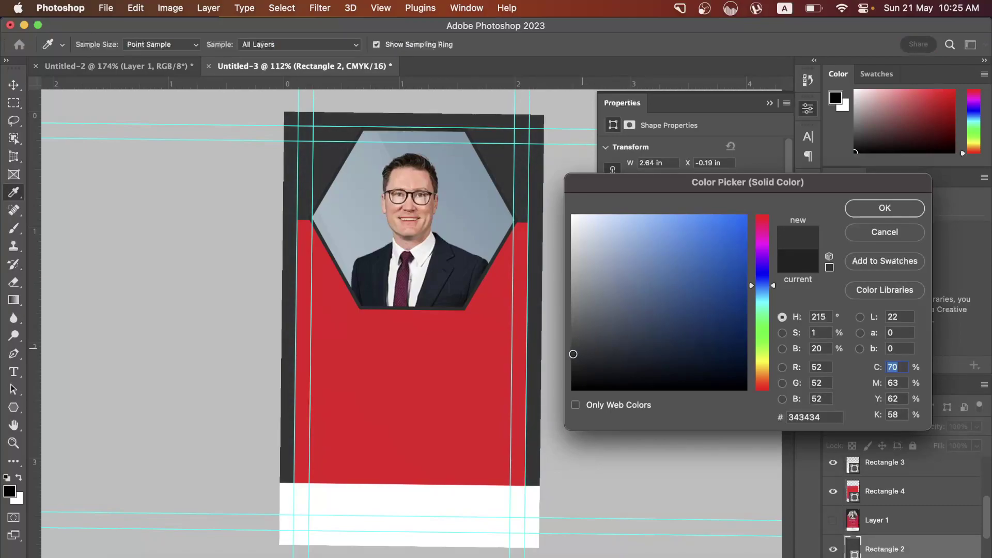
left_click(881, 209)
left_click(769, 104)
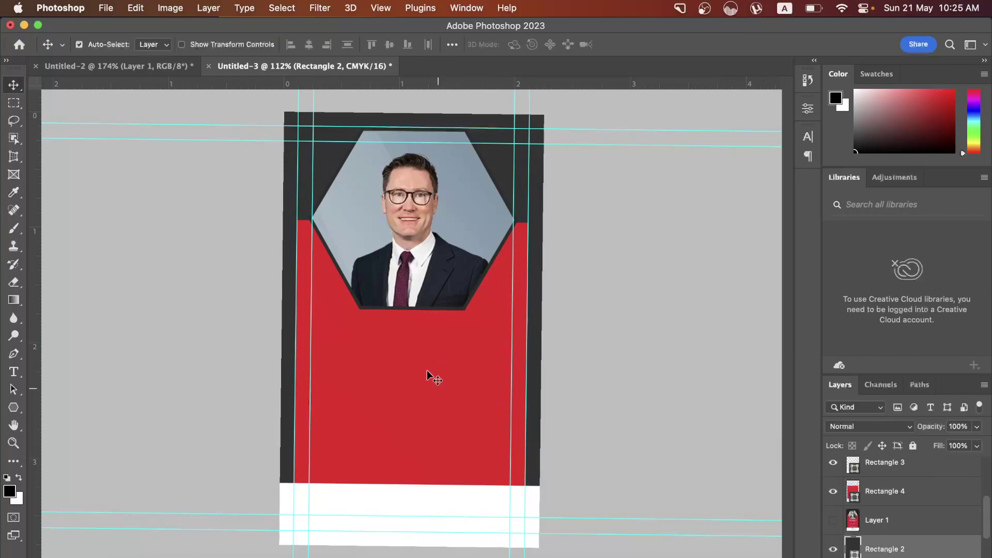
Hide the reference image and group the card layers from Rectangle 1 to Layer 2 into Group 1
scroll(423, 357, "down", 3)
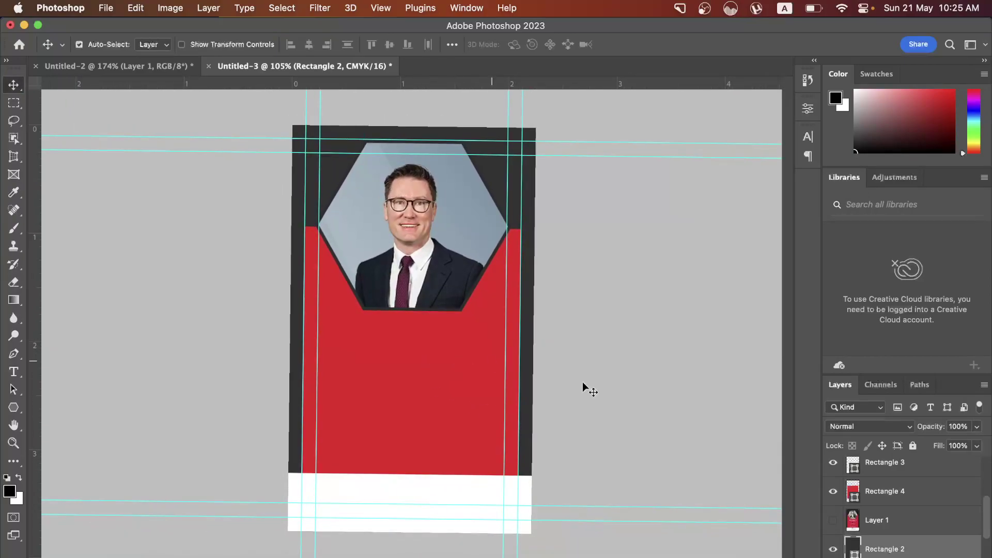
left_click(832, 521)
scroll(904, 534, "down", 1)
scroll(904, 535, "down", 1)
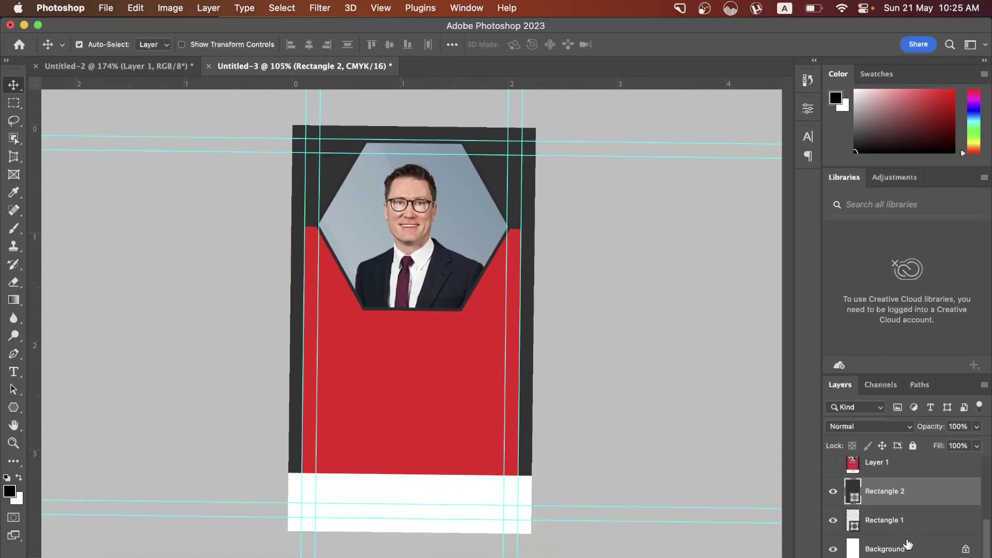
left_click(900, 521)
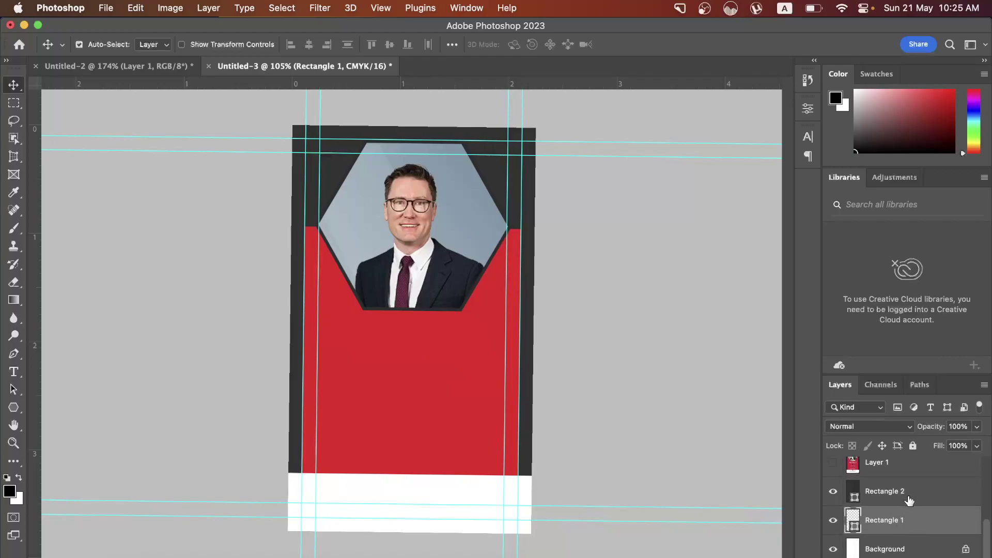
scroll(908, 500, "up", 2)
scroll(909, 501, "up", 1)
scroll(909, 501, "up", 1)
scroll(909, 500, "up", 1)
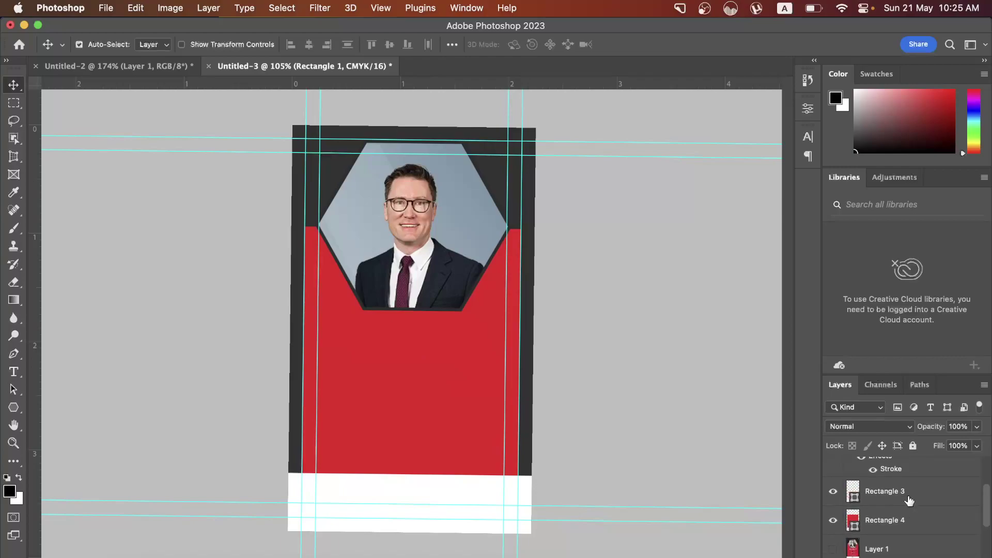
scroll(909, 500, "up", 1)
scroll(909, 501, "up", 2)
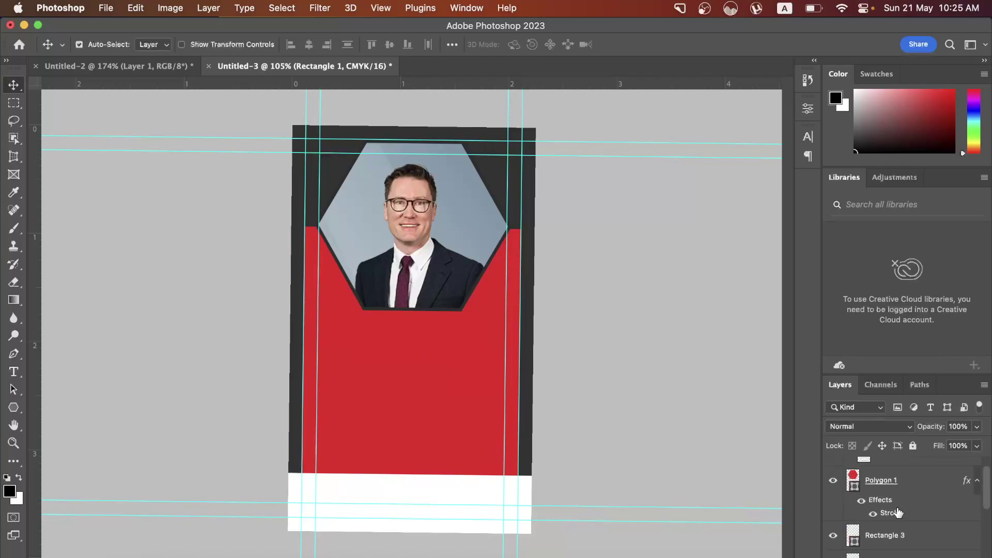
scroll(902, 510, "up", 1)
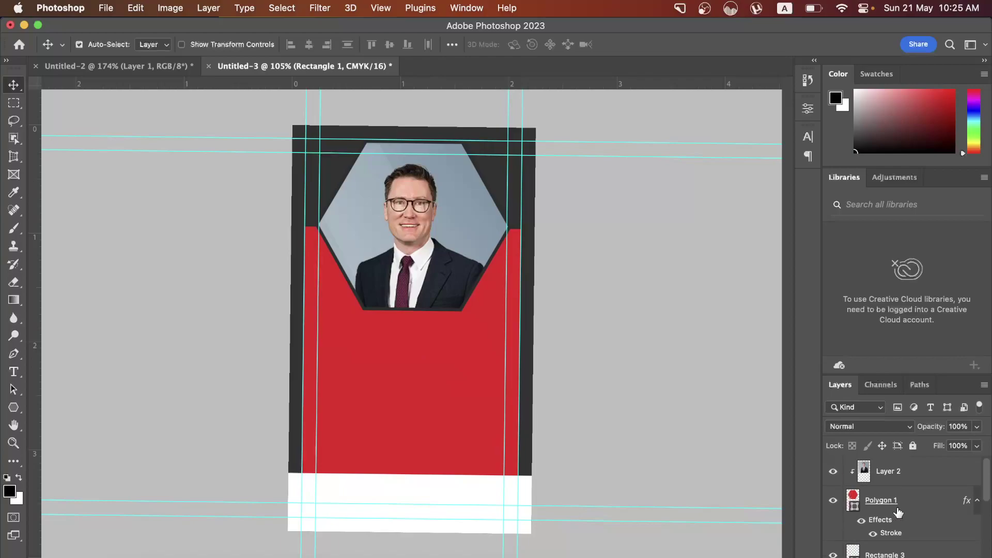
left_click(889, 474, "shift")
key("ctrl+g")
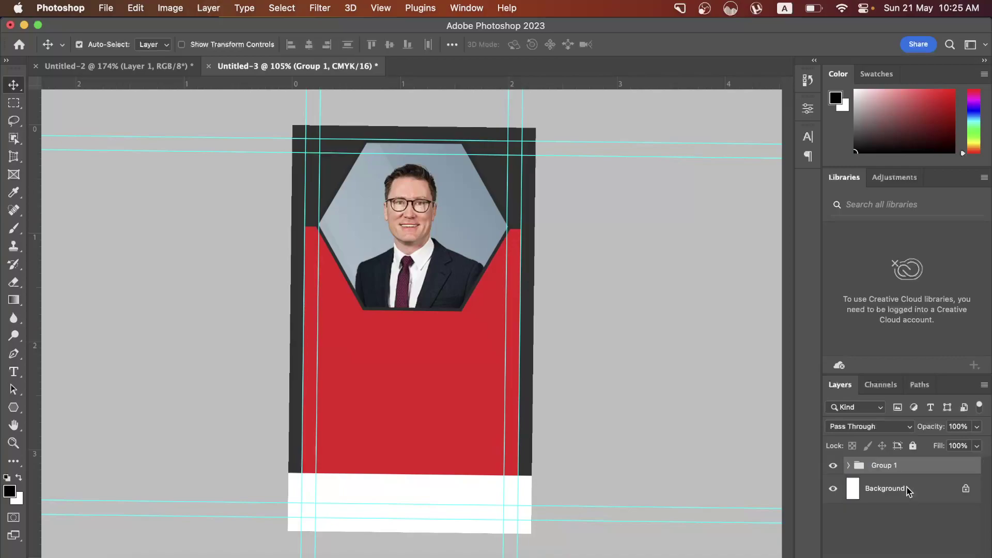
Move reference Layer 1 above Group 1, collapse the group and show Layer 1 again
left_click(849, 467)
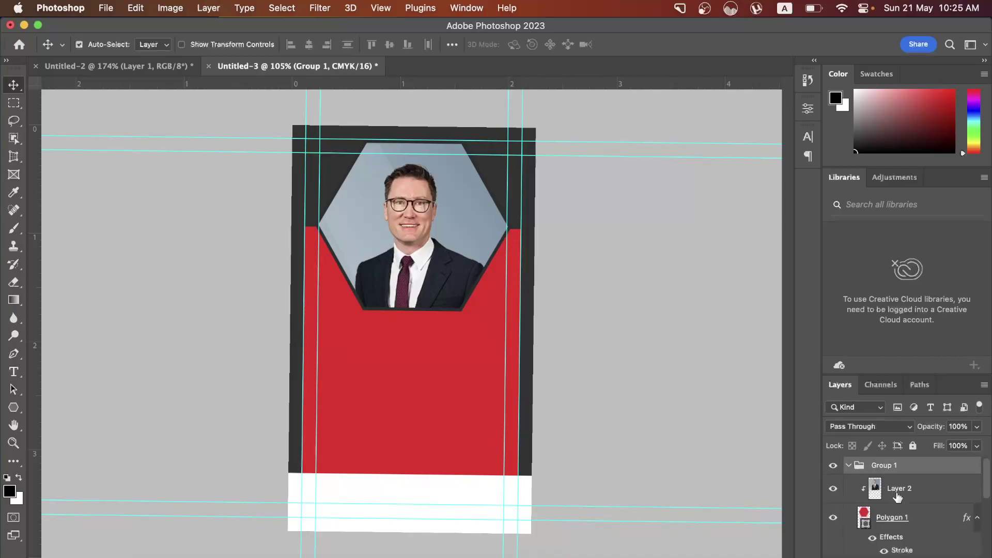
scroll(908, 521, "down", 3)
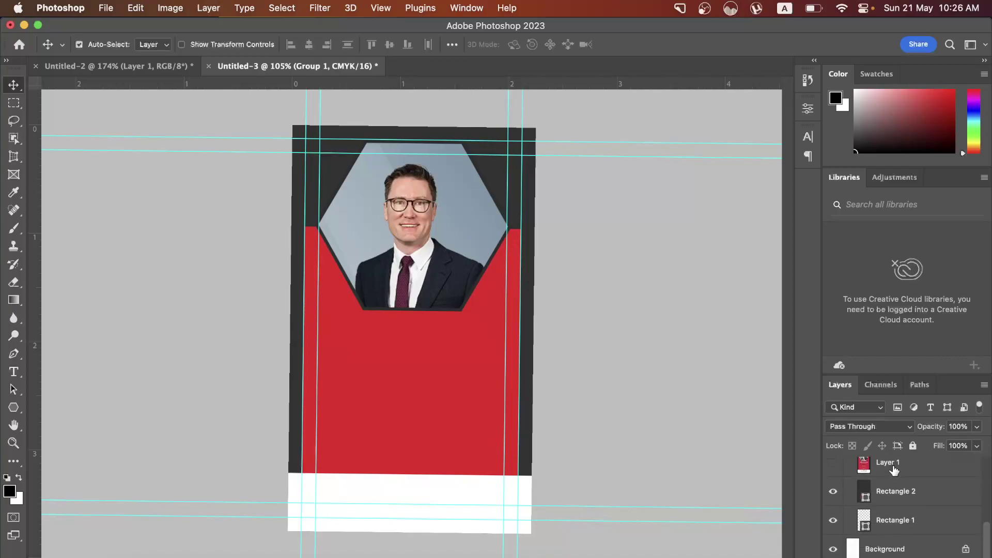
left_click_drag(892, 466, 890, 451)
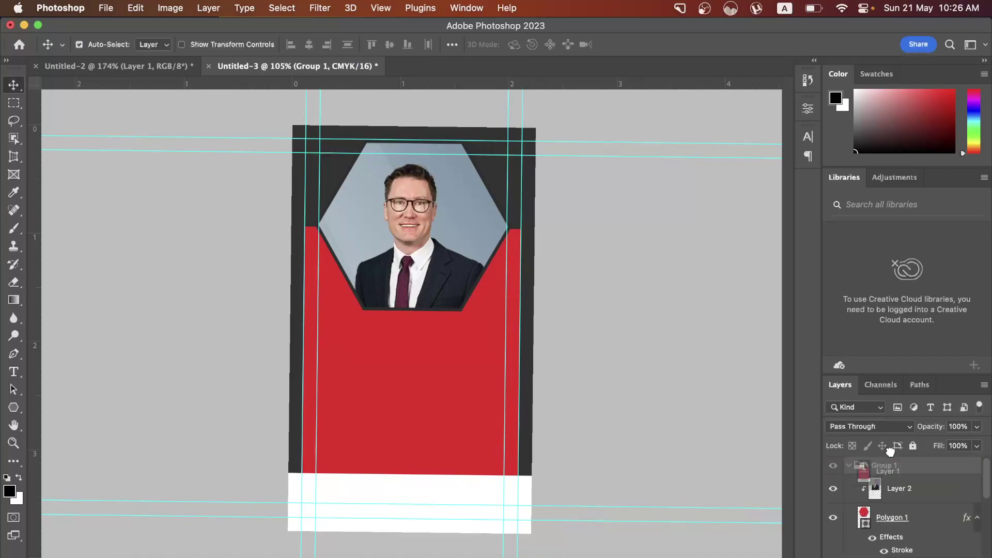
left_click_drag(889, 451, 878, 458)
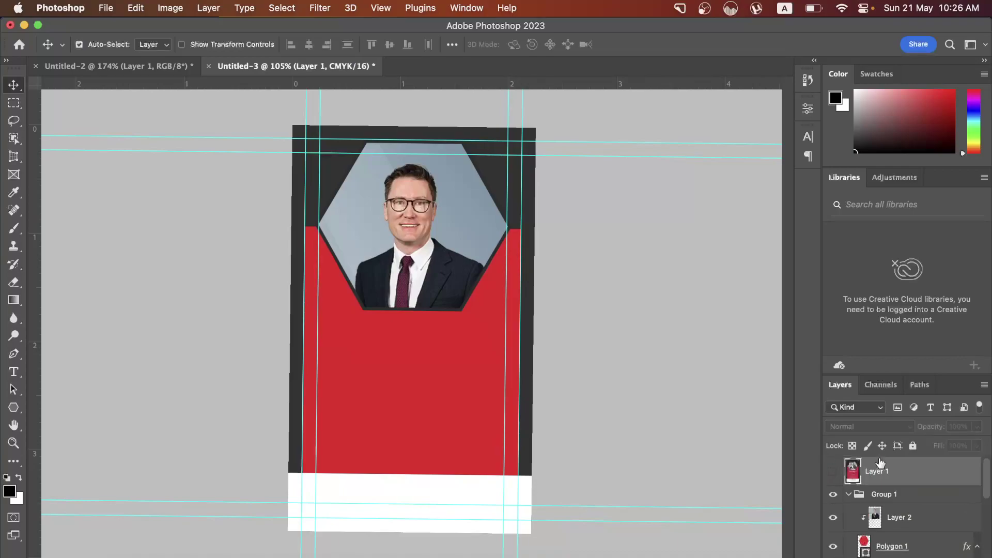
left_click(847, 494)
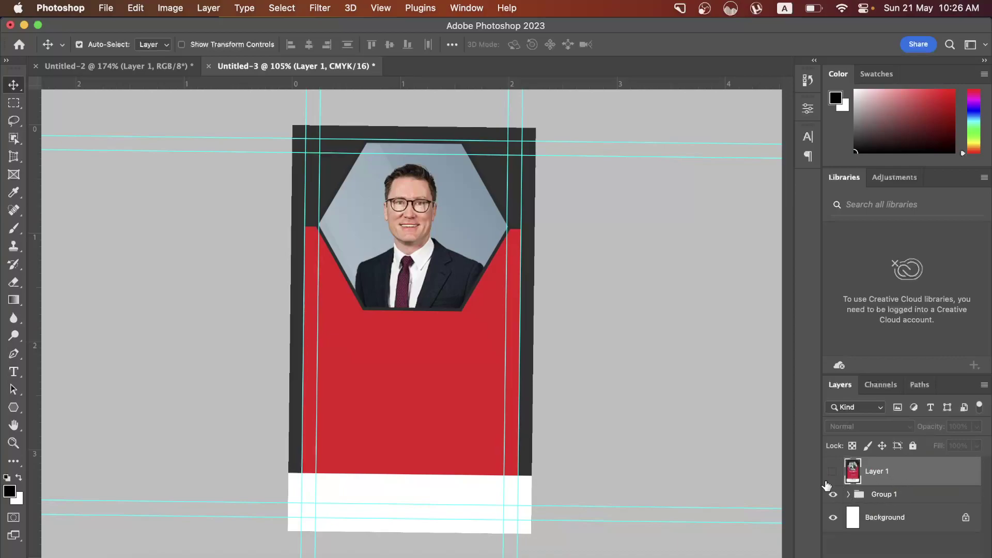
left_click(832, 473)
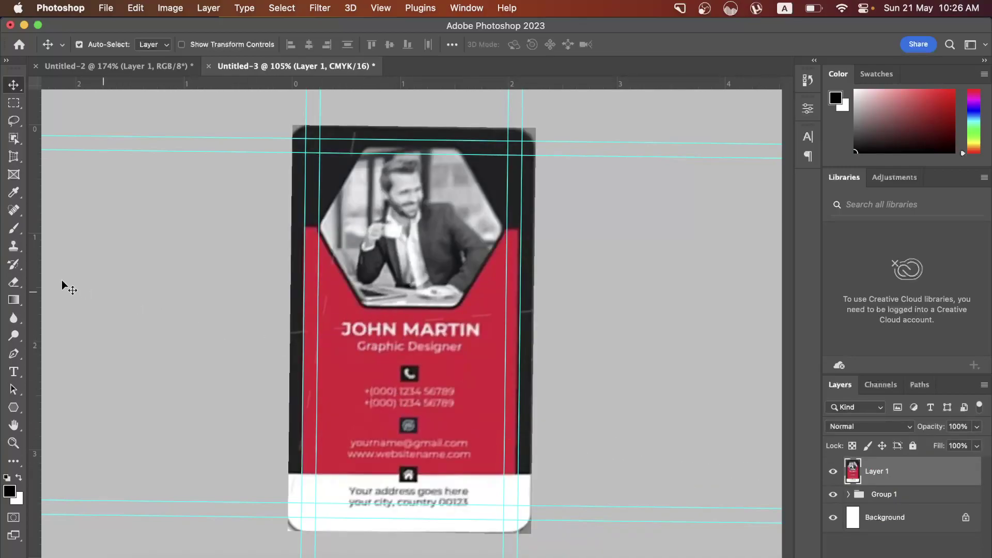
left_click(13, 372)
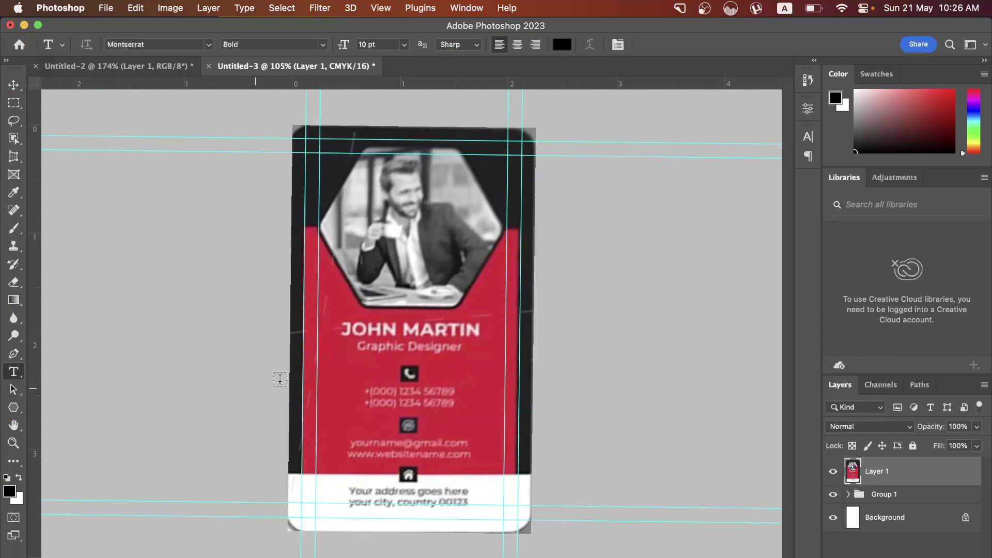
left_click(342, 353)
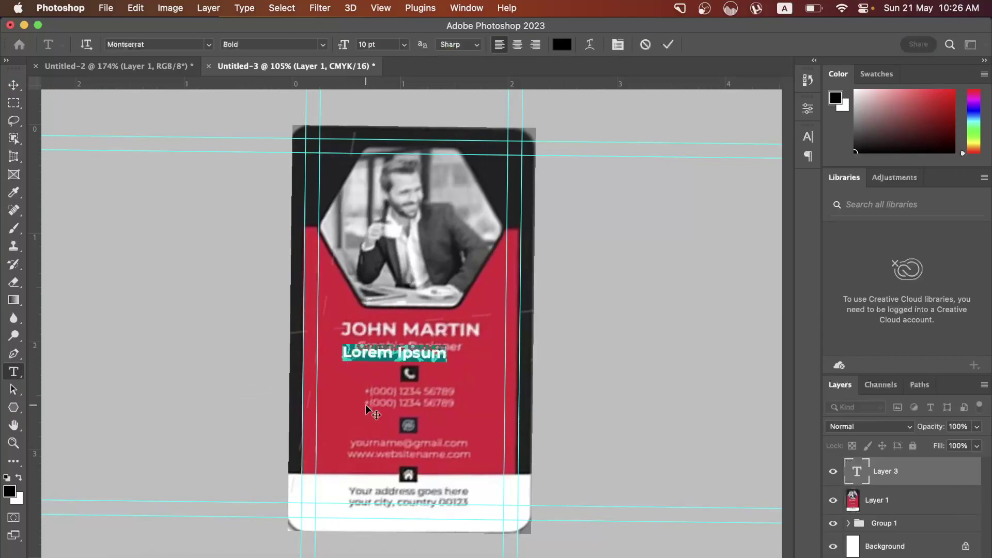
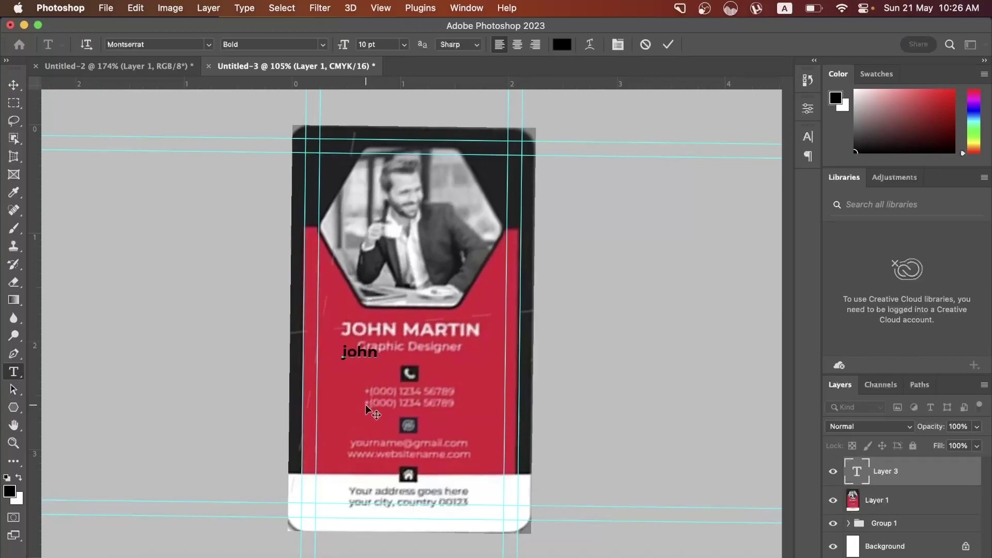
key("super+a")
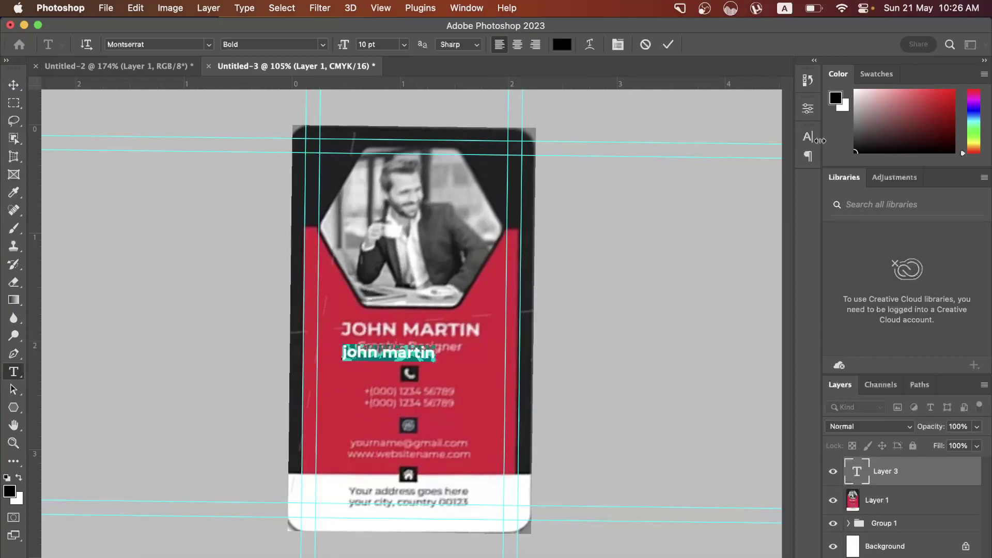
left_click(807, 136)
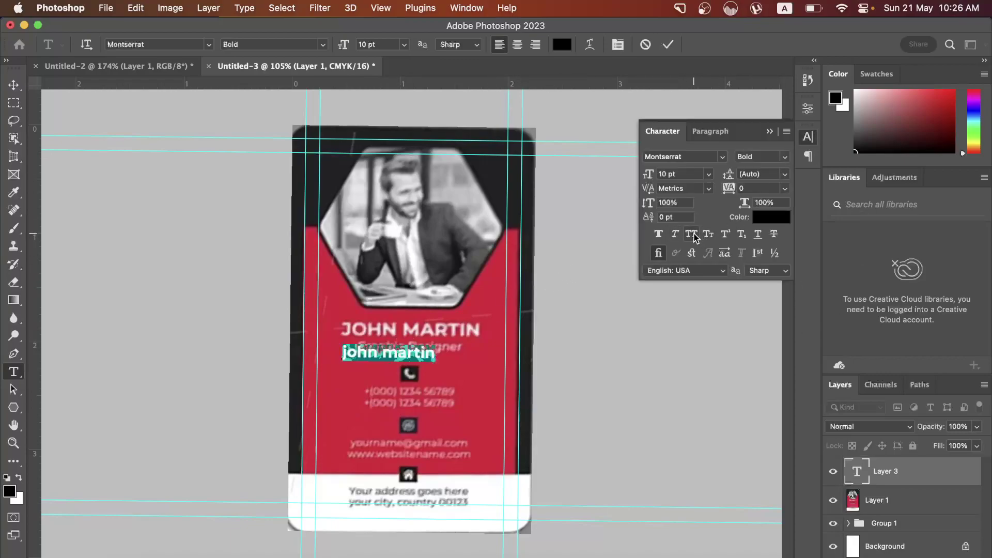
left_click(691, 233)
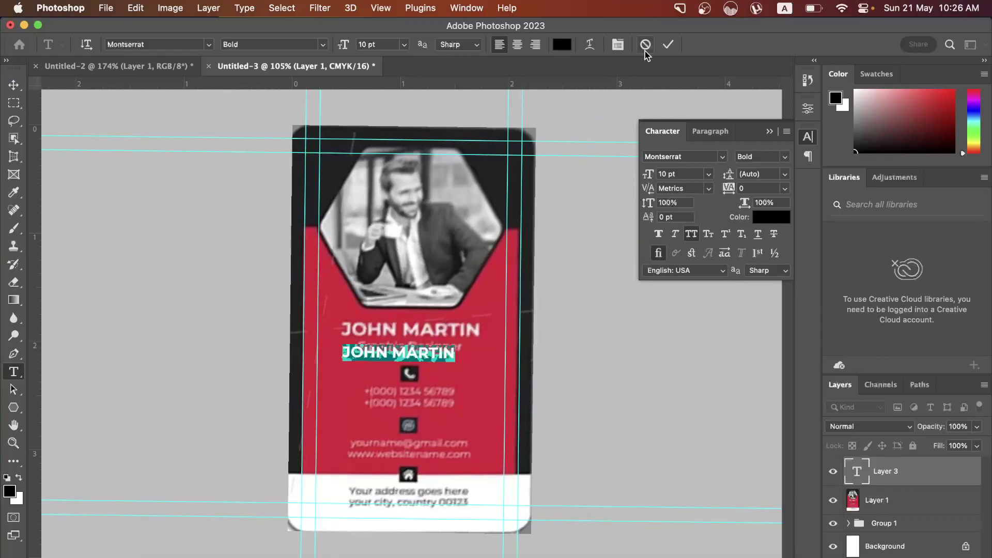
left_click(668, 46)
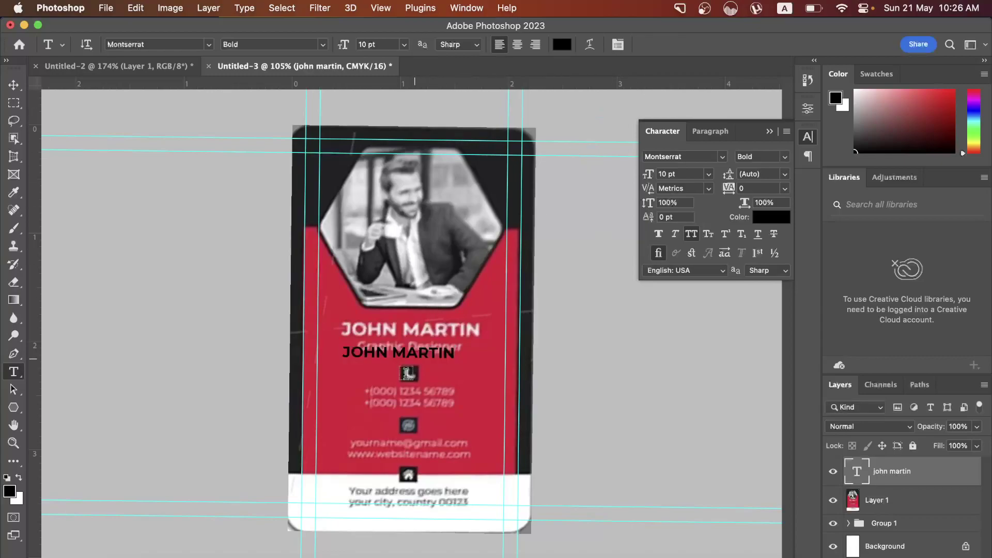
left_click(775, 220)
left_click_drag(603, 220, 572, 215)
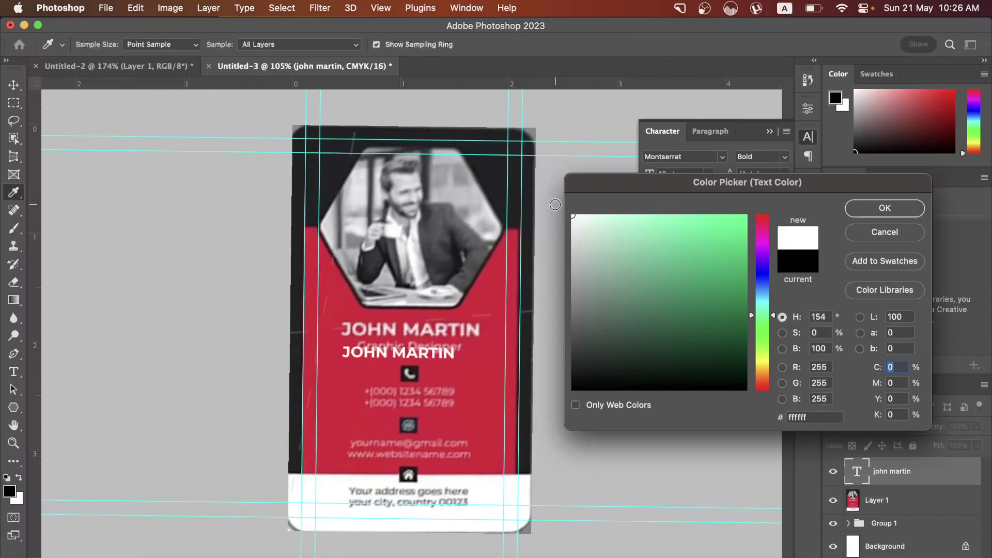
left_click(885, 207)
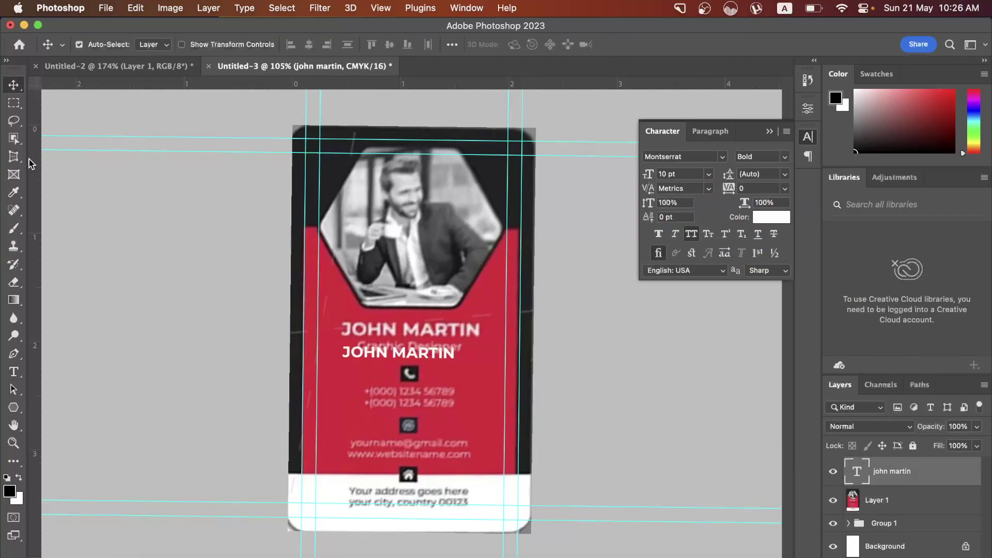
key("v")
left_click_drag(398, 352, 398, 332)
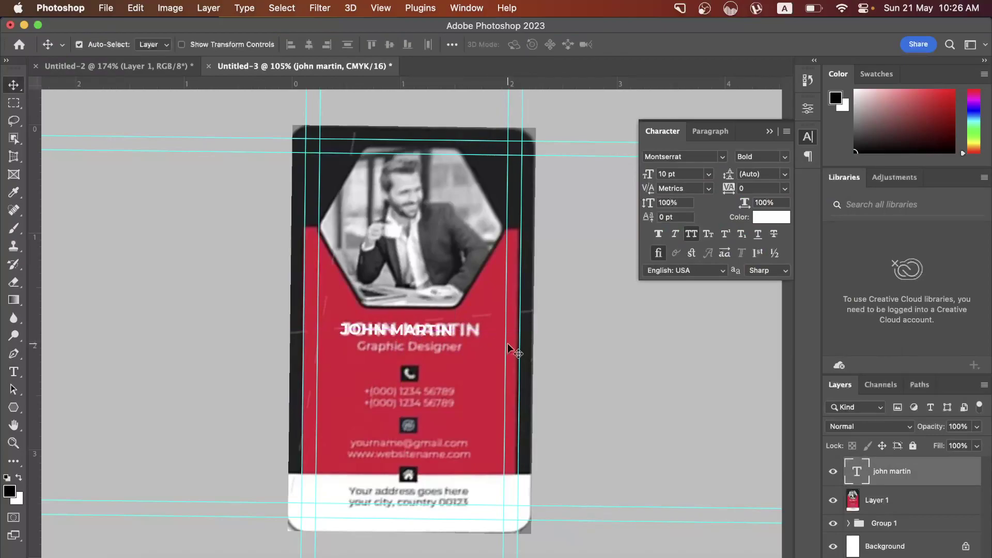
left_click(662, 172)
key("Up")
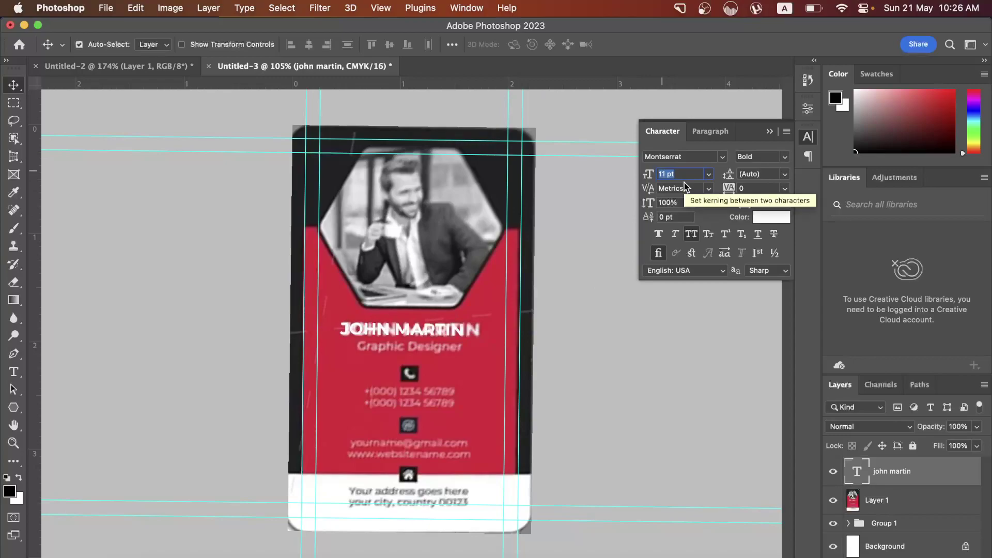
key("Up")
key("Up")
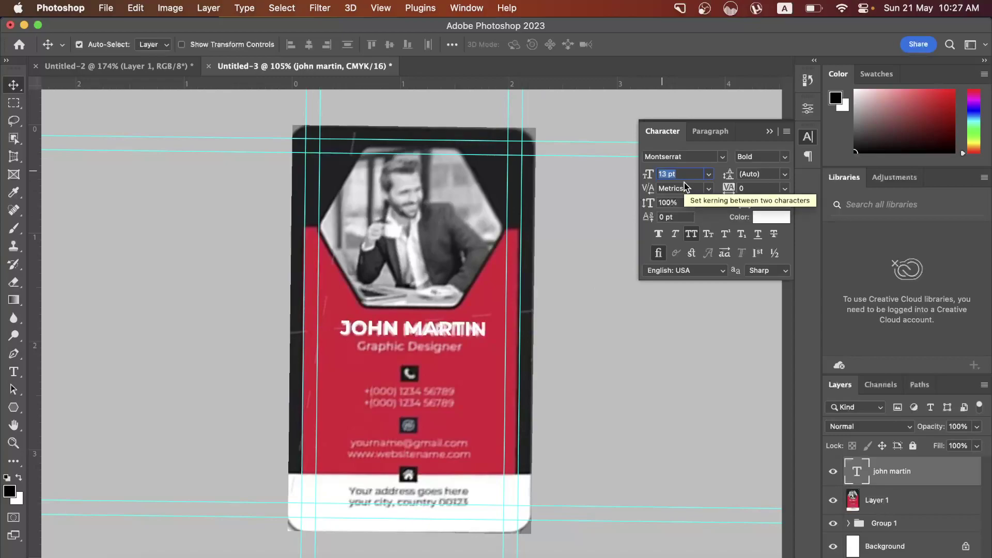
key("Down")
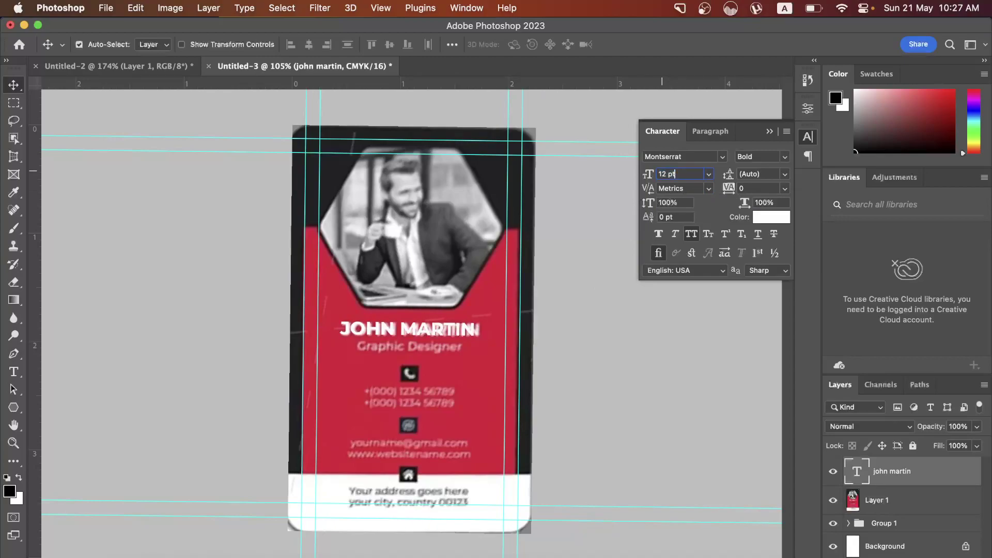
scroll(415, 342, "up", 1)
scroll(414, 342, "up", 3)
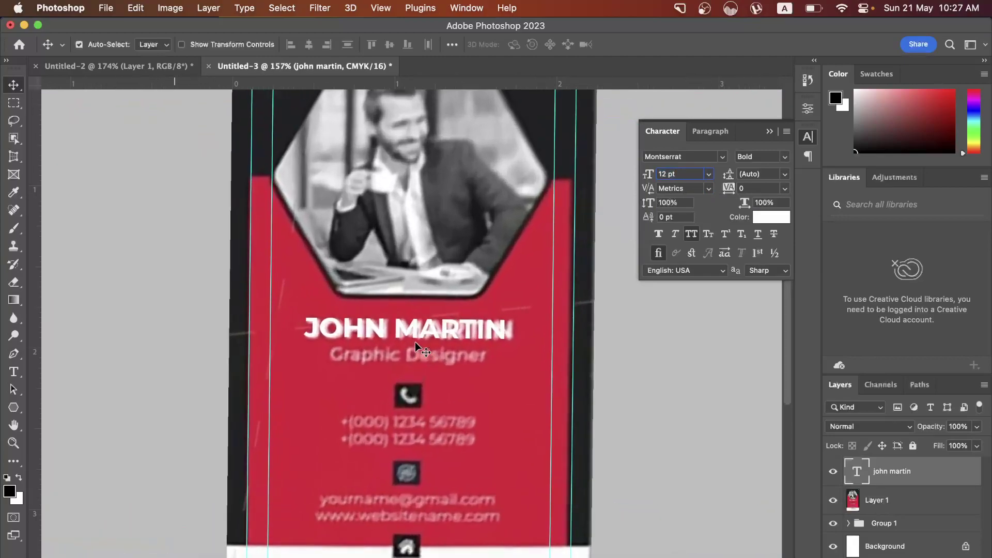
scroll(414, 342, "up", 2)
scroll(414, 342, "up", 1)
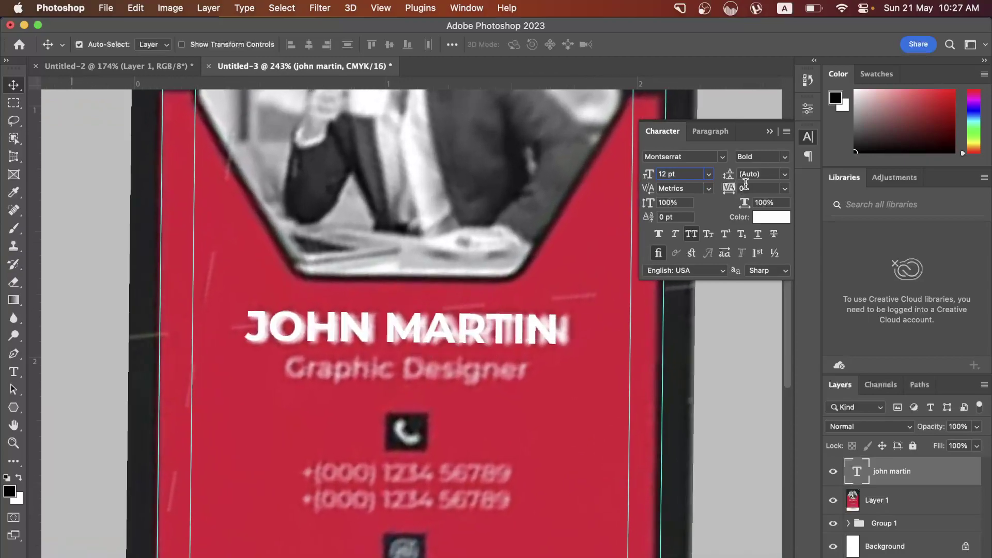
left_click(785, 188)
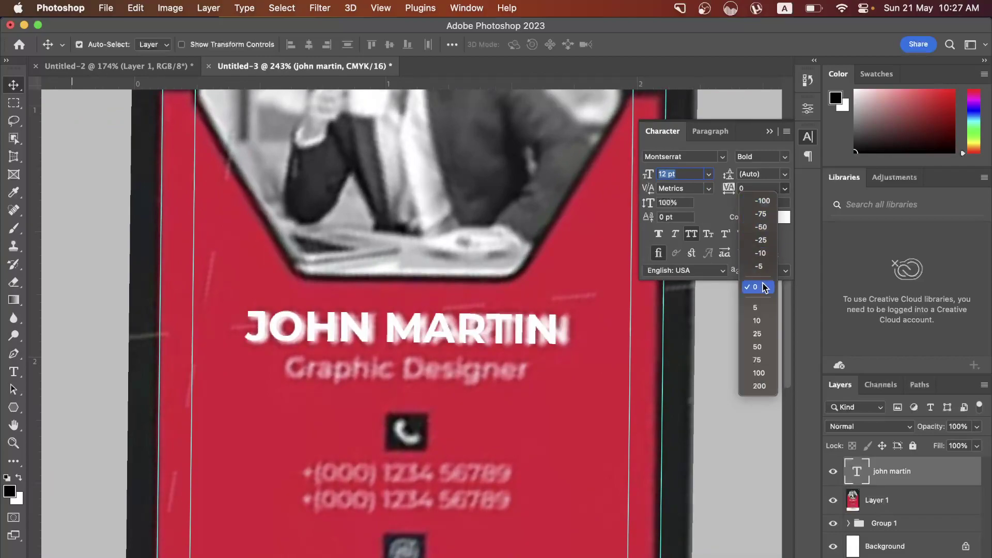
left_click(761, 308)
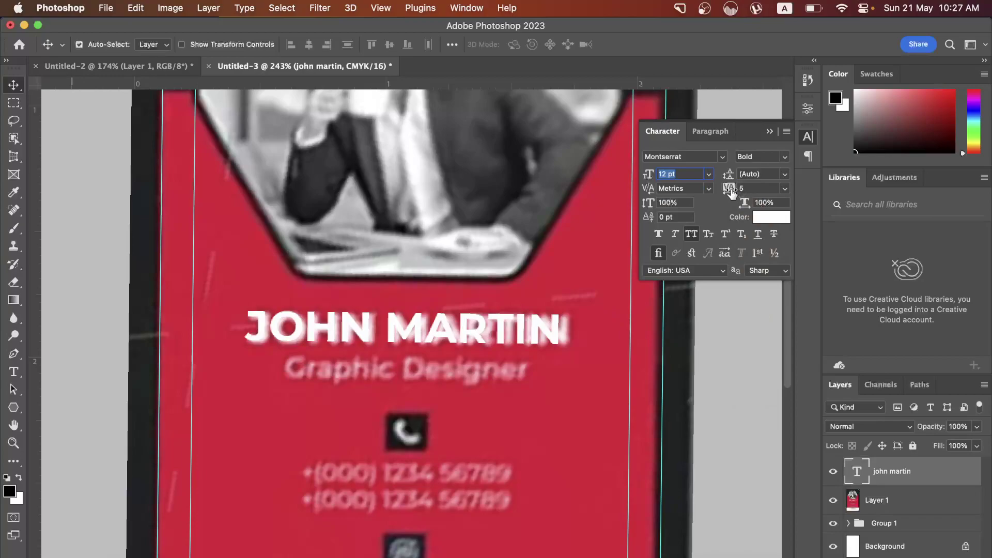
left_click_drag(731, 191, 729, 192)
left_click(756, 187)
type("1")
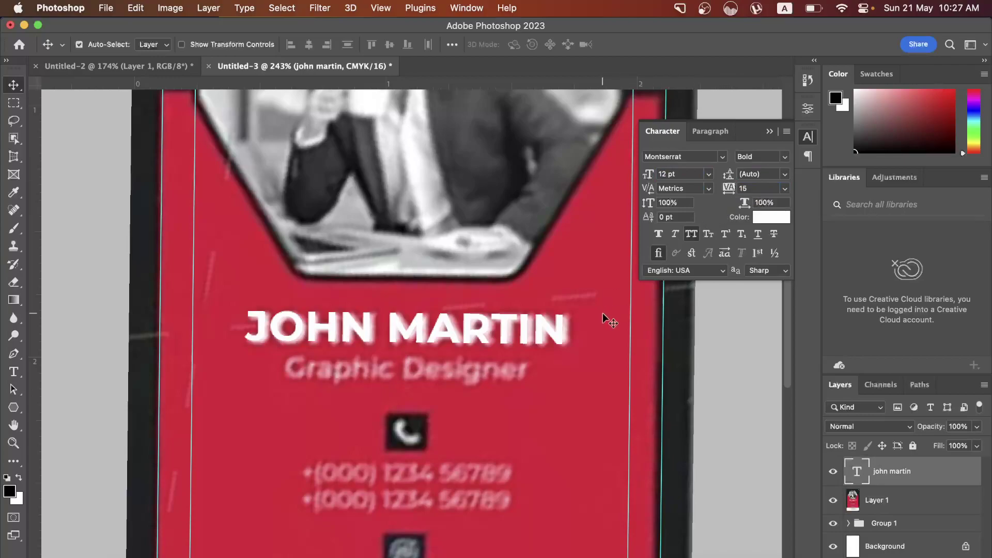
double_click(759, 187)
type("20")
key("Return")
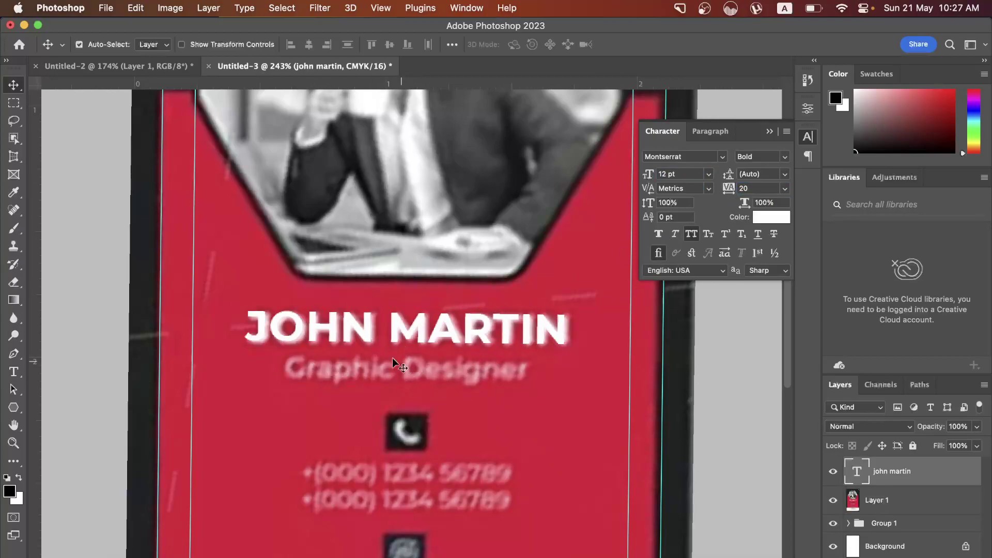
Type the GRAPHIC DESIGNER subtitle as a new text layer below the name
left_click(14, 372)
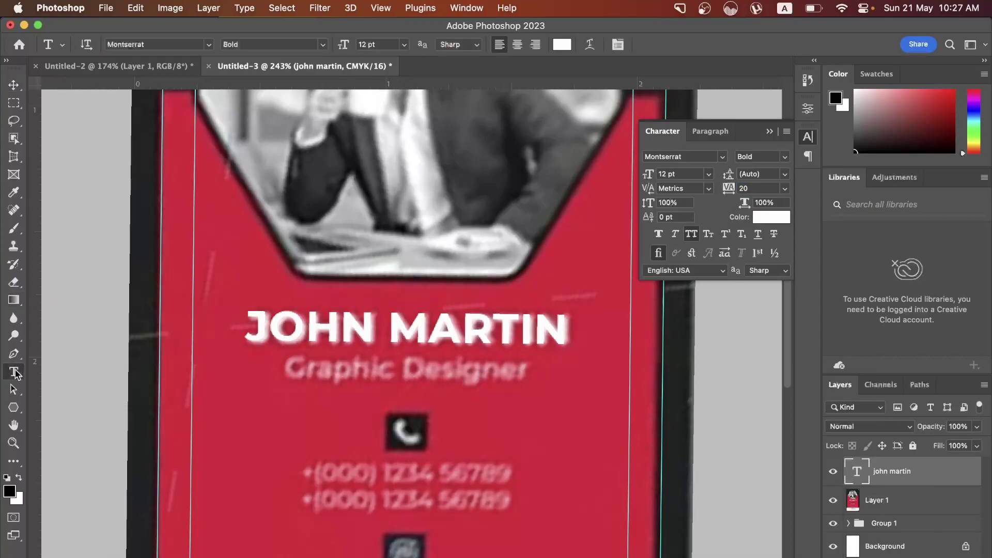
left_click(320, 368)
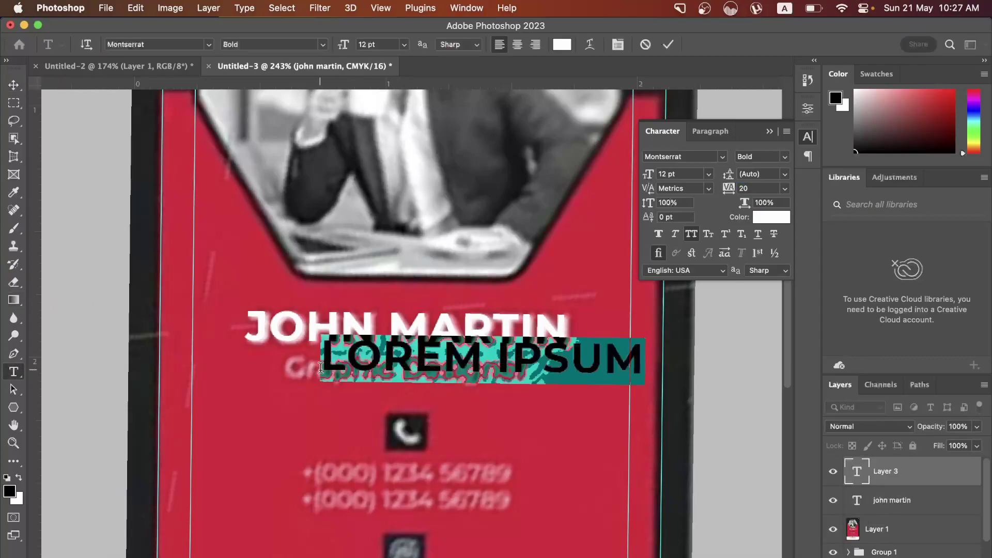
type("grap")
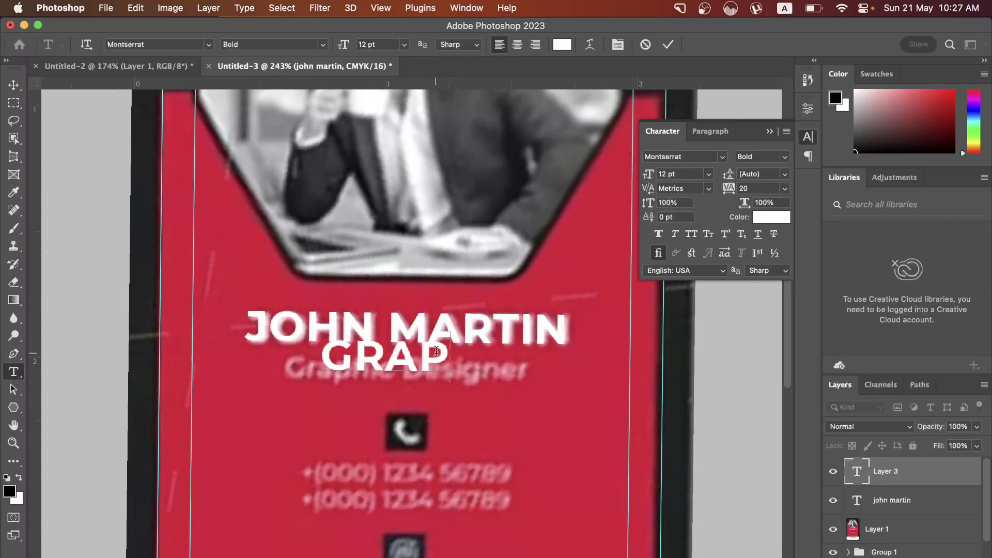
key("BackSpace")
key("BackSpace")
key("BackSpace")
key("BackSpace")
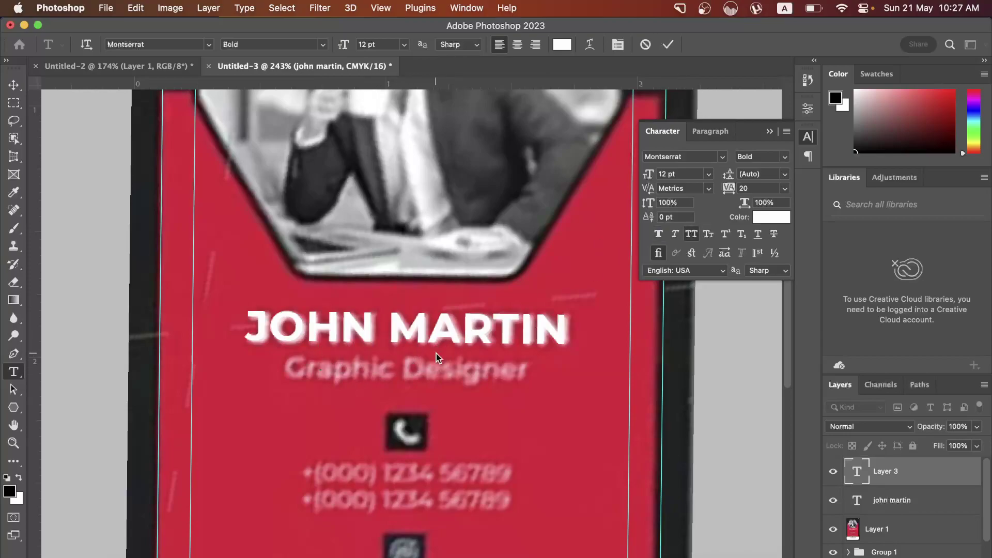
type("F")
key("BackSpace")
type("GRA")
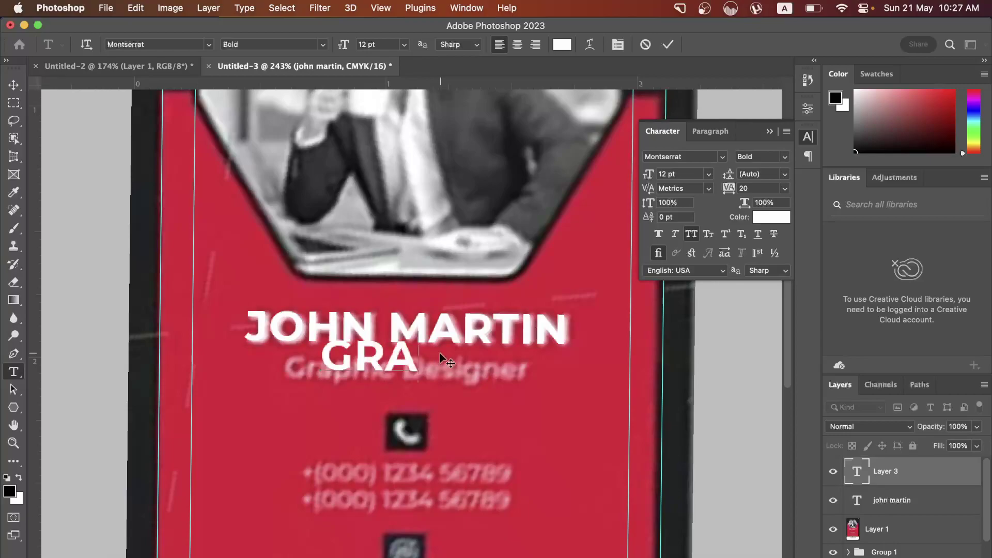
type("PHC")
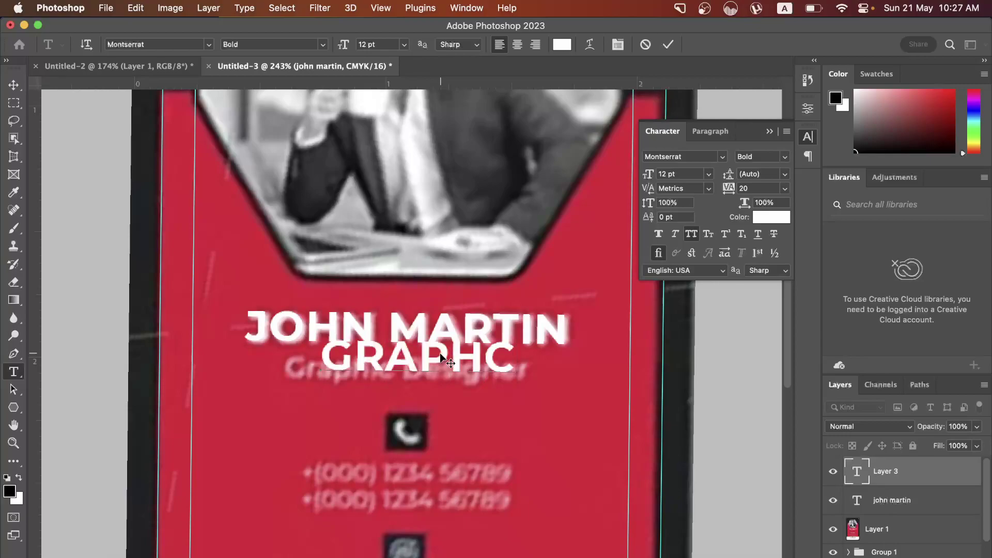
key("BackSpace")
type("IC")
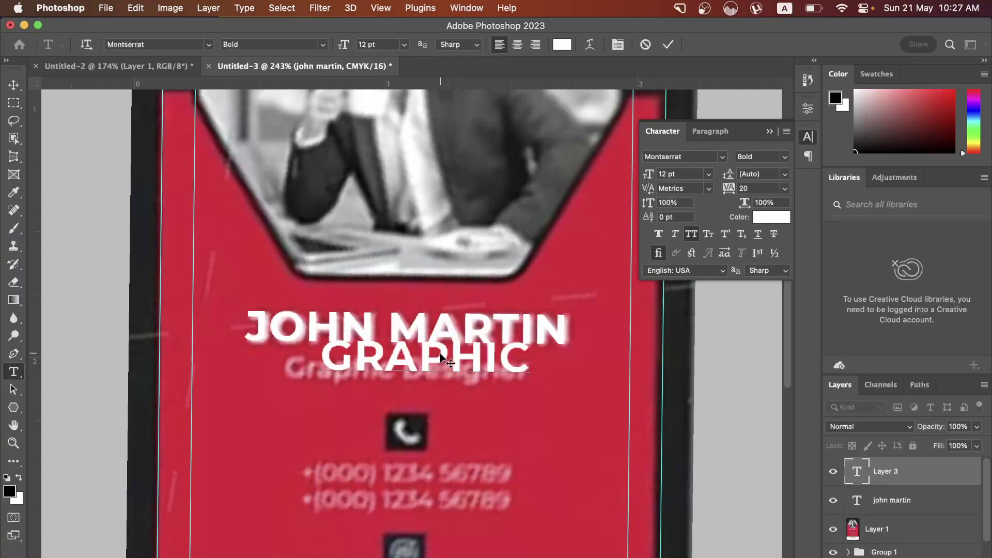
type(" DES")
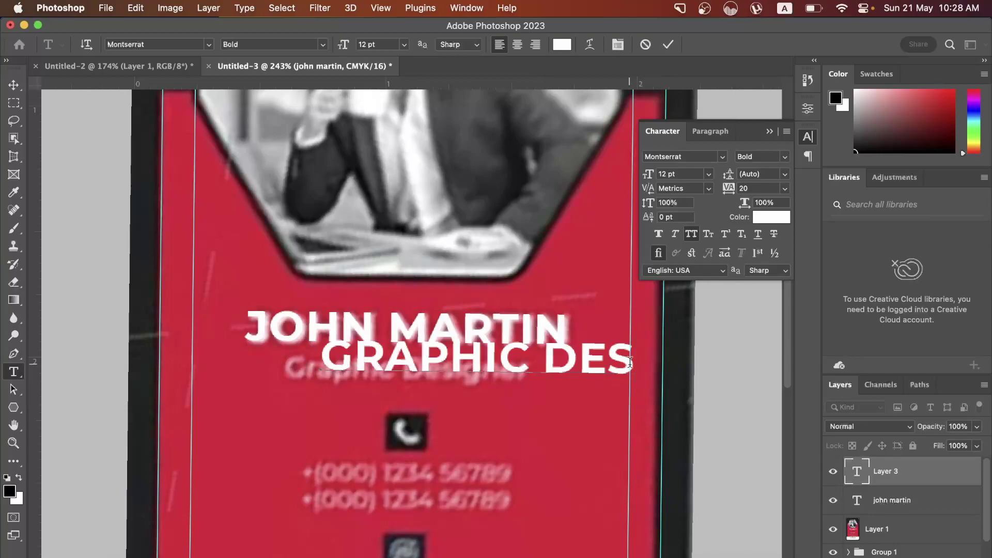
type("IGN")
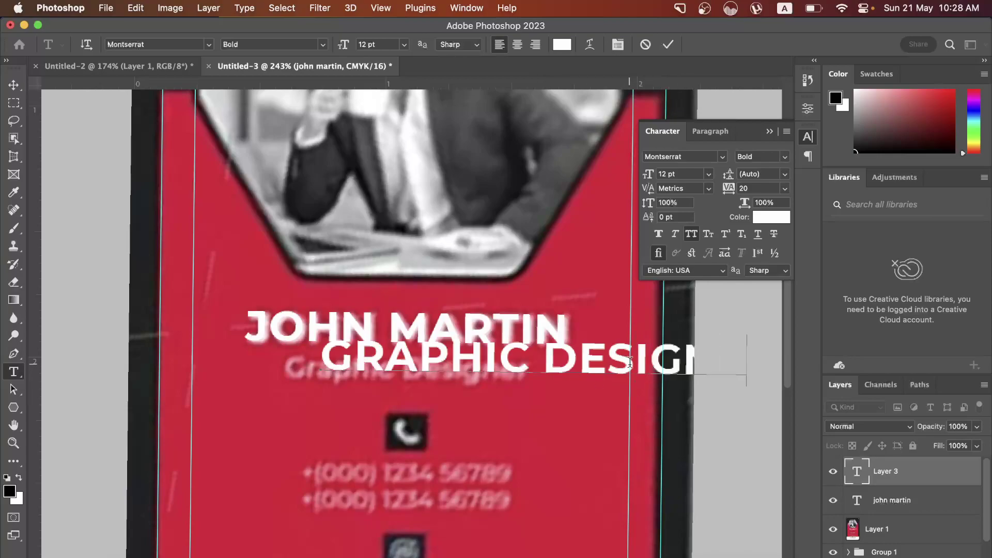
Set the subtitle to 6 pt and turn off All Caps
key("super+a")
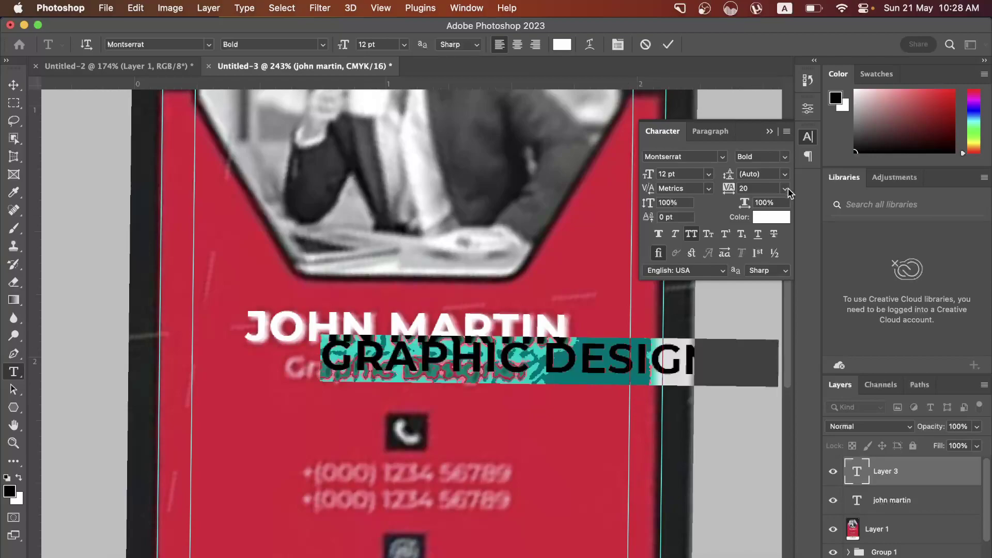
left_click(709, 174)
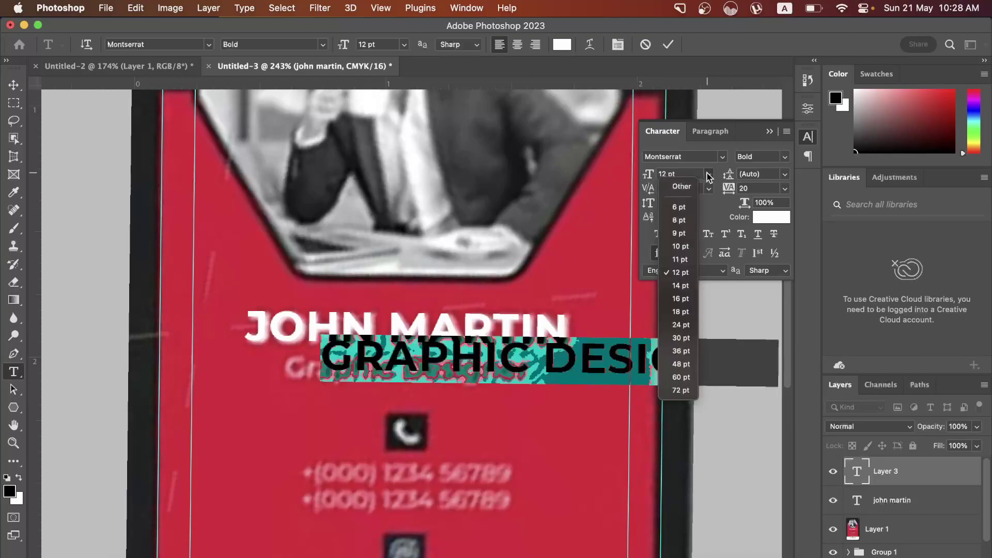
left_click(691, 251)
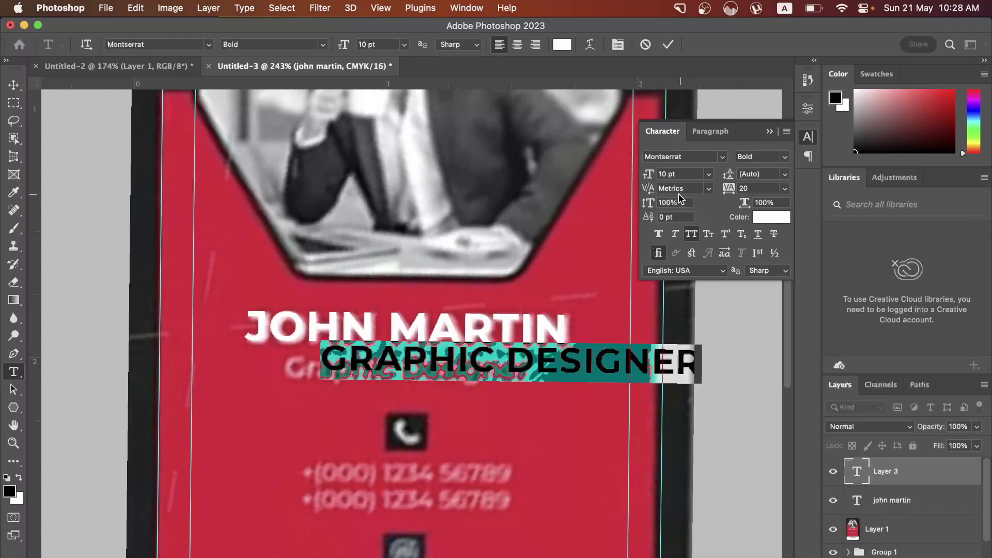
left_click(711, 174)
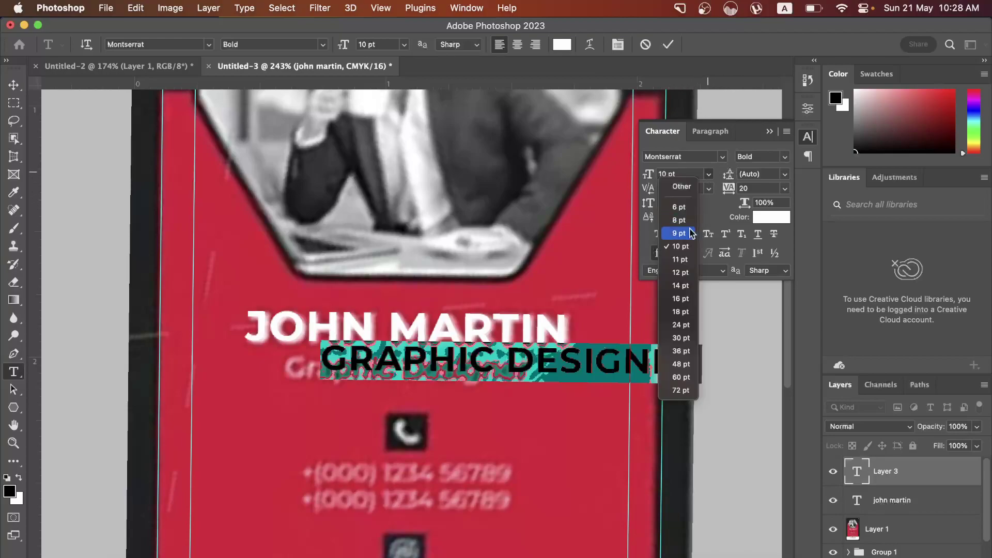
left_click(681, 207)
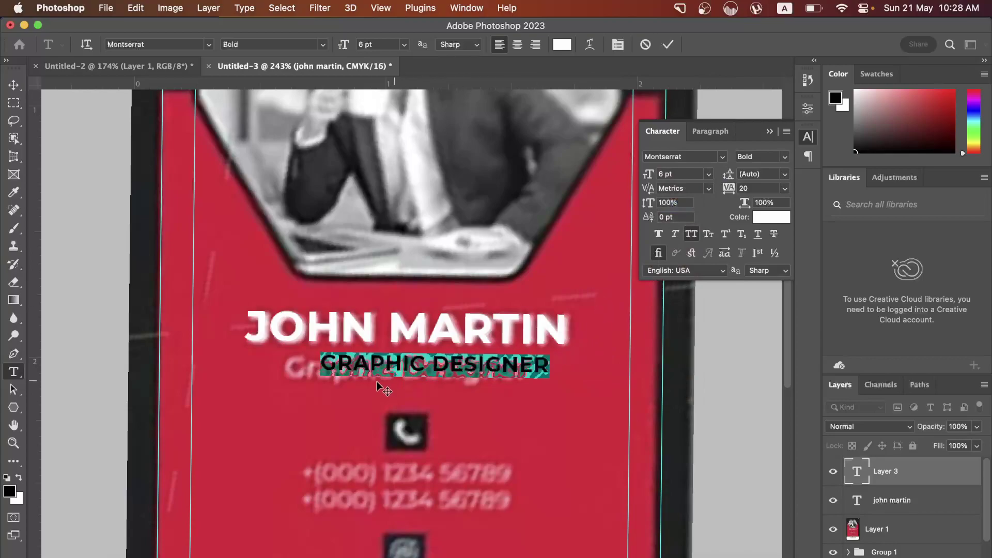
left_click(692, 235)
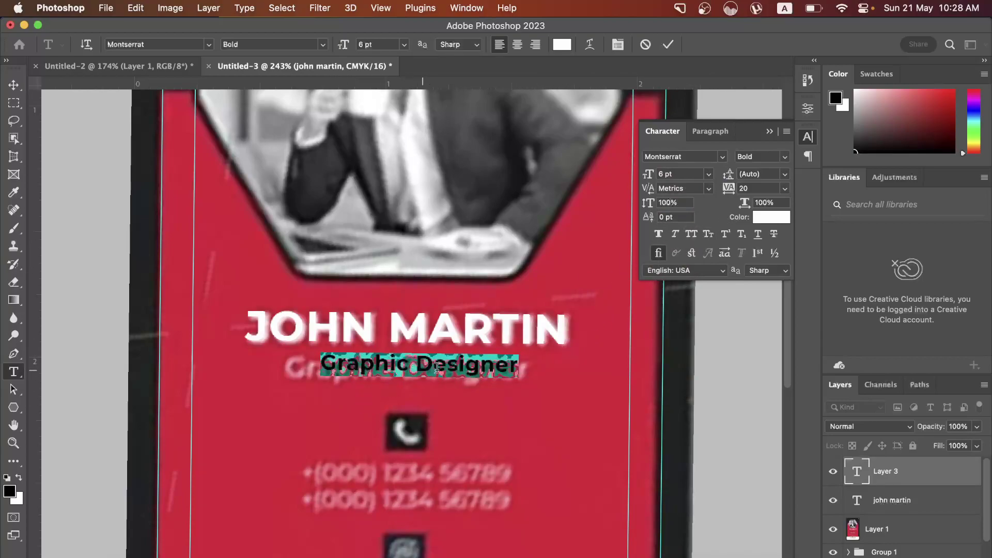
Commit the subtitle, move it under the name and set it to 8 pt
left_click(14, 86)
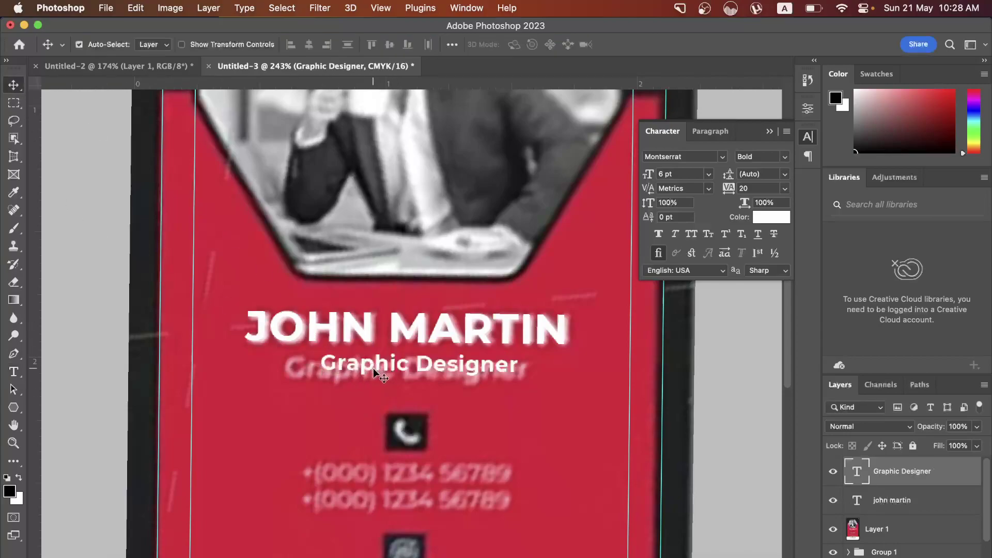
left_click_drag(373, 369, 336, 373)
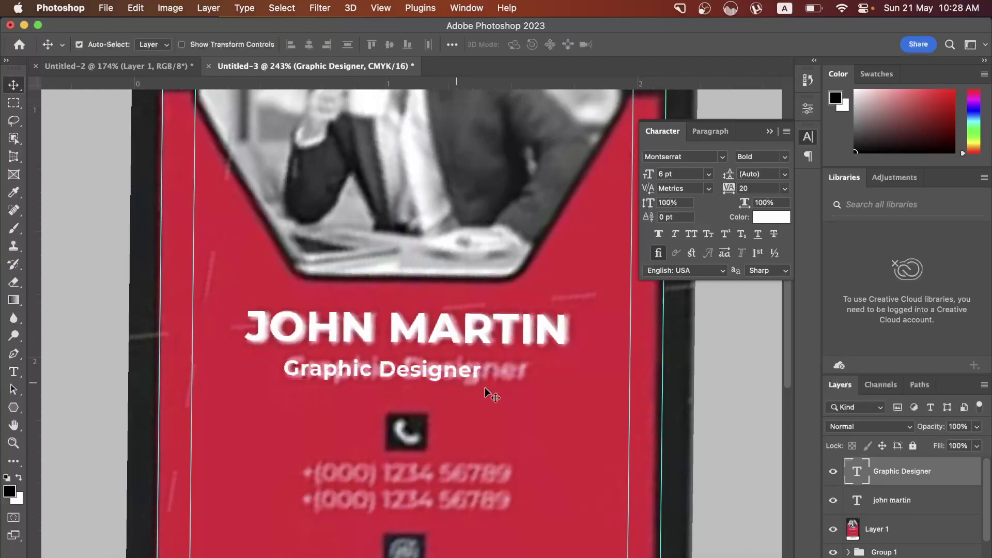
left_click(710, 173)
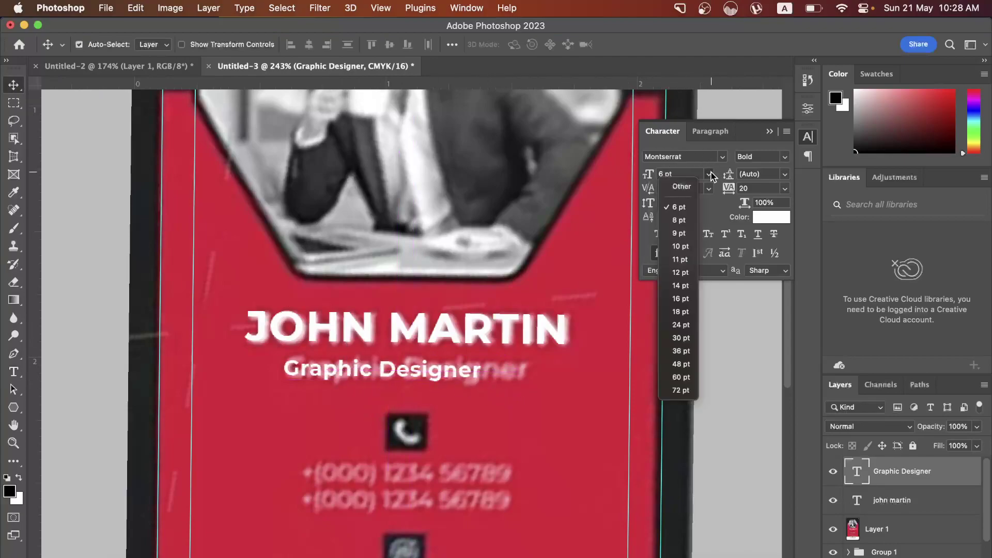
left_click(684, 272)
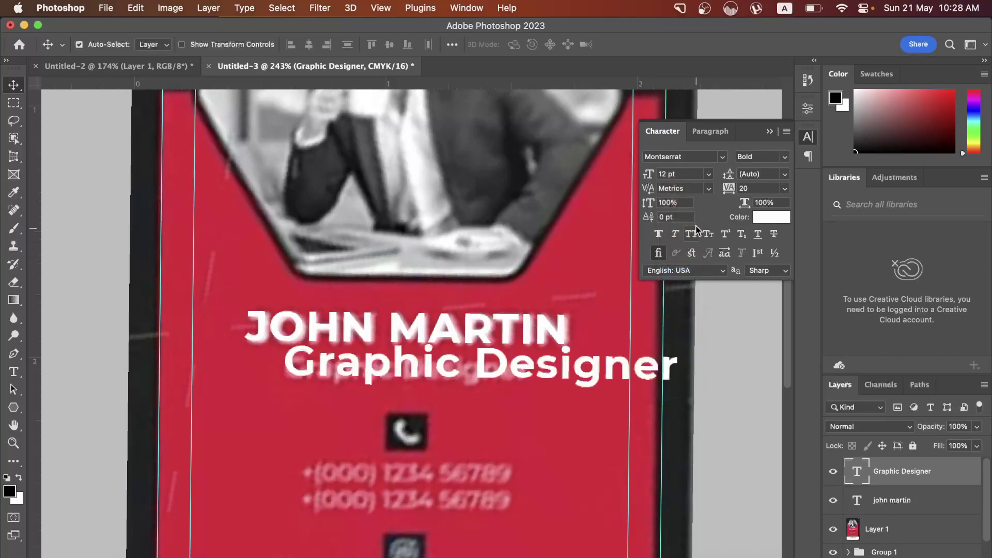
left_click(708, 173)
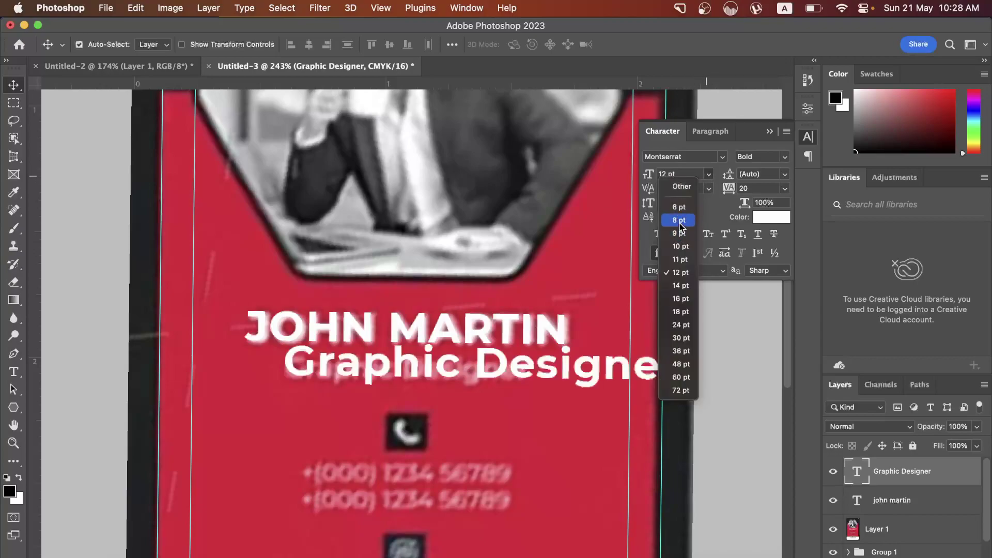
left_click(680, 221)
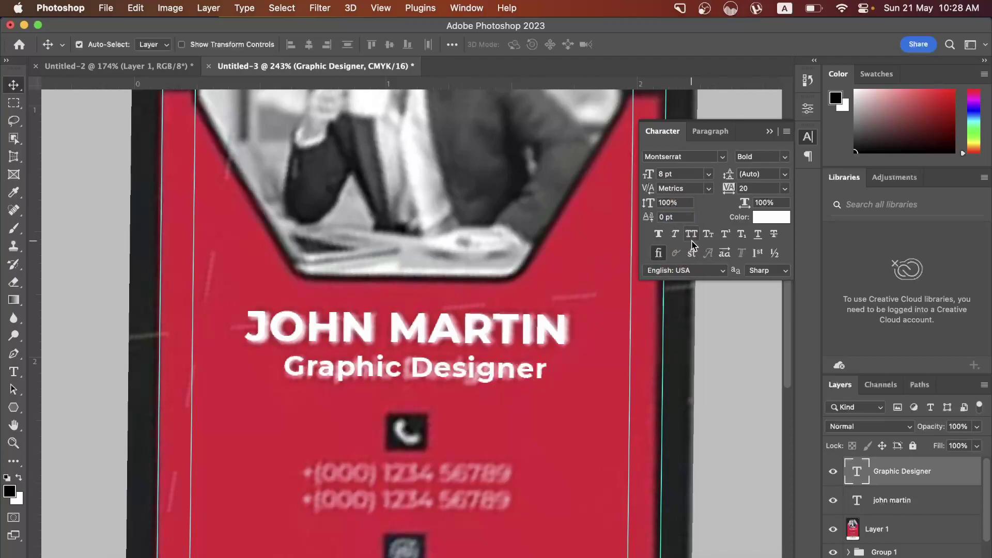
Set the subtitle's tracking to 0 and its font style to Montserrat Regular
left_click(785, 188)
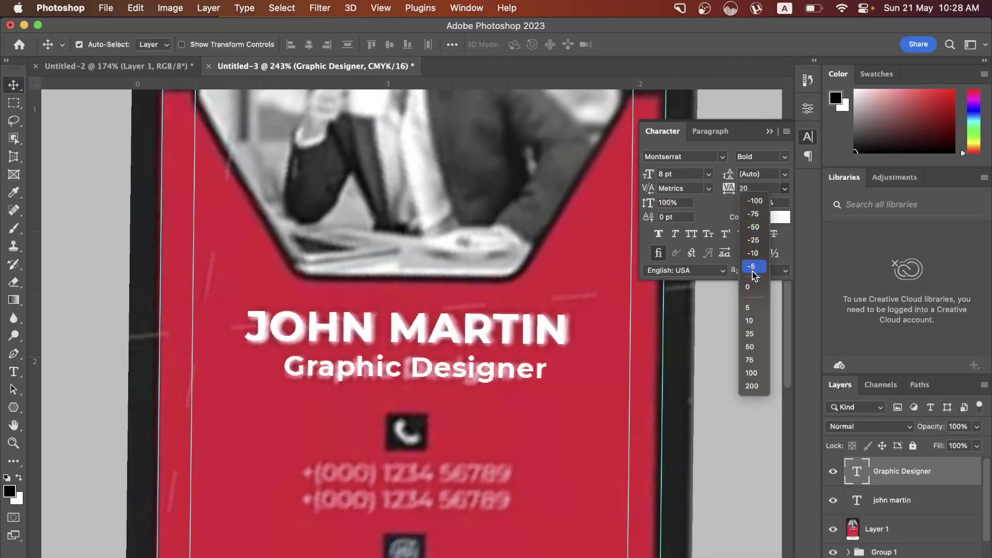
left_click(755, 286)
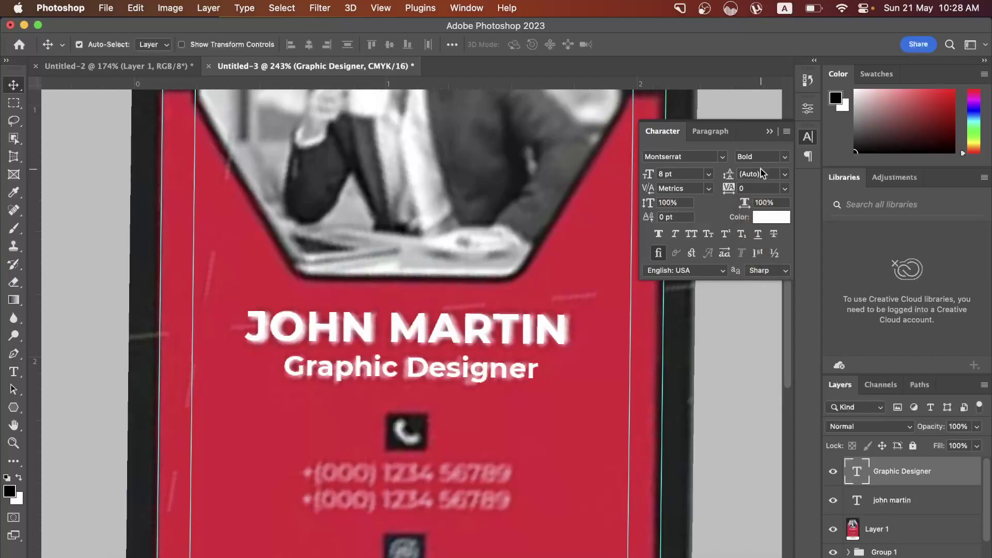
left_click(782, 156)
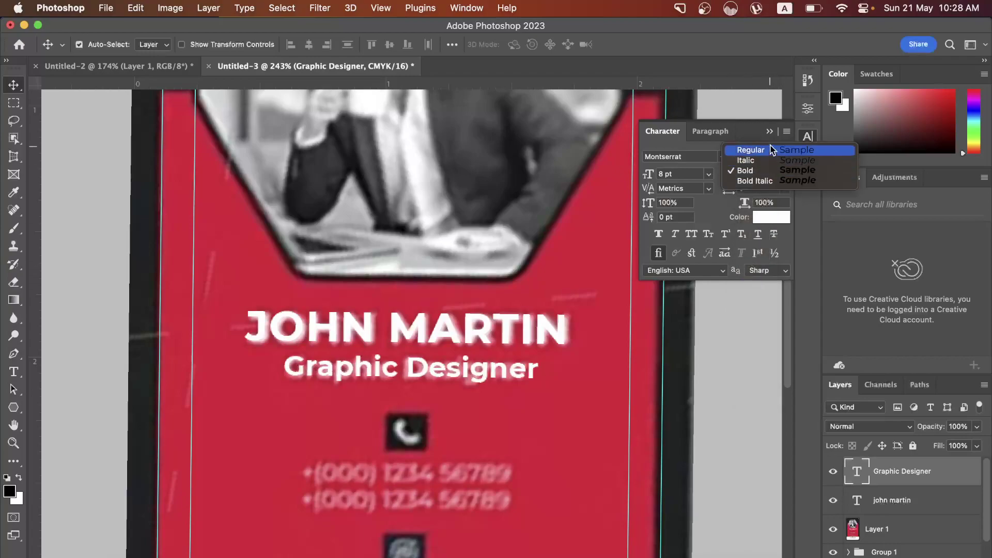
left_click(770, 151)
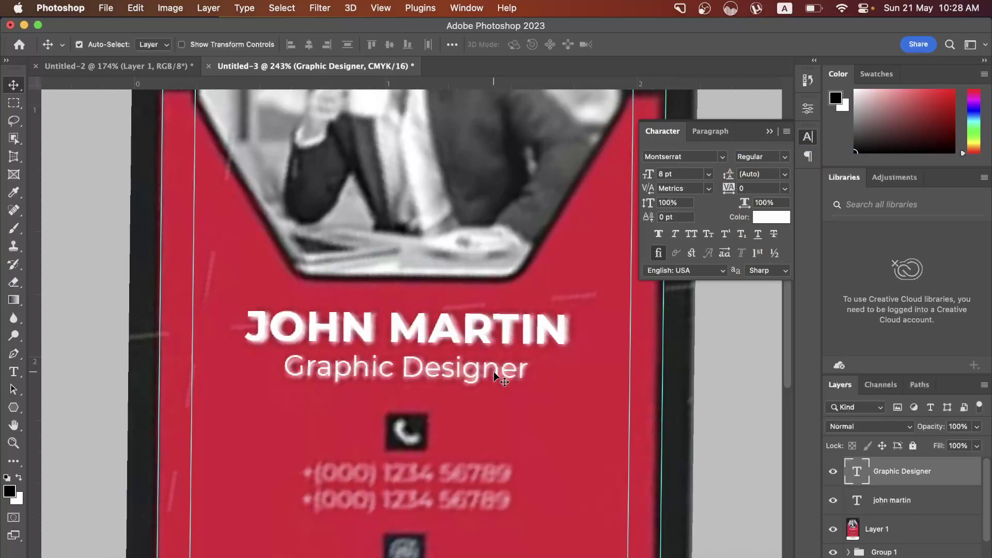
scroll(481, 415, "down", 5)
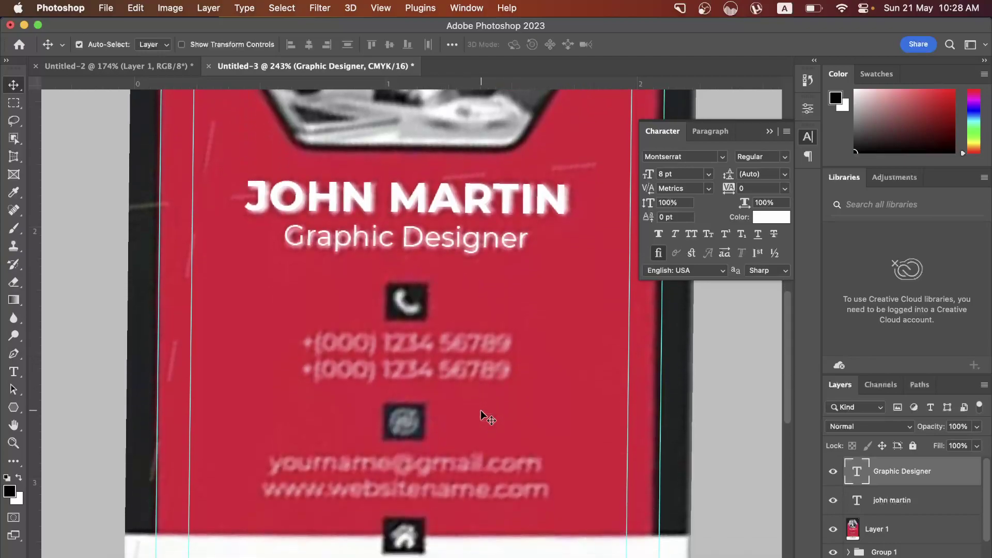
scroll(480, 410, "down", 1)
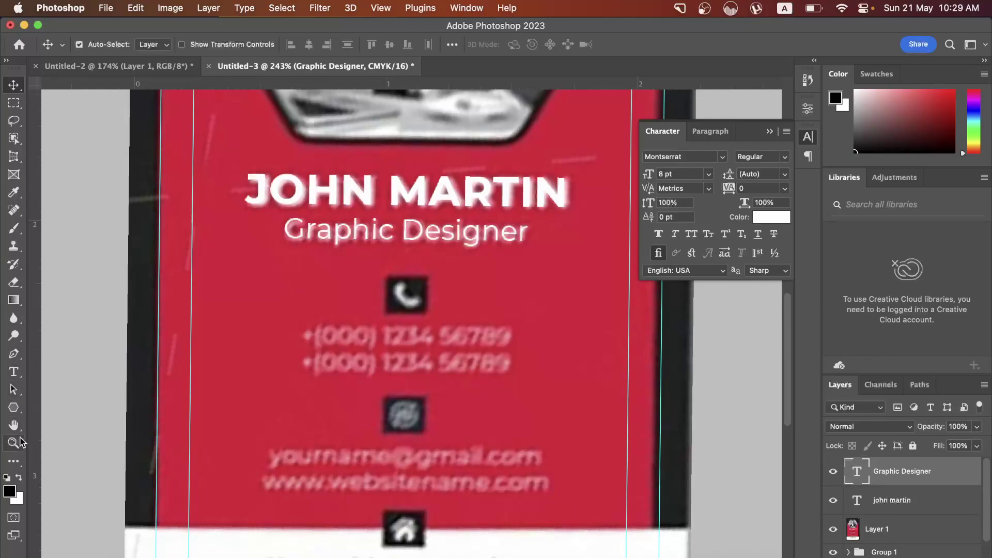
Create a 300 × 300 px square with the Rectangle Tool
right_click(20, 410)
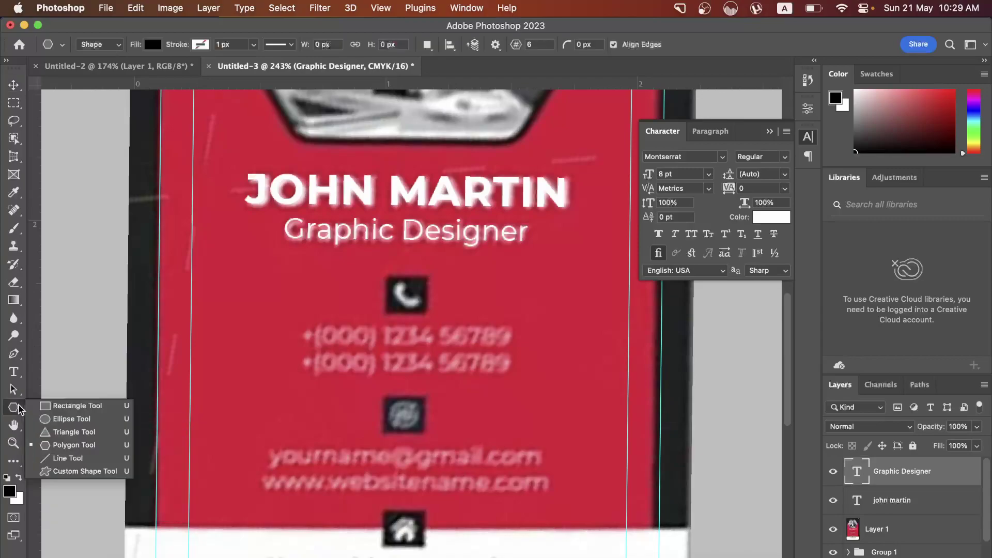
left_click(60, 408)
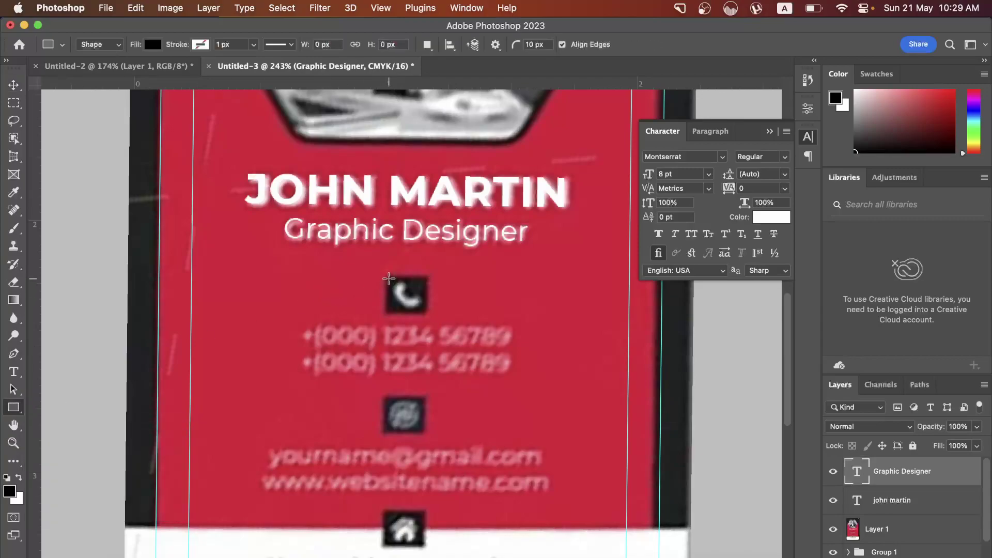
left_click(388, 278)
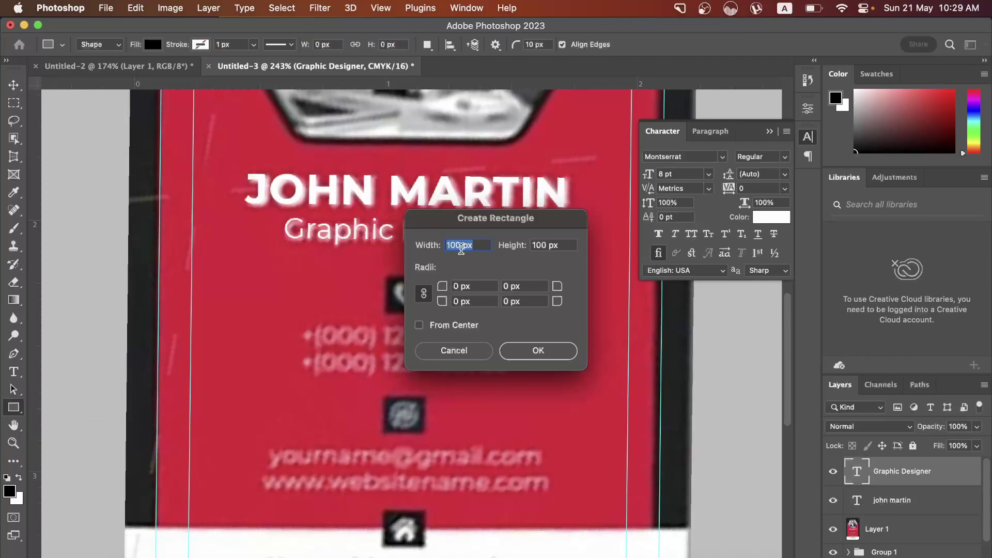
left_click(450, 244)
key("BackSpace")
type("3")
type("0")
key("BackSpace")
left_click_drag(536, 246, 524, 247)
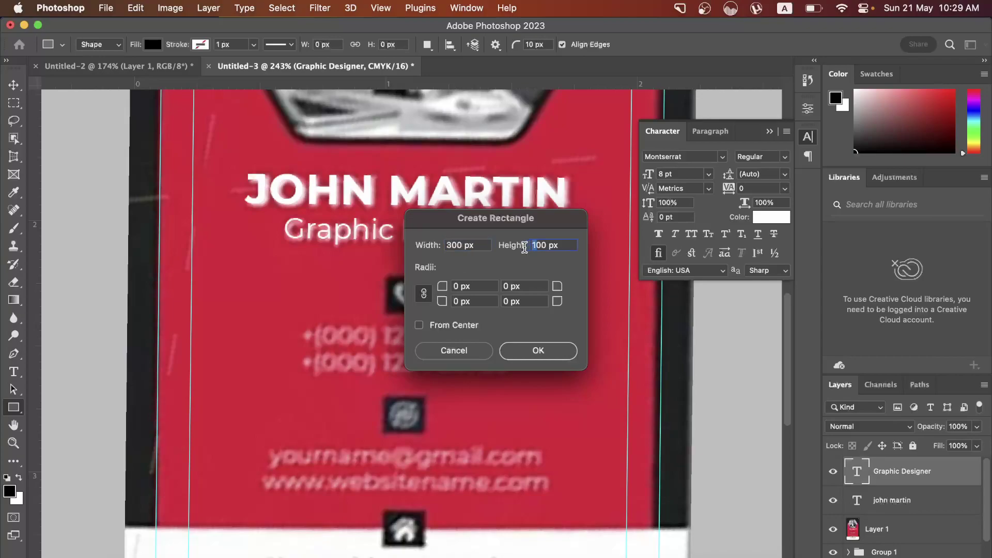
type("3")
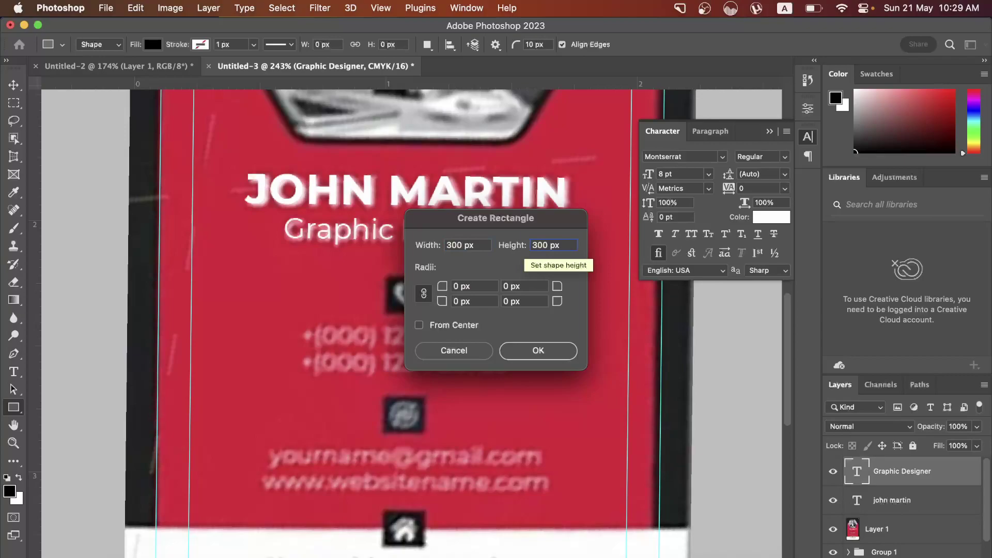
key("Return")
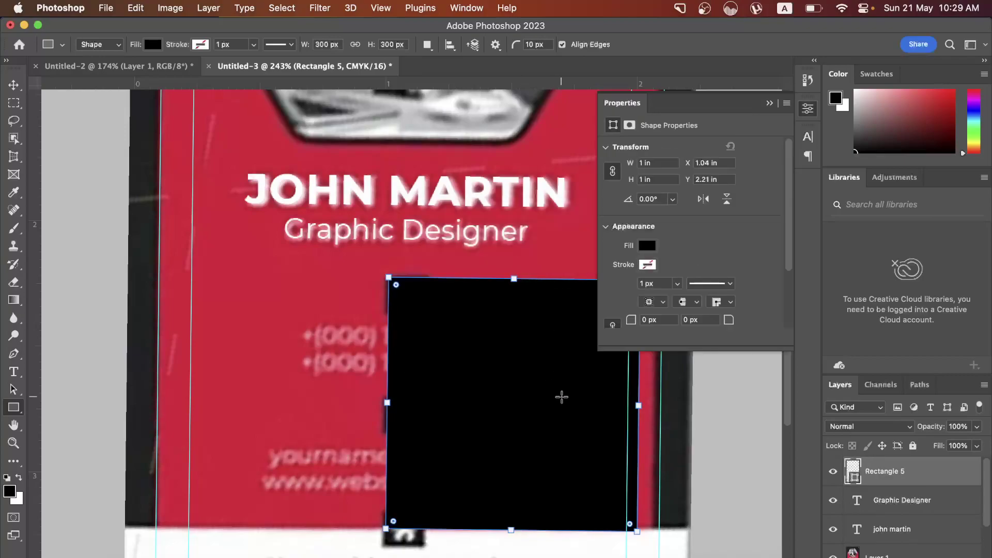
Shrink the square over the icon below the phone numbers and set its opacity to 42%
left_click_drag(646, 407, 457, 373)
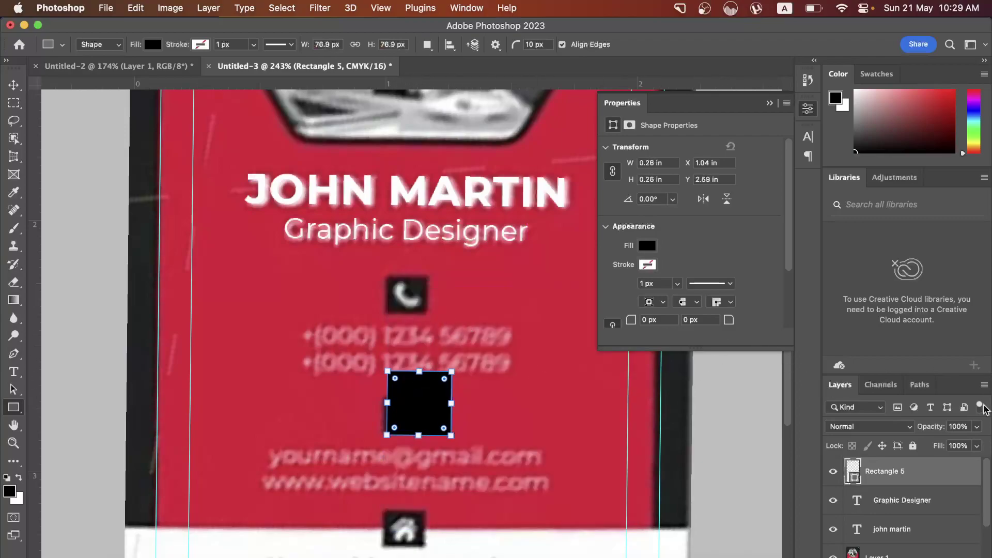
left_click(977, 427)
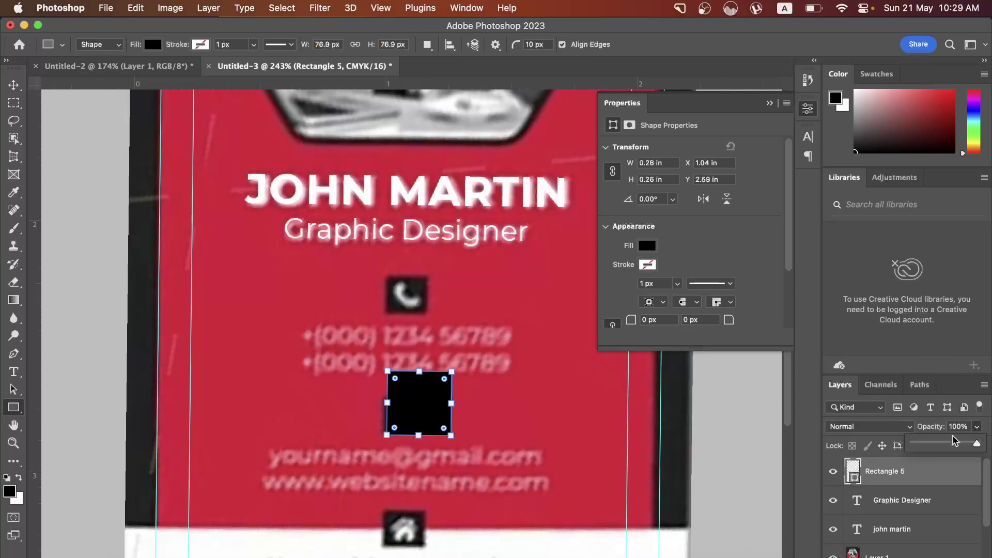
left_click_drag(954, 442, 940, 443)
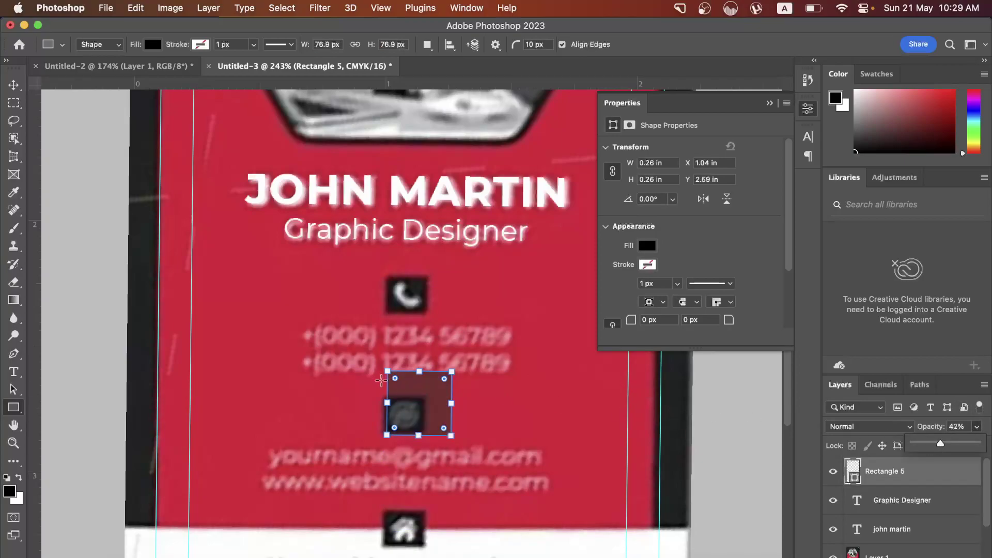
left_click(14, 85)
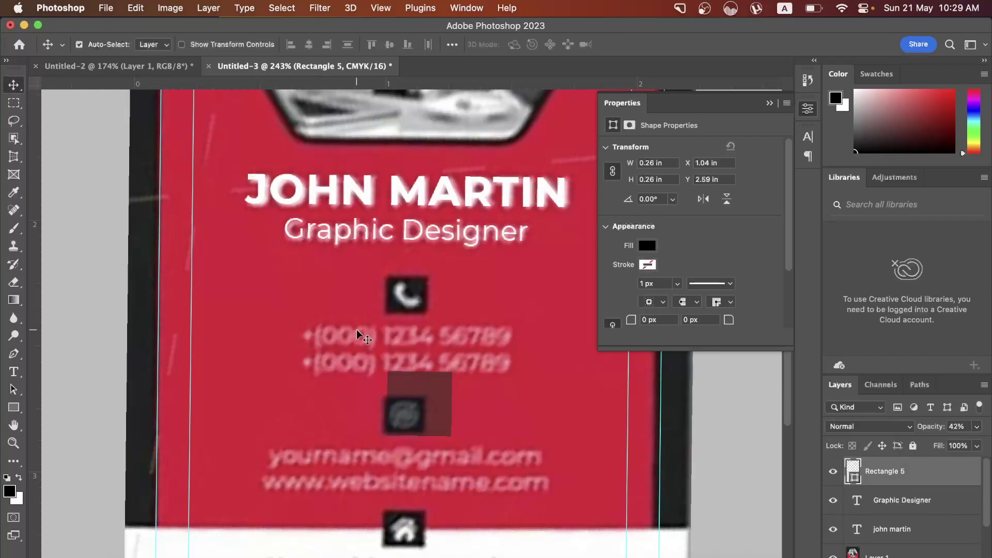
Move Rectangle 5 over the phone icon and resize it to a 0.17 × 0.17 in square
left_click_drag(408, 392, 416, 304)
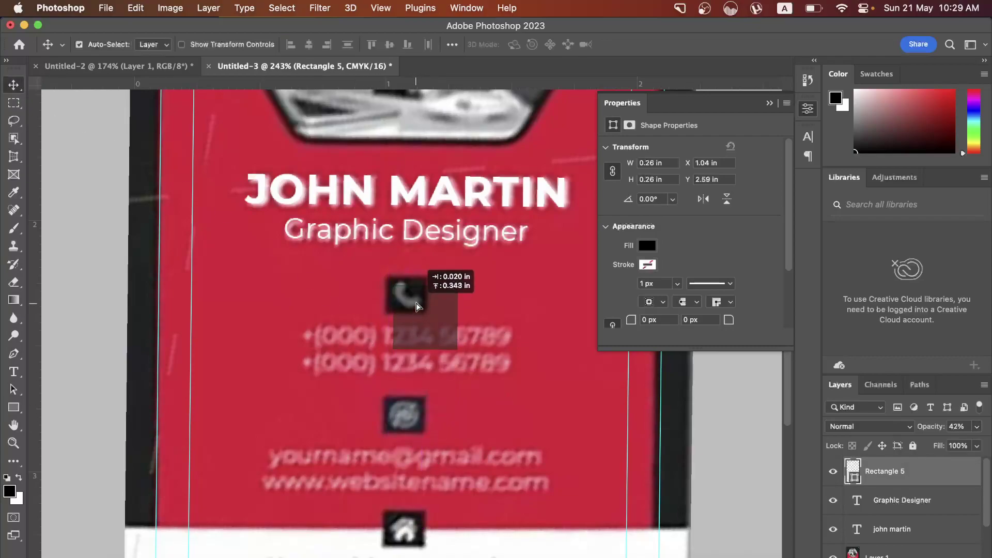
scroll(416, 304, "up", 1)
scroll(417, 303, "up", 3)
scroll(416, 304, "up", 2)
scroll(416, 304, "up", 1)
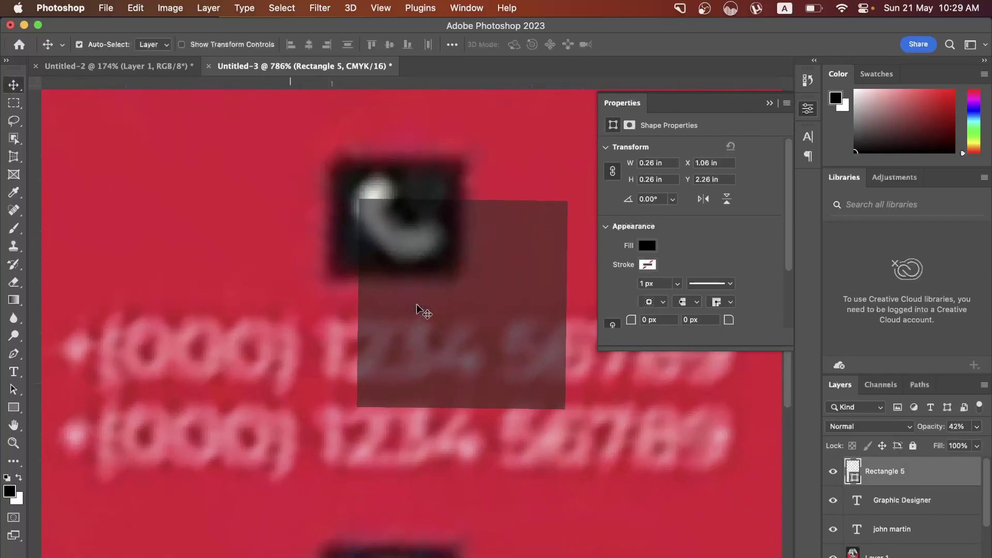
scroll(416, 304, "up", 2)
scroll(418, 310, "up", 1)
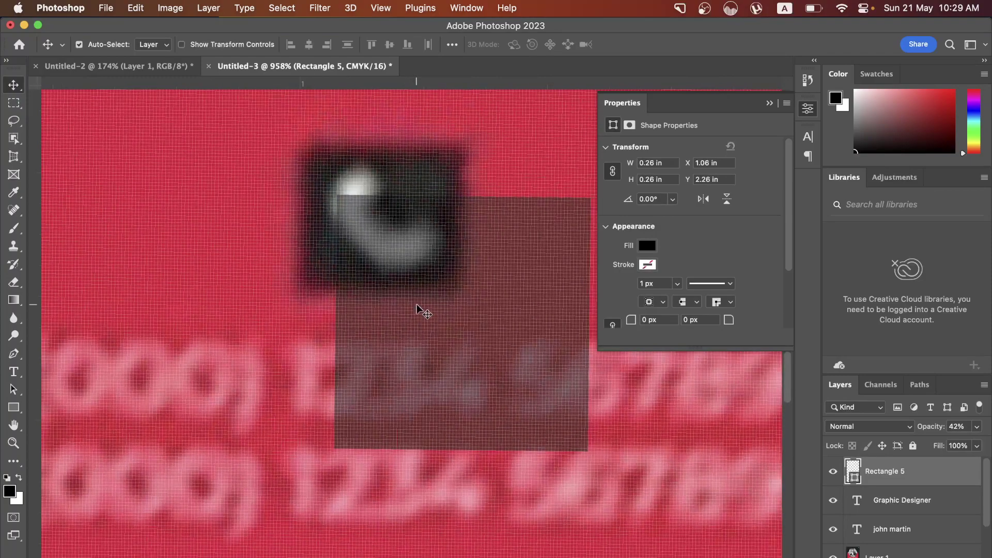
left_click_drag(459, 304, 426, 252)
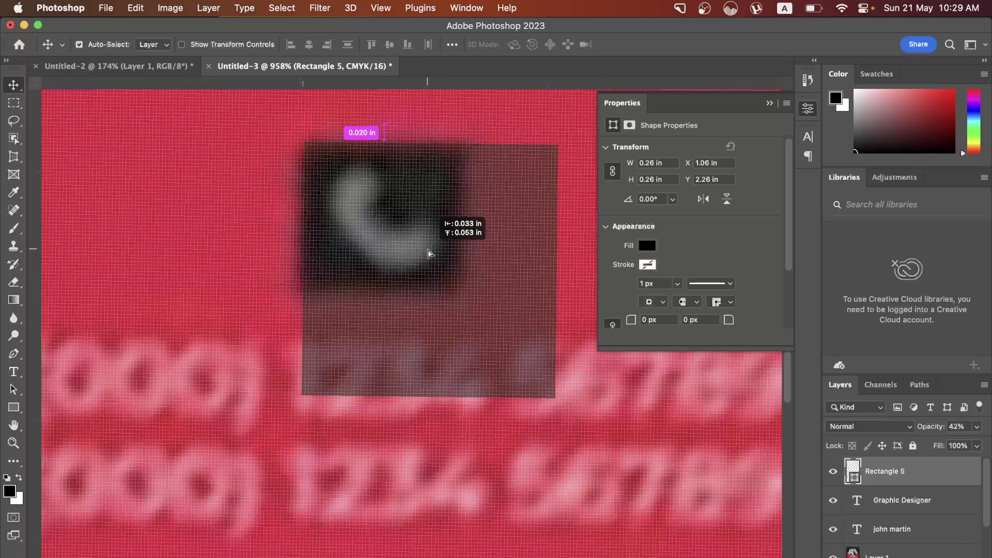
left_click_drag(427, 252, 427, 254)
key("super+t")
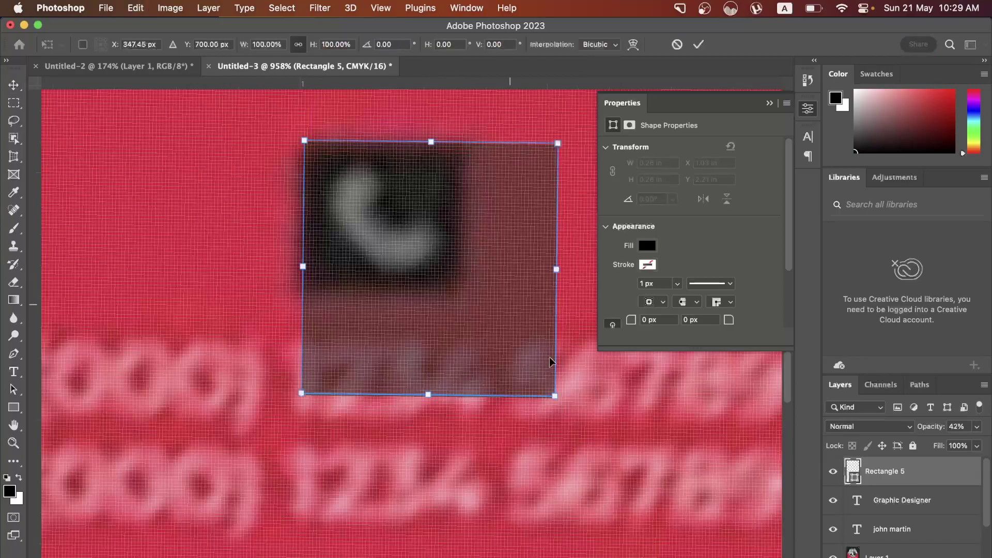
left_click_drag(553, 397, 463, 301)
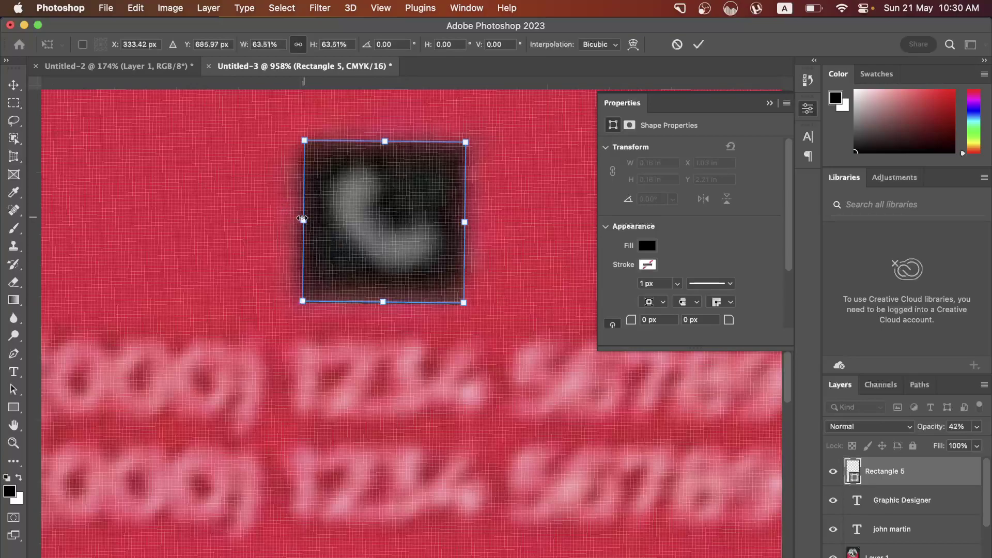
left_click_drag(302, 218, 297, 220)
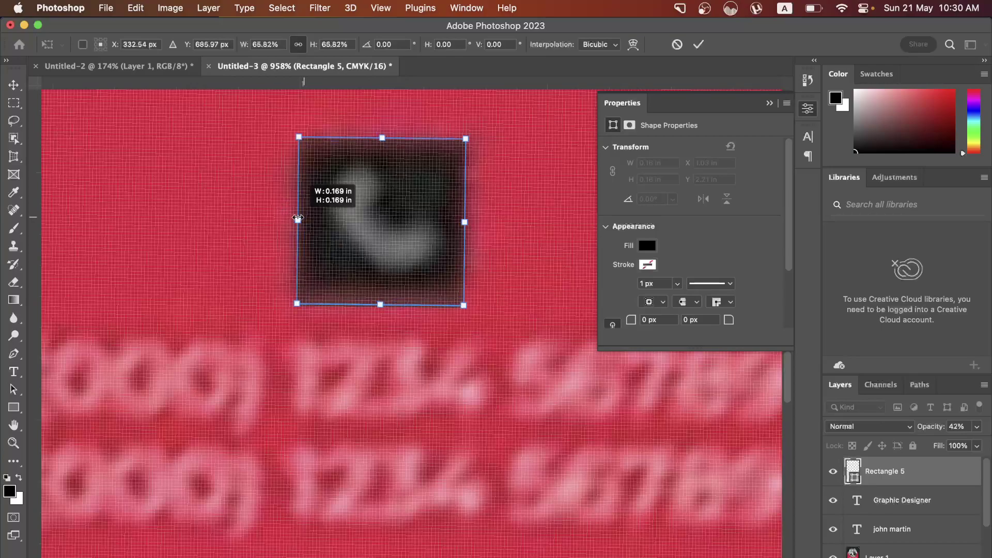
left_click(699, 44)
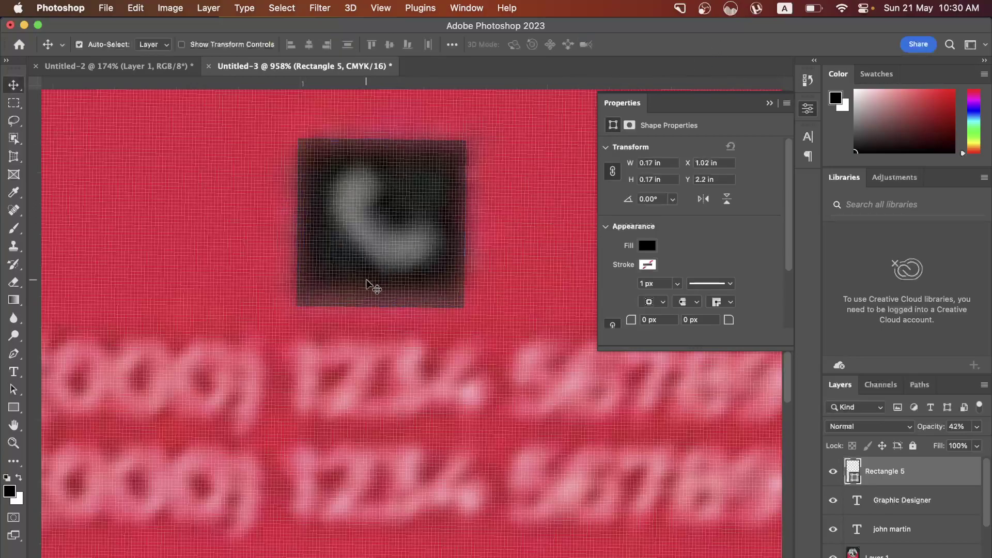
Set Rectangle 5's opacity back to 100% so the square is solid black
scroll(368, 283, "down", 3)
scroll(370, 283, "down", 3)
scroll(372, 284, "down", 2)
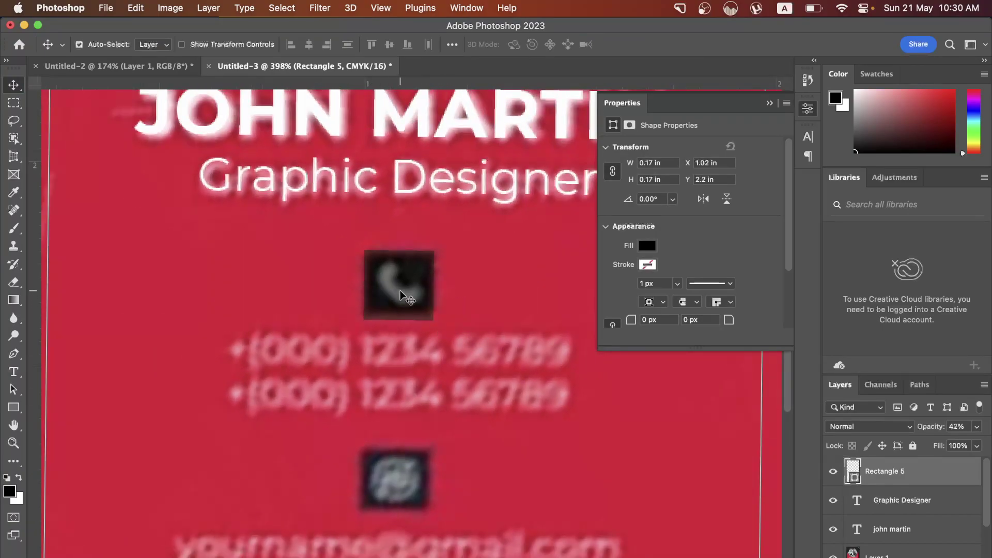
left_click(976, 426)
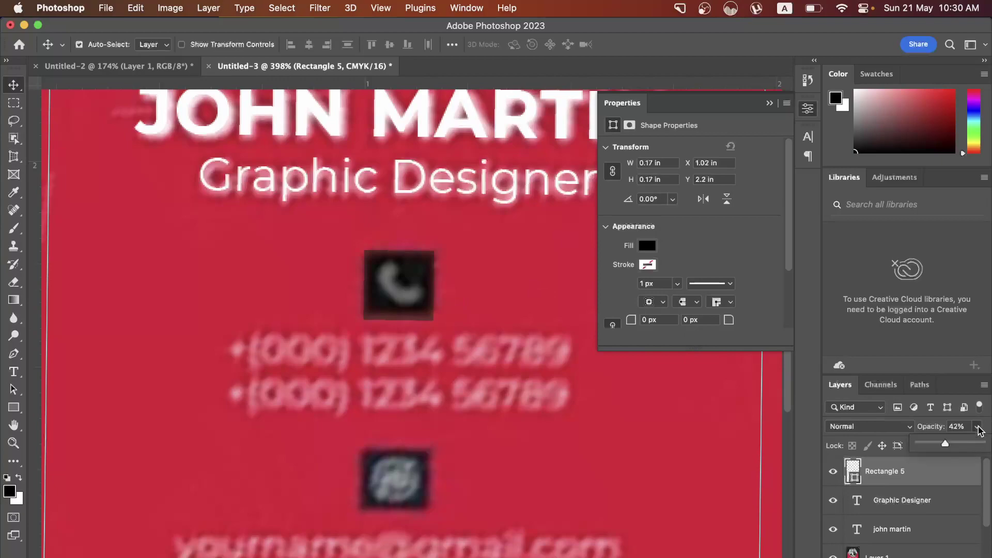
left_click_drag(951, 445, 987, 445)
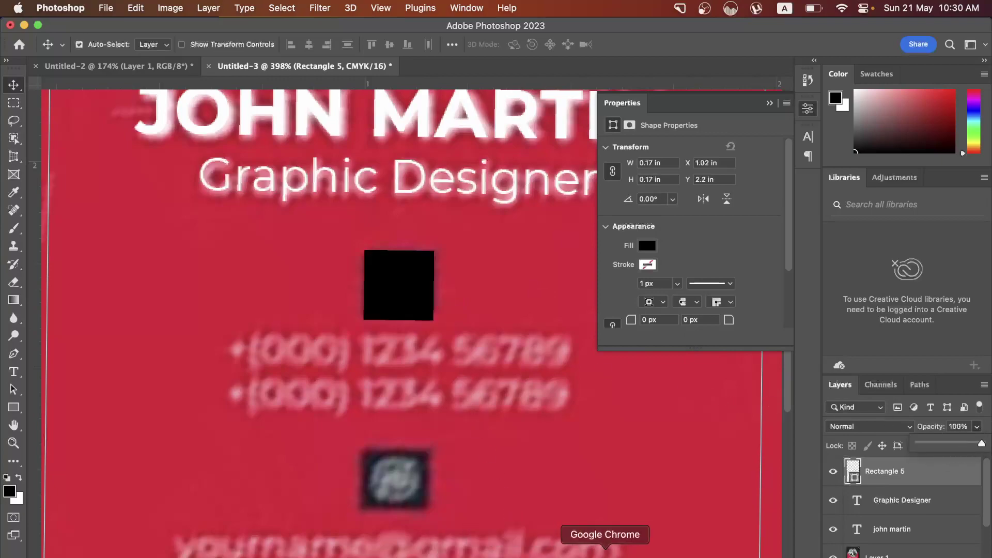
Search Freepik for 'telephone icon' and download the social media icon set
left_click(606, 551)
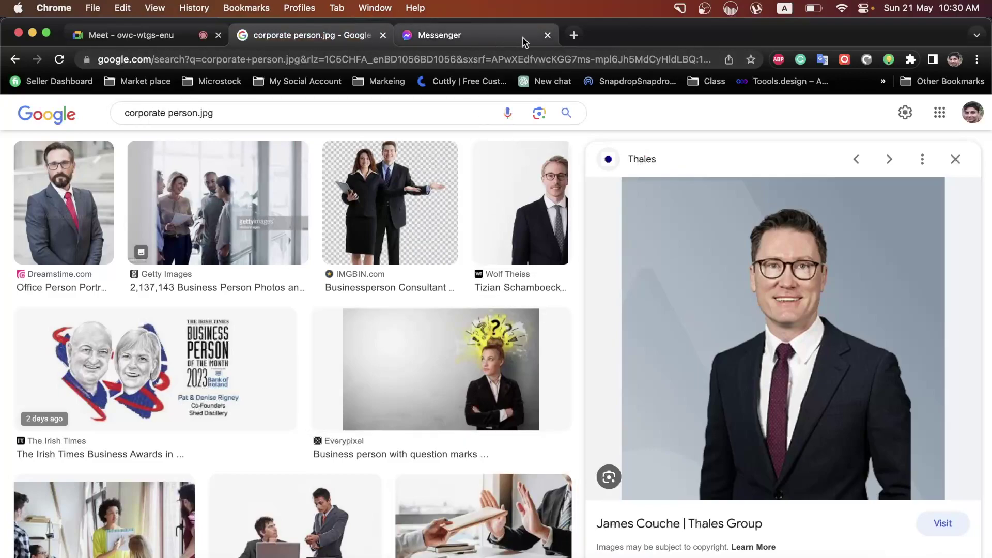
left_click(574, 37)
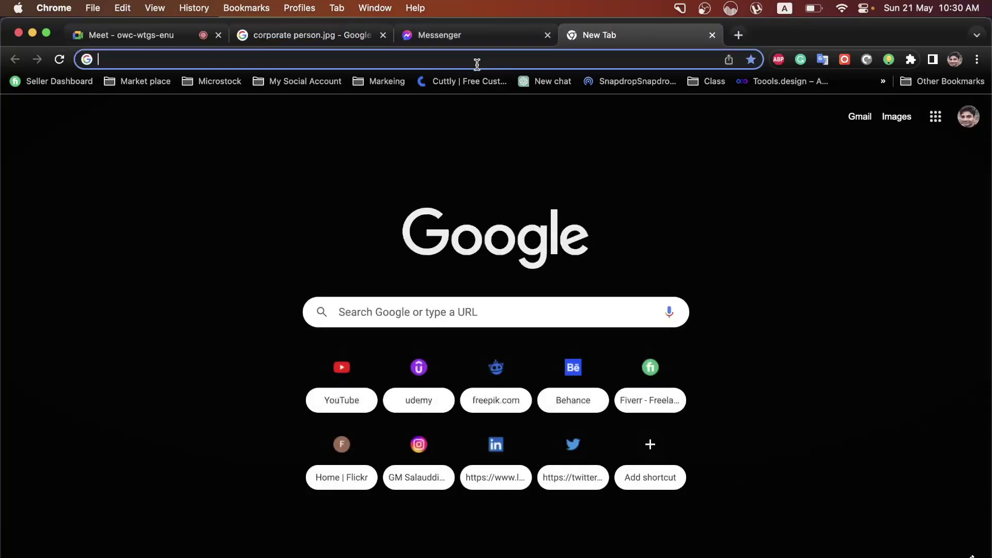
left_click(497, 369)
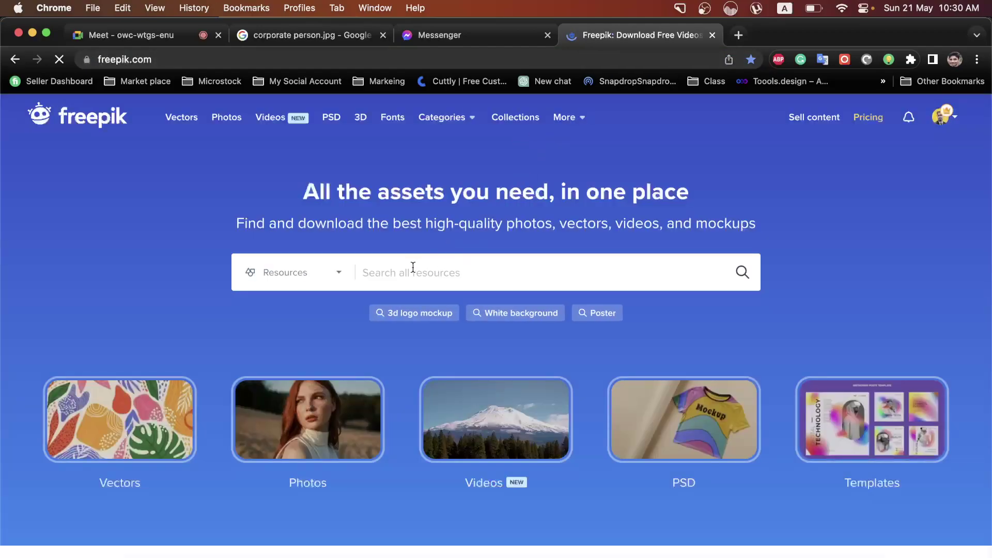
type("tele")
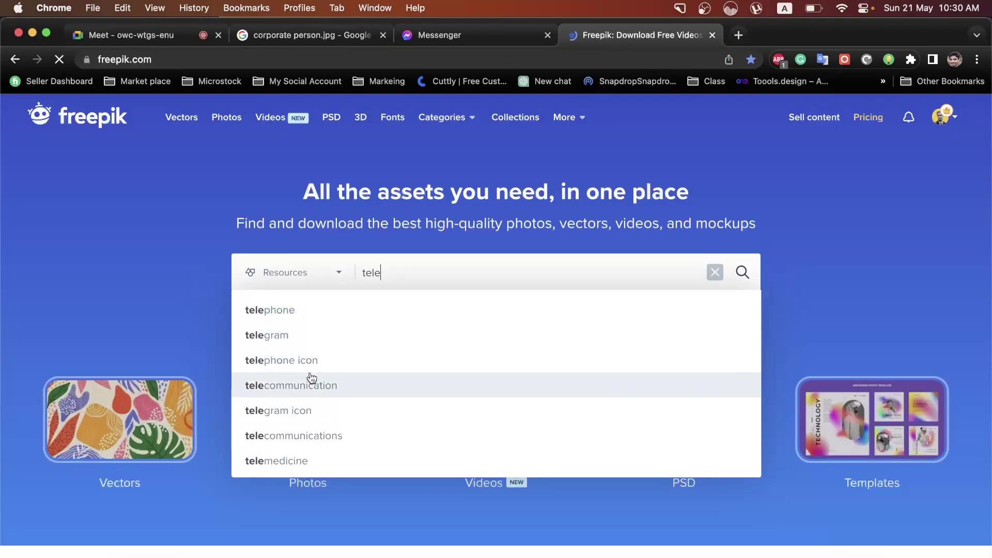
left_click(309, 368)
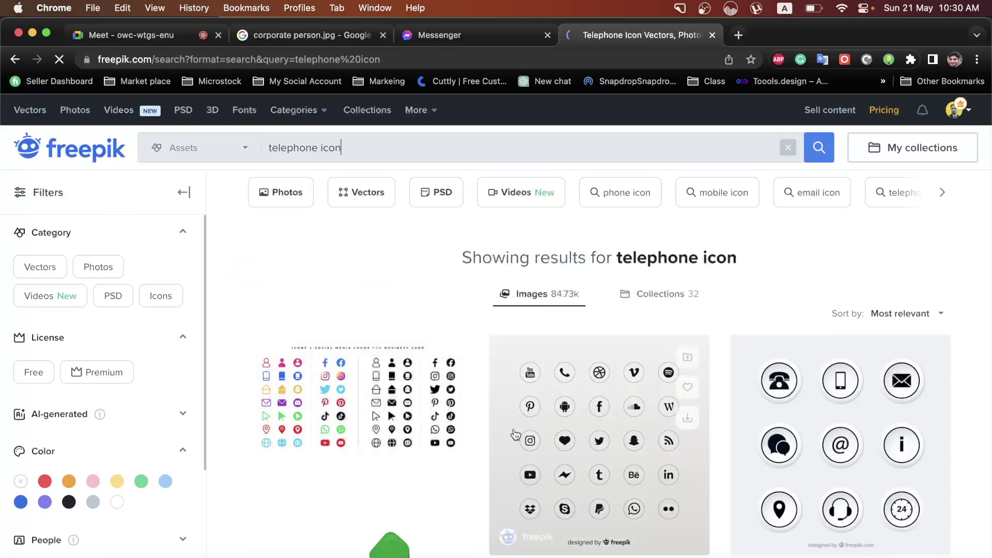
left_click(565, 440)
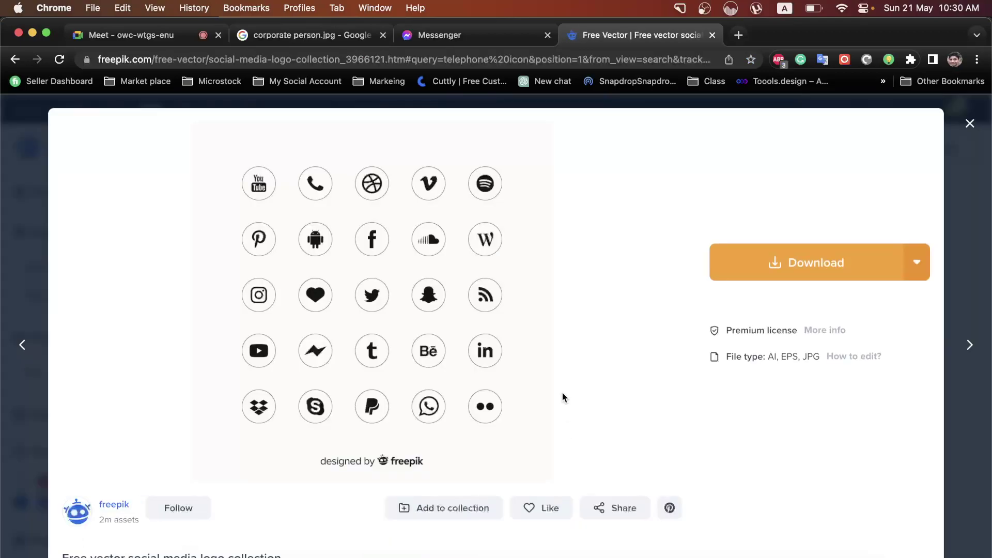
left_click(767, 258)
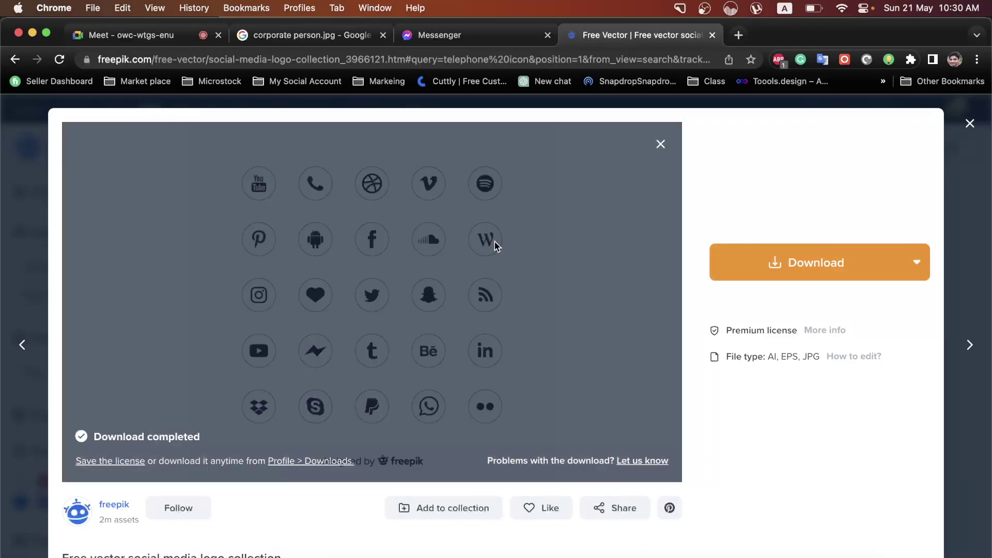
Open 2101282.eps from the downloaded social-media-logo-collection folder in Illustrator
left_click(83, 550)
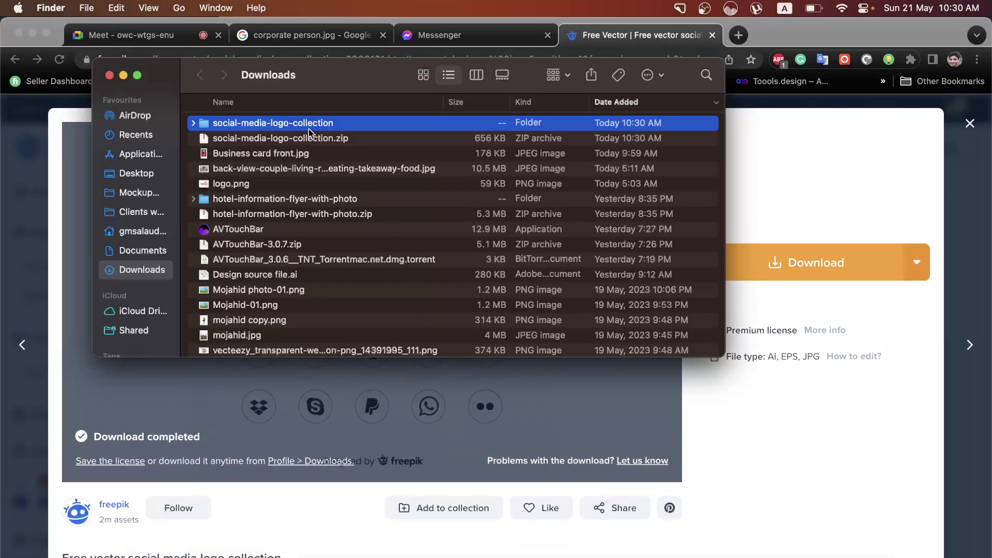
double_click(308, 127)
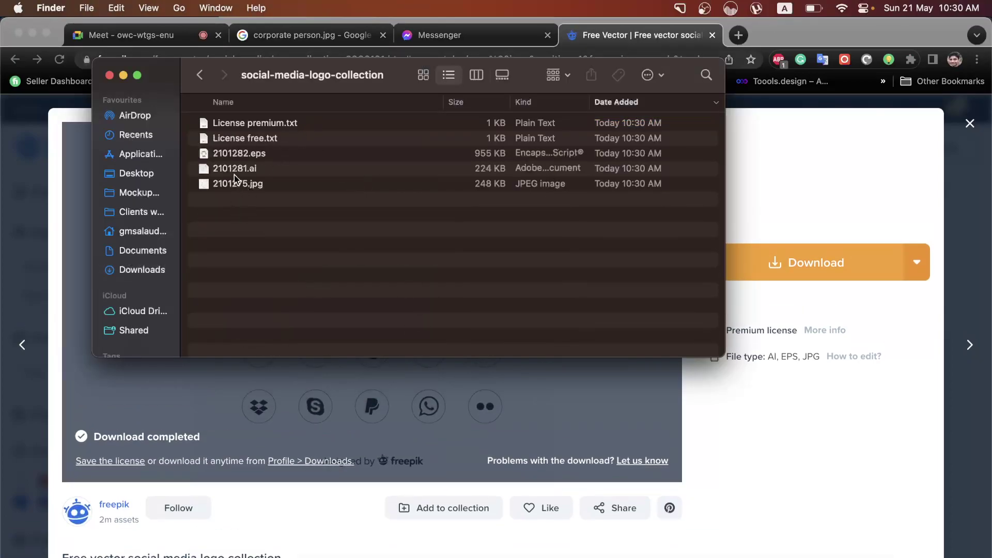
double_click(245, 154)
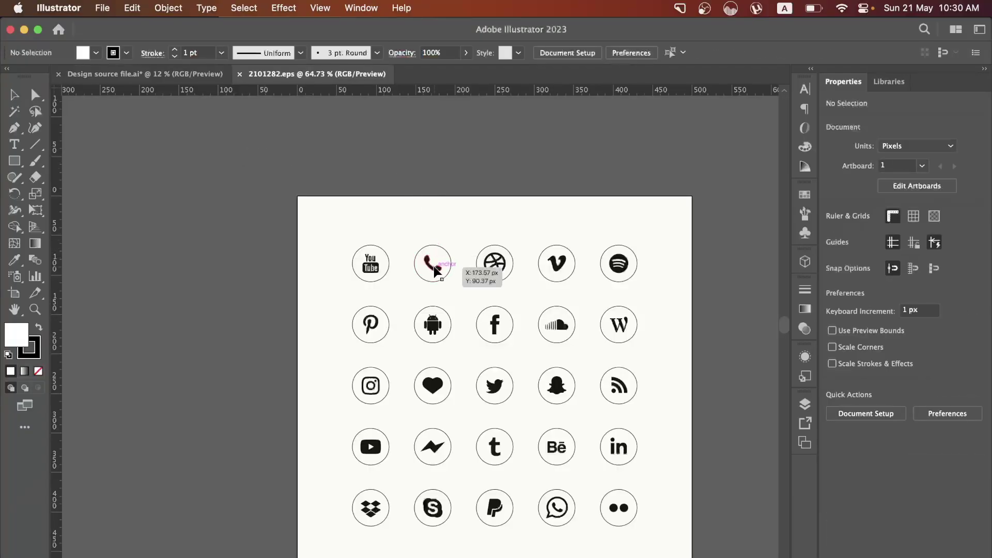
Ungroup the phone glyph from its circle, drag it above the artboard, and return to Photoshop
left_click(436, 266)
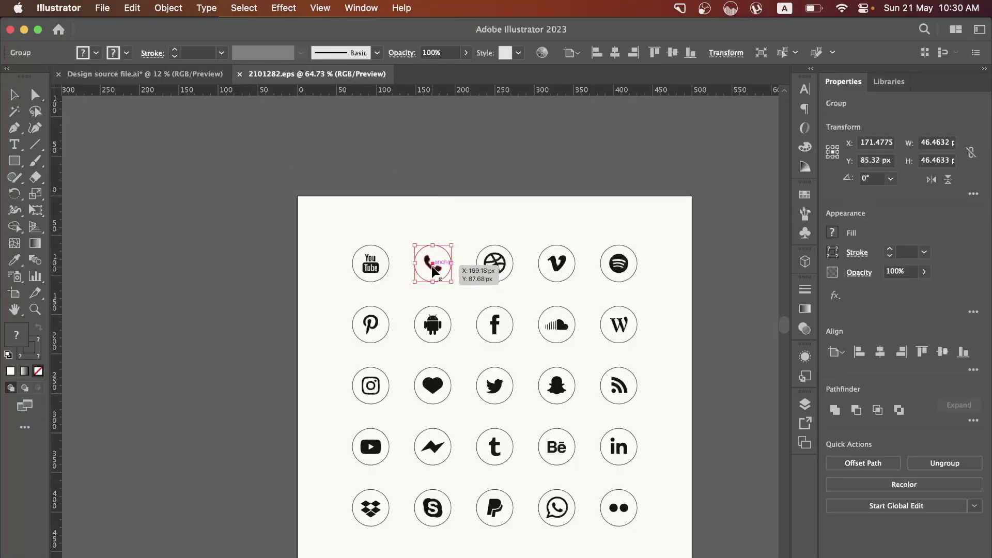
right_click(433, 268)
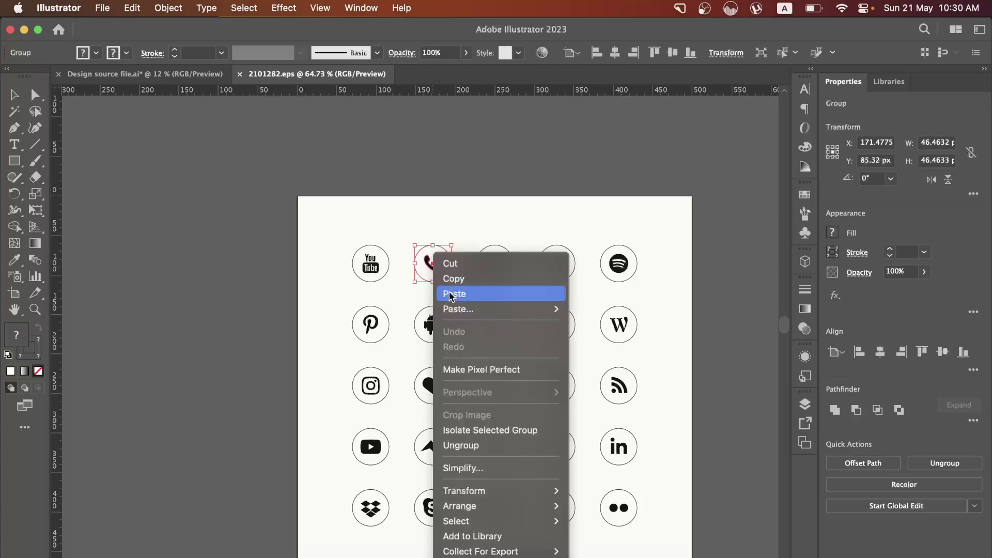
left_click(465, 447)
left_click(472, 241)
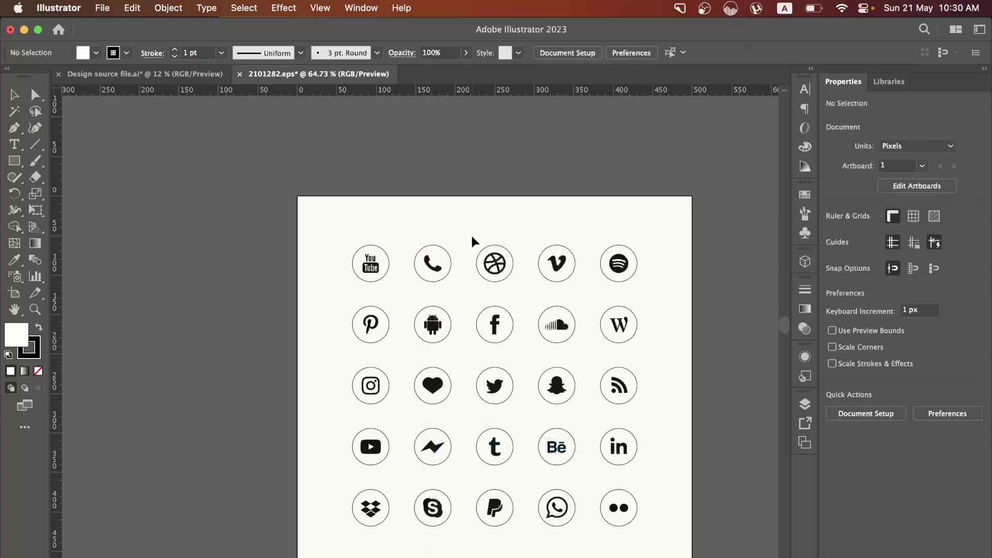
left_click_drag(436, 272, 480, 158)
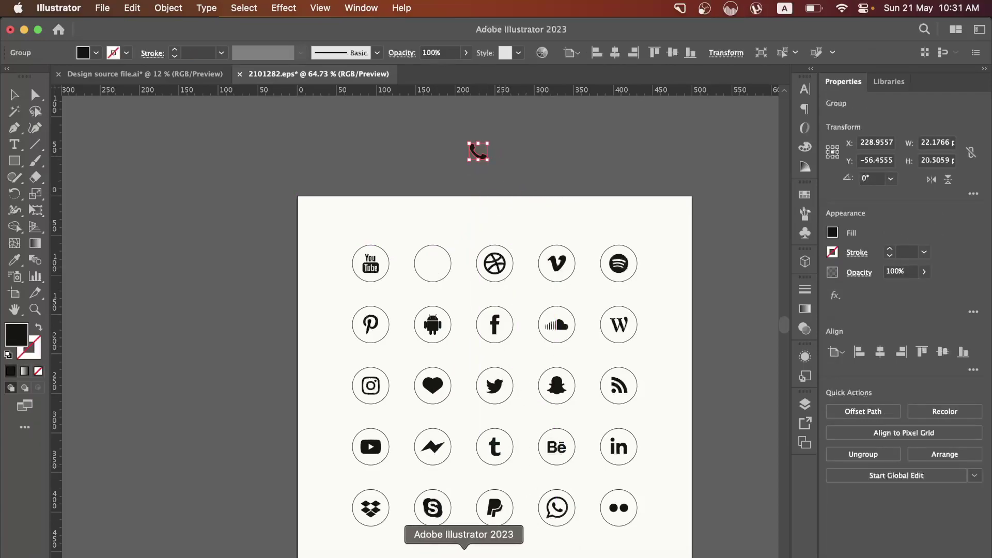
left_click(496, 553)
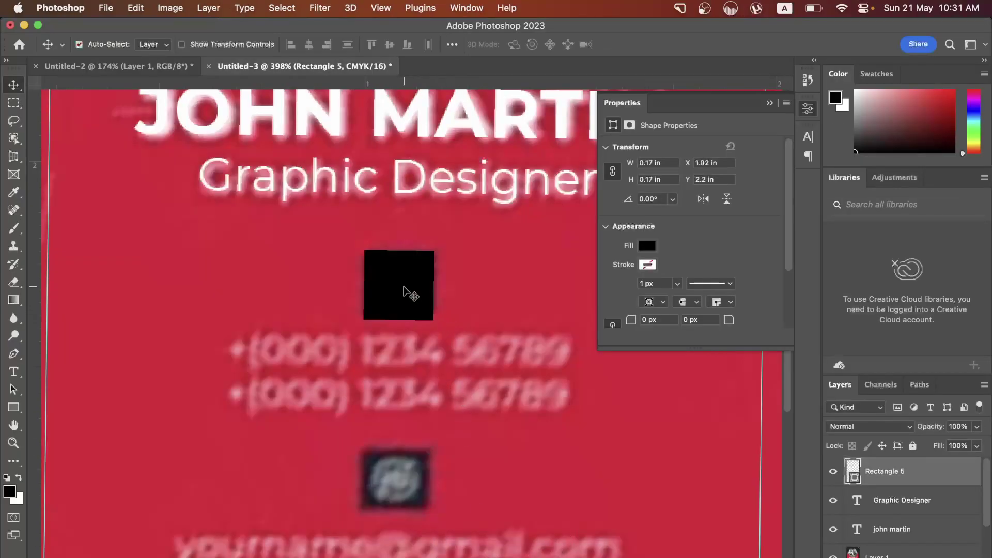
Paste the phone glyph as a Shape 1 path layer and fill it white
key("cmd+v")
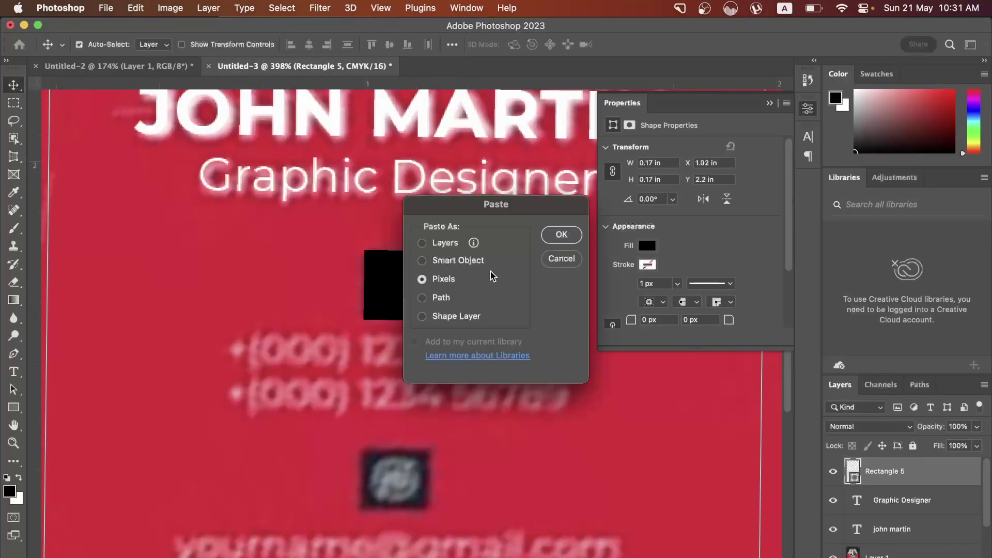
left_click(439, 300)
left_click(557, 236)
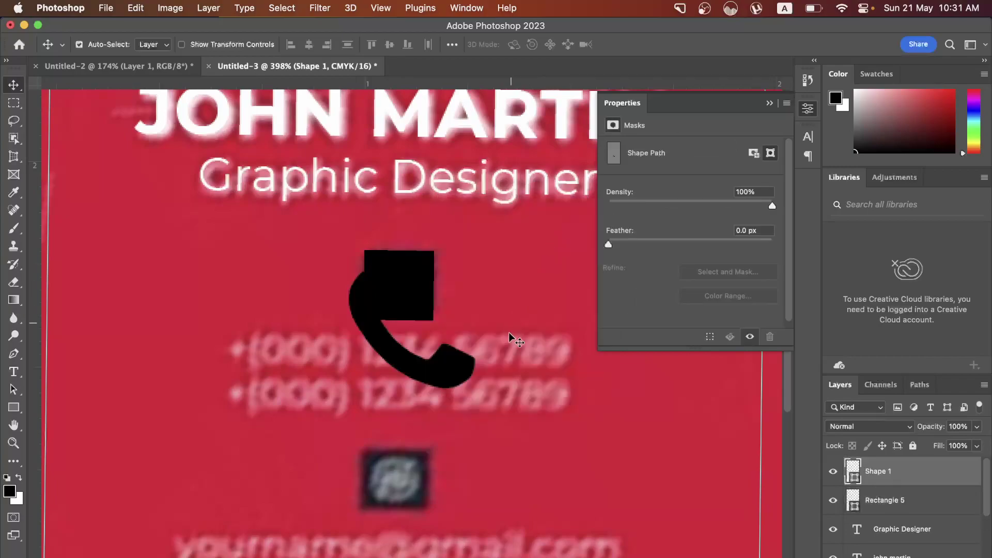
double_click(853, 479)
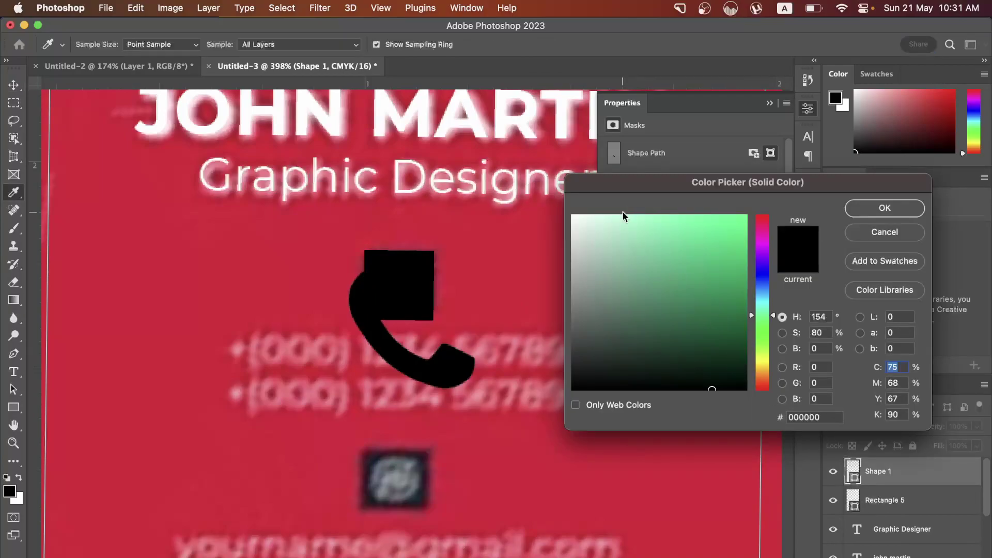
left_click_drag(596, 220, 571, 213)
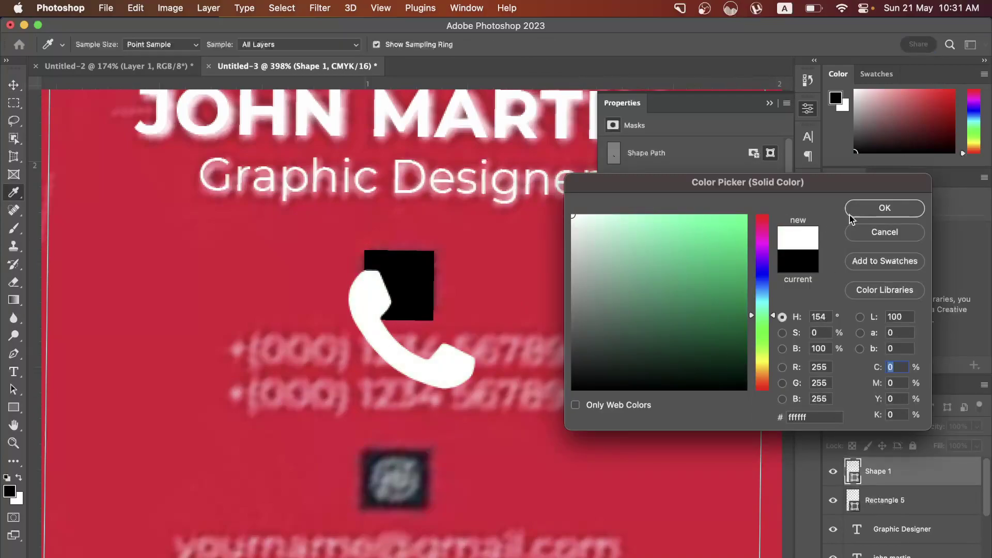
left_click(870, 215)
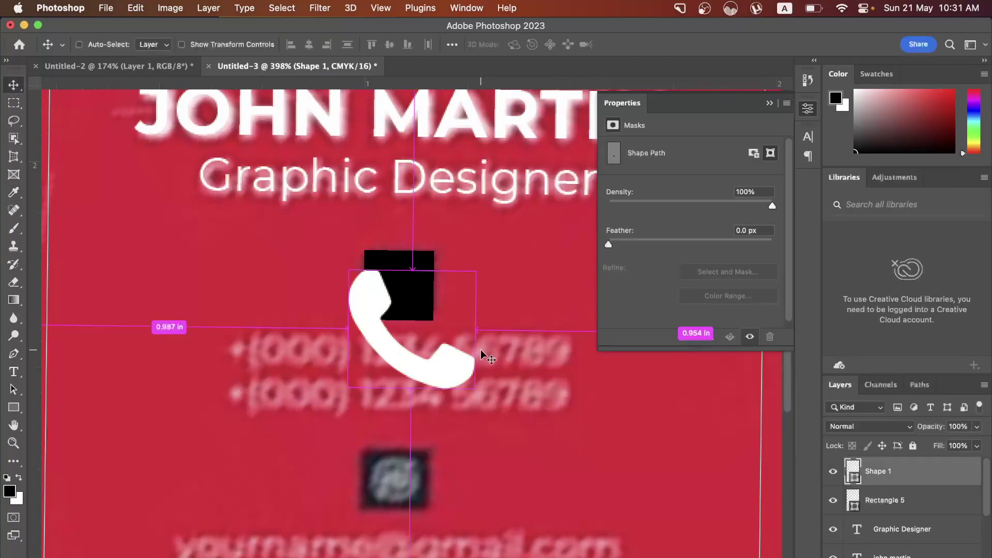
Scale the white phone icon down and centre it inside the black square
key("ctrl+t")
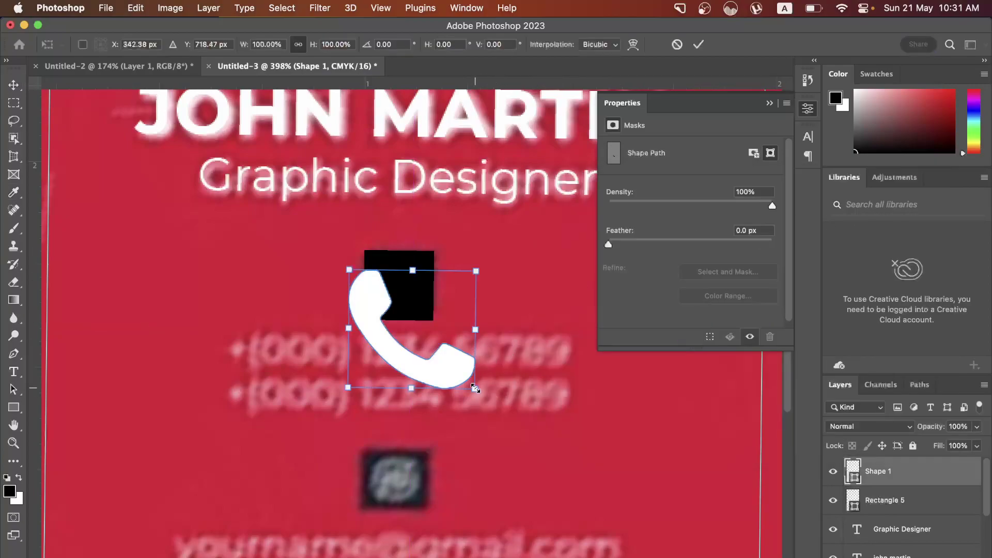
left_click_drag(475, 388, 379, 326)
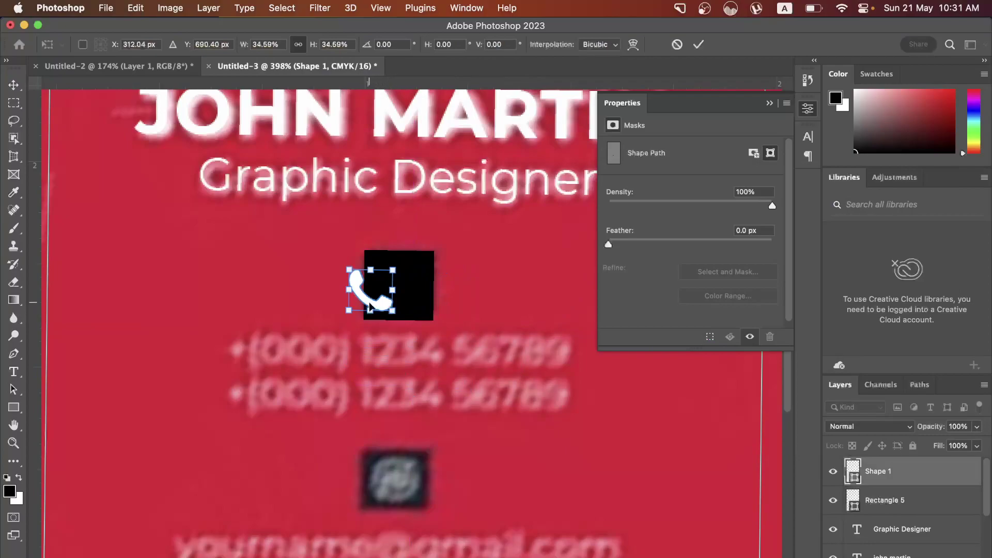
left_click_drag(382, 309, 411, 307)
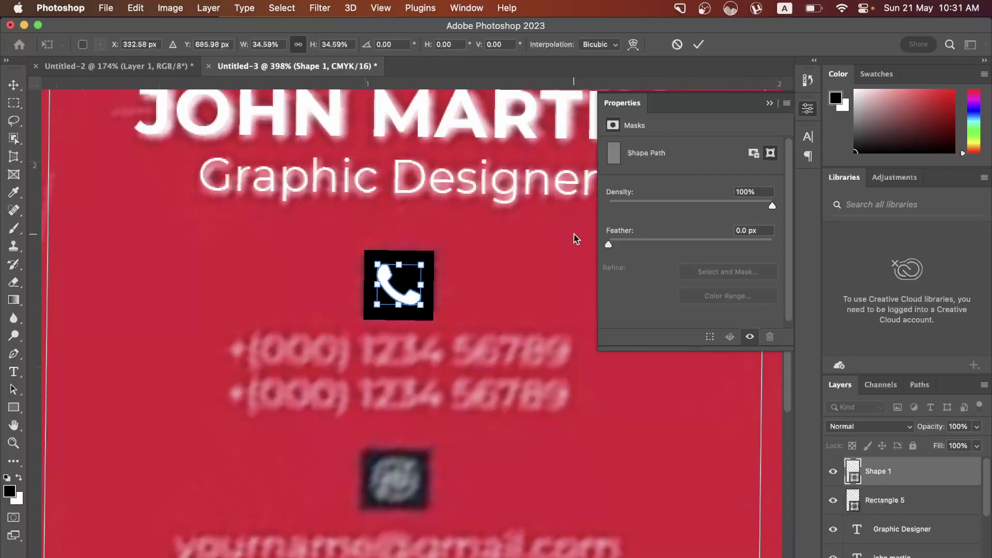
left_click(698, 44)
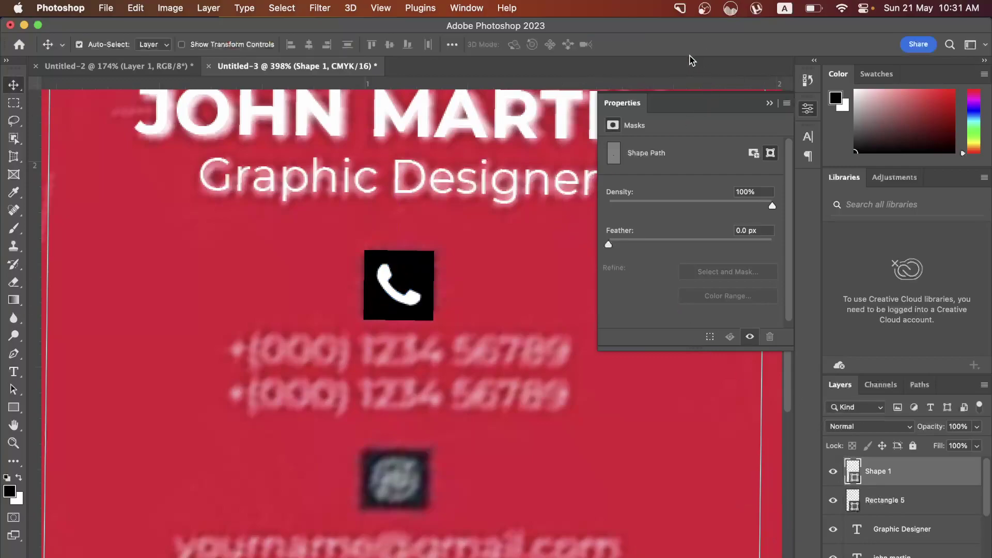
key("ctrl+t")
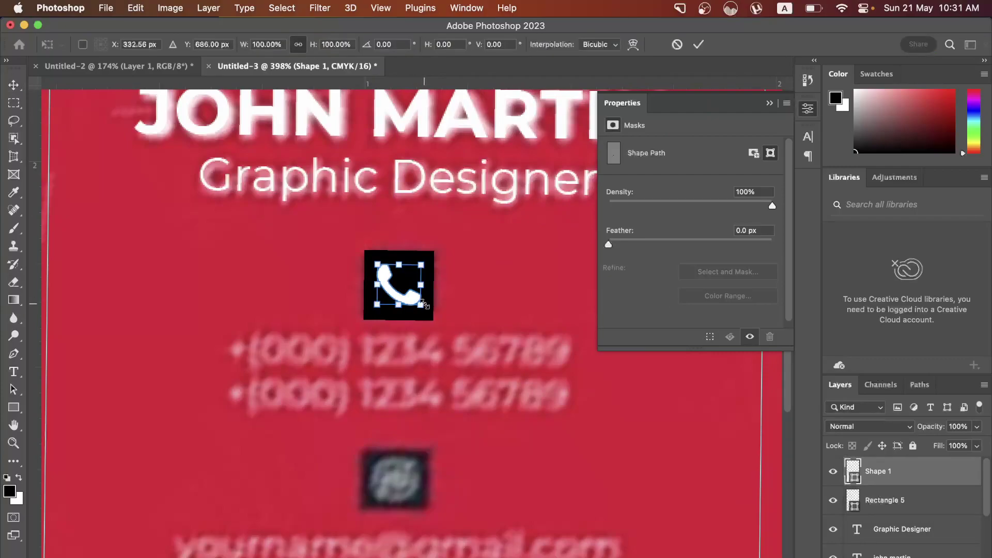
left_click_drag(421, 305, 418, 300)
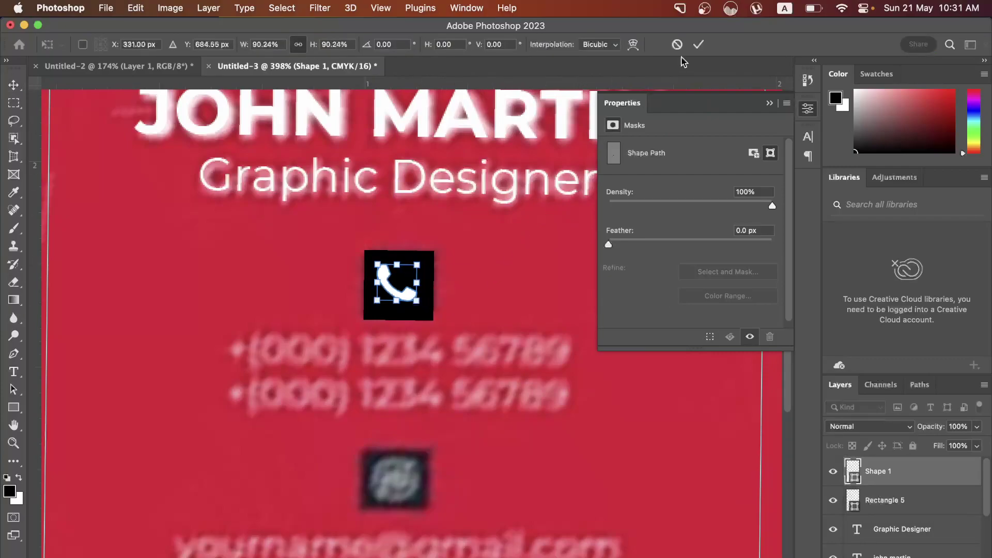
left_click(698, 45)
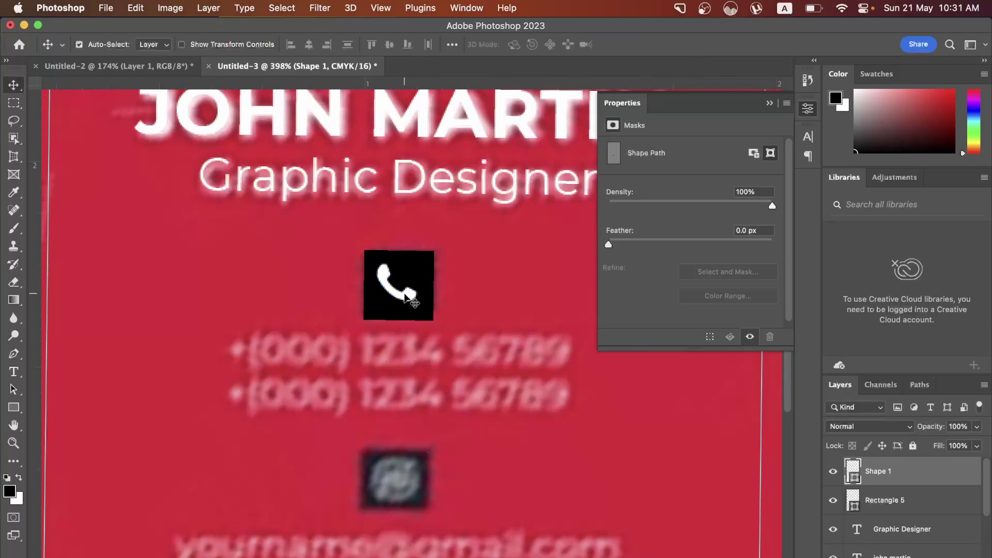
left_click_drag(405, 294, 407, 294)
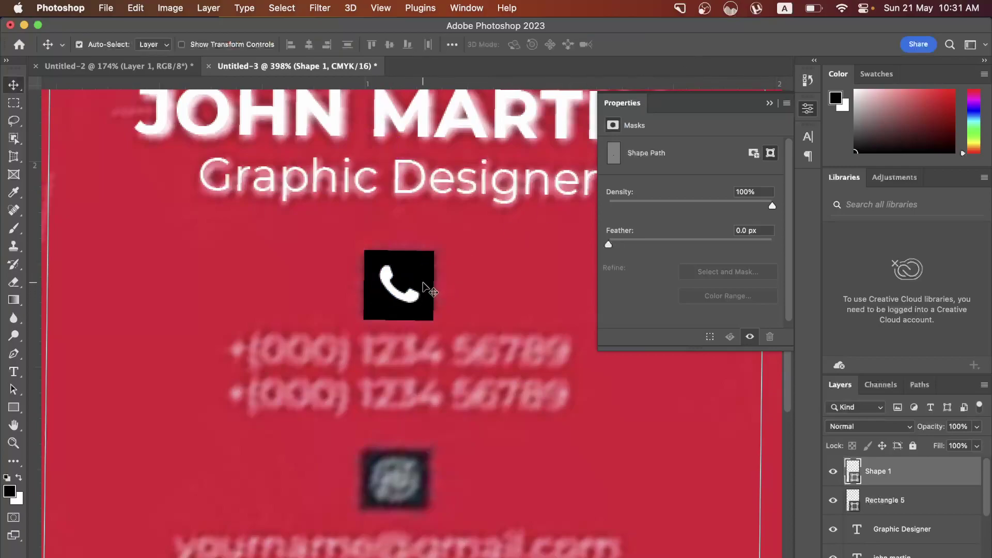
Alt-drag a copy of Rectangle 5 and the phone icon below the numbers, then delete the copied handset
left_click(413, 275)
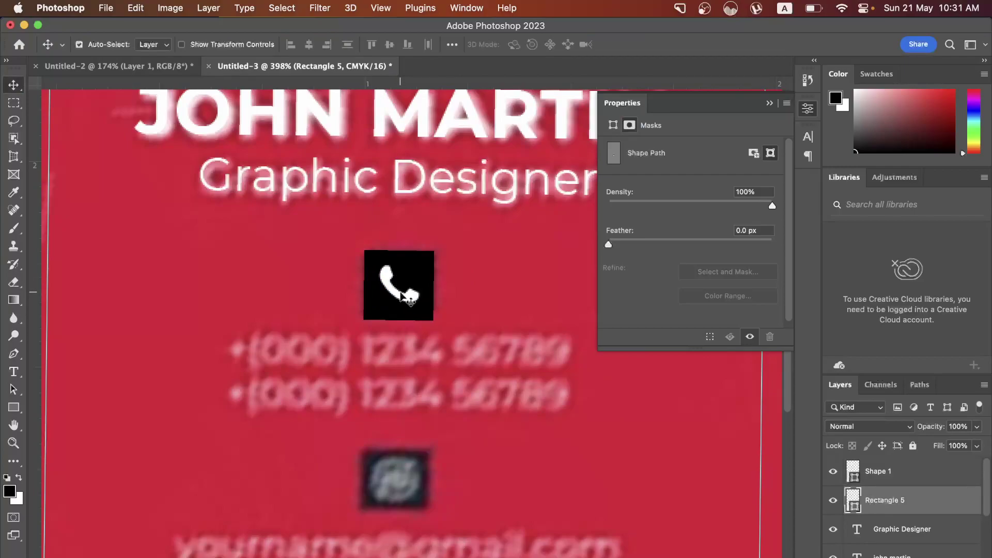
left_click(889, 471, "shift")
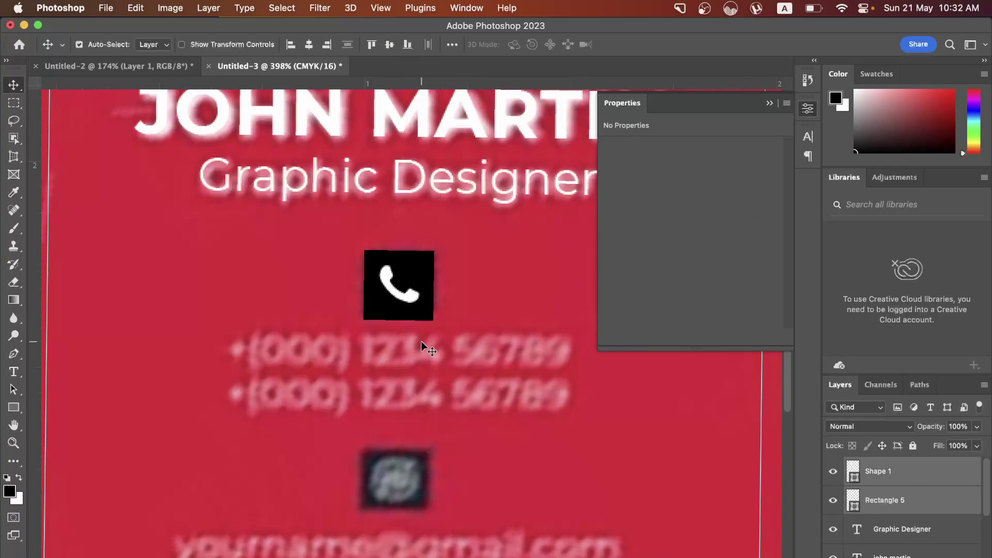
scroll(393, 320, "down", 2)
scroll(396, 317, "down", 2)
scroll(398, 314, "down", 1)
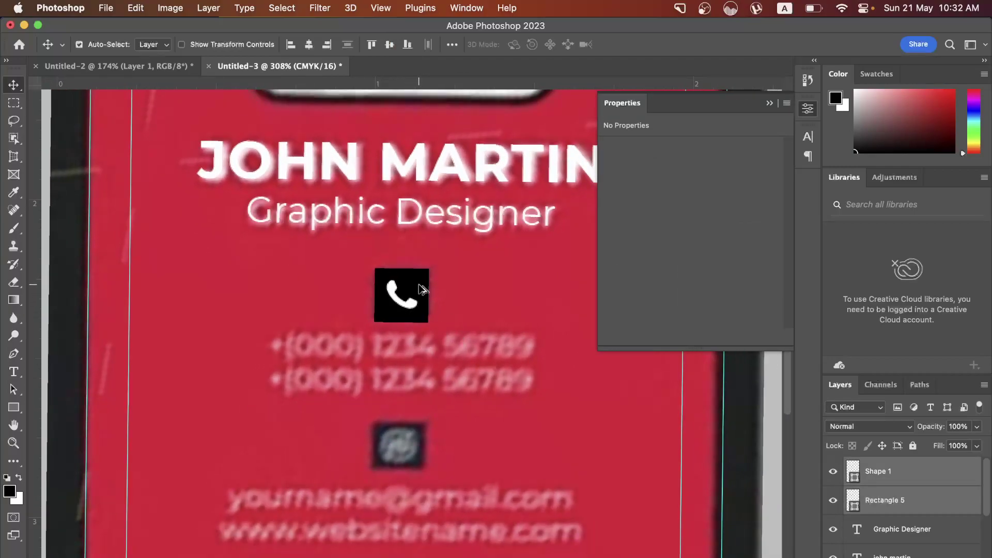
left_click_drag(419, 288, 424, 438)
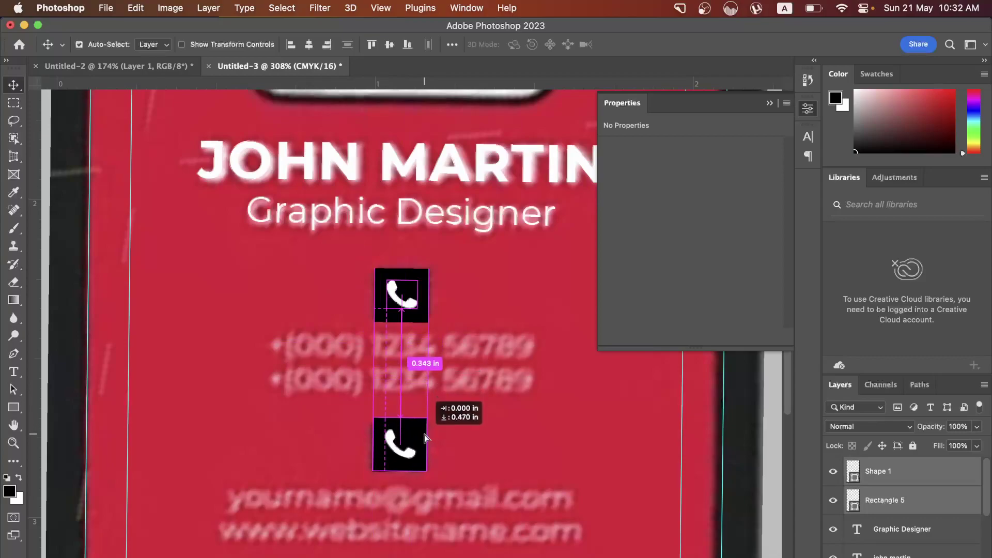
left_click_drag(425, 438, 425, 437)
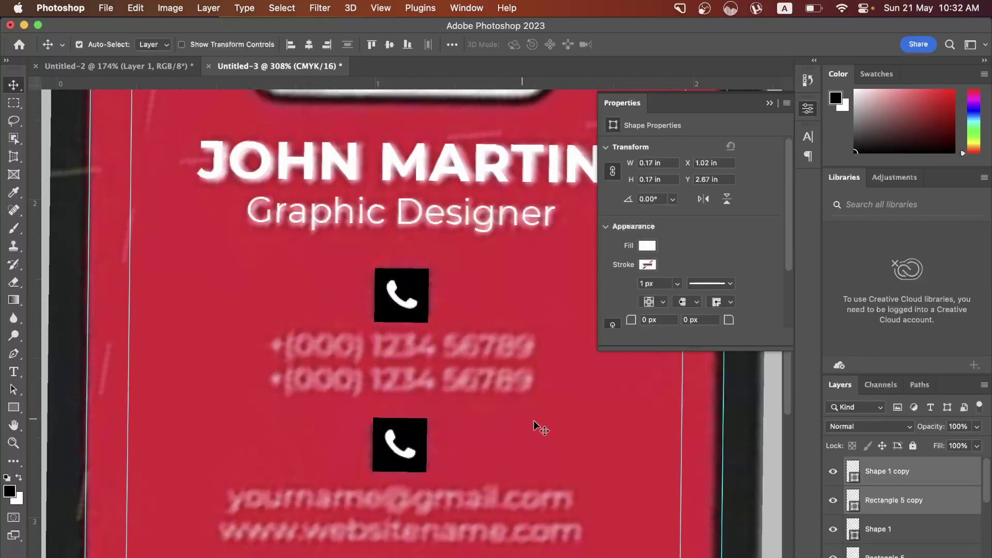
left_click(739, 446)
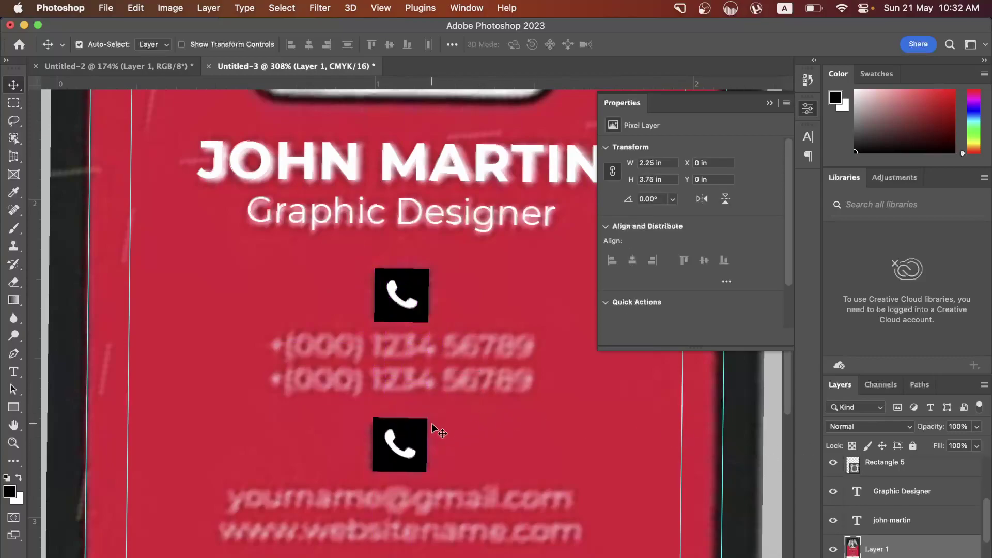
left_click(398, 451)
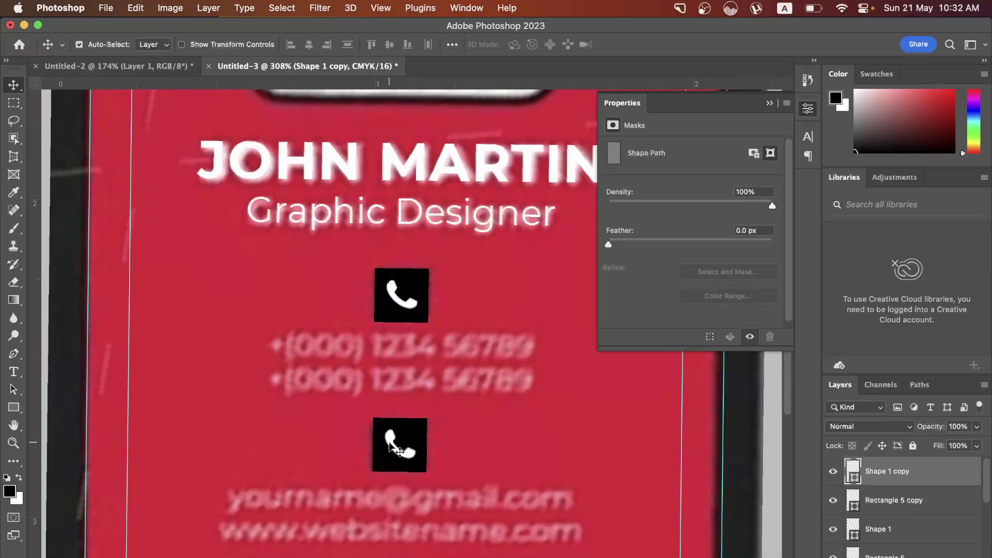
key("Delete")
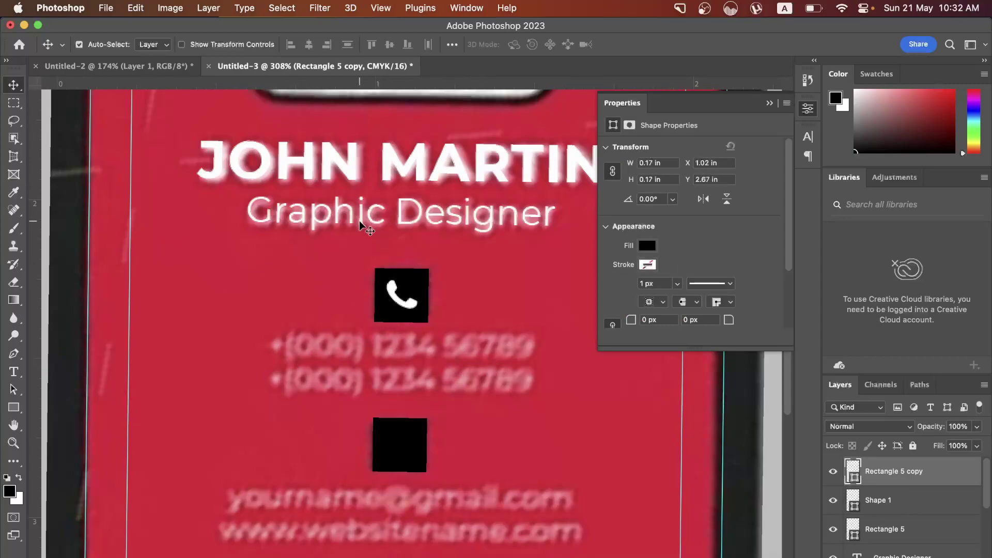
left_click_drag(359, 222, 369, 412)
double_click(321, 382)
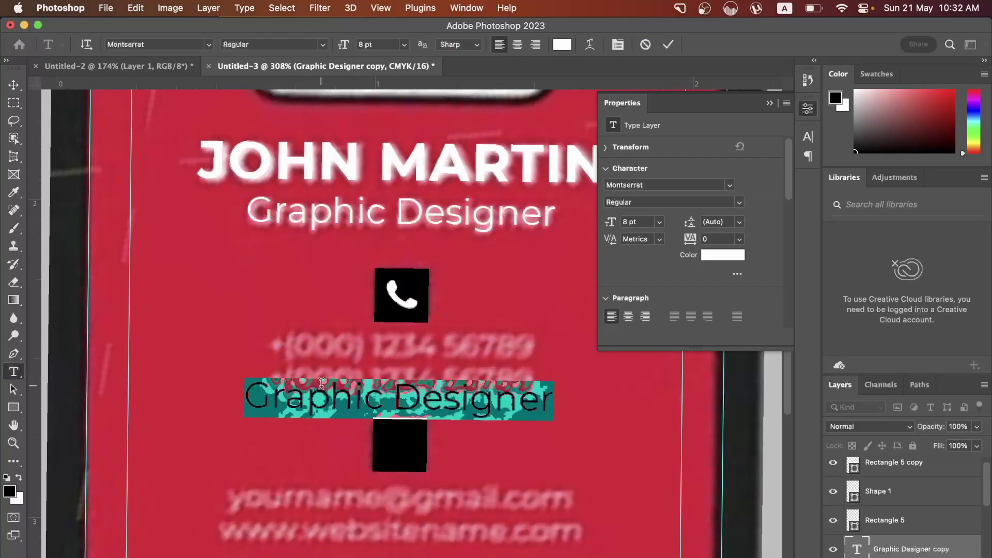
key("BackSpace")
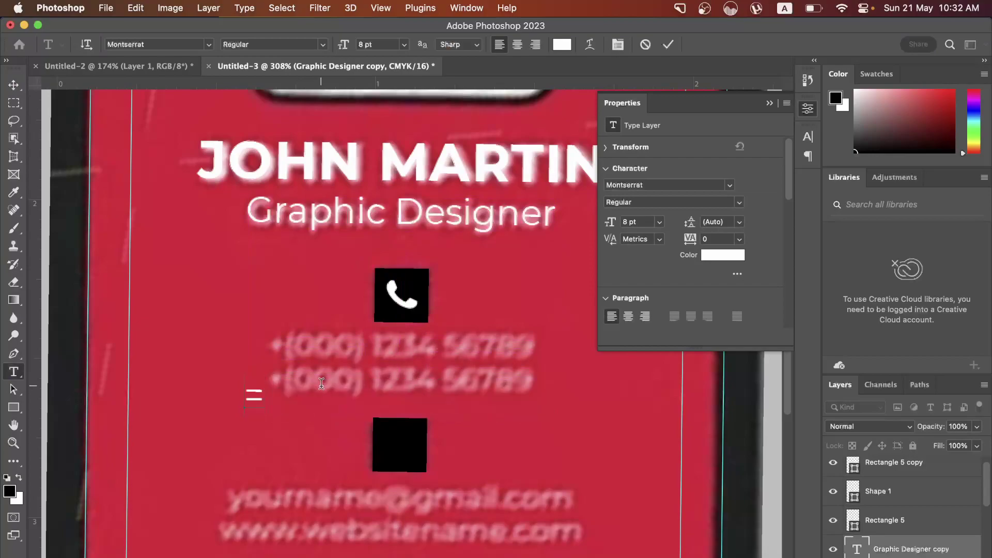
type("+")
type("(")
type("000")
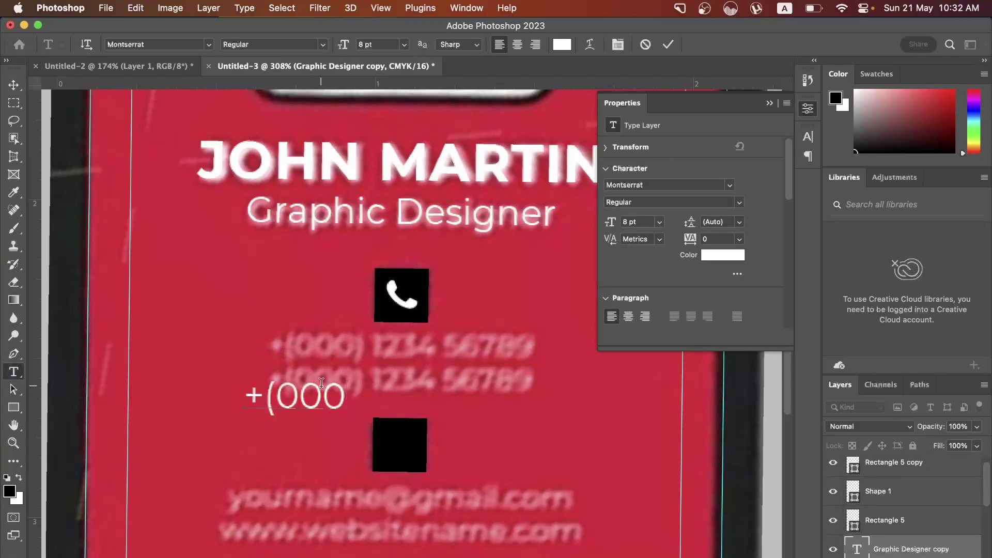
type(") 1")
type("2")
type("34")
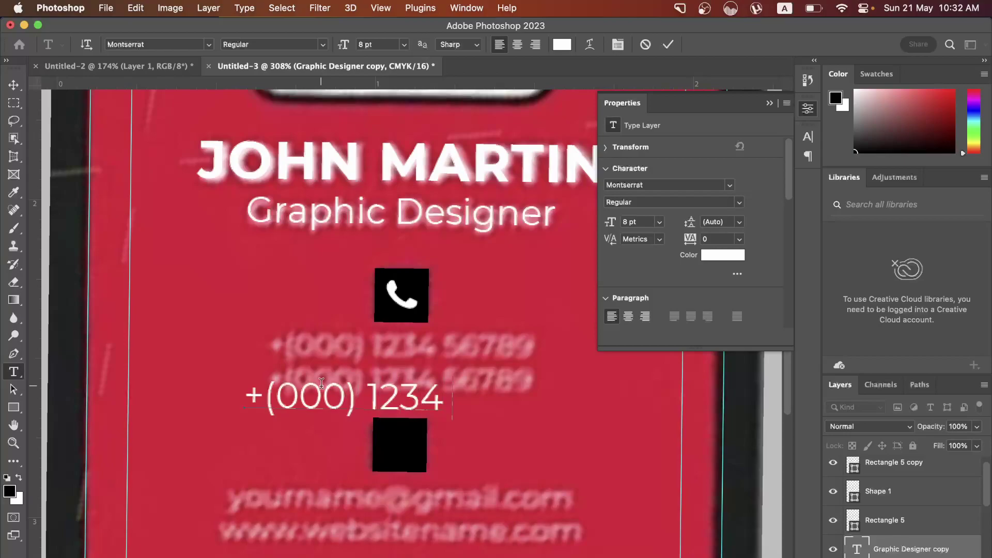
type(" 5")
type("67")
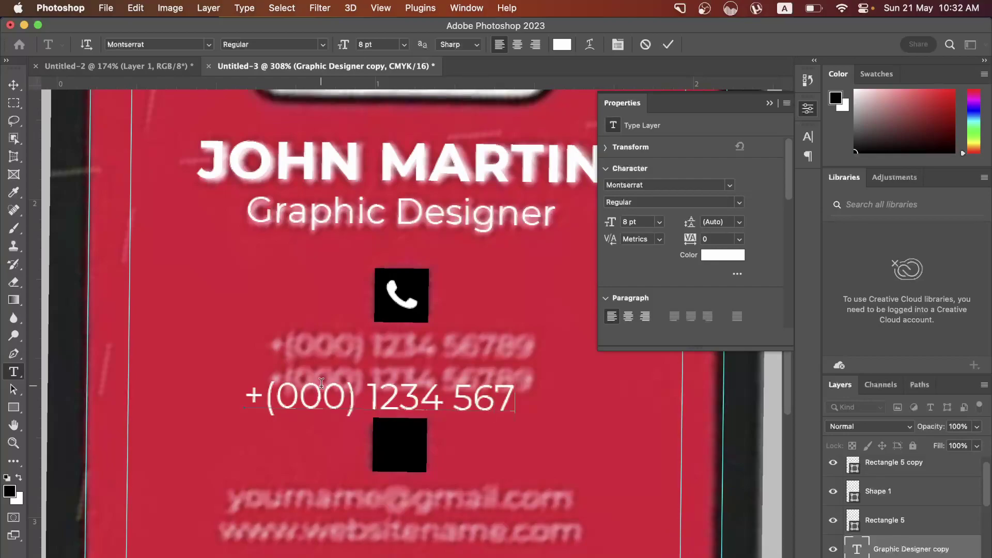
type("80")
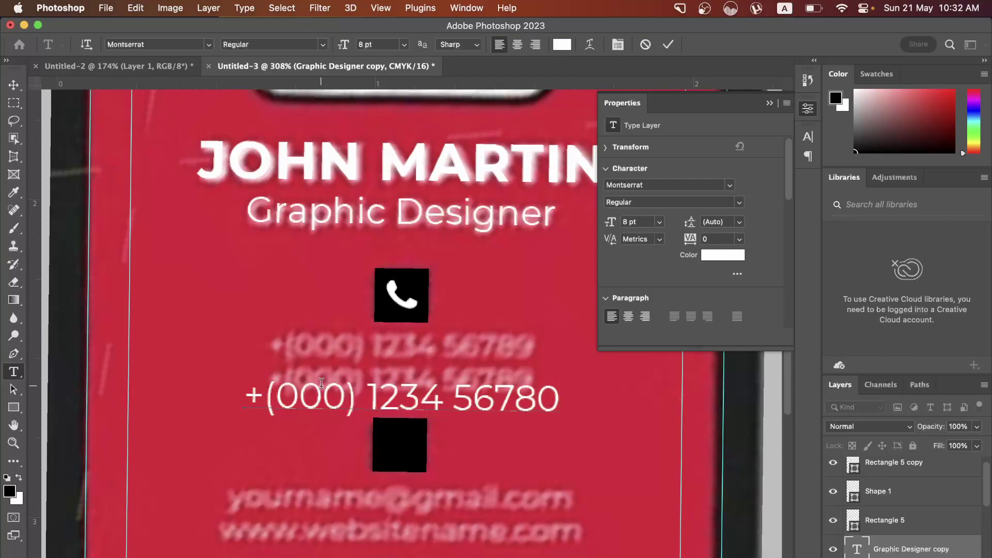
key("BackSpace")
type("9")
left_click(14, 84)
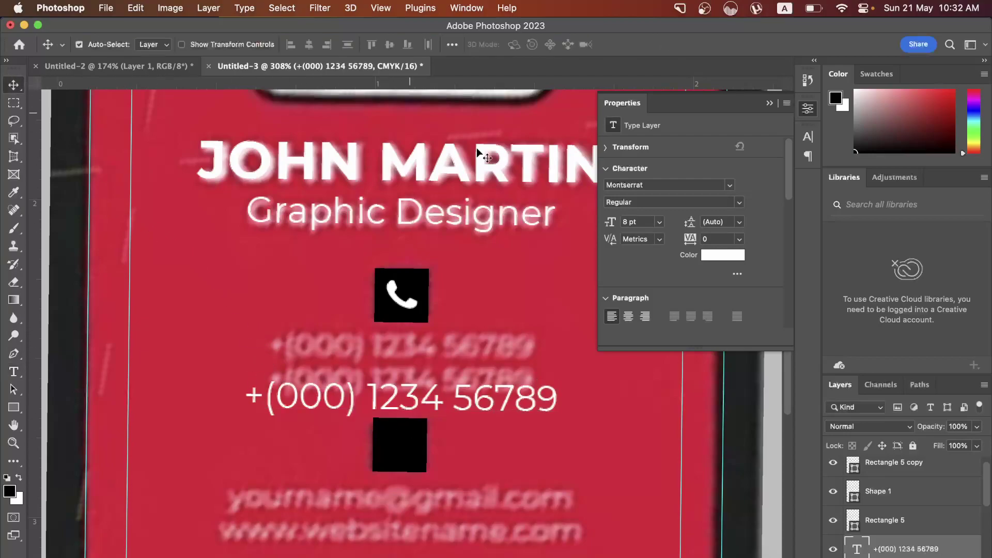
Move the phone-number text under the phone icon and set it to 7 pt
left_click(659, 223)
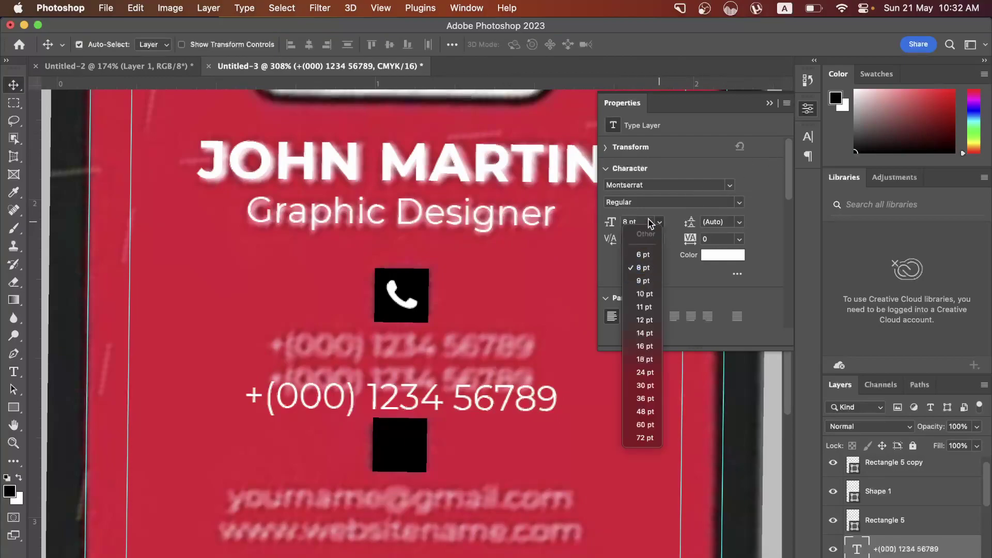
left_click(699, 200)
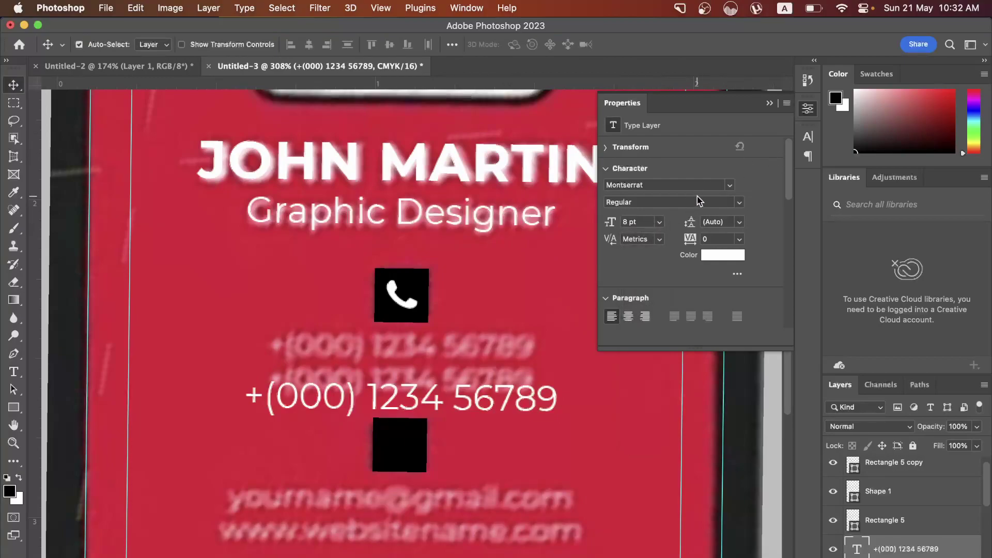
left_click(660, 224)
left_click(653, 256)
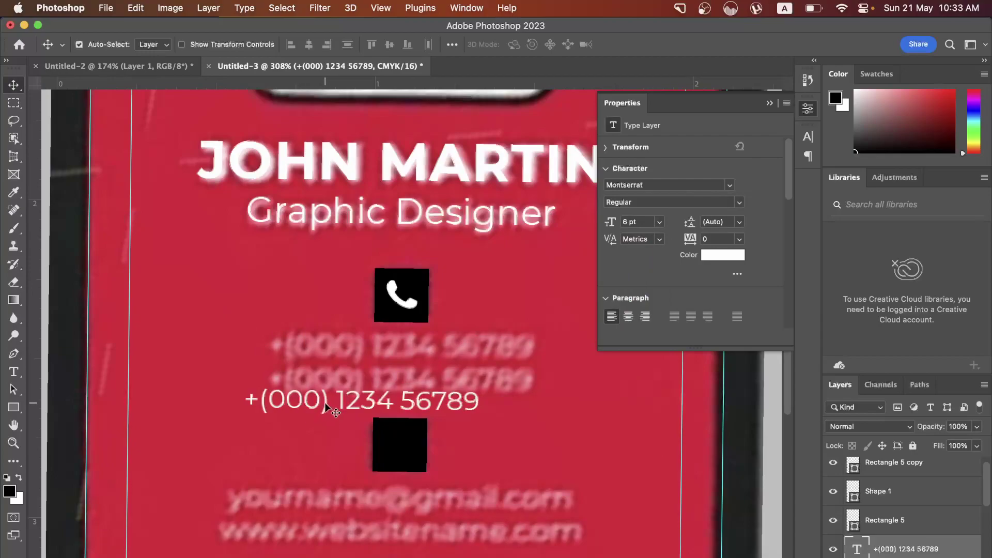
left_click_drag(326, 408, 354, 356)
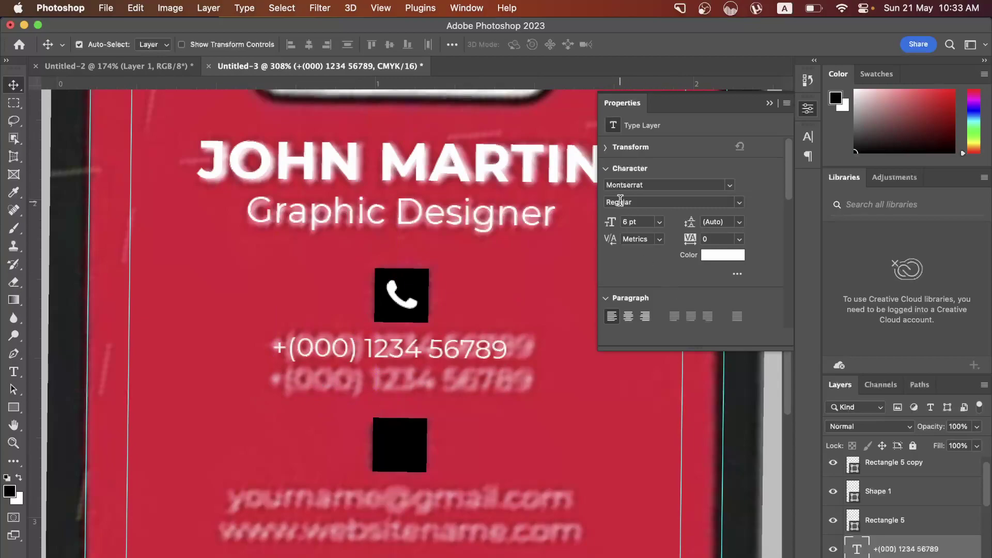
left_click(627, 220)
key("BackSpace")
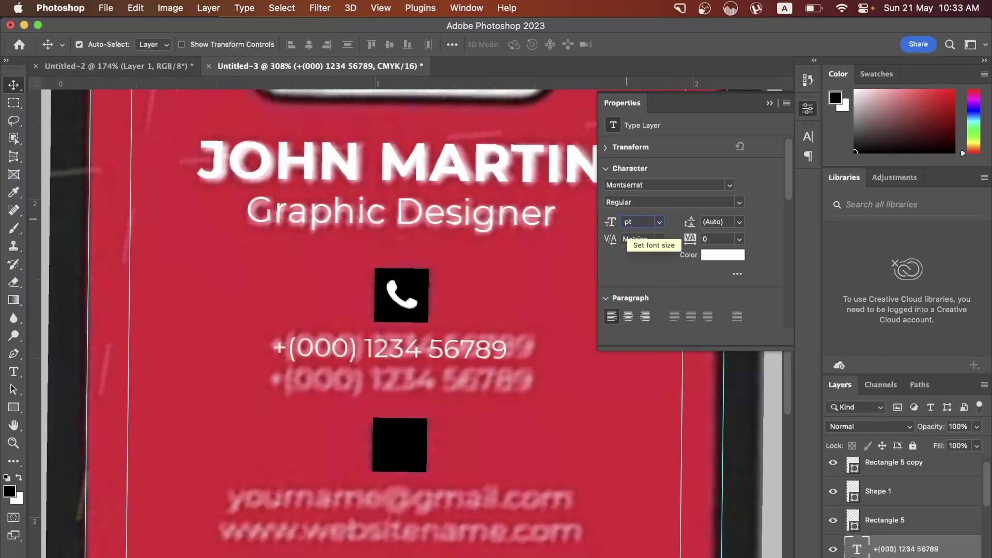
type("7")
key("Return")
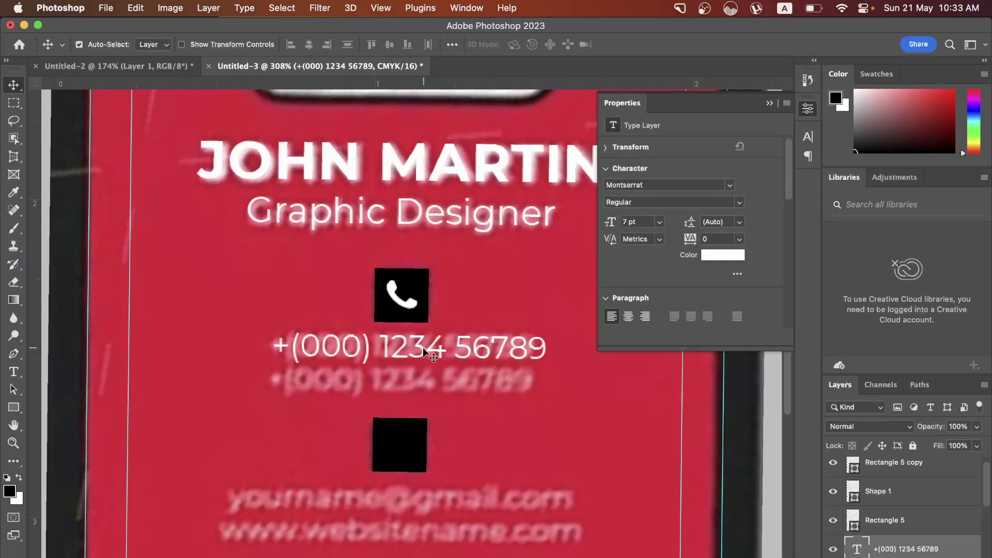
Duplicate the phone-number line below the first, then bring up Illustrator's icon sheet
left_click_drag(422, 352, 424, 385)
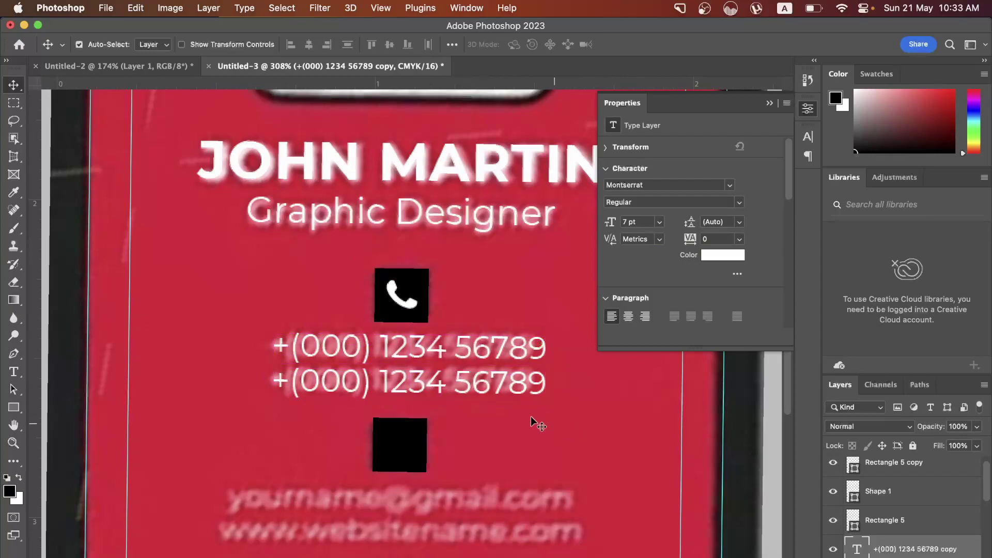
scroll(513, 408, "down", 1)
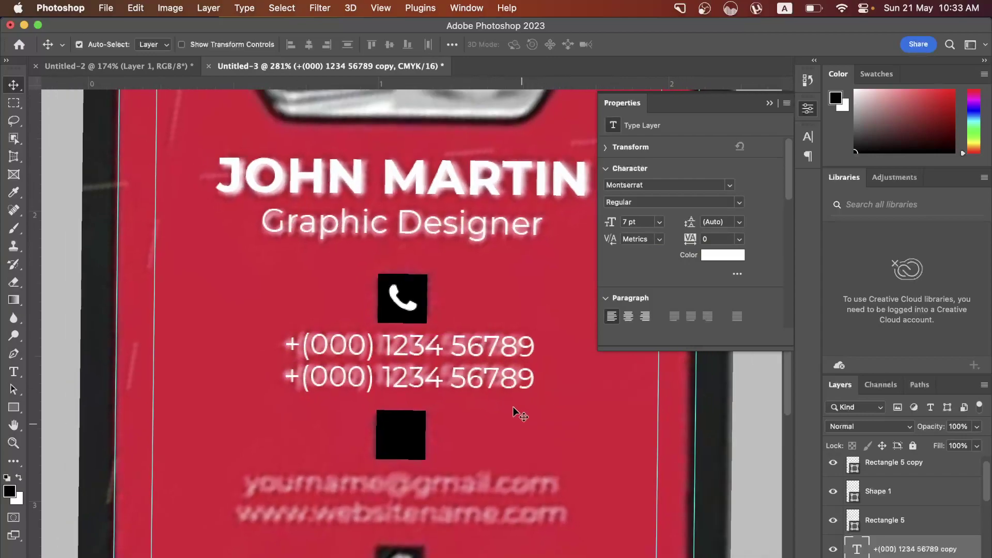
scroll(513, 407, "down", 2)
scroll(513, 408, "down", 2)
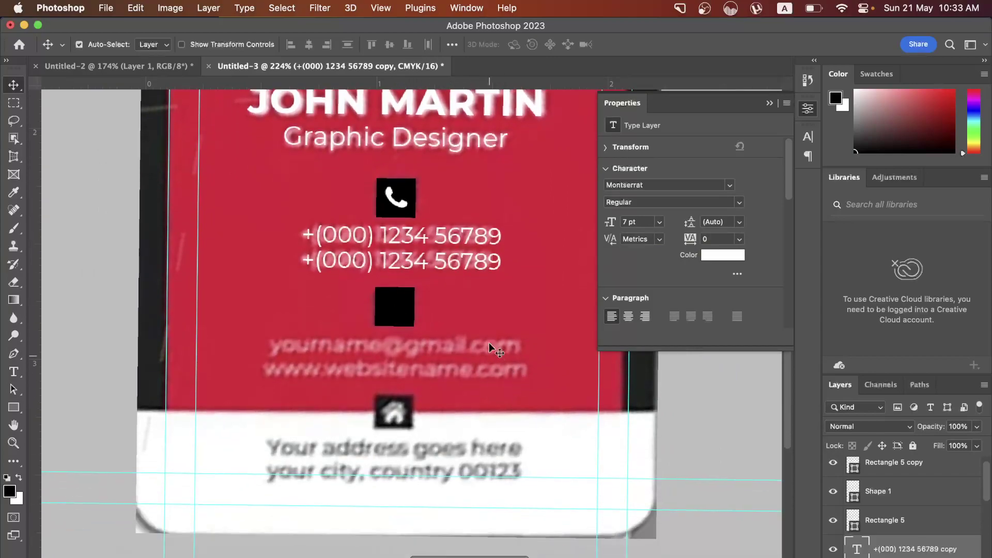
left_click(471, 556)
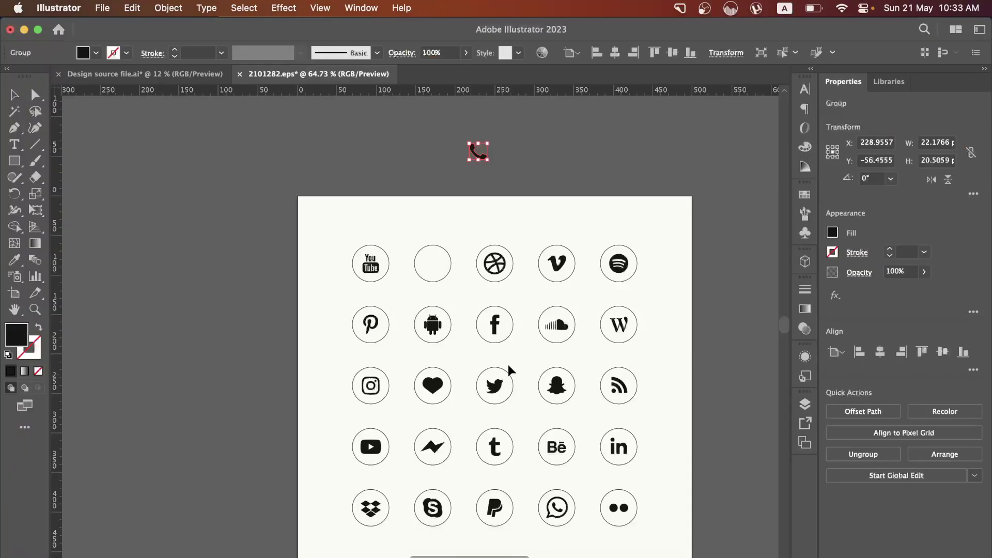
scroll(586, 475, "down", 2)
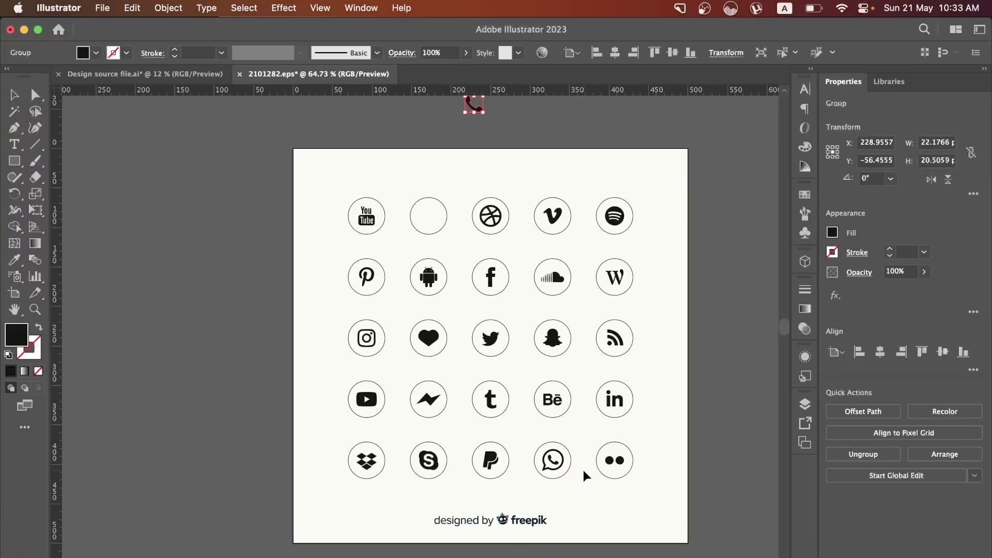
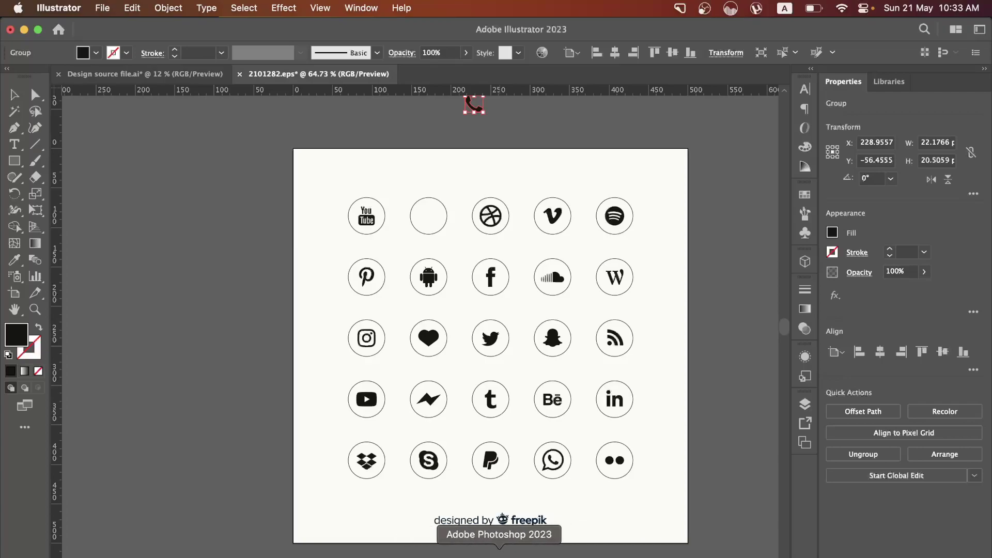
Hide and re-show the Rectangle 5 copy square to confirm it stays visible
left_click(494, 553)
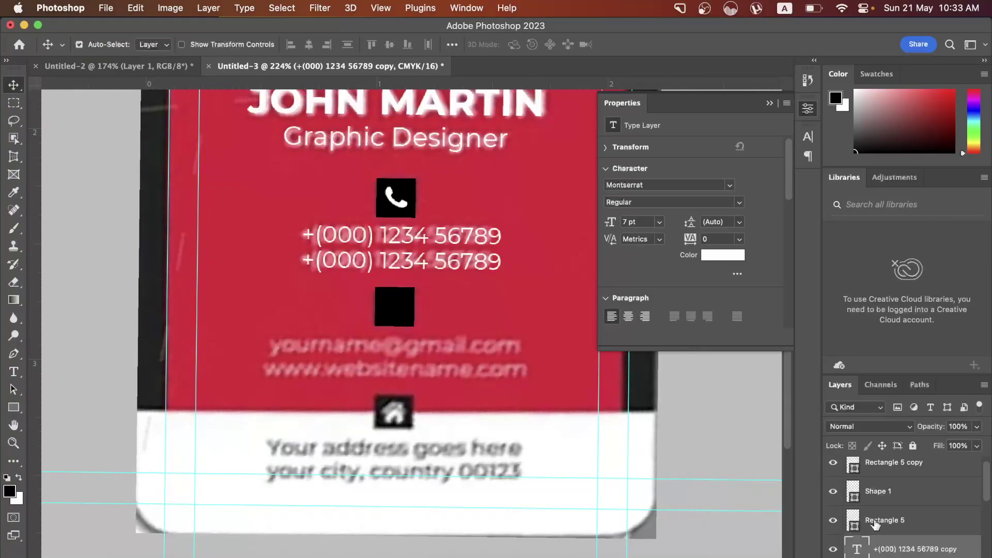
left_click(402, 312)
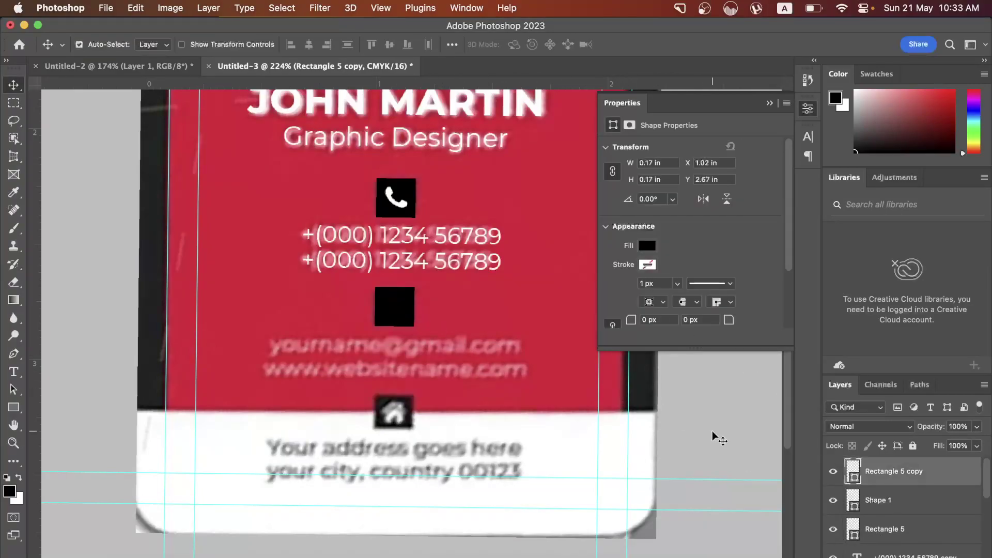
left_click(832, 471)
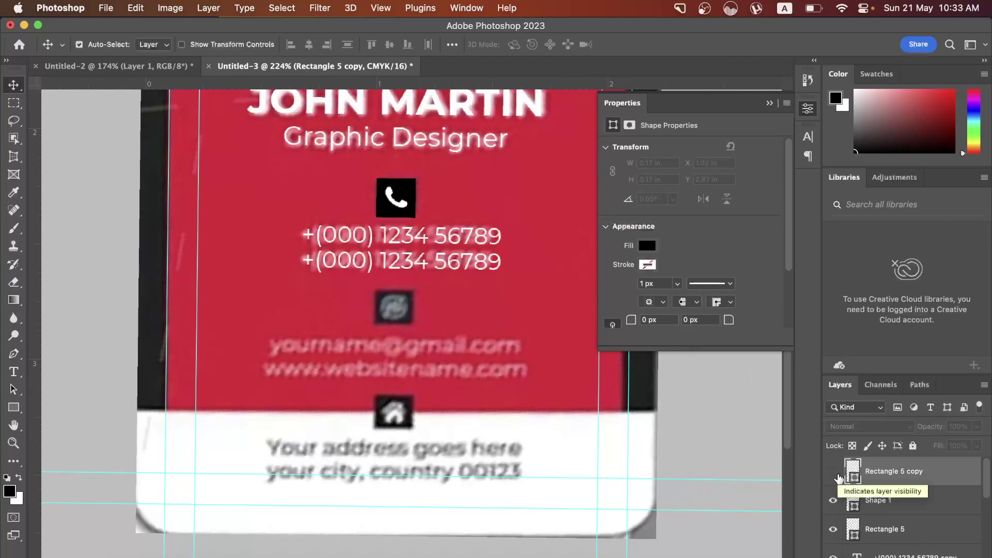
left_click(836, 472)
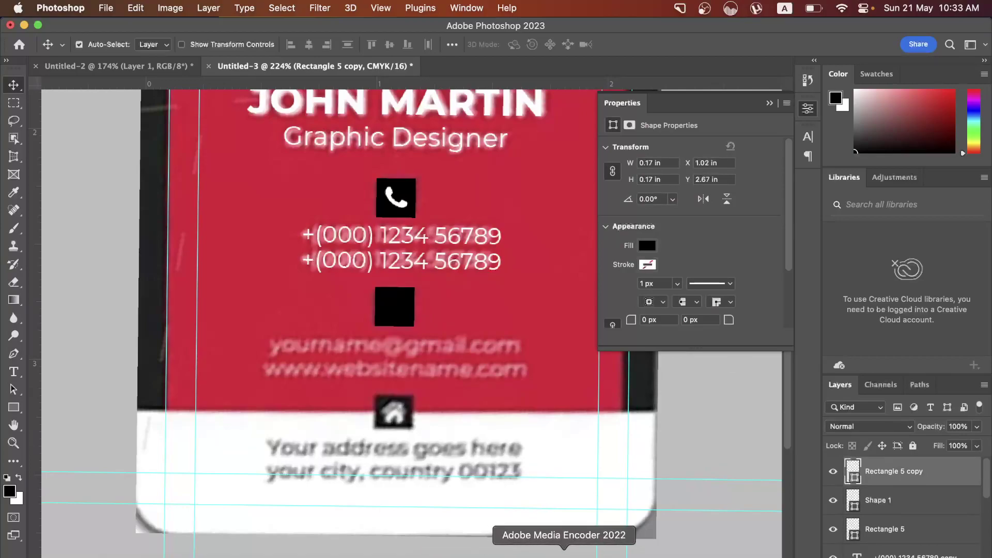
left_click(611, 554)
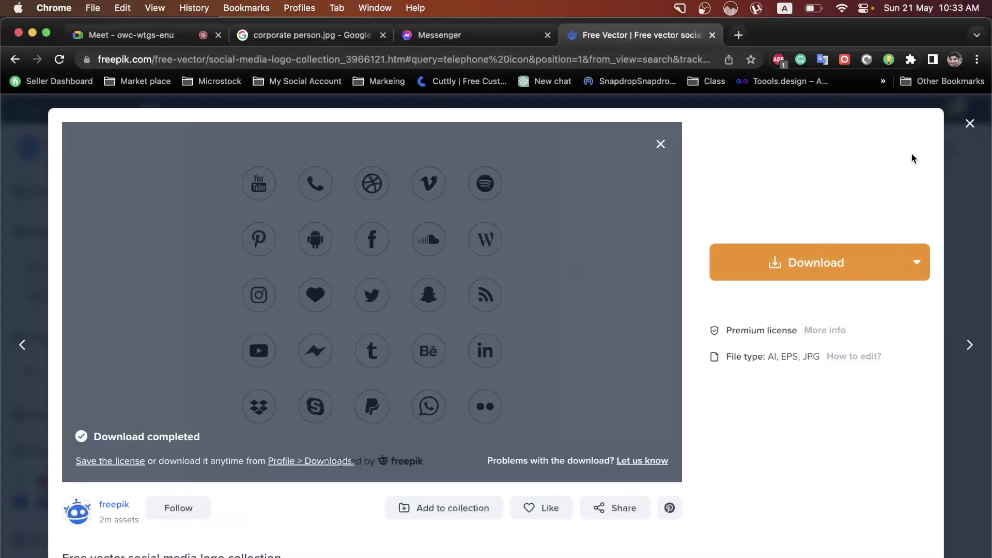
Download Freepik's 'Icons & social media logos for business card' set from the telephone icon results
left_click(969, 124)
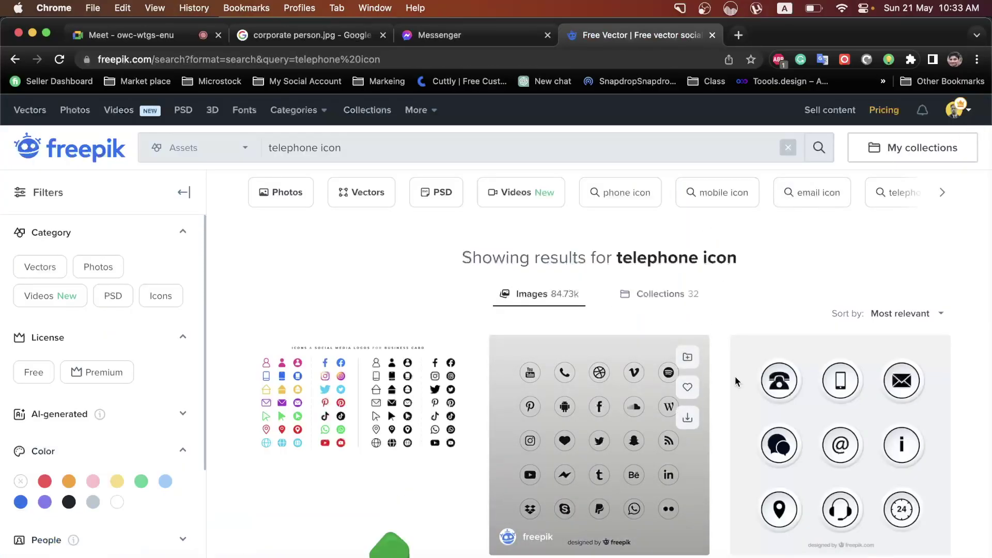
scroll(552, 402, "down", 3)
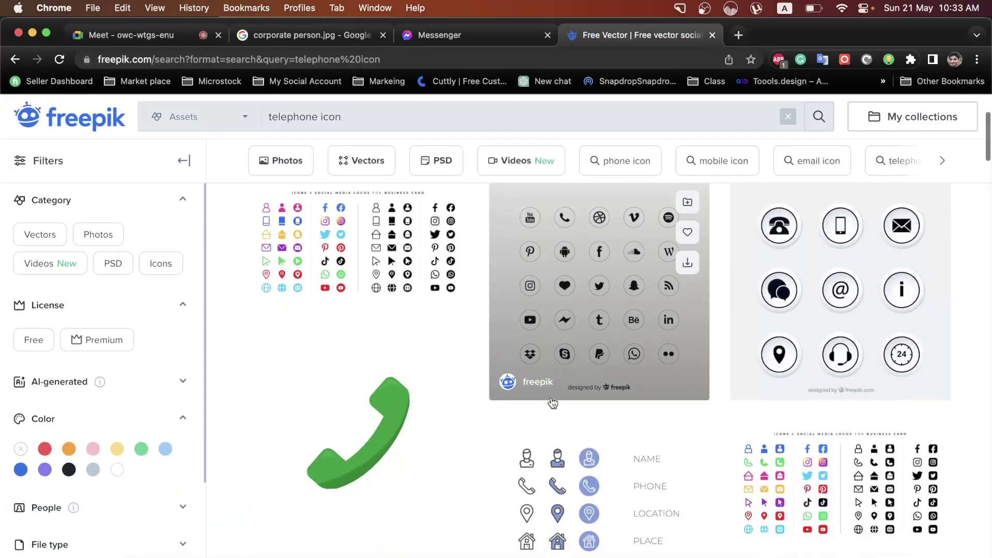
scroll(553, 401, "down", 3)
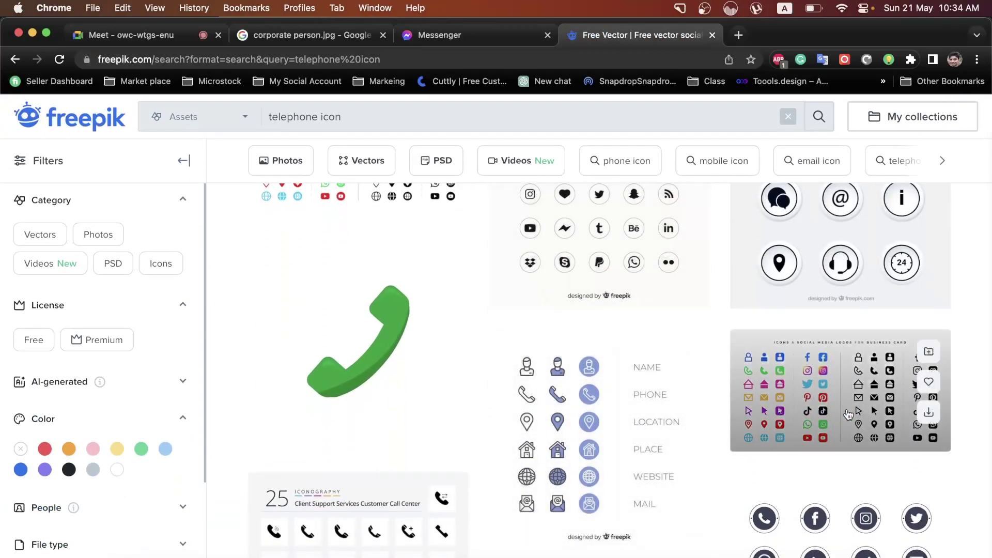
left_click(837, 413)
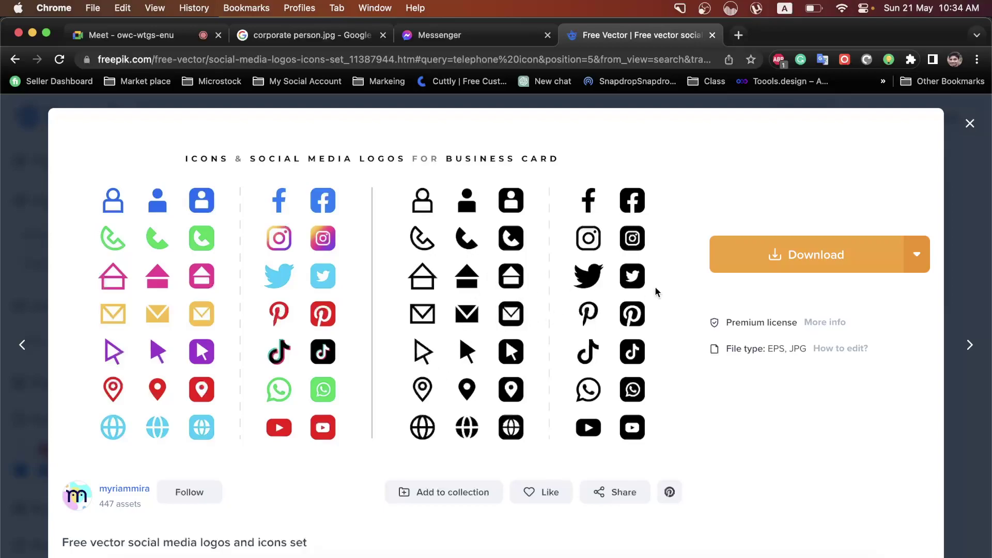
left_click(782, 255)
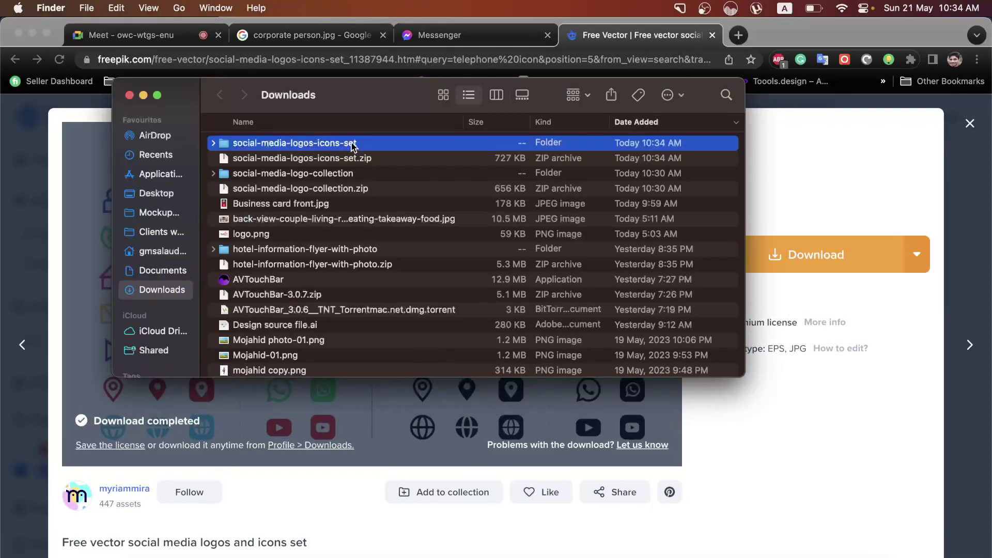
Open the downloaded icon set folder and check the Illustrator icon and design documents
double_click(352, 145)
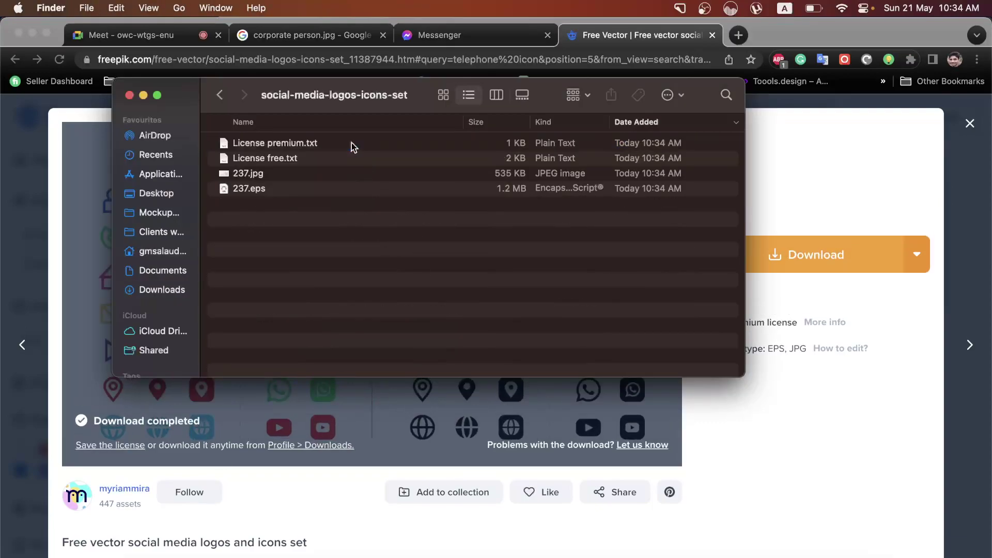
left_click(547, 37)
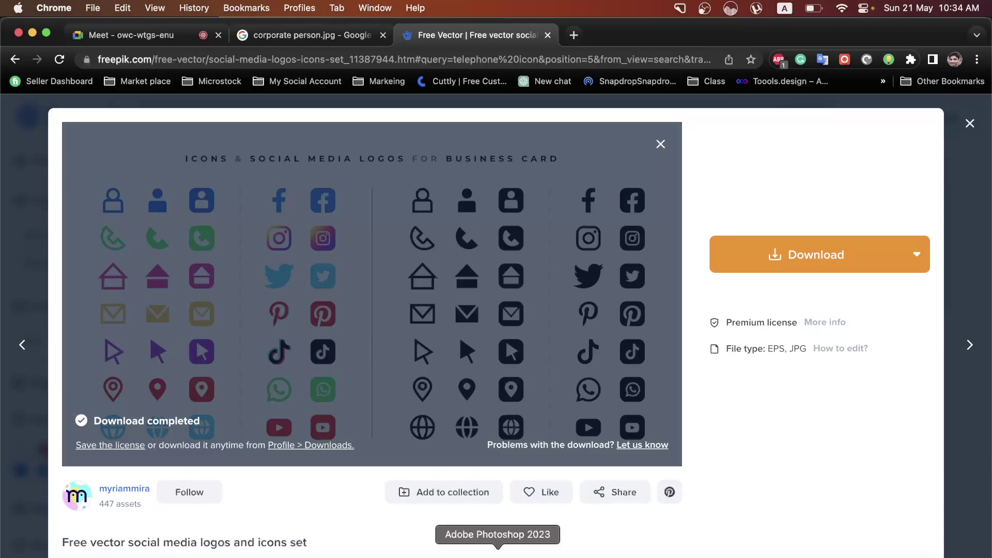
left_click(463, 554)
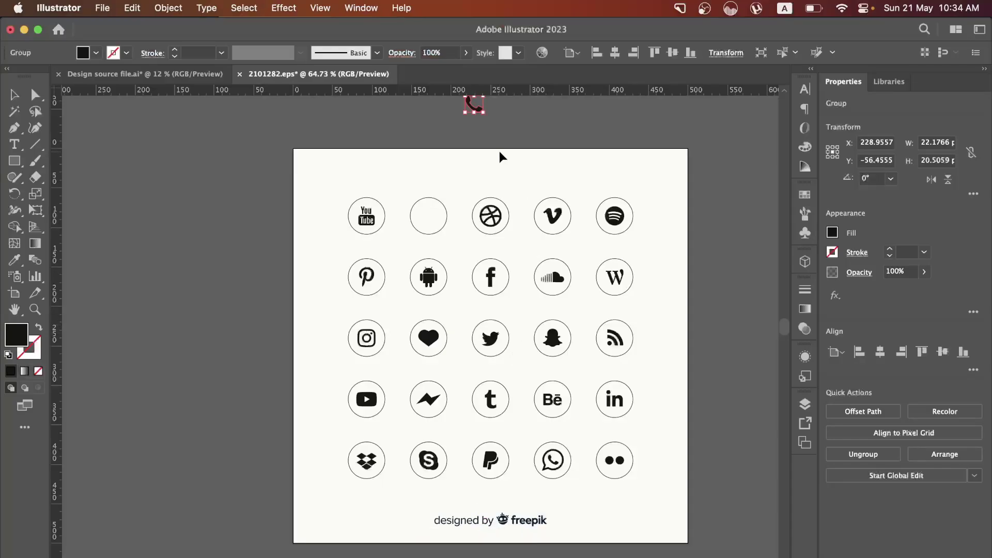
left_click(221, 75)
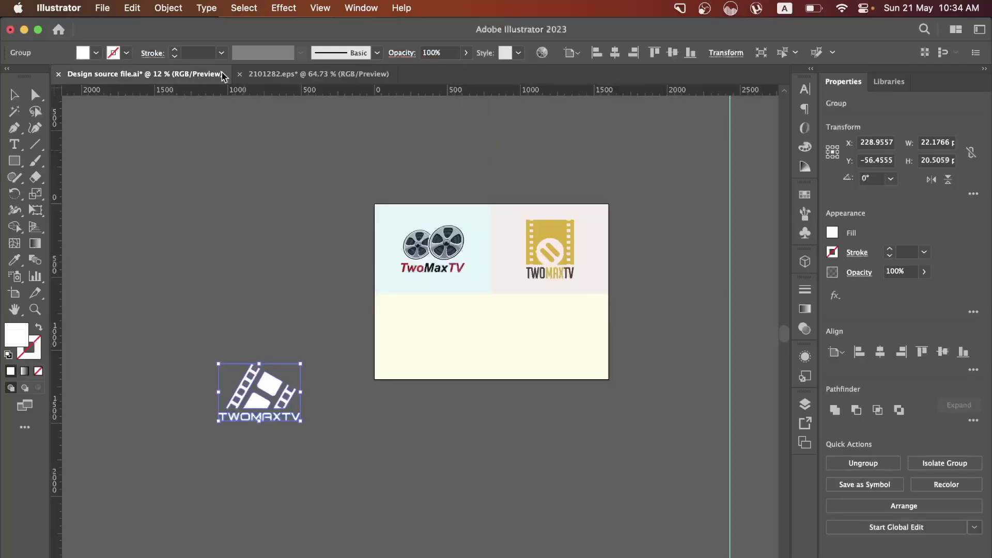
left_click(279, 74)
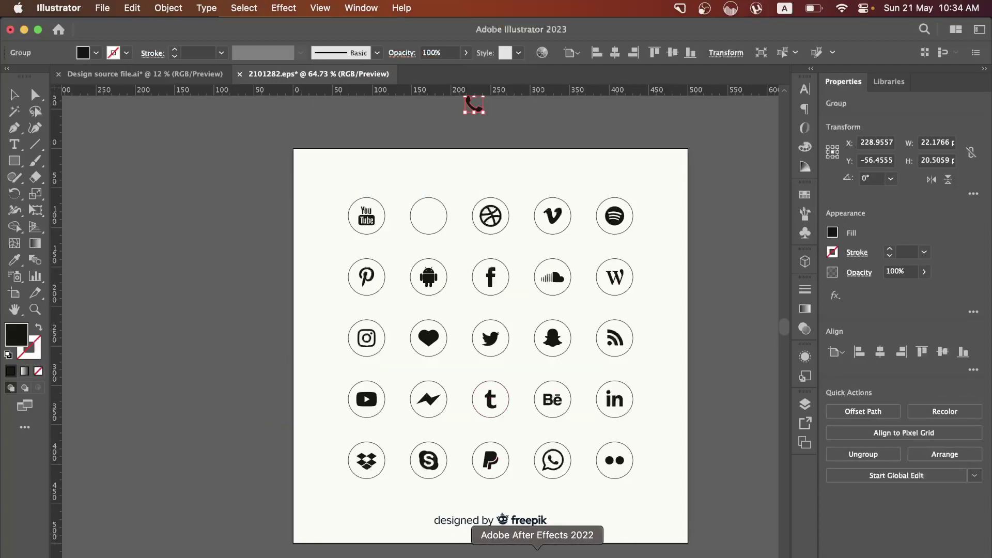
left_click(613, 555)
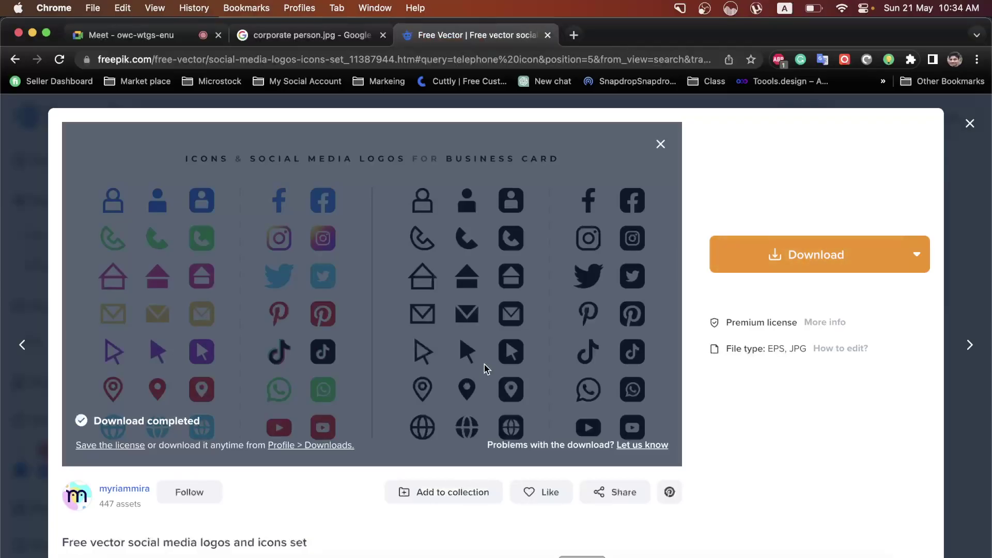
Reveal the newest download in Finder and open 237.eps from social-media-logos-icons-set 2
left_click(976, 61)
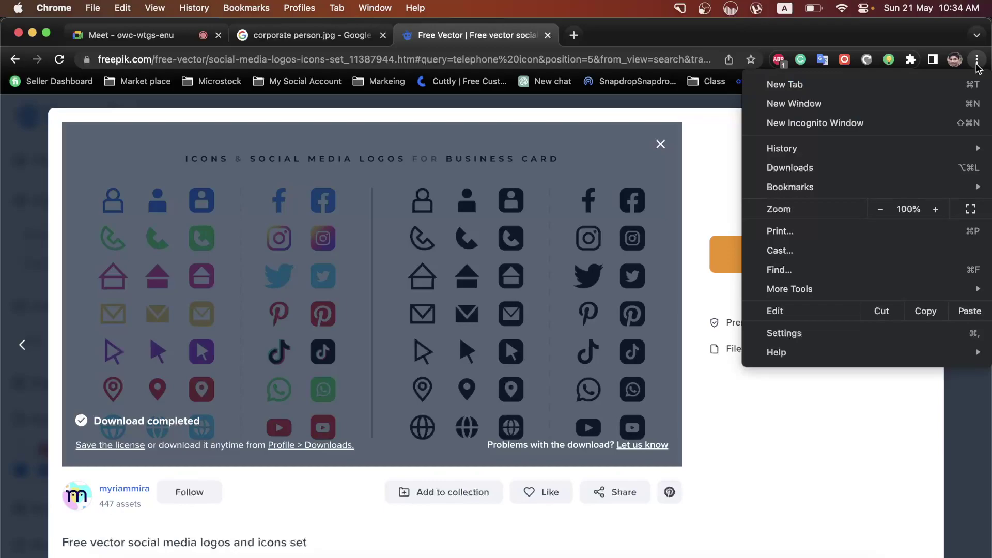
left_click(815, 166)
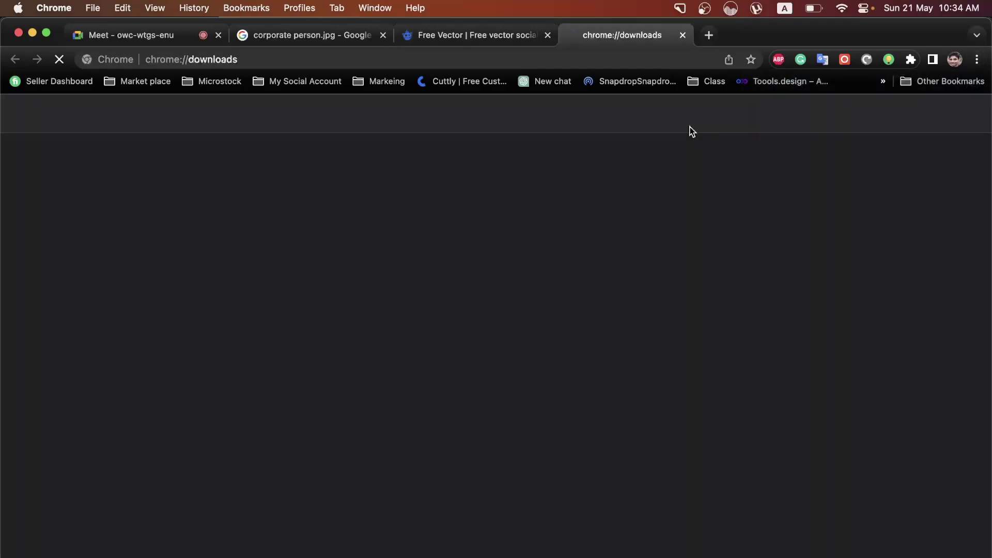
left_click(372, 196)
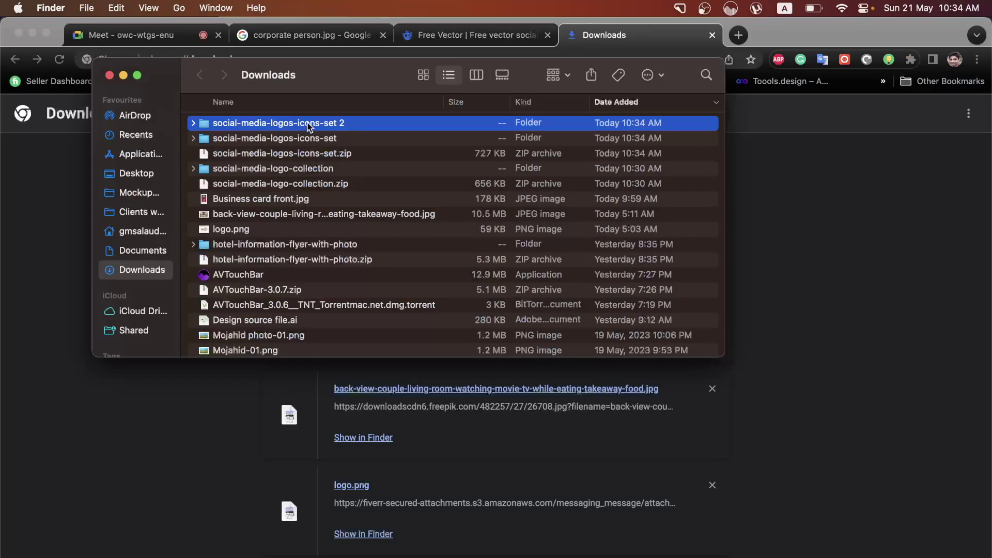
double_click(308, 124)
left_click(241, 171)
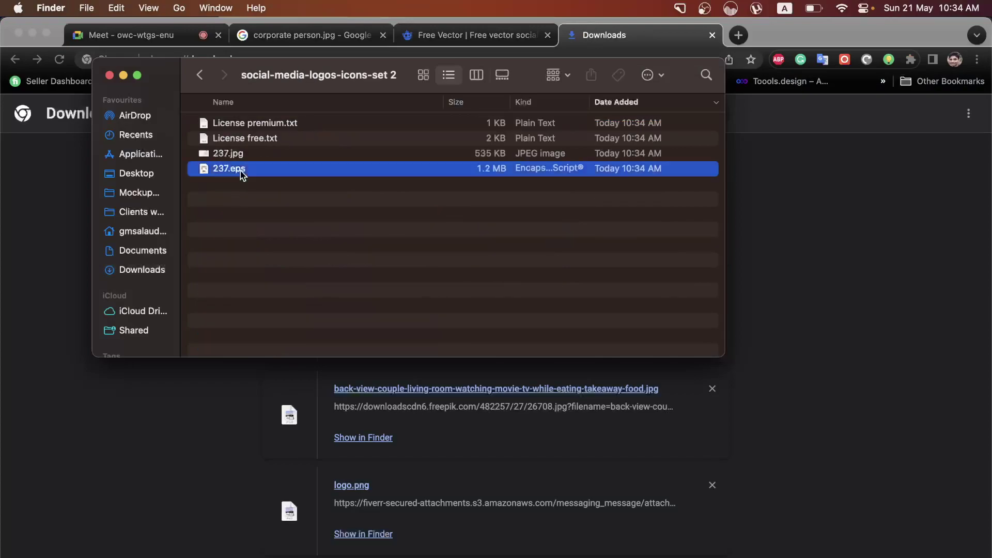
double_click(241, 173)
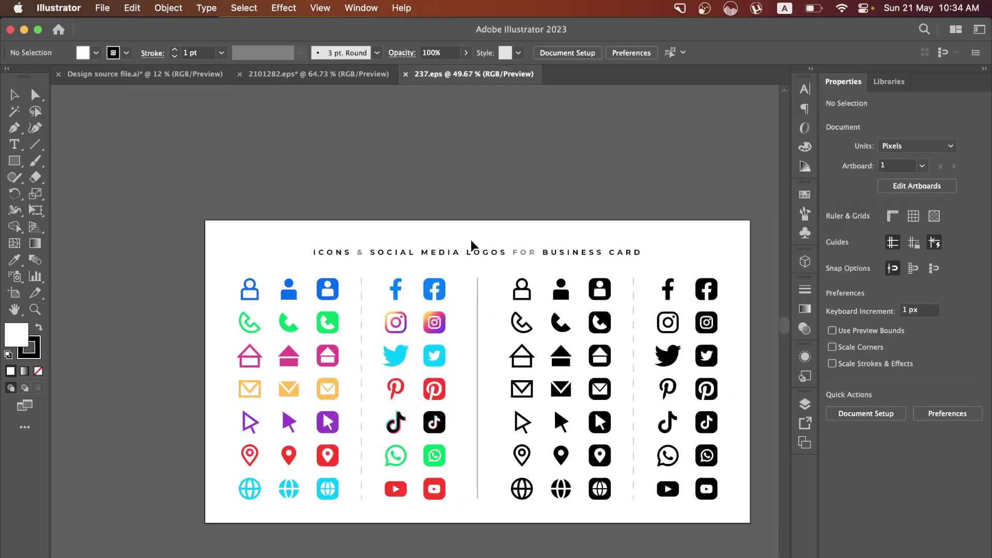
Ungroup the 237.eps icon grid into separate icons
scroll(471, 245, "down", 1)
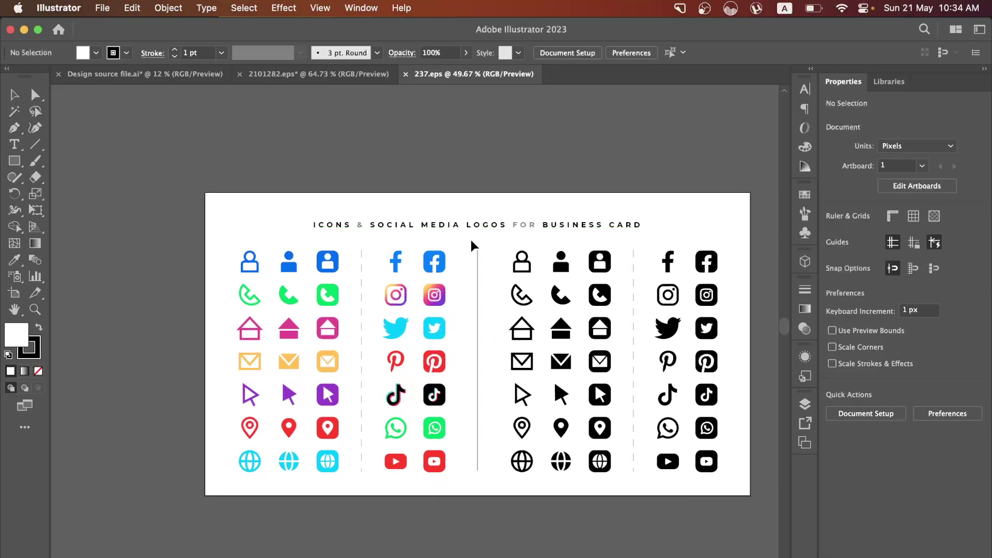
left_click(568, 364)
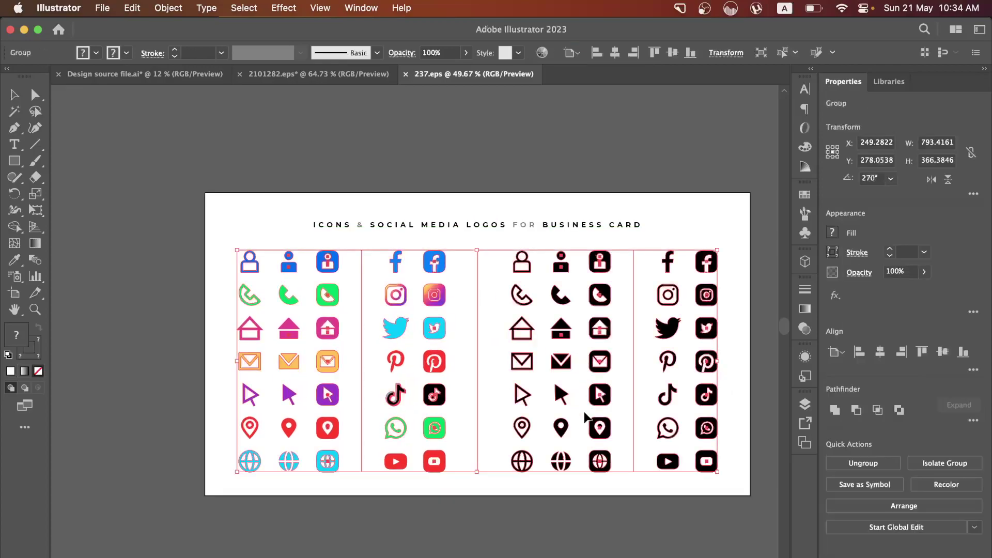
scroll(586, 416, "down", 1)
left_click(567, 481)
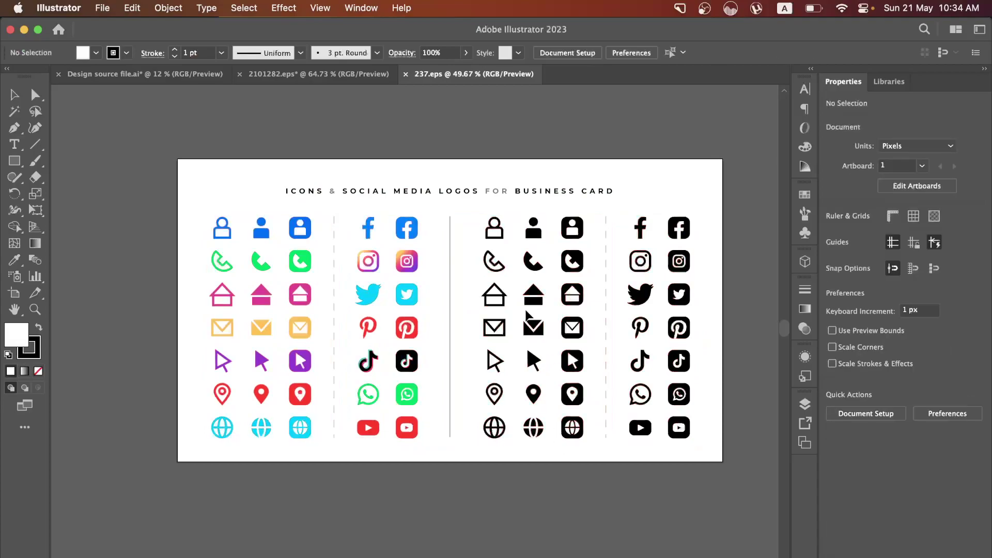
left_click(537, 333)
right_click(537, 334)
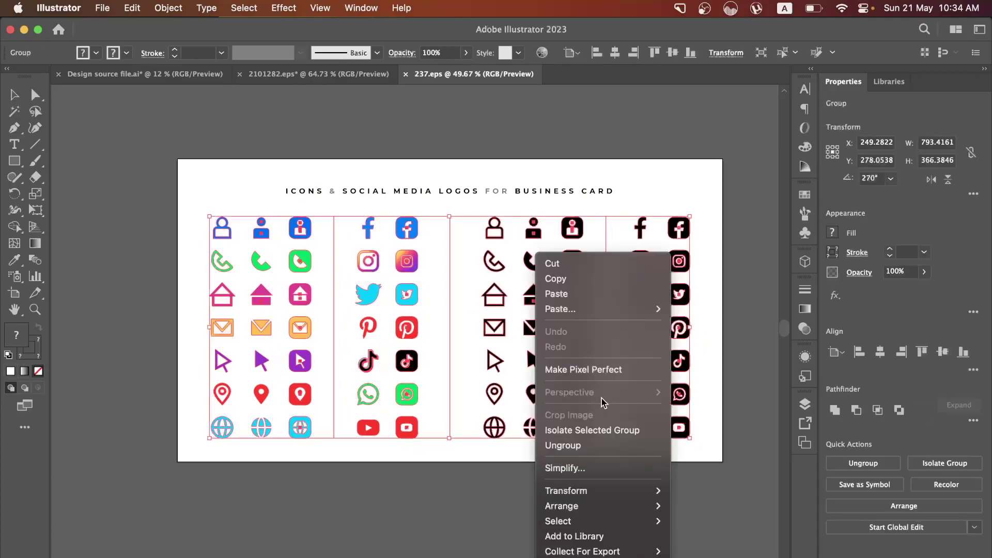
left_click(574, 446)
Move the solid black envelope icon above the artboard and select it
left_click(470, 491)
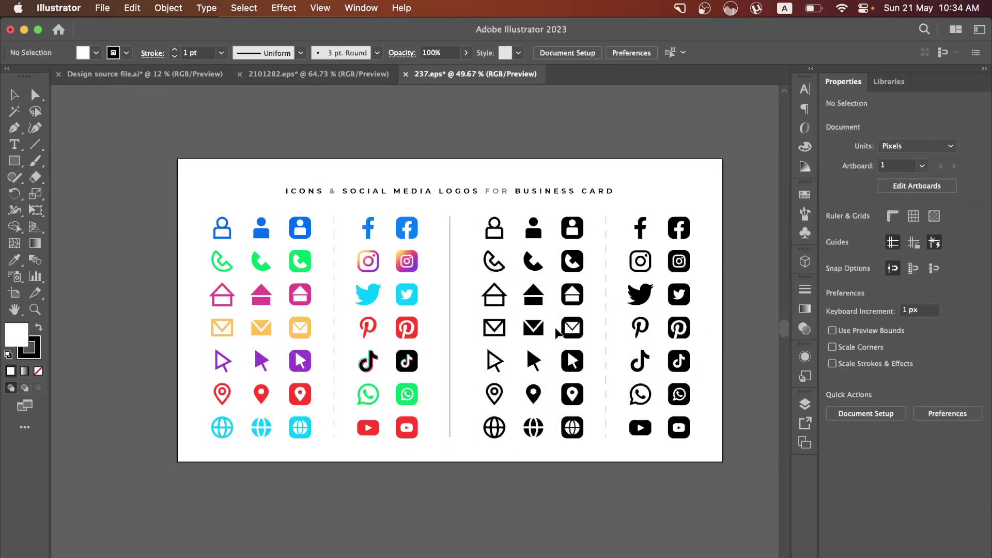
mouse_move(538, 325)
left_mouse_down()
mouse_move(521, 213)
mouse_move(493, 123)
left_mouse_up()
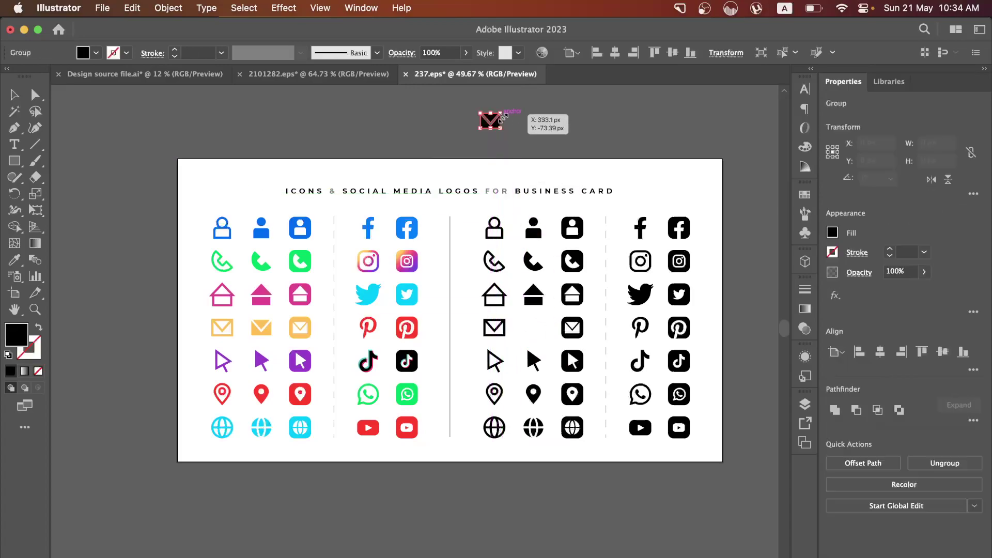
left_click(594, 140)
left_click(493, 123)
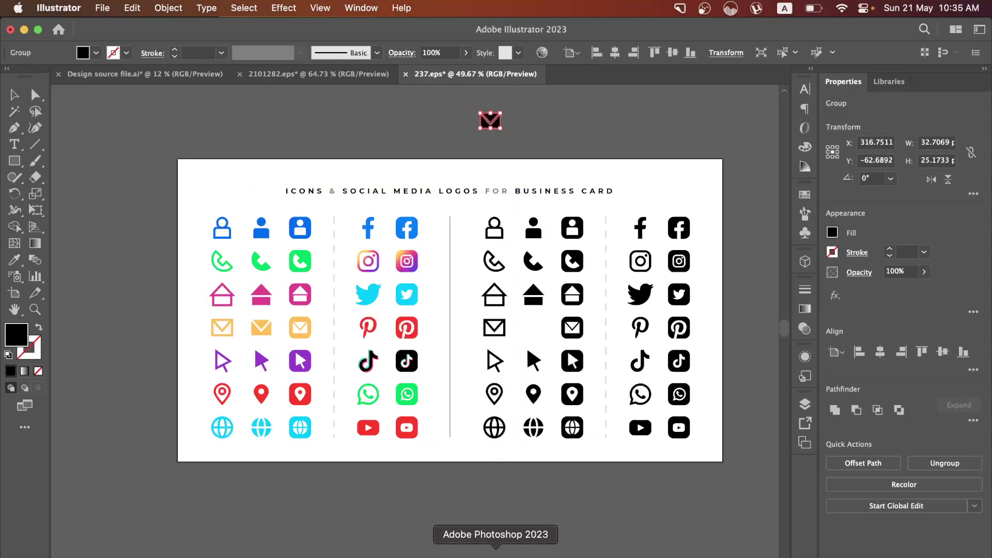
left_click(494, 553)
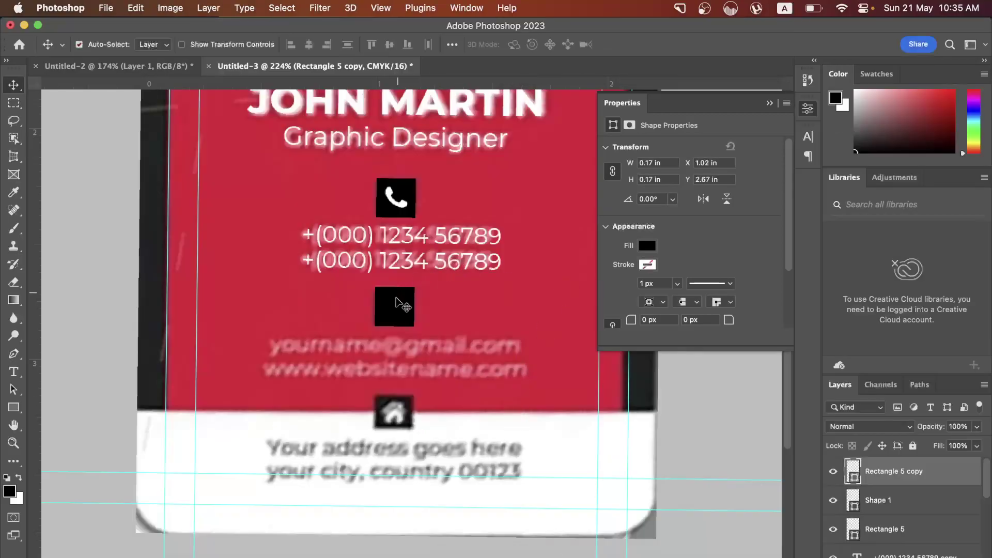
Paste the envelope into the card as shape layer Shape 2 and recolour it white (#ffffff)
key("super+v")
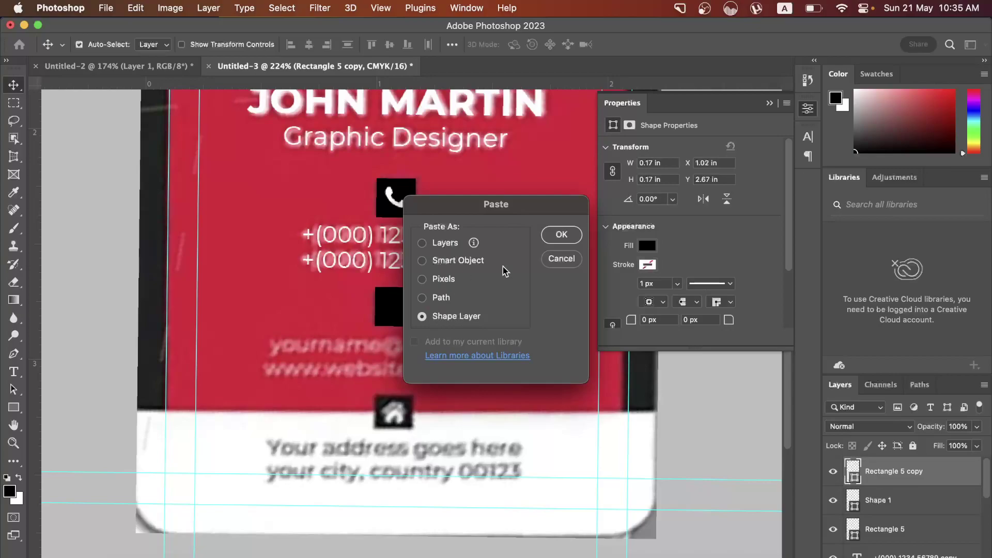
left_click(559, 236)
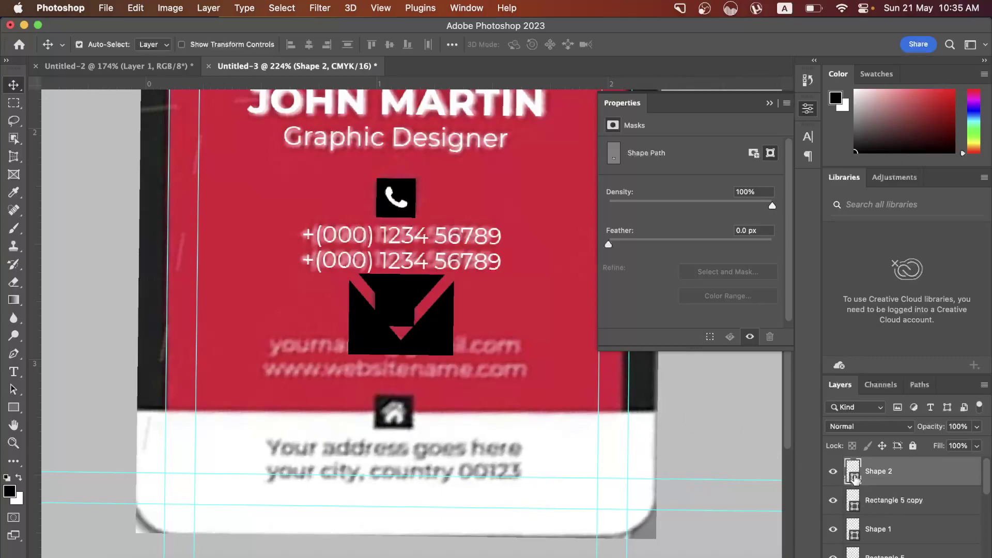
double_click(855, 479)
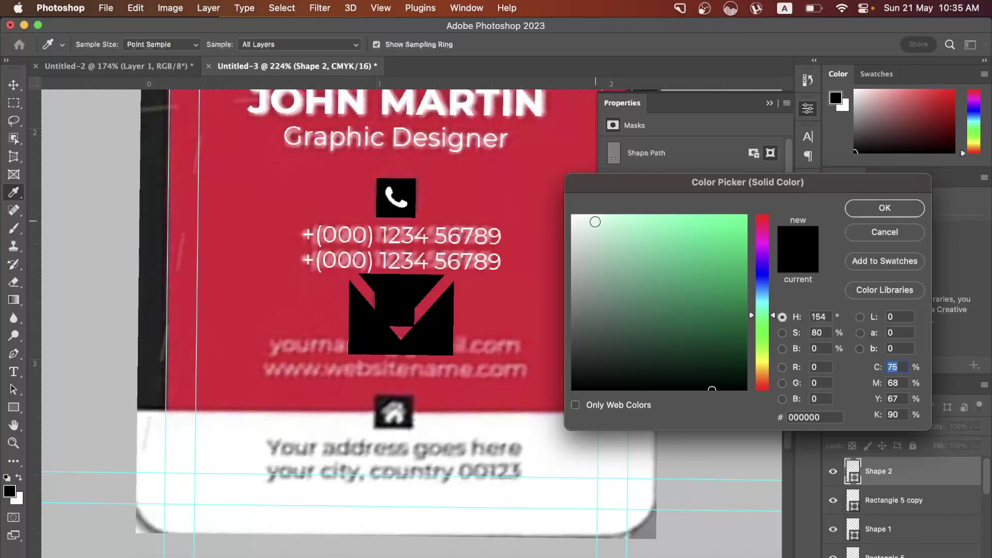
left_click_drag(595, 222, 573, 216)
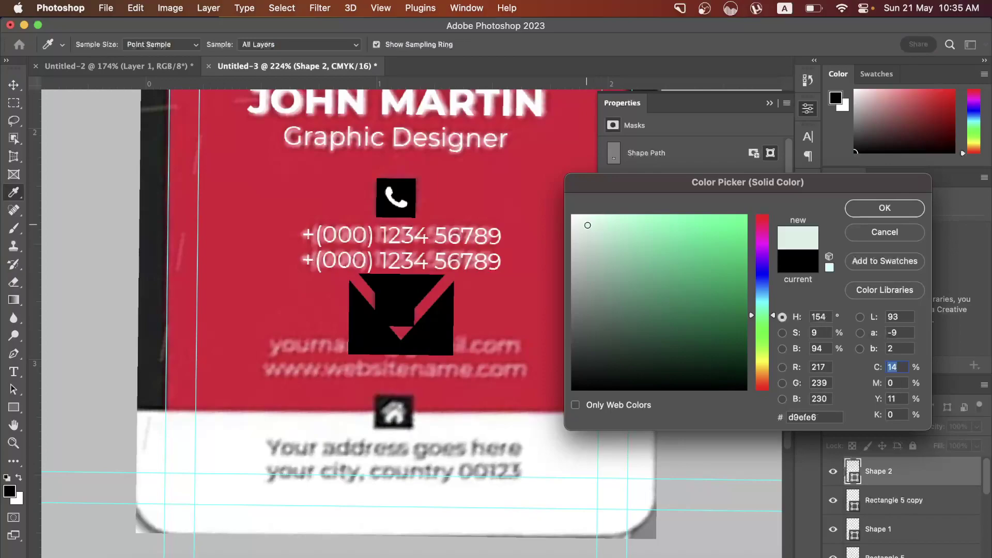
left_click(872, 211)
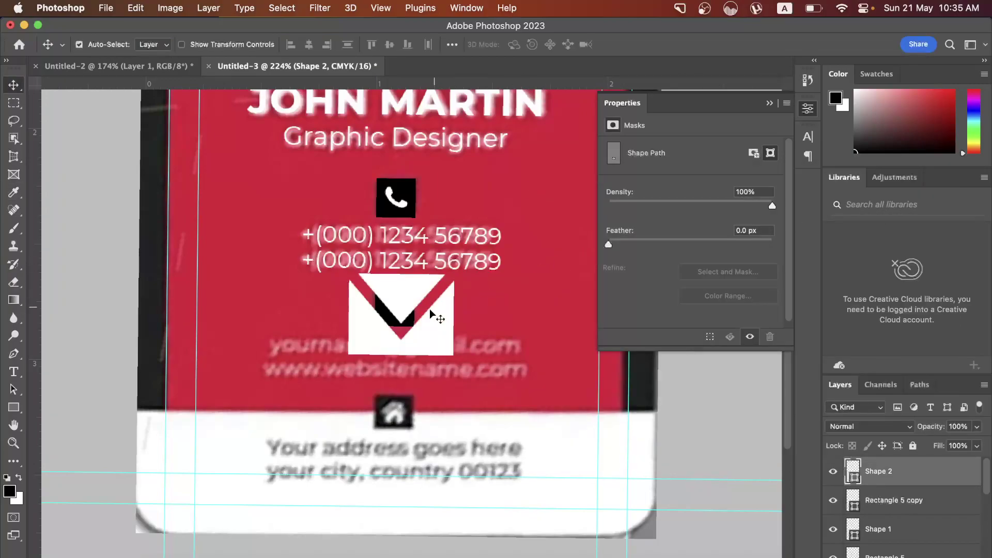
Free-transform the white envelope, shrinking it to about 22%
key("ctrl+t")
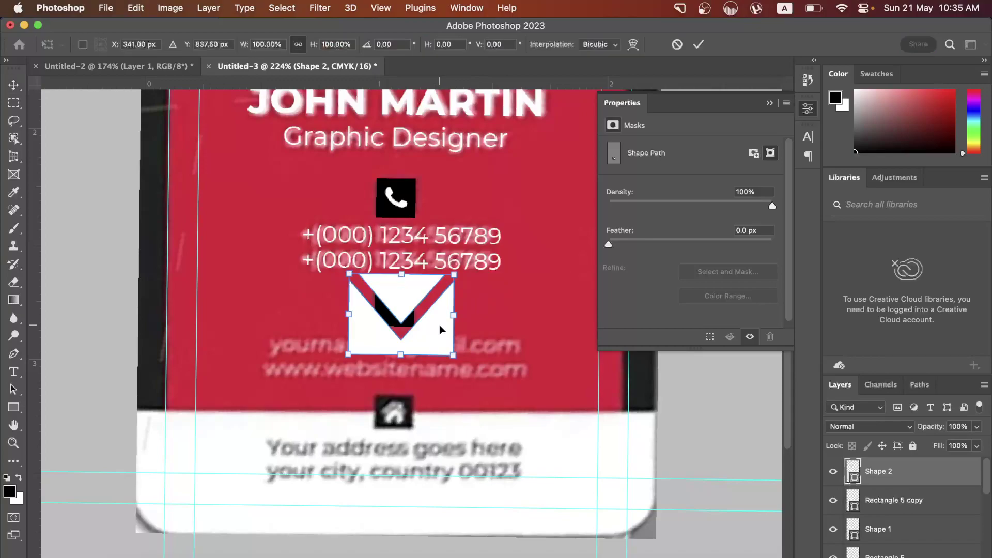
mouse_move(453, 314)
left_mouse_down()
mouse_move(378, 314)
mouse_move(408, 309)
left_mouse_up()
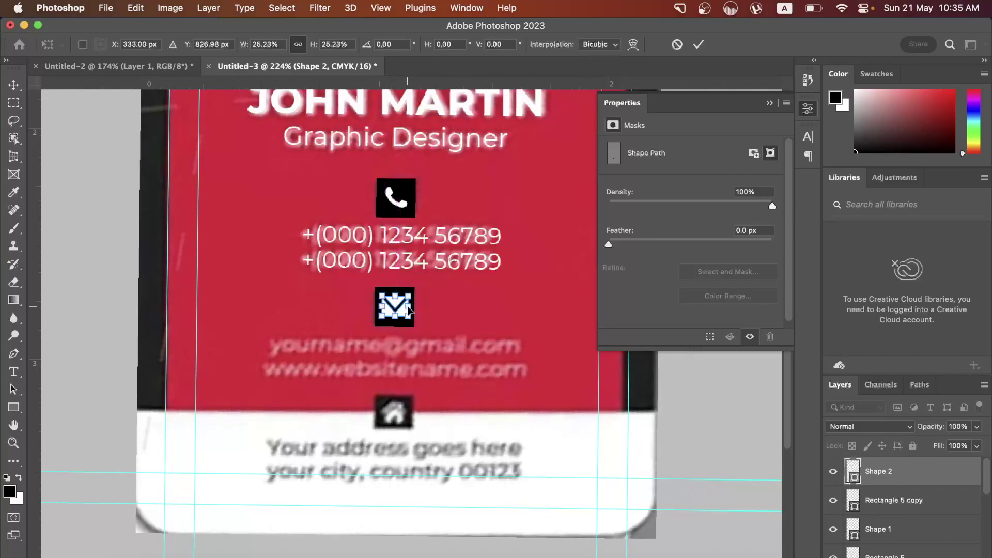
scroll(408, 309, "up", 1)
scroll(408, 309, "up", 5)
scroll(408, 308, "up", 3)
scroll(408, 307, "up", 2)
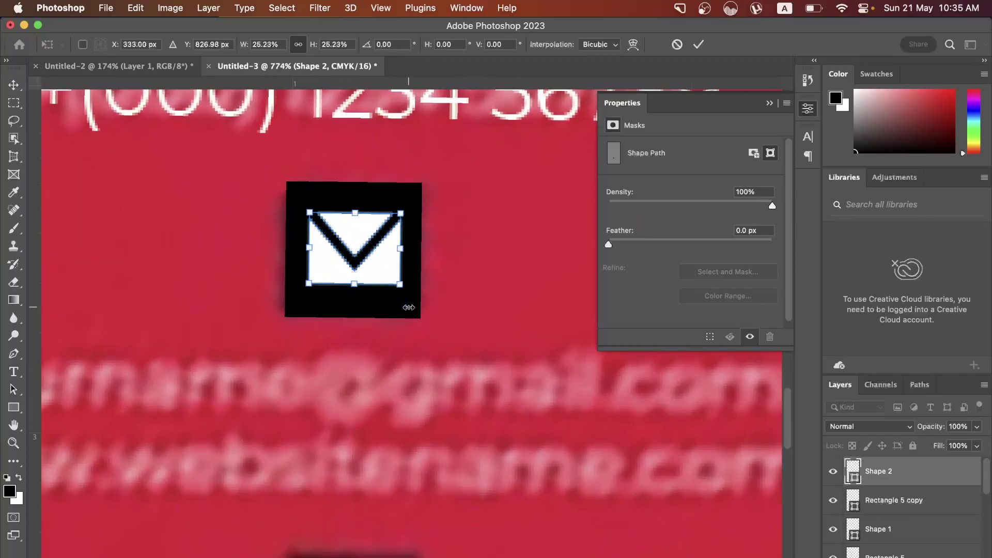
scroll(408, 307, "up", 1)
left_click_drag(396, 224, 383, 224)
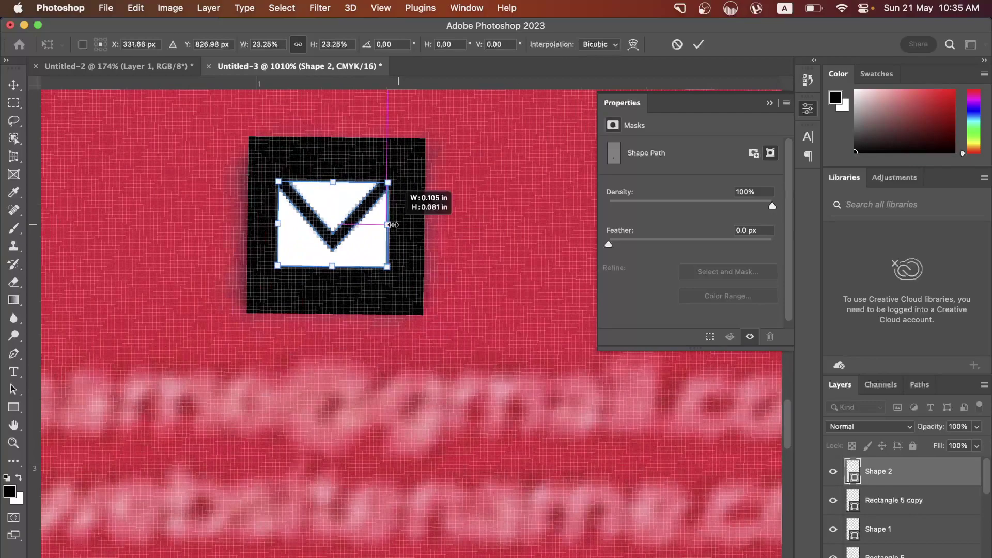
scroll(383, 224, "up", 3)
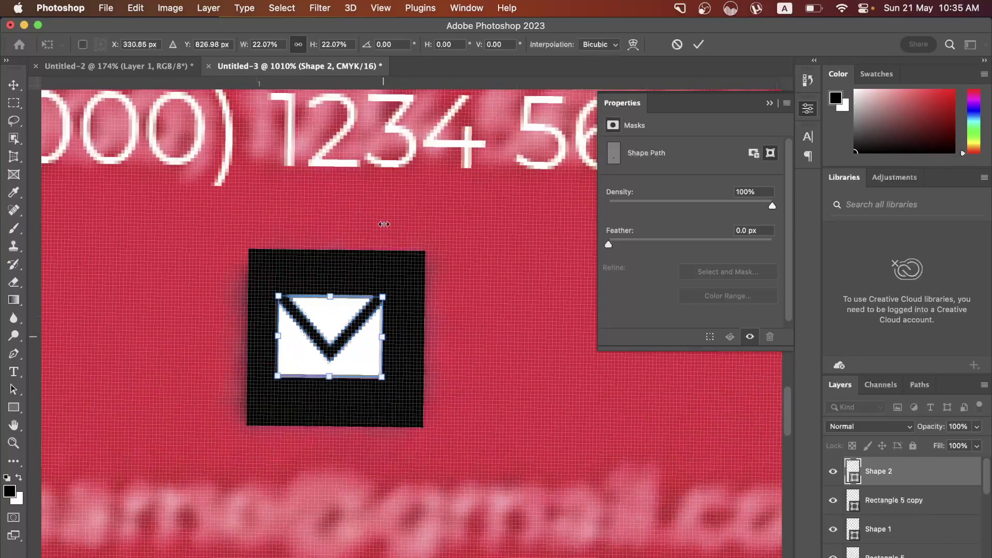
scroll(361, 227, "up", 8)
scroll(302, 233, "down", 1)
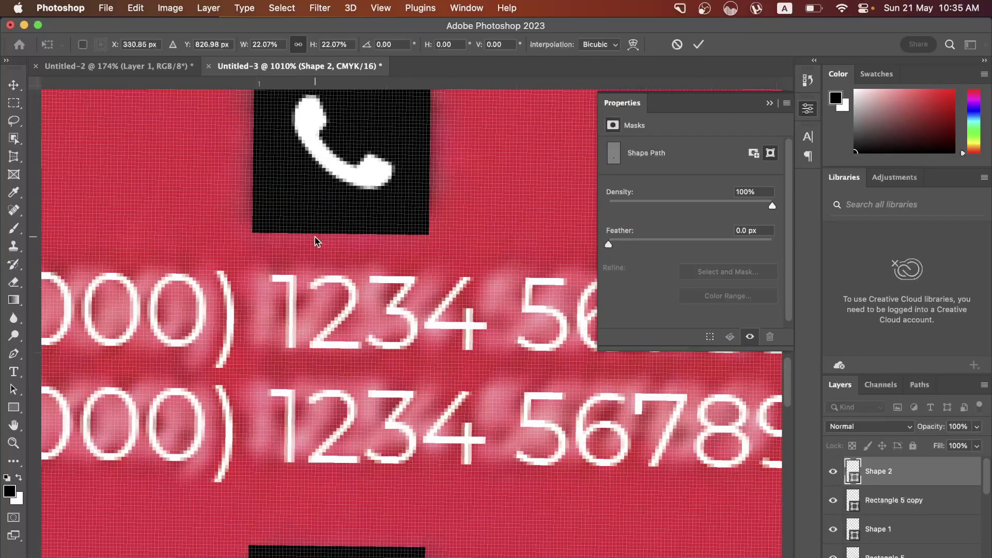
scroll(315, 237, "up", 3)
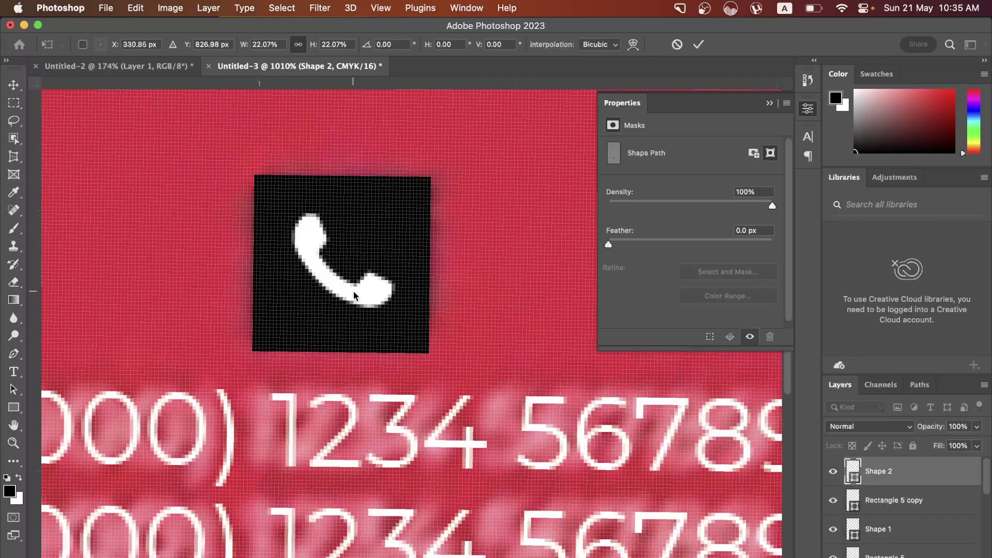
scroll(352, 290, "down", 3)
scroll(353, 291, "down", 3)
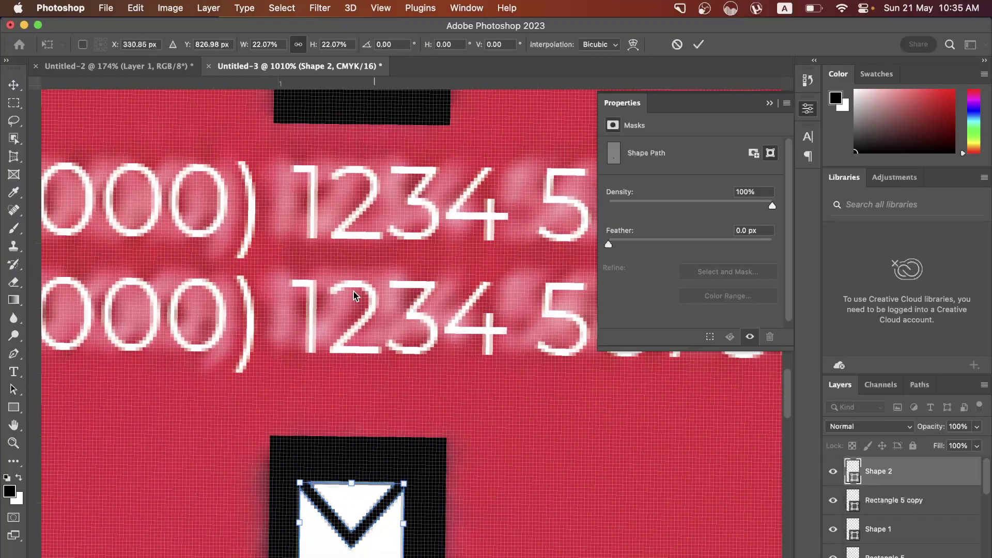
scroll(354, 291, "up", 3)
scroll(354, 292, "up", 2)
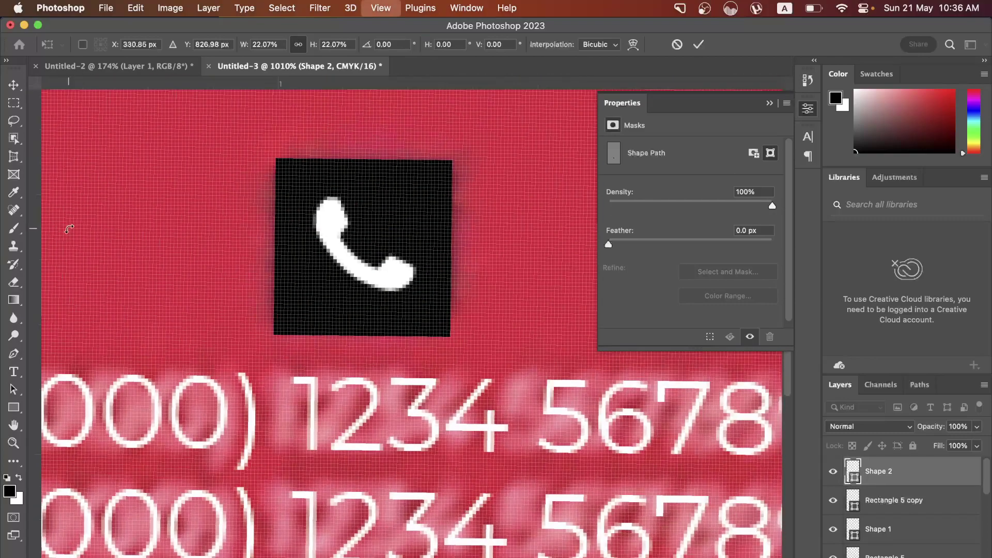
Add vertical guides at about 1.053 in and 1.160 in beside the phone glyph
left_click_drag(35, 252, 309, 261)
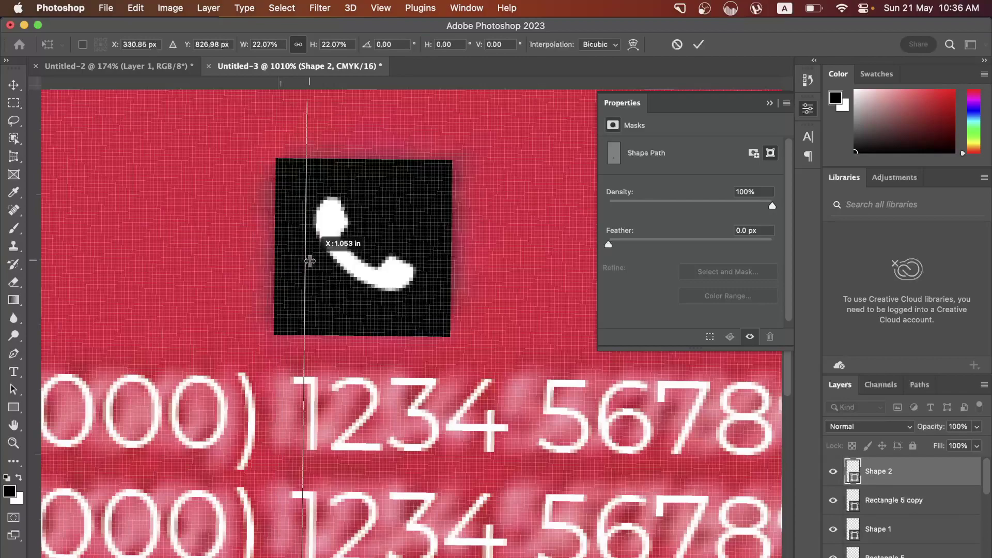
left_click_drag(309, 261, 307, 261)
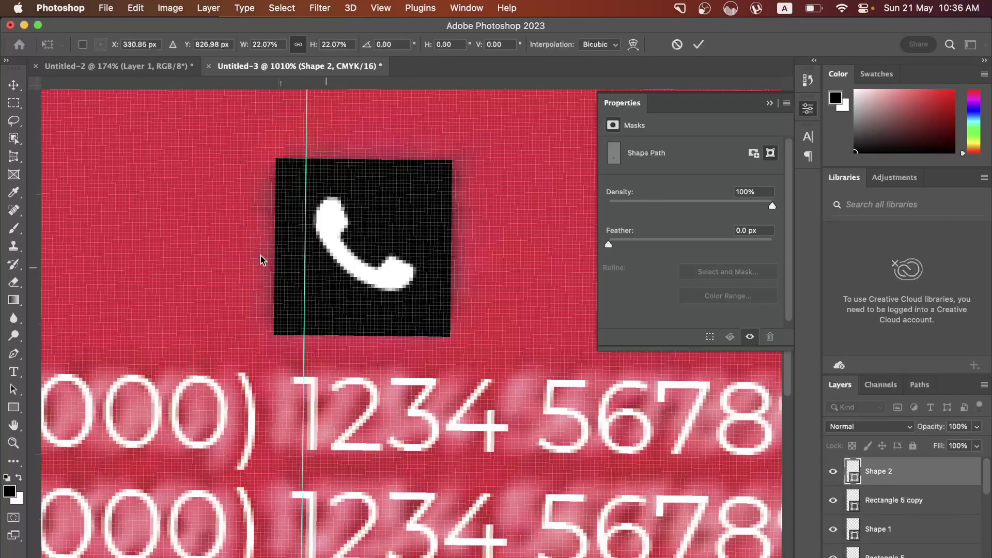
left_click_drag(35, 256, 417, 242)
scroll(416, 242, "down", 2)
scroll(416, 242, "down", 5)
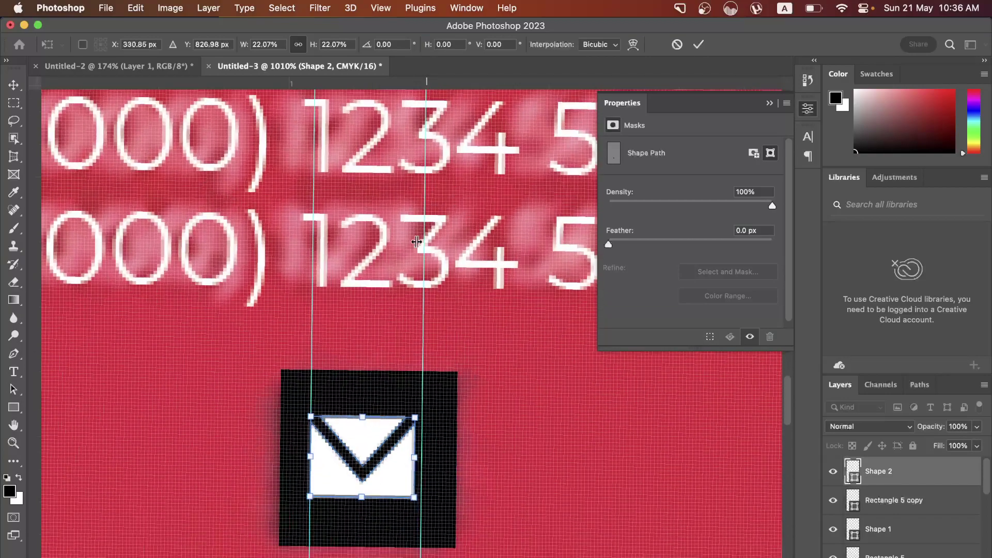
scroll(408, 268, "down", 3)
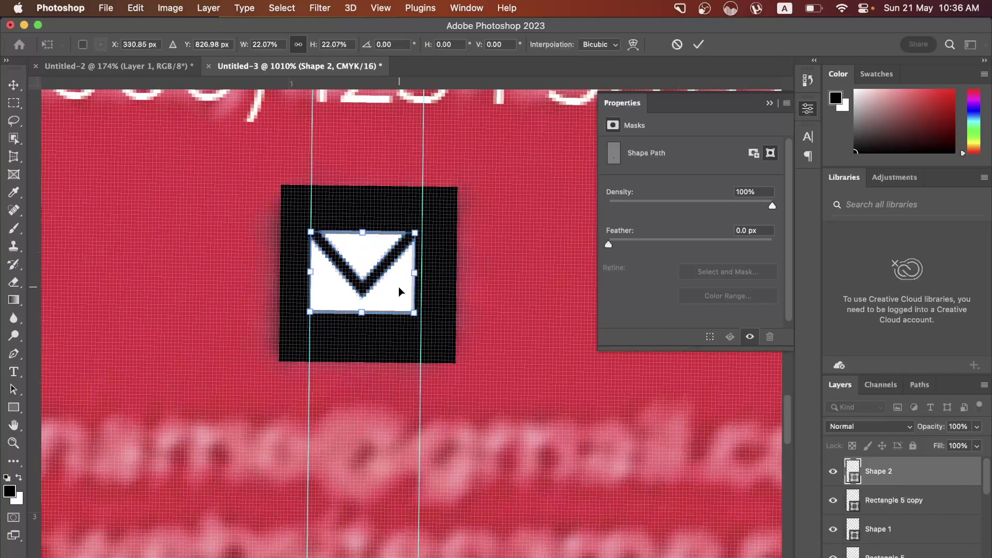
Enlarge the envelope slightly to 23.26% width and height
left_click_drag(415, 272, 421, 275)
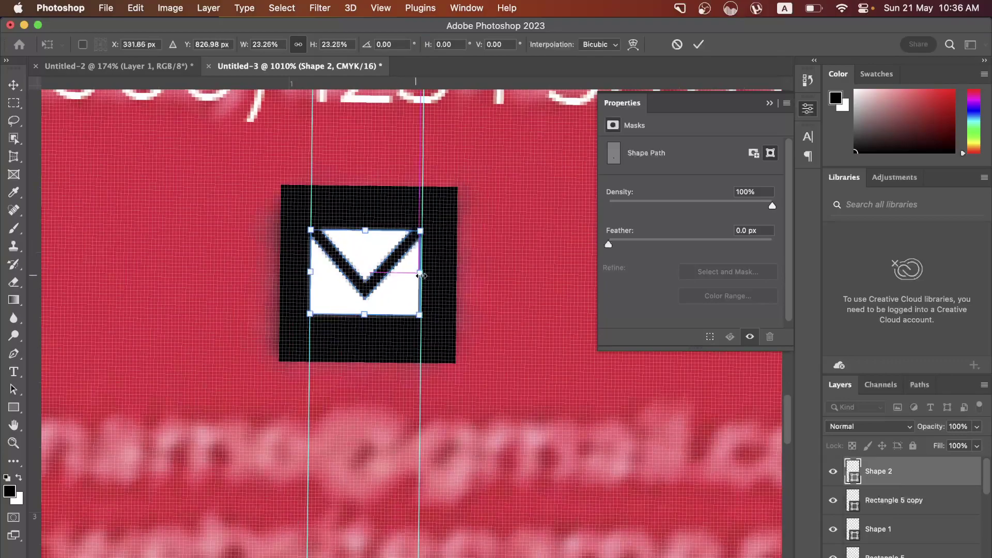
scroll(375, 208, "up", 2)
scroll(375, 208, "up", 10)
scroll(375, 207, "down", 3)
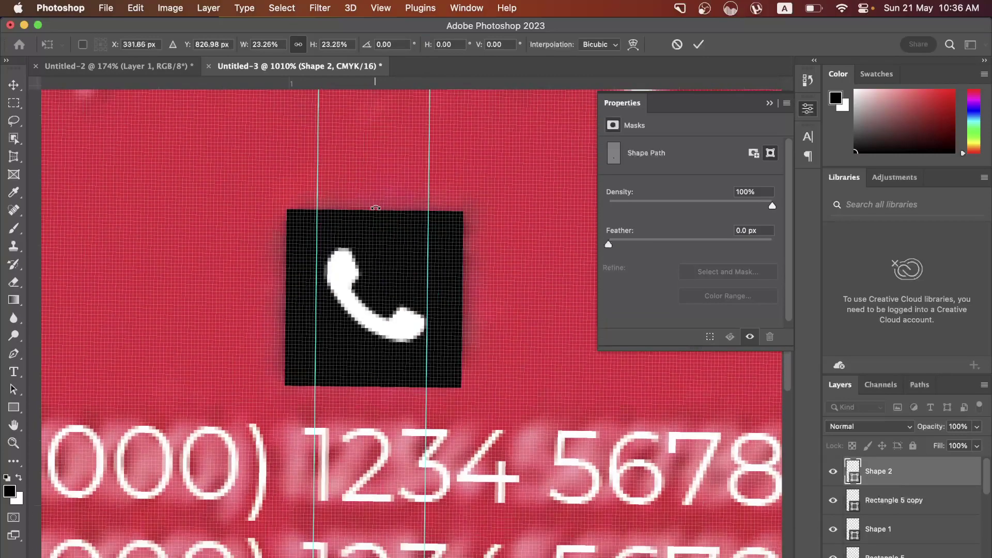
scroll(376, 208, "down", 2)
scroll(376, 208, "down", 2)
scroll(376, 207, "down", 1)
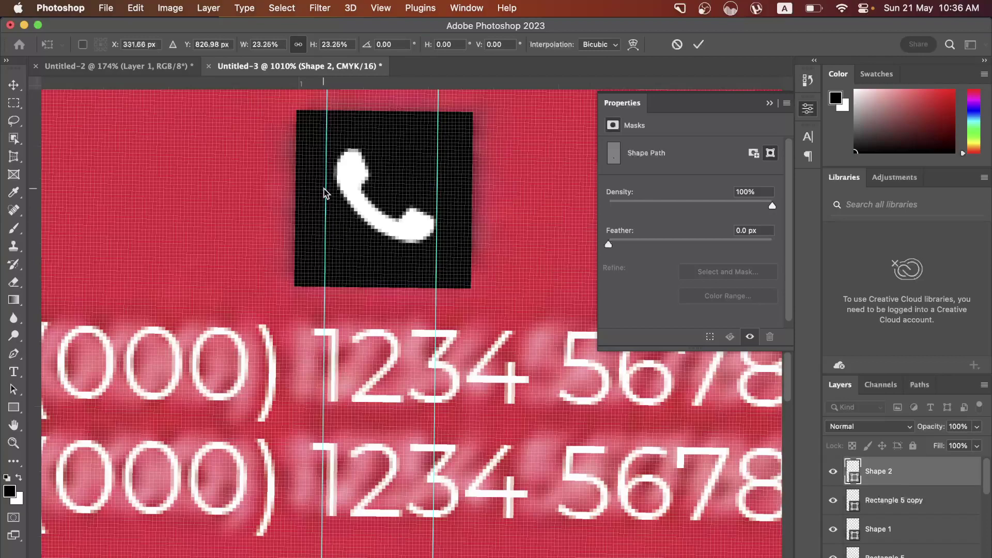
Commit the envelope's size, nudge a guide right, and check the dark square's transform
left_click(699, 43)
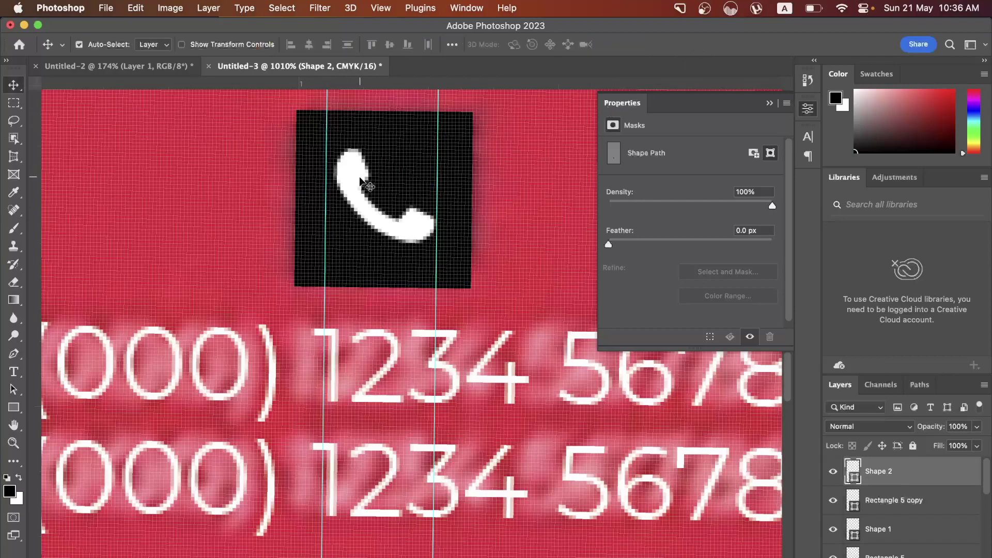
left_click_drag(326, 202, 332, 204)
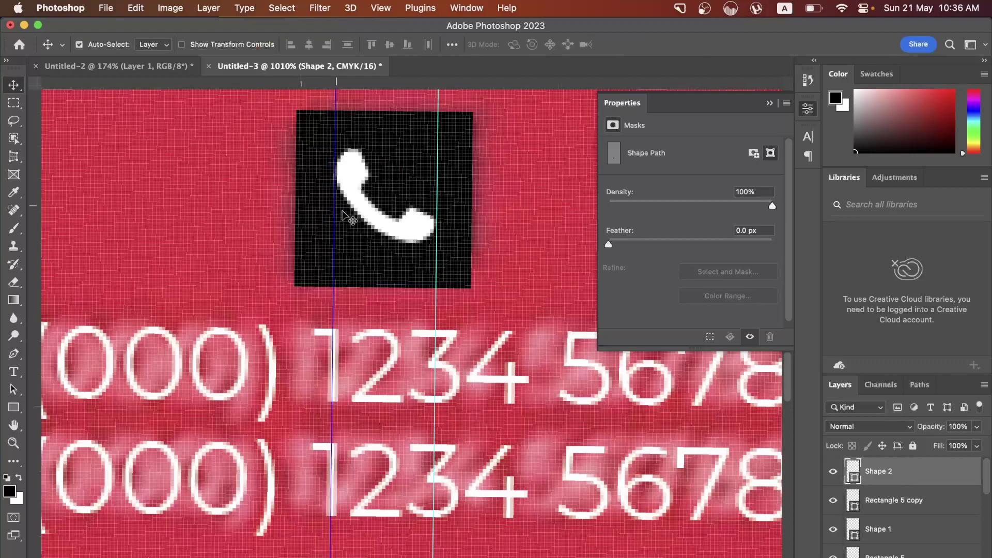
scroll(390, 283, "down", 5)
scroll(390, 283, "down", 5)
left_click(392, 269)
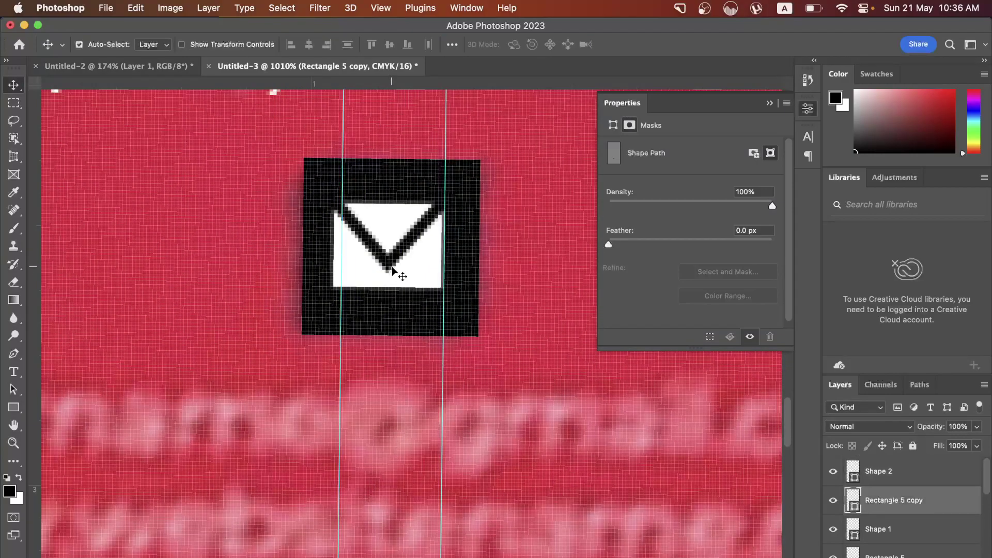
key("ctrl+t")
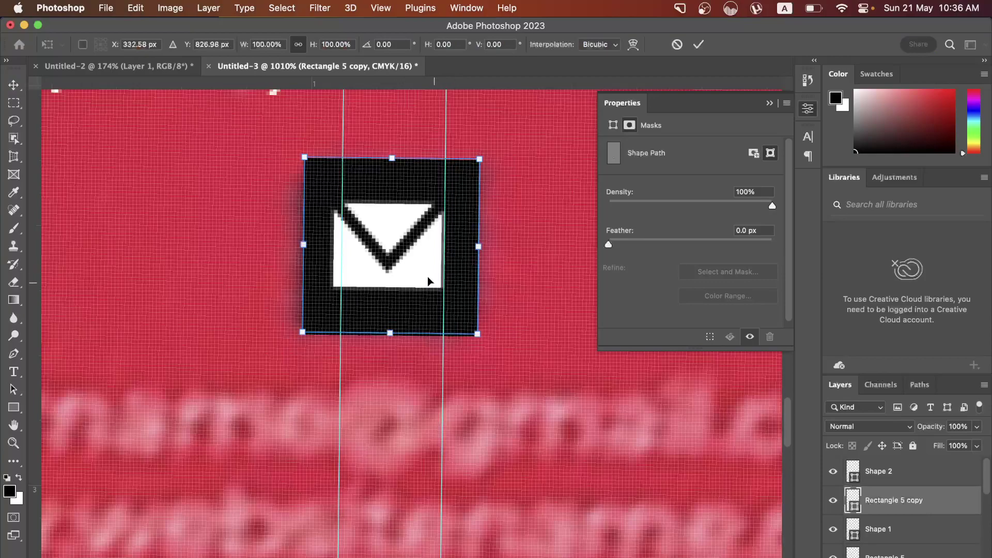
key("Return")
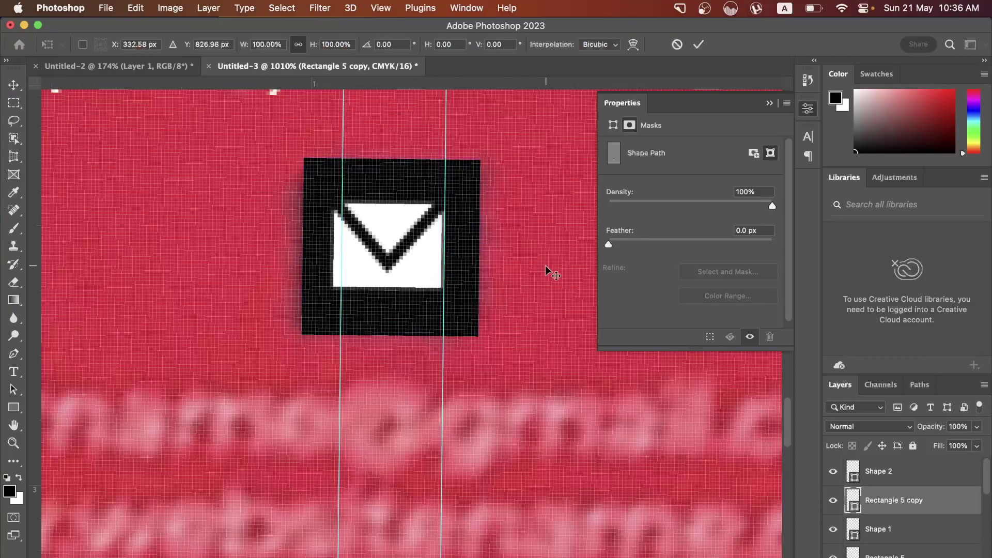
Shrink the envelope to 91.5% and centre it horizontally on its black square
left_click(418, 262)
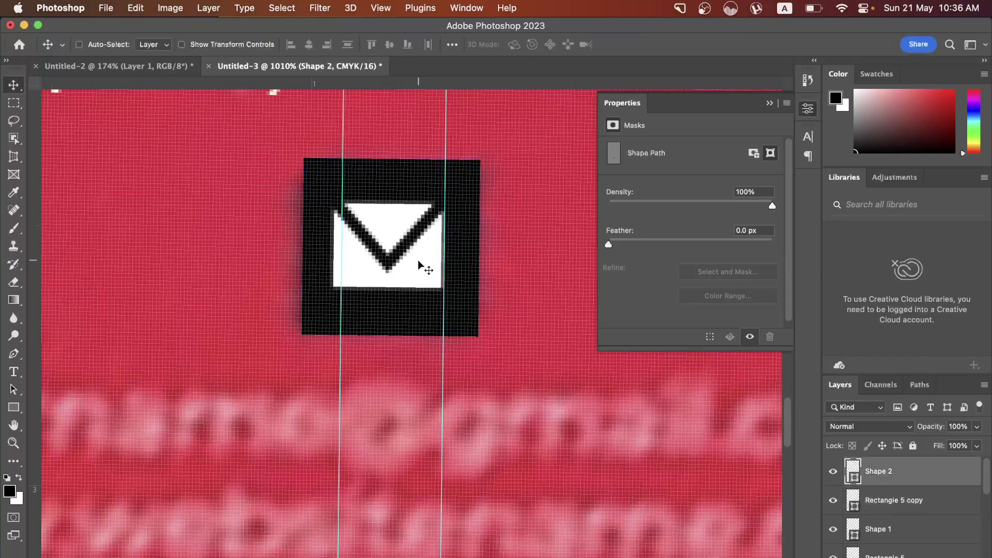
key("ctrl+t")
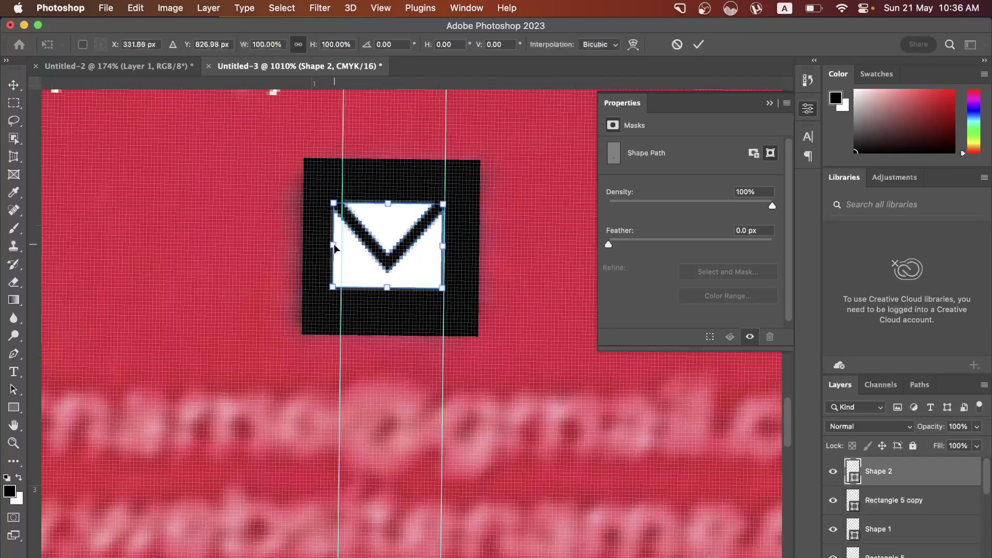
key("Left")
left_click_drag(334, 244, 341, 244)
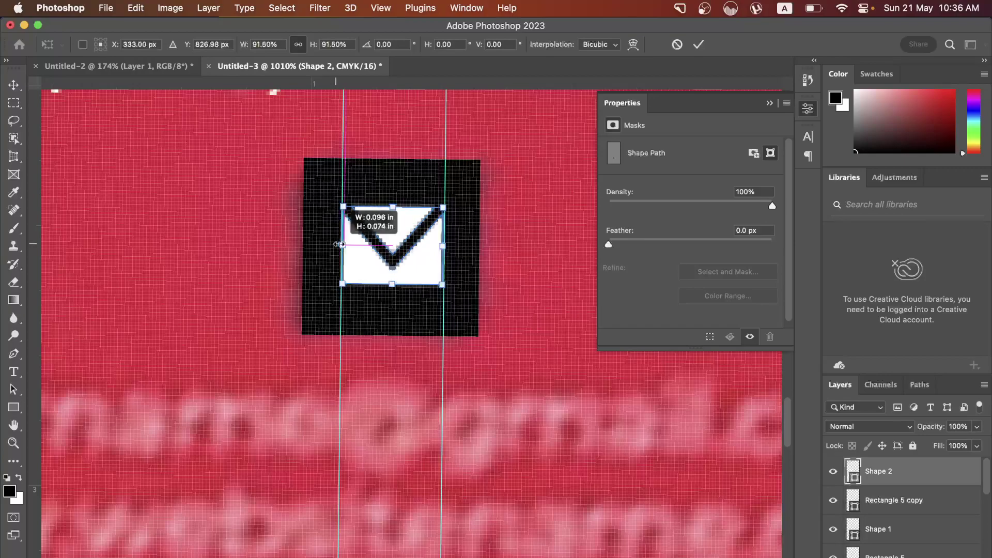
left_click(697, 45)
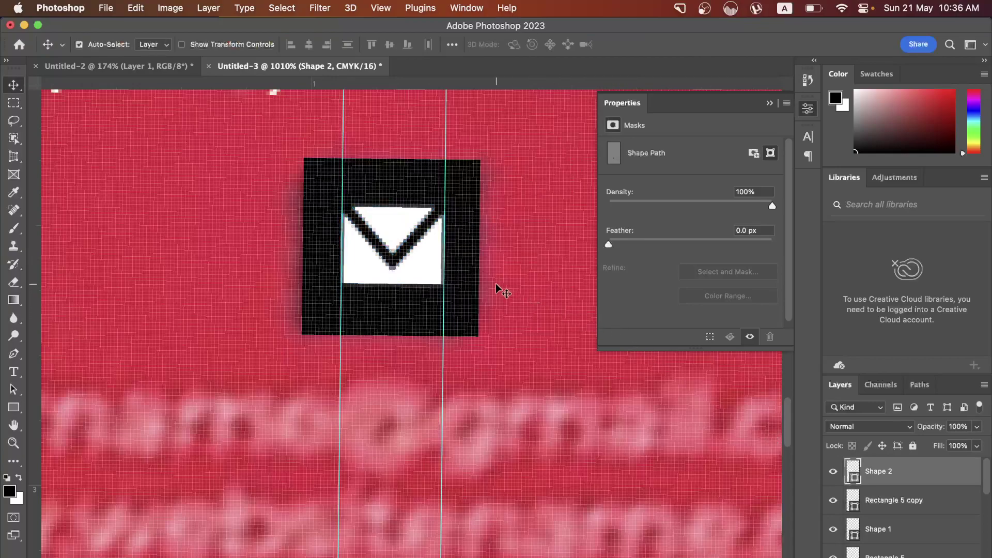
left_click(461, 260, "shift")
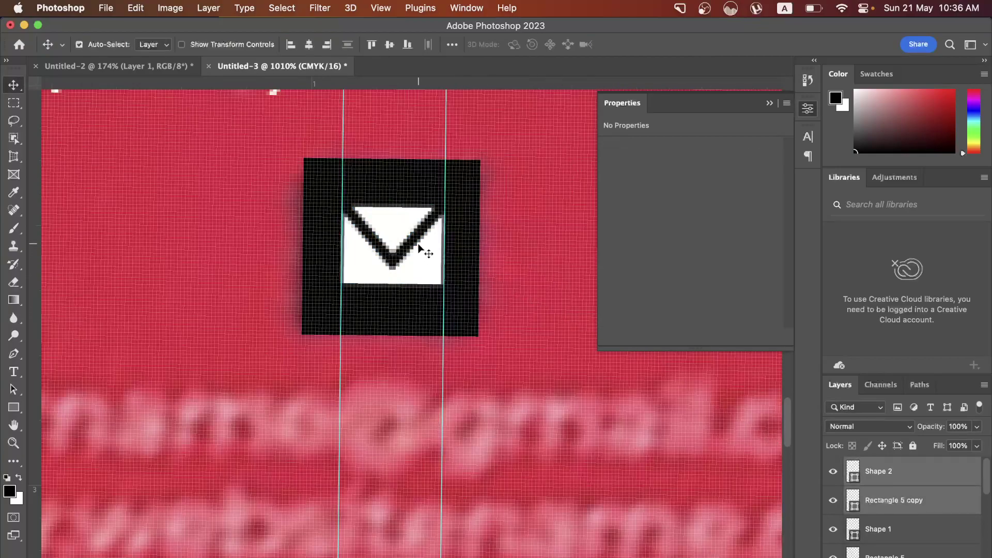
left_click(310, 45)
scroll(440, 261, "down", 5)
scroll(443, 262, "down", 5)
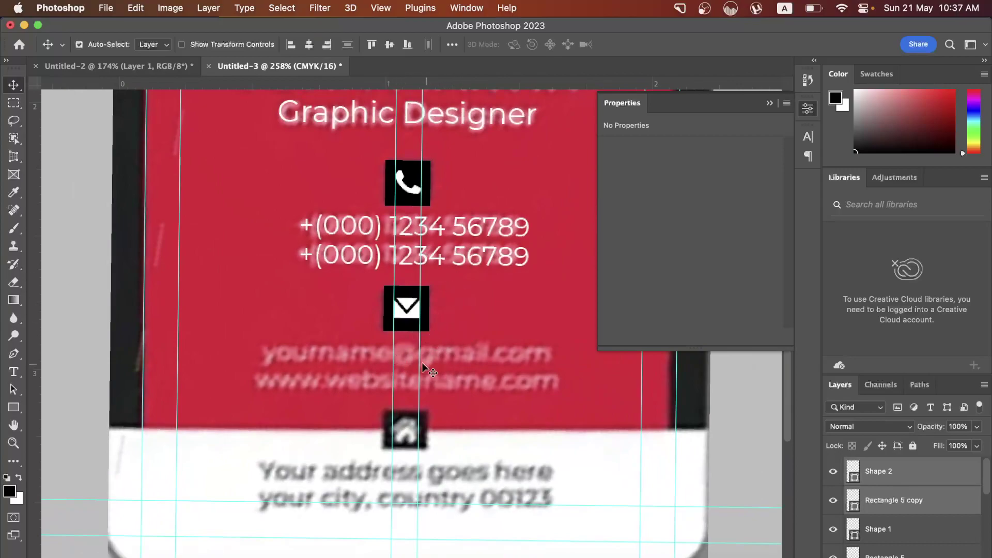
scroll(414, 383, "down", 5)
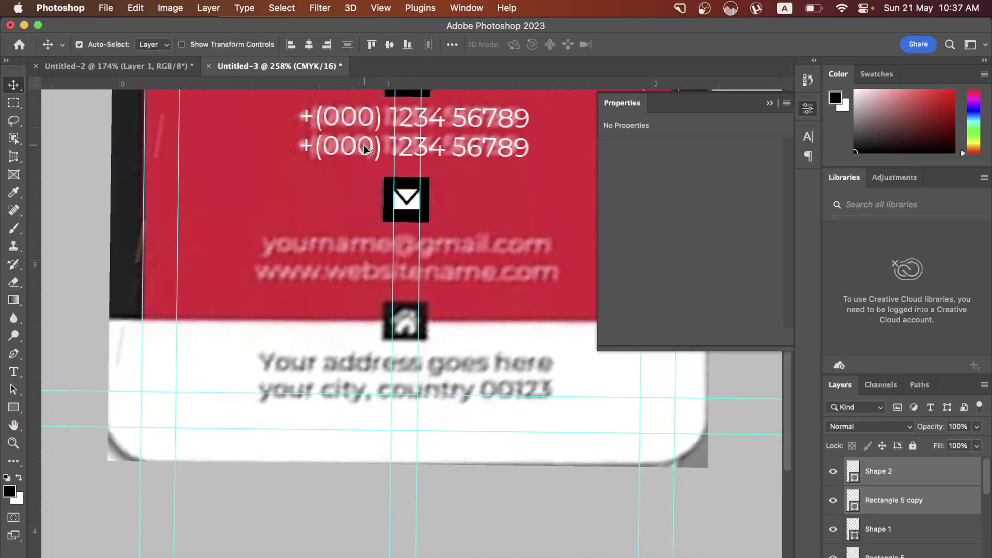
left_click_drag(363, 146, 364, 245)
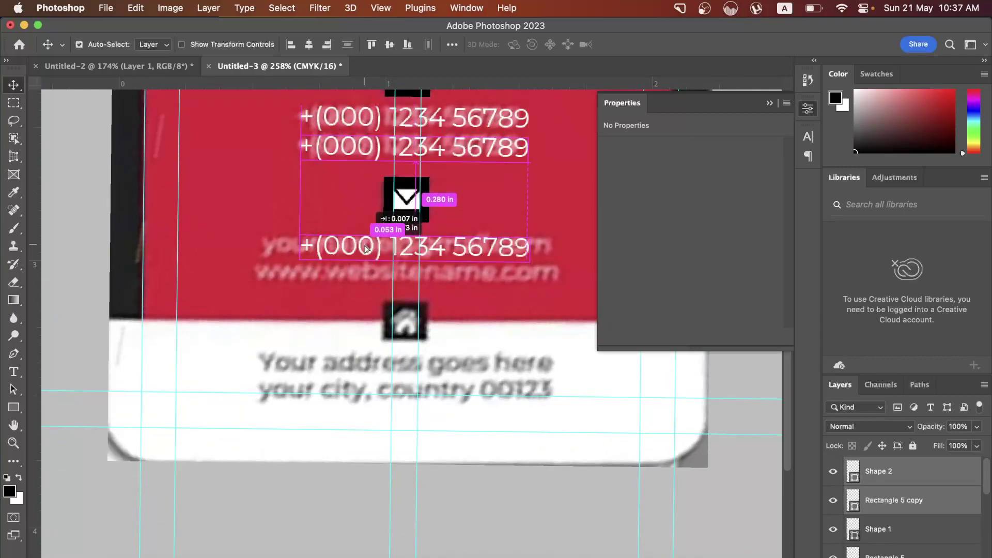
left_click_drag(364, 250, 365, 282)
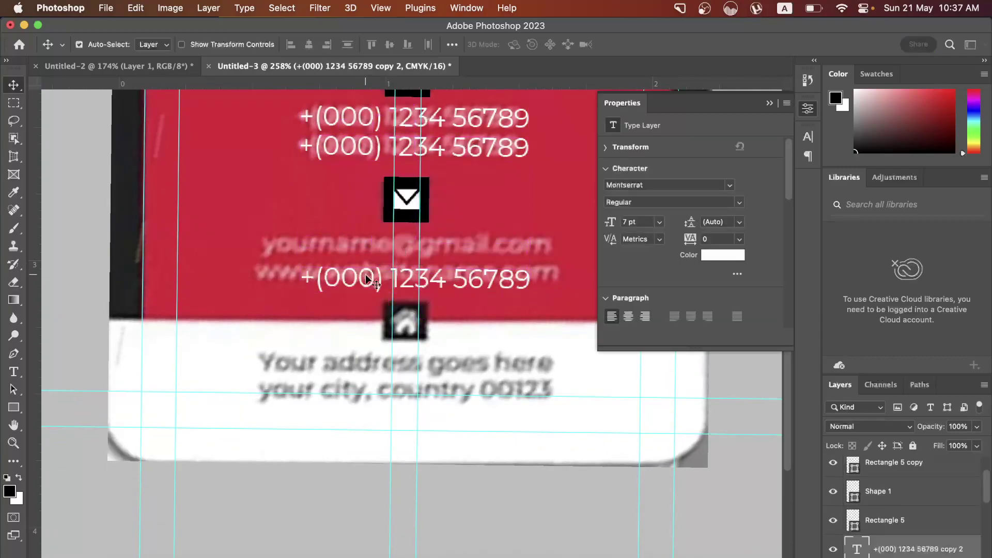
double_click(355, 287)
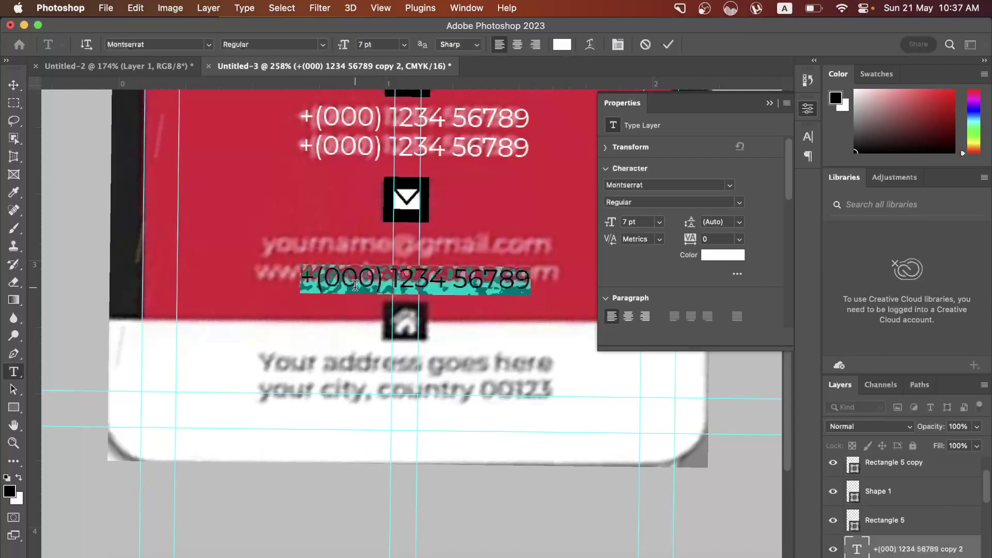
type("your")
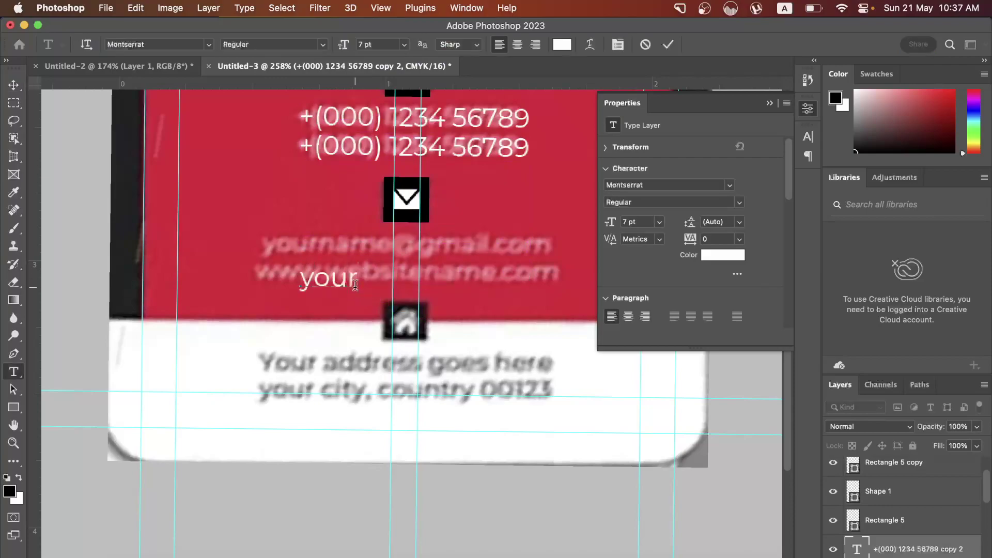
type("name")
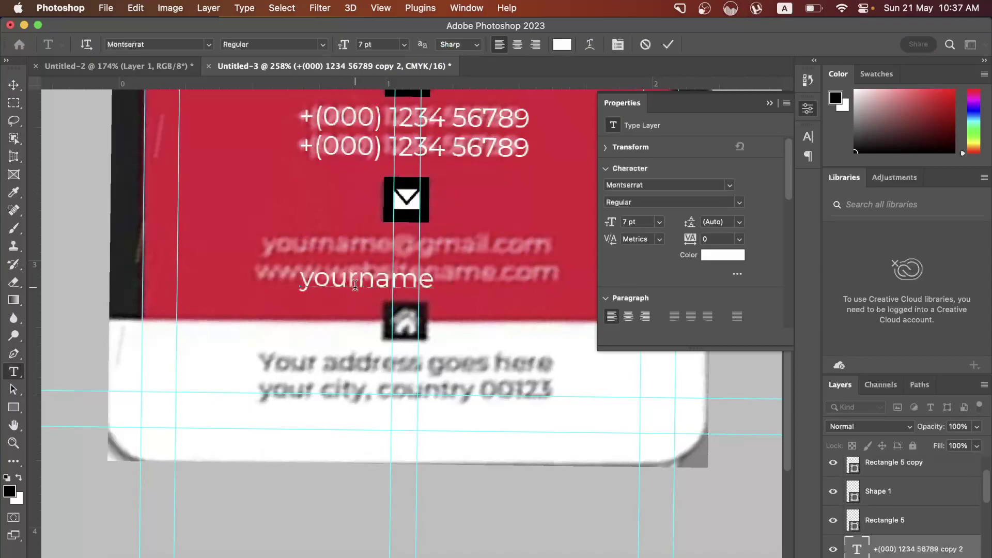
type("@")
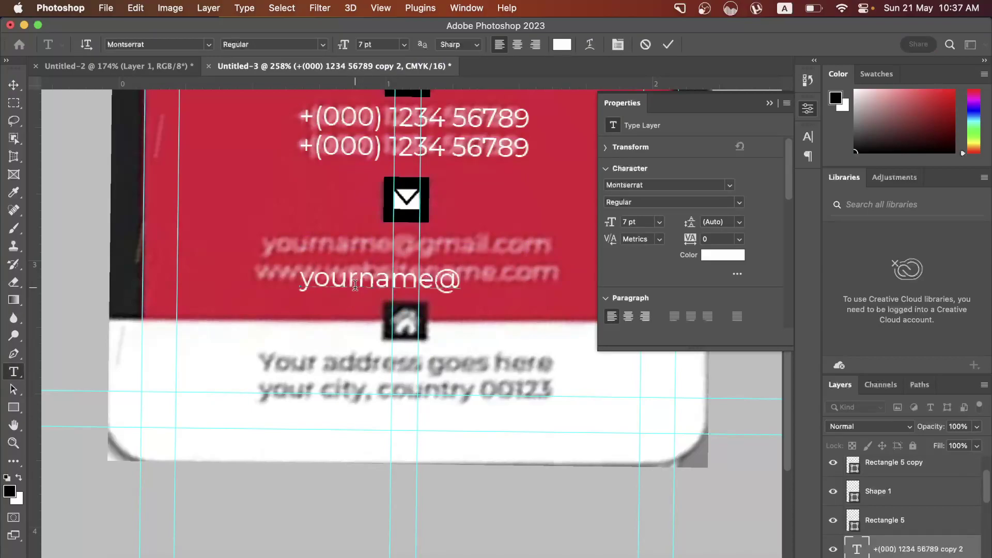
type("gmail.")
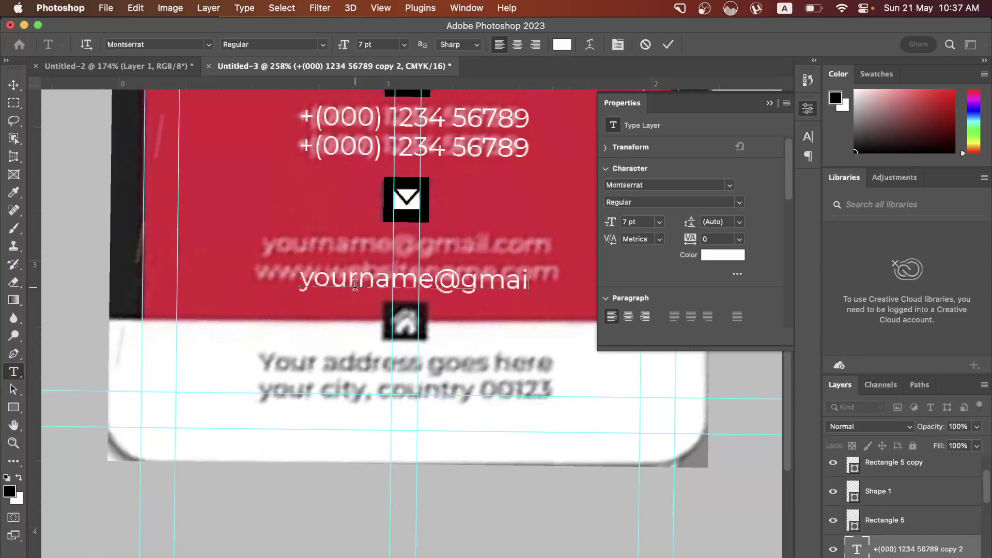
type("co")
type("m")
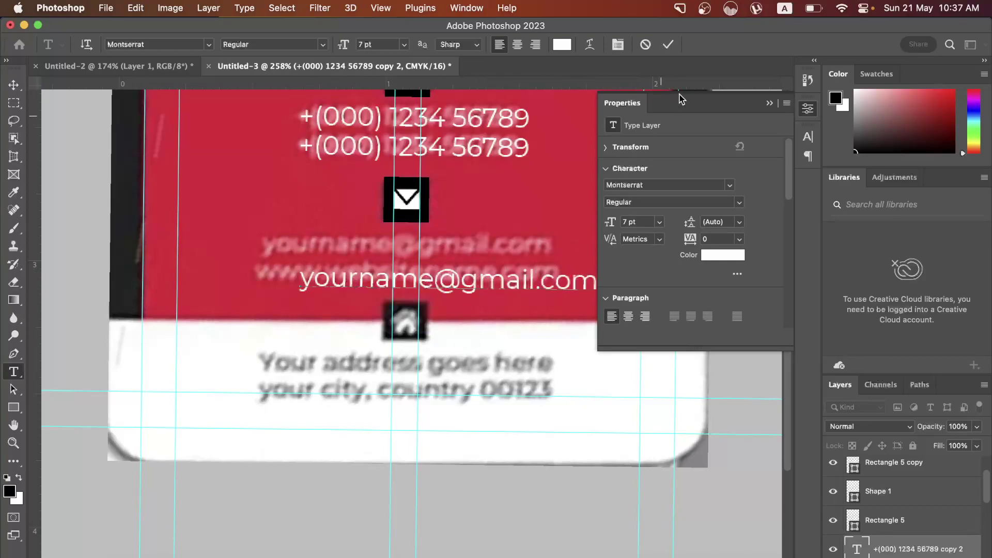
left_click(668, 46)
key("v")
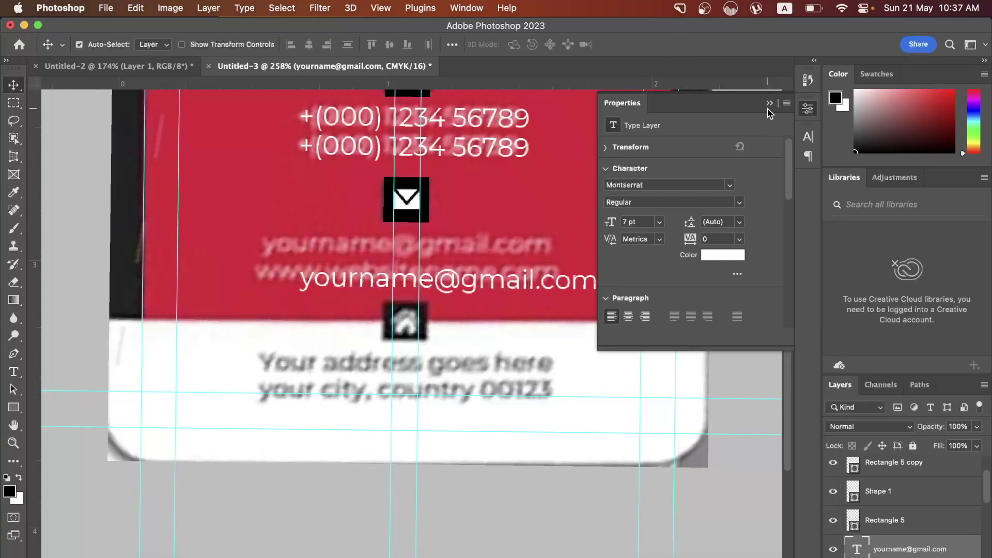
left_click(768, 102)
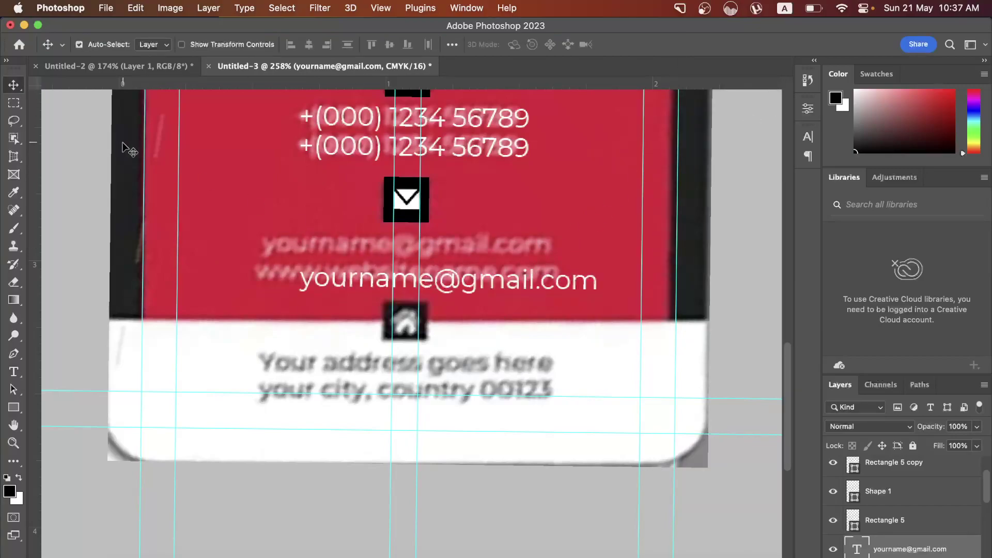
Move the email line onto its blurred placeholder and duplicate it below
mouse_move(457, 283)
left_mouse_down()
mouse_move(417, 251)
mouse_move(431, 276)
left_mouse_up()
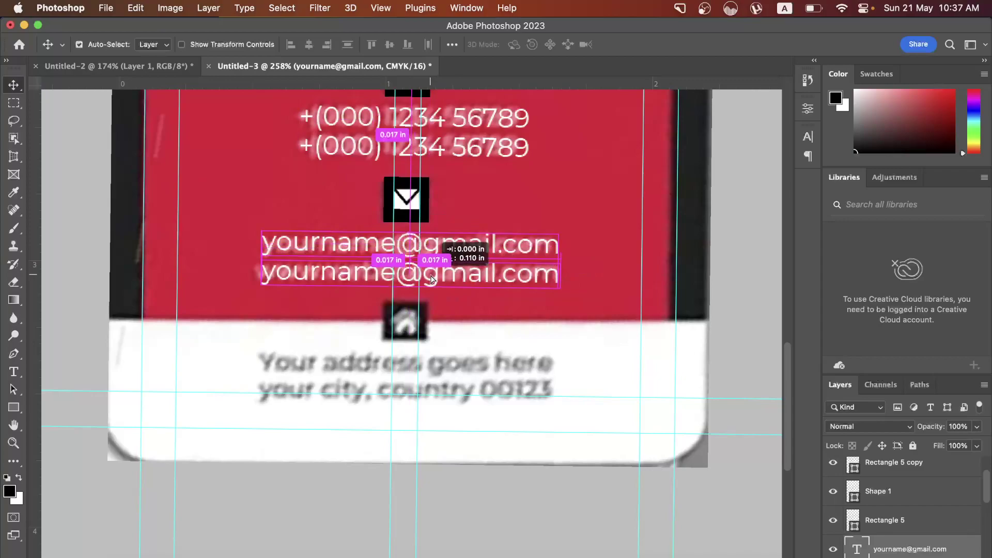
left_click_drag(431, 279, 431, 302)
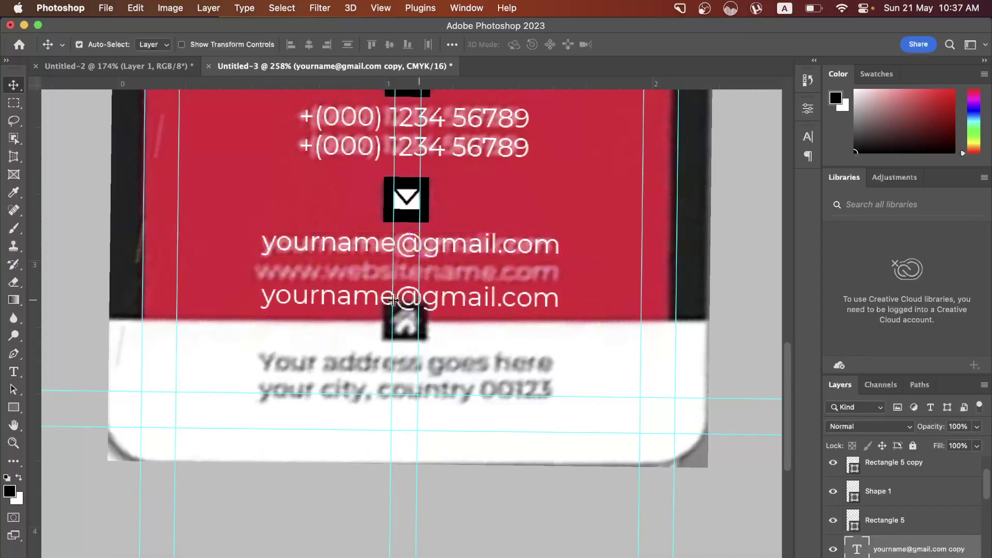
double_click(337, 299)
key("BackSpace")
type("w")
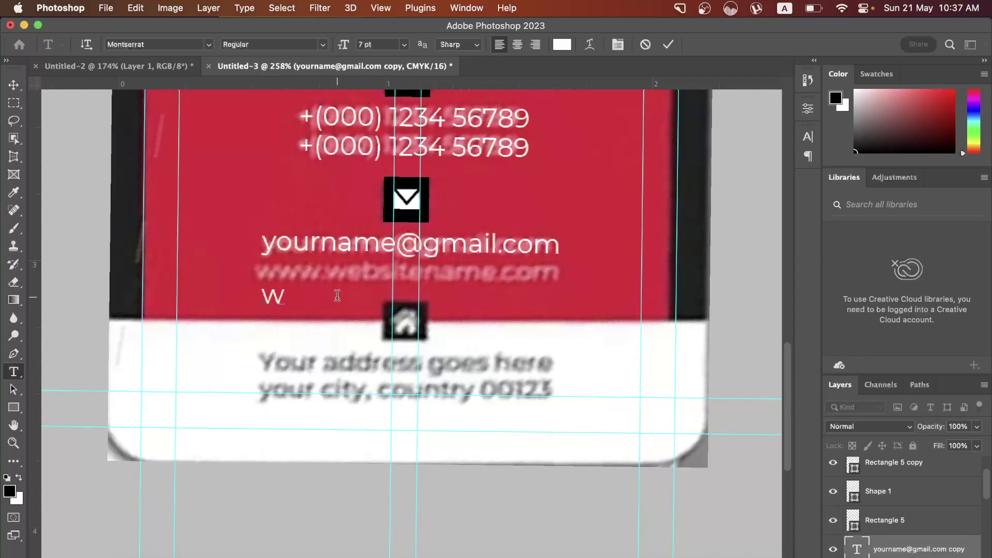
type("ee")
key("BackSpace")
key("BackSpace")
type("ww.")
type("er")
key("BackSpace")
key("BackSpace")
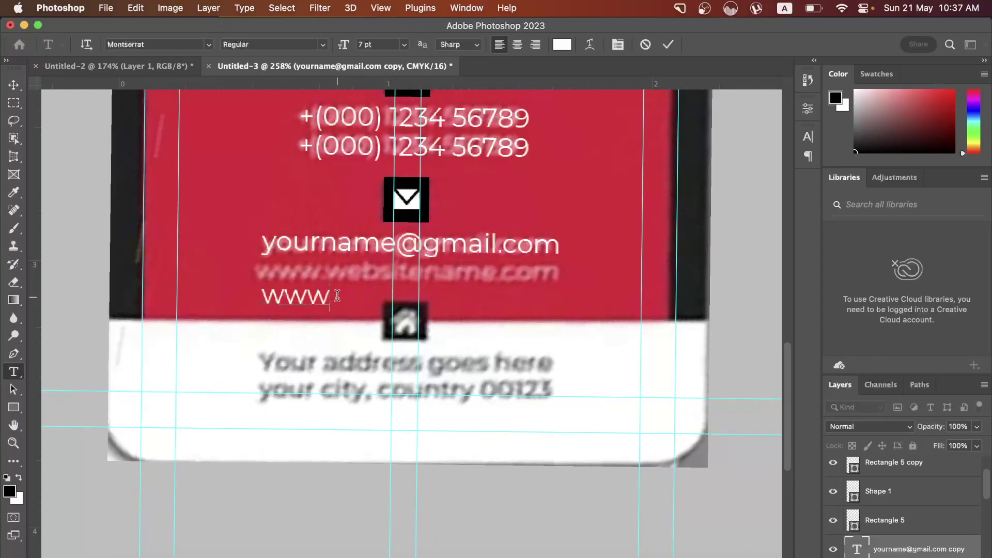
type("websit")
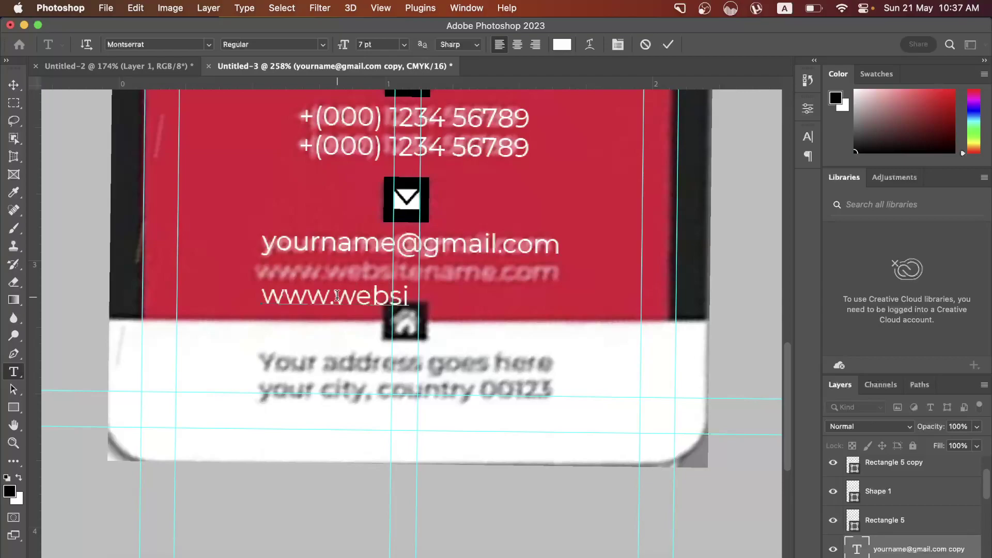
type("e")
type("name.c")
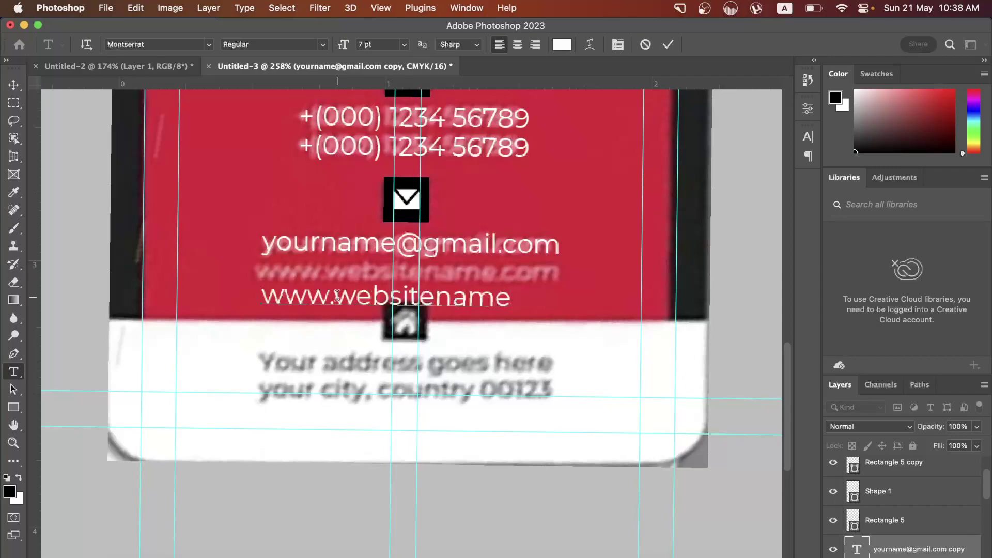
type("o")
type("m")
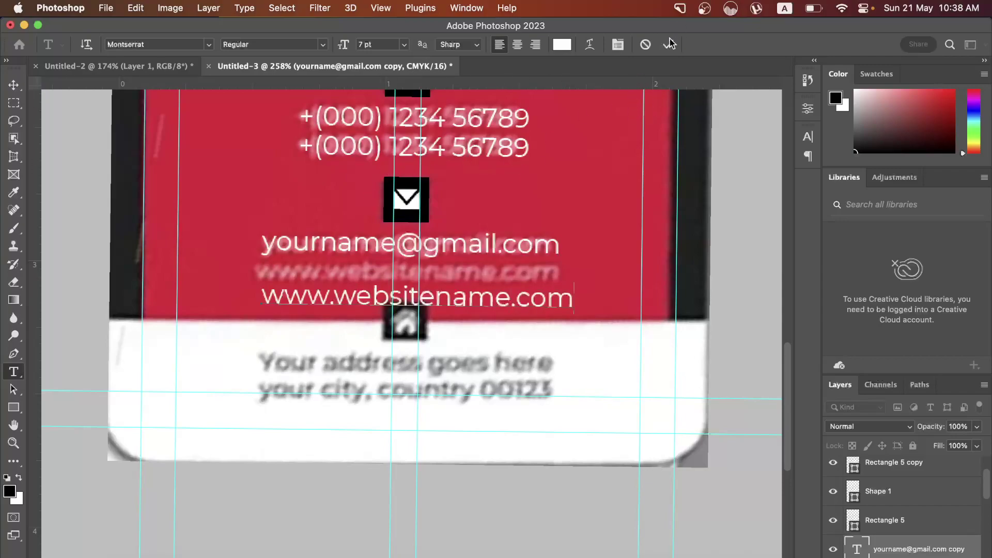
left_click(669, 44)
key("v")
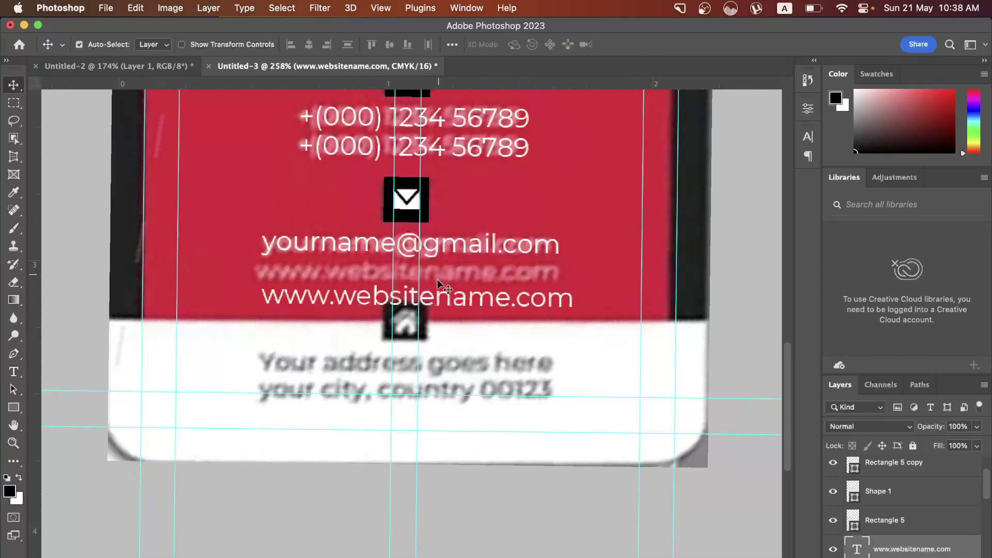
left_click_drag(438, 280, 431, 281)
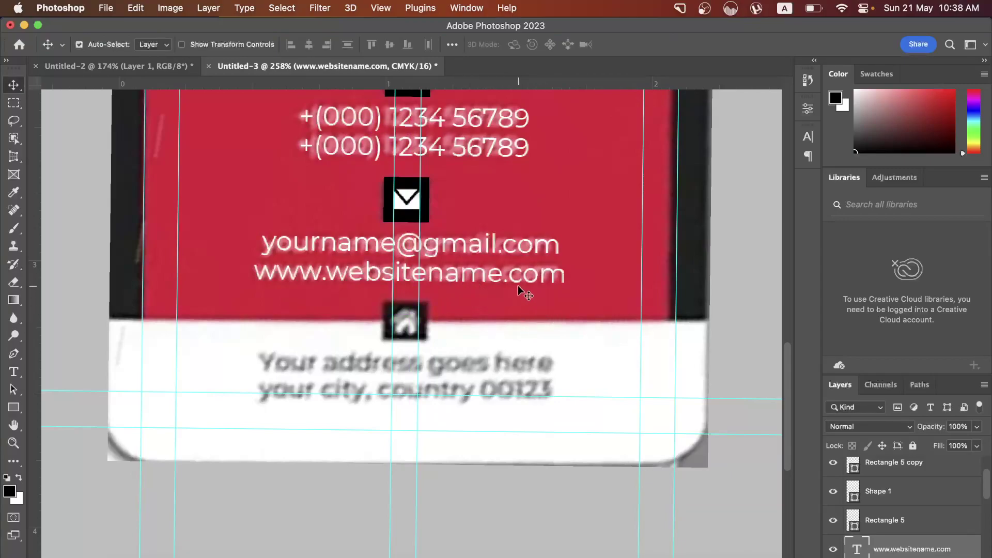
scroll(519, 290, "down", 3)
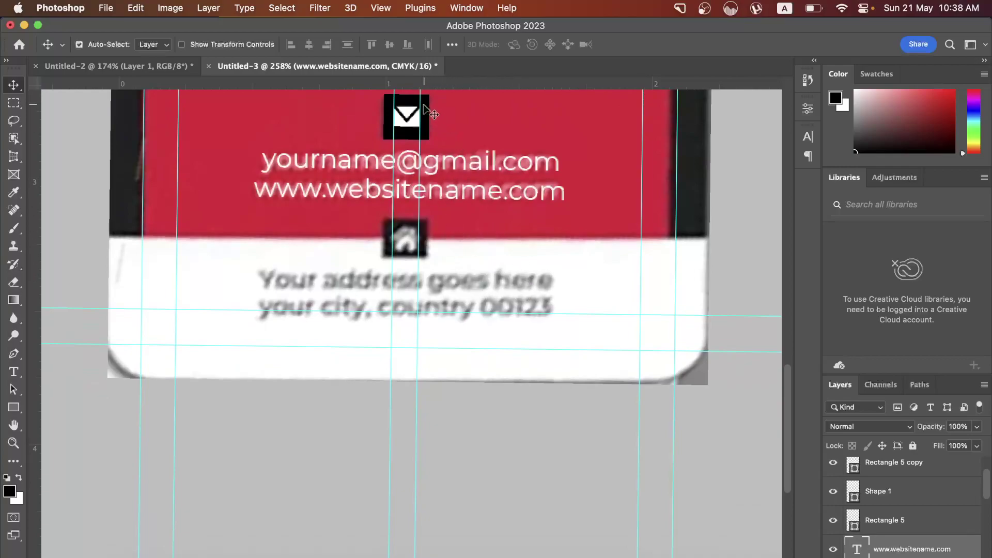
Duplicate the envelope's black square below the website line, covering the house icon
left_click_drag(426, 104, 439, 224)
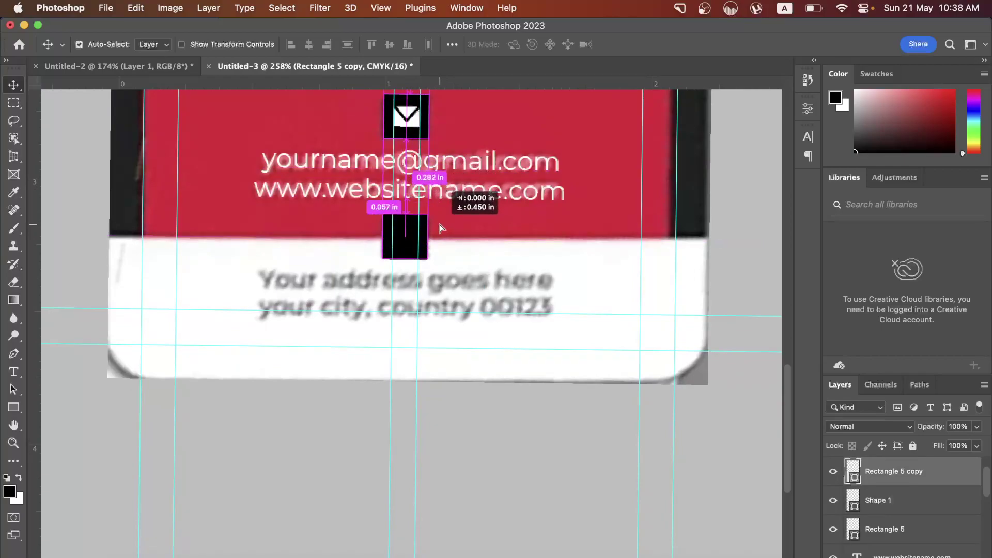
scroll(439, 223, "up", 5)
scroll(439, 223, "up", 2)
Paste the envelope shape into the card, then undo it, leaving the black squares plain
scroll(439, 223, "down", 4)
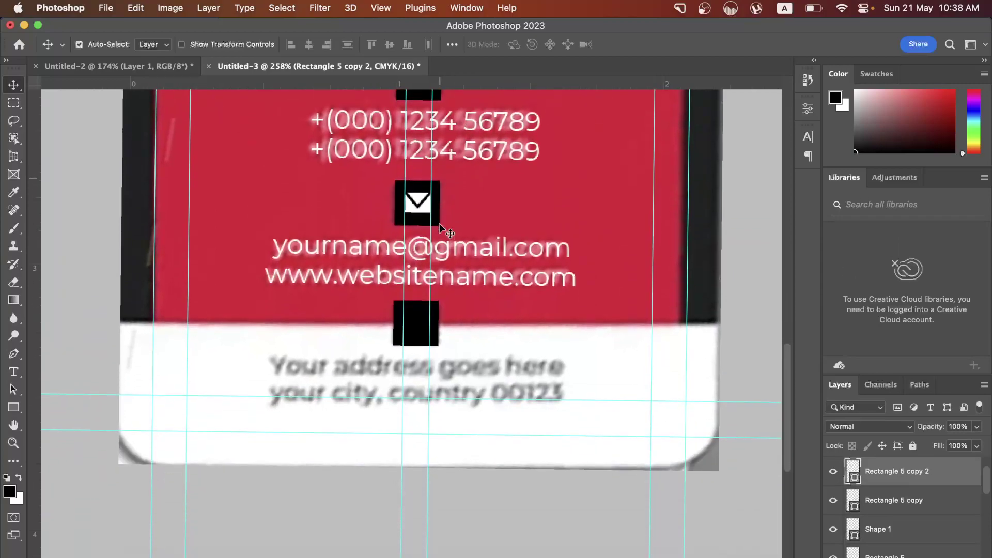
scroll(440, 227, "down", 3)
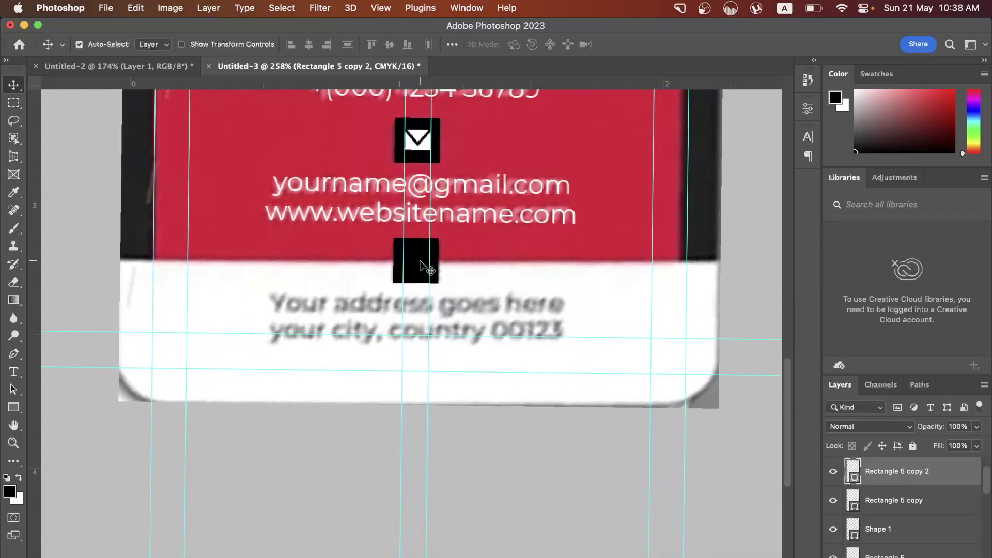
key("ctrl+v")
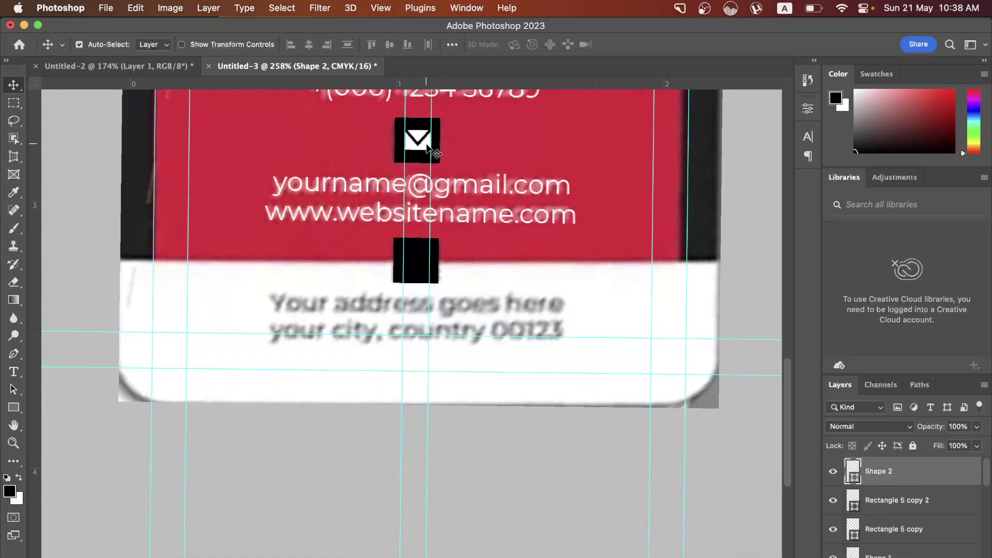
key("ctrl+z")
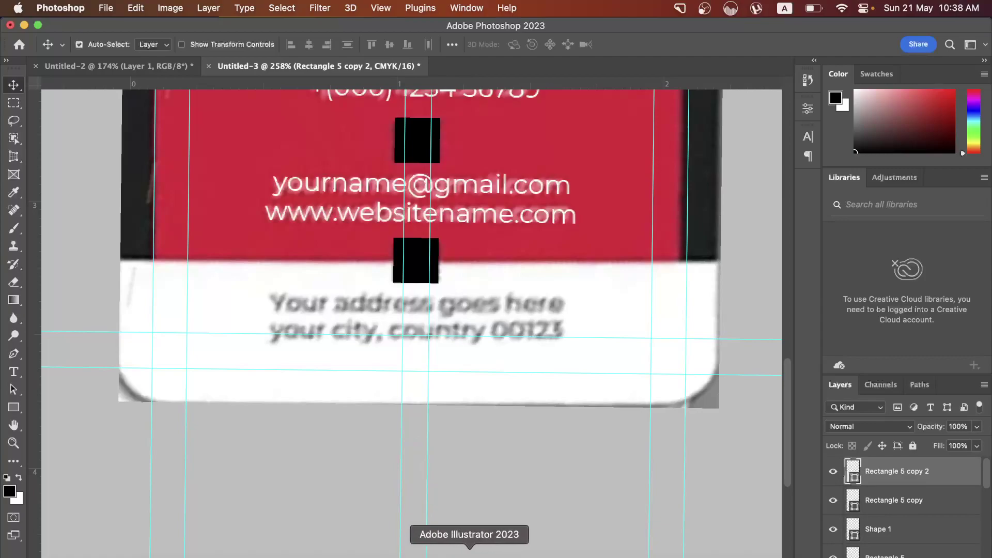
left_click(471, 553)
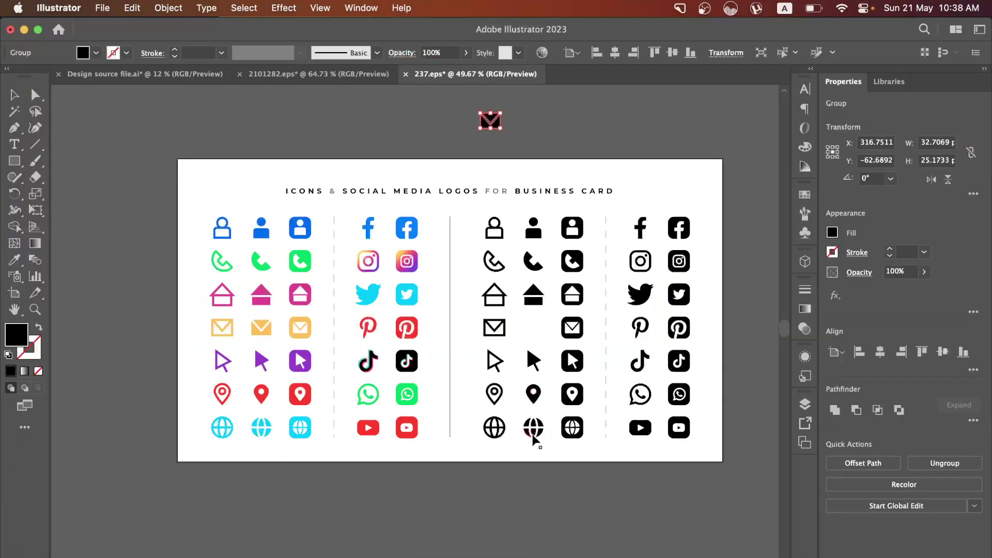
Pick the solid black globe icon on Illustrator's 237.eps sheet and return to Photoshop
left_click(501, 432)
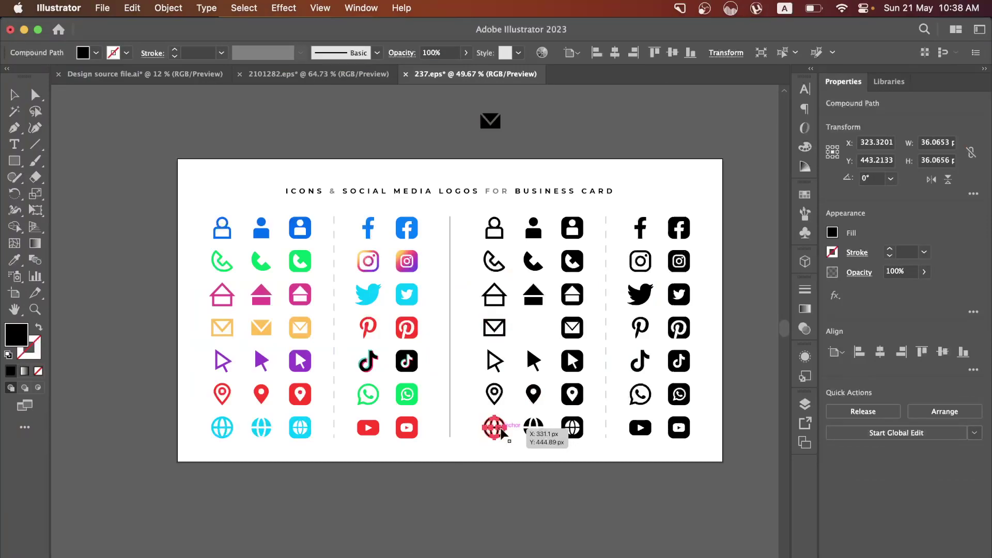
left_click(510, 555)
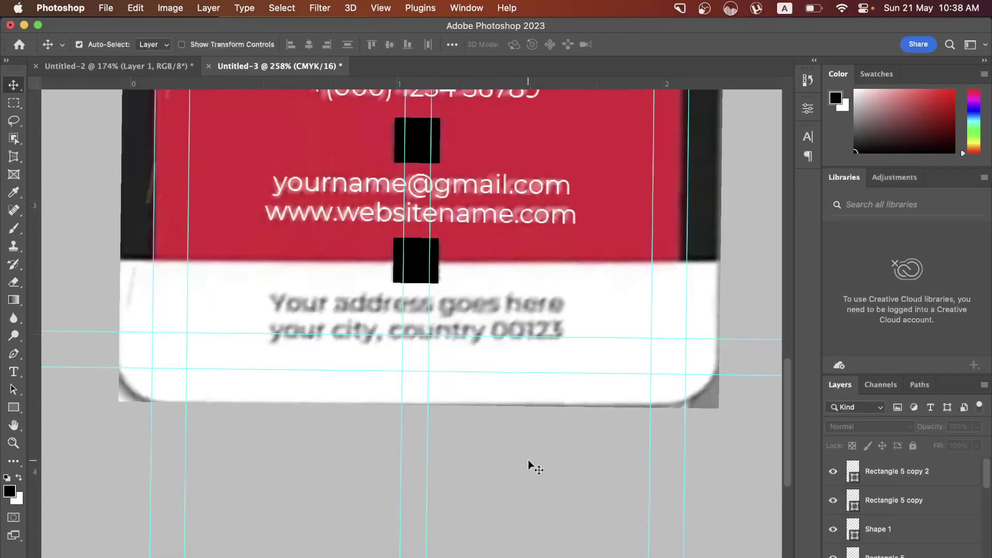
Paste the globe as shape layer Shape 2 and recolour it white (#ffffff)
key("cmd+v")
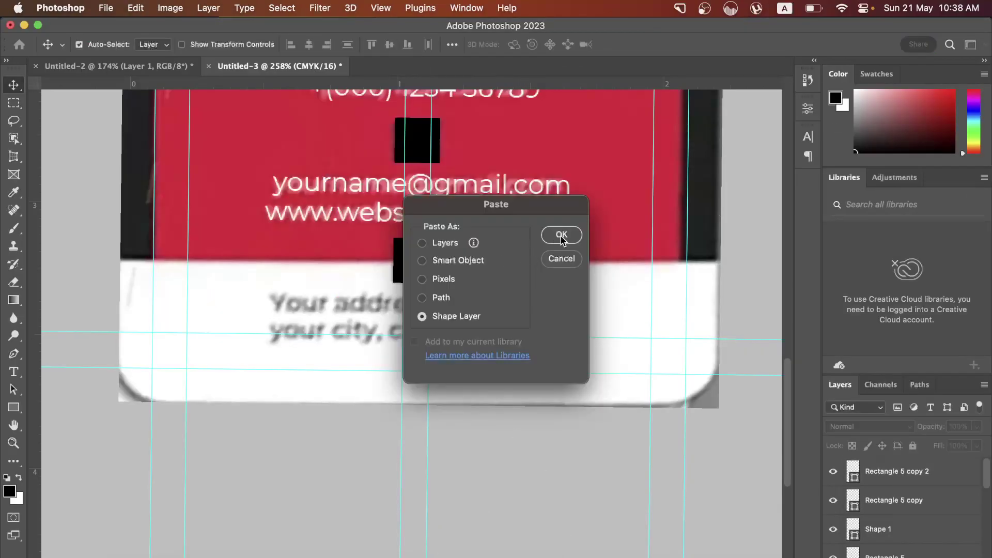
left_click(561, 235)
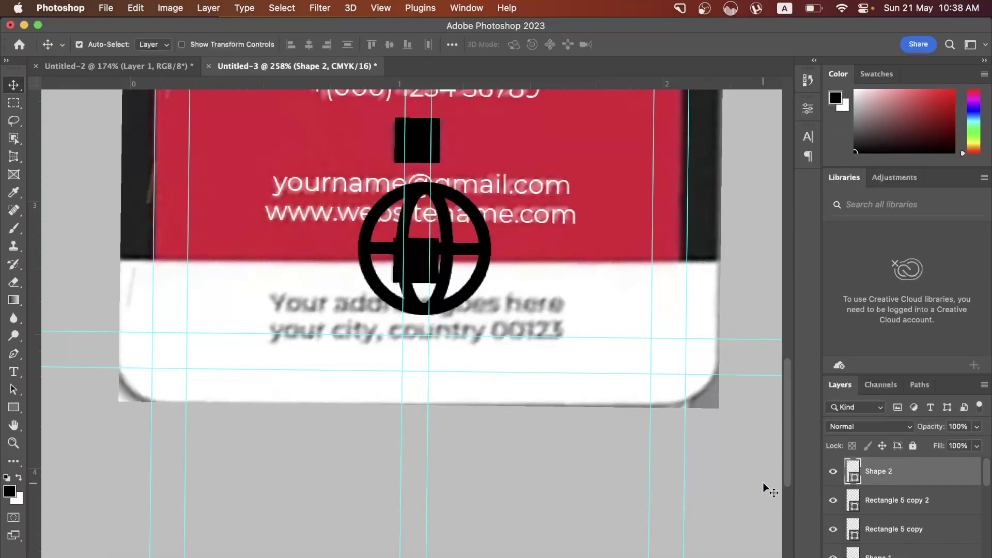
double_click(854, 480)
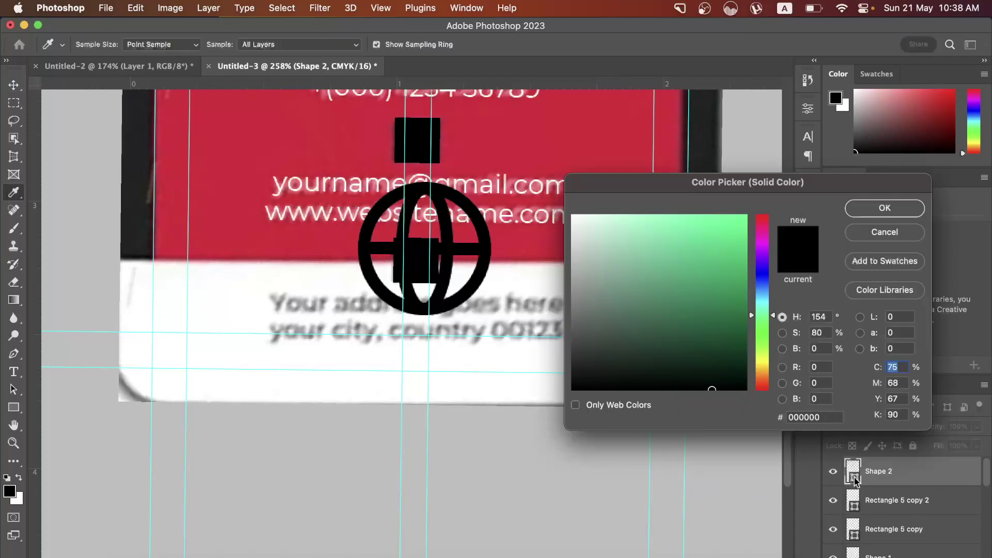
left_click_drag(615, 239, 564, 200)
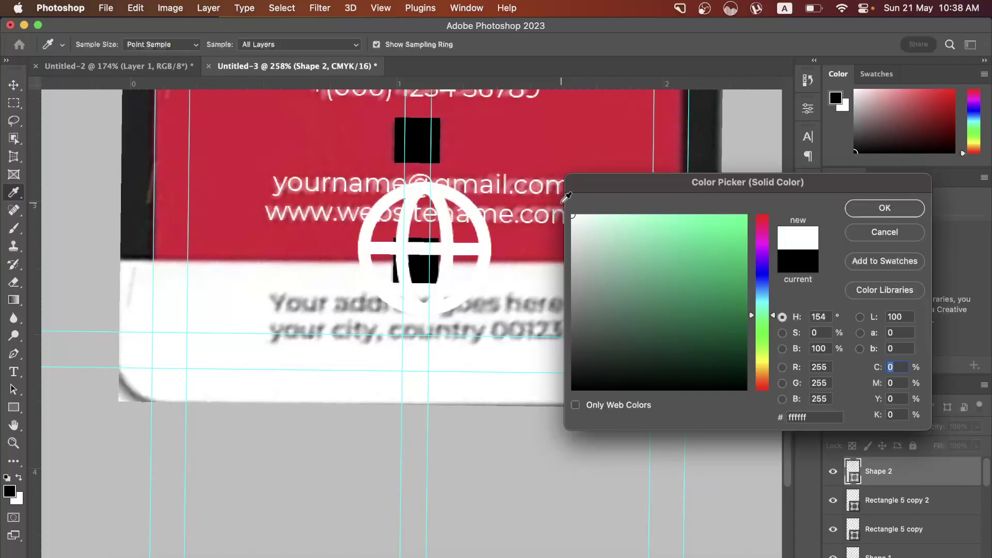
left_click(883, 208)
key("v")
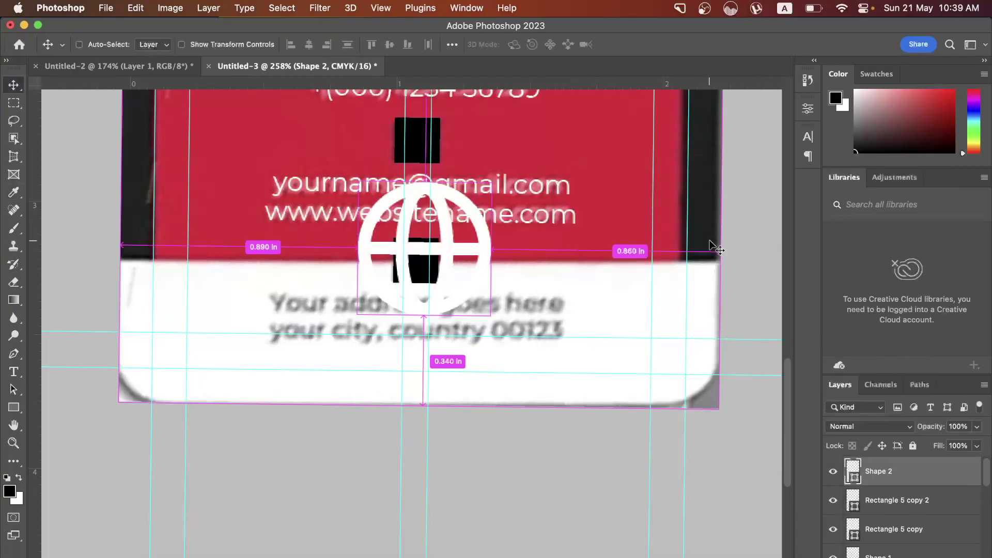
key("ctrl+t")
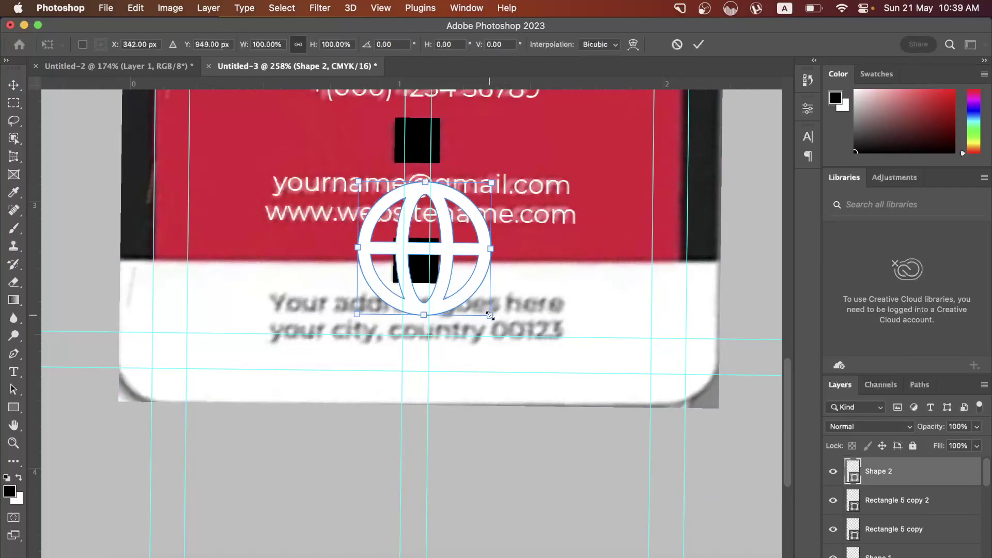
Shrink the globe to about a fifth and place it in the upper black square
left_click_drag(490, 315, 397, 206)
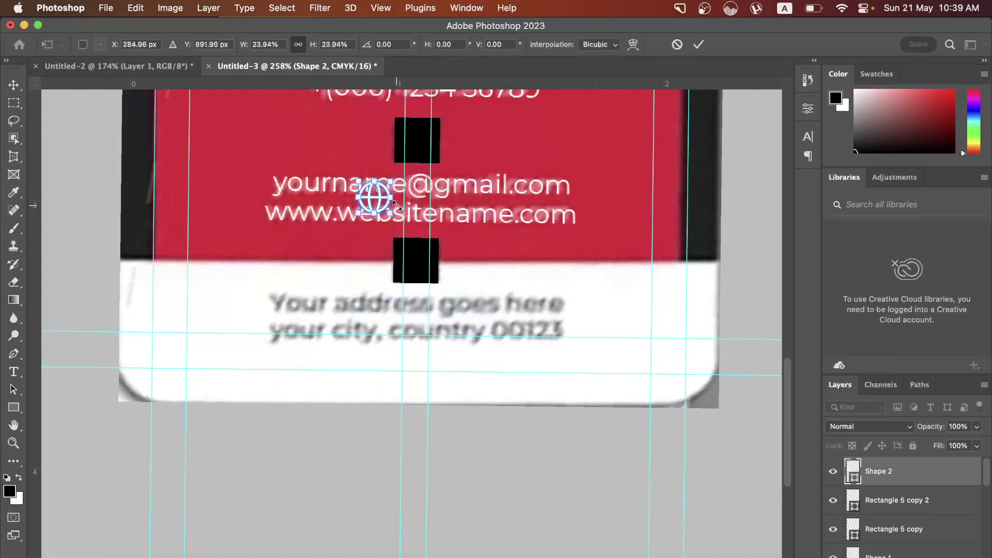
left_click_drag(377, 198, 423, 145)
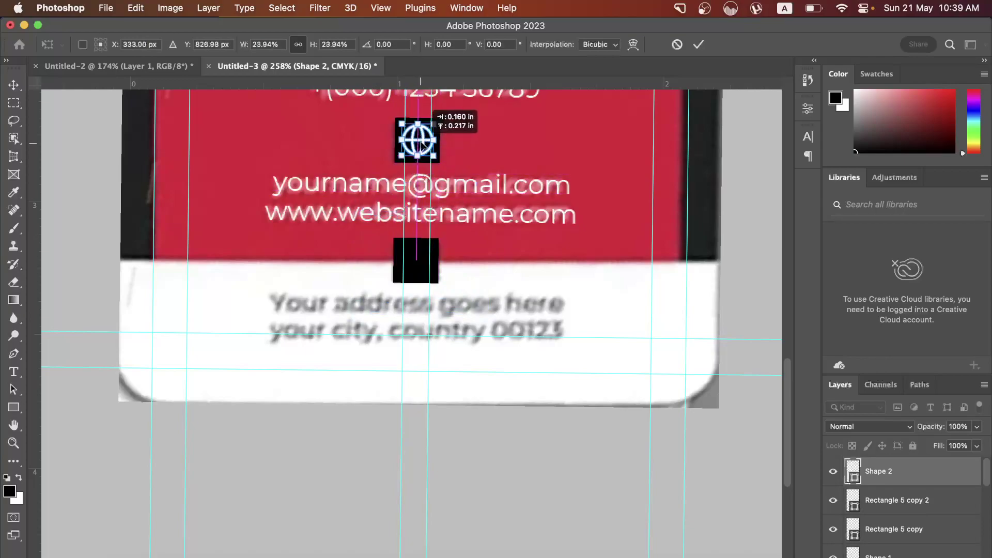
mouse_move(423, 145)
left_mouse_down()
mouse_move(432, 141)
mouse_move(414, 142)
left_mouse_up()
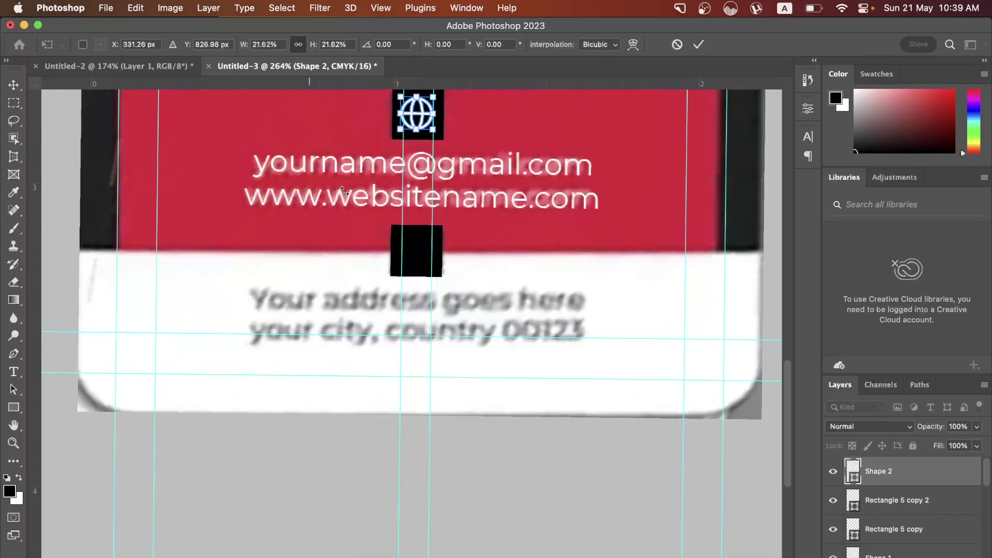
scroll(377, 165, "up", 5)
scroll(341, 191, "up", 5)
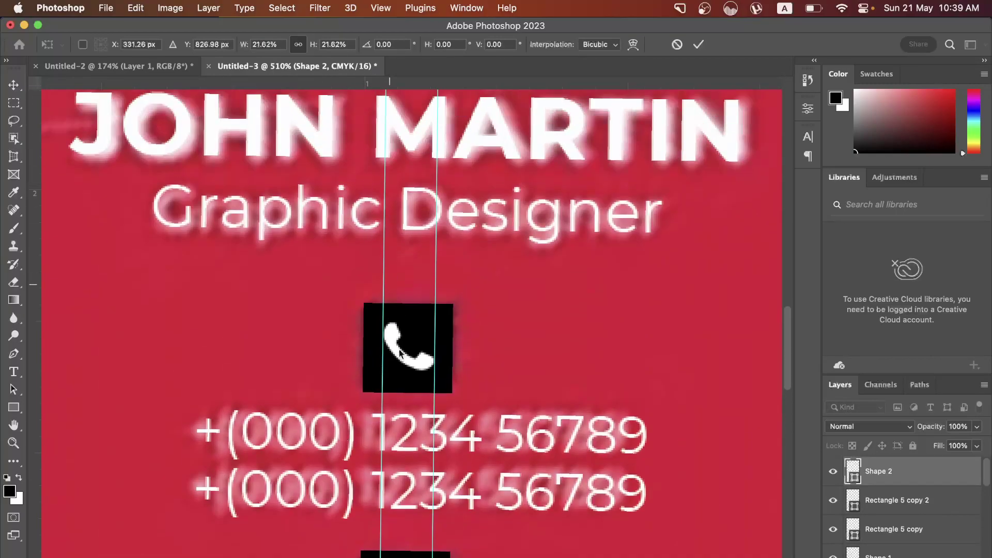
scroll(399, 353, "down", 5)
scroll(399, 352, "down", 4)
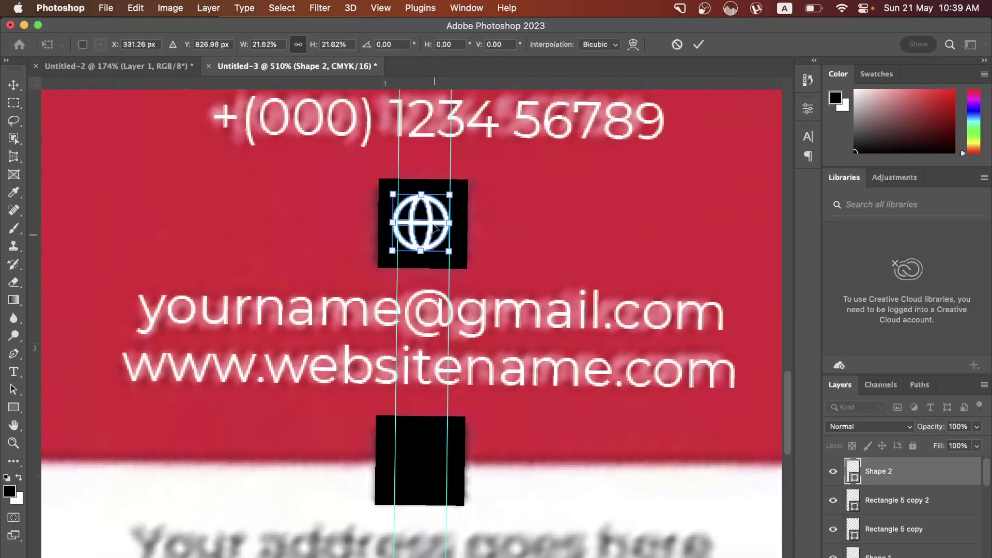
scroll(436, 228, "up", 2)
scroll(434, 226, "up", 2)
scroll(431, 223, "up", 1)
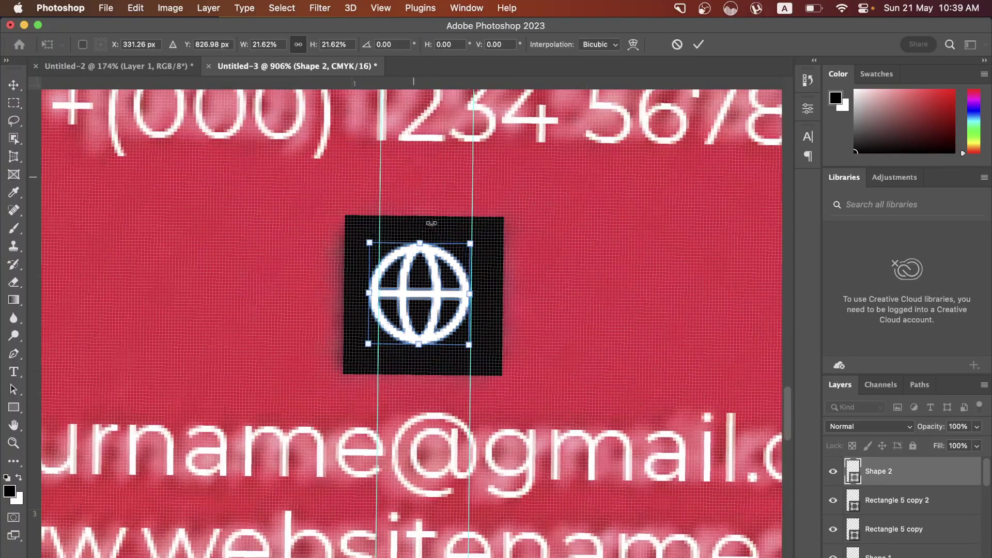
scroll(431, 224, "up", 2)
scroll(432, 223, "up", 1)
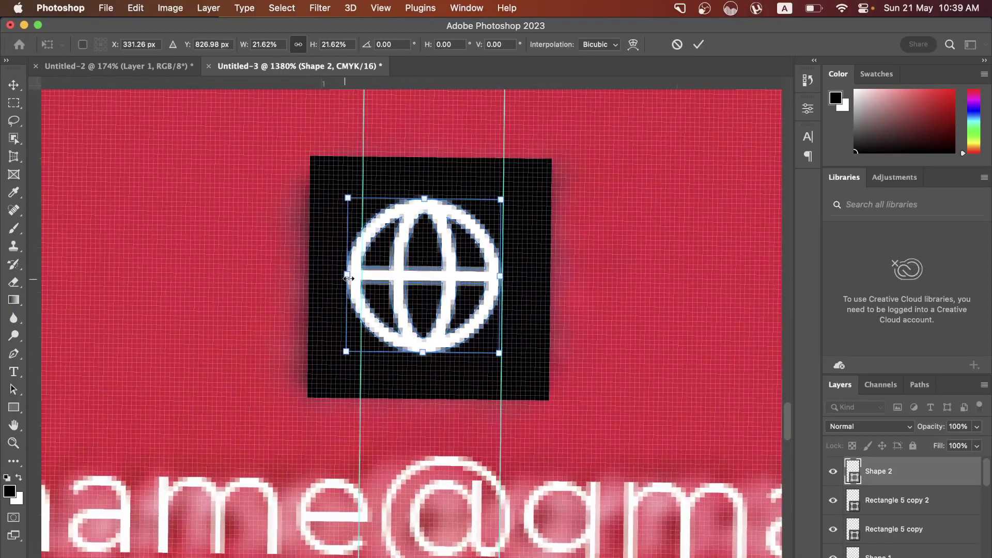
left_click_drag(345, 275, 364, 276)
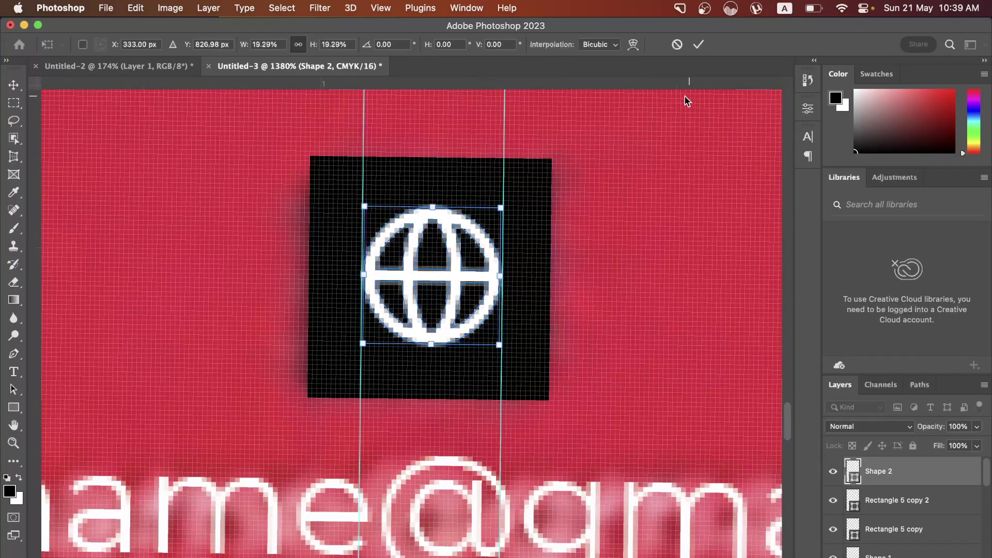
left_click(699, 44)
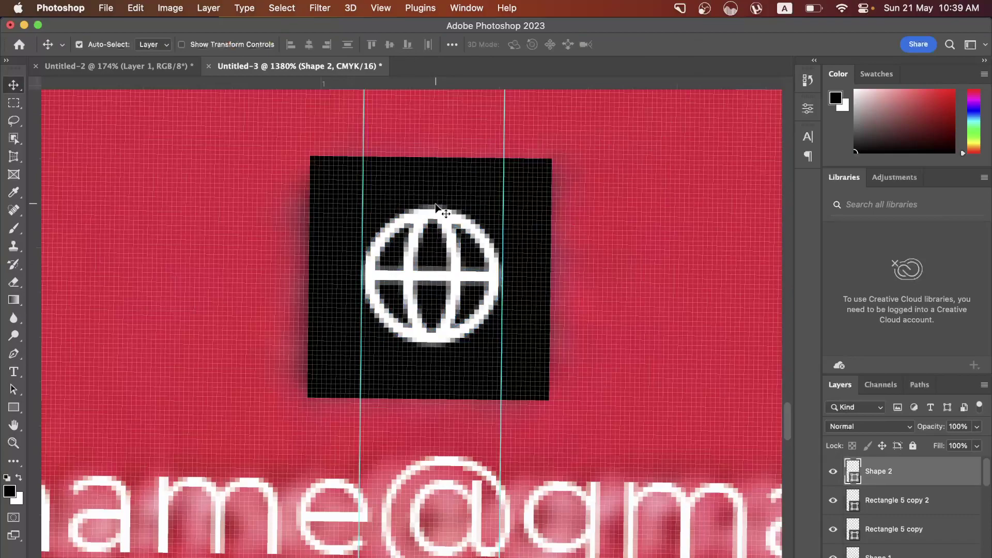
Select the globe together with its black square to centre-align them
left_click(448, 181)
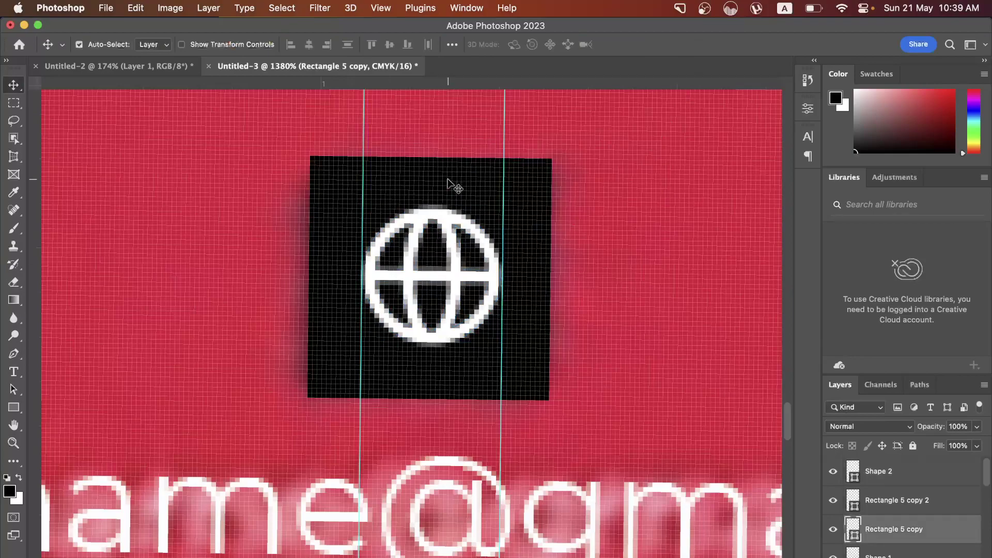
left_click(440, 223, "shift")
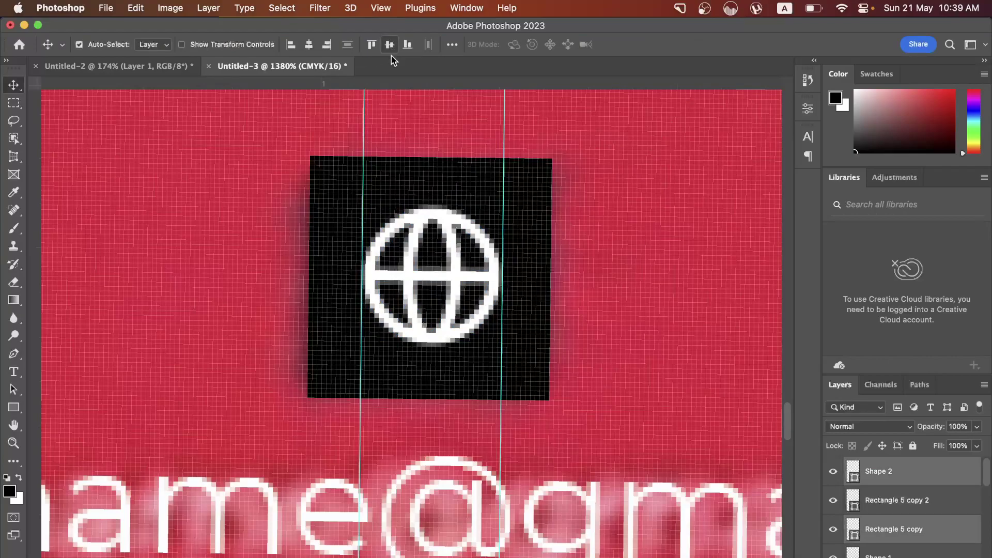
scroll(534, 305, "down", 2)
scroll(535, 304, "down", 2)
scroll(534, 304, "down", 2)
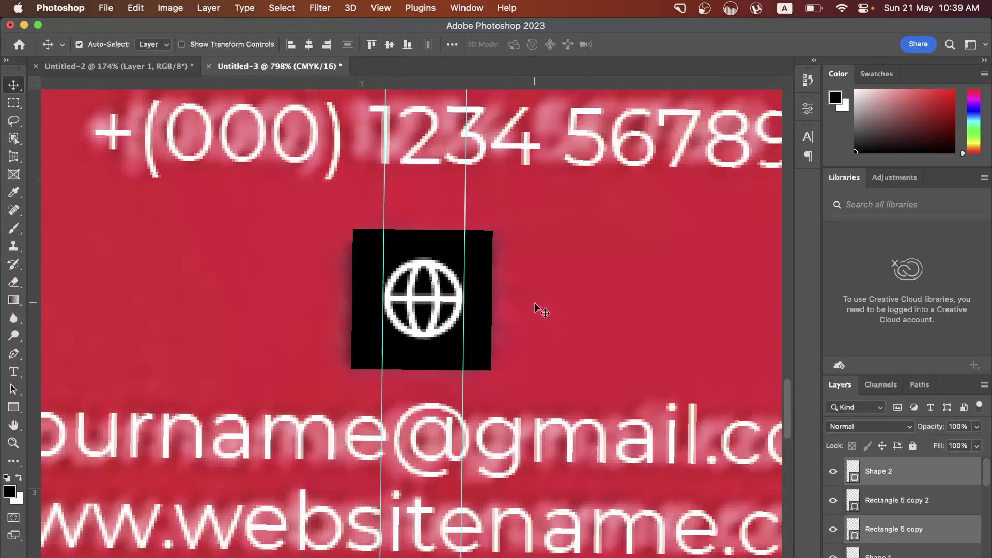
scroll(534, 303, "down", 2)
scroll(534, 302, "down", 2)
scroll(535, 302, "down", 3)
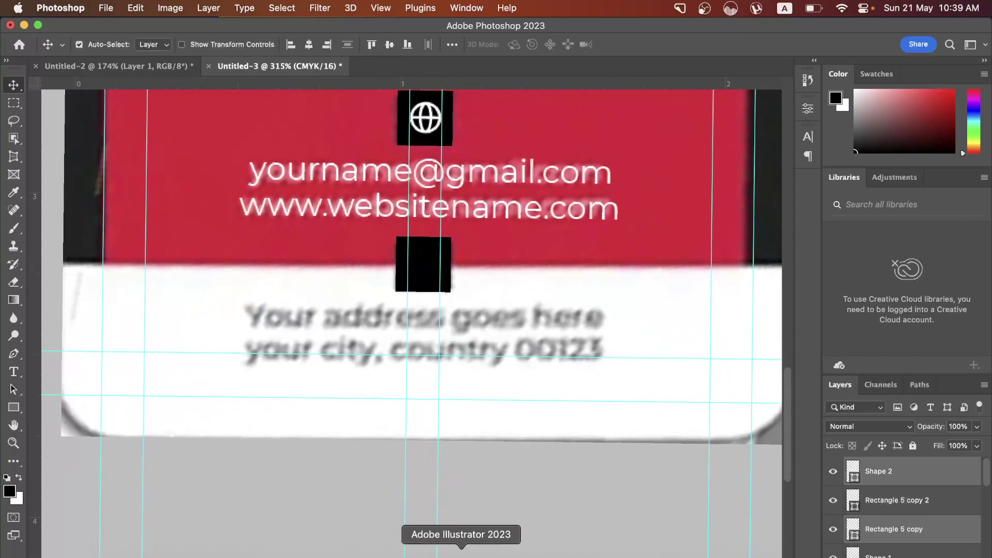
In Illustrator's 237.eps sheet, select and copy the filled house icon
left_click(467, 555)
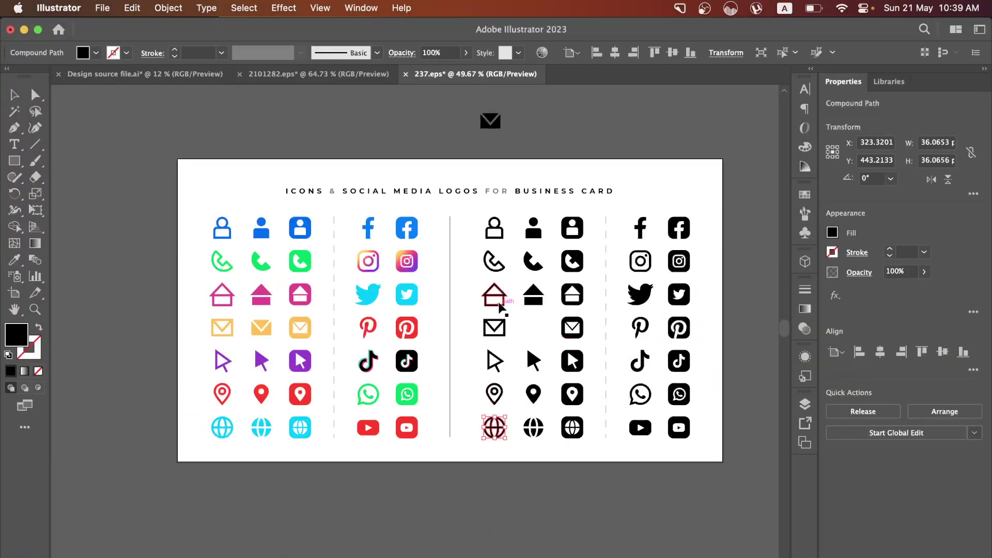
left_click(328, 75)
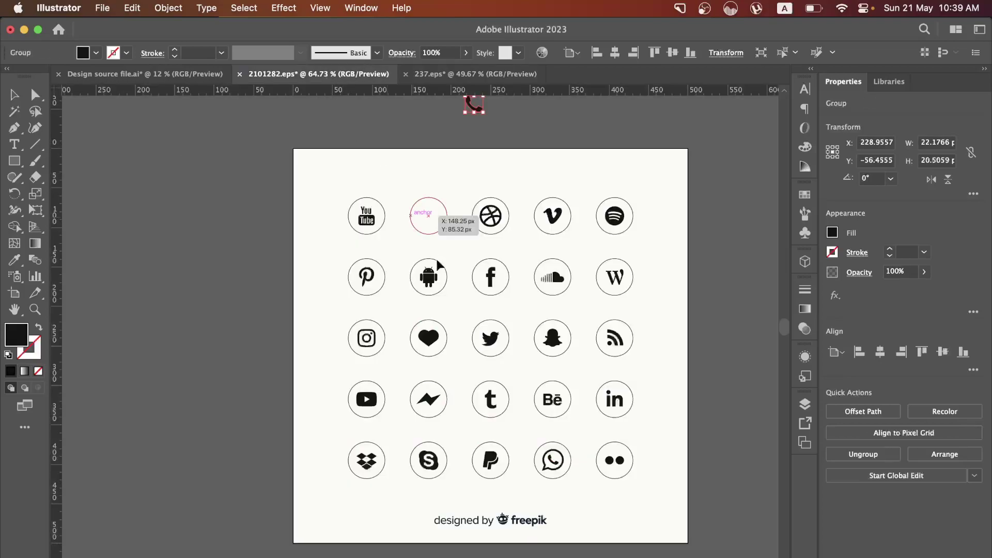
left_click(443, 75)
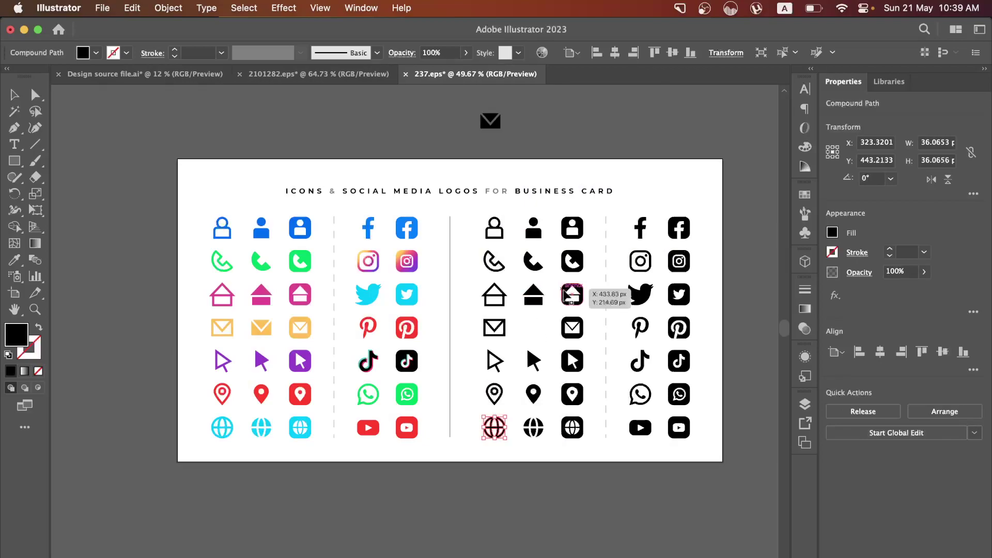
left_click(539, 305)
left_click_drag(539, 305, 538, 305)
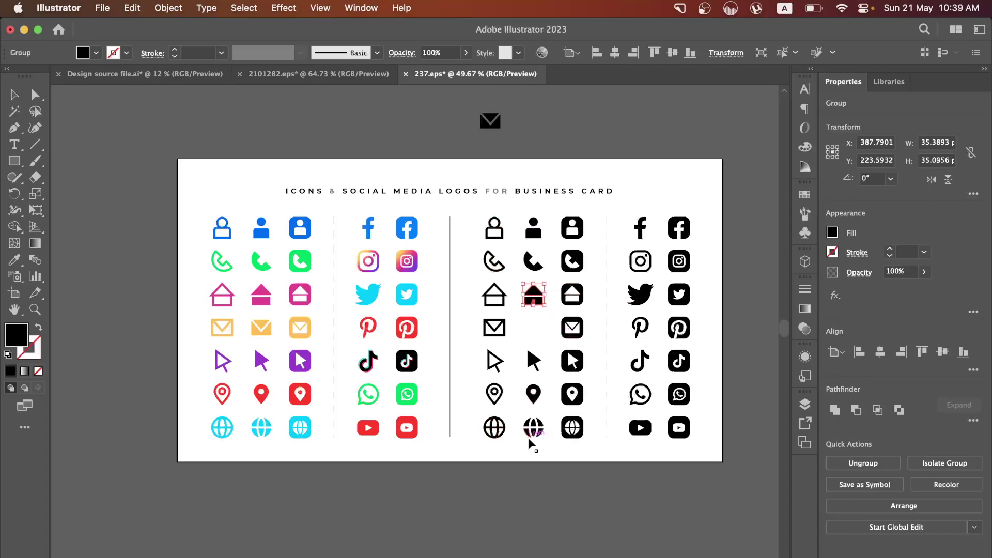
left_click_drag(499, 434, 539, 421)
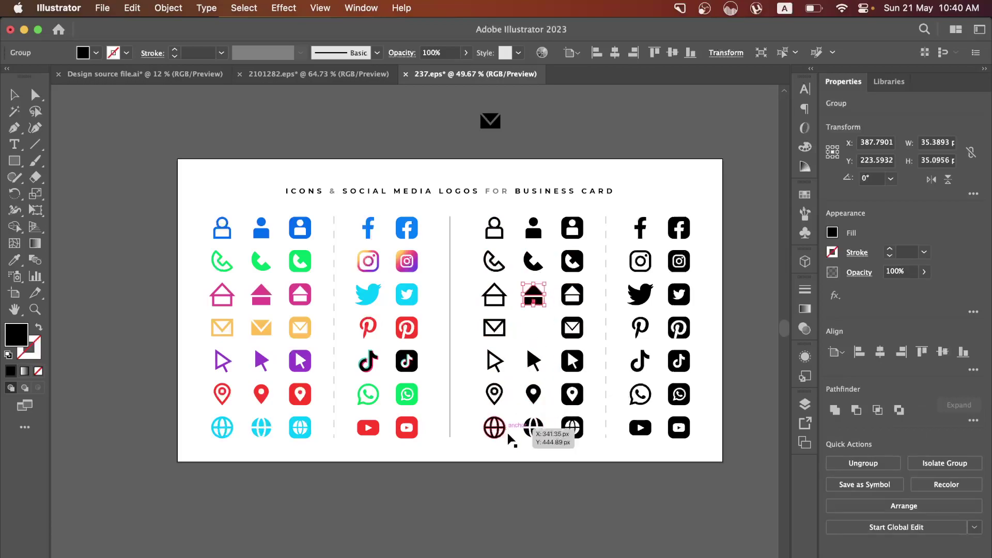
Check the card in Photoshop, recheck the icon documents in Illustrator, then return to Photoshop
left_click(495, 553)
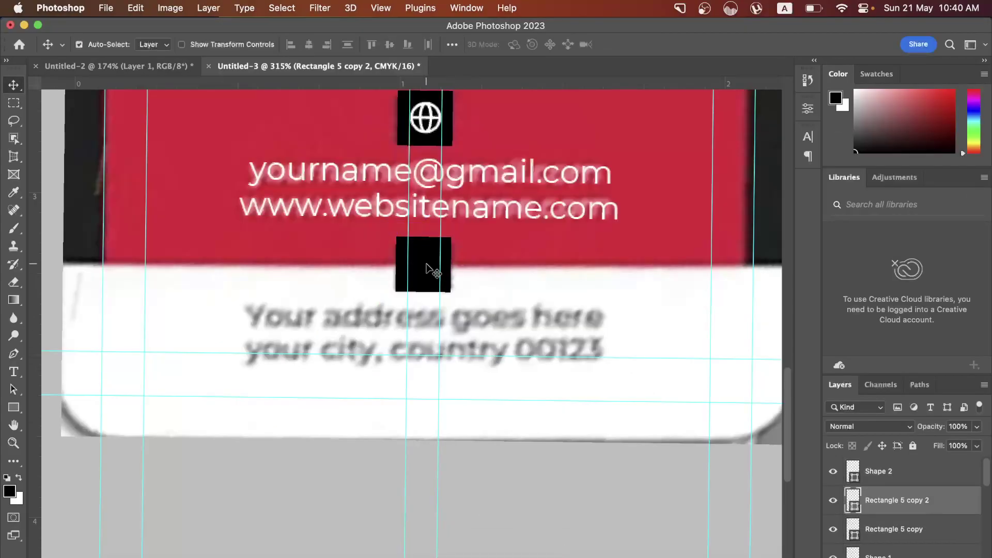
scroll(427, 269, "up", 5)
scroll(427, 267, "down", 3)
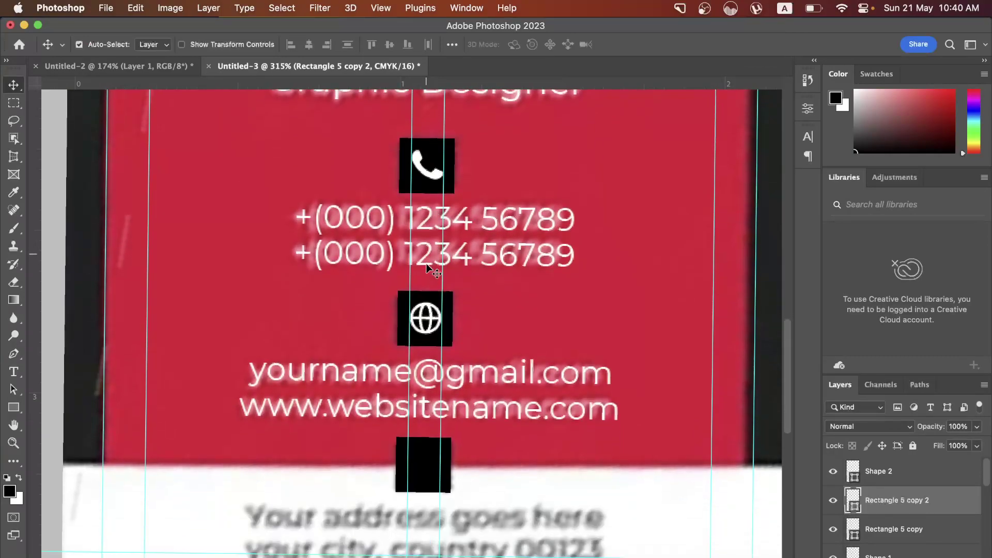
scroll(427, 269, "up", 1)
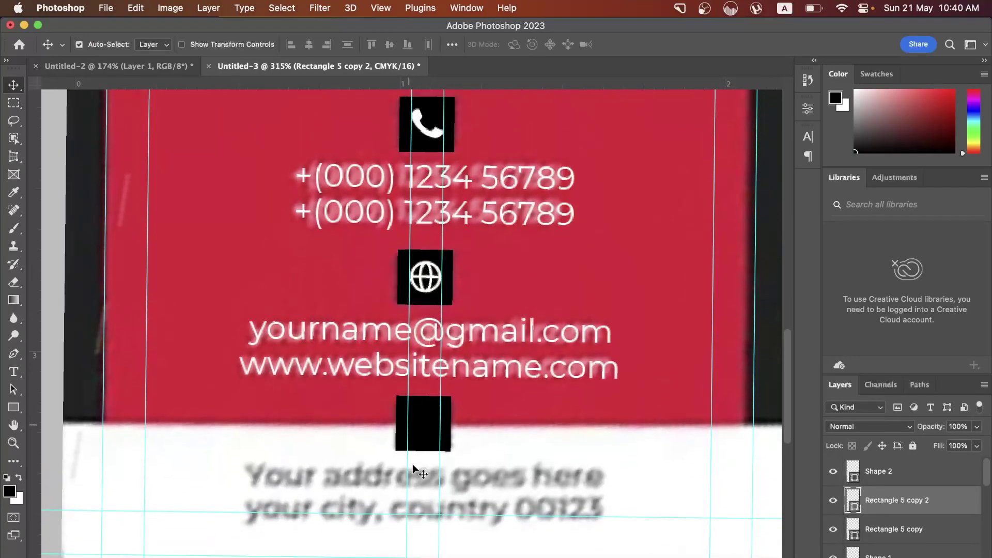
left_click(458, 550)
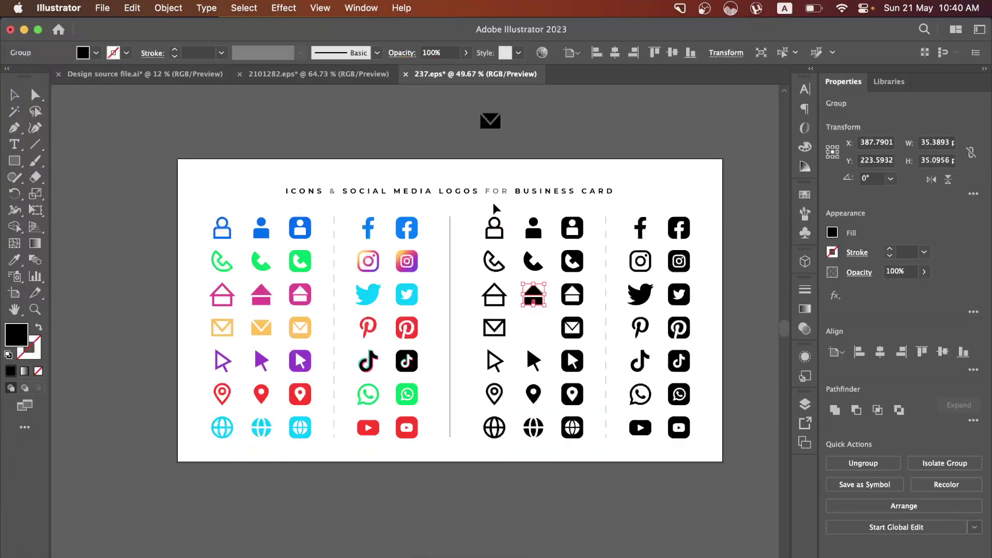
left_click(343, 74)
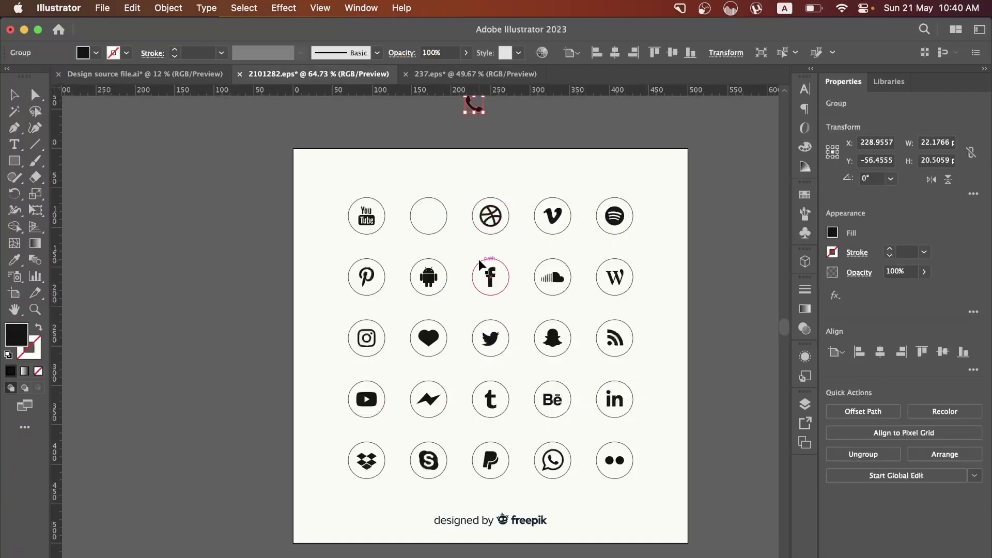
left_click(462, 75)
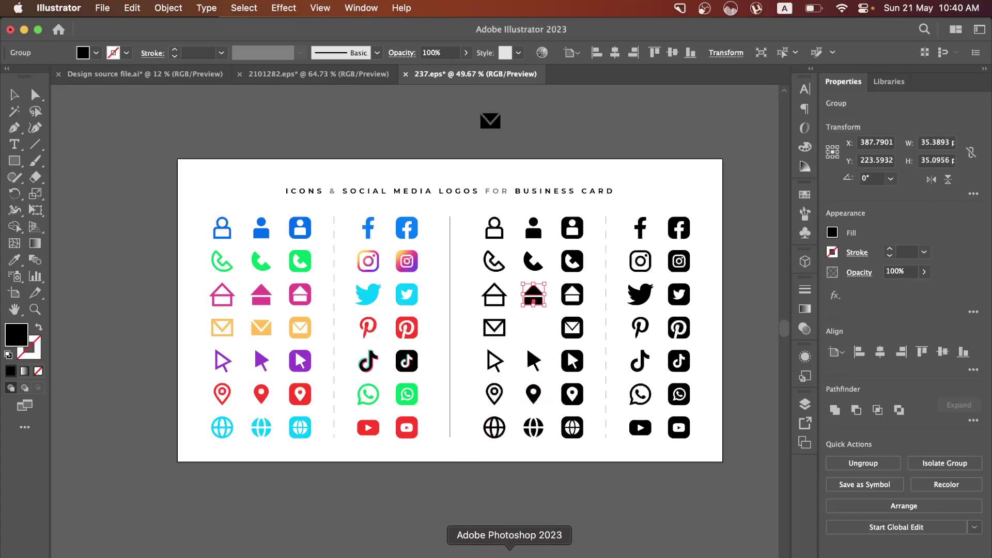
left_click(487, 556)
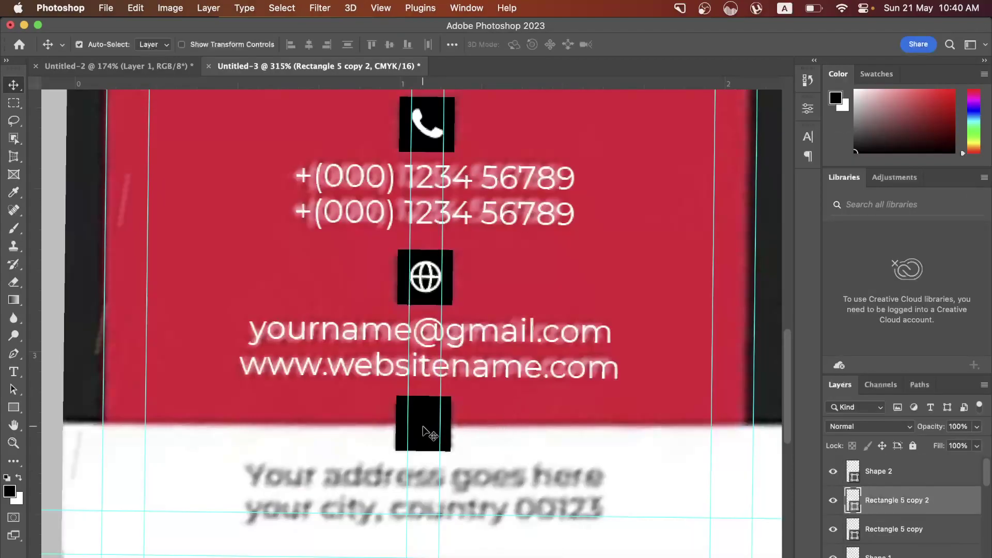
Paste the house icon as shape layer Shape 3 and fill it white (ffffff)
key("ctrl+v")
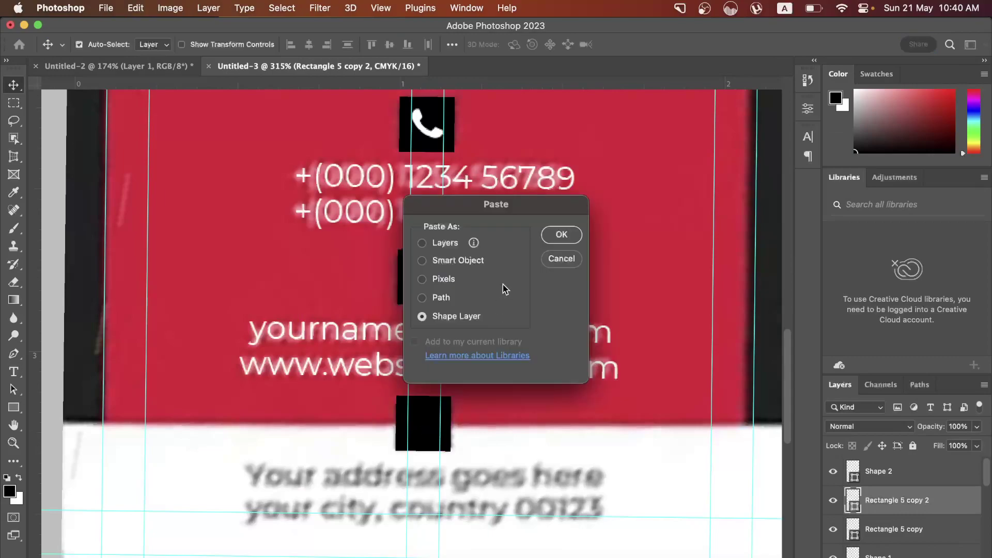
left_click(562, 236)
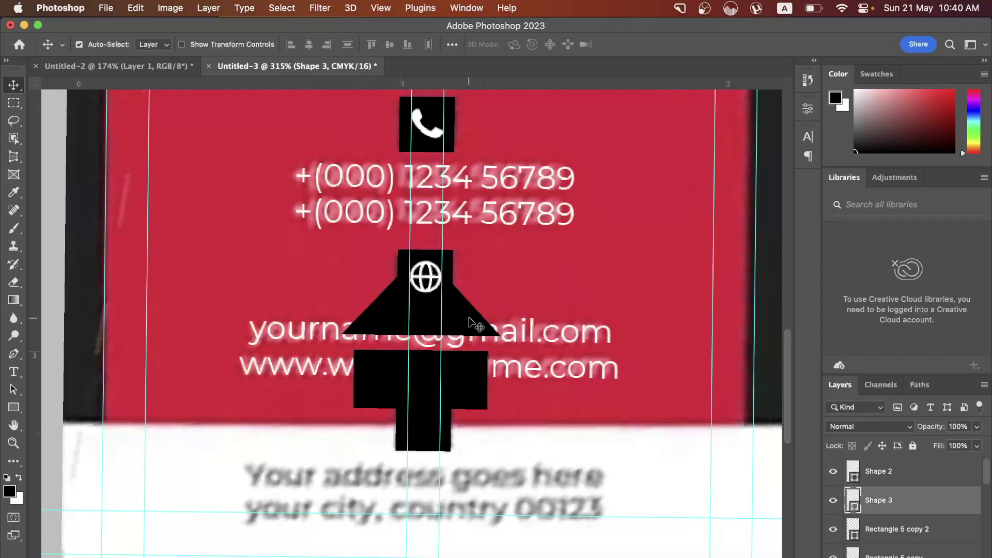
double_click(856, 506)
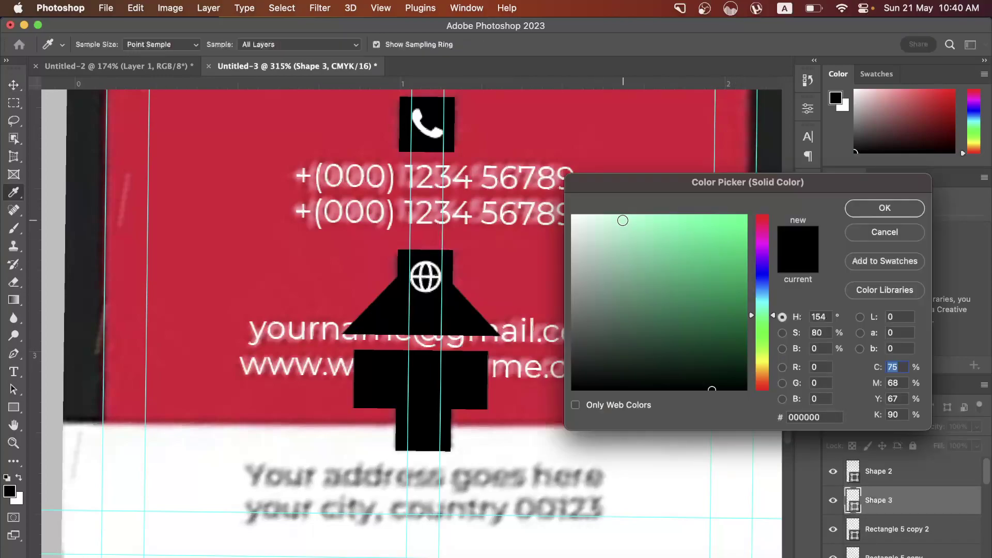
left_click_drag(622, 221, 571, 215)
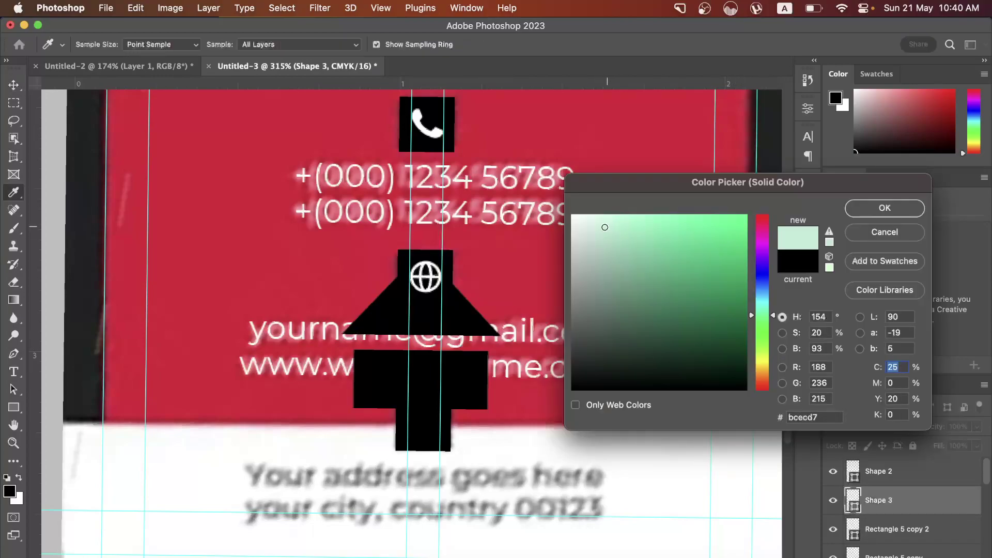
left_click(871, 209)
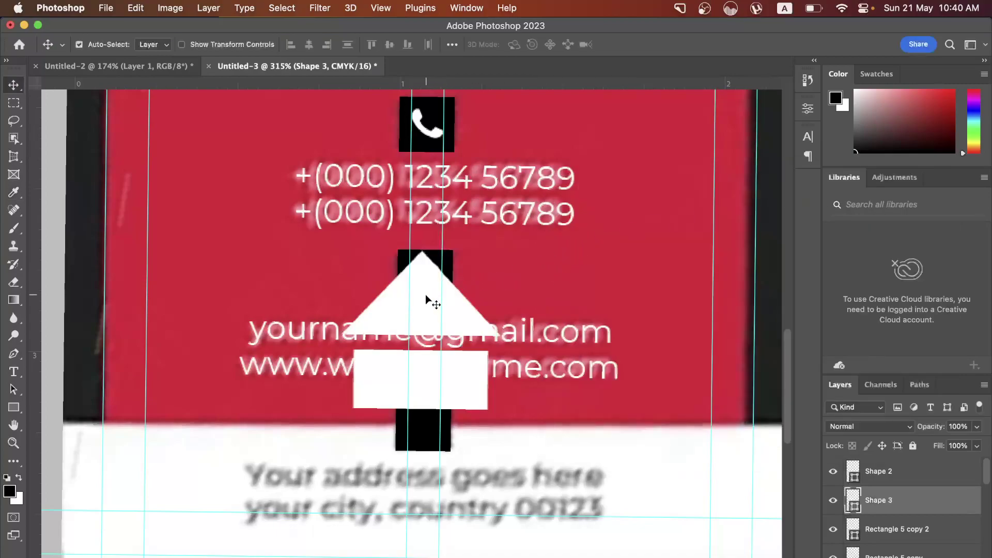
Scale Shape 3 to 20.30% and centre it in the bottom black square
key("ctrl+t")
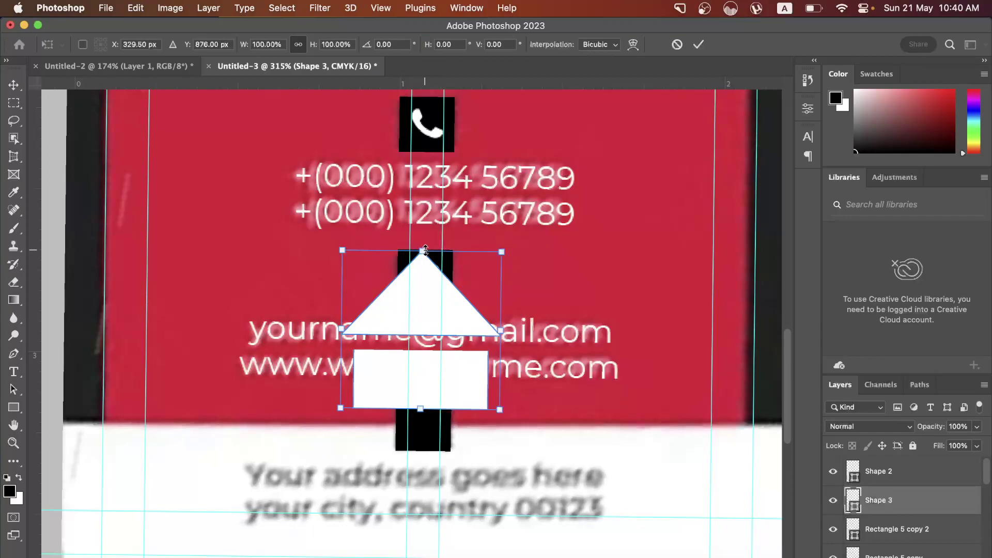
left_click_drag(425, 250, 424, 429)
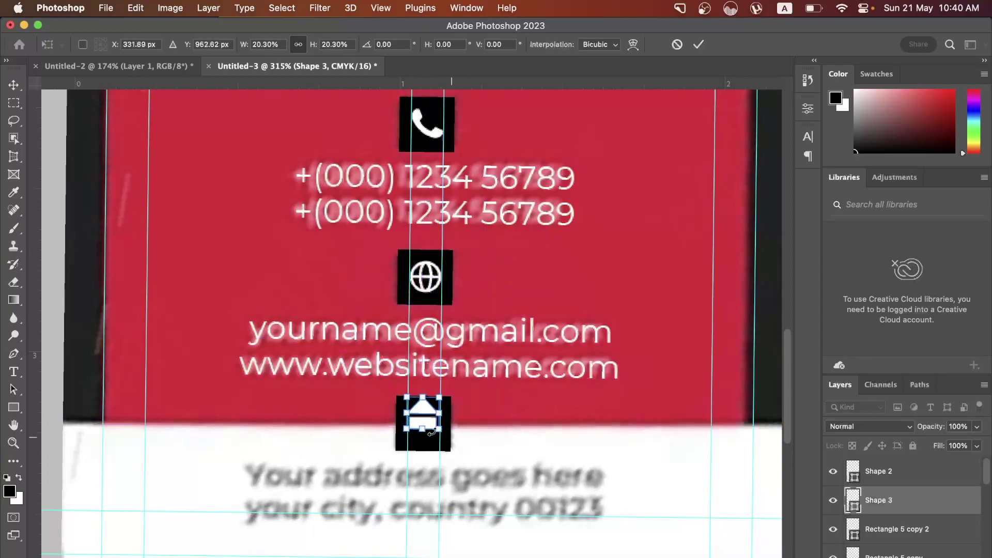
scroll(423, 428, "up", 2)
scroll(423, 426, "up", 2)
scroll(424, 424, "up", 1)
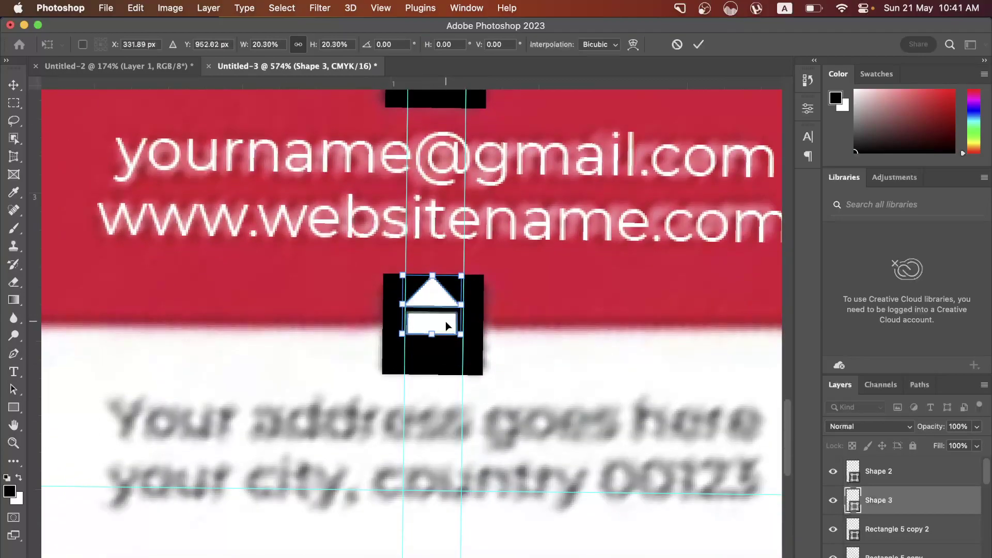
left_click_drag(445, 321, 447, 332)
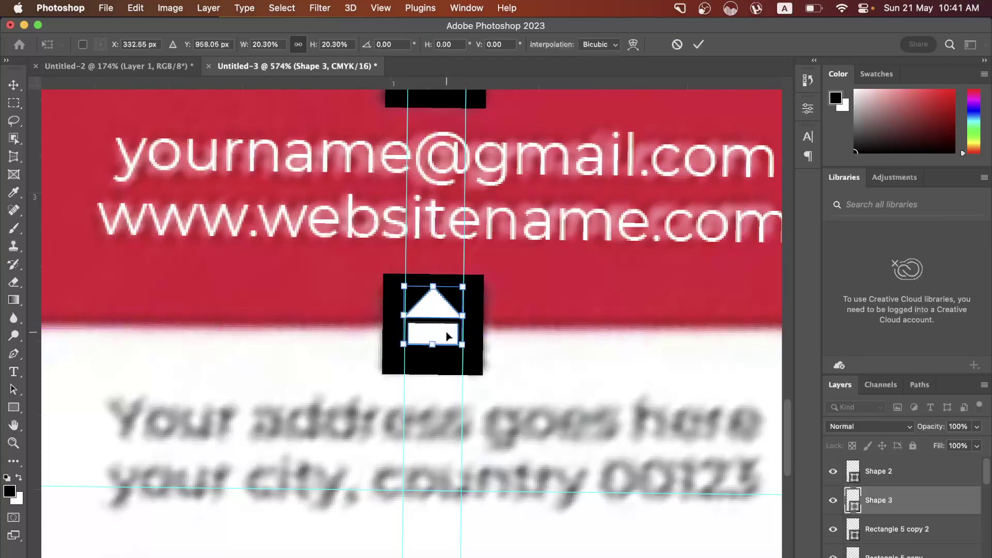
scroll(465, 326, "up", 2)
scroll(454, 333, "up", 1)
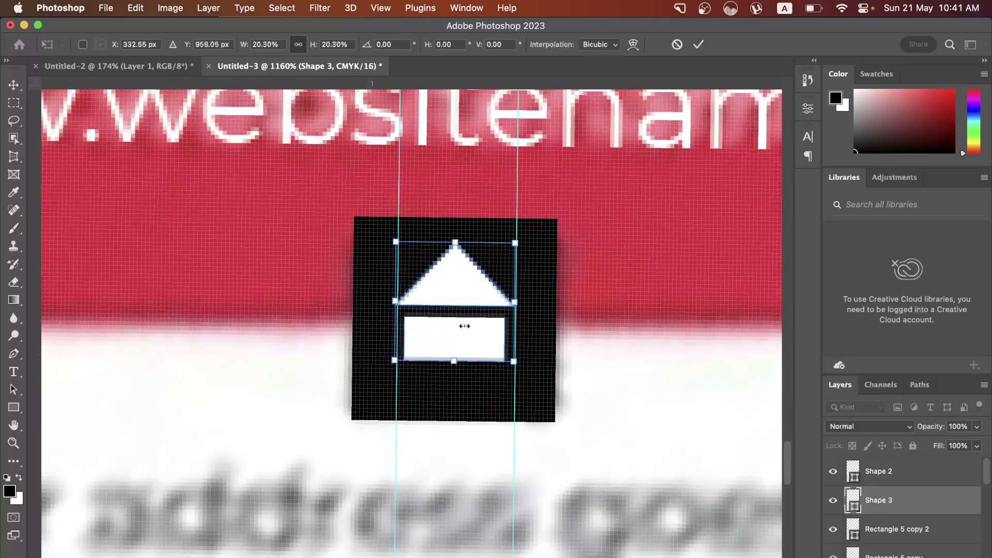
scroll(454, 331, "up", 1)
scroll(453, 331, "up", 1)
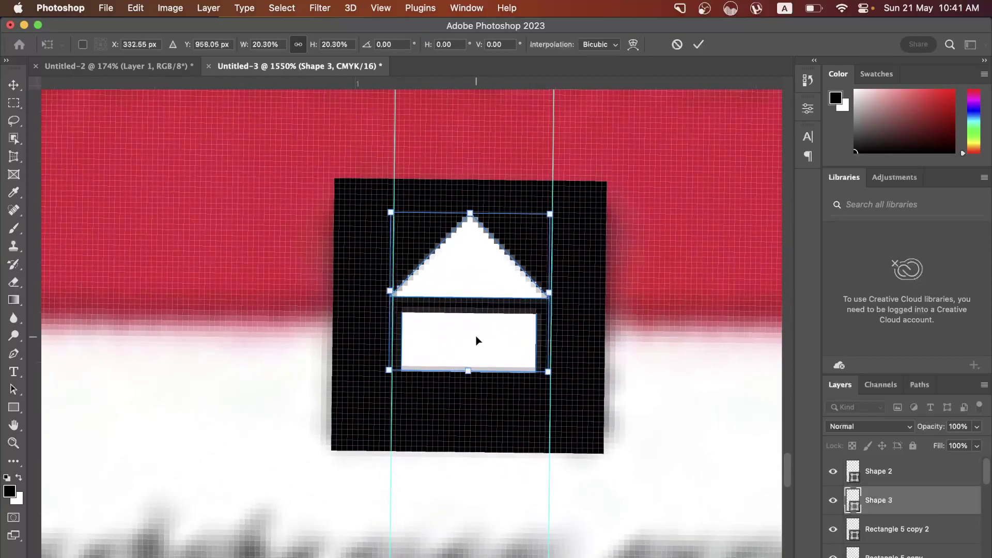
left_click_drag(476, 340, 476, 340)
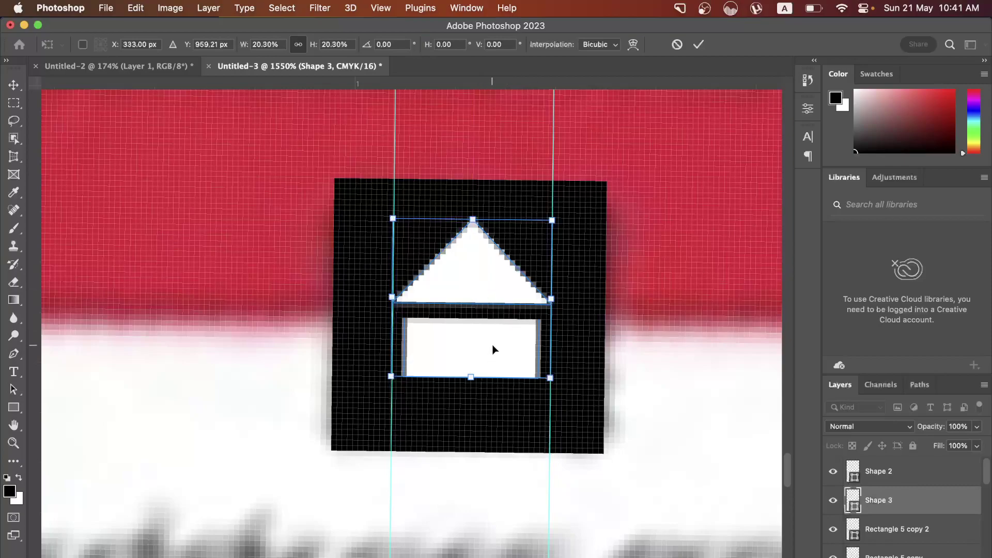
left_click_drag(493, 350, 494, 353)
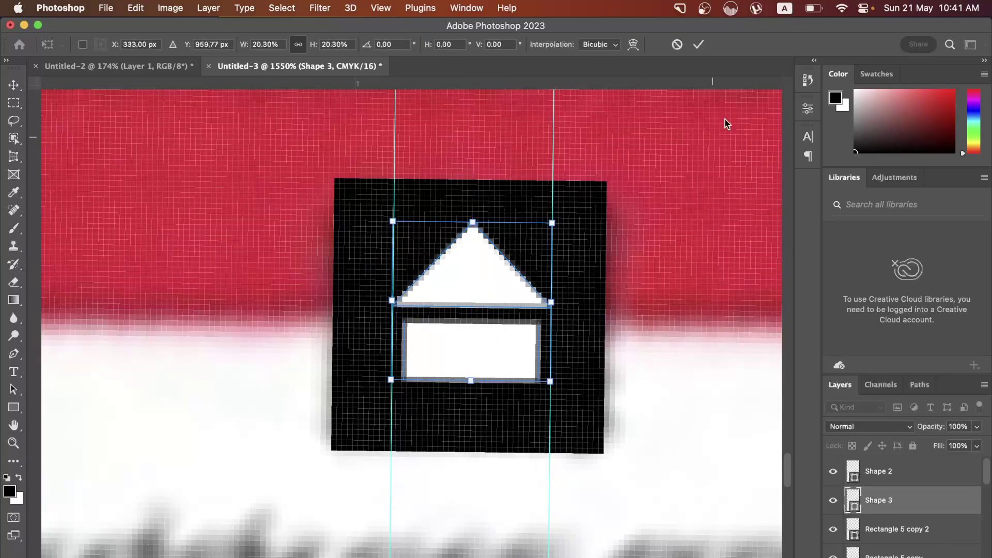
left_click(698, 46)
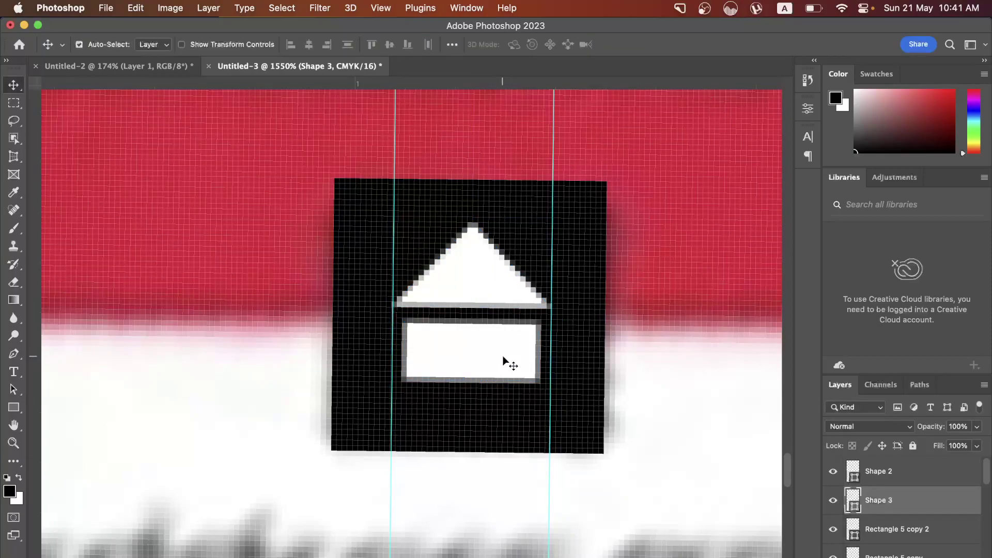
Cancel a stray transform, align the vertical guide with the icon column, and zoom out to the whole card
key("ctrl+t")
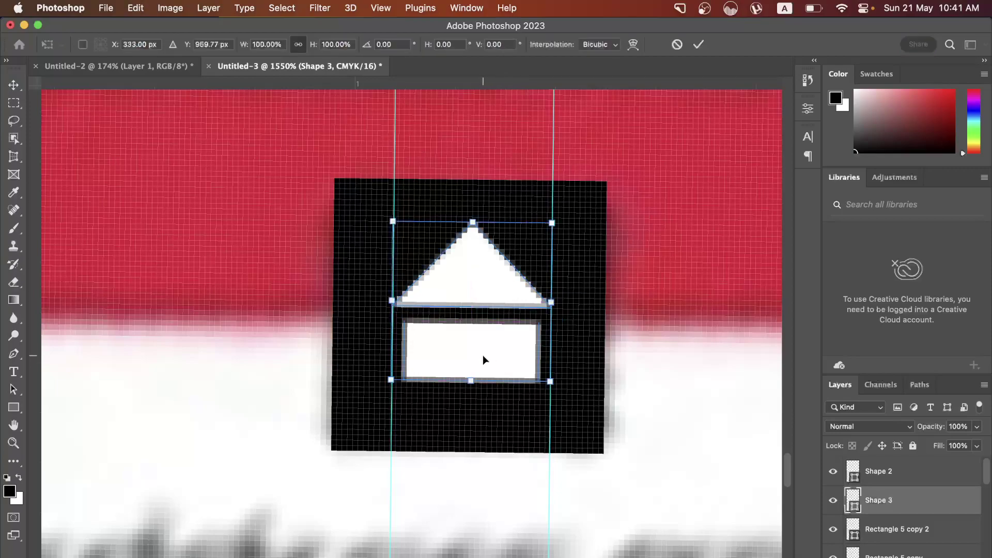
left_click_drag(392, 300, 384, 301)
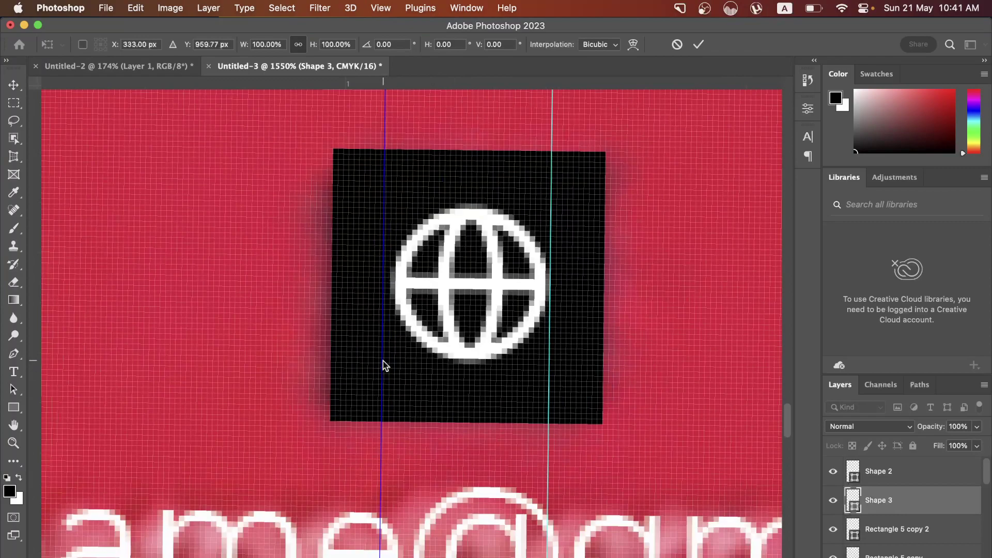
left_click(677, 44)
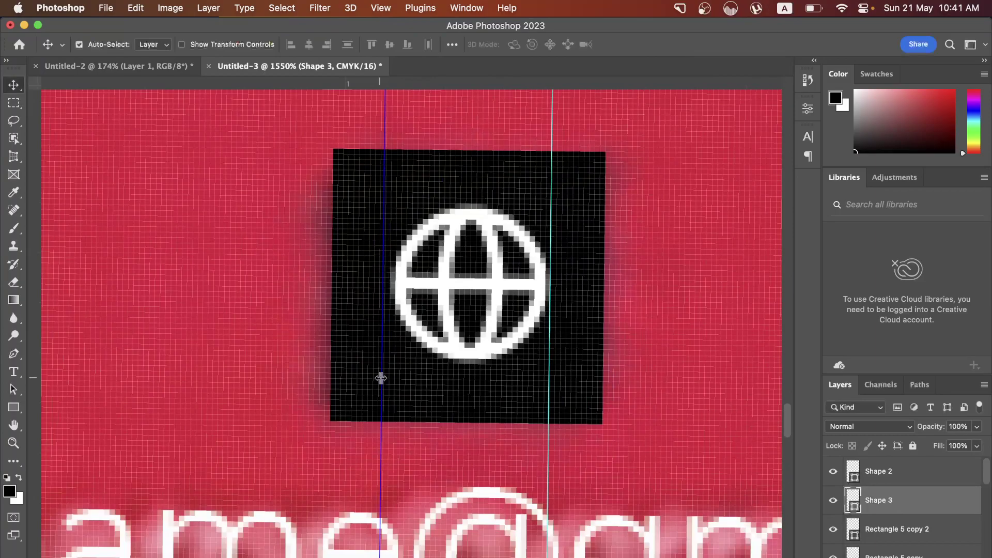
left_click_drag(382, 378, 387, 381)
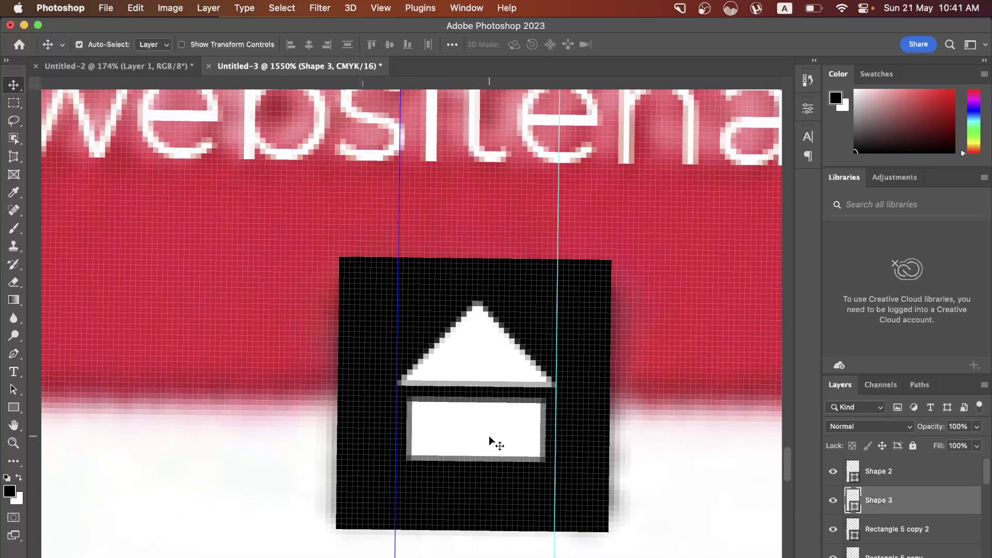
key("super+minus")
key("super+minus")
key("super+minus")
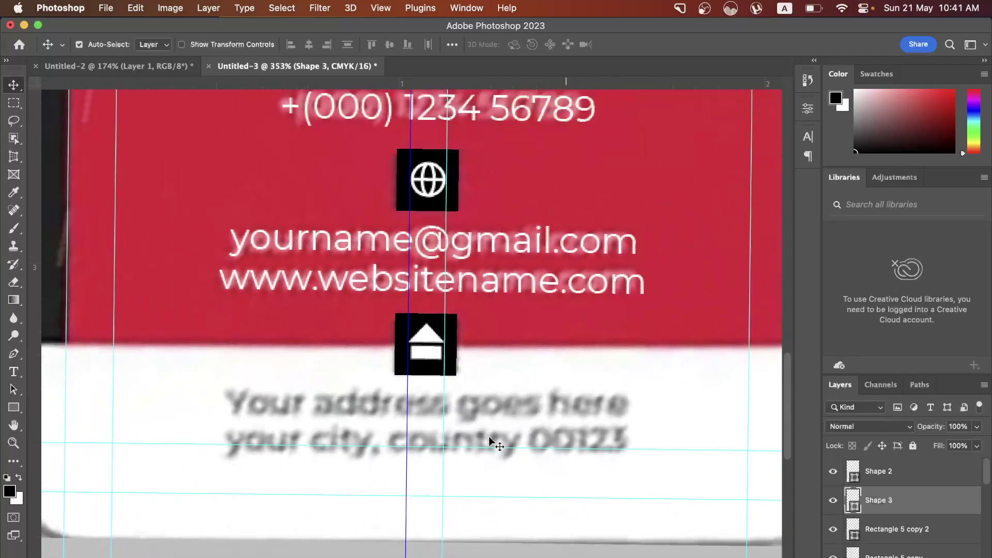
key("super+minus")
key("super+minus")
key("super+minus")
key("super+minus")
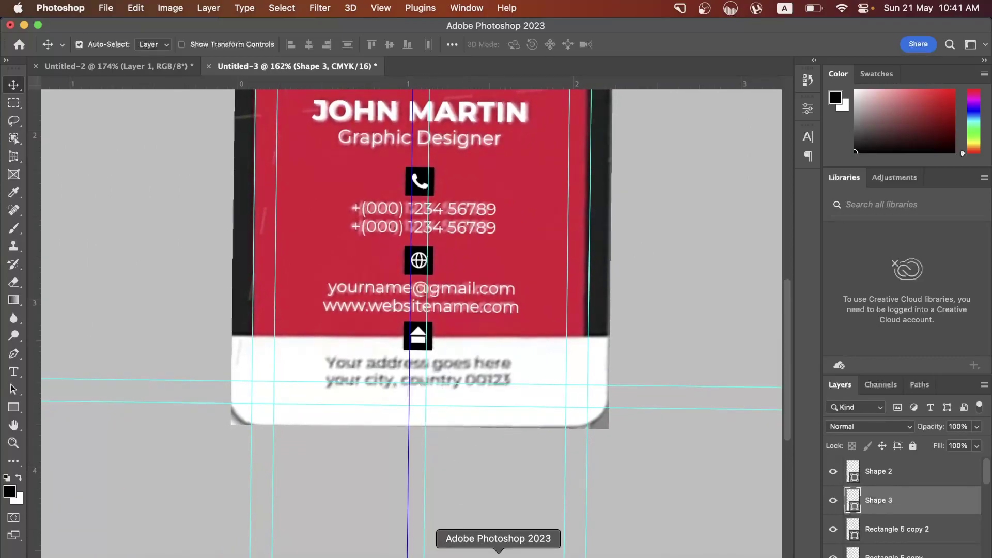
Download the business card icon collection from Freepik
left_click(617, 553)
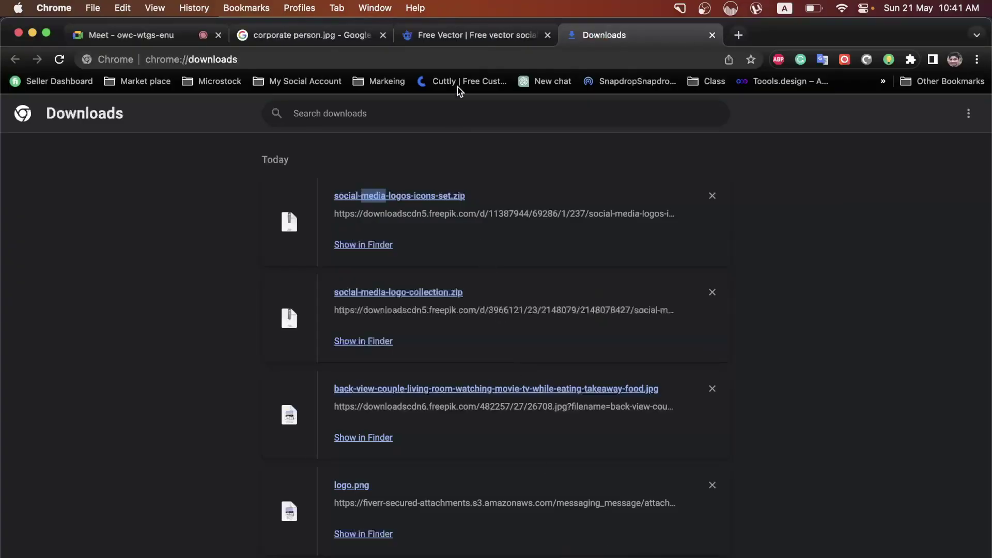
left_click(476, 36)
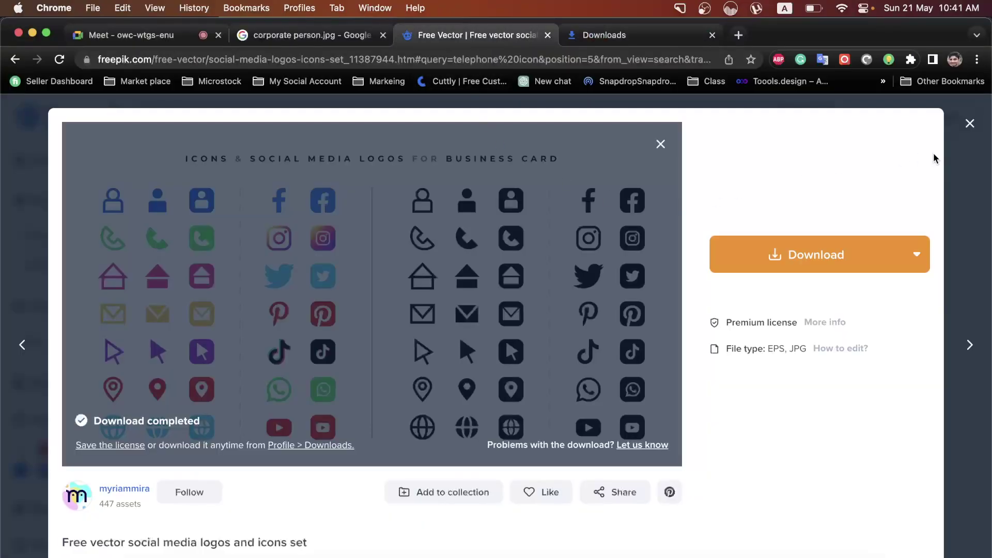
left_click(969, 123)
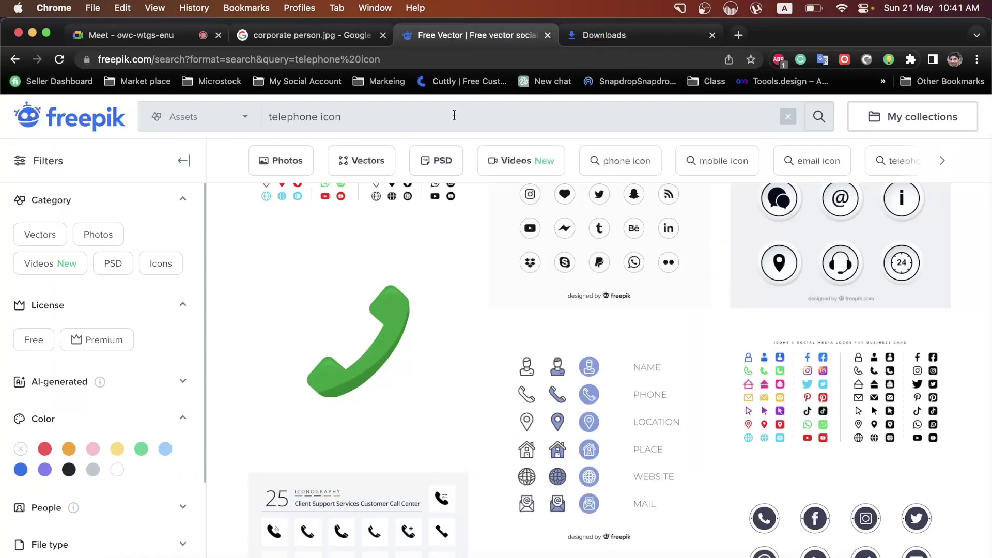
scroll(520, 254, "down", 2)
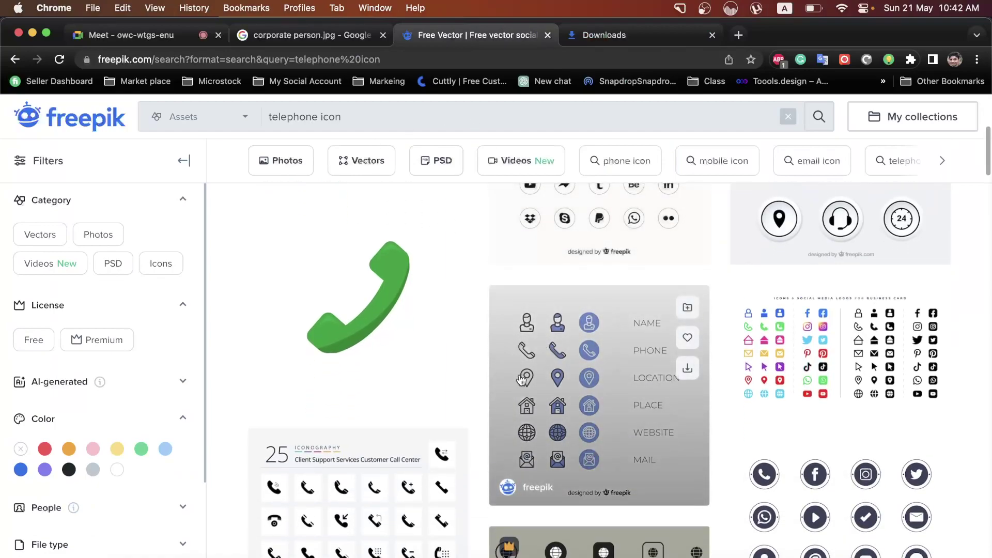
left_click(532, 409)
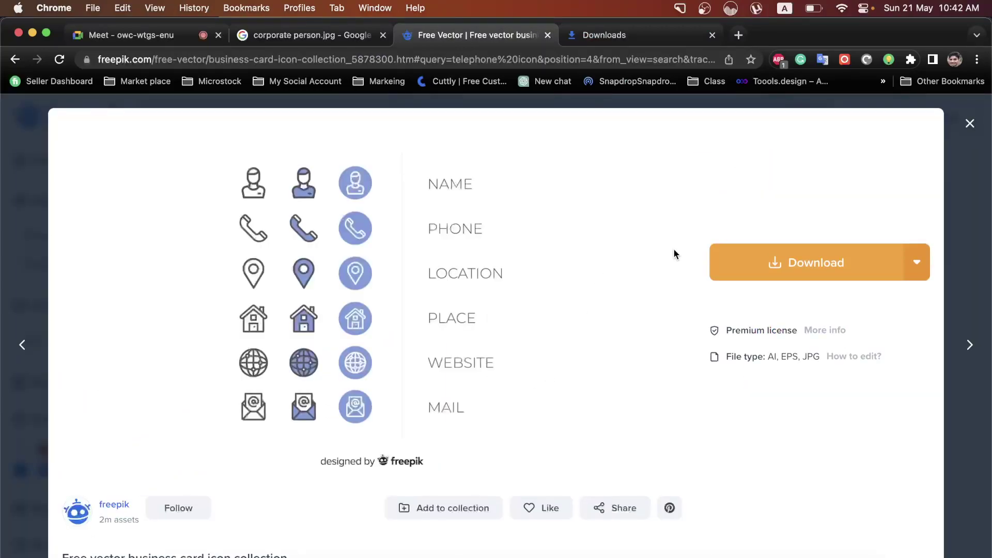
left_click(822, 264)
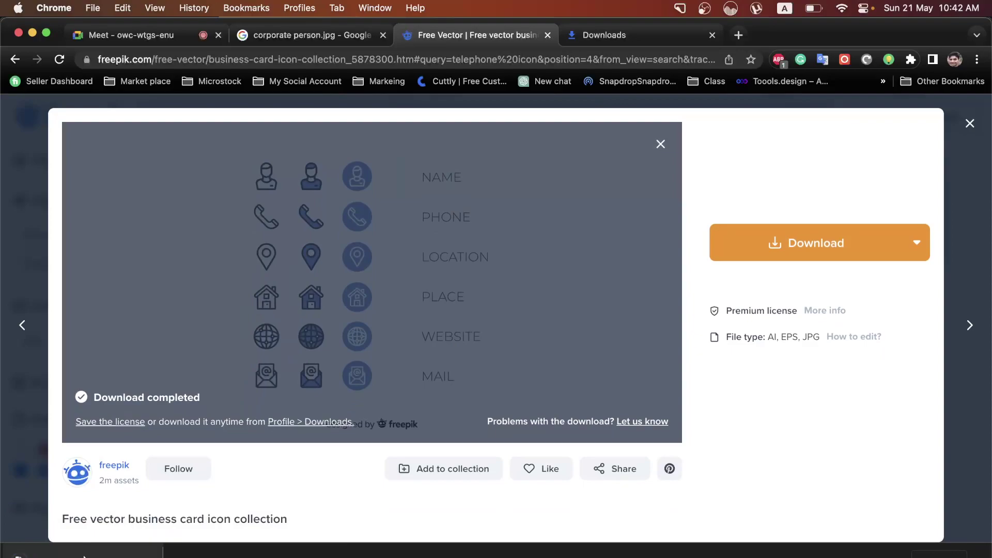
Open 3024067.eps from the downloaded business-card-icon-collection folder
left_click(20, 554)
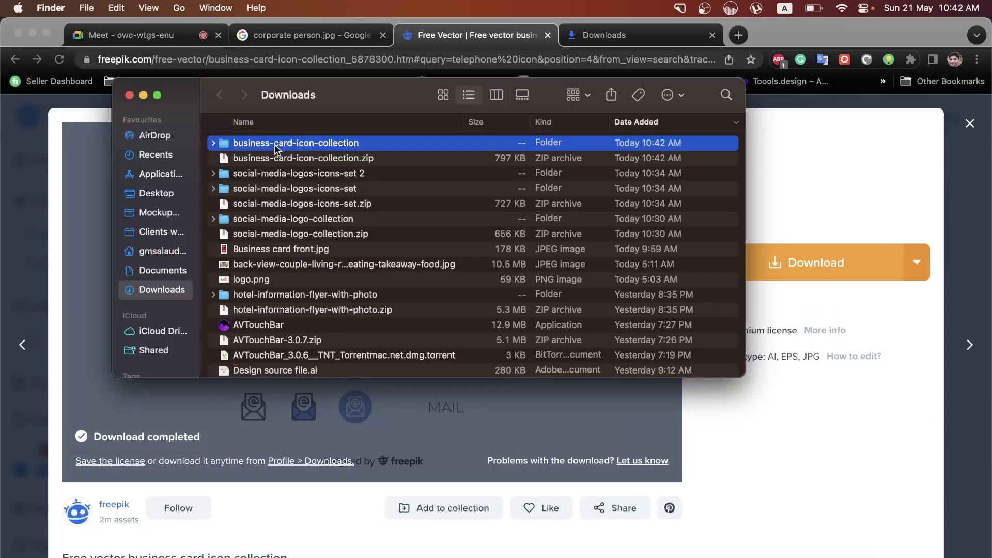
double_click(275, 145)
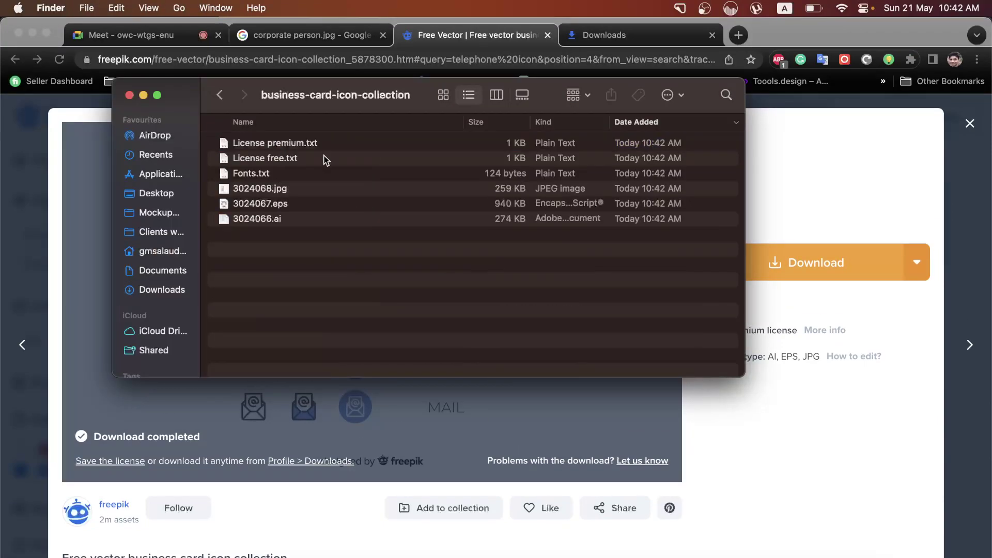
double_click(263, 204)
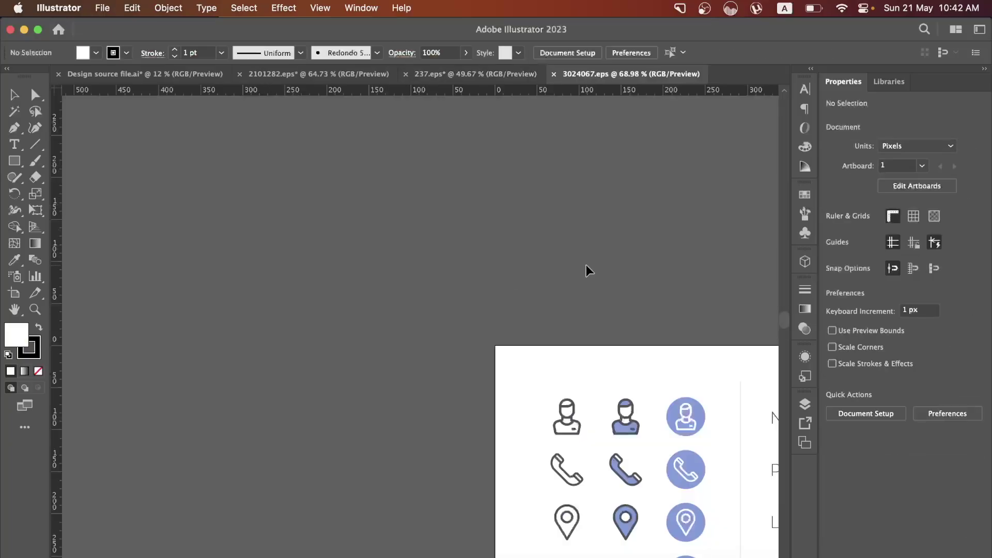
Ungroup the 3024067.eps icon grid into separate icons and clear the selection
scroll(586, 269, "down", 5)
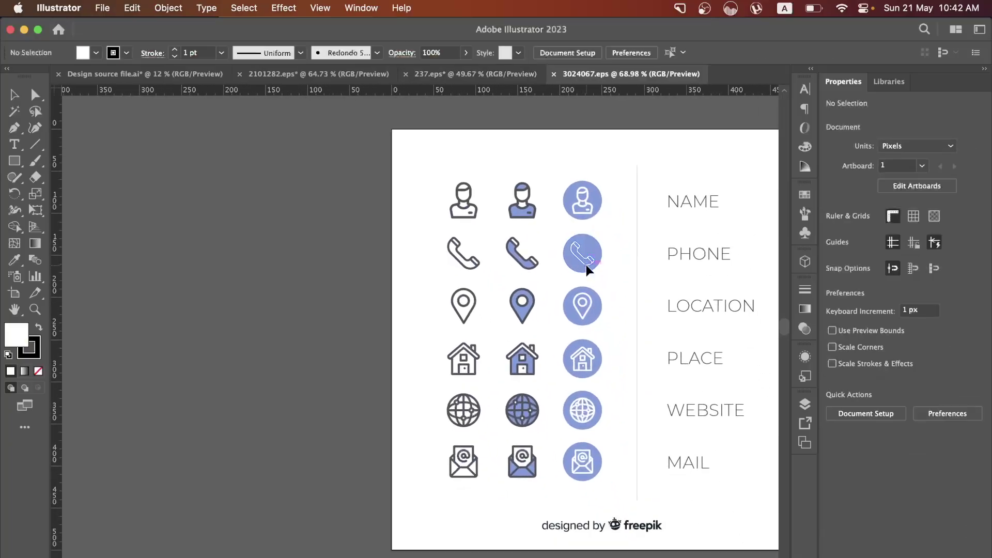
scroll(557, 354, "up", 3)
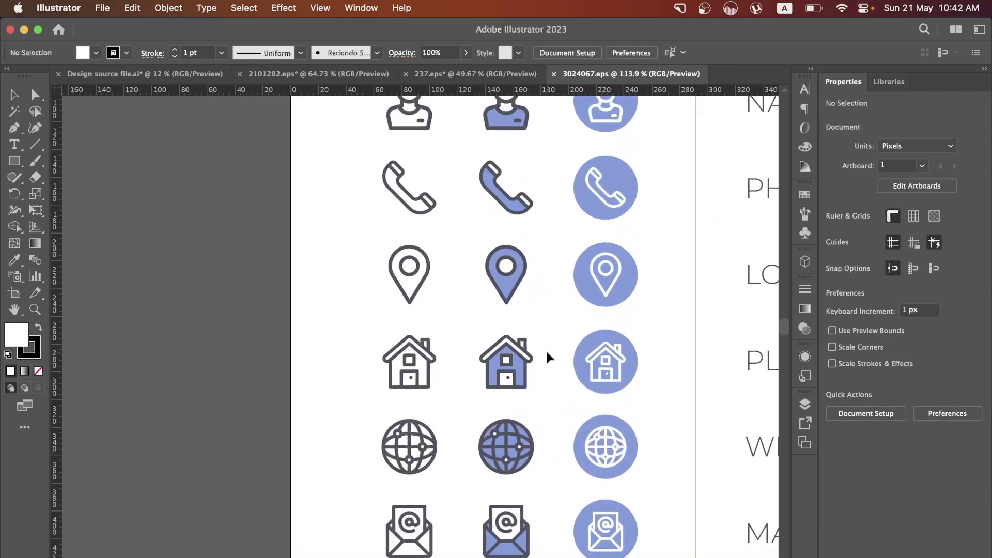
scroll(548, 357, "up", 2)
scroll(548, 356, "down", 3)
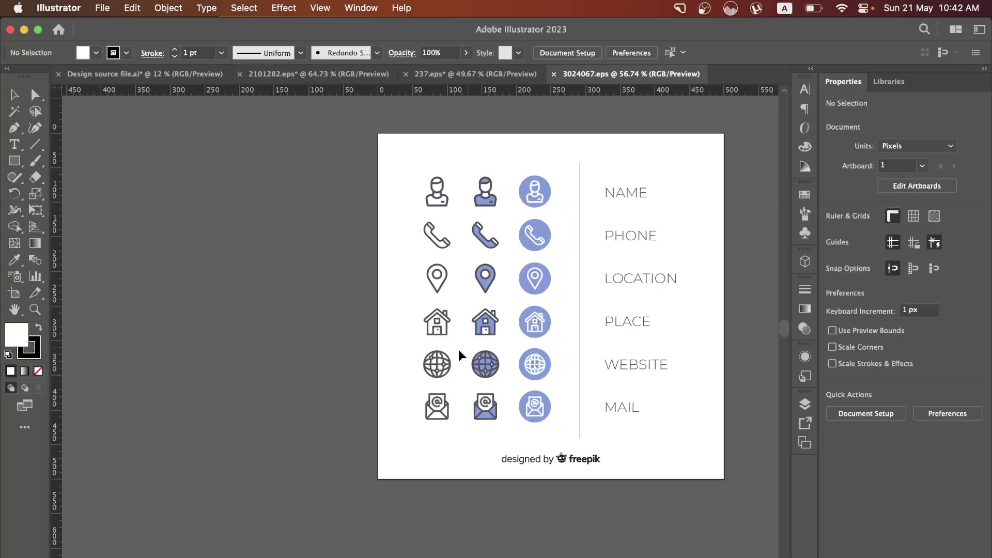
left_click(438, 362)
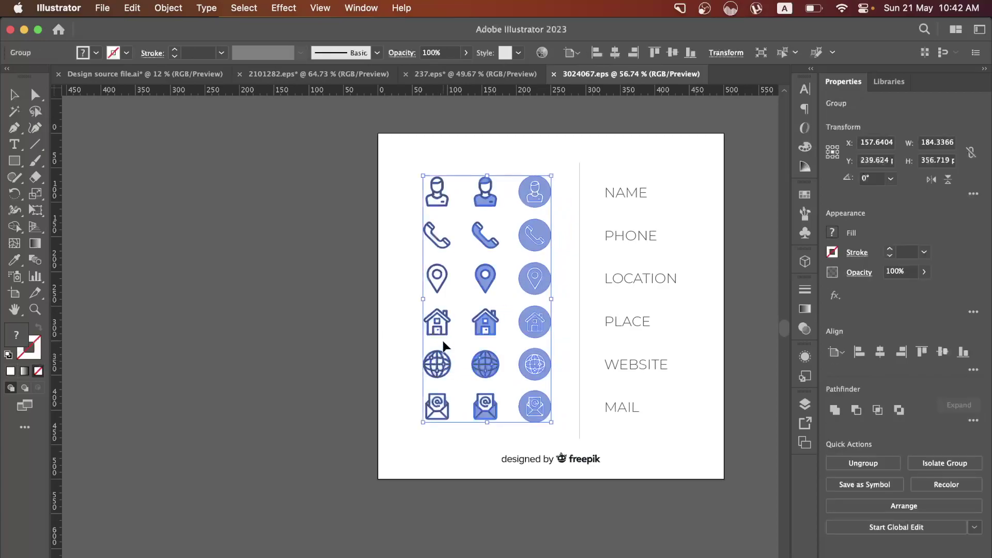
right_click(442, 345)
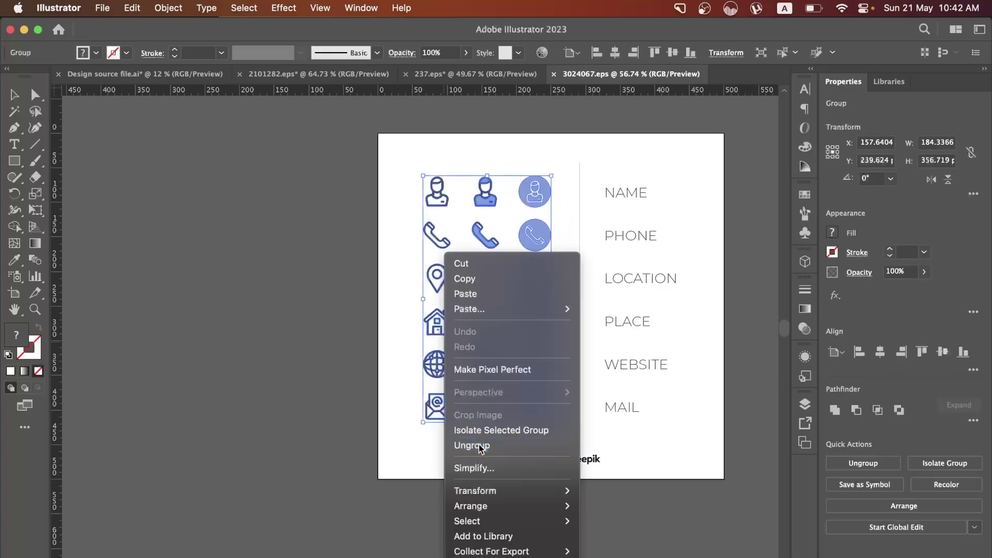
left_click(475, 445)
left_click(320, 354)
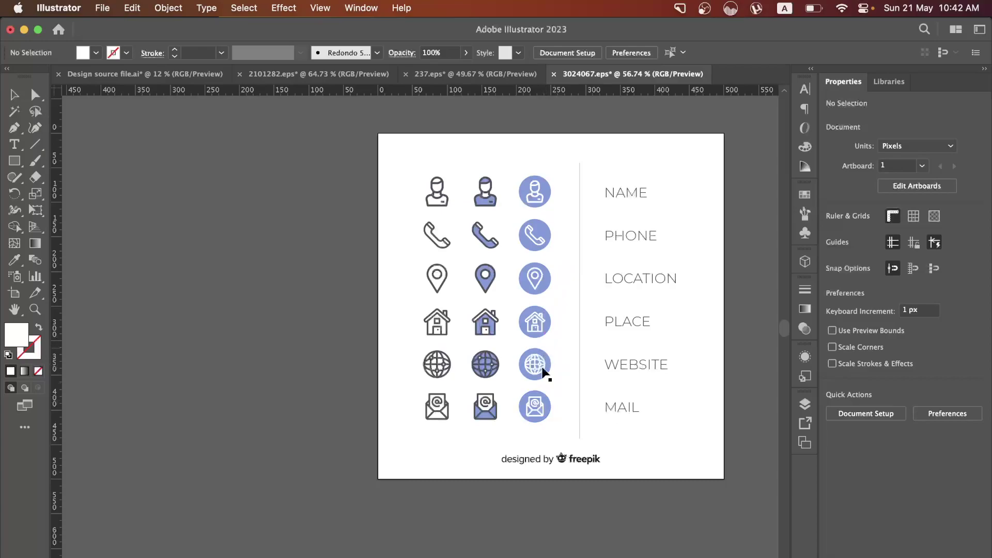
Ungroup the column of circled icons in Illustrator
left_click(541, 323)
right_click(541, 324)
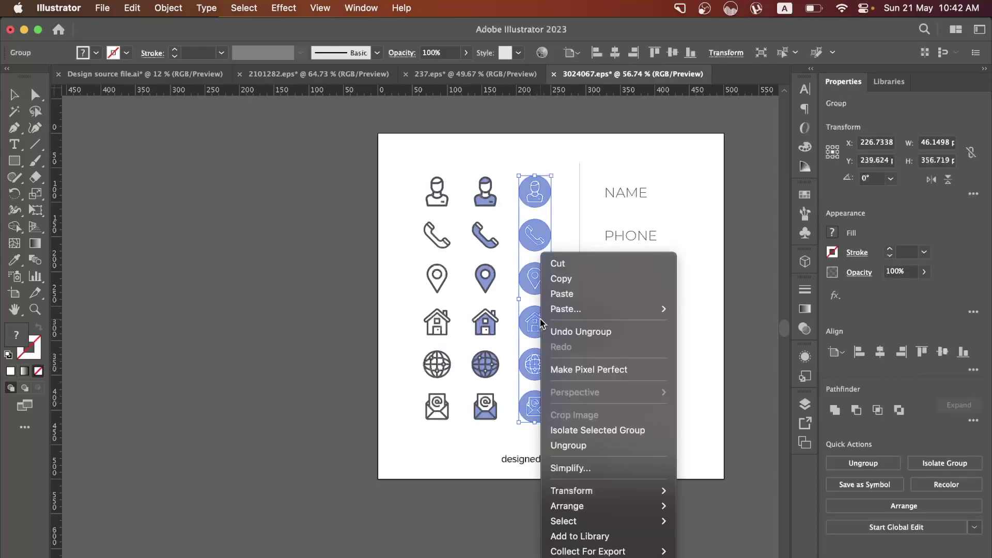
left_click(569, 446)
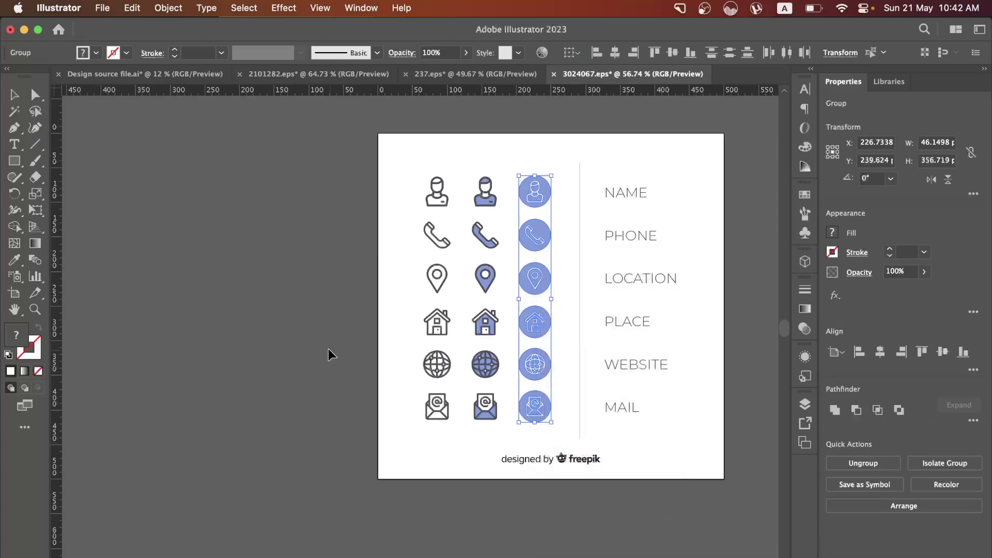
left_click(261, 342)
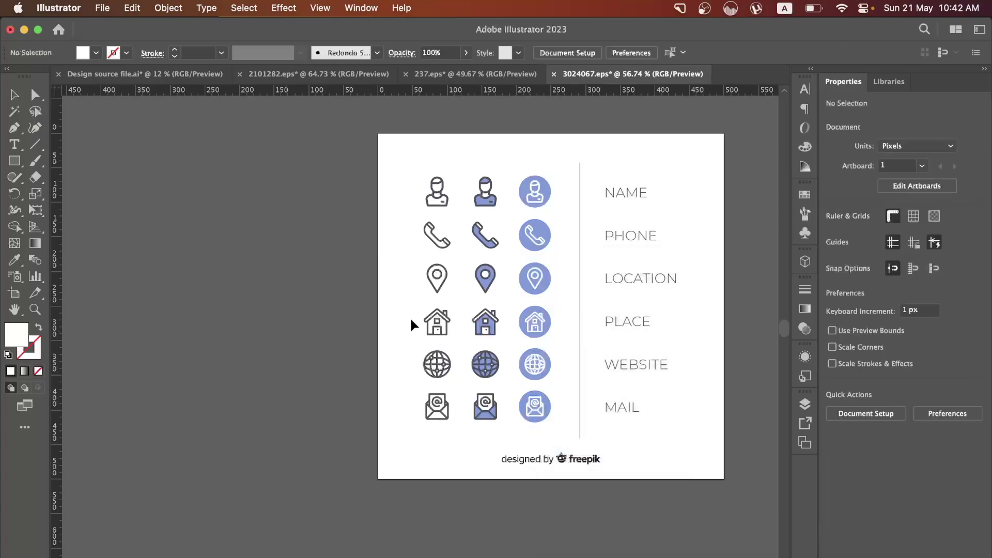
Move the circled house icon off the artboard onto the pasteboard and zoom in
left_click(542, 323)
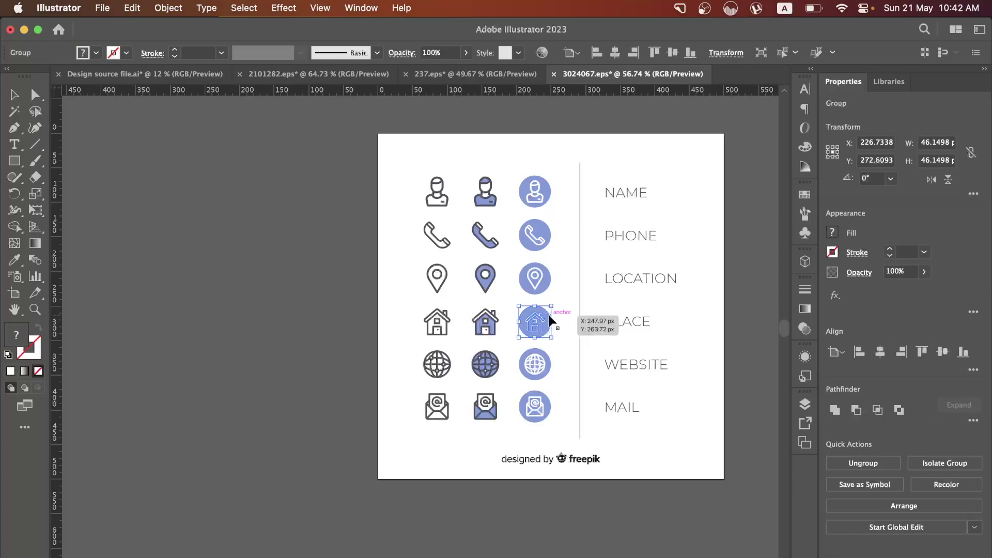
left_click_drag(542, 323, 286, 317)
left_click(310, 366)
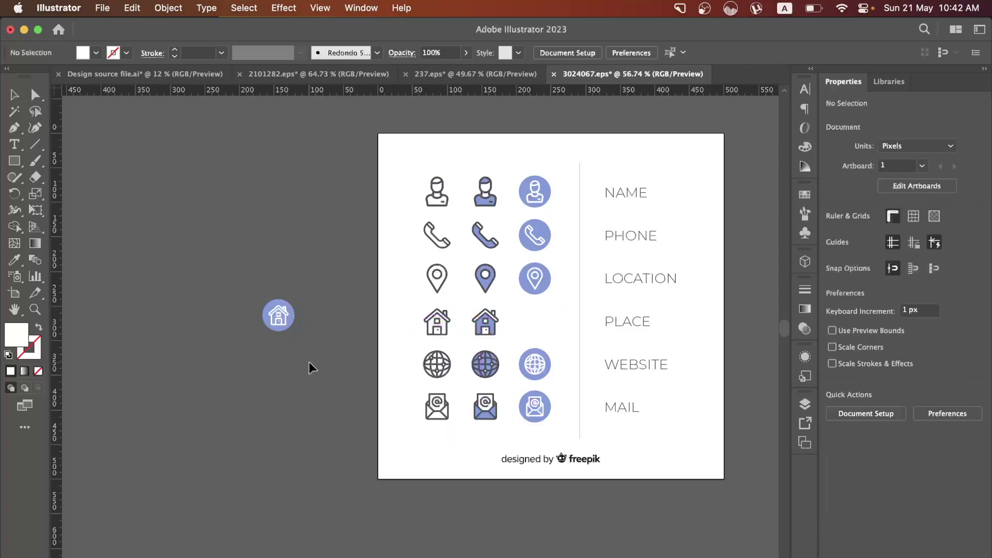
left_click(284, 317)
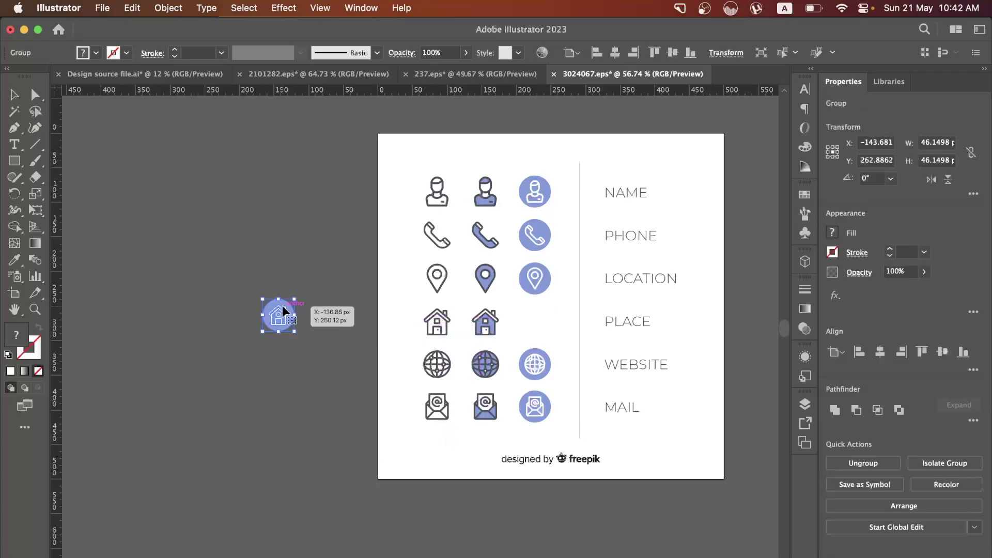
left_click(328, 299)
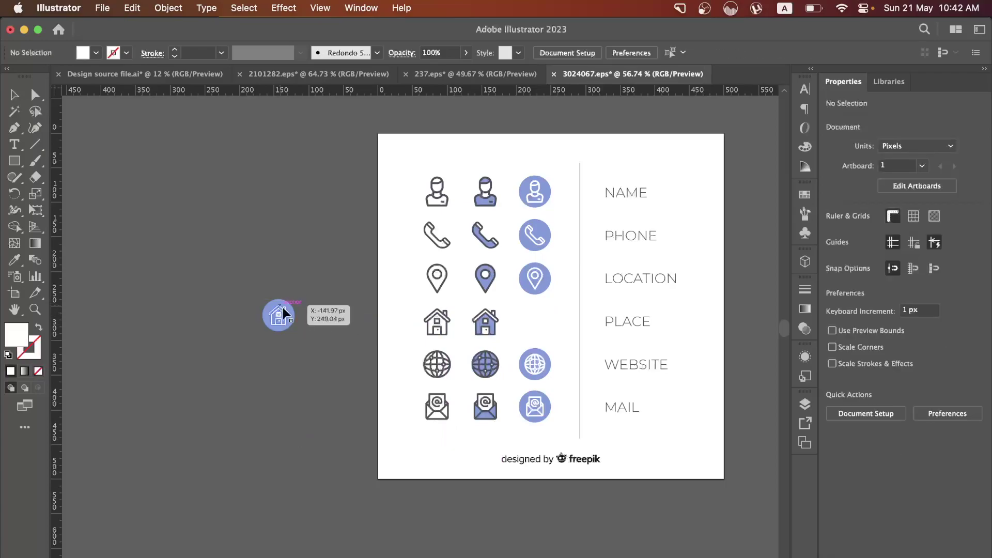
scroll(284, 315, "up", 5)
scroll(284, 311, "up", 3)
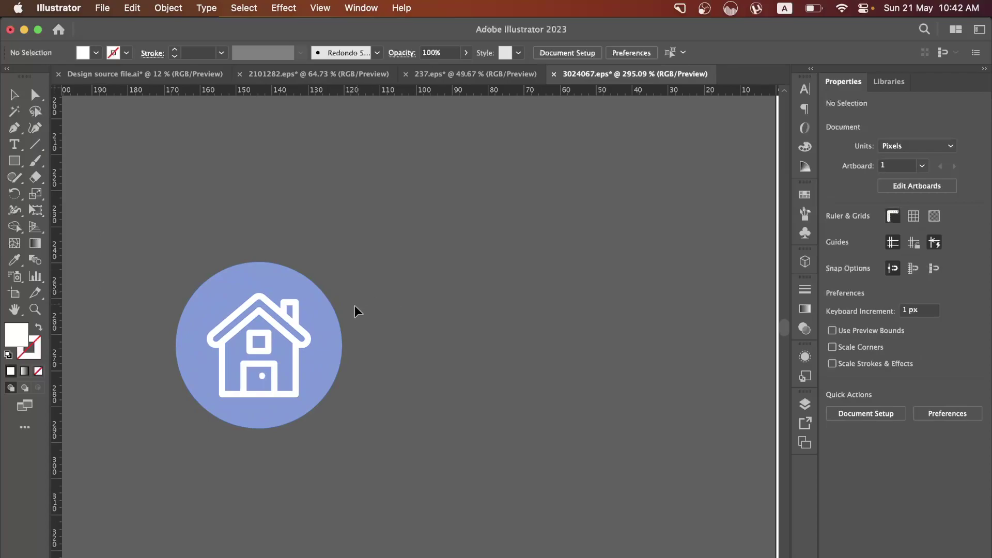
Ungroup the house icon and delete its blue circle
left_click(329, 322)
right_click(329, 322)
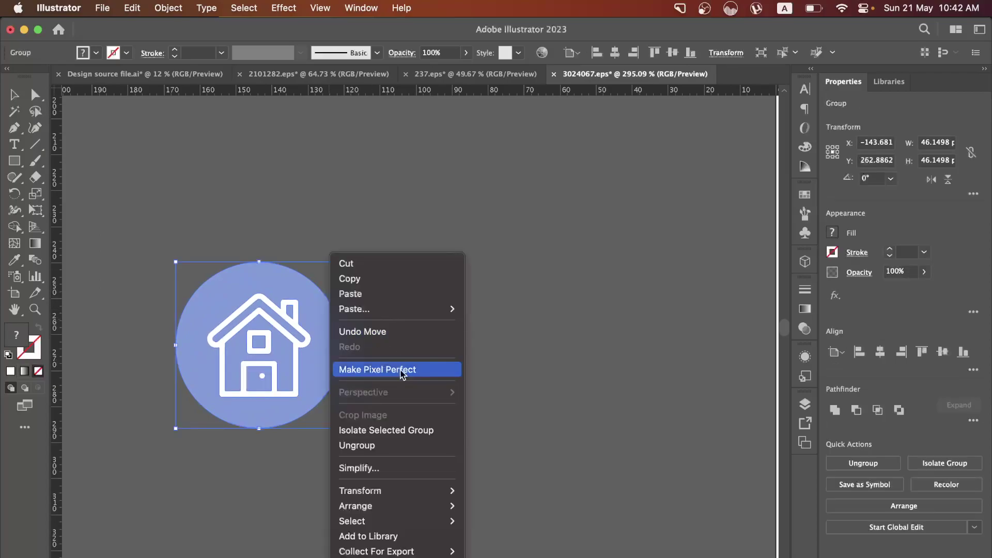
left_click(380, 444)
left_click(475, 255)
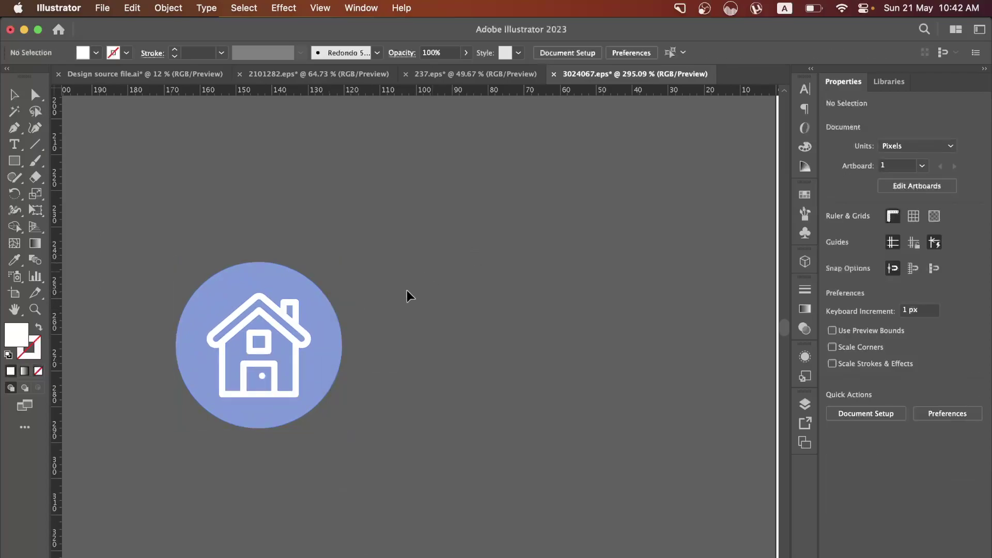
left_click(341, 336)
key("Delete")
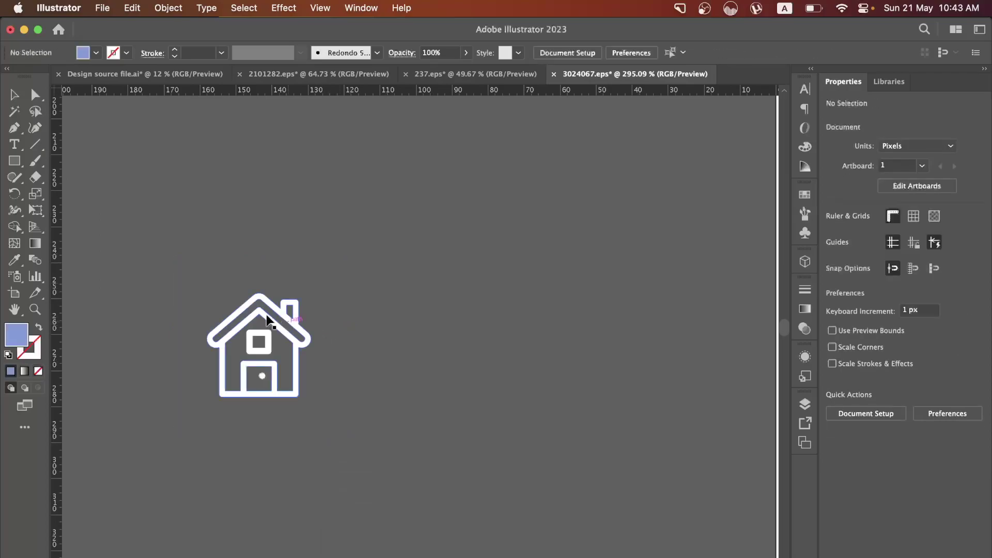
Select the remaining white house outline for copying
left_click(276, 317)
left_click(356, 284)
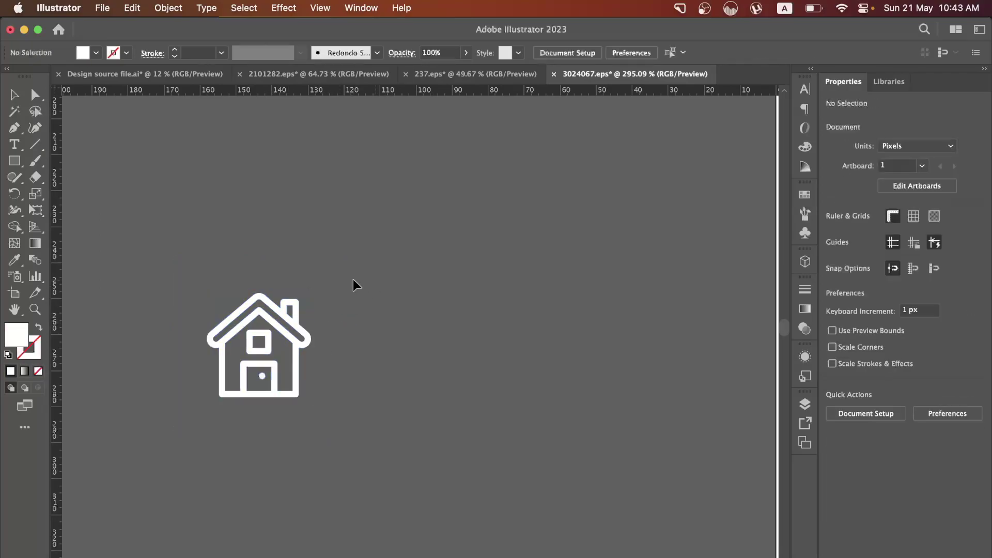
left_click_drag(181, 287, 380, 437)
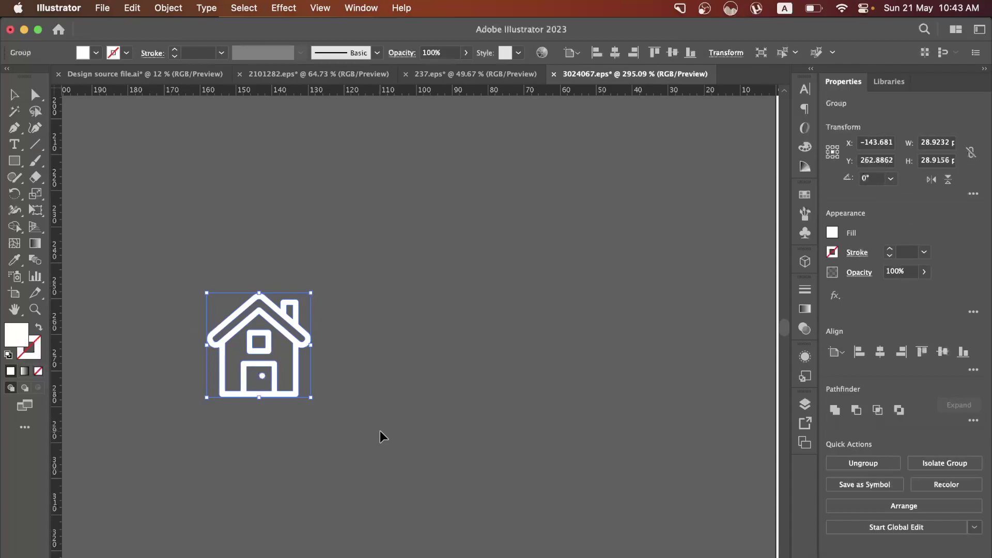
left_click(361, 372)
left_click(256, 358)
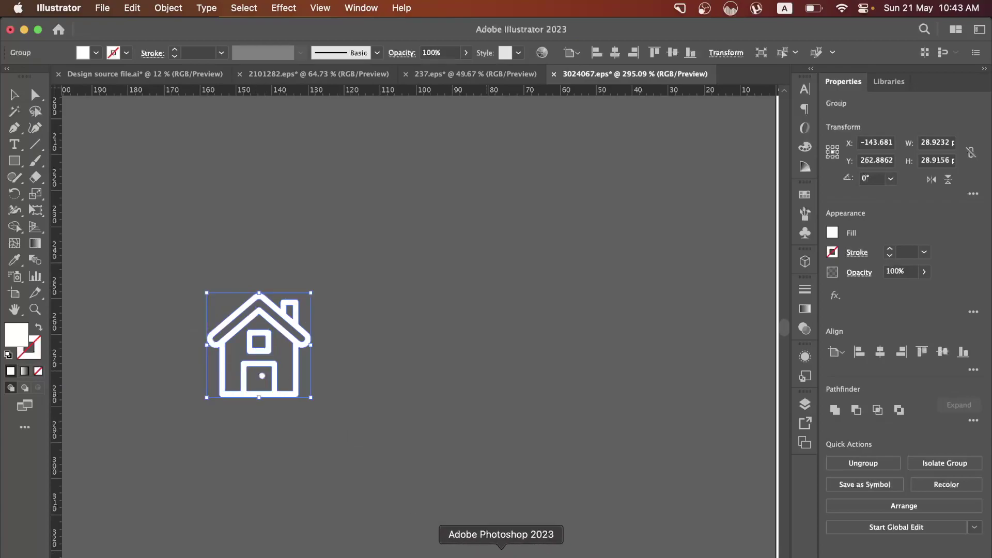
left_click(499, 551)
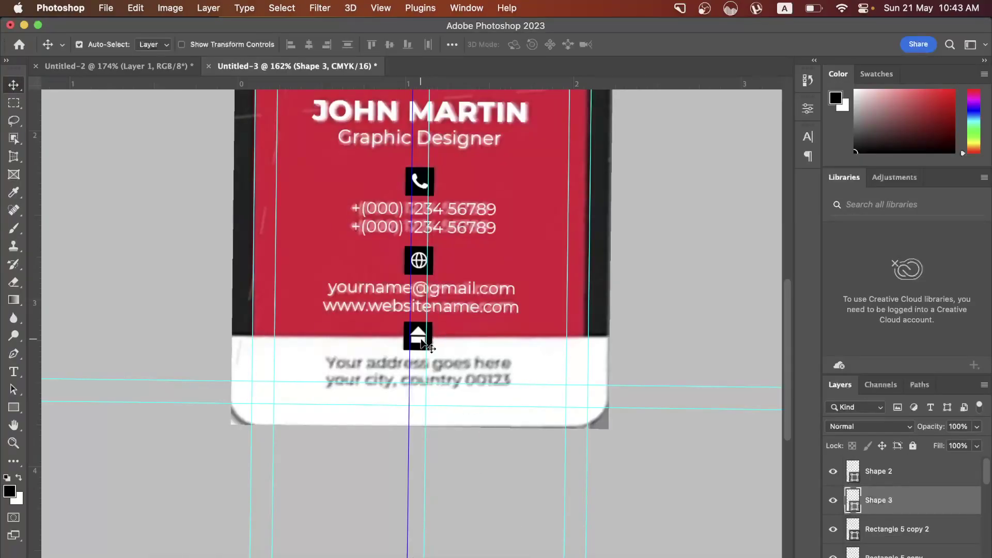
Replace the old Shape 3 layer with the house pasted as a white #ffffff shape layer
key("BackSpace")
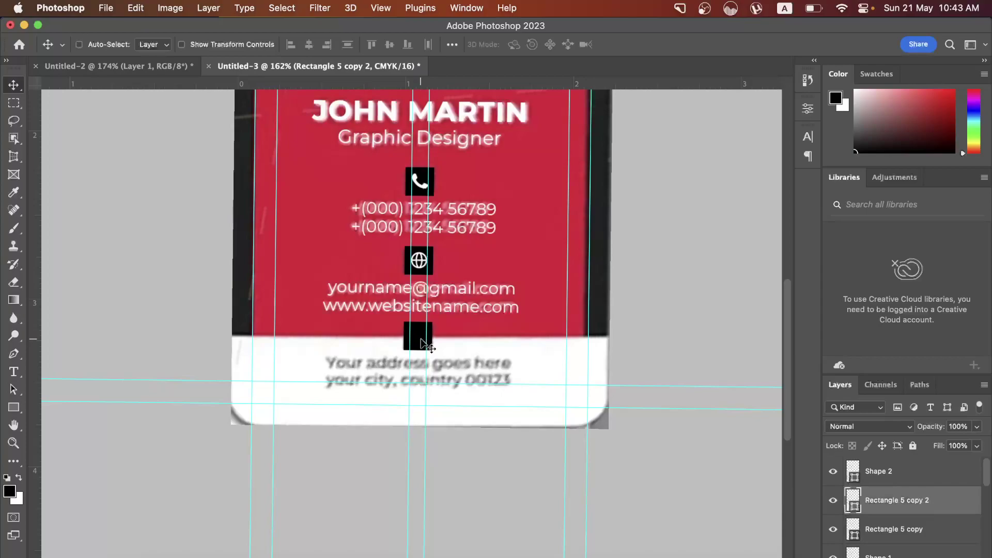
key("super+v")
left_click(558, 239)
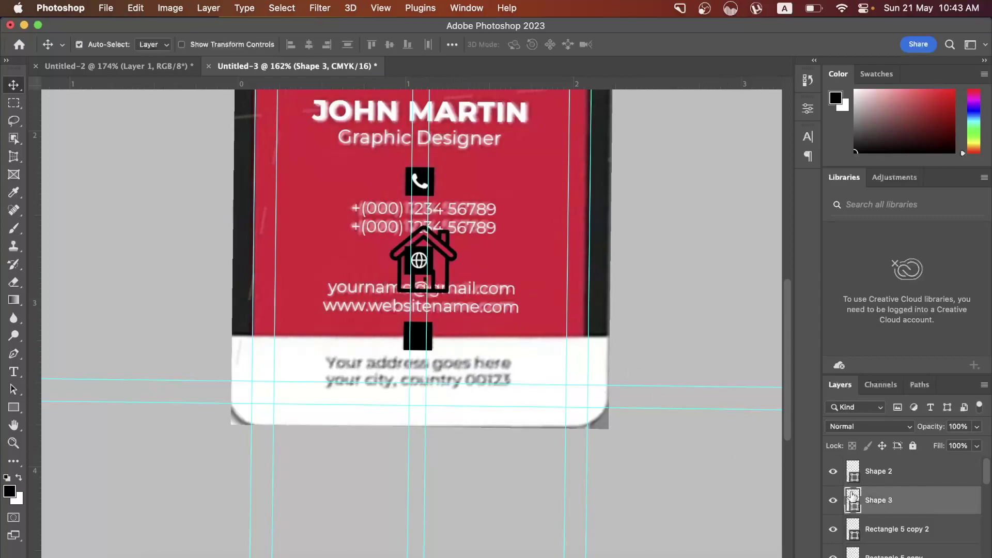
double_click(853, 505)
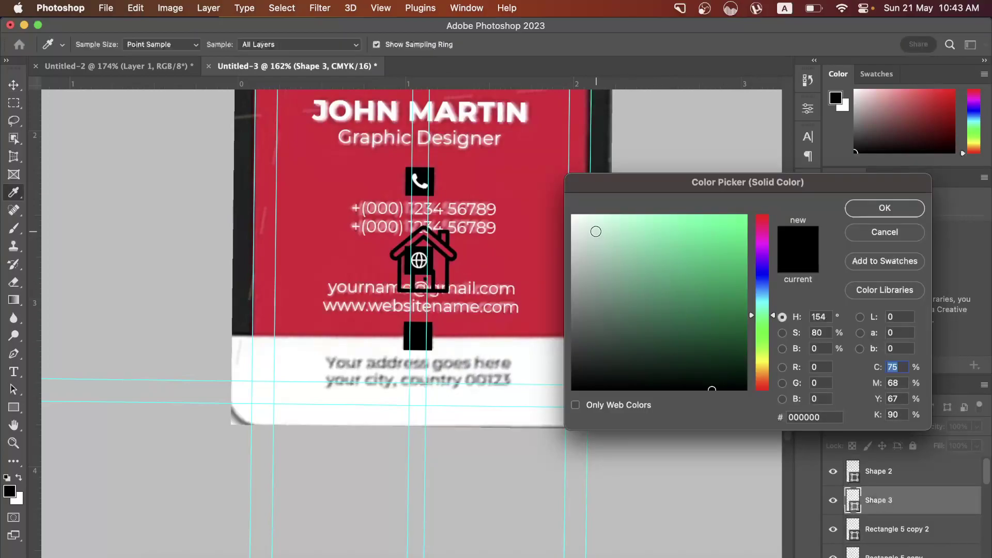
left_click(573, 216)
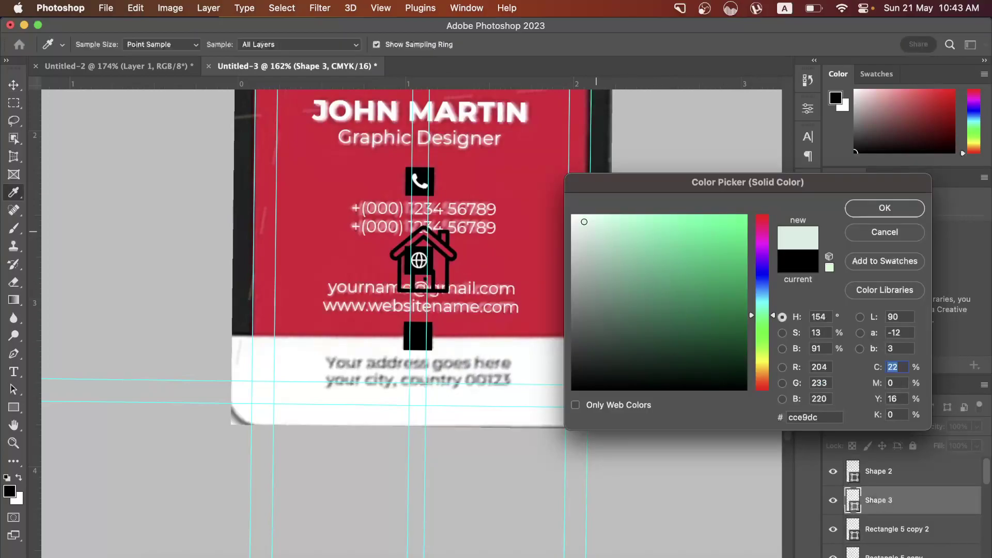
left_click(880, 216)
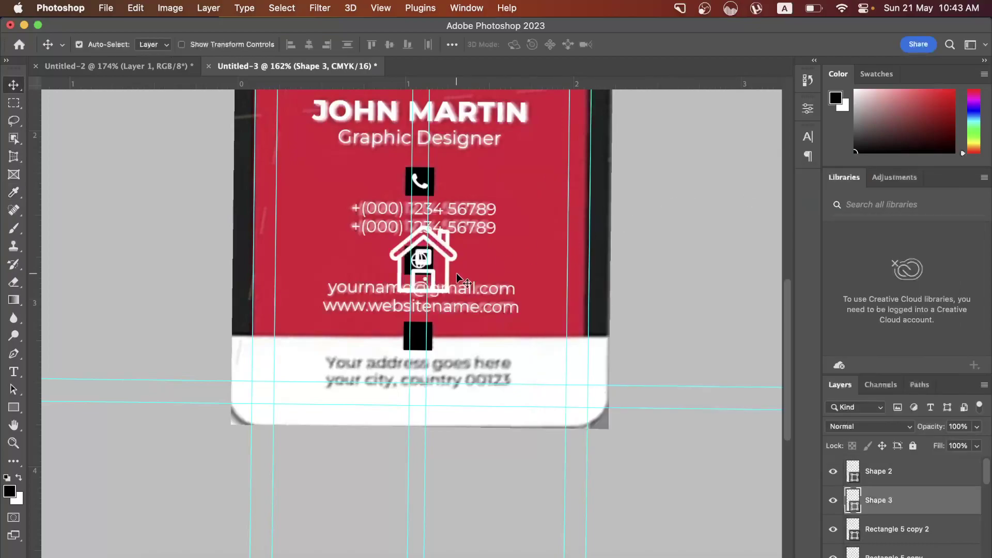
key("ctrl+t")
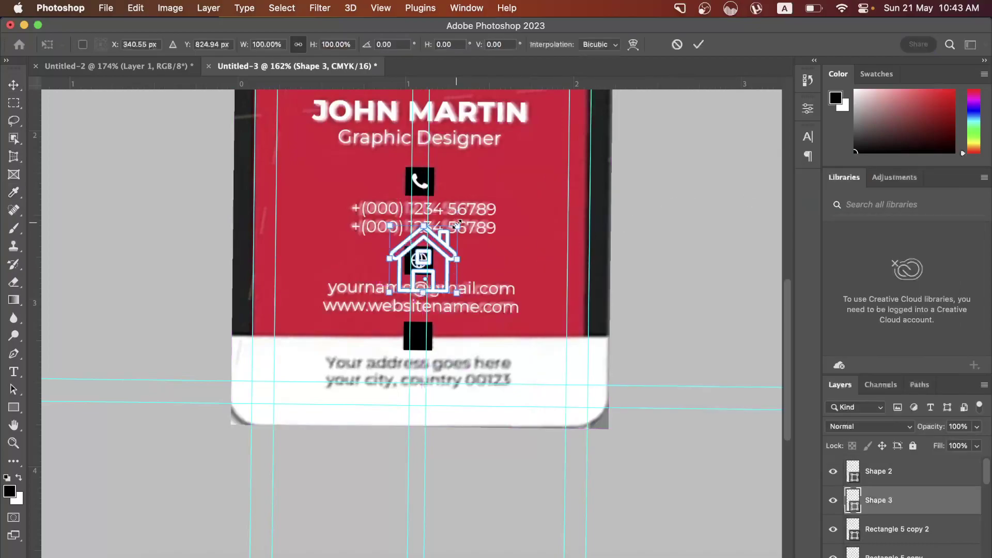
Scale the house icon to about 25% and drag it into the lower black square
left_click_drag(457, 226, 420, 284)
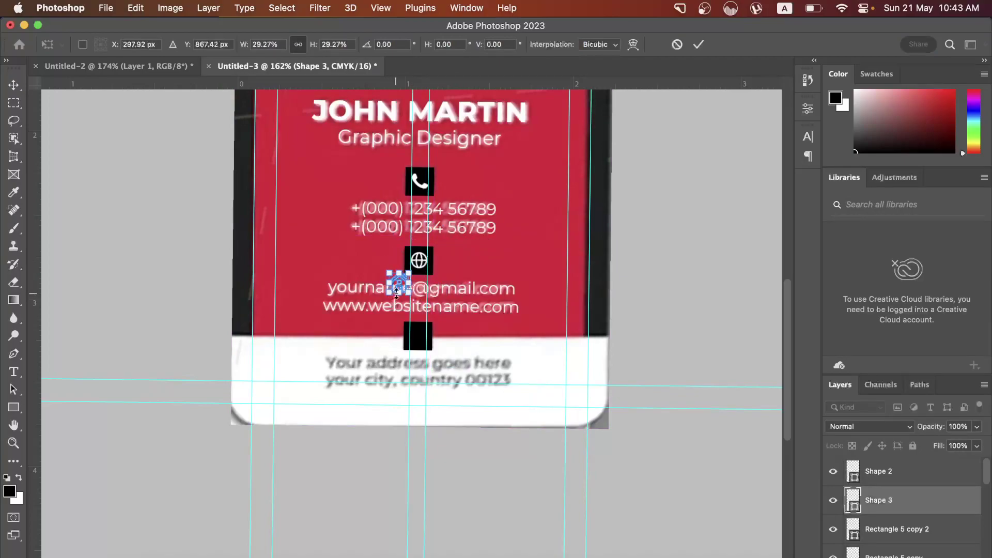
scroll(396, 293, "up", 2)
scroll(396, 294, "up", 1)
scroll(378, 240, "up", 1)
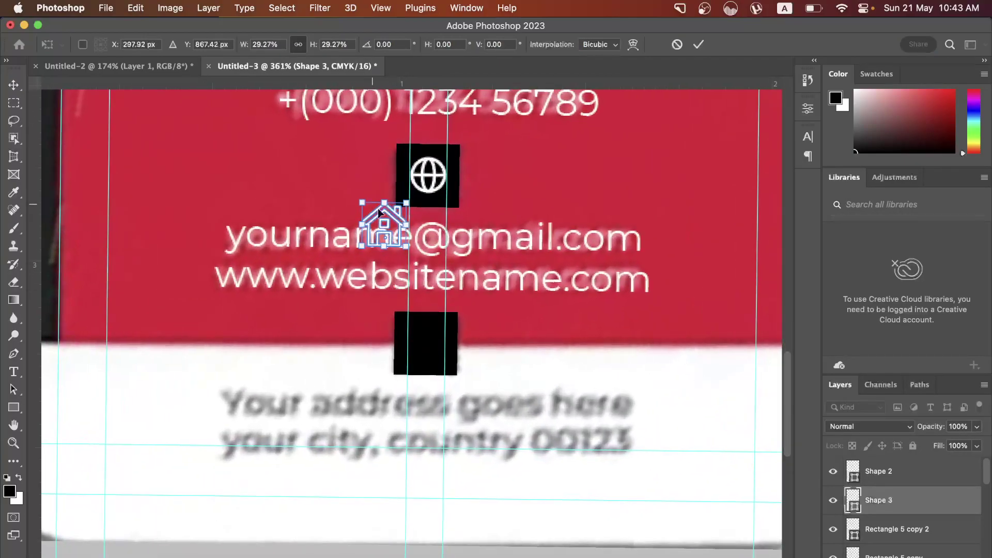
mouse_move(379, 213)
left_mouse_down()
mouse_move(424, 334)
mouse_move(442, 327)
left_mouse_up()
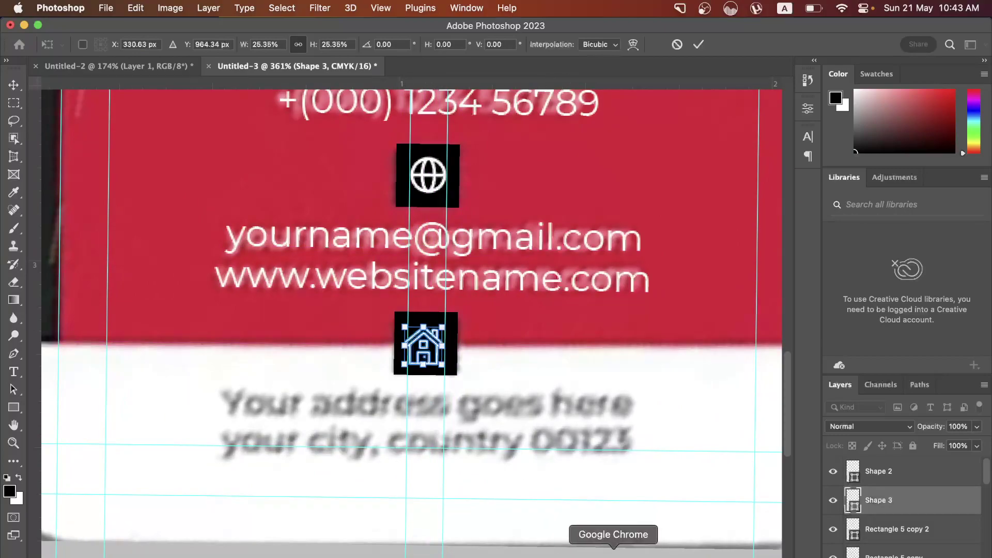
left_click(613, 550)
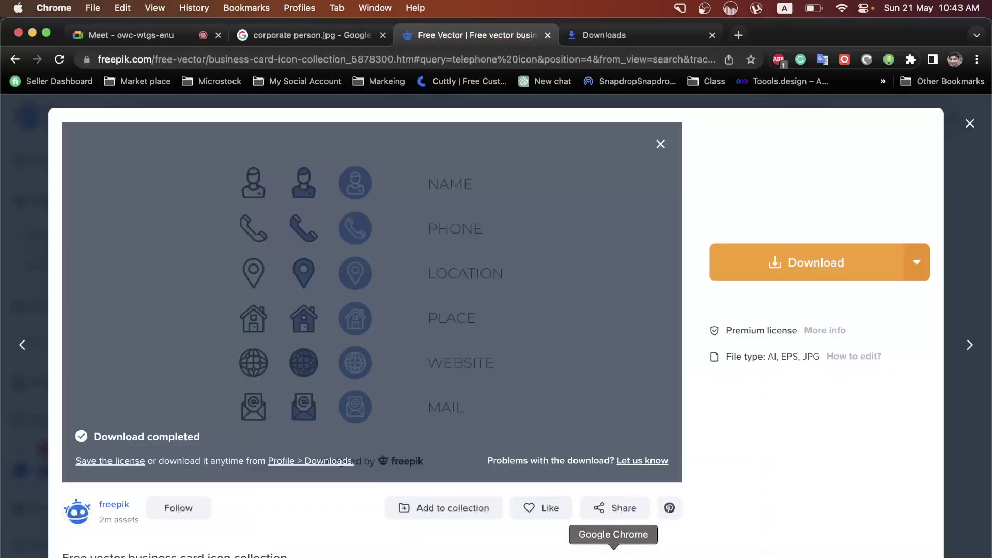
Minimize the Chrome window from its Meet tab to bring Photoshop back
left_click(184, 35)
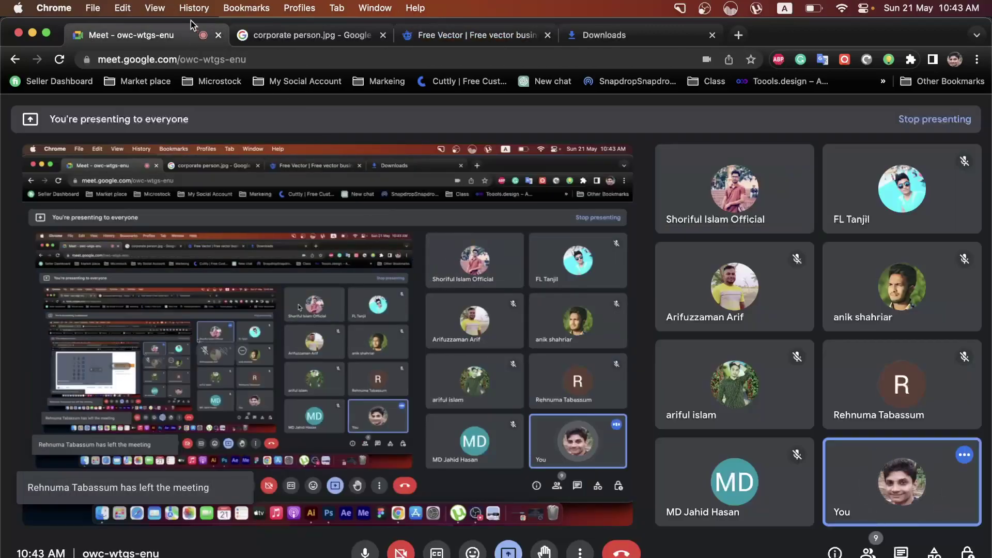
left_click(33, 33)
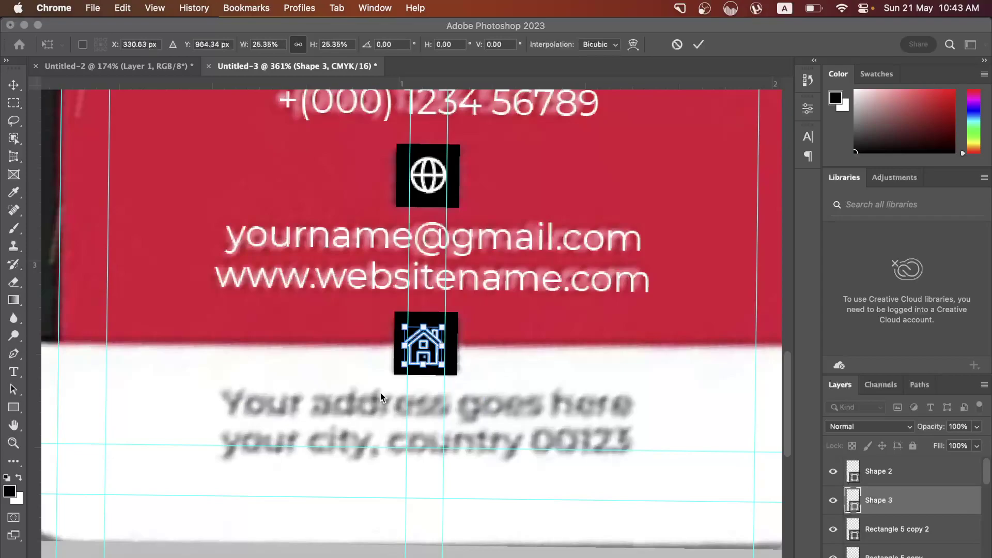
scroll(459, 374, "right", 3)
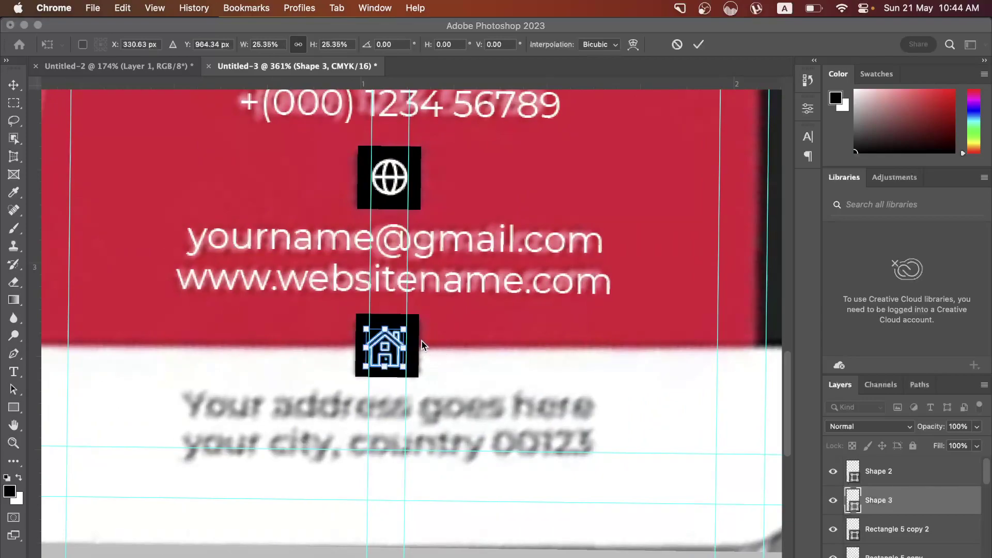
scroll(421, 341, "down", 3)
scroll(421, 341, "left", 2)
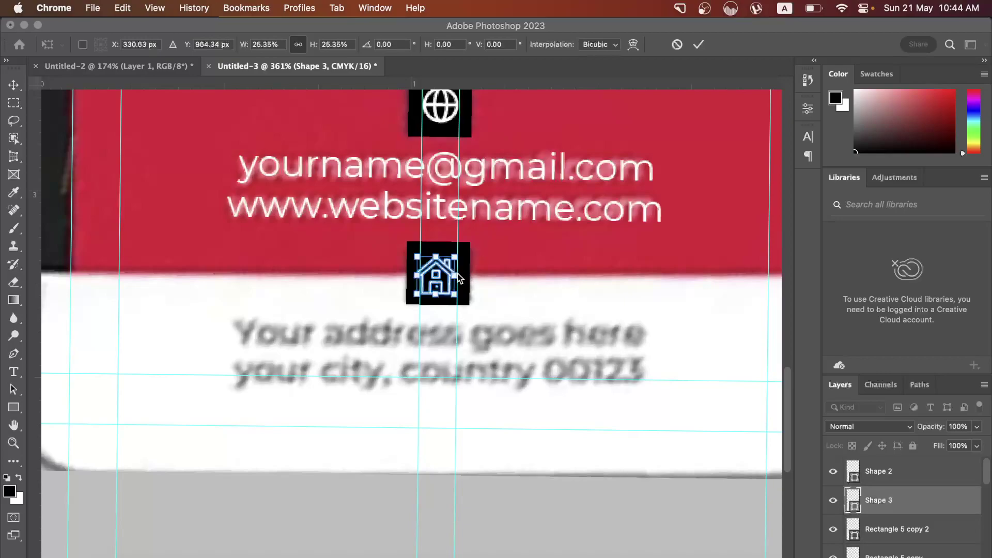
Commit the house icon's resize and centre it inside its black square
left_click(698, 48)
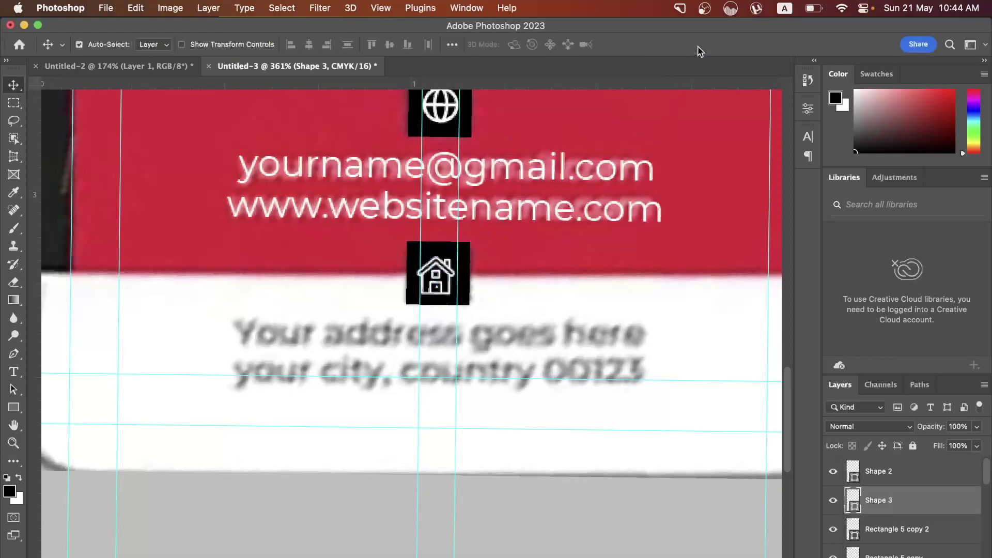
scroll(496, 351, "up", 2)
scroll(498, 349, "up", 2)
scroll(498, 348, "up", 2)
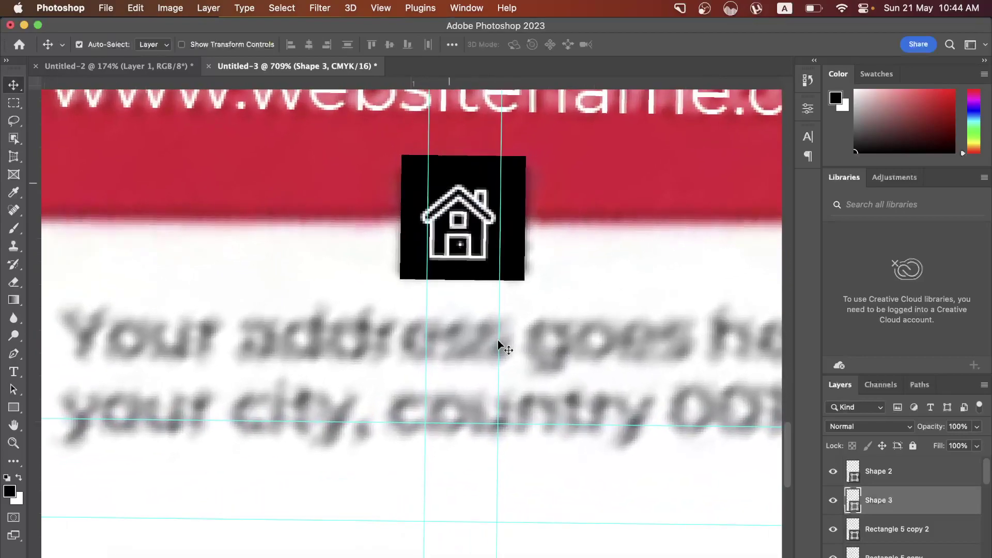
scroll(498, 346, "up", 2)
scroll(497, 346, "up", 2)
scroll(497, 346, "up", 5)
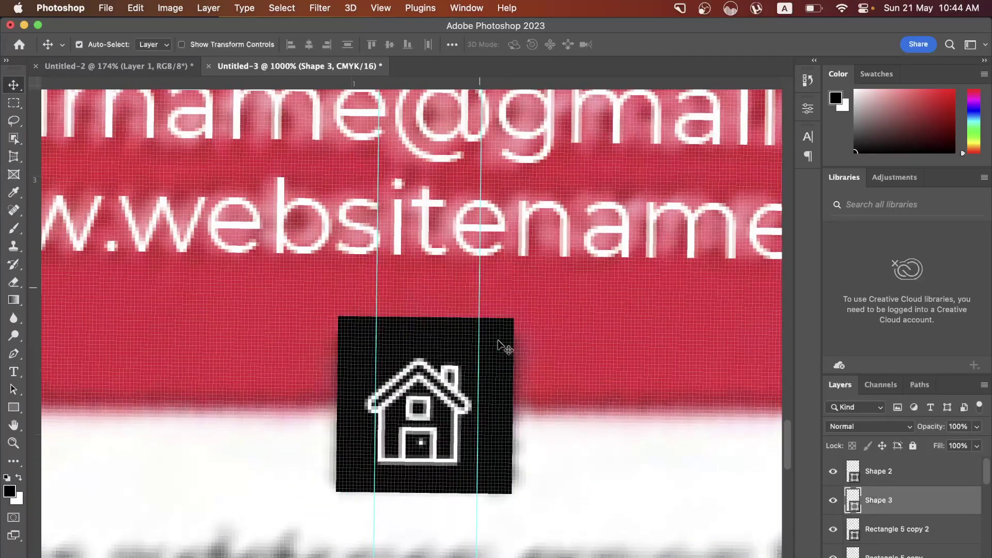
scroll(498, 346, "up", 2)
scroll(402, 444, "down", 3)
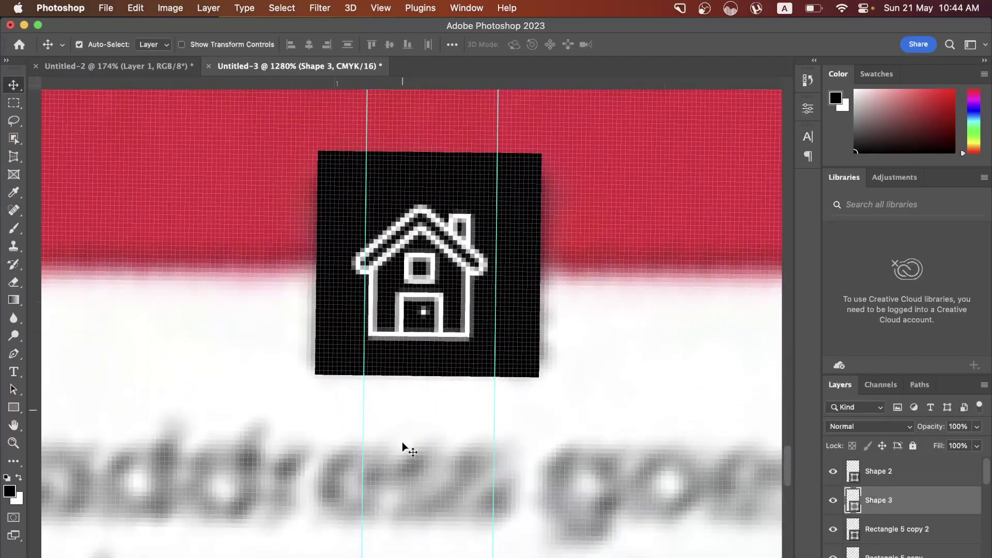
left_click_drag(429, 263, 438, 255)
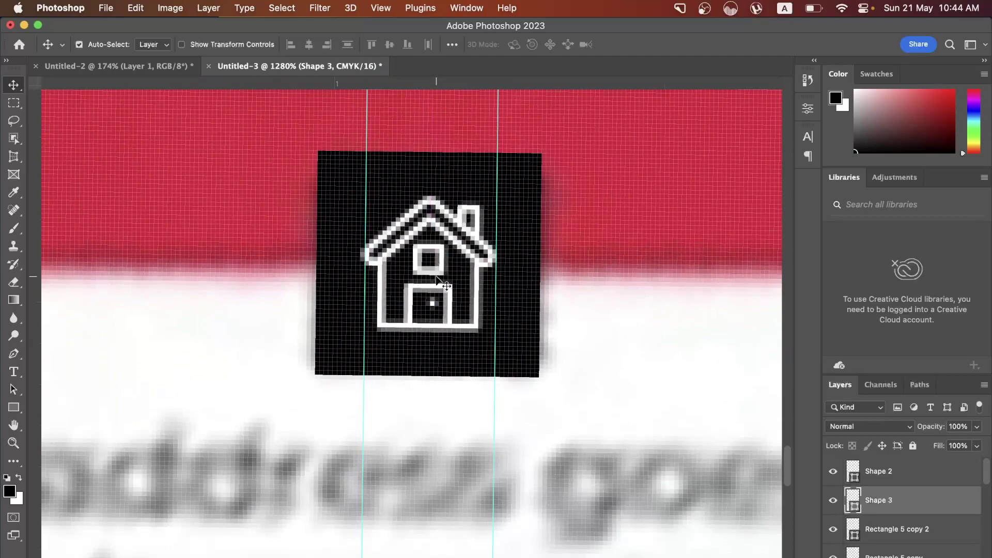
Check the black square behind the house, then zoom back out to the whole card
left_click(424, 254)
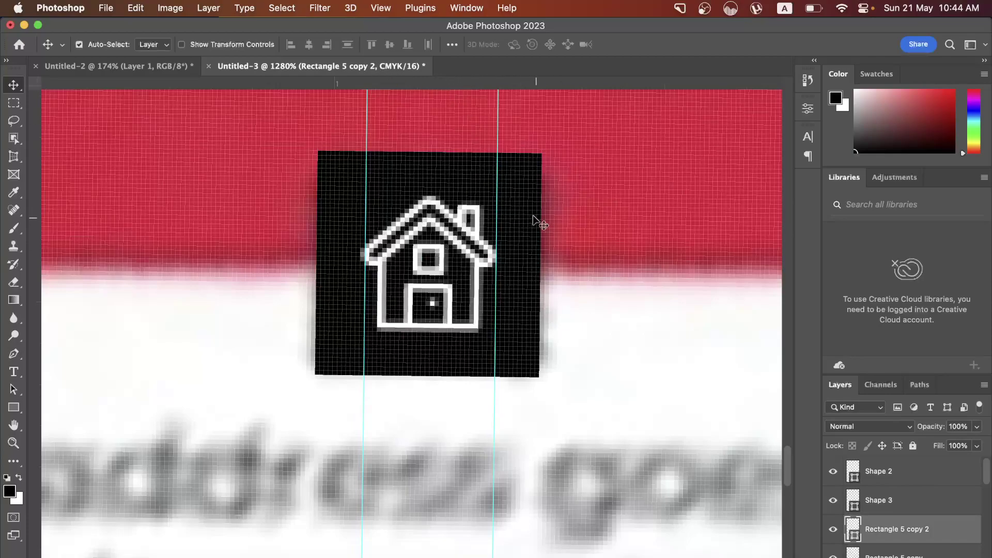
left_click(587, 333)
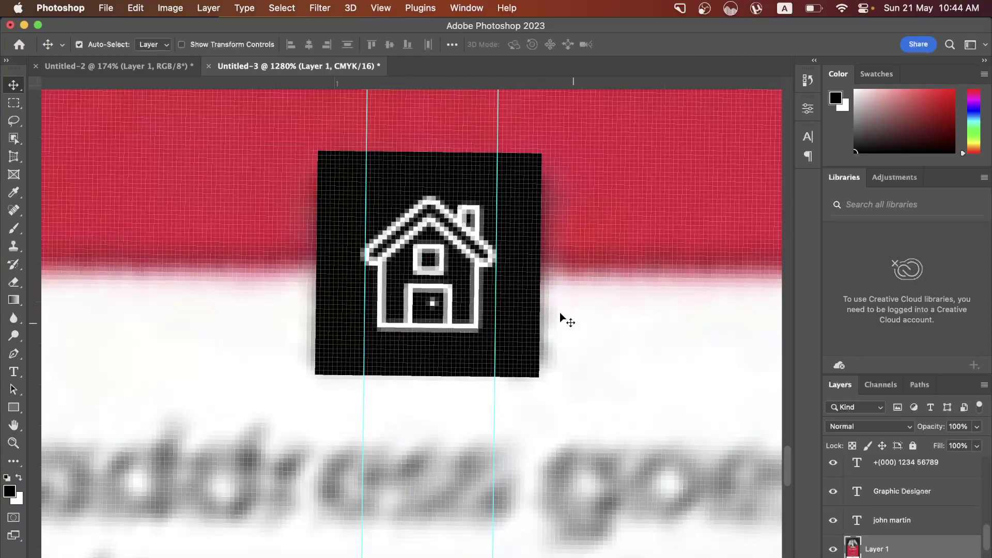
left_click(524, 258)
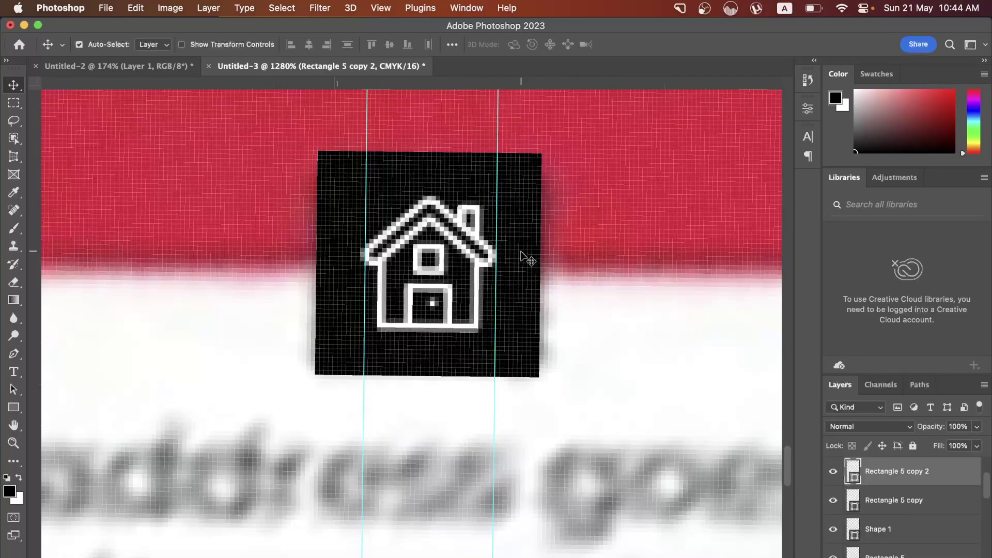
left_click(445, 251)
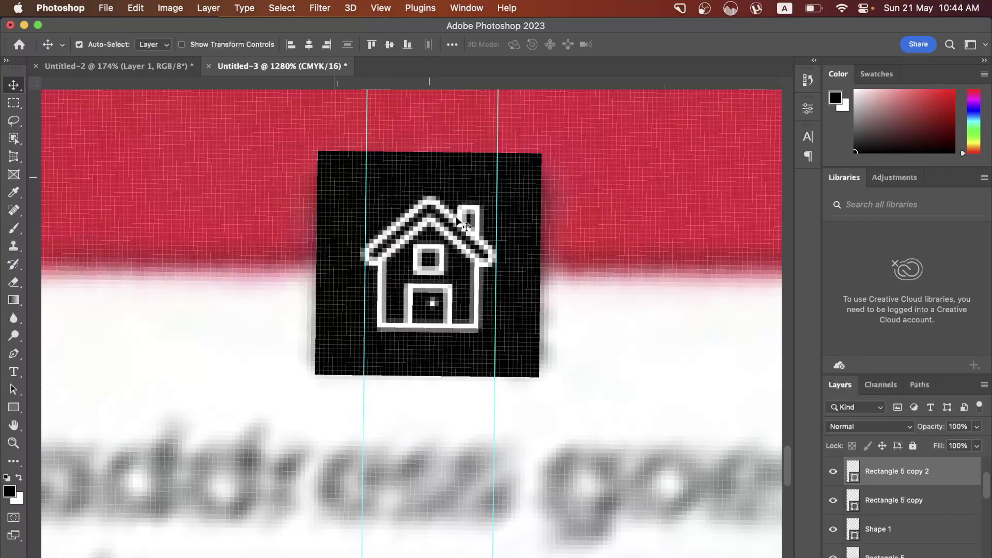
scroll(517, 333, "down", 3)
scroll(517, 332, "down", 2)
scroll(518, 333, "down", 3)
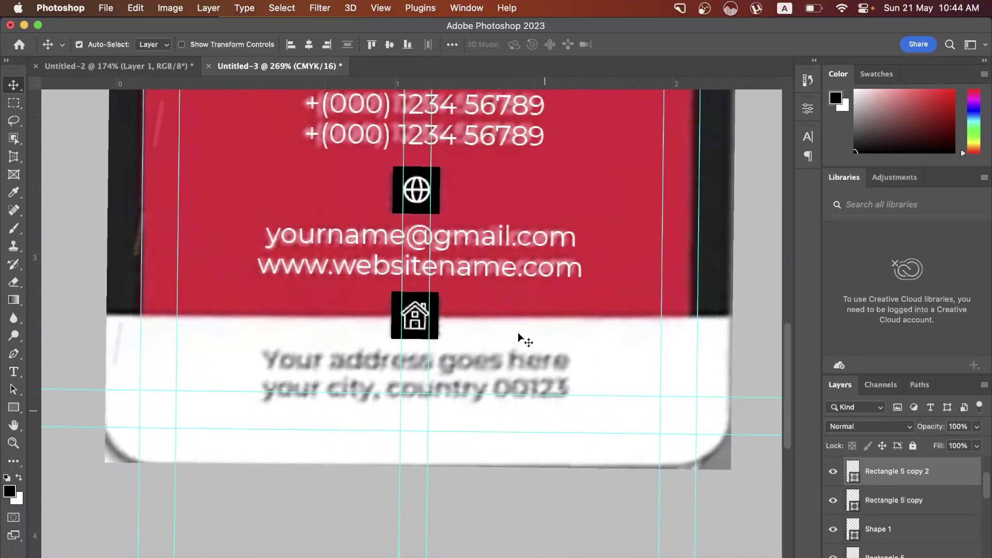
scroll(518, 332, "down", 2)
scroll(518, 333, "up", 2)
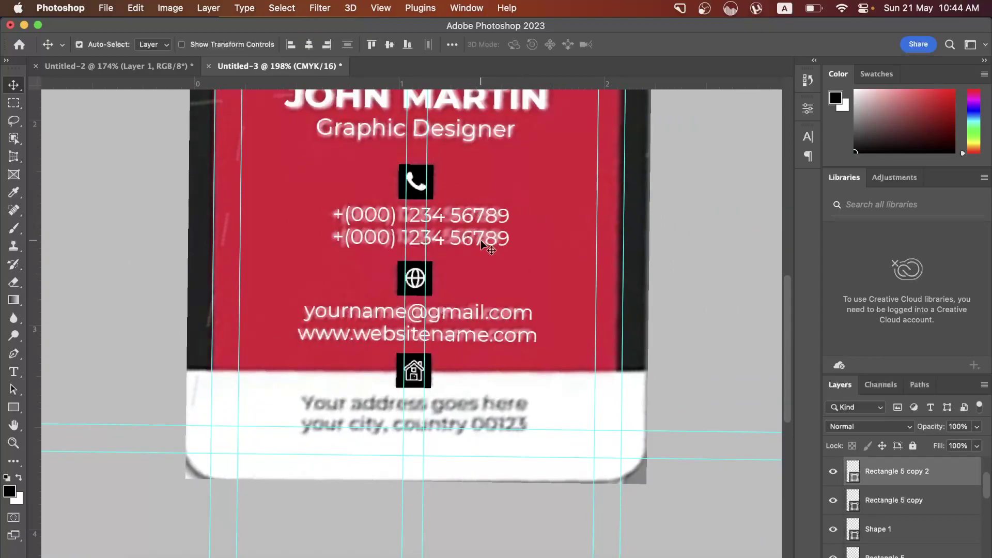
scroll(492, 255, "up", 1)
scroll(492, 254, "down", 3)
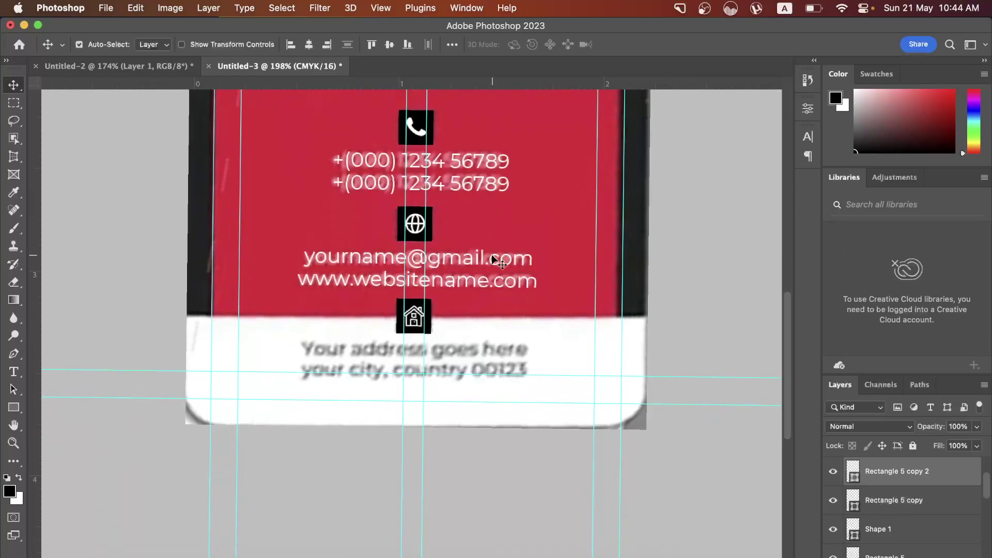
scroll(491, 254, "down", 1)
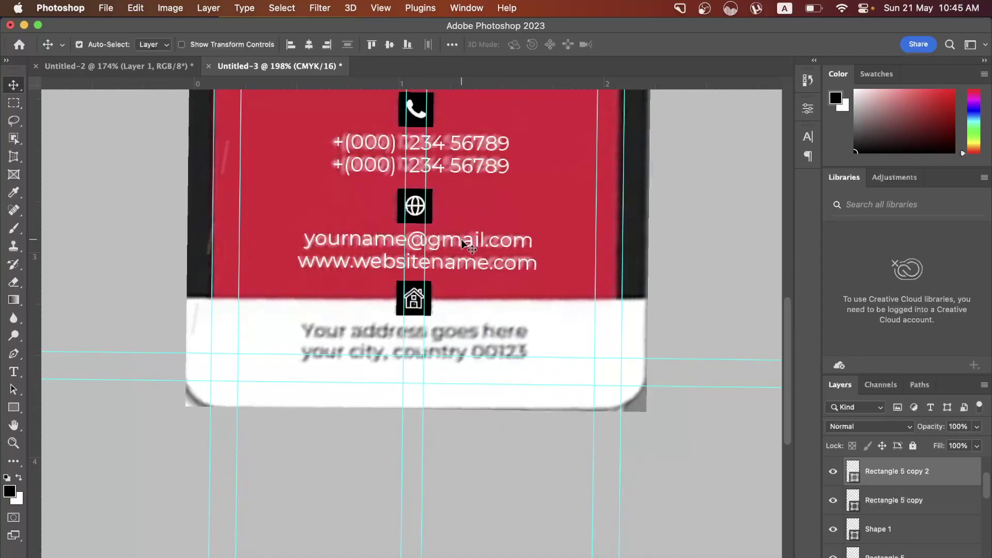
Copy the email text line over the address and colour it with the sampled dark gray
mouse_move(463, 242)
left_mouse_down()
mouse_move(469, 343)
mouse_move(468, 333)
left_mouse_up()
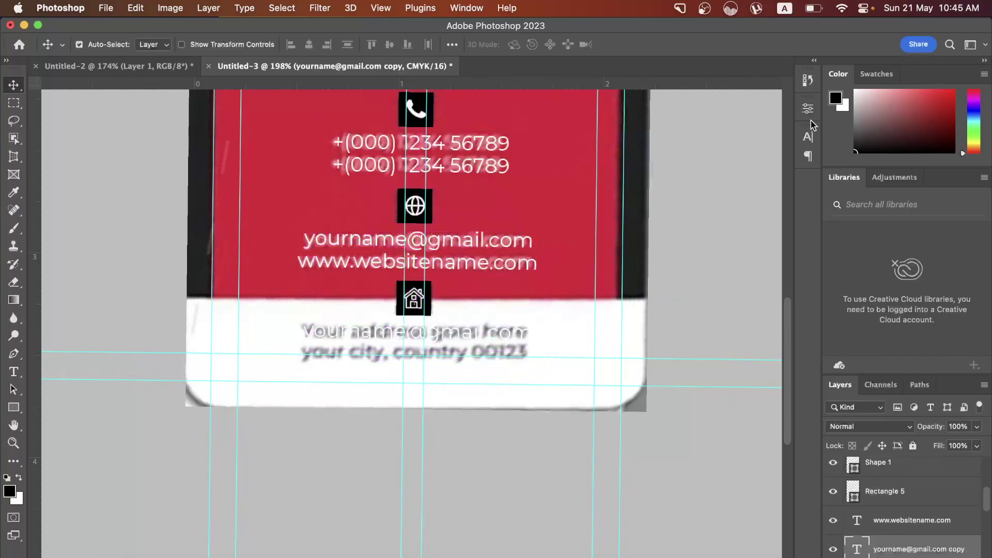
left_click(808, 137)
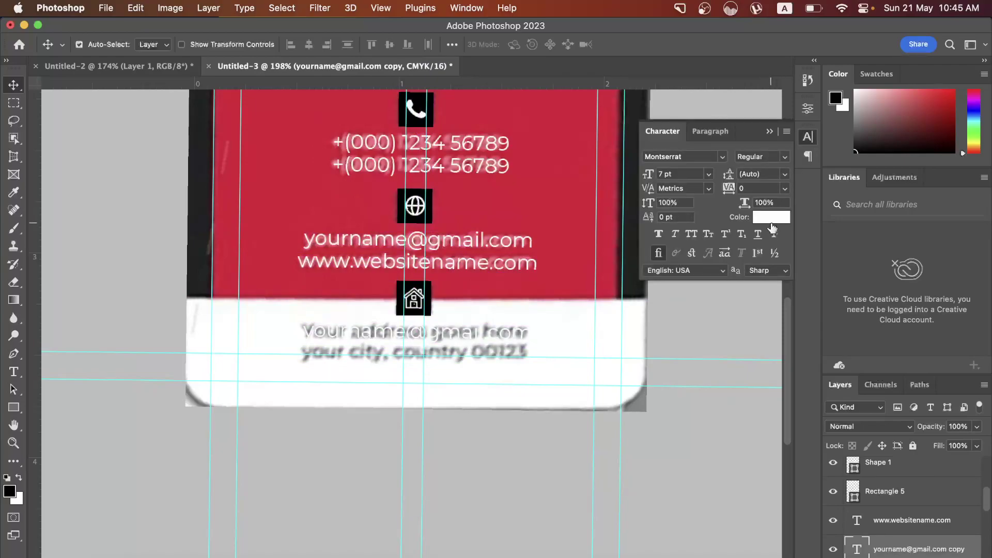
left_click(774, 217)
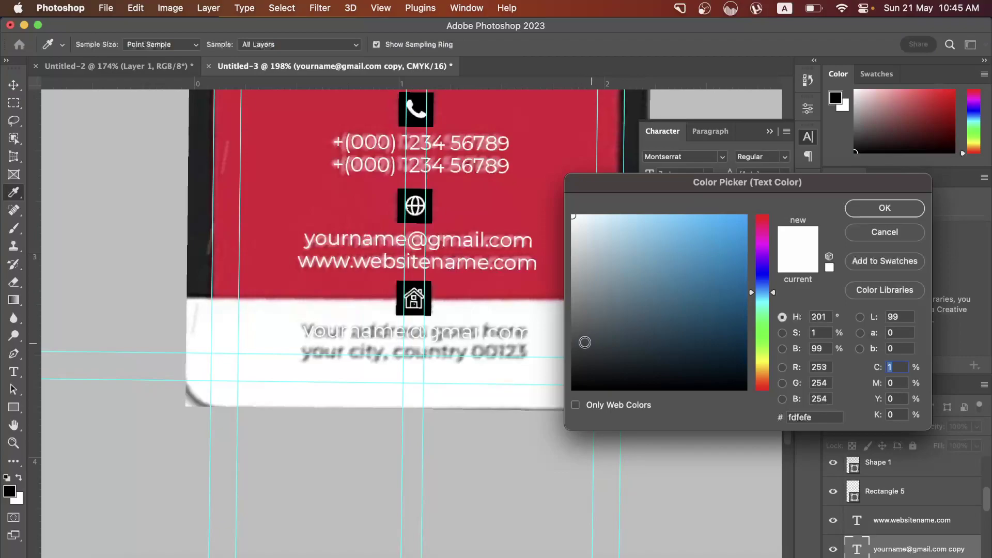
left_click(192, 257)
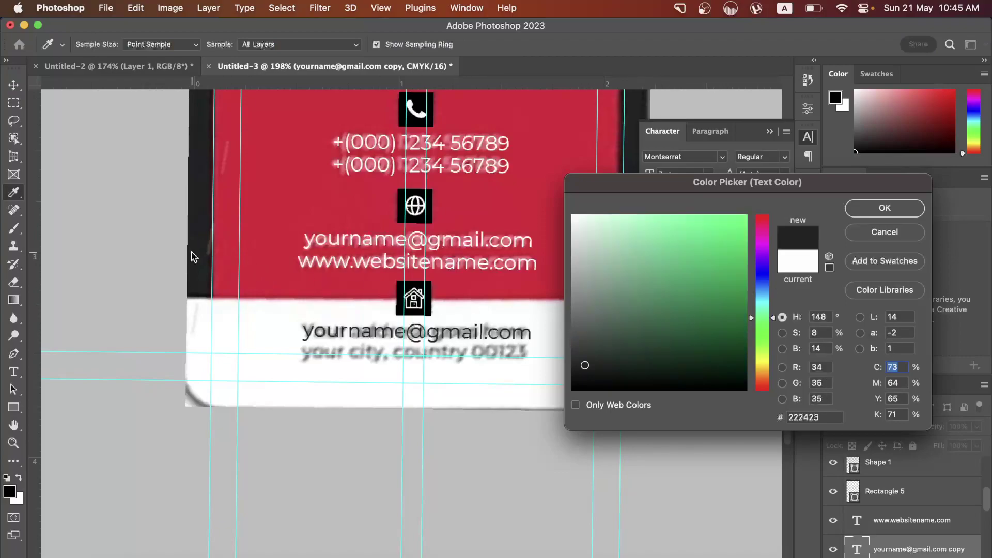
left_click(885, 210)
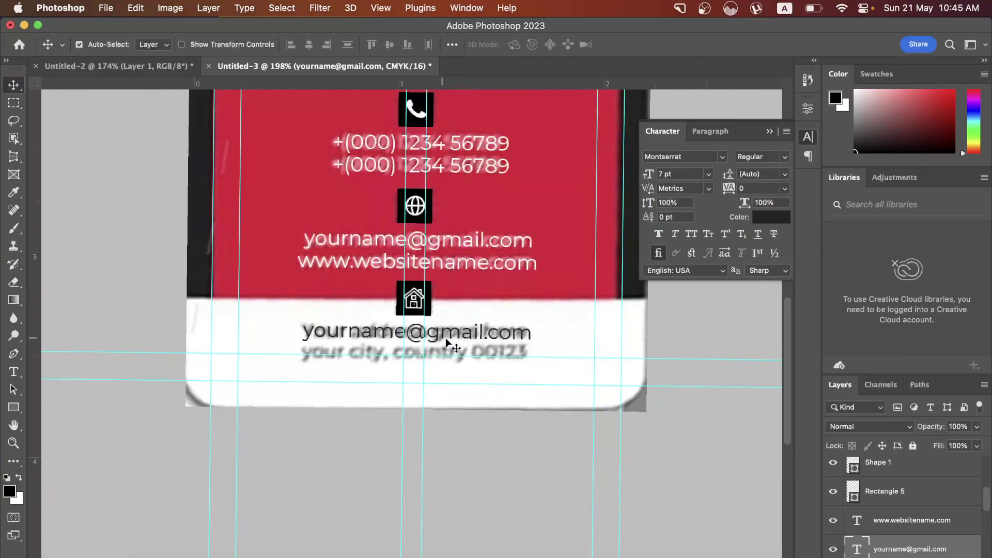
Move the copied line lower and retype it as 'your address goes here'
left_click_drag(451, 333, 455, 383)
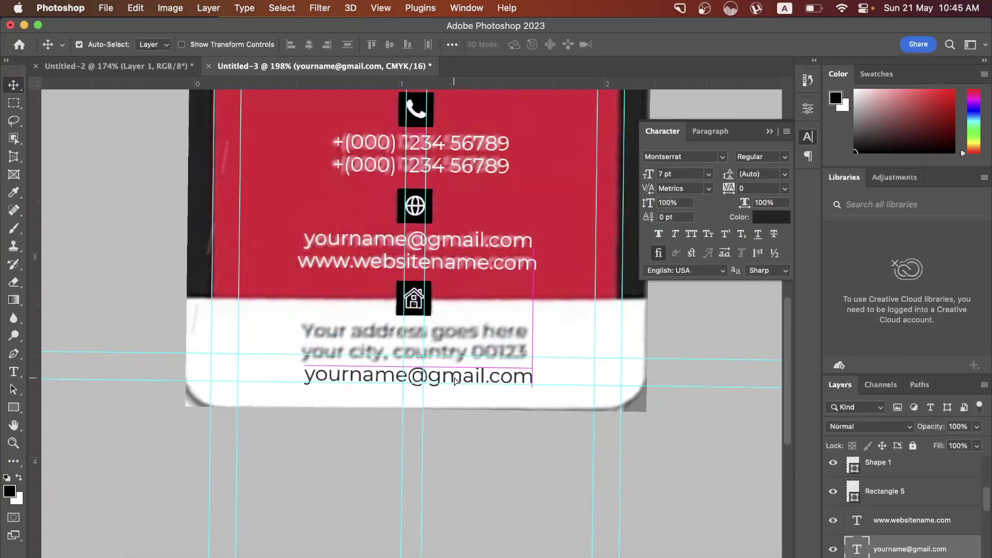
double_click(444, 373)
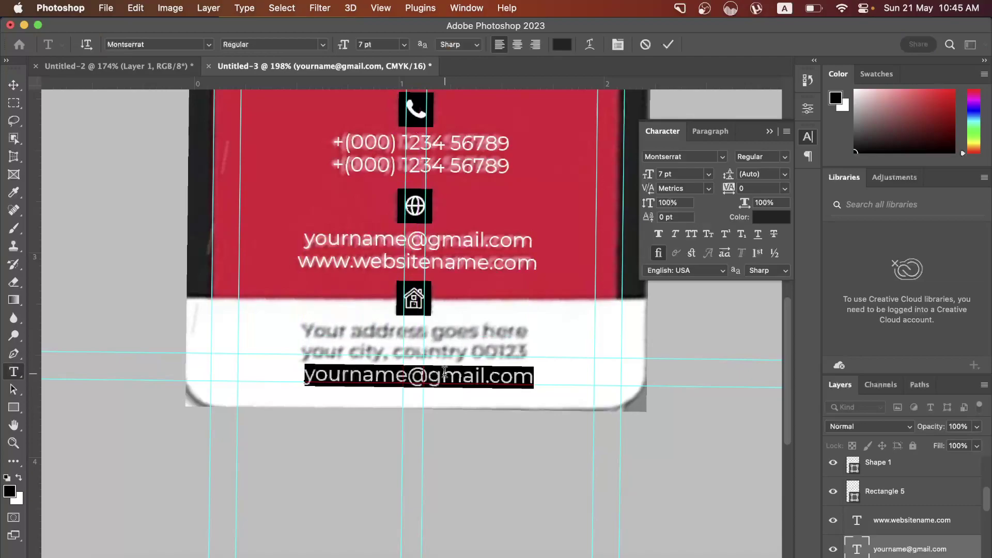
type("Y")
key("BackSpace")
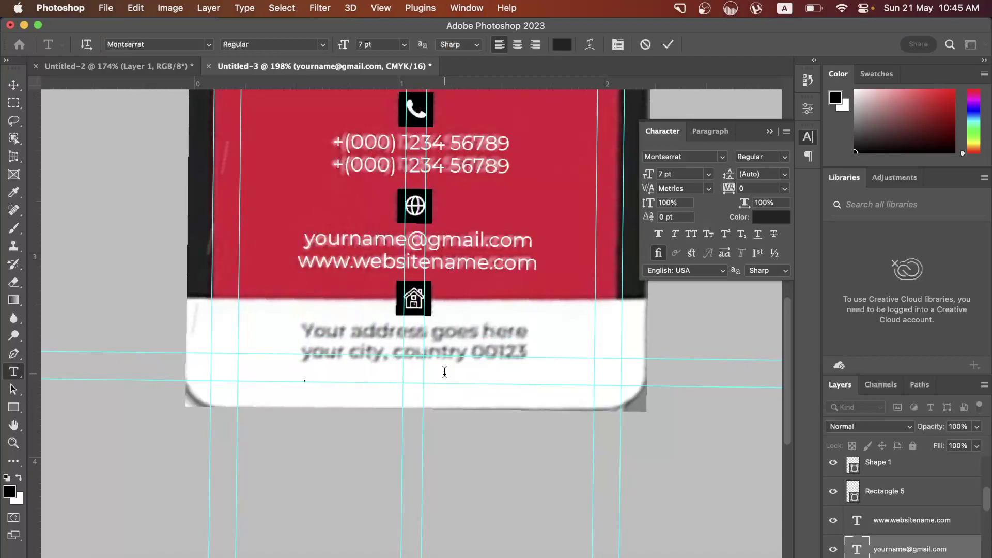
type("yo ")
type("r")
type("addre")
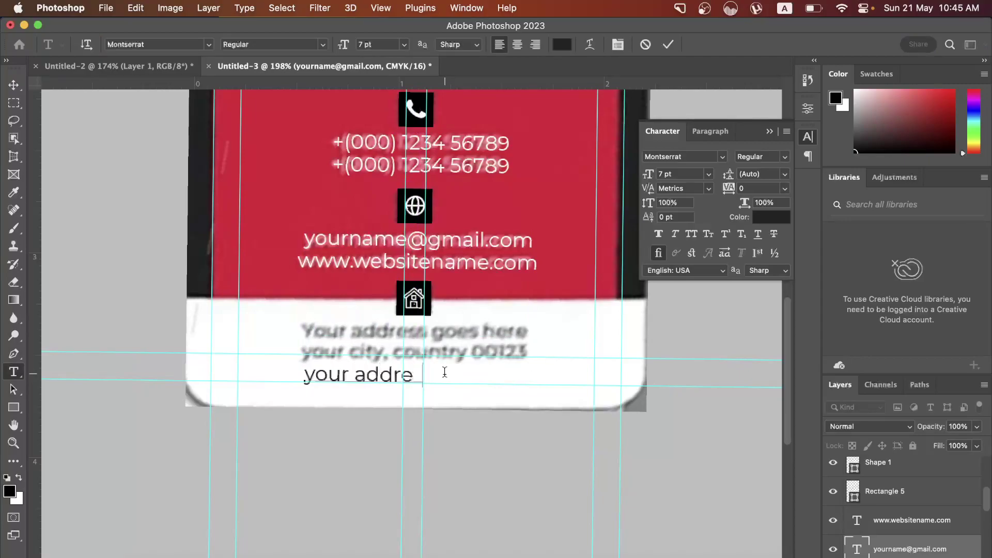
type("ss g")
type("oeshe")
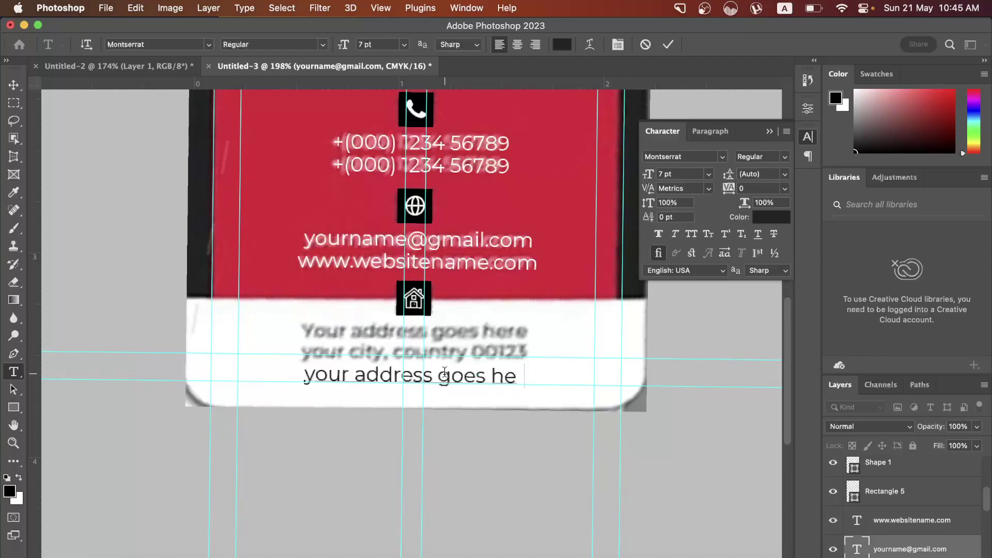
type("re")
key("Escape")
key("v")
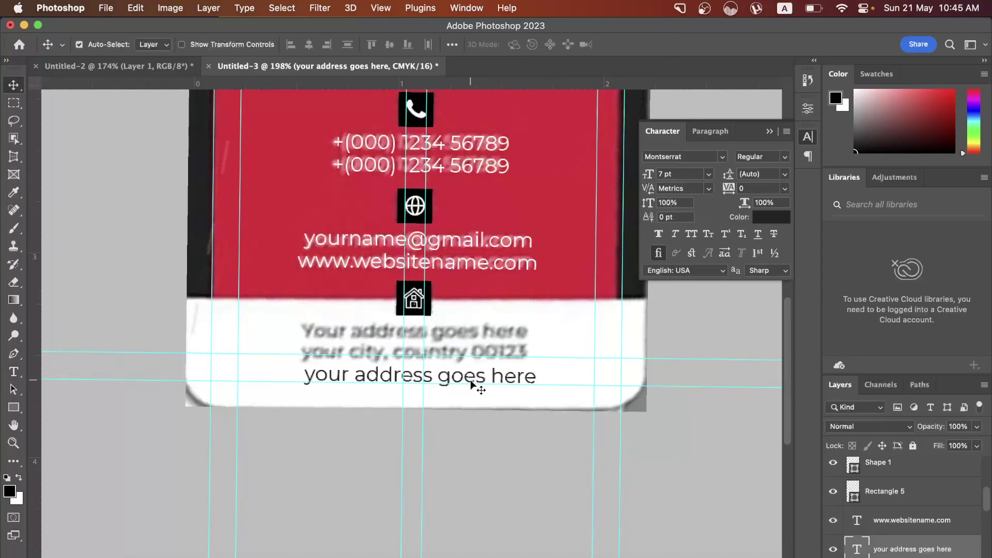
Duplicate the address line and change it to 'your city, country 00123'
left_click_drag(464, 380, 462, 406)
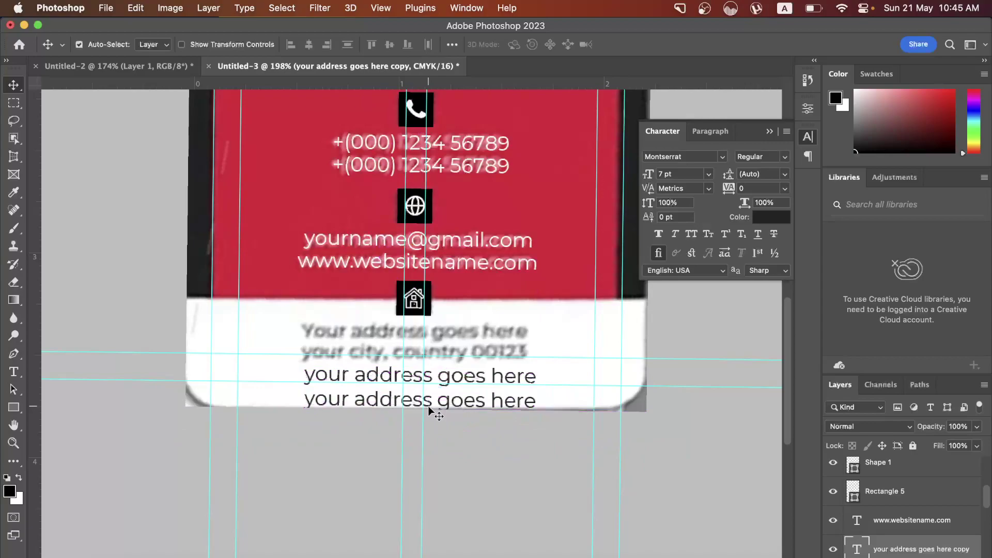
double_click(428, 405)
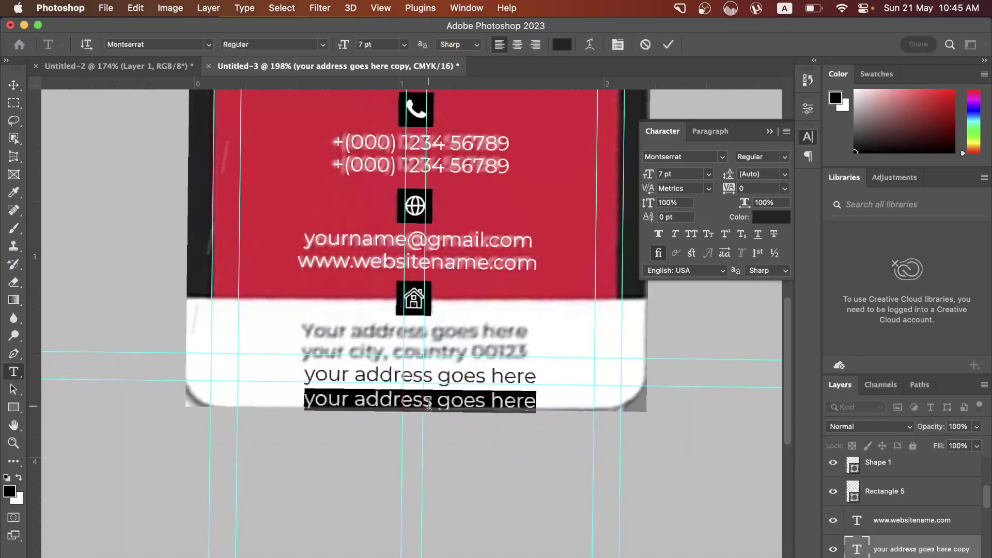
type("you")
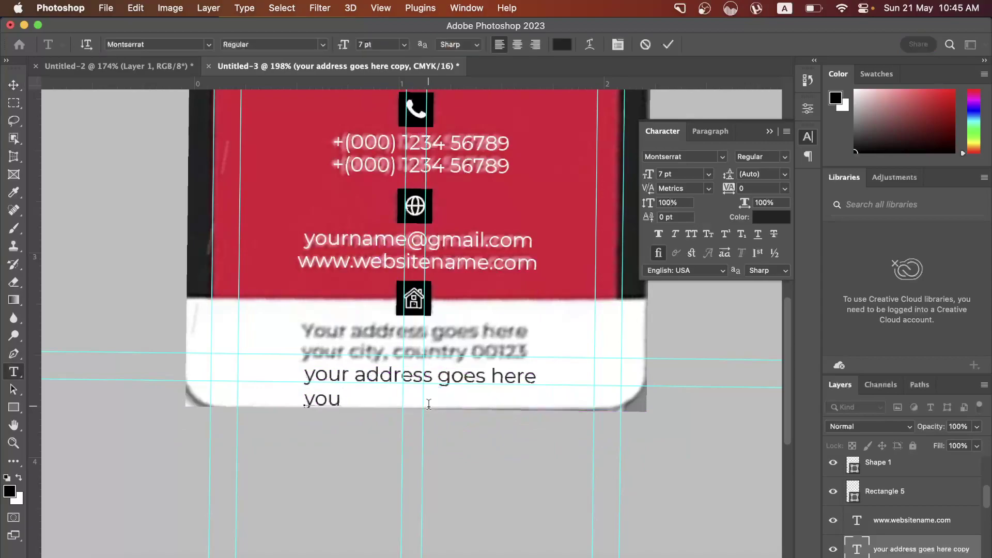
type("r ci")
type("ty, c")
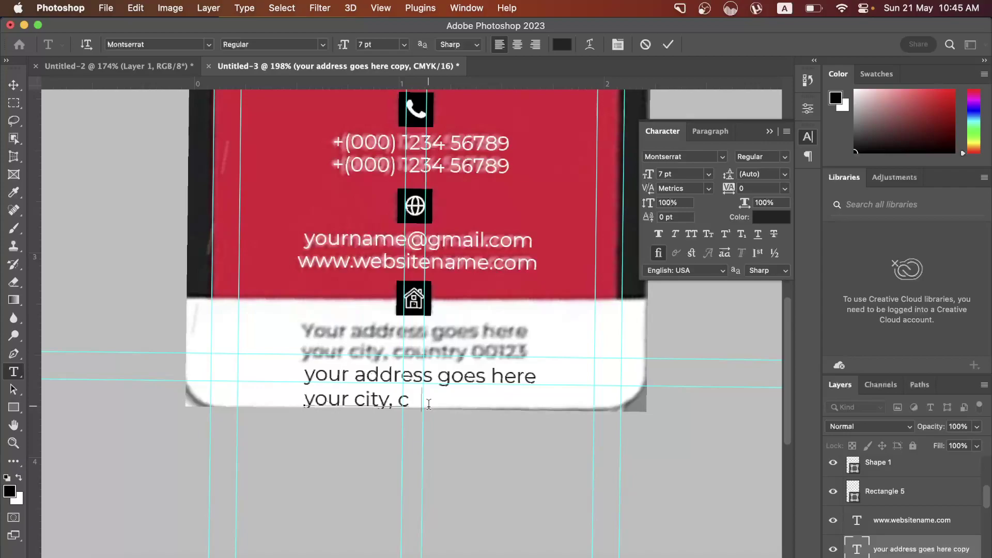
type("ount")
type("ry")
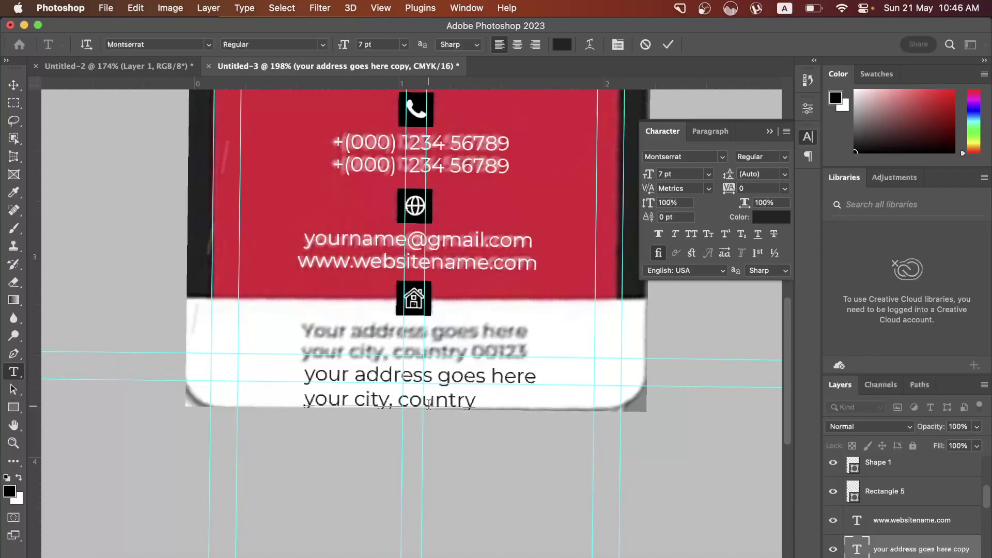
type(" 0012")
type("3")
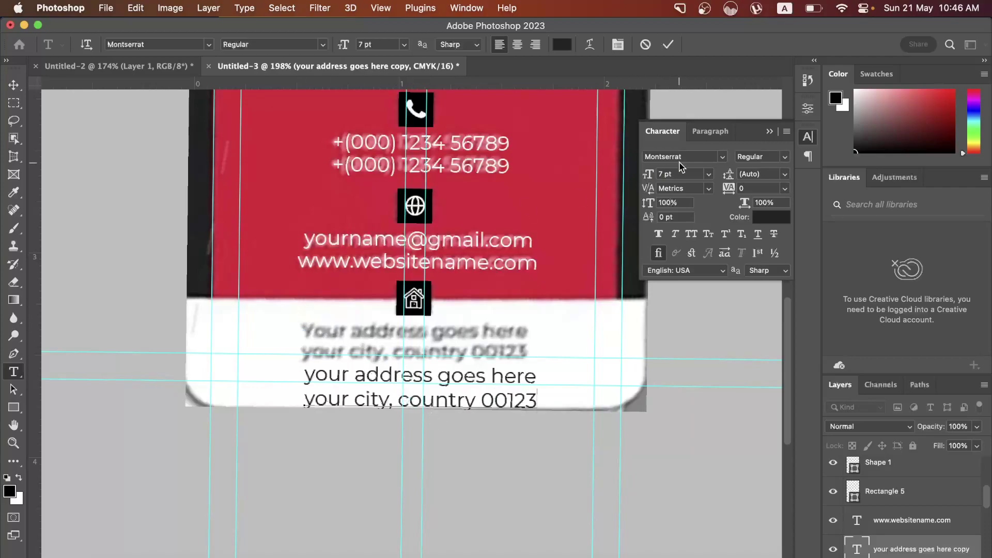
left_click(668, 44)
key("v")
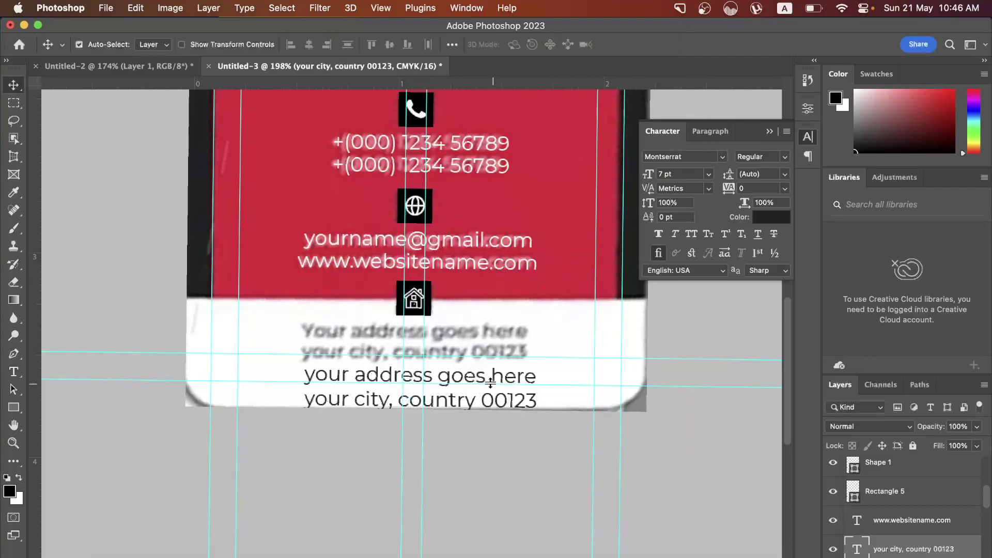
Reposition the address line with the city line directly beneath it
left_click_drag(465, 381, 464, 335)
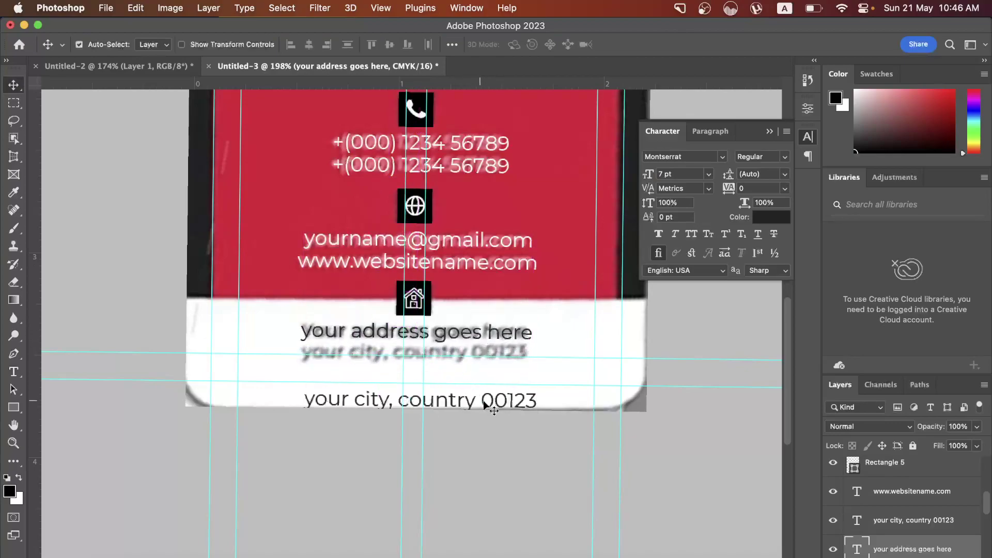
left_click_drag(460, 401, 457, 358)
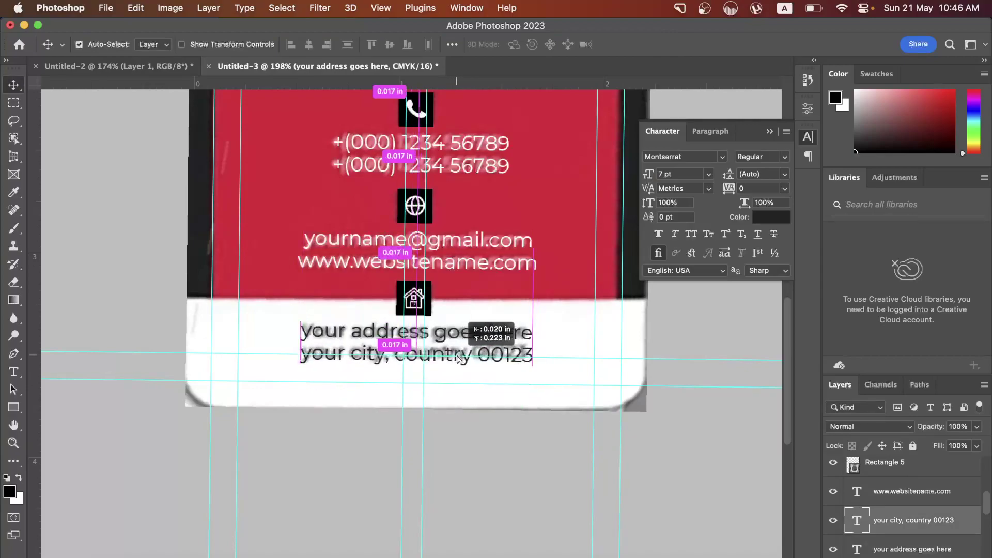
left_click_drag(457, 358, 455, 357)
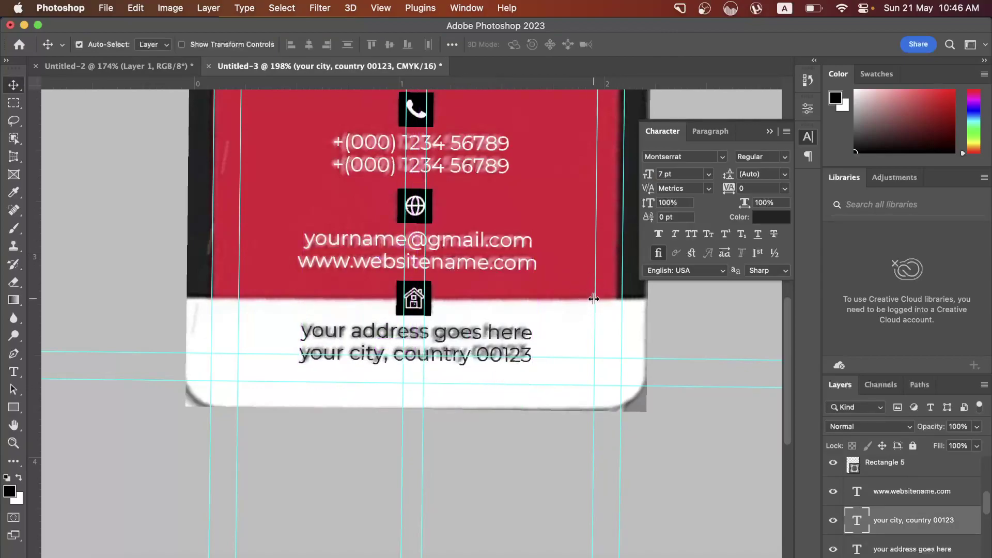
scroll(593, 298, "up", 10)
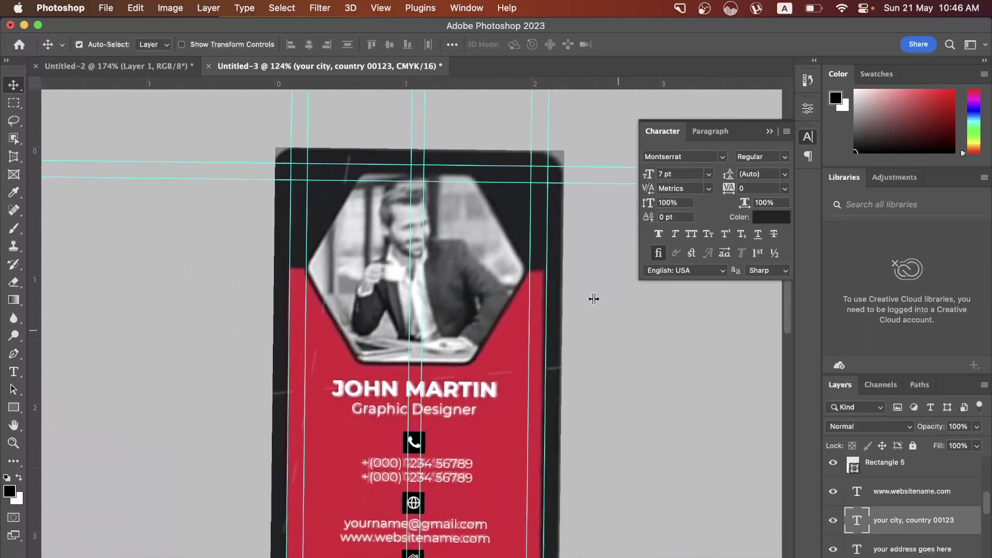
Hide the grey reference overlay Layer 1 to reveal the full-colour card
scroll(594, 298, "up", 3)
scroll(594, 298, "up", 2)
scroll(593, 298, "up", 3)
scroll(593, 298, "up", 1)
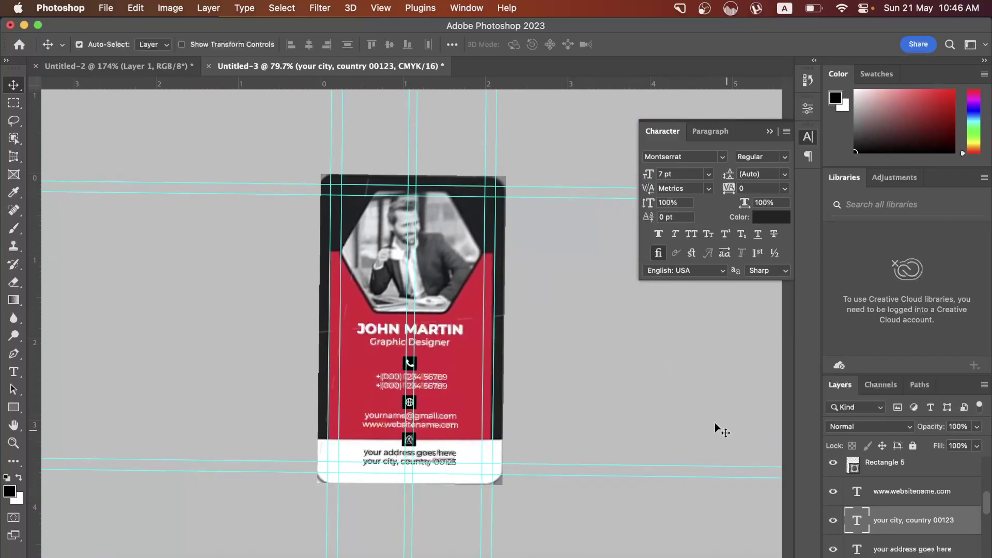
scroll(857, 494, "up", 5)
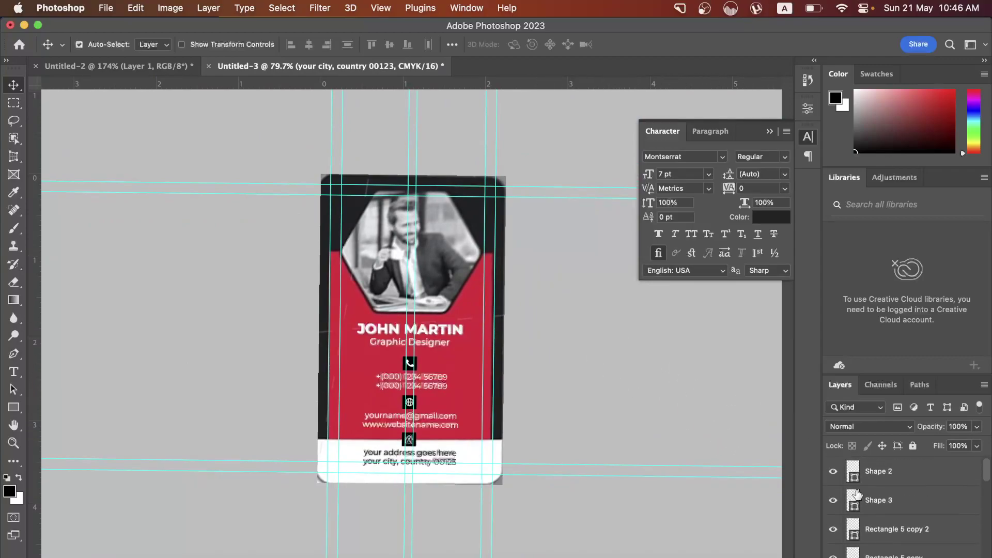
scroll(857, 495, "down", 3)
scroll(857, 495, "down", 3)
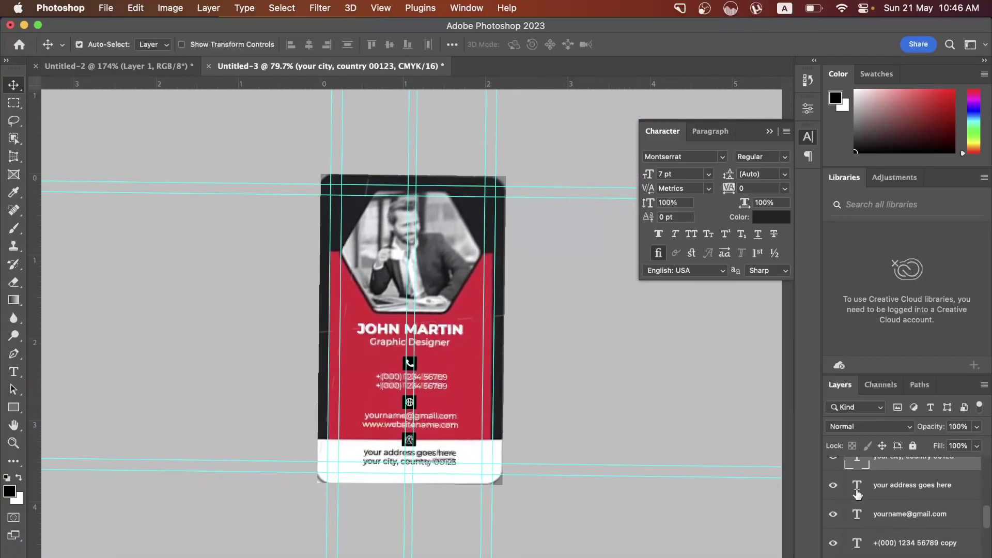
scroll(857, 495, "down", 2)
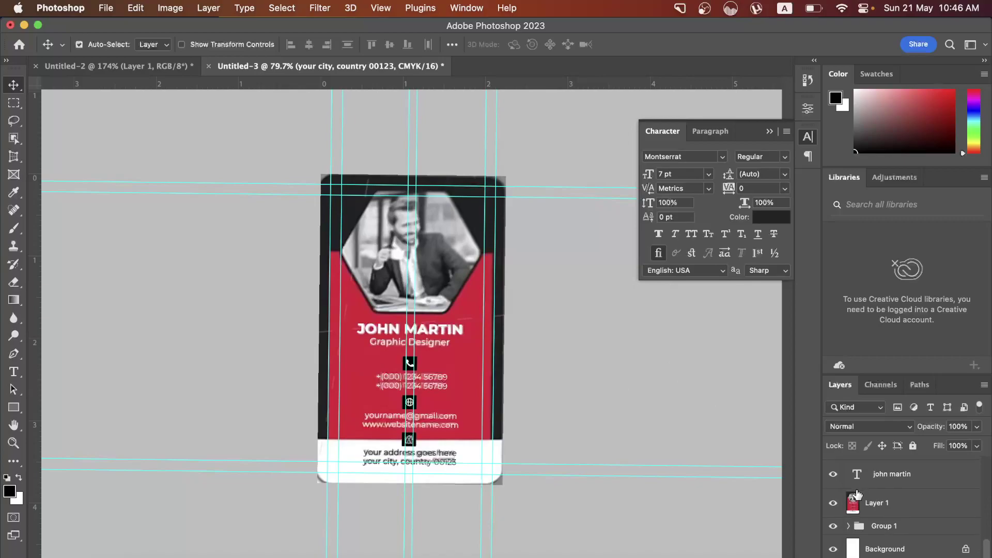
left_click(833, 504)
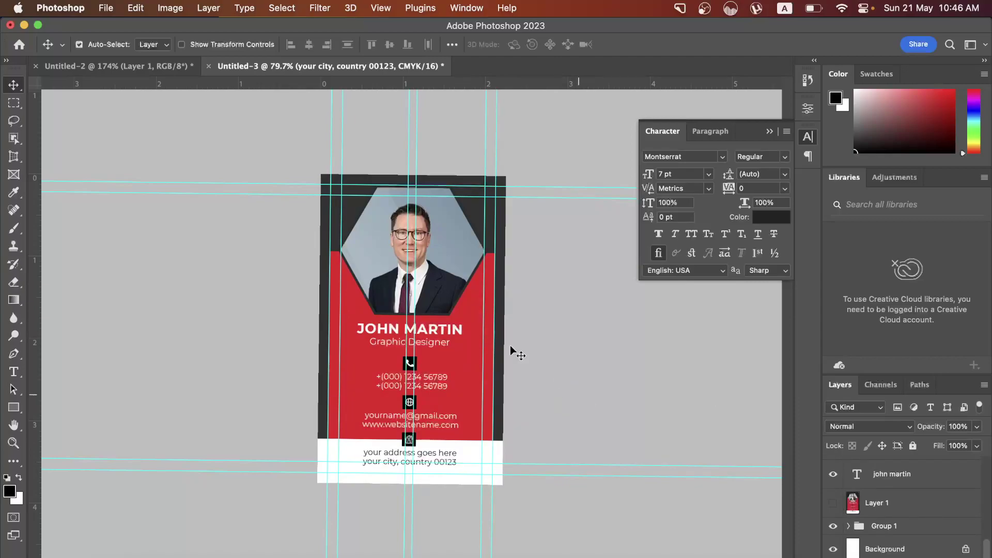
Turn off the cyan guides via View > Show > Guides and deselect the layer
left_click(382, 8)
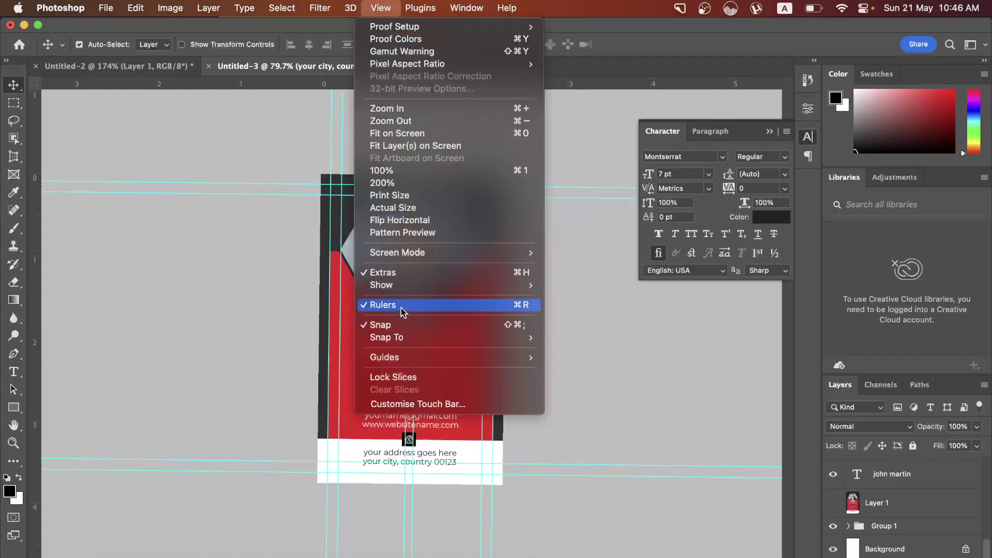
mouse_move(381, 285)
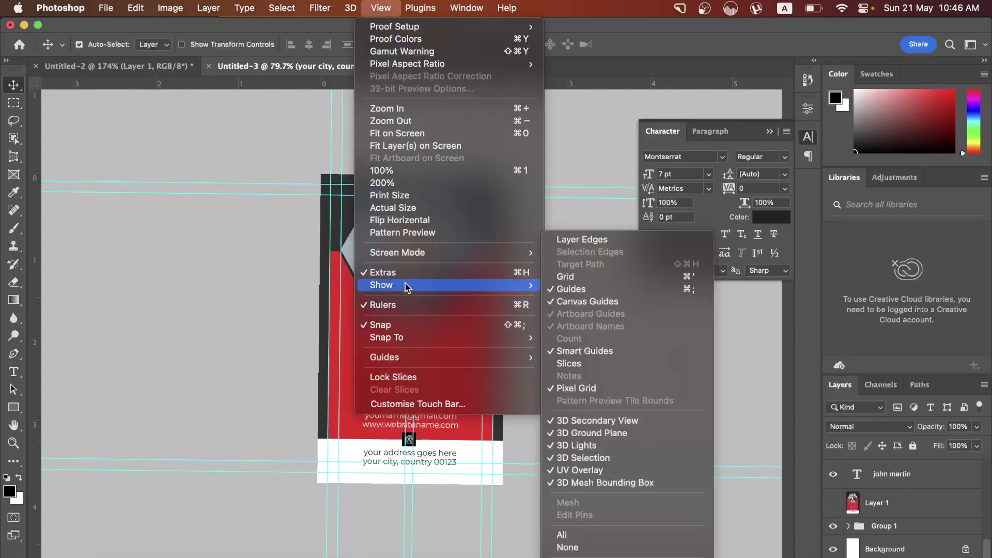
left_click(568, 289)
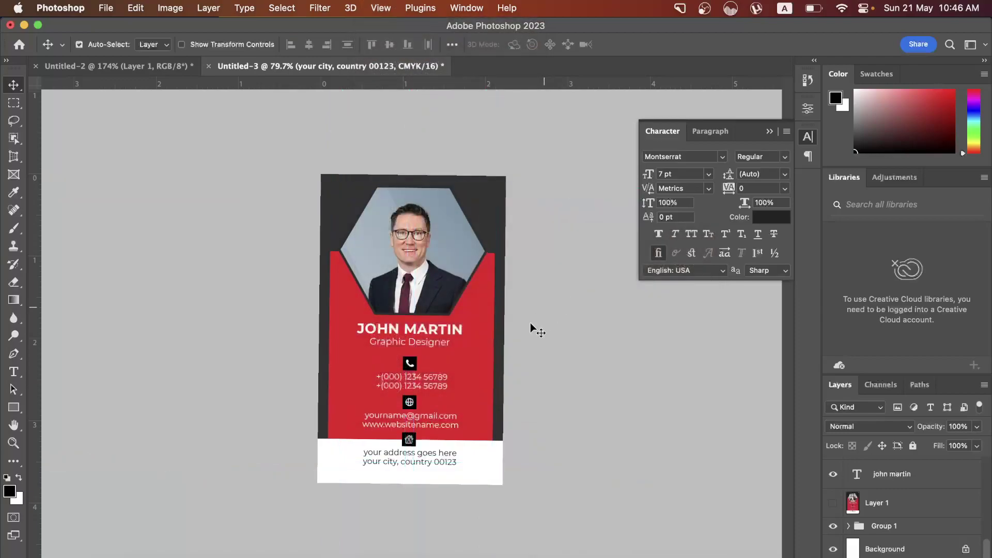
left_click(590, 373)
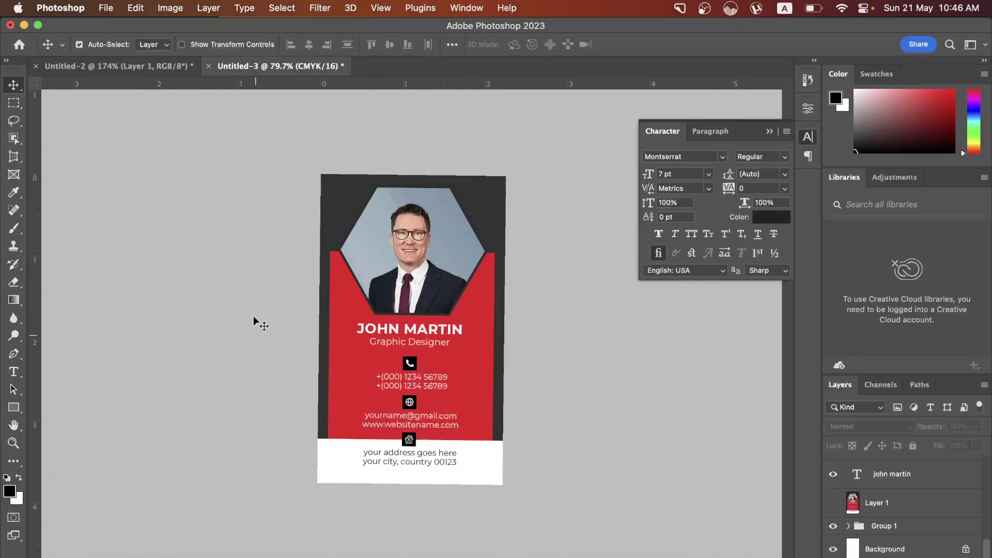
scroll(263, 310, "up", 5)
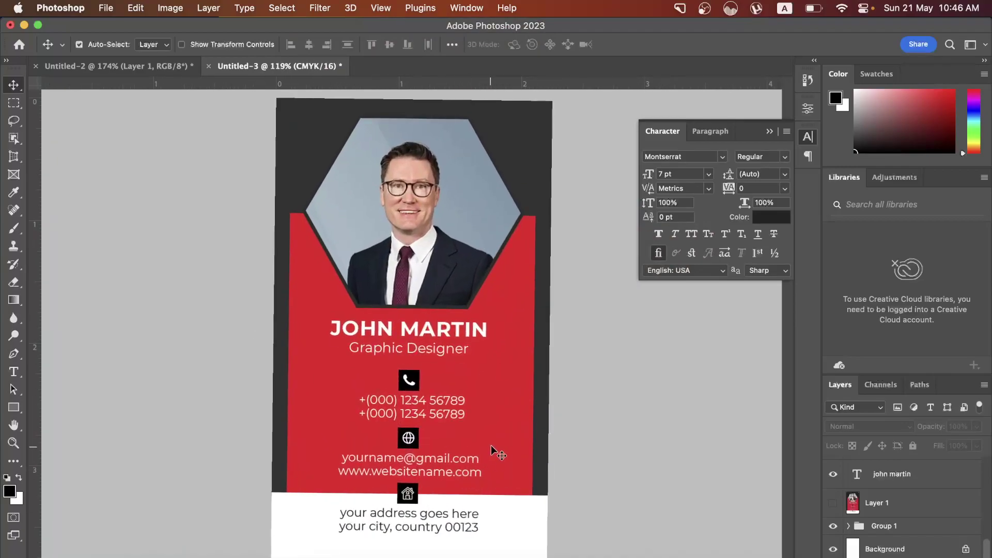
Refill the phone icon's square with dark grey #323232 sampled from the card border
left_click(439, 391)
scroll(439, 391, "up", 2)
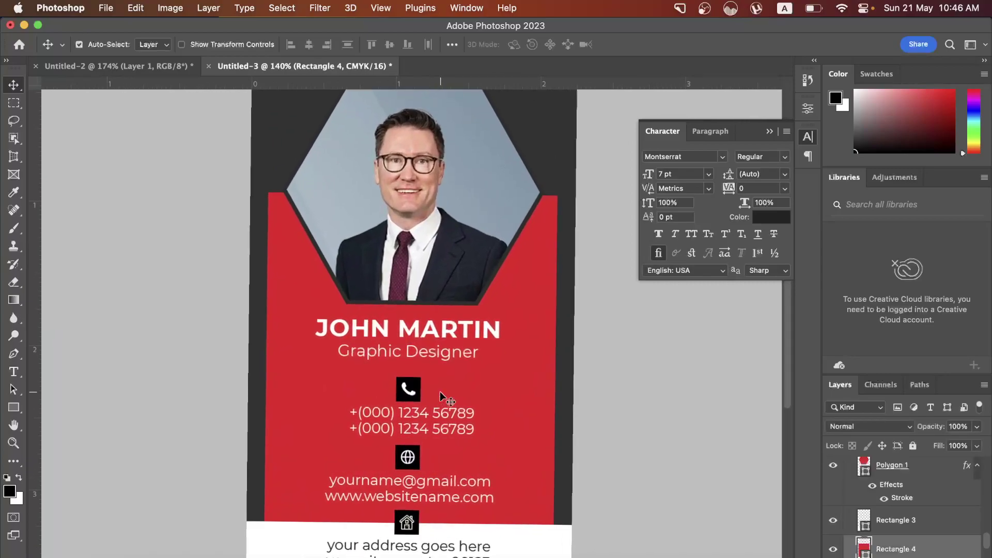
left_click(489, 383)
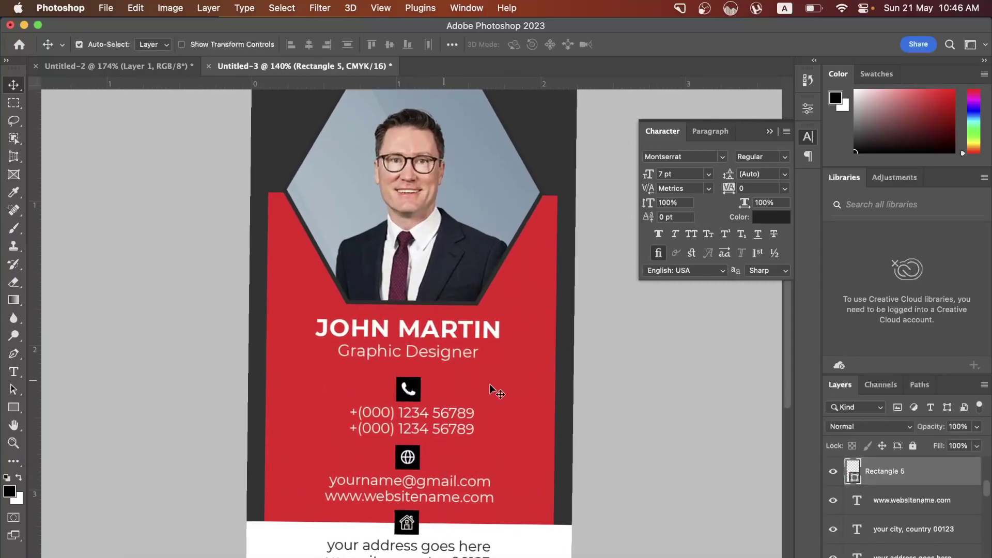
double_click(855, 476)
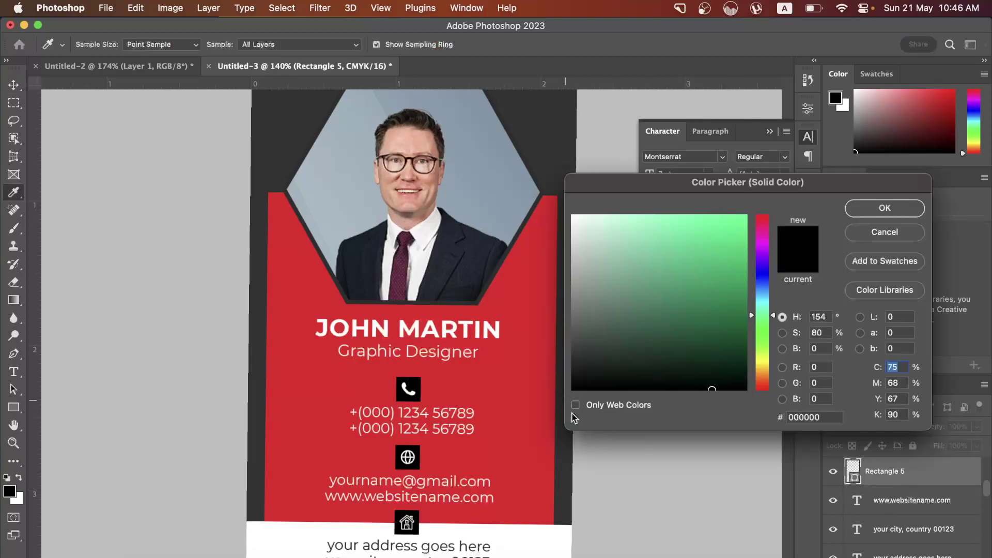
left_click(560, 459)
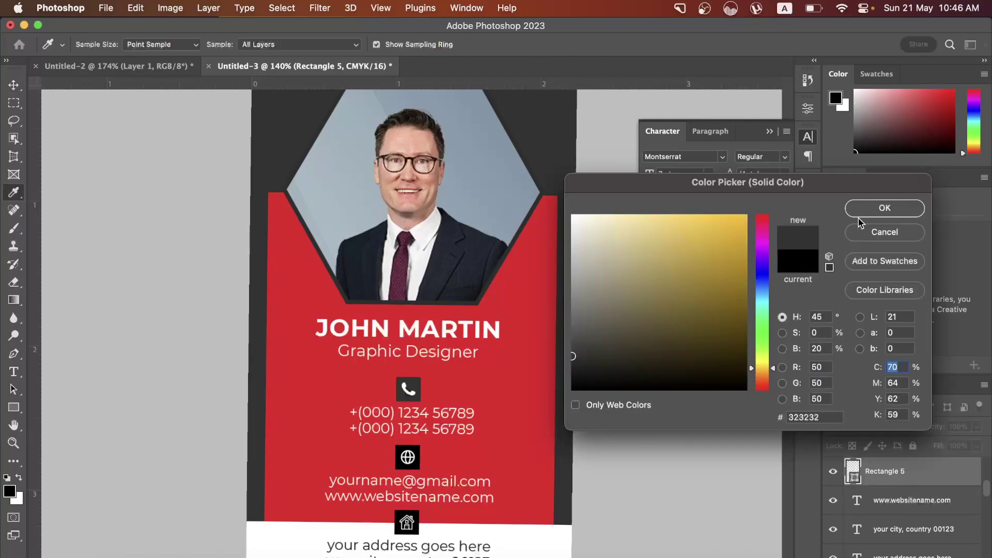
left_click(877, 212)
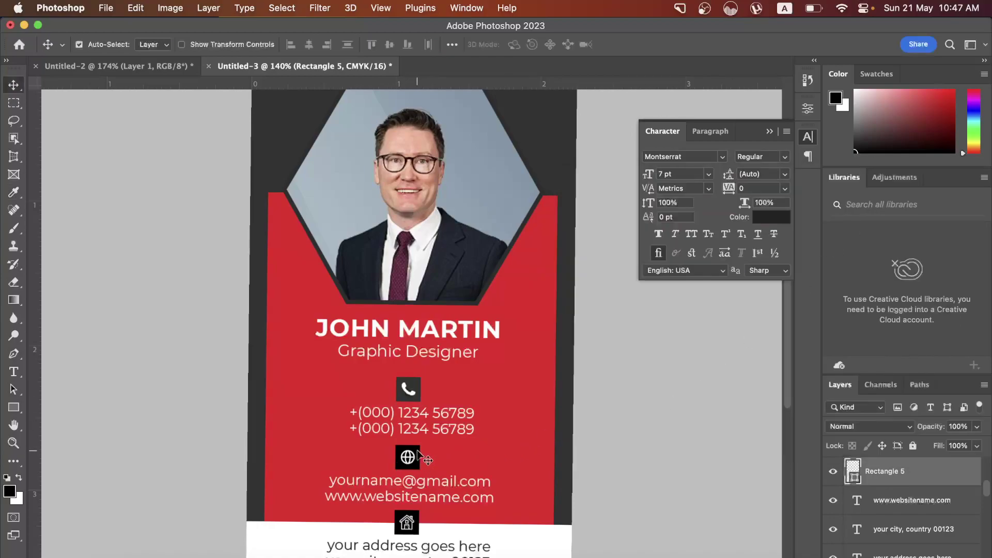
Refill the globe icon's square with the same dark grey #323232
key("ctrl+j")
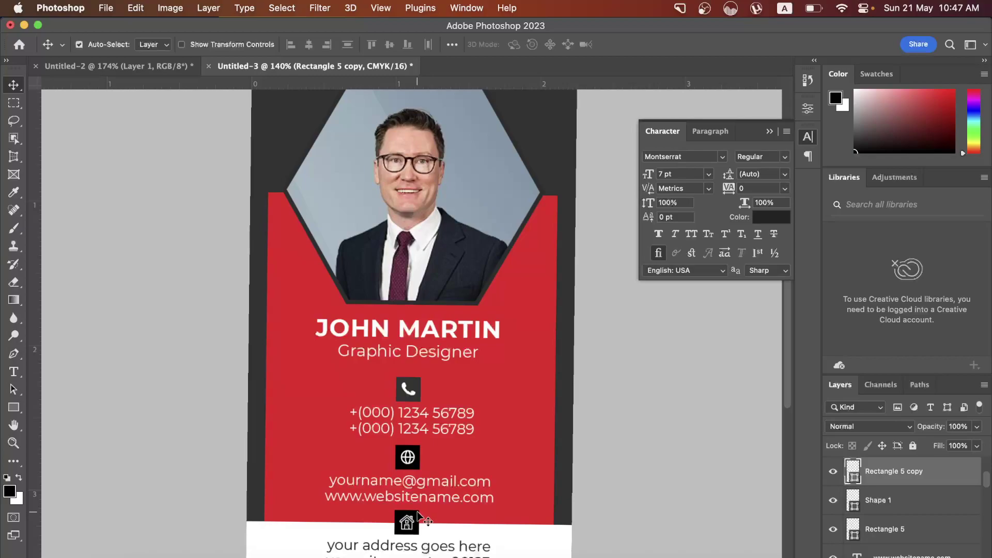
left_click(418, 515)
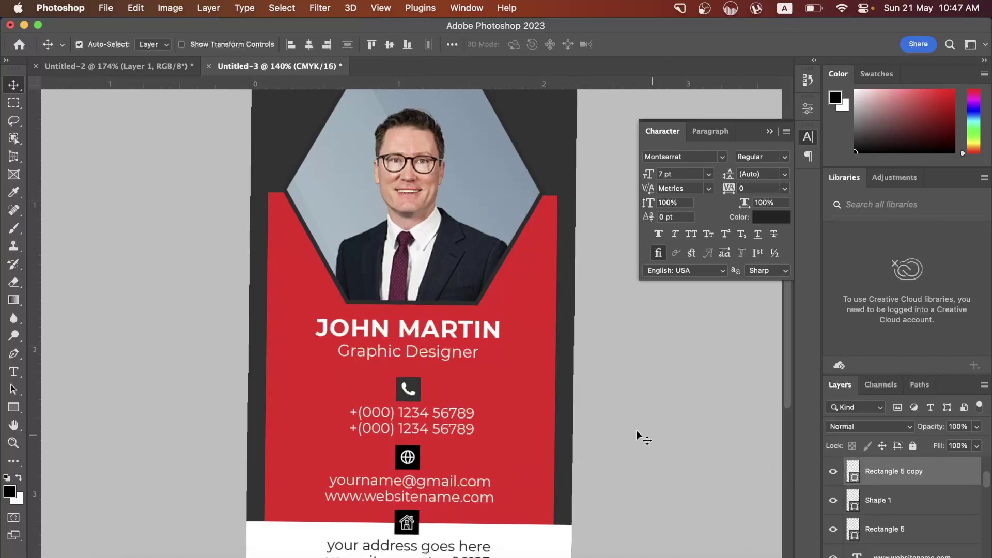
double_click(855, 478)
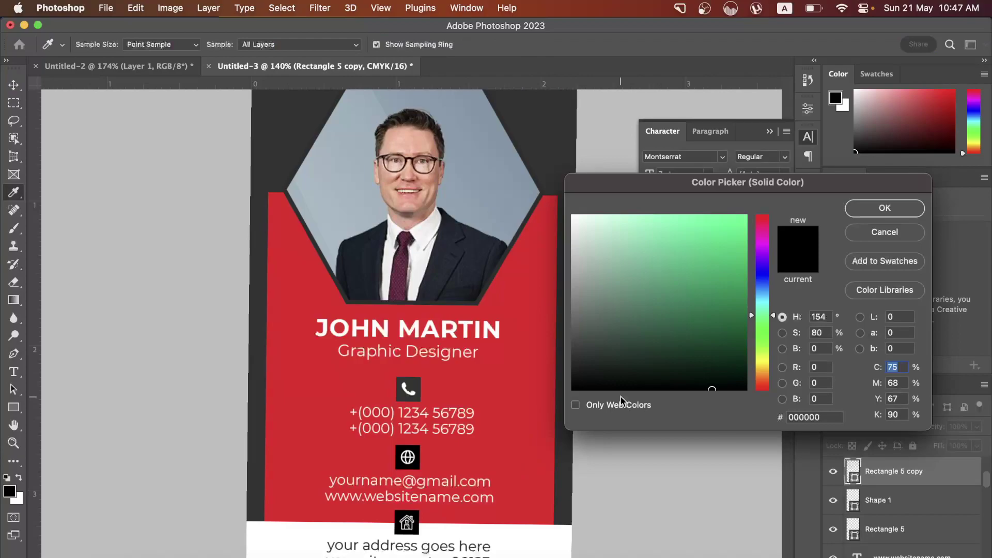
left_click(574, 448)
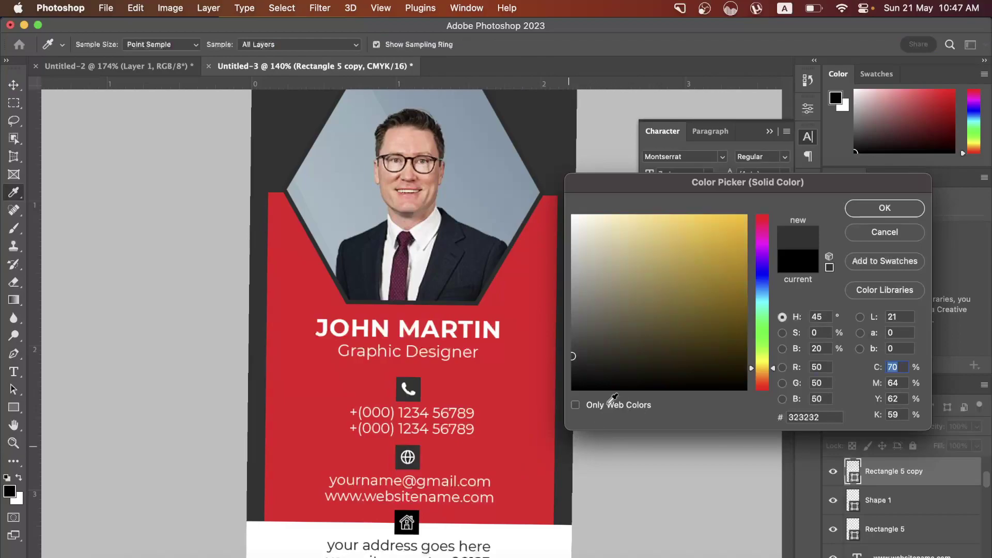
left_click(867, 208)
Refill the home icon's square with dark grey #323232
scroll(525, 399, "down", 4)
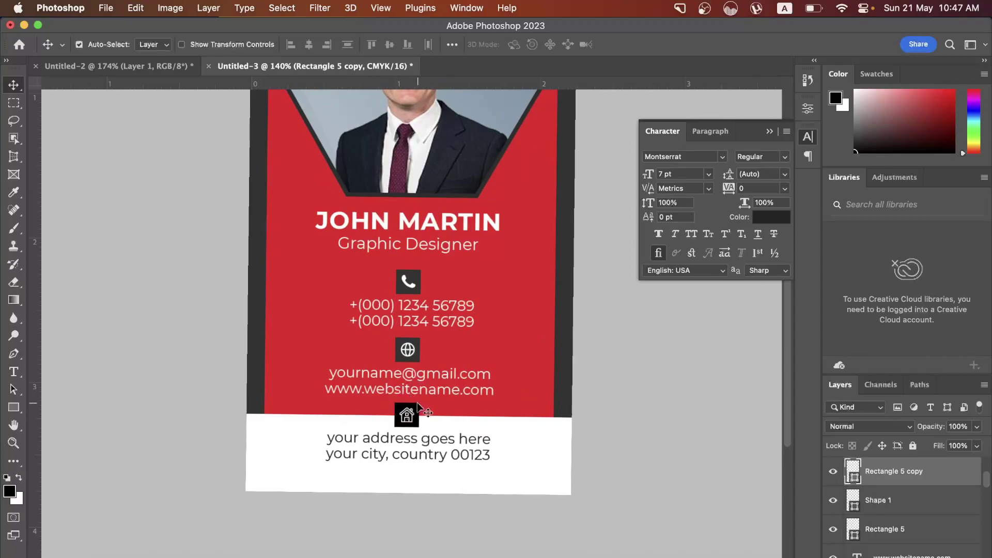
key("ctrl+j")
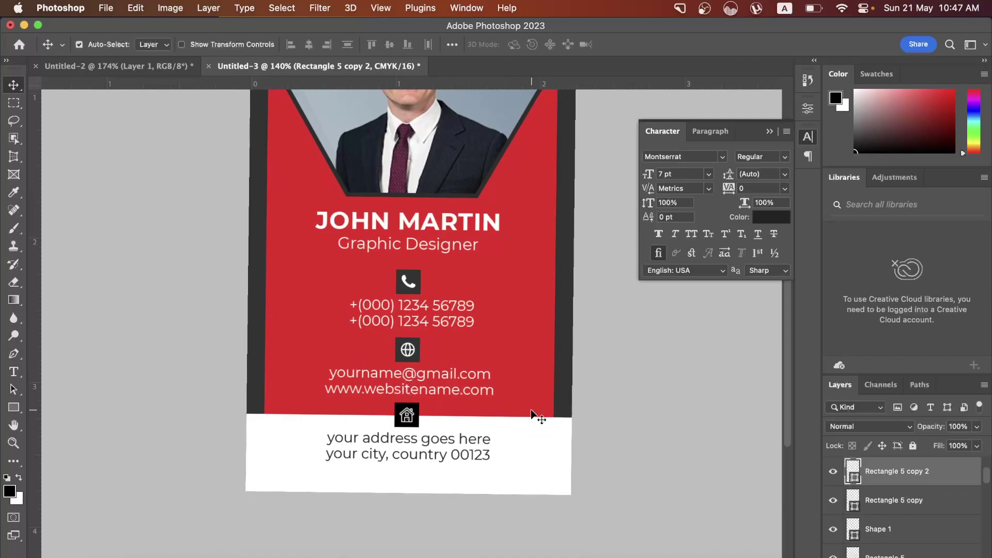
double_click(853, 479)
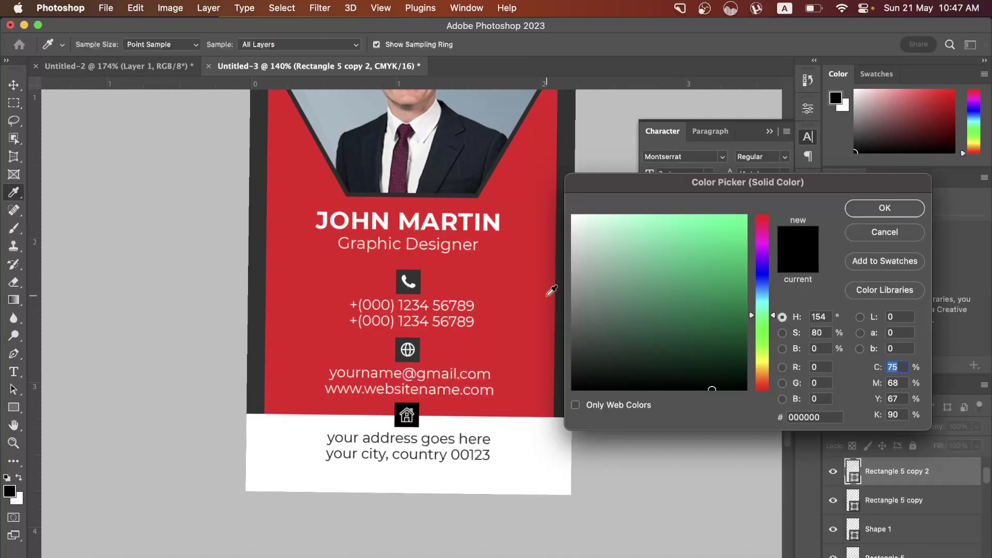
left_click(567, 147)
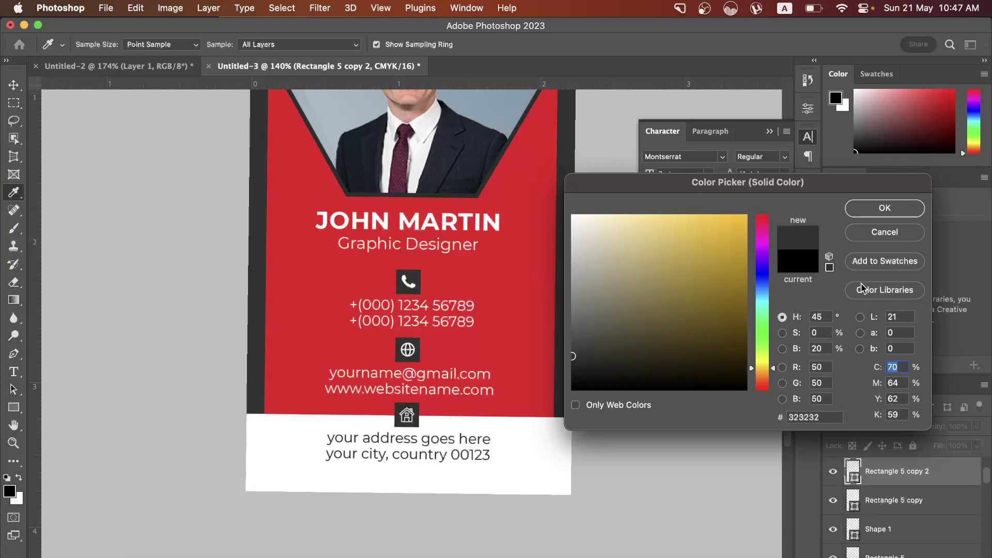
left_click(884, 208)
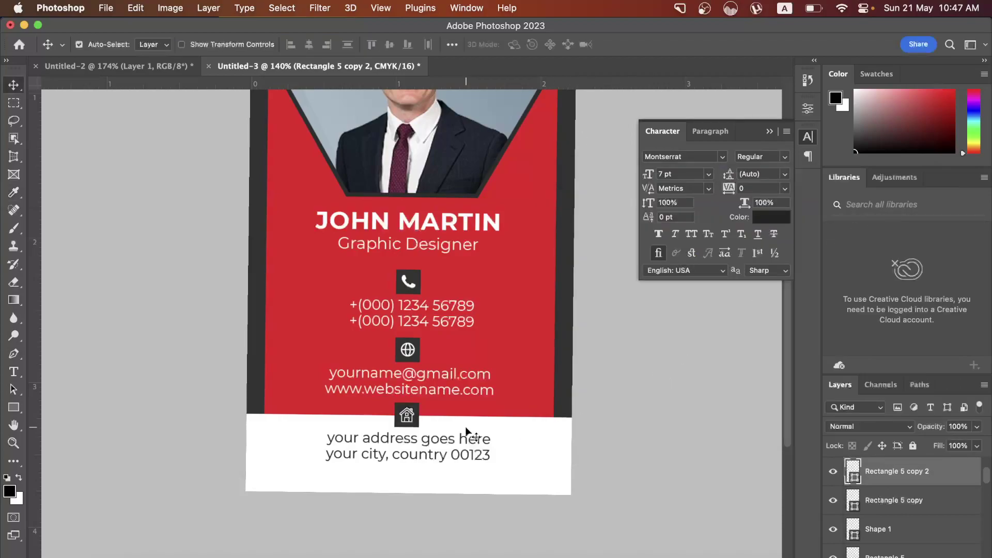
Show Rectangle 5's properties: a 0.17 in square with 0 px corner radii
scroll(404, 442, "up", 5)
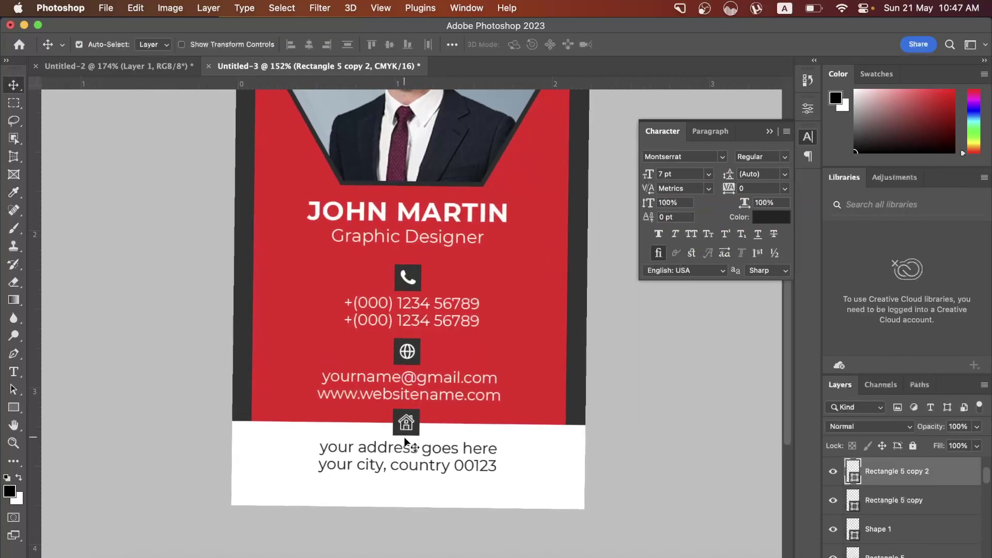
left_click(419, 259)
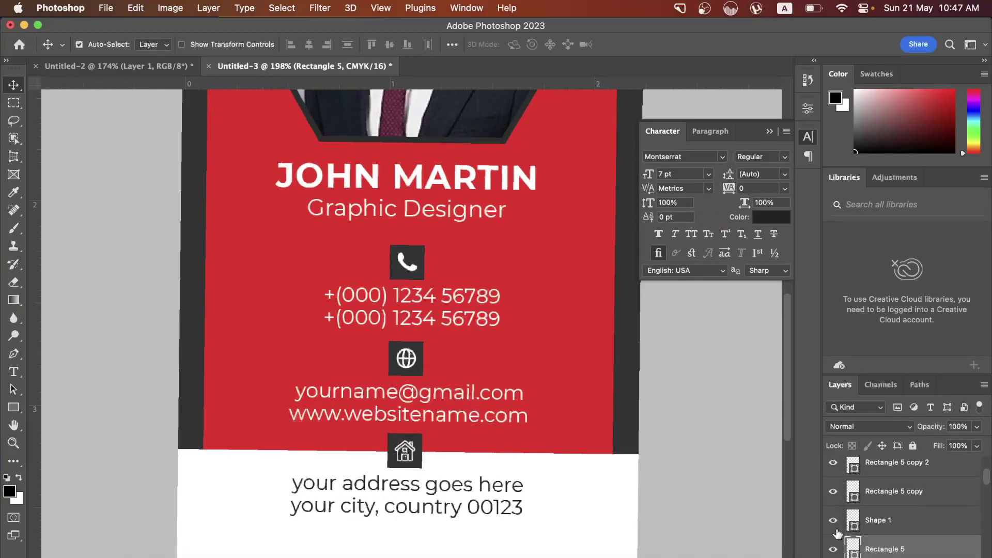
left_click(808, 109)
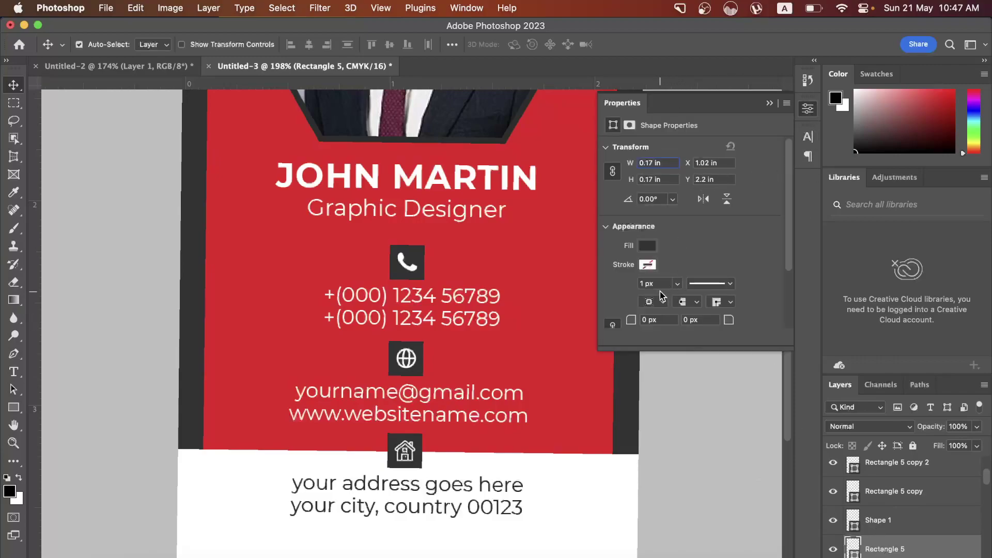
scroll(696, 280, "down", 2)
scroll(697, 280, "down", 2)
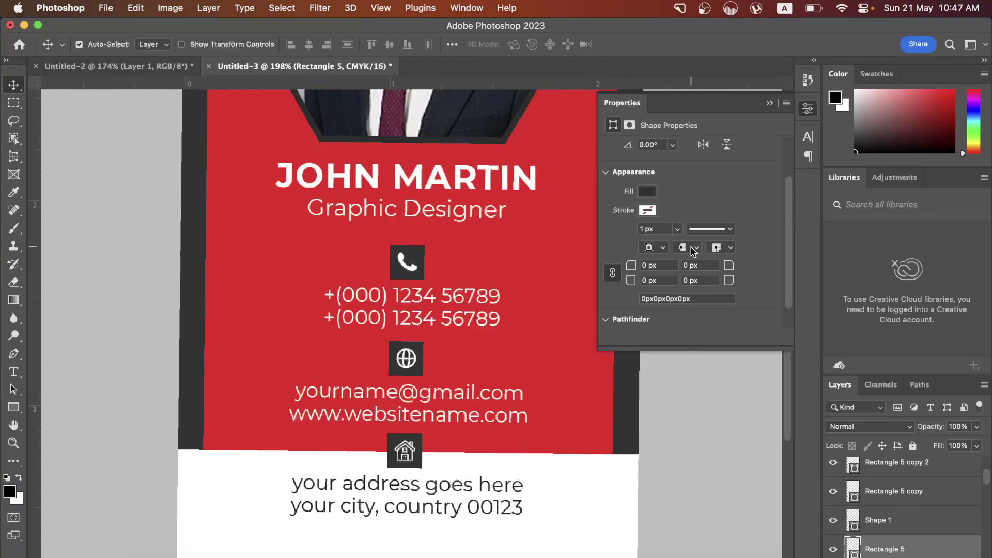
Give Rectangle 5 a 5 px corner radius, trying 2 px first and zooming to check
left_click(631, 265)
type("2")
key("Return")
left_click(631, 264)
type("5")
key("Return")
key("super+plus")
key("super+plus")
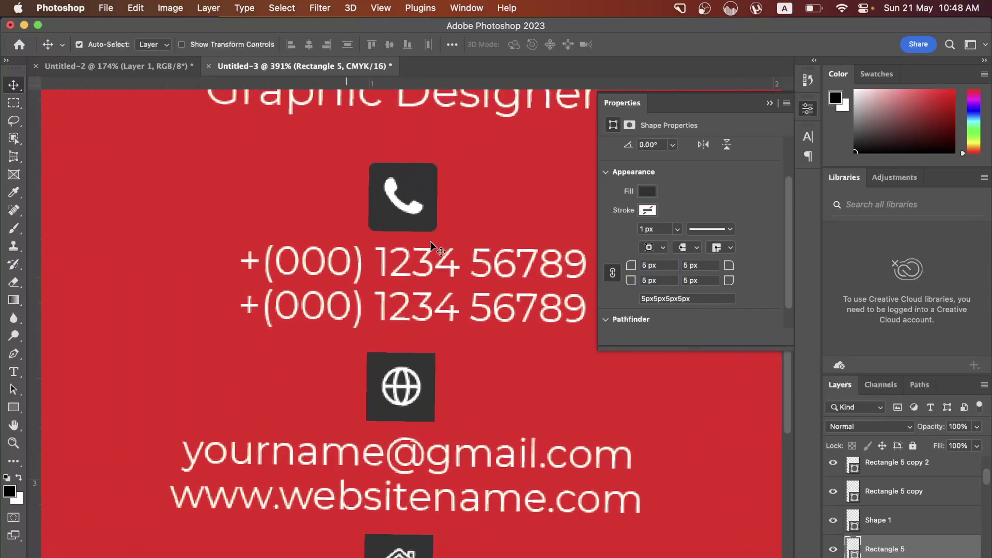
key("super+minus")
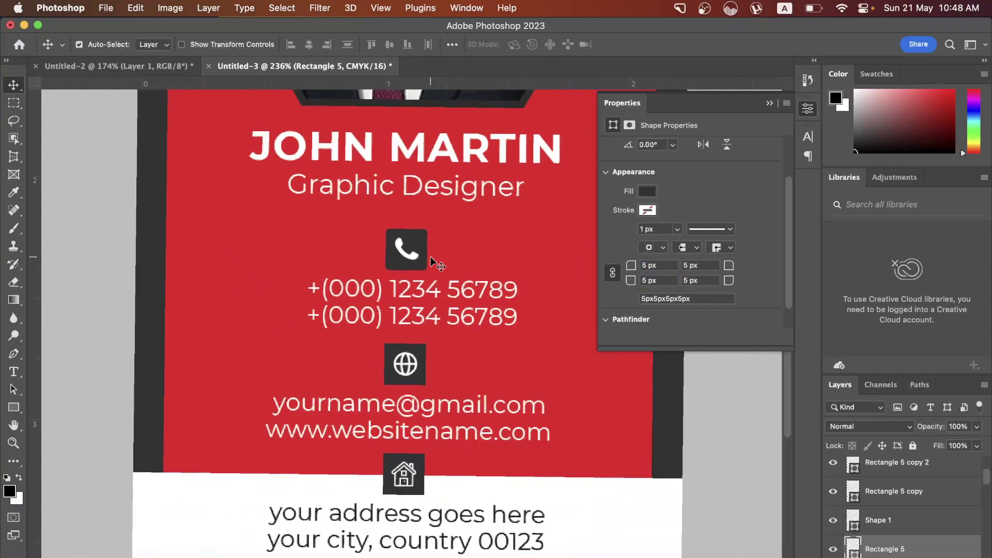
key("super+minus")
Set the other icon background squares to 0 px stroke and 5 px corner radius
left_click(421, 345)
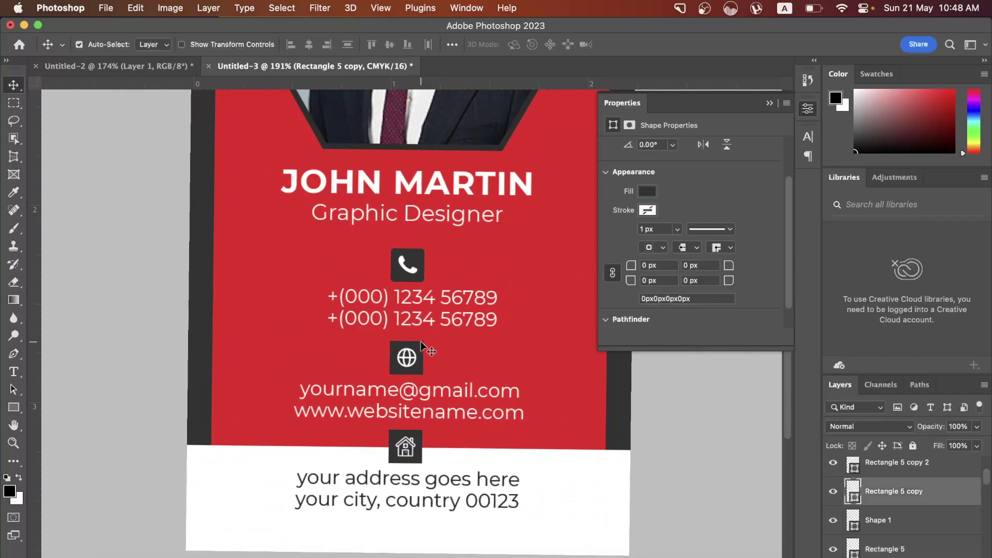
left_click(422, 438, "shift")
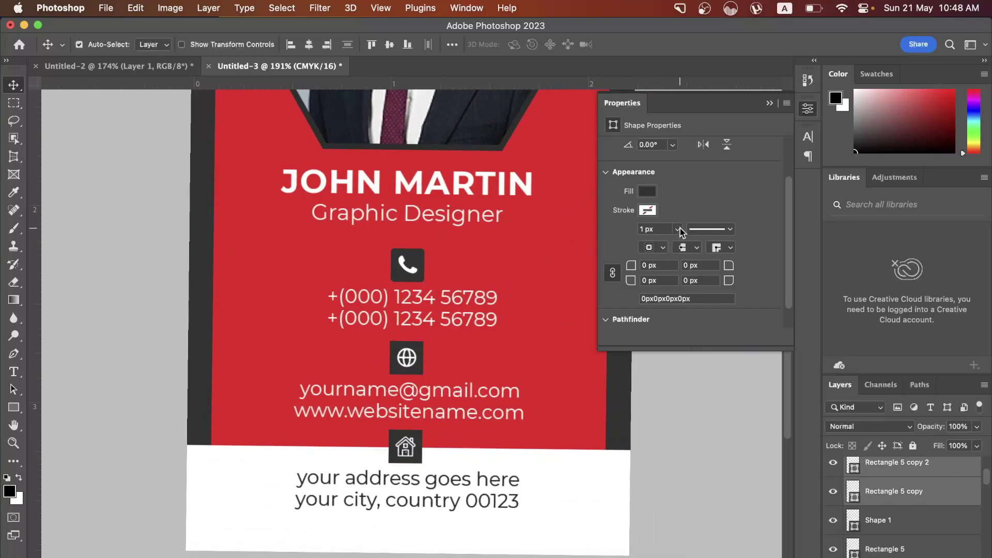
left_click(680, 228)
left_click_drag(675, 247, 625, 249)
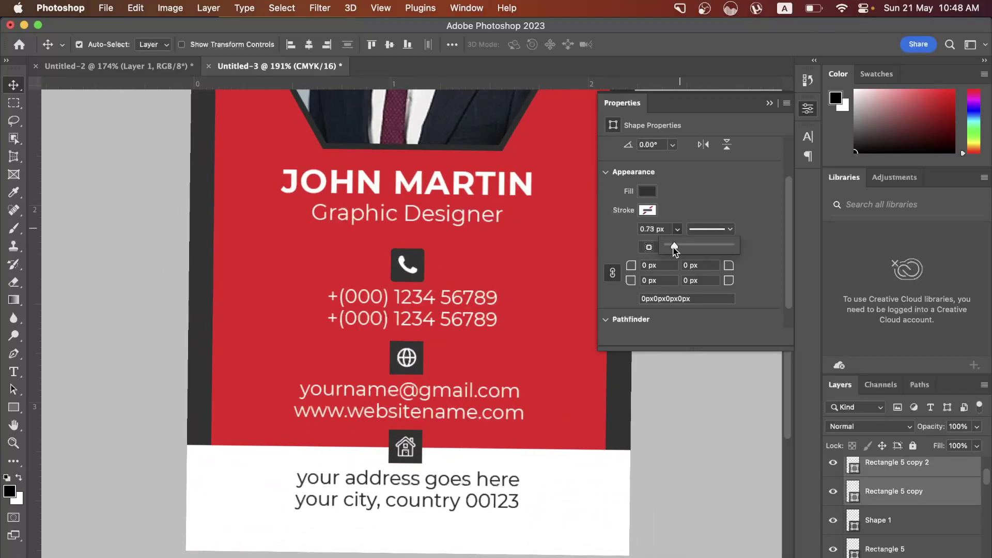
left_click(742, 184)
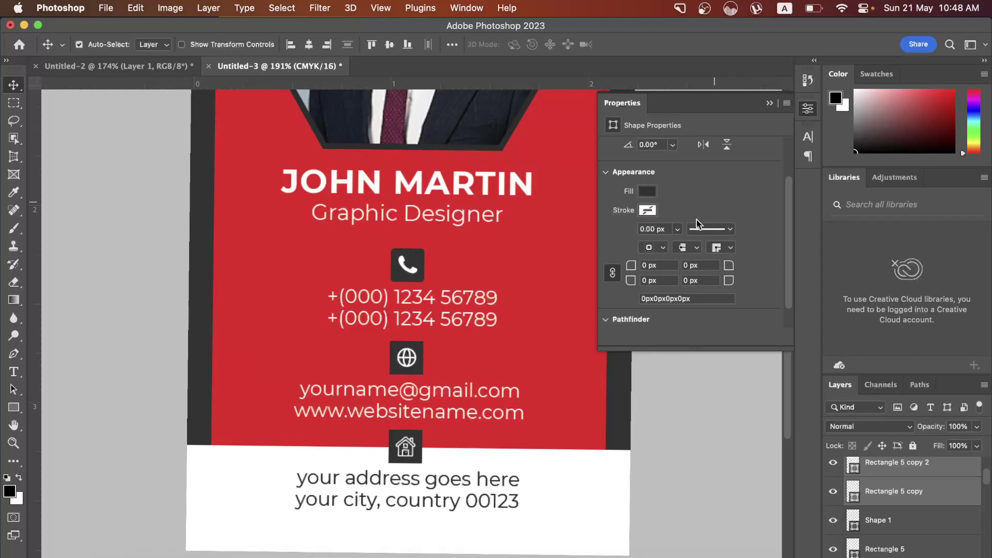
left_click(647, 265)
type("5")
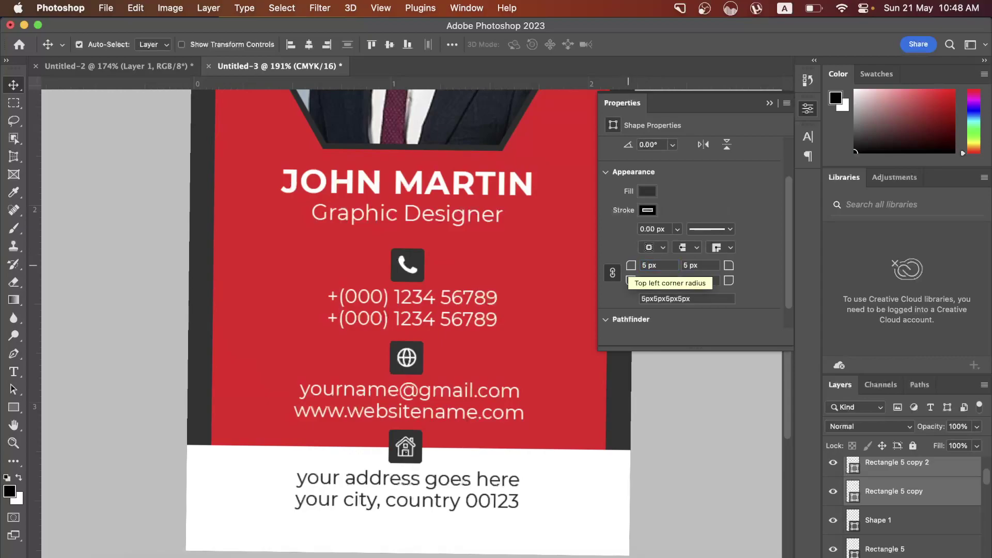
left_click(699, 439)
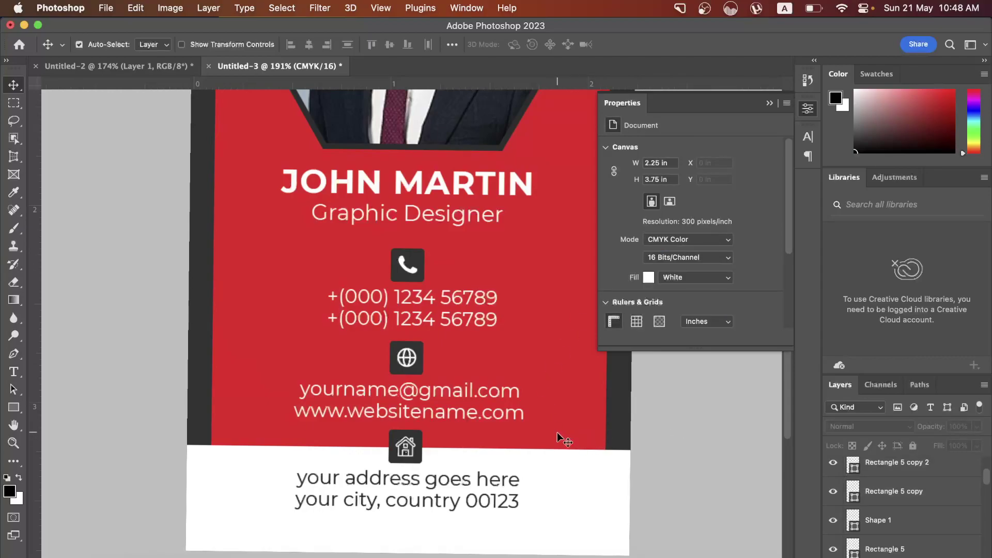
Select the address and city text lines and nudge them slightly lower
scroll(557, 432, "down", 3)
scroll(557, 436, "up", 2)
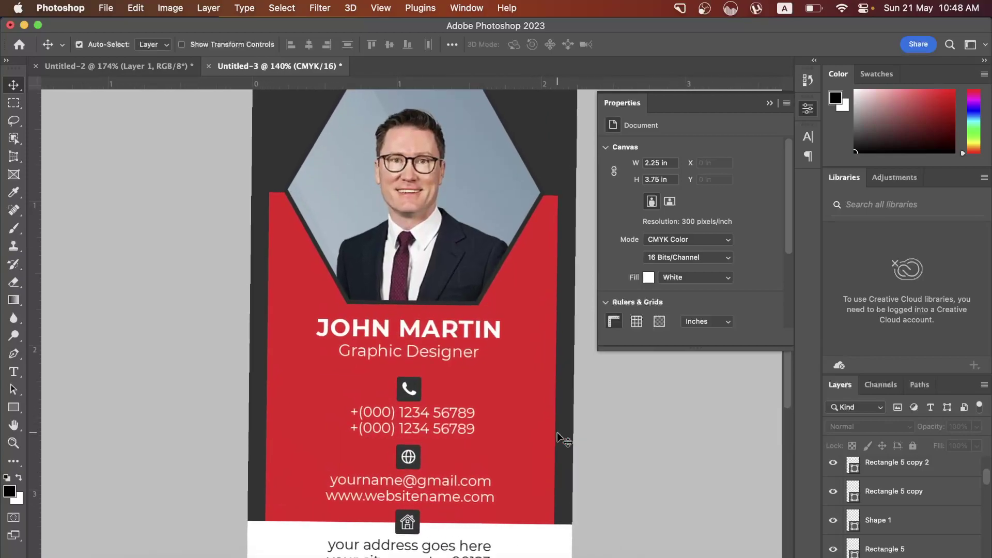
scroll(557, 435, "down", 3)
scroll(557, 432, "up", 1)
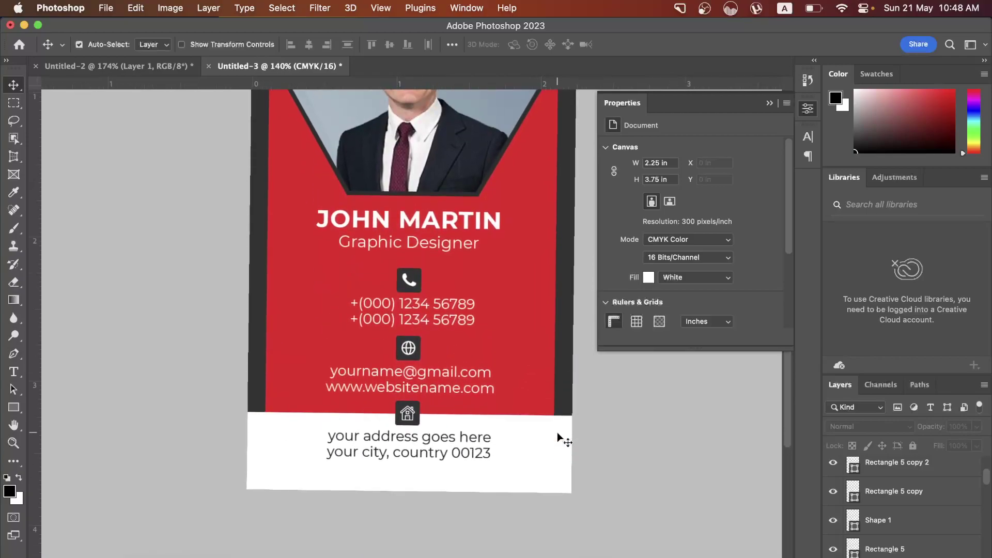
left_click(444, 459)
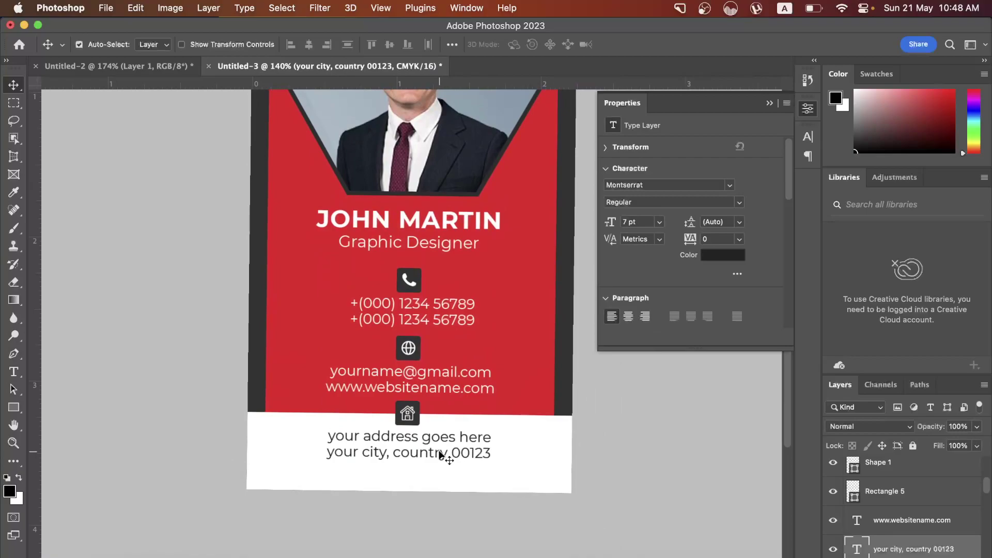
left_click(433, 438, "shift")
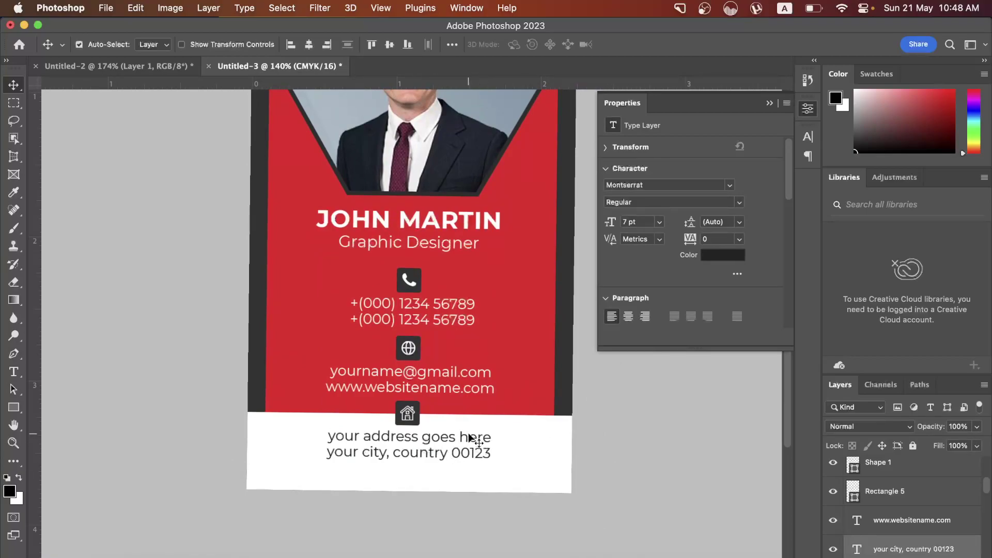
left_click_drag(469, 435, 469, 438)
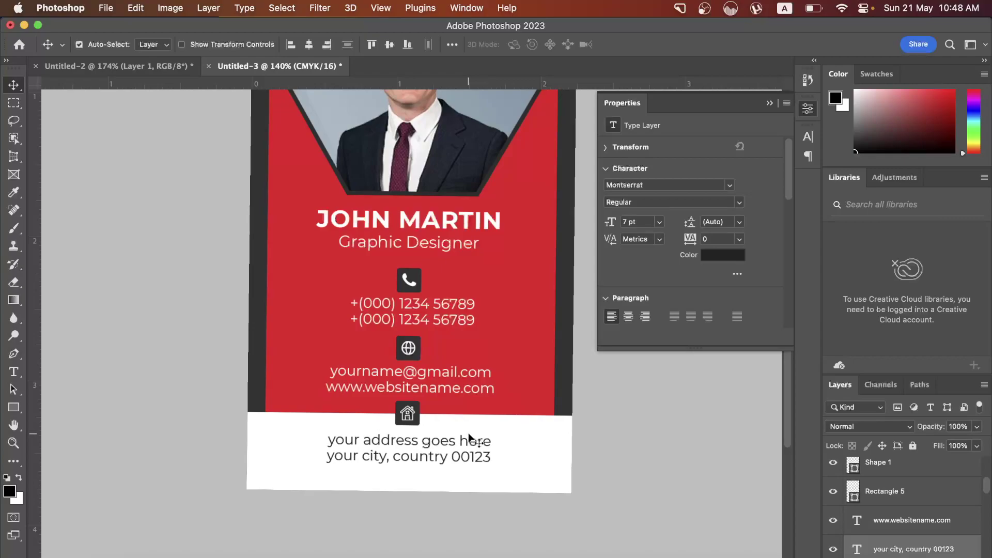
left_click_drag(469, 437, 468, 438)
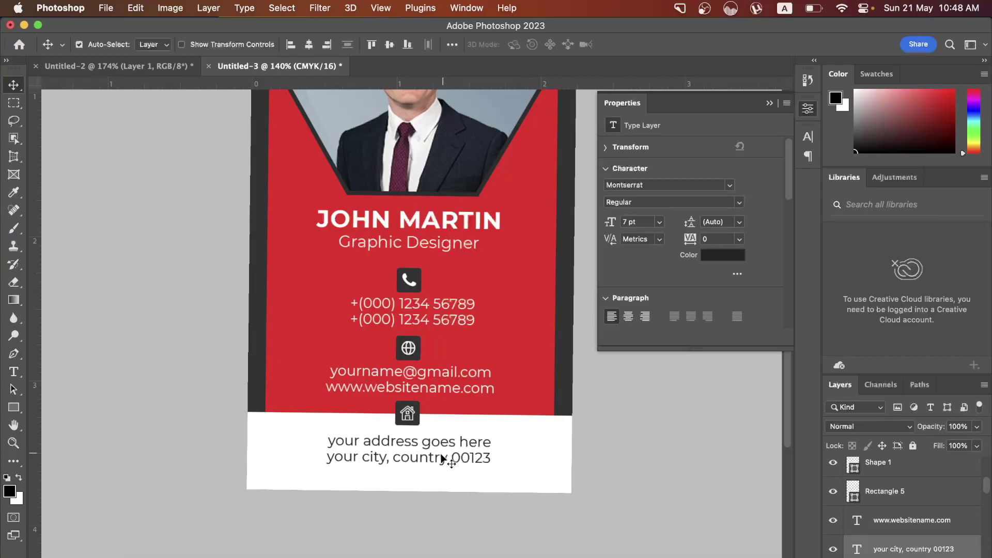
Centre the address text horizontally on the white bottom strip
left_click(540, 450)
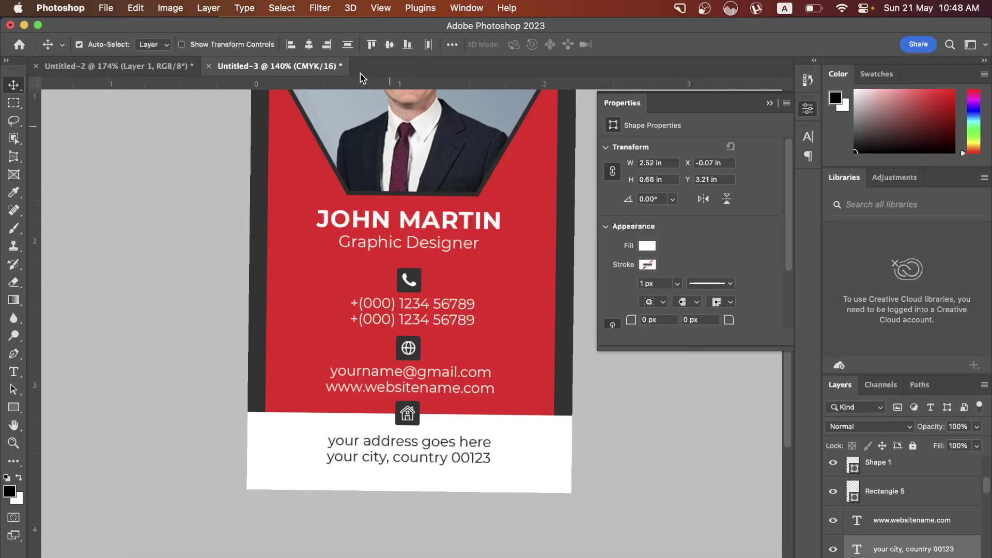
left_click(308, 47)
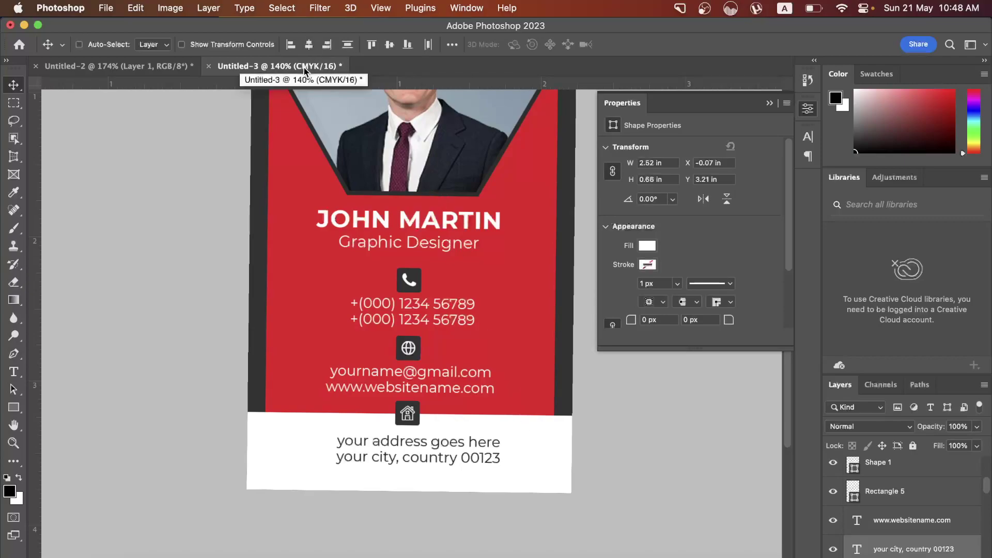
key("super")
key("super+c")
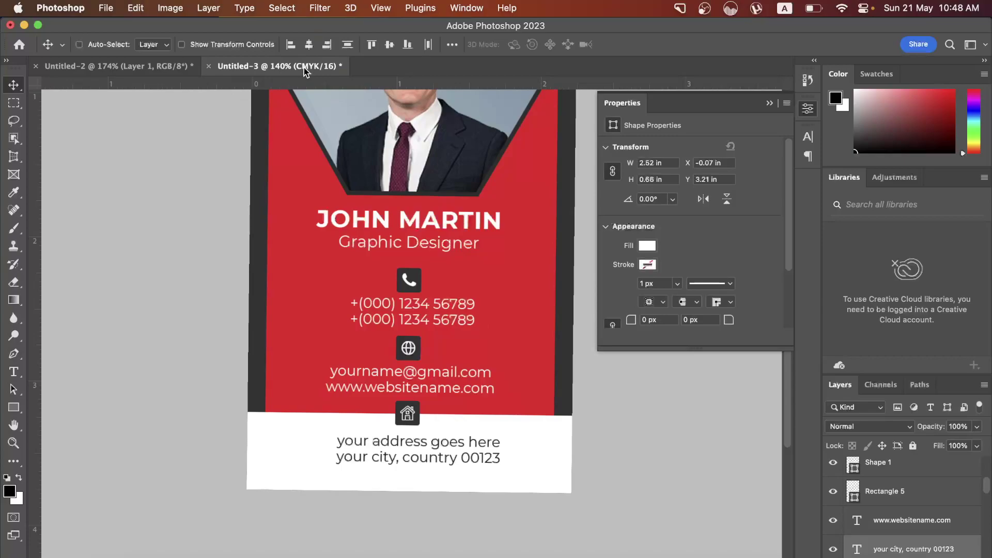
key("super+v")
key("shift+Left")
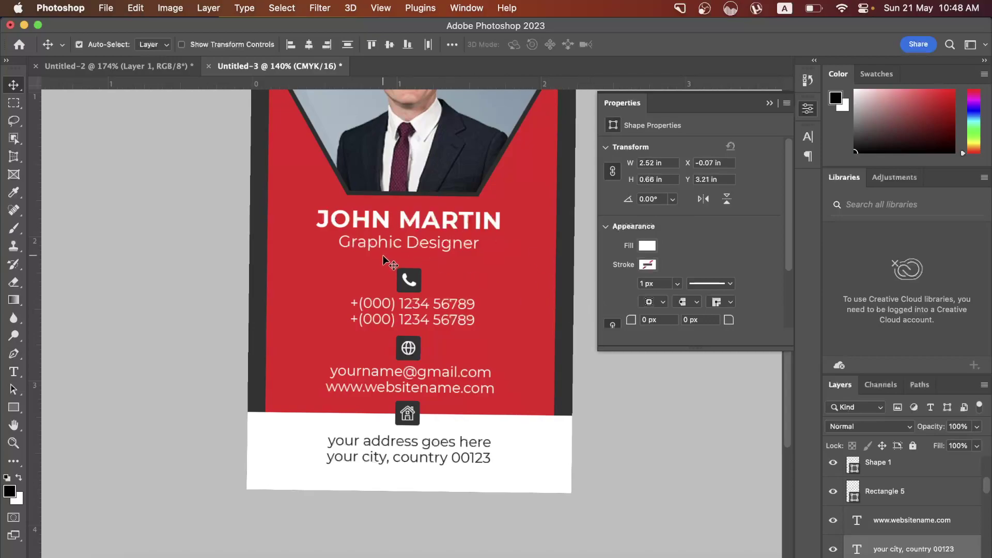
Collapse the Properties panel to hide the shape properties
scroll(446, 356, "down", 2)
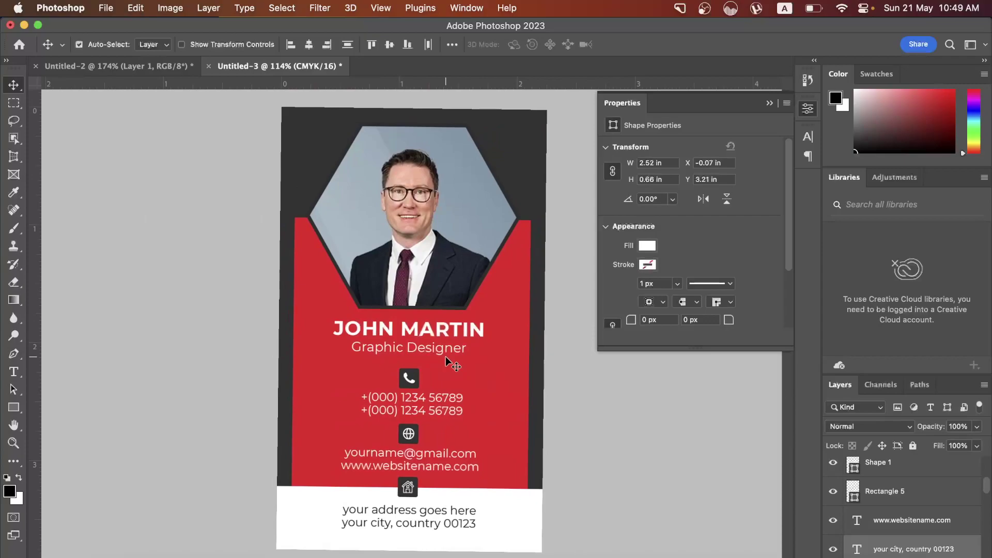
left_click(769, 103)
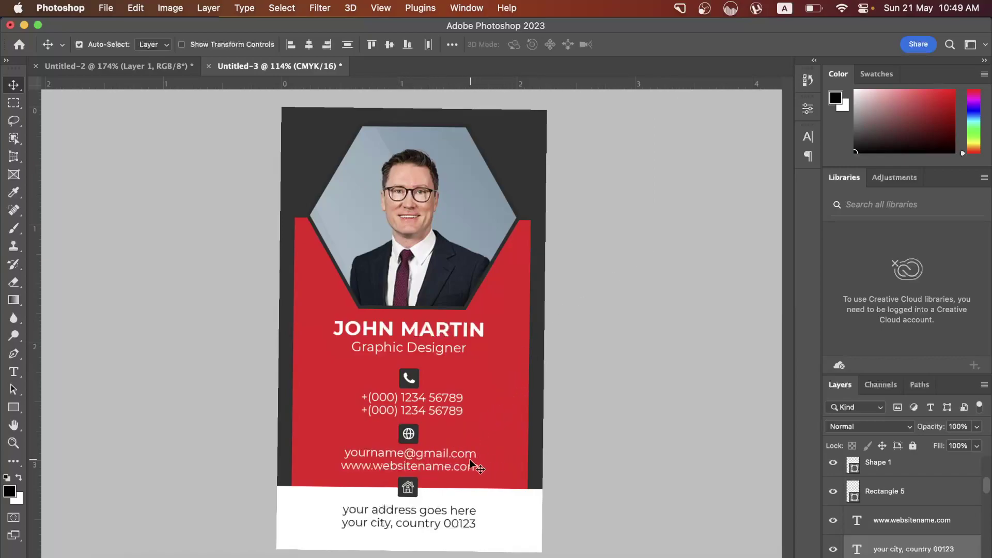
scroll(474, 396, "down", 1)
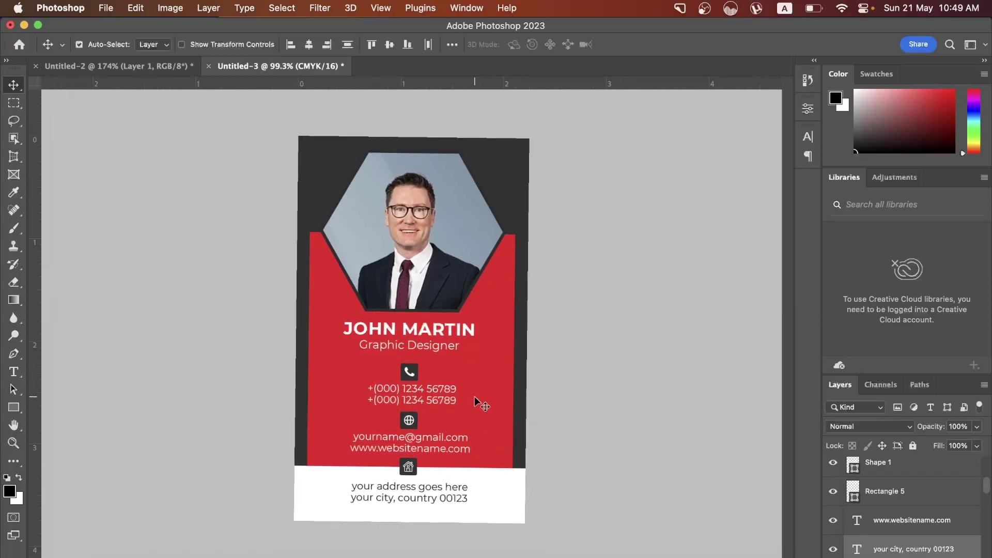
scroll(475, 395, "down", 1)
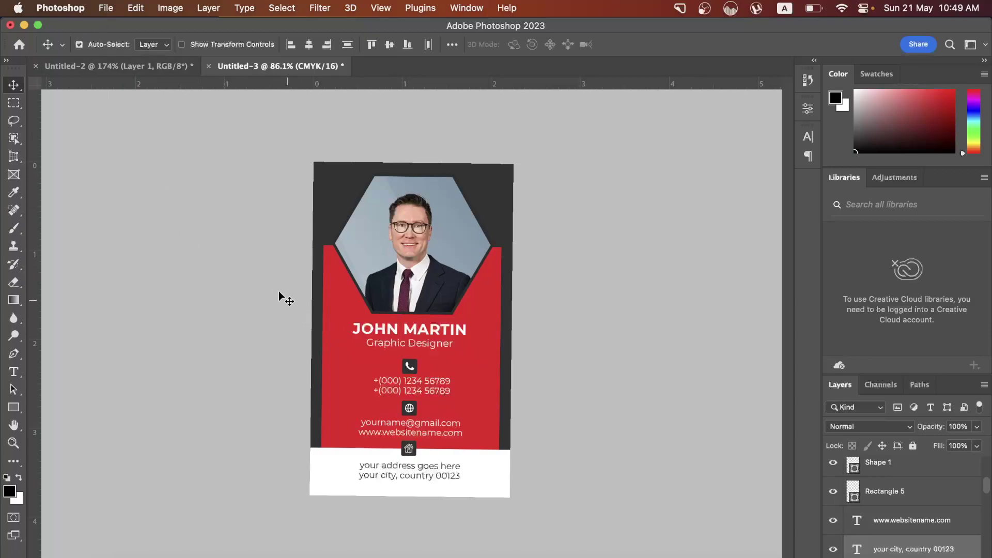
Save a maximum-quality JPEG copy named 'business card back' to Downloads
left_click(106, 7)
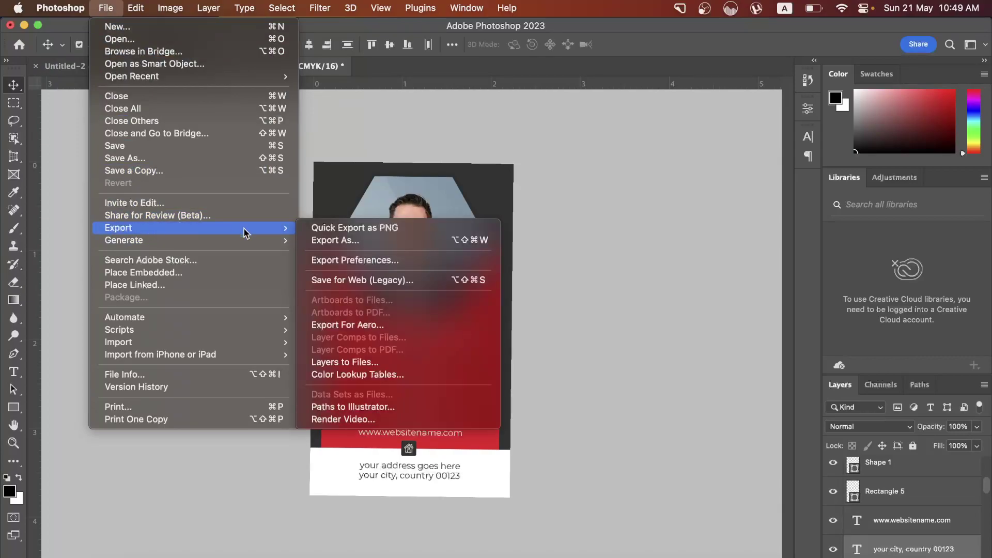
left_click(155, 170)
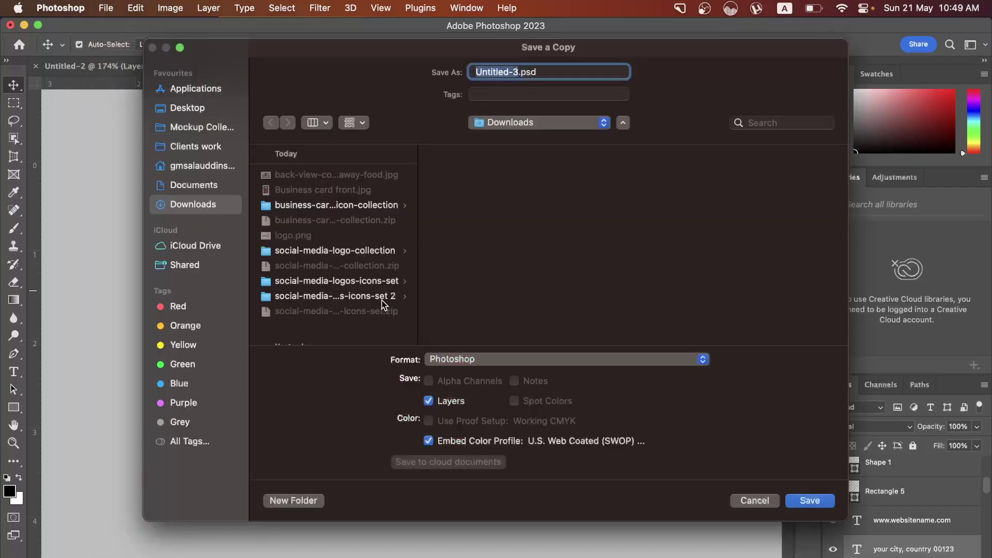
left_click(477, 364)
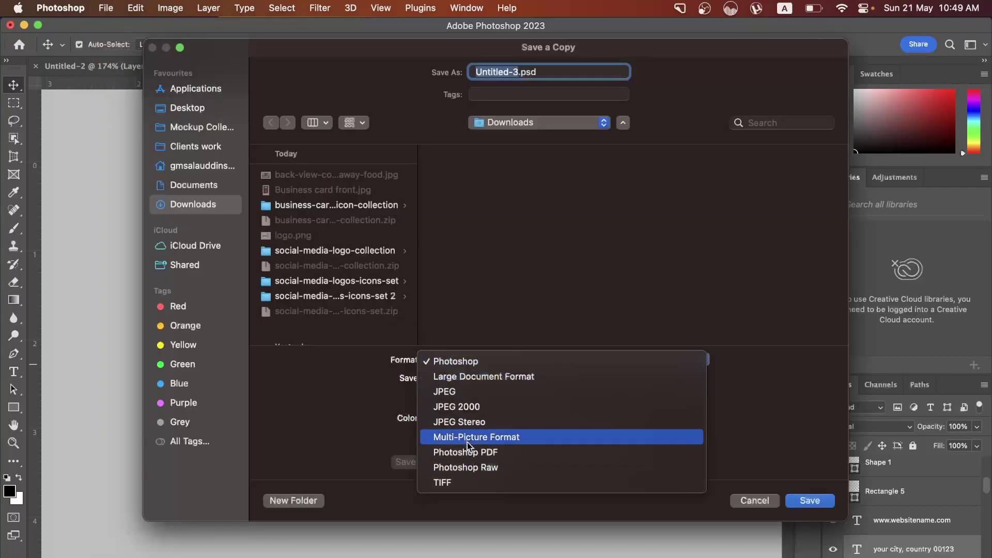
left_click(466, 394)
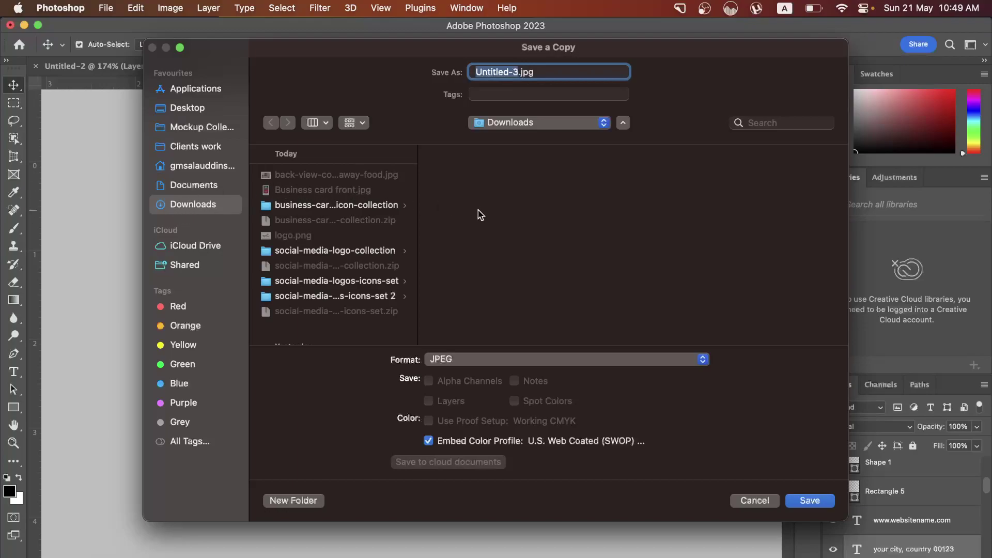
type("bu")
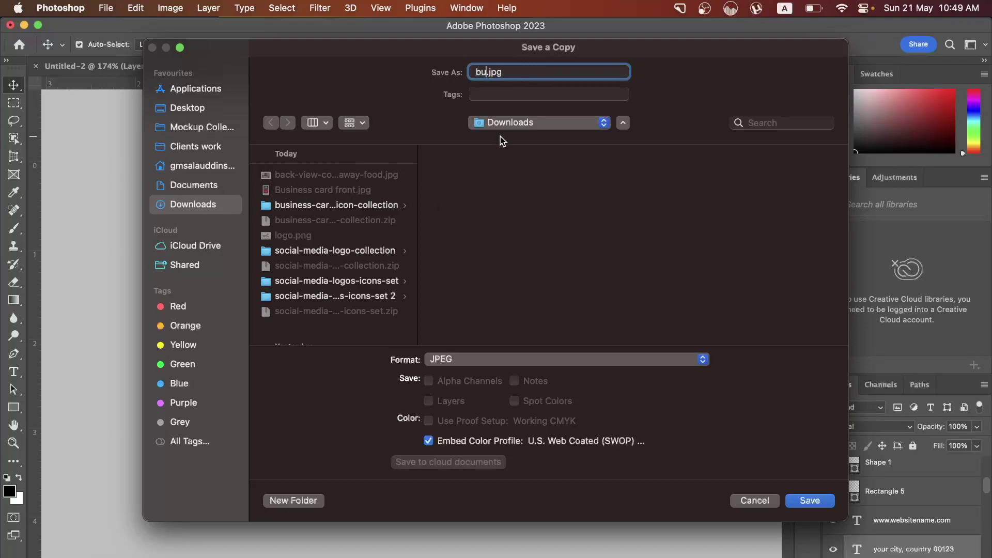
type("siness ")
type("card b")
type("ack")
left_click(809, 501)
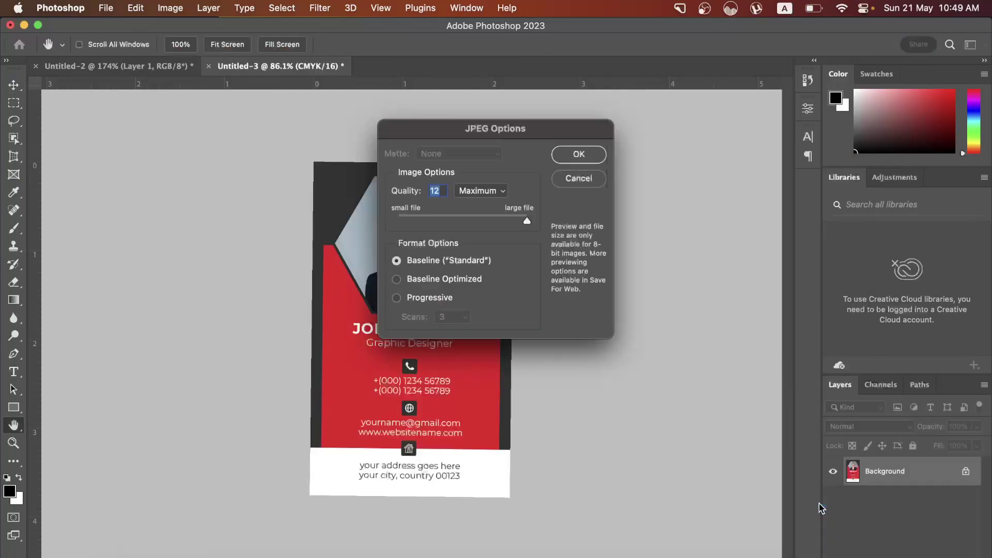
left_click(579, 154)
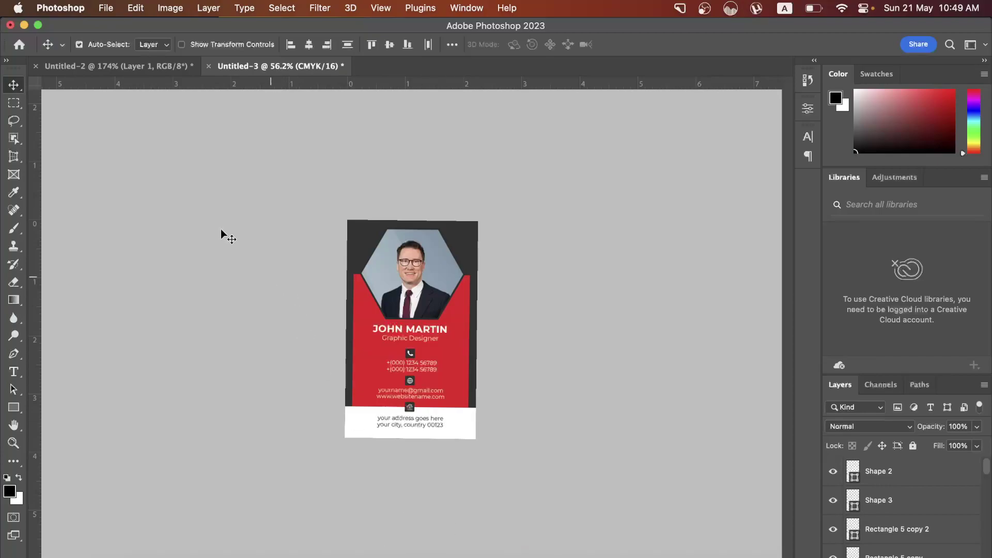
Preview business card back.jpg from Downloads, then clear away the Finder windows
left_click(25, 26)
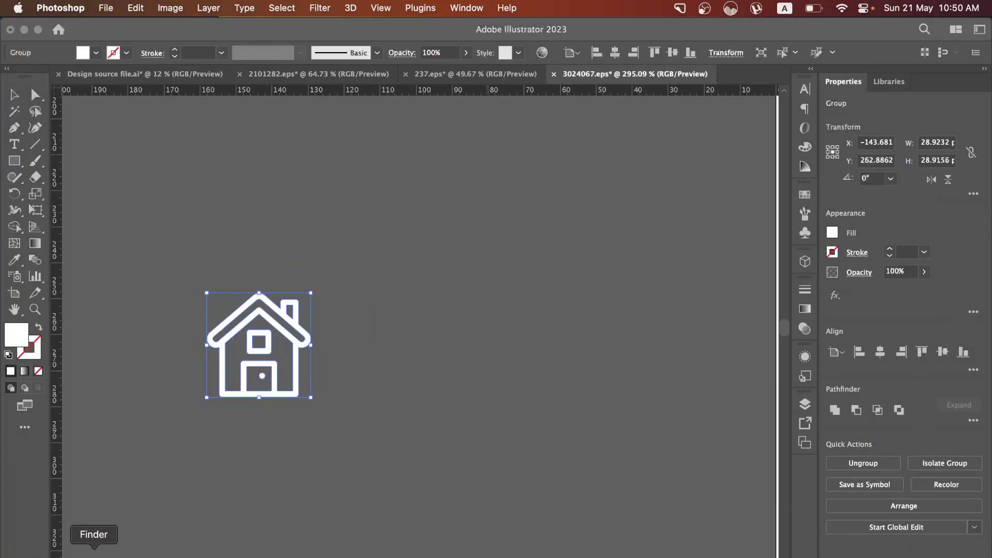
left_click(93, 550)
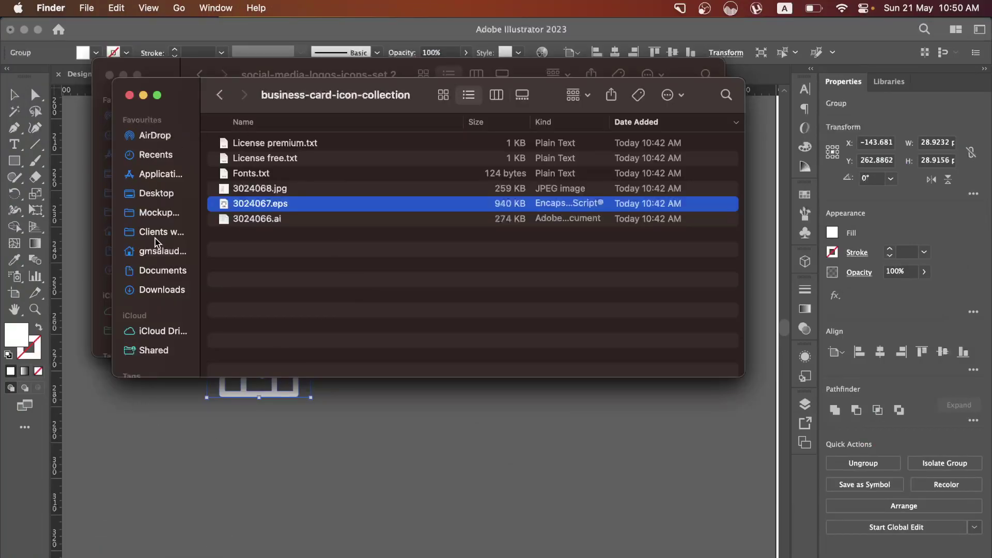
left_click(158, 289)
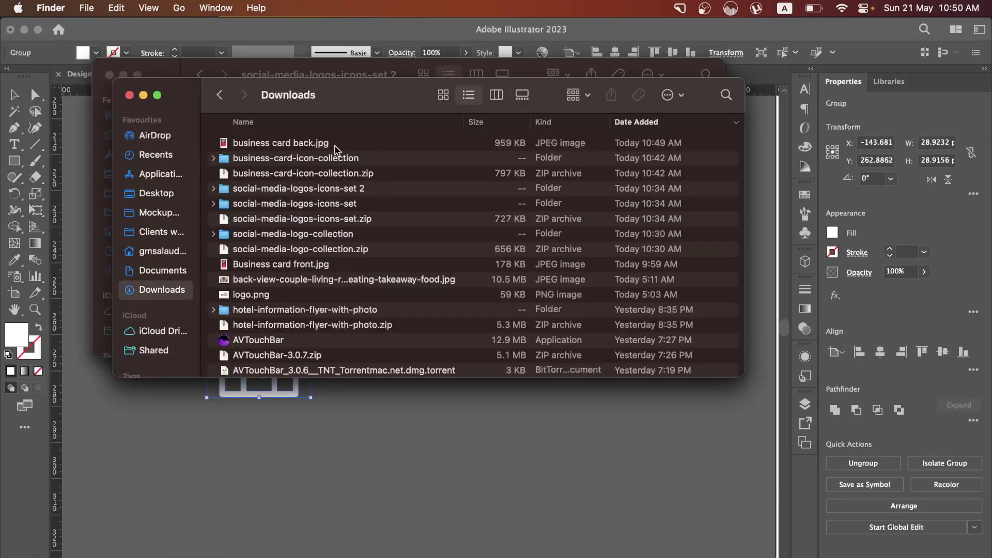
left_click(324, 147)
double_click(324, 147)
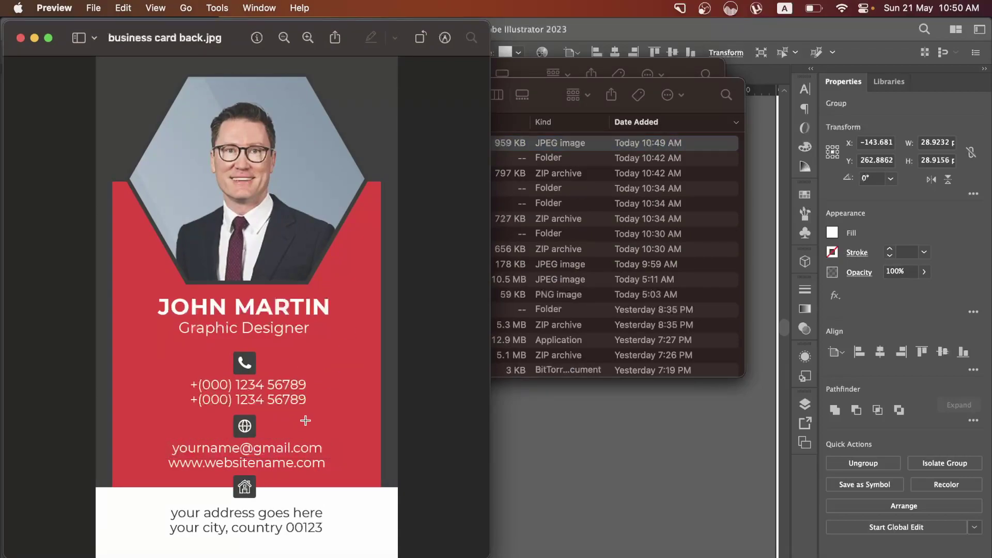
left_click(20, 37)
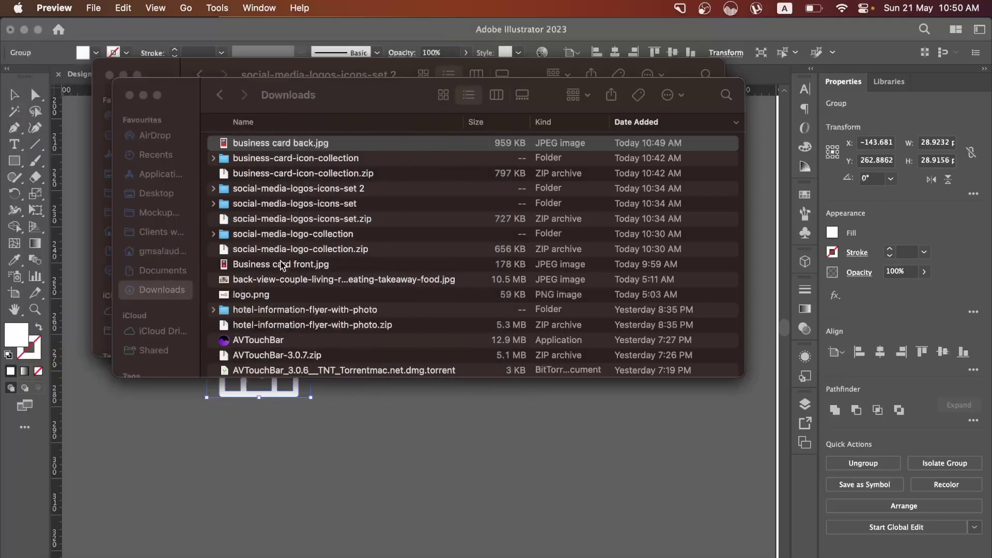
left_click(144, 95)
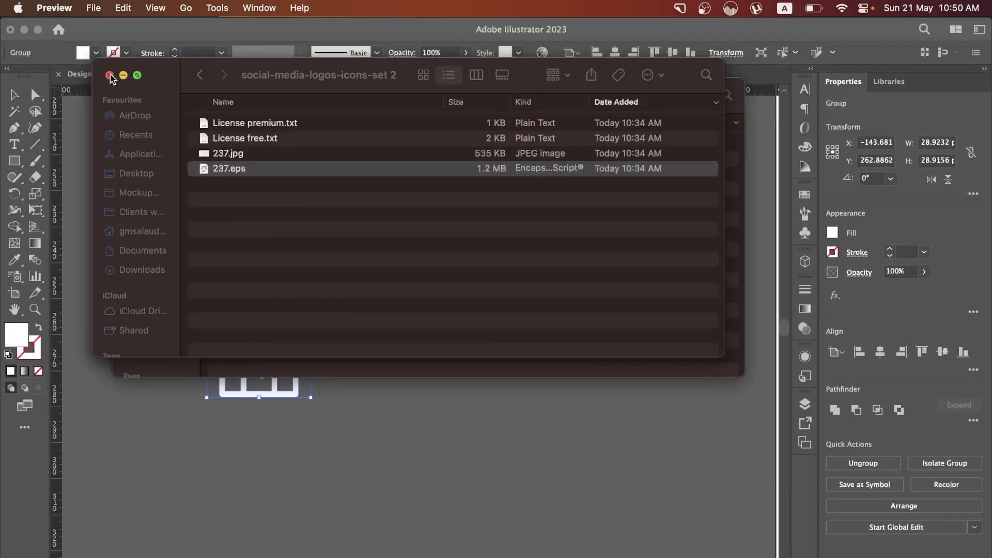
left_click(109, 76)
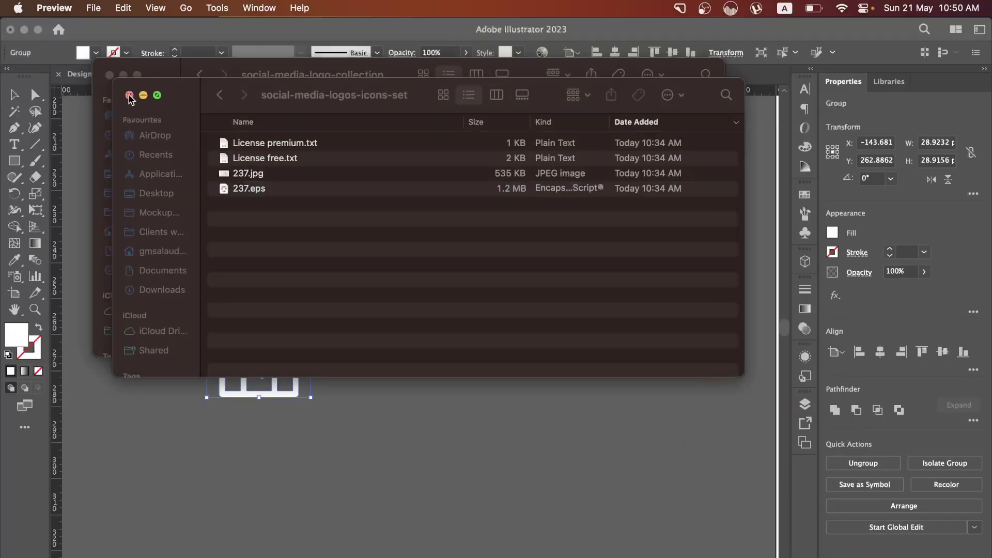
left_click(109, 75)
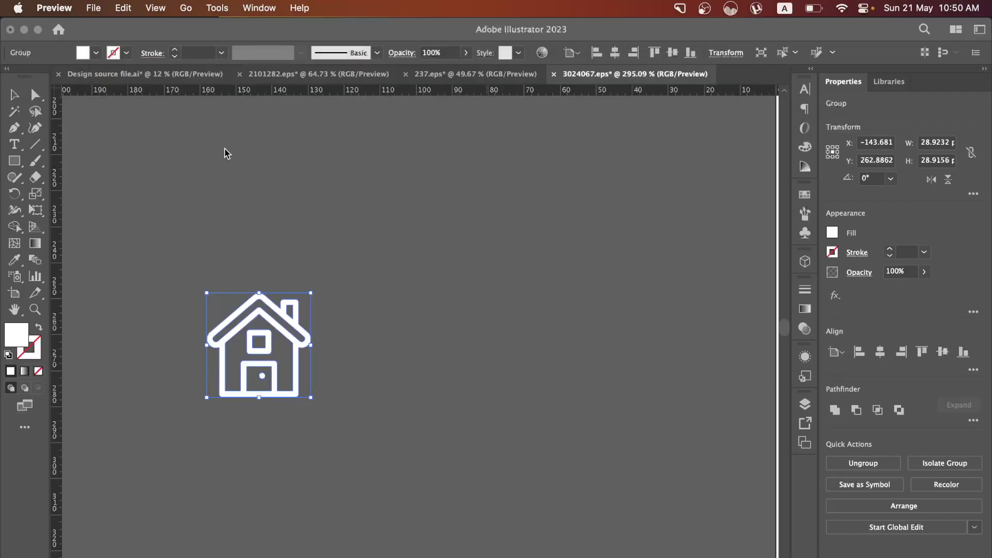
left_click(144, 553)
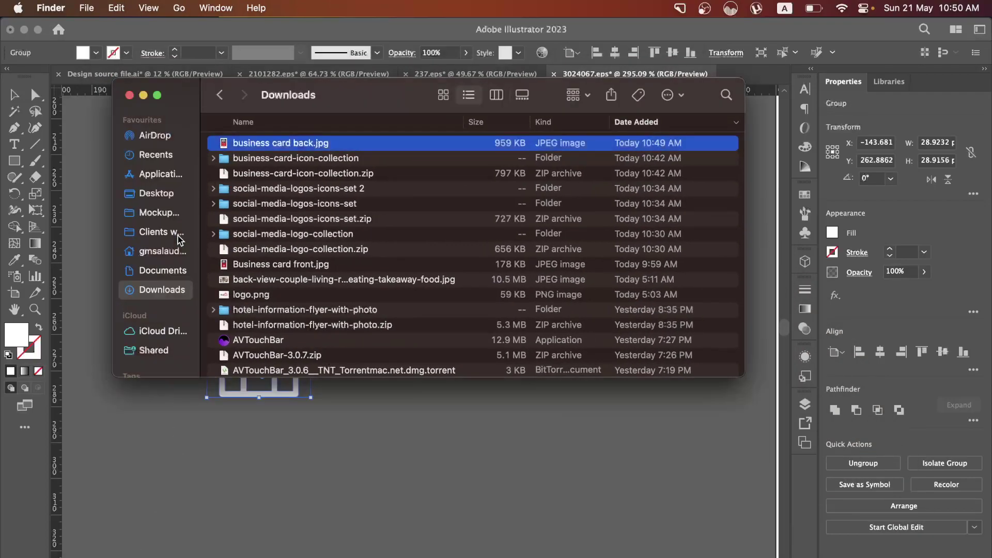
left_click(160, 213)
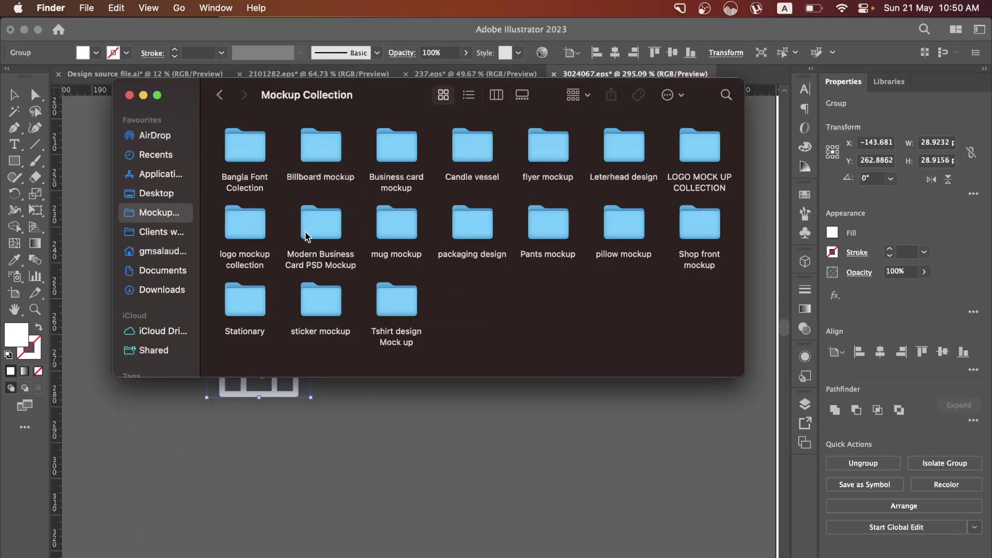
double_click(330, 237)
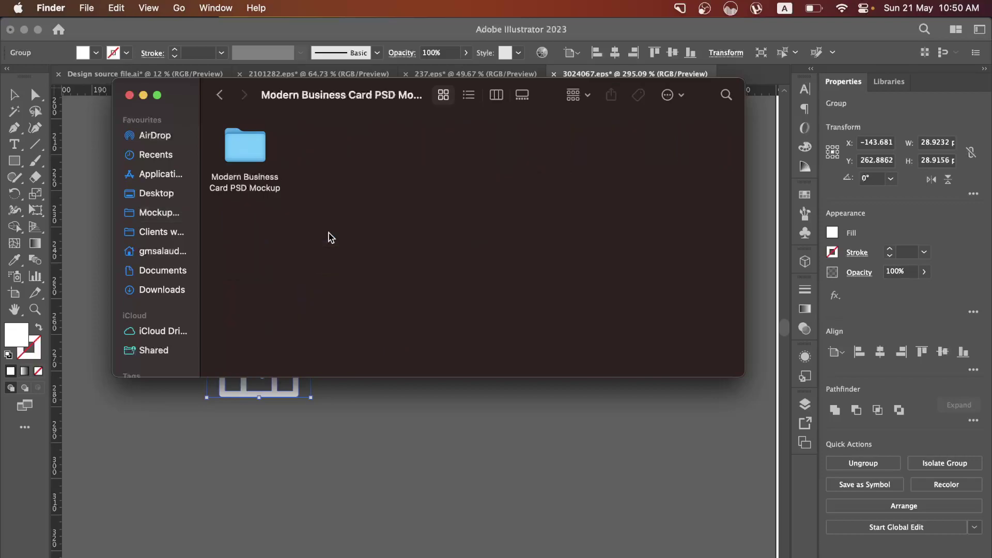
double_click(261, 161)
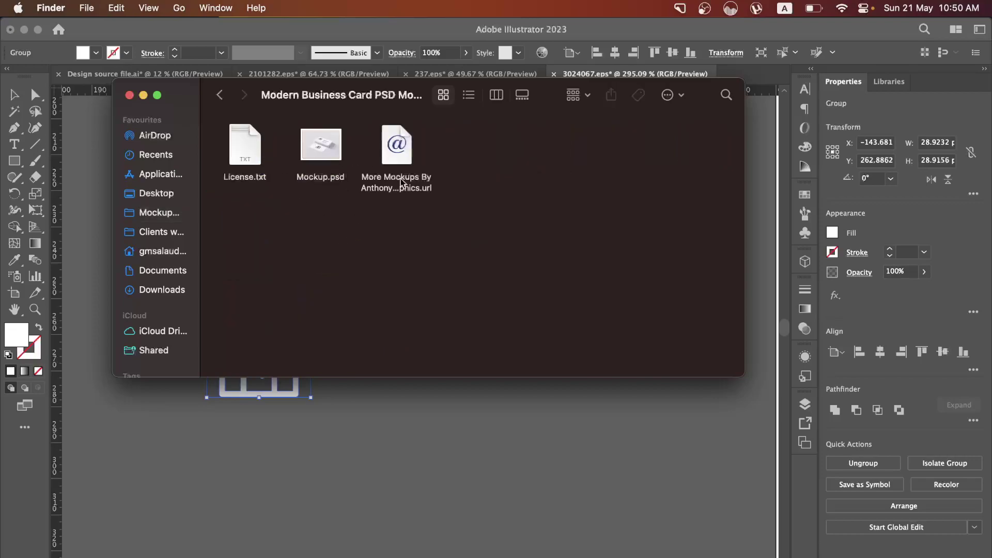
left_click(129, 94)
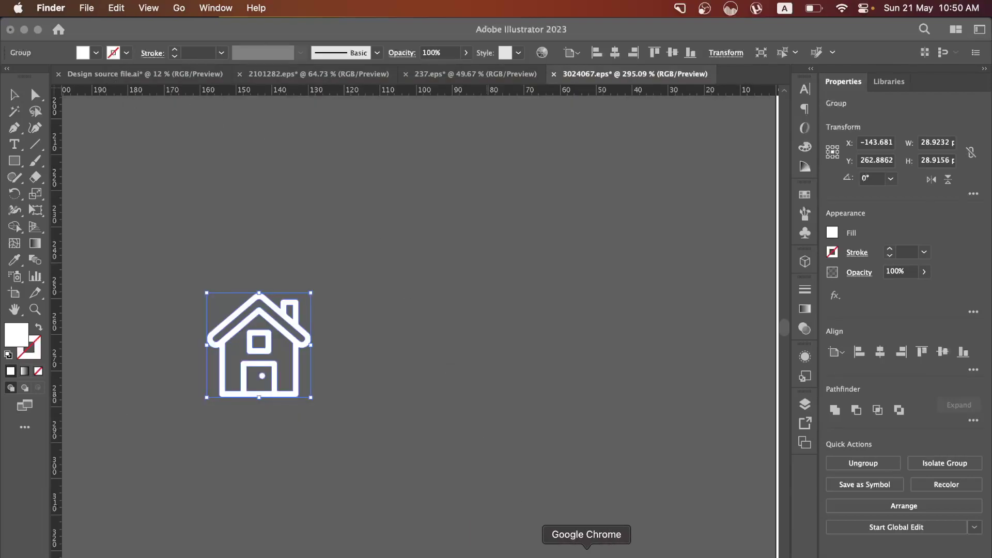
On Freepik in Chrome, dismiss the download popup and search 'business card mockup'
left_click(585, 547)
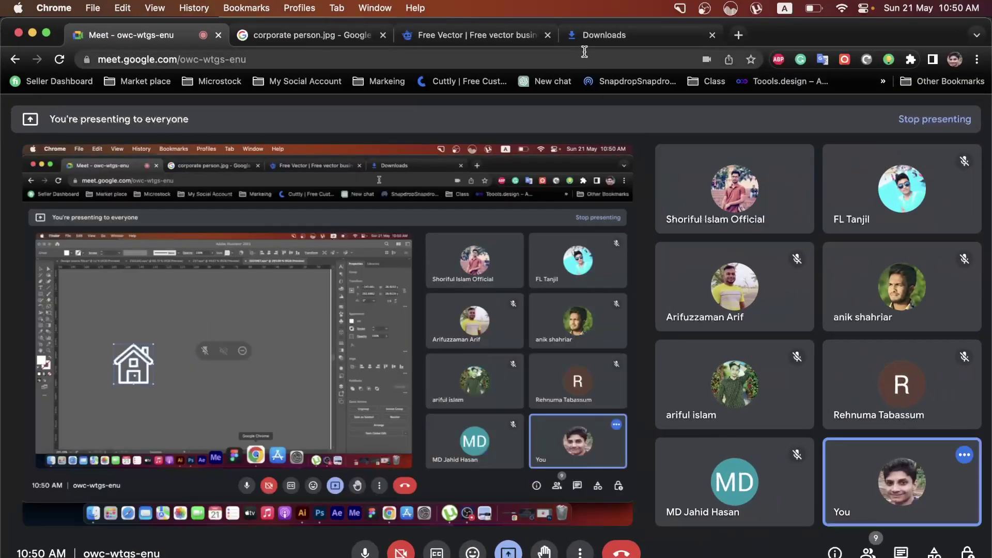
left_click(468, 35)
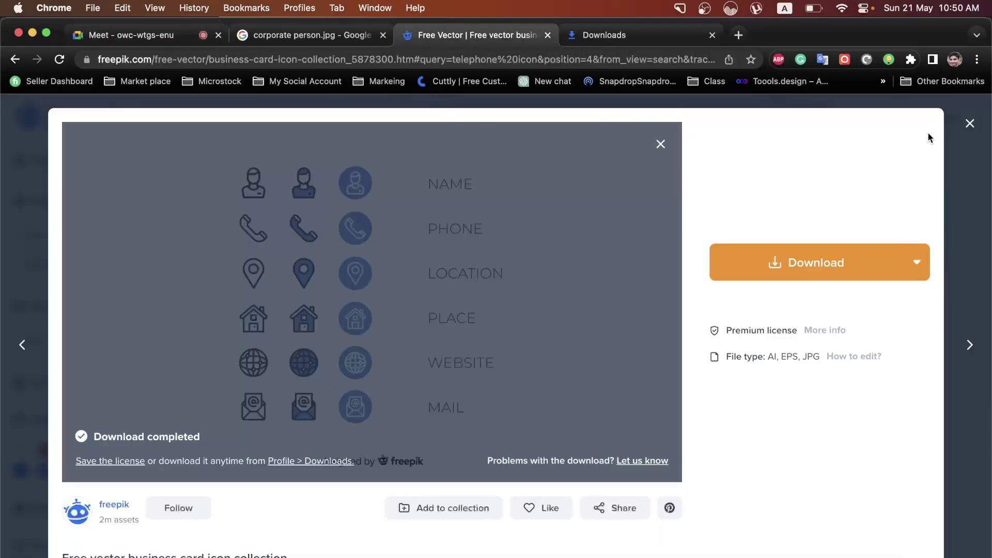
left_click(969, 123)
left_click_drag(361, 114, 246, 117)
type("busin")
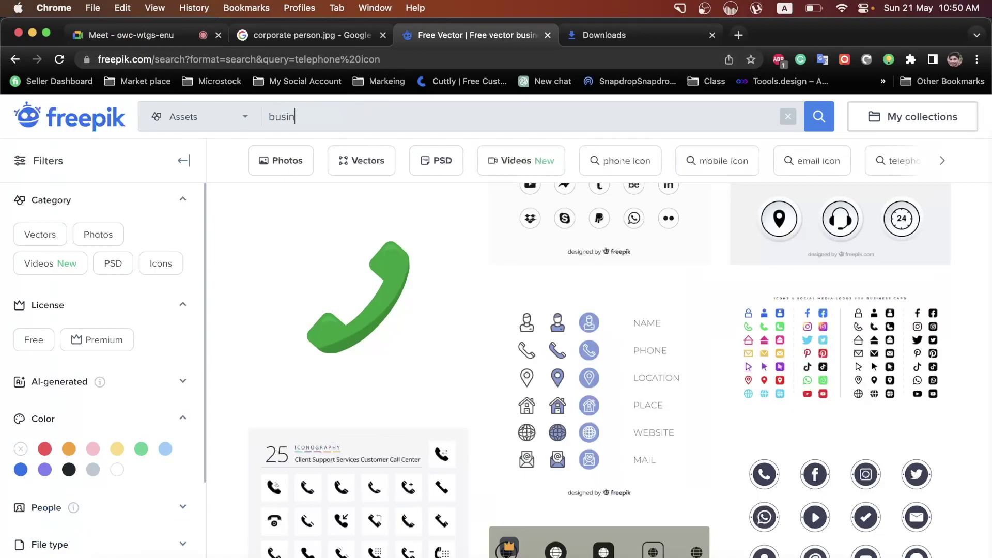
type("ard m")
type("oc")
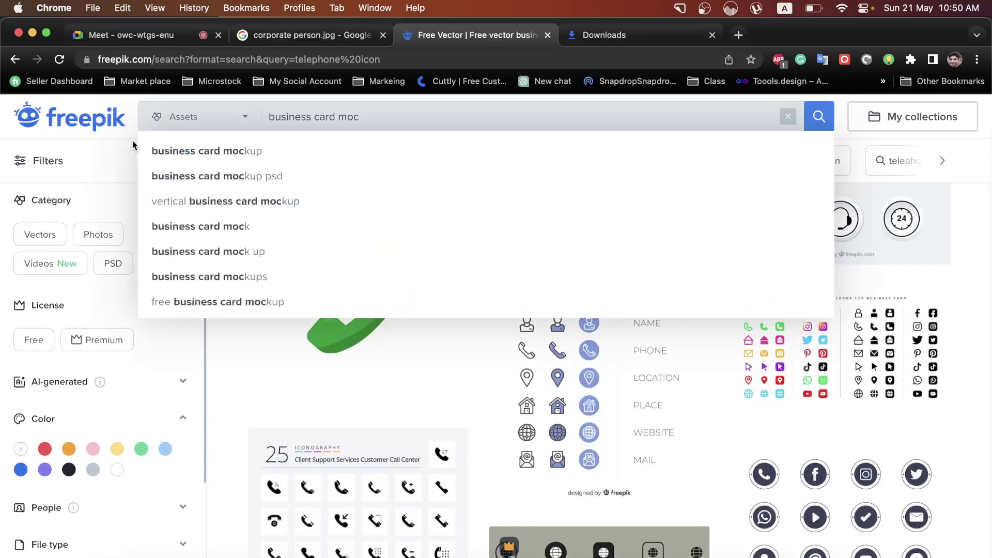
left_click(197, 151)
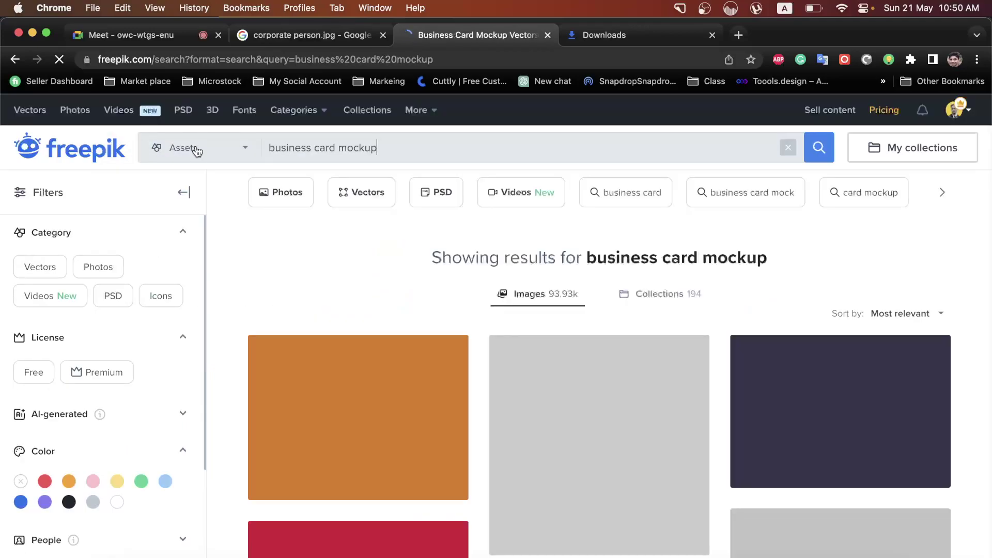
Filter the business card mockup results to PSD files only
scroll(494, 335, "down", 2)
scroll(494, 335, "down", 3)
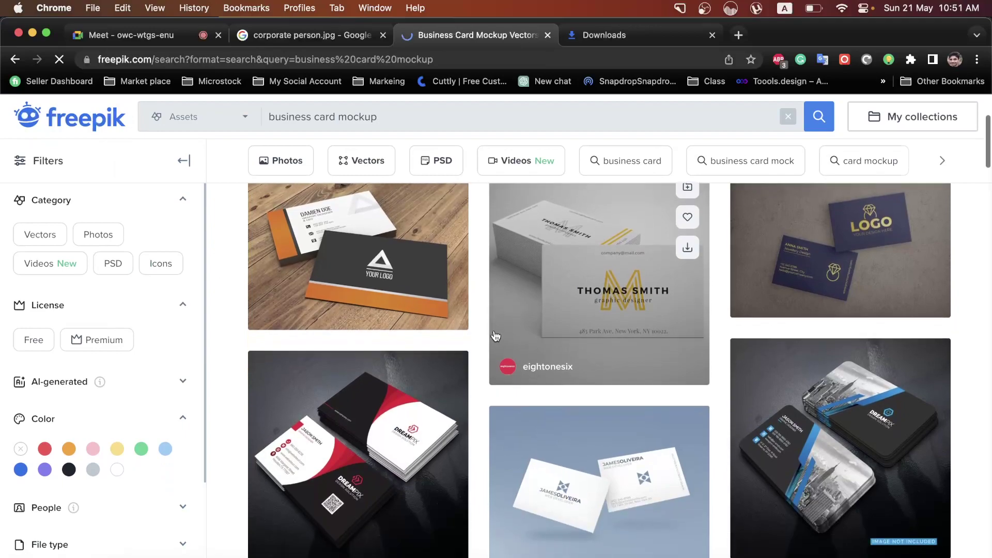
scroll(495, 336, "down", 3)
scroll(496, 337, "down", 1)
scroll(495, 336, "down", 1)
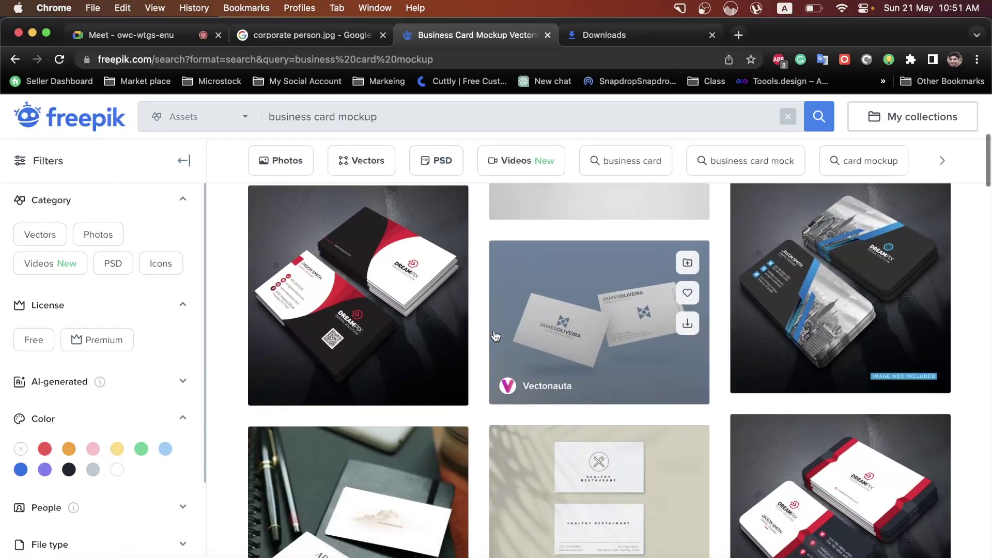
scroll(495, 336, "down", 1)
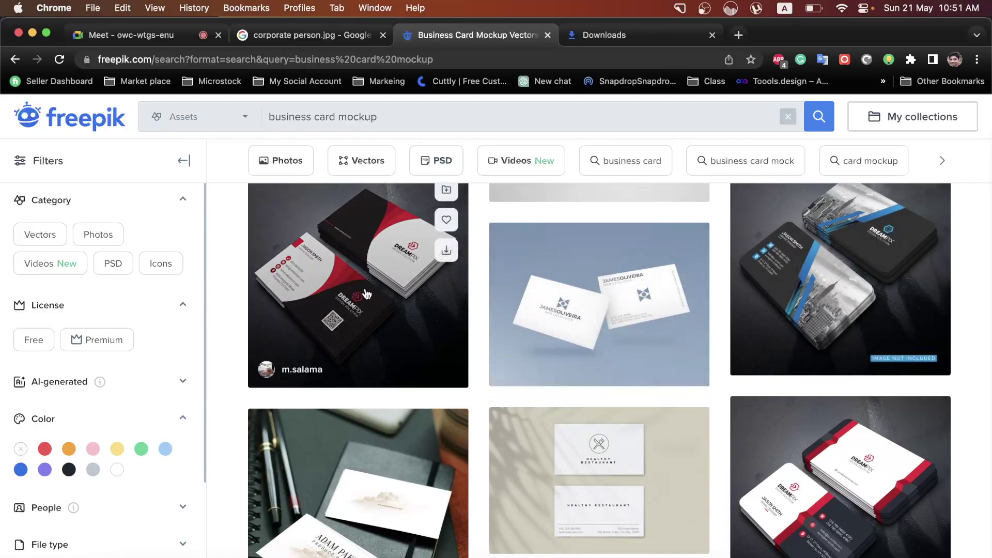
left_click(109, 266)
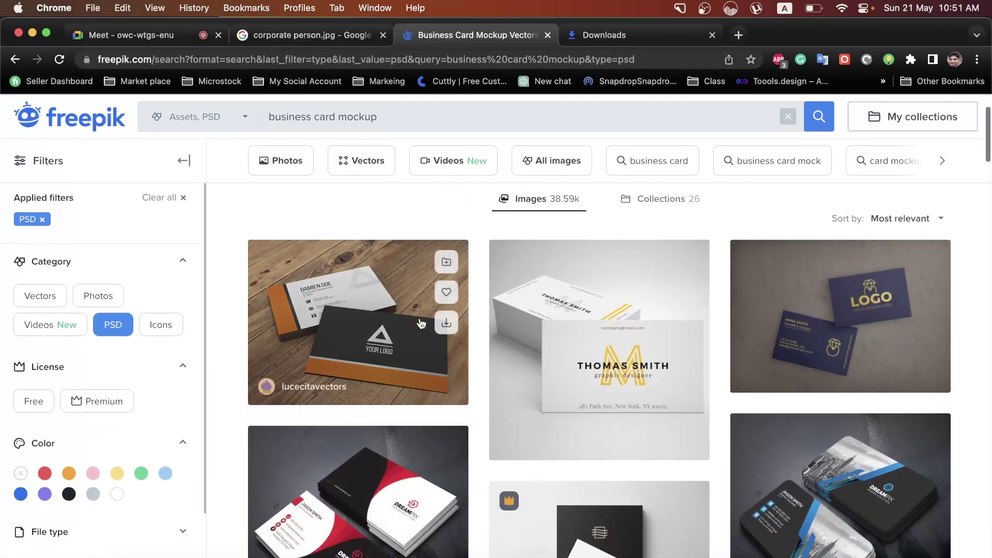
scroll(421, 324, "down", 3)
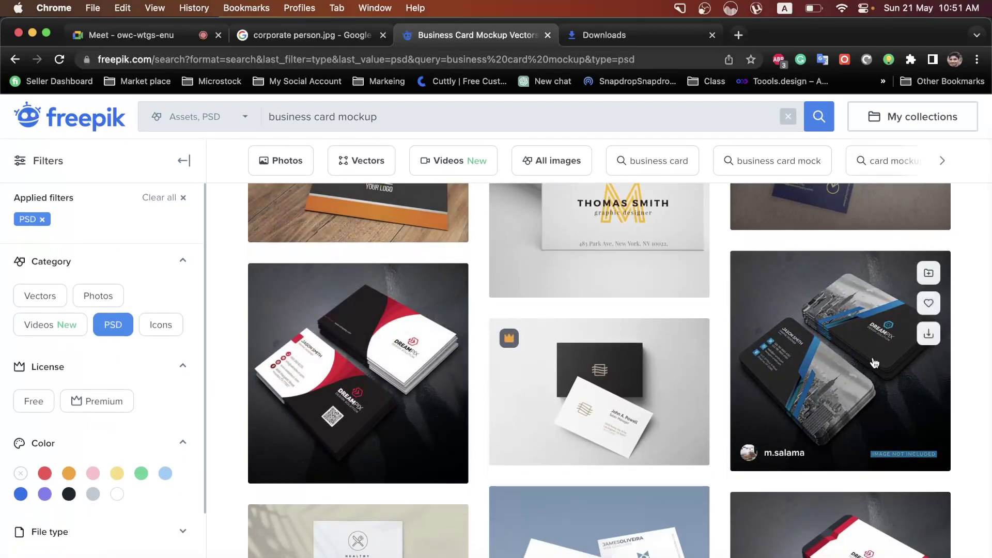
Download the free dark city-photo business card PSD mockup from Freepik
left_click(842, 364)
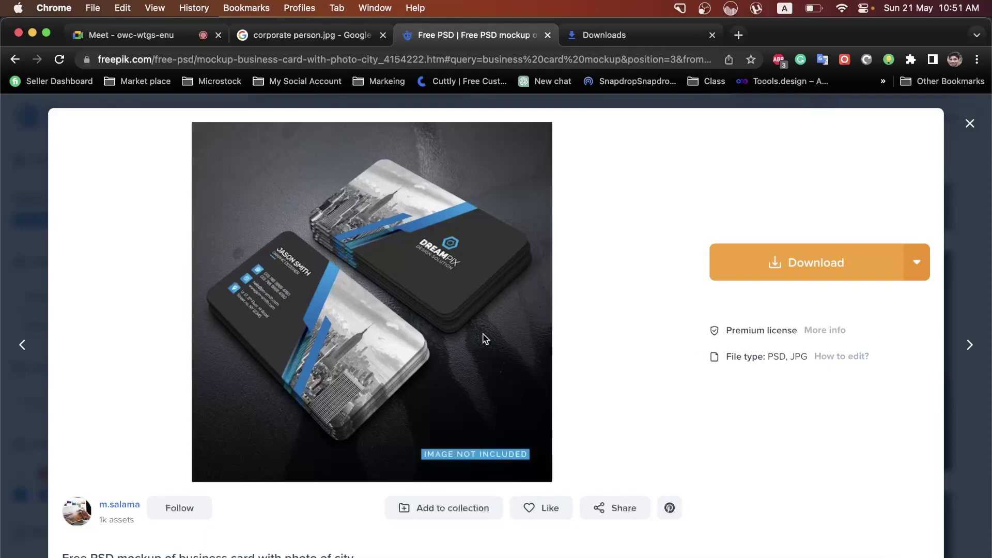
scroll(484, 339, "down", 5)
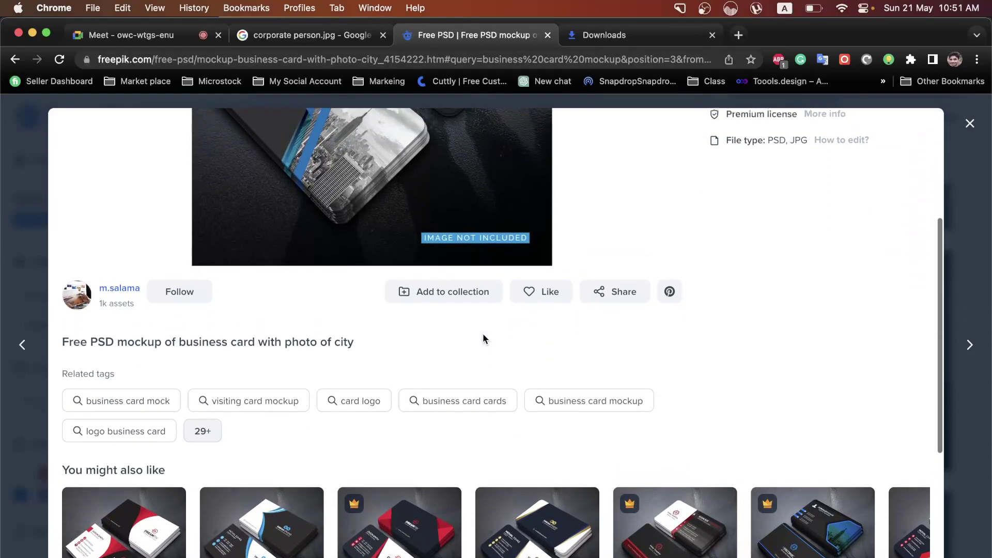
scroll(482, 339, "up", 1)
scroll(483, 339, "up", 4)
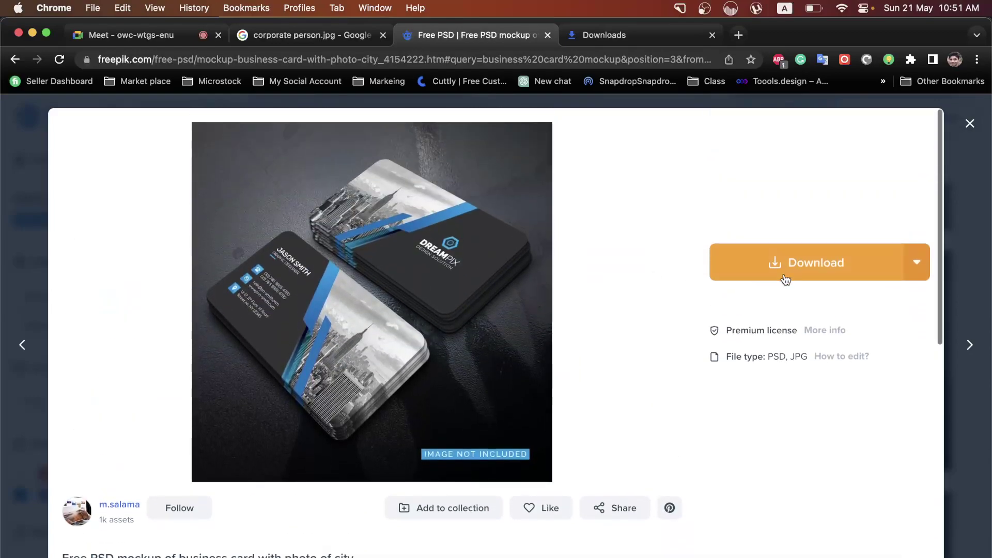
left_click(785, 279)
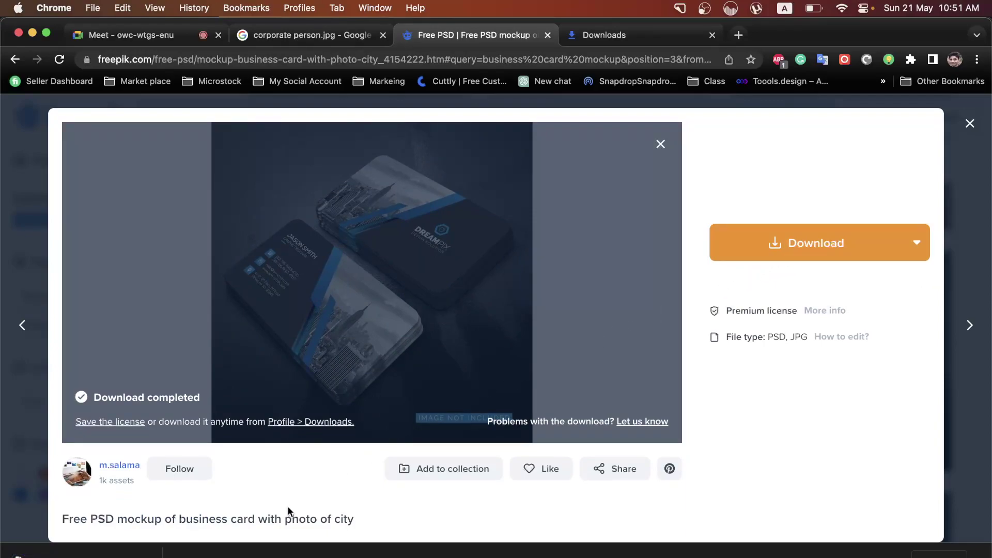
scroll(190, 504, "down", 2)
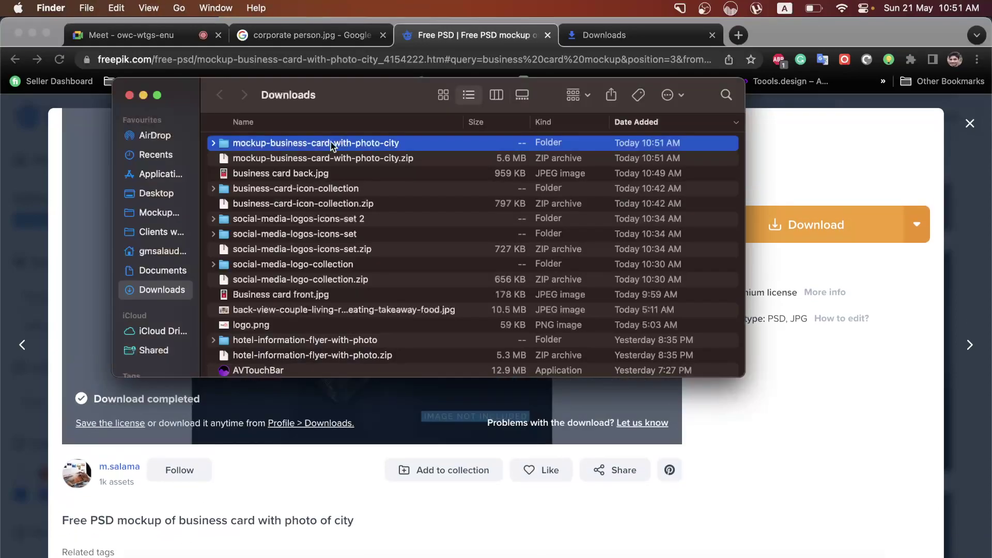
Open 1217.psd from the mockup-business-card-with-photo-city folder in Photoshop
double_click(330, 144)
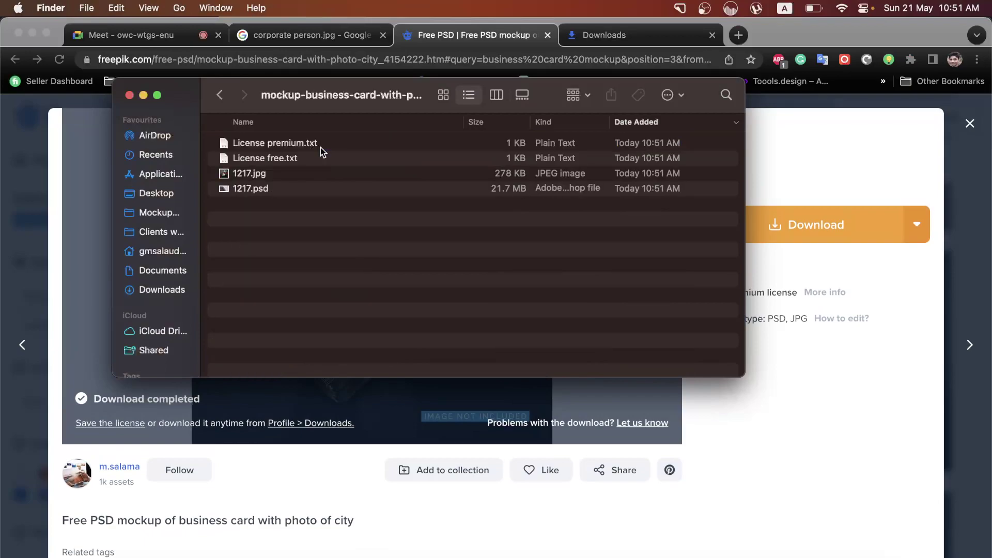
double_click(278, 191)
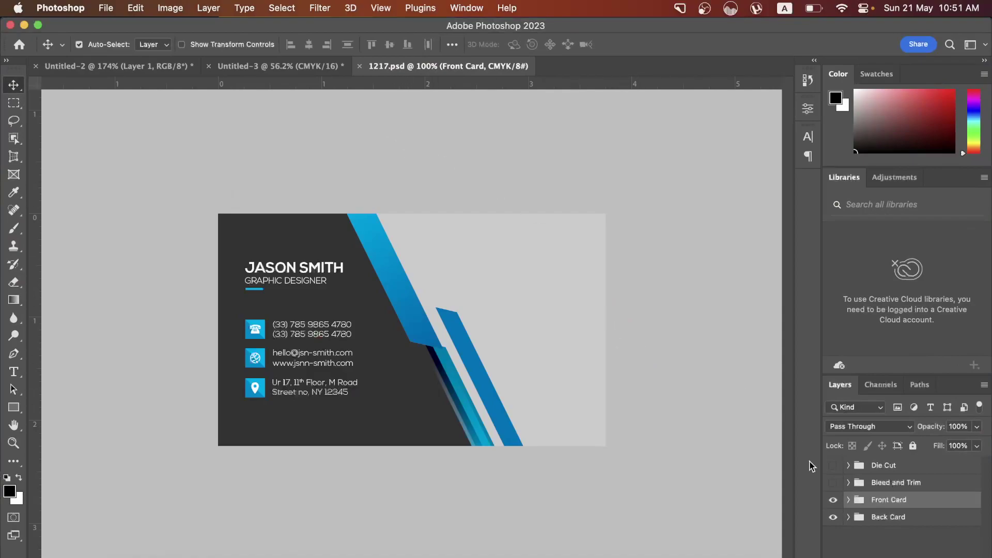
Toggle the Bleed and Trim guides on 1217.psd, then close it without saving
left_click(833, 482)
left_click(833, 482)
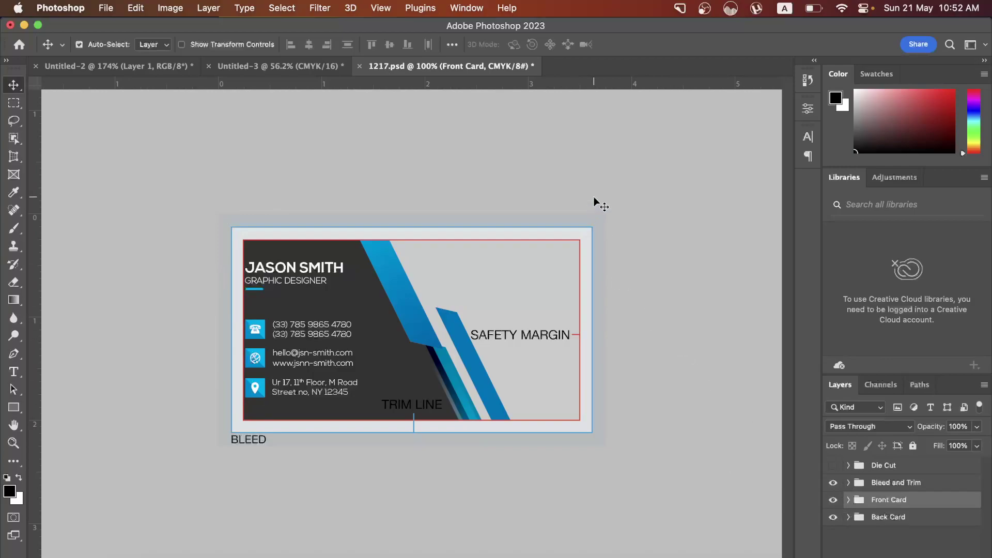
left_click(360, 66)
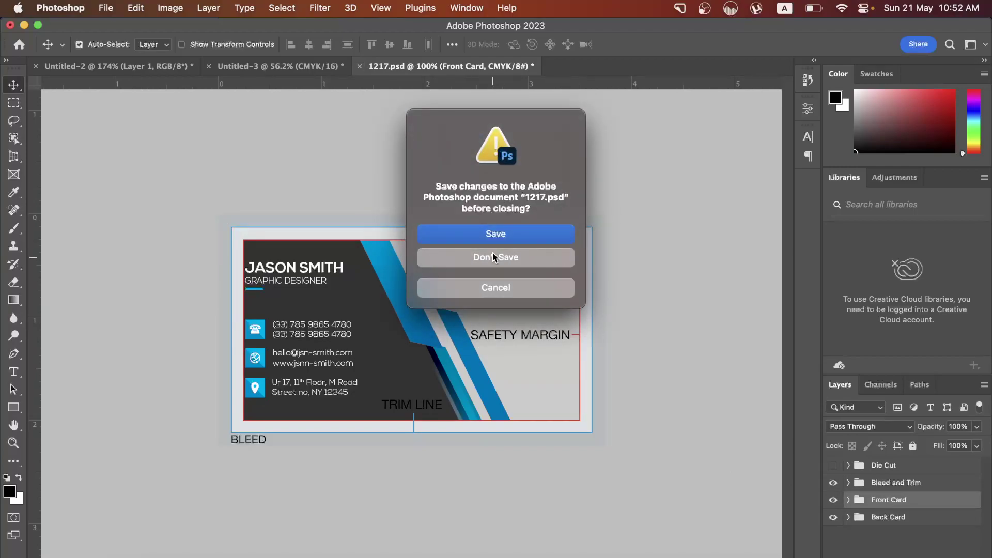
left_click(492, 252)
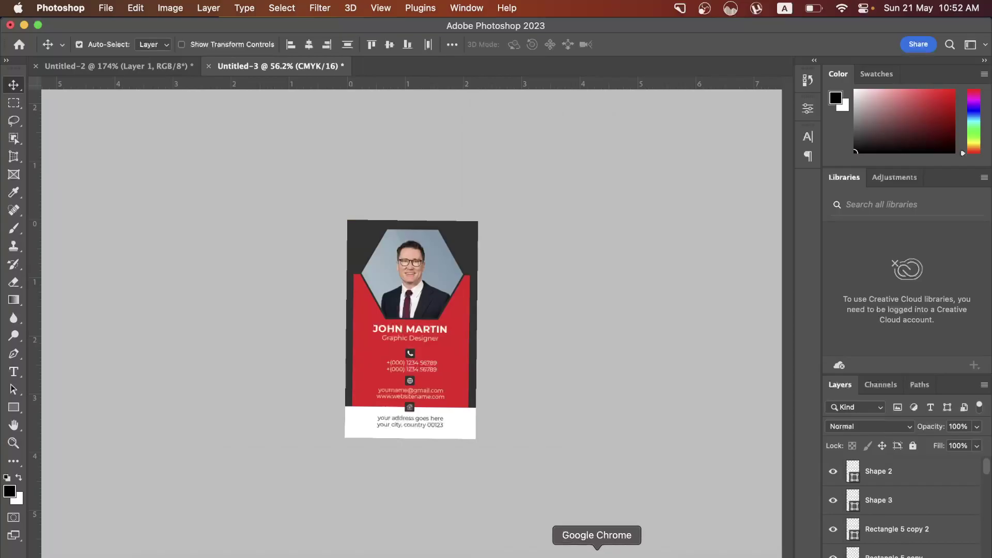
Back on Freepik, close the download modal and preview then close the red DreamPix mockup
left_click(597, 555)
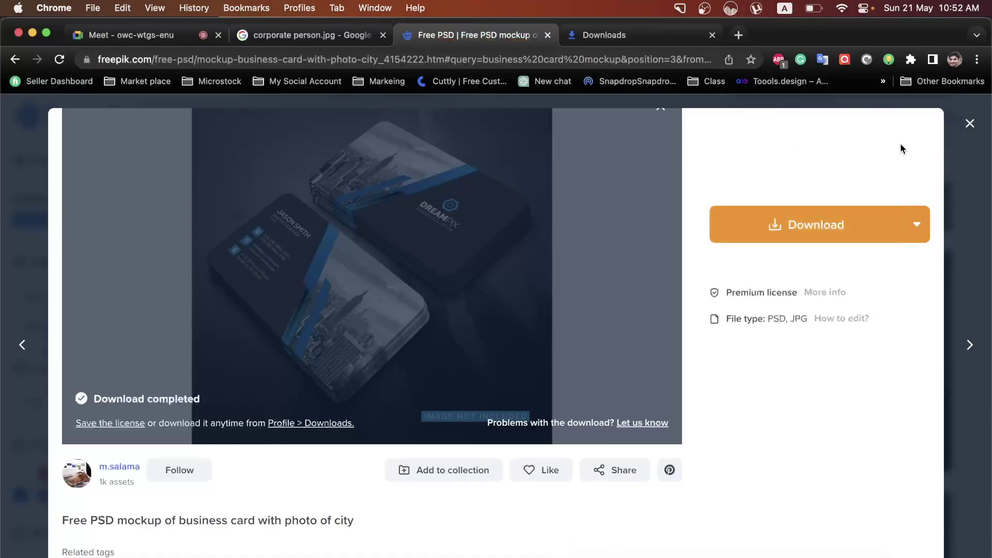
left_click(970, 123)
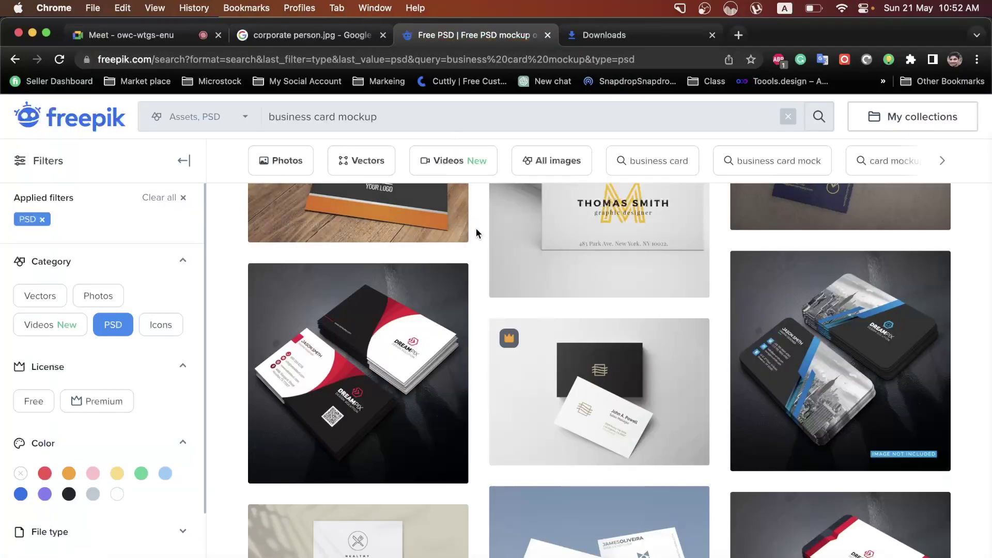
scroll(476, 228, "down", 1)
left_click(377, 342)
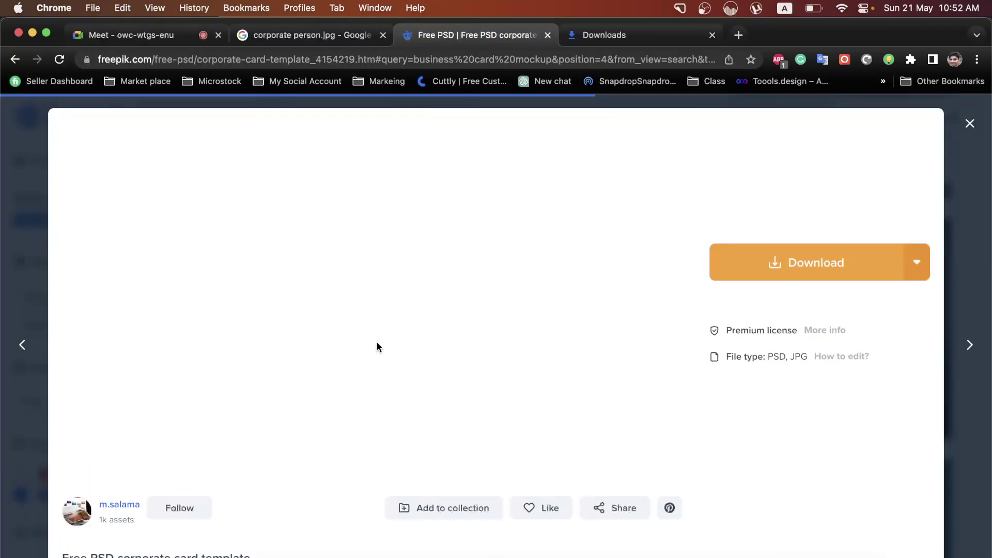
scroll(377, 342, "down", 1)
scroll(377, 342, "down", 3)
scroll(377, 342, "down", 1)
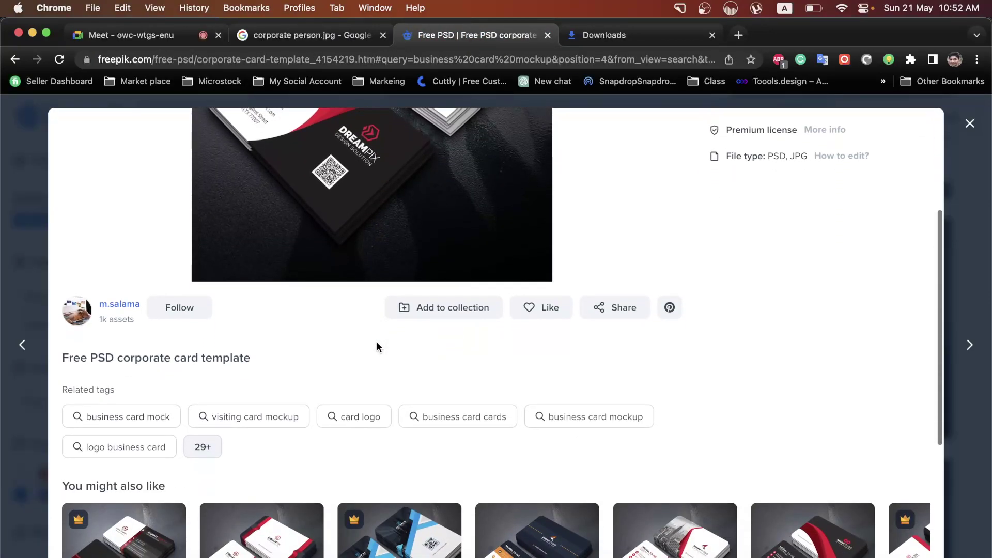
scroll(377, 342, "up", 2)
scroll(377, 342, "up", 3)
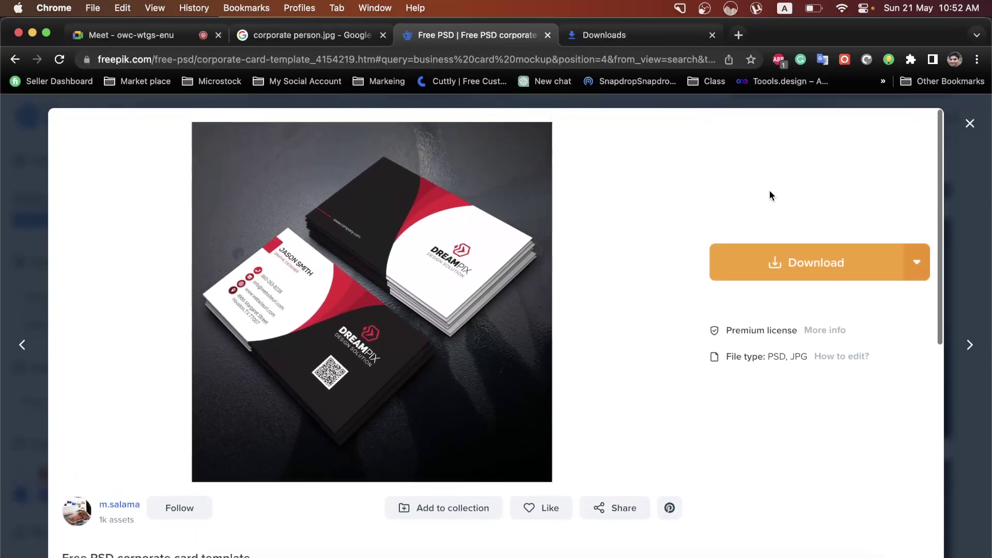
left_click(970, 123)
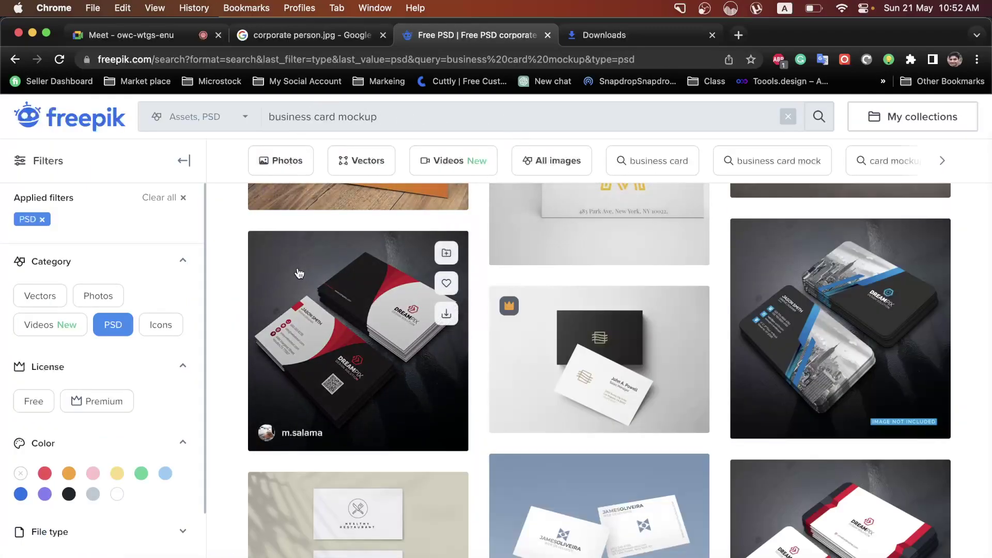
Rerun the business card mockup search, scroll the PSD results and open the navy MOCKUP card
left_click(822, 113)
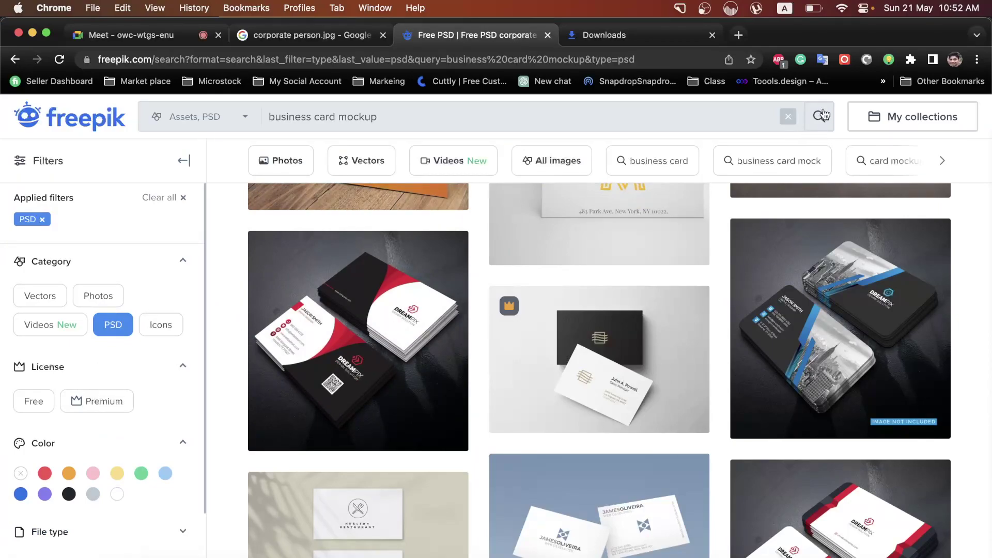
scroll(540, 373, "down", 2)
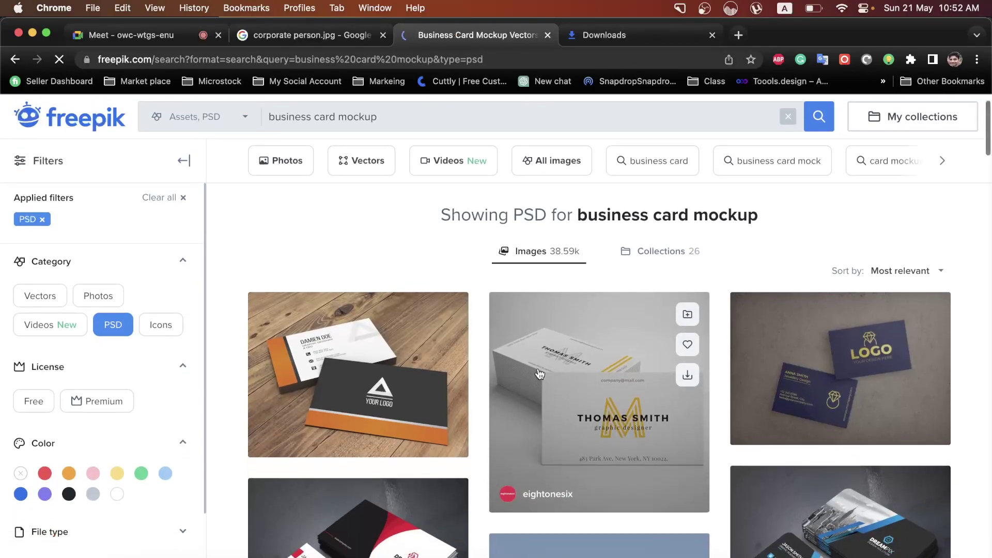
scroll(540, 373, "down", 1)
scroll(539, 373, "down", 5)
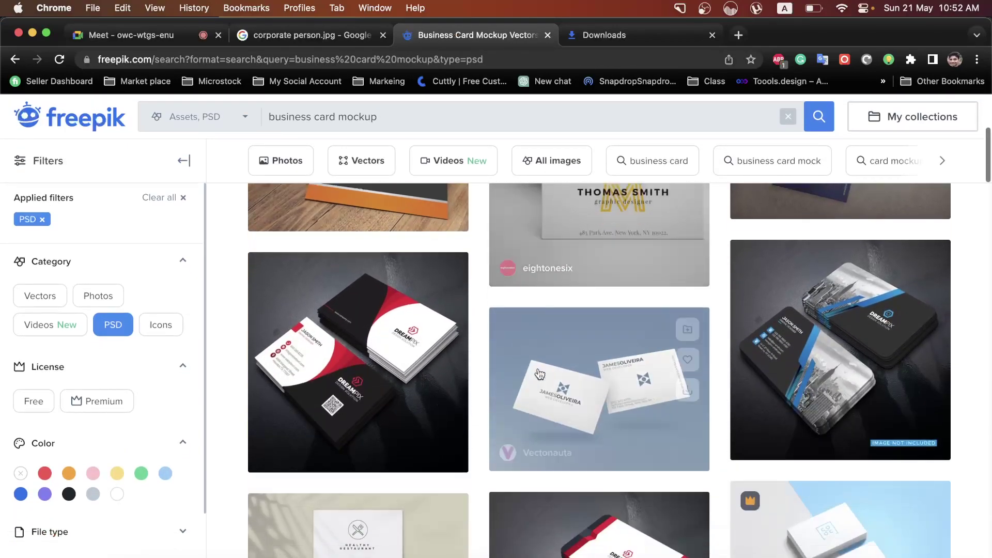
scroll(540, 373, "down", 2)
scroll(540, 373, "down", 2)
scroll(539, 373, "down", 2)
scroll(539, 373, "down", 1)
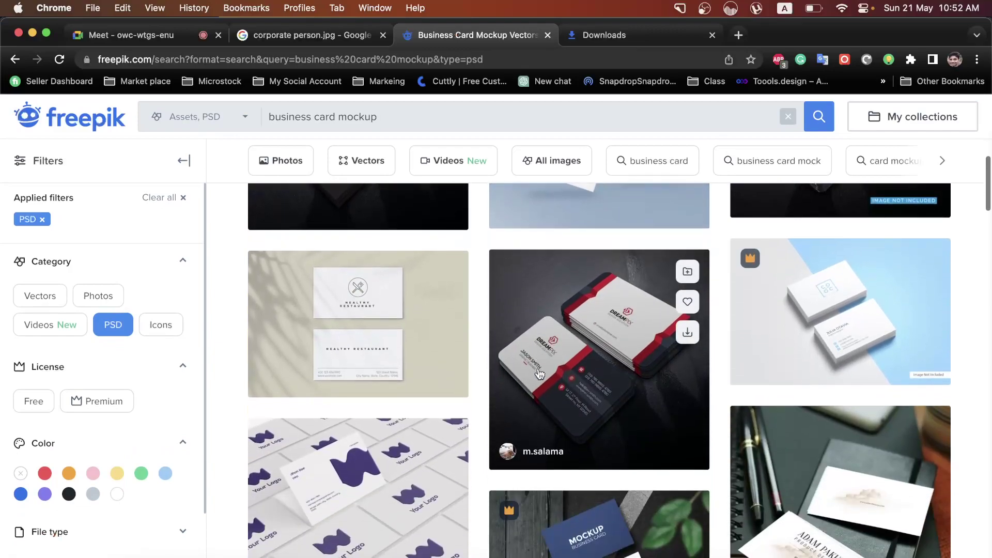
scroll(539, 373, "down", 2)
scroll(539, 373, "down", 1)
scroll(539, 373, "down", 1)
scroll(540, 373, "down", 1)
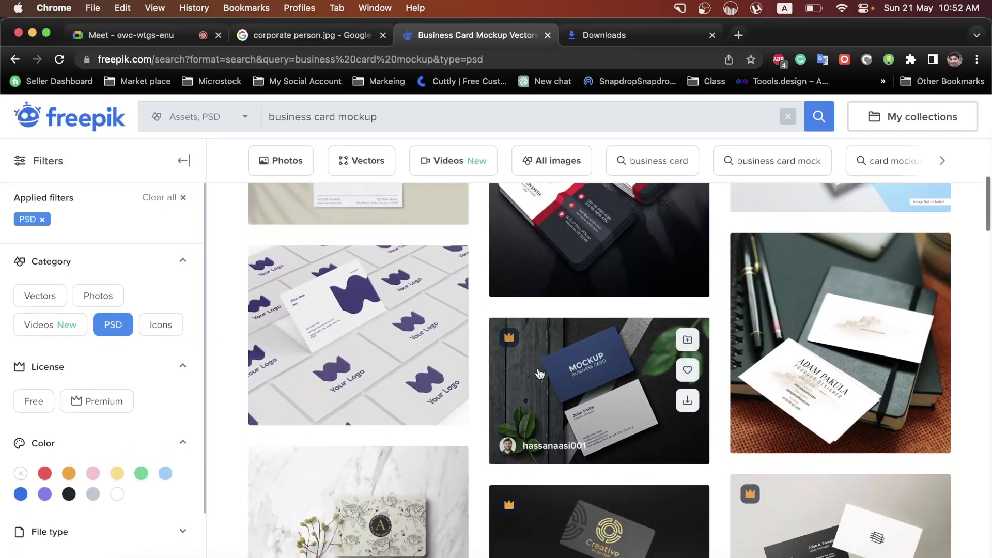
scroll(539, 373, "down", 2)
scroll(539, 373, "down", 1)
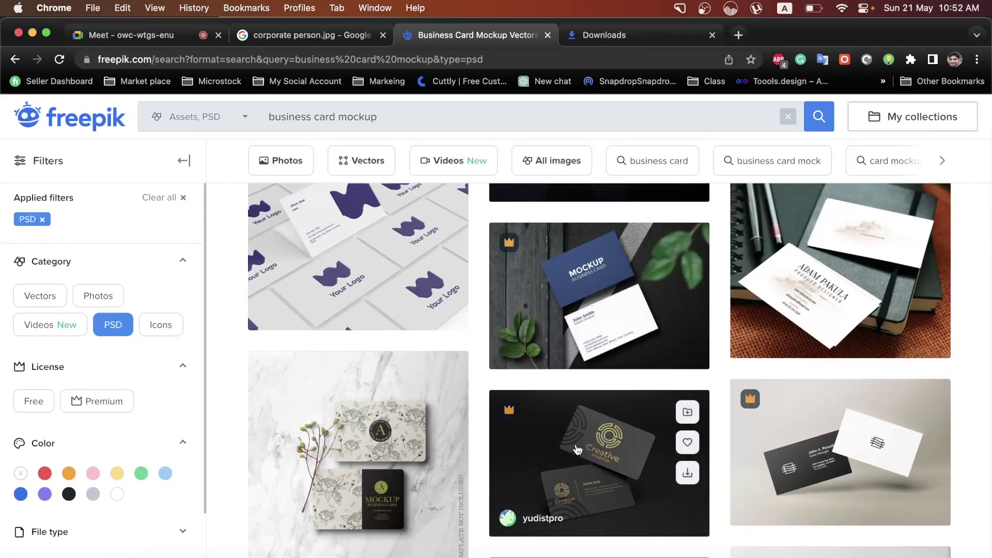
scroll(658, 406, "down", 1)
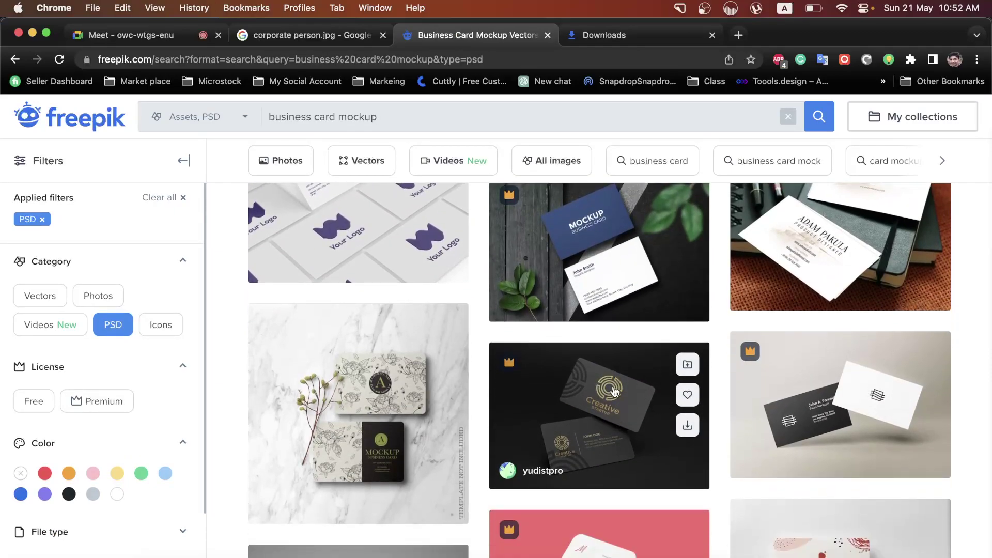
left_click(613, 275)
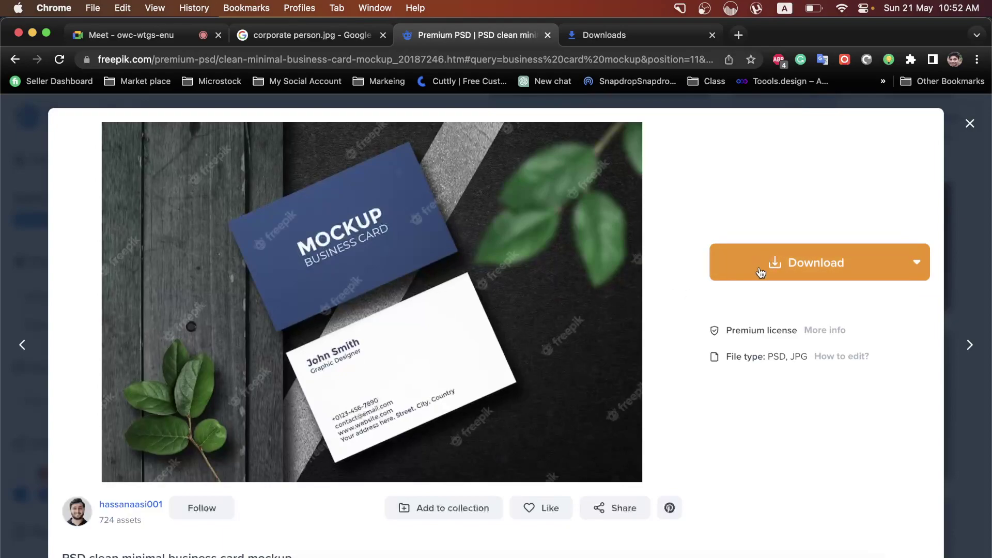
Download the clean minimal business card mockup zip and close its preview
scroll(578, 357, "down", 1)
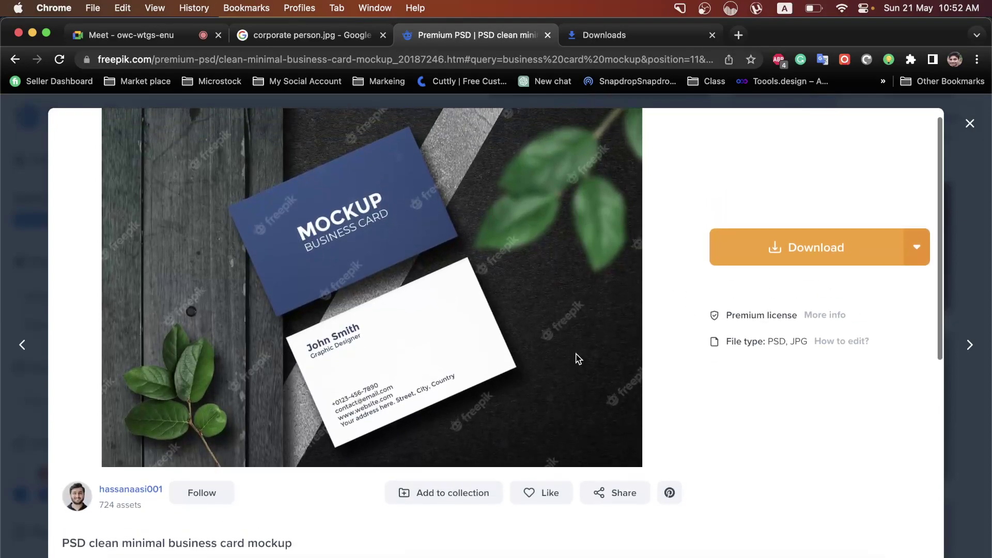
left_click(778, 248)
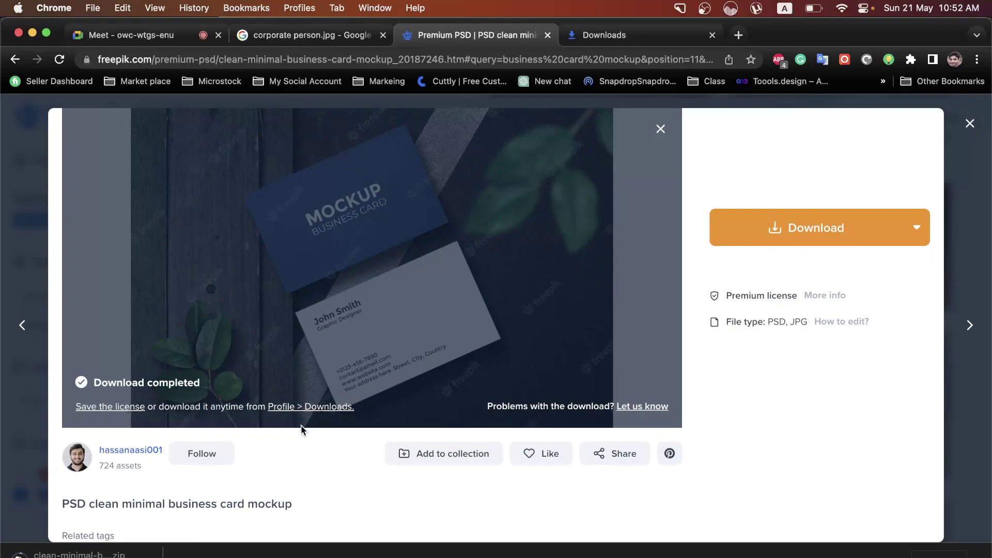
left_click(969, 123)
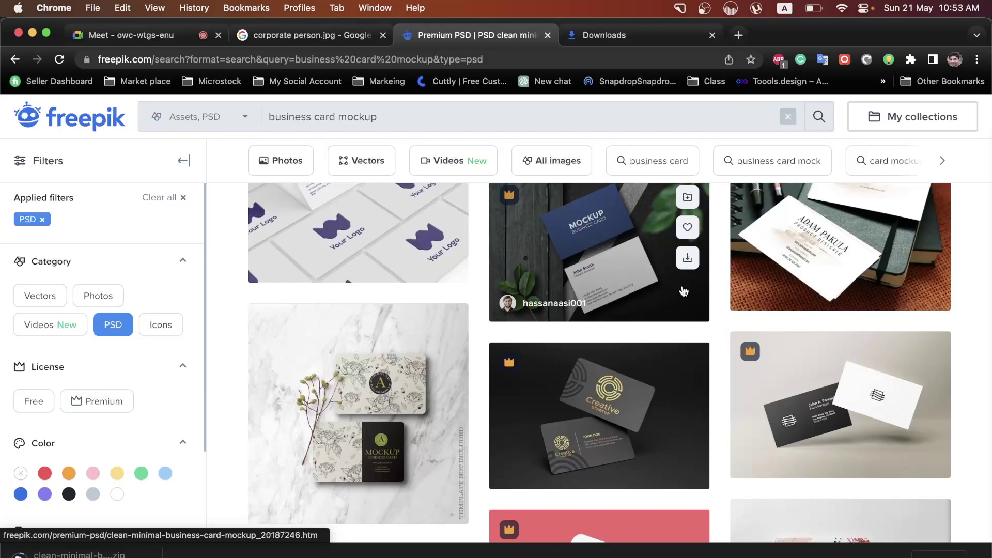
Browse further down the PSD business card mockup results grid
scroll(620, 352, "down", 5)
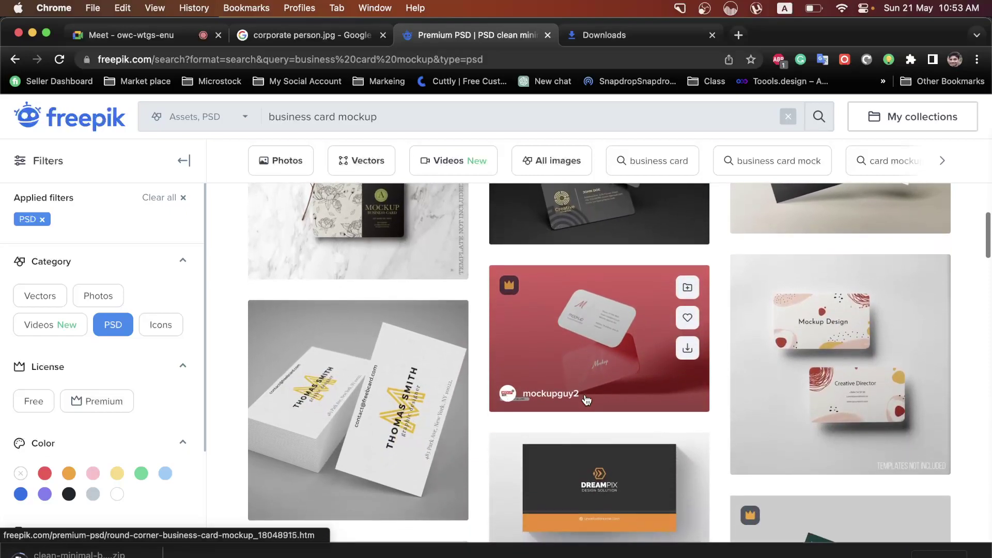
scroll(586, 399, "down", 4)
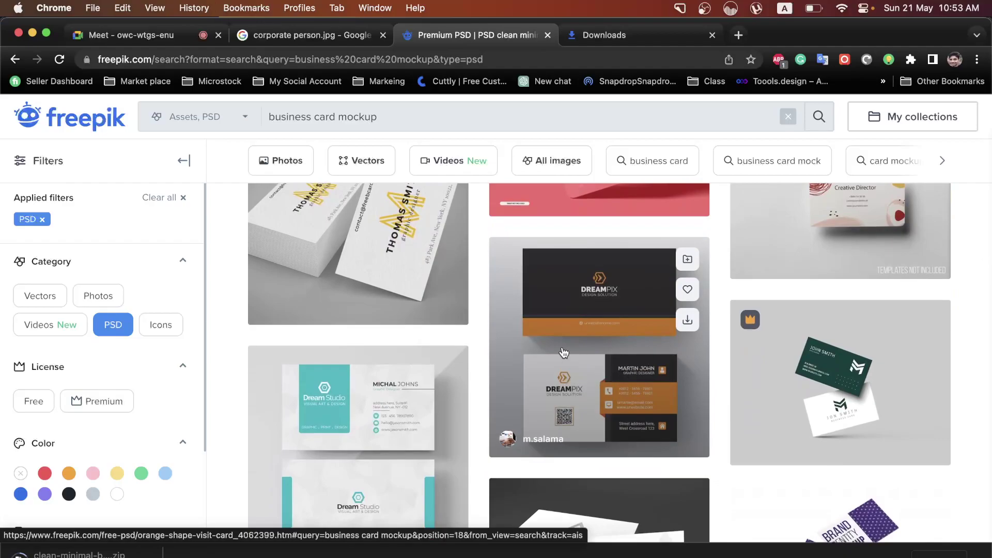
scroll(563, 352, "up", 4)
scroll(563, 352, "up", 3)
scroll(563, 353, "up", 3)
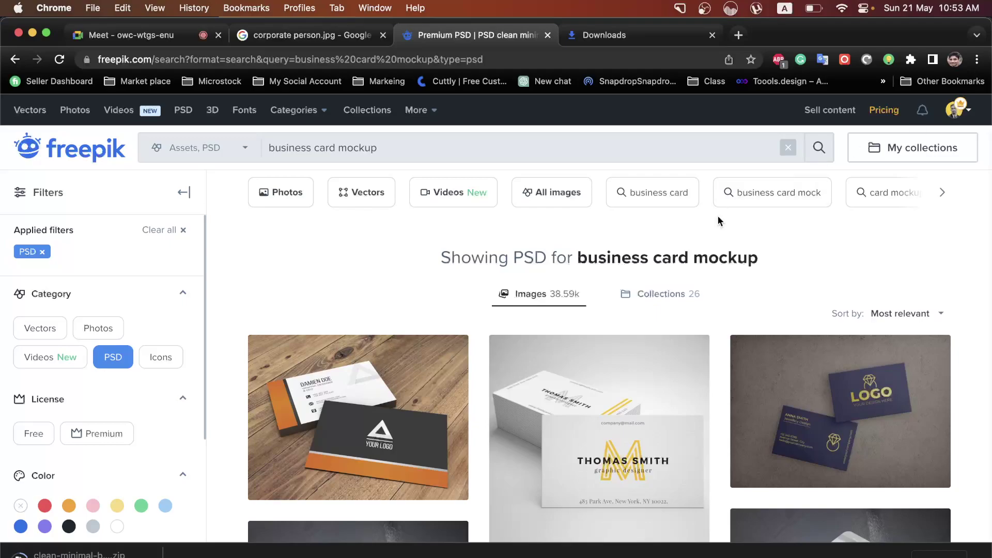
scroll(670, 346, "down", 5)
scroll(669, 346, "down", 2)
scroll(667, 351, "down", 3)
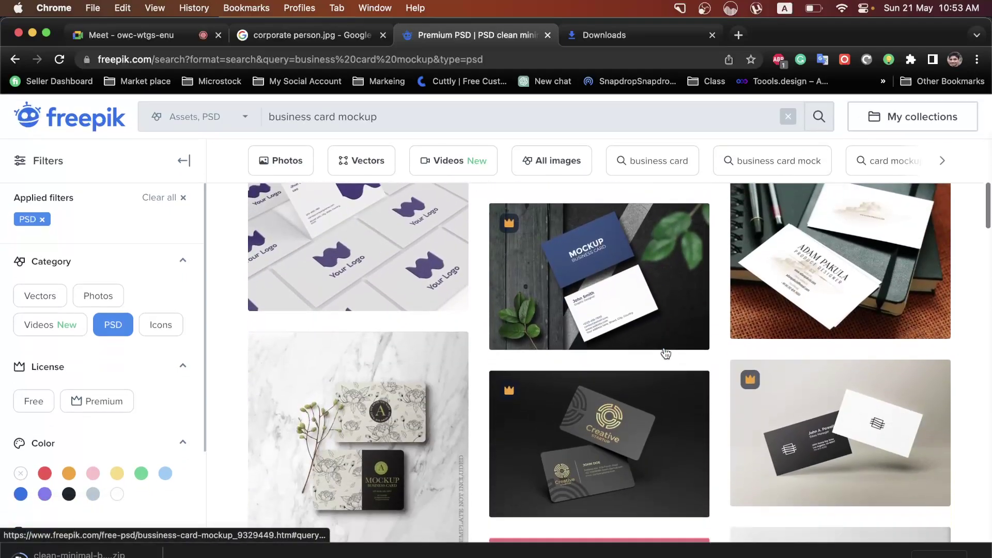
scroll(666, 353, "down", 1)
scroll(665, 354, "down", 3)
scroll(665, 353, "down", 1)
scroll(665, 353, "down", 5)
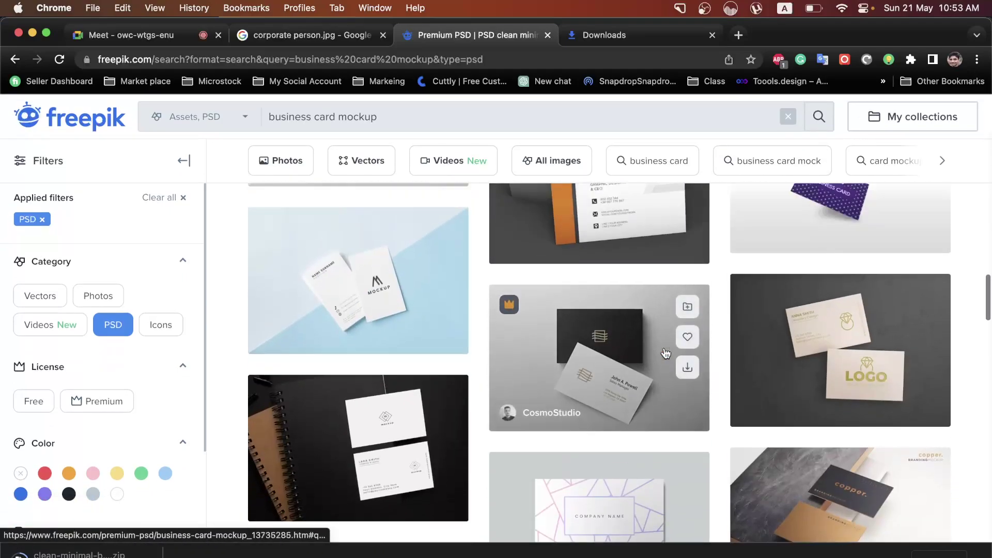
scroll(666, 354, "up", 4)
scroll(665, 353, "up", 1)
scroll(665, 353, "up", 3)
scroll(665, 354, "up", 3)
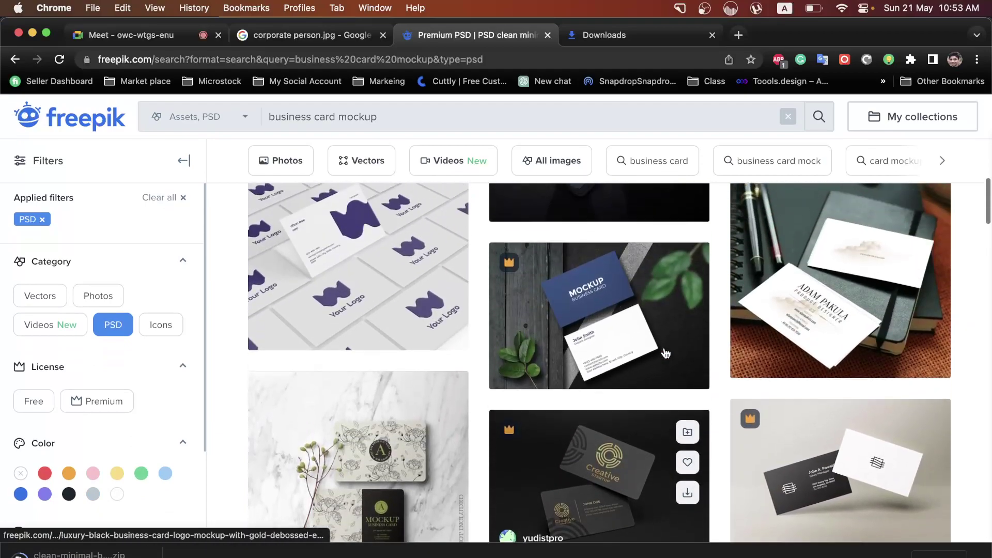
scroll(665, 354, "up", 1)
scroll(665, 354, "up", 1)
scroll(665, 354, "up", 3)
scroll(666, 354, "up", 2)
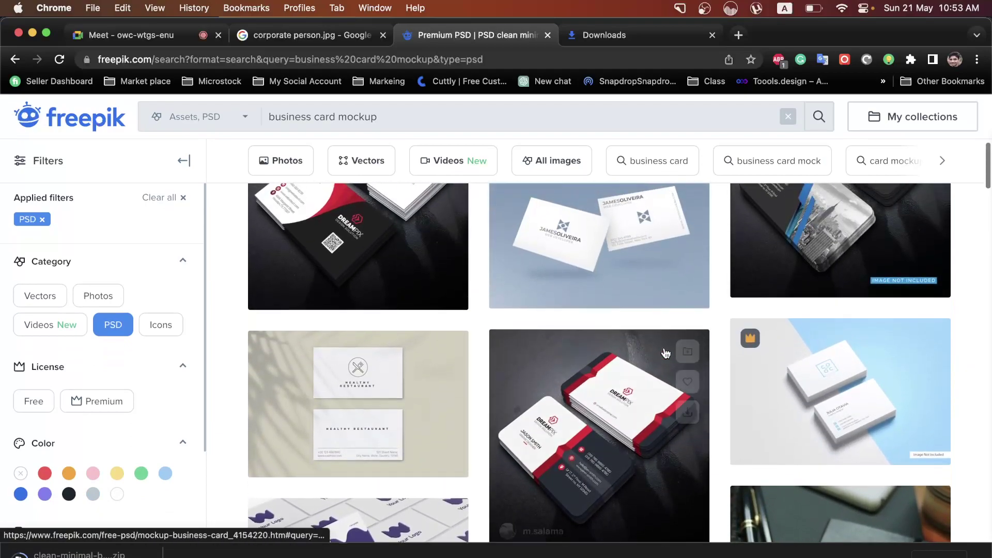
scroll(665, 353, "down", 3)
scroll(666, 353, "down", 1)
scroll(665, 353, "down", 2)
scroll(666, 354, "down", 2)
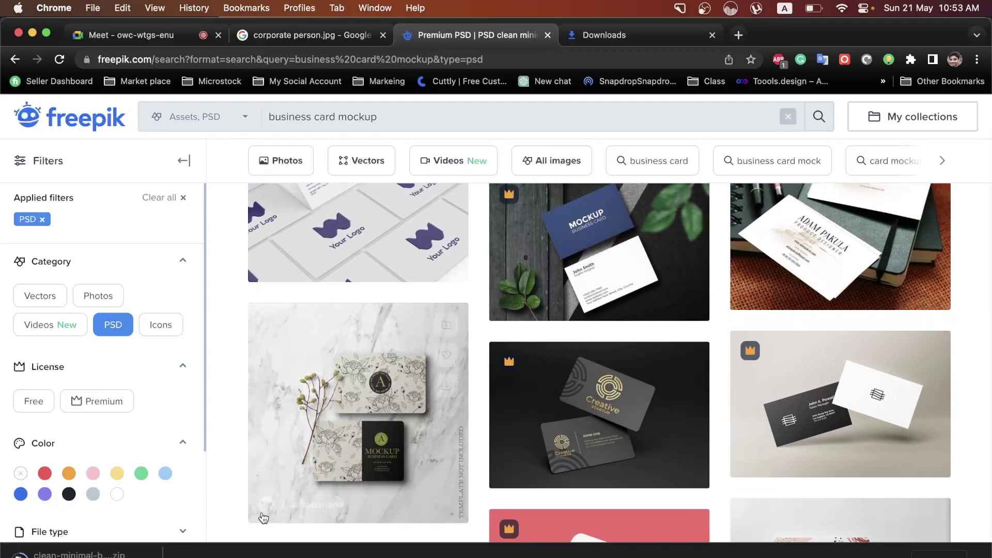
scroll(546, 444, "down", 3)
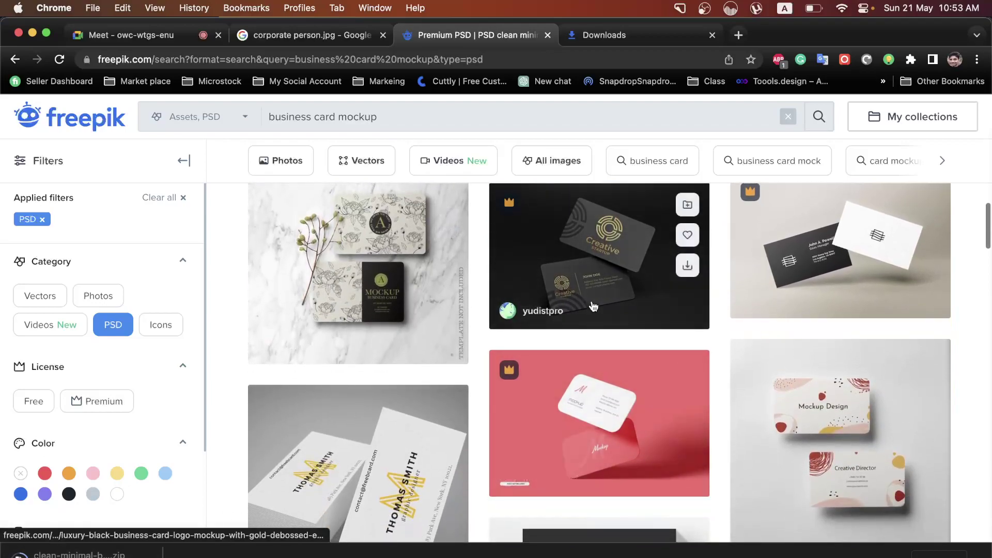
Download Freepik's luxury black business card mockup and reveal its 1217.psd folder in Finder
left_click(599, 264)
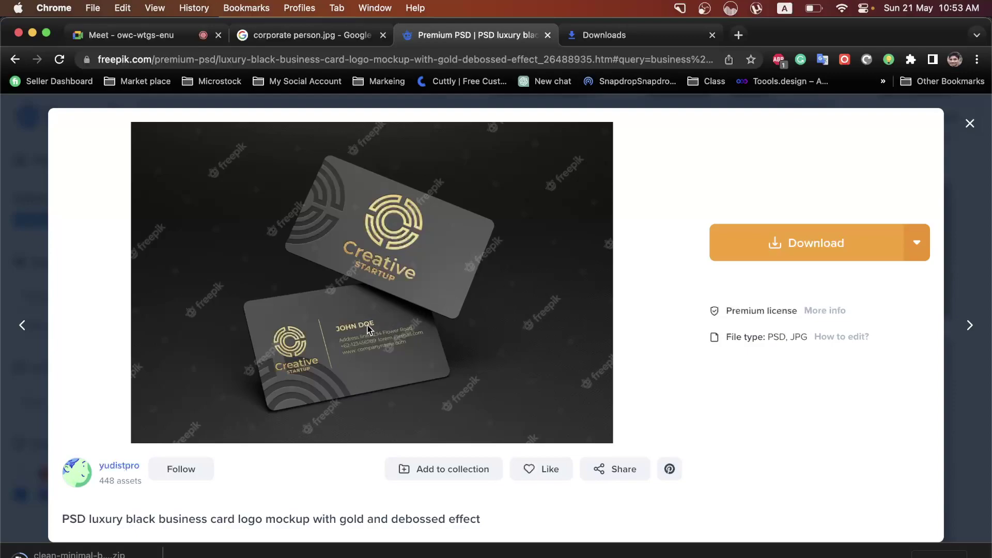
scroll(368, 329, "down", 5)
scroll(368, 329, "up", 4)
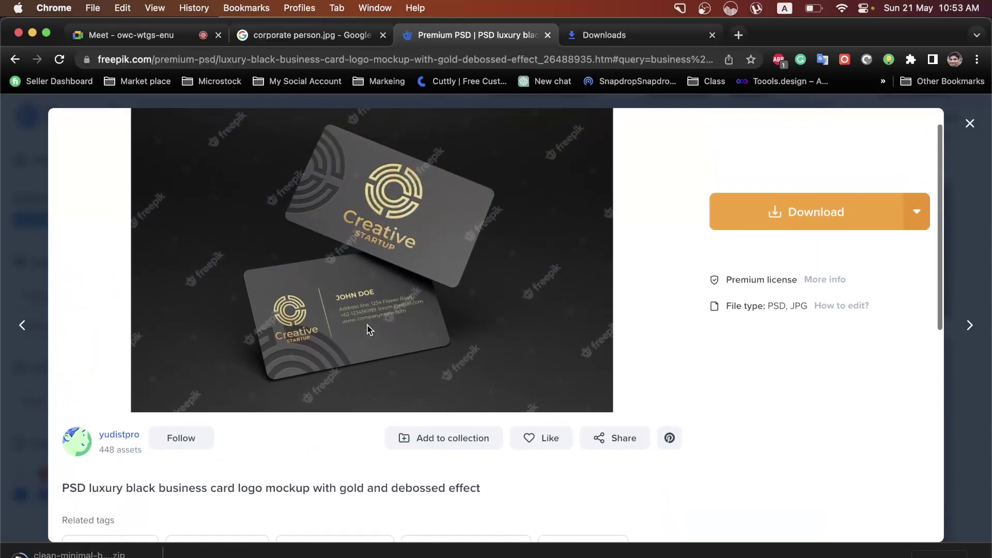
scroll(368, 329, "up", 1)
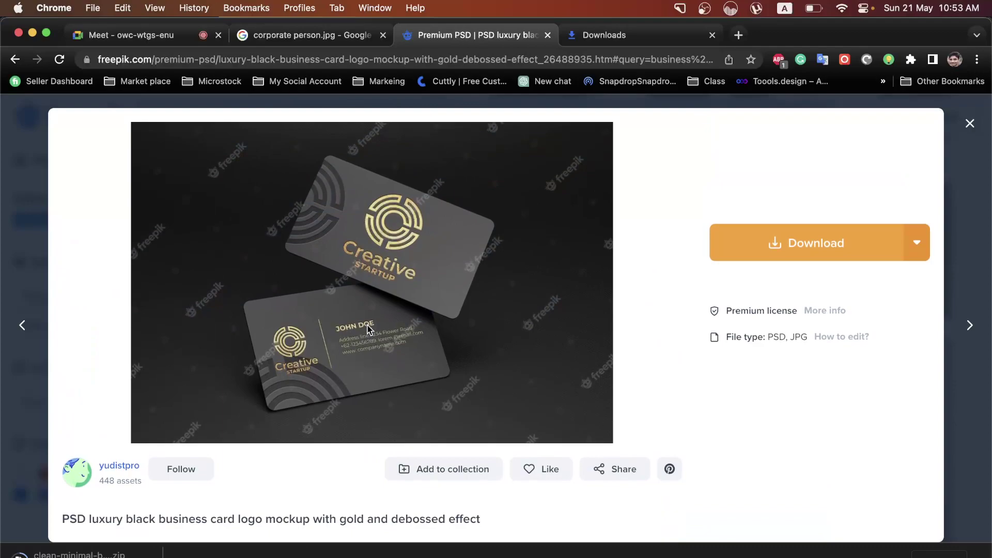
scroll(368, 329, "down", 2)
scroll(368, 329, "up", 2)
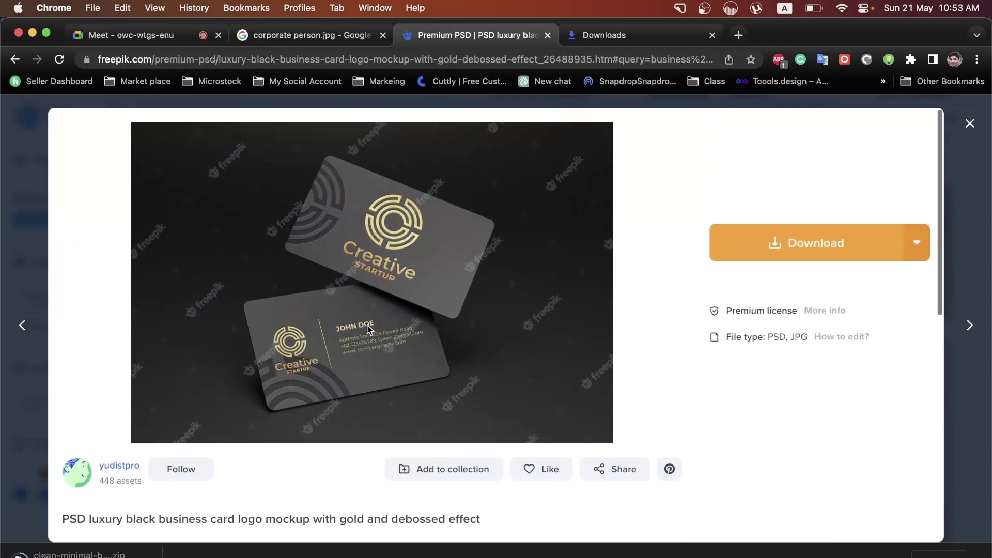
left_click(772, 245)
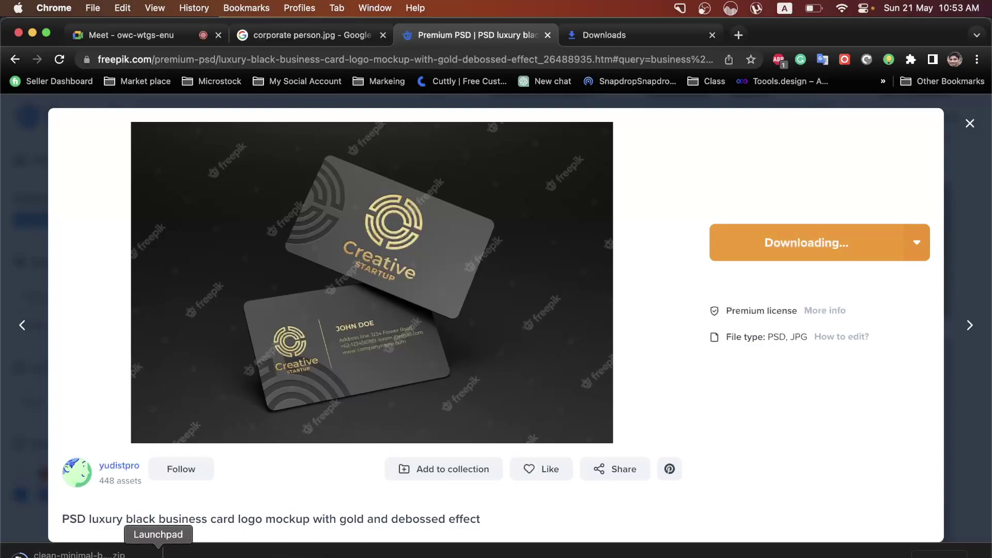
left_click(129, 553)
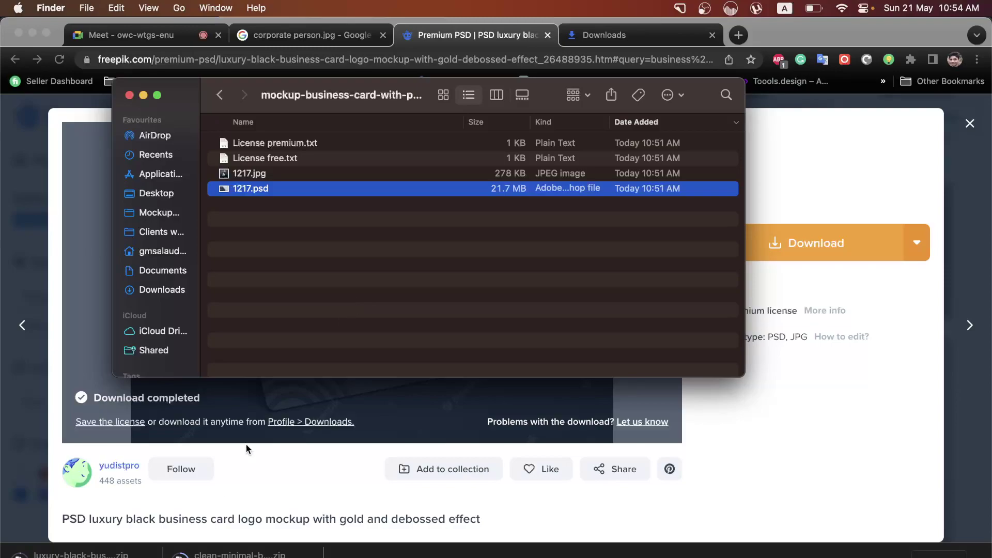
Go from Downloads to Mockup Collection, enlarge the Finder window and open the Business card mockup folder
left_click(146, 553)
left_click(160, 530)
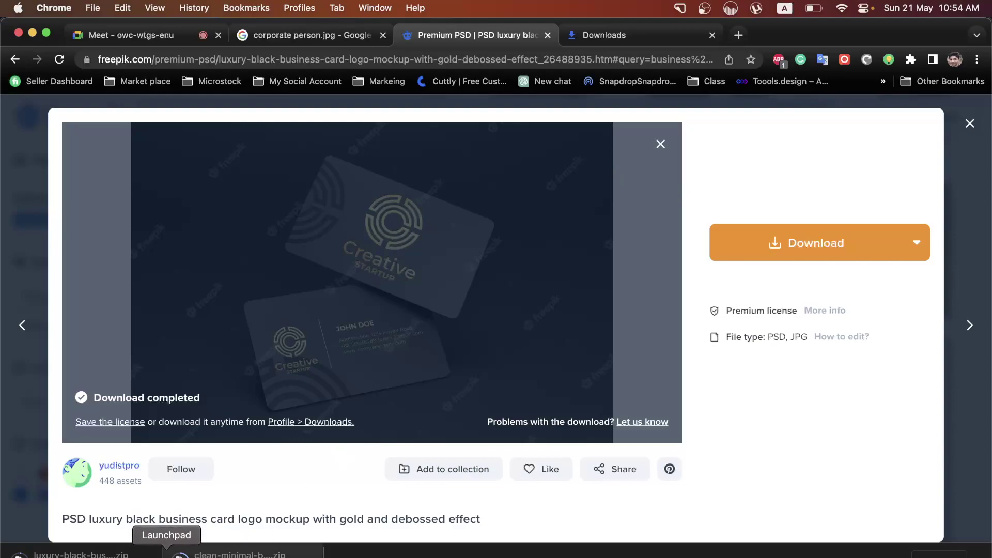
left_click(137, 554)
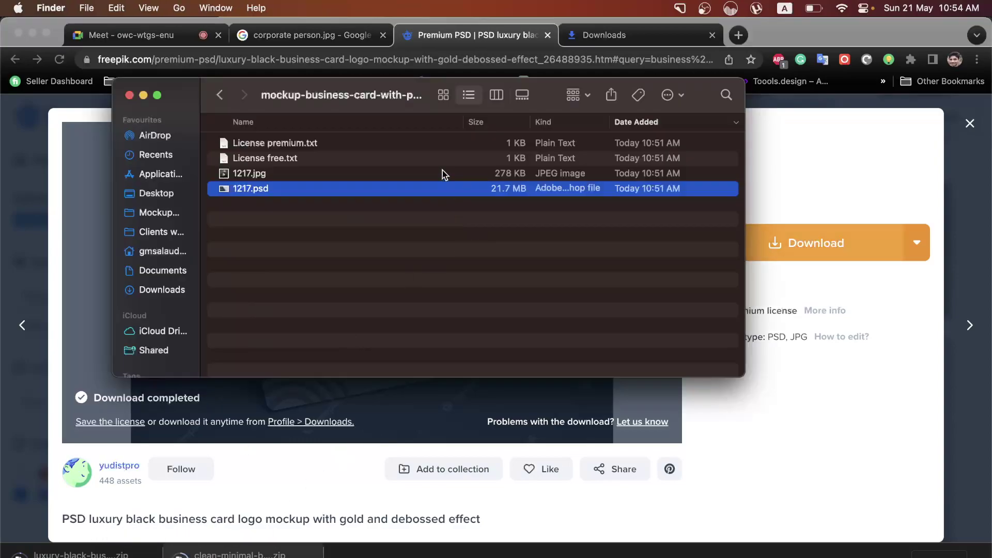
left_click(222, 95)
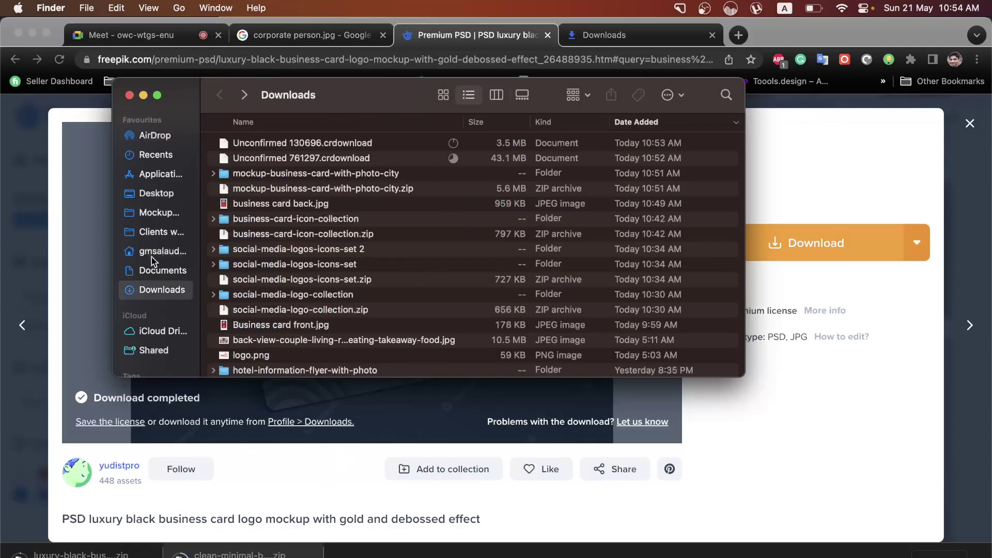
left_click(162, 213)
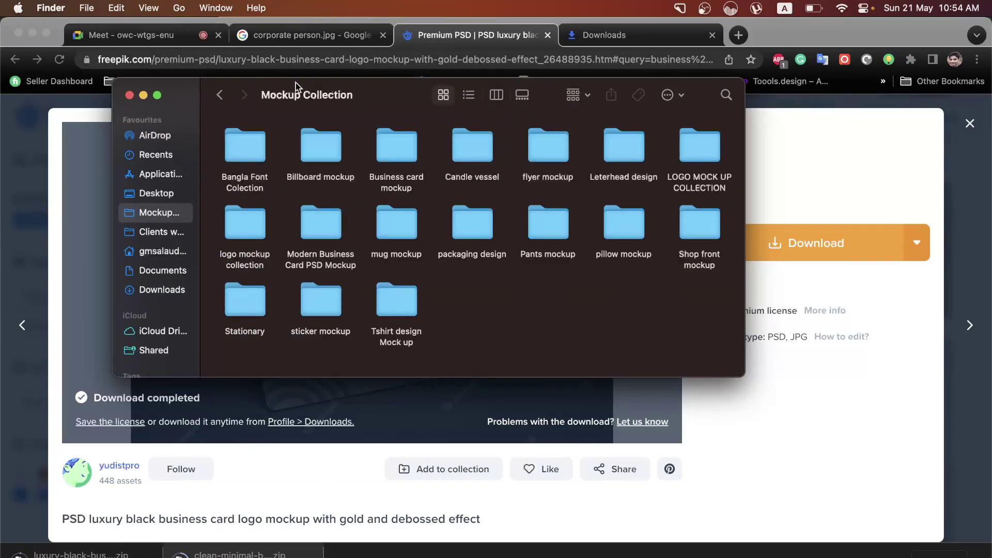
mouse_move(298, 82)
left_mouse_down()
mouse_move(548, 129)
mouse_move(427, 131)
left_mouse_up()
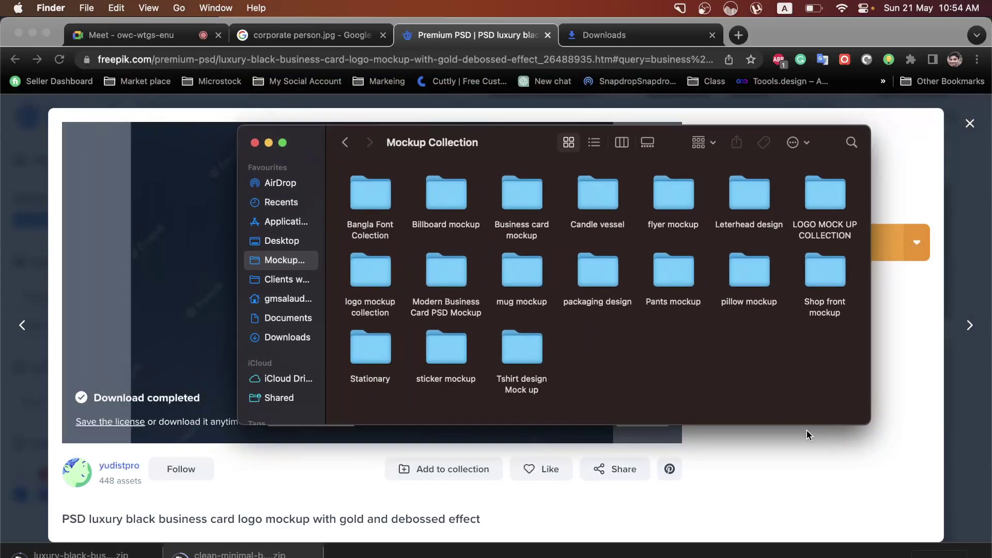
left_click_drag(869, 422, 905, 442)
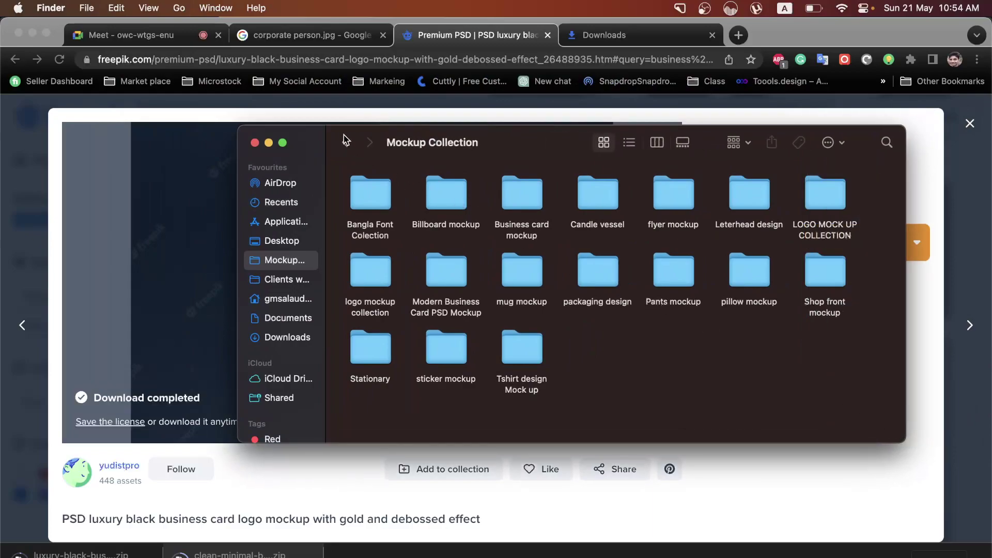
mouse_move(521, 139)
left_mouse_down()
mouse_move(600, 191)
mouse_move(588, 126)
left_mouse_up()
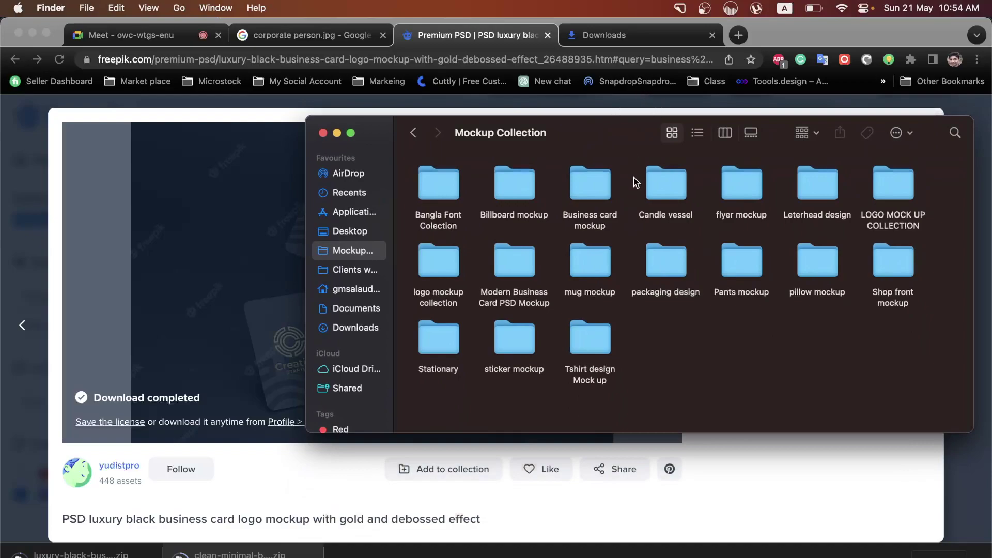
double_click(604, 199)
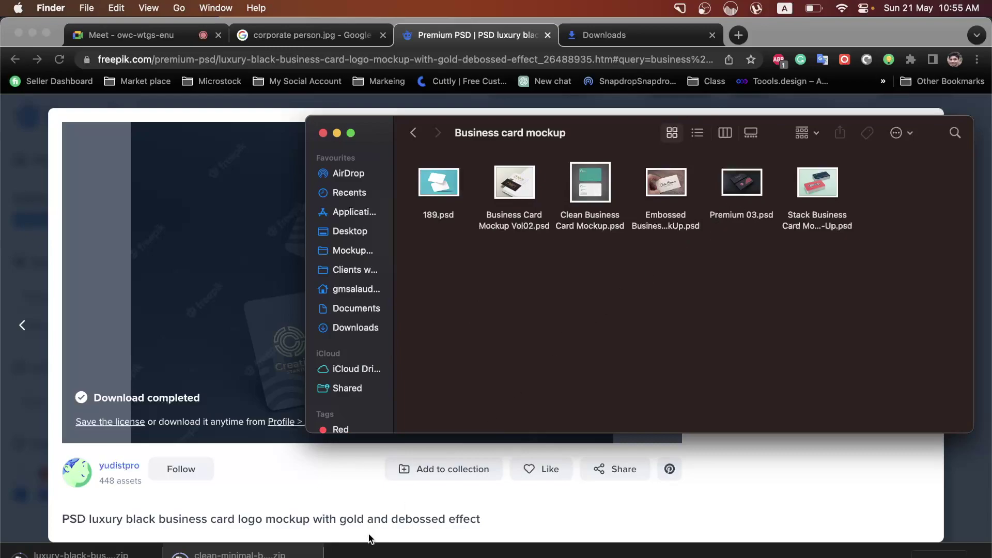
Unpack the clean minimal business card mockup and copy its Moodboard812.psd
left_click(237, 556)
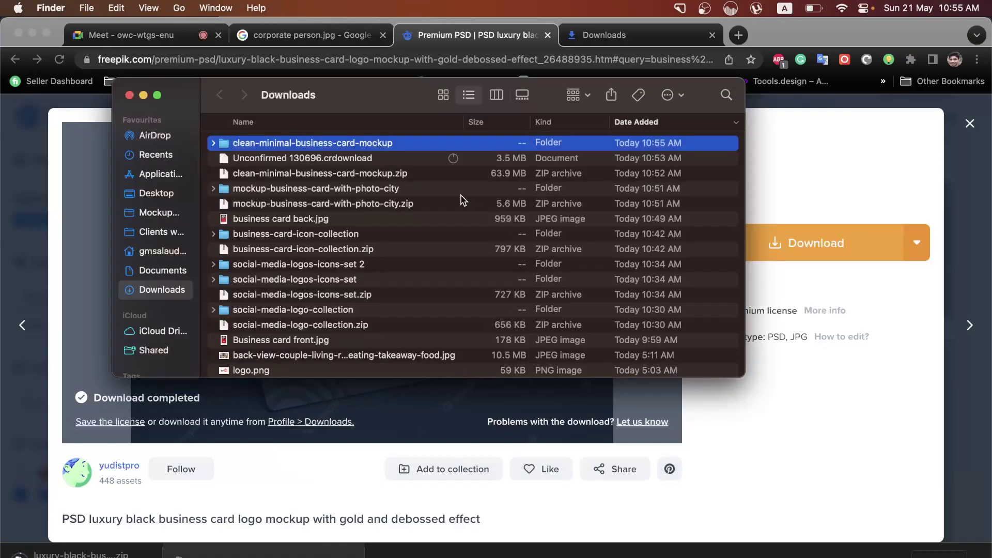
double_click(290, 147)
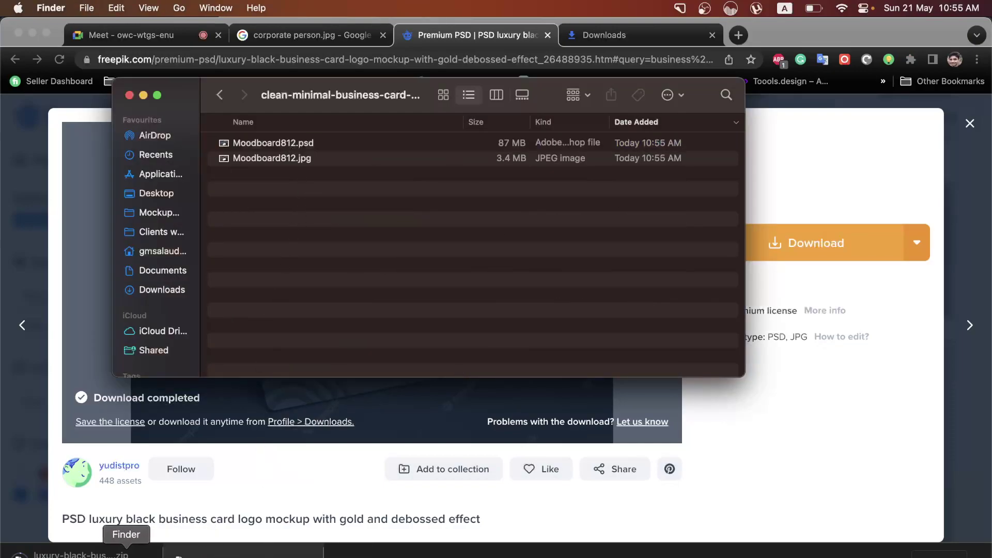
left_click(129, 553)
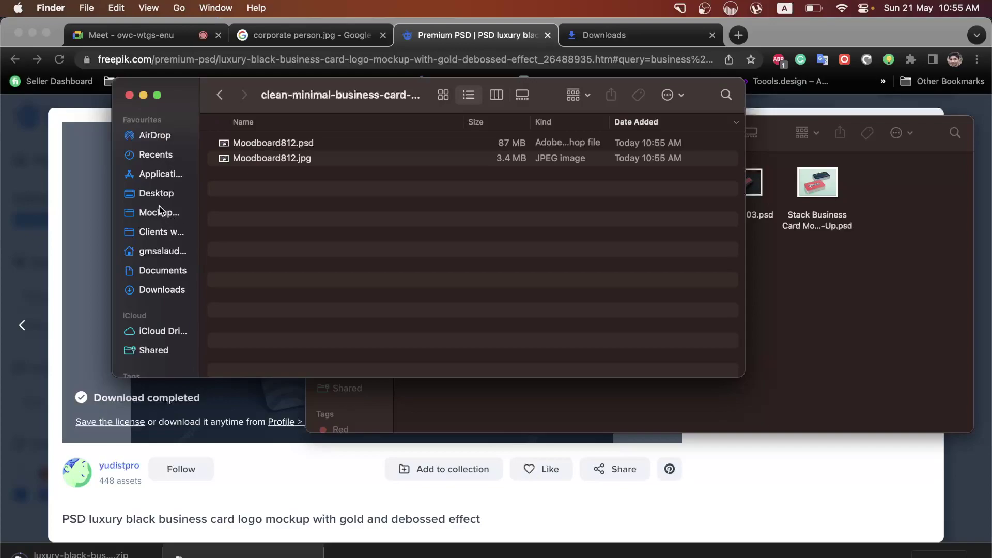
left_click(304, 150)
right_click(303, 149)
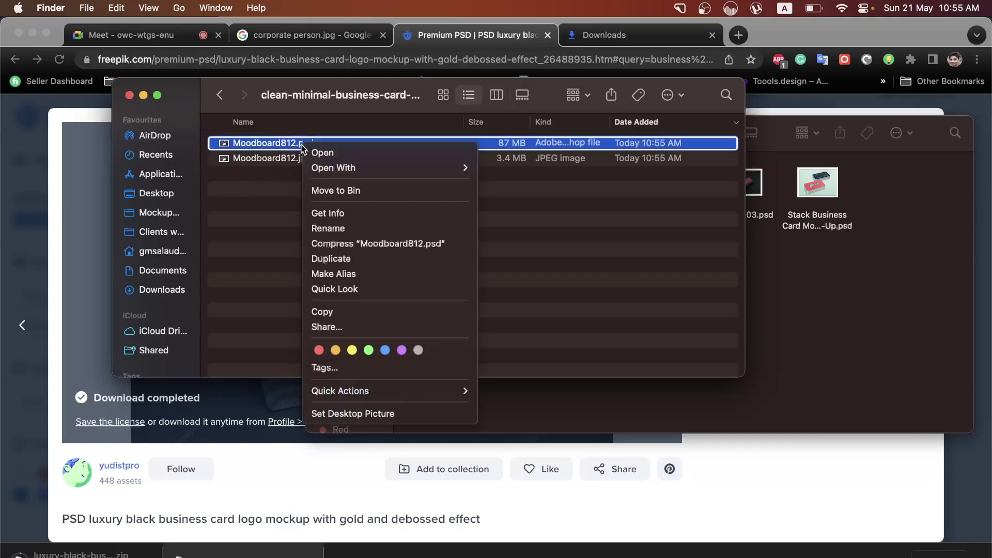
left_click(345, 310)
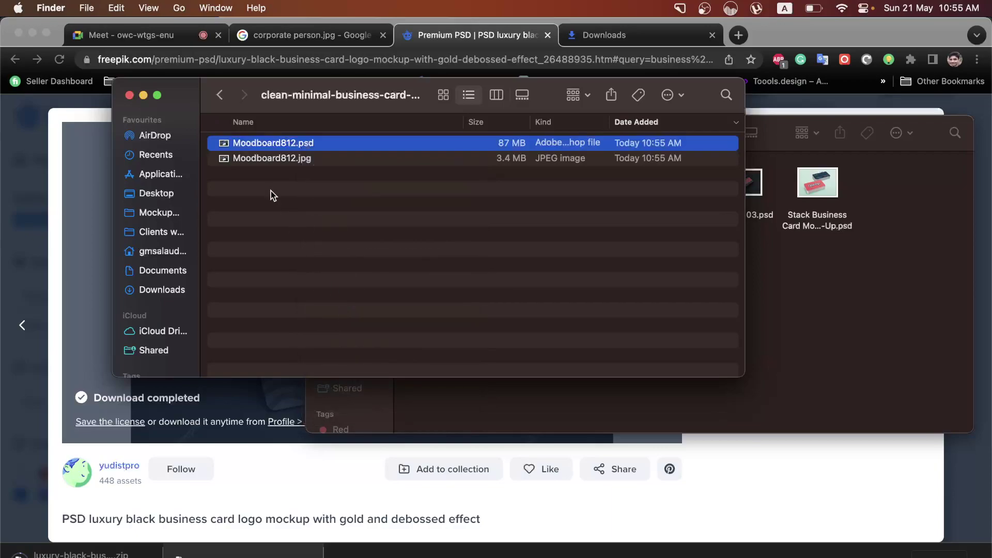
Paste Moodboard812.psd into Mockup Collection's Business card mockup folder
left_click(156, 213)
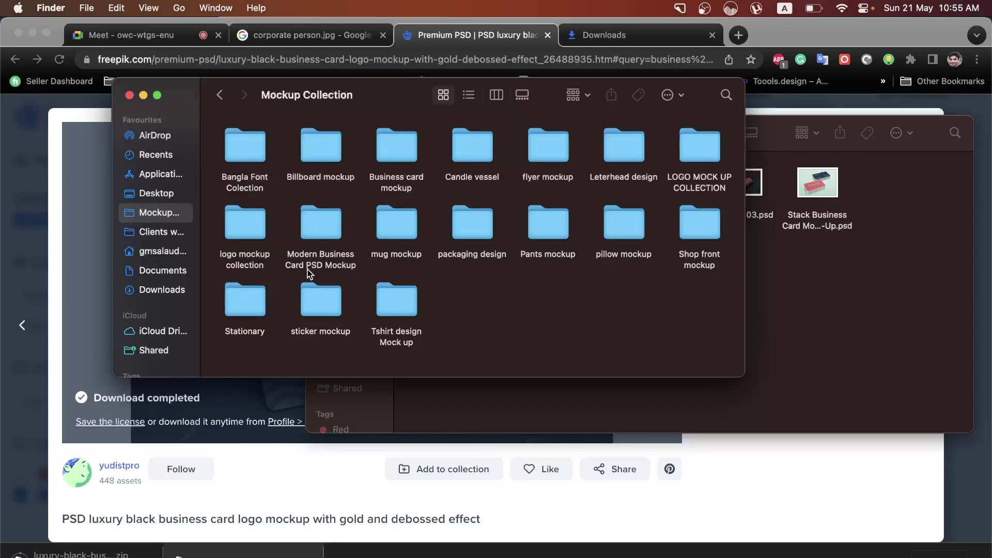
double_click(399, 158)
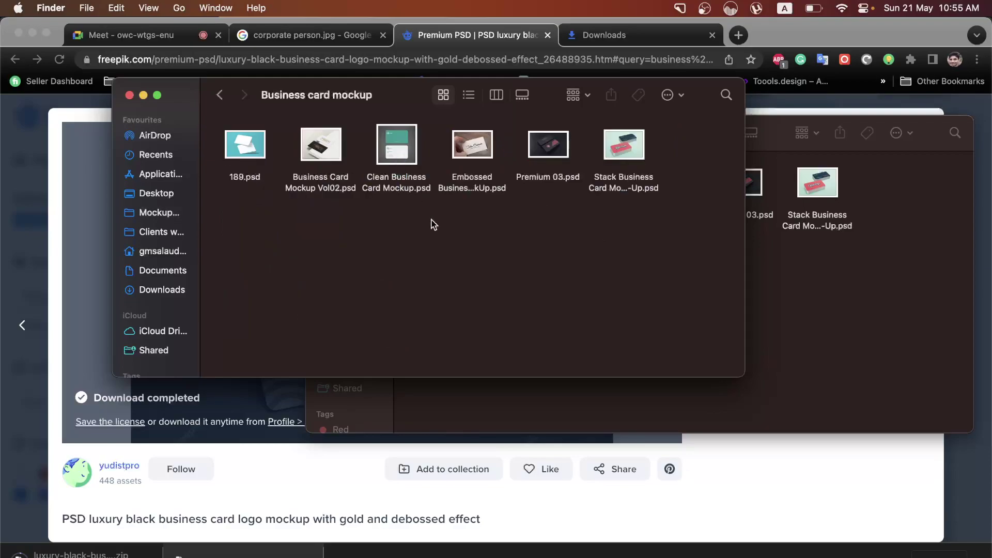
right_click(405, 267)
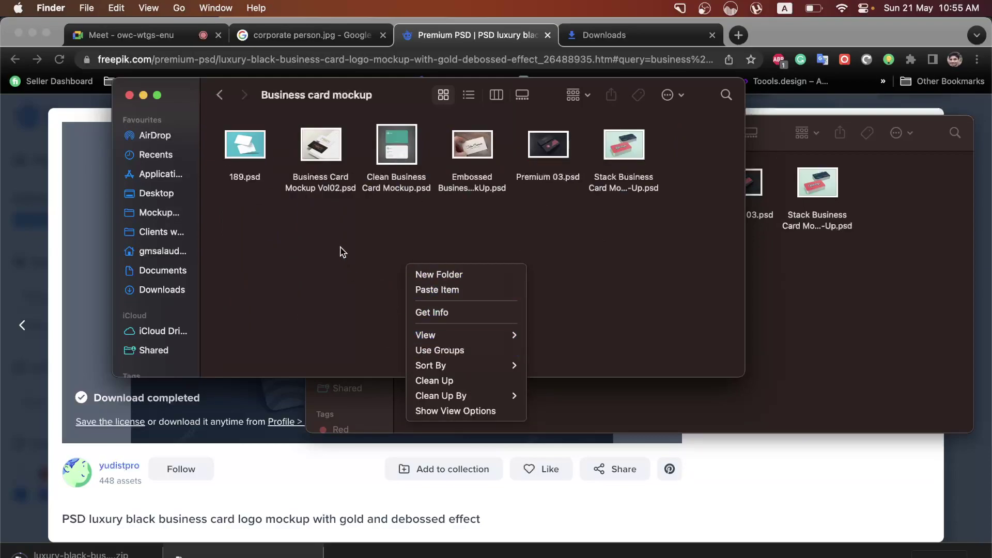
left_click(437, 290)
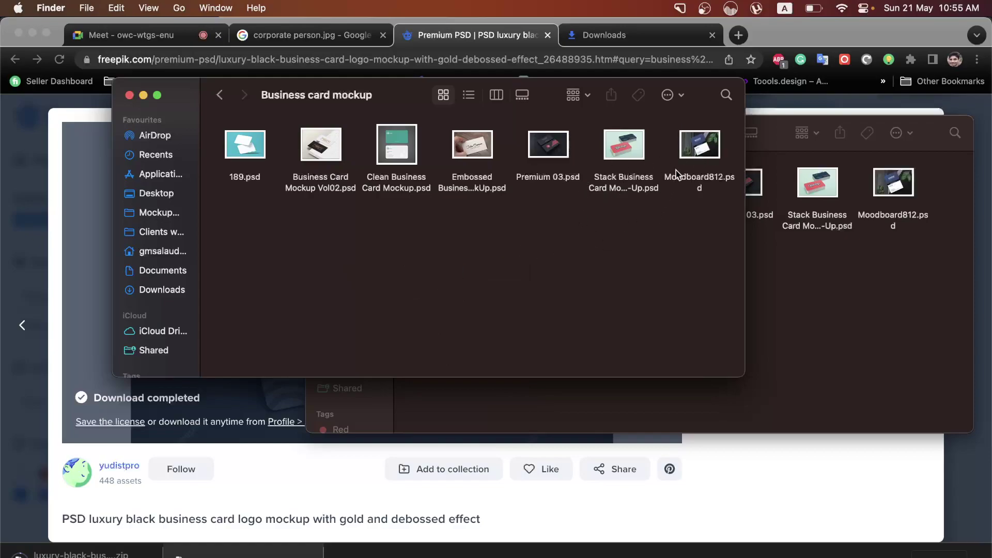
Open Moodboard812.psd in Photoshop and fit the whole mockup on screen
double_click(690, 149)
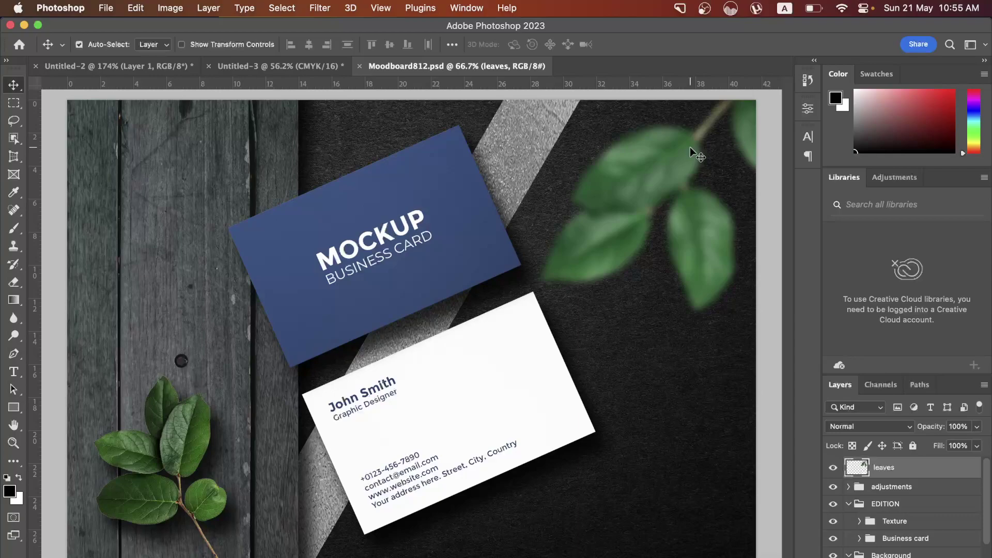
key("super+0")
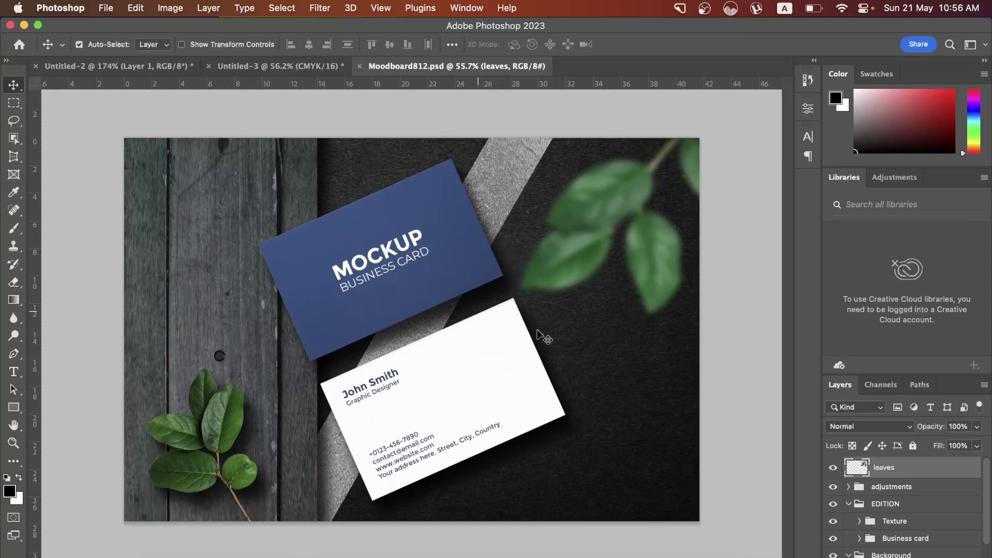
scroll(557, 294, "down", 3)
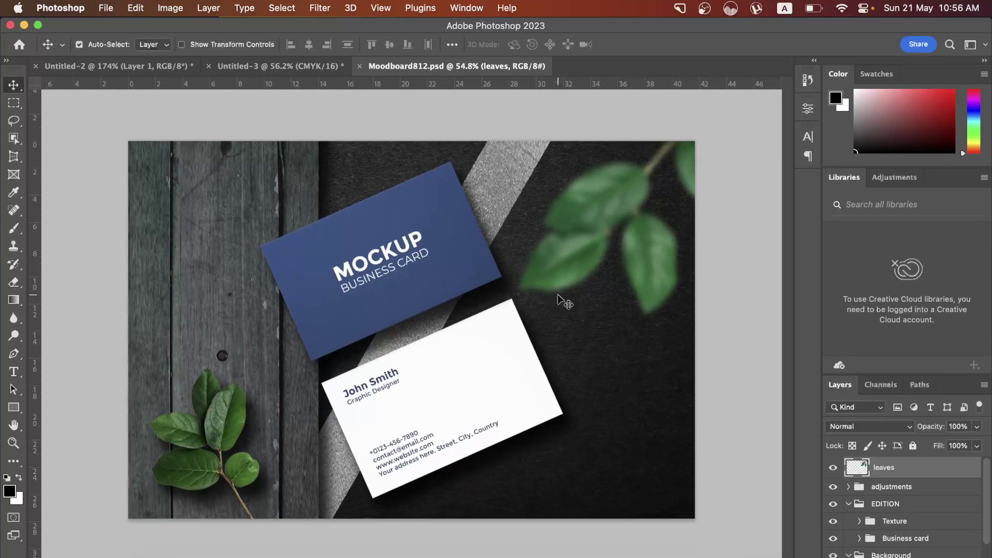
scroll(556, 293, "up", 1)
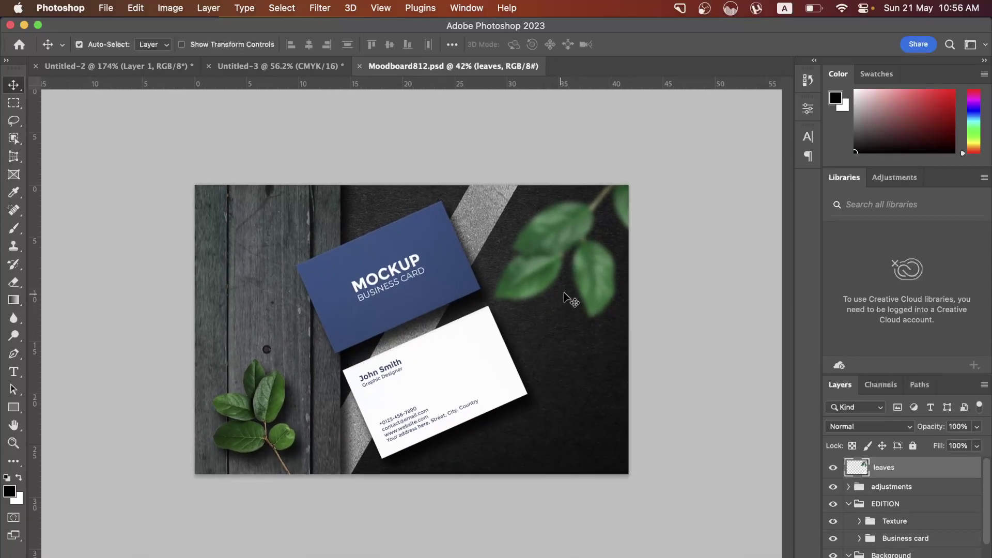
Set the pasteboard colour around the canvas to Dark Gray
right_click(700, 185)
left_click(721, 223)
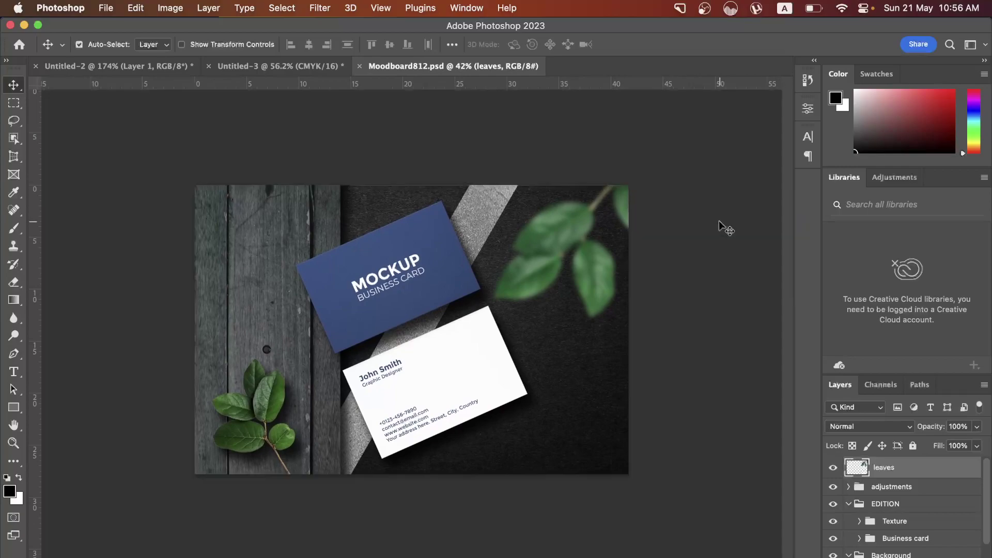
scroll(700, 237, "up", 3)
scroll(700, 237, "down", 2)
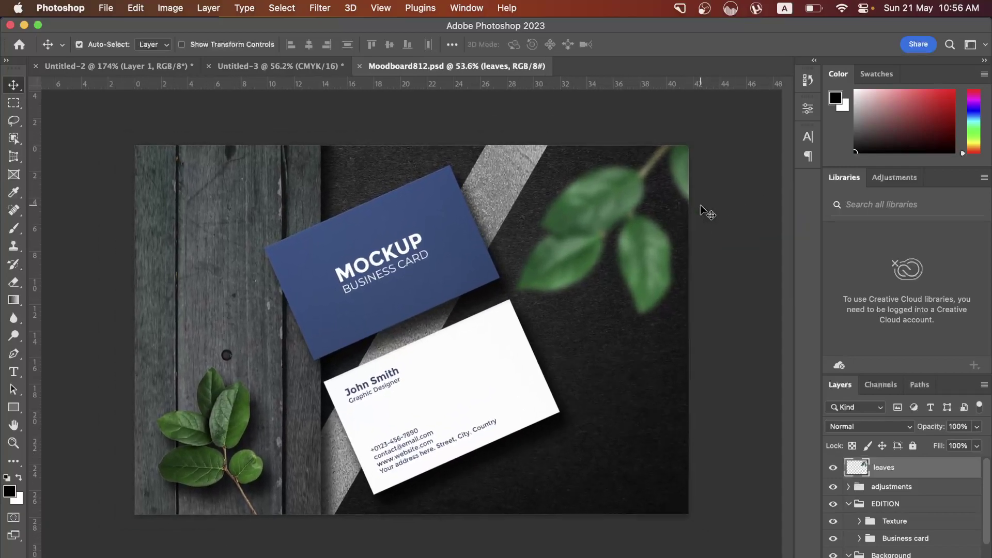
scroll(913, 509, "down", 1)
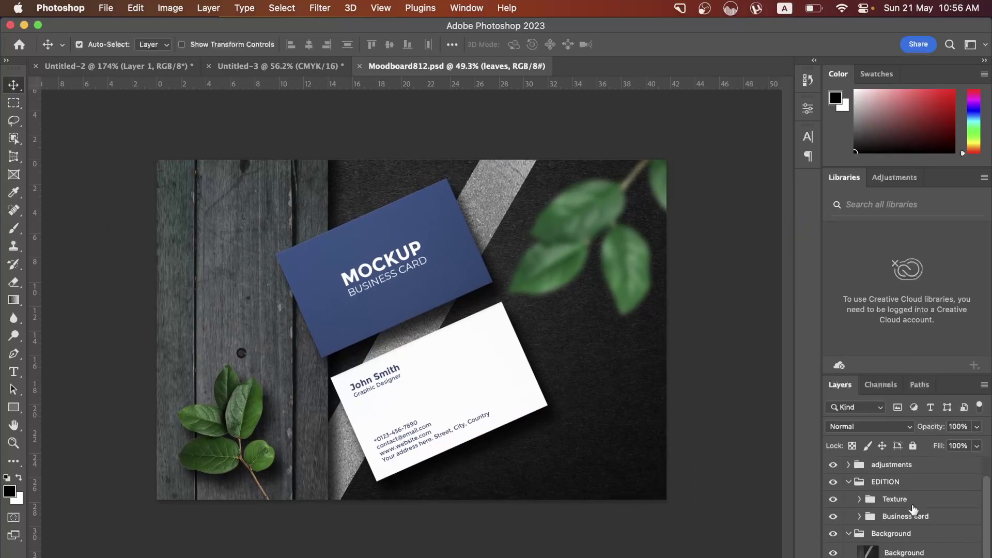
scroll(874, 495, "up", 1)
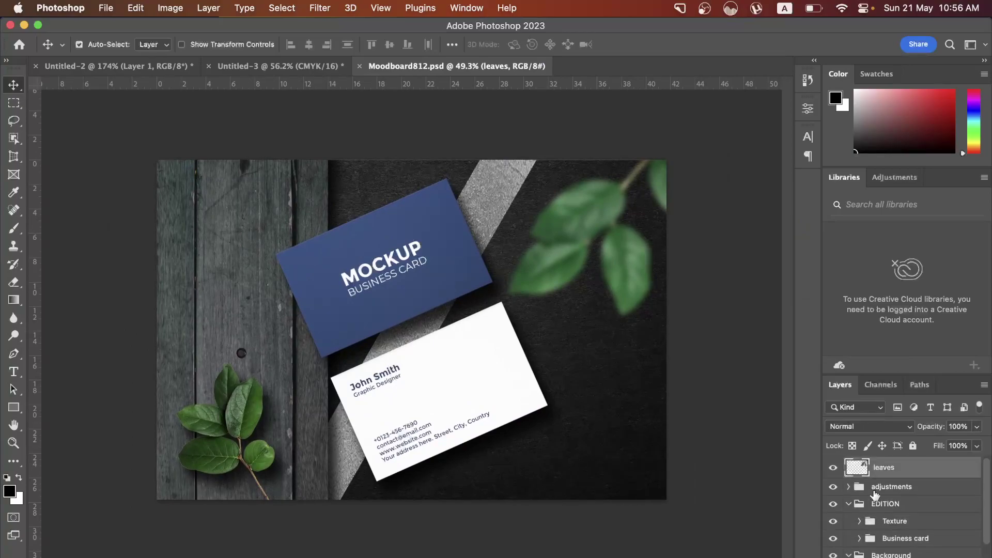
Close the Libraries and Adjustments panels and enlarge the Layers panel
left_click(844, 495)
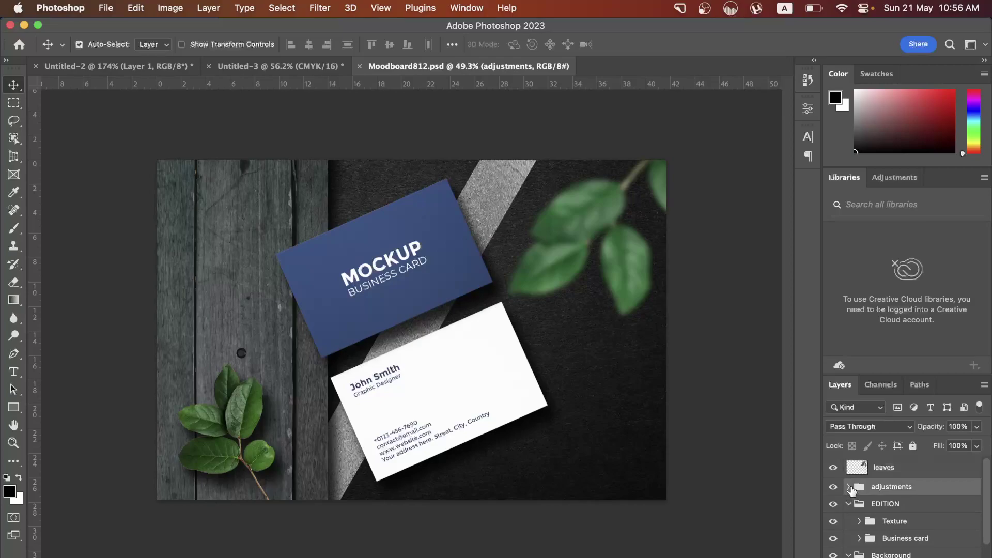
left_click(848, 487)
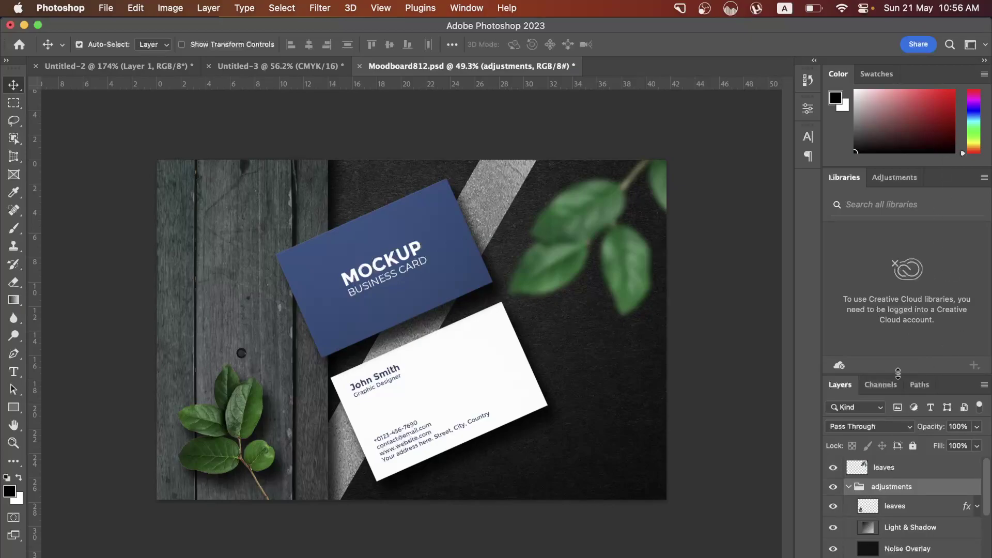
left_click_drag(898, 373, 898, 292)
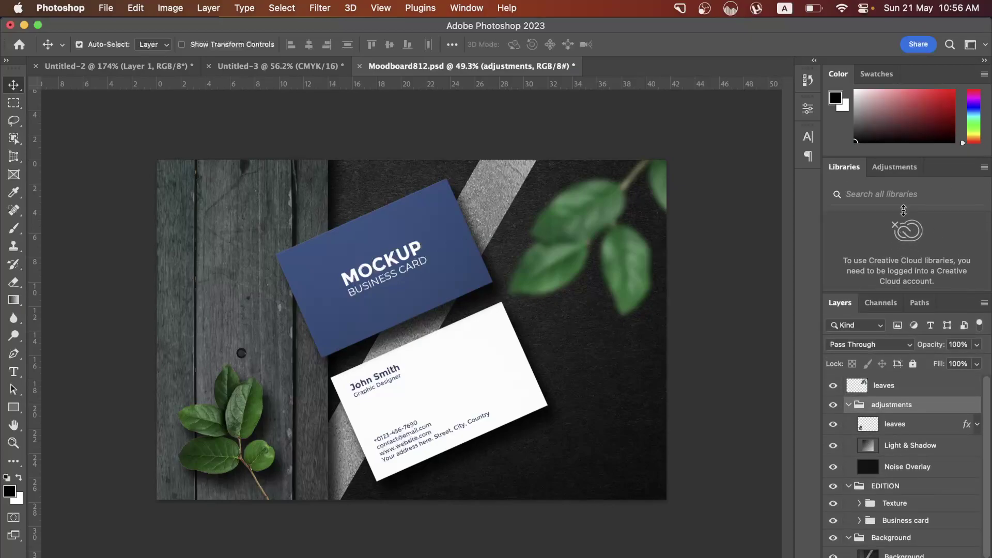
mouse_move(844, 166)
left_mouse_down()
mouse_move(790, 246)
mouse_move(746, 247)
left_mouse_up()
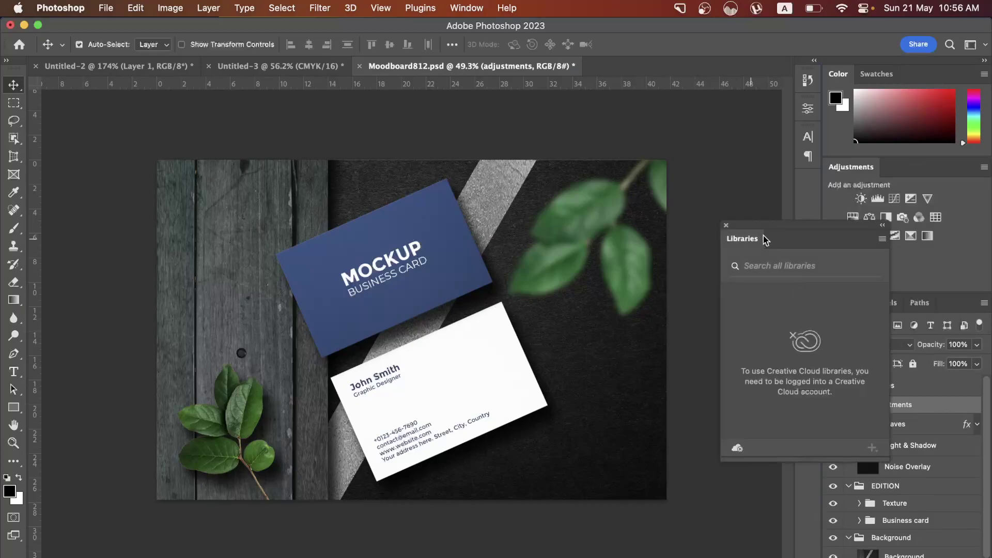
left_click(726, 226)
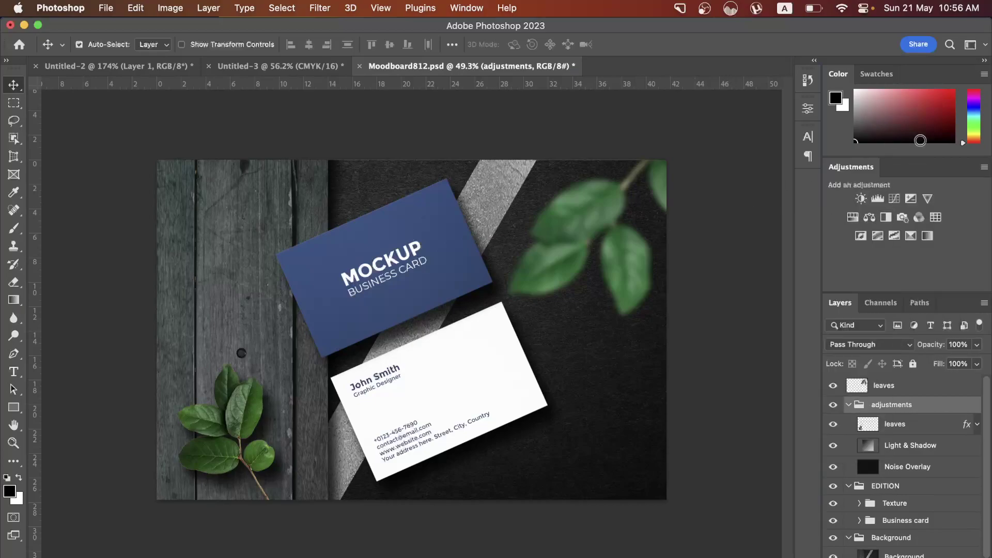
left_click_drag(869, 170, 710, 222)
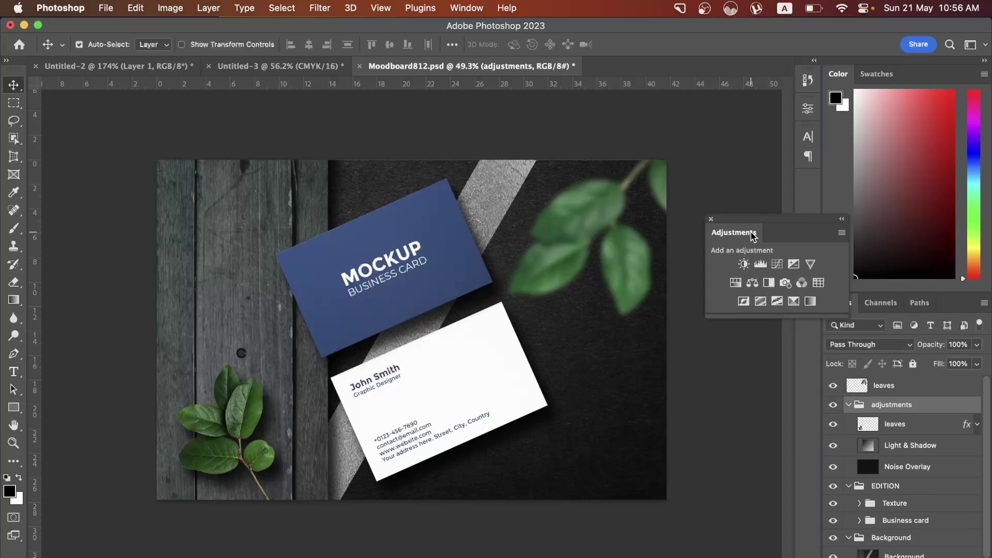
left_click(710, 220)
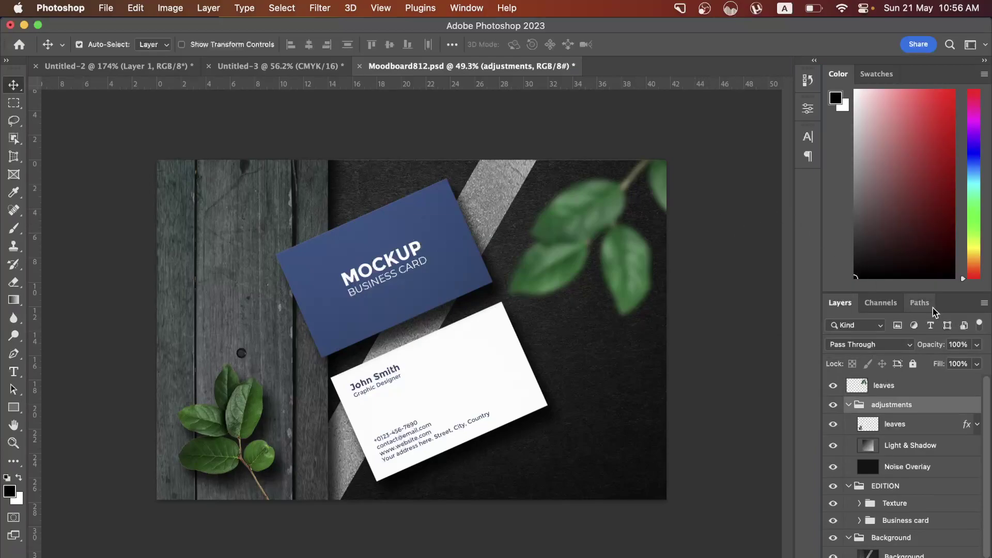
left_click_drag(906, 292, 904, 155)
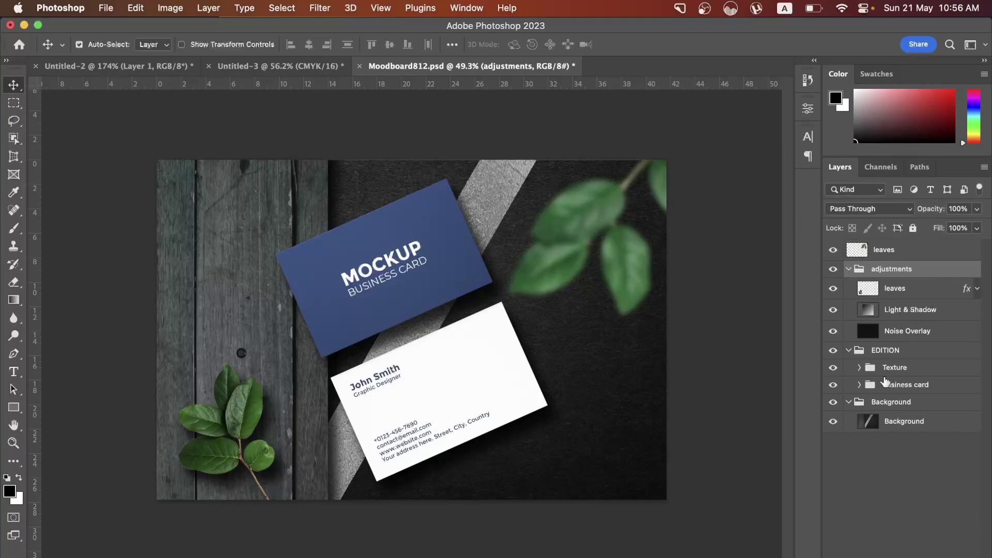
Collapse the adjustments group and expand the Business card group to show card 1 and card2
left_click(855, 250)
left_click(848, 269)
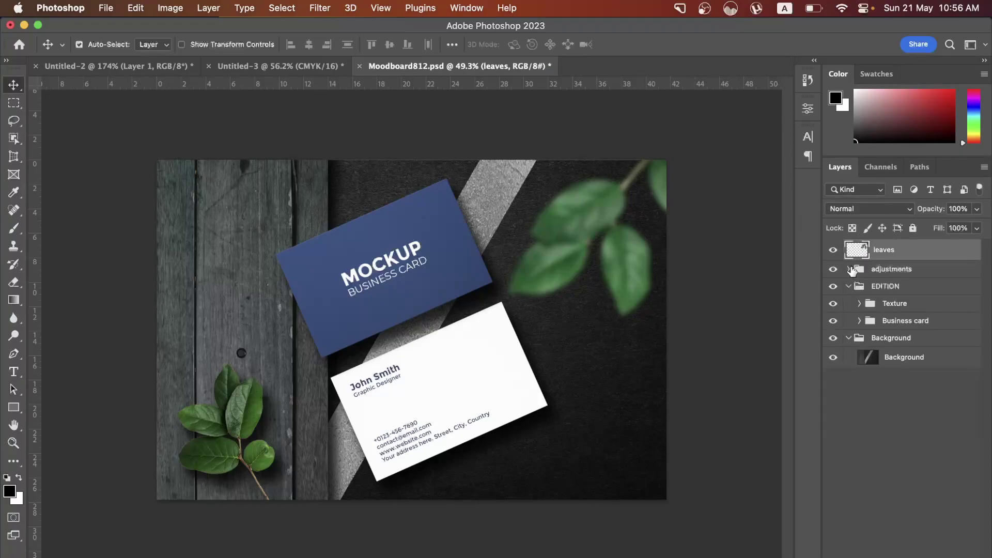
left_click(860, 321)
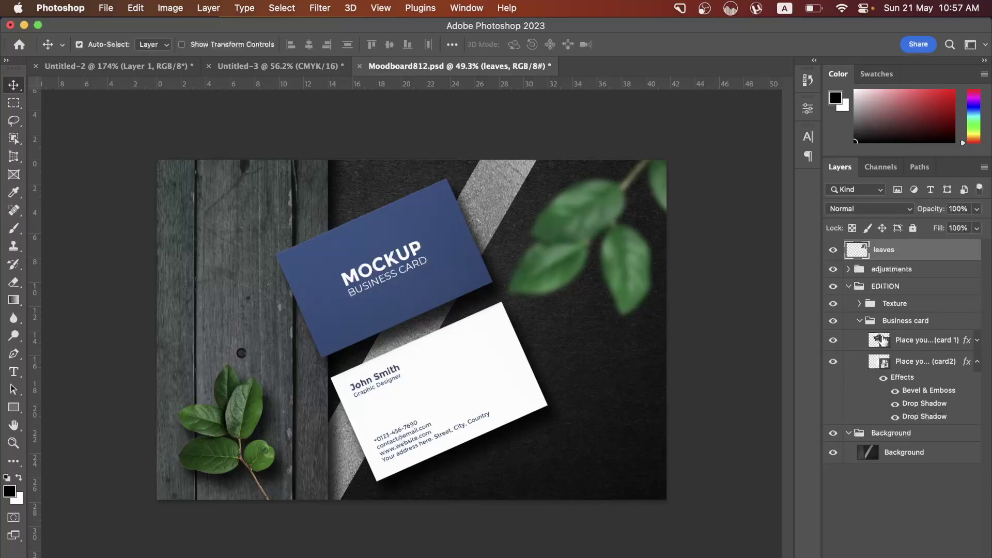
Open card 1's smart object, update it, and delete its MOCKUP text and Rectangle 1 layers
double_click(880, 340)
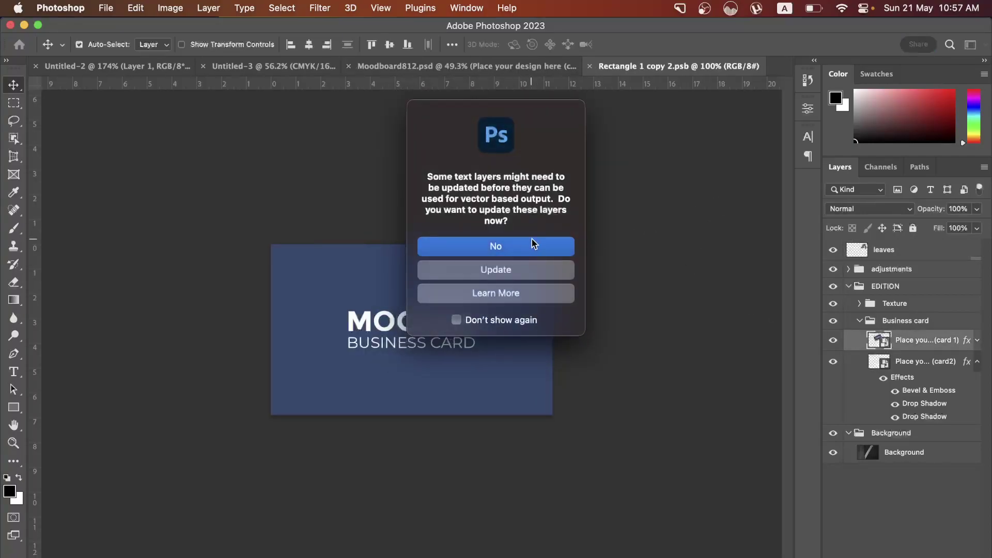
left_click(511, 272)
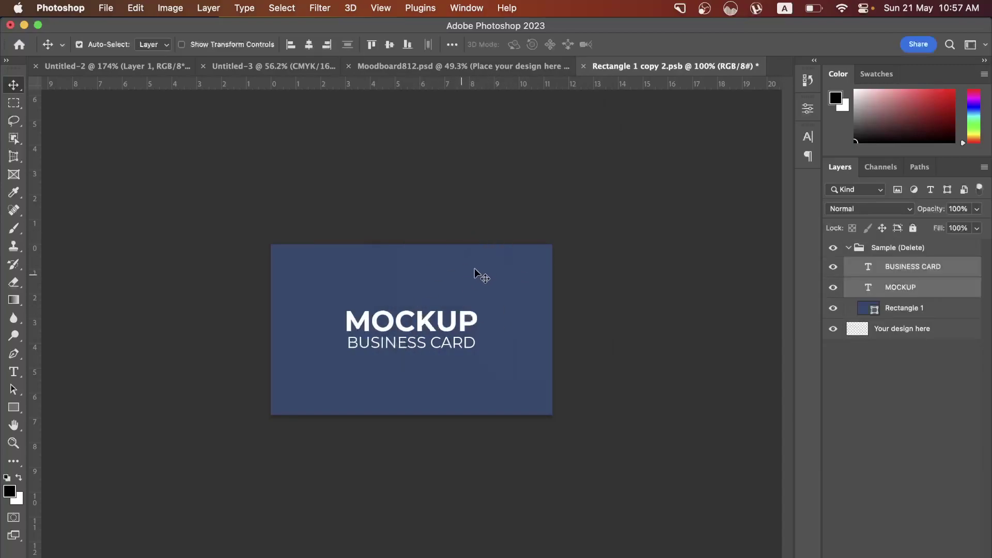
left_click(481, 66)
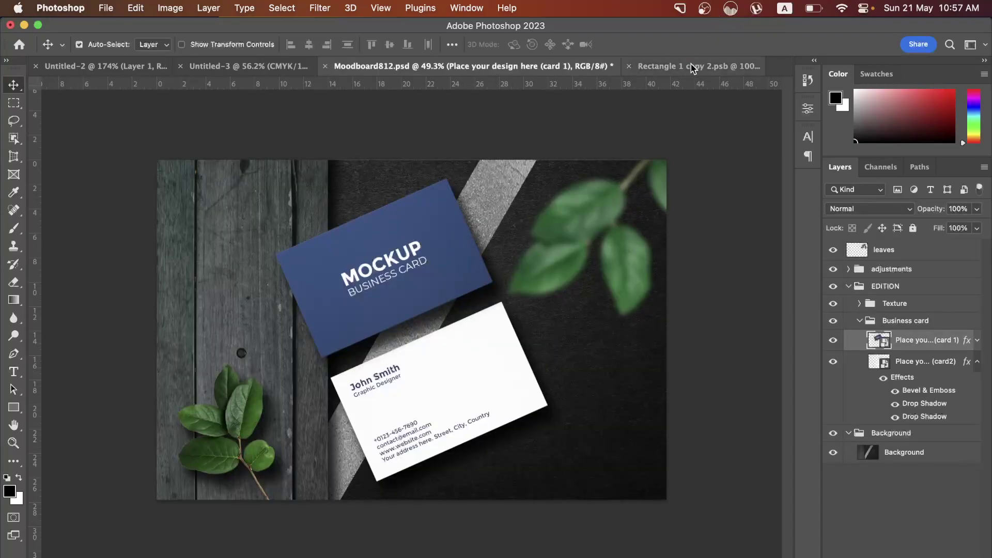
left_click(690, 66)
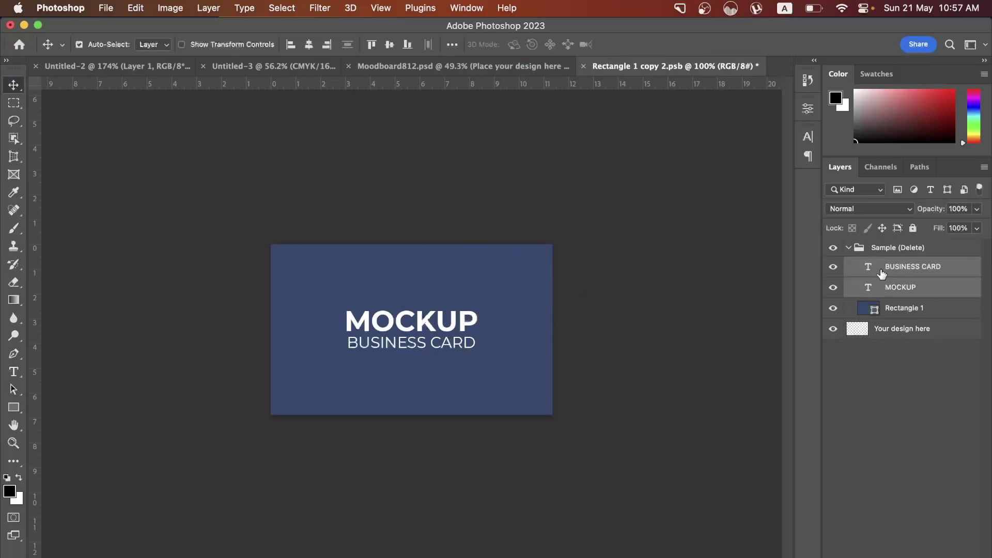
key("Delete")
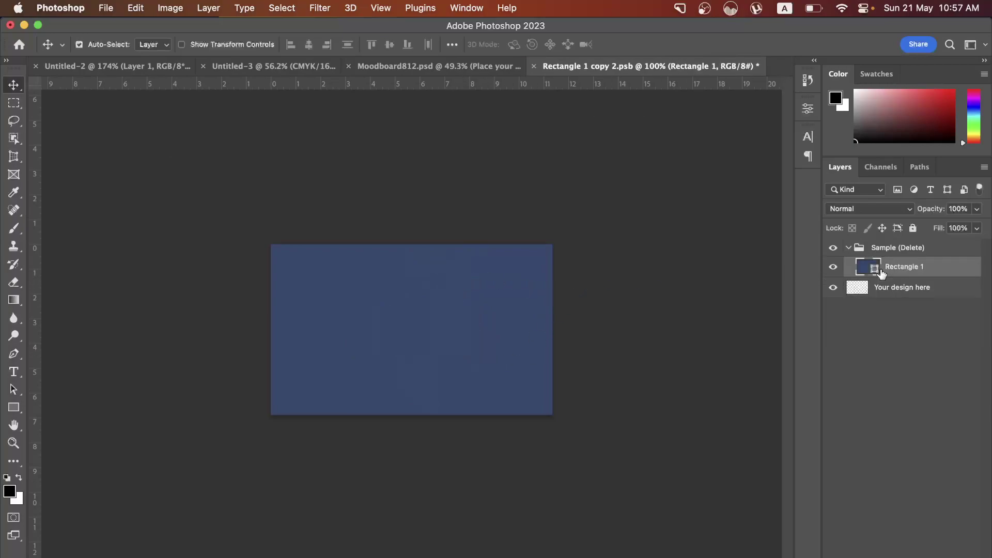
key("Delete")
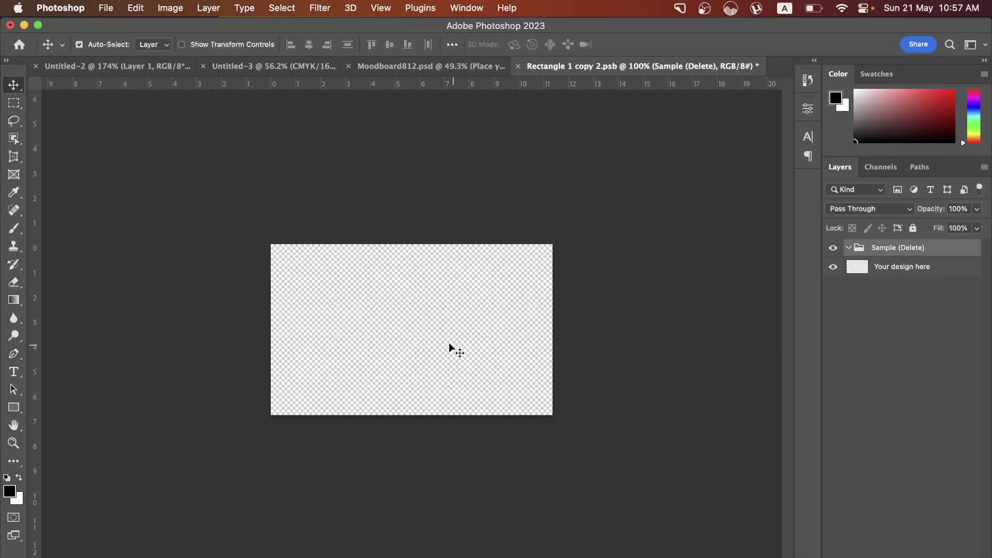
Place Business card front.jpg as an embedded image in the smart object
left_click(105, 8)
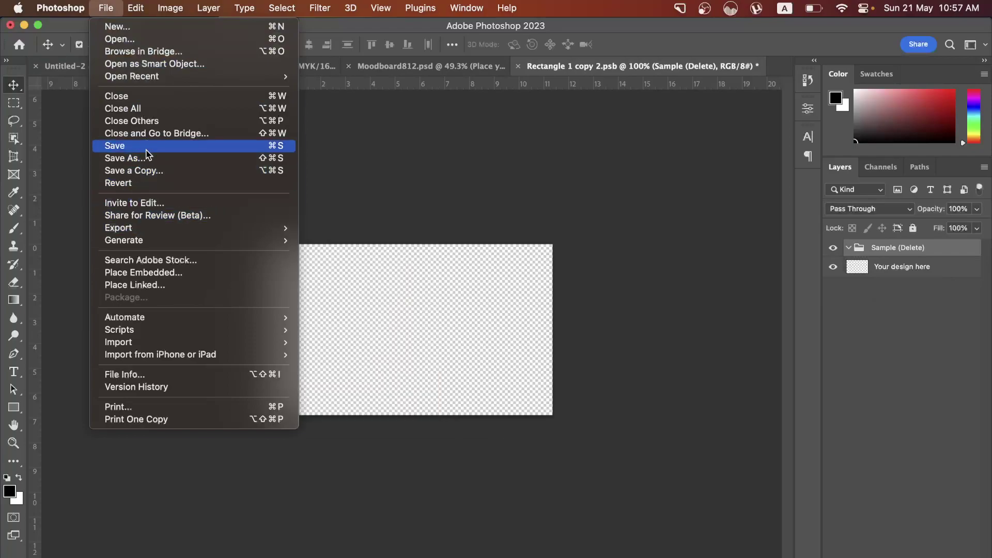
left_click(150, 272)
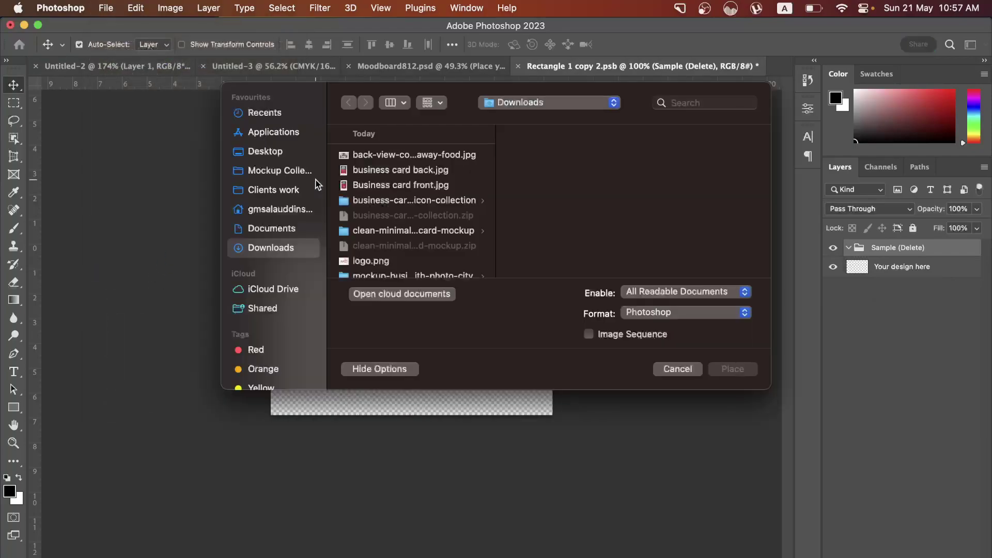
left_click(404, 187)
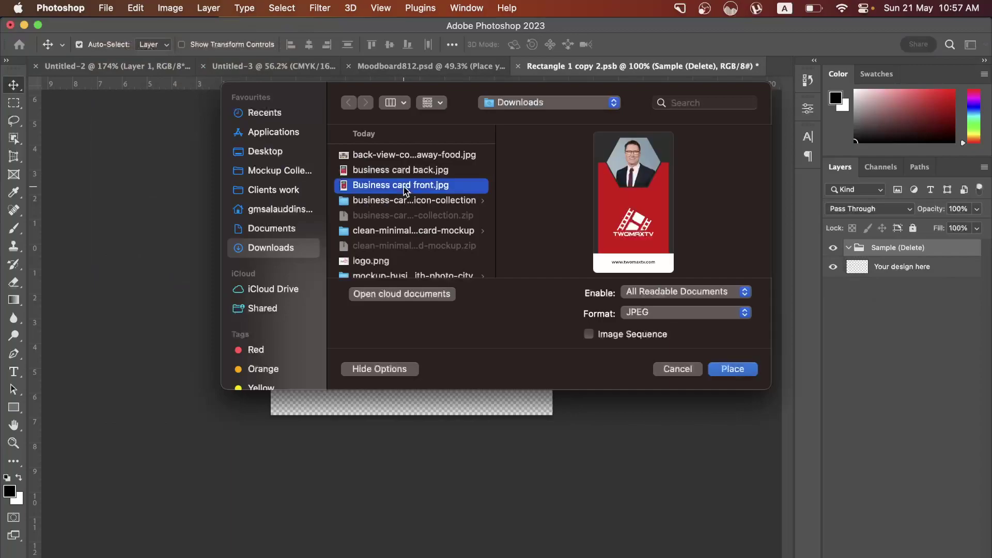
left_click(731, 372)
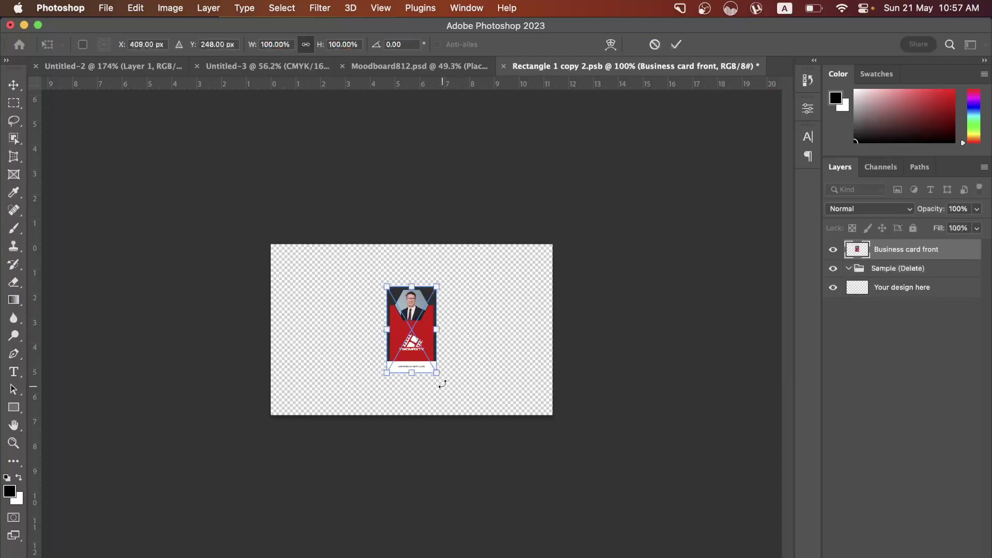
Rotate the front design -90° and scale it to fill the whole canvas
left_click_drag(444, 379, 482, 280)
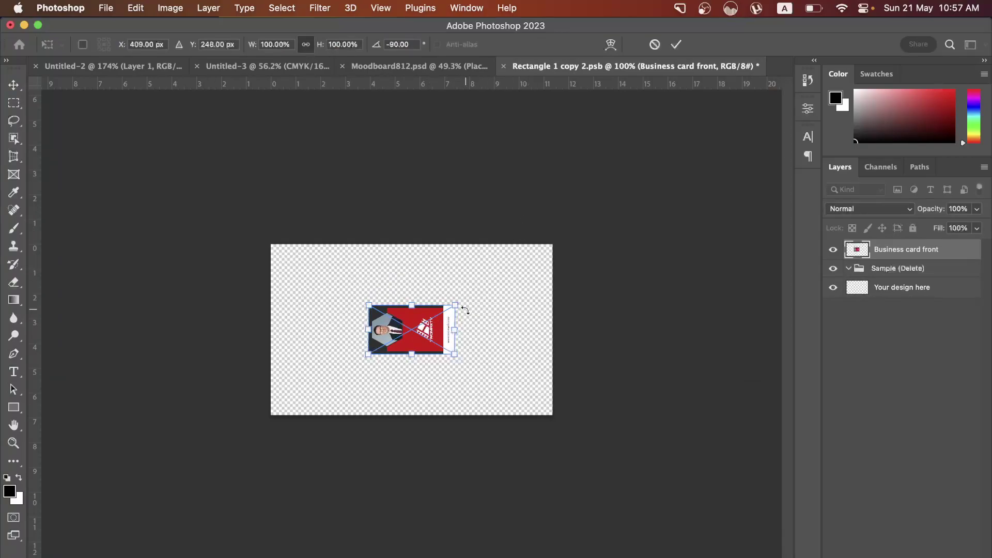
left_click_drag(454, 332, 567, 334)
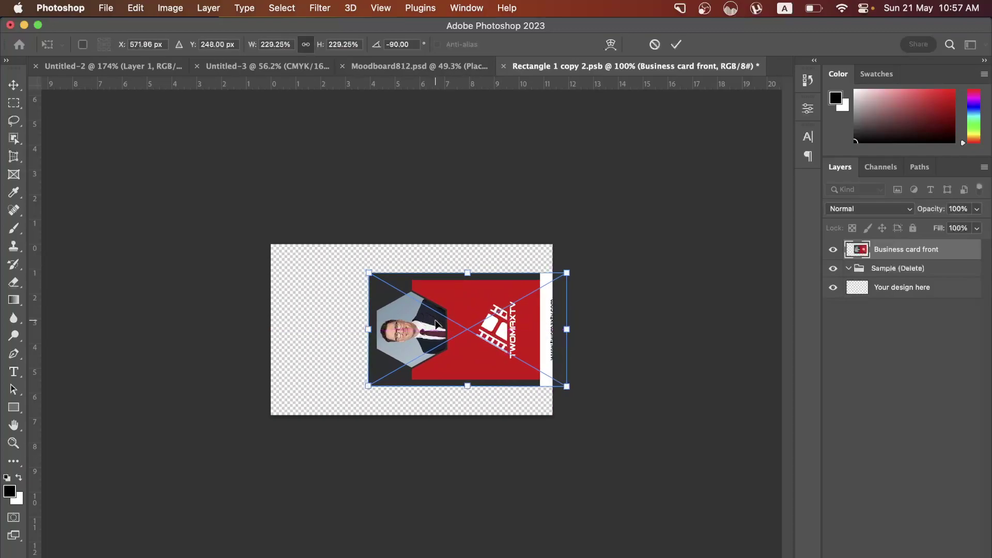
left_click_drag(436, 324, 339, 296)
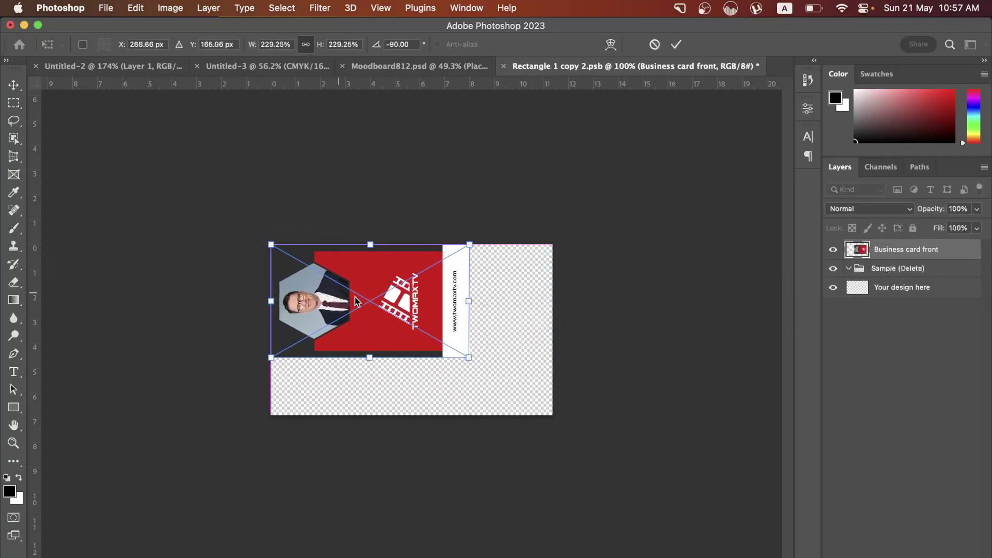
left_click_drag(470, 359, 551, 408)
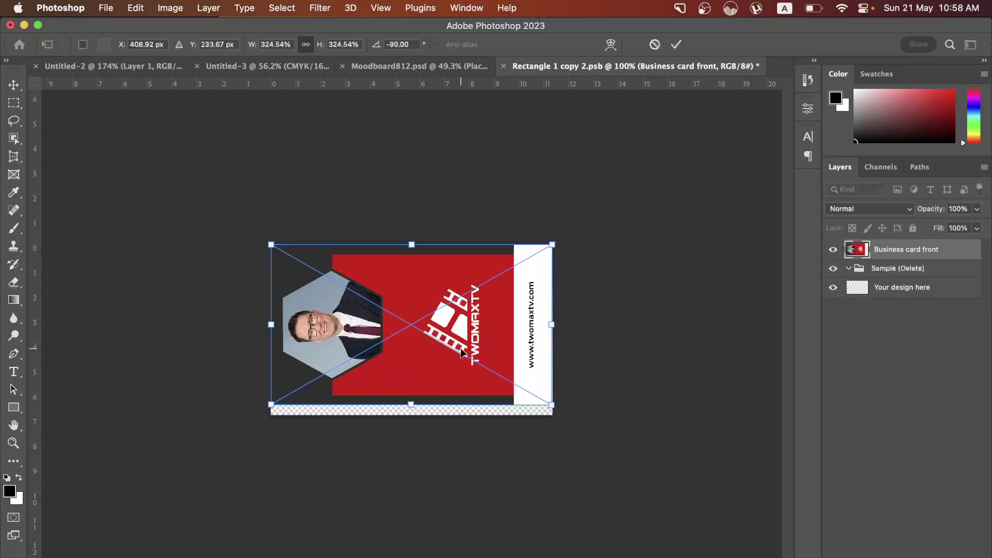
left_click_drag(463, 352, 460, 356)
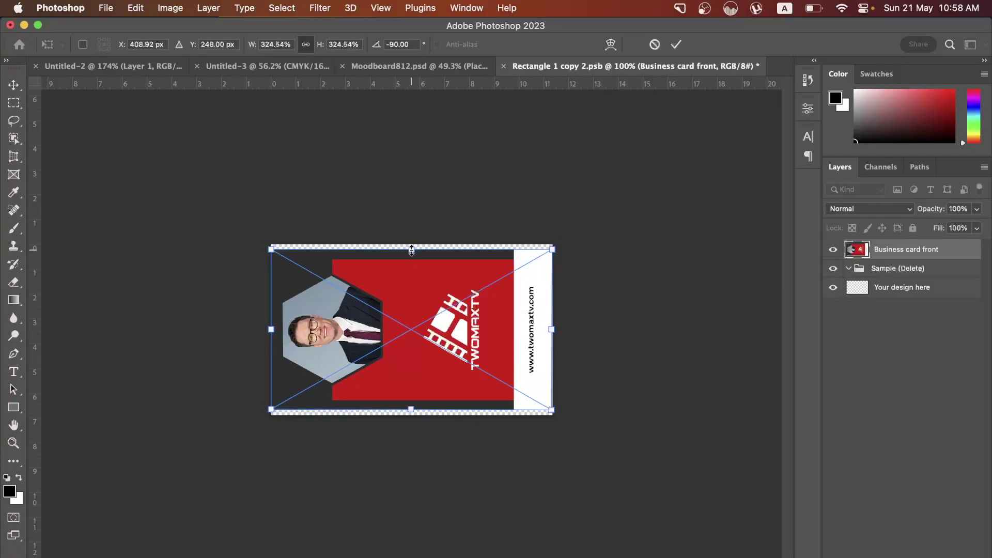
left_click_drag(411, 249, 412, 243)
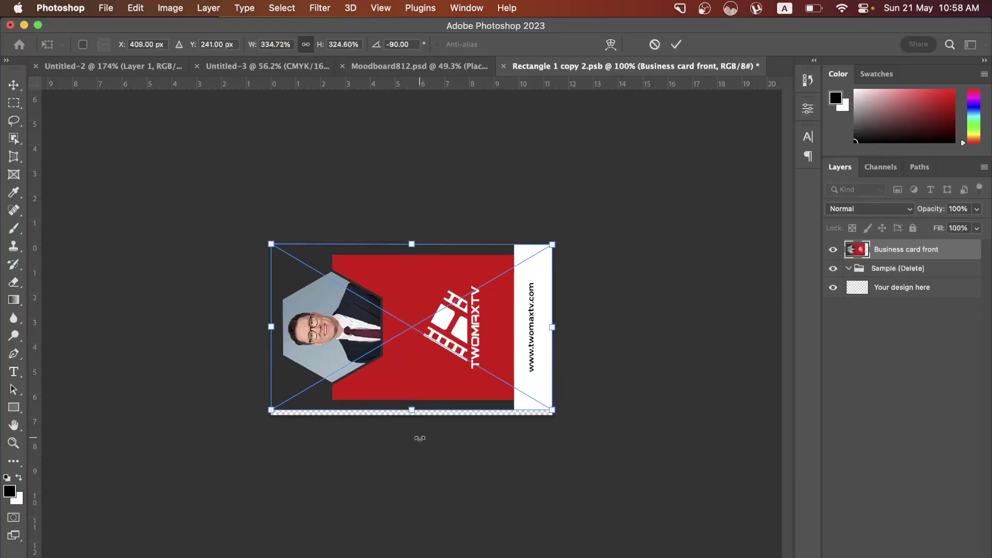
left_click_drag(411, 411, 411, 414)
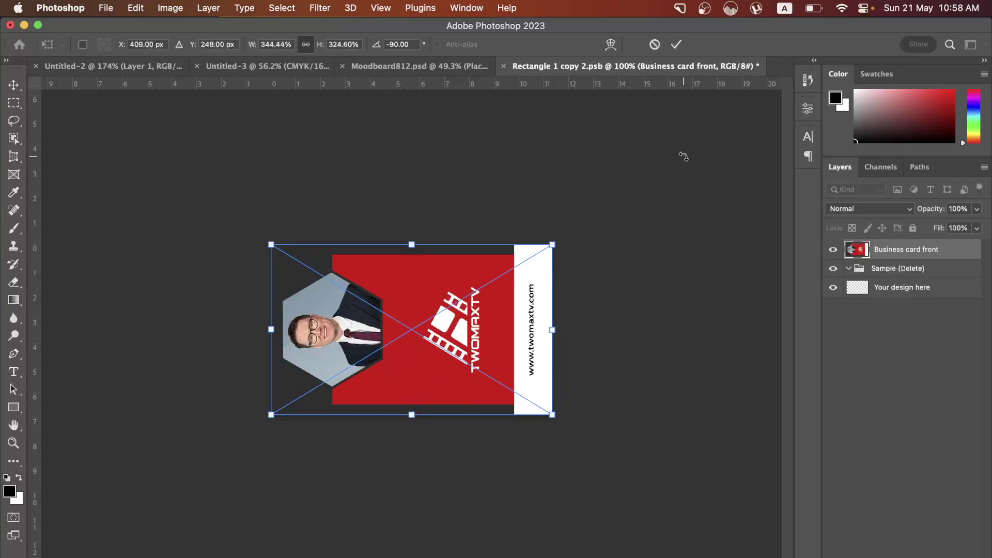
left_click(676, 44)
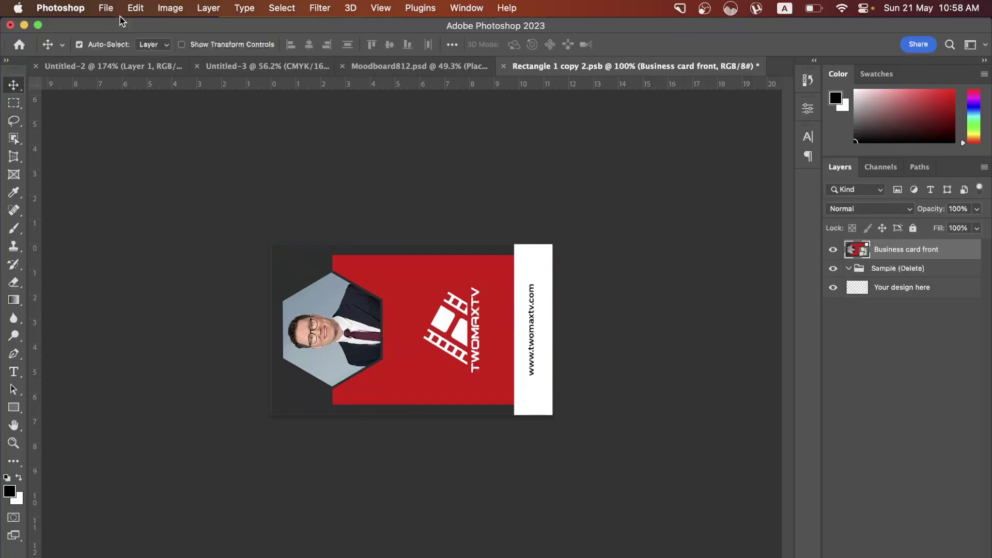
Save the card 1 smart object and view the red front on the Moodboard812 mockup
left_click(135, 8)
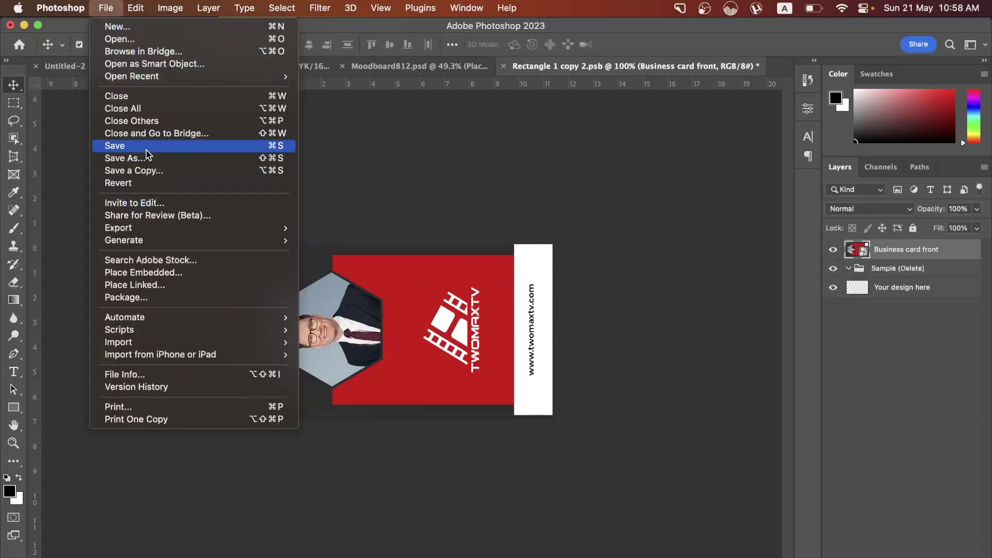
left_click(146, 150)
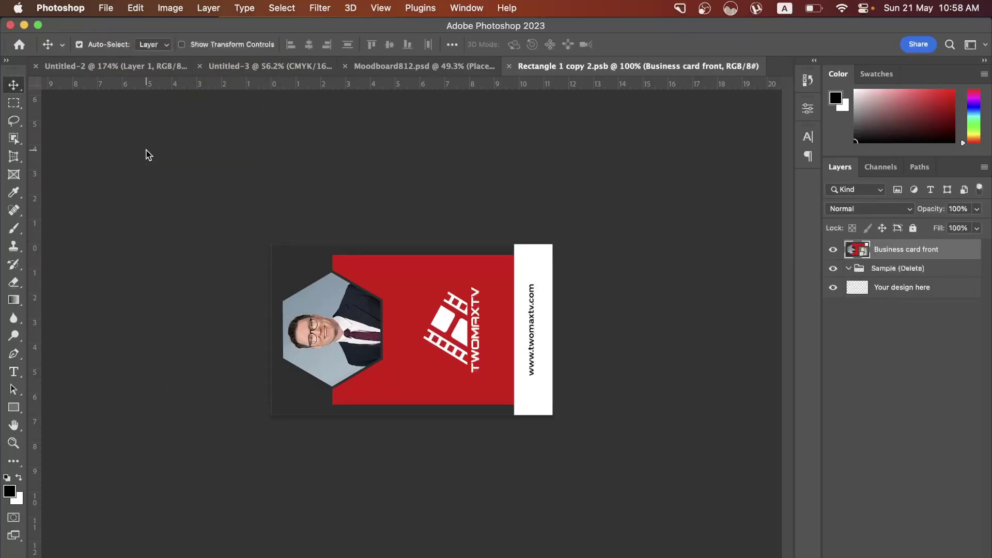
left_click(399, 68)
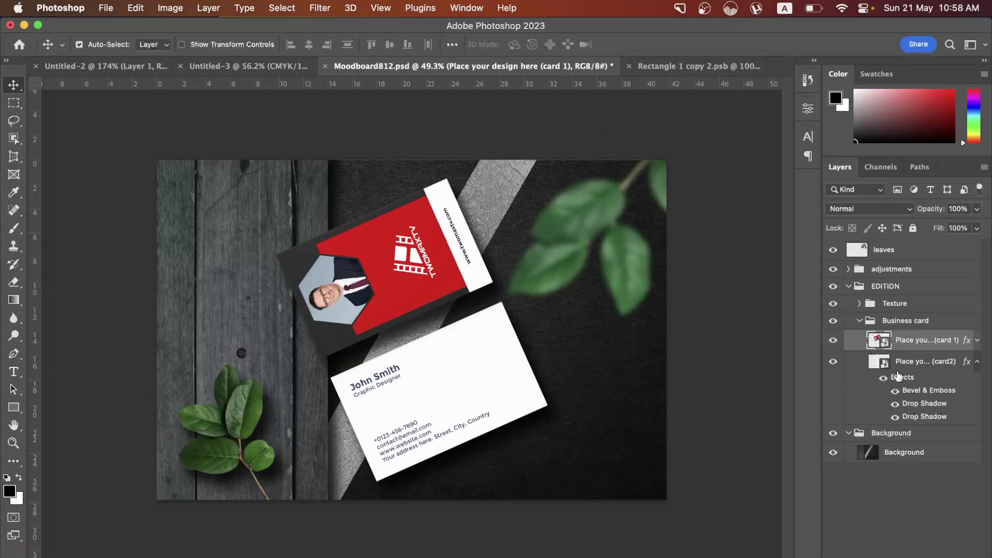
Open card2's smart object, update it, and delete its Contact and Background sample layers
double_click(878, 361)
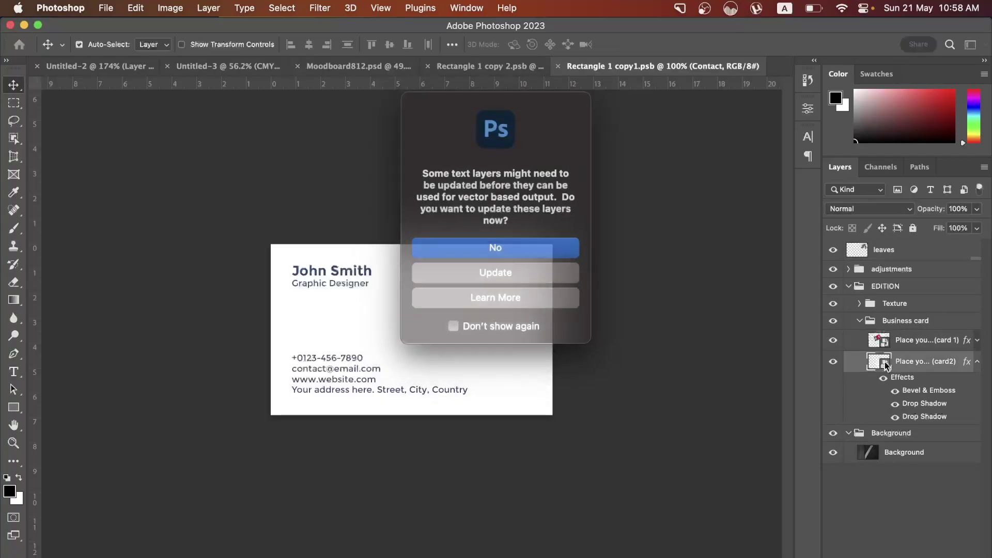
left_click(495, 269)
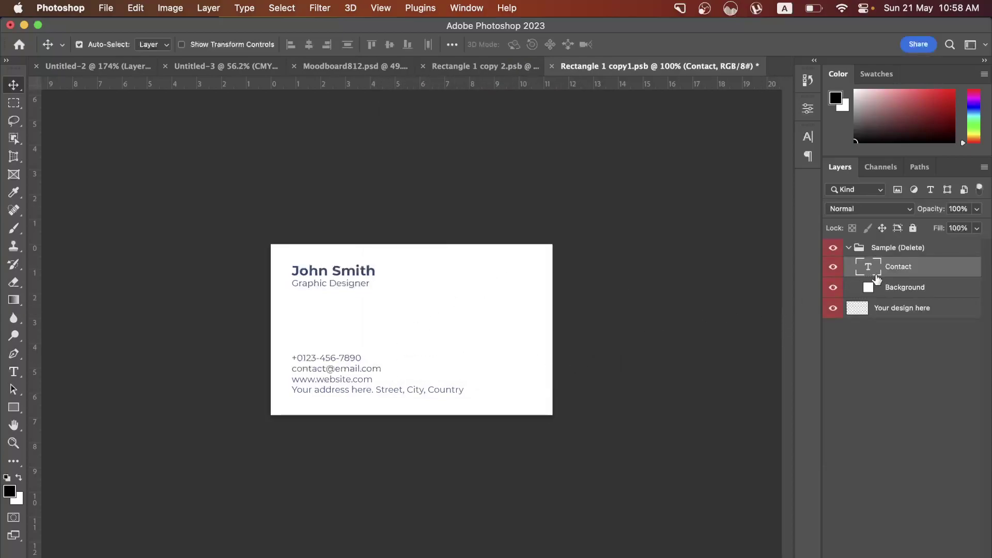
key("Delete")
key("Delete")
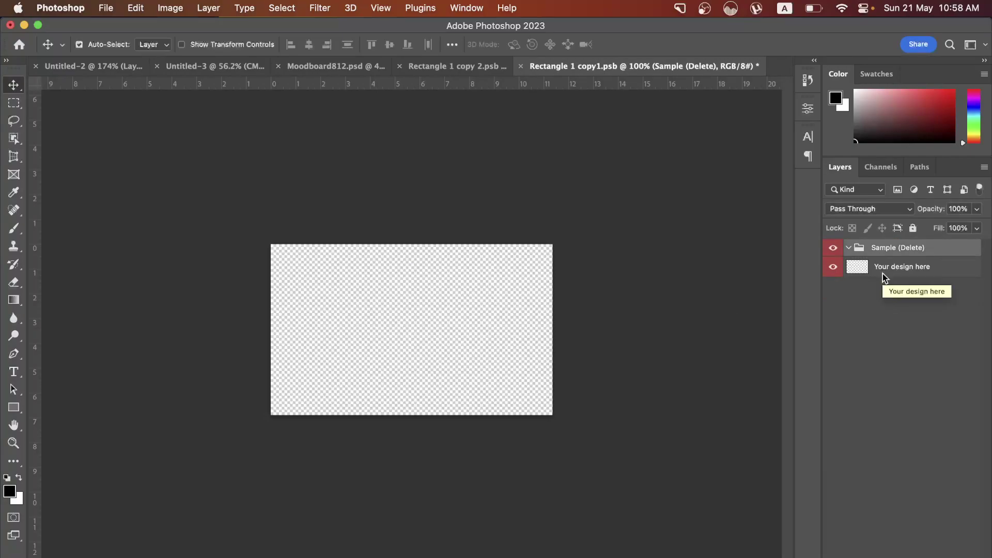
left_click(446, 306)
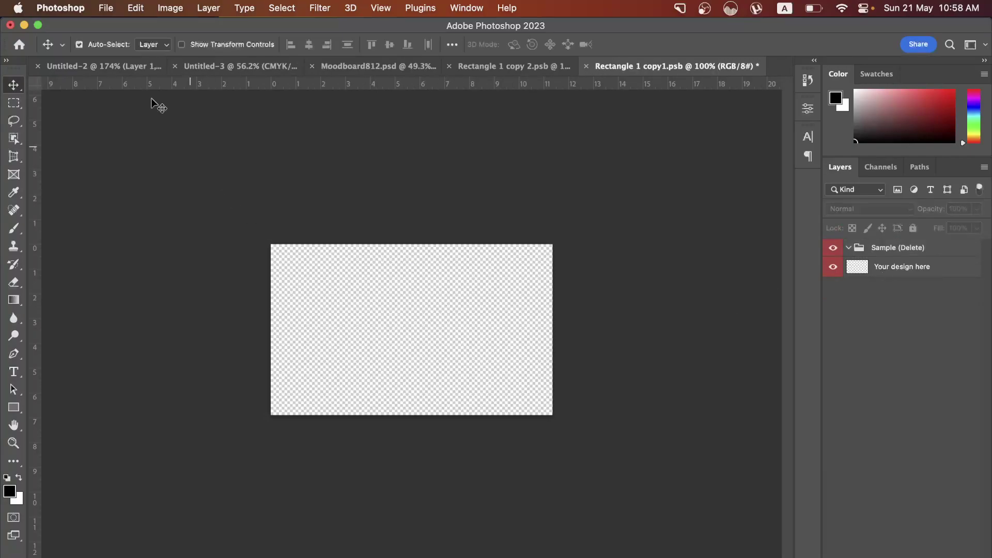
left_click(106, 8)
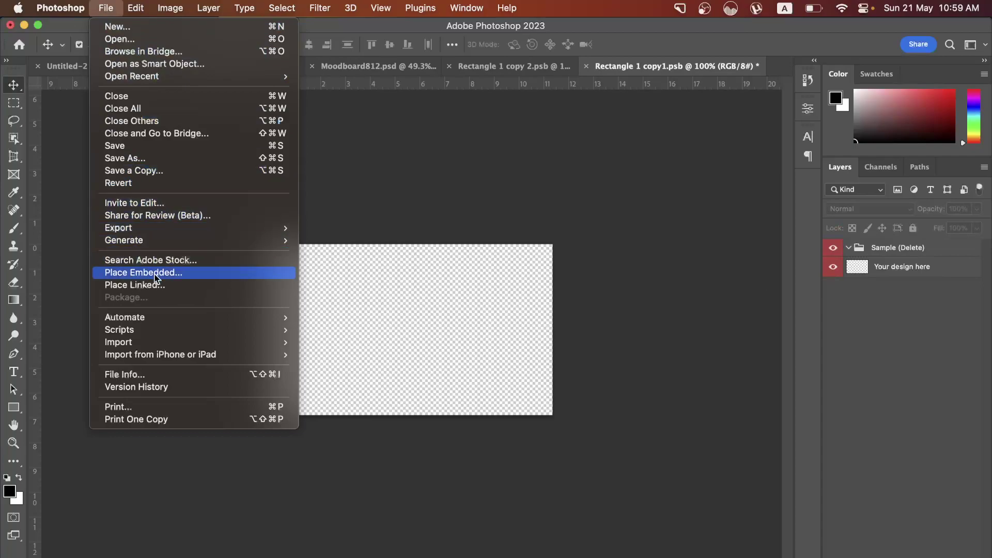
Place business card back.jpg as an embedded image, rotated -90°
left_click(155, 274)
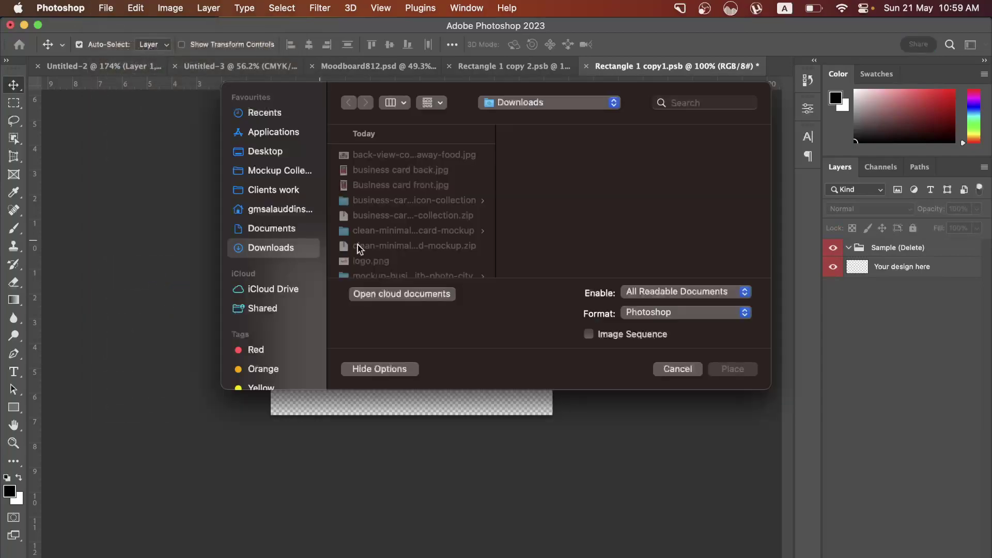
double_click(419, 171)
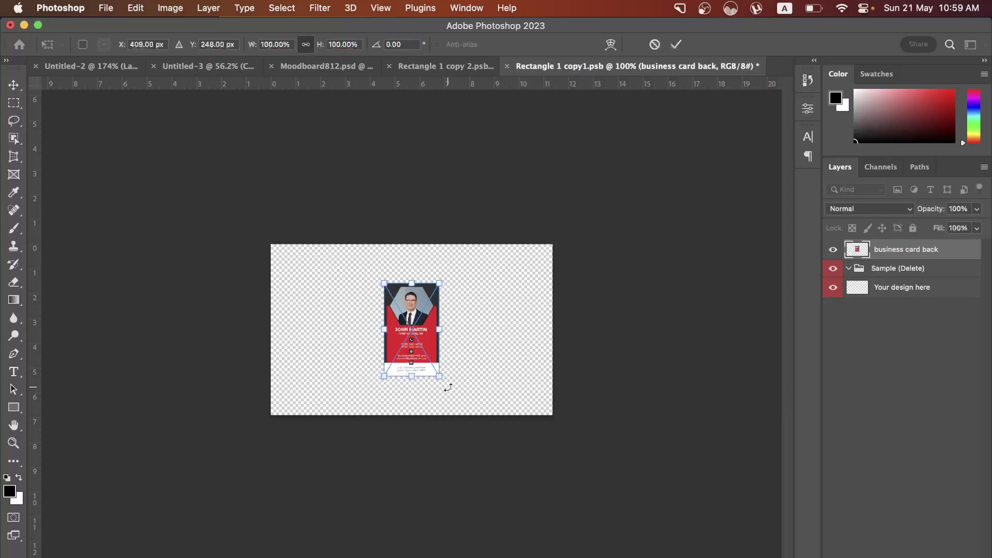
left_click_drag(448, 387, 537, 258)
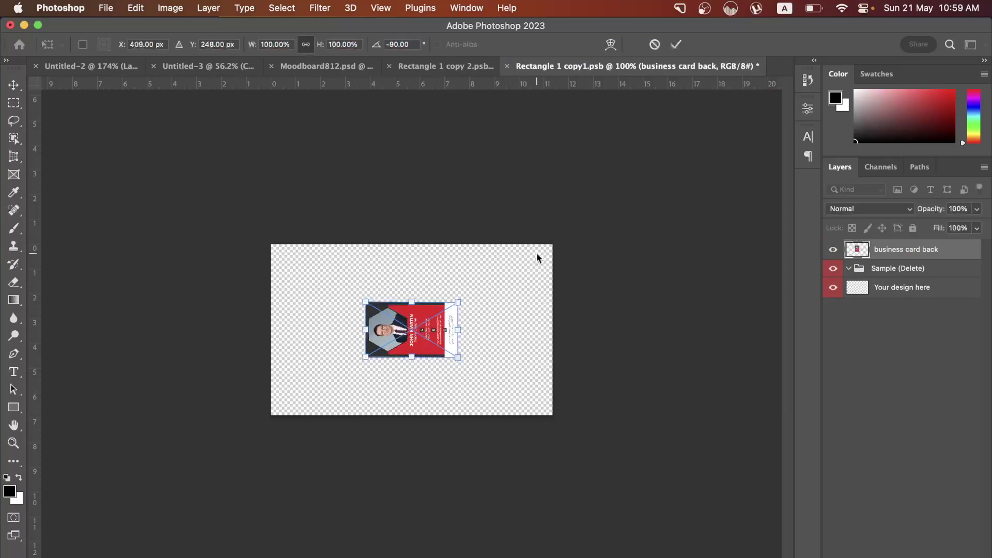
left_click(676, 44)
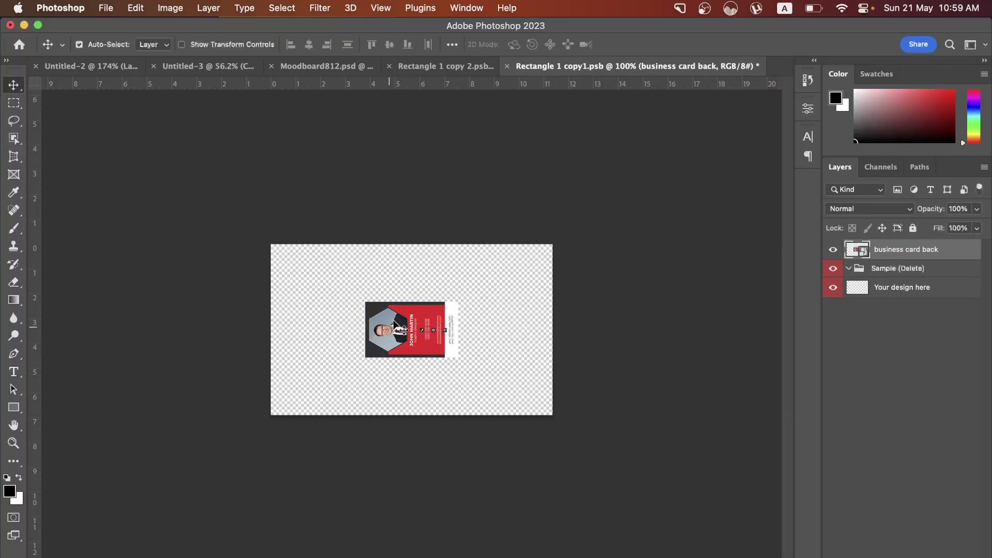
Move and Free Transform the back design to fill the whole canvas
left_click_drag(394, 326, 299, 268)
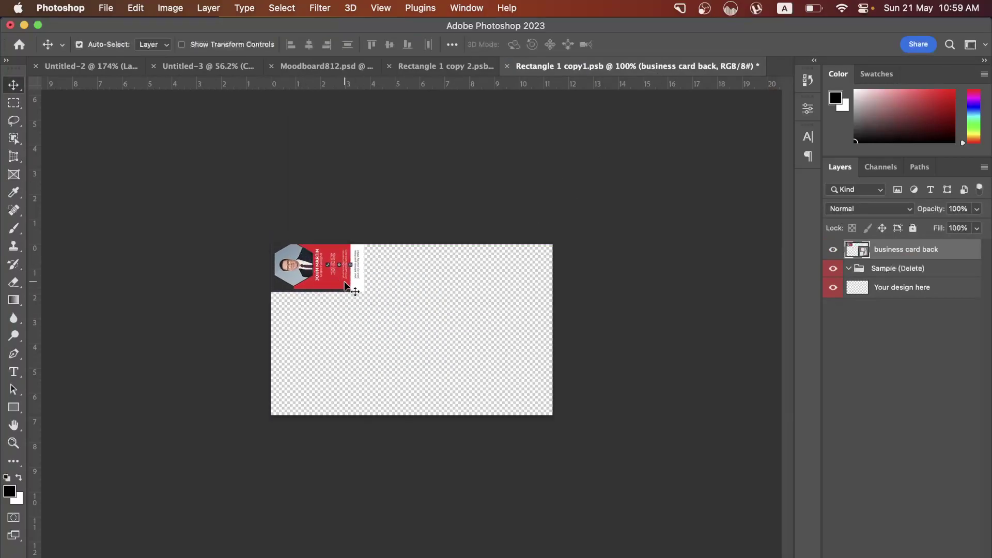
key("super+t")
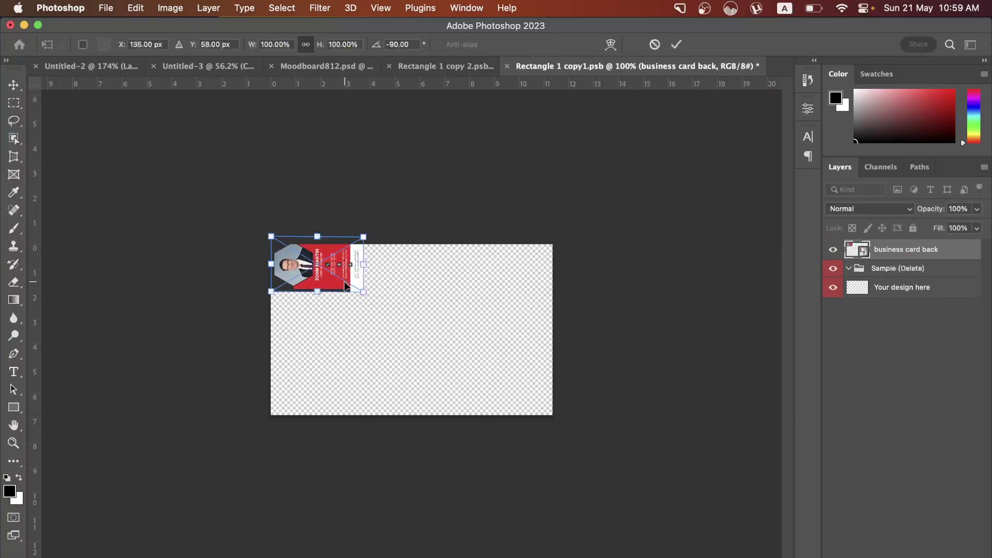
left_click_drag(331, 267, 550, 412)
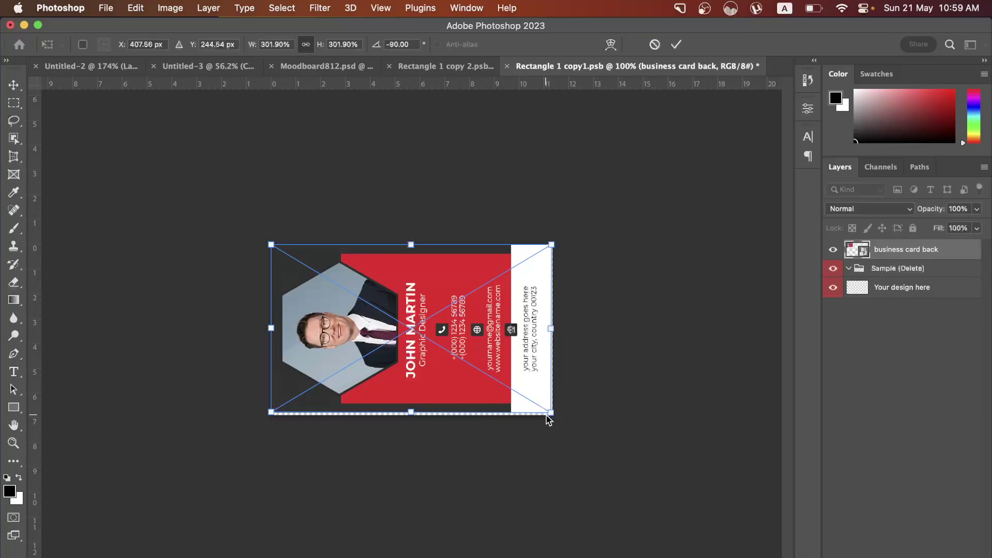
left_click_drag(468, 322, 468, 325)
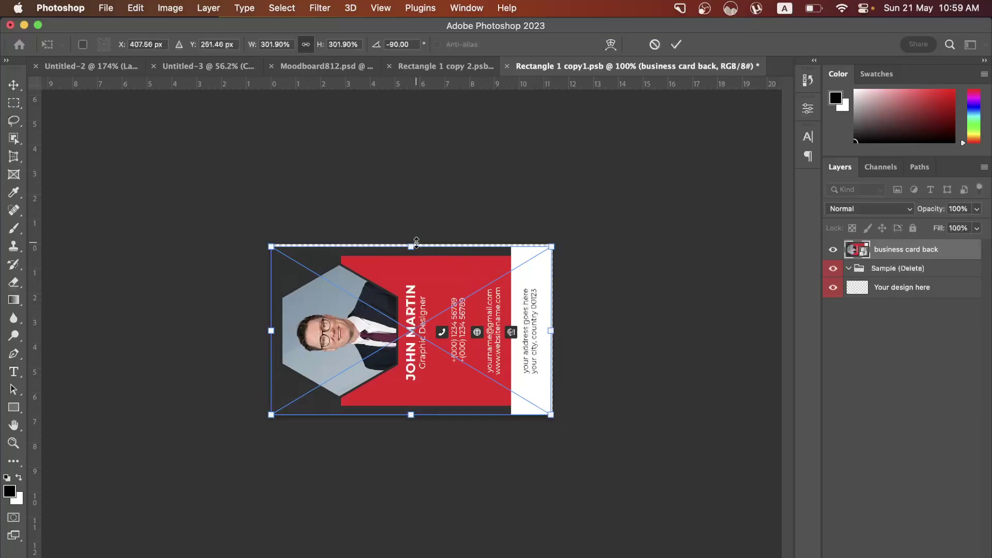
left_click_drag(414, 243, 415, 240)
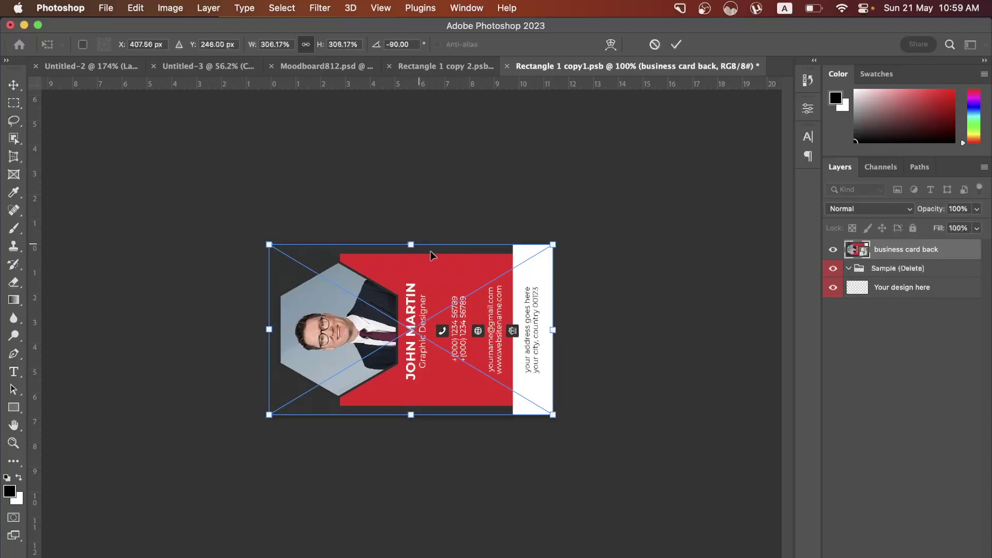
left_click(675, 44)
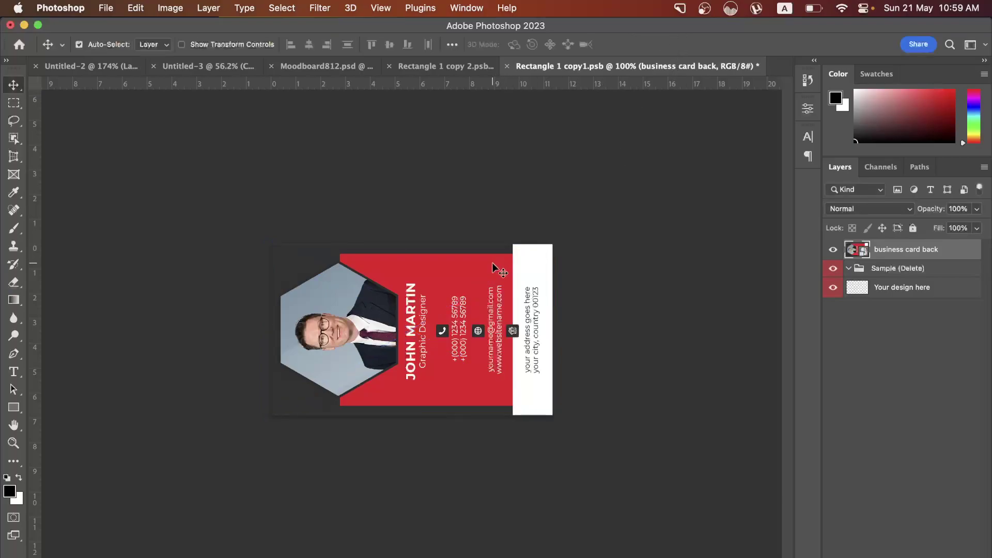
Save the card2 smart object and view both red cards on the Moodboard812 mockup
left_click(111, 11)
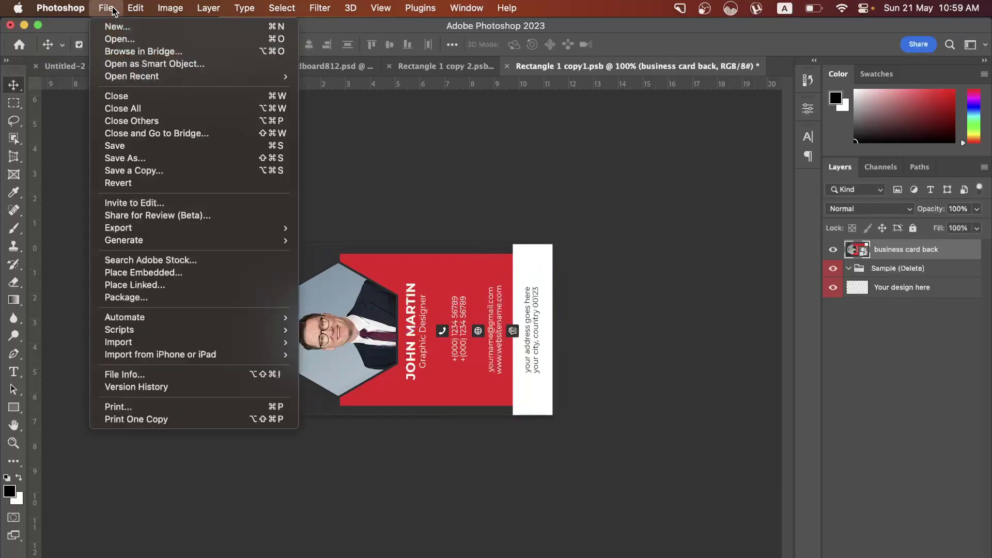
left_click(116, 145)
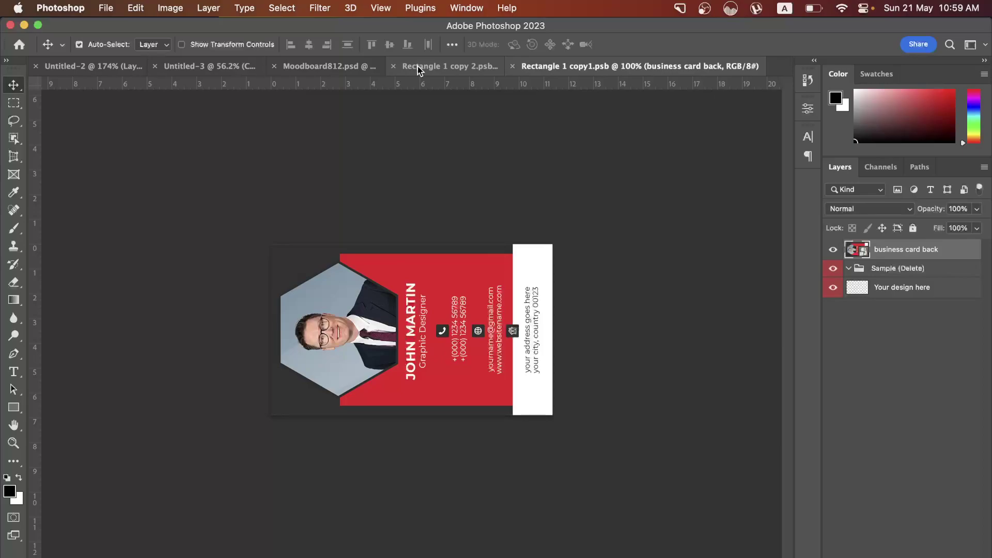
left_click(345, 64)
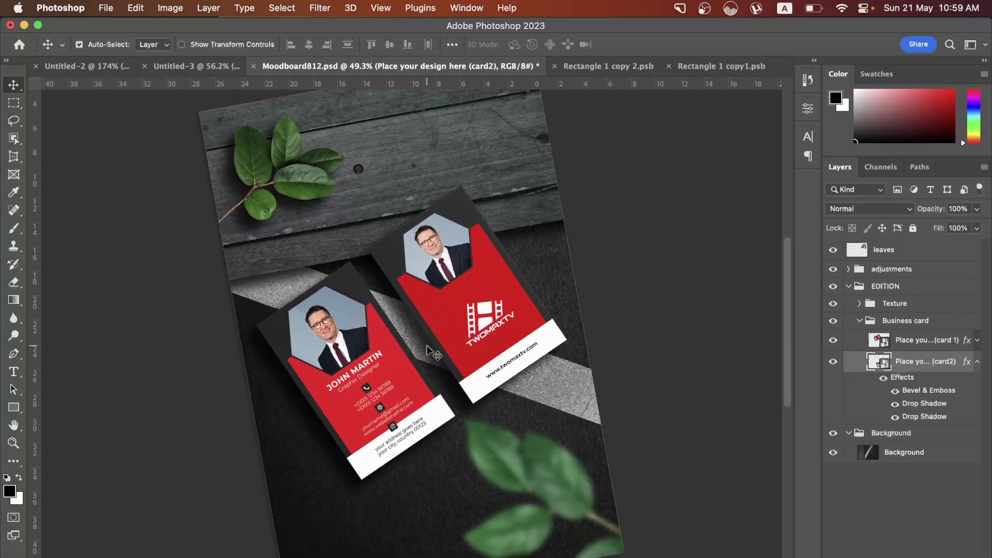
Select the Light & Shadow layer and inspect the layers under the mockup's upper card
left_click(426, 345)
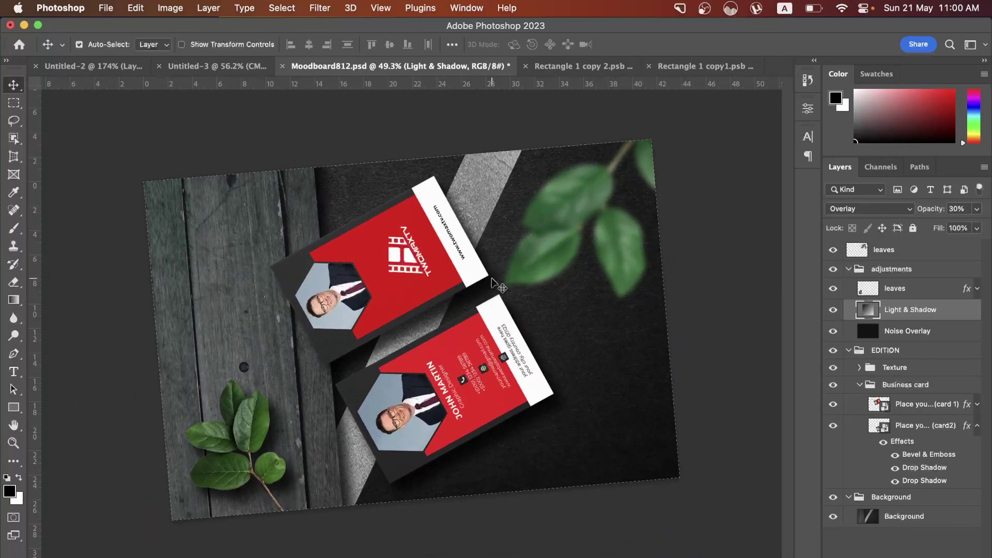
right_click(492, 279)
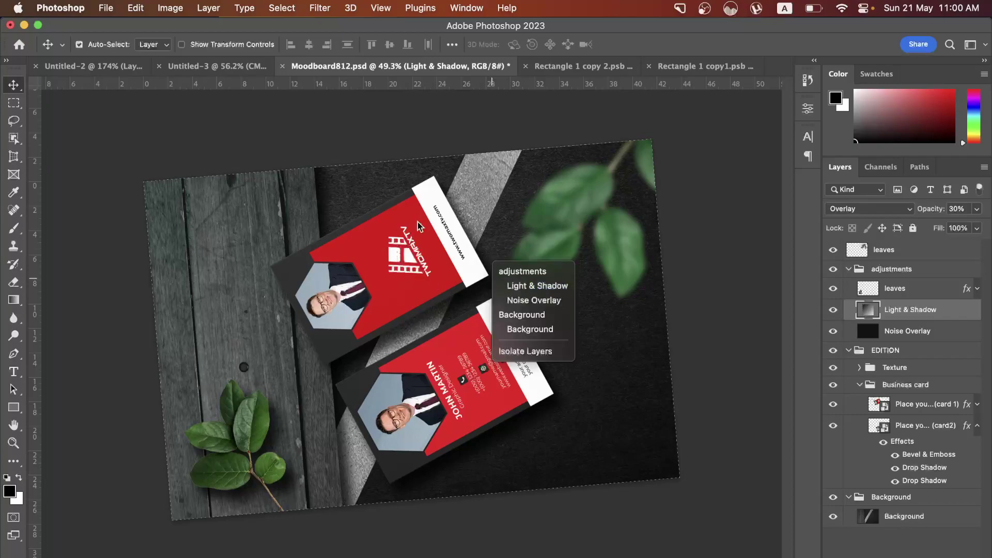
right_click(407, 274)
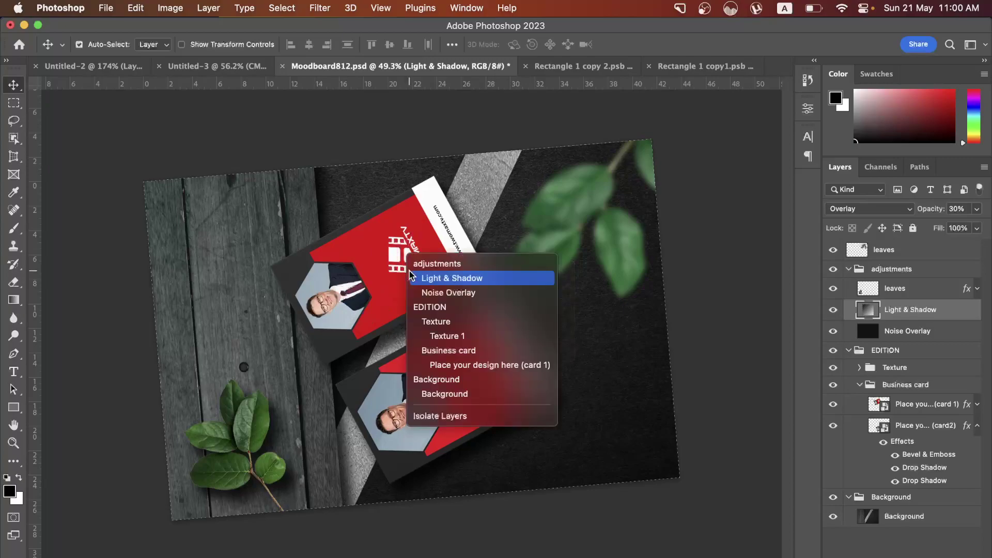
left_click(341, 285)
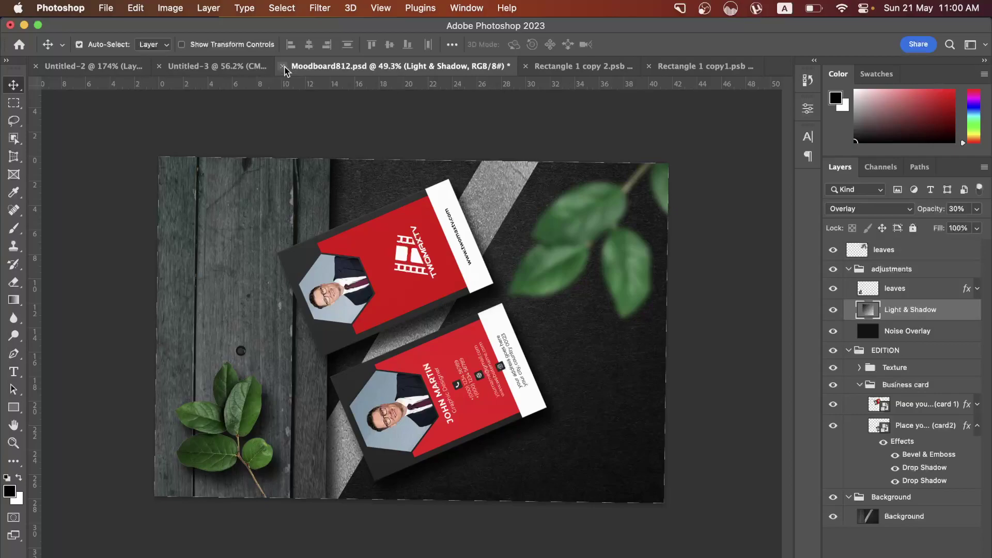
Close Moodboard812.psd without saving, then close both card smart-object documents
left_click(283, 67)
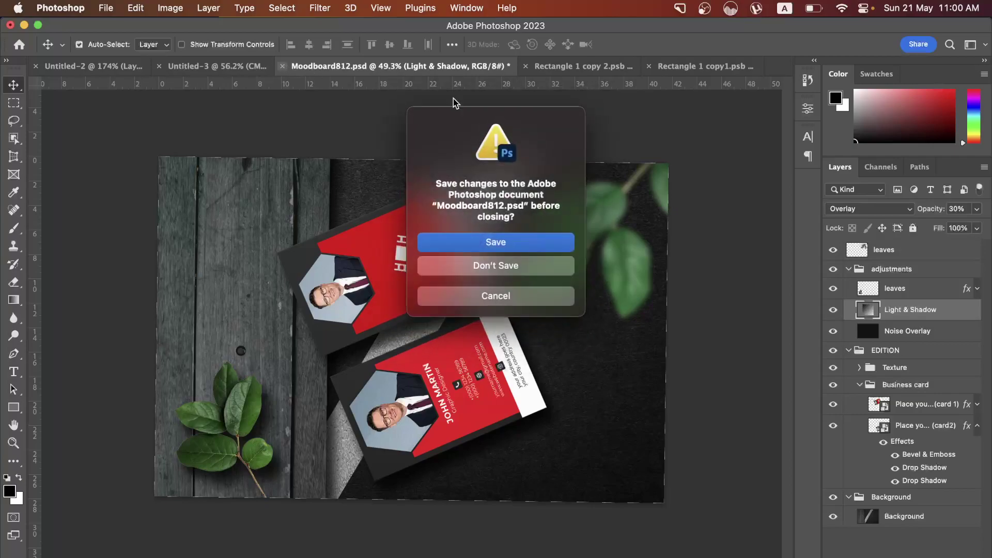
left_click(505, 266)
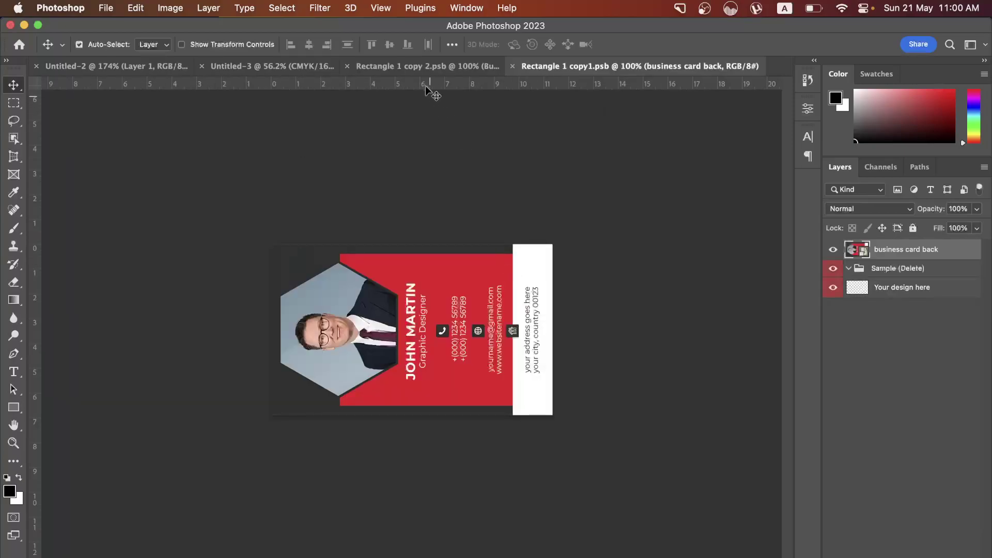
left_click(515, 67)
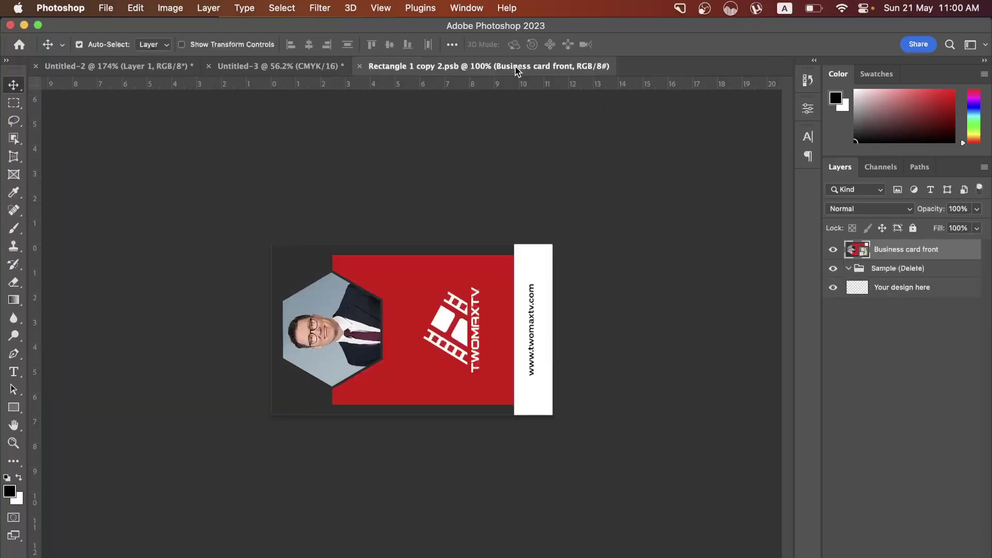
left_click(359, 66)
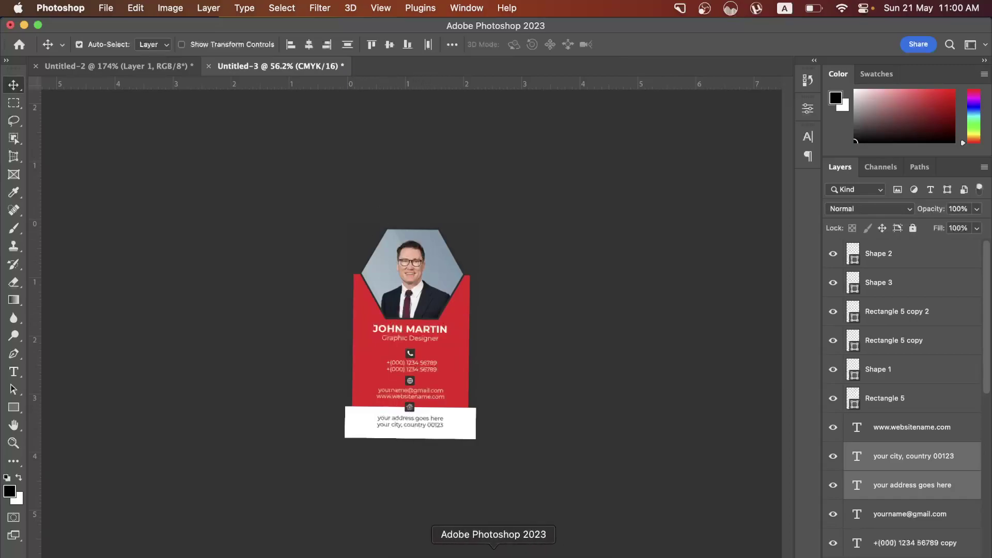
left_click(121, 550)
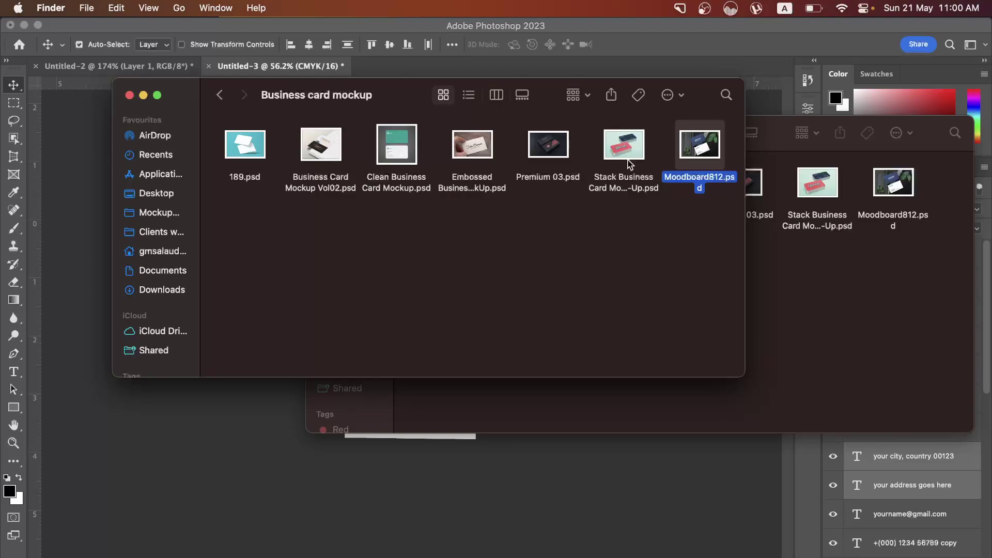
Open Premium 03.psd and its EDIT_card_front smart object, then show Downloads in Finder
double_click(539, 147)
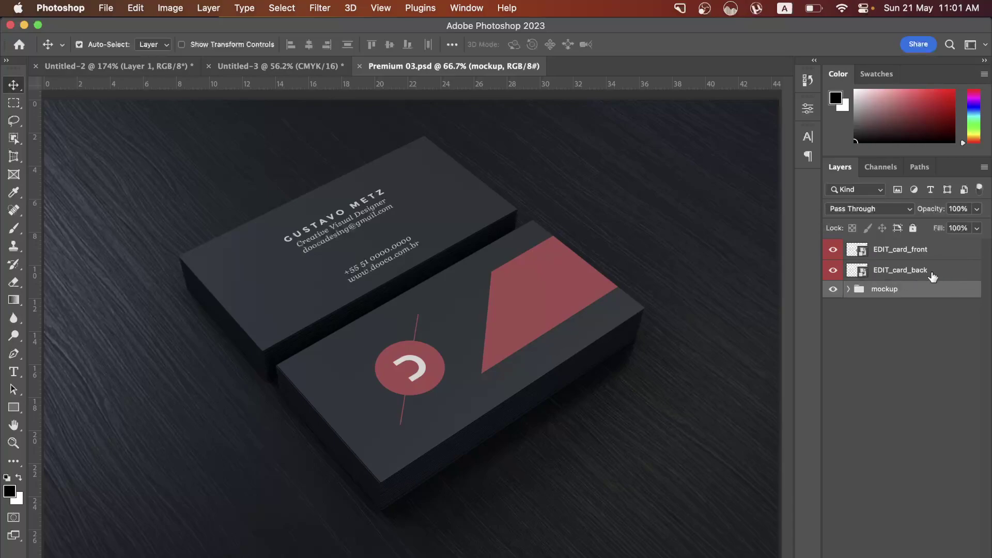
double_click(861, 255)
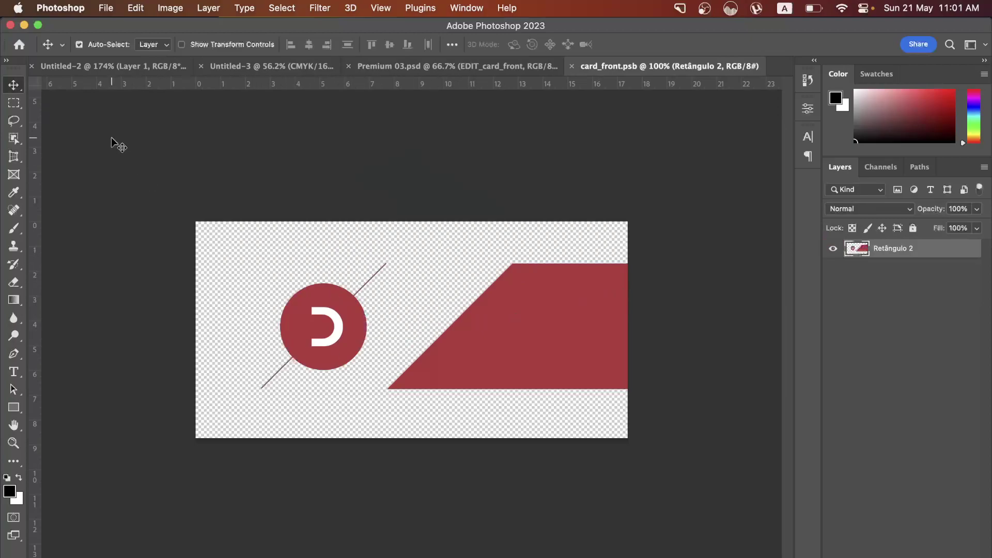
left_click(121, 553)
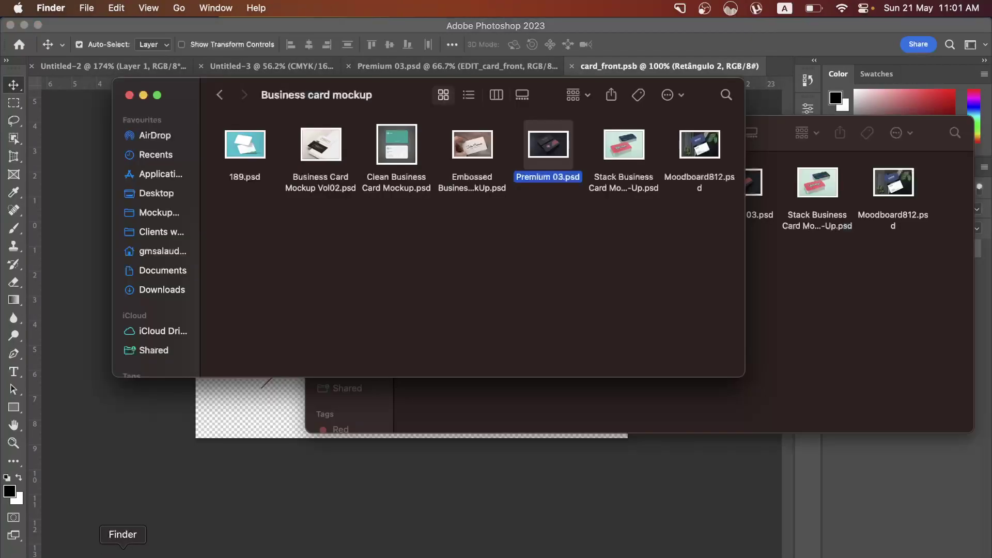
left_click(159, 293)
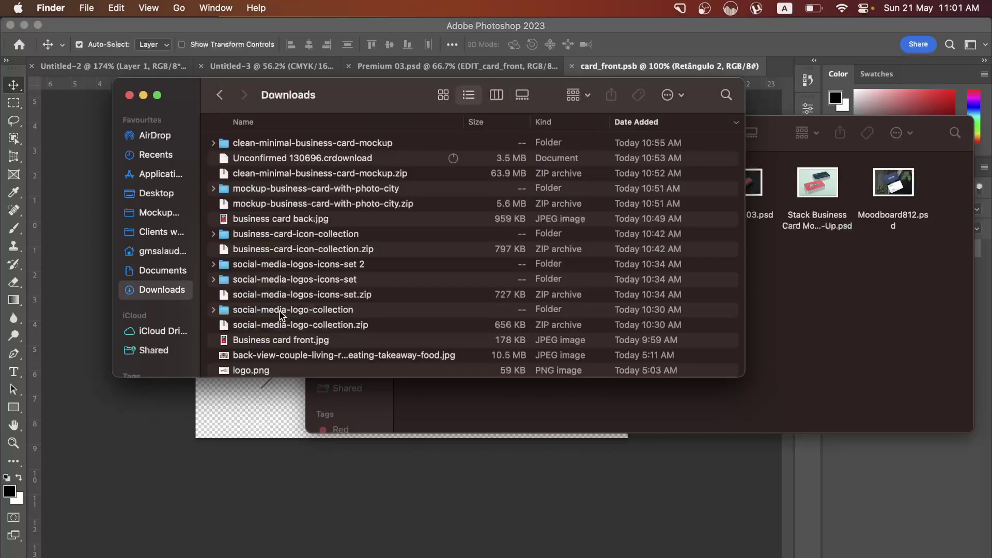
Place the business card front image, rotating and stretching it to fill the card_front canvas
left_click_drag(275, 339, 278, 403)
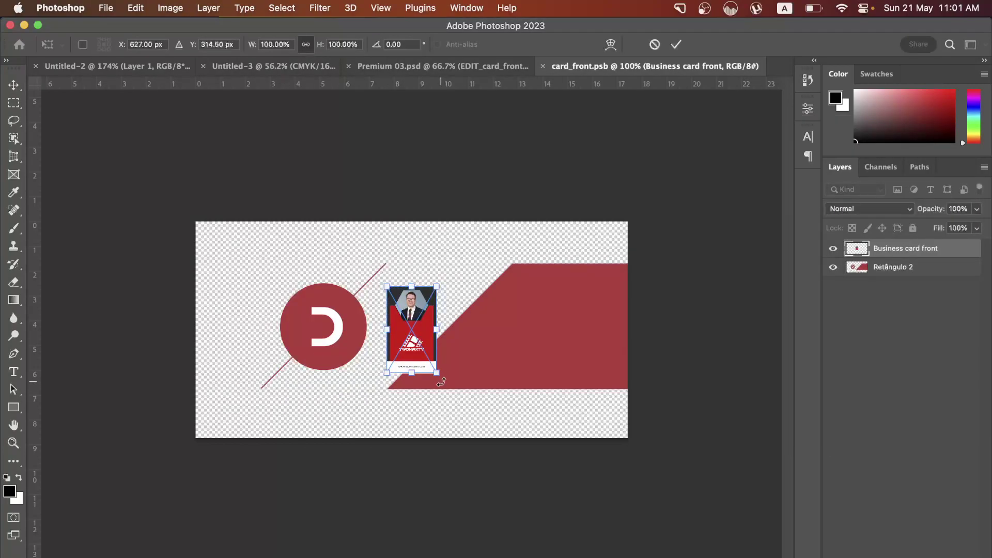
mouse_move(442, 381)
left_mouse_down()
mouse_move(486, 308)
mouse_move(480, 299)
mouse_move(619, 329)
left_mouse_up()
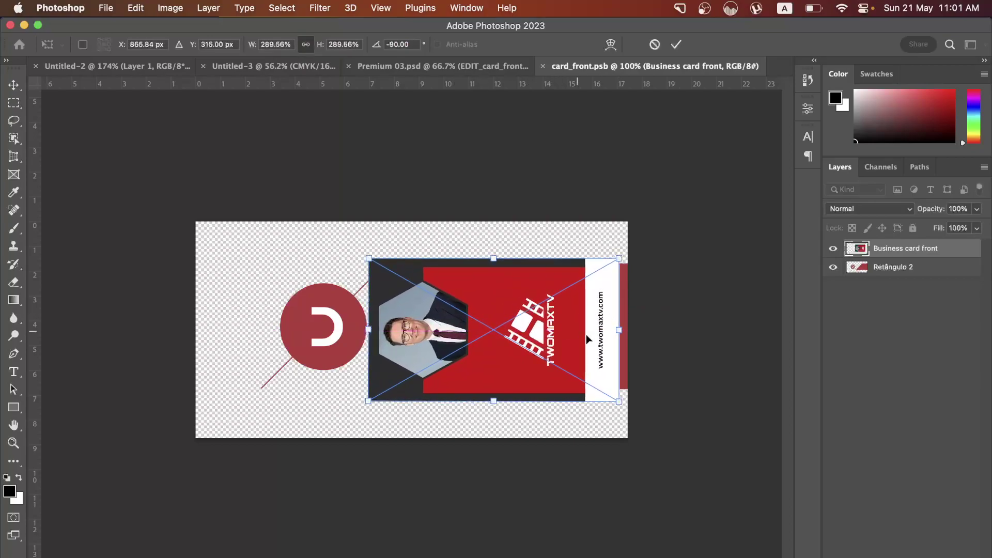
mouse_move(618, 329)
left_mouse_down()
mouse_move(630, 335)
mouse_move(610, 327)
left_mouse_up()
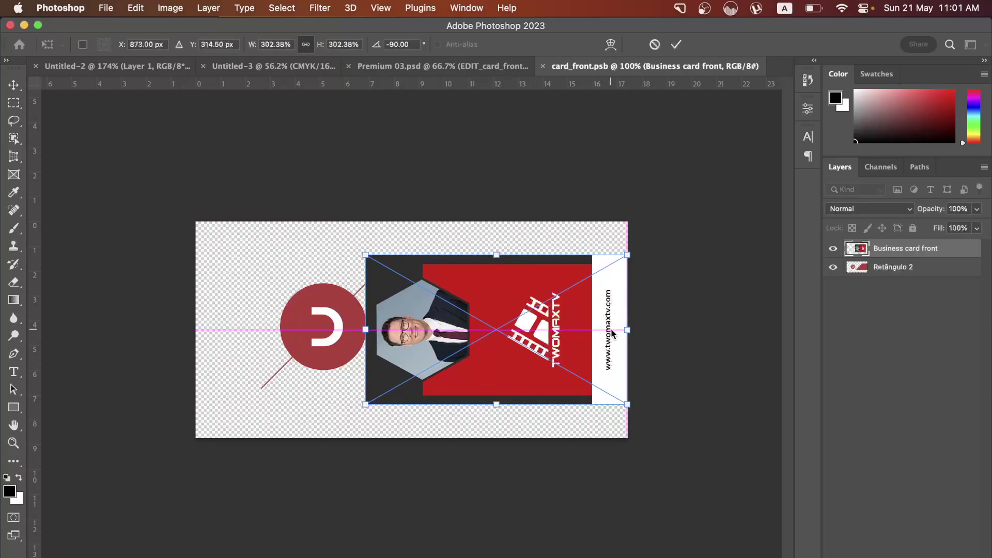
left_click_drag(365, 328, 245, 325)
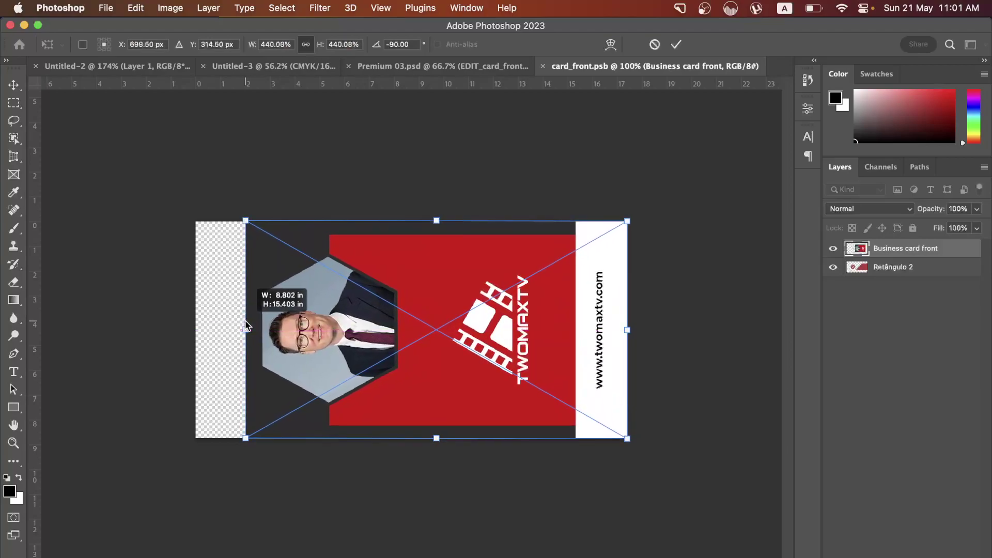
left_click_drag(245, 325, 245, 328)
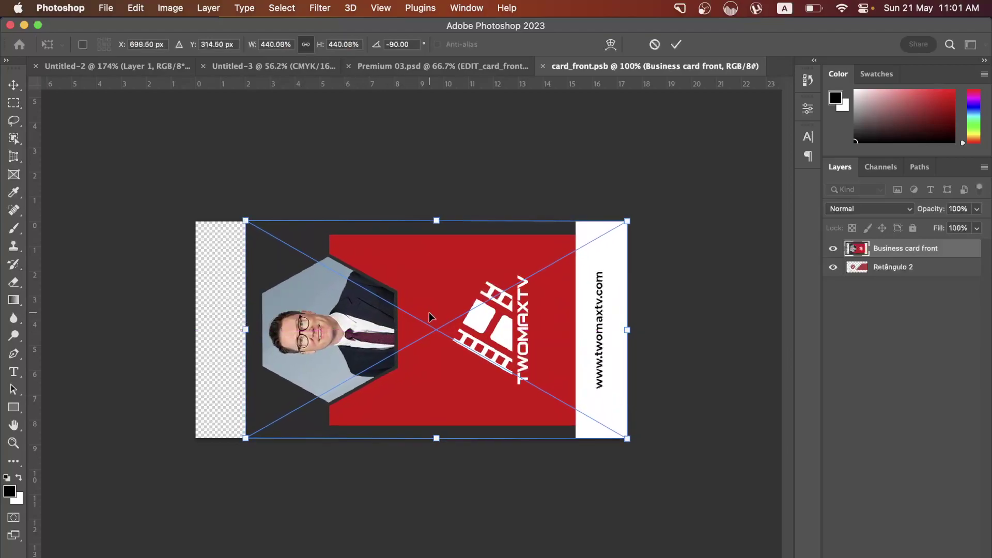
left_click_drag(431, 317, 383, 317)
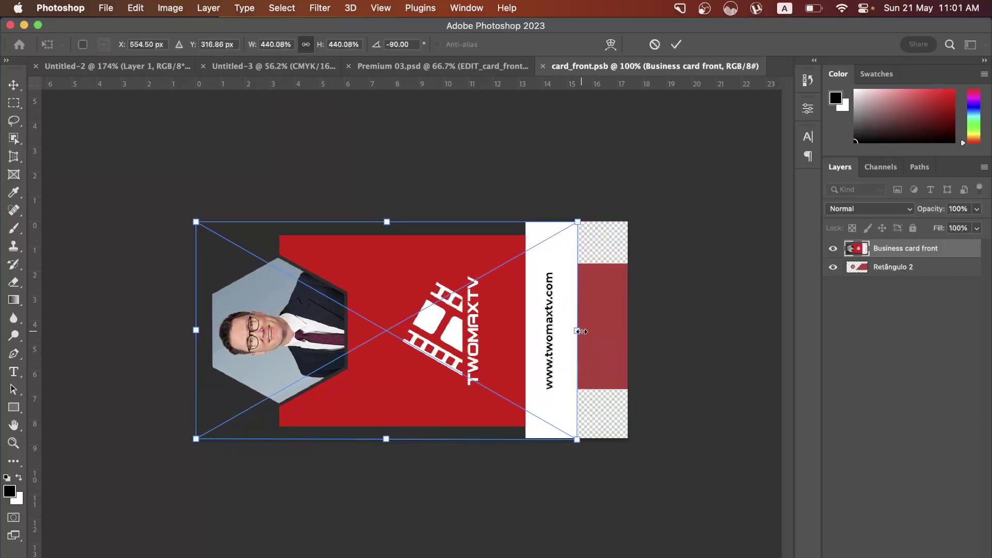
left_click_drag(580, 331, 628, 330)
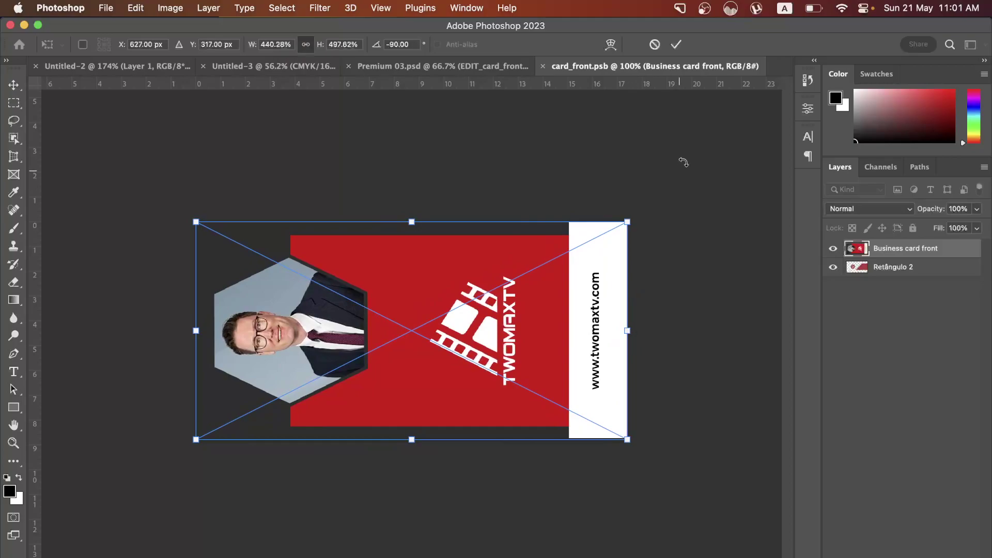
left_click(677, 45)
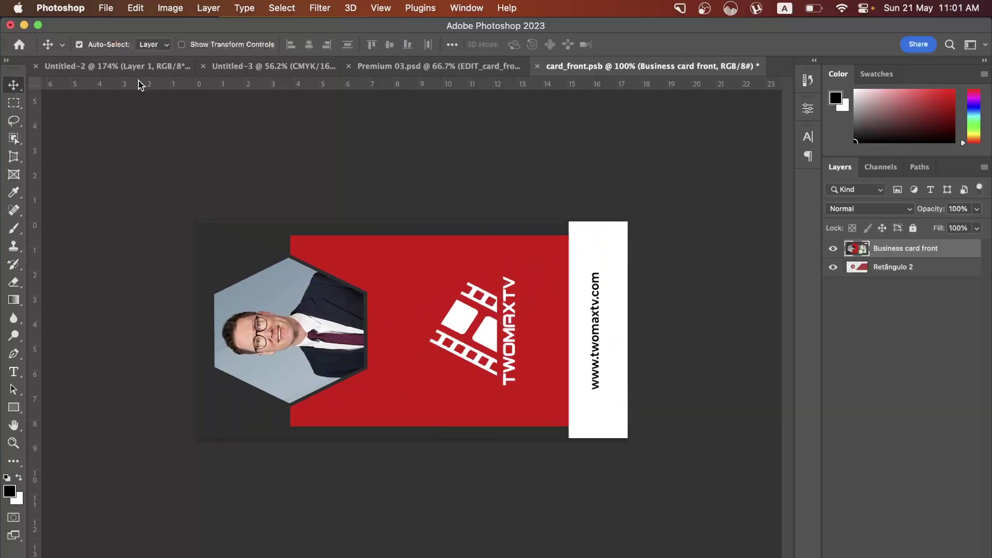
Save the card_front smart object and return to Premium 03.psd
left_click(107, 7)
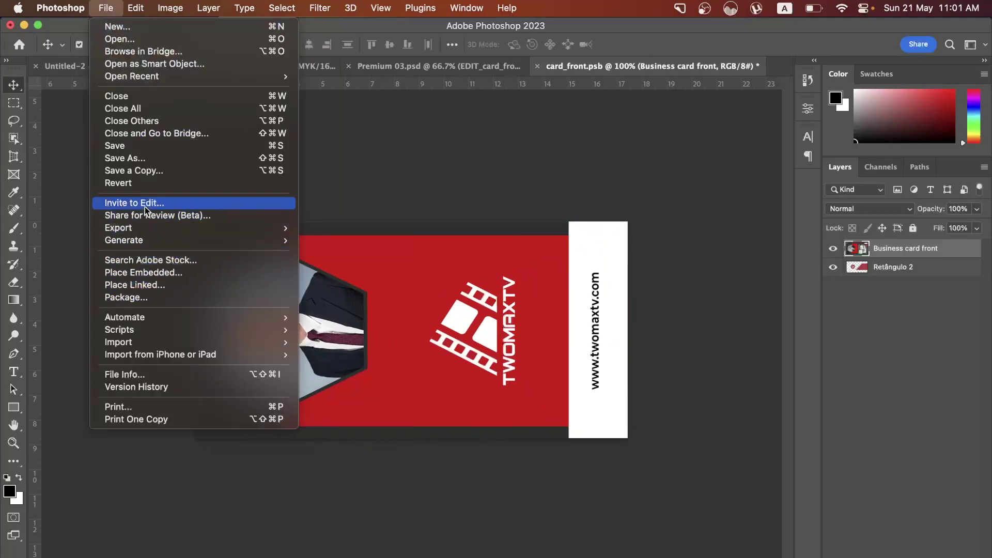
left_click(149, 145)
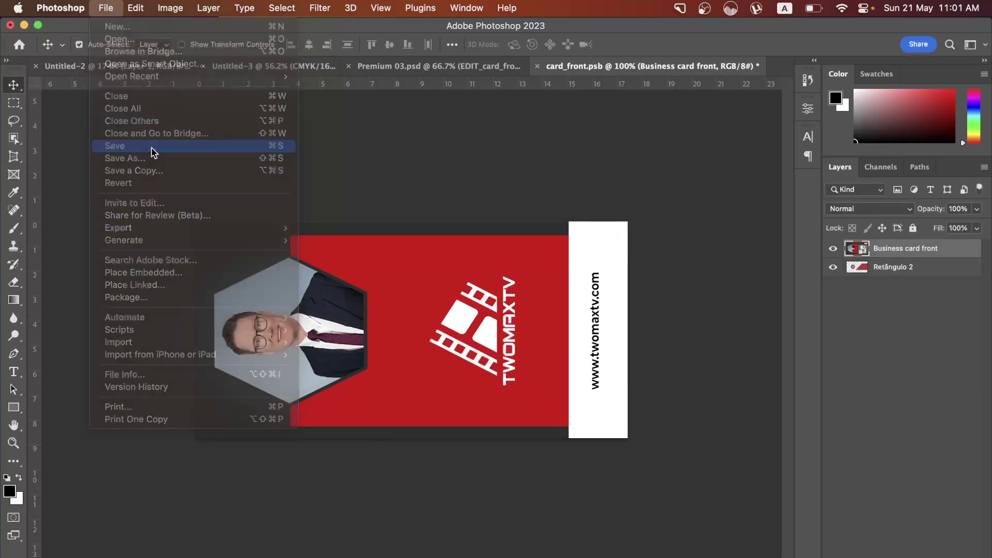
left_click(414, 66)
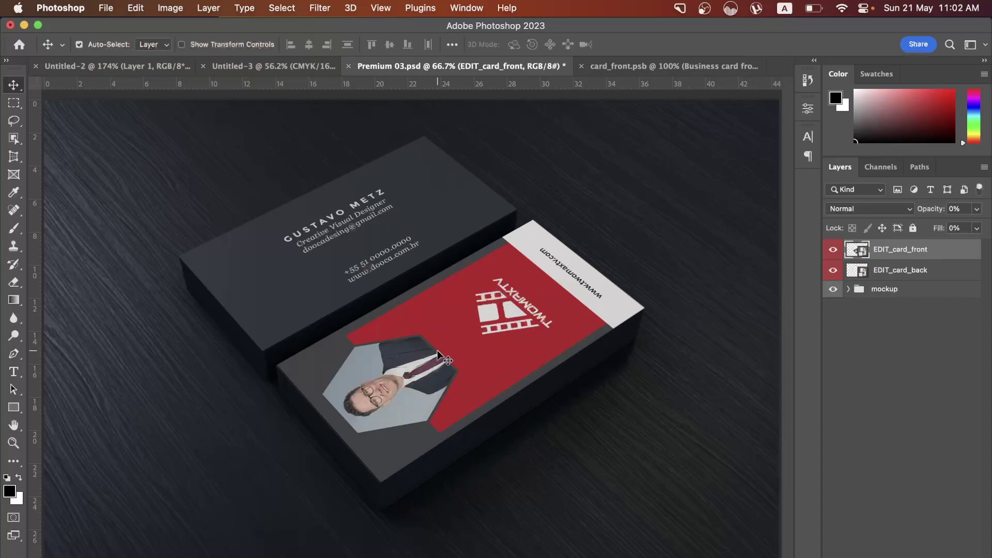
left_click(668, 73)
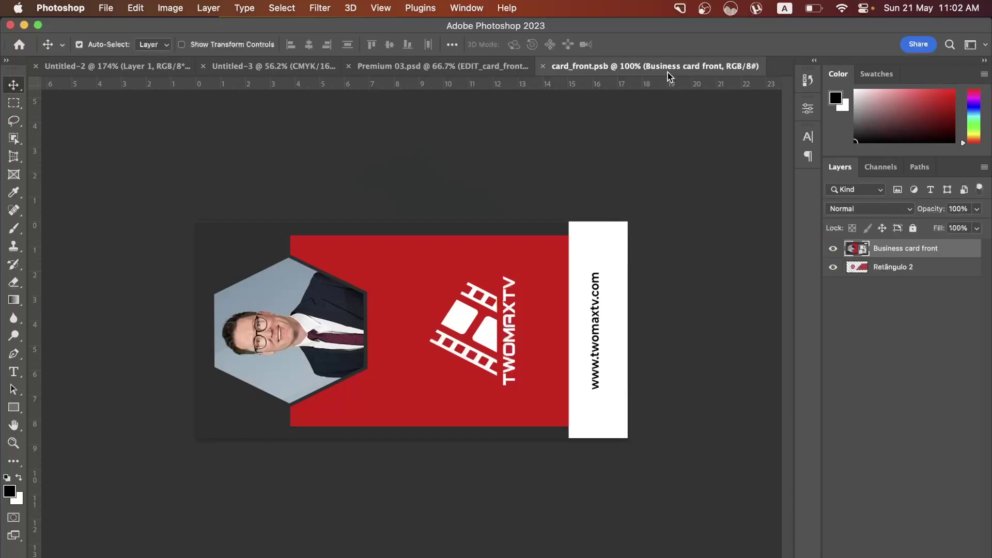
left_click(474, 66)
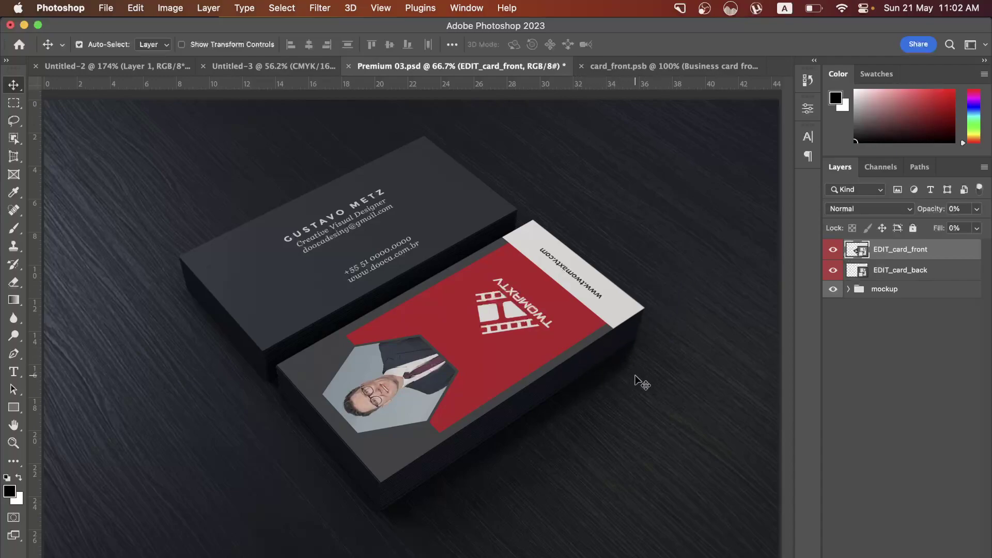
scroll(636, 381, "down", 2)
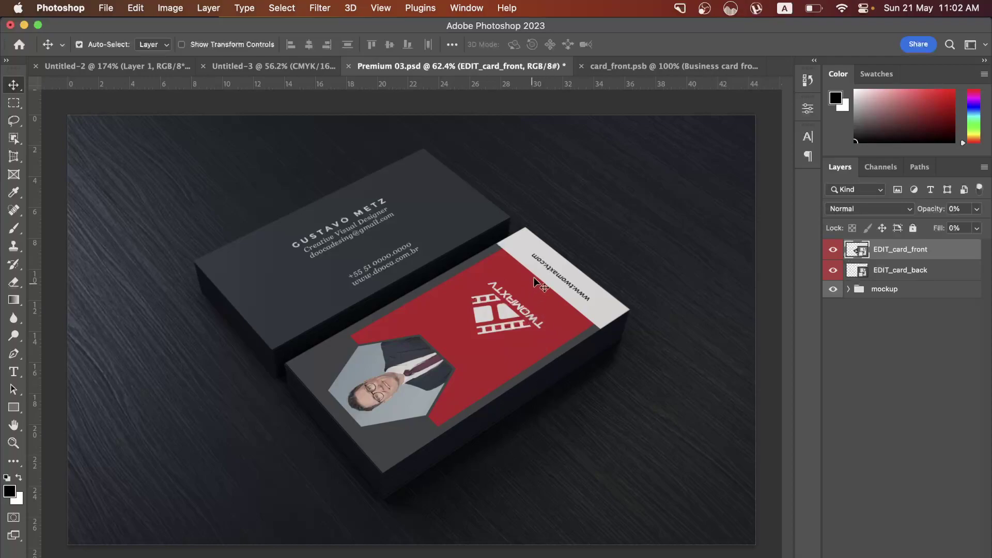
left_click(646, 66)
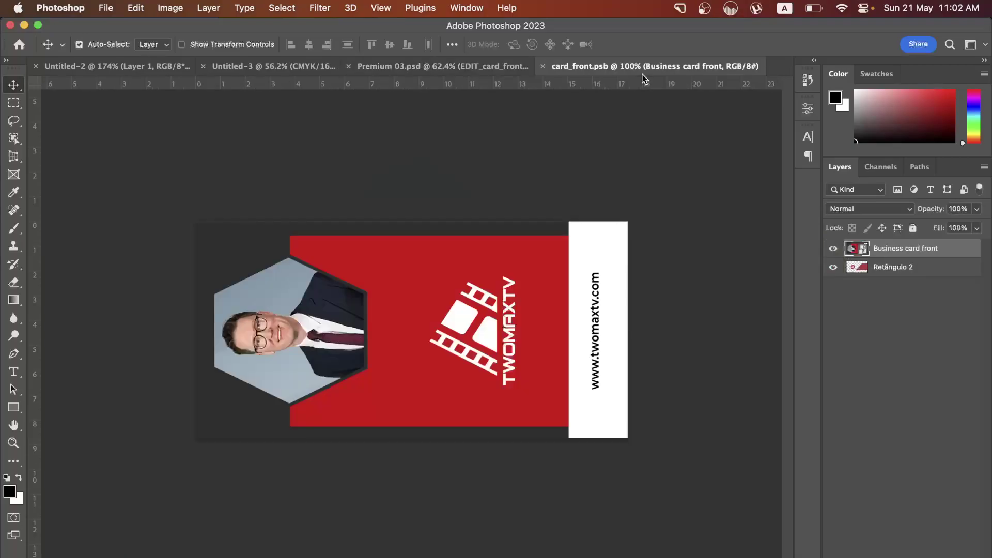
left_click(510, 67)
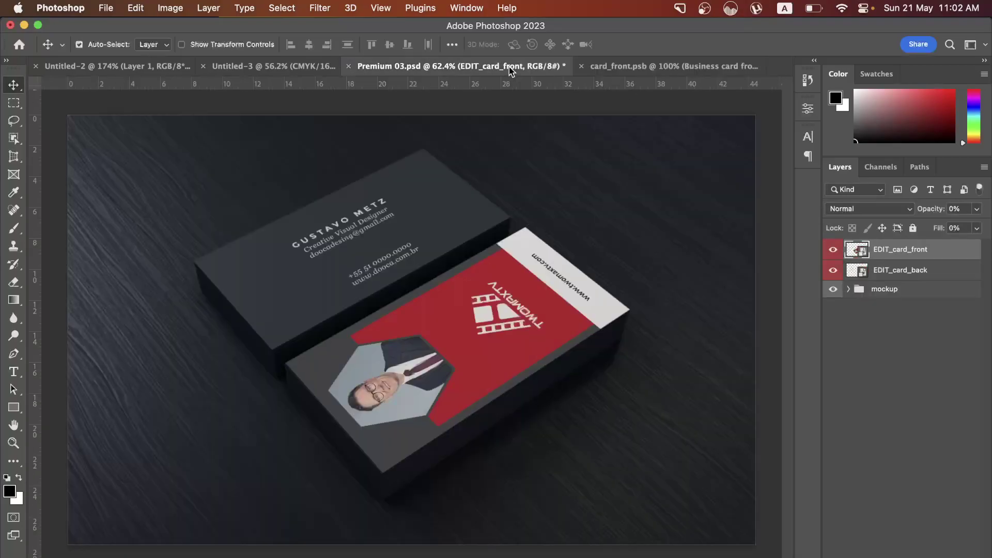
Open the EDIT_card_back smart object and locate business card back.jpg in Finder's Downloads
double_click(863, 273)
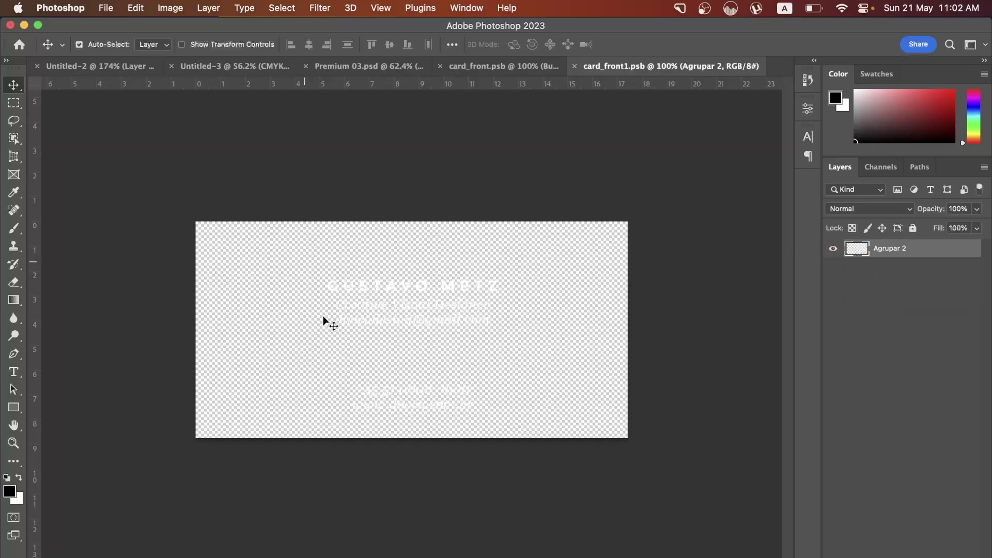
left_click(128, 553)
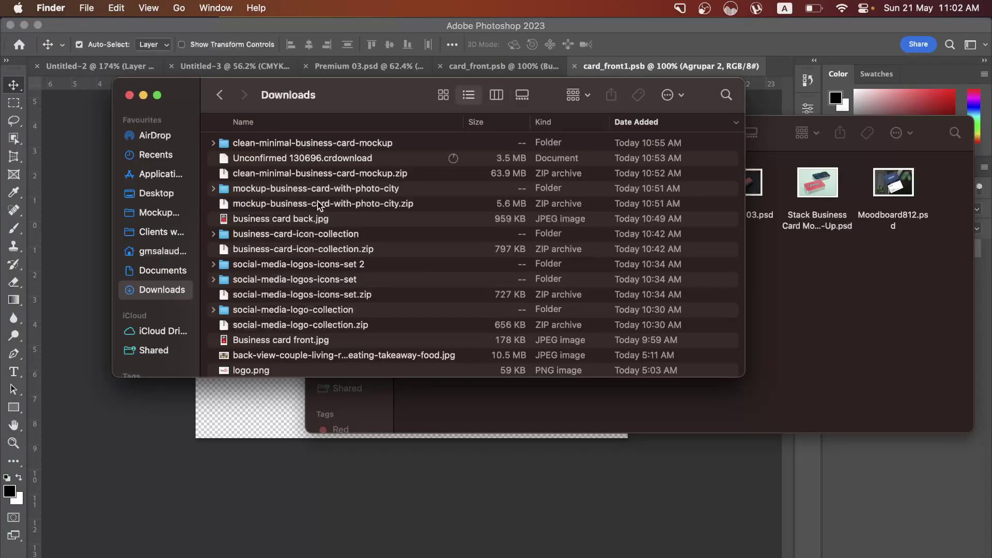
scroll(323, 181, "up", 2)
scroll(322, 235, "down", 3)
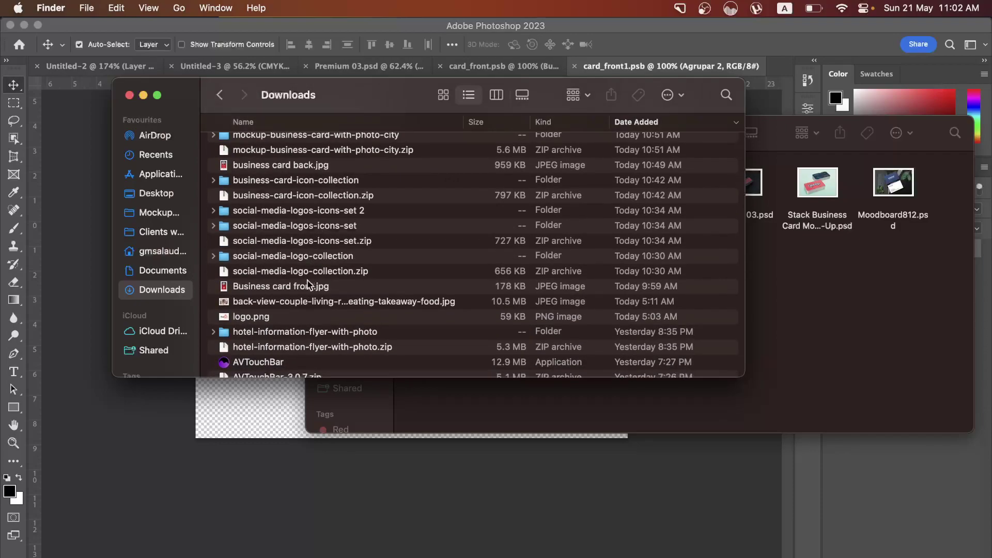
scroll(323, 233, "down", 1)
scroll(310, 279, "up", 3)
scroll(309, 284, "up", 1)
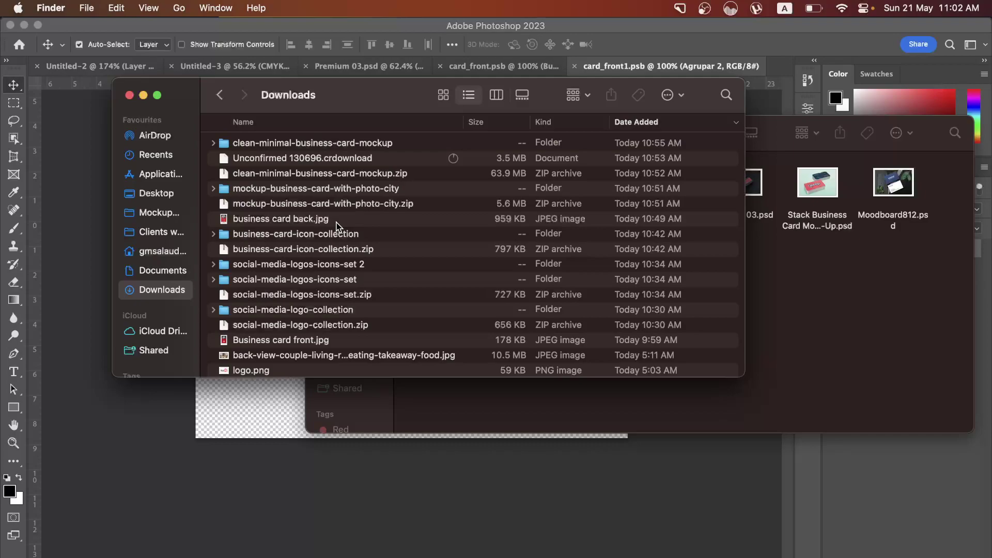
scroll(330, 235, "up", 2)
Drag business card back.jpg from Downloads onto the smart-object canvas
mouse_move(306, 218)
left_mouse_down()
mouse_move(299, 407)
mouse_move(397, 392)
left_mouse_up()
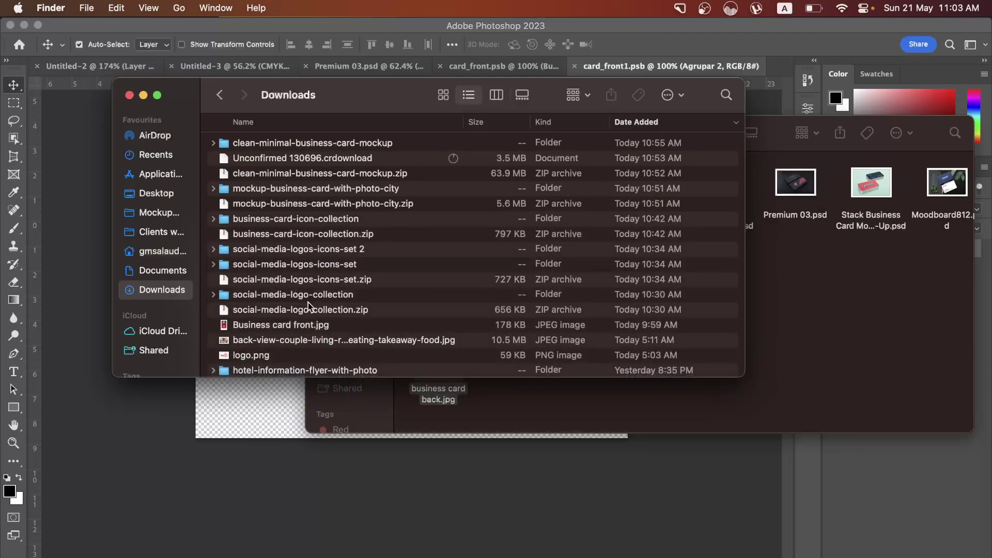
scroll(308, 302, "down", 3)
scroll(308, 303, "down", 3)
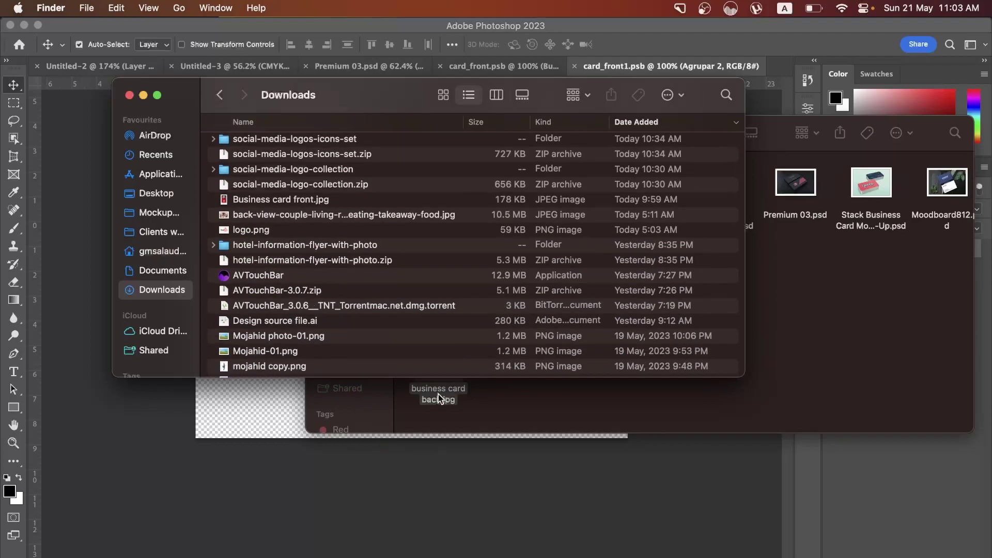
left_click_drag(438, 395, 262, 408)
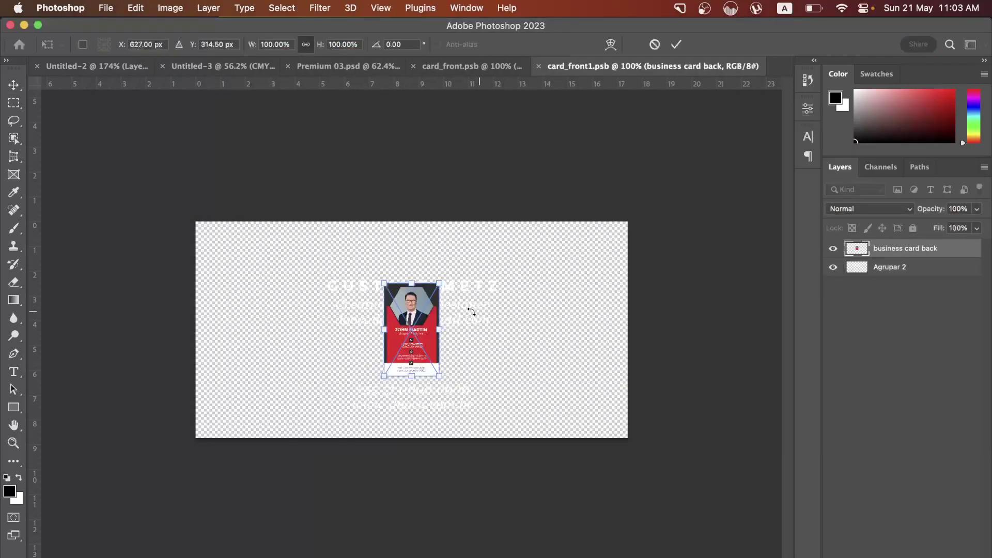
Rotate the back design -90° and stretch it to fill the card_front1.psb canvas
left_click_drag(443, 385, 484, 299)
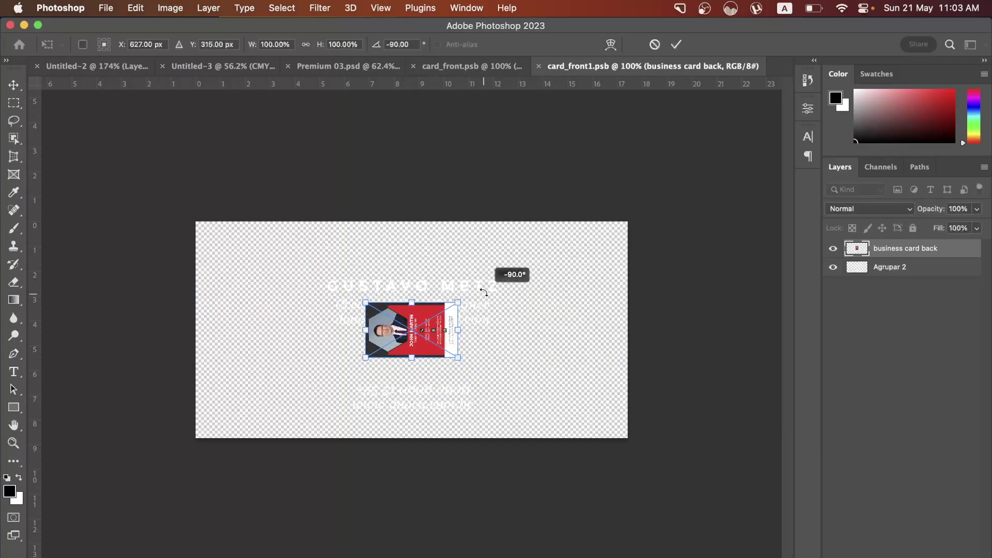
mouse_move(396, 329)
left_mouse_down()
mouse_move(253, 266)
mouse_move(549, 412)
mouse_move(555, 445)
left_mouse_up()
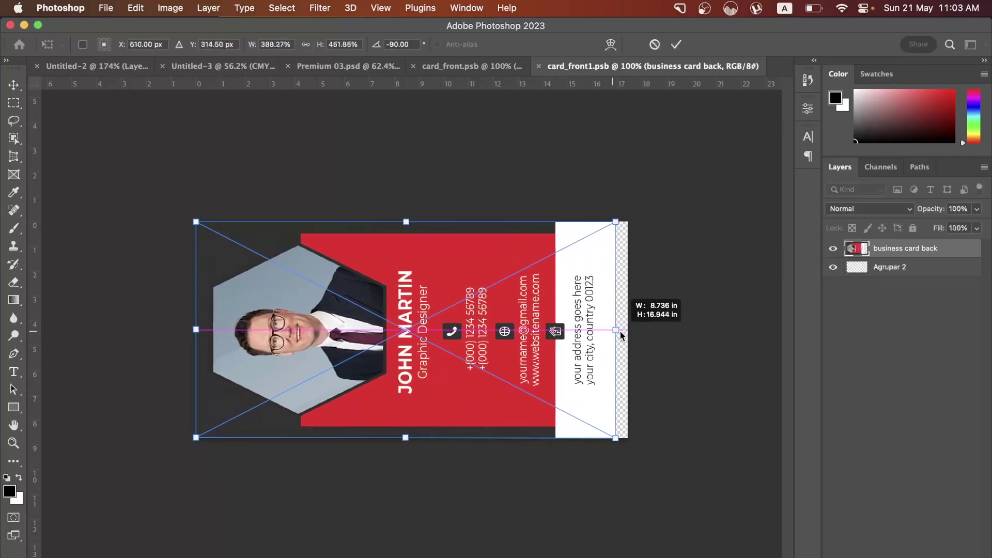
left_click_drag(557, 331, 629, 330)
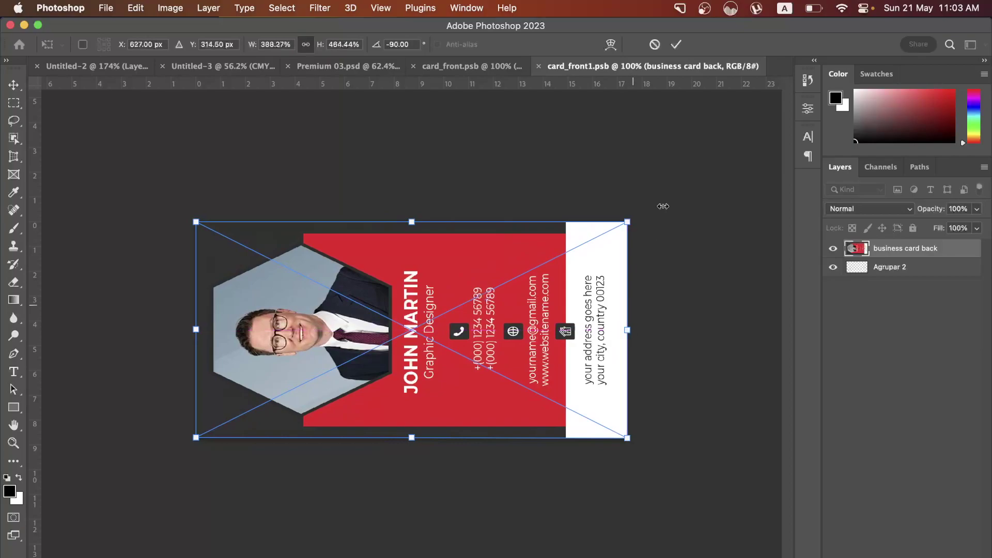
left_click(677, 44)
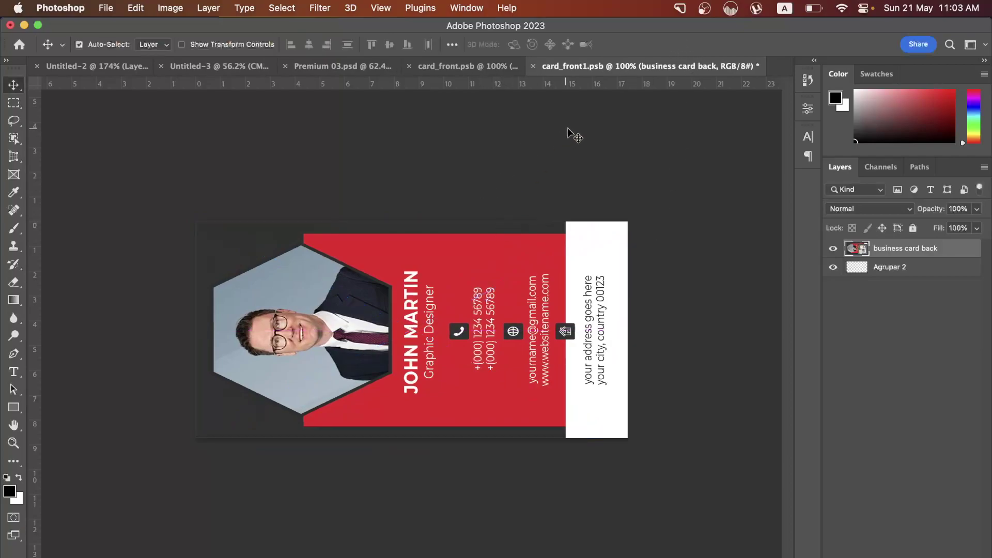
left_click(499, 67)
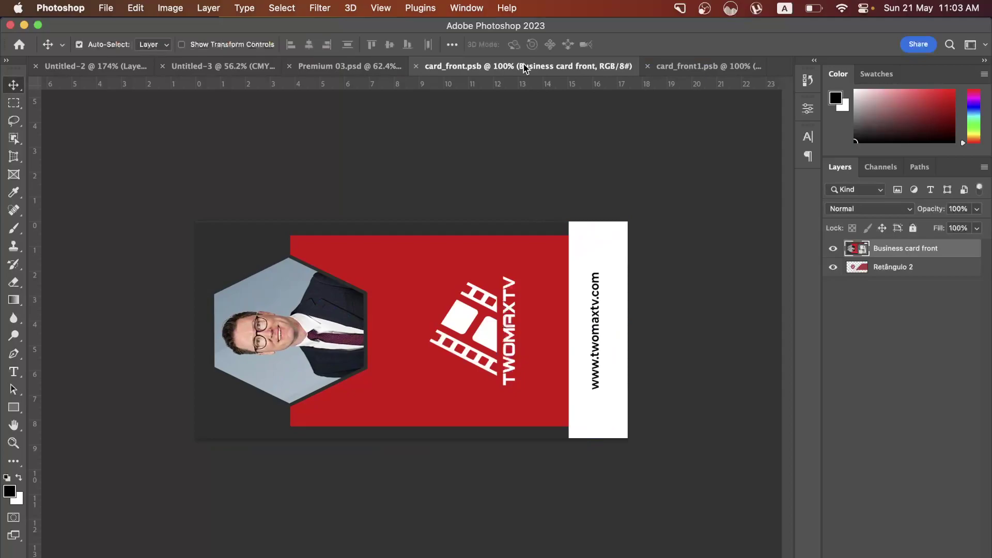
left_click(674, 70)
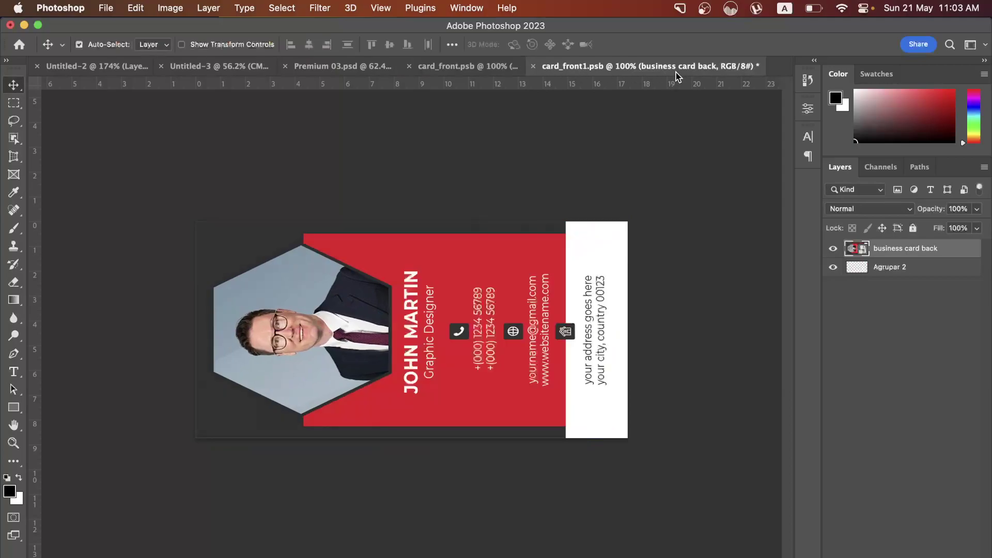
Switch back to the card_front.psb document
left_click(471, 67)
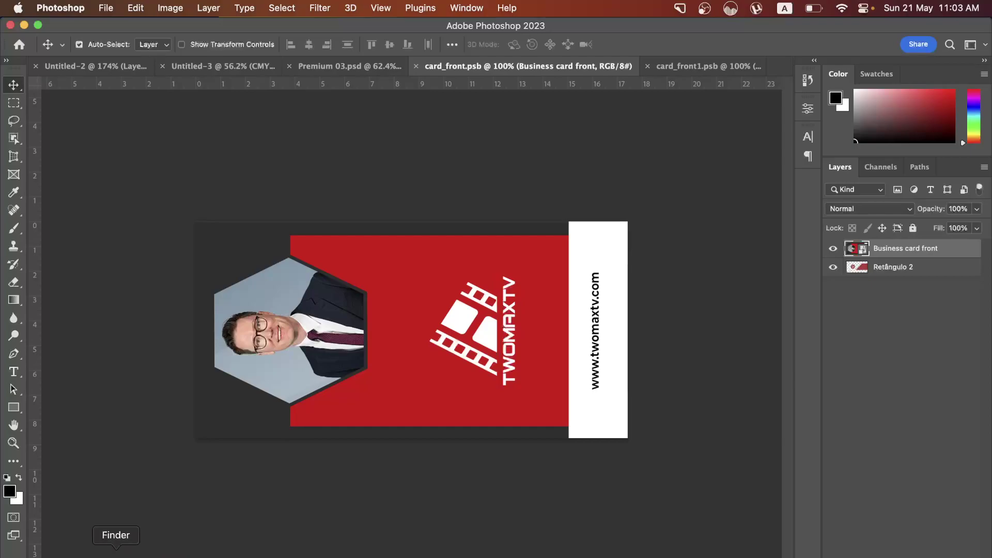
Minimize Finder's Downloads and Business card mockup windows
left_click(125, 552)
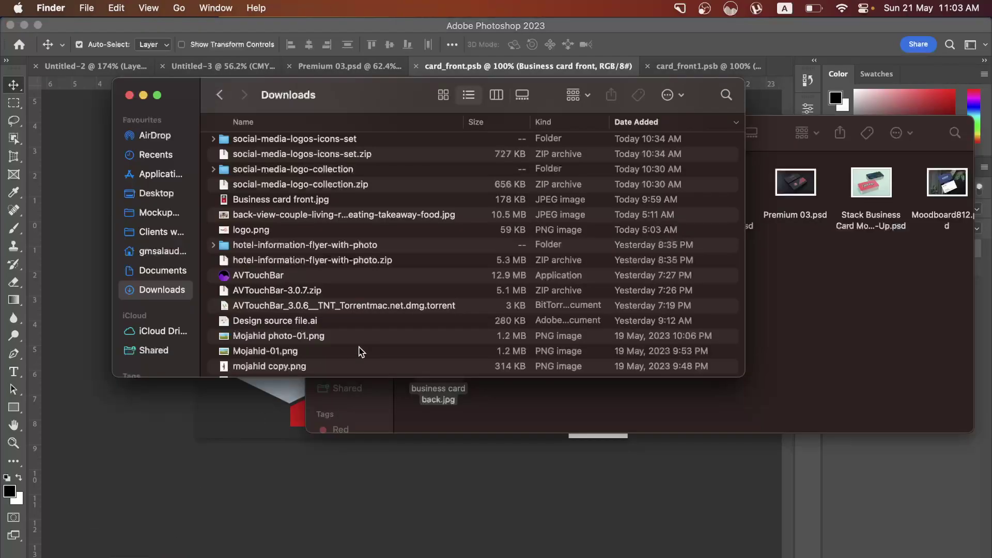
scroll(410, 211, "up", 3)
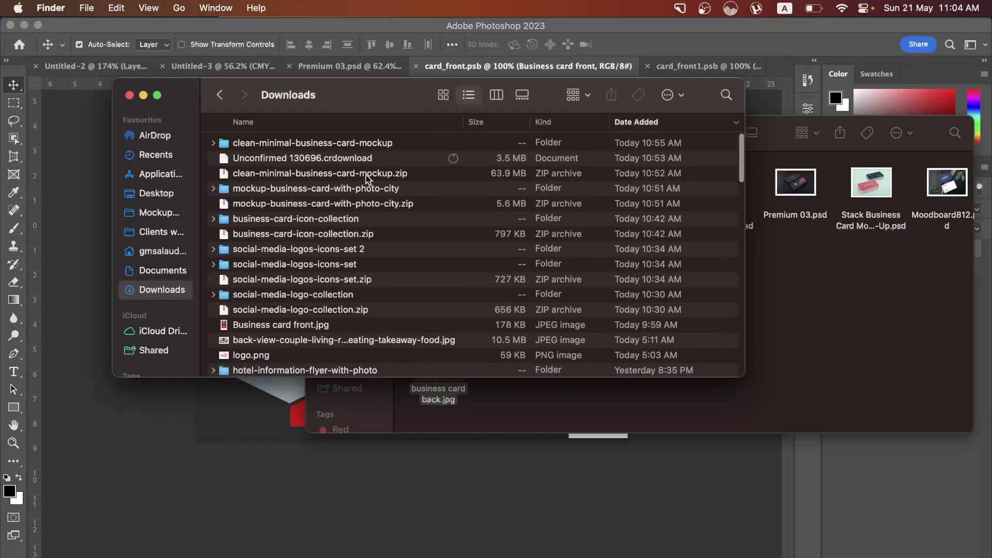
left_click(143, 96)
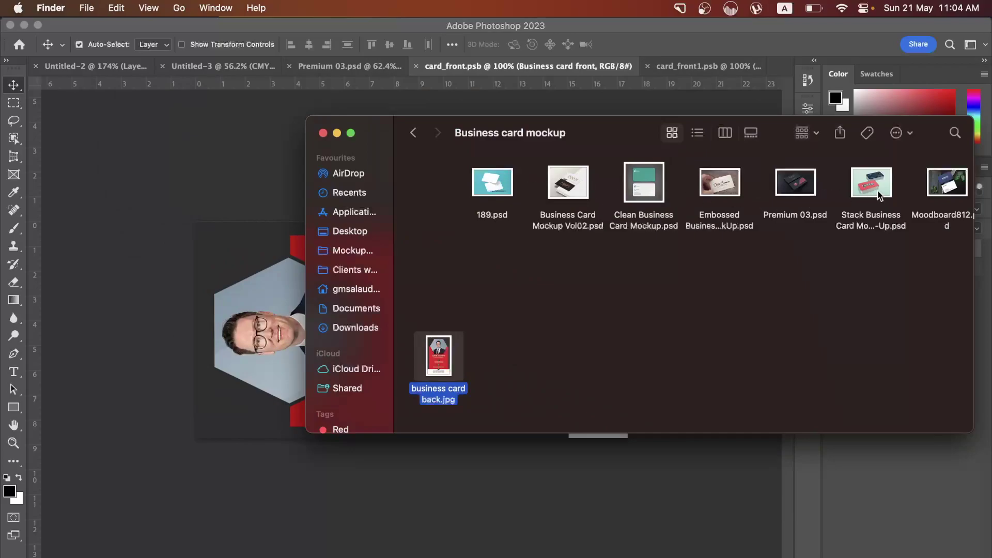
scroll(930, 195, "right", 2)
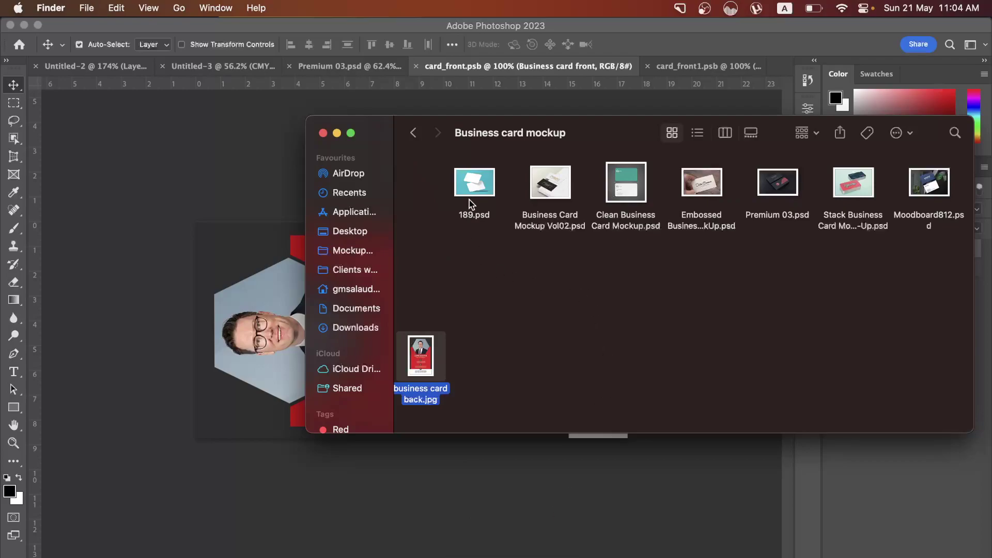
left_click(337, 133)
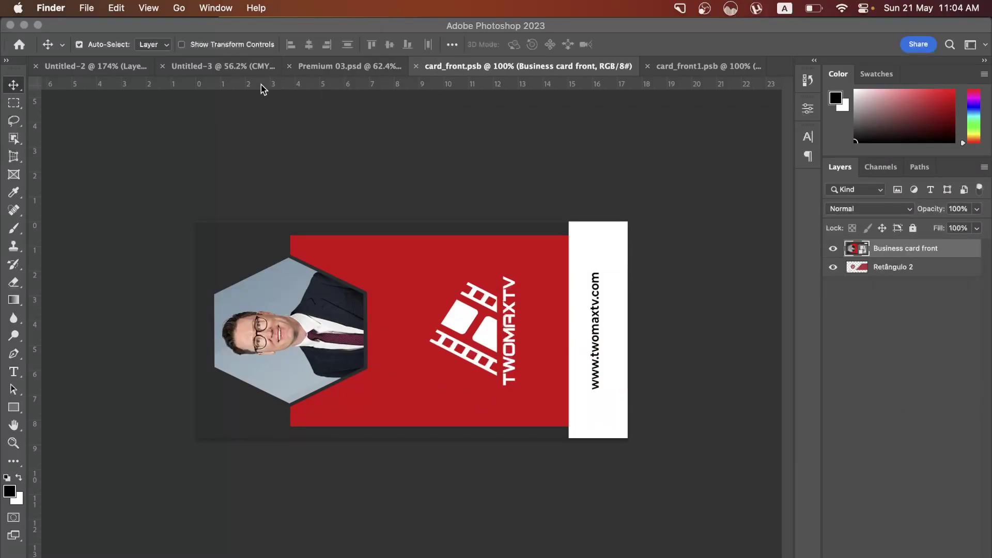
Save the card_front1.psb back design and view both red cards in Premium 03.psd
left_click(86, 8)
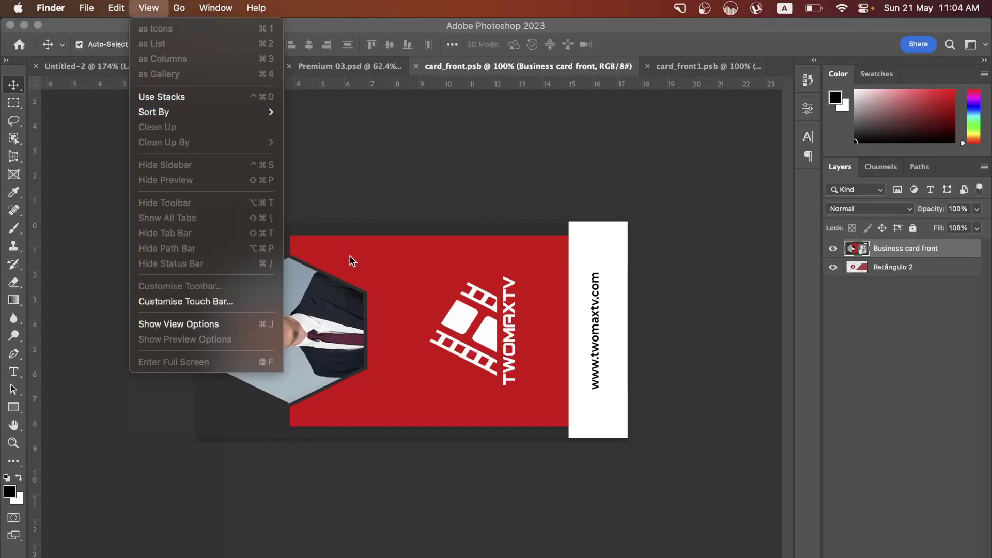
left_click(417, 250)
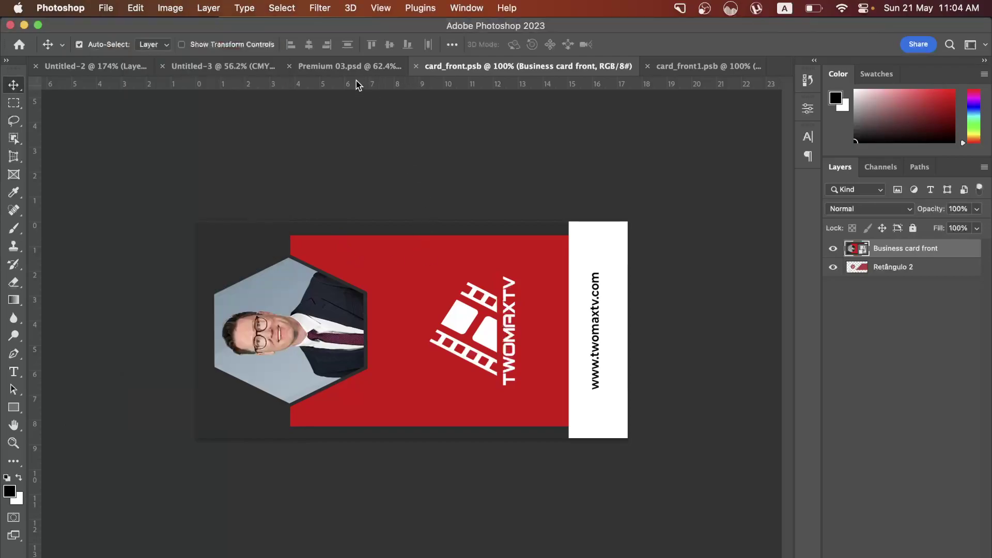
left_click(358, 65)
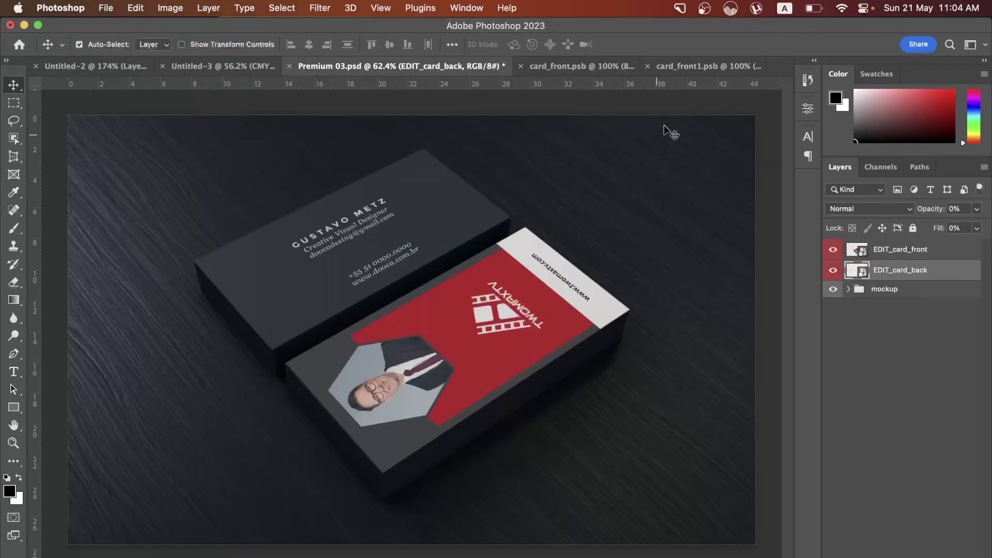
left_click(677, 65)
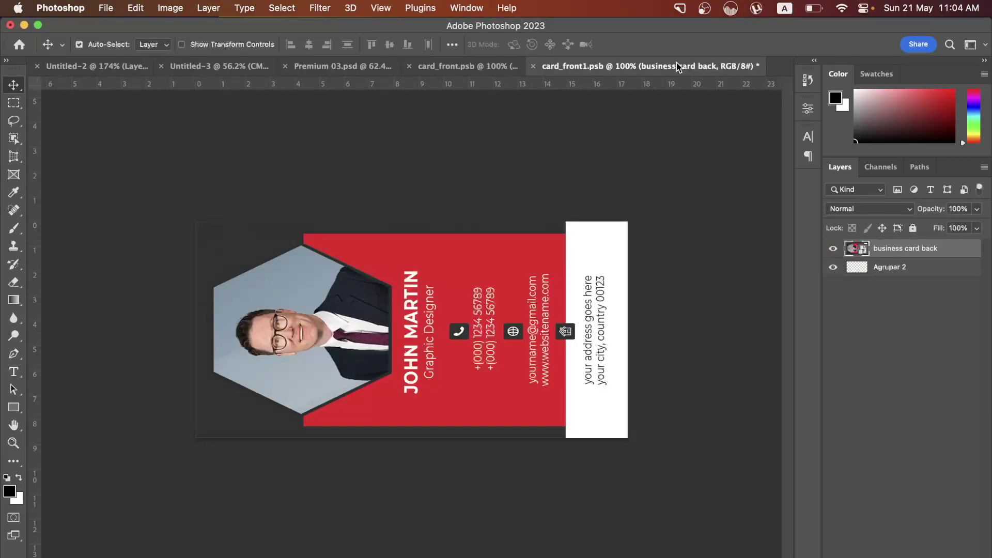
key("super+s")
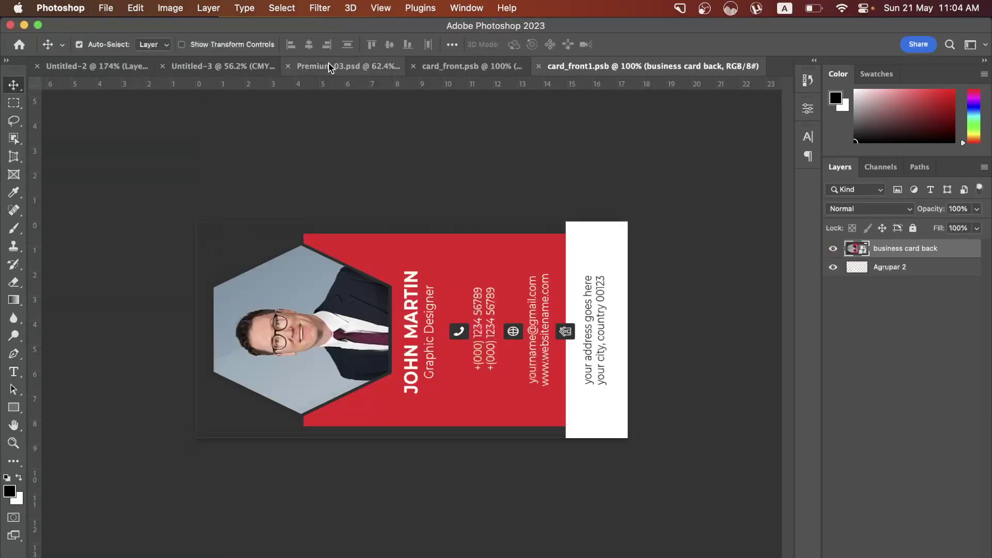
left_click(329, 65)
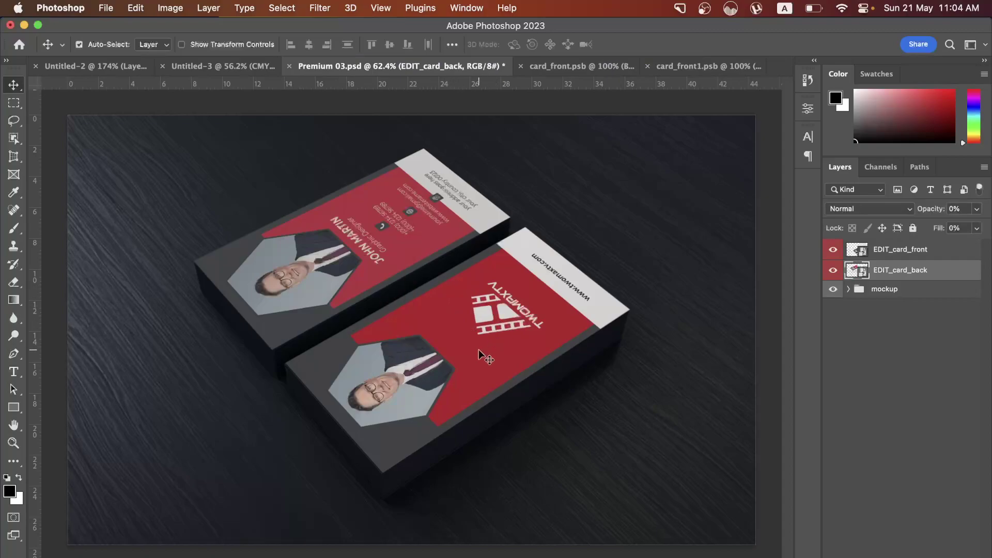
scroll(478, 350, "down", 1)
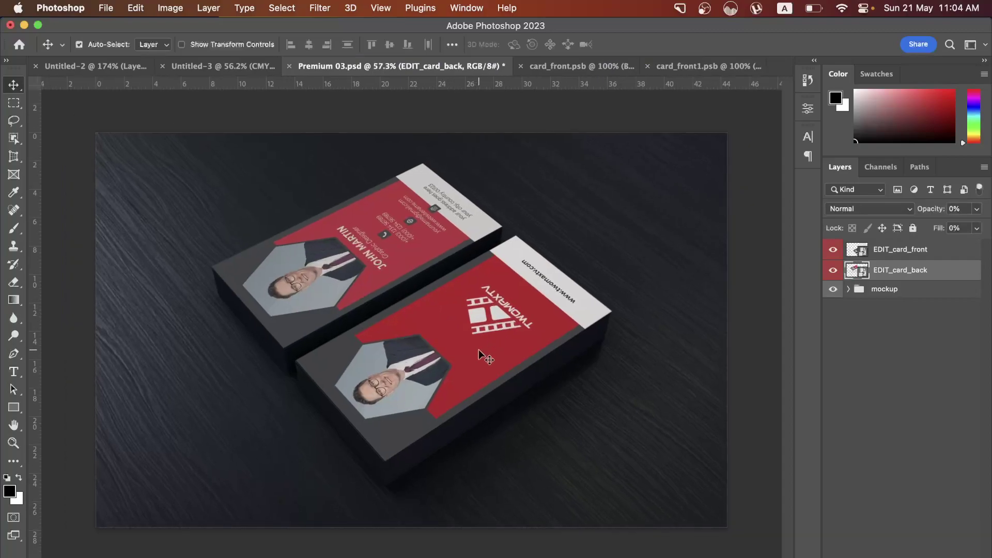
scroll(478, 349, "down", 1)
scroll(479, 349, "down", 1)
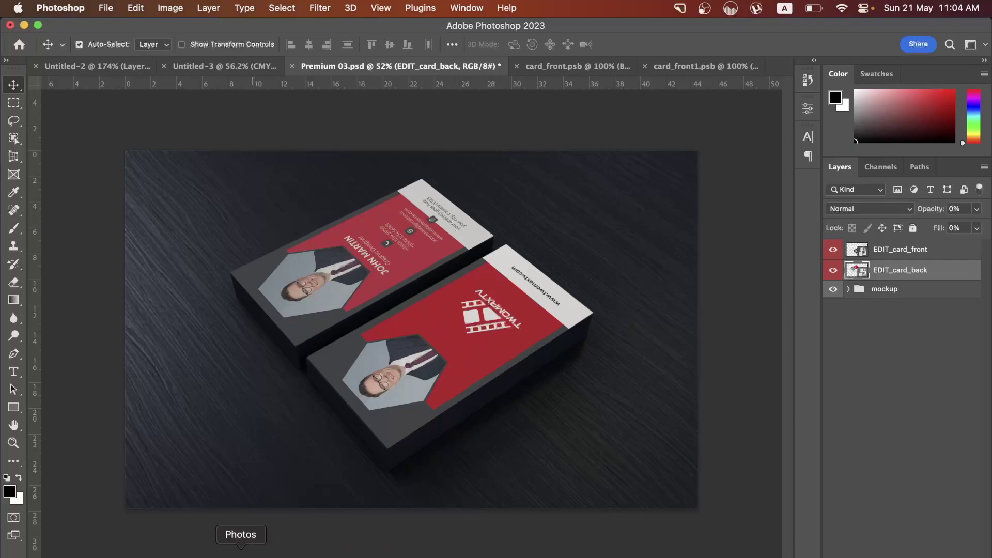
left_click(100, 551)
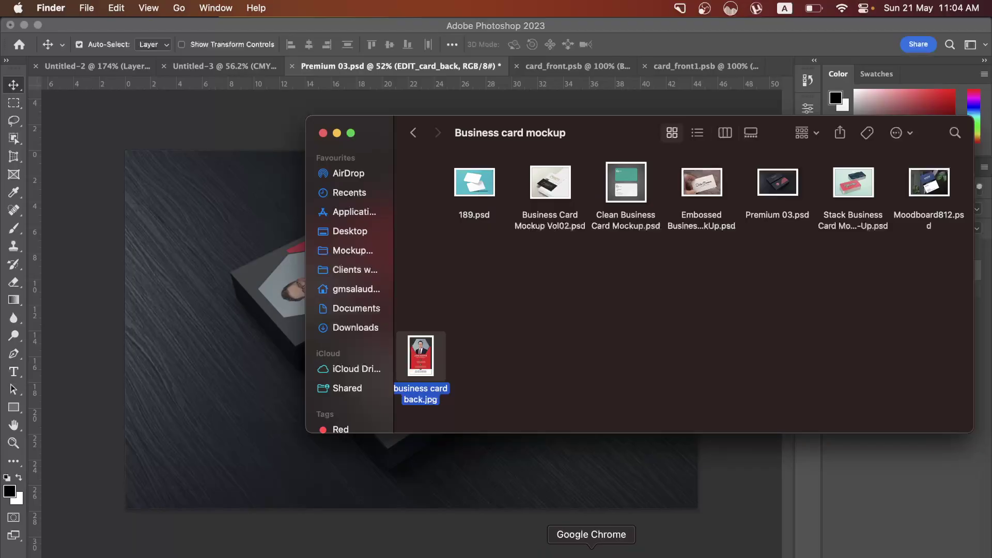
Resume the download from Chrome's download shelf and close the Freepik asset view
left_click(598, 553)
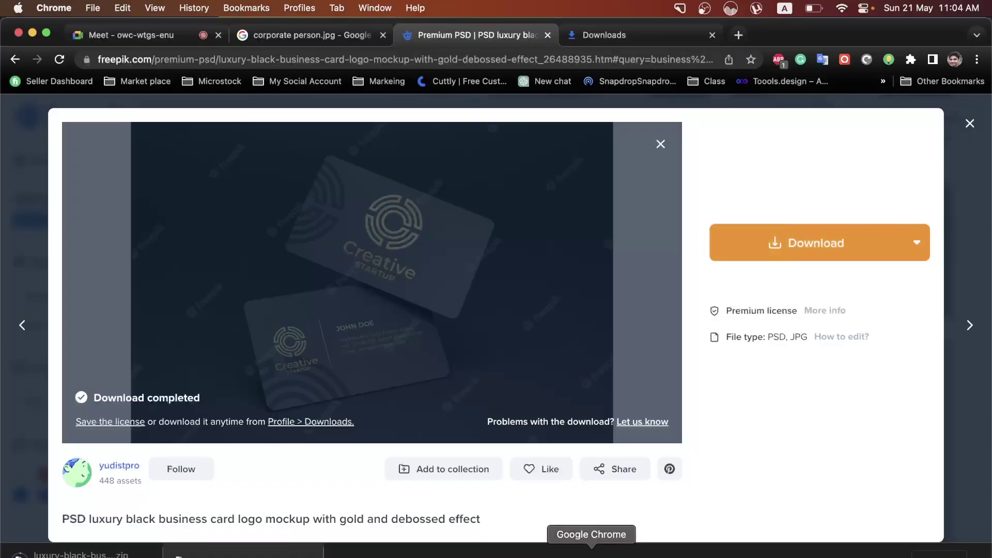
right_click(153, 553)
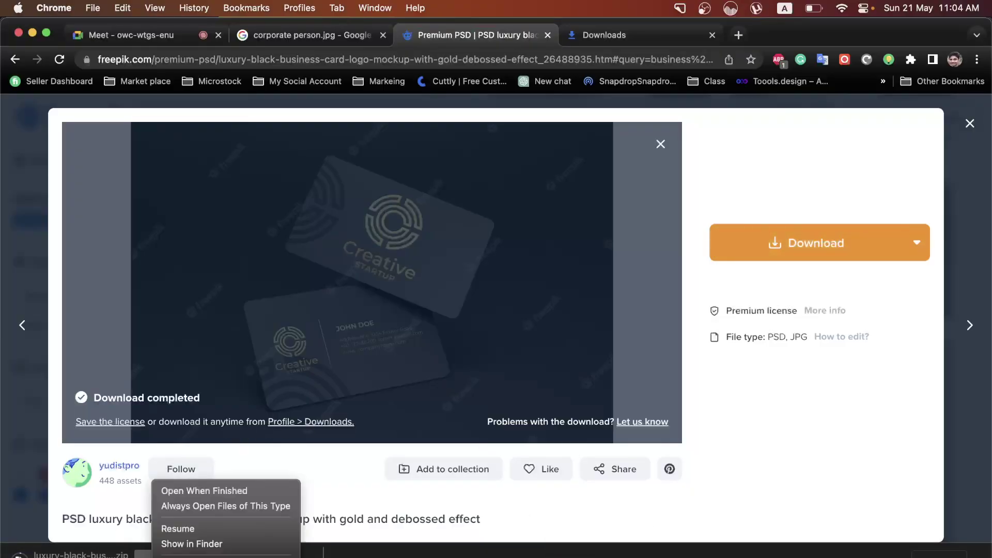
left_click(196, 531)
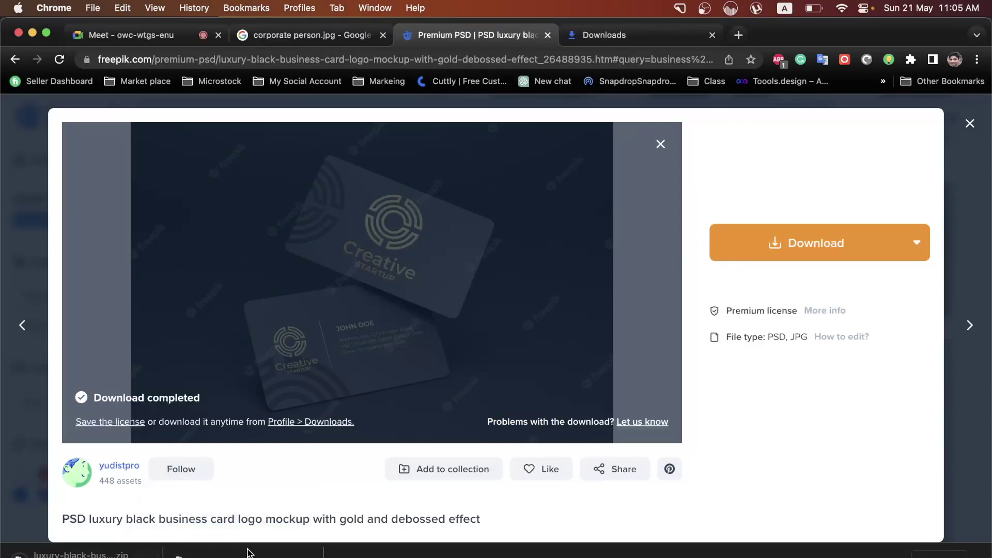
right_click(310, 553)
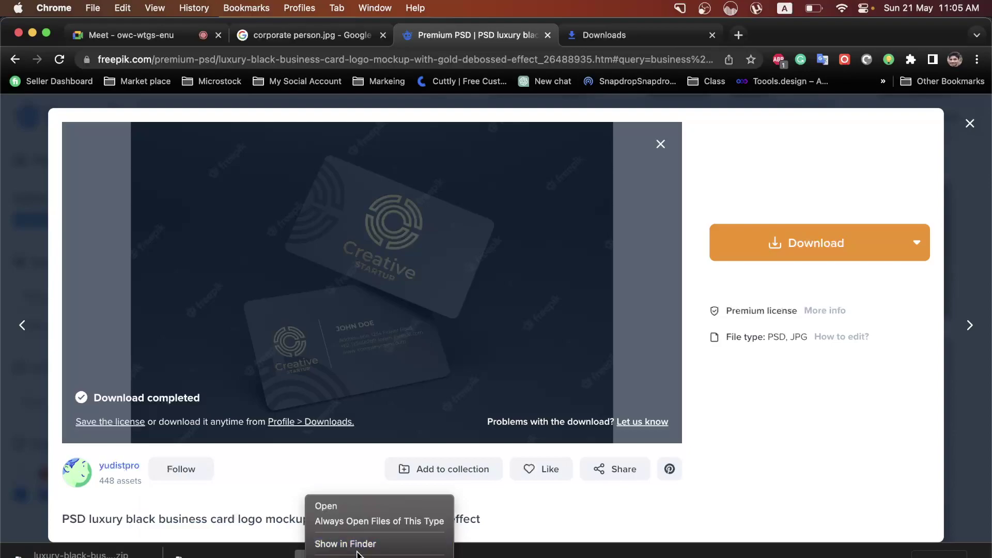
left_click(365, 521)
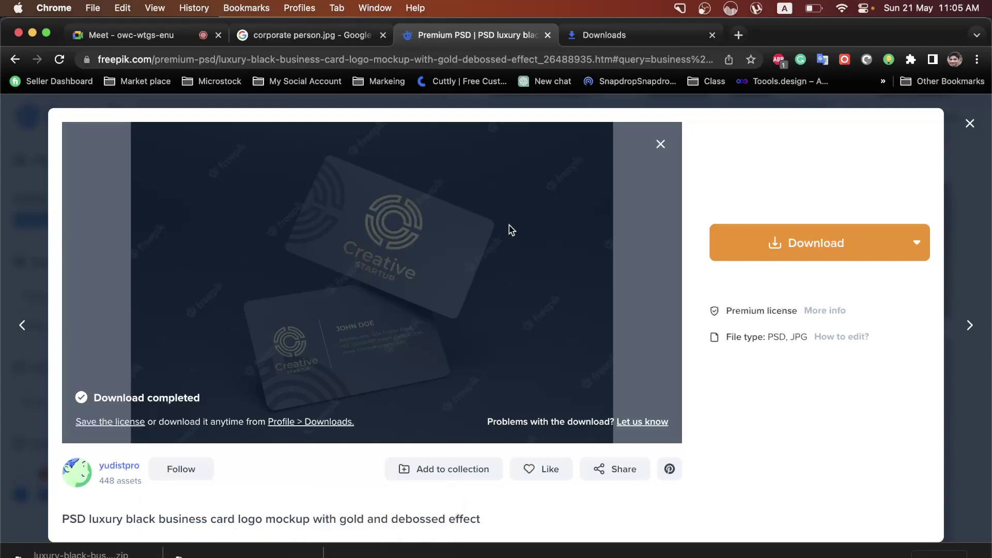
Download the free business card and name card mockup PSD from the Freepik results
left_click(969, 123)
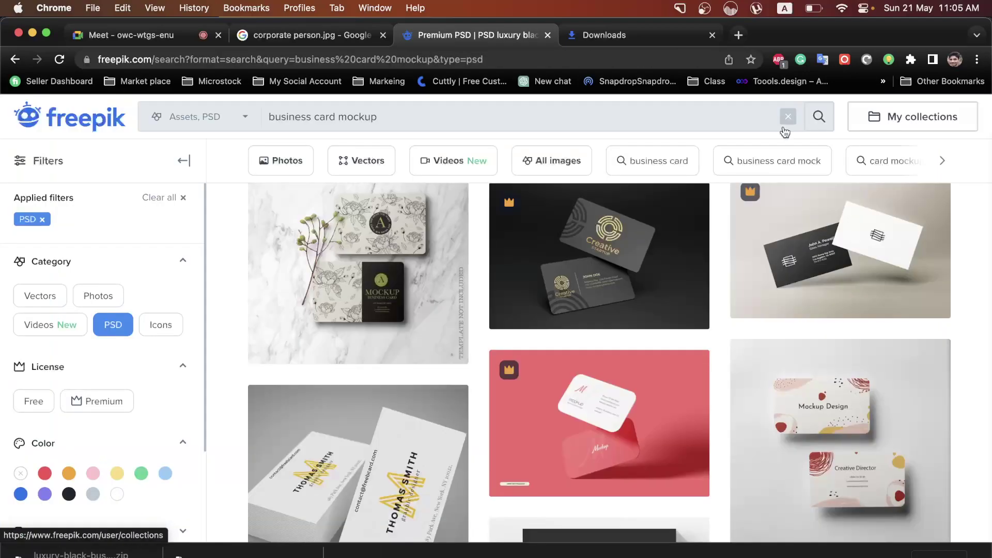
scroll(633, 257, "down", 5)
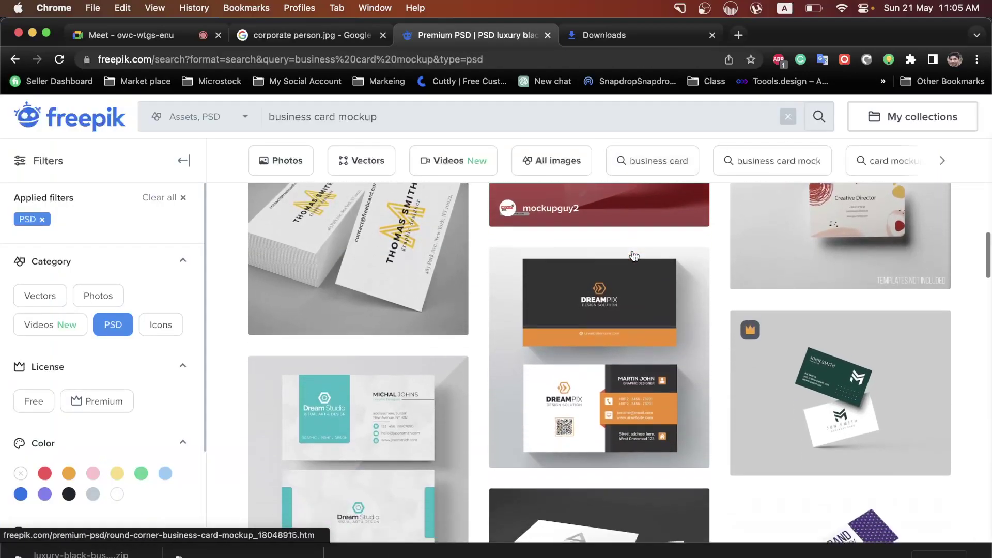
scroll(634, 256, "down", 1)
scroll(633, 257, "down", 3)
scroll(634, 256, "up", 1)
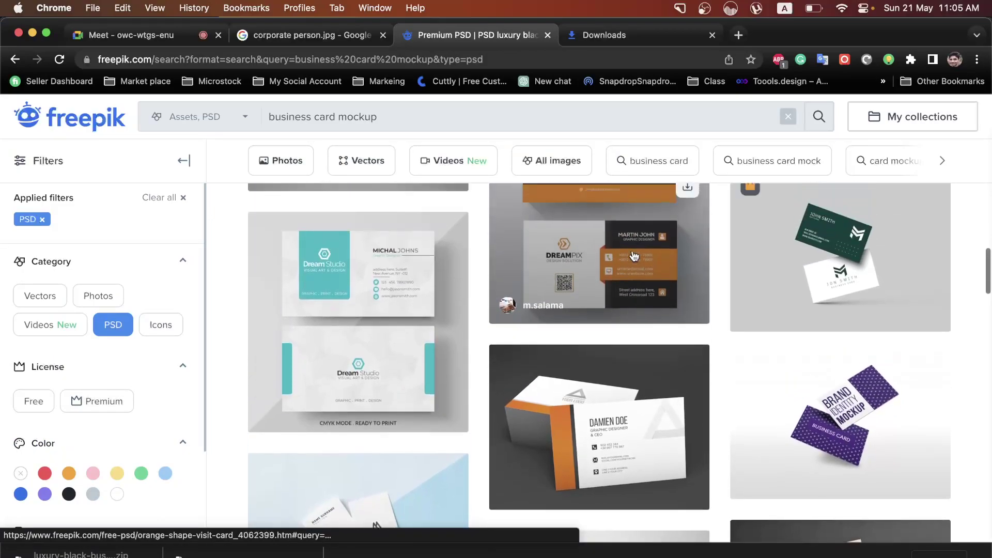
scroll(634, 256, "up", 2)
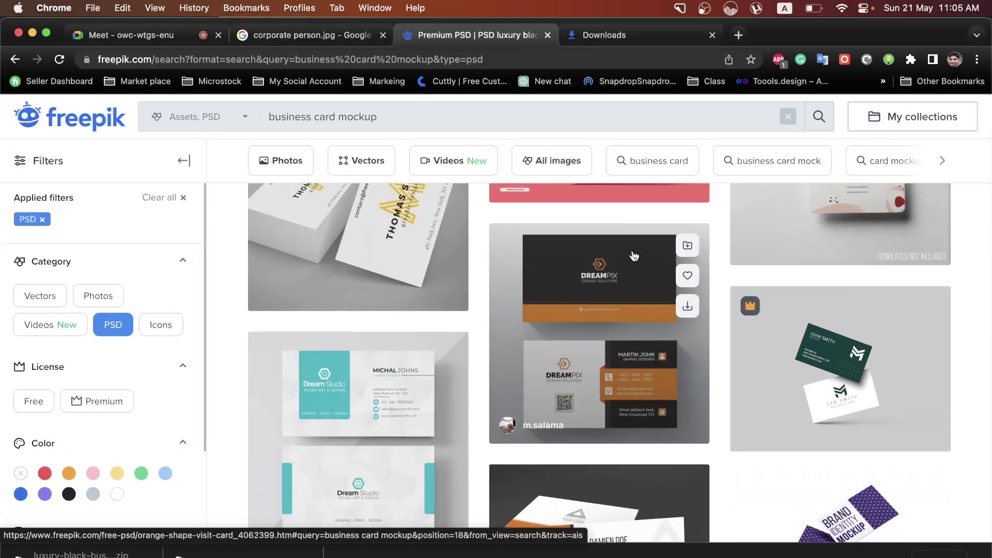
scroll(634, 256, "down", 5)
scroll(634, 256, "down", 1)
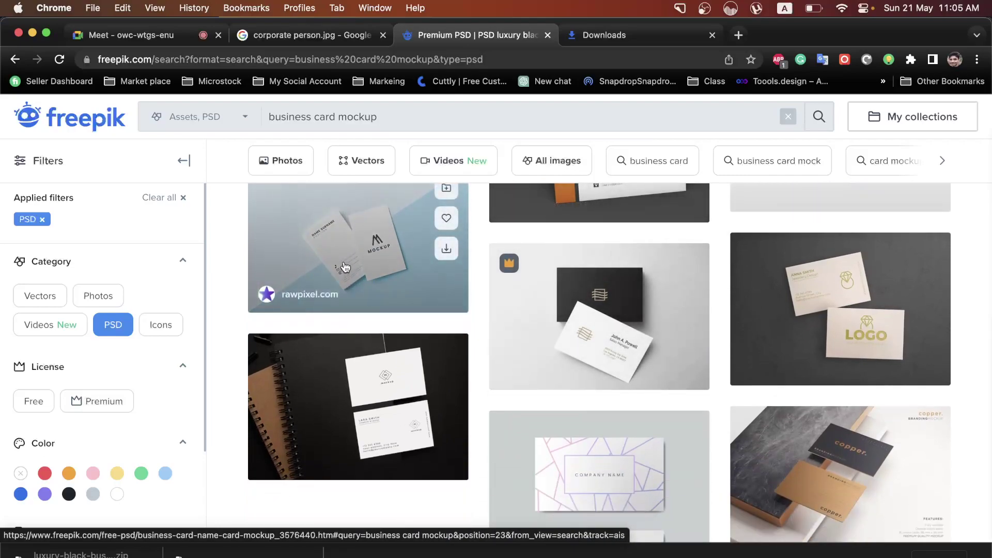
left_click(344, 264)
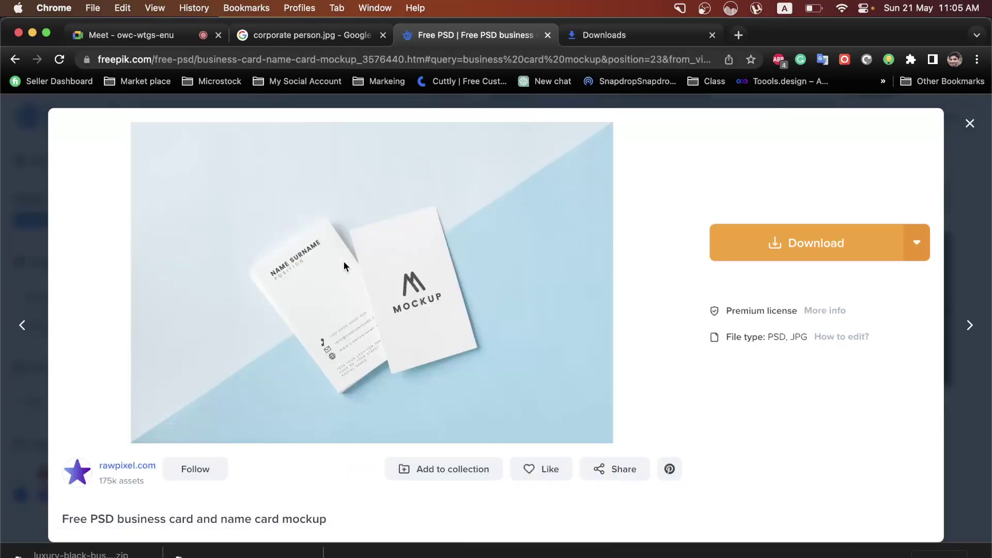
left_click(745, 247)
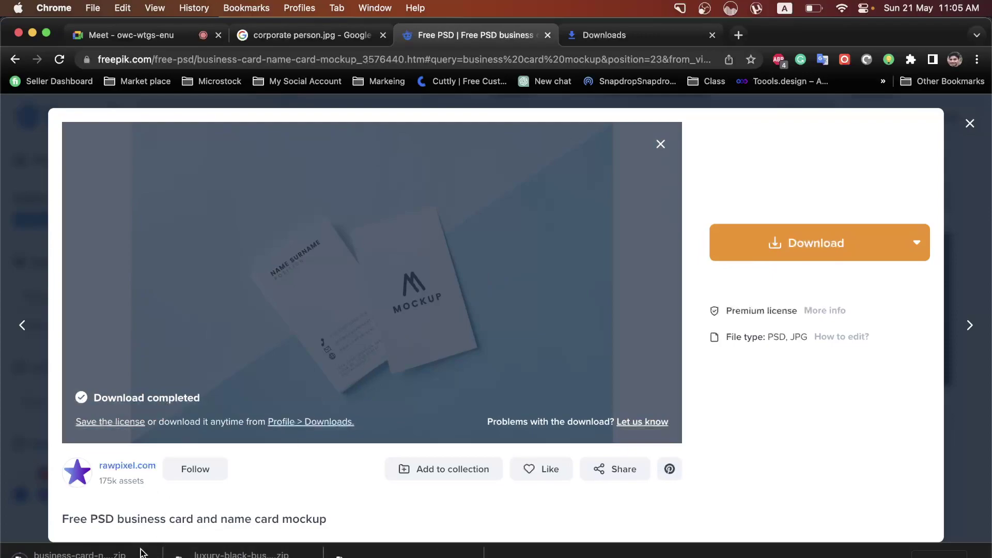
Scroll the PSD mockup results to the end of page 1 and back, then bring up OBS Studio
mouse_move(77, 554)
left_click(970, 124)
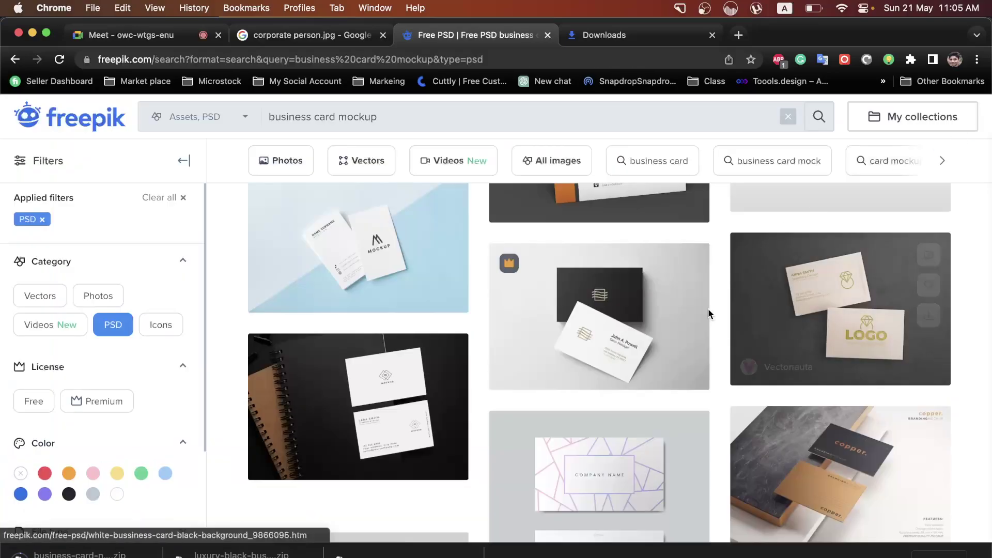
scroll(708, 308, "down", 2)
scroll(701, 348, "down", 3)
scroll(700, 348, "down", 3)
scroll(701, 348, "down", 3)
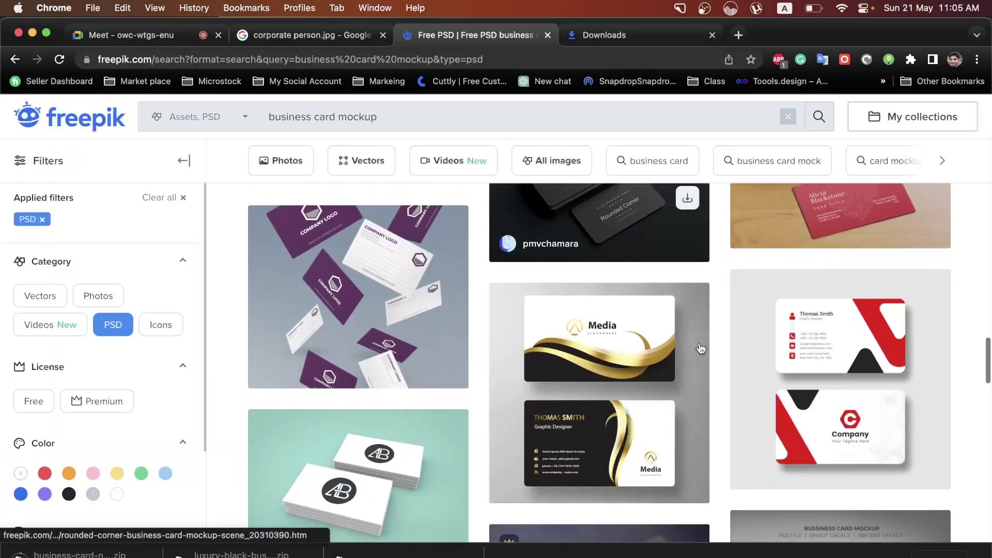
scroll(701, 348, "down", 3)
scroll(701, 348, "down", 3)
scroll(700, 348, "down", 5)
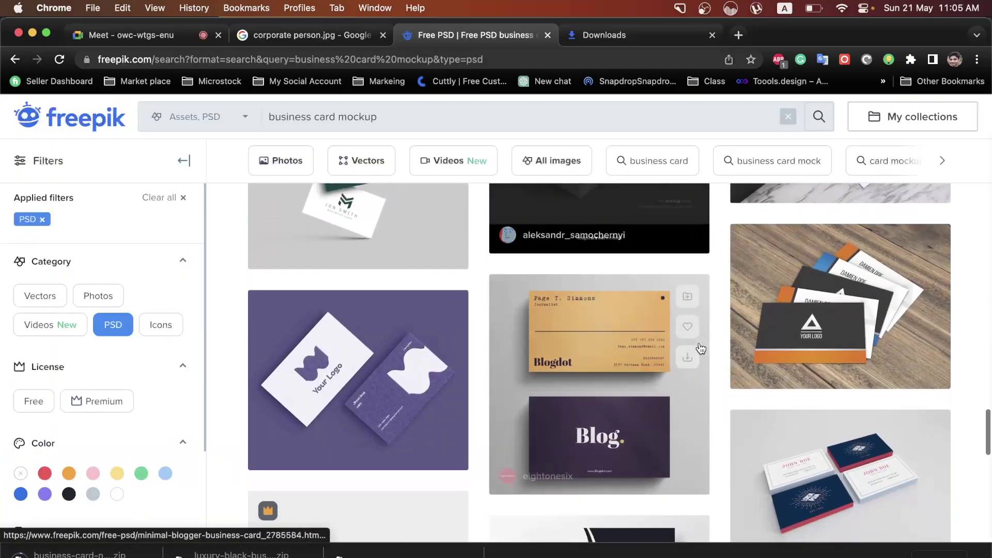
scroll(700, 348, "down", 1)
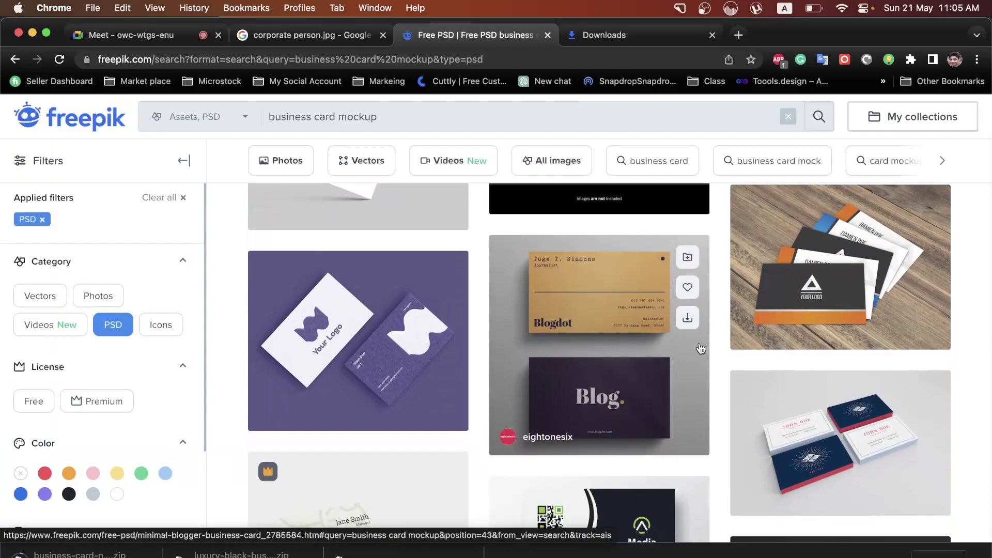
scroll(700, 349, "down", 3)
scroll(700, 349, "down", 2)
scroll(700, 348, "down", 1)
scroll(701, 348, "down", 2)
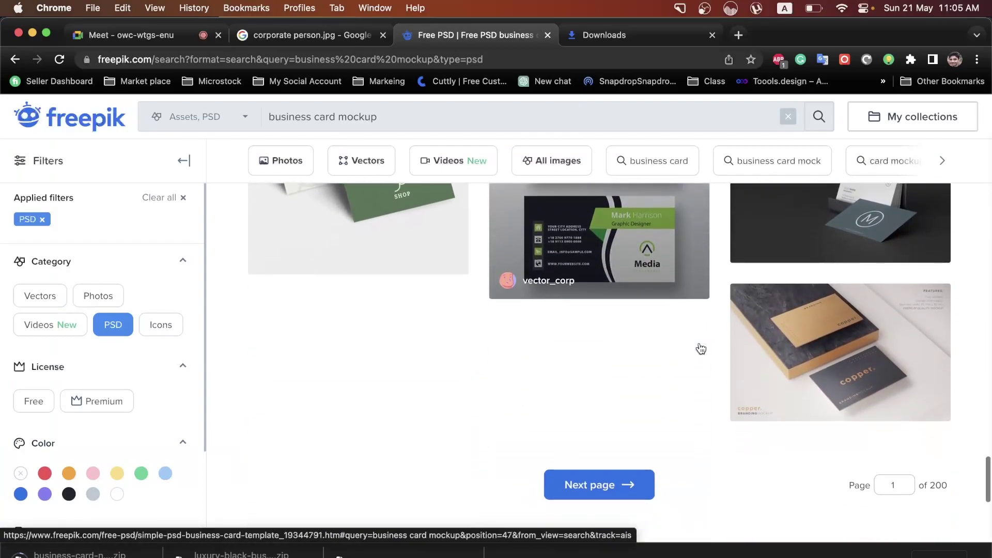
scroll(701, 348, "down", 2)
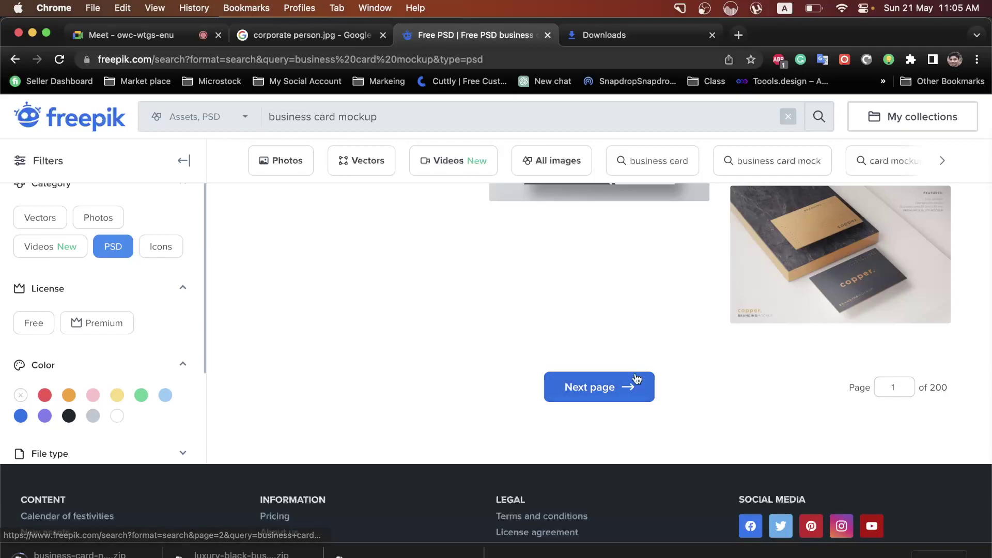
scroll(677, 323, "up", 5)
scroll(678, 324, "up", 3)
scroll(678, 324, "up", 3)
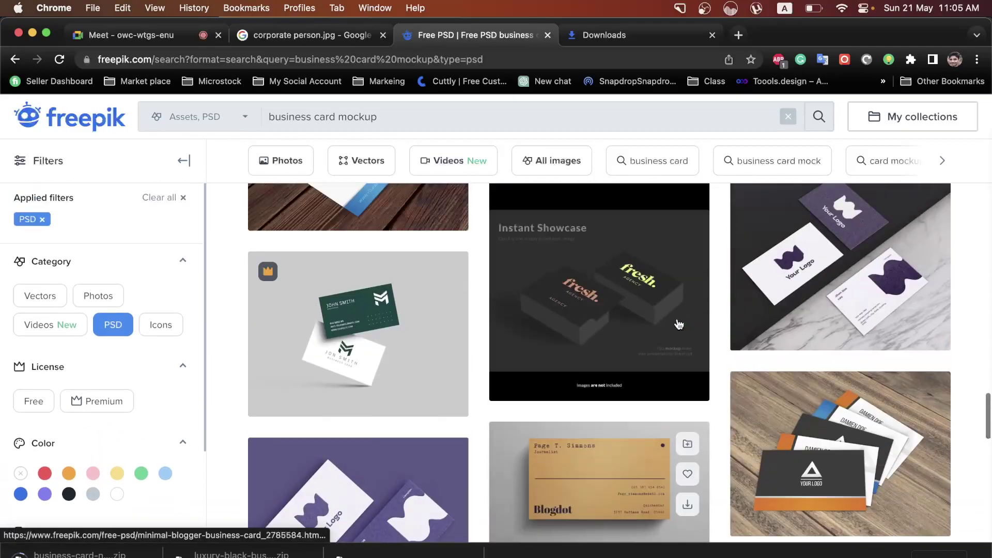
scroll(671, 310, "up", 3)
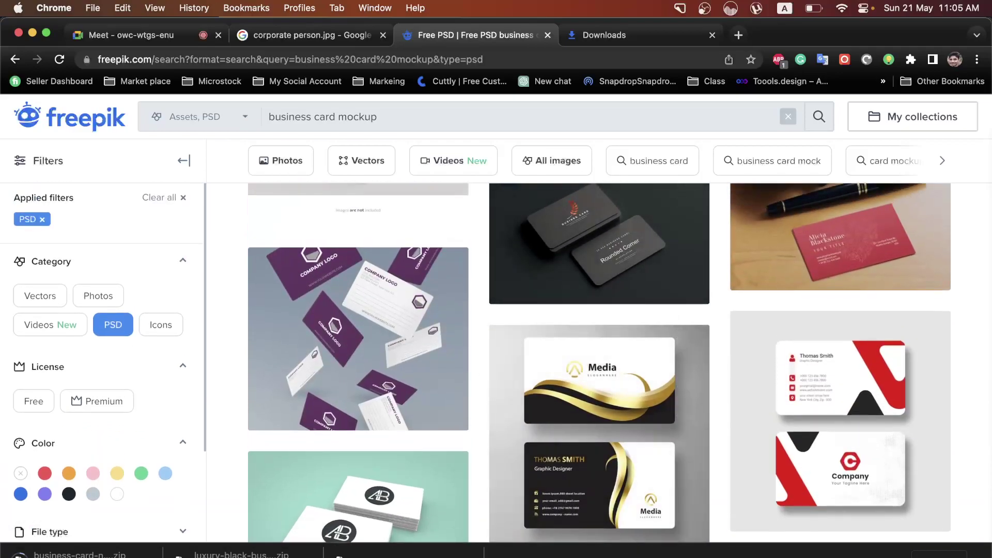
left_click(738, 552)
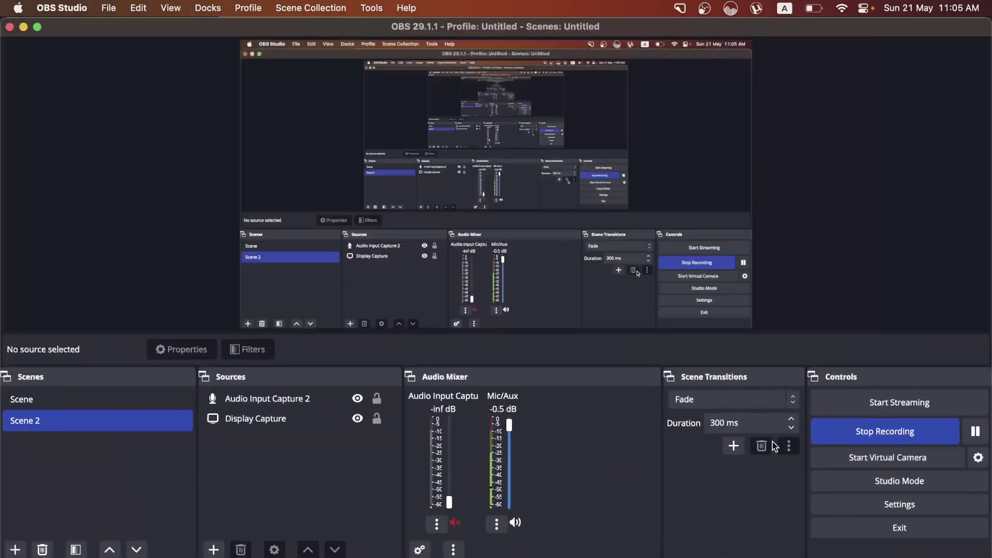